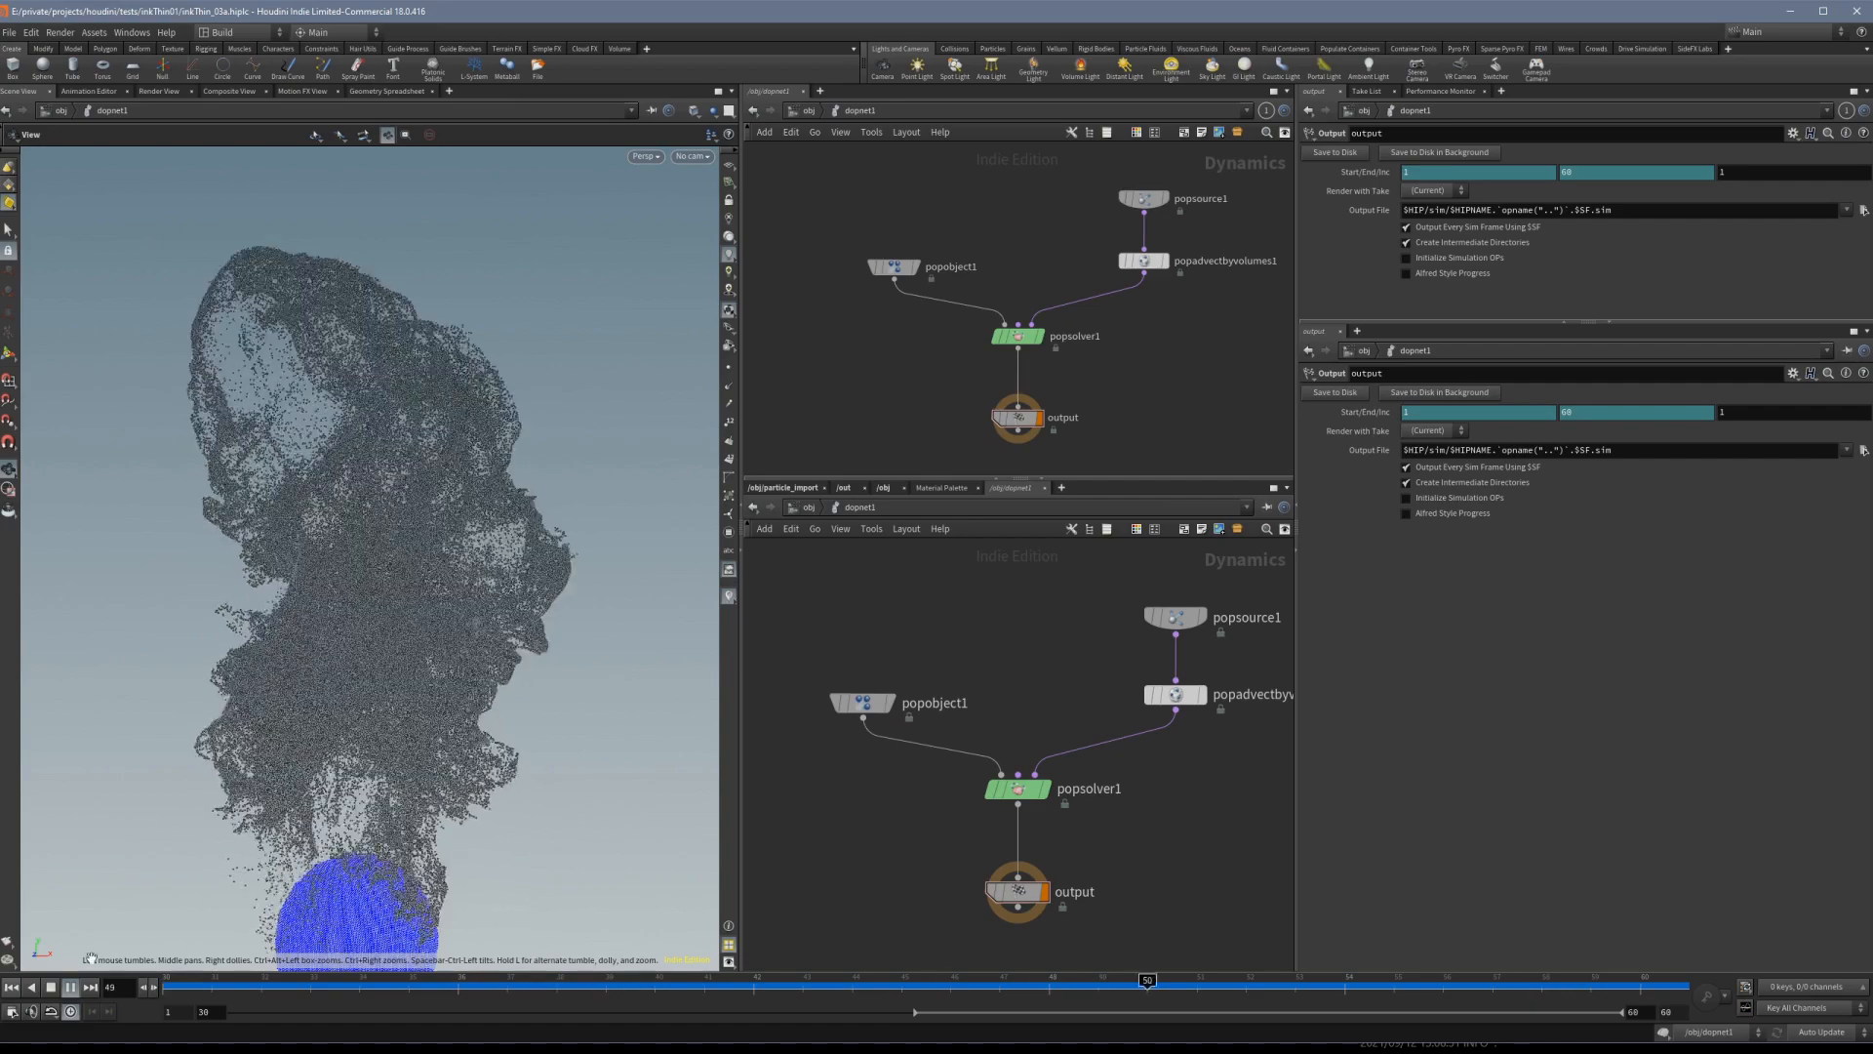
Stop playback of the particle simulation and scrub through it to frame 55.
key("Up")
left_click_drag(264, 983, 1396, 987)
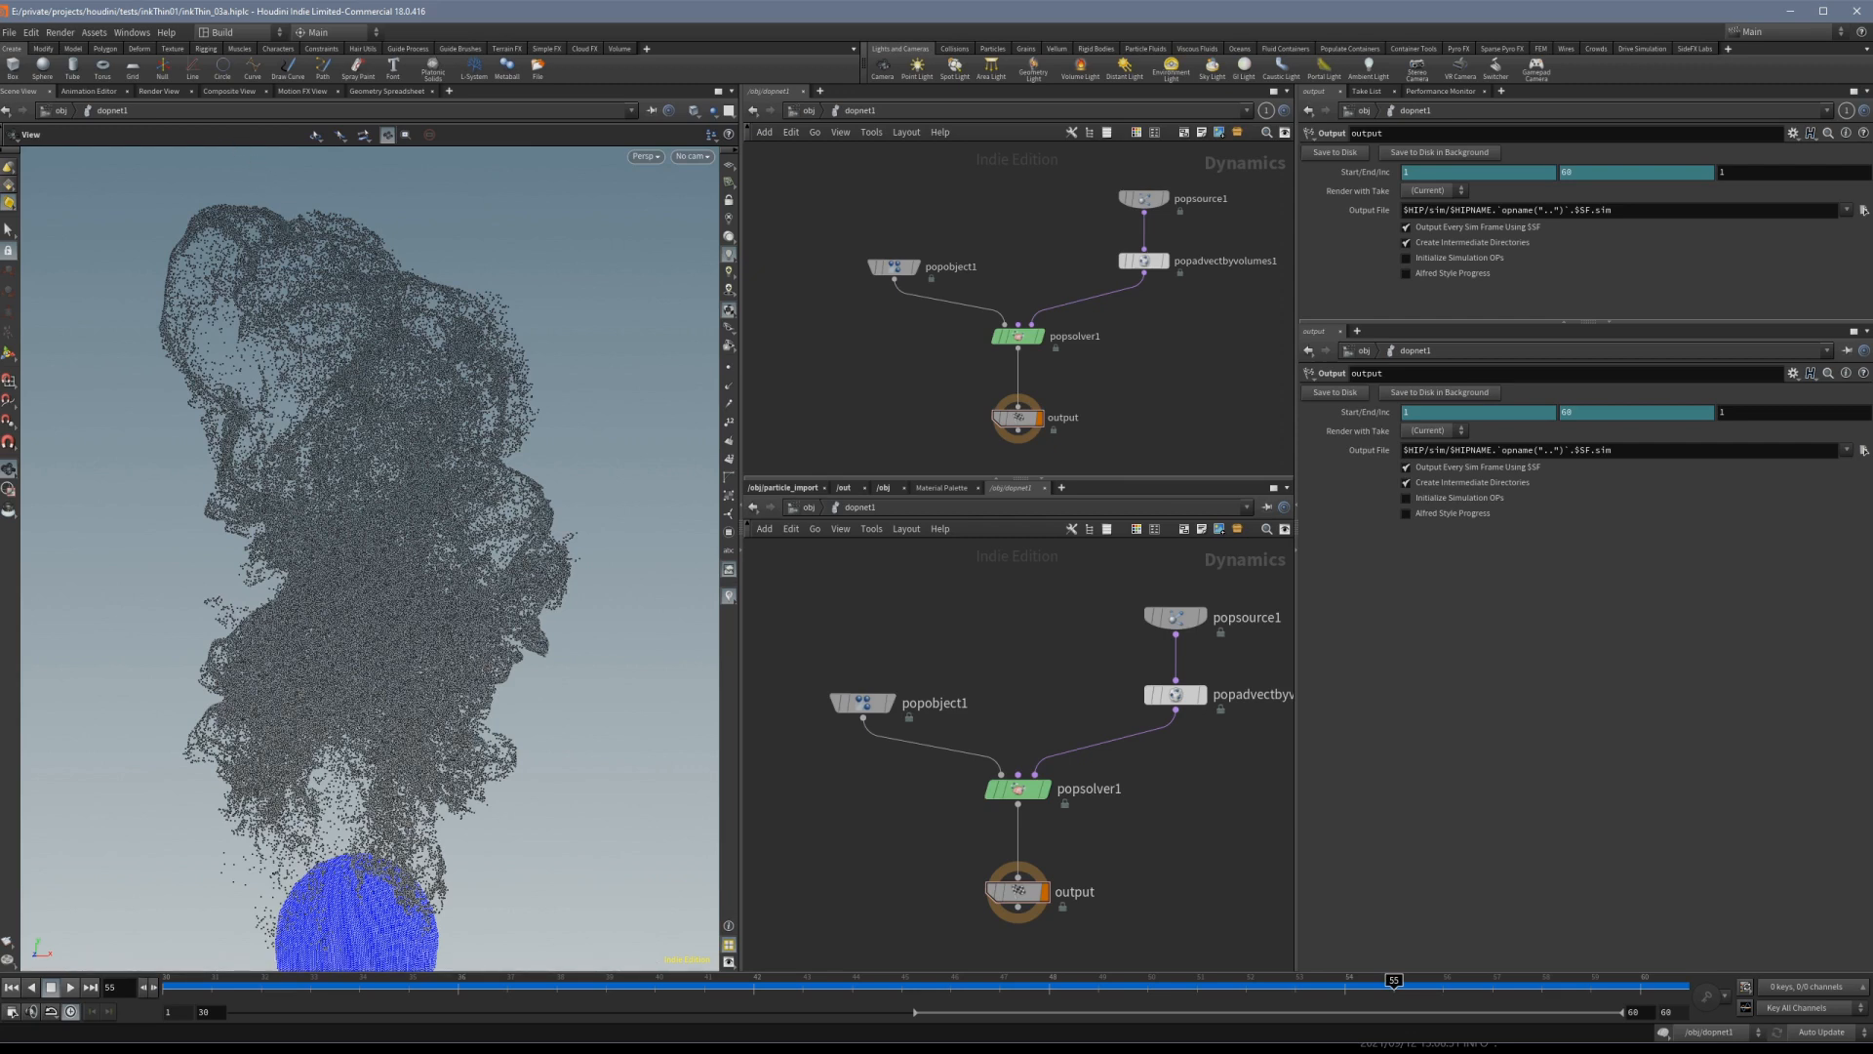
Switch to the browser and find the particle advection section of the Lux Mater Studios ink simulation video, around 1:09.
key("alt+Tab")
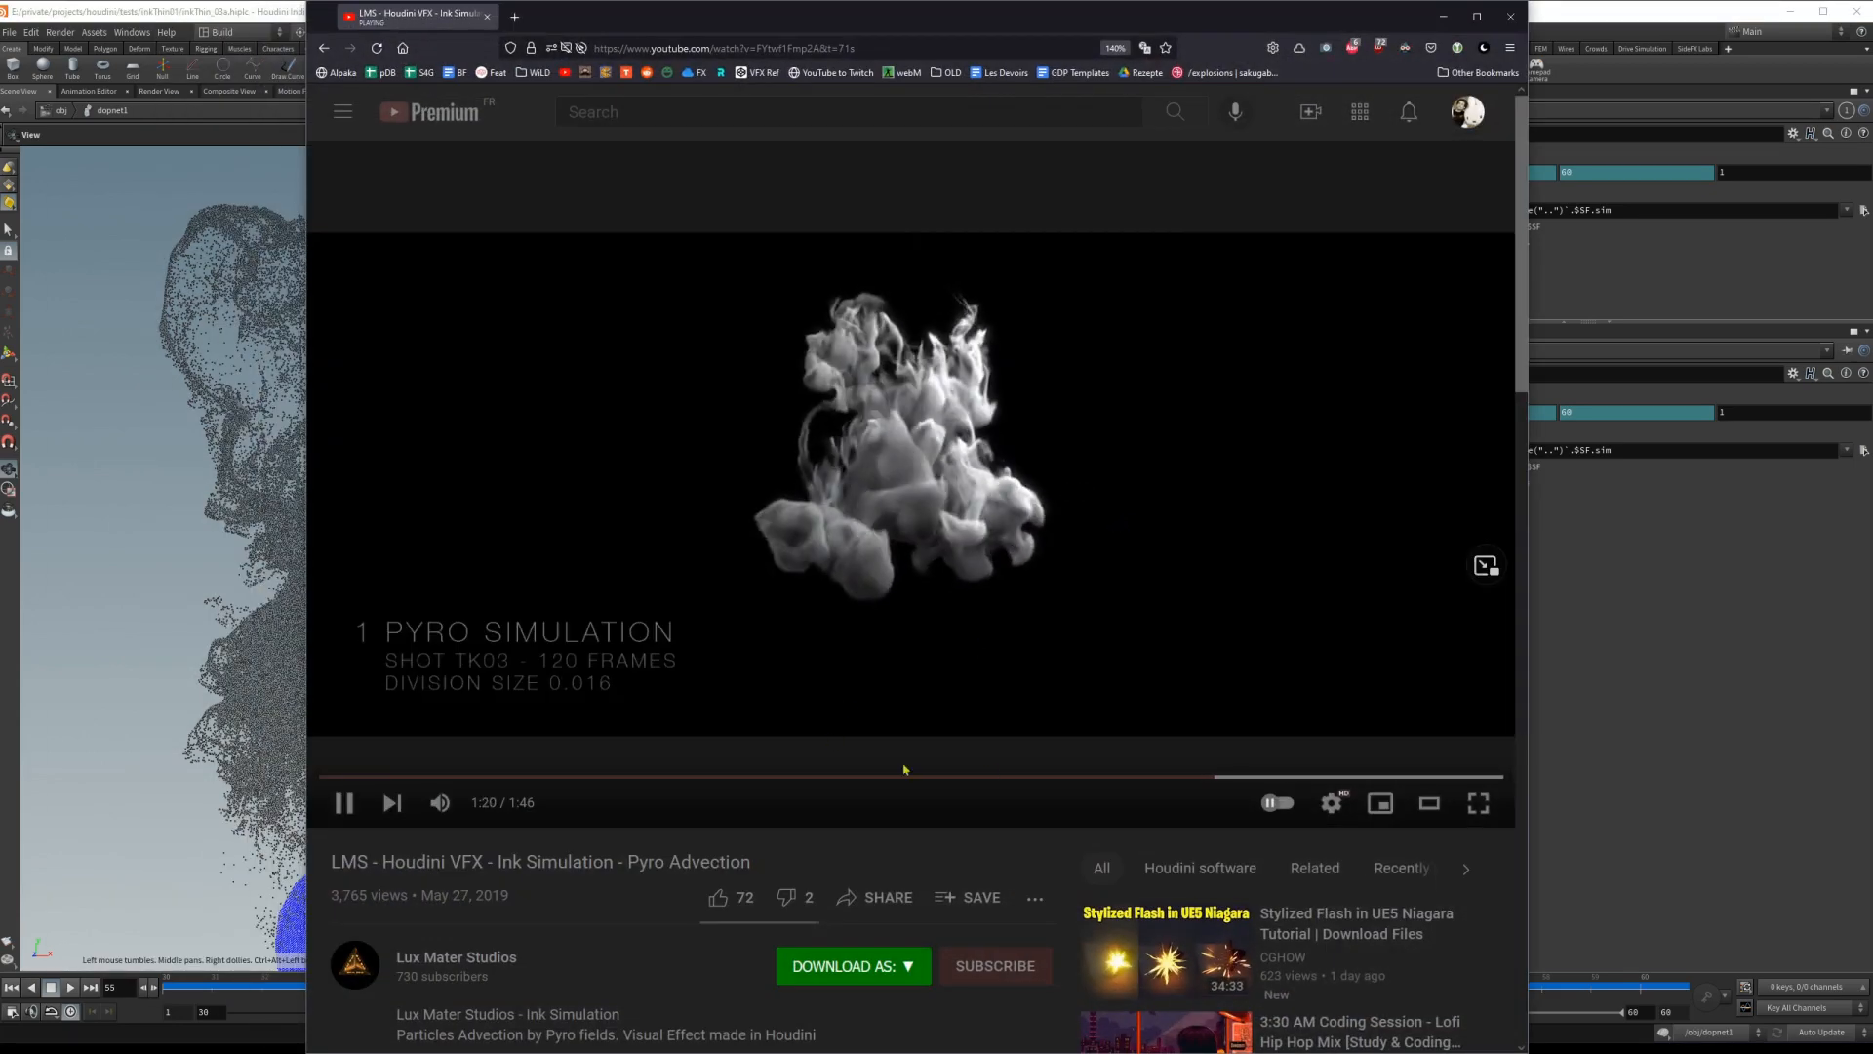
left_click(1104, 776)
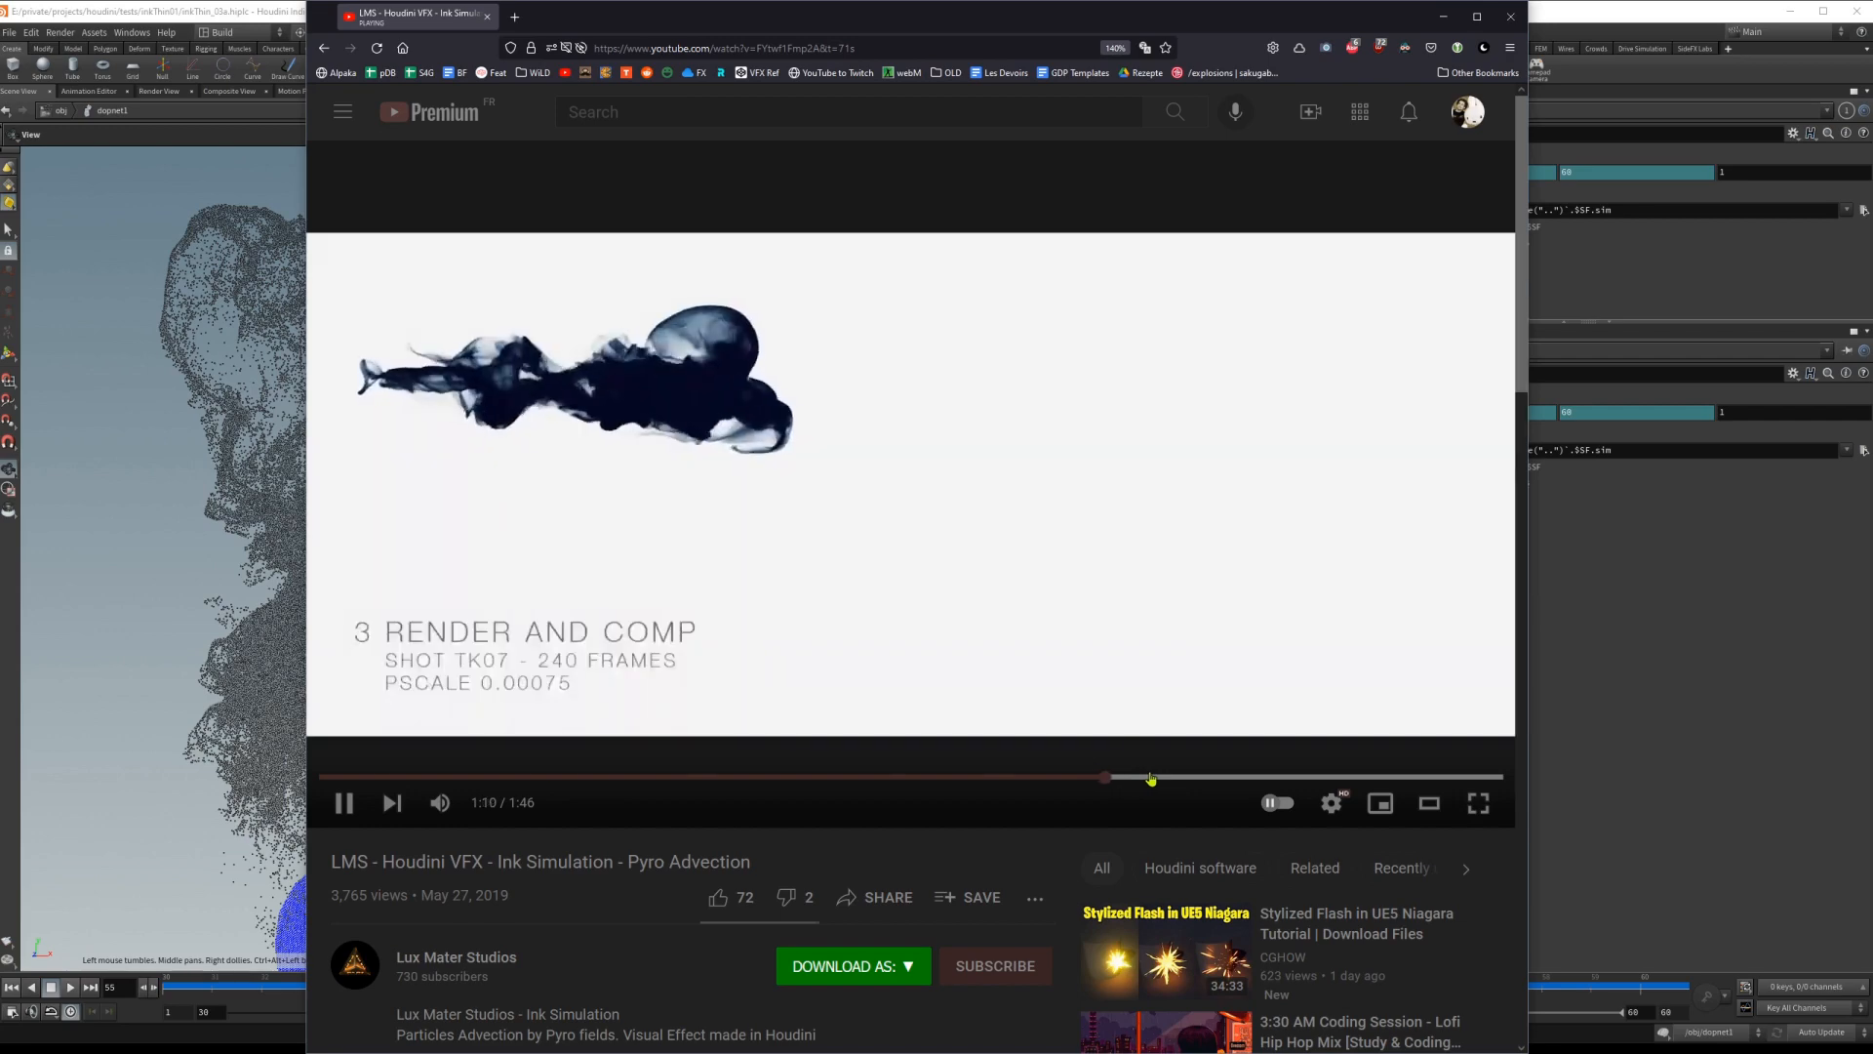
left_click(1089, 777)
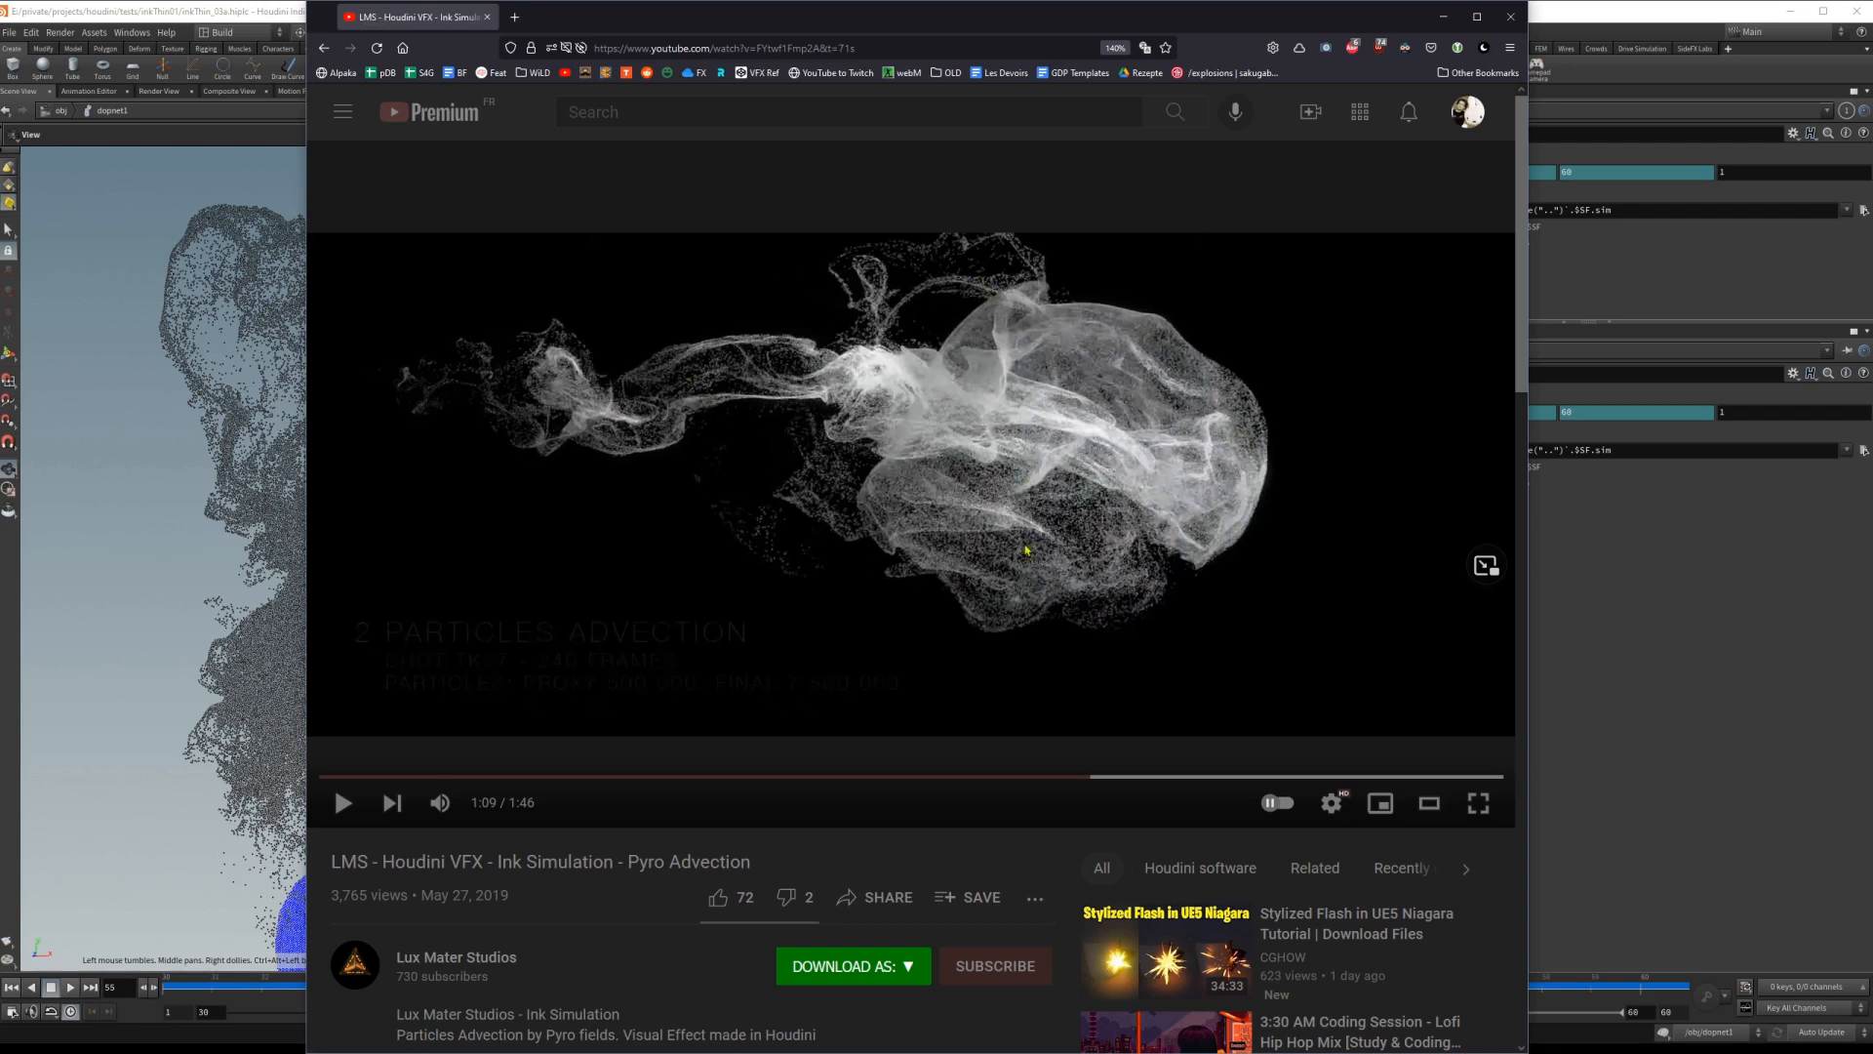
Read the replies to the video comment about reducing the grainy look of the particles.
scroll(538, 625, "down", 10)
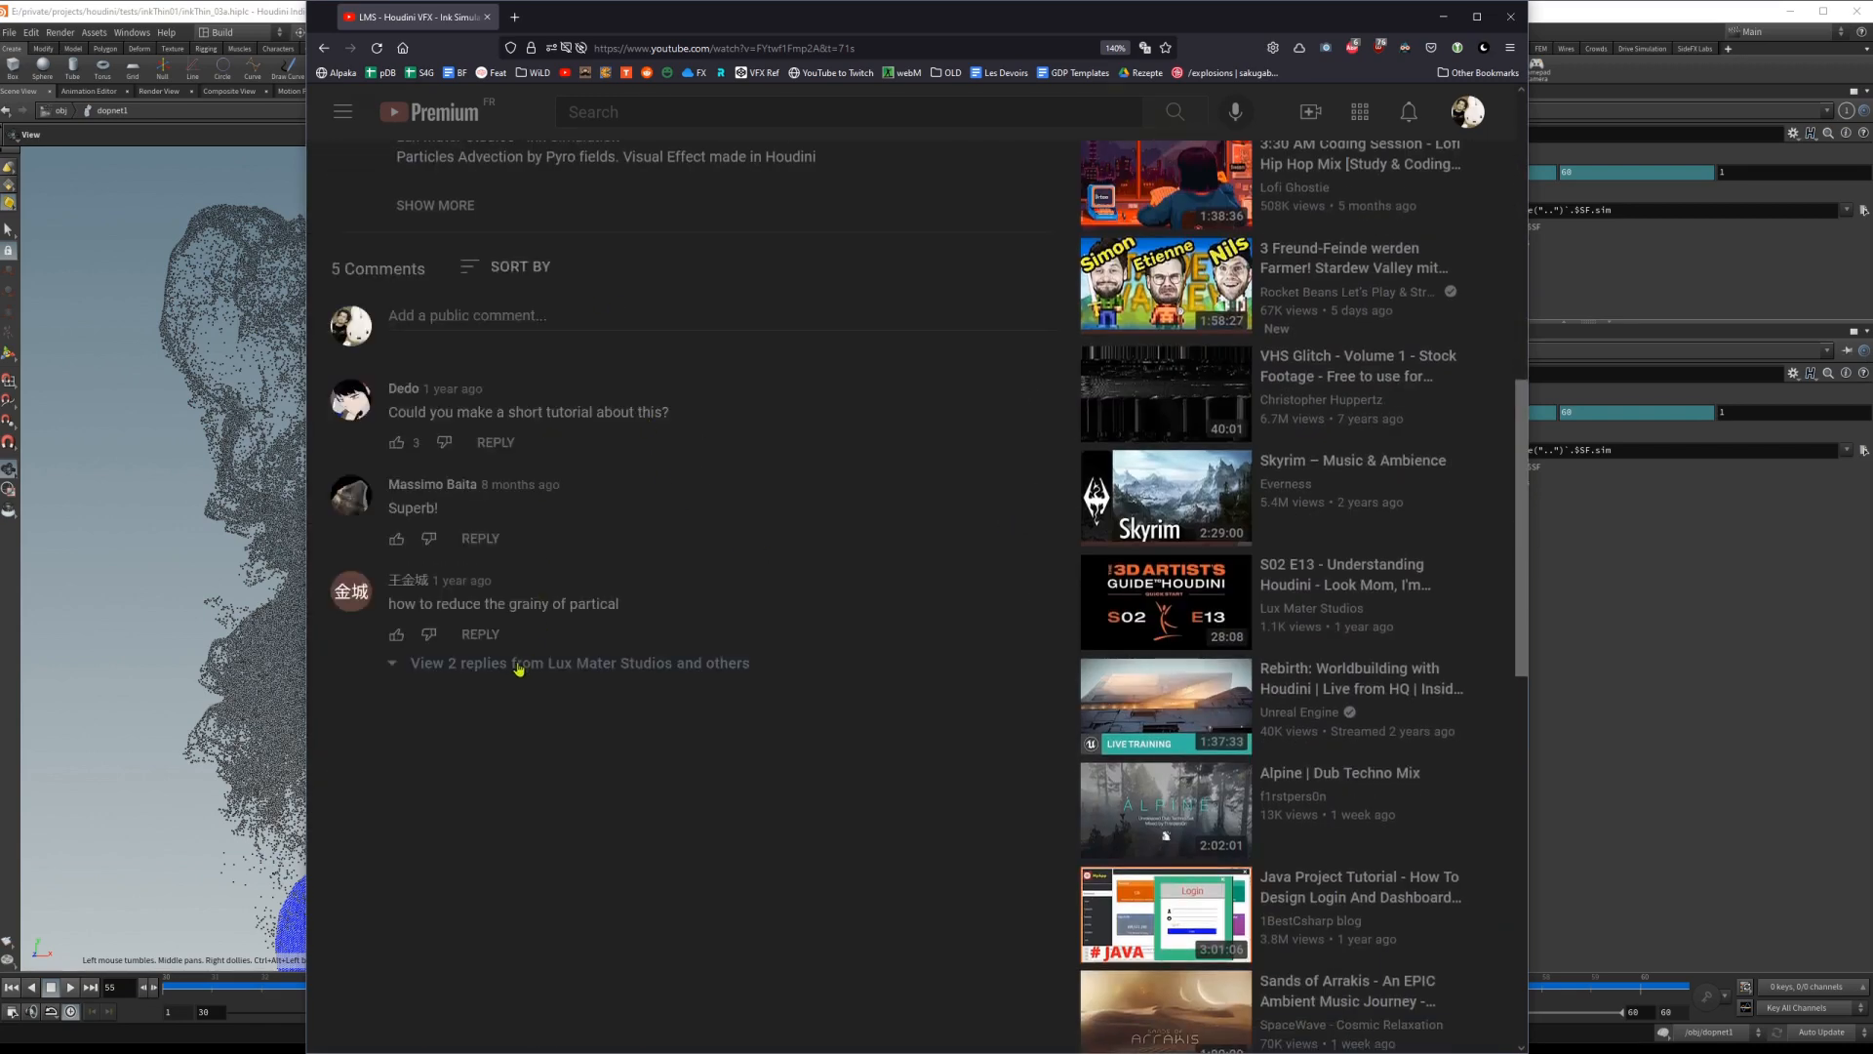
left_click(520, 664)
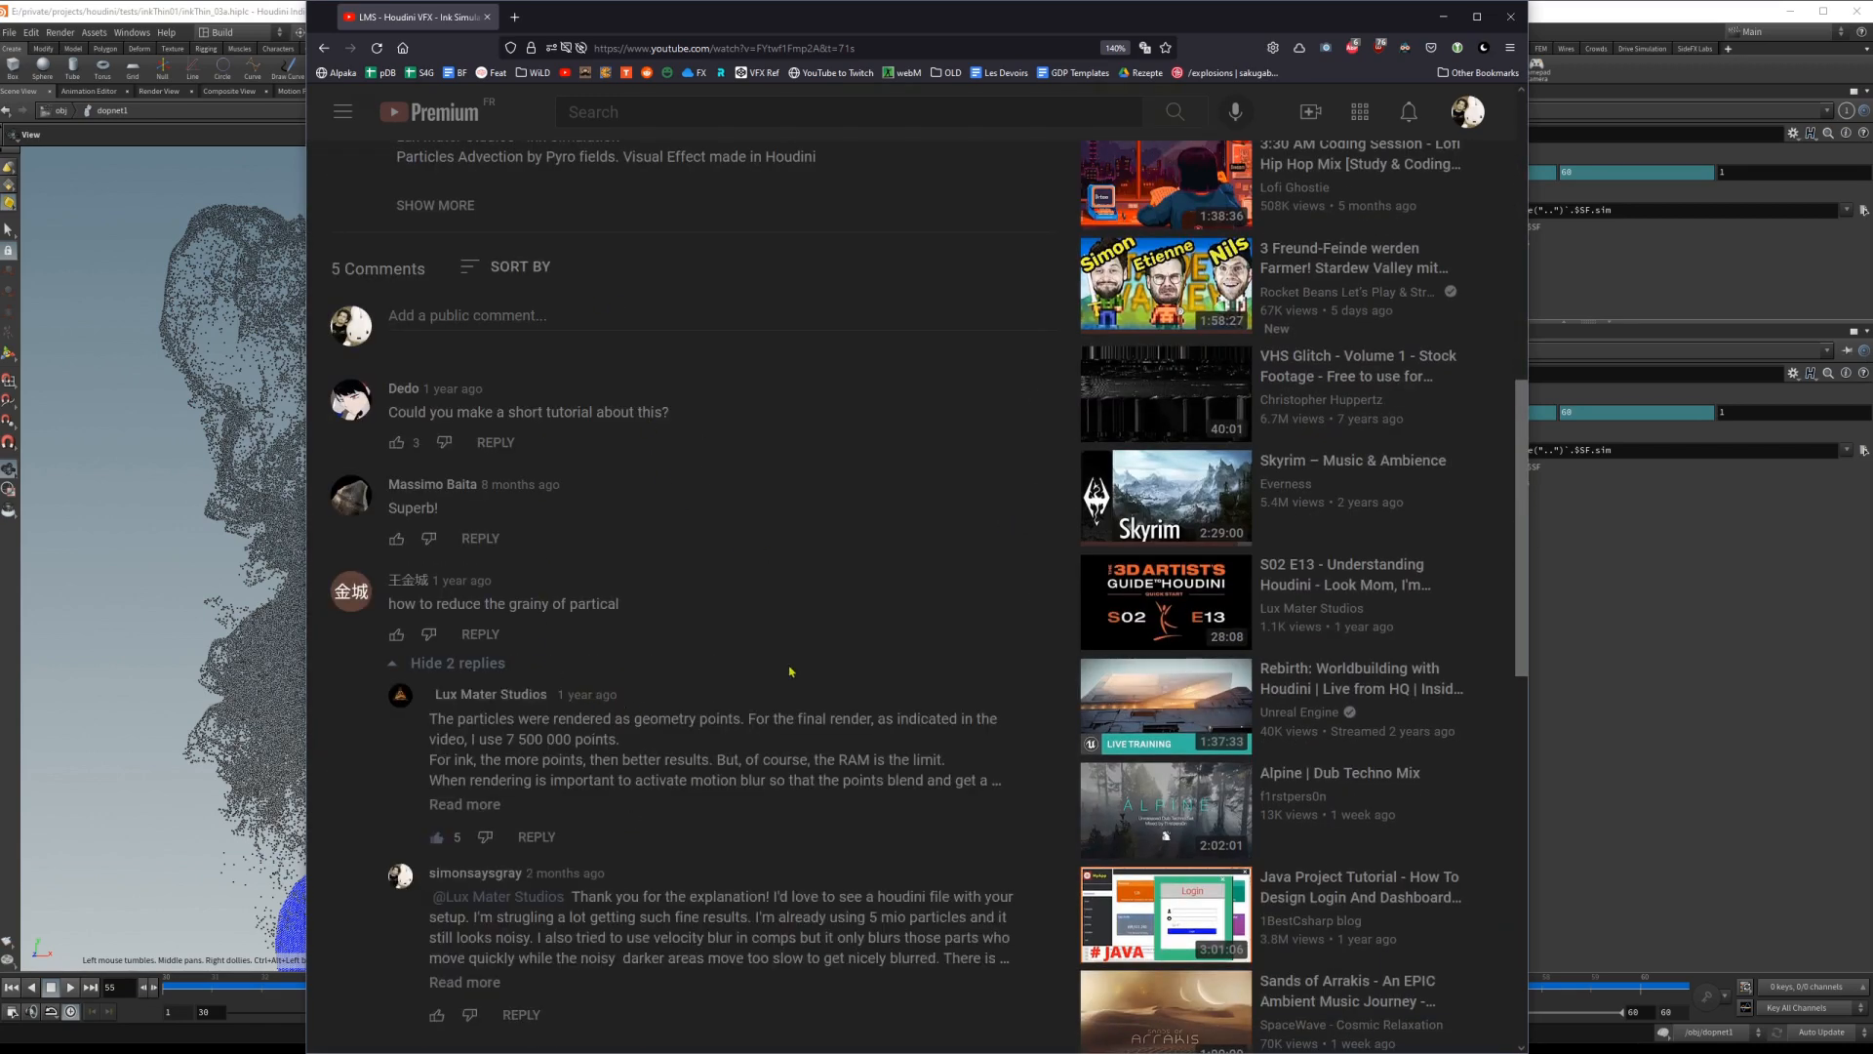
scroll(790, 671, "up", 10)
Play the reference video's Render and Comp section, pausing at 1:12 and 1:13 to study the ink look.
left_click(1049, 455)
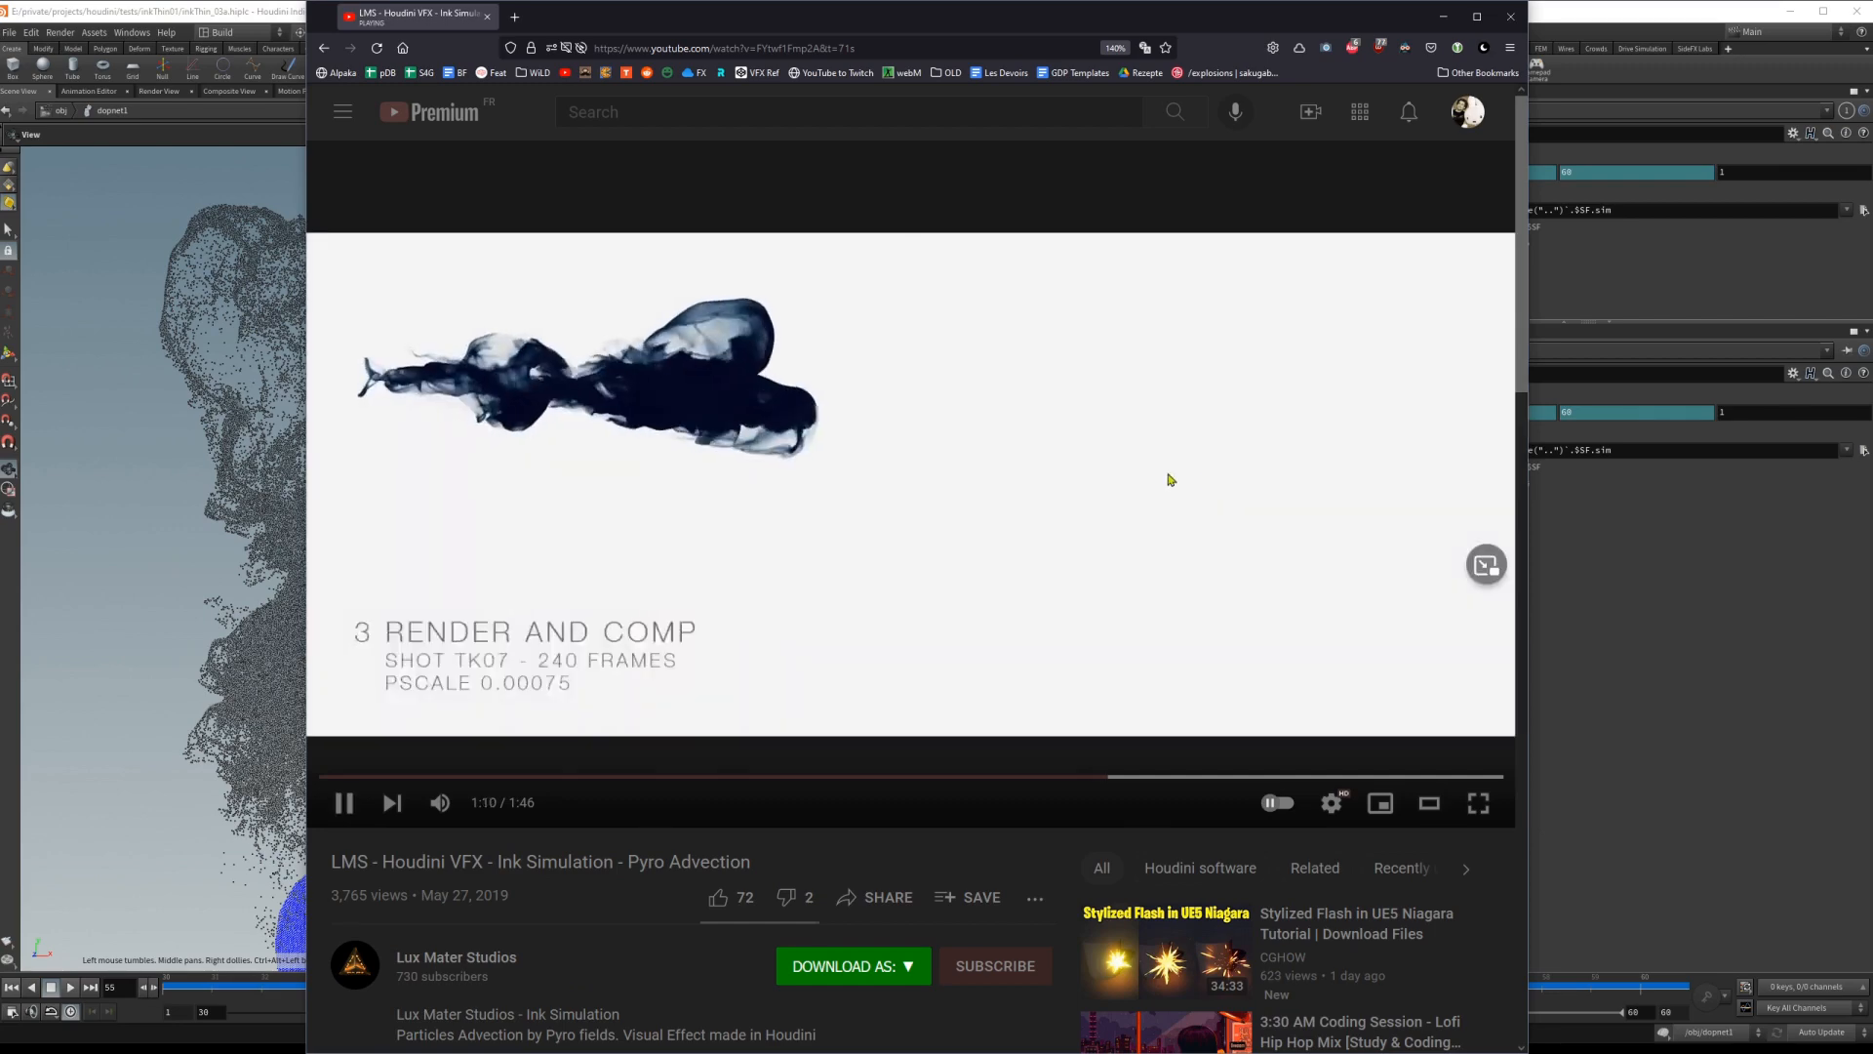
left_click(888, 439)
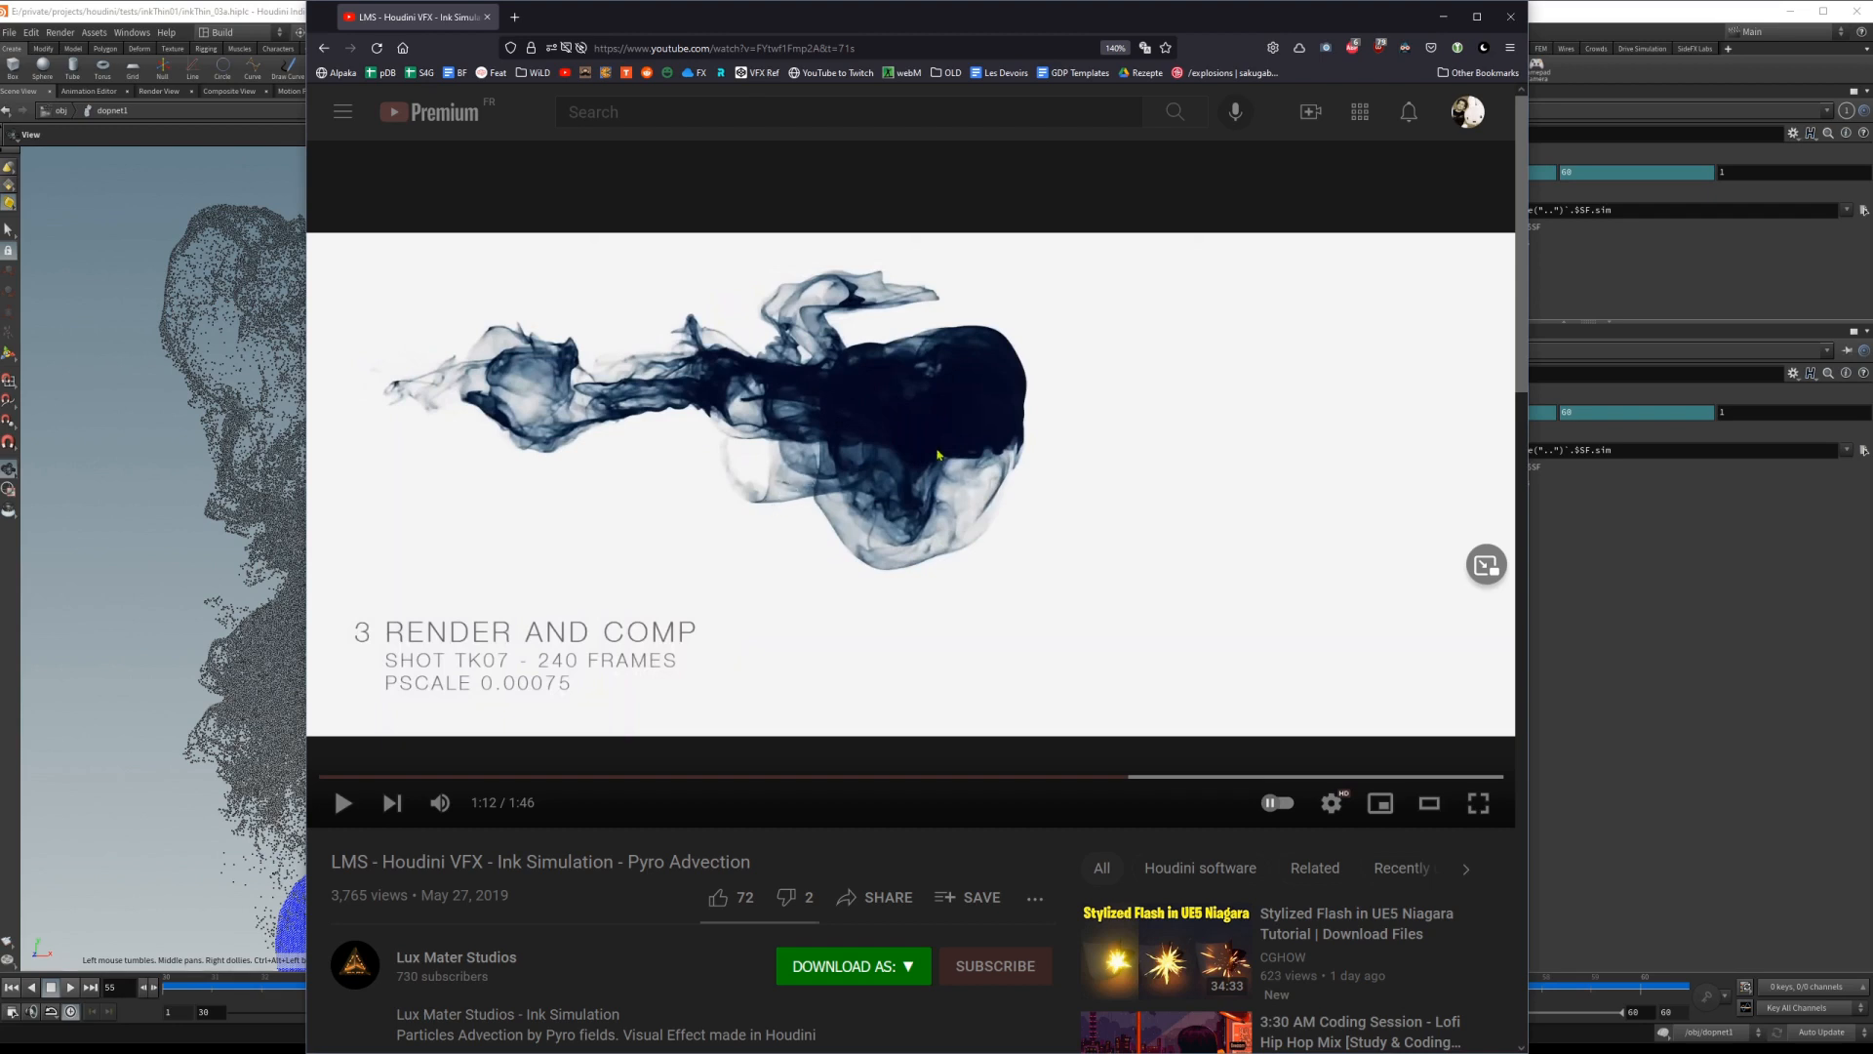
left_click(937, 455)
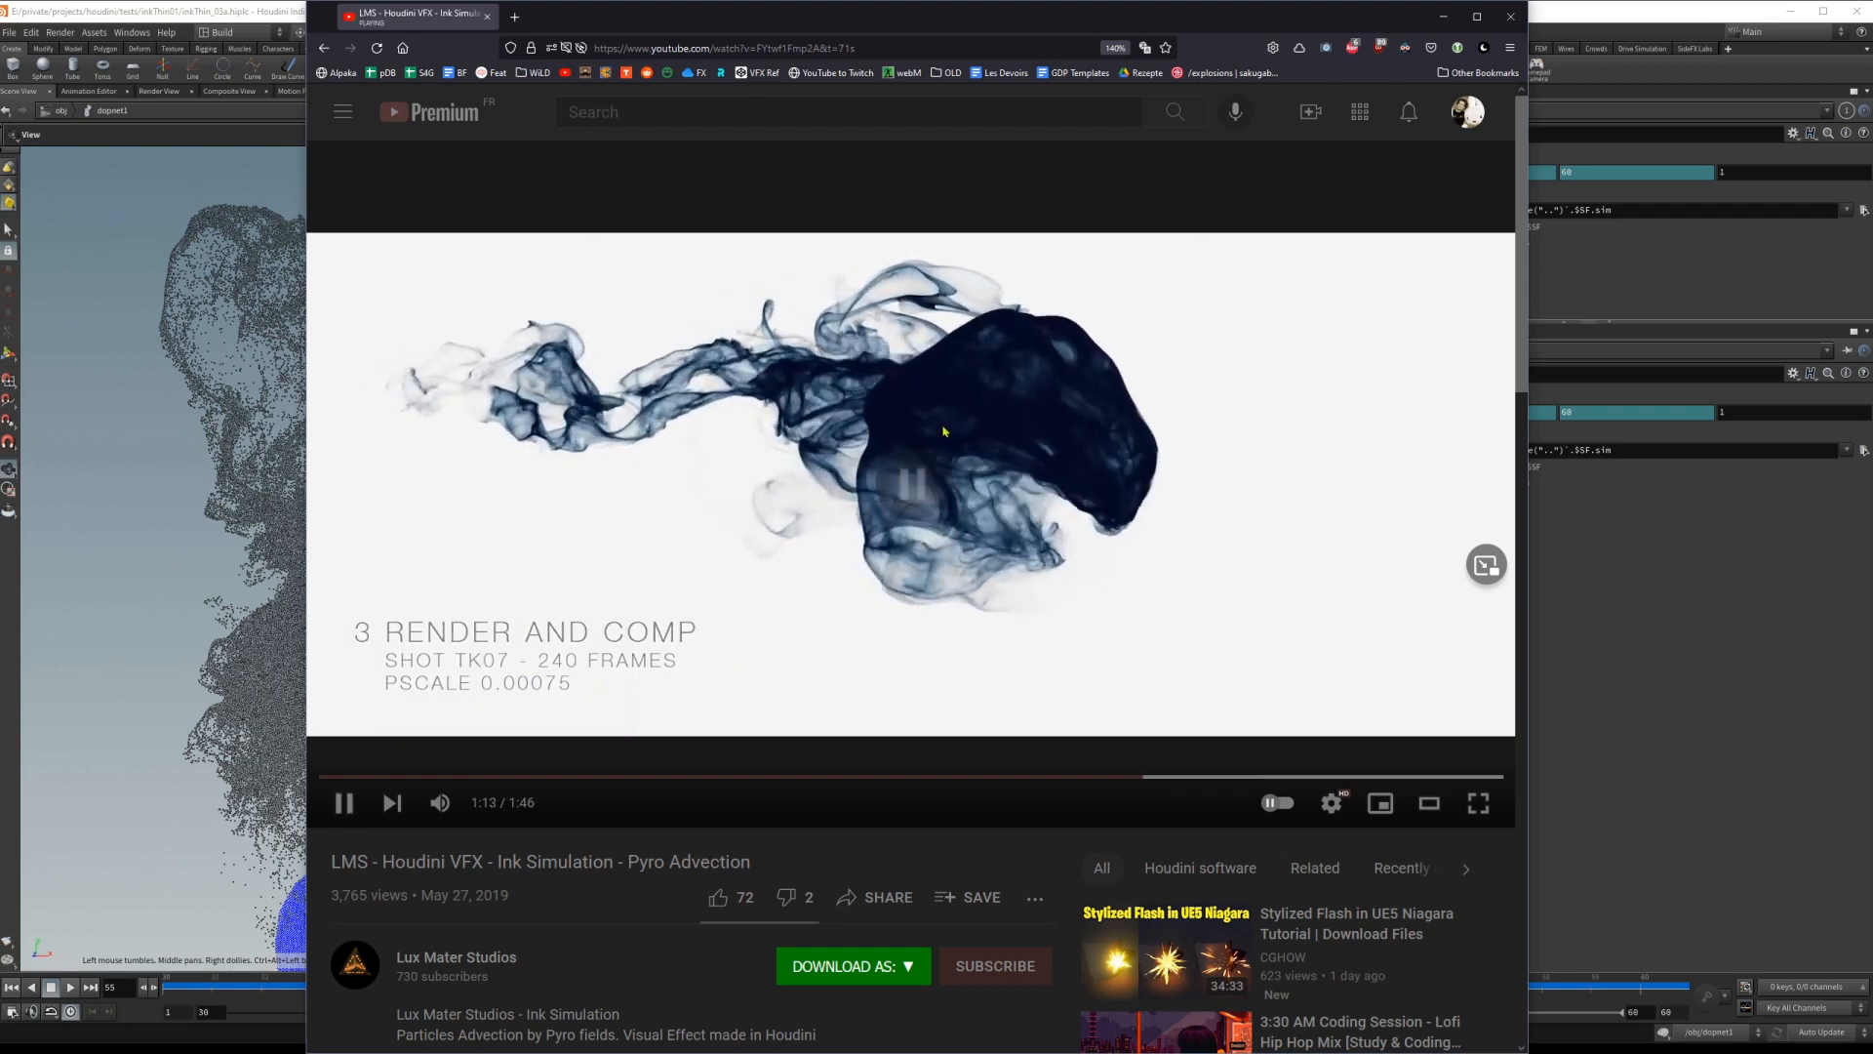
left_click(943, 430)
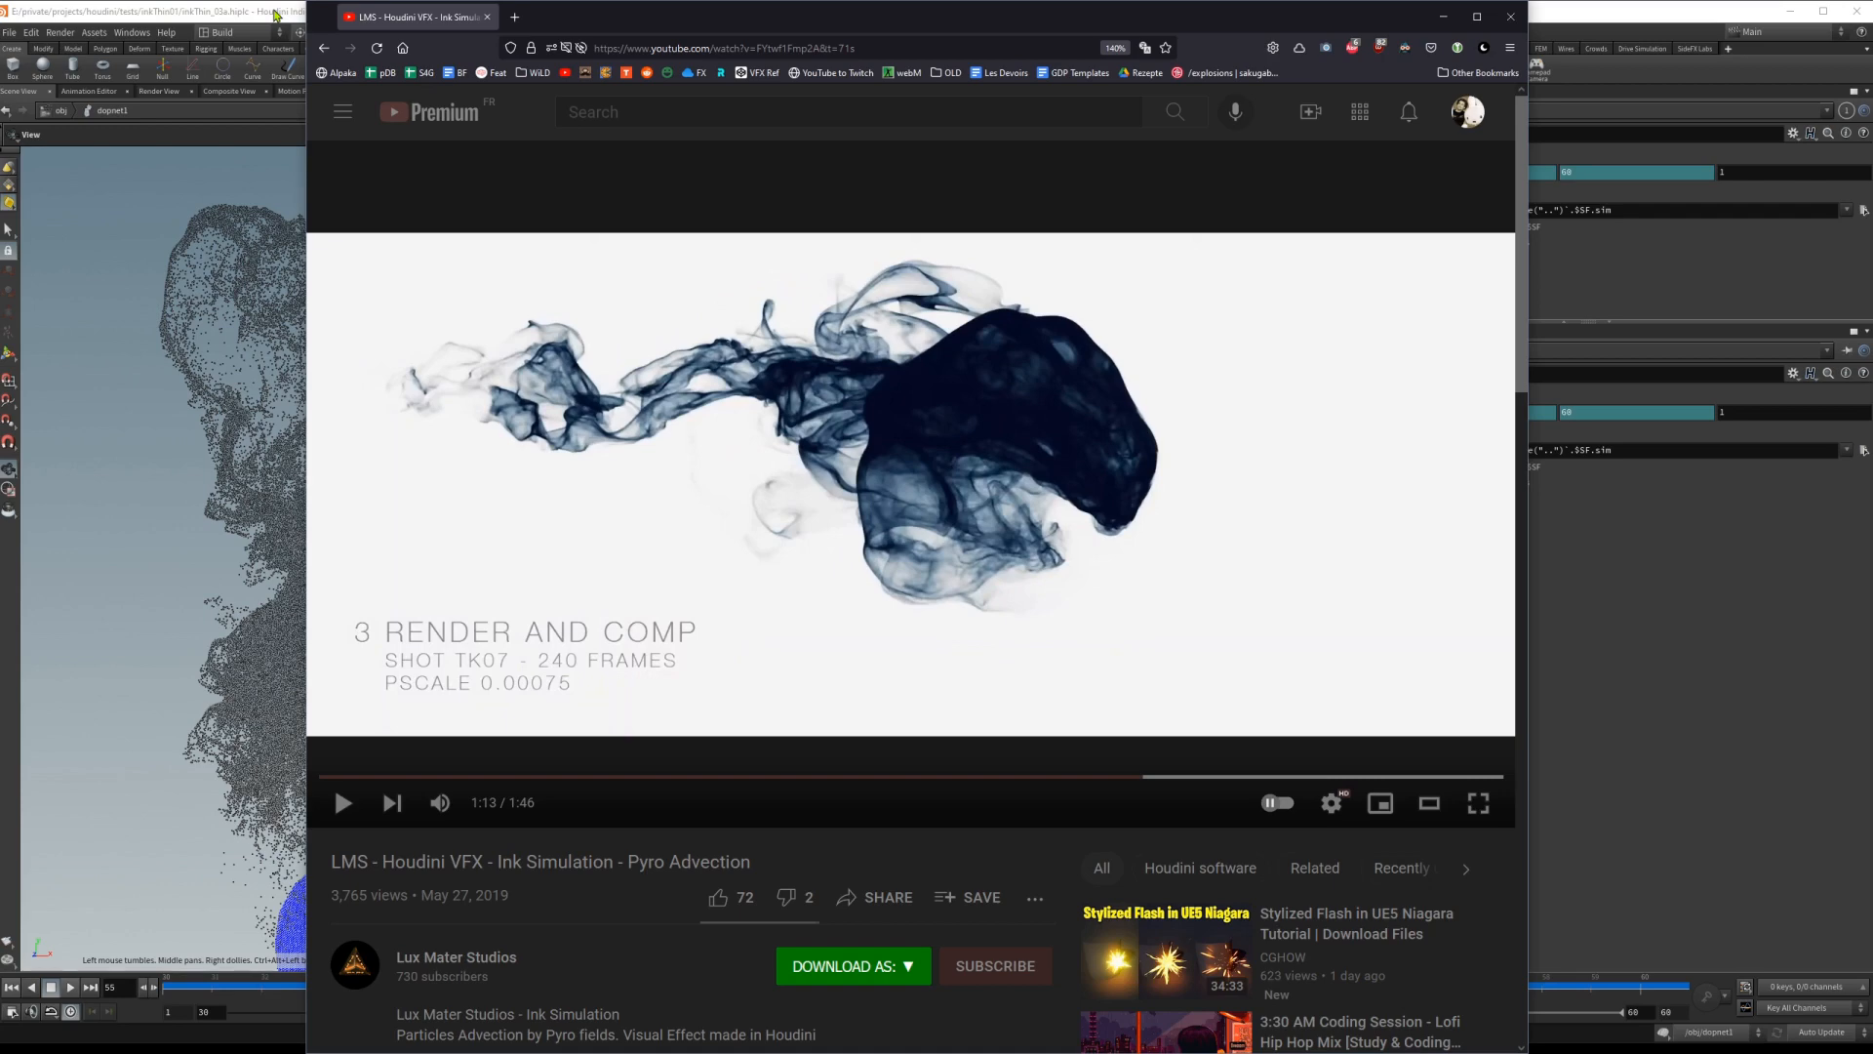
Return to Houdini and scrub the finished particle simulation back to its beginning.
left_click(275, 14)
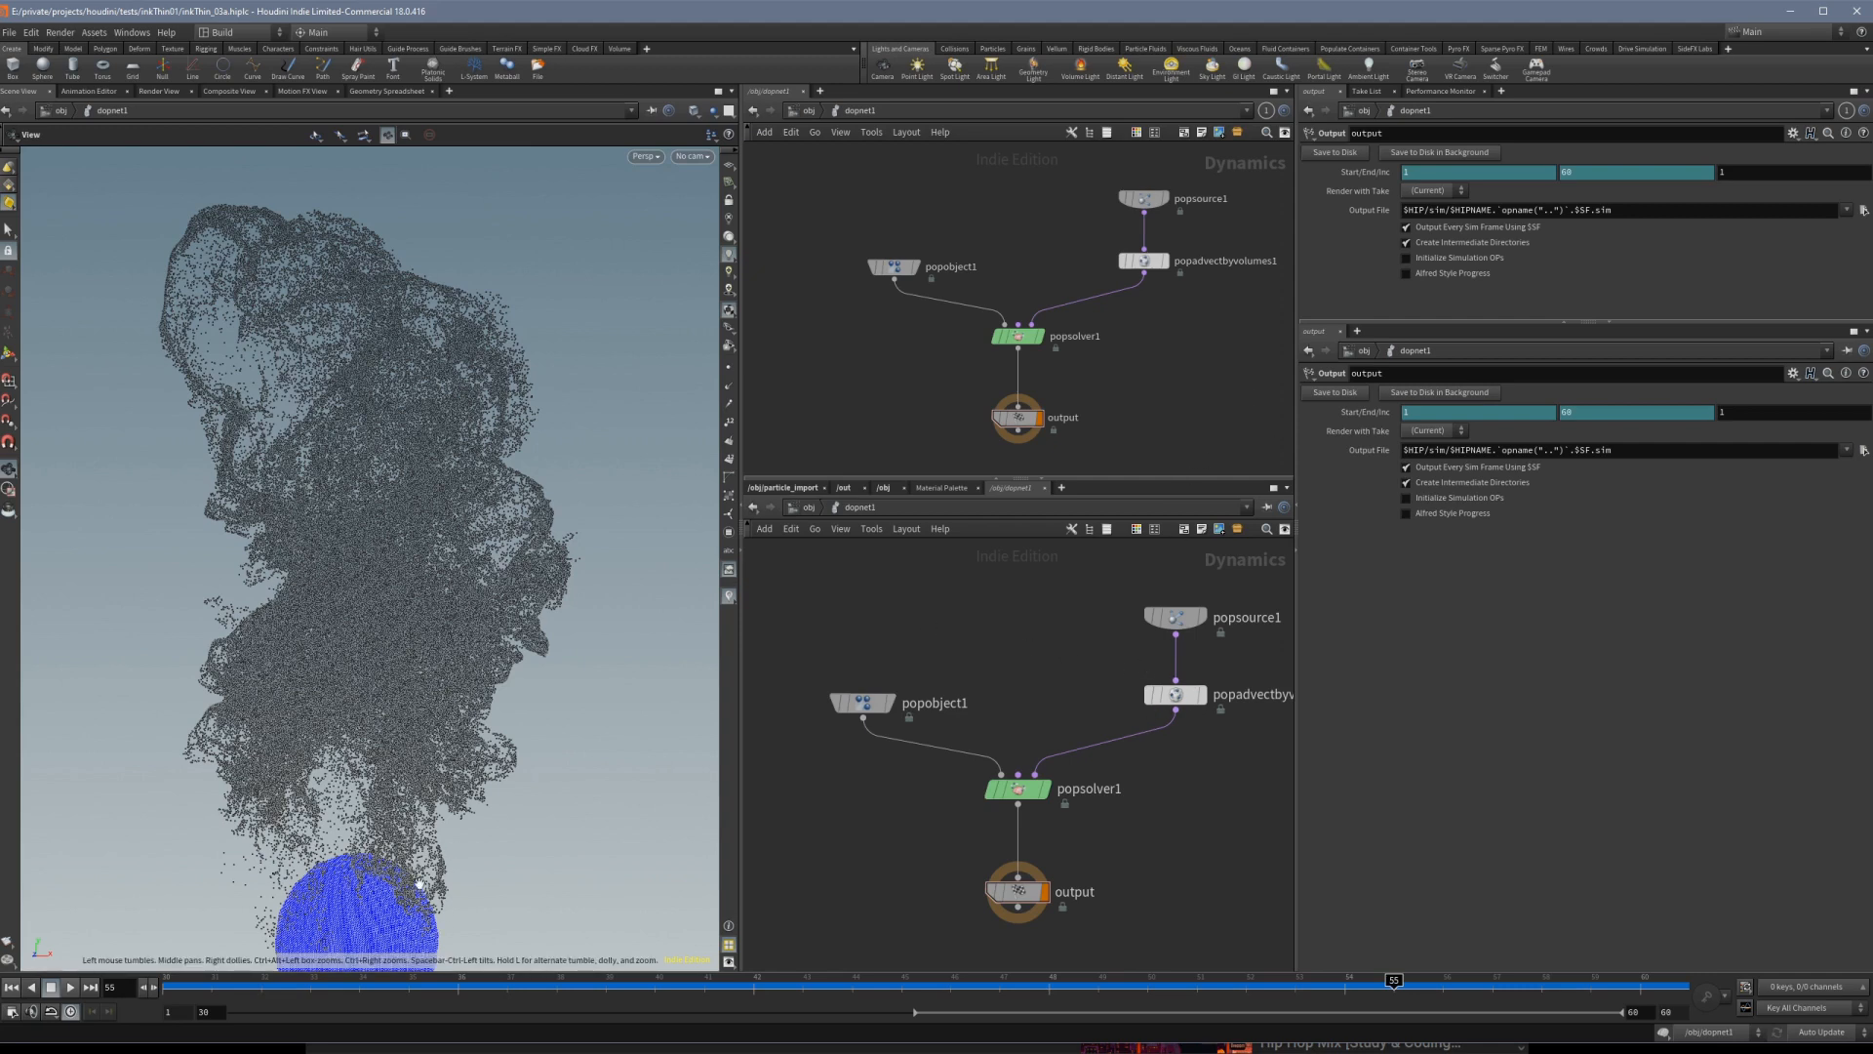
left_click_drag(408, 987, 171, 985)
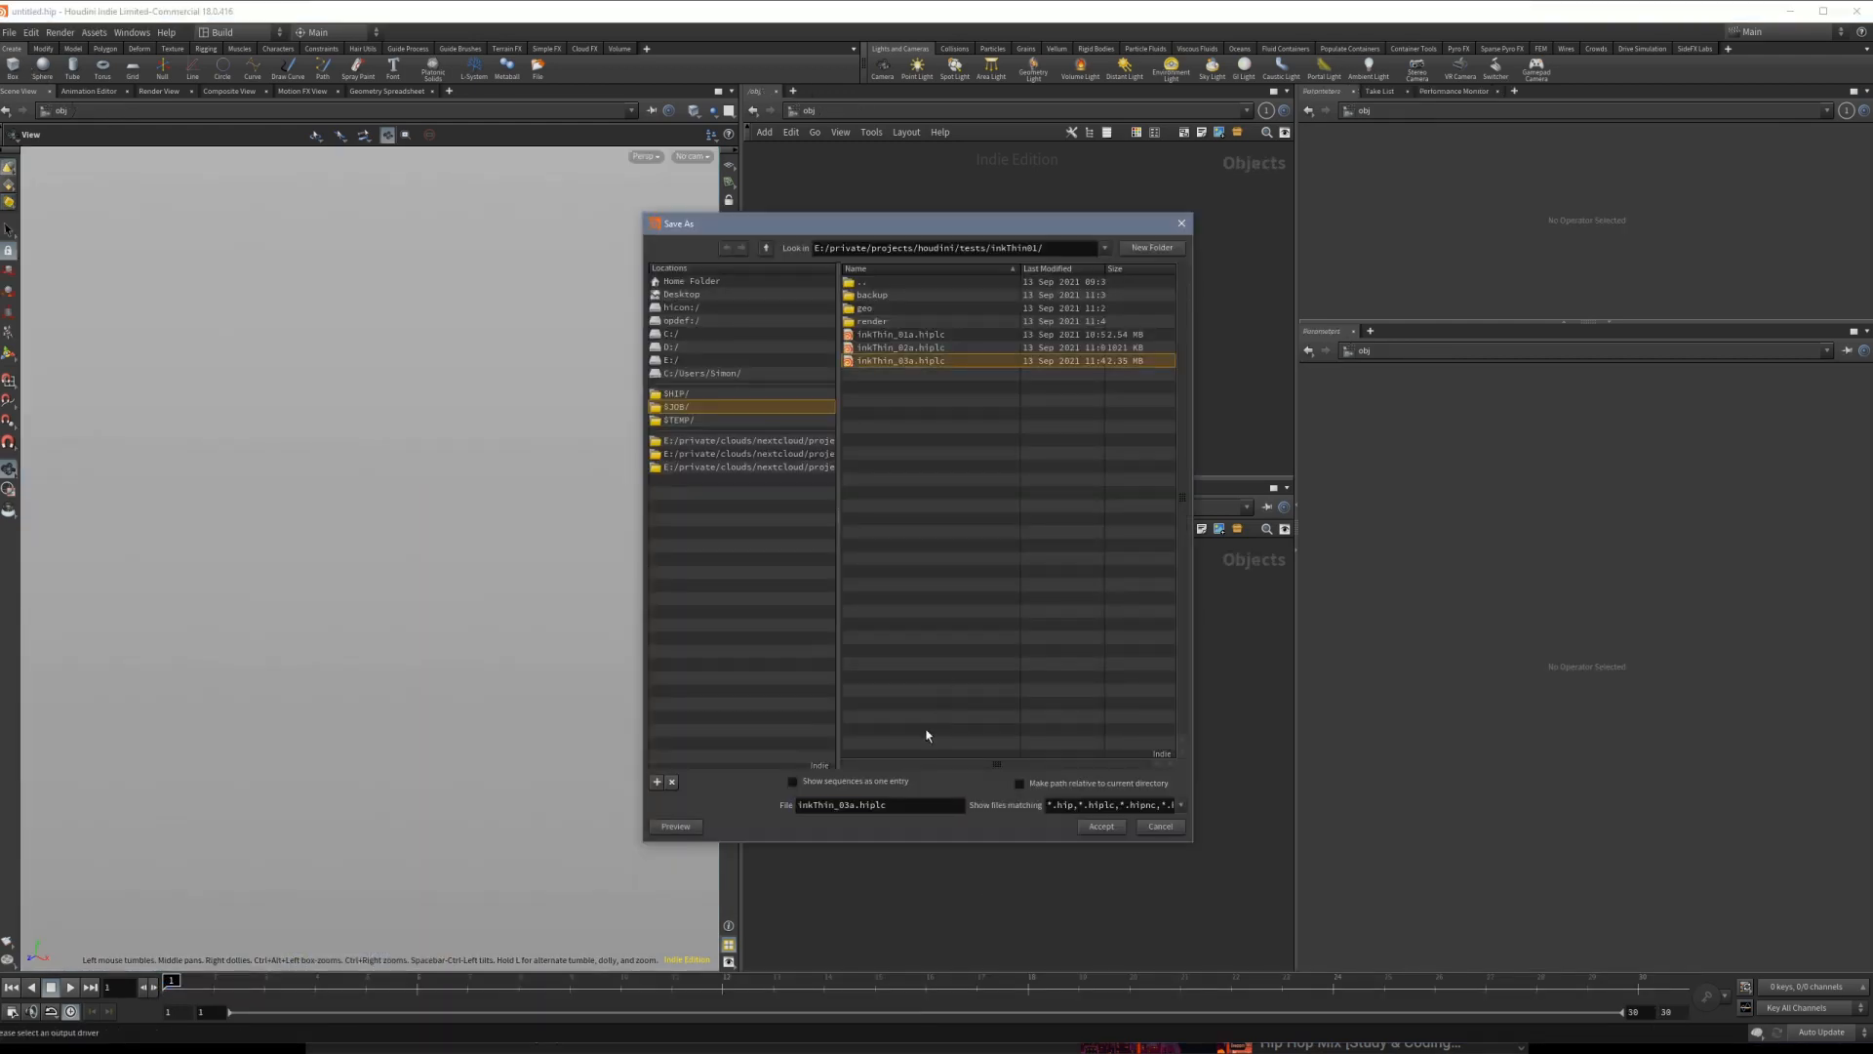
Save the new empty scene as inkThin_04a.hiplc in the inkThin01 project folder.
left_click_drag(855, 805, 849, 805)
type("4")
key("Return")
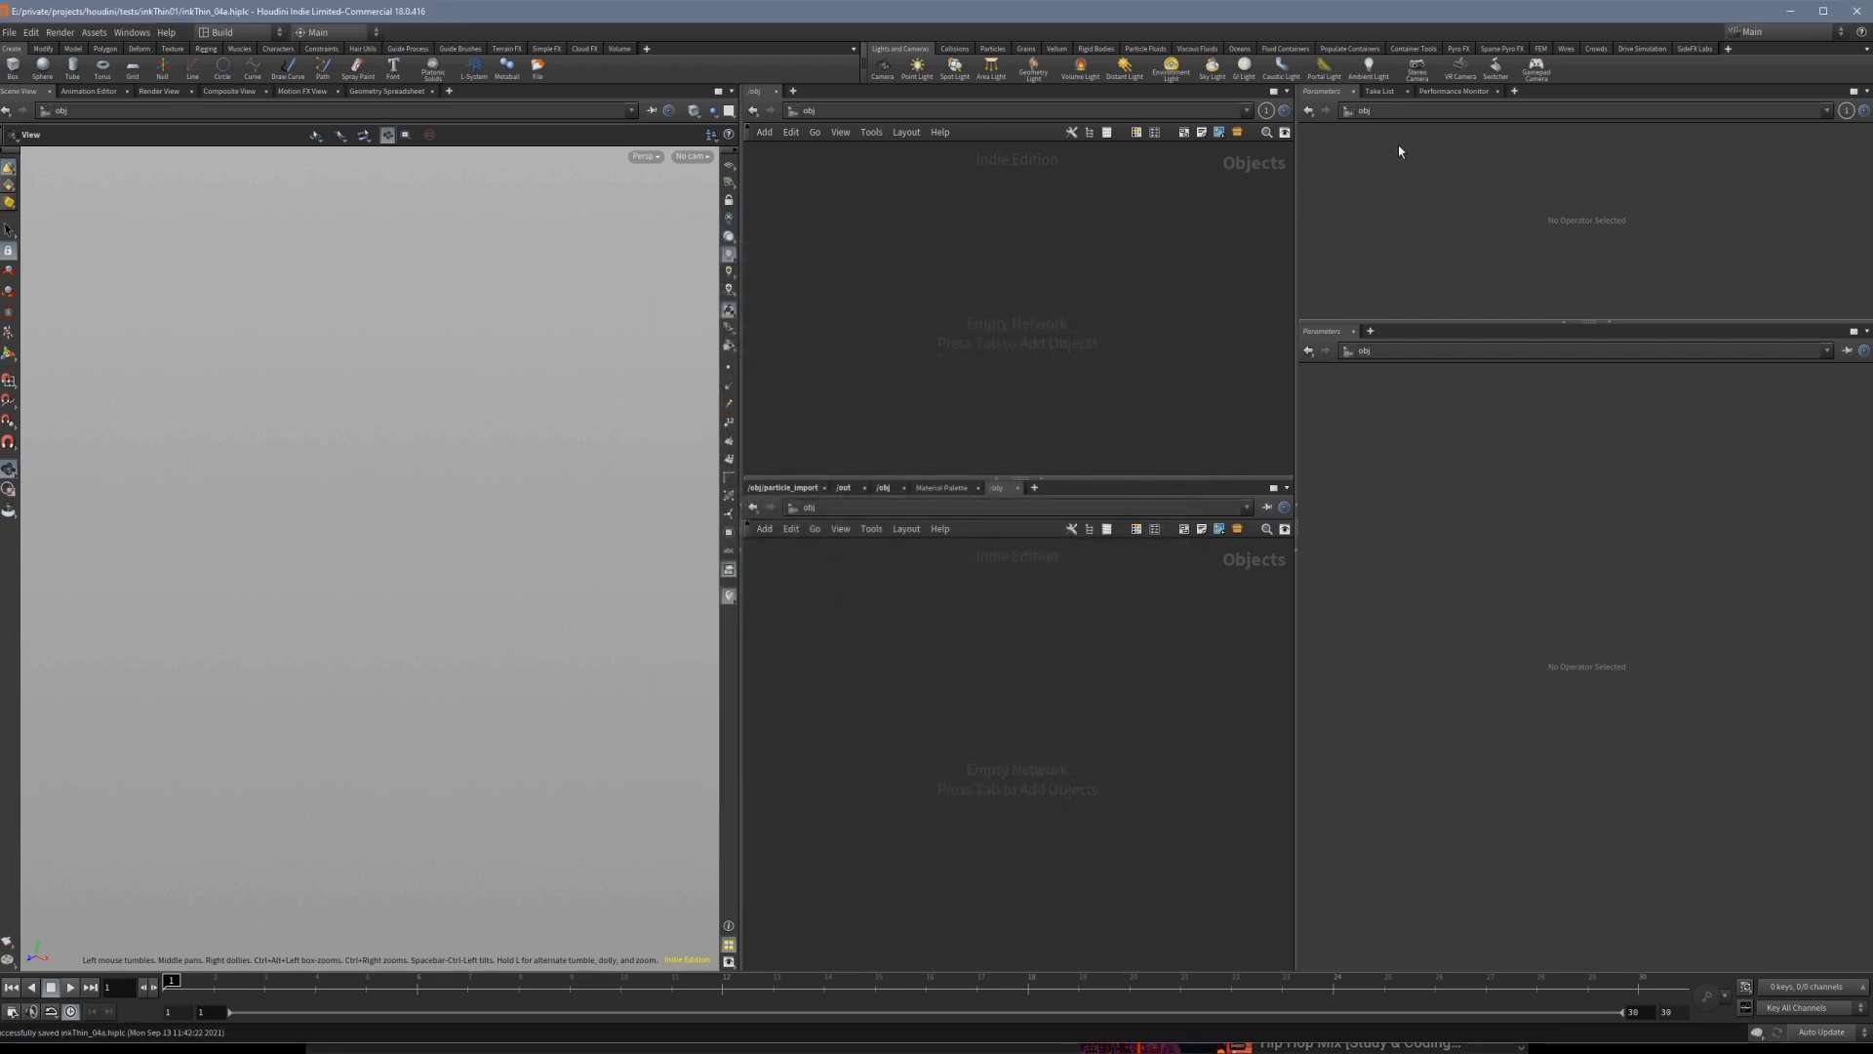
Display the viewport's reference grid and create a Sparse Billowy Smoke setup at the default position.
left_click(1512, 49)
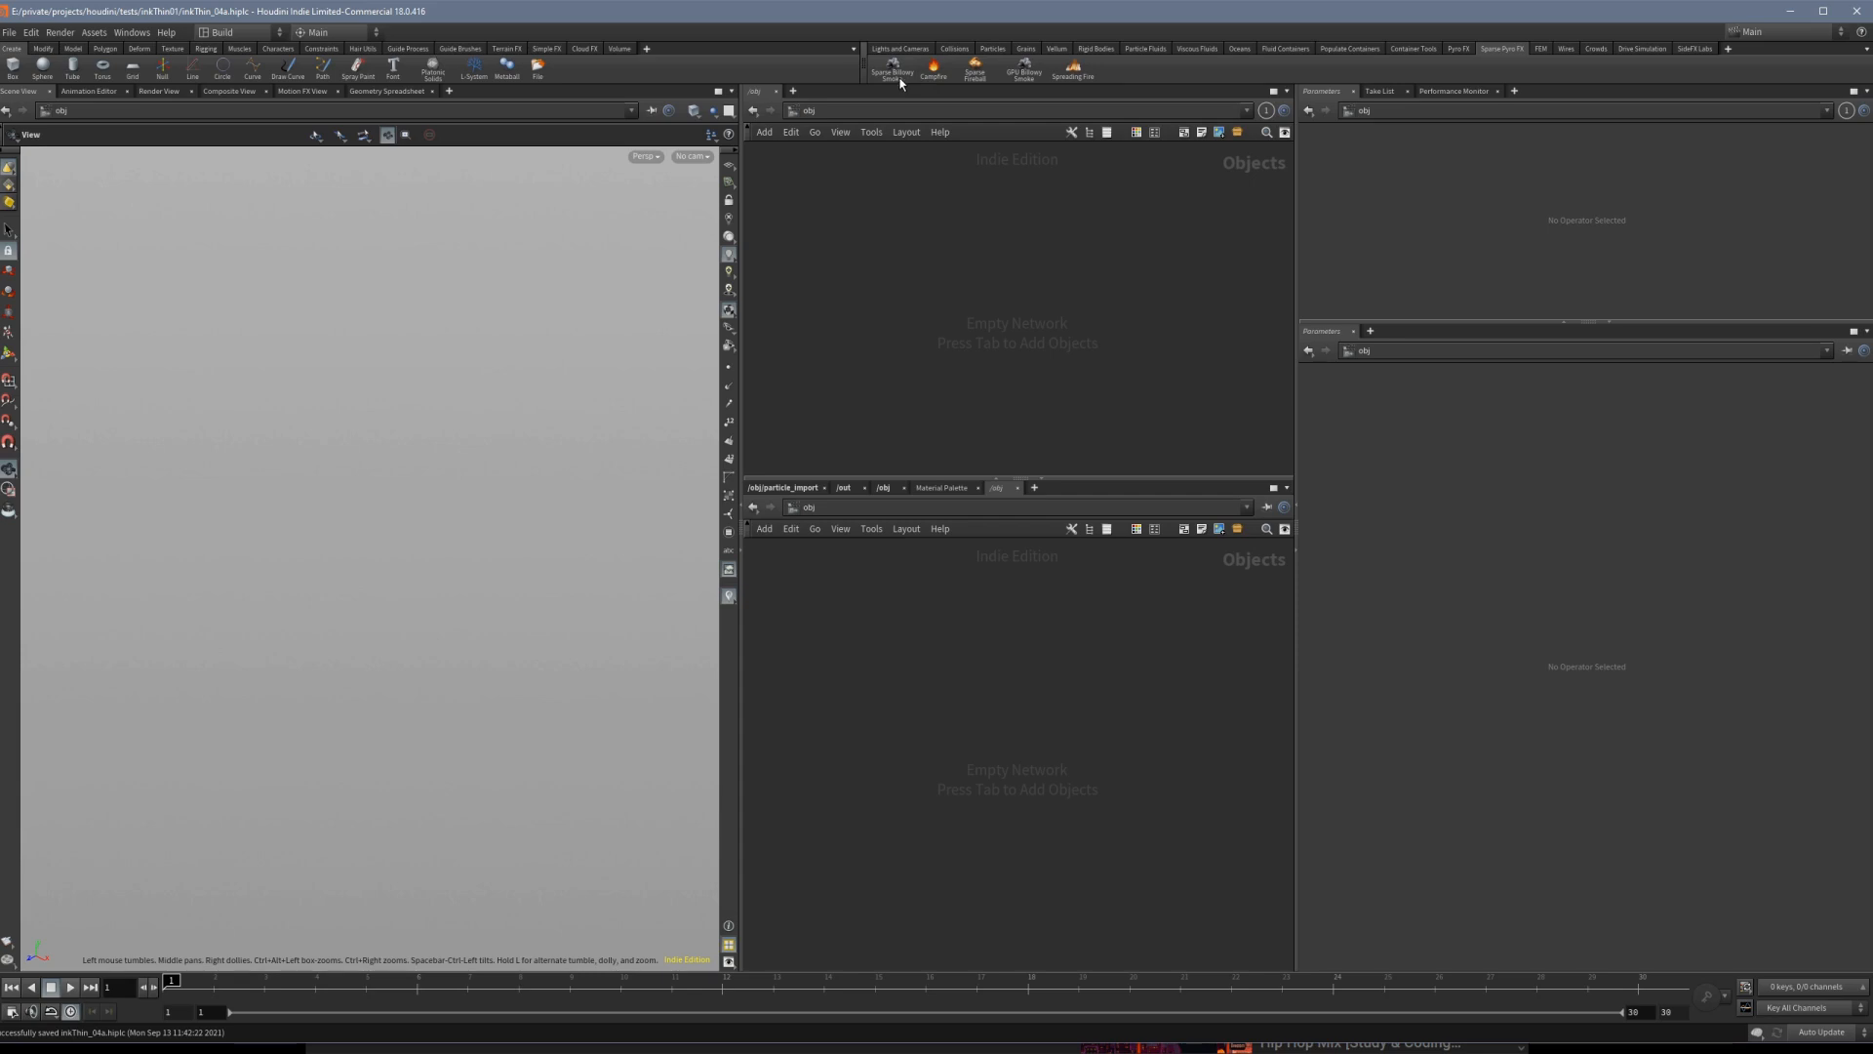
left_click(728, 182)
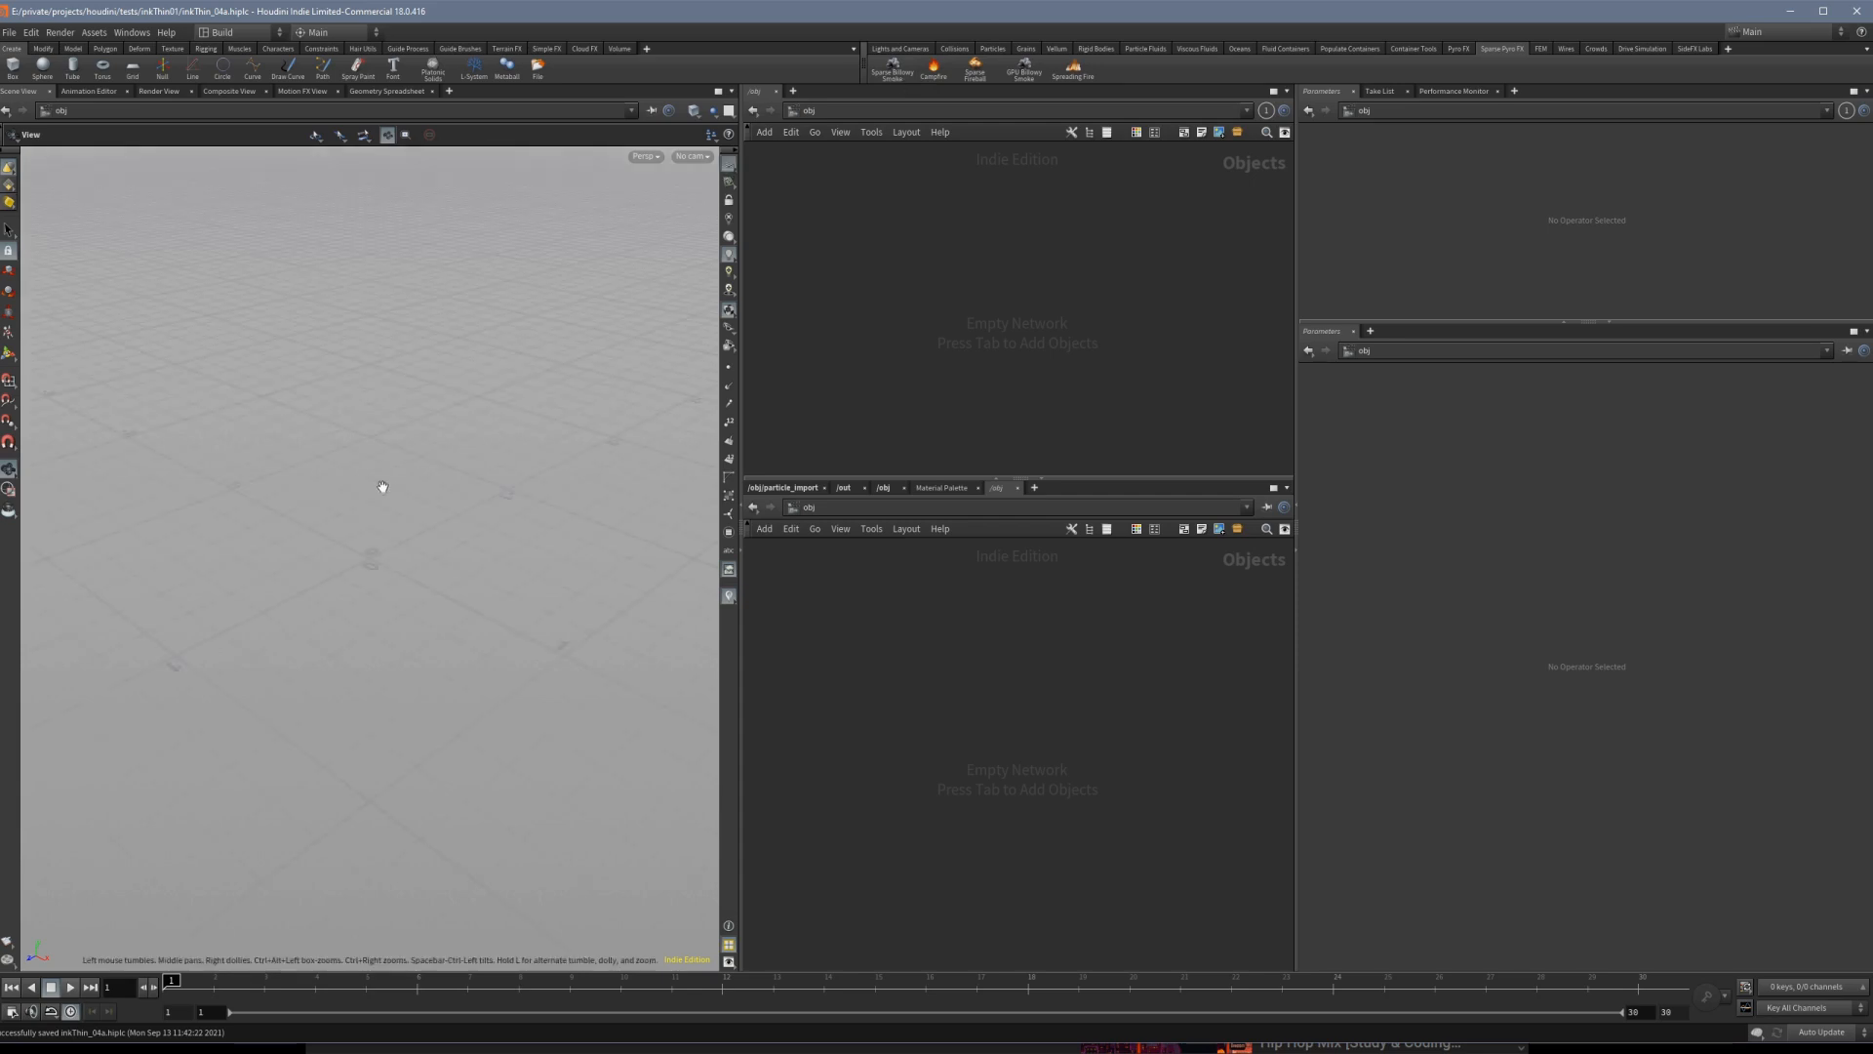
left_click(894, 74)
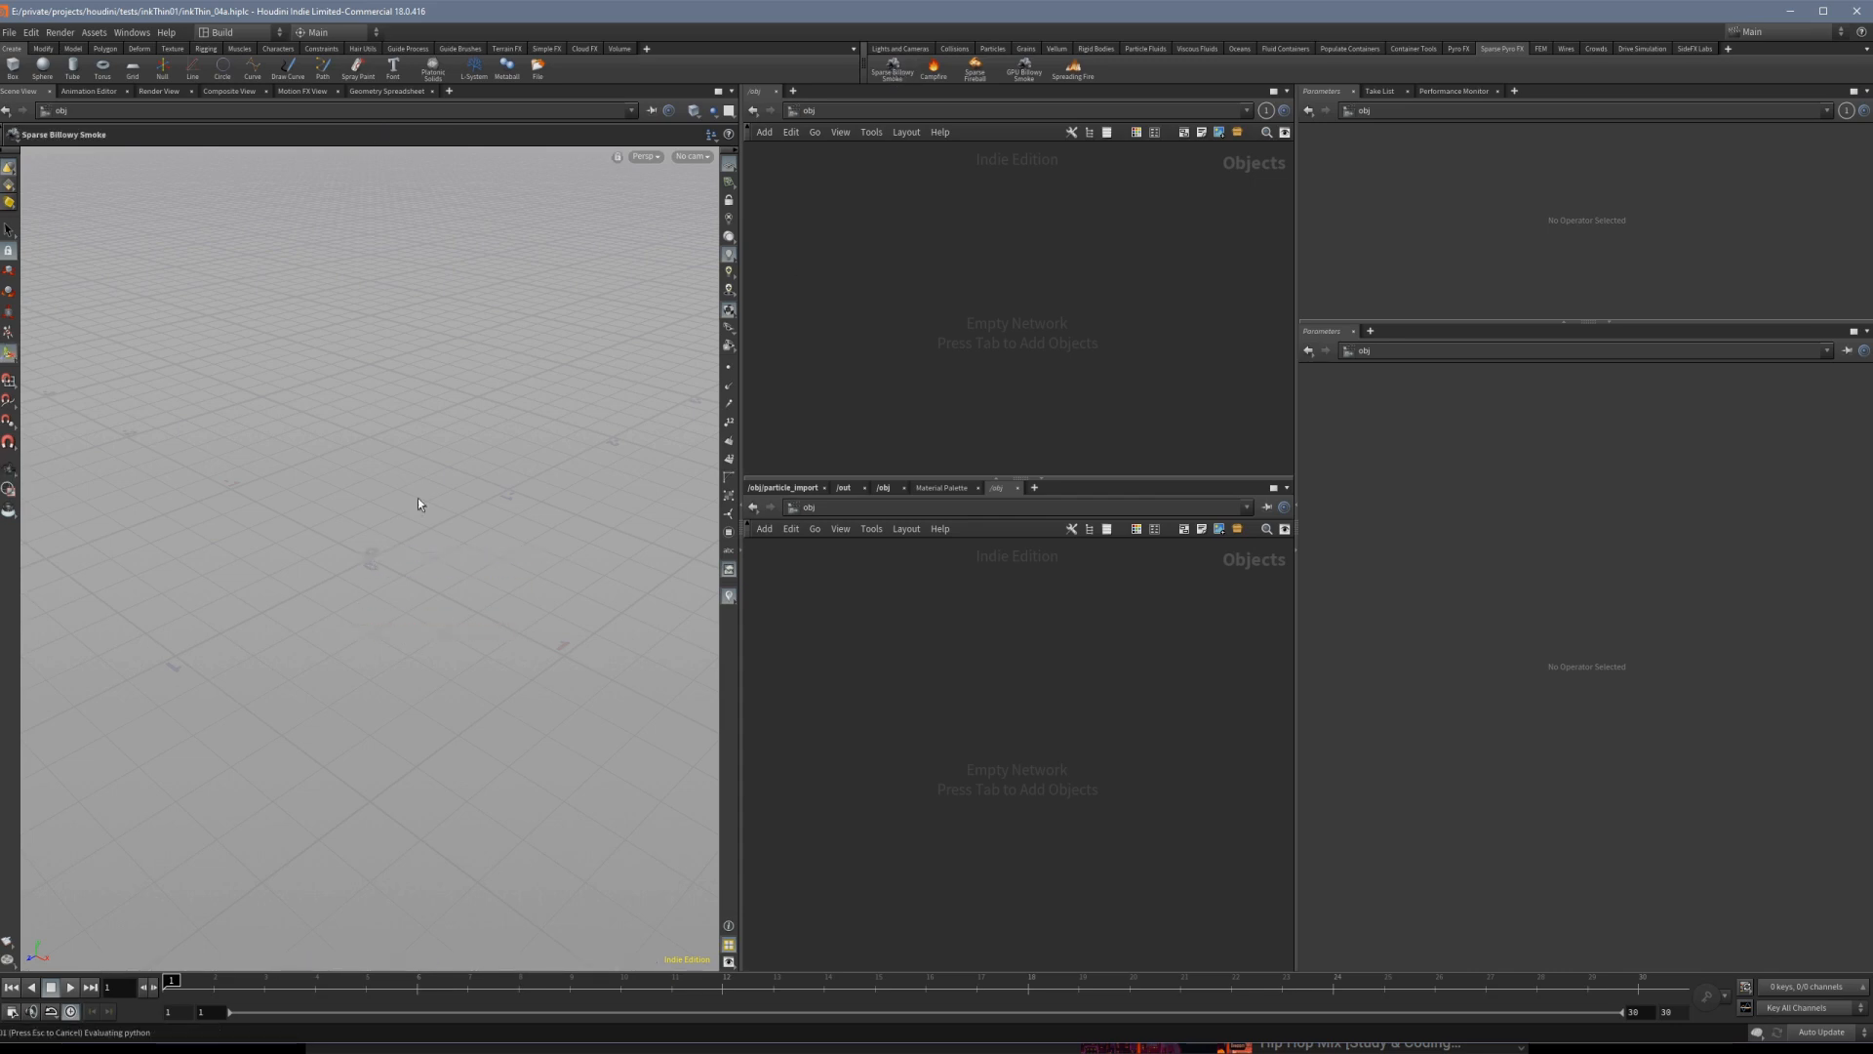
key("Return")
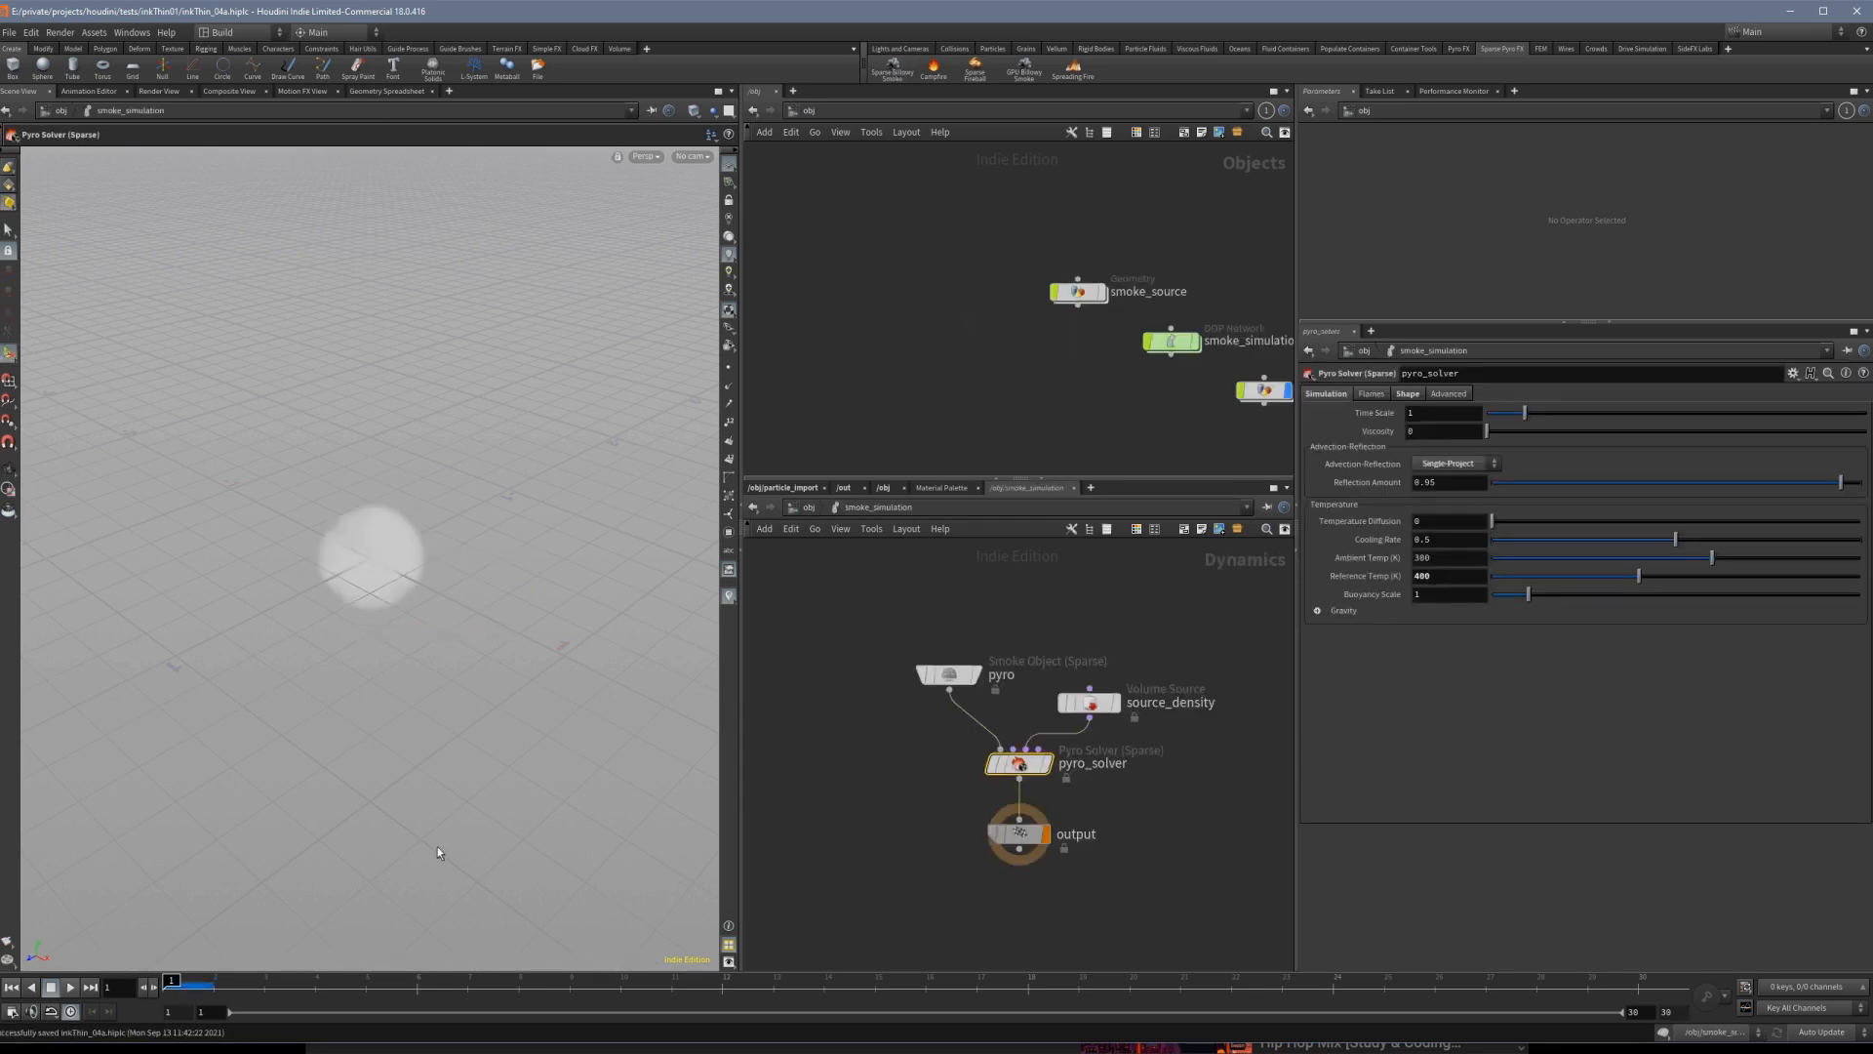
Set the timeline's end frame to 60 and play the smoke simulation for a preview, stopping at frame 27.
left_click_drag(1657, 1010, 1629, 1008)
type("60")
key("Return")
left_click(70, 987)
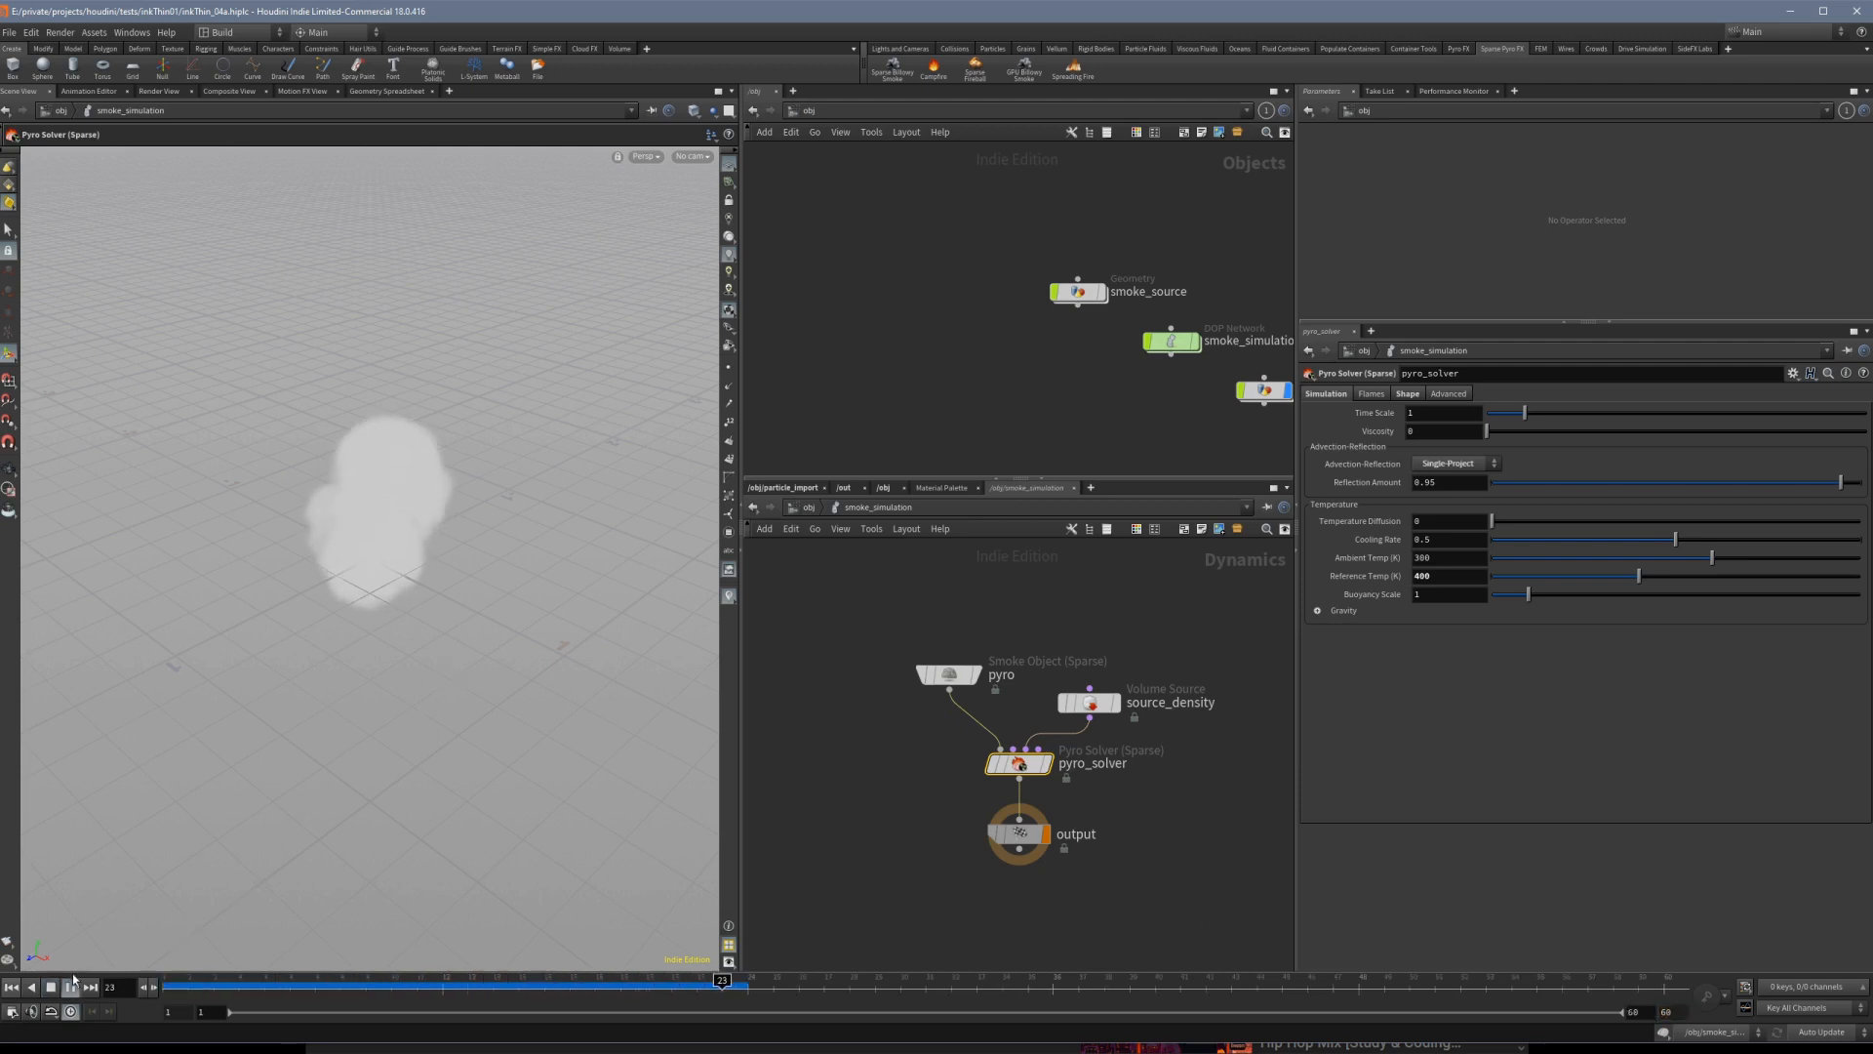
key("Escape")
left_click_drag(409, 624, 430, 553)
Arrange the smoke_source, smoke_simulation and smoke import nodes in a horizontal row in the object network.
middle_click_drag(1109, 240, 977, 239)
left_click_drag(946, 290, 884, 253)
left_click_drag(1038, 339, 1041, 253)
left_click_drag(1130, 391, 1227, 255)
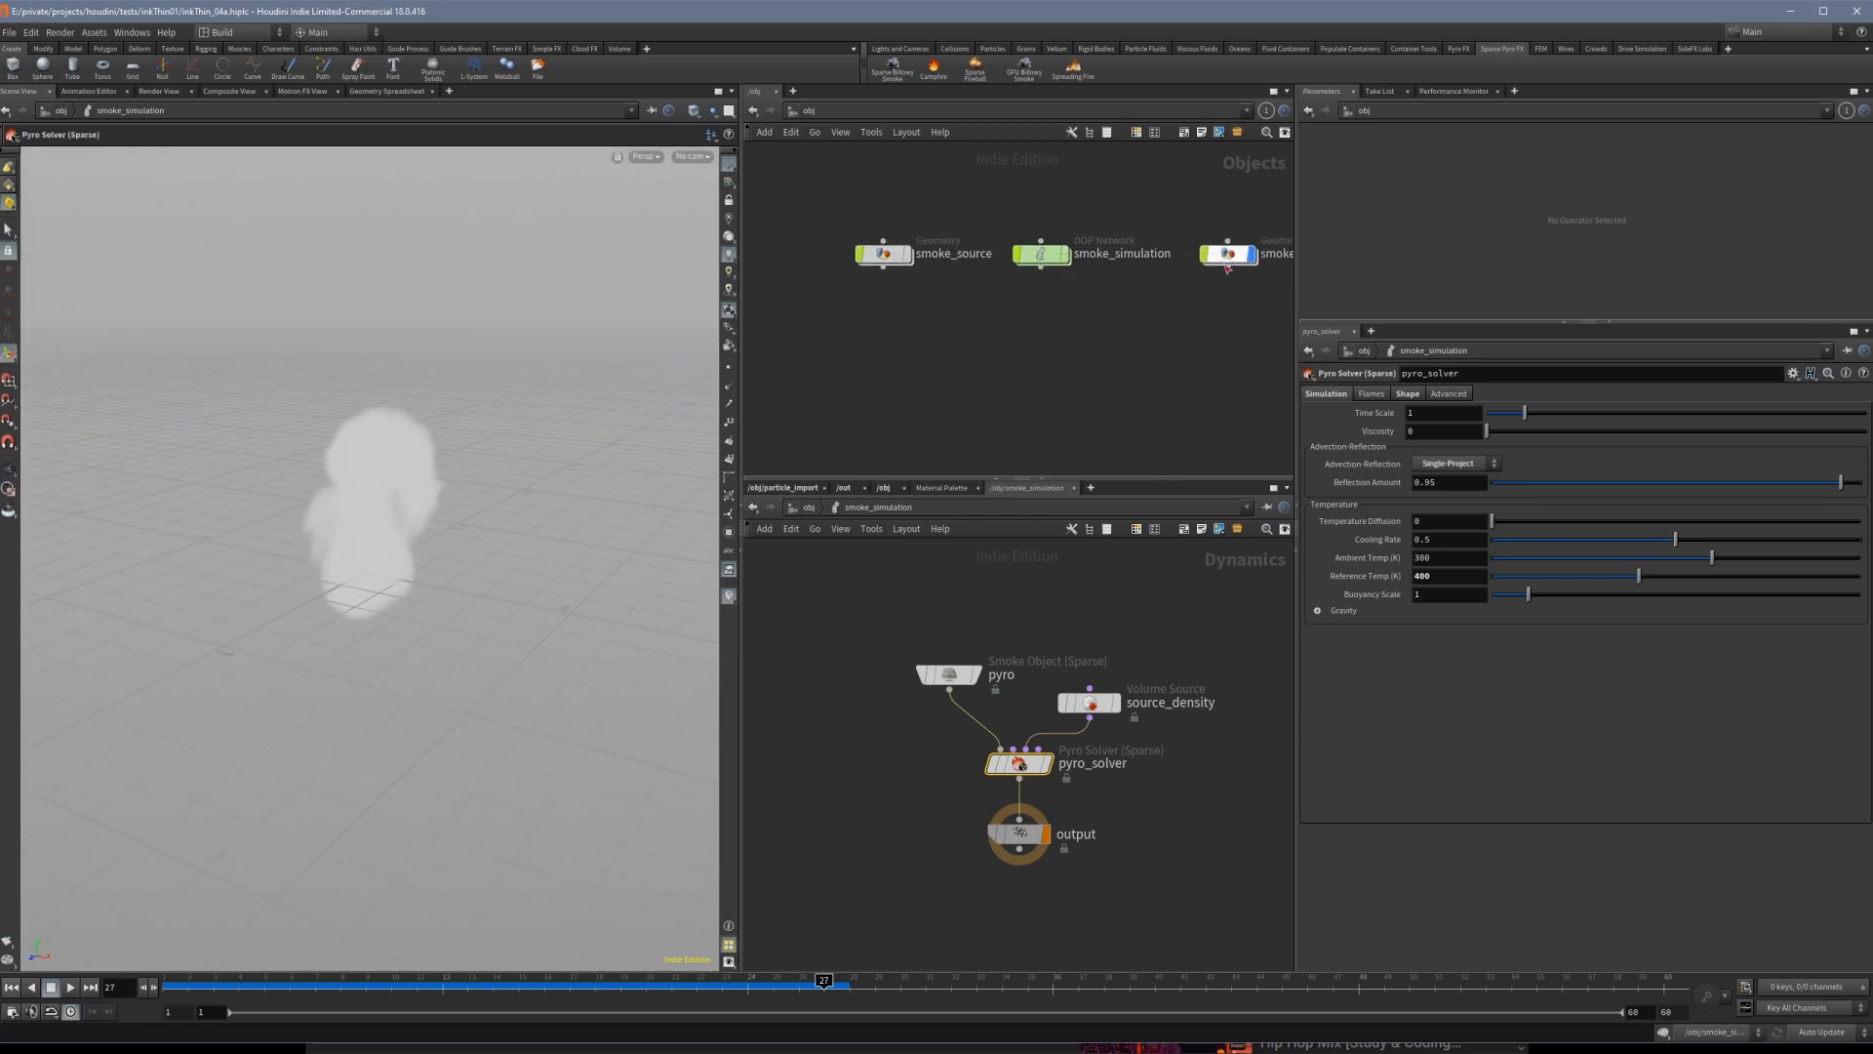
middle_click_drag(1228, 256, 1174, 257)
Inside smoke_import, move post_process aside and add a File Cache node fed by import_fire_fields.
double_click(1174, 257)
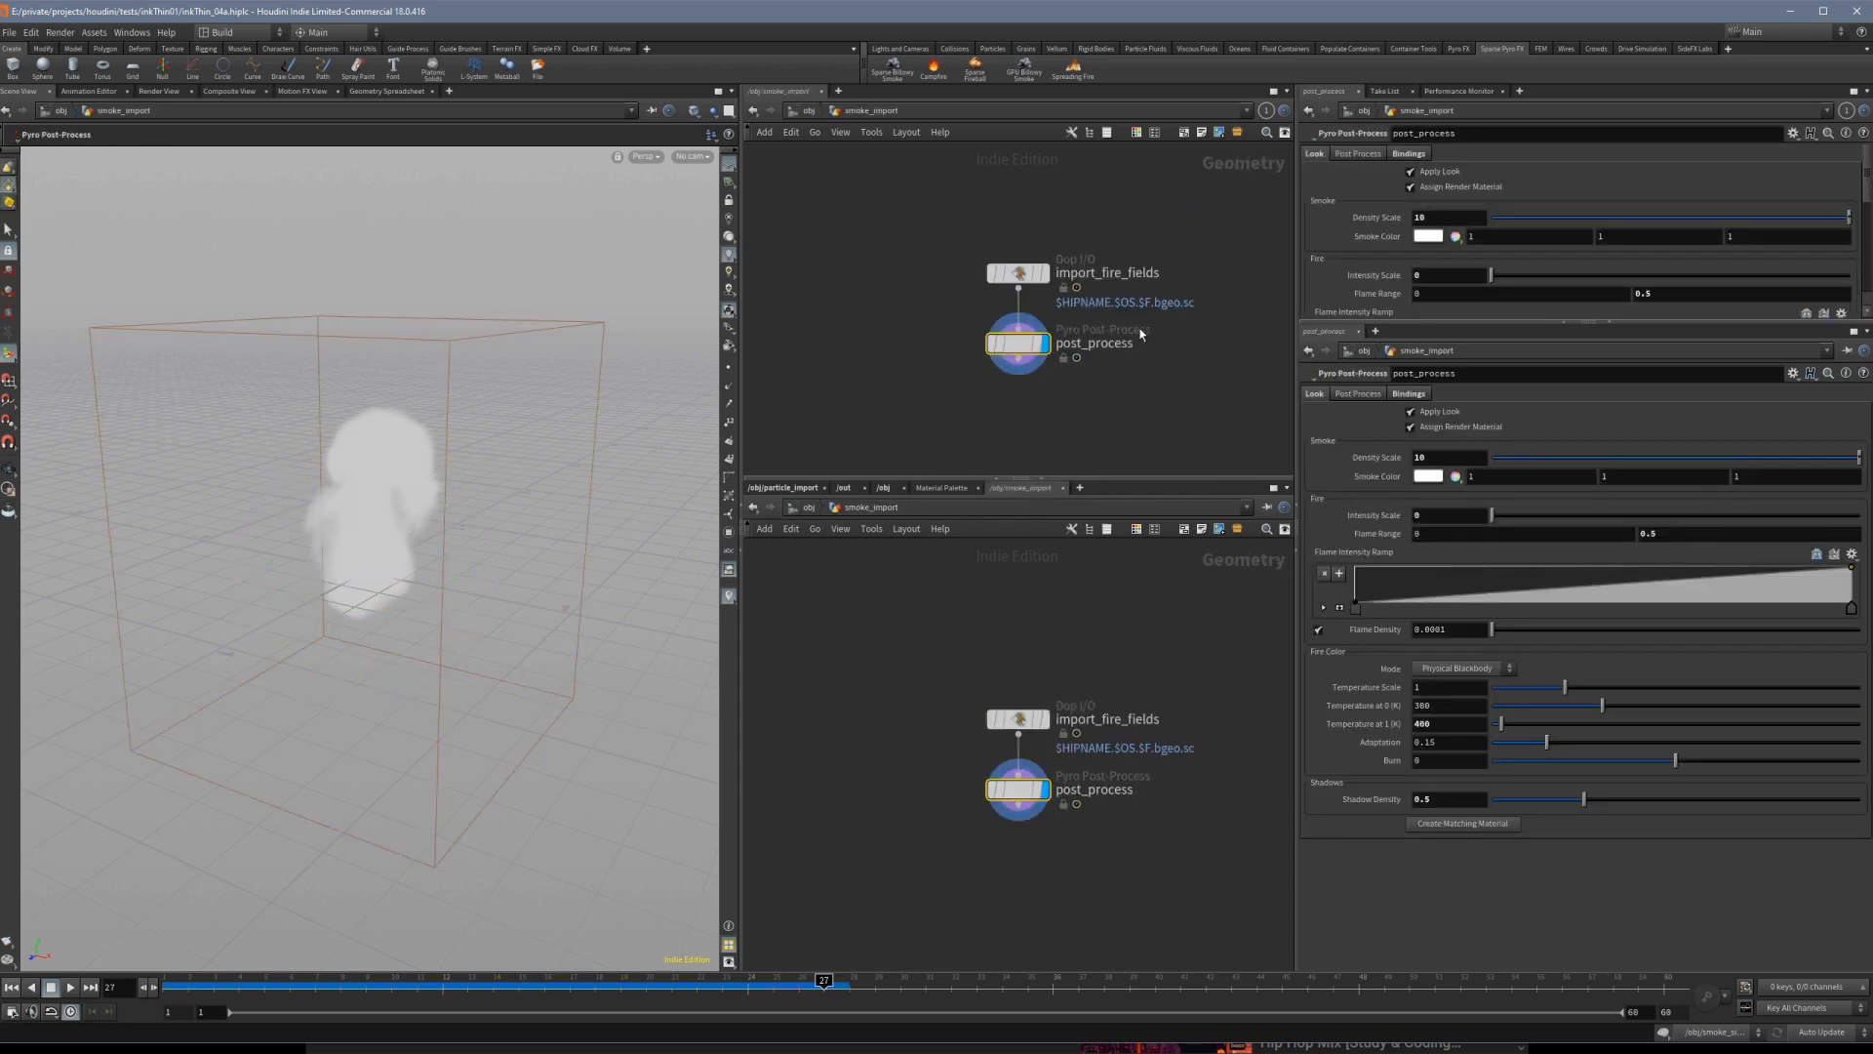
left_click_drag(1015, 310, 1137, 380)
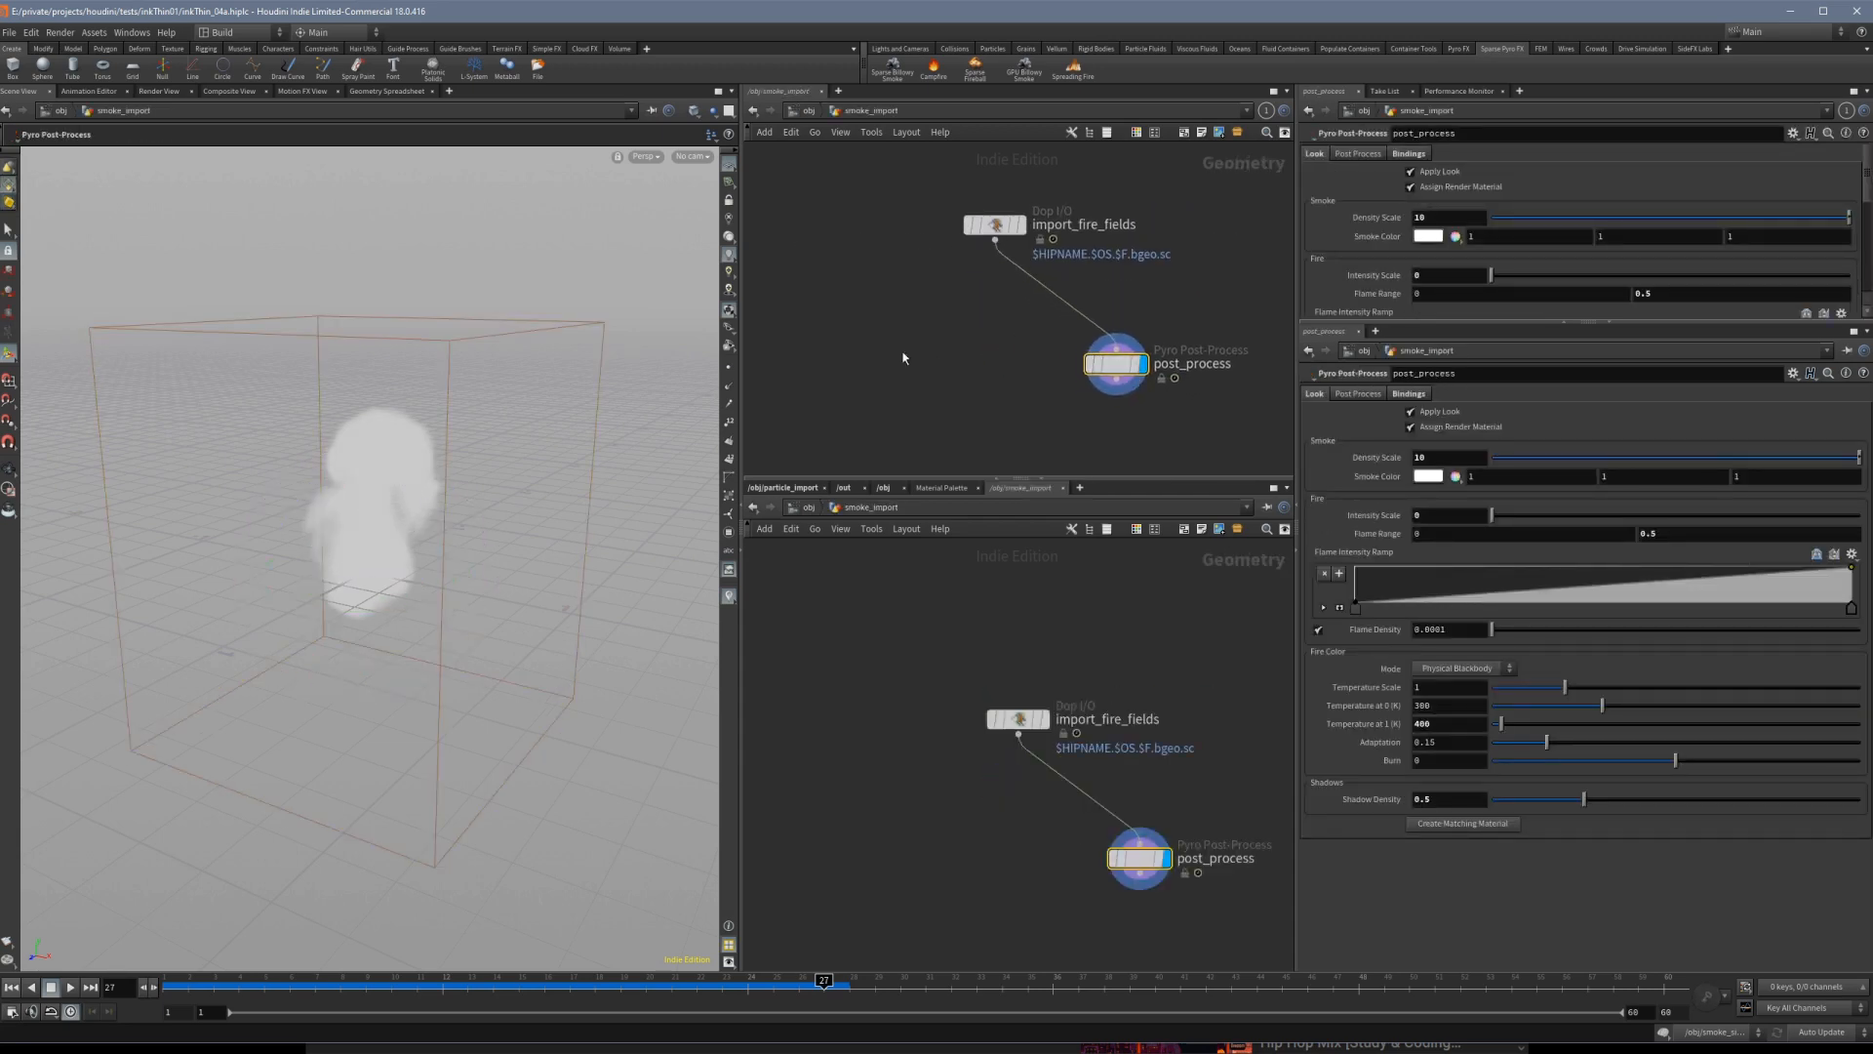
key("Tab")
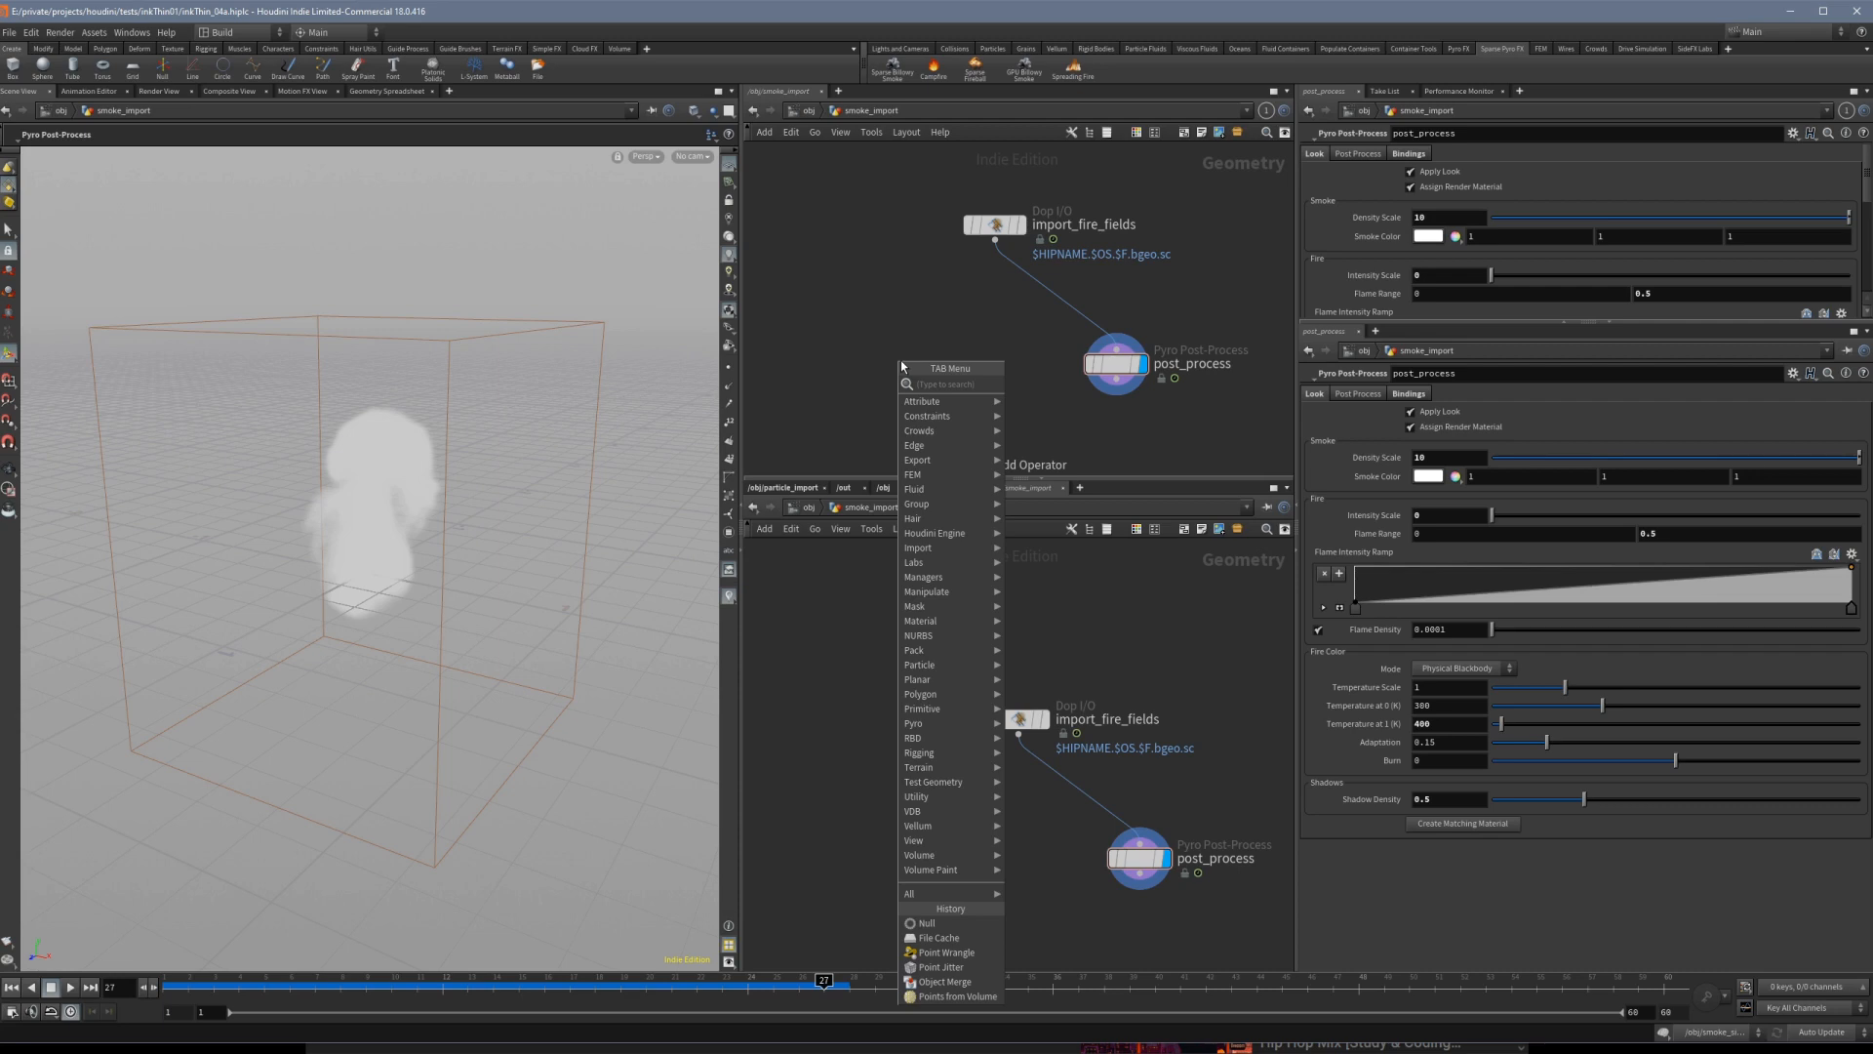
type("filec")
key("Return")
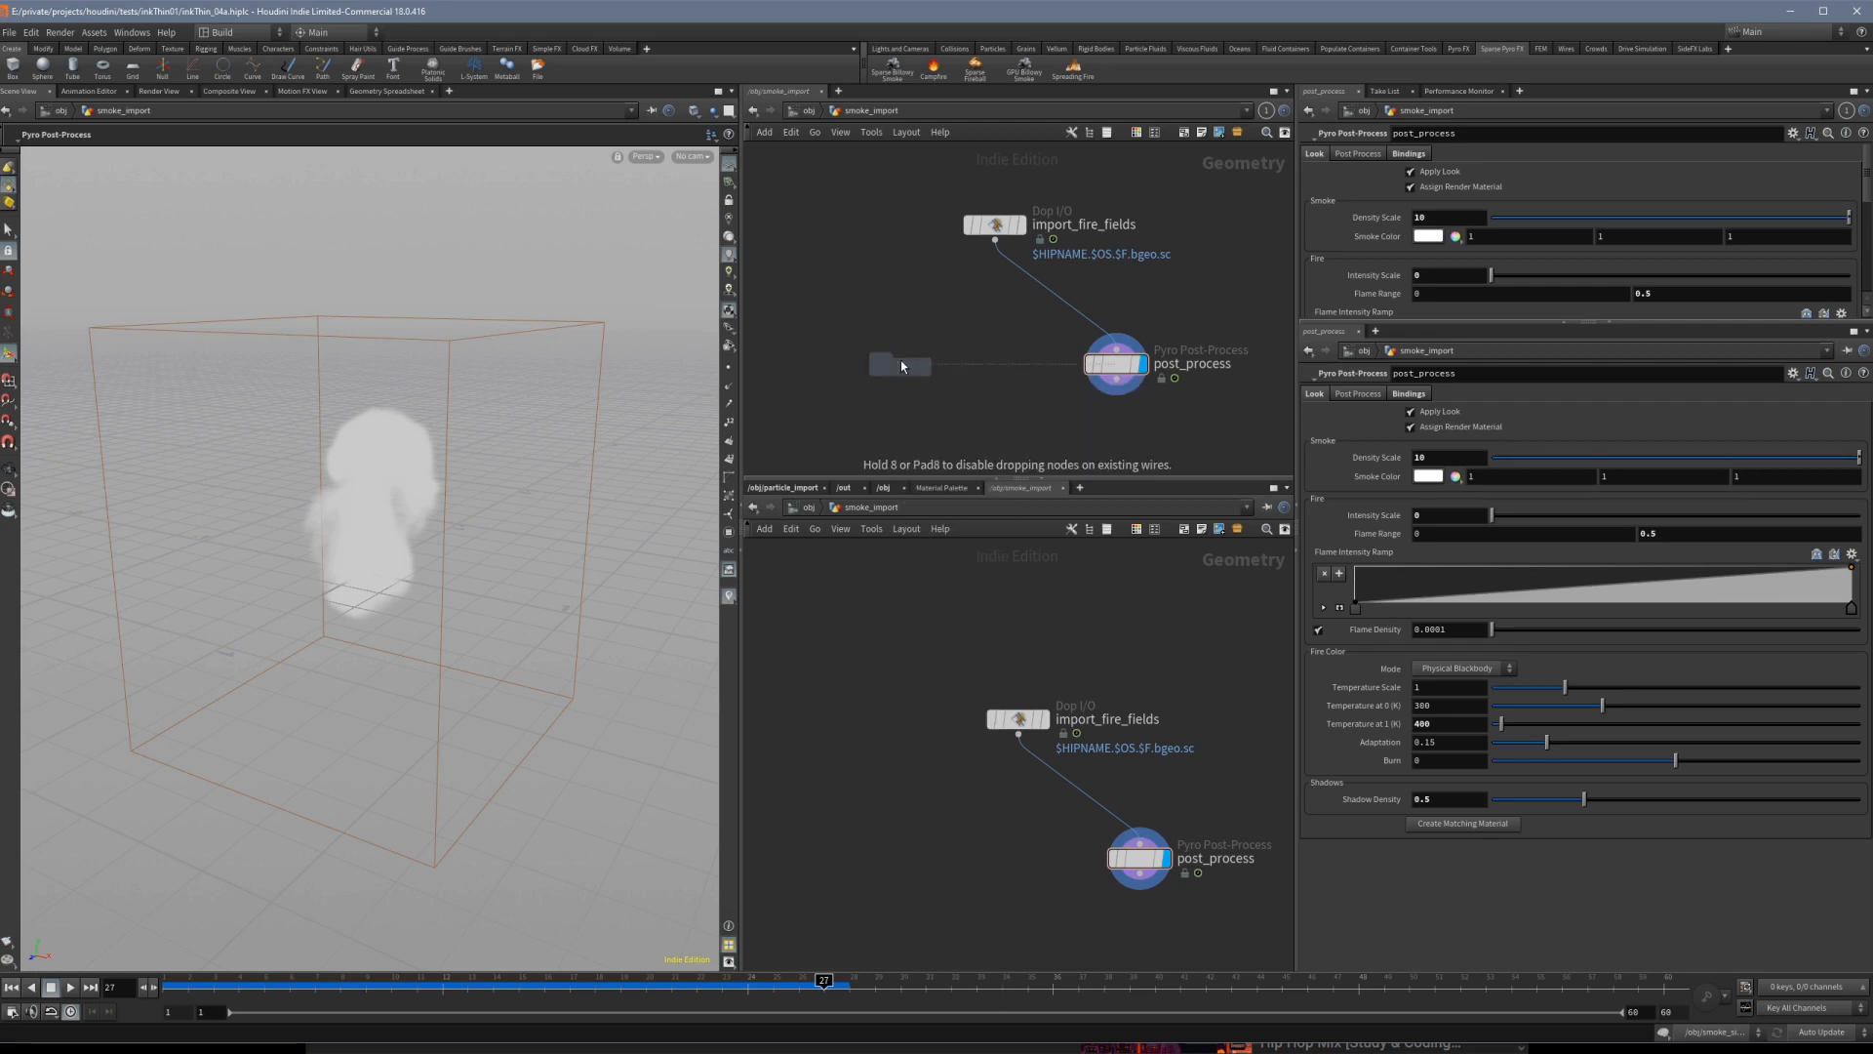
left_click(899, 360)
left_click_drag(995, 240, 899, 345)
Rename the file cache node filecache_smoke and position it below import_fire_fields.
double_click(968, 361)
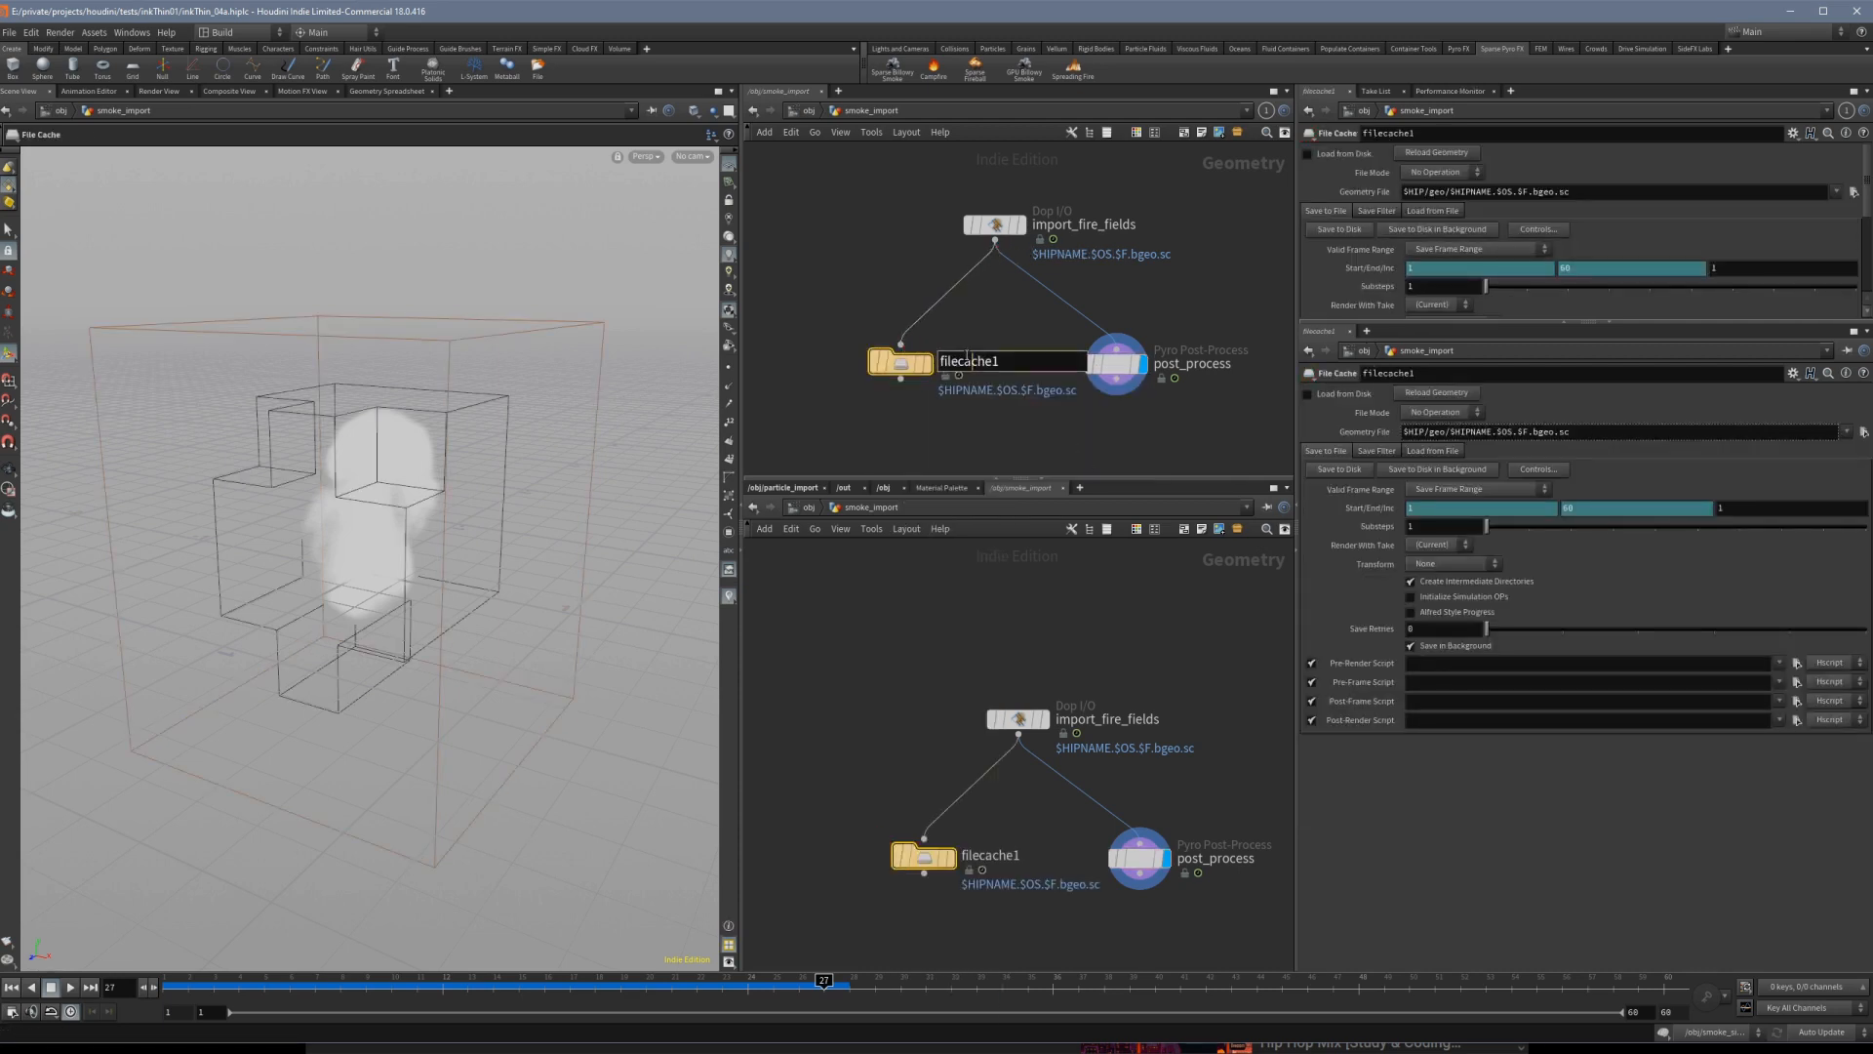
key("BackSpace")
type("_smoke")
key("Return")
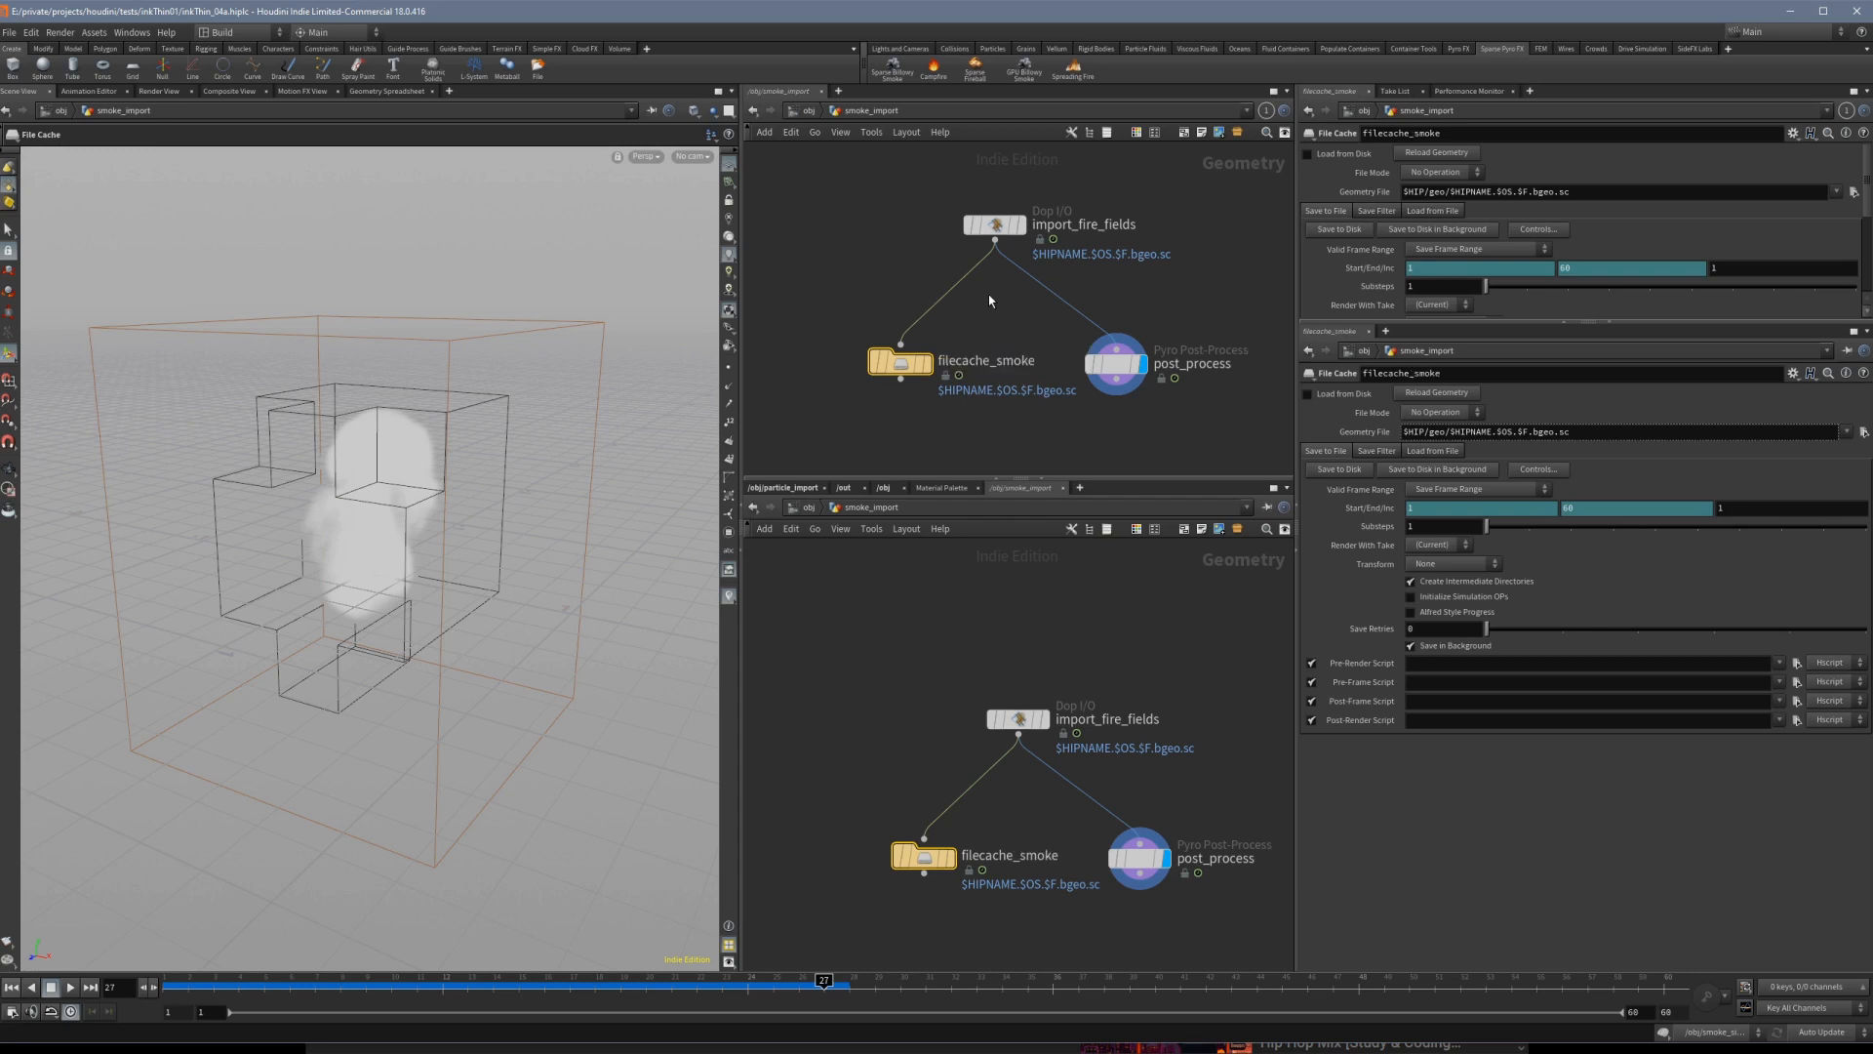
left_click_drag(900, 363, 883, 323)
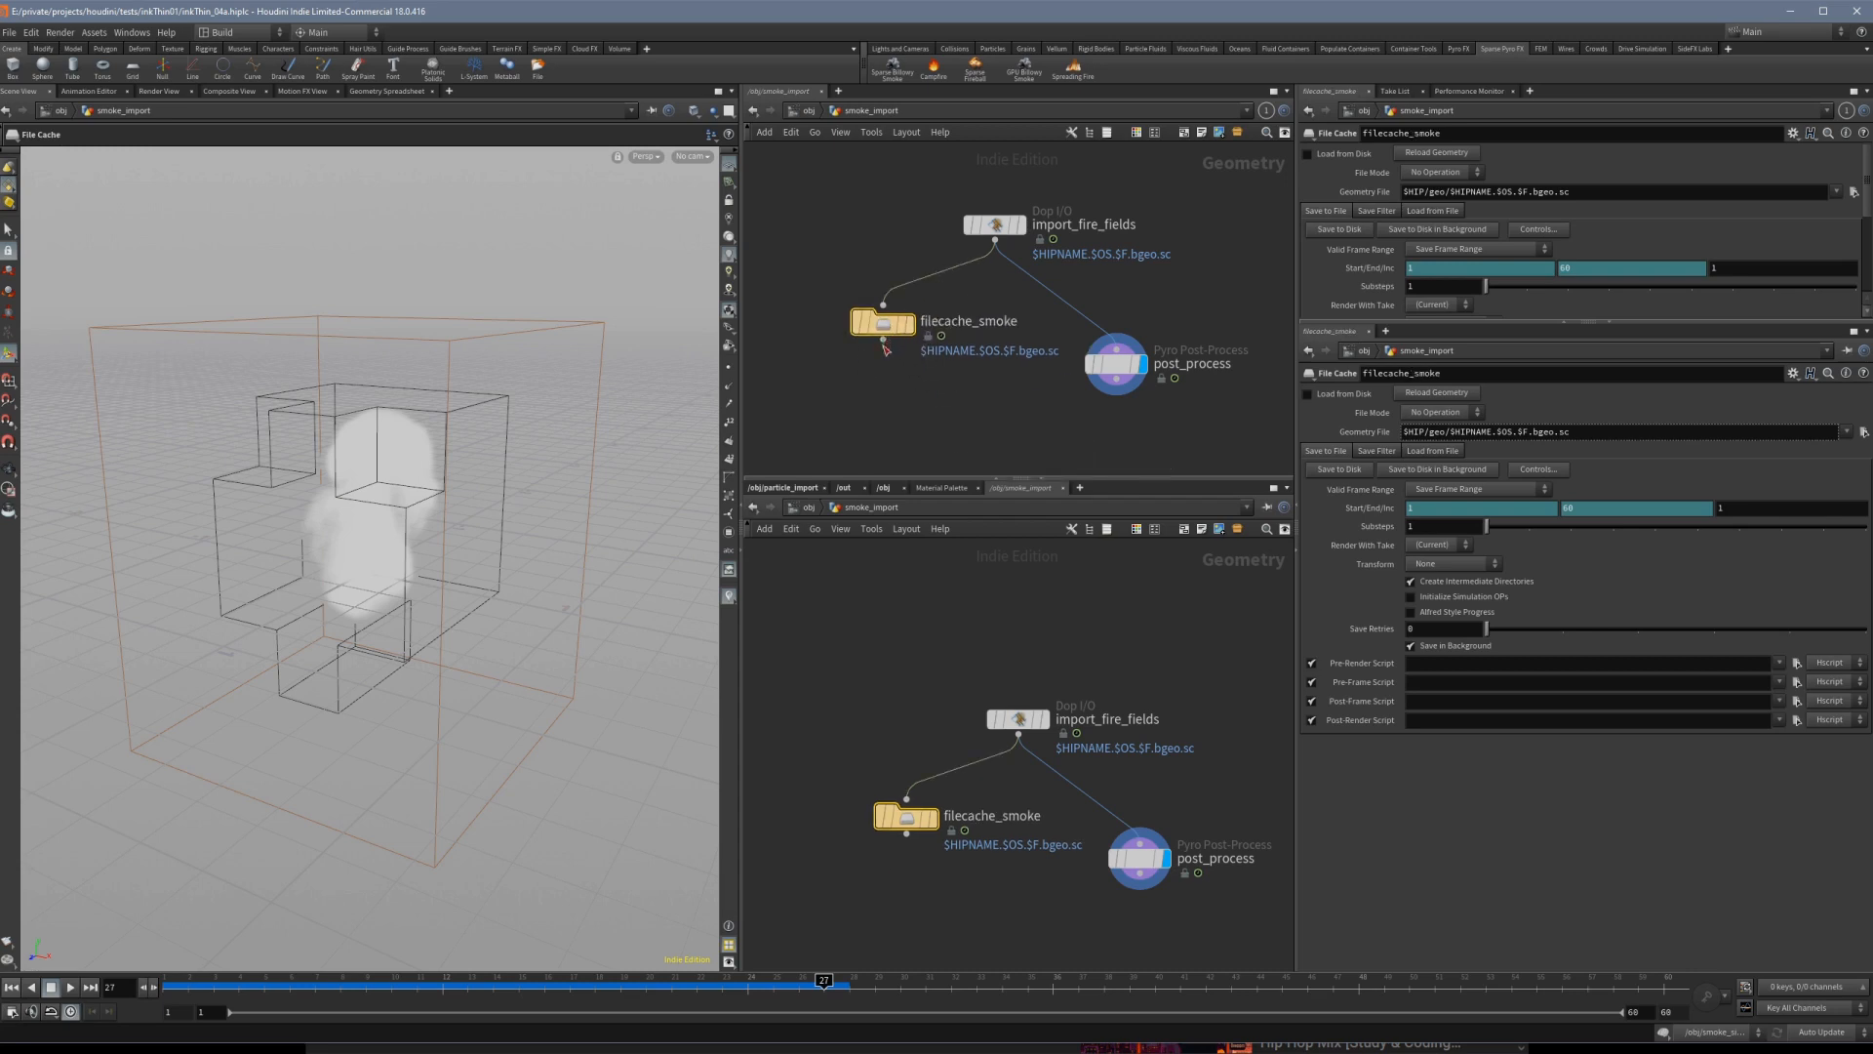
Add a Null named OUT_smoke after filecache_smoke and make it the displayed node.
left_click(883, 340)
key("Tab")
type("null")
key("Return")
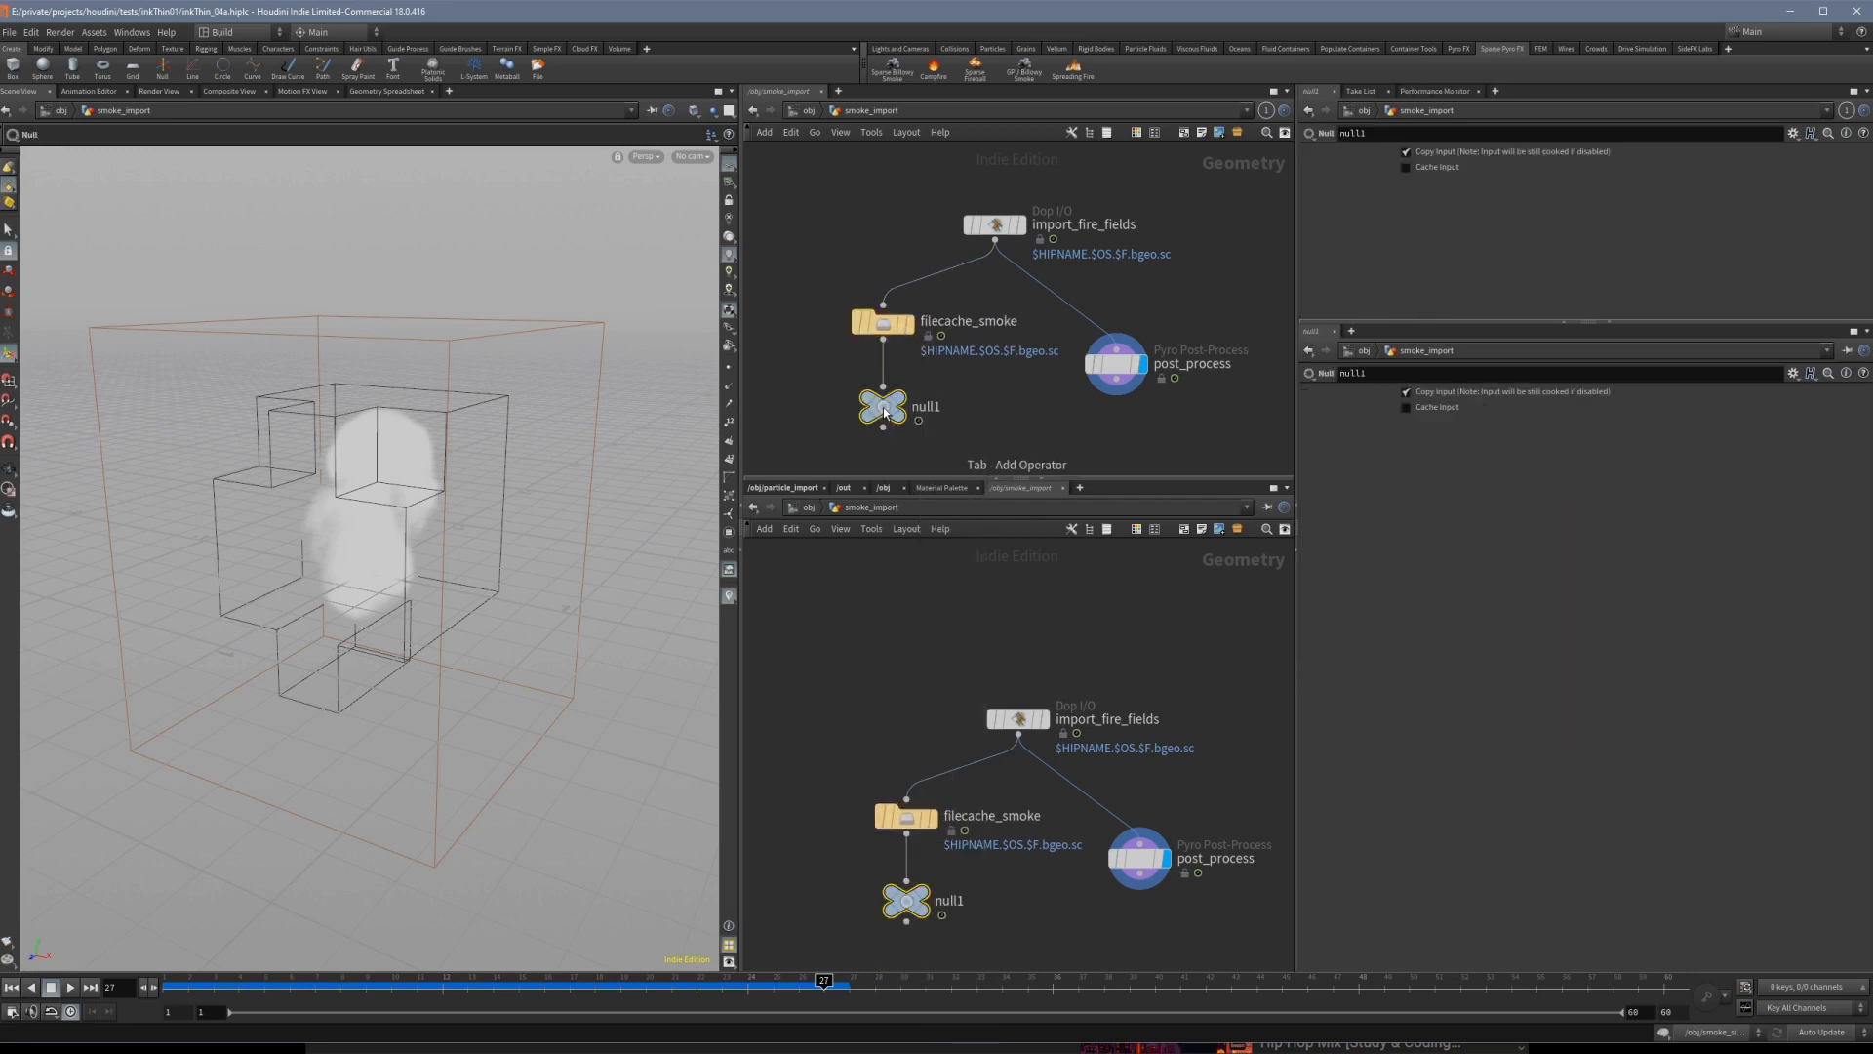
double_click(925, 406)
type("OUT_smoke")
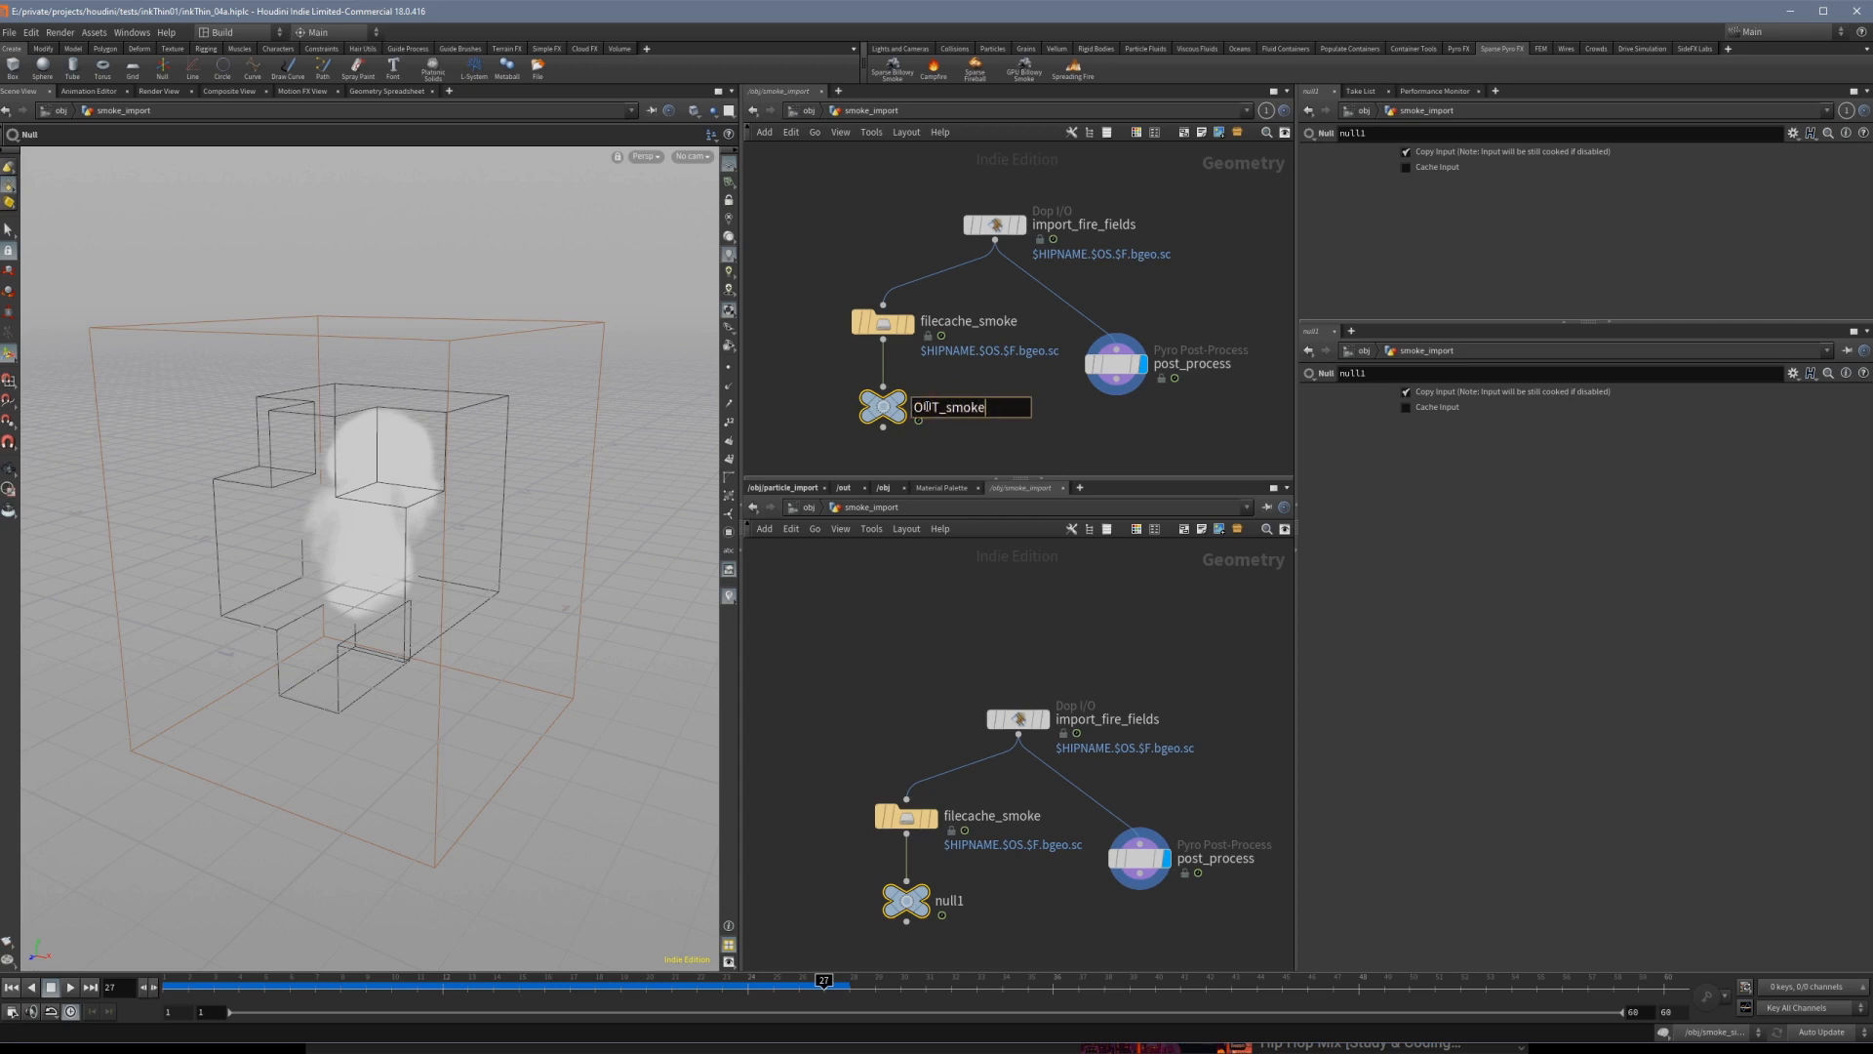
key("Return")
mouse_move(883, 409)
left_click(916, 372)
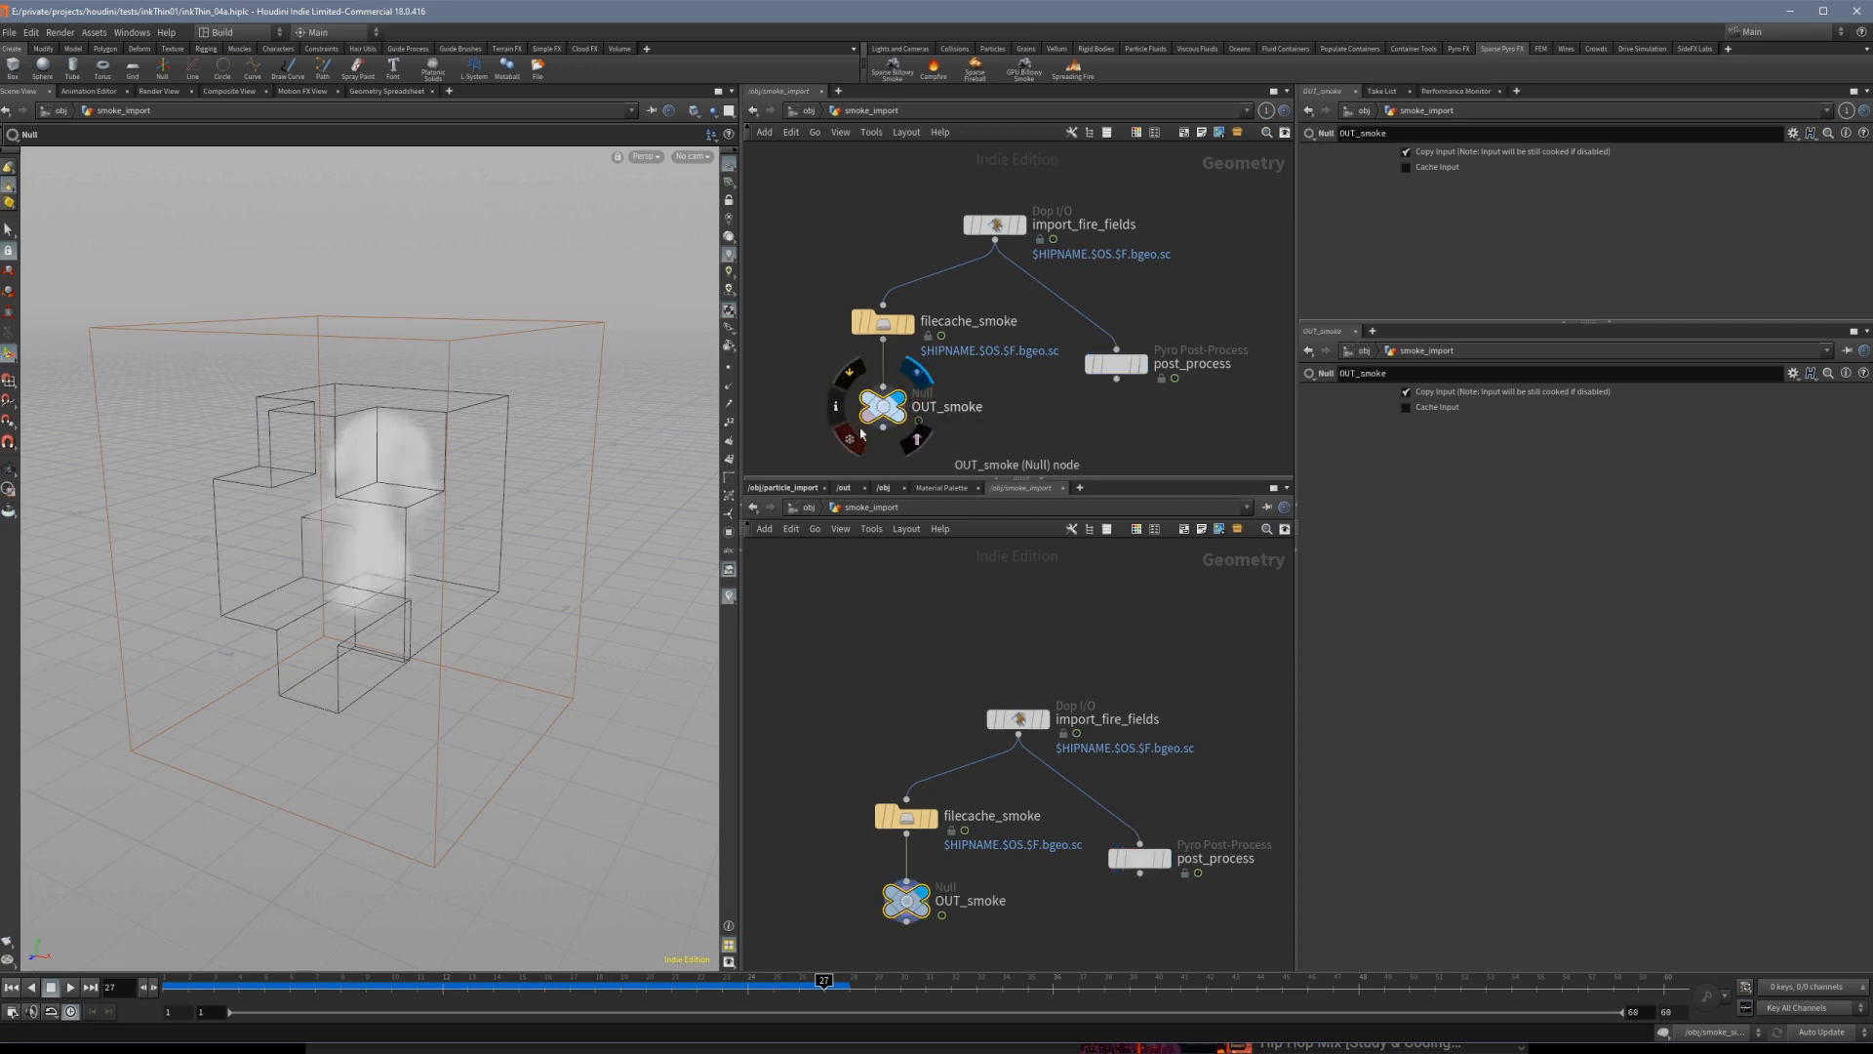
Enable Load from Disk on filecache_smoke and save frames 1 to 60 of the smoke to disk.
left_click(883, 323)
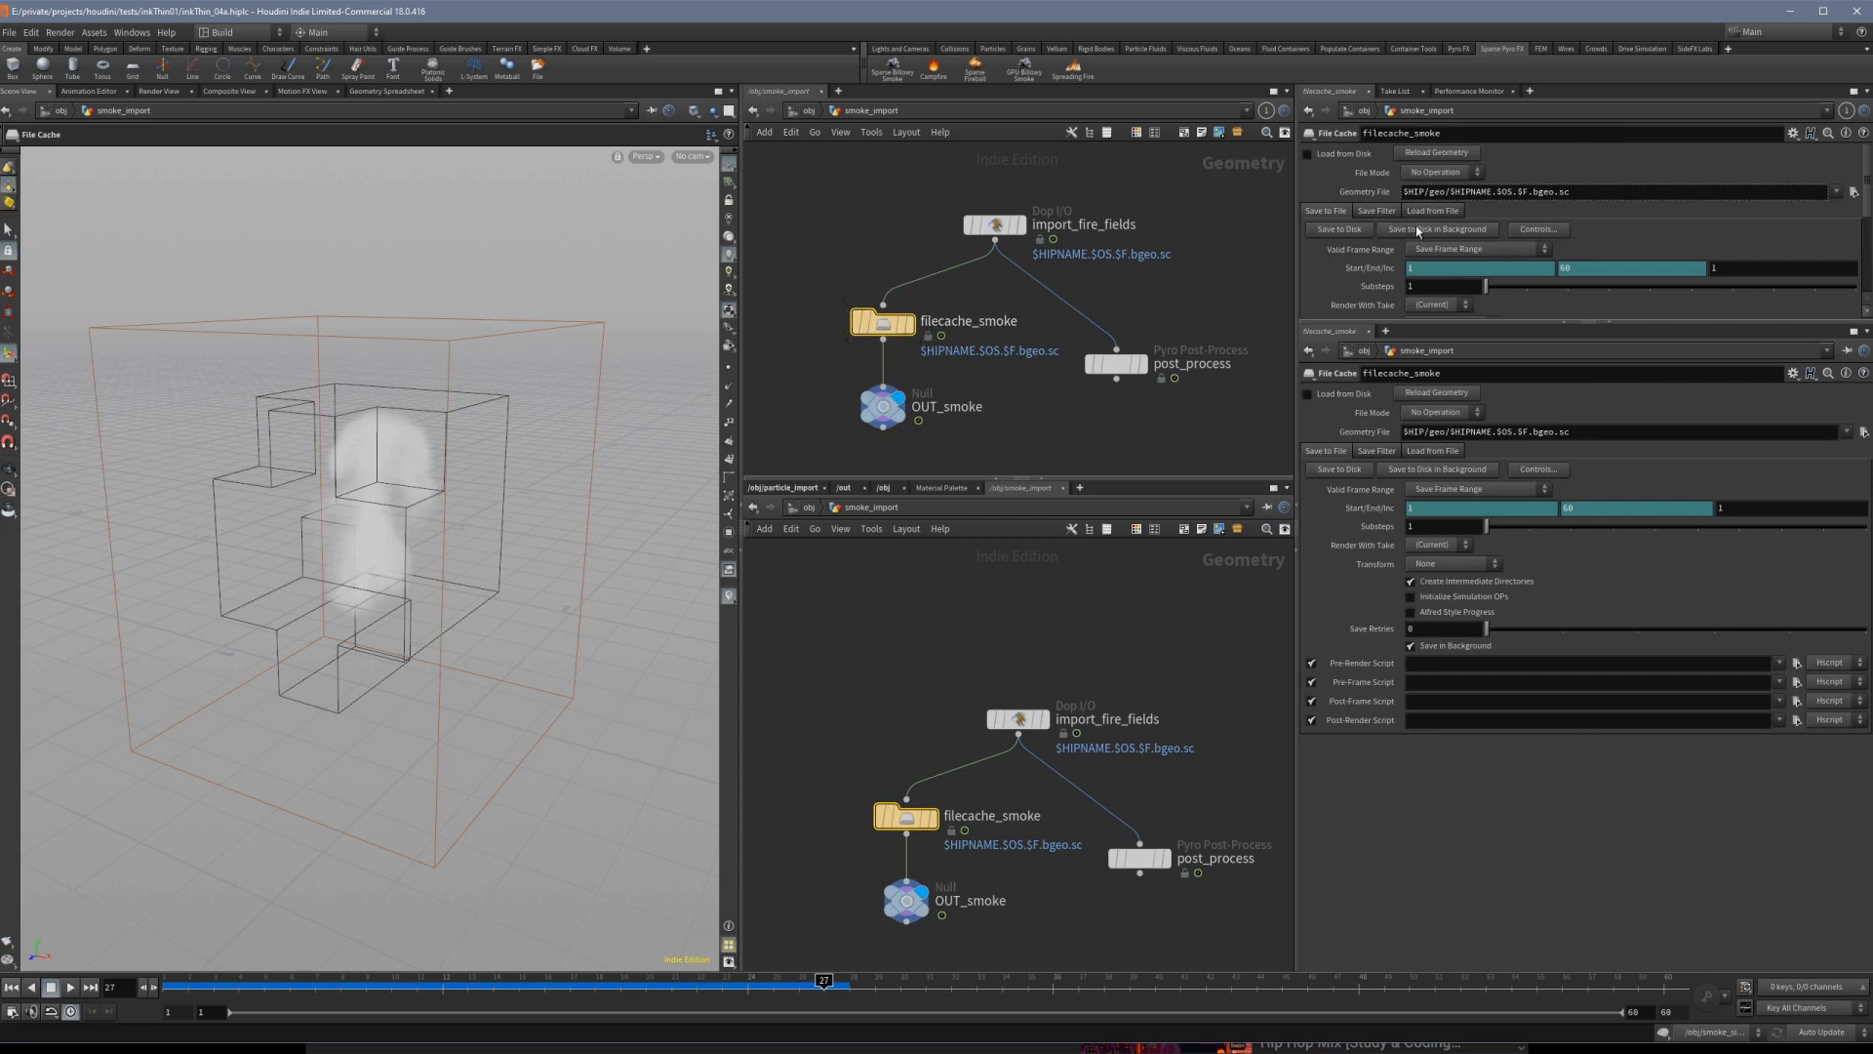
left_click(1331, 156)
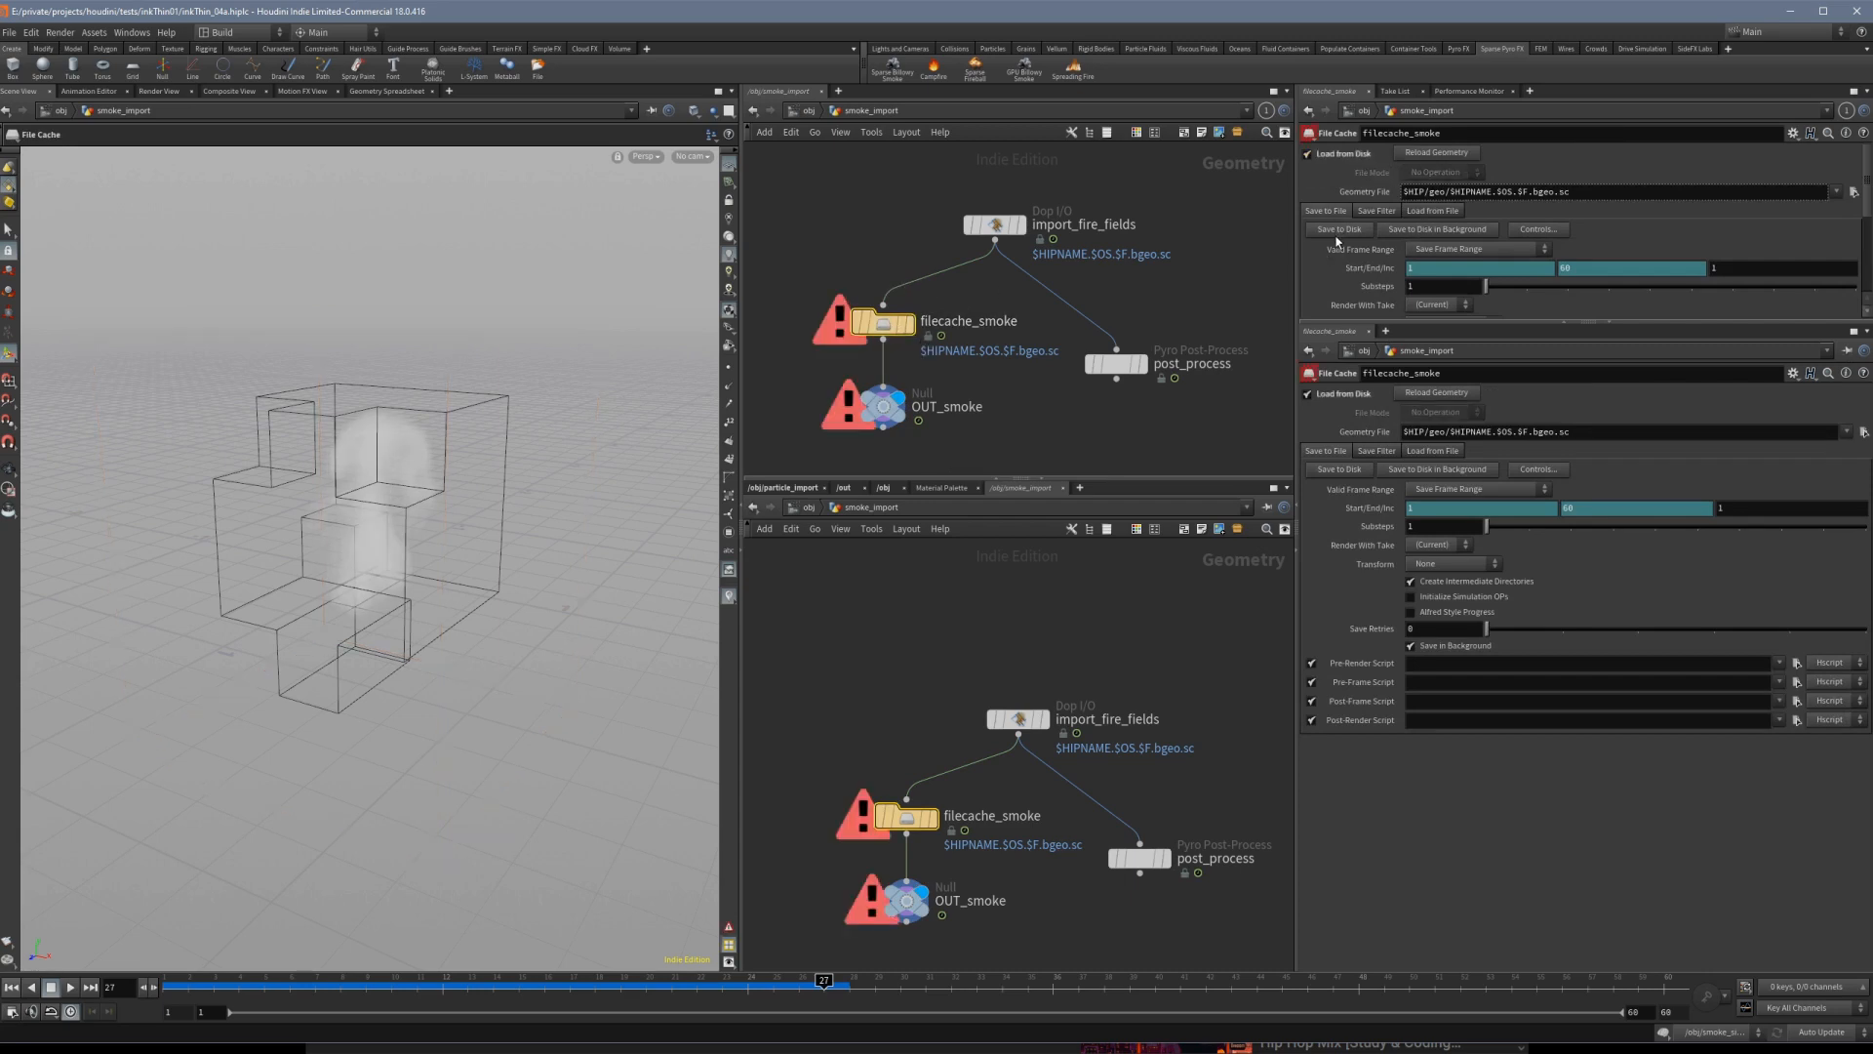
left_click(1338, 231)
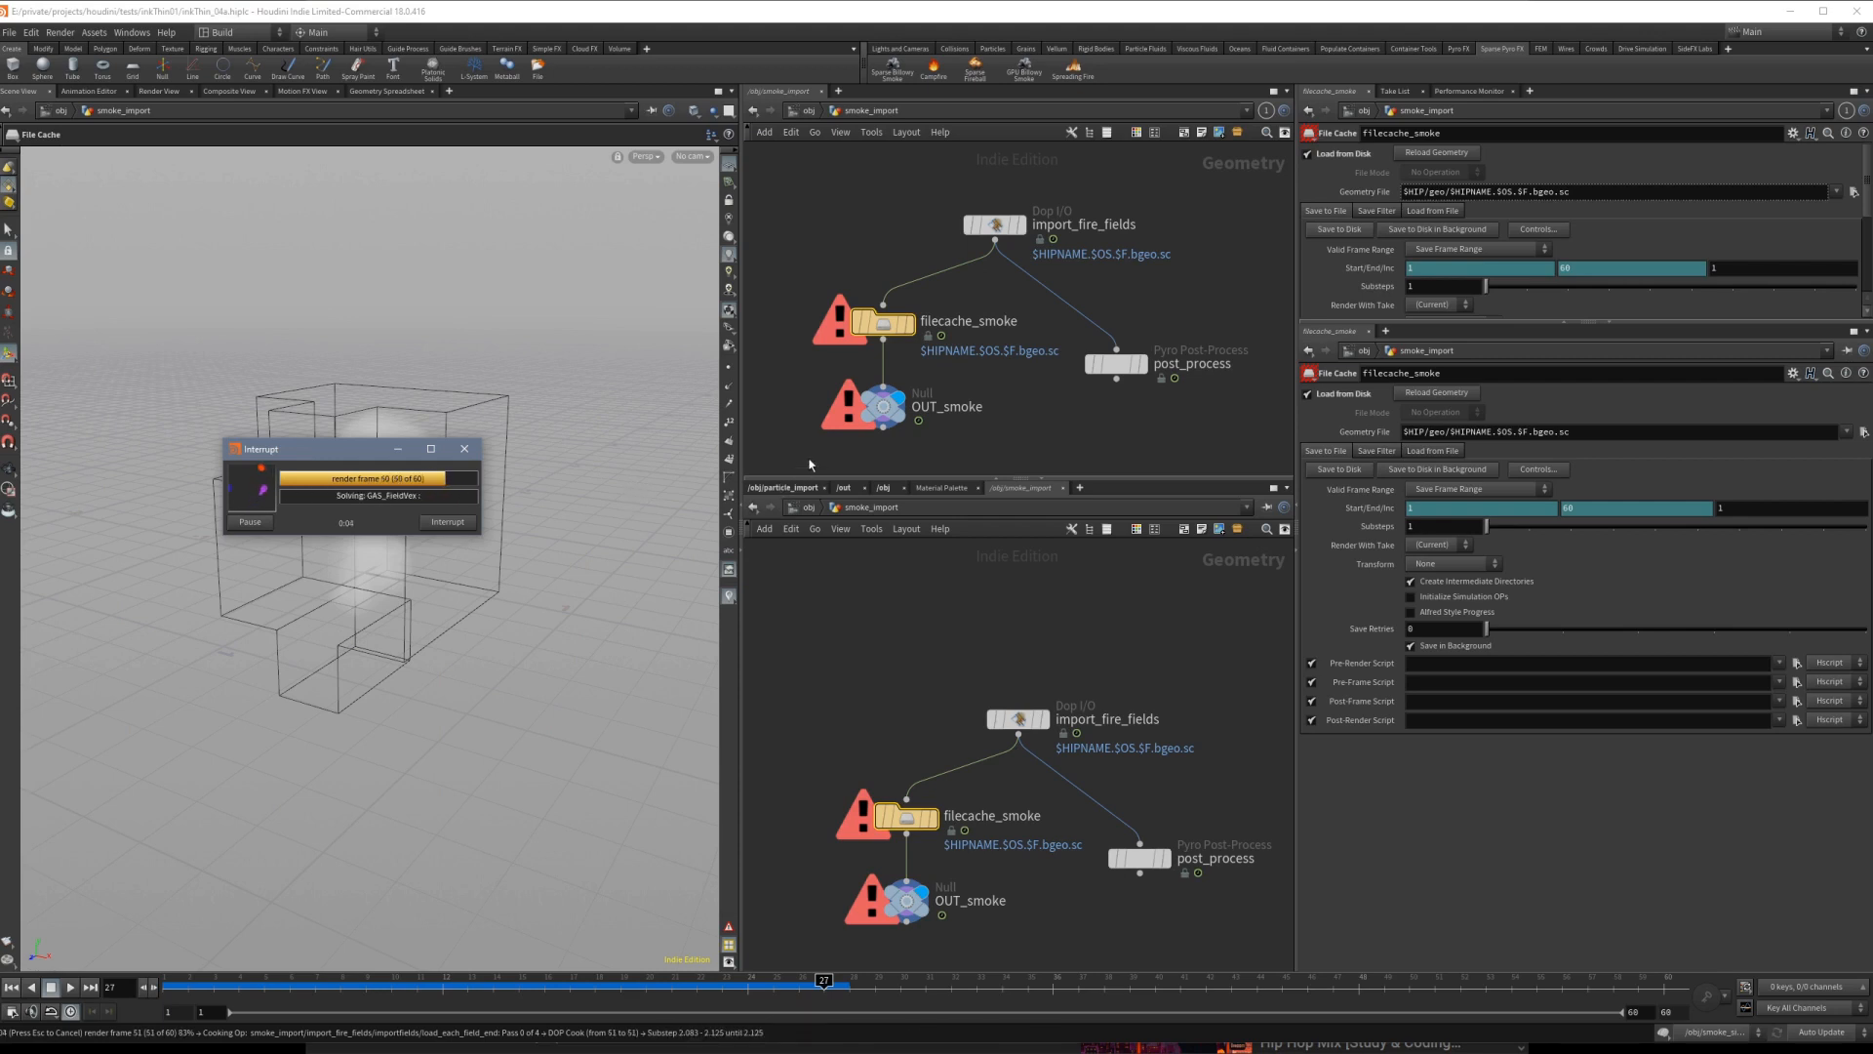
Examine the fields imported by import_fire_fields in an enlarged parameter view and scrub the cached smoke to frame 60.
left_click(998, 227)
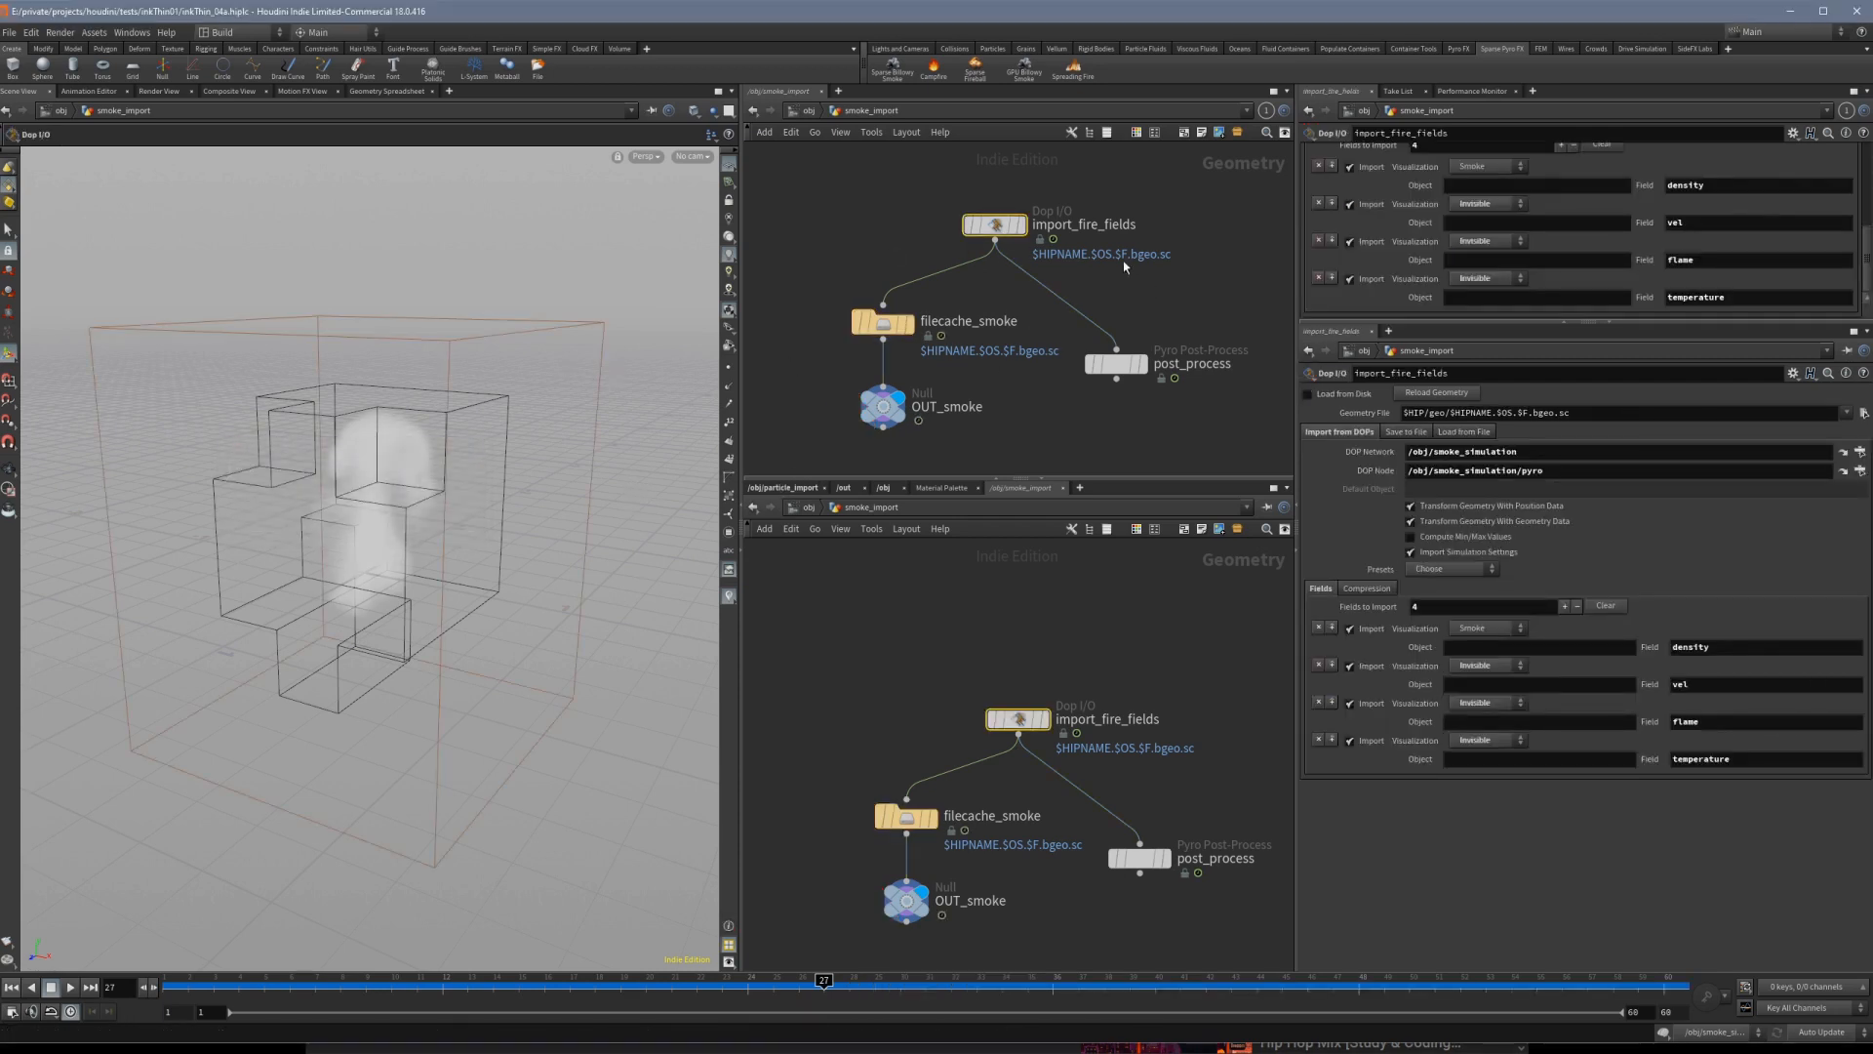
left_click_drag(1480, 322, 1480, 461)
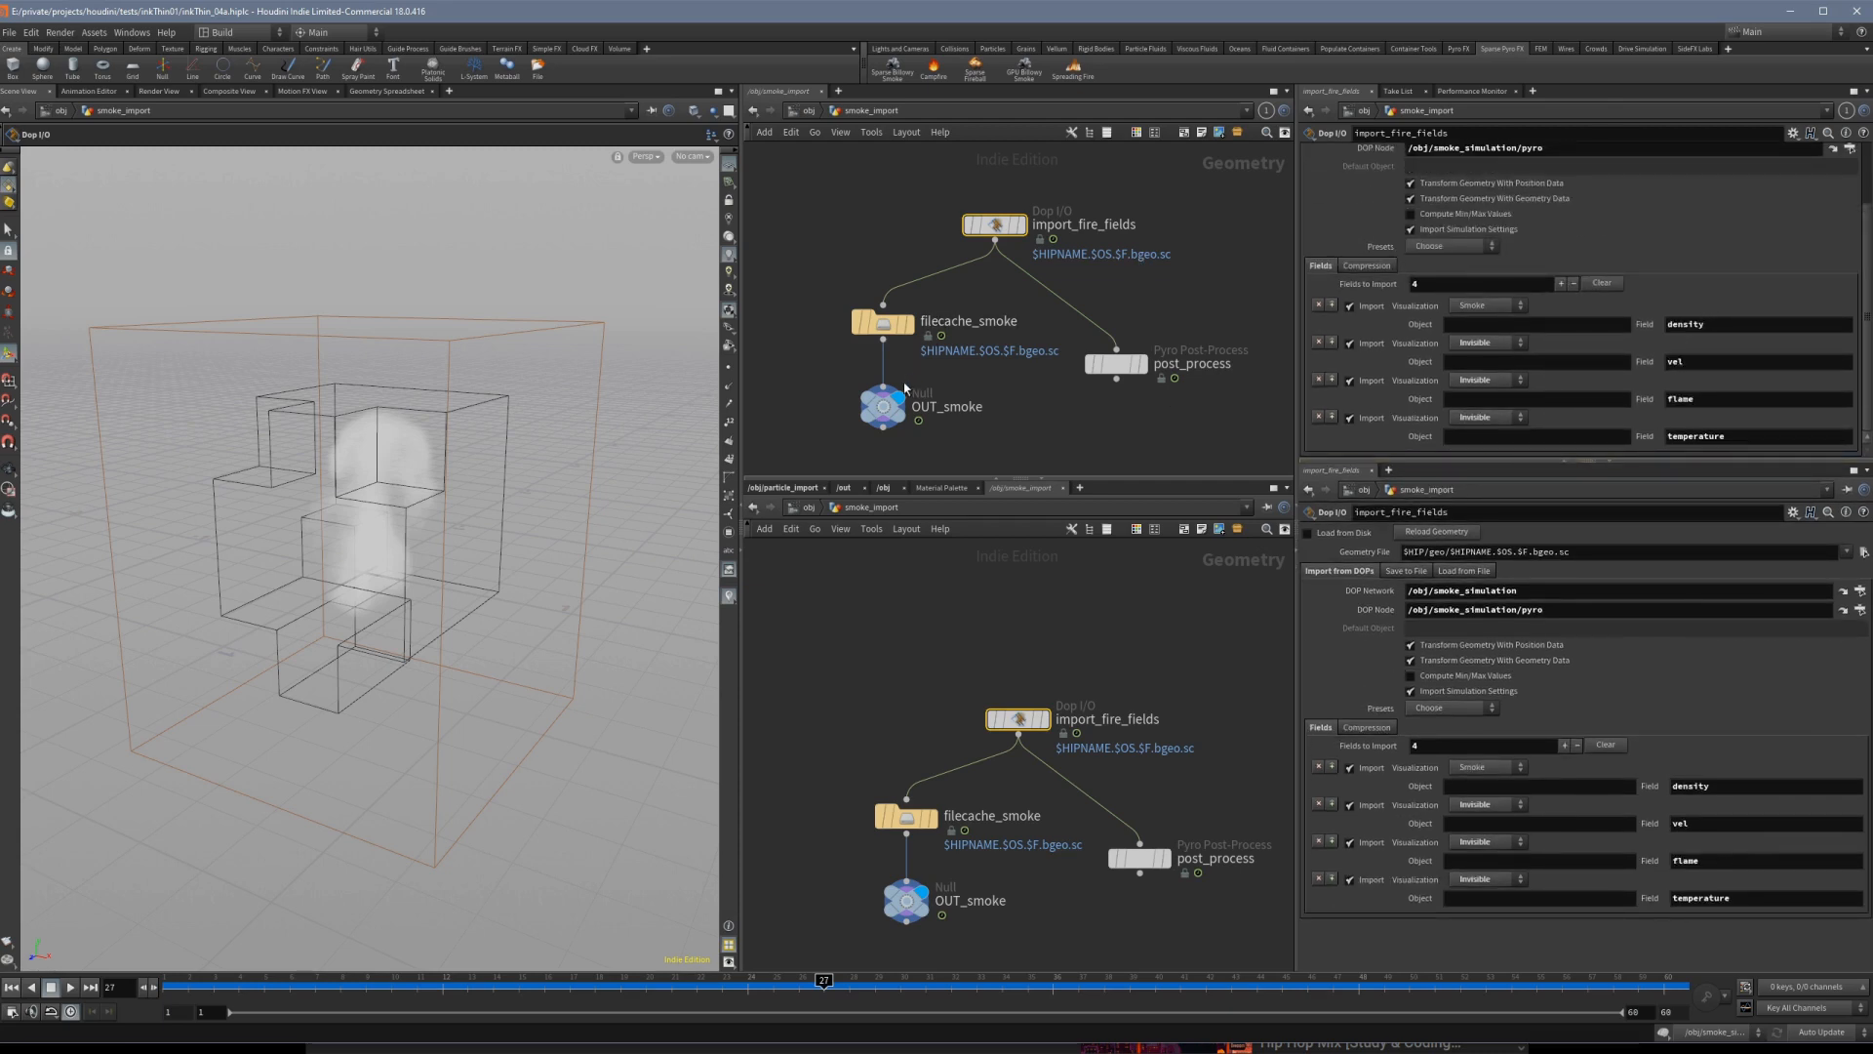
mouse_move(312, 986)
left_mouse_down()
mouse_move(291, 986)
mouse_move(1665, 987)
left_mouse_up()
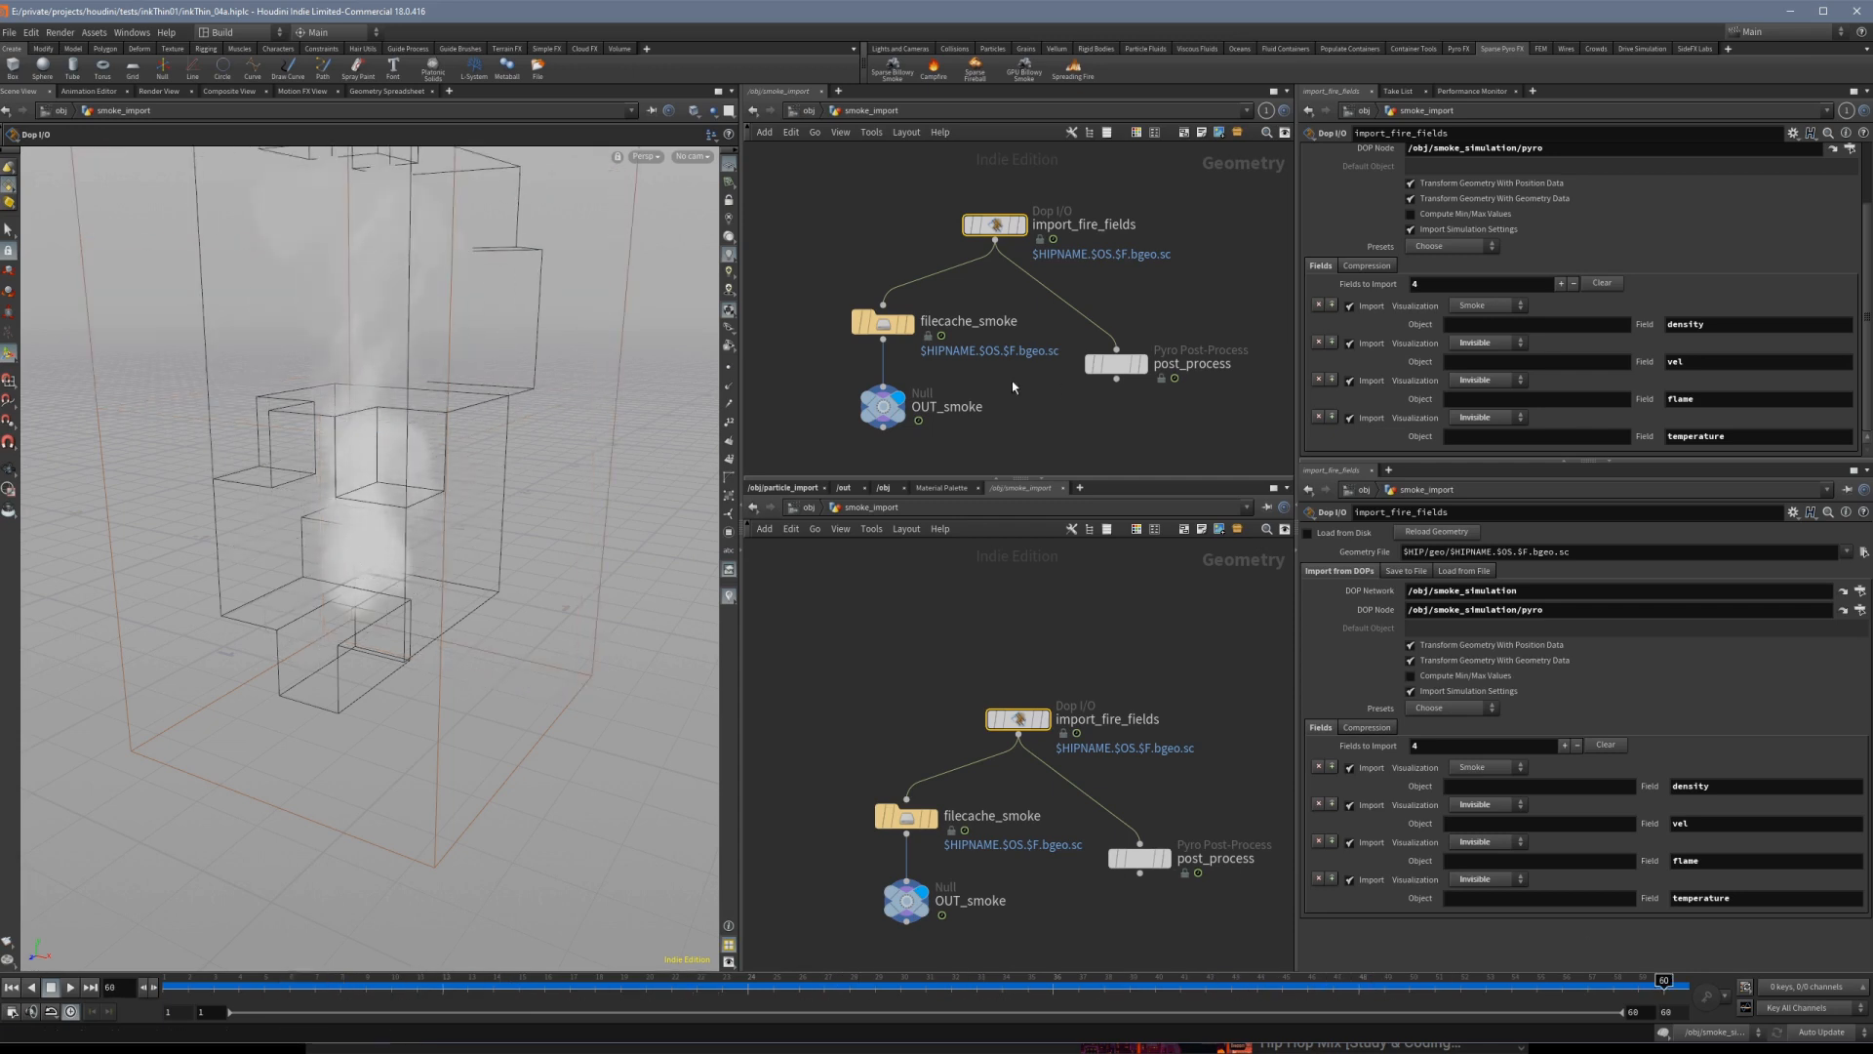
Open the smoke_source network, select create_density and enlarge the upper network view around its nodes.
key("u")
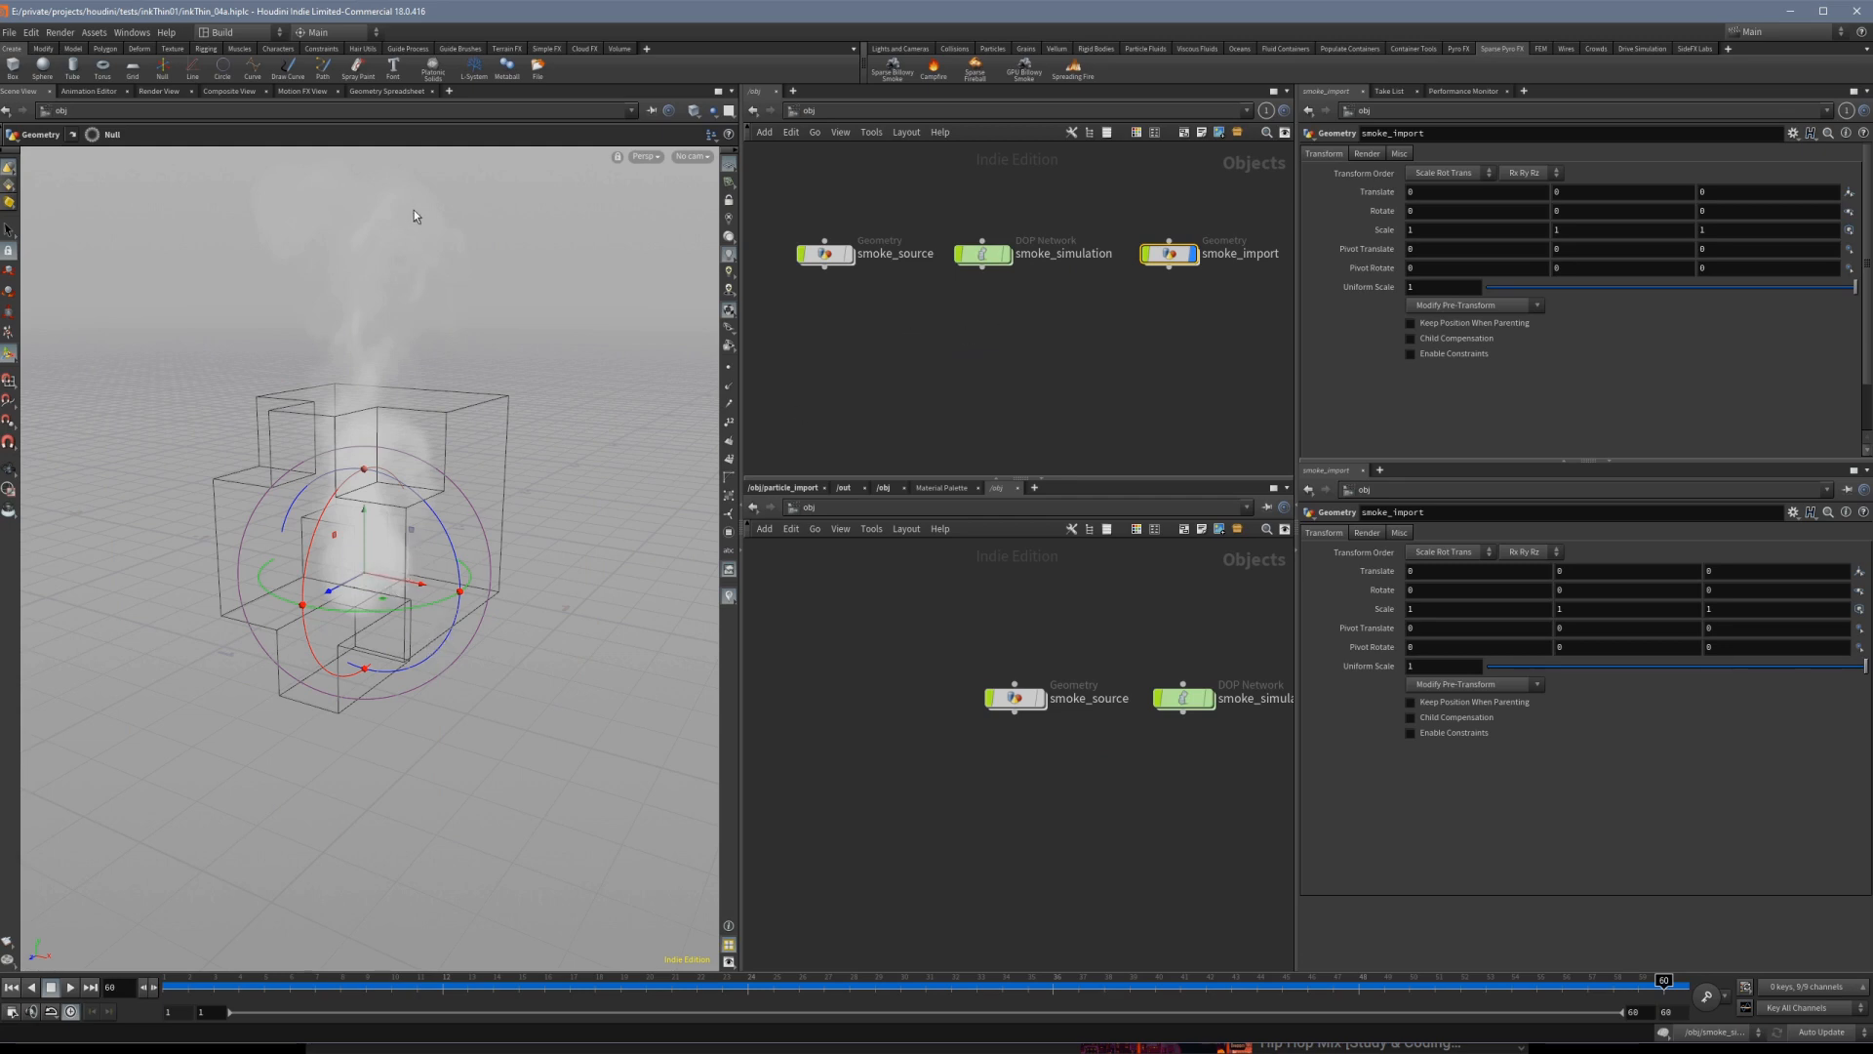
double_click(824, 254)
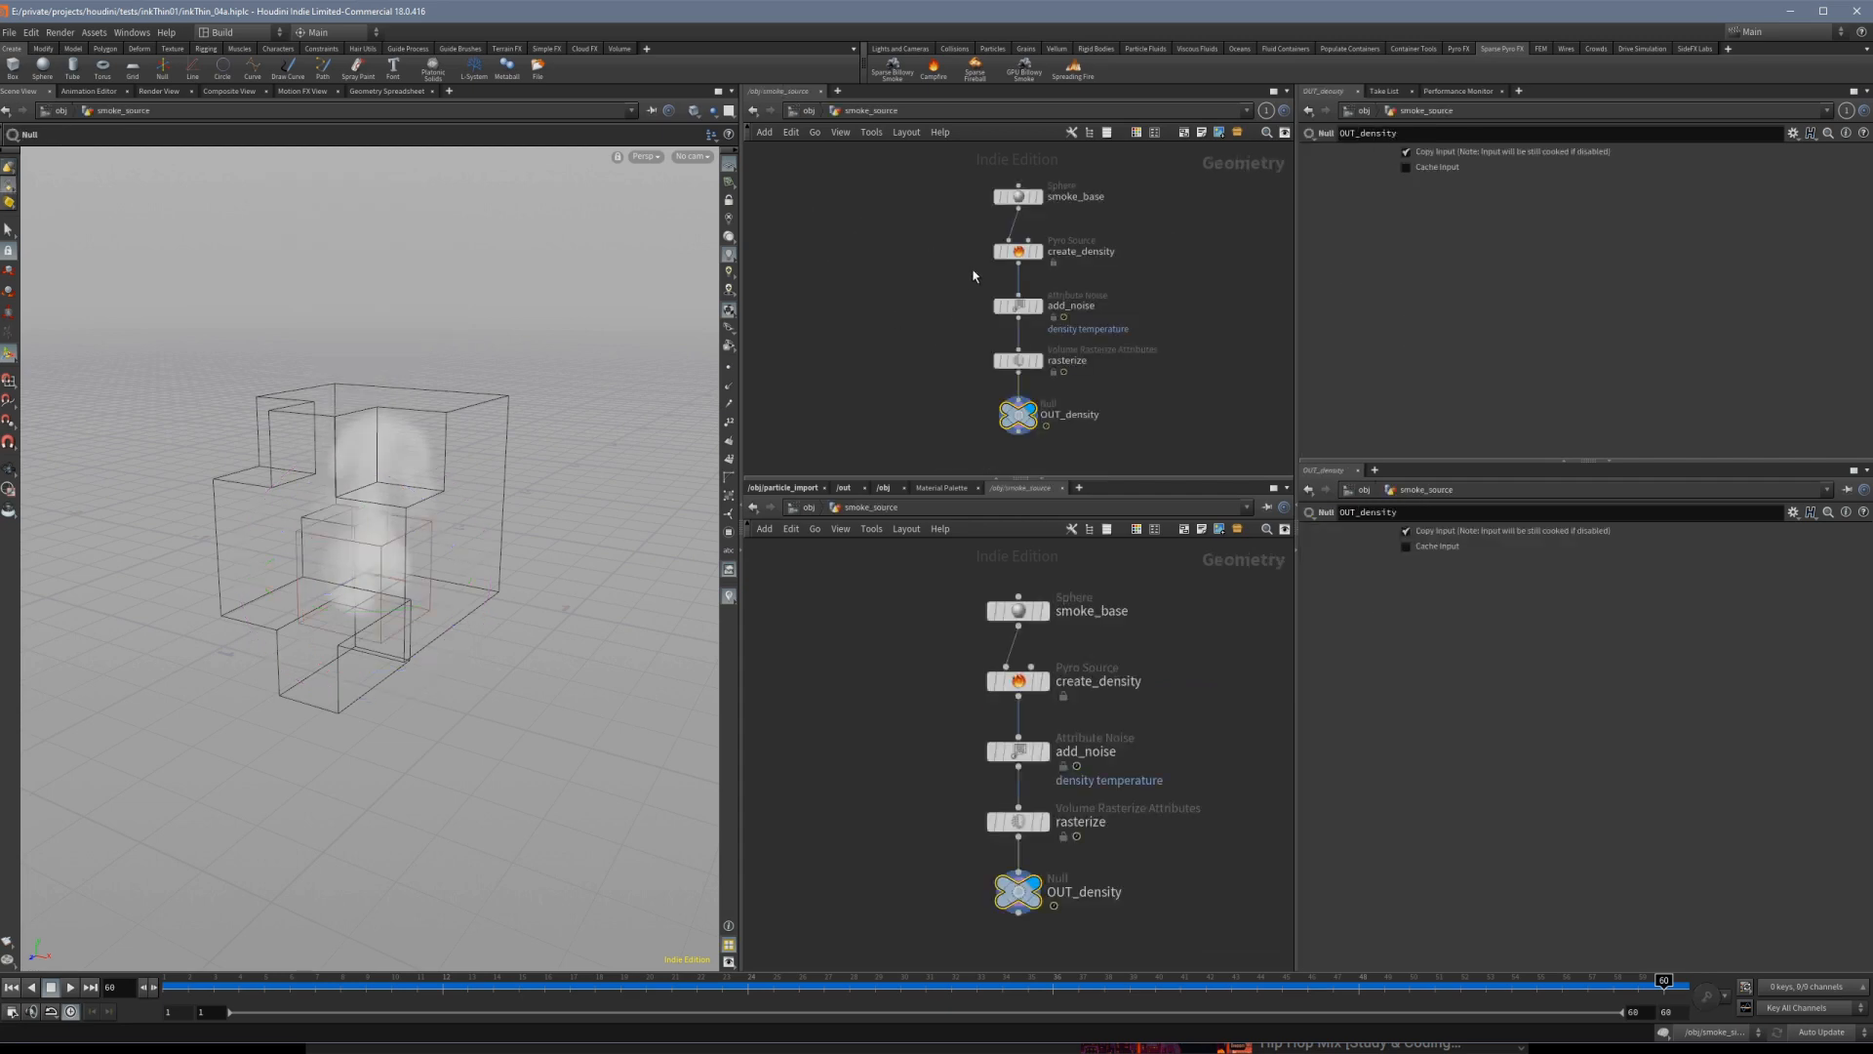
key("u")
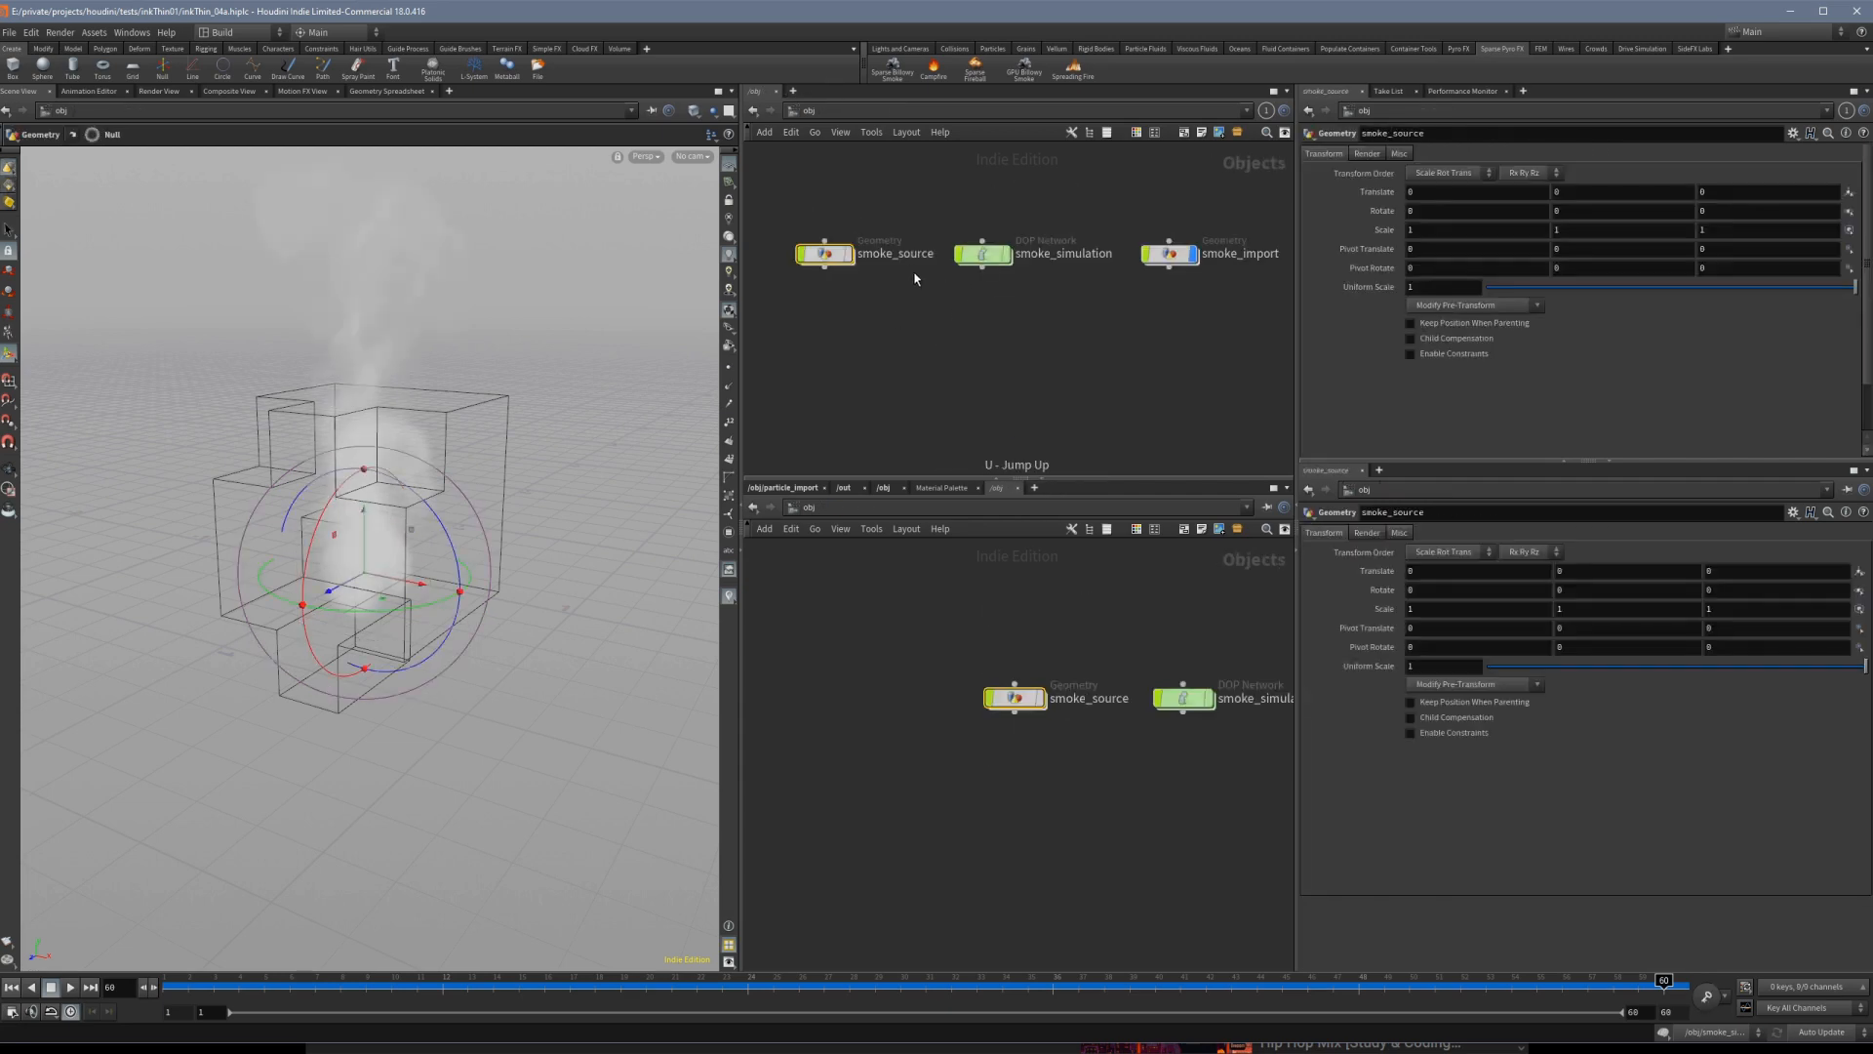
double_click(827, 254)
left_click(1018, 250)
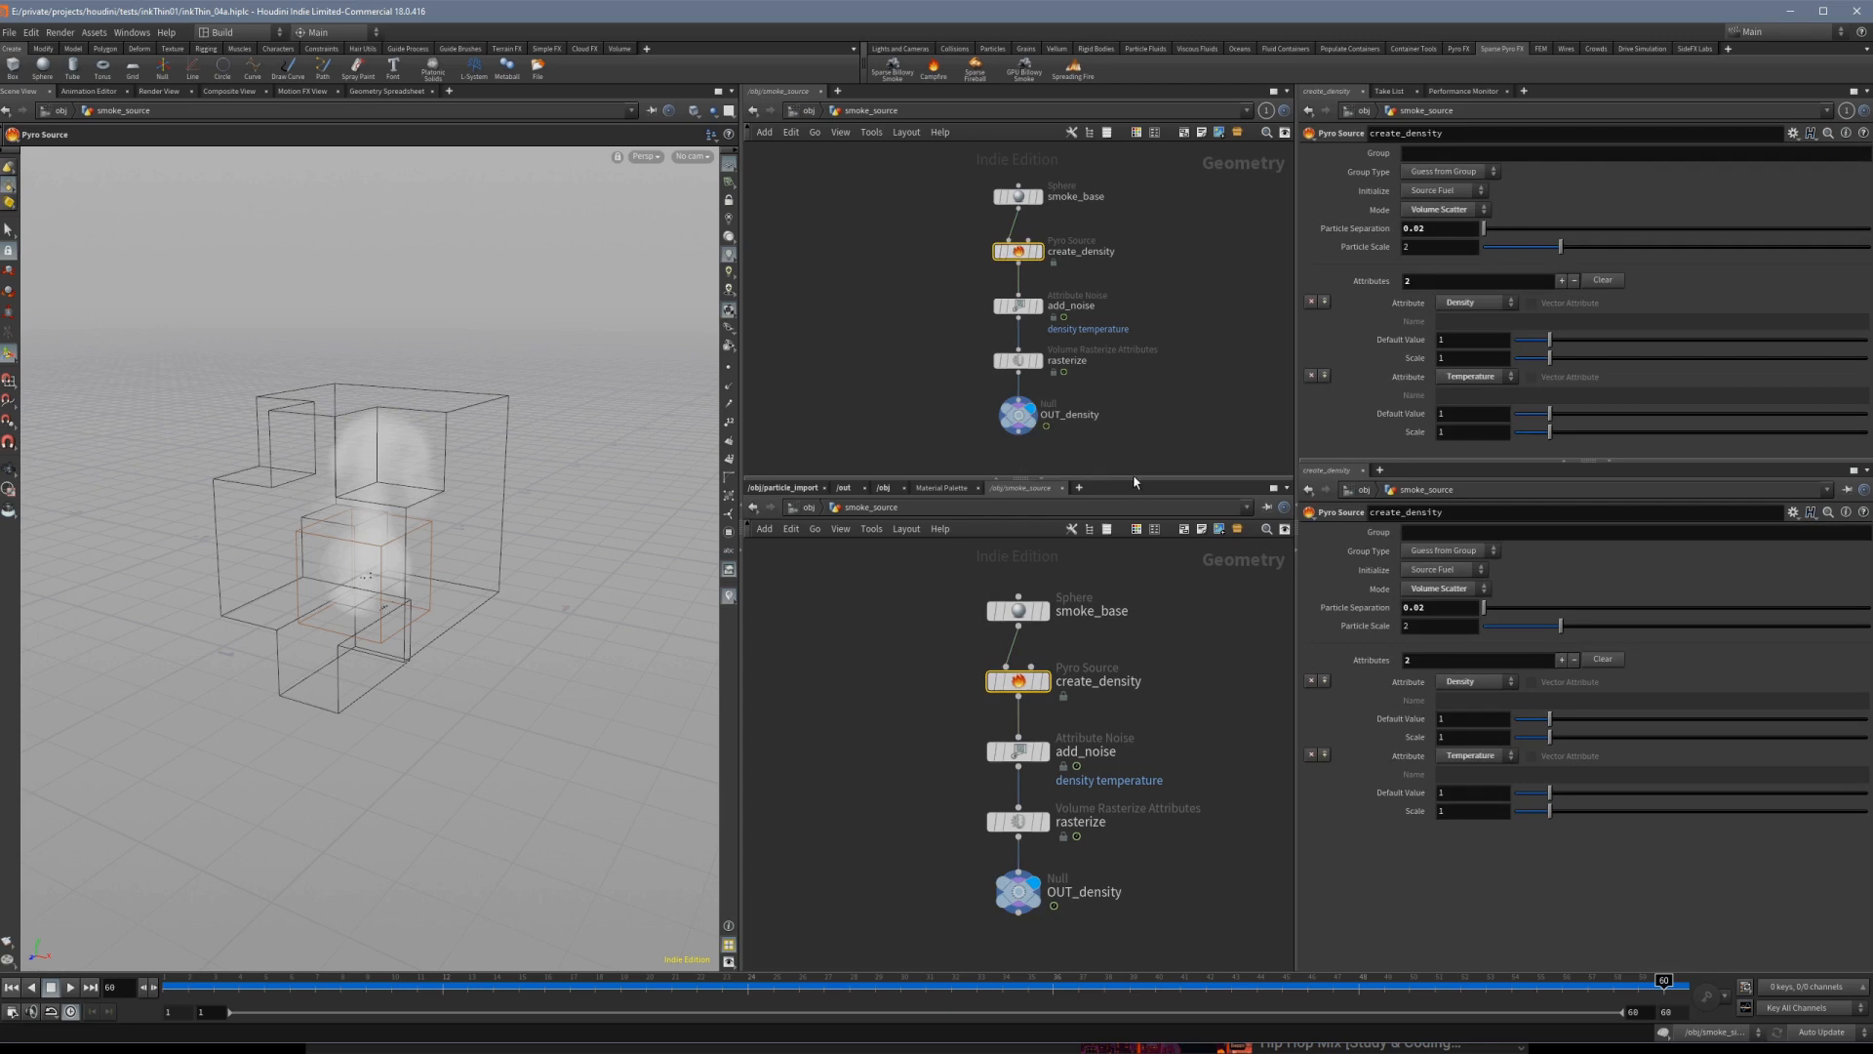
left_click_drag(1132, 482, 1133, 758)
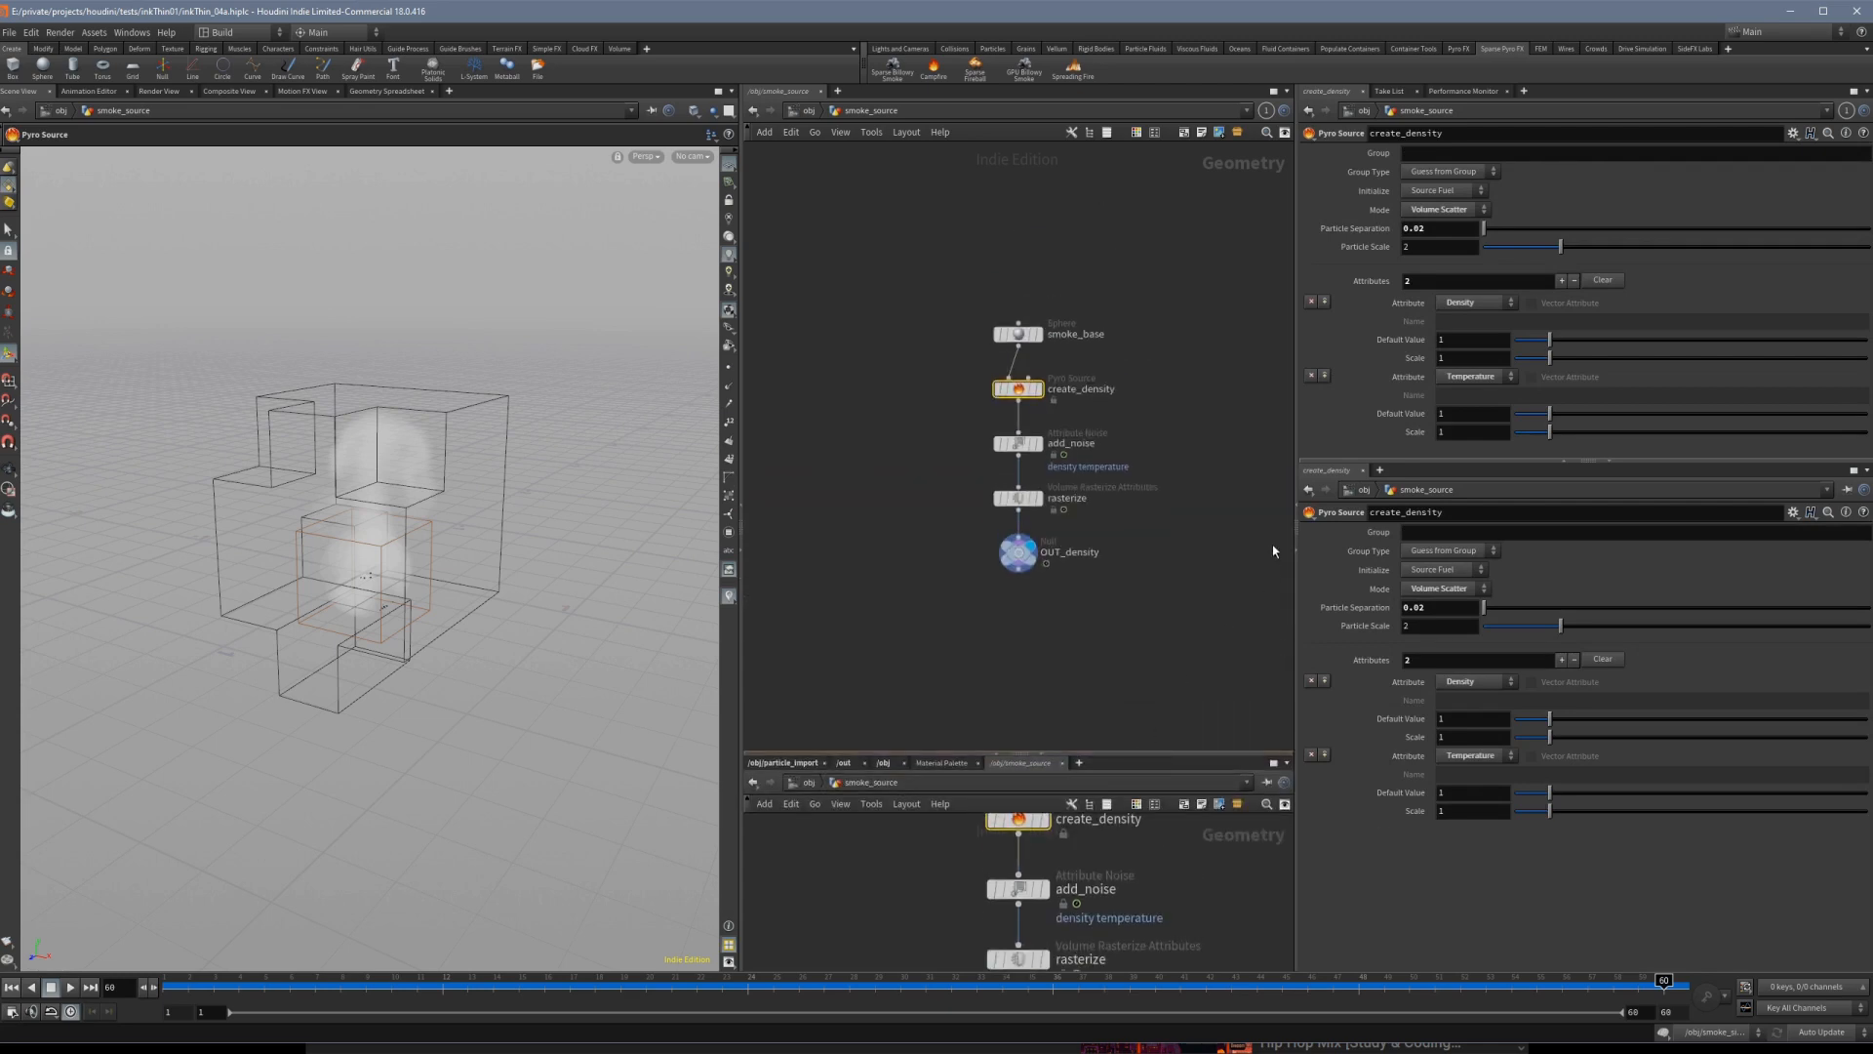
left_click_drag(1295, 433, 1527, 434)
scroll(1200, 418, "up", 3)
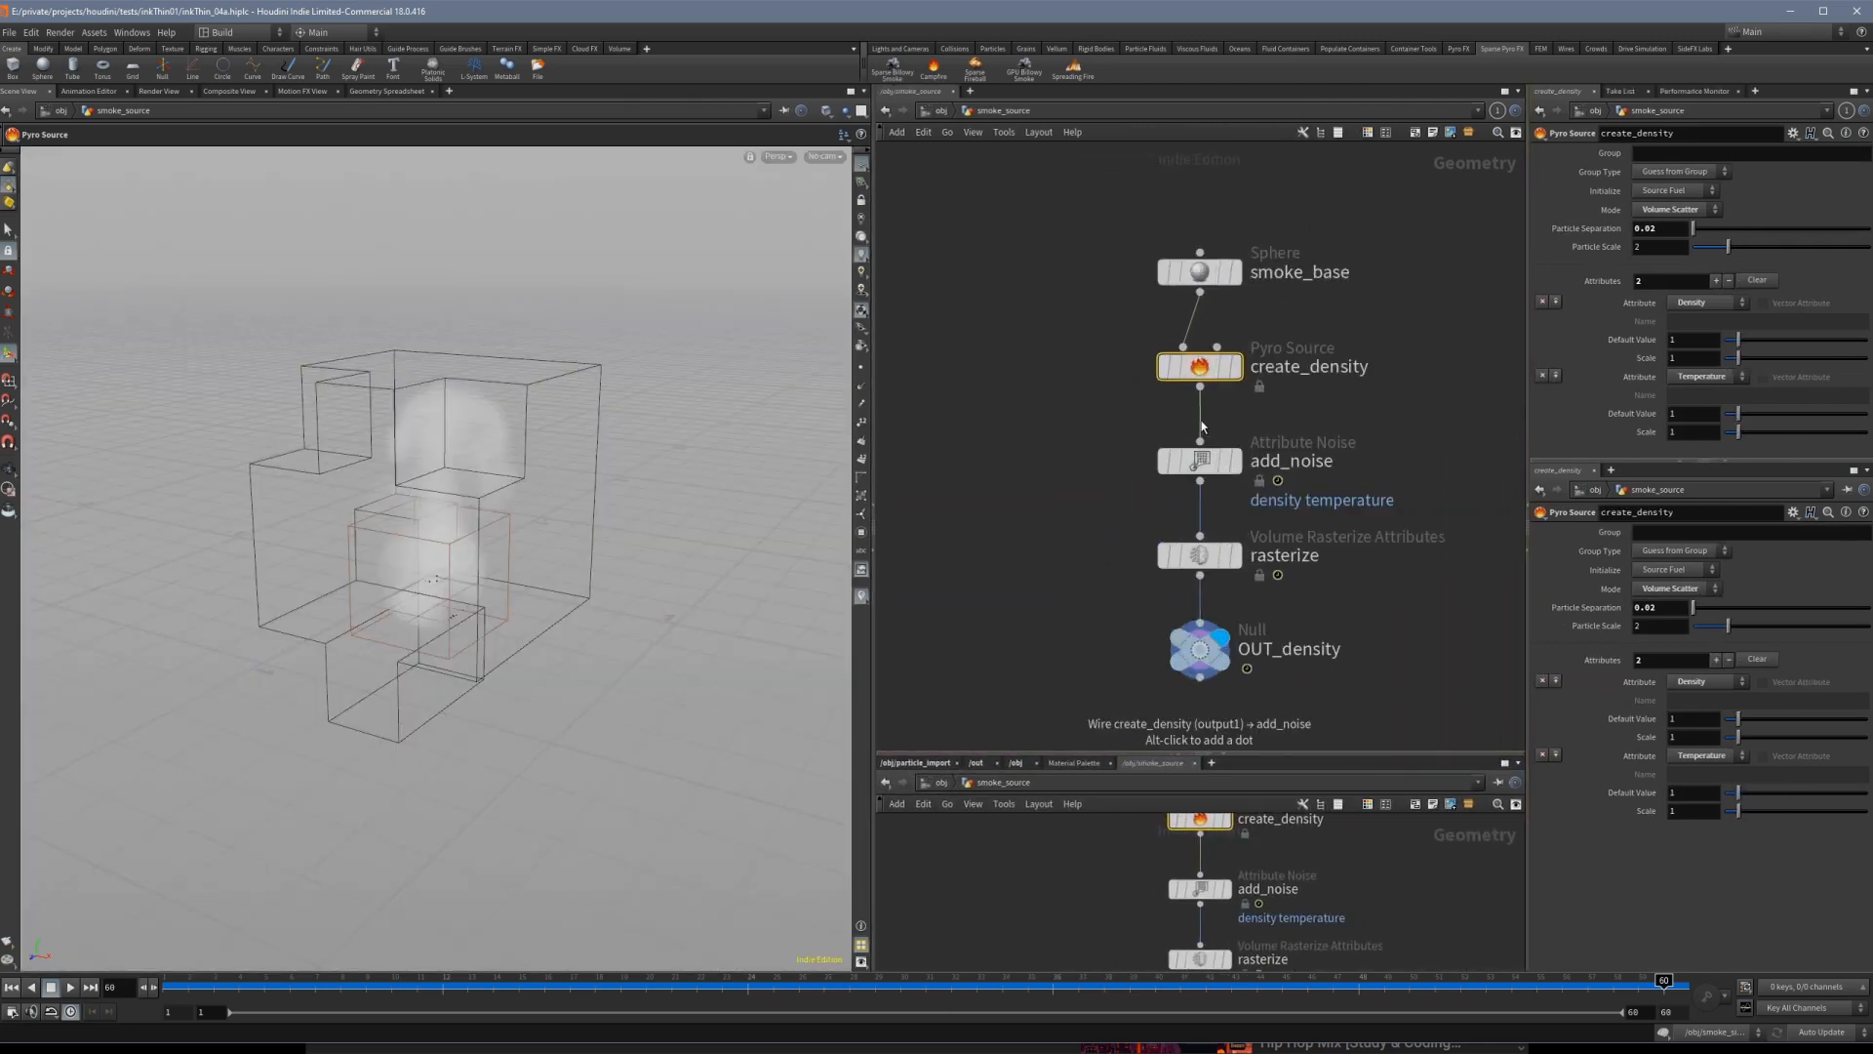
Duplicate create_density, place the copy beside the original under smoke_base and make it the displayed node.
mouse_move(1136, 373)
key("ctrl+c")
key("ctrl+v")
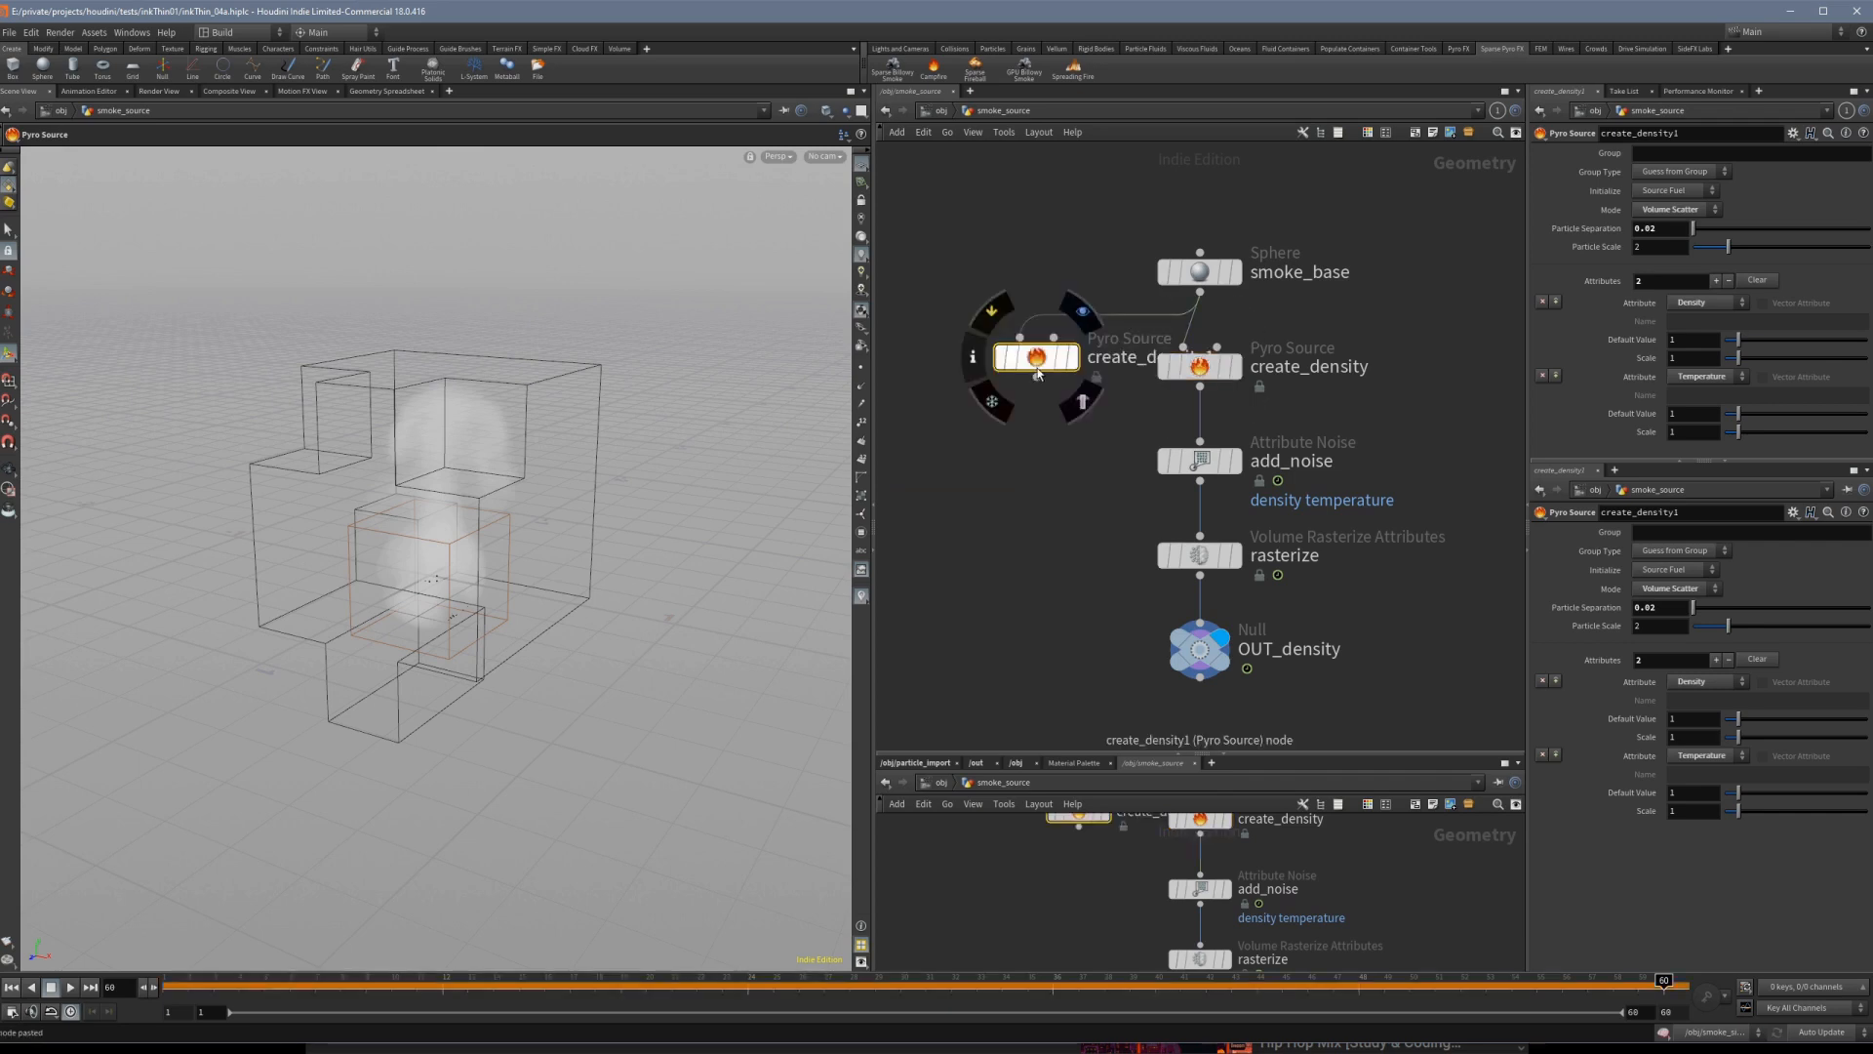
left_click(1001, 322)
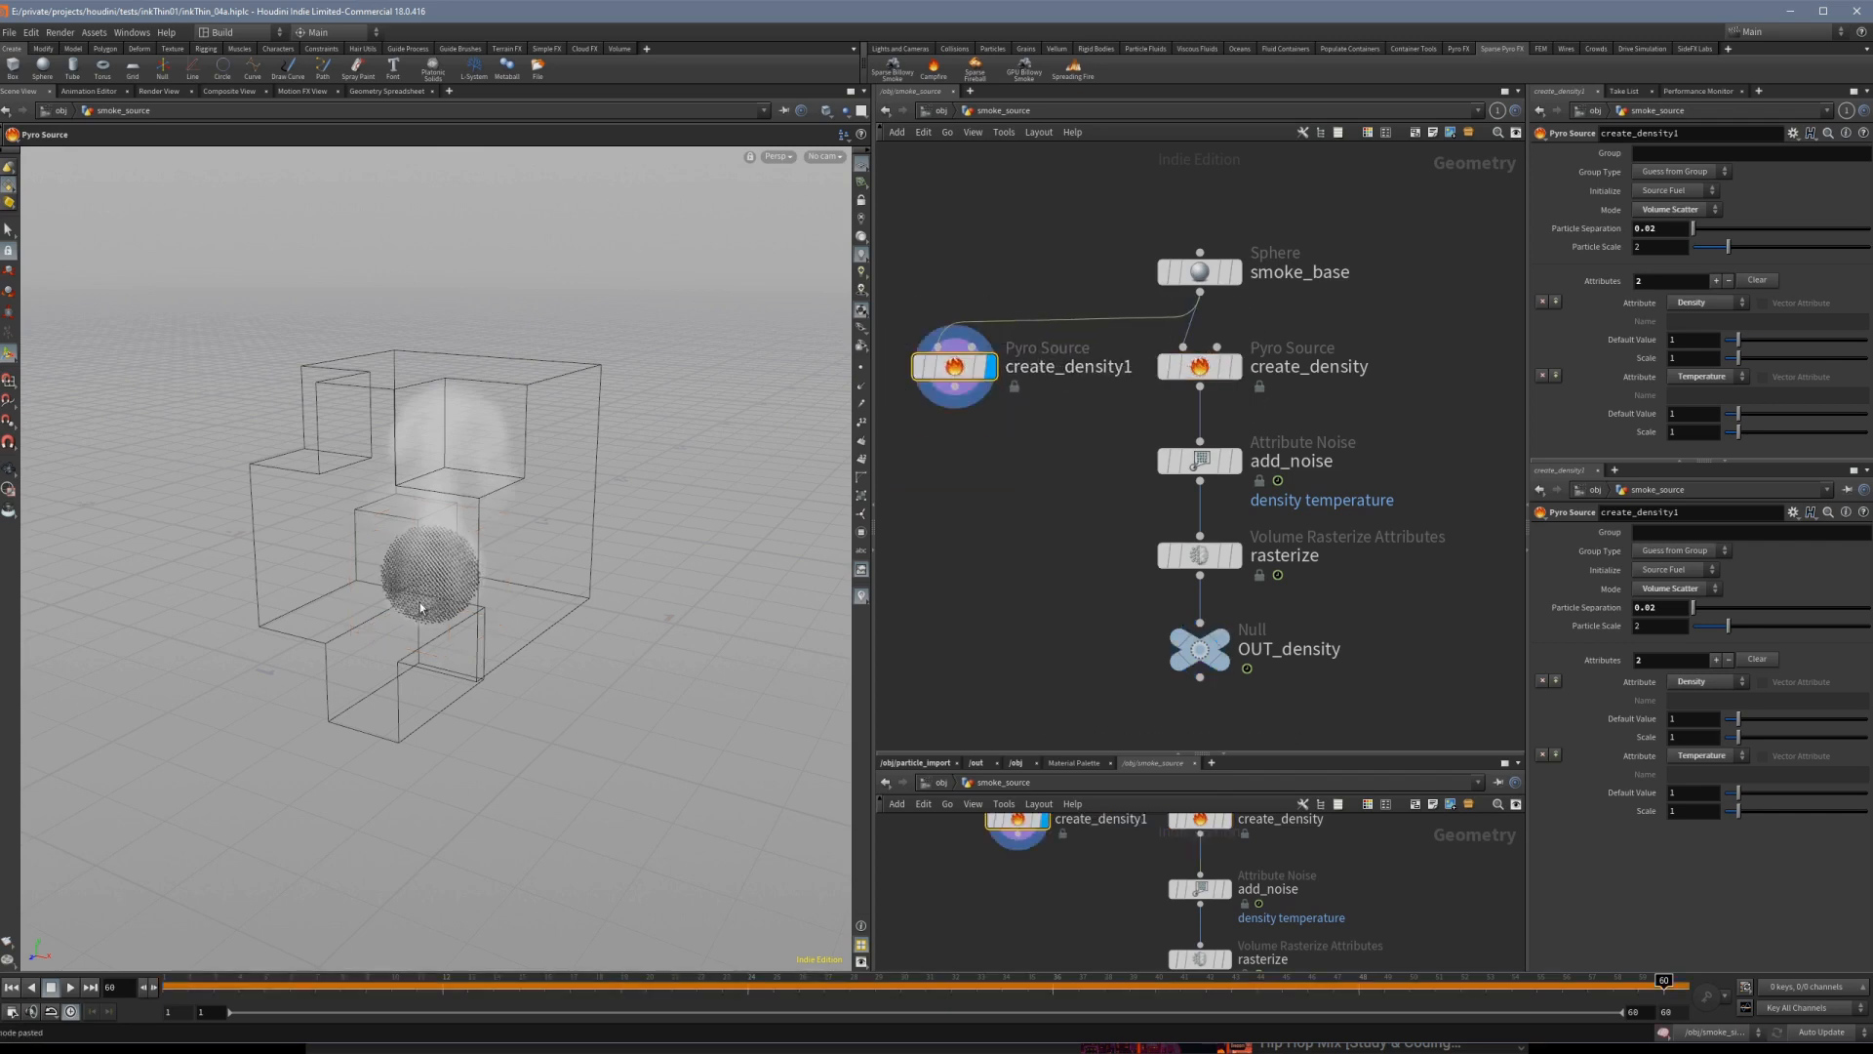
right_click_drag(396, 587, 530, 598, "alt")
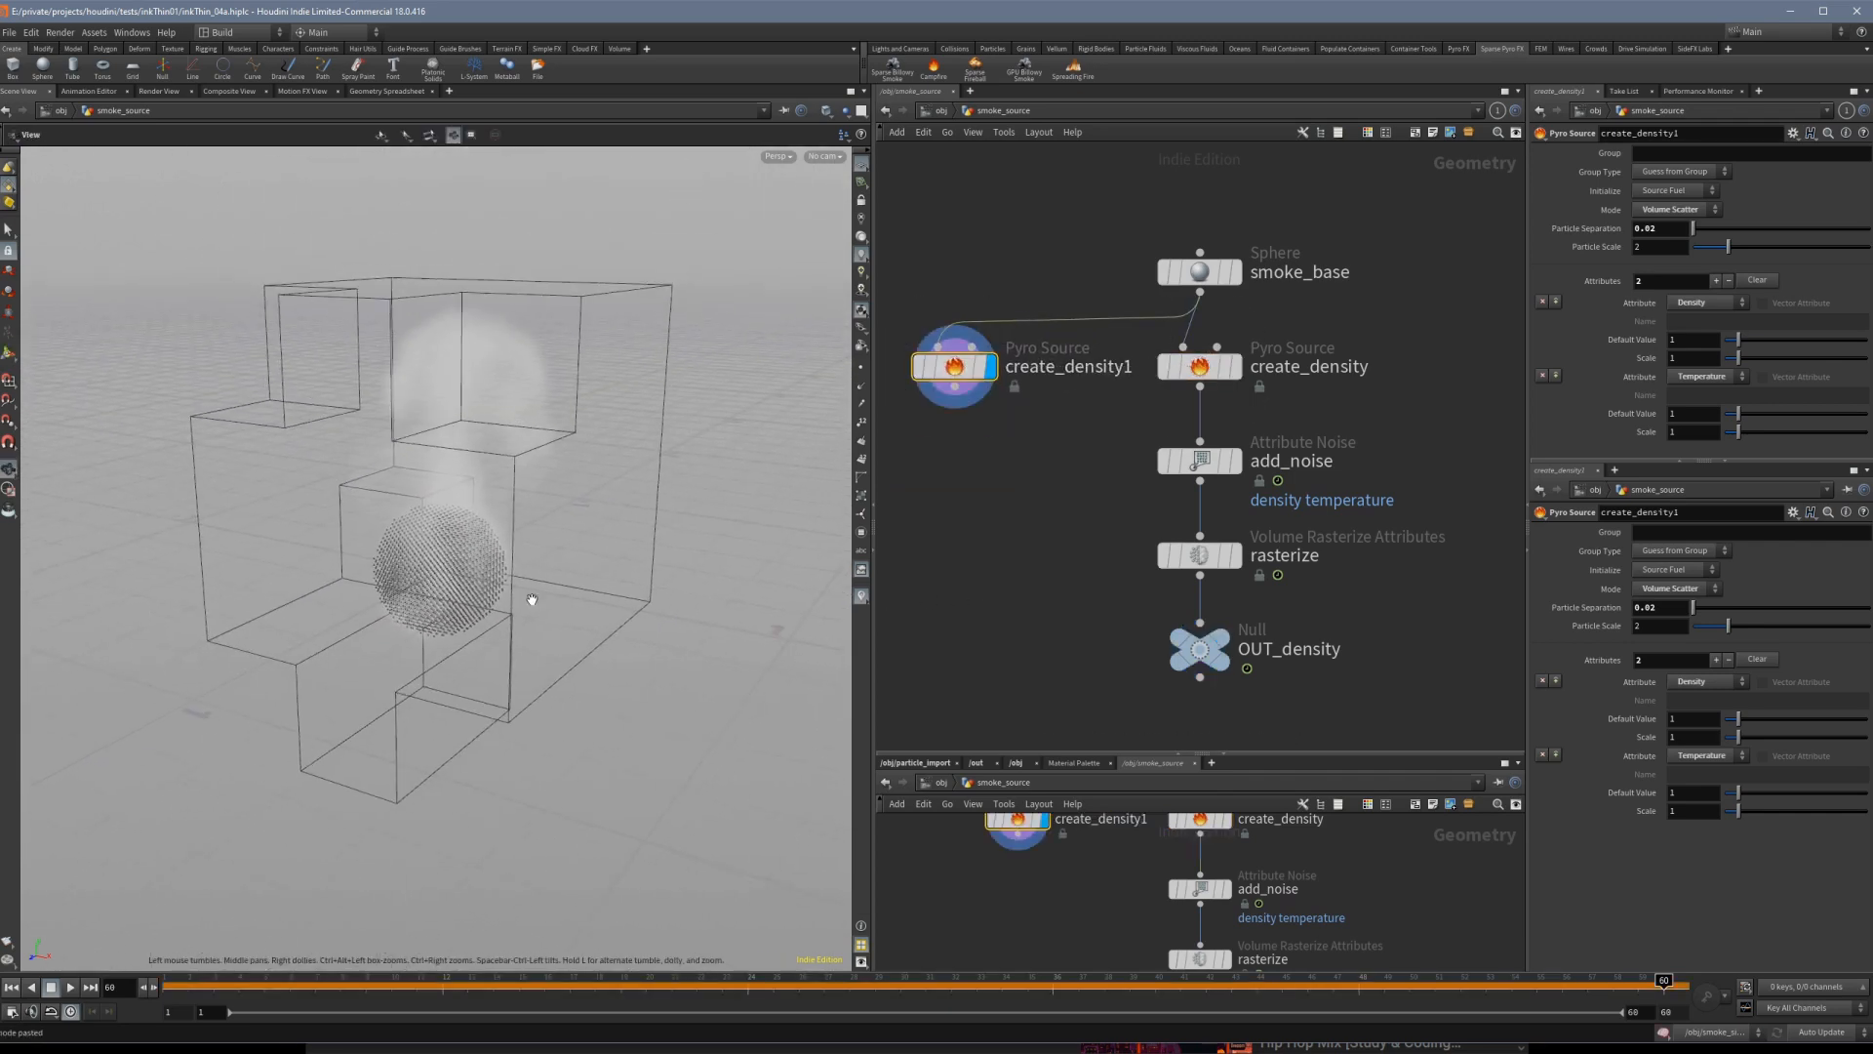
Add a Null named OUT_particles below create_density1, align it with OUT_density and make it the displayed node.
middle_click_drag(1074, 577, 1136, 491)
left_click(1017, 300)
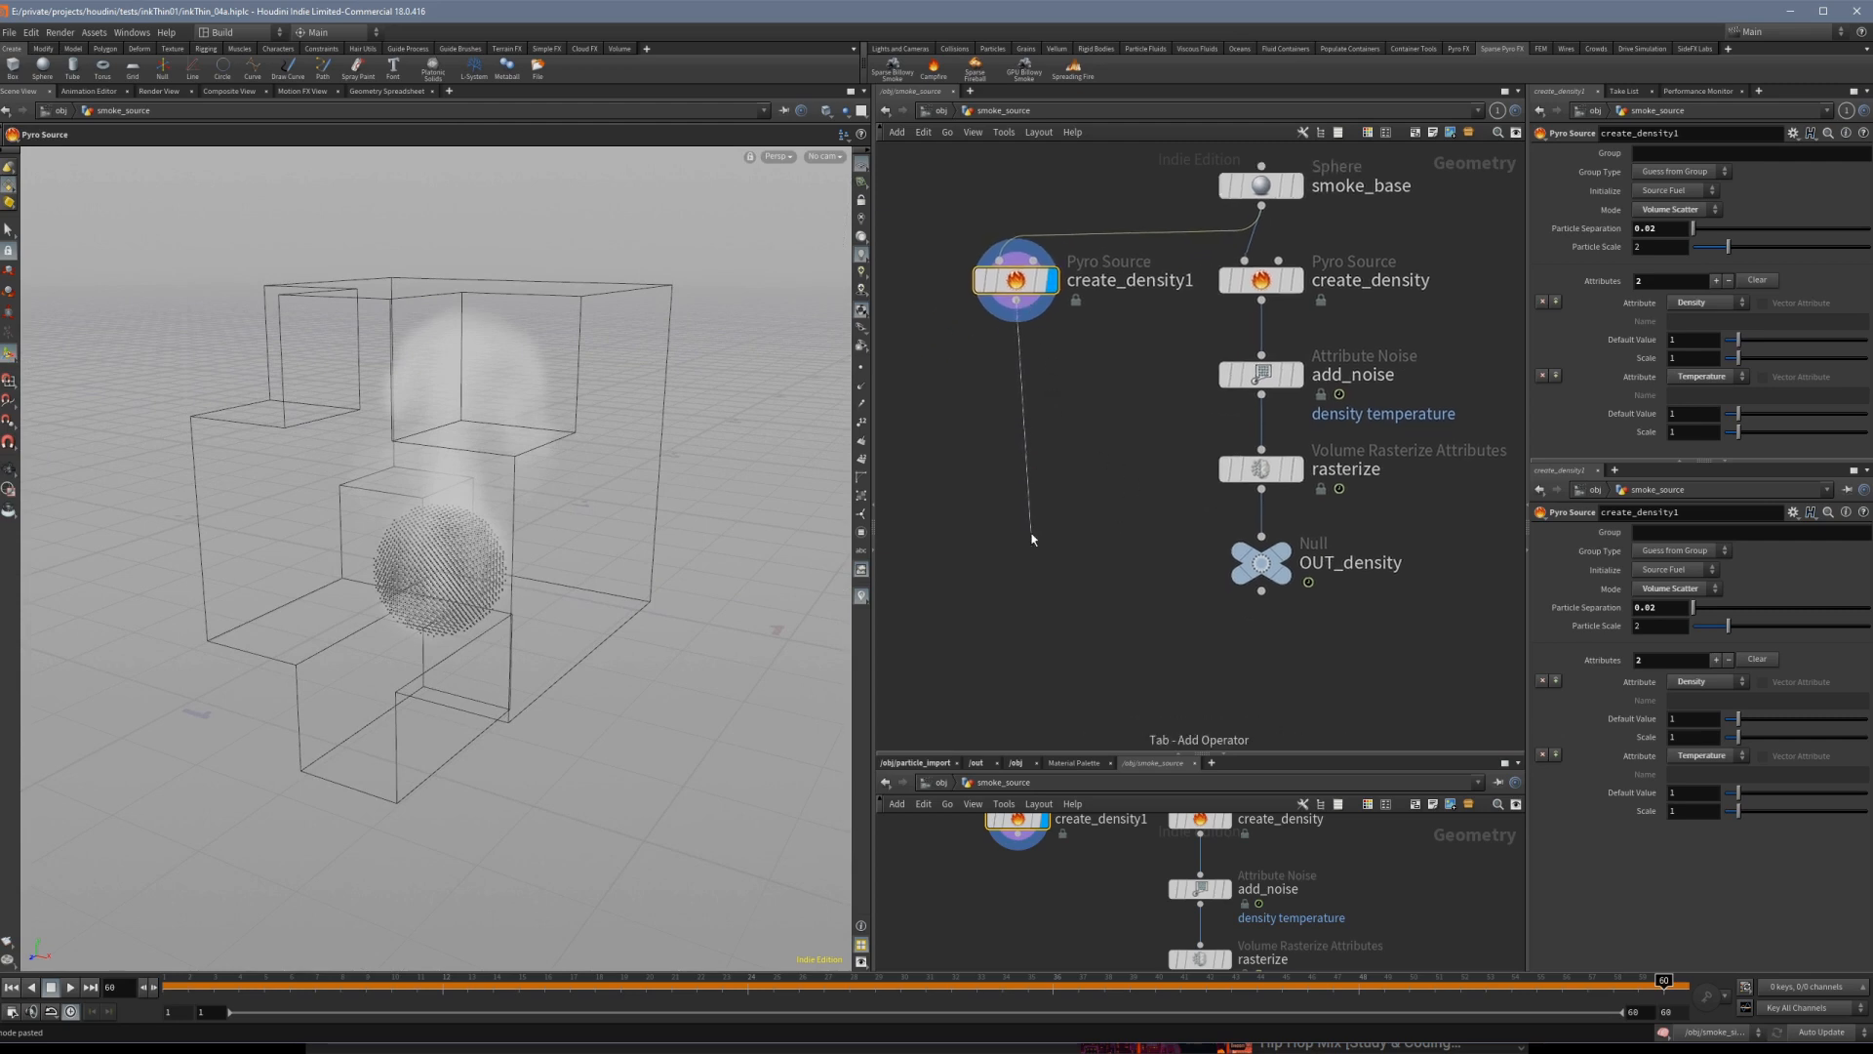
key("Tab")
type("null")
key("Return")
double_click(1089, 533)
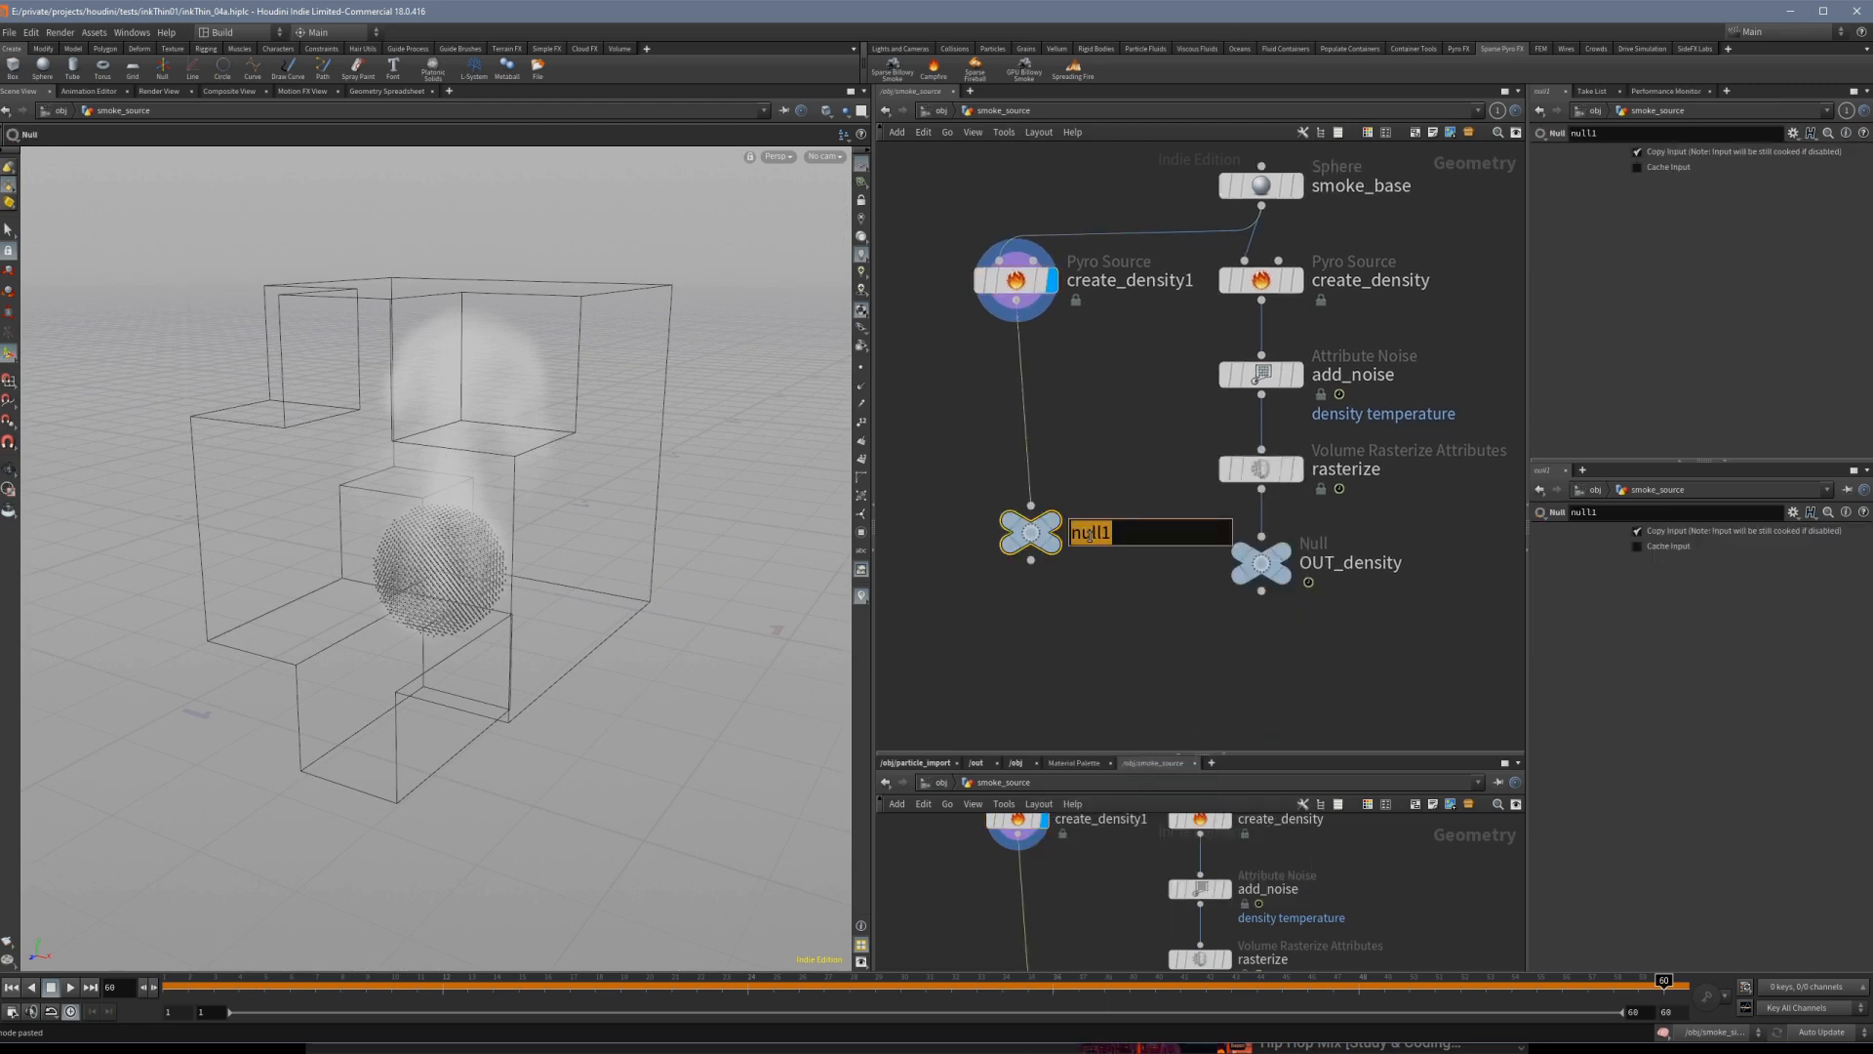
type("OUT_particles")
key("Return")
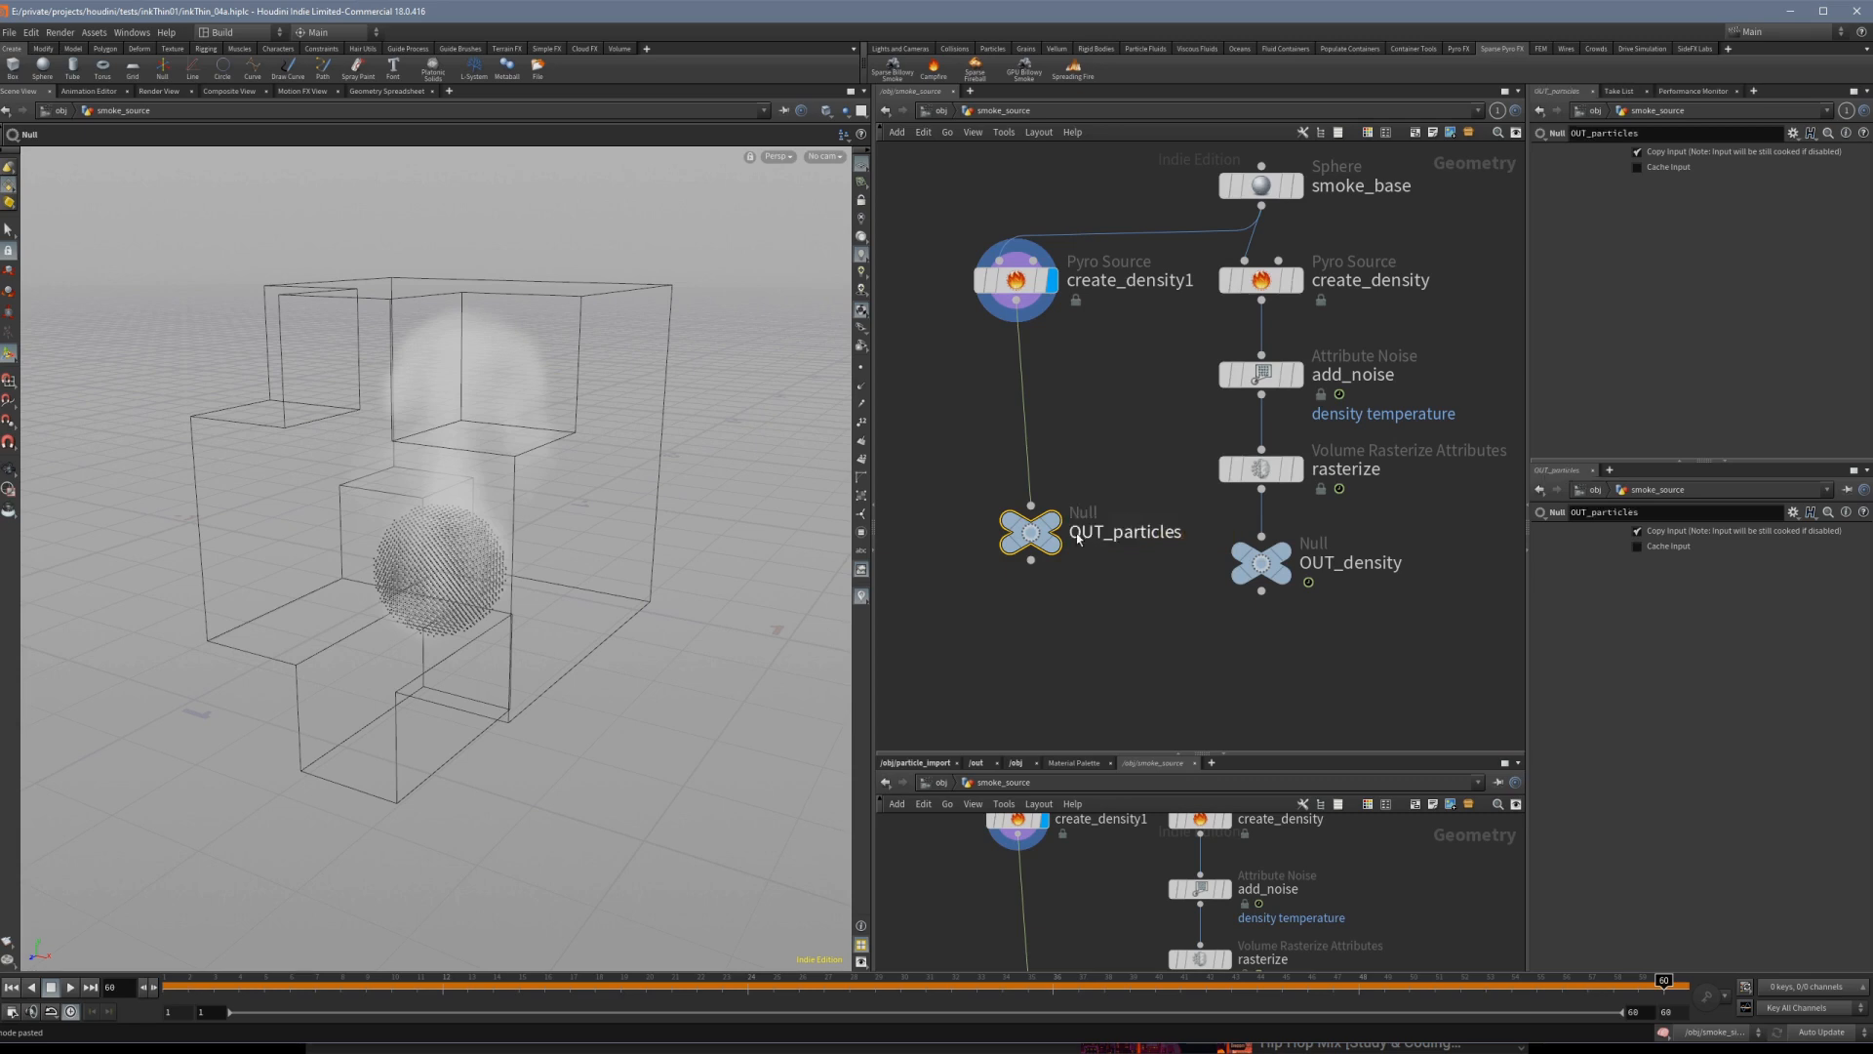
left_click(1048, 518)
mouse_move(1033, 533)
left_mouse_down()
mouse_move(1018, 582)
mouse_move(1018, 563)
left_mouse_up()
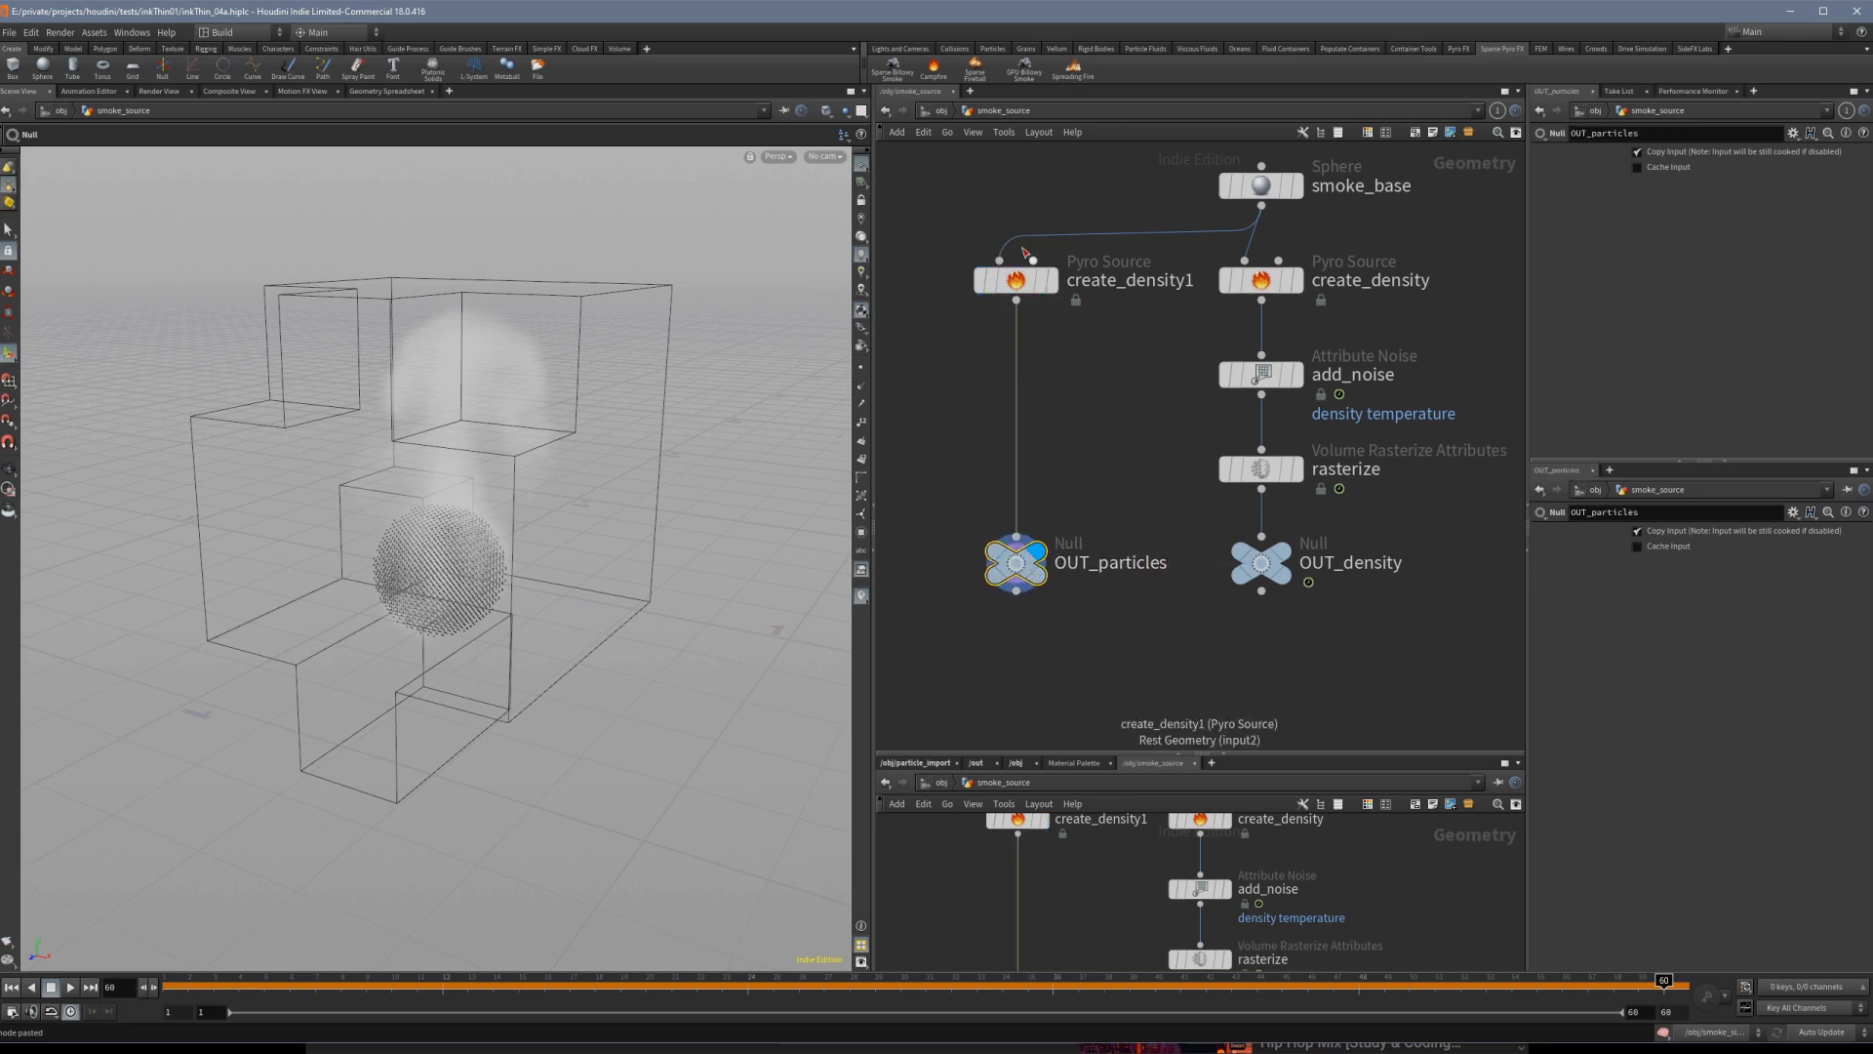
Create a DOP Network named particle_sim at object level and position it below smoke_simulation.
key("u")
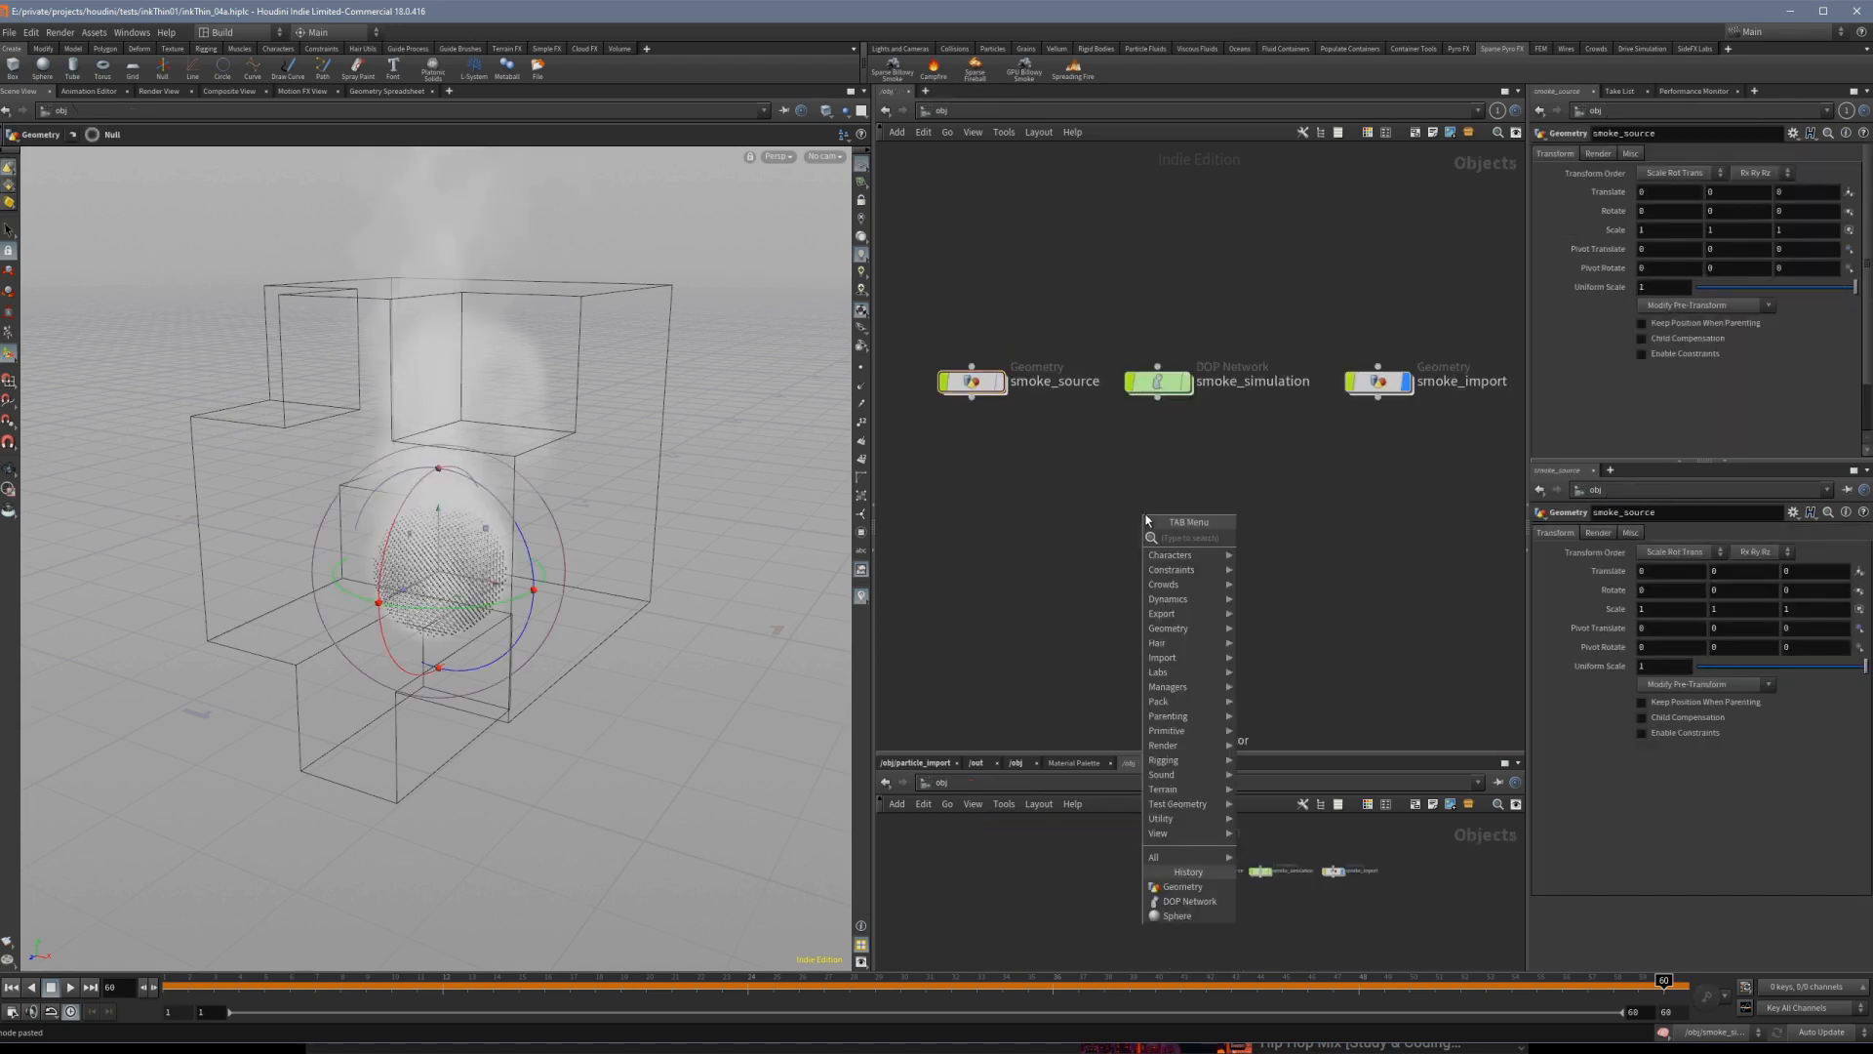
key("Return")
left_click(1145, 513)
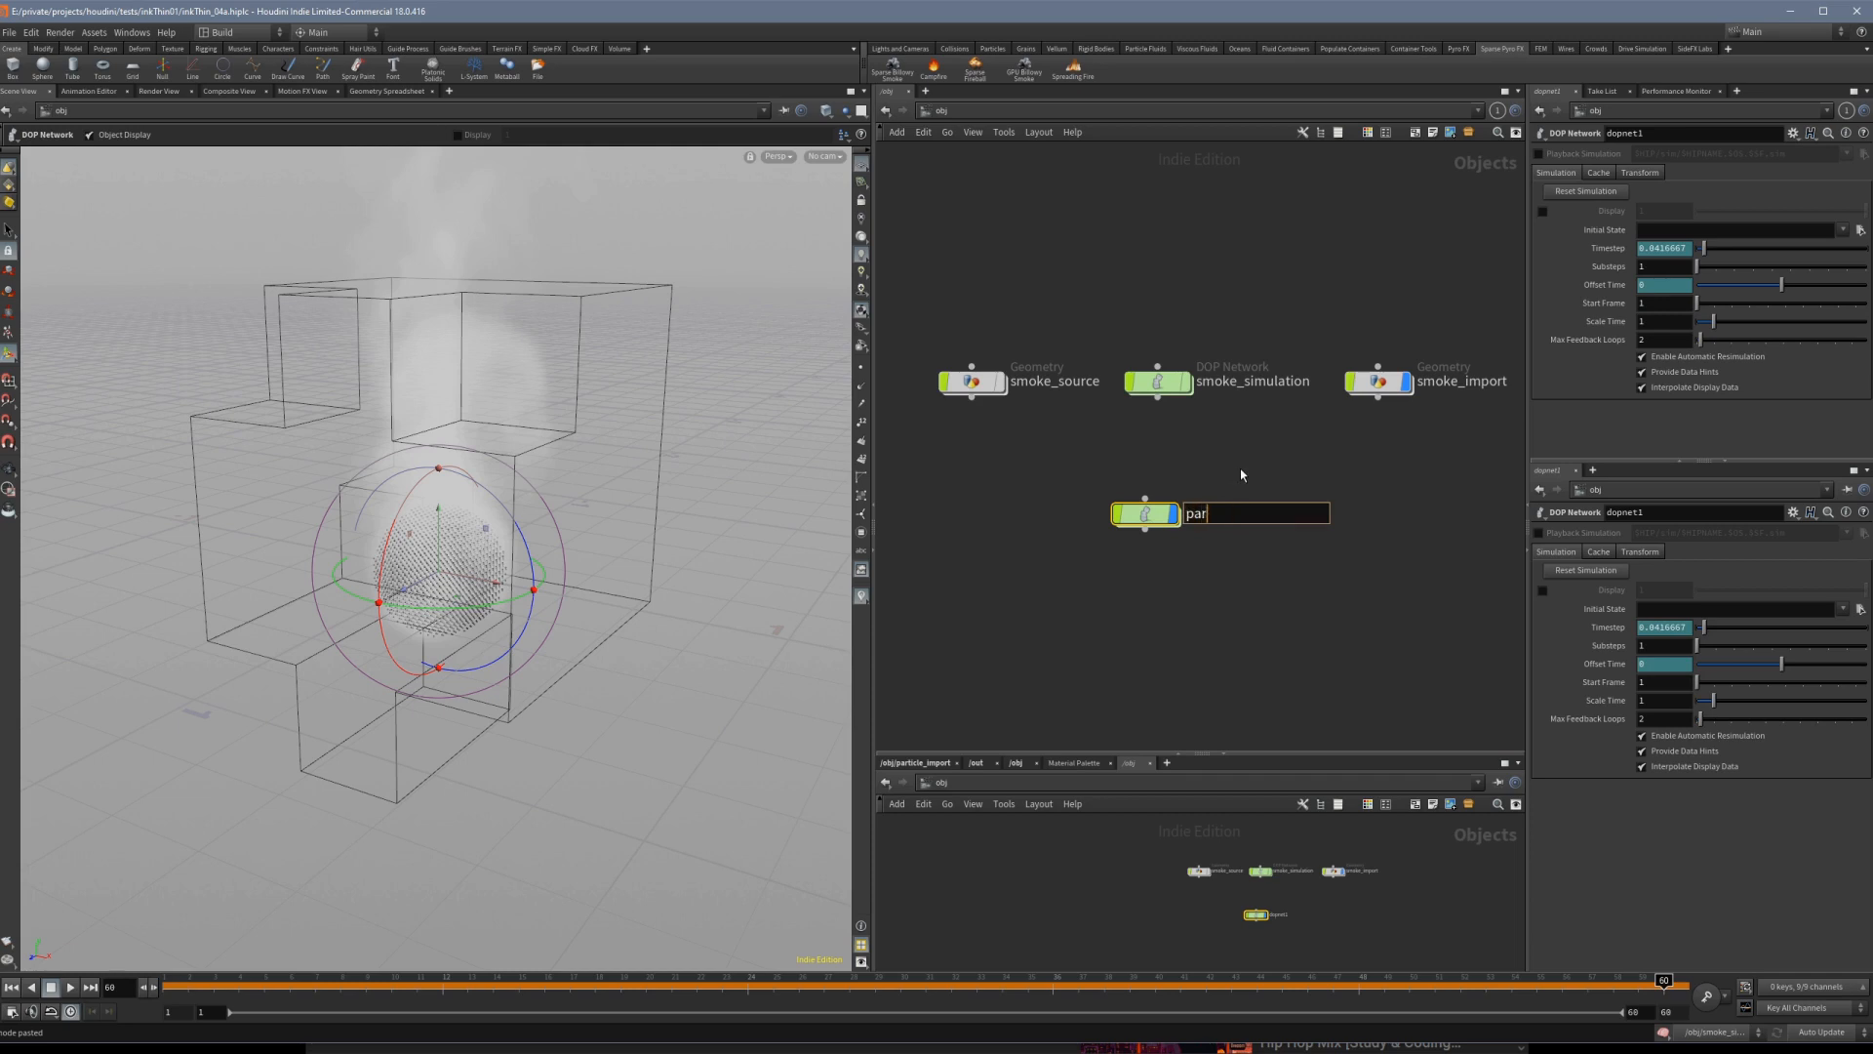
type("particle_sim")
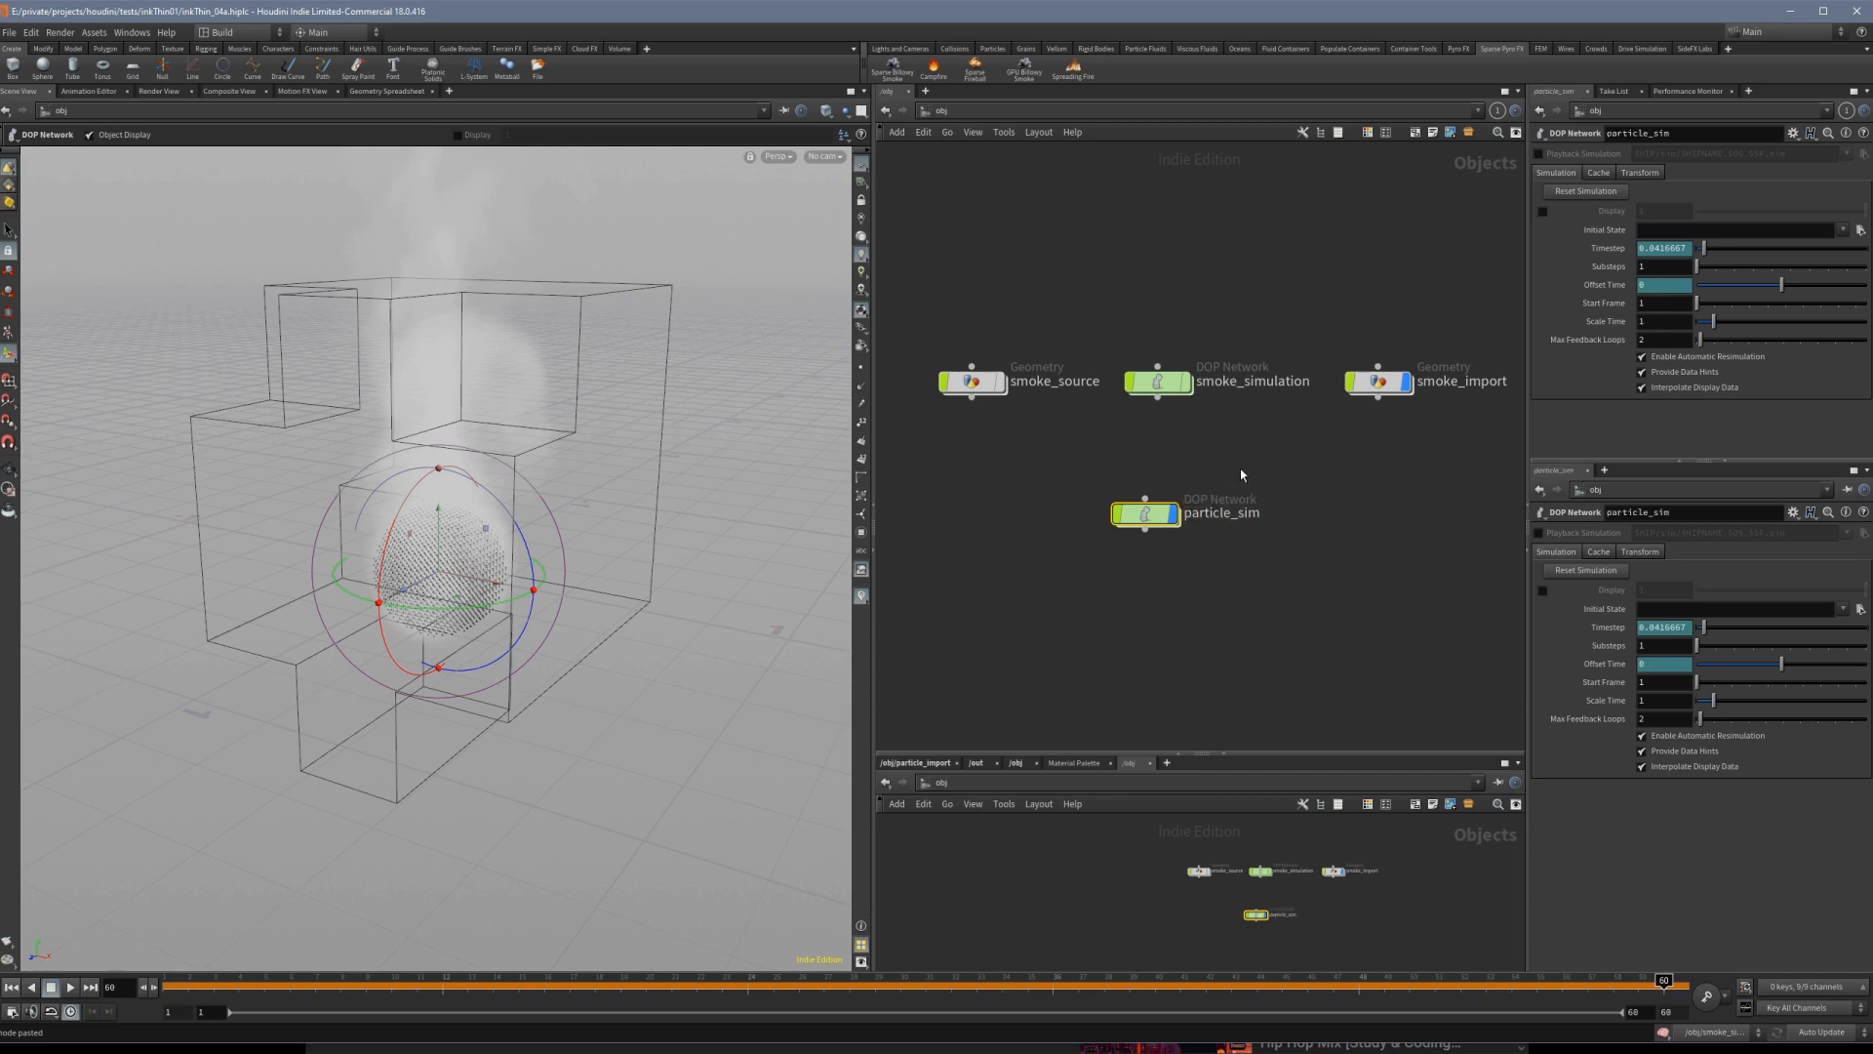
key("Return")
left_click_drag(1155, 522, 1168, 531)
Add a POP Solver inside particle_sim, wired into the output node and placed directly above it.
double_click(1168, 532)
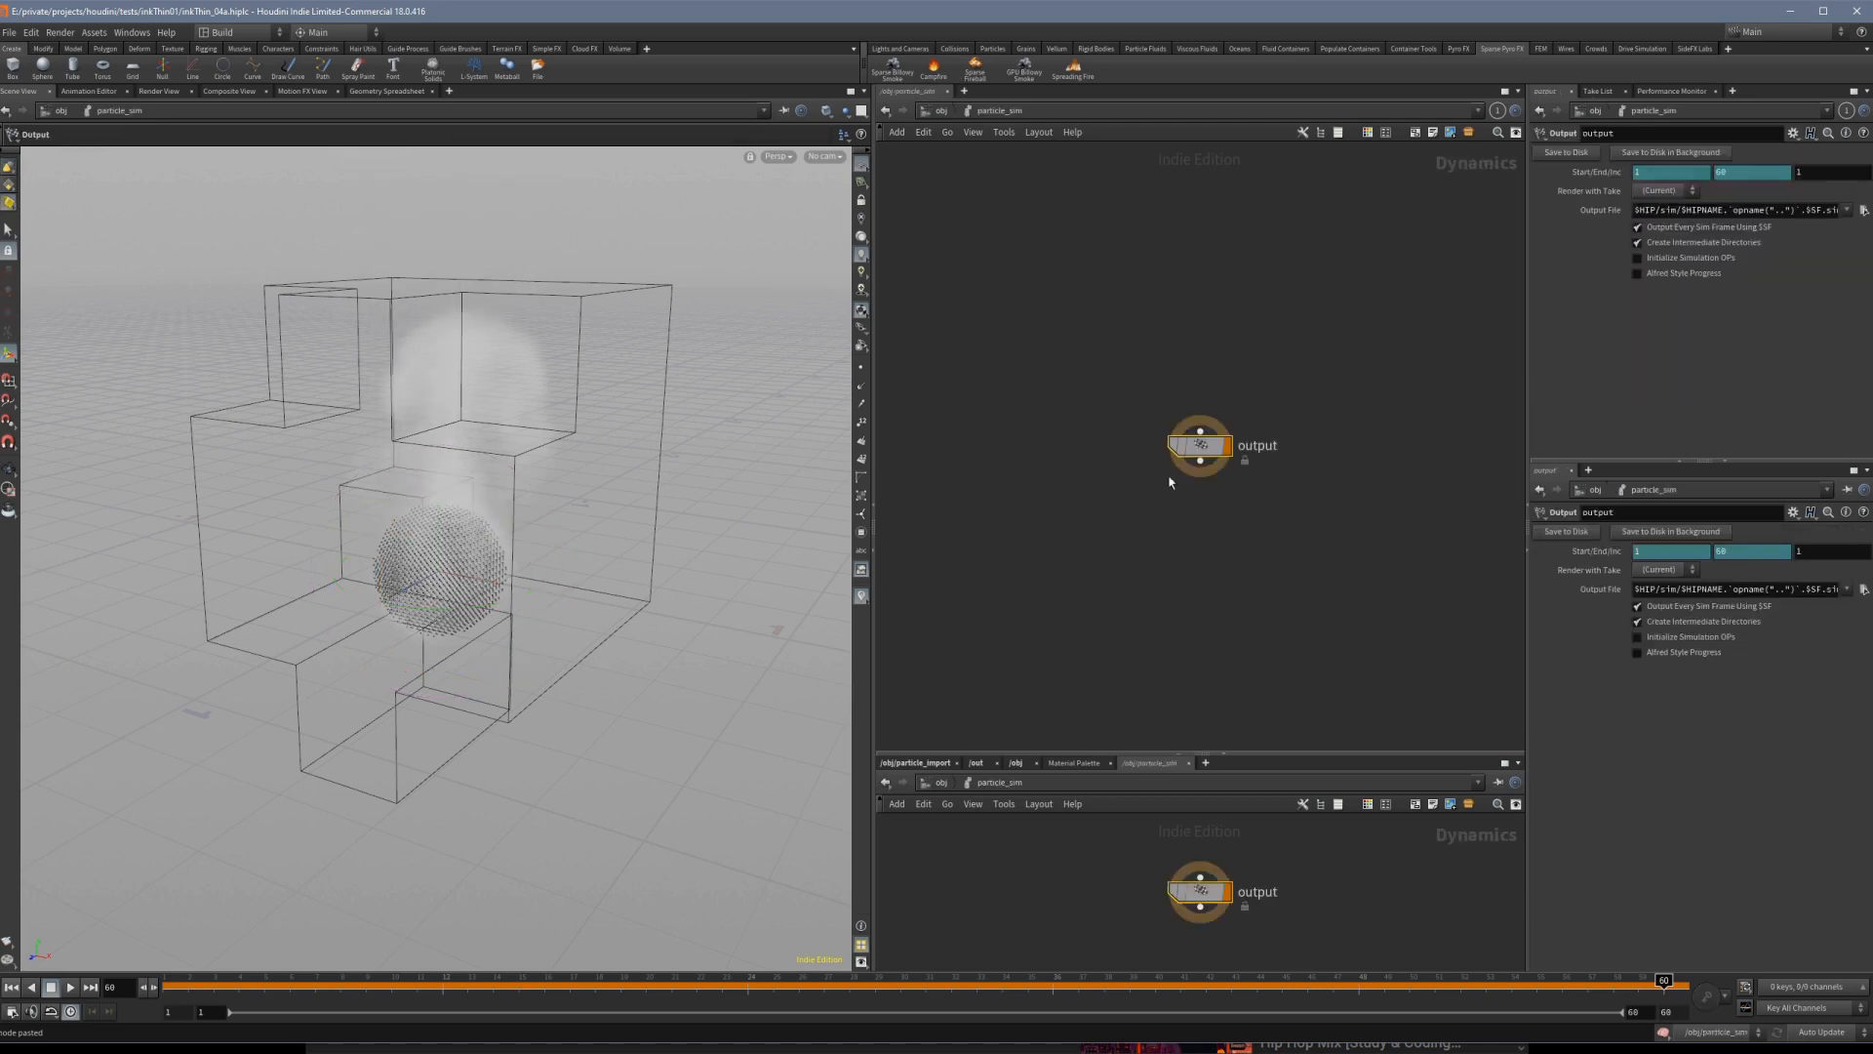
key("Tab")
type("pop solver")
key("Return")
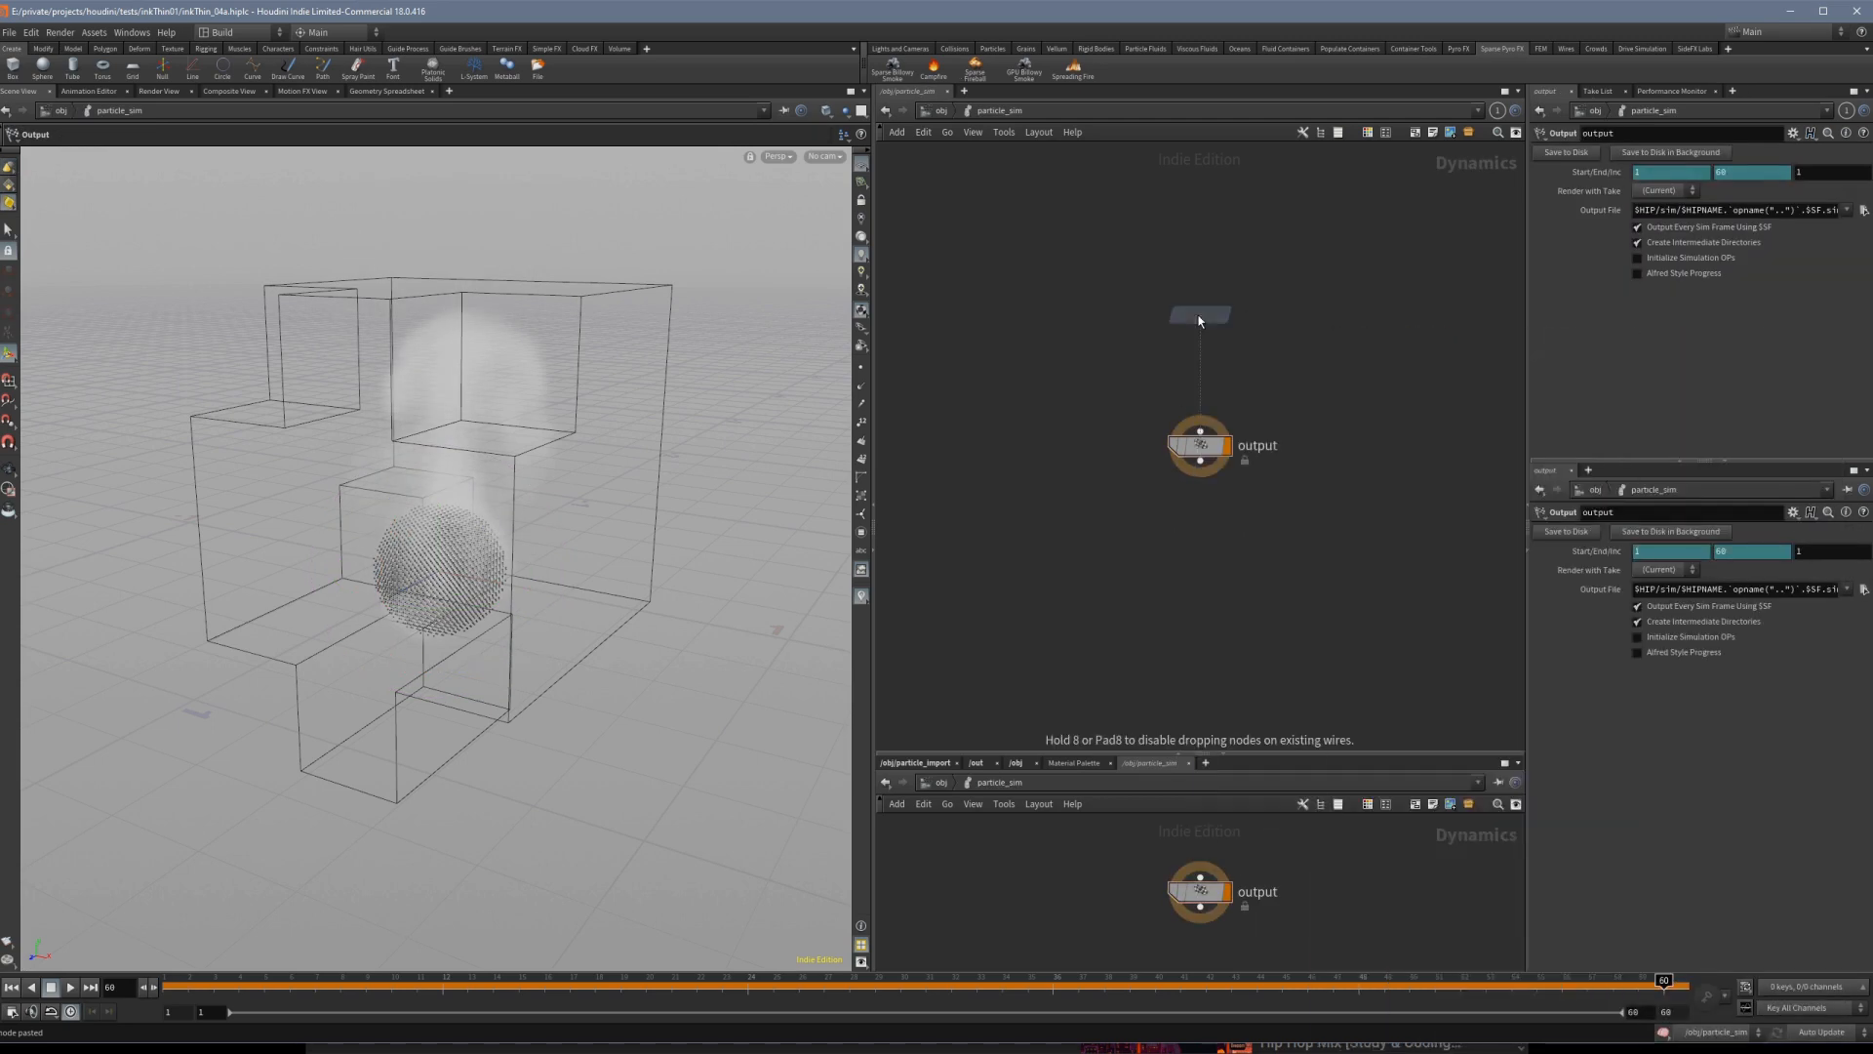
left_click(1199, 338)
left_click_drag(1200, 314, 1202, 368)
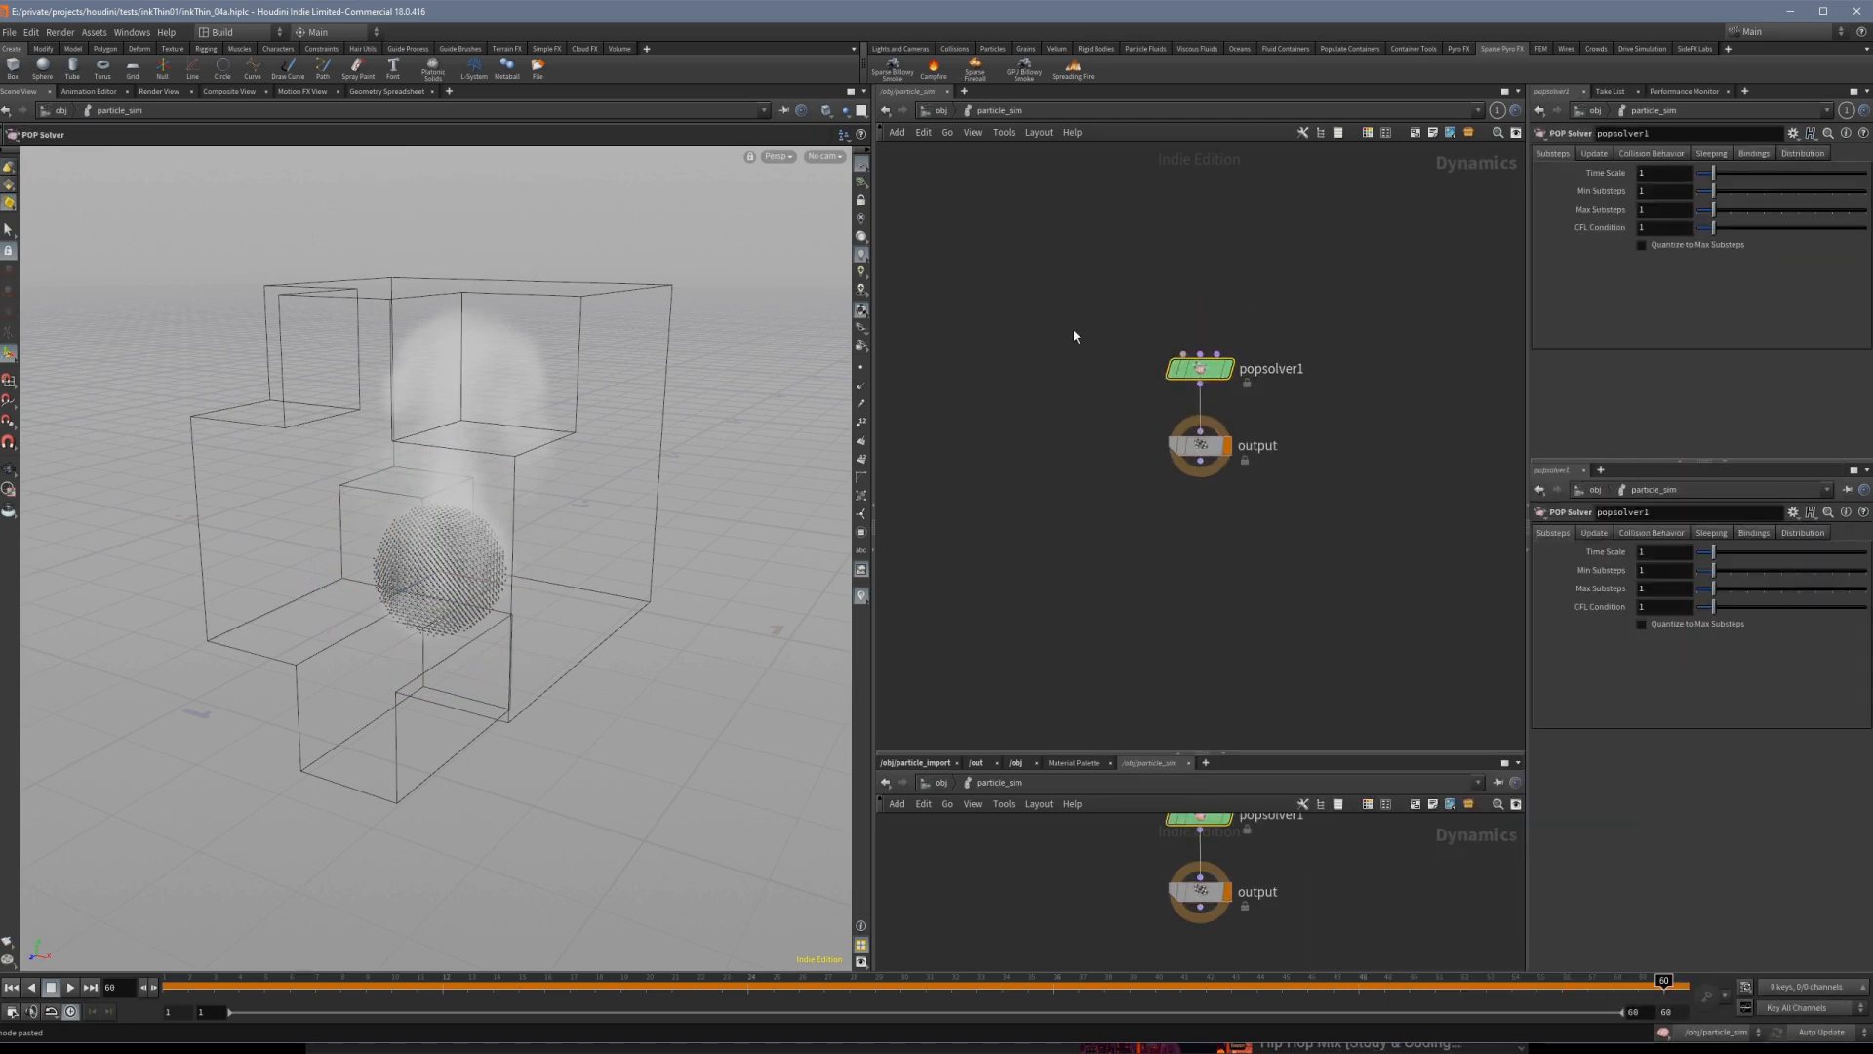
Add a POP Object and wire it into the first input of popsolver1.
key("Tab")
type("pop object")
key("Return")
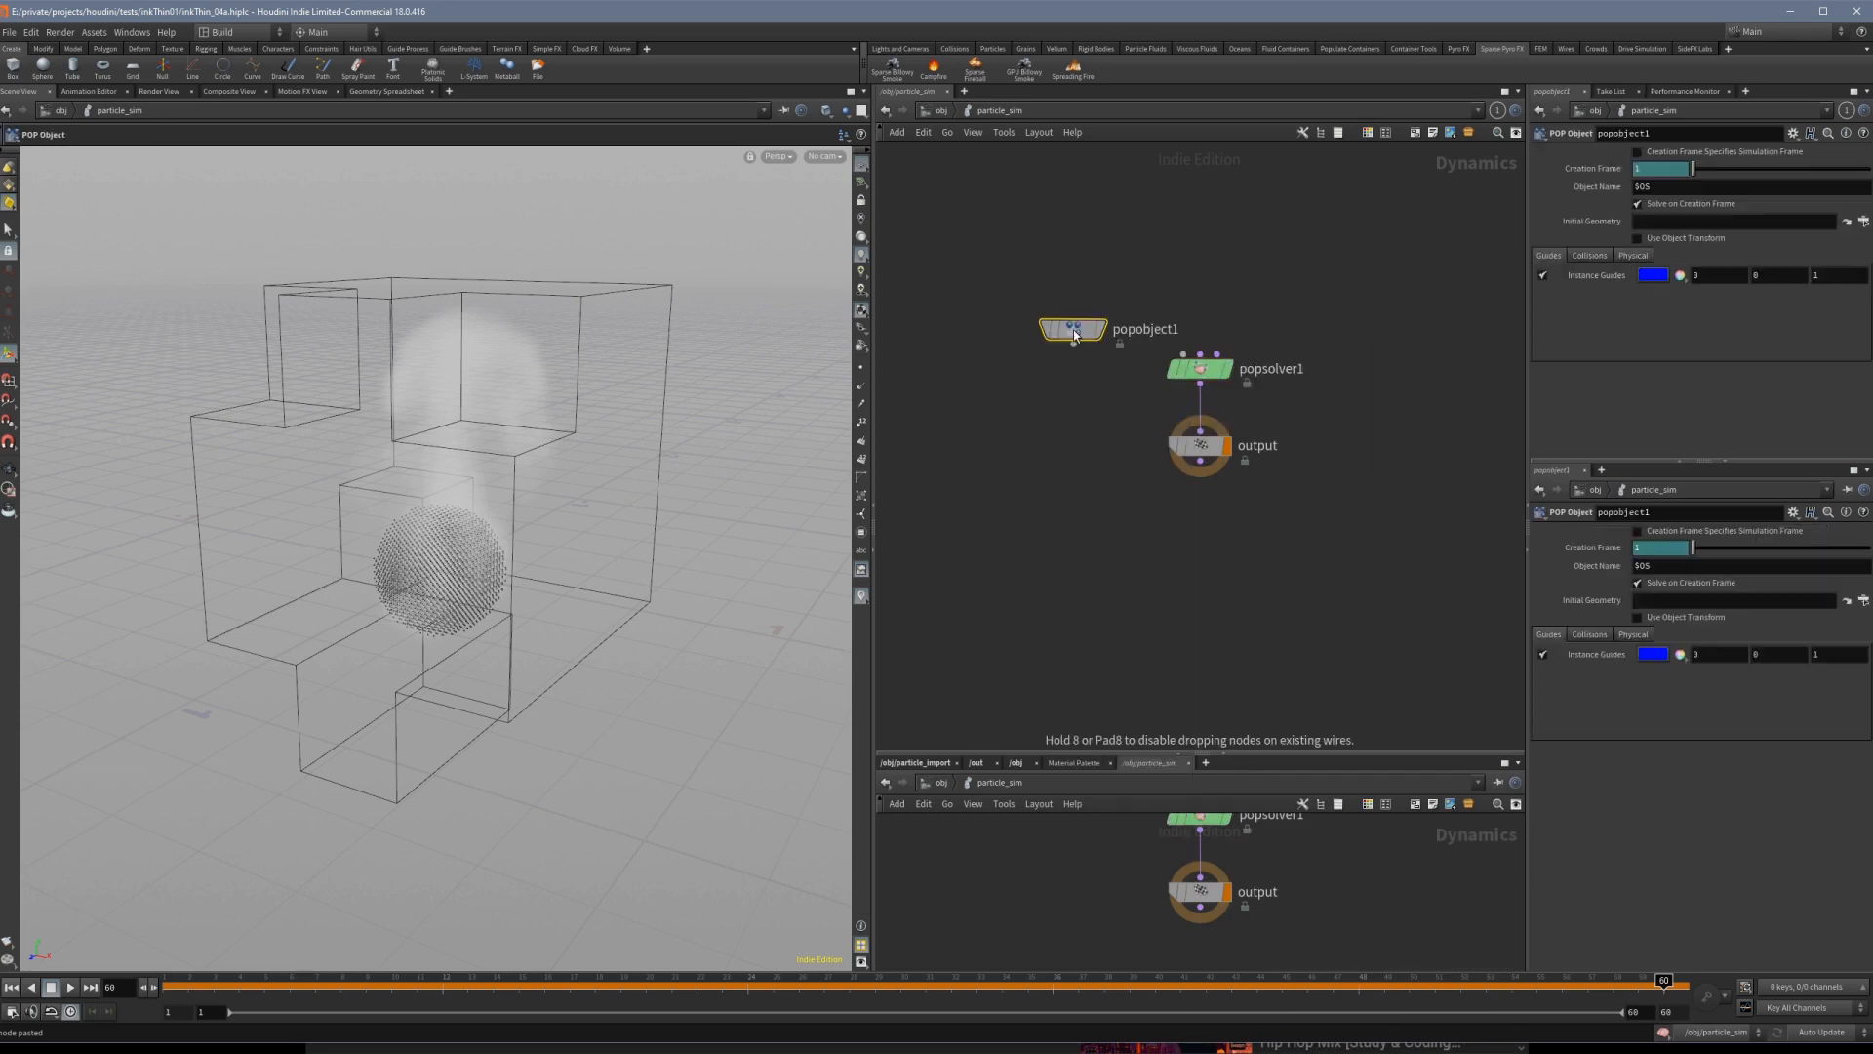
left_click(1064, 314)
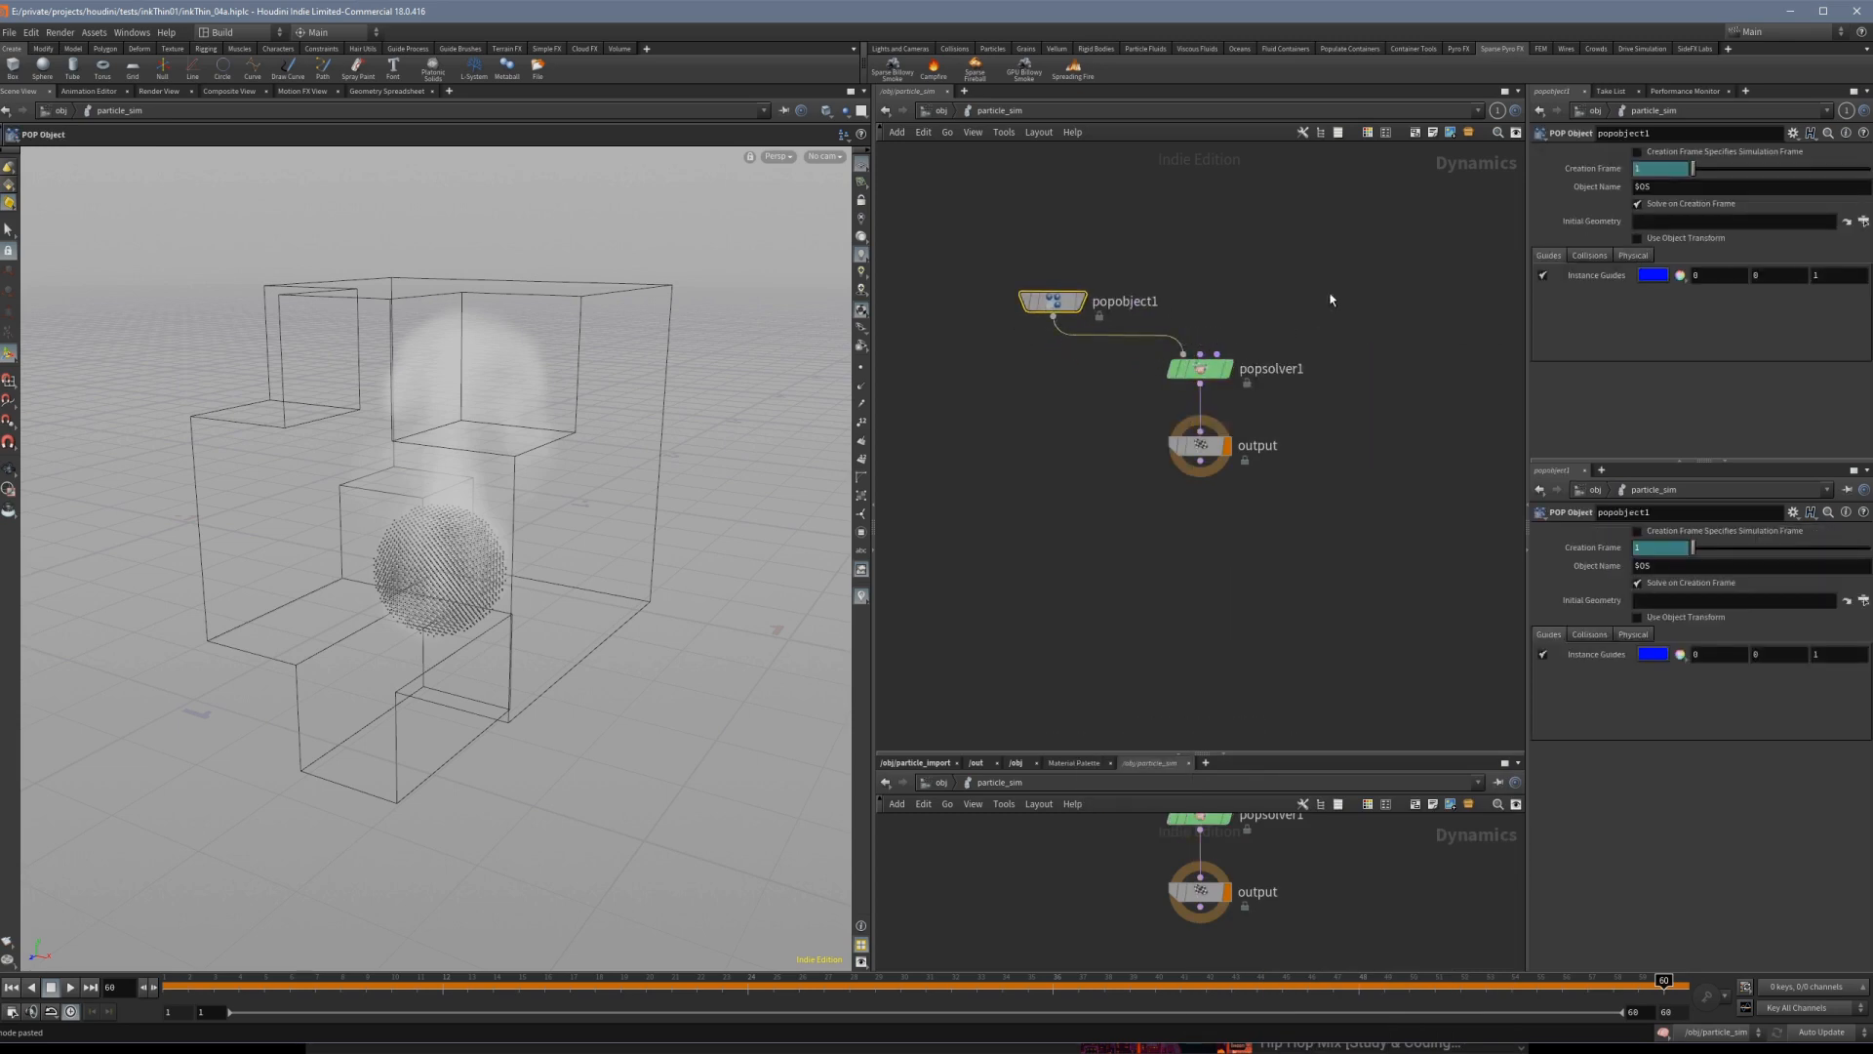
Add a POP Source and wire it into the third input of popsolver1.
middle_click_drag(1334, 297, 1237, 336)
key("Tab")
type("pop source")
key("Return")
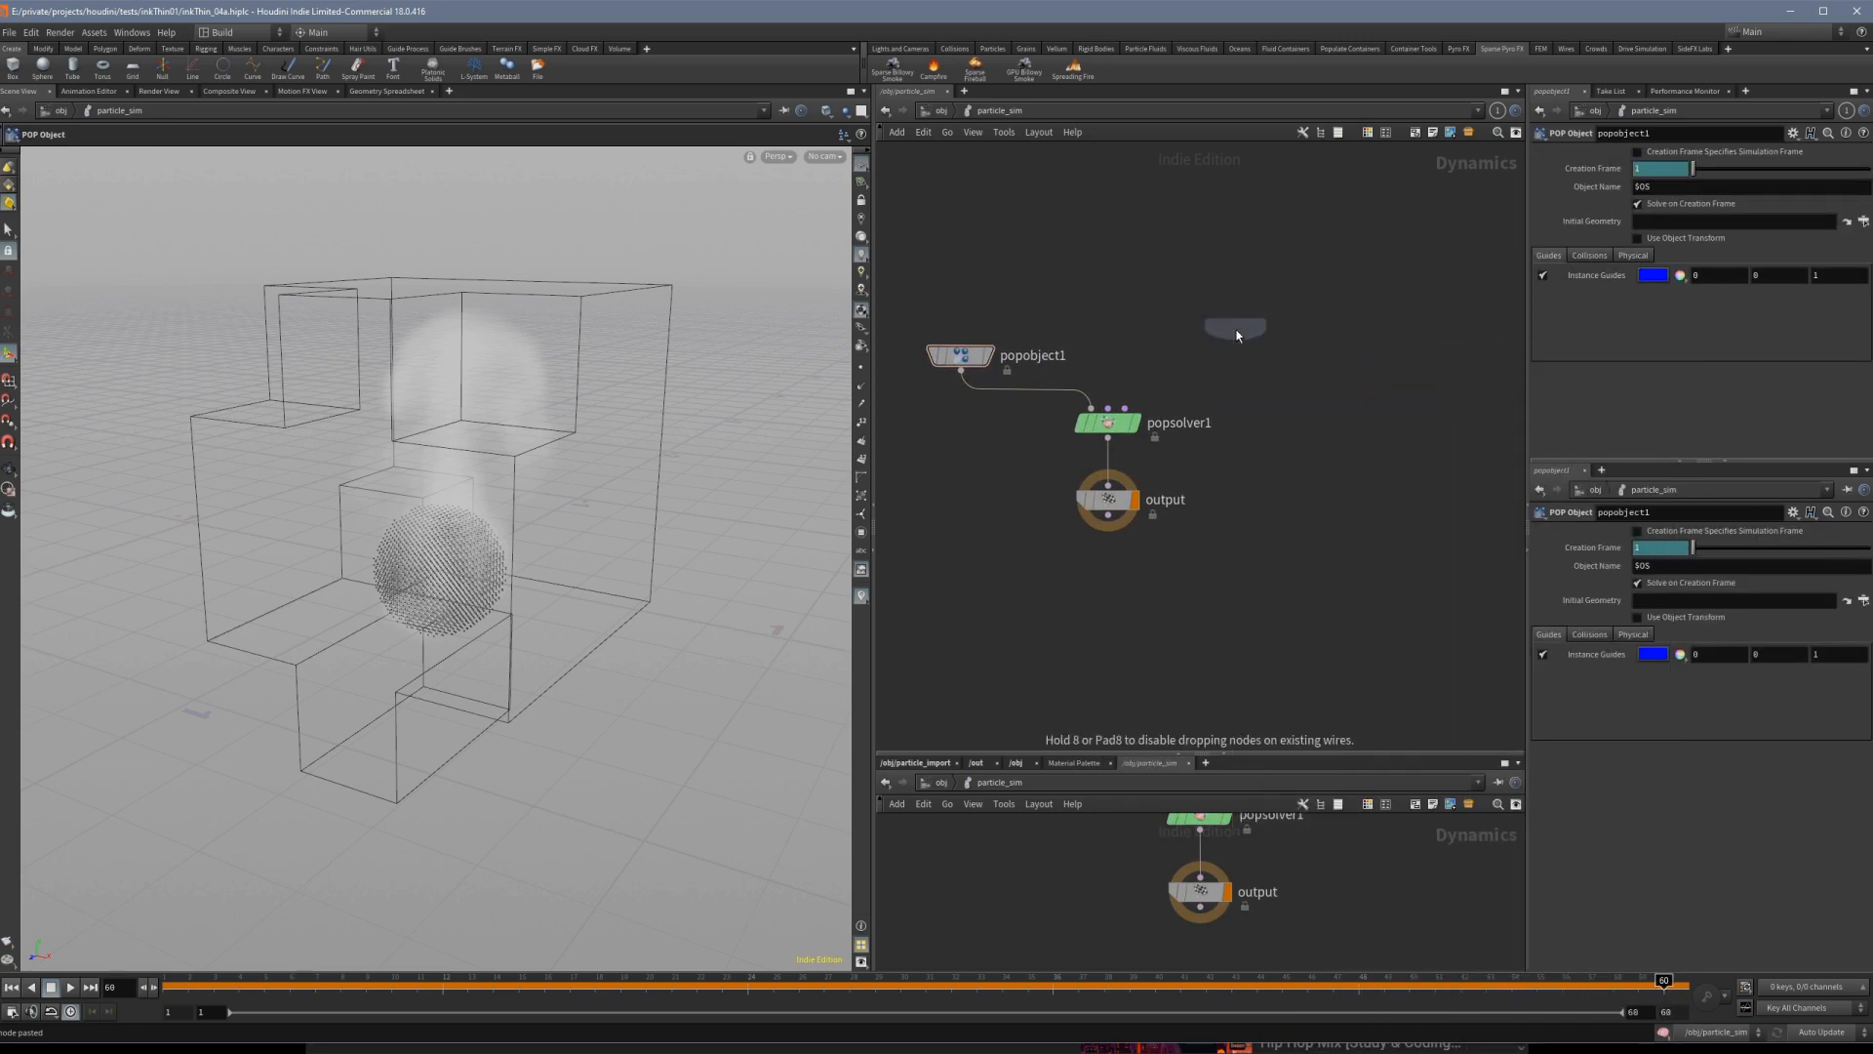
left_click(1237, 336)
left_click_drag(1125, 407, 1237, 346)
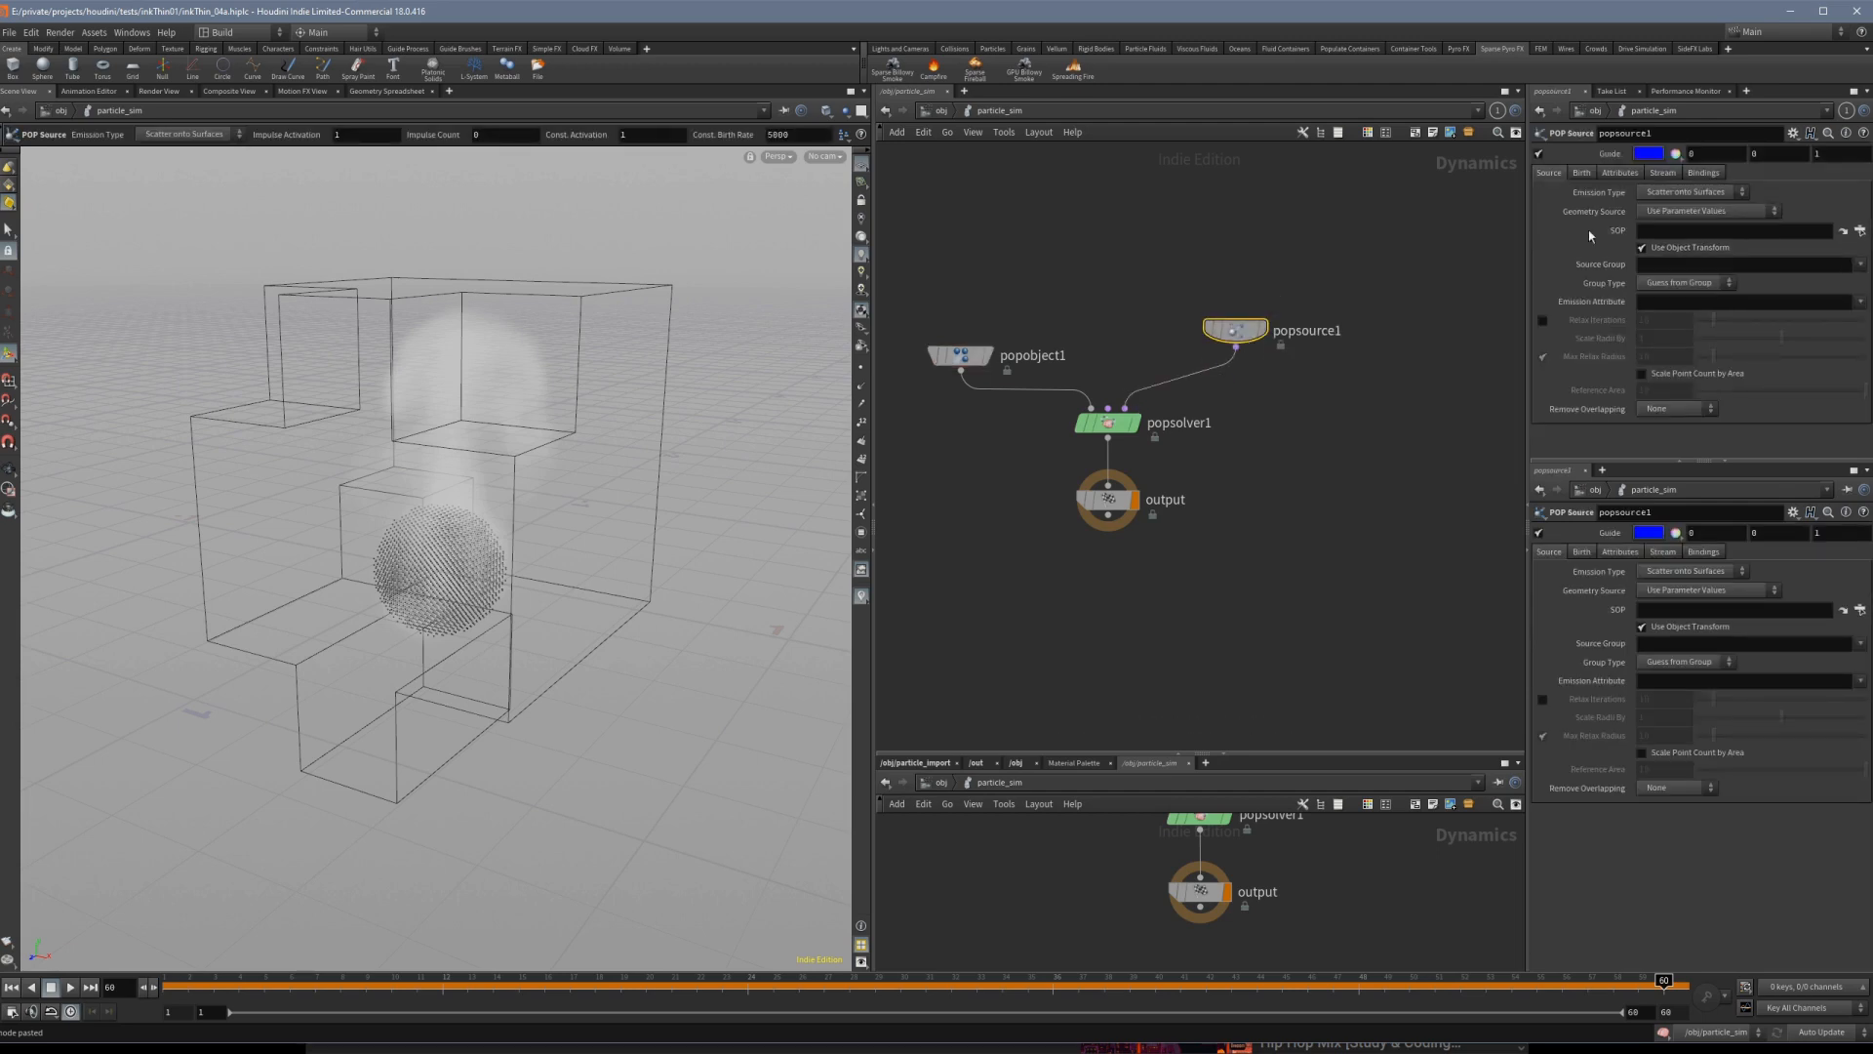
Set popsource1's SOP to /obj/smoke_source/OUT_particles and its Emission Type to All Points.
left_click(1843, 232)
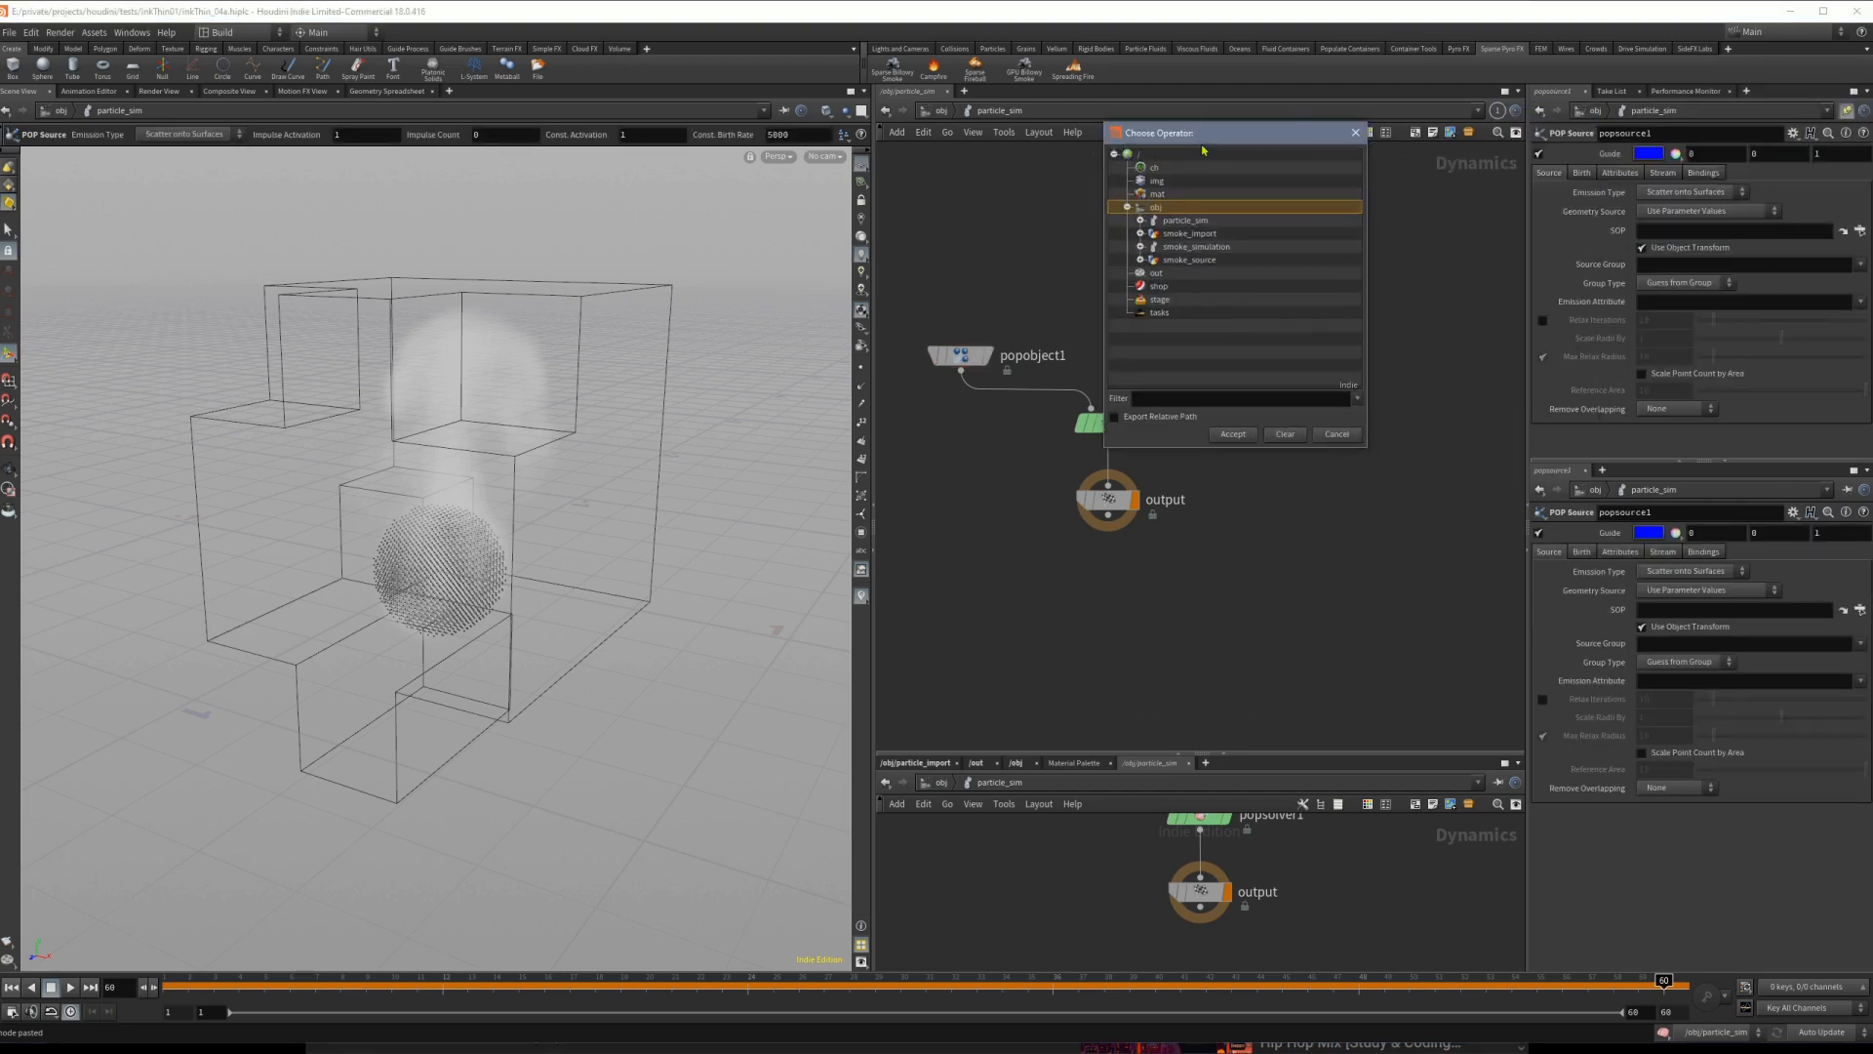
left_click(1143, 260)
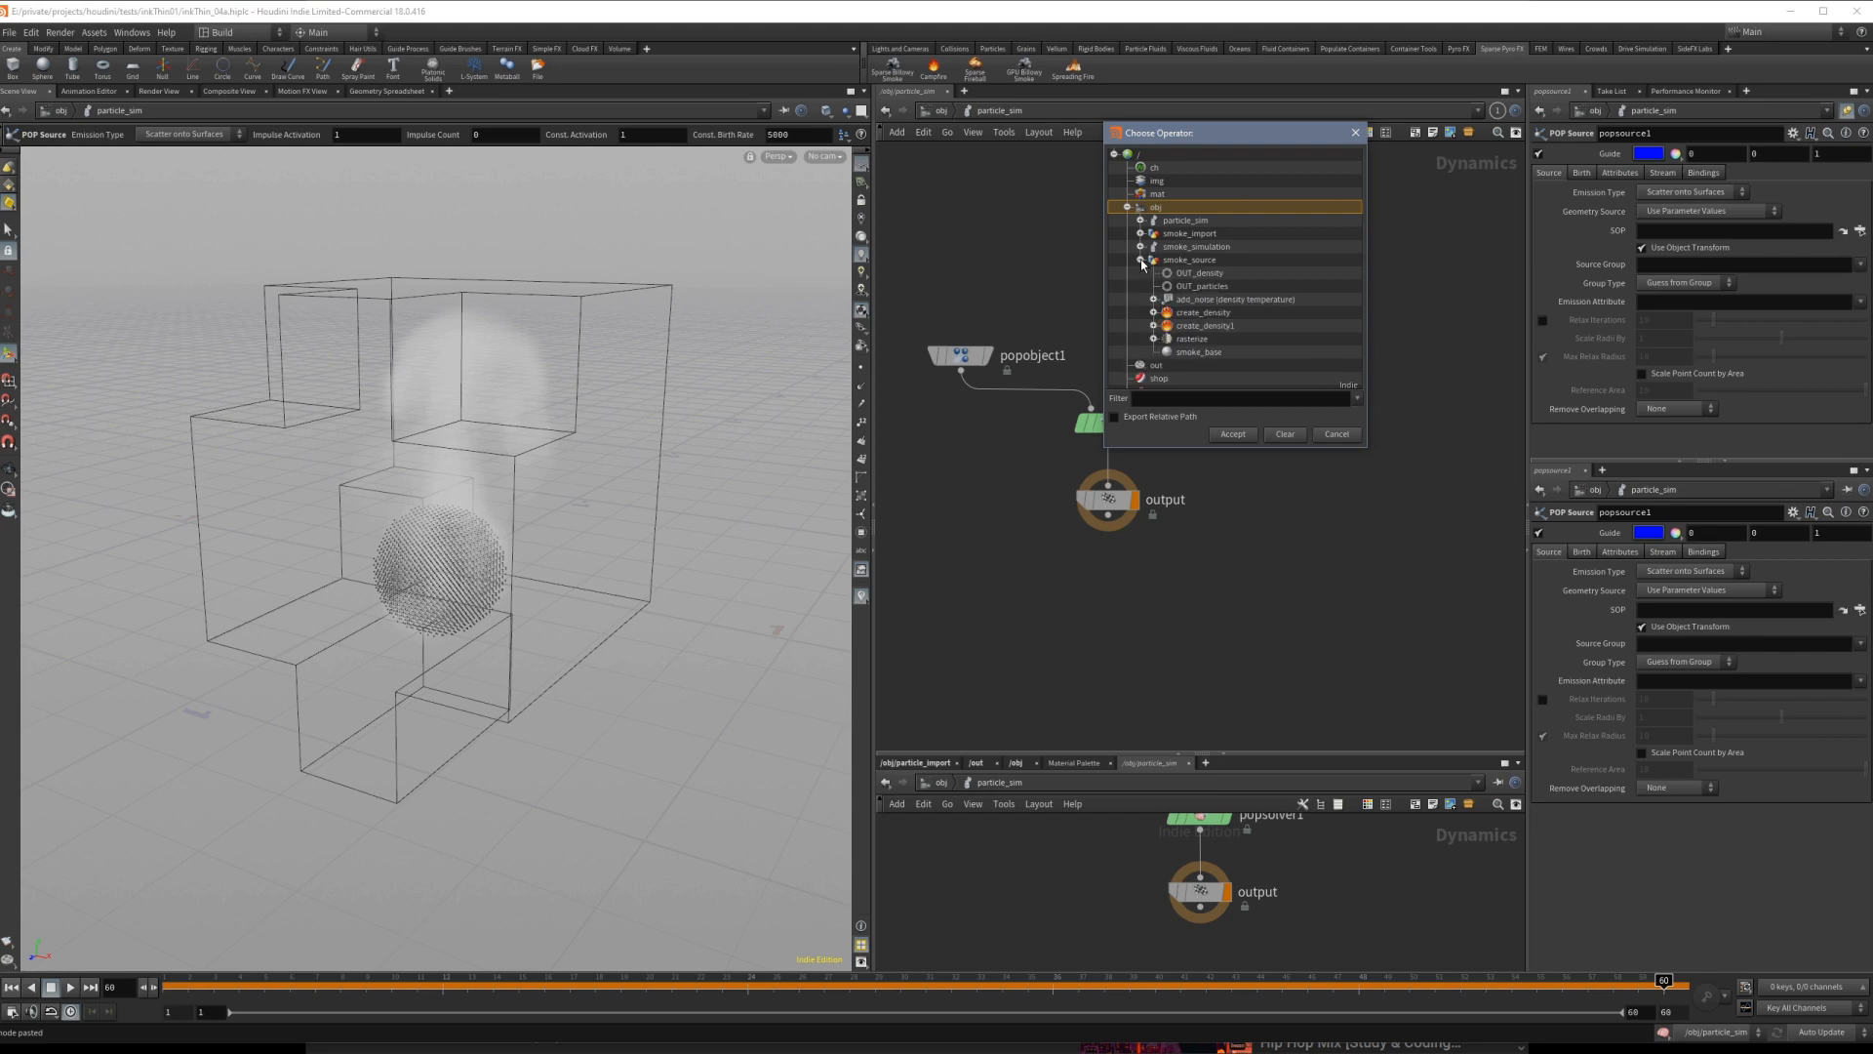
double_click(1200, 286)
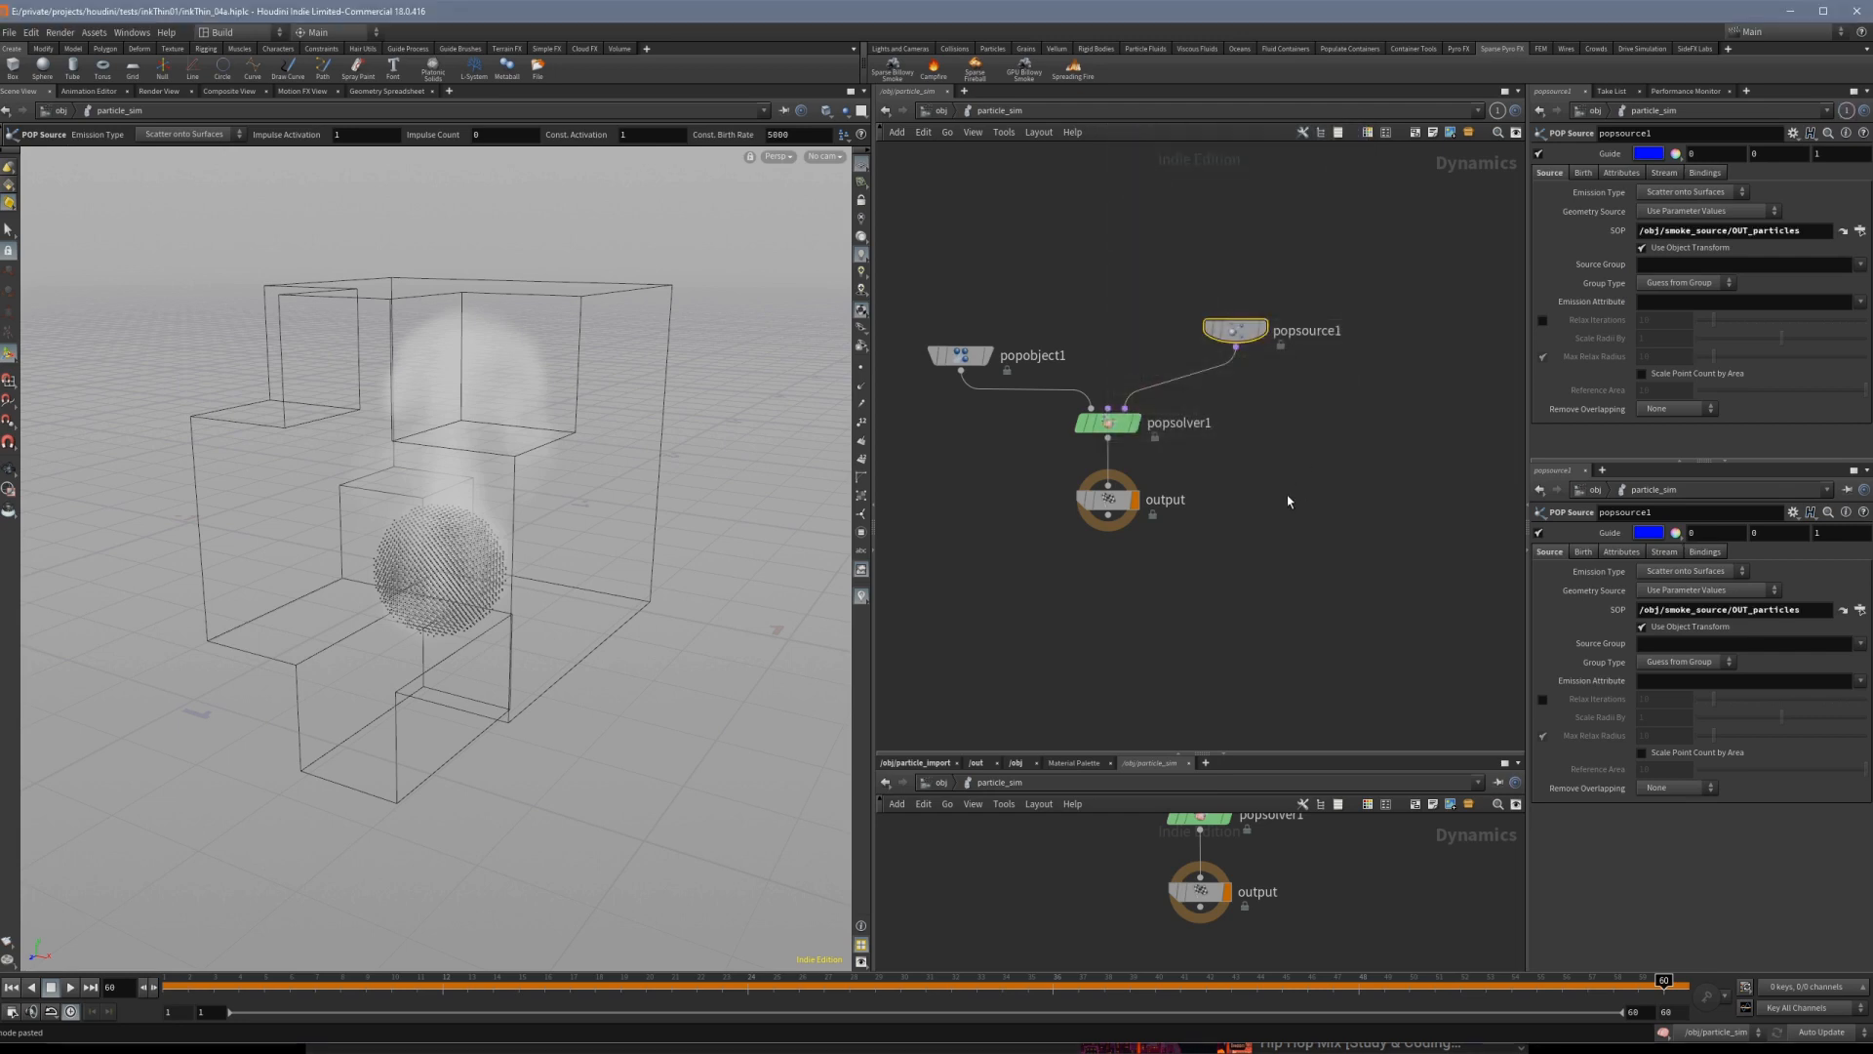
key("h")
left_click_drag(1283, 417, 1285, 414)
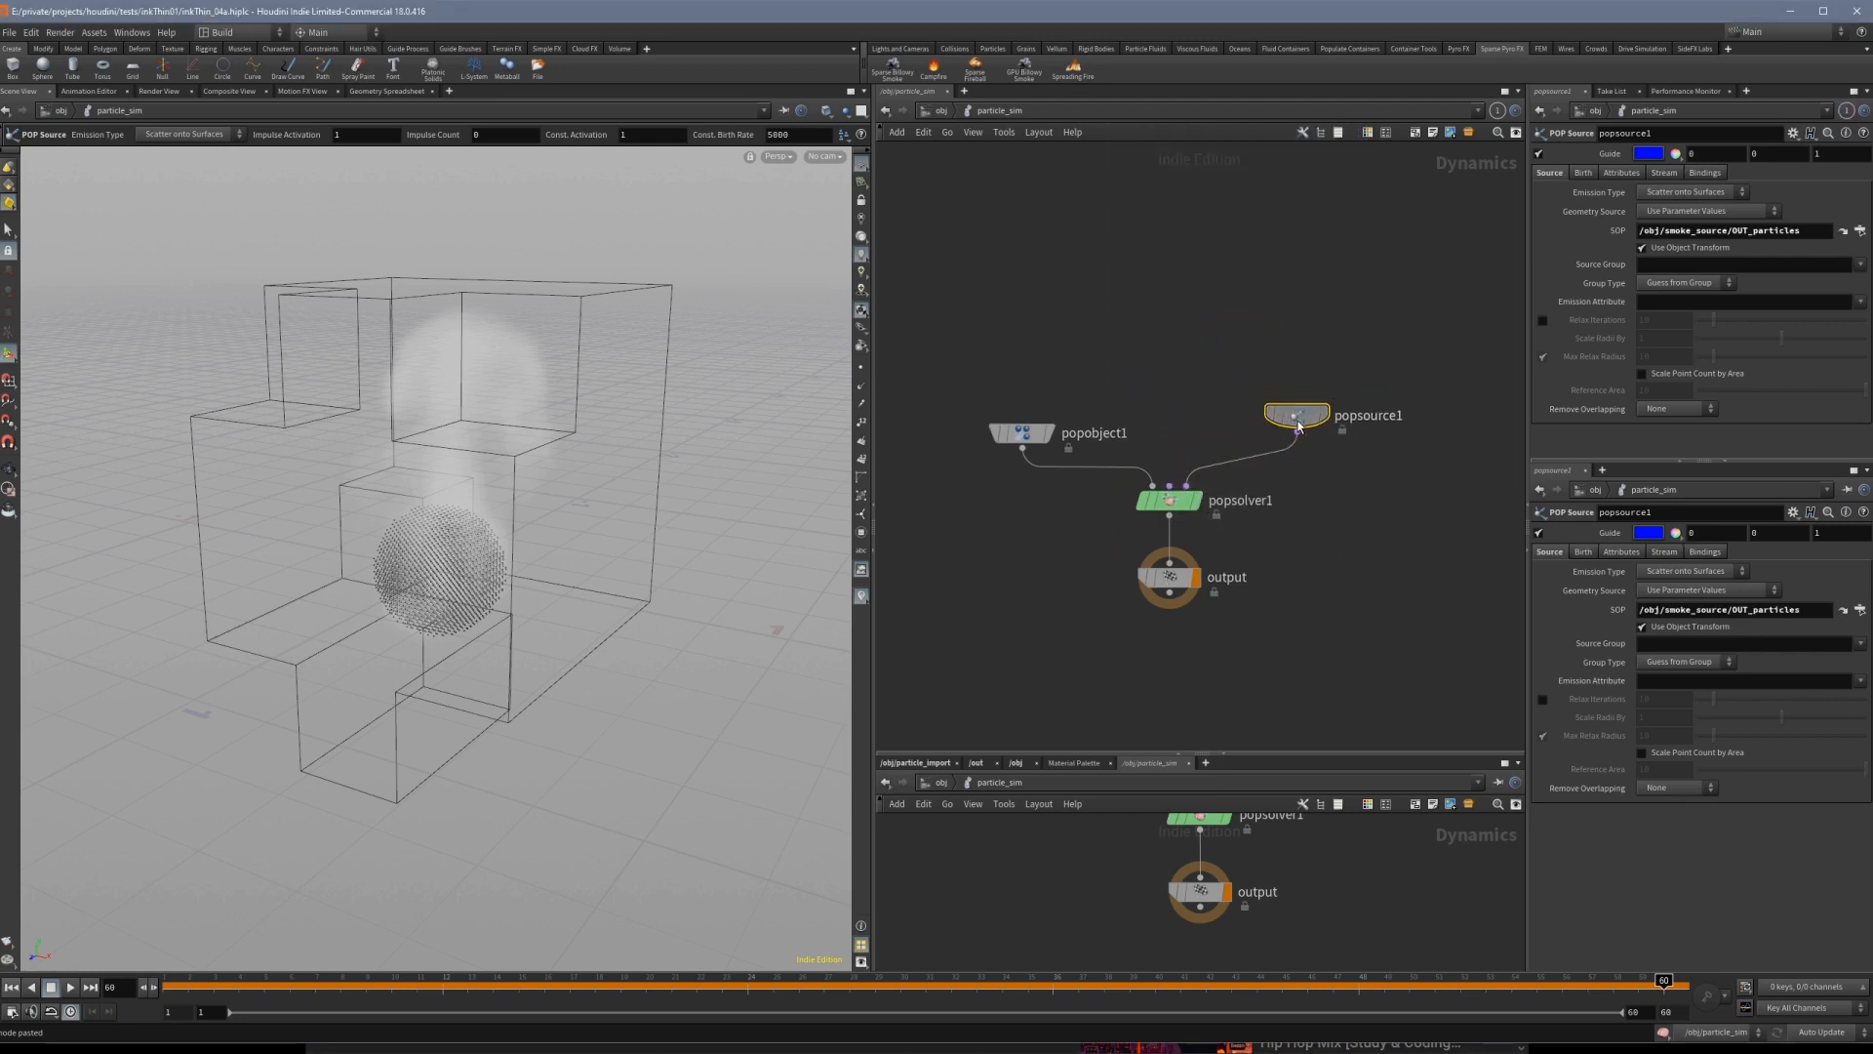
left_click(1704, 193)
left_click(1689, 200)
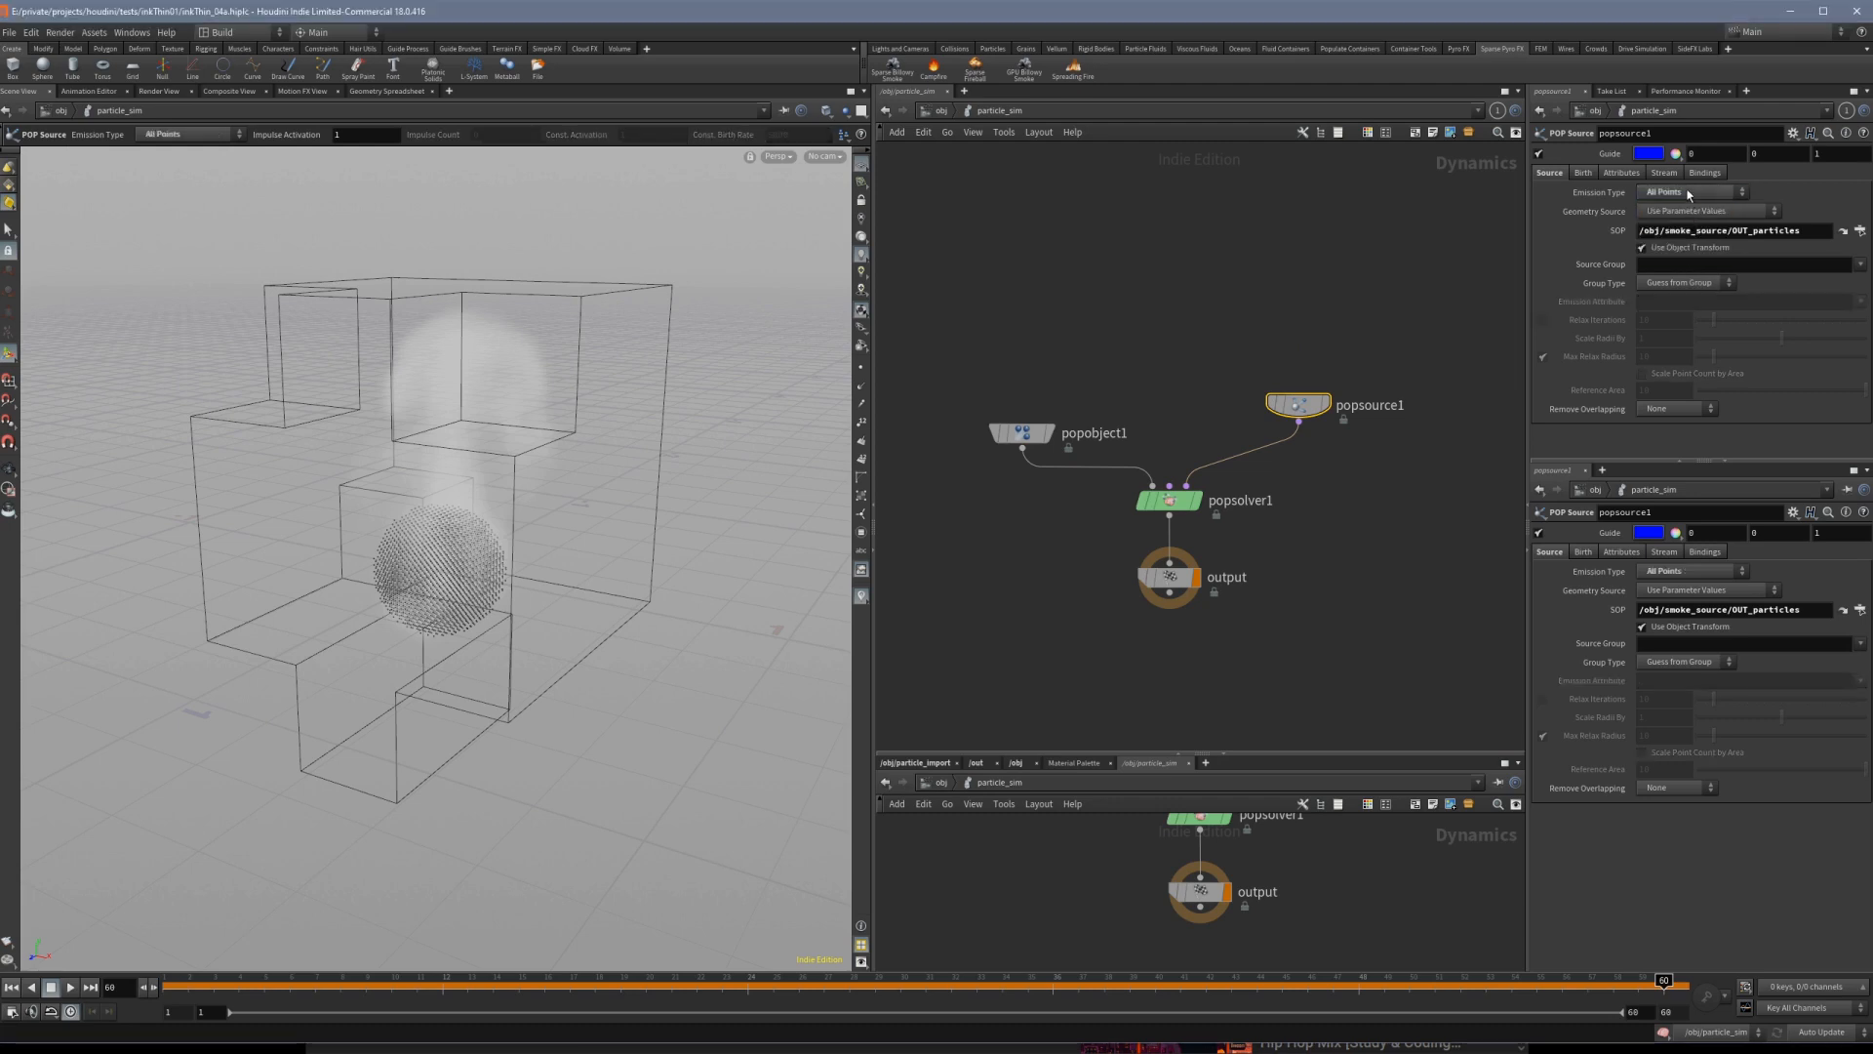
Review the create_density1 points in smoke_source and play the particle_sim simulation up to frame 29.
key("u")
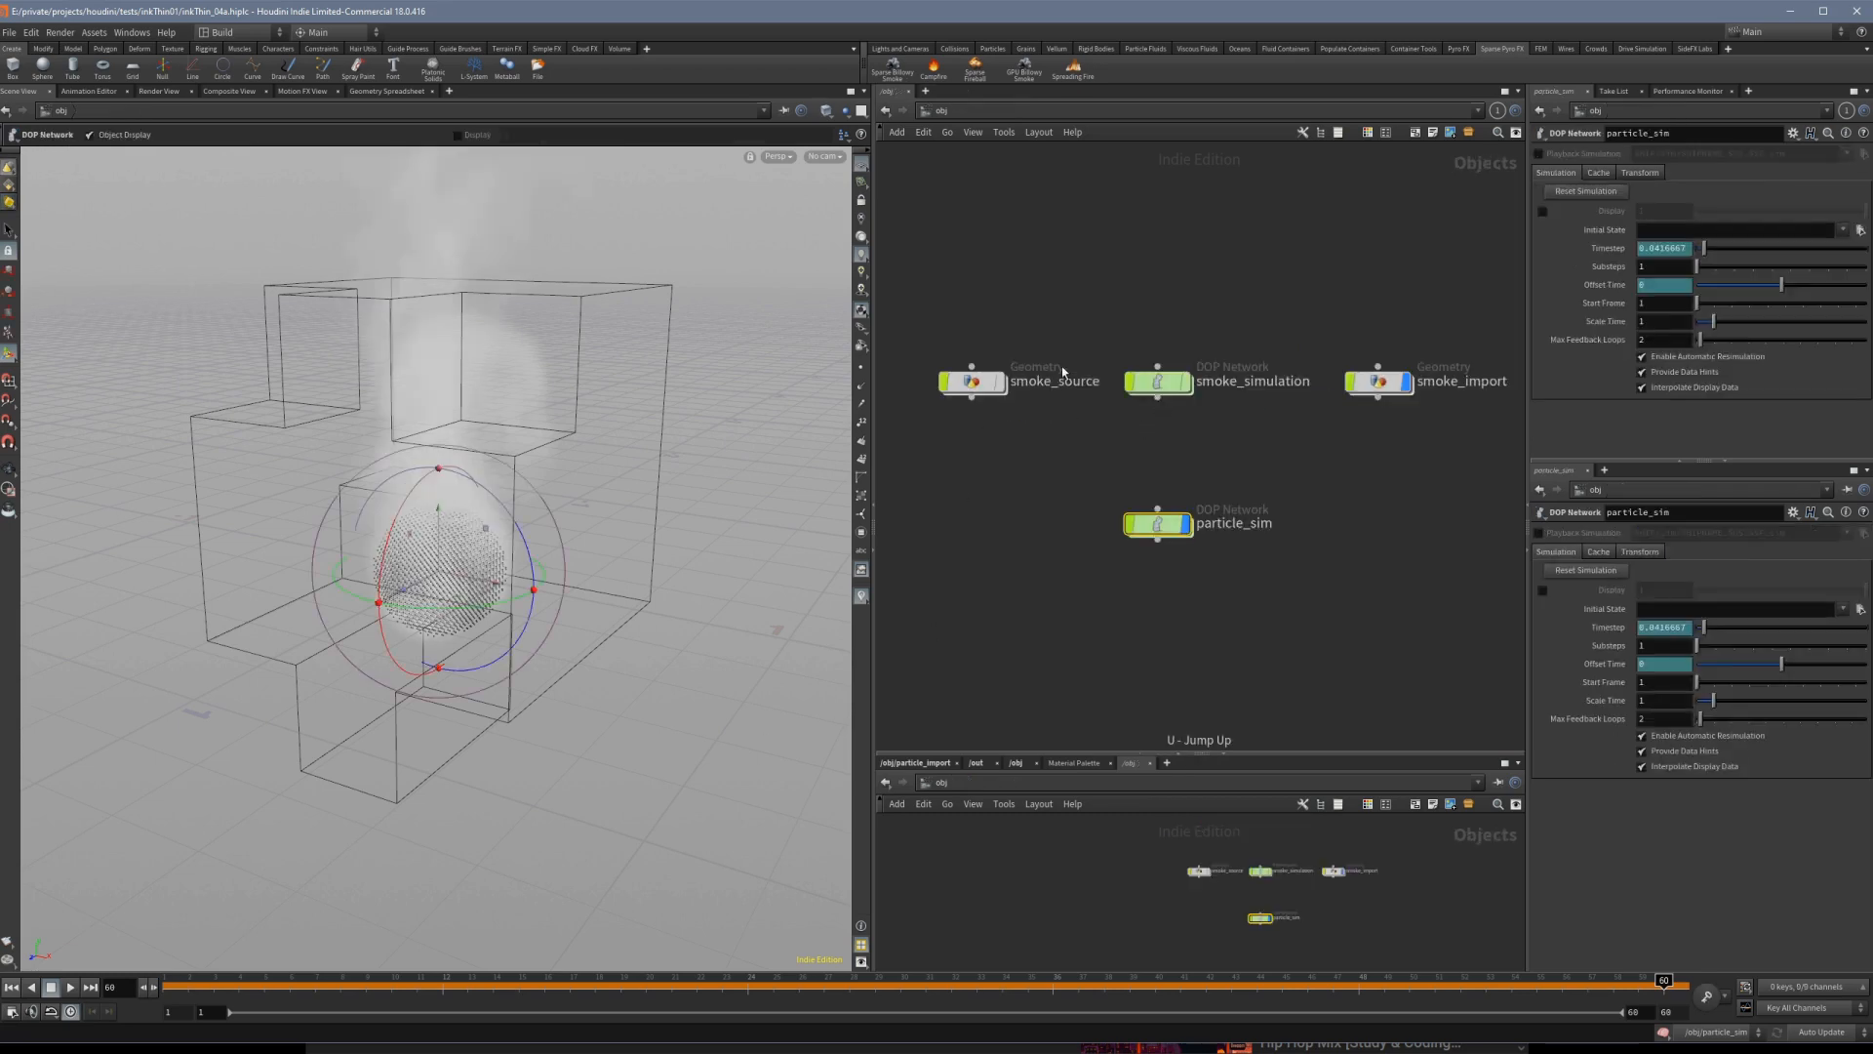
double_click(971, 382)
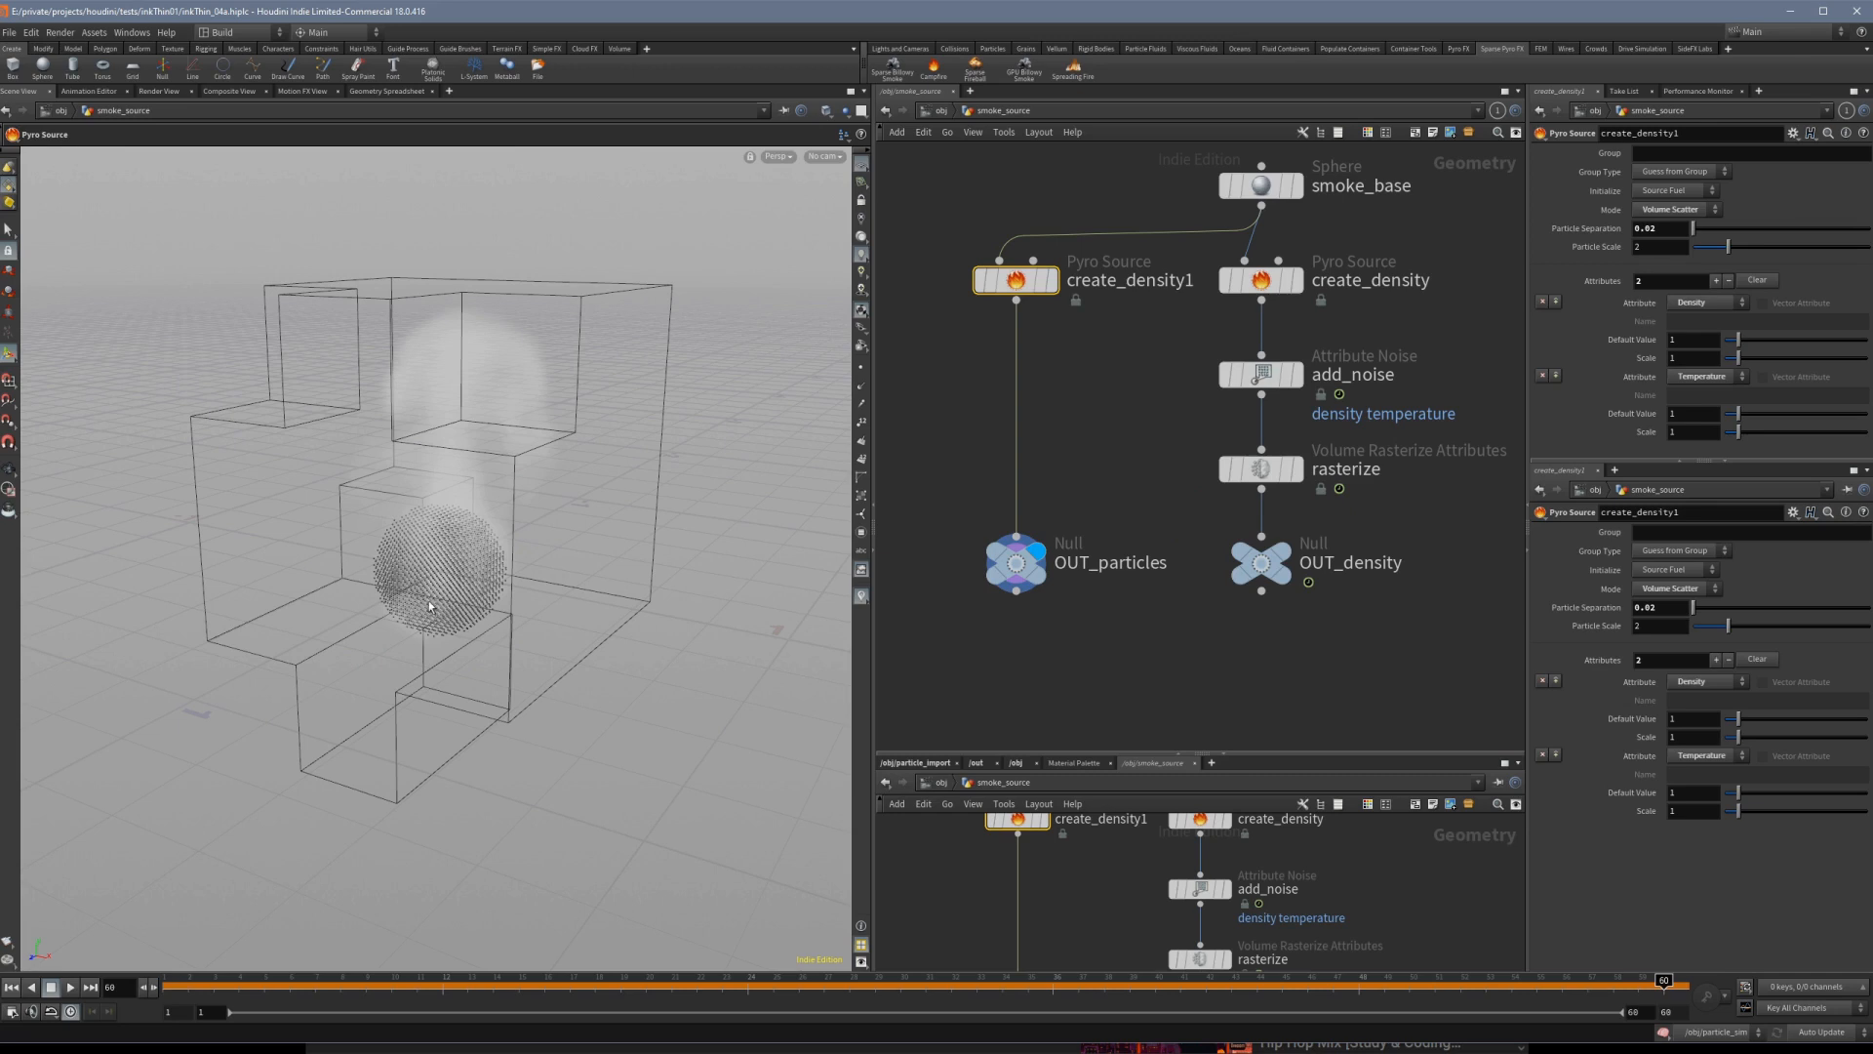
key("u")
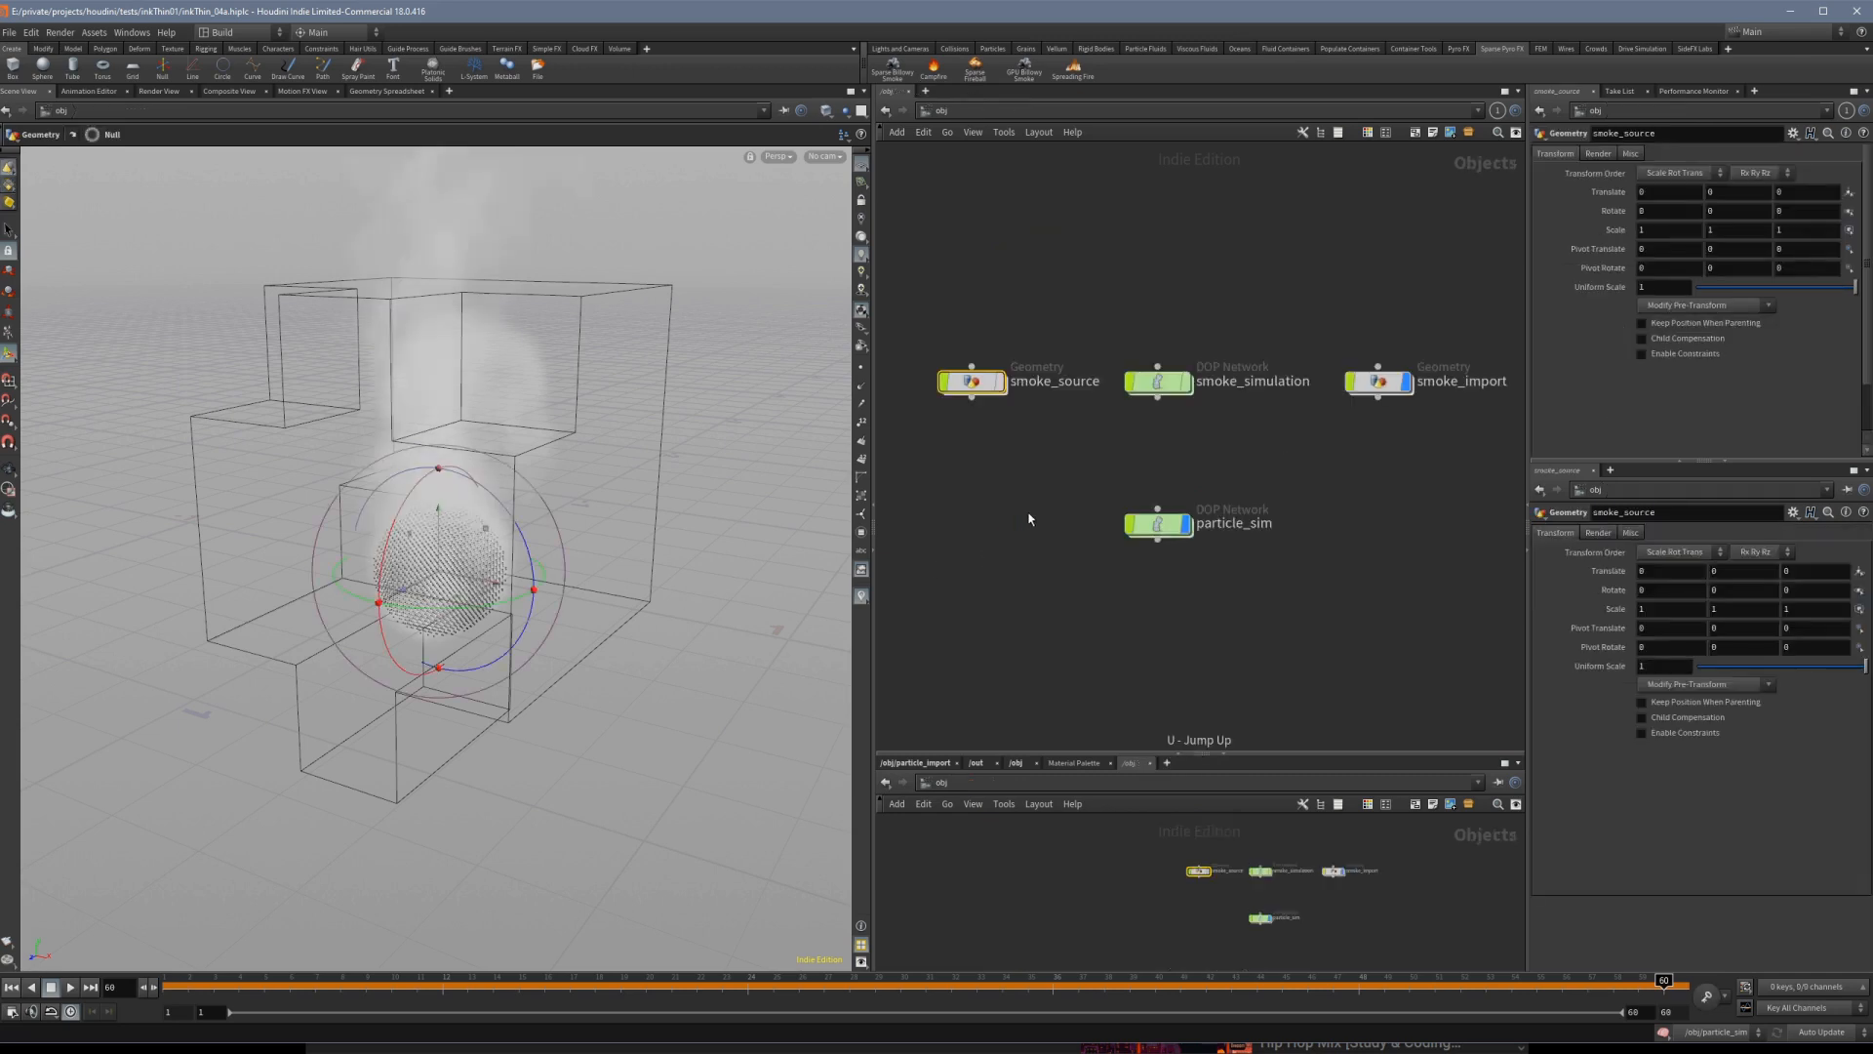
double_click(1159, 520)
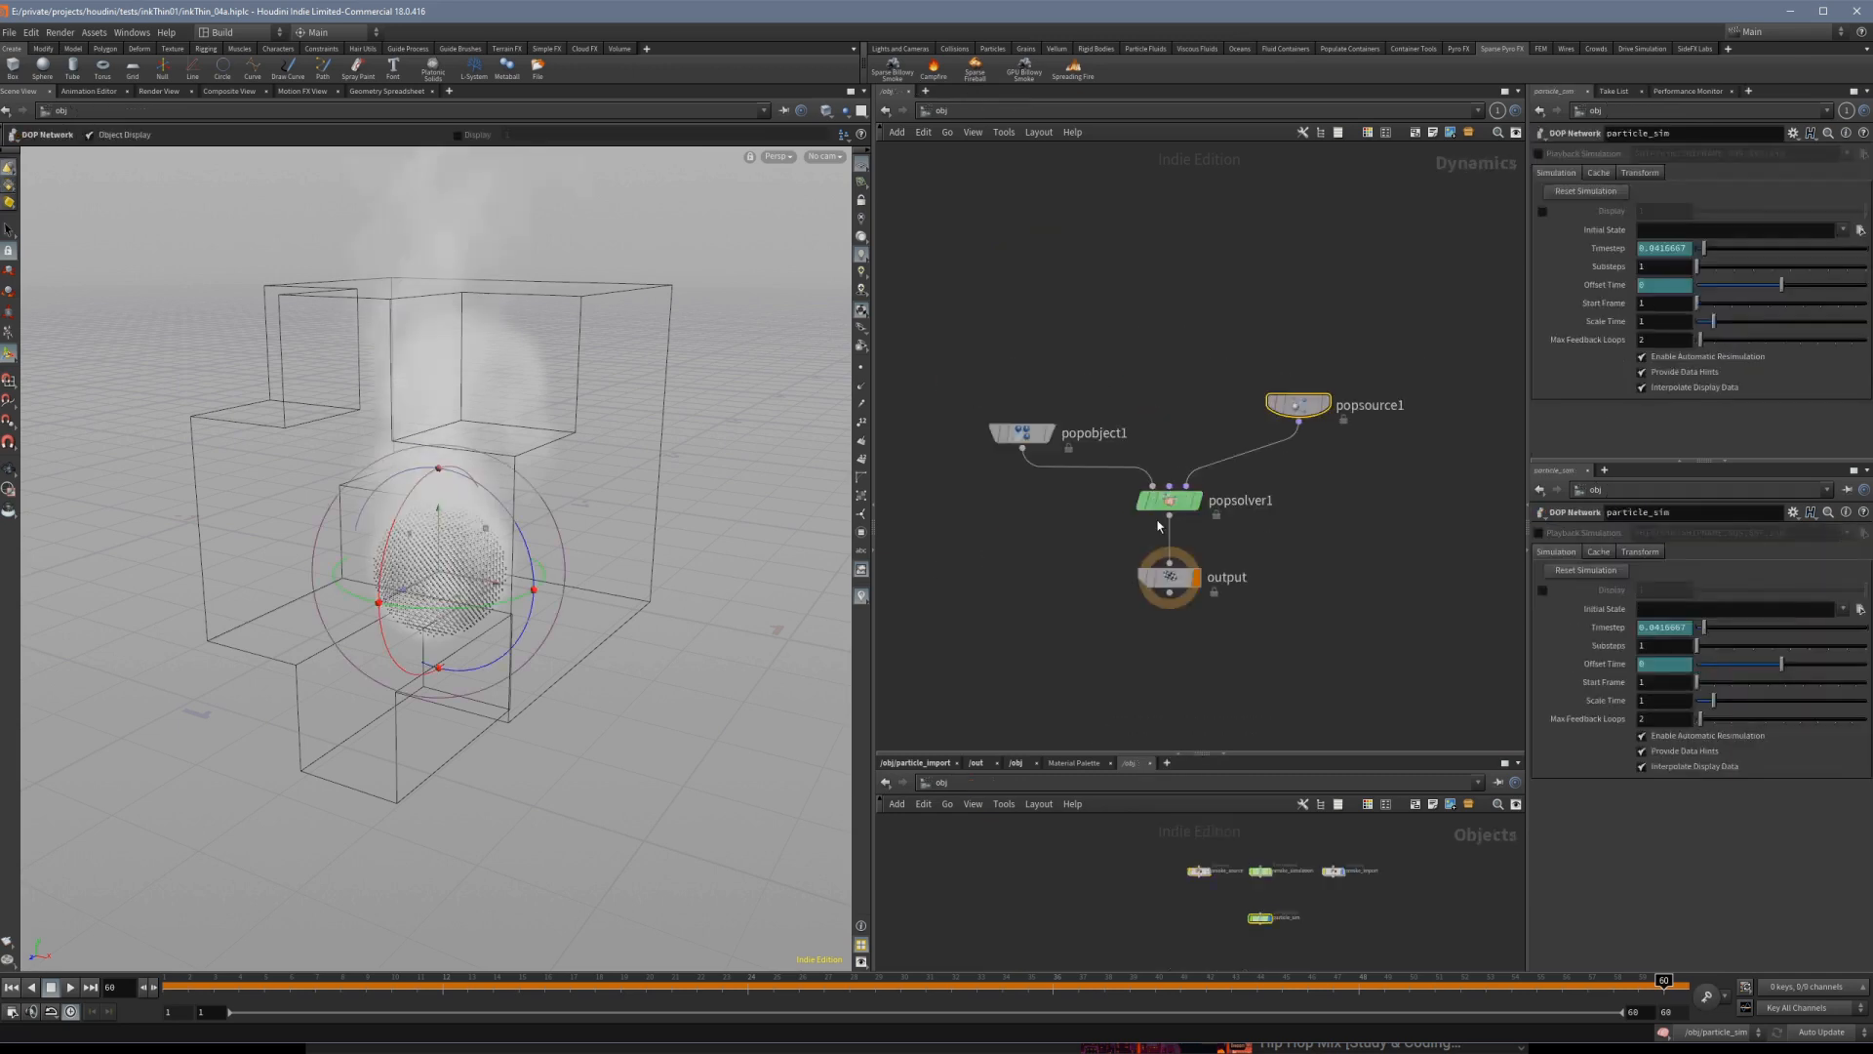
left_click(70, 987)
left_click(52, 988)
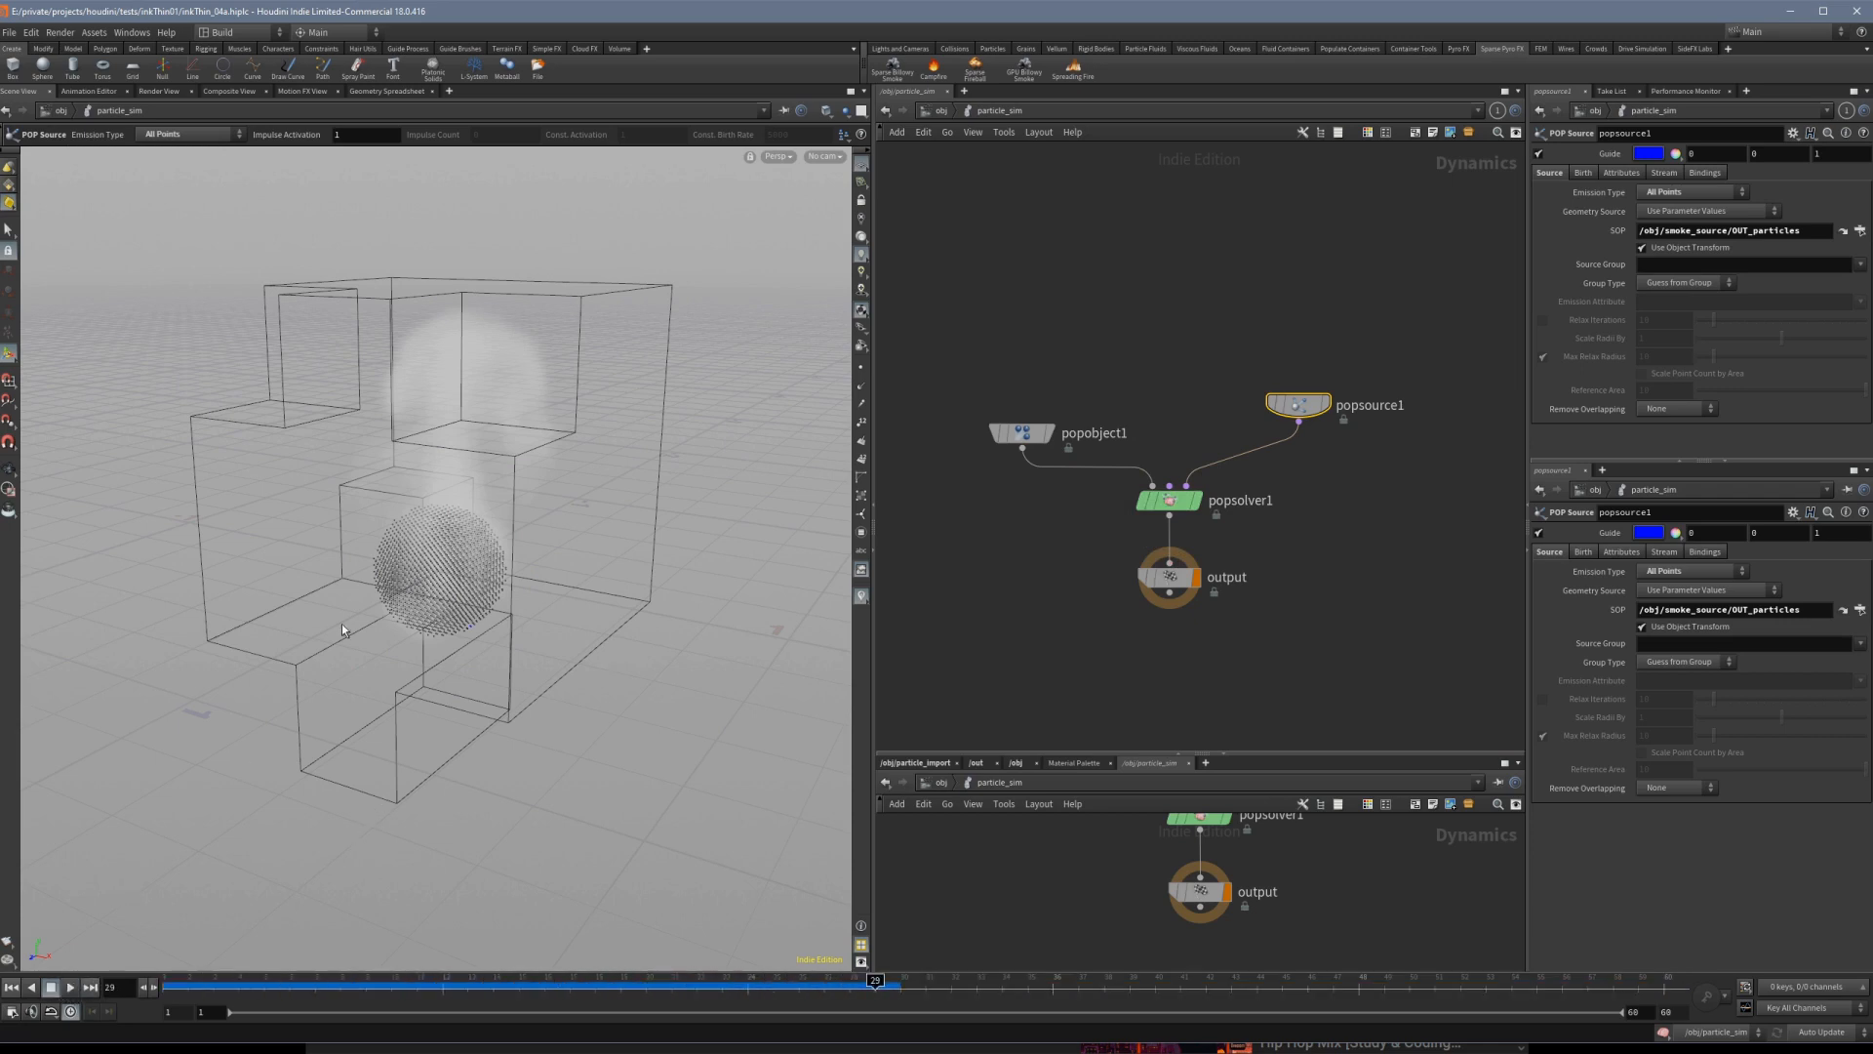
Insert a POP Advect by Volumes node on the wire between popsource1 and popsolver1.
left_click_drag(1298, 405, 1303, 327)
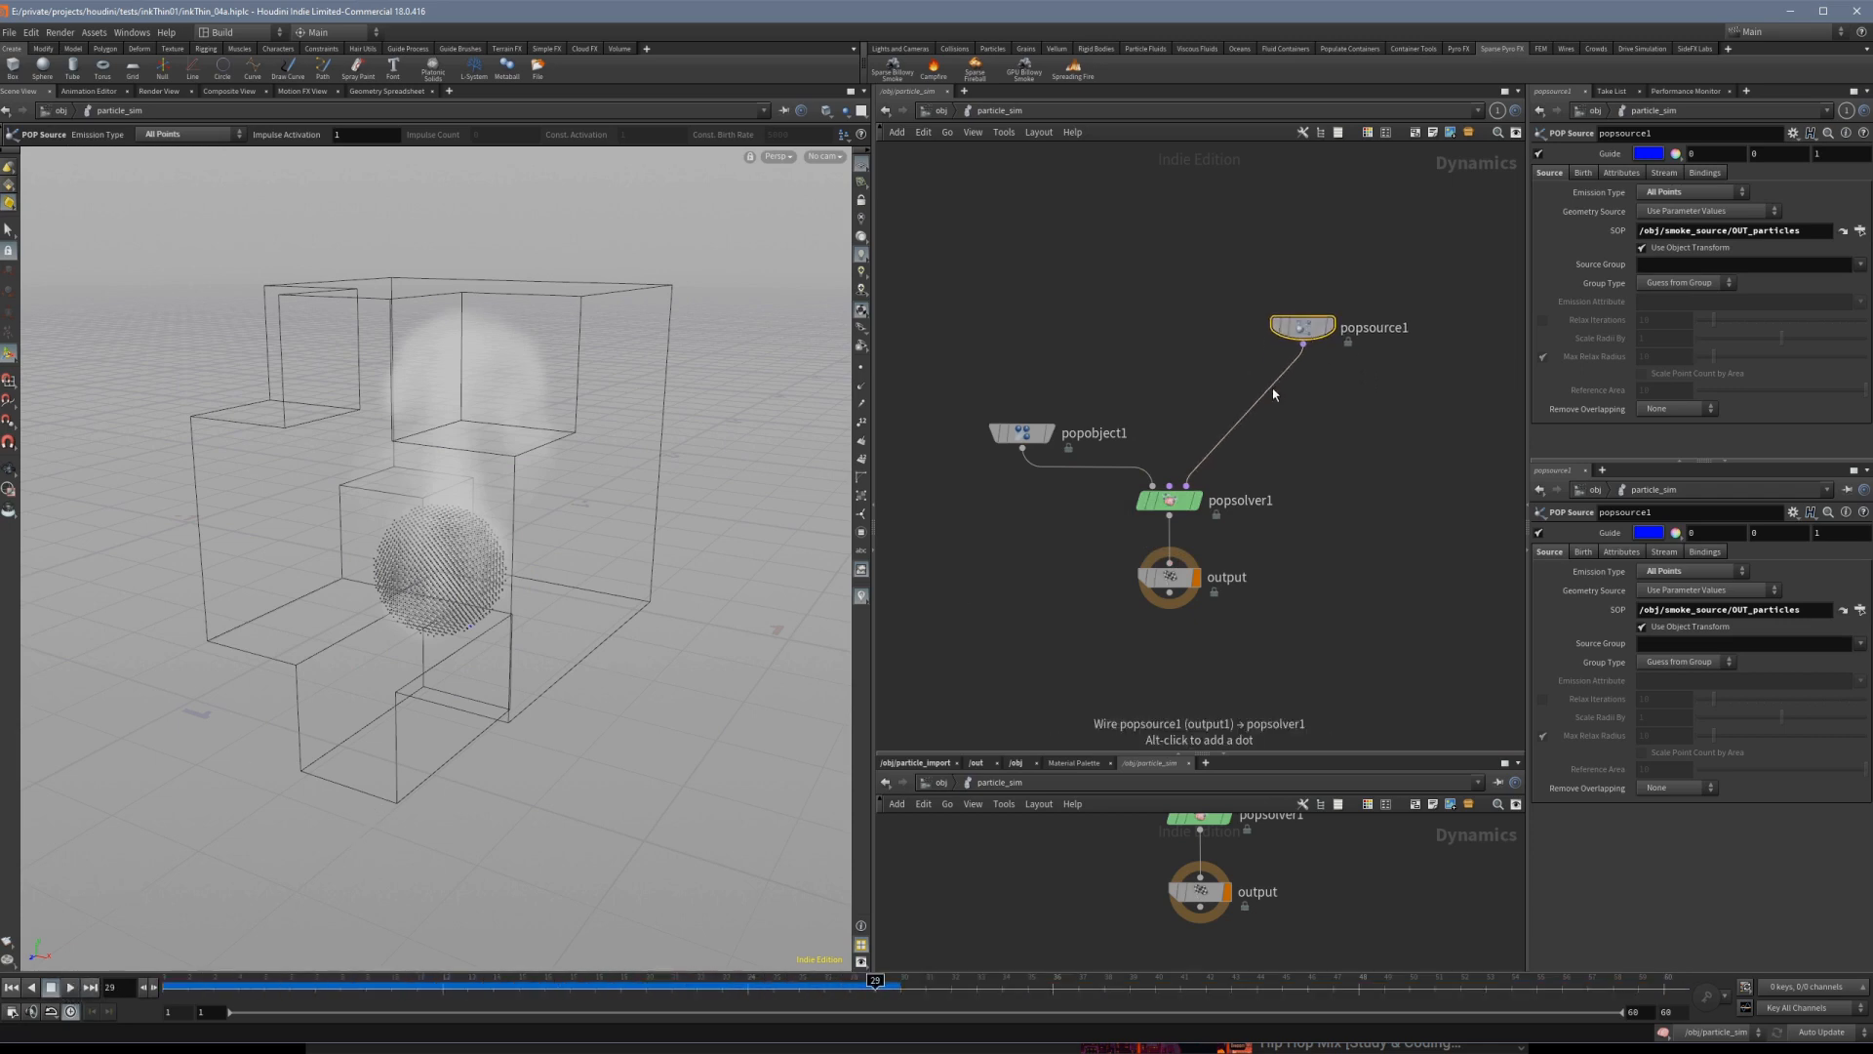
key("Tab")
type("adve")
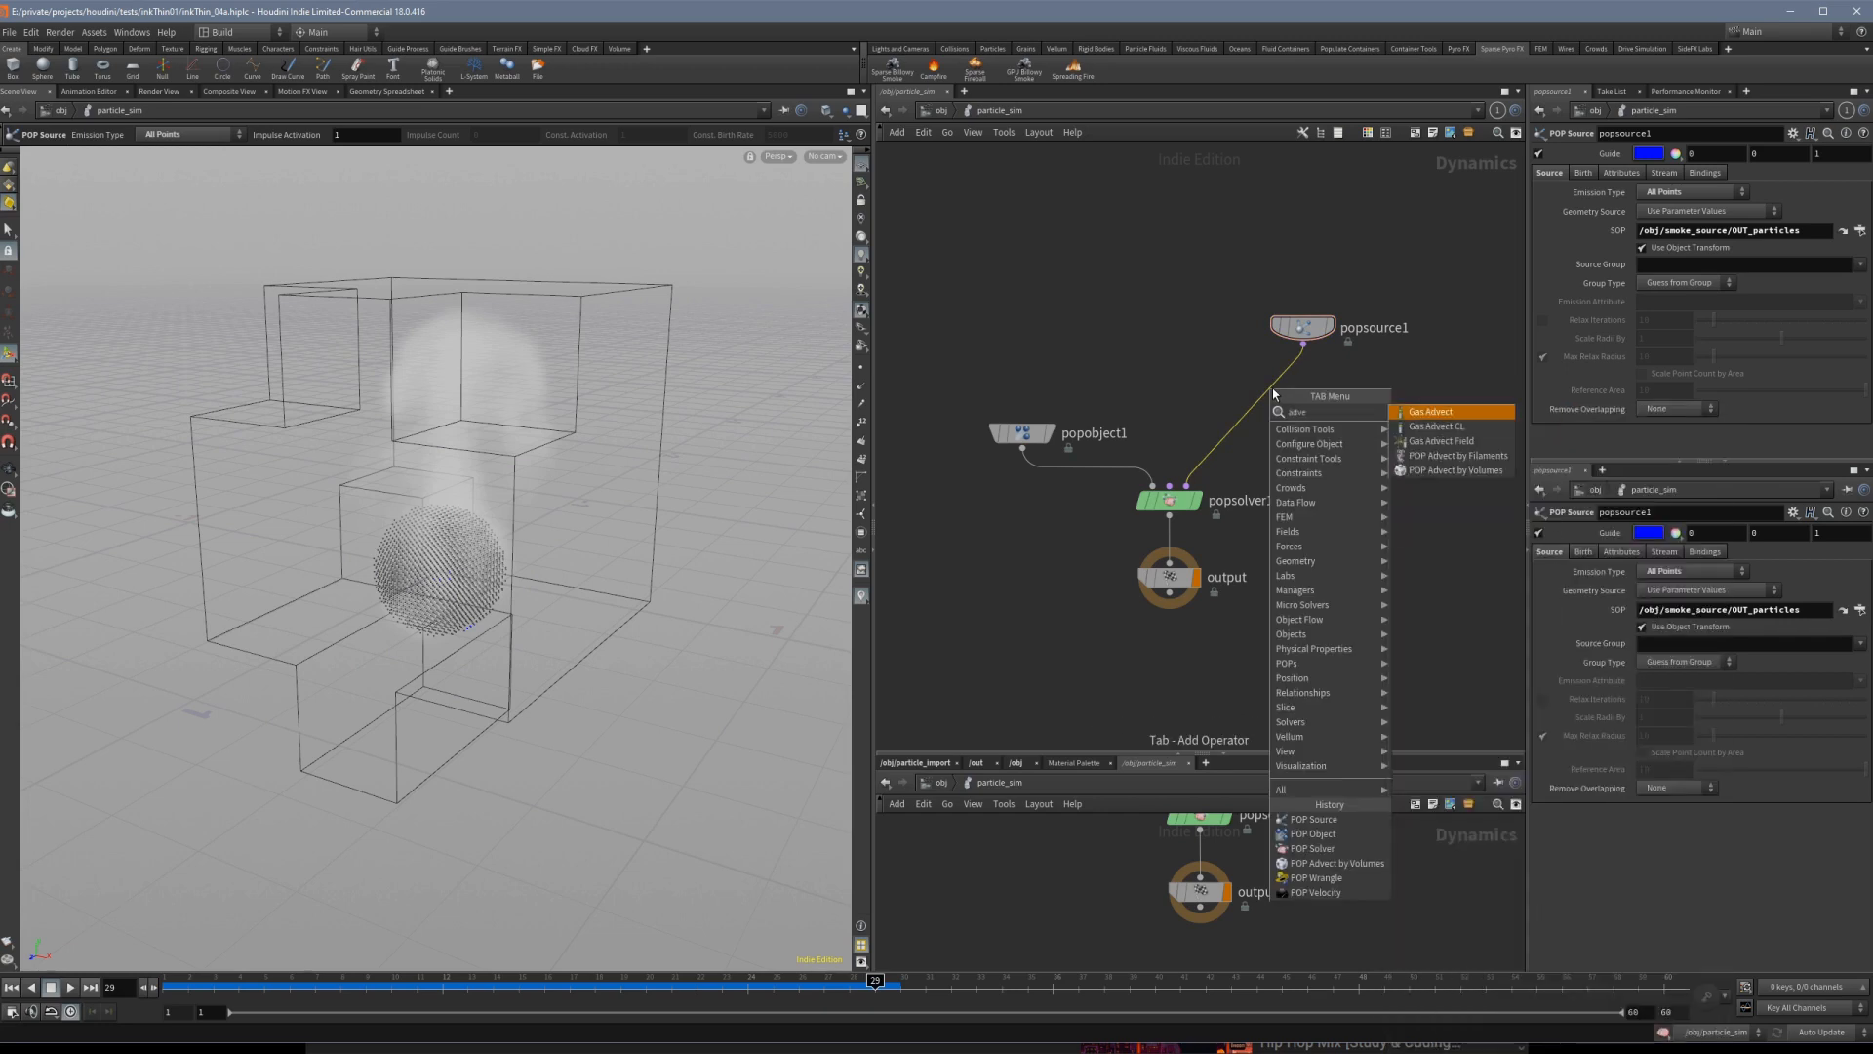
left_click(1464, 472)
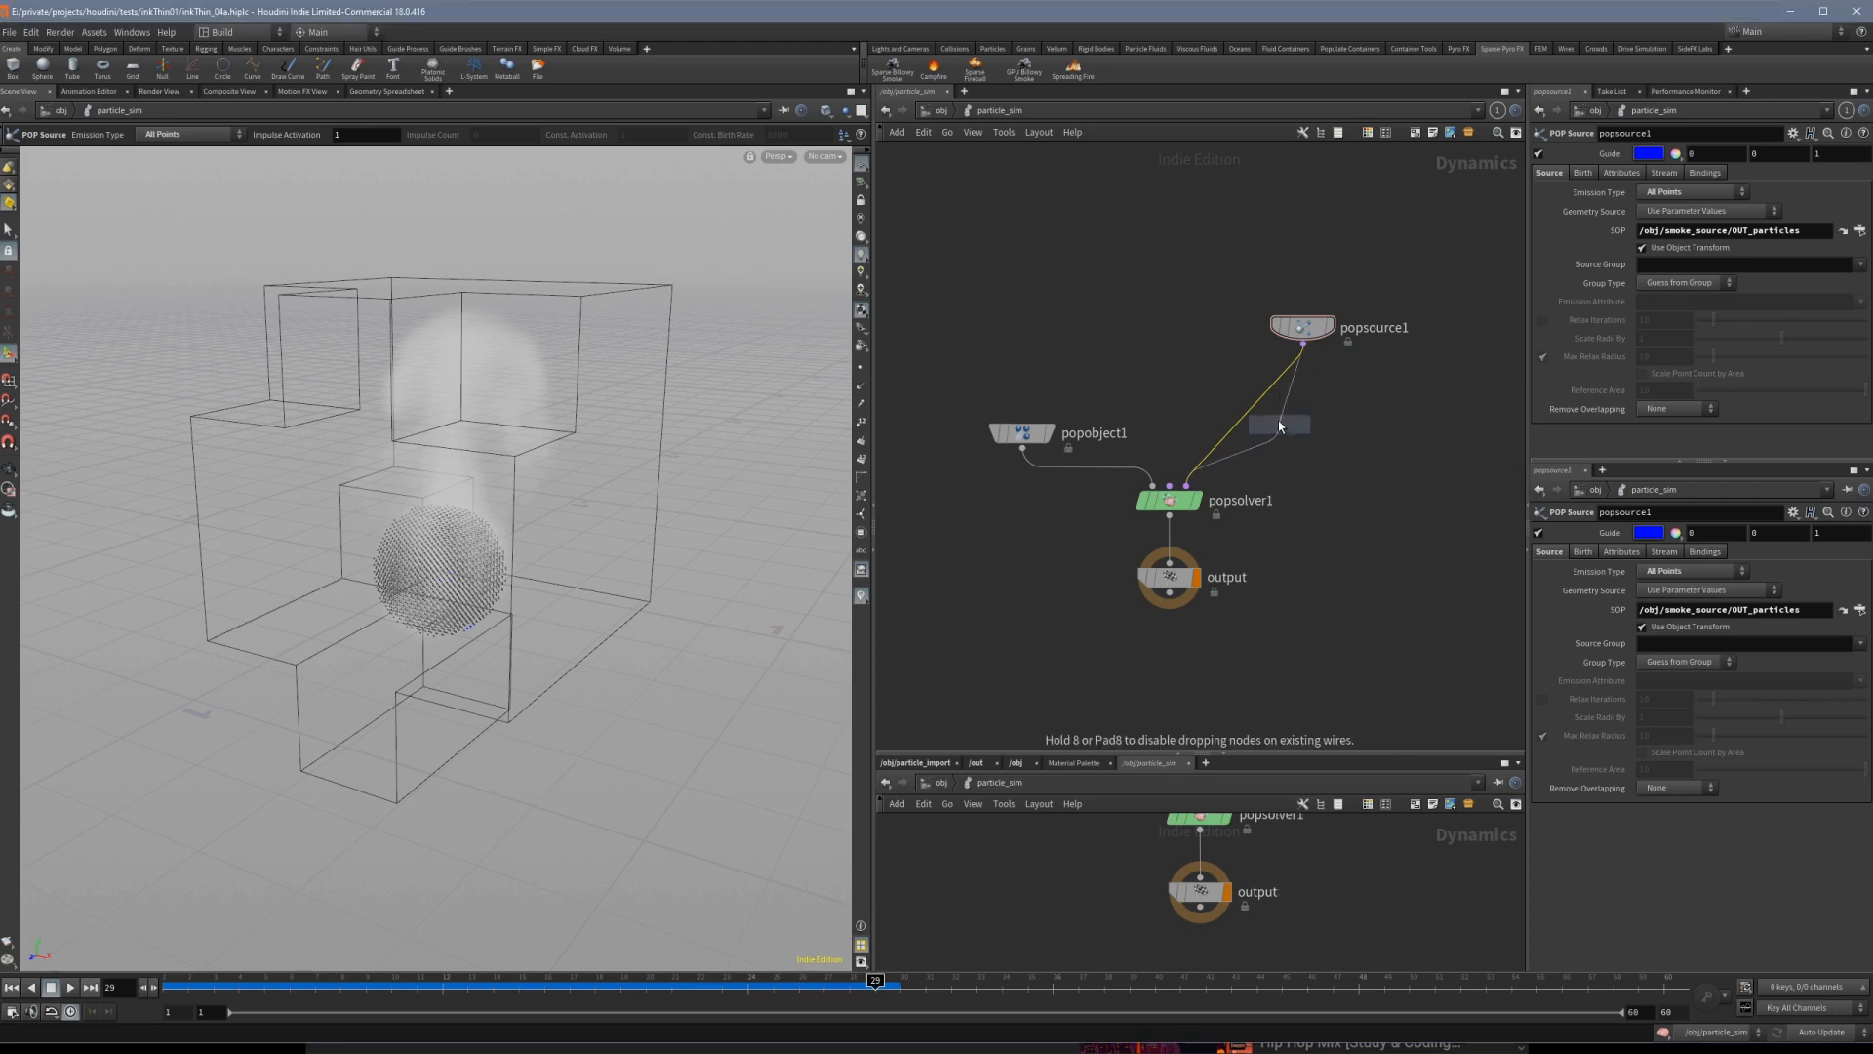
left_click(1278, 416)
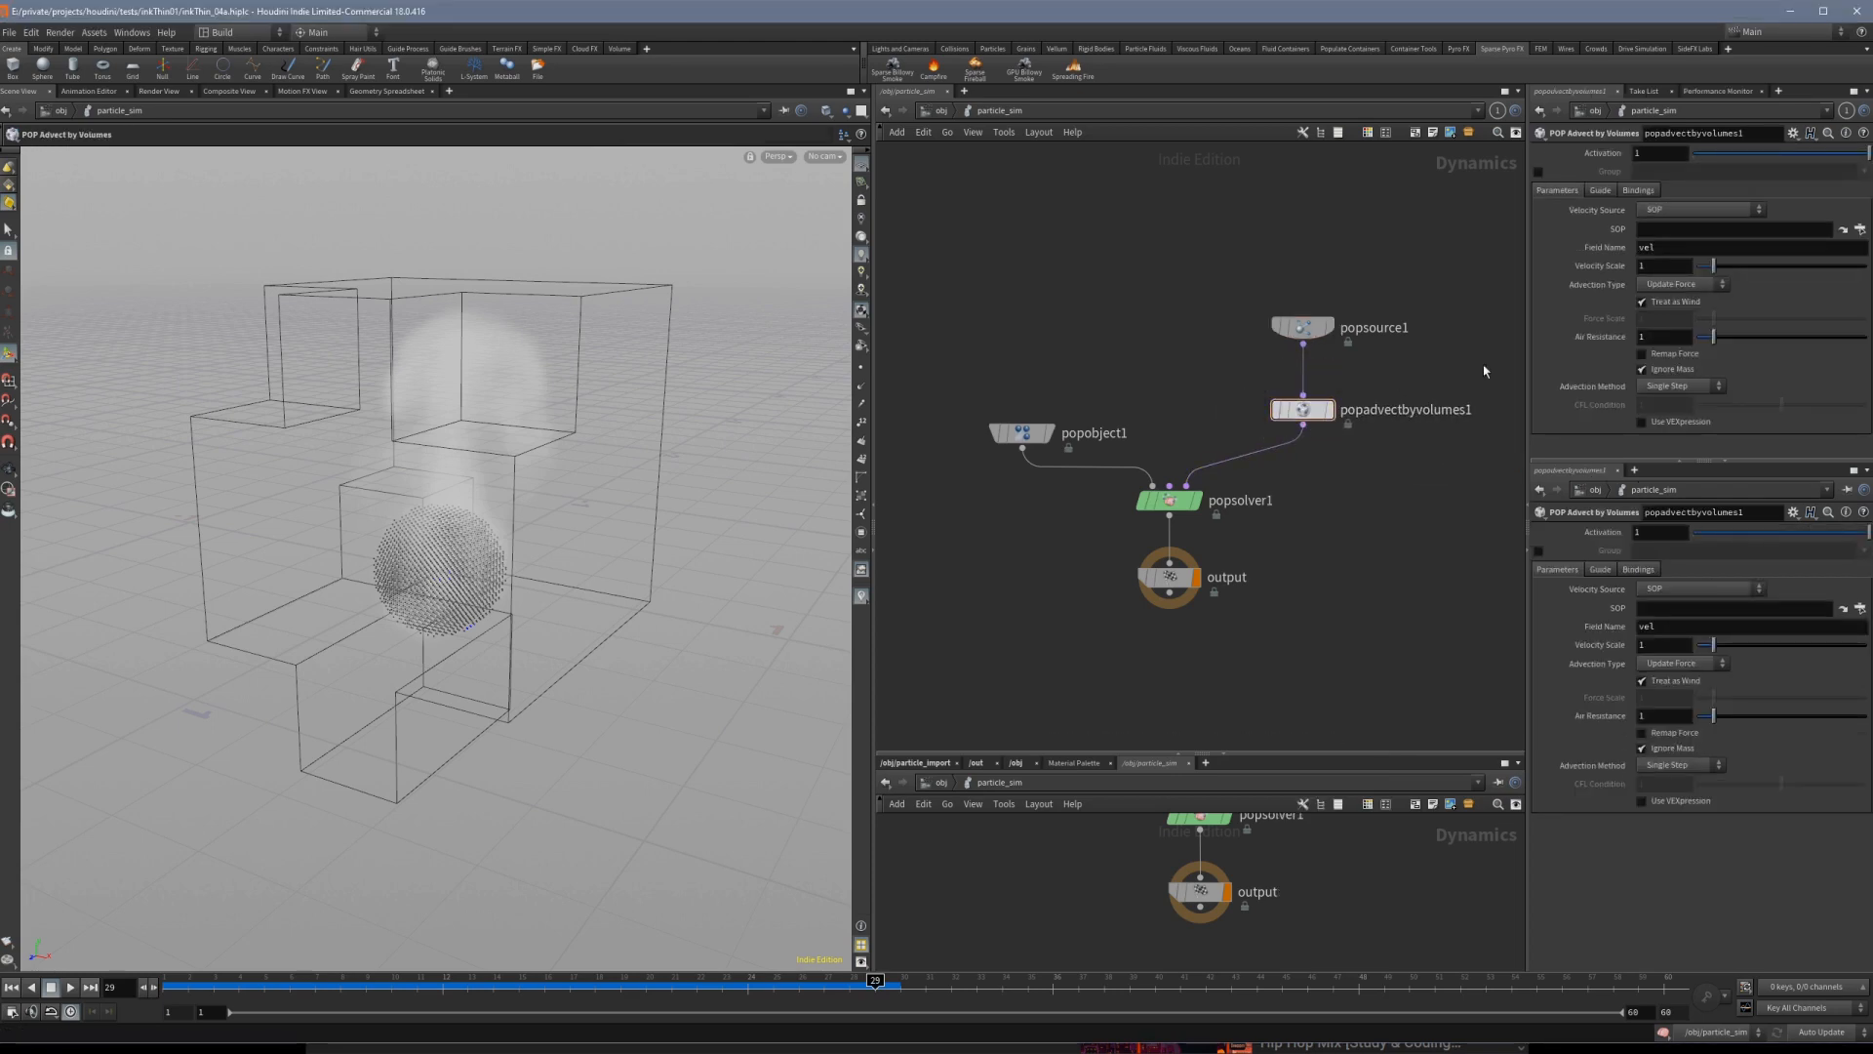
Set popadvectbyvolumes1's SOP to /obj/smoke_import/OUT_smoke.
left_click(1861, 229)
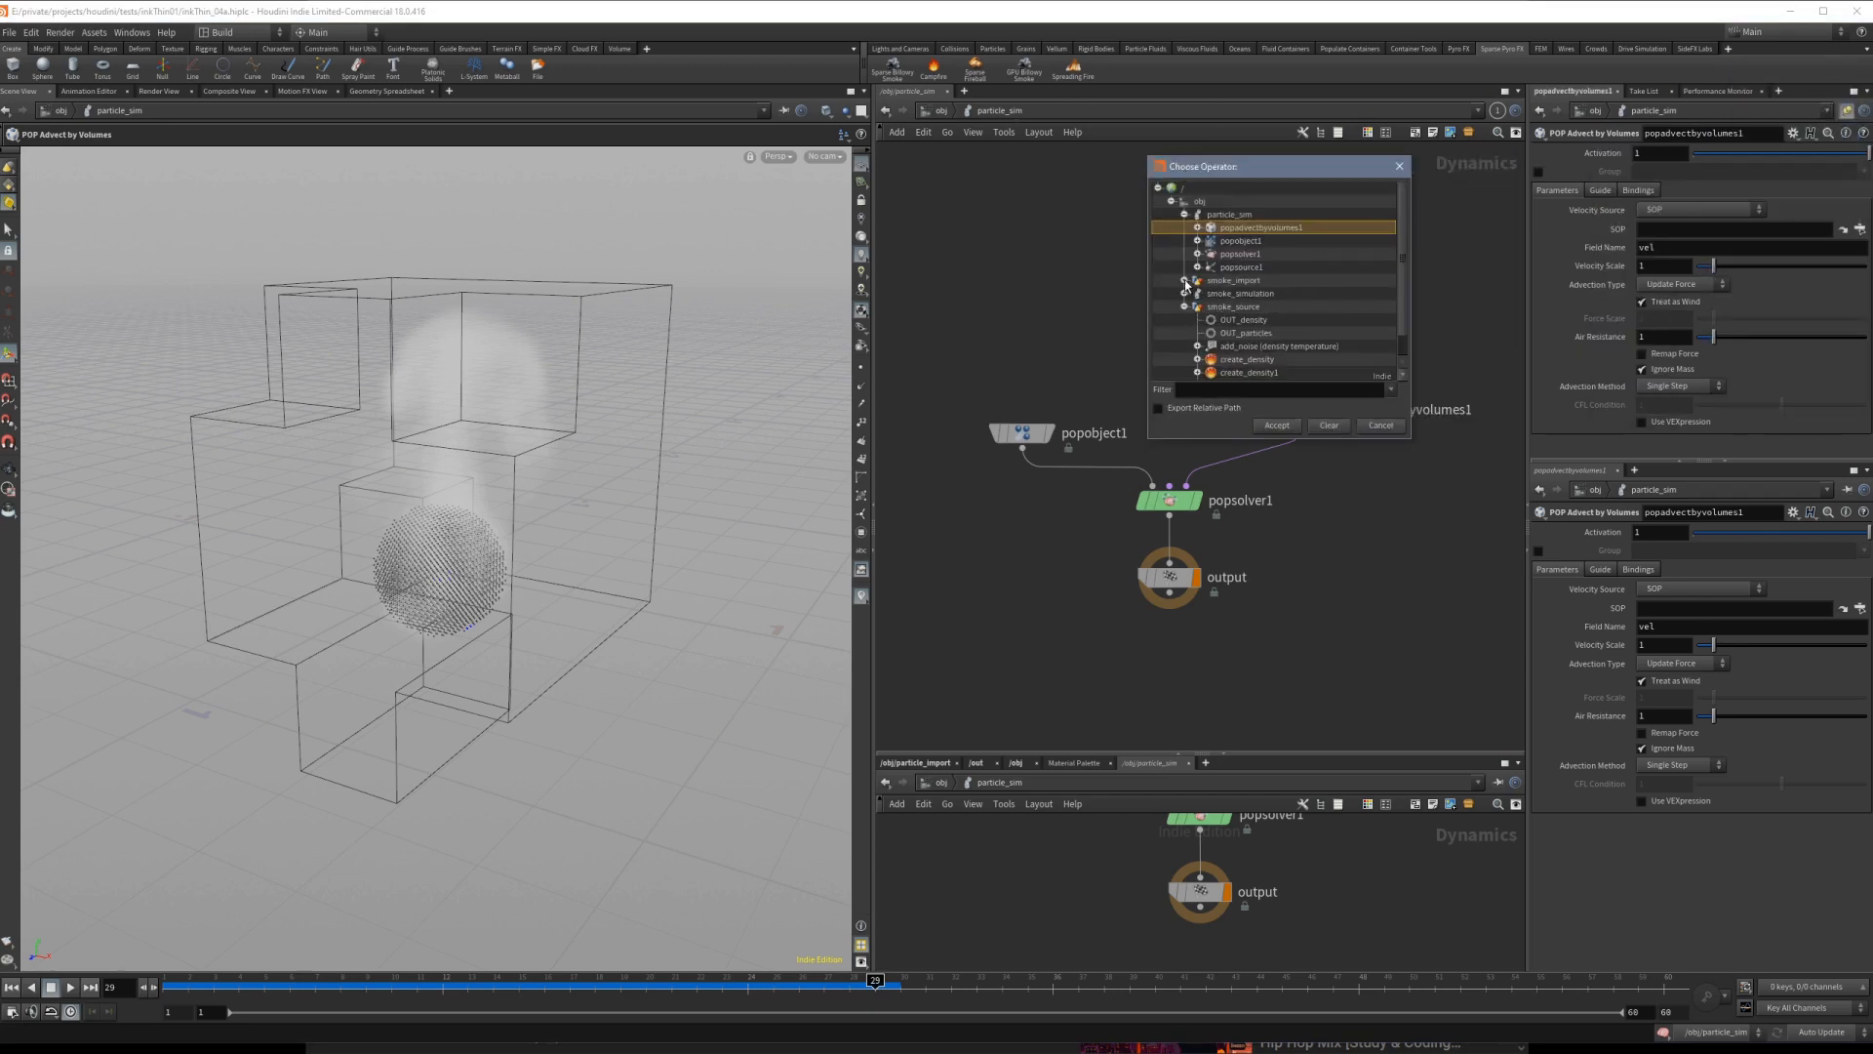
left_click(1184, 281)
left_click(1233, 294)
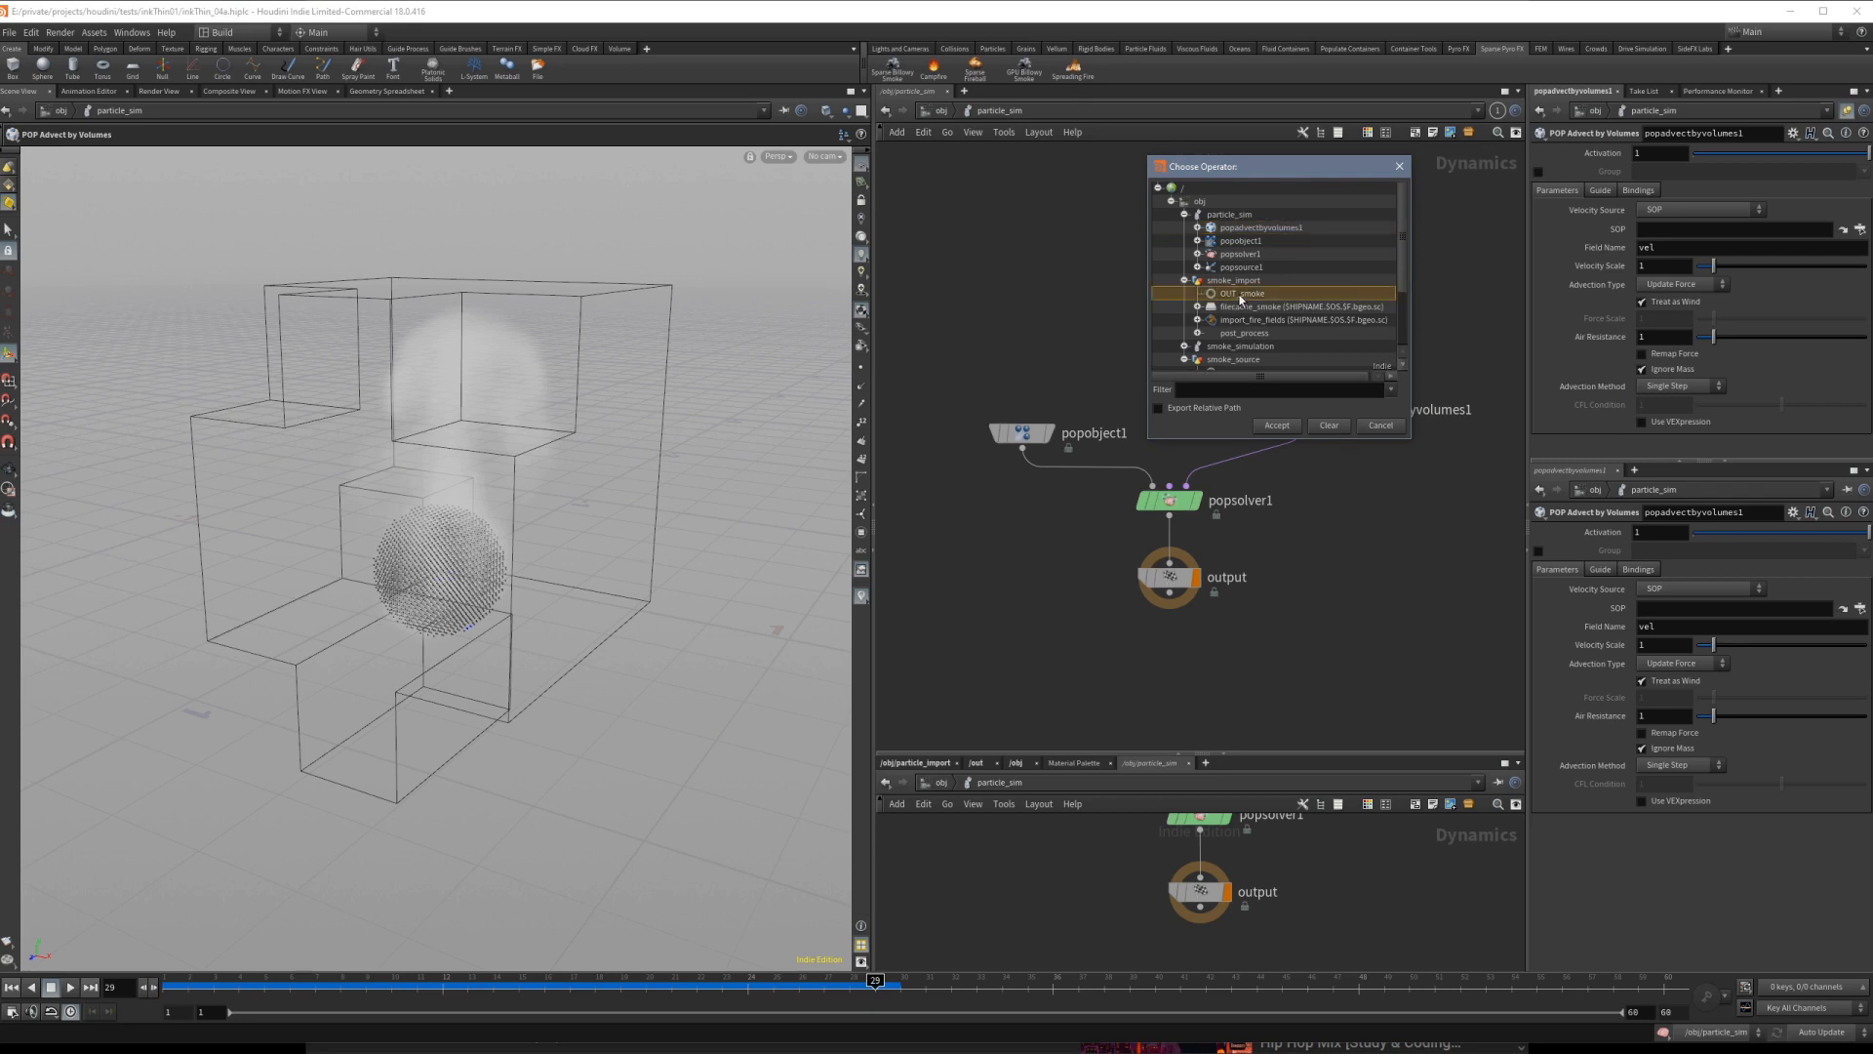
left_click(1277, 426)
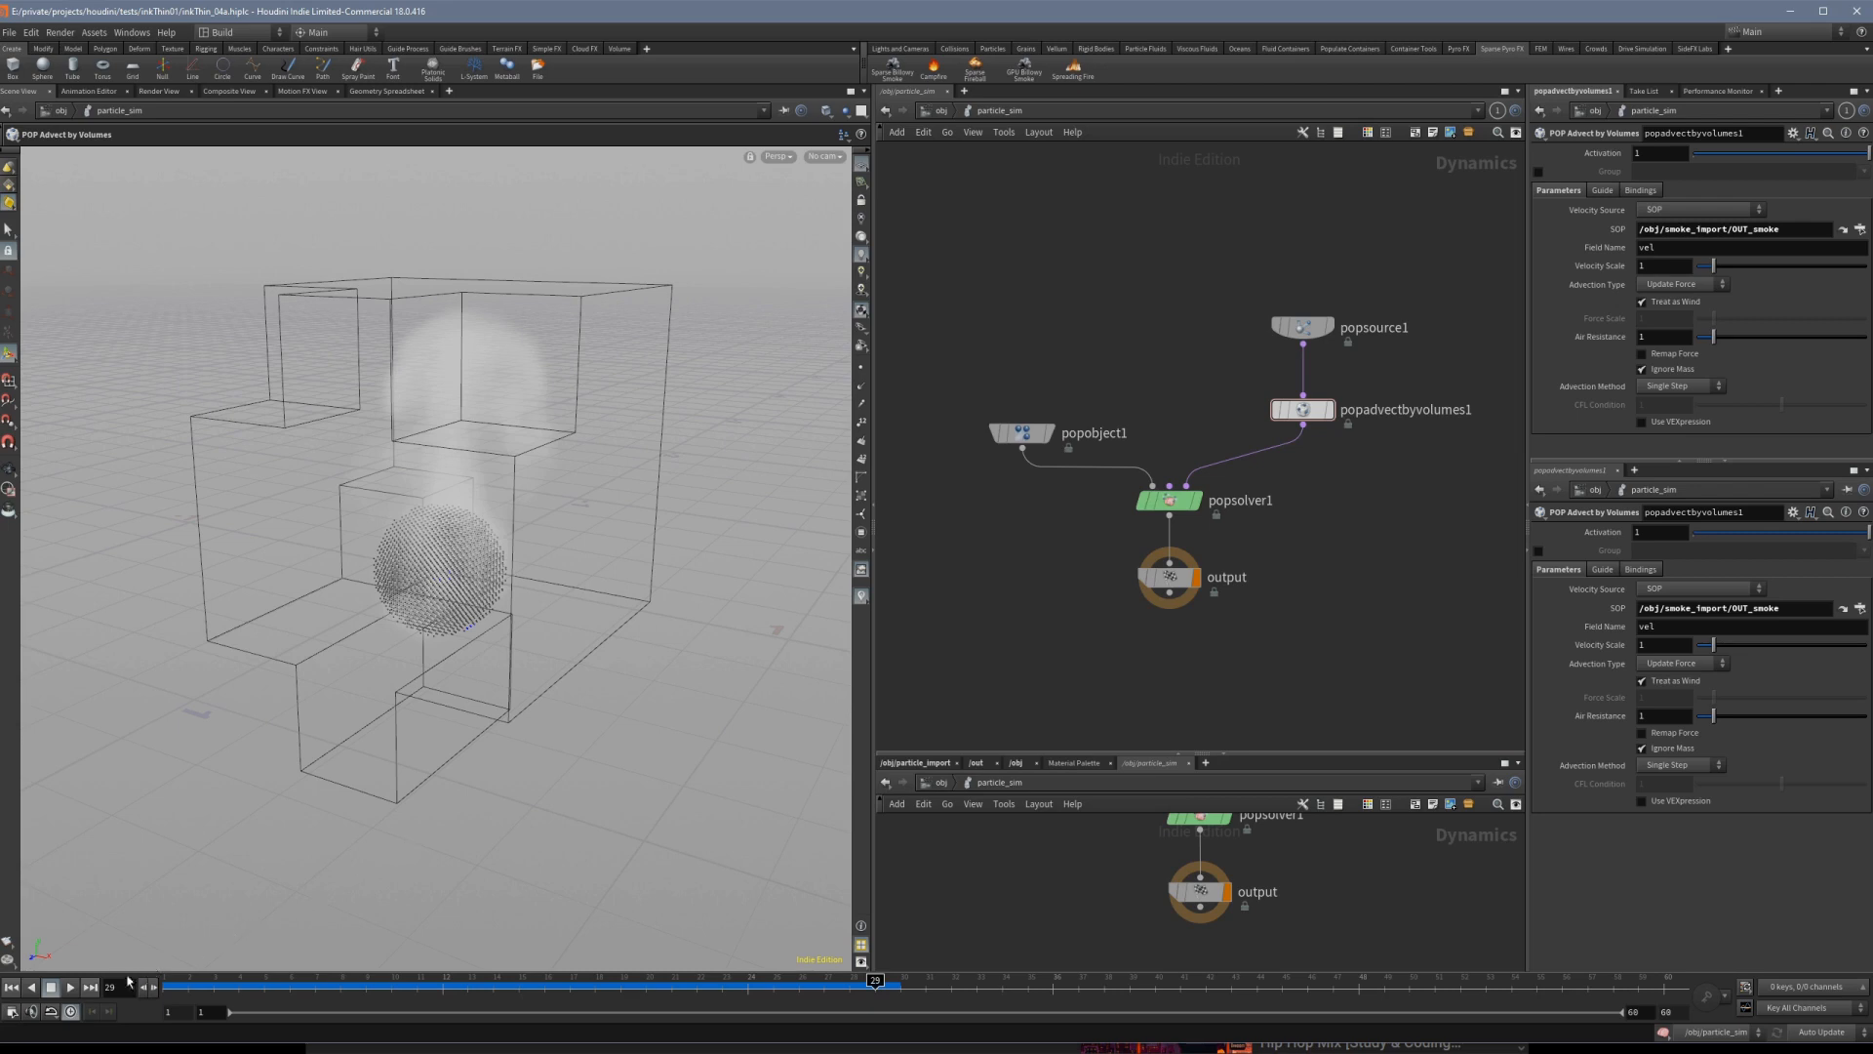
Play the particle simulation and examine how the smoke velocity carries the particles.
left_click(68, 990)
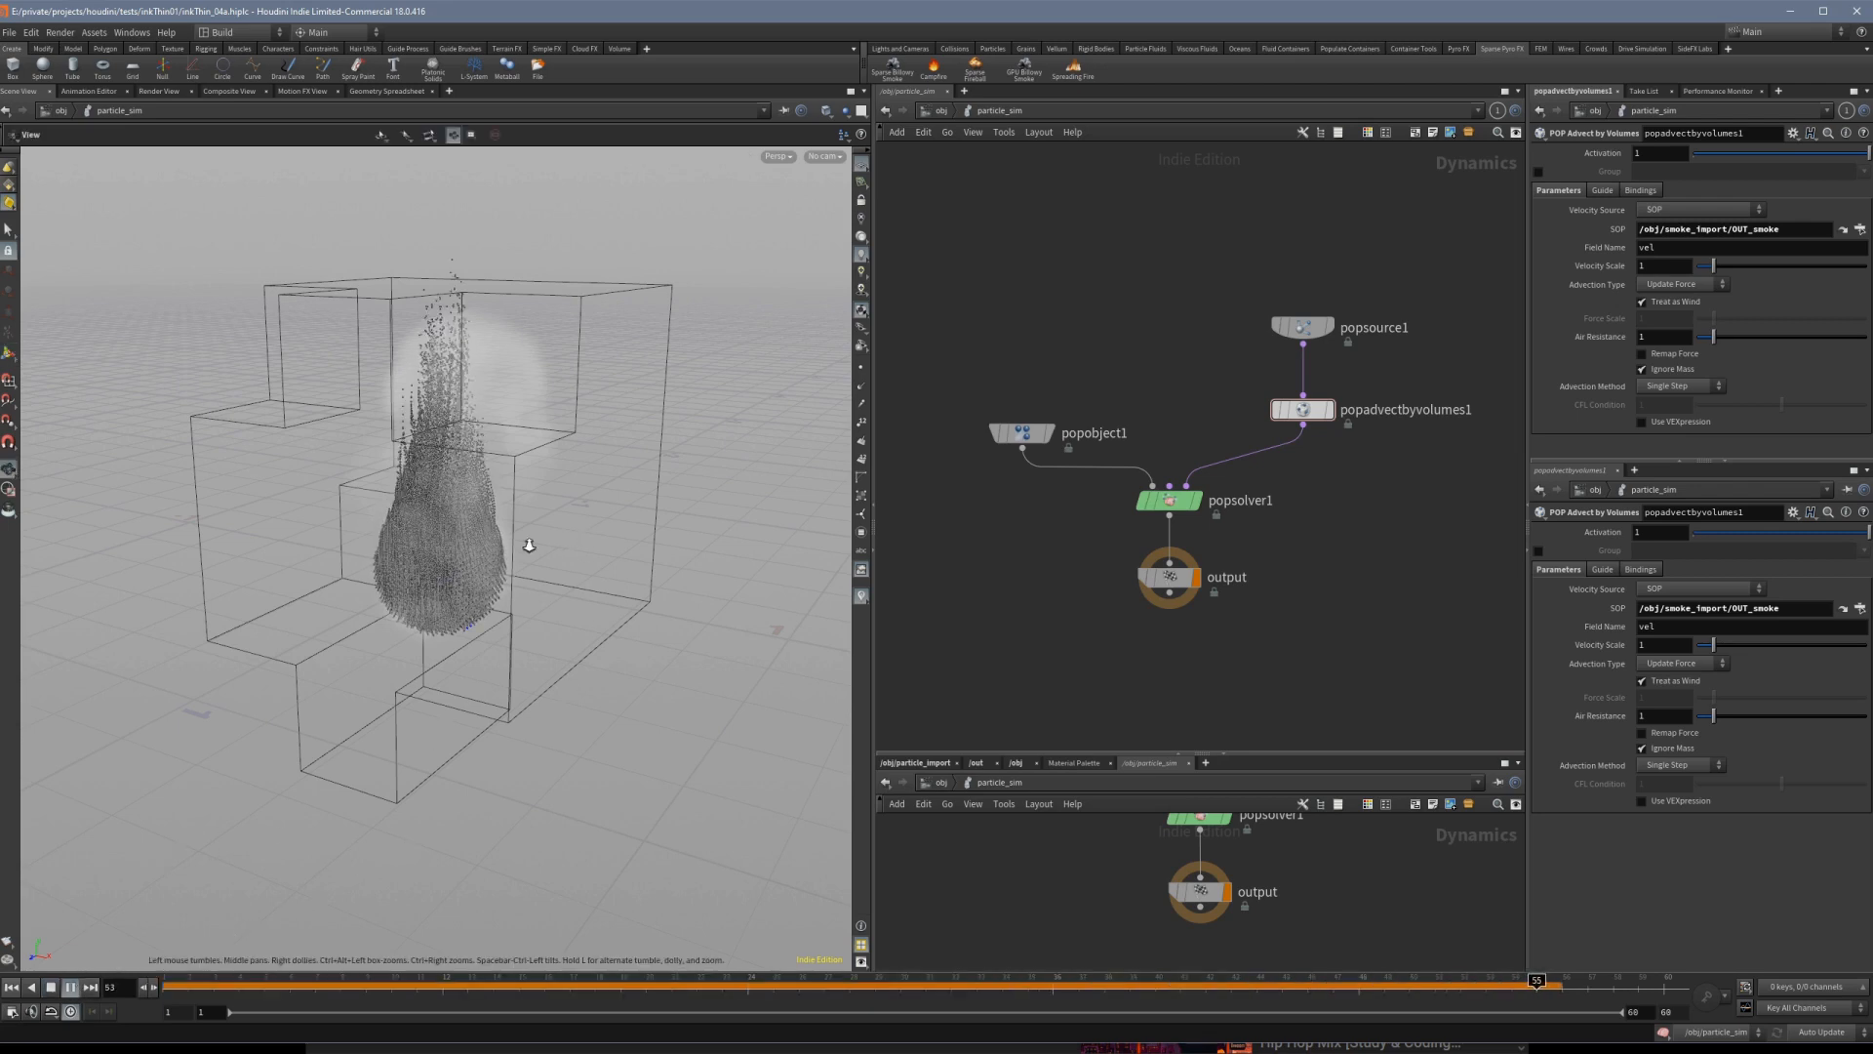
right_click_drag(578, 540, 372, 557, "alt")
left_click_drag(373, 557, 564, 618, "alt")
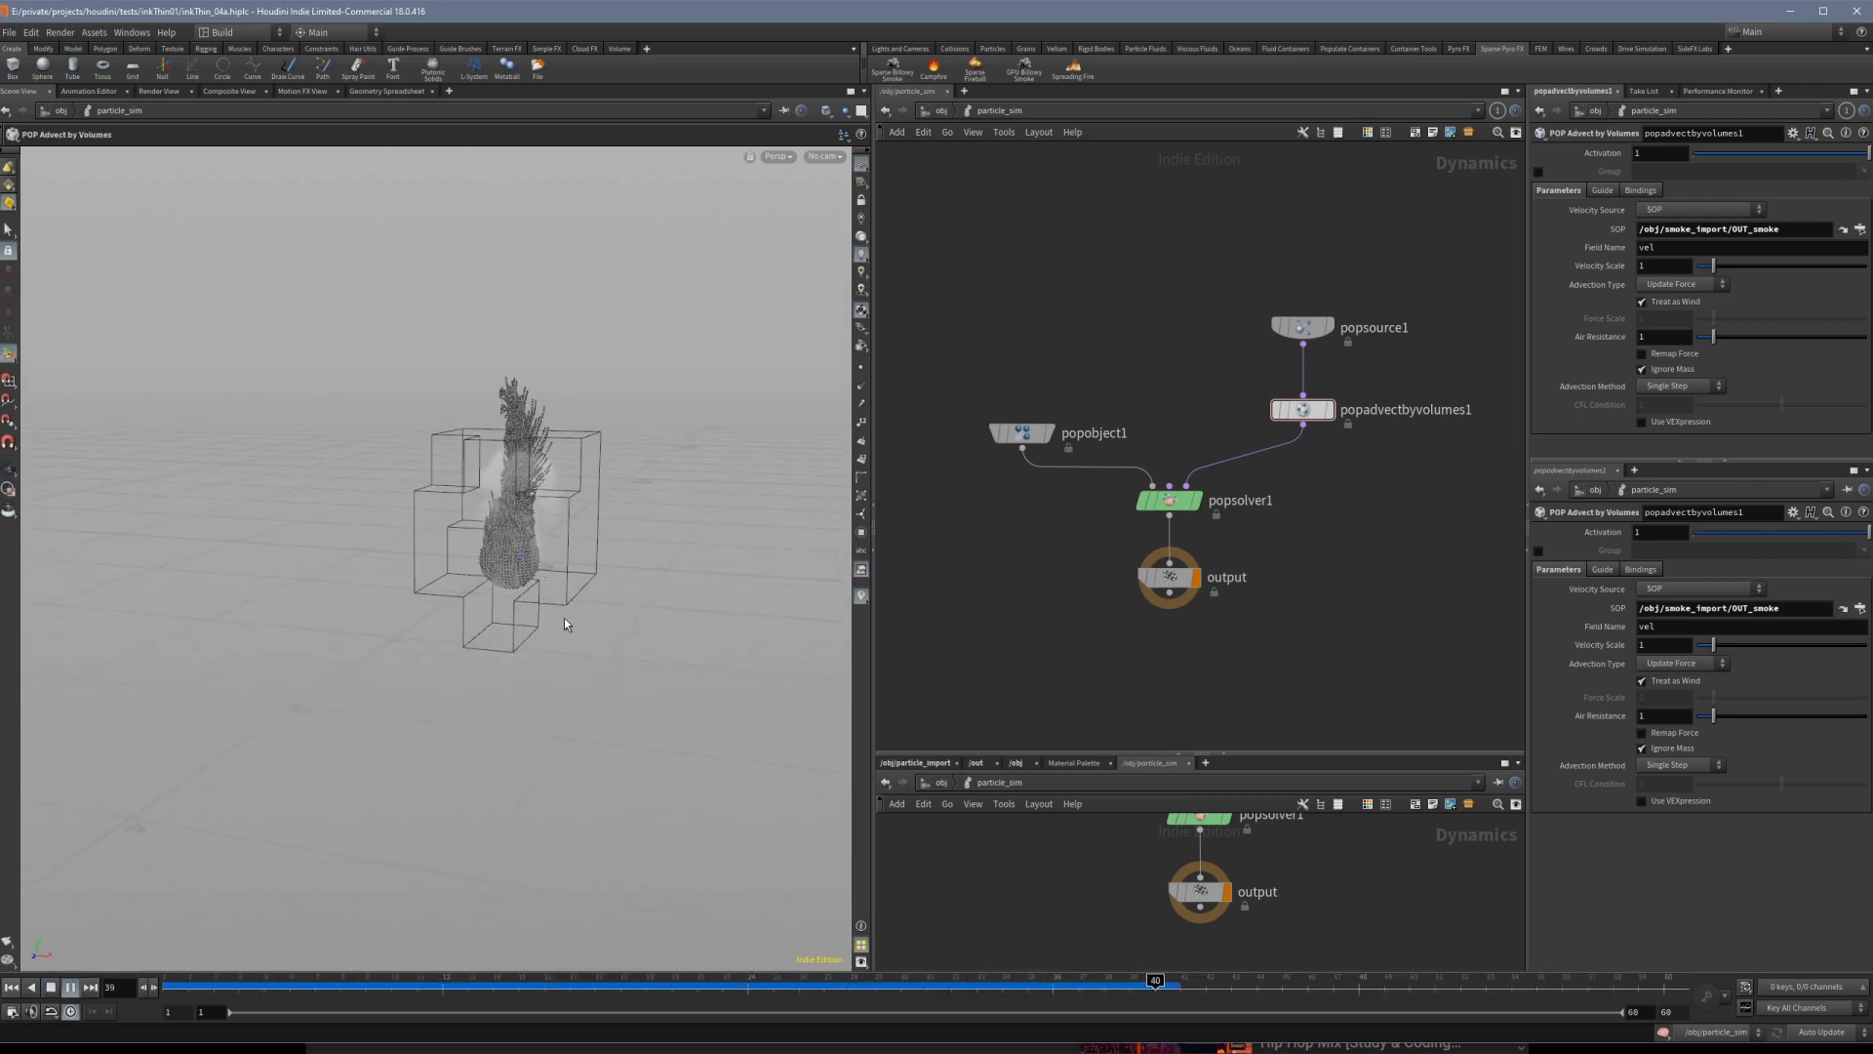
right_click_drag(564, 617, 637, 617, "alt")
middle_click_drag(637, 617, 636, 758, "alt")
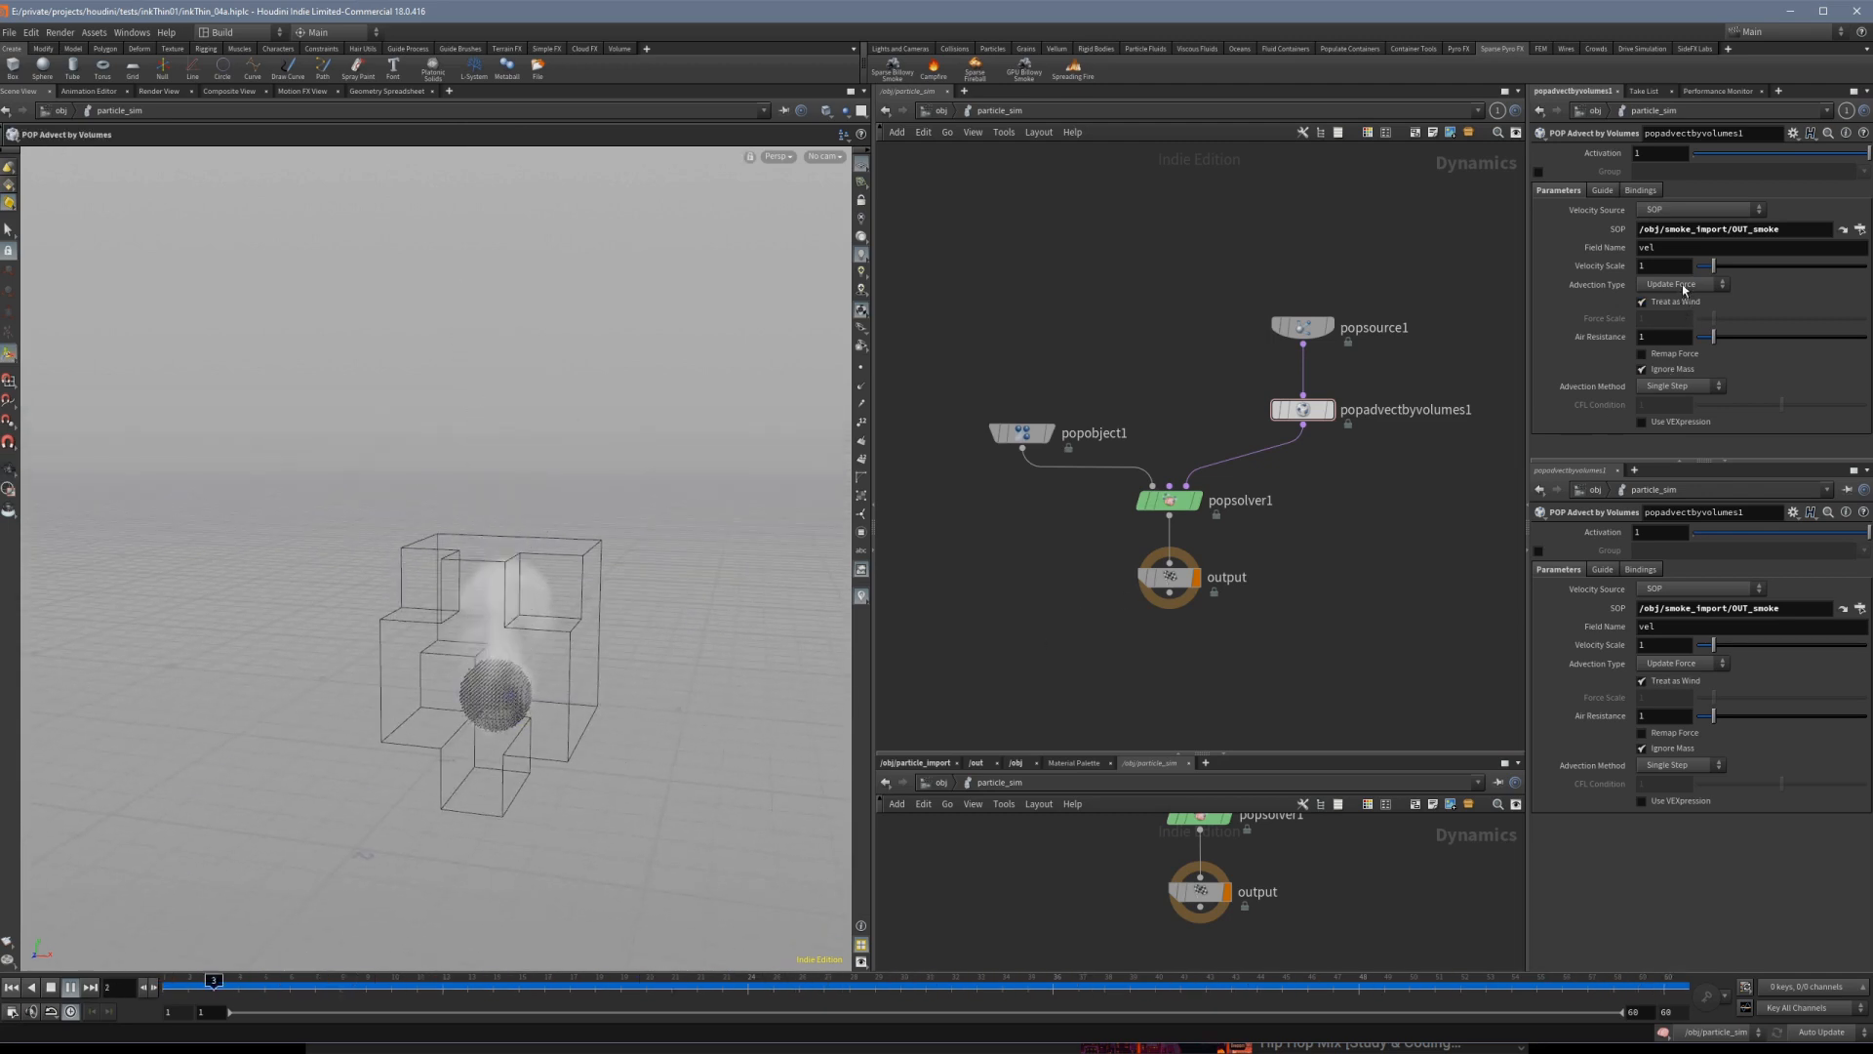
Set popadvectbyvolumes1's Advection Type to Update Velocity and replay the simulation from frame 1.
left_click(1680, 283)
left_click(1676, 314)
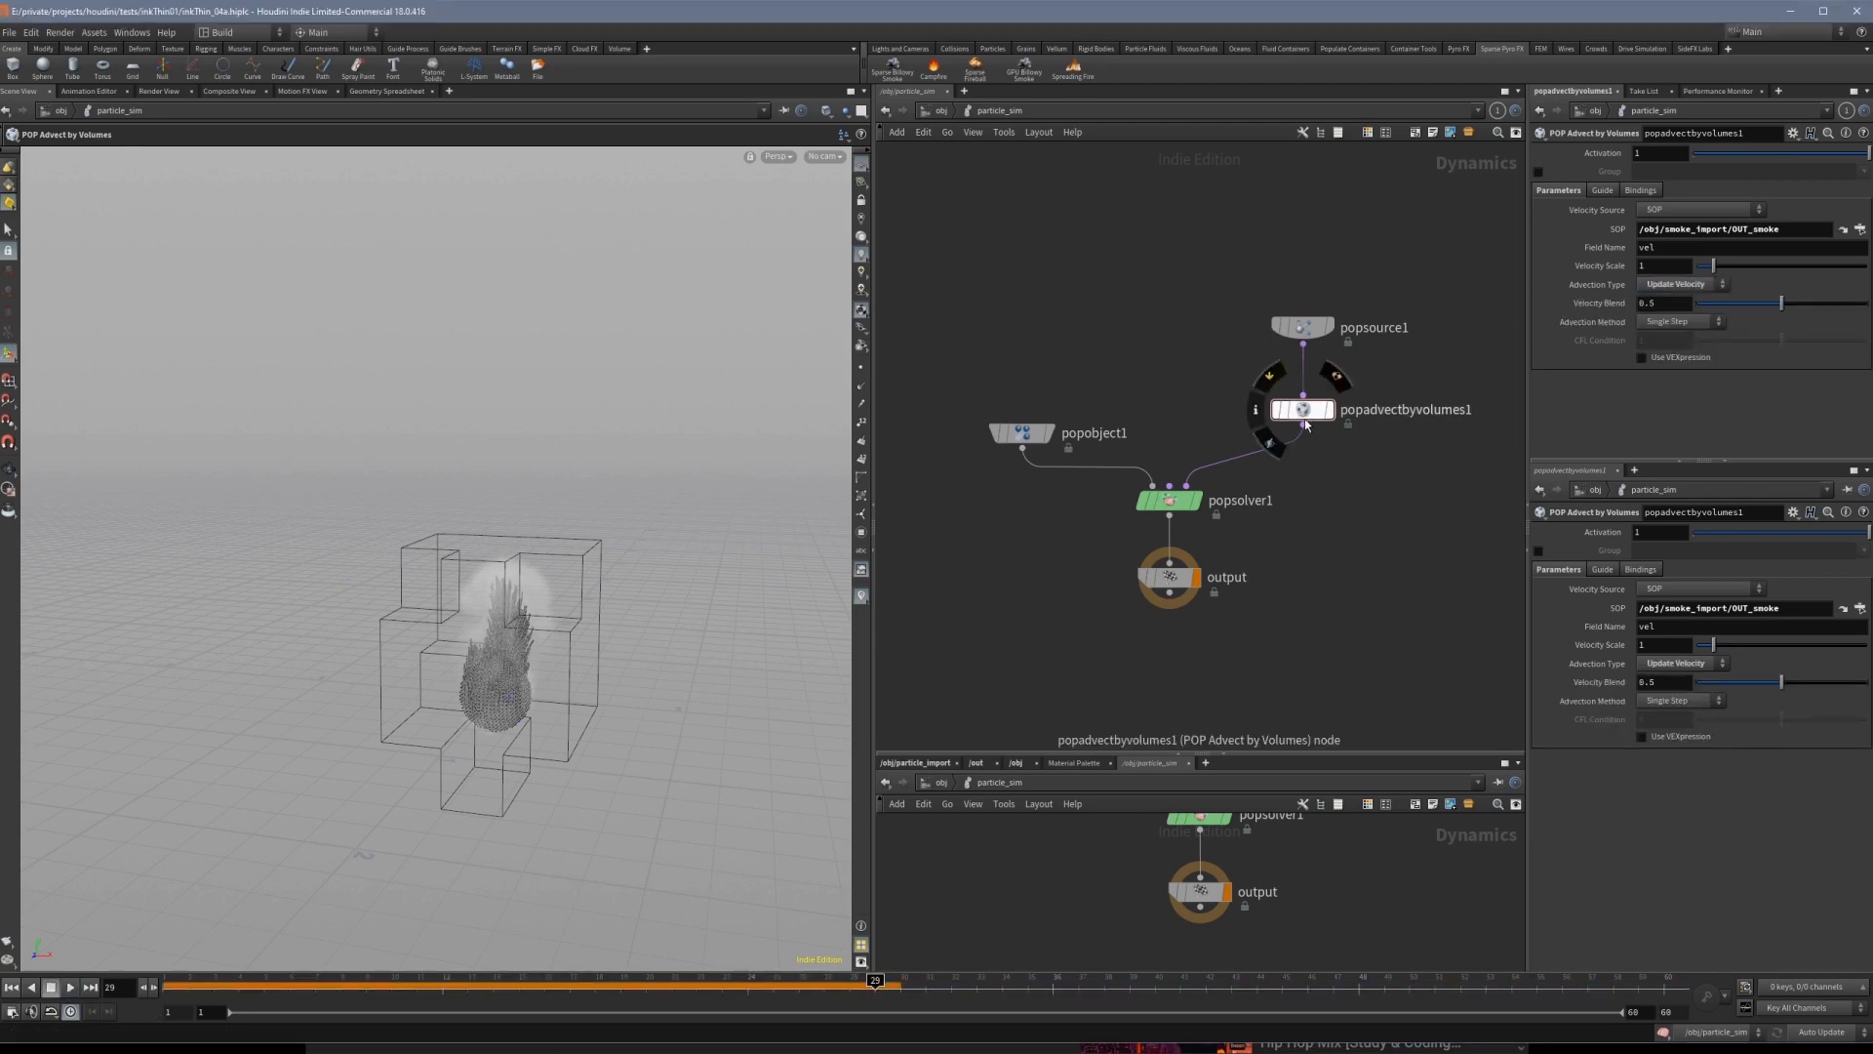
left_click(10, 988)
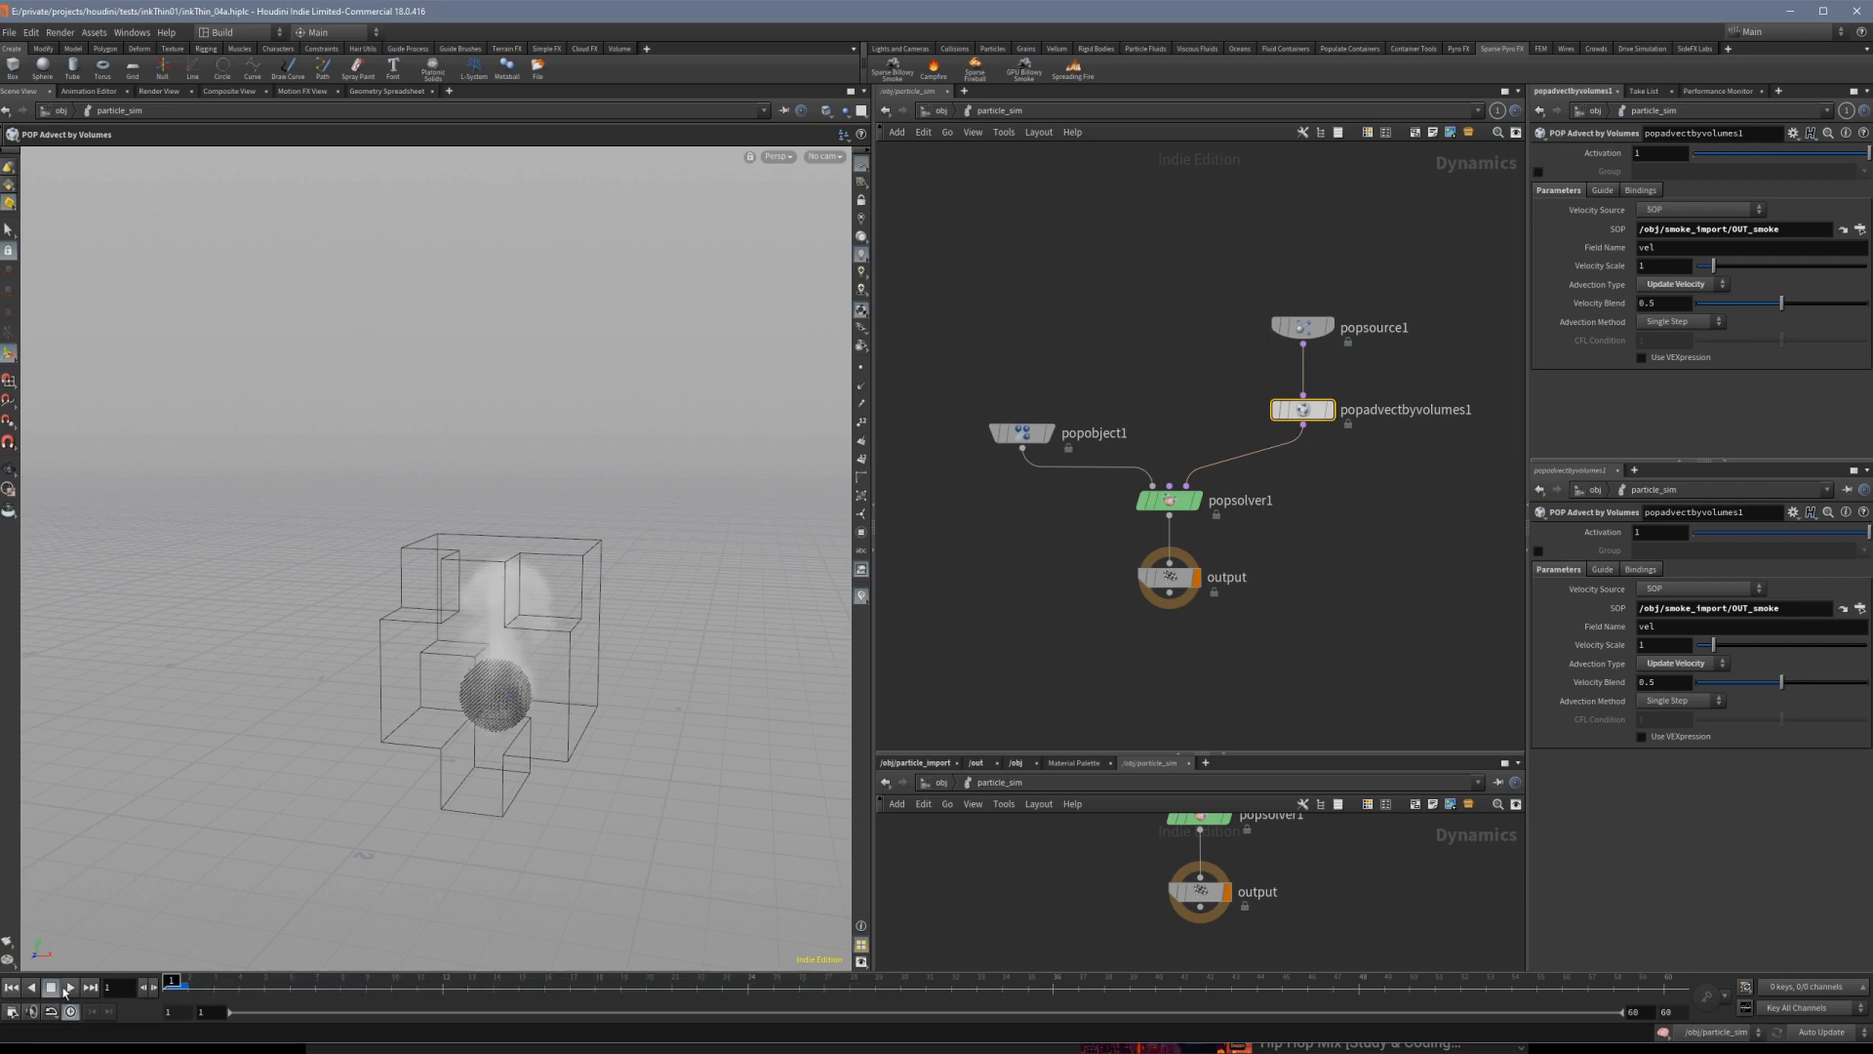
left_click(68, 987)
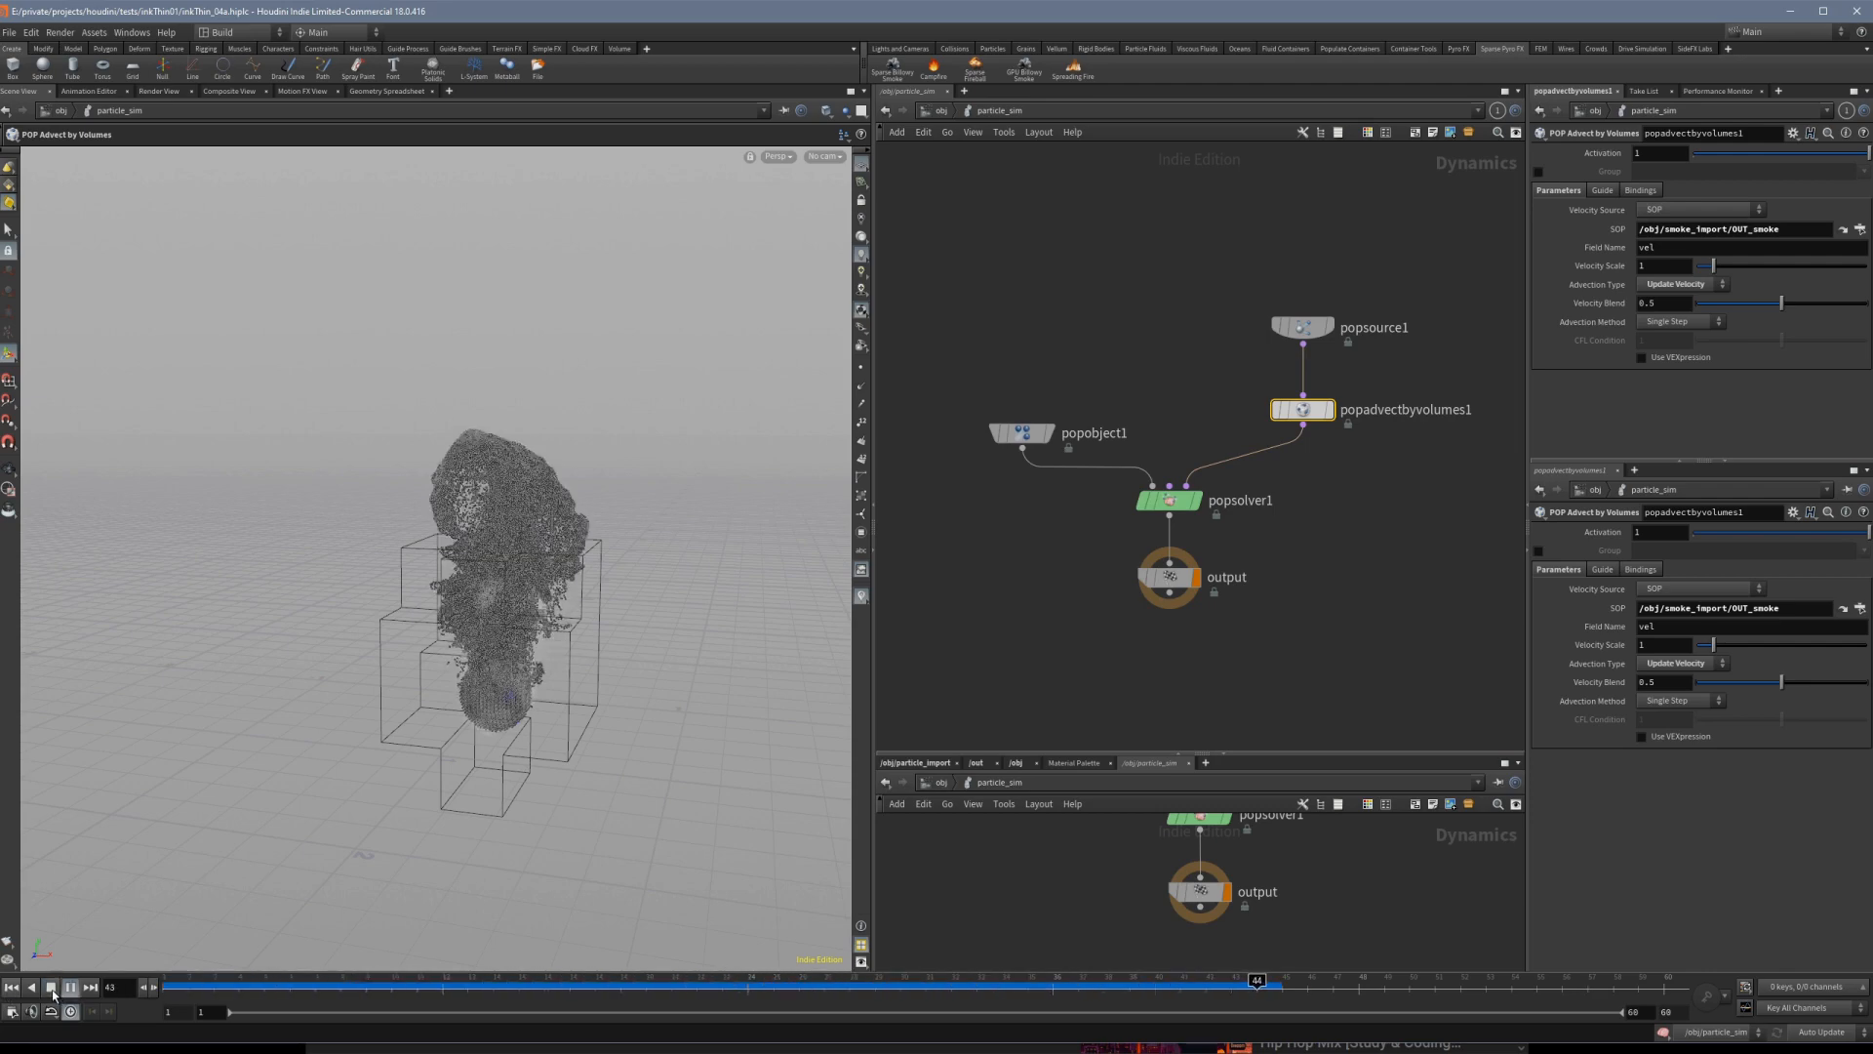
Examine the advected particle plume, stop playback at frame 52 and save the scene.
right_click_drag(455, 532, 589, 644, "alt")
middle_click_drag(588, 644, 479, 663, "alt")
right_click_drag(479, 663, 401, 671, "alt")
left_click(50, 987)
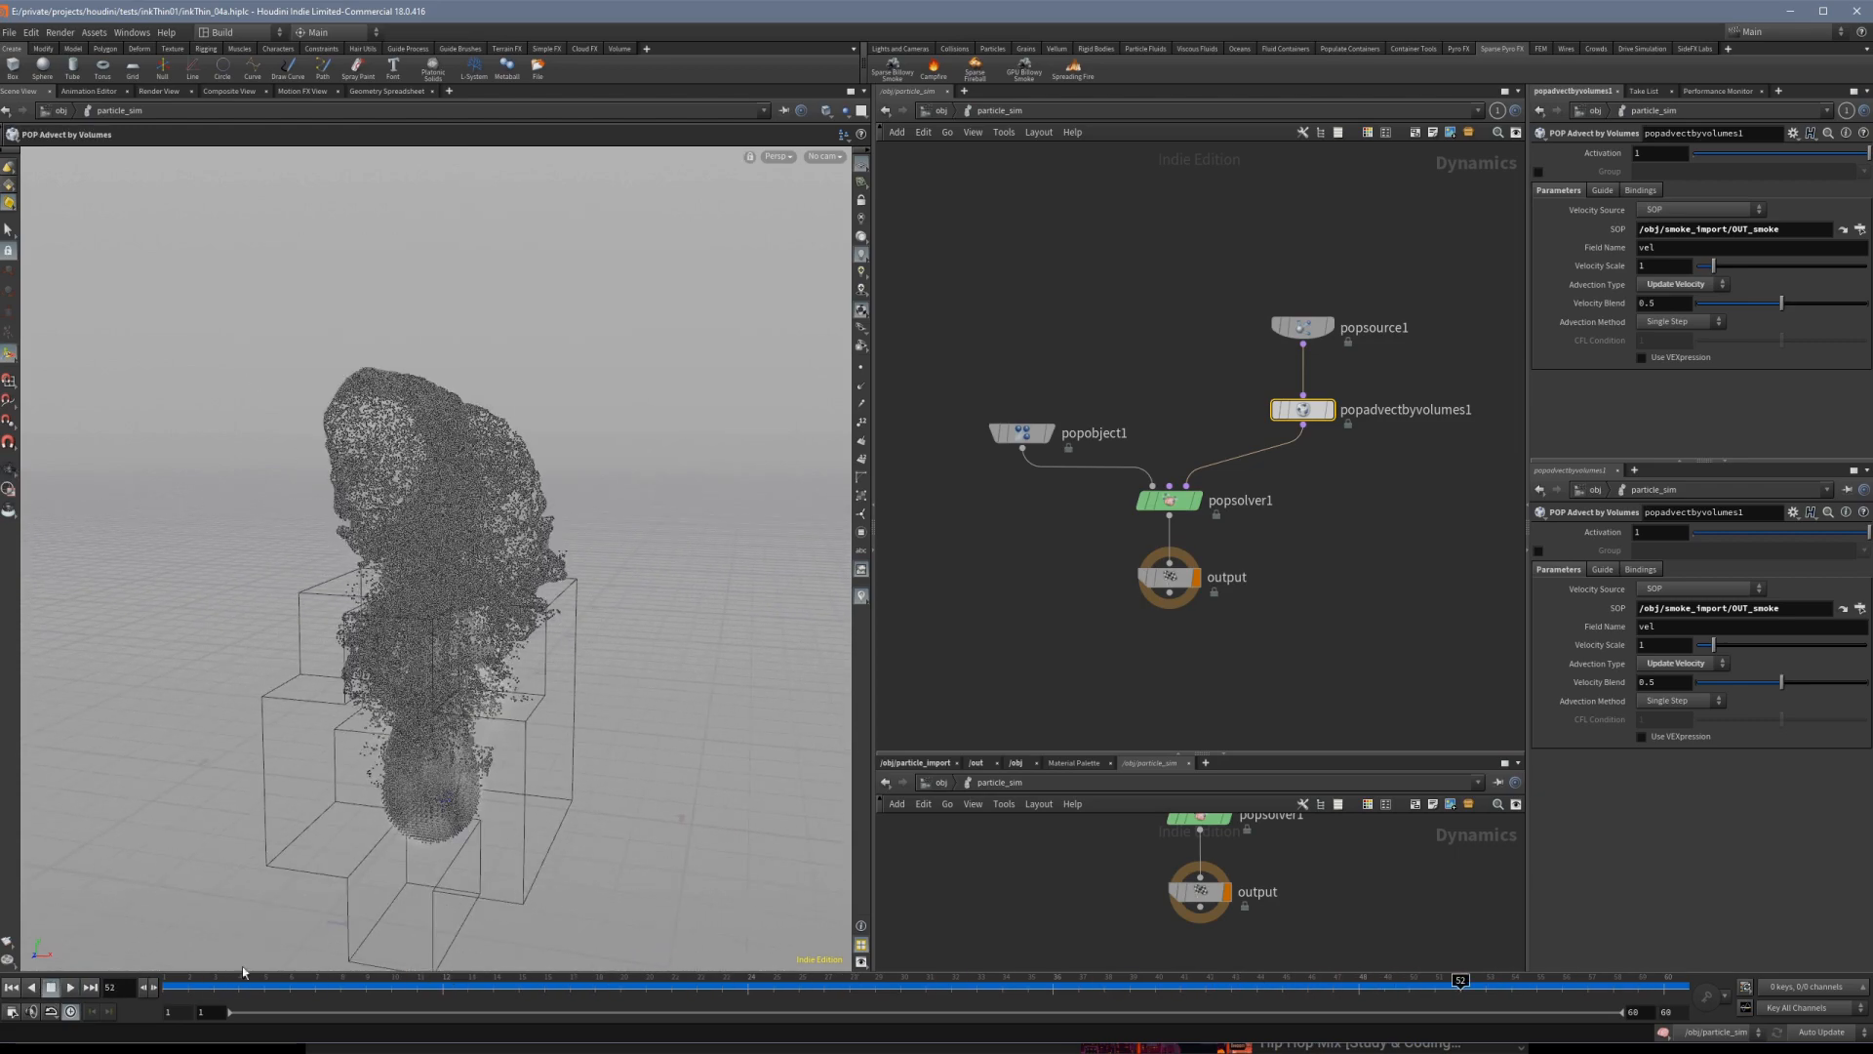
key("ctrl+s")
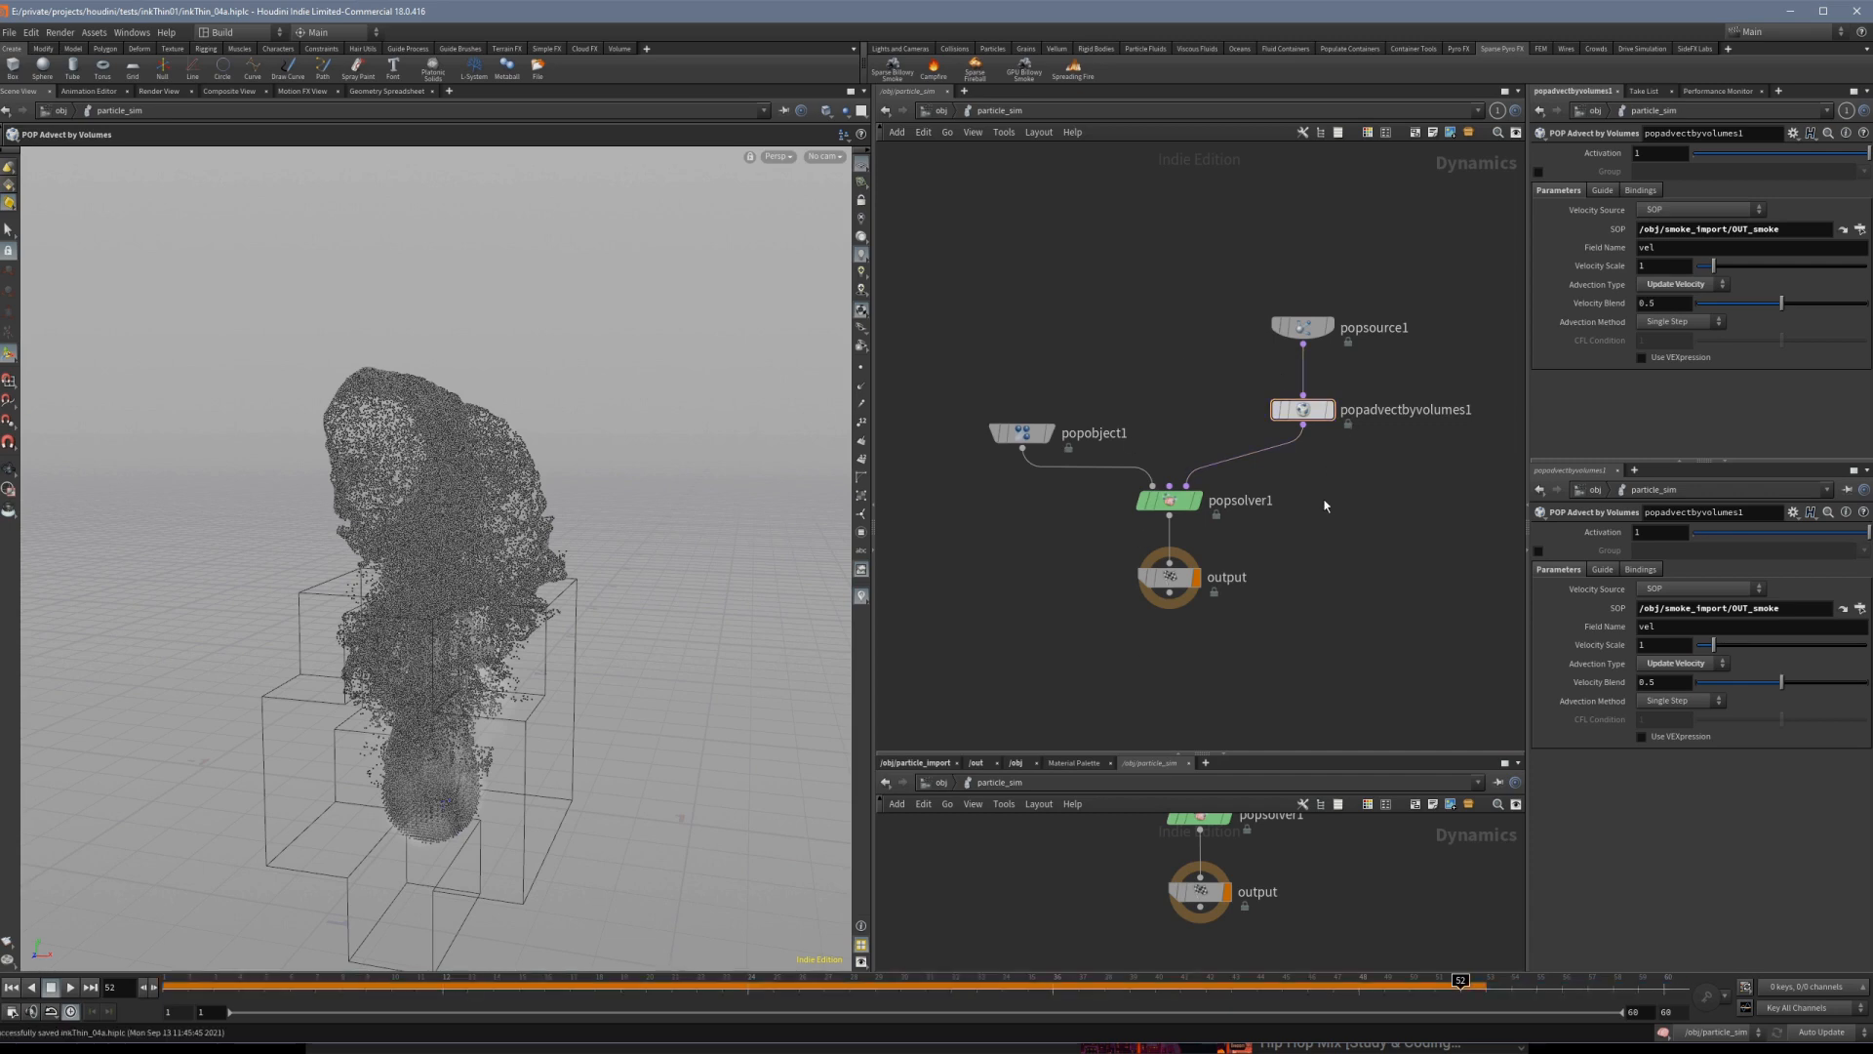
In smoke_source, set create_density1's Particle Separation to 0.05.
key("u")
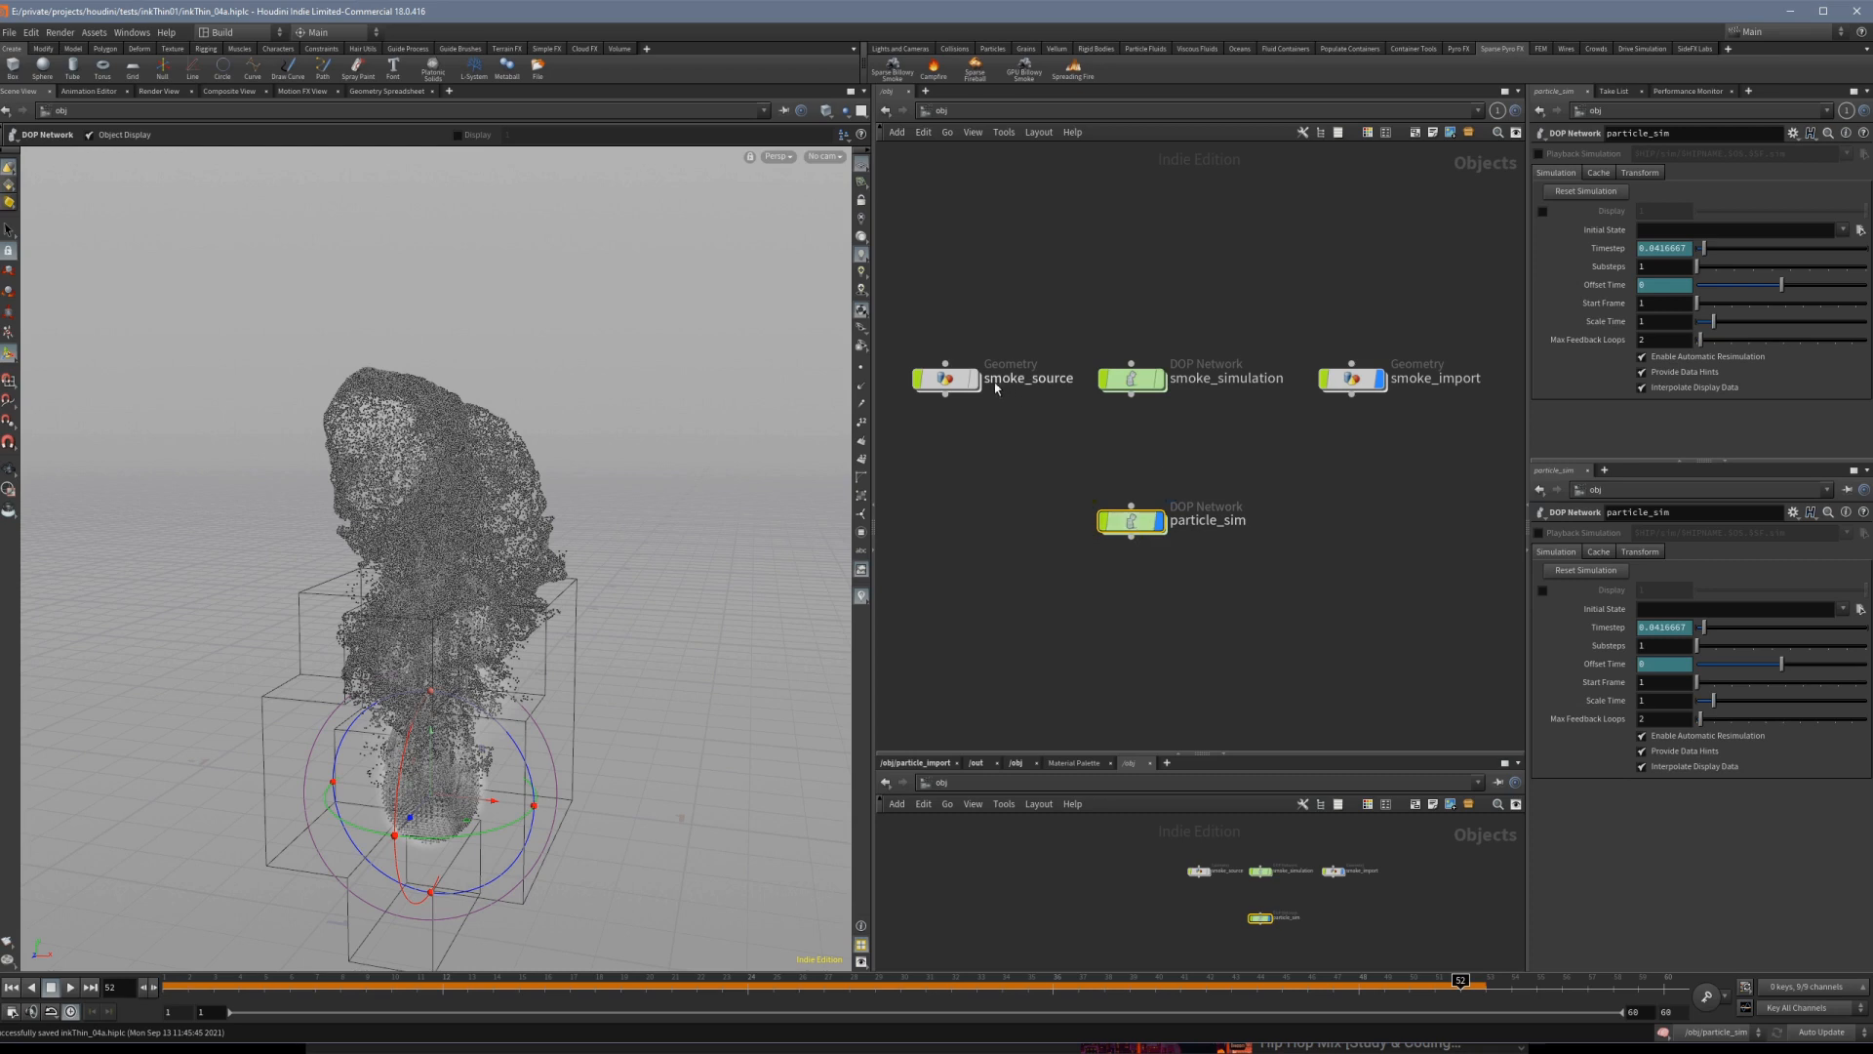
double_click(945, 379)
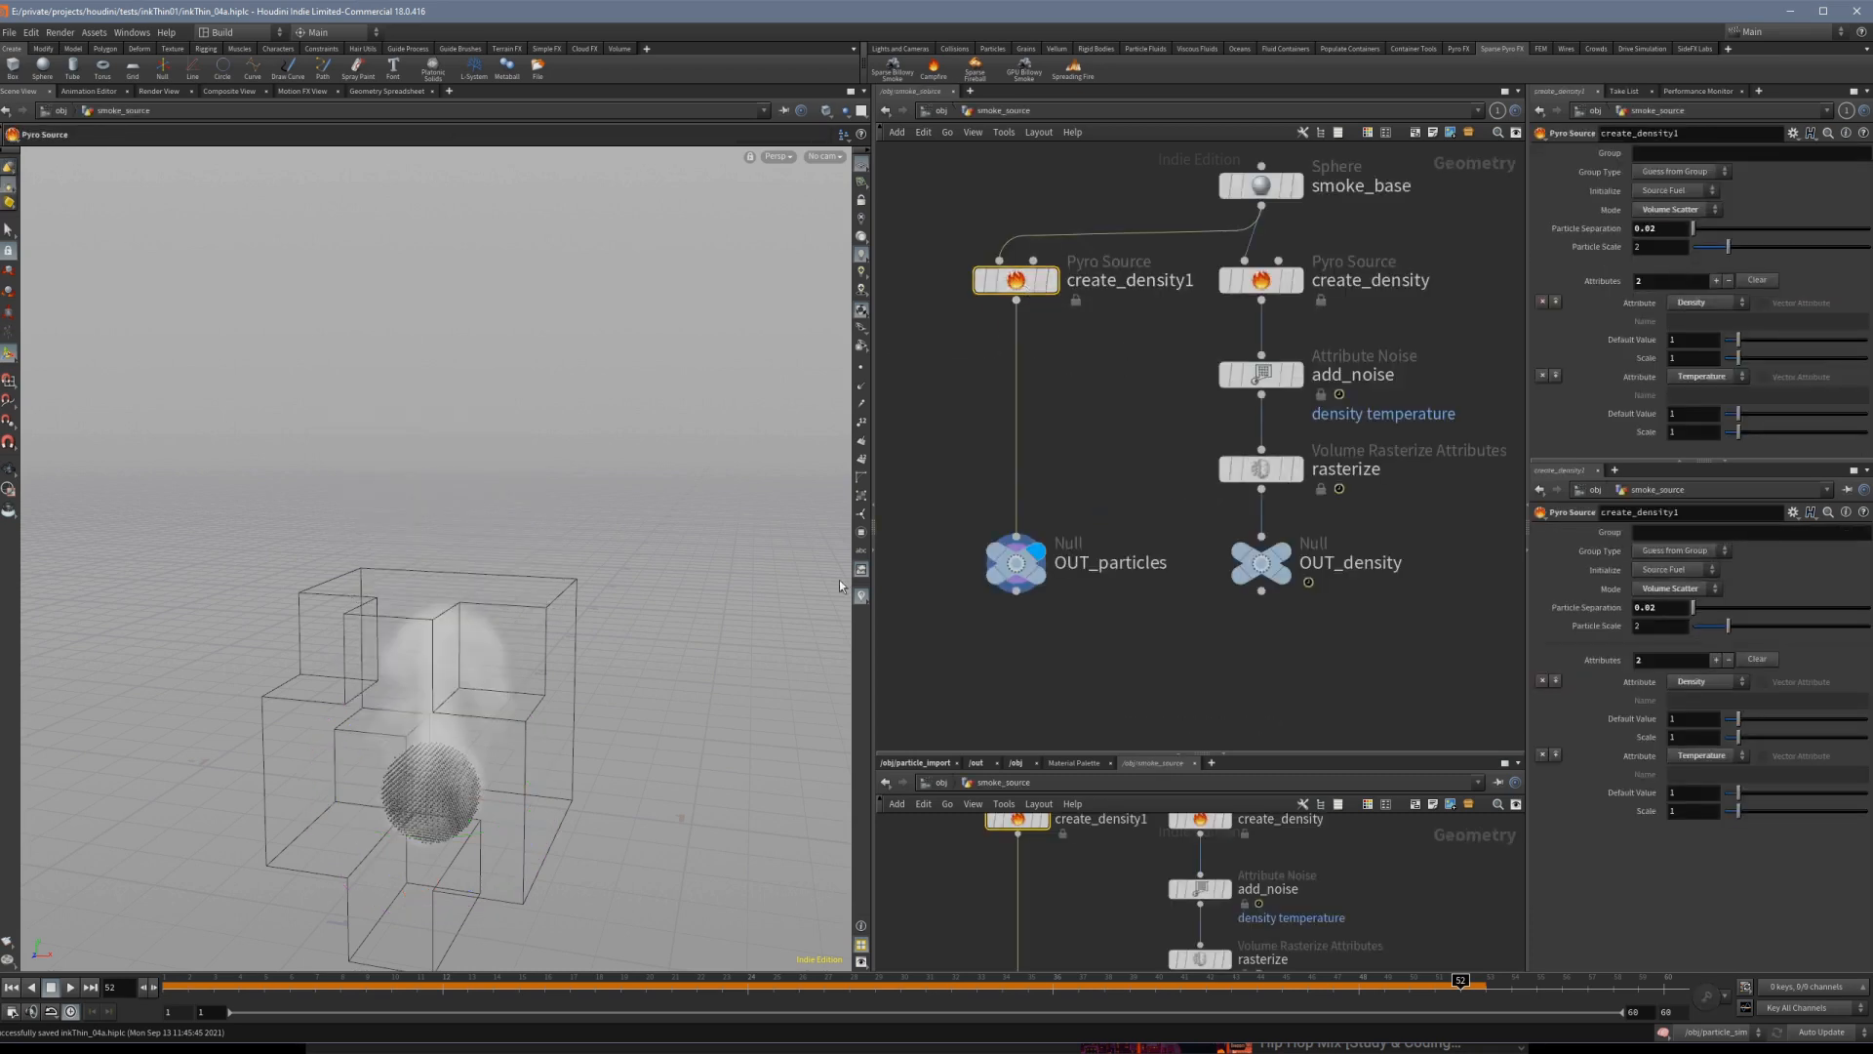
right_click_drag(418, 811, 662, 729, "alt")
middle_click_drag(661, 729, 659, 655, "alt")
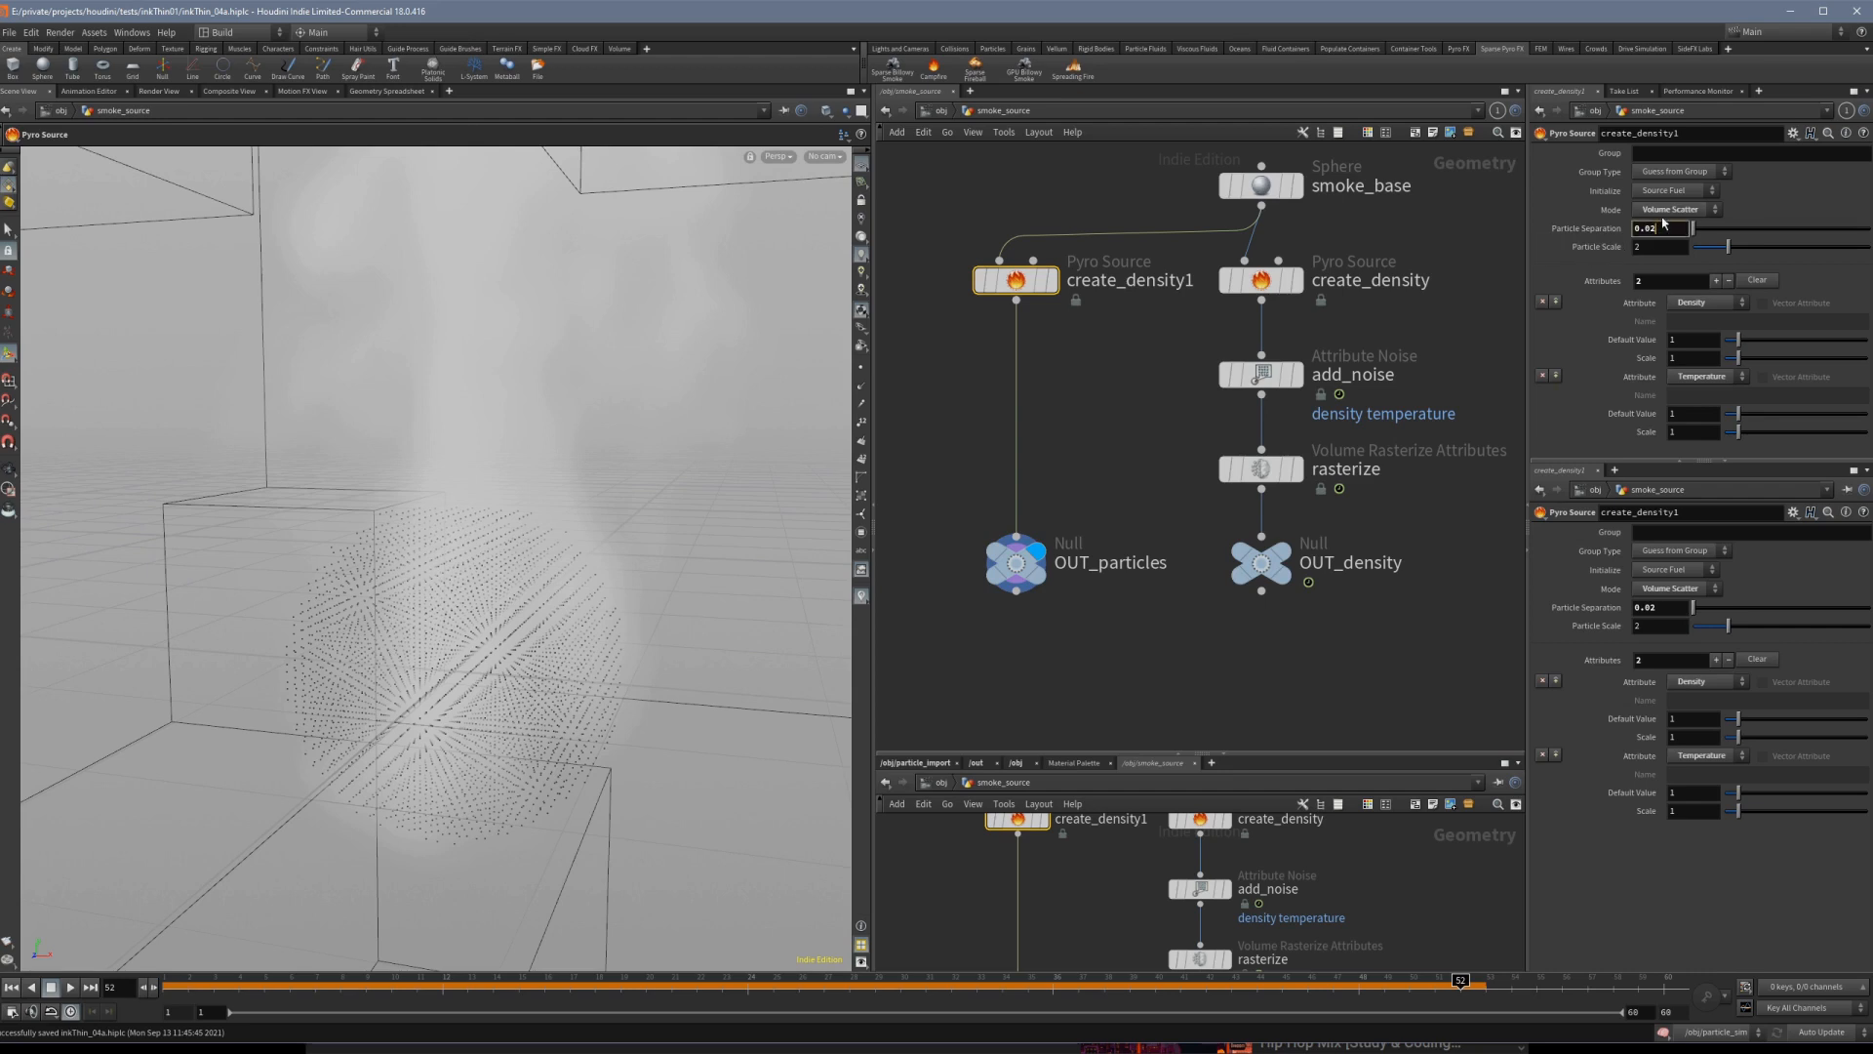
key("BackSpace")
type("5")
key("Return")
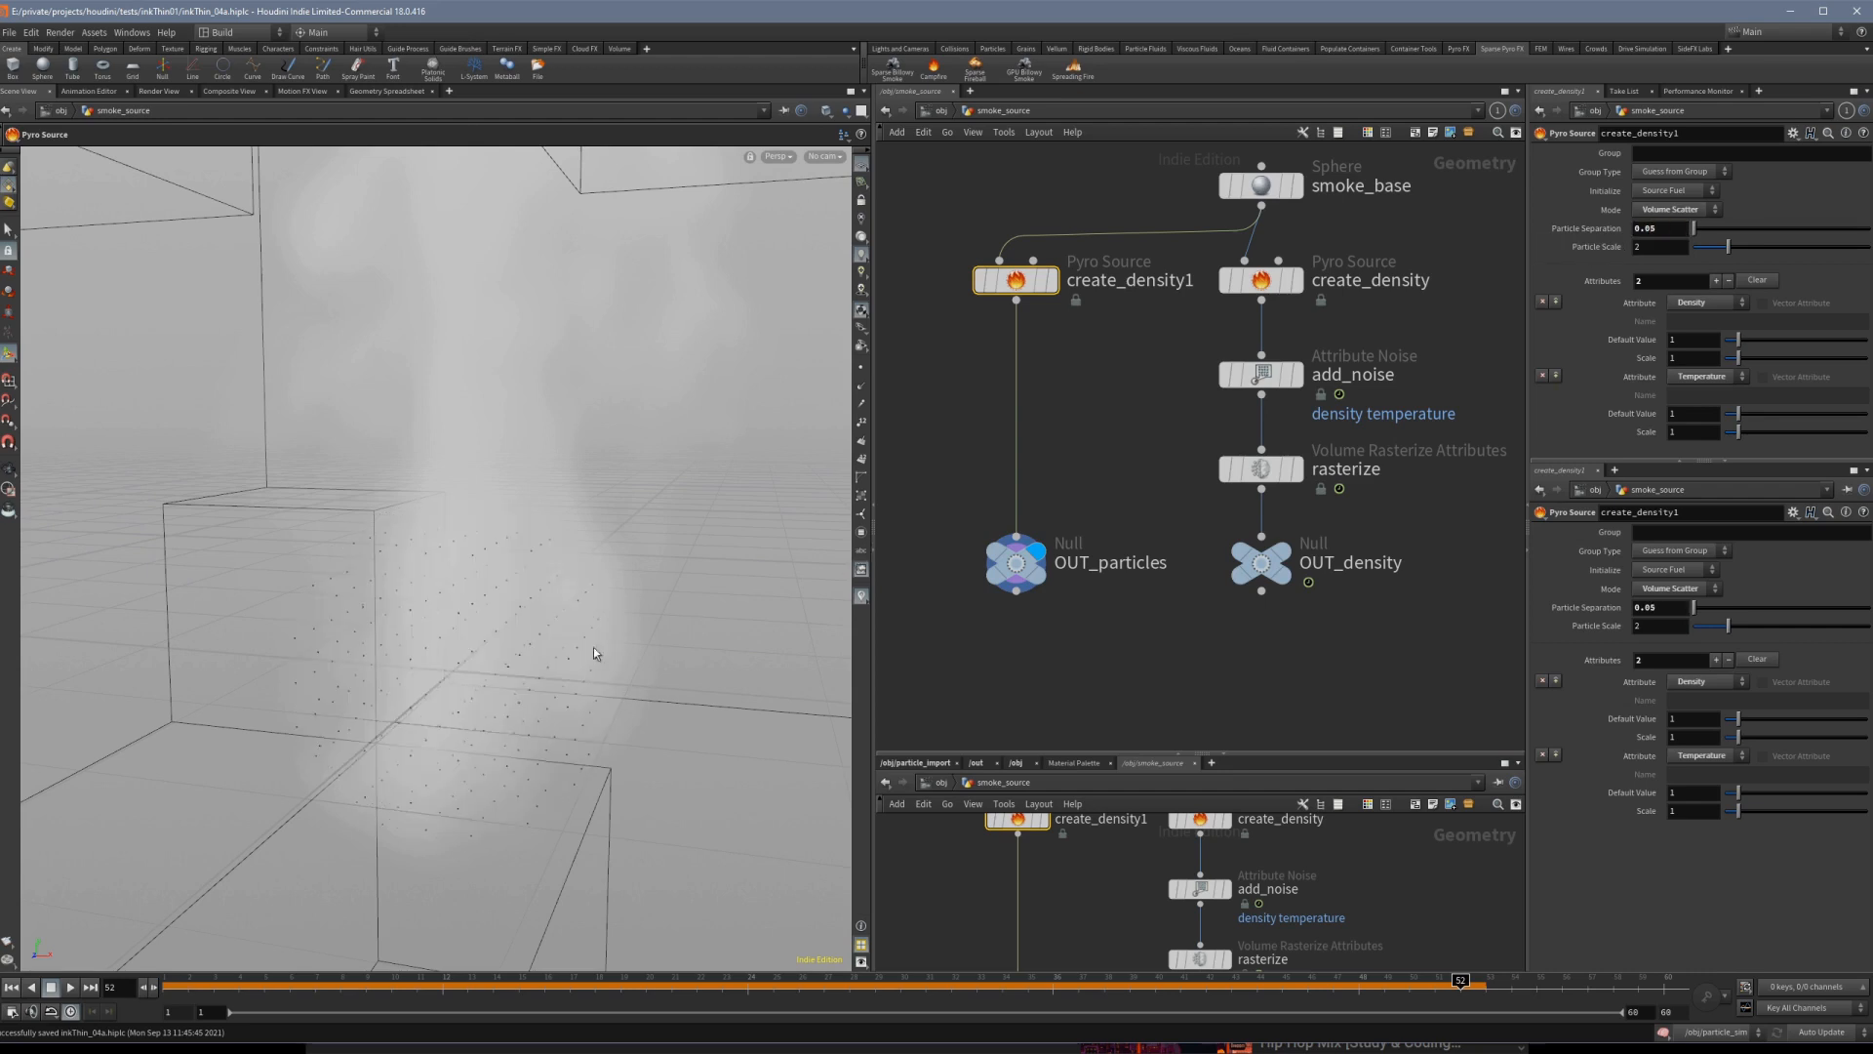
Examine the spacing of the create_density1 source points up close and from several angles.
right_click_drag(593, 647, 710, 635, "alt")
left_click_drag(709, 635, 512, 665, "alt")
middle_click_drag(494, 665, 630, 489, "alt")
left_click_drag(455, 562, 399, 387, "alt")
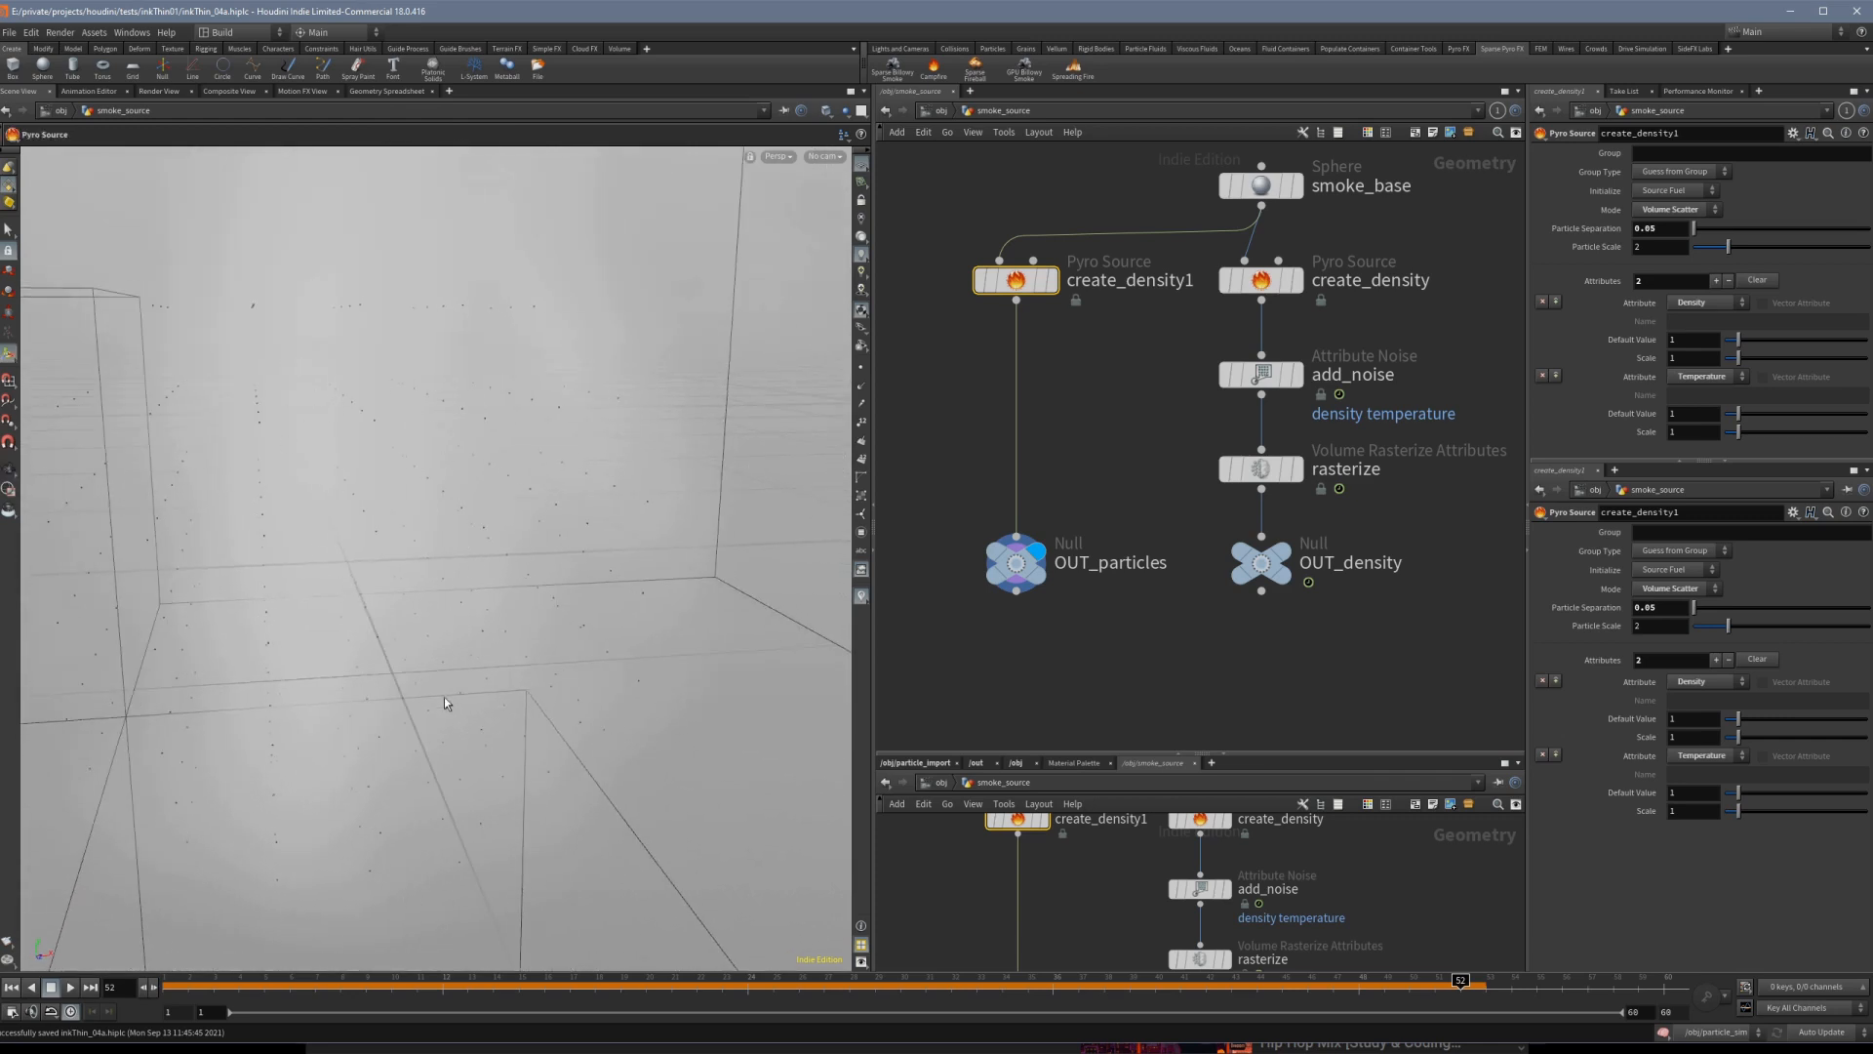
right_click_drag(444, 698, 272, 644, "alt")
right_click_drag(485, 626, 269, 632, "alt")
middle_click_drag(439, 634, 591, 642, "alt")
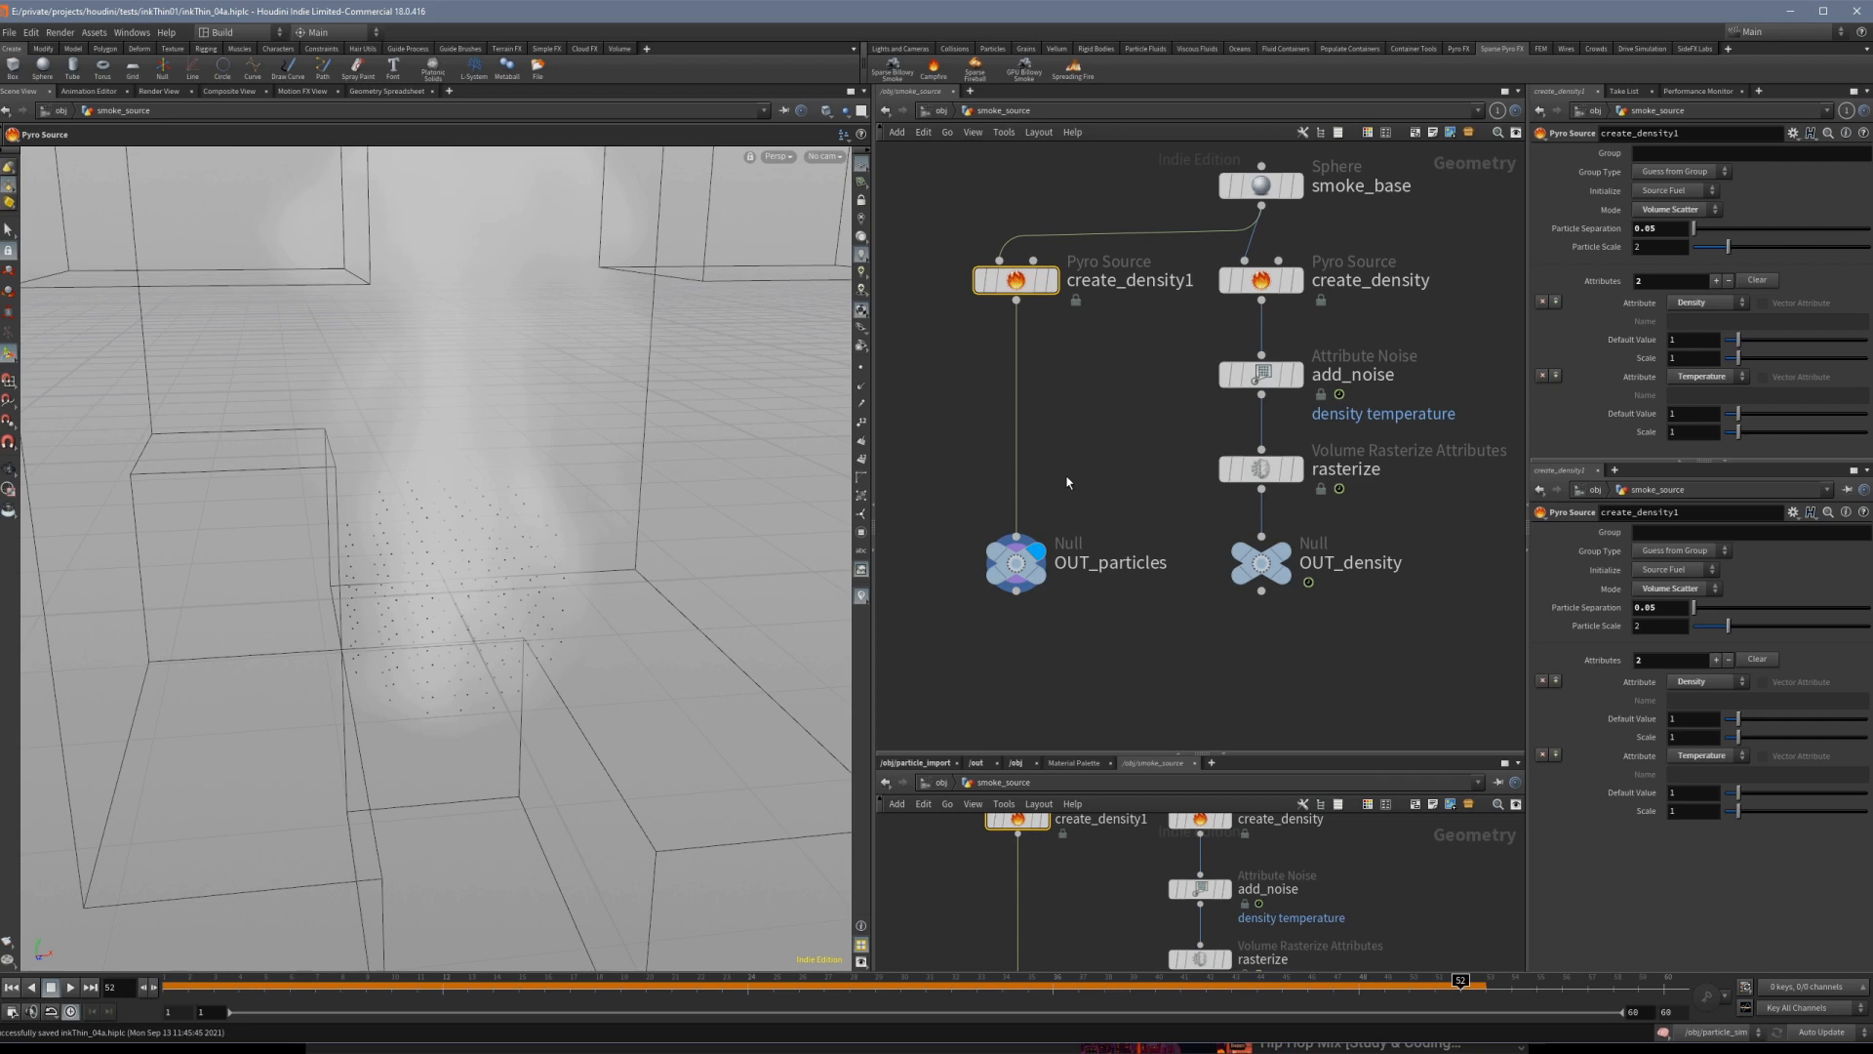
Return to particle_sim, select popsource1 and replay the simulation from frame 1 to check the particle streams.
key("u")
key("i")
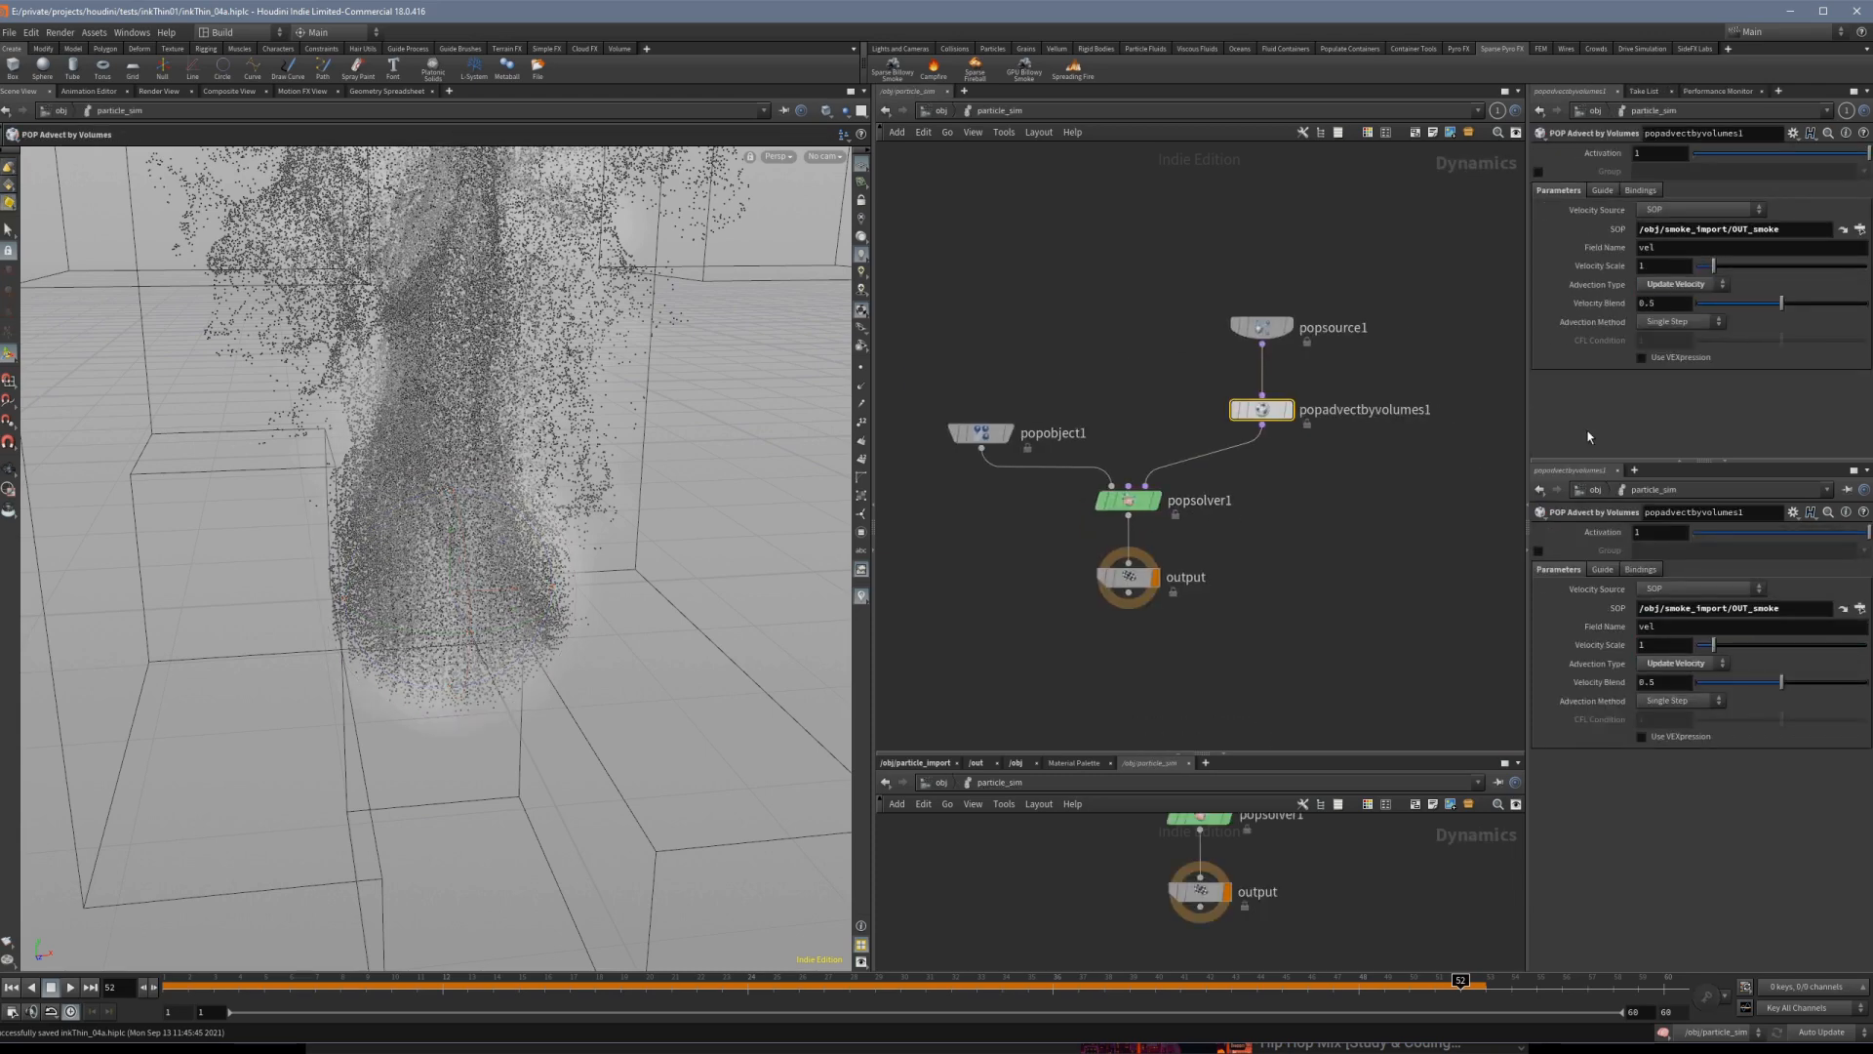
left_click(1268, 329)
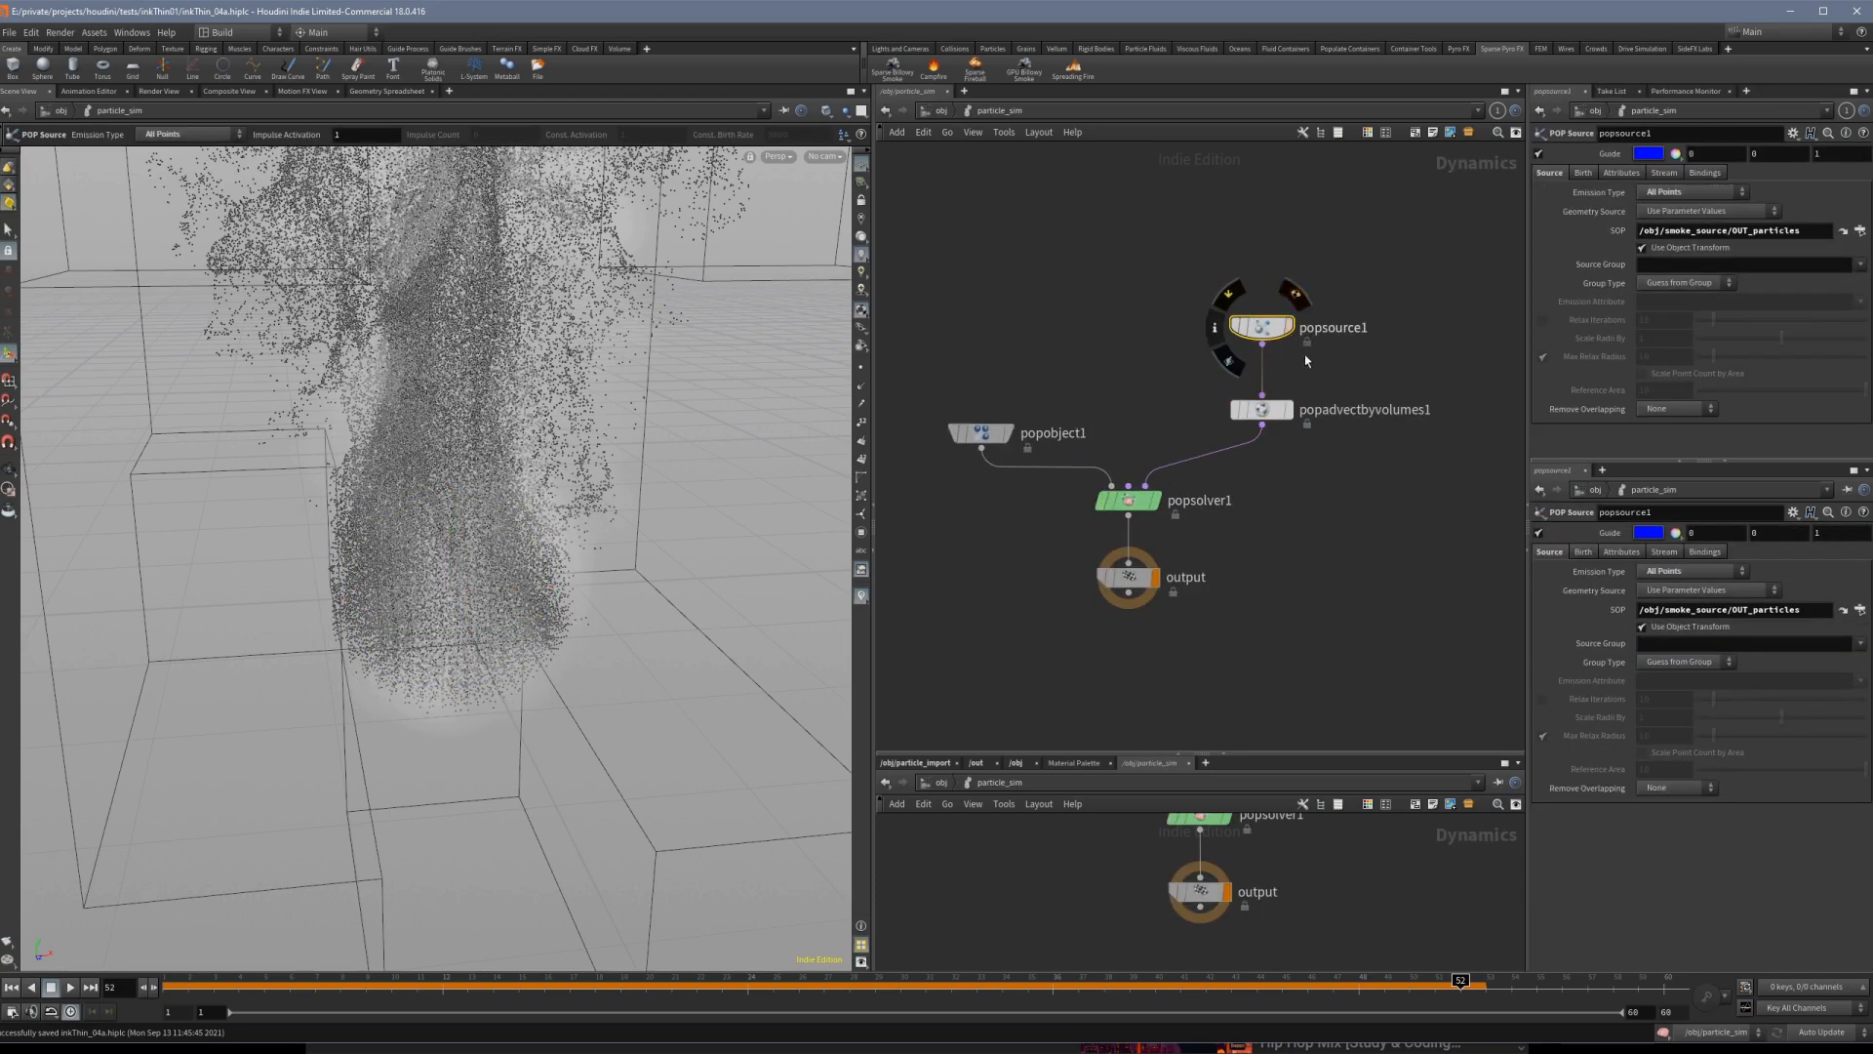
left_click(11, 987)
left_click(71, 988)
scroll(364, 716, "down", 6)
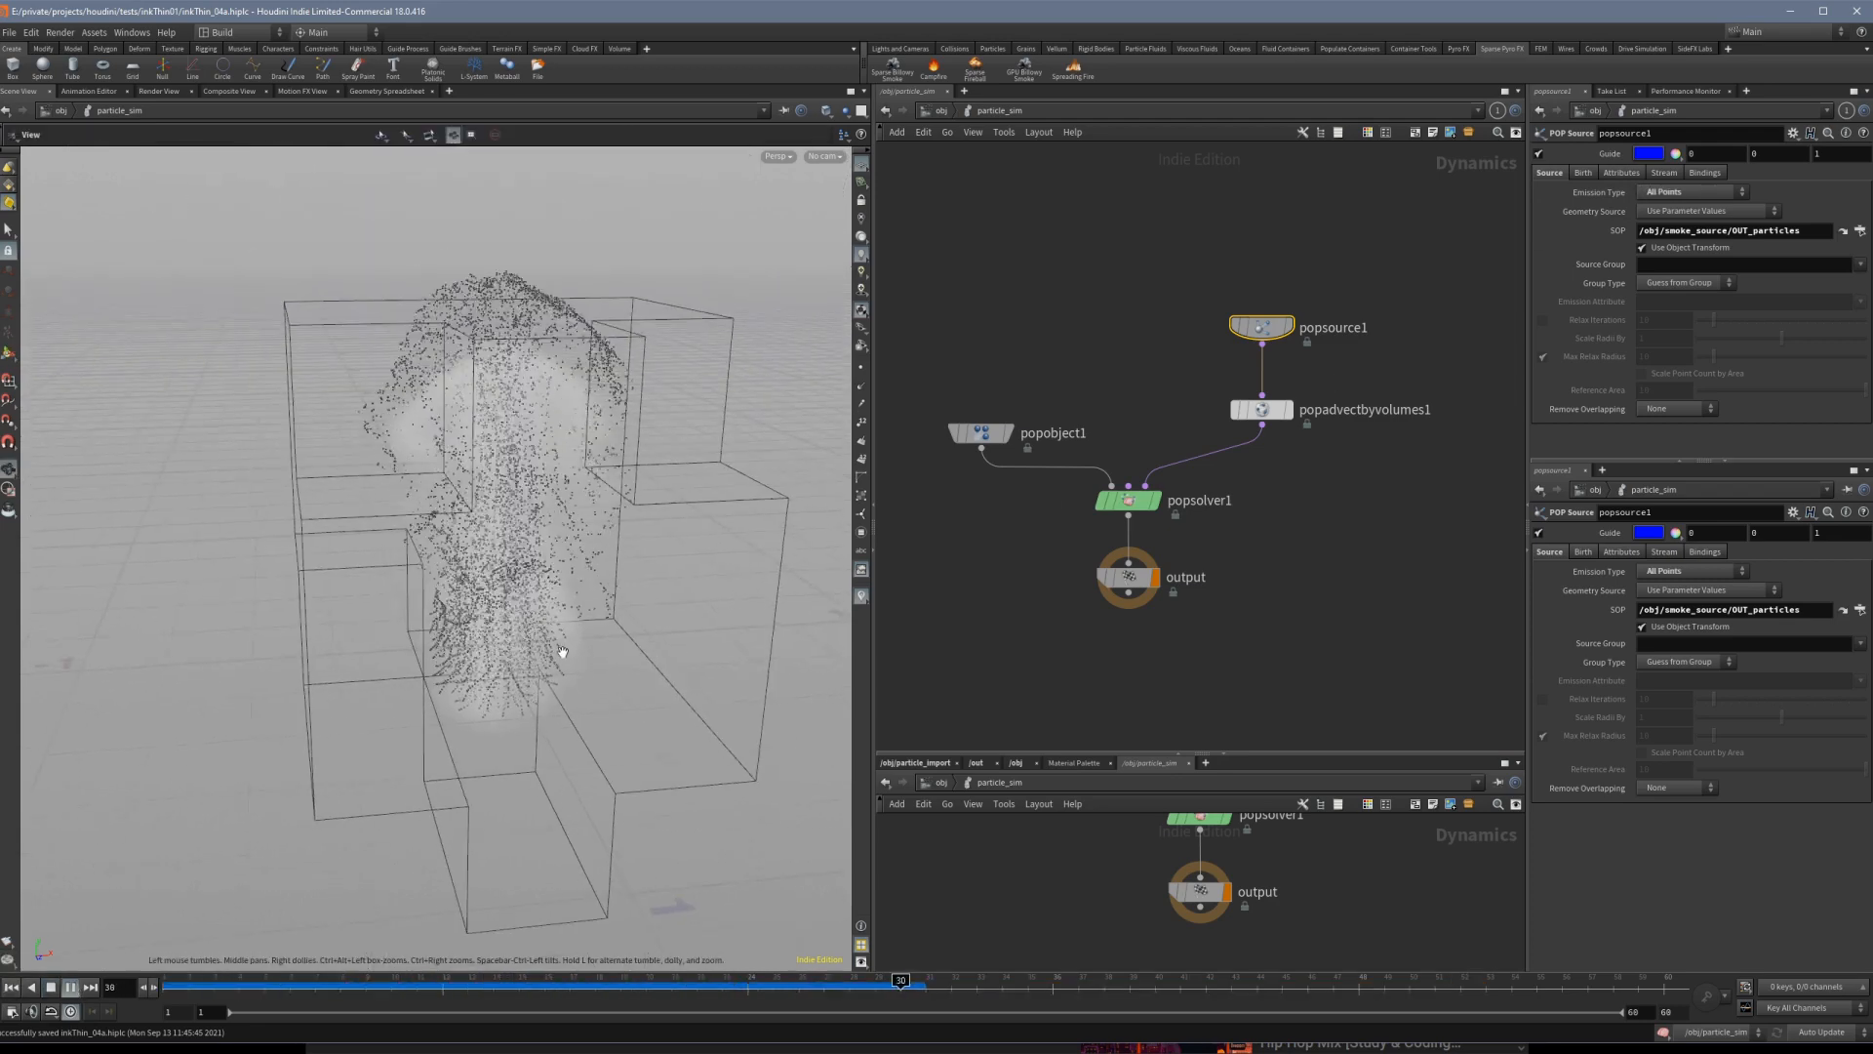
left_click_drag(563, 652, 487, 776)
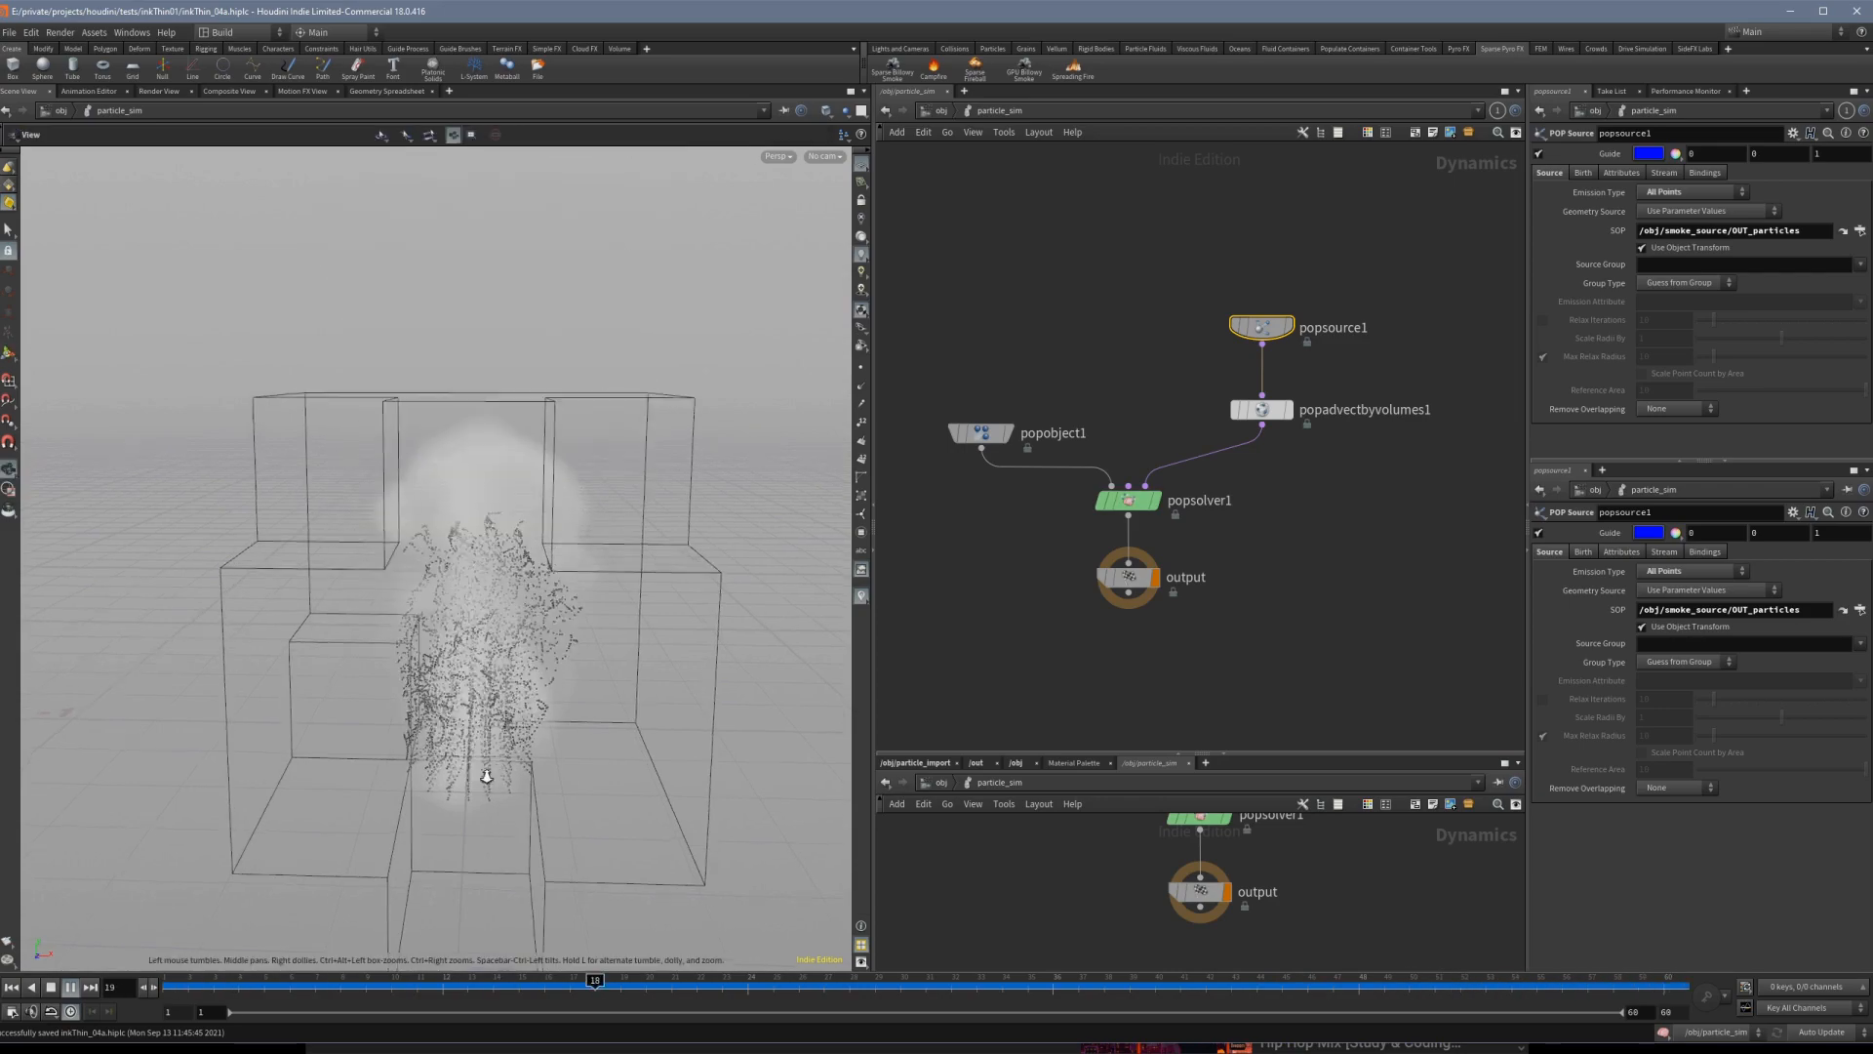
right_click_drag(487, 776, 410, 794)
Scrub between the early frames and frame 22 to inspect the line patterns in the emitted particles.
mouse_move(316, 985)
left_mouse_down()
mouse_move(214, 990)
mouse_move(282, 992)
left_mouse_up()
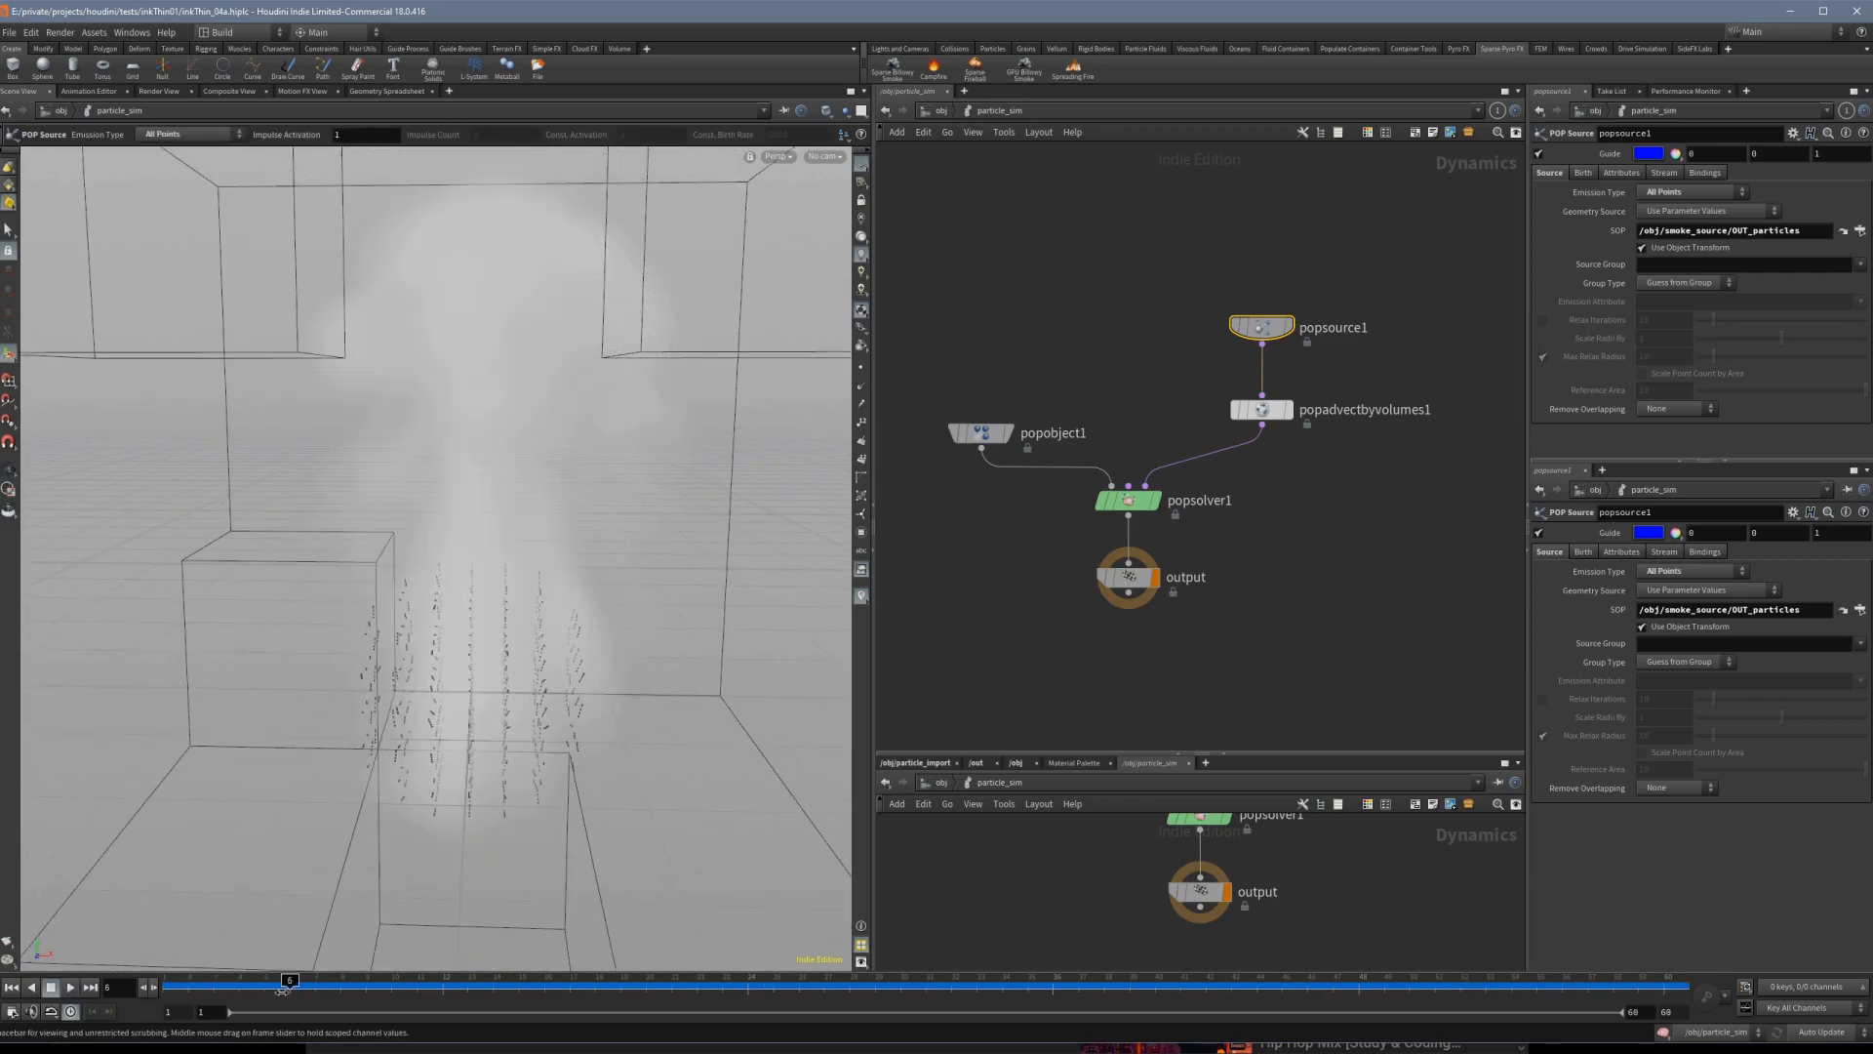
left_click_drag(415, 831, 510, 819)
right_click_drag(510, 819, 547, 741)
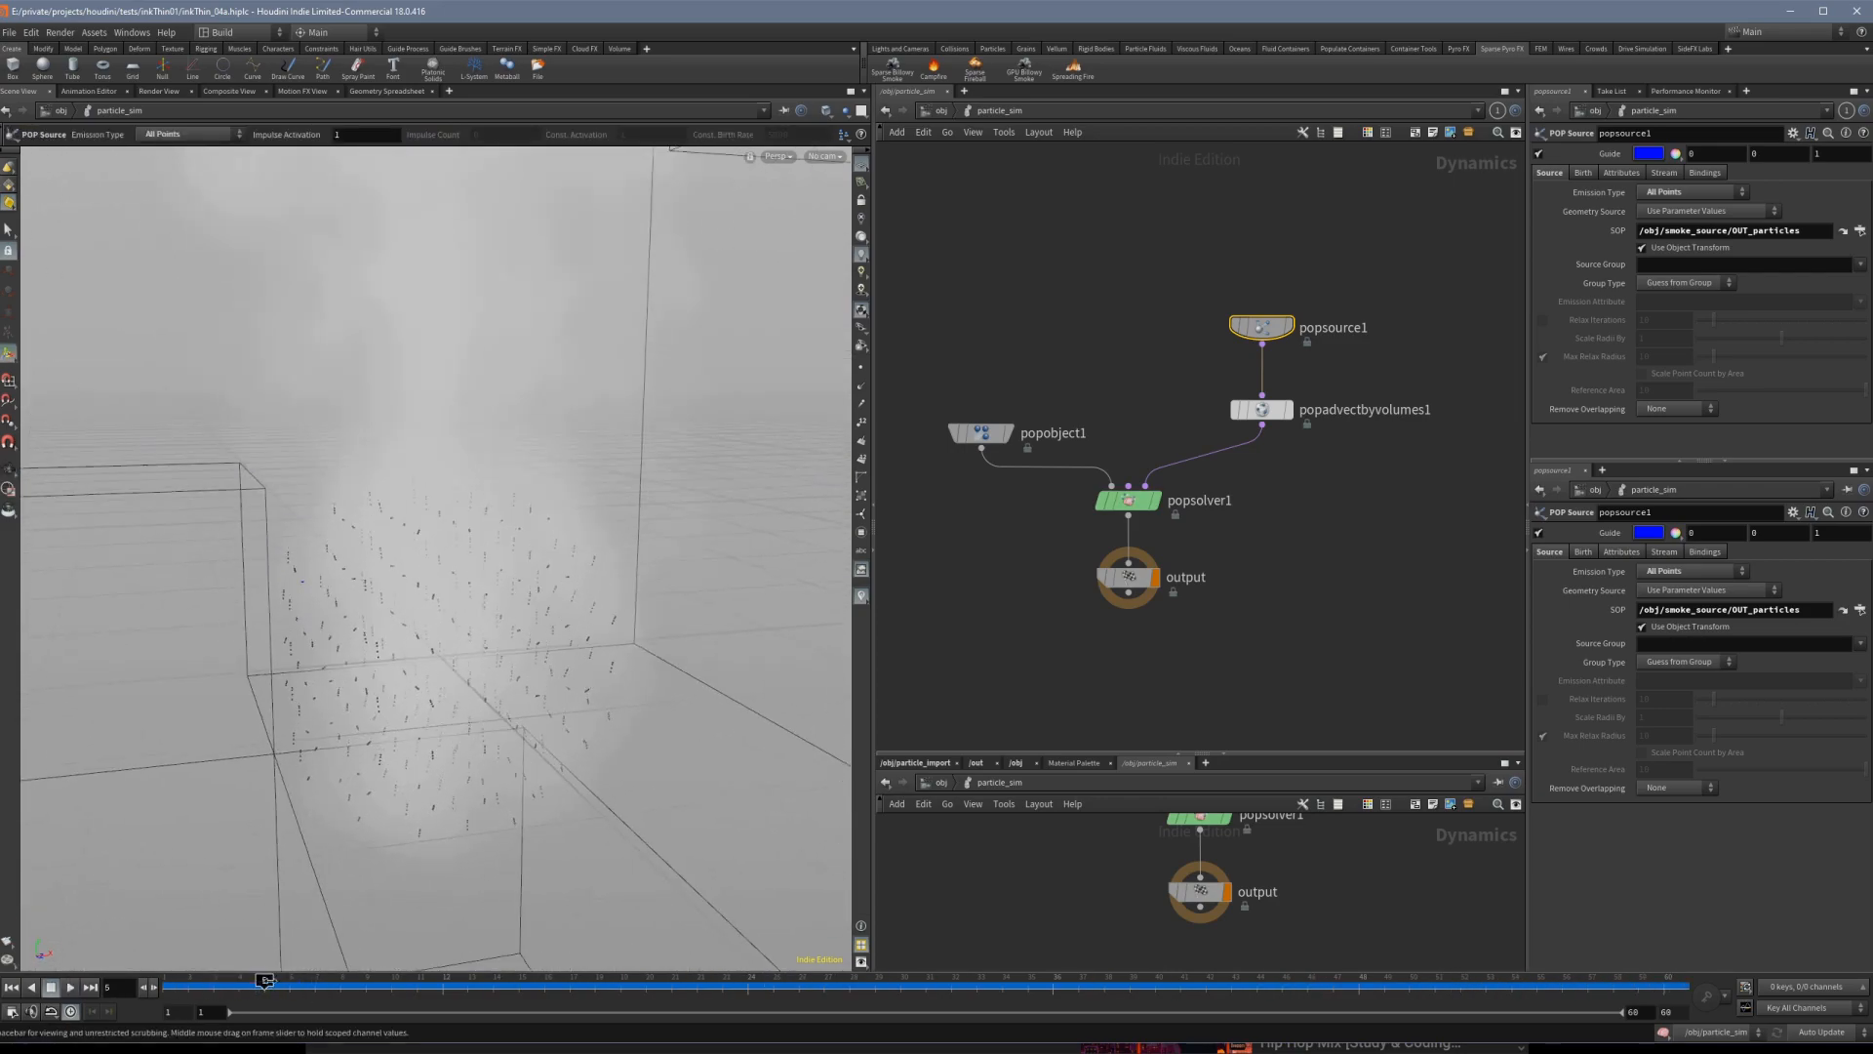
left_click_drag(266, 981, 697, 987)
right_click_drag(498, 770, 418, 735)
left_click_drag(418, 736, 560, 712)
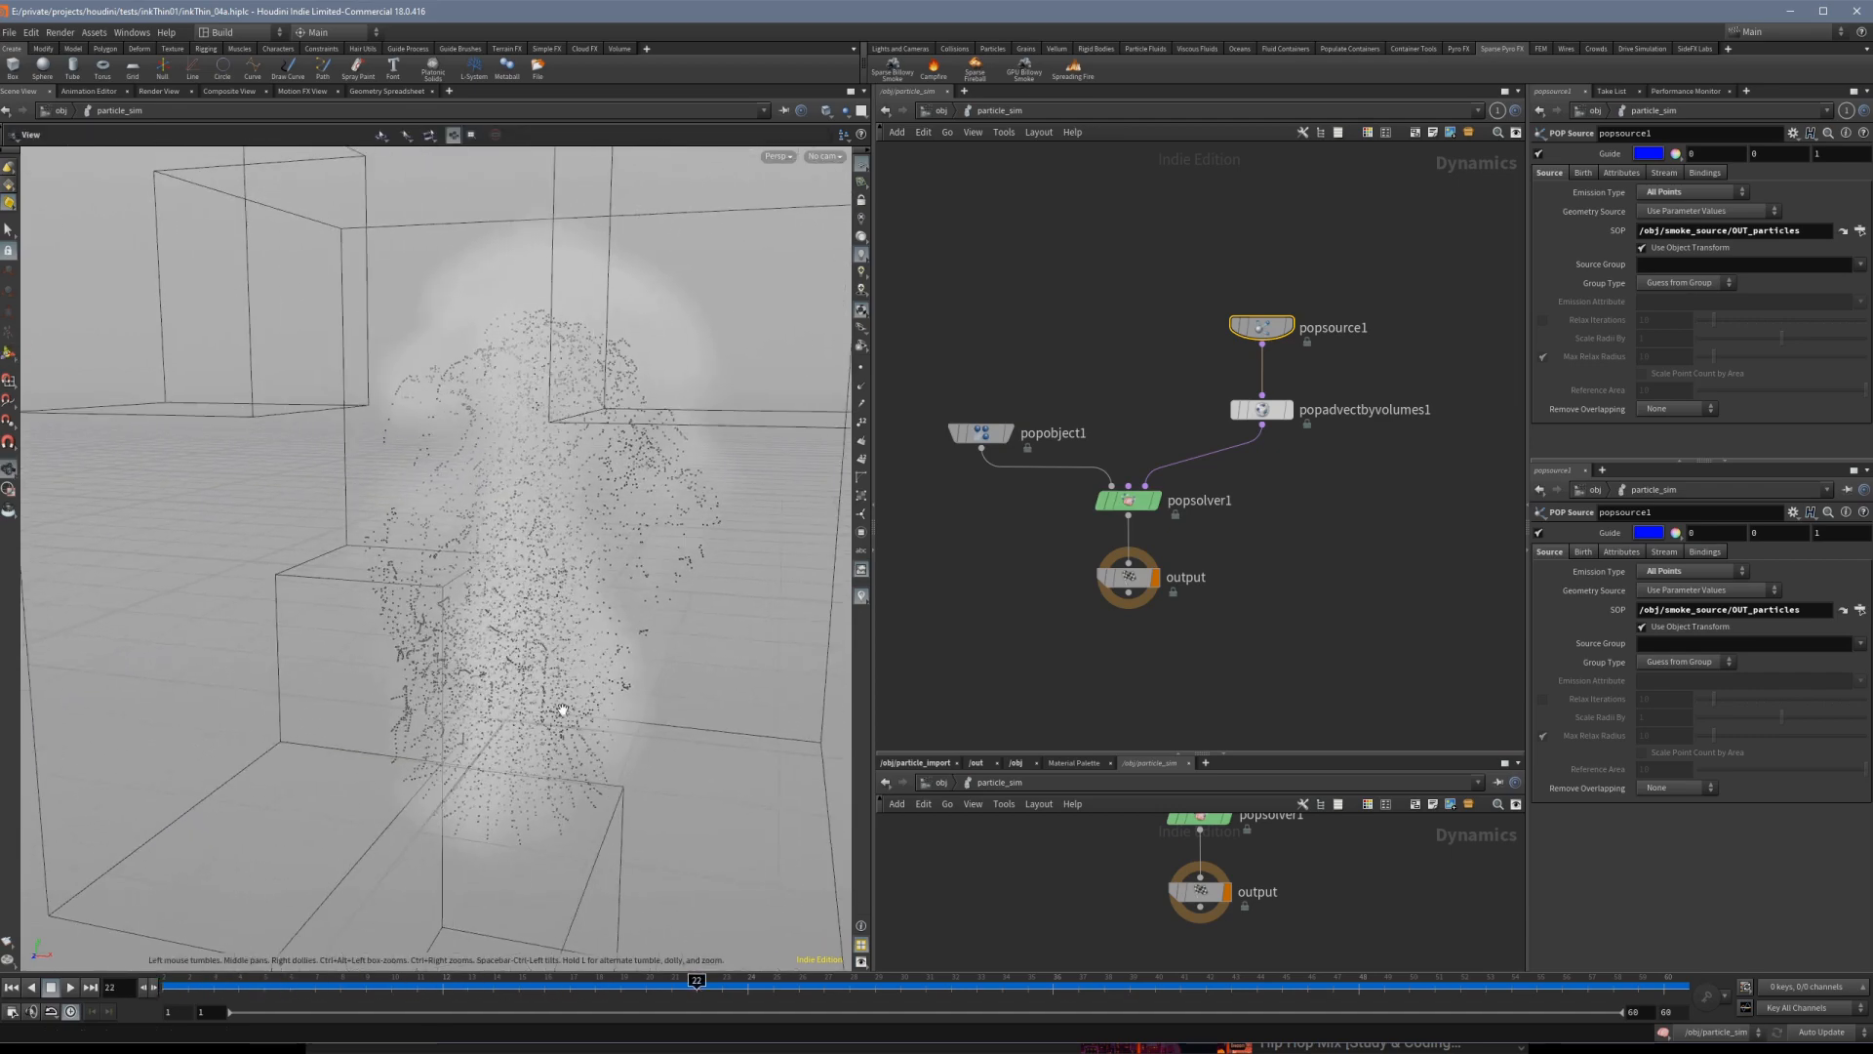
Set popsource1's Emission Type to Points, widen the parameter pane and show the Birth settings.
left_click(1684, 191)
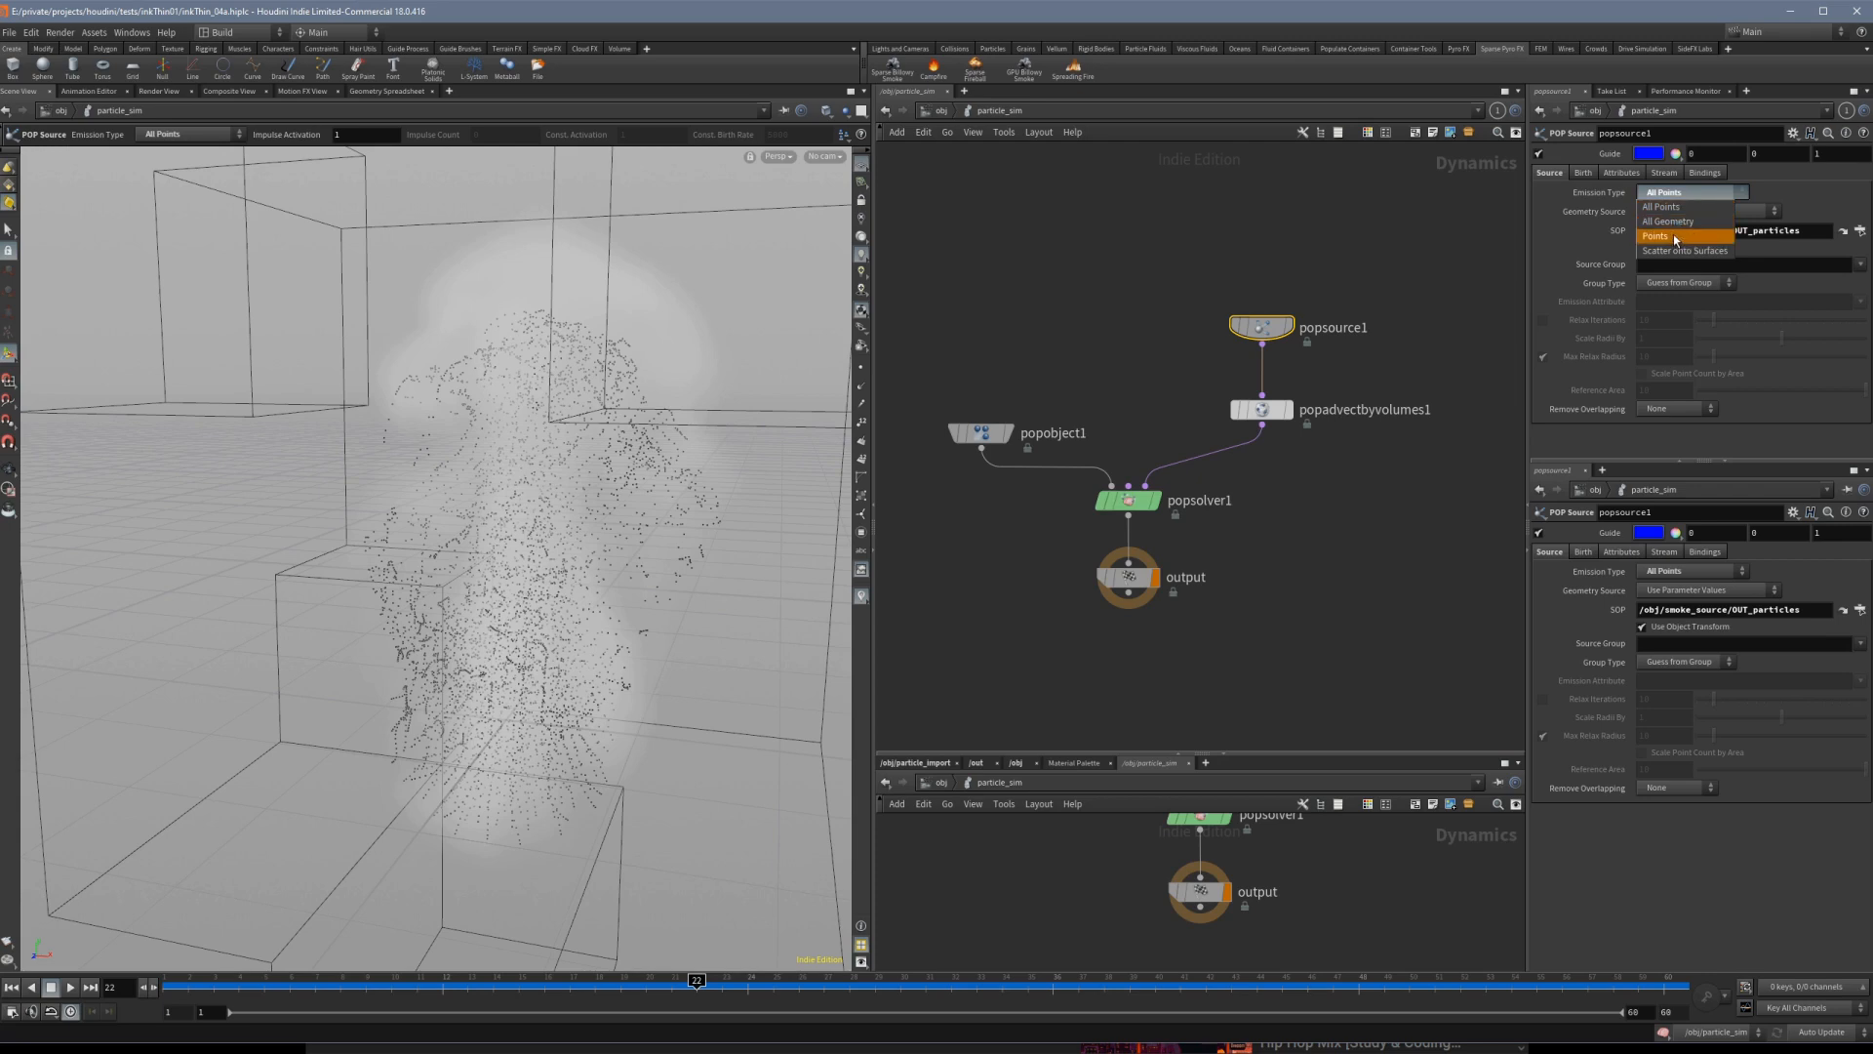
left_click(1677, 237)
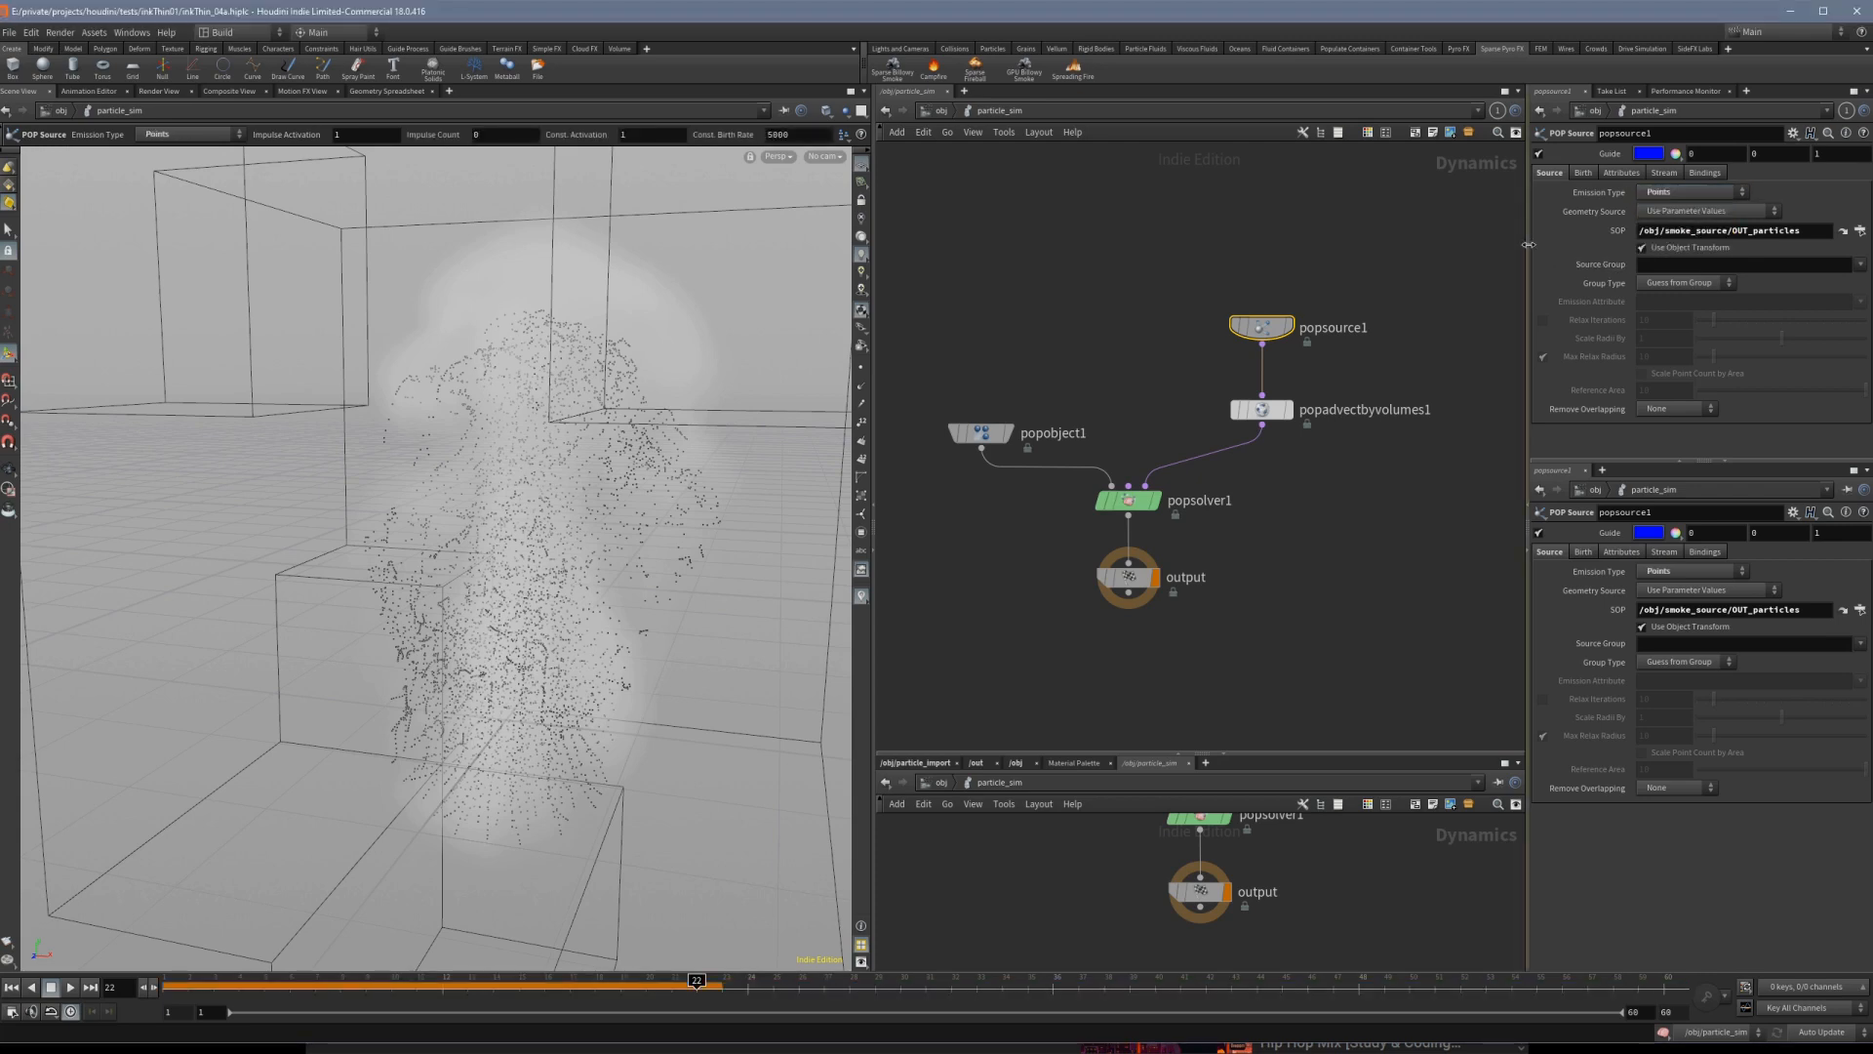
left_click_drag(1528, 245, 1372, 244)
left_click(1427, 172)
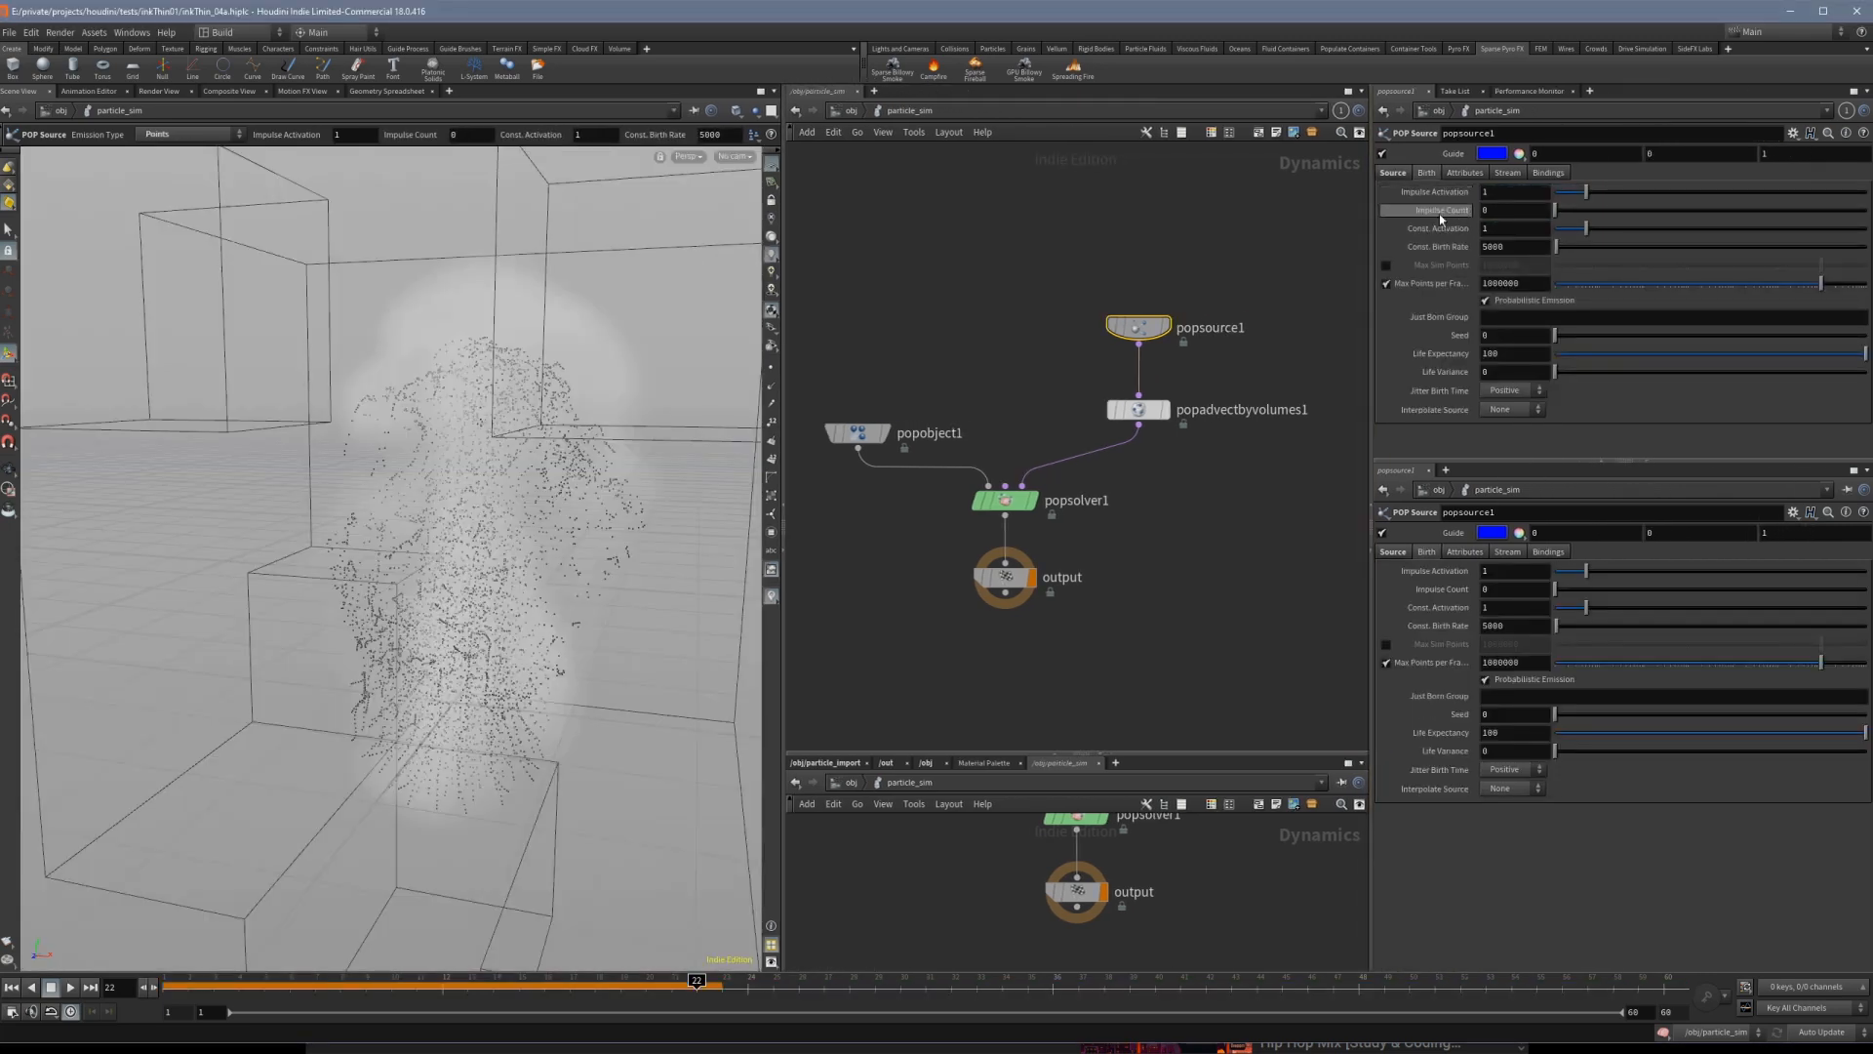
Switch popsource1's Emission Type back to All Points and compare which Birth settings are available.
left_click(1398, 173)
left_click(1498, 197)
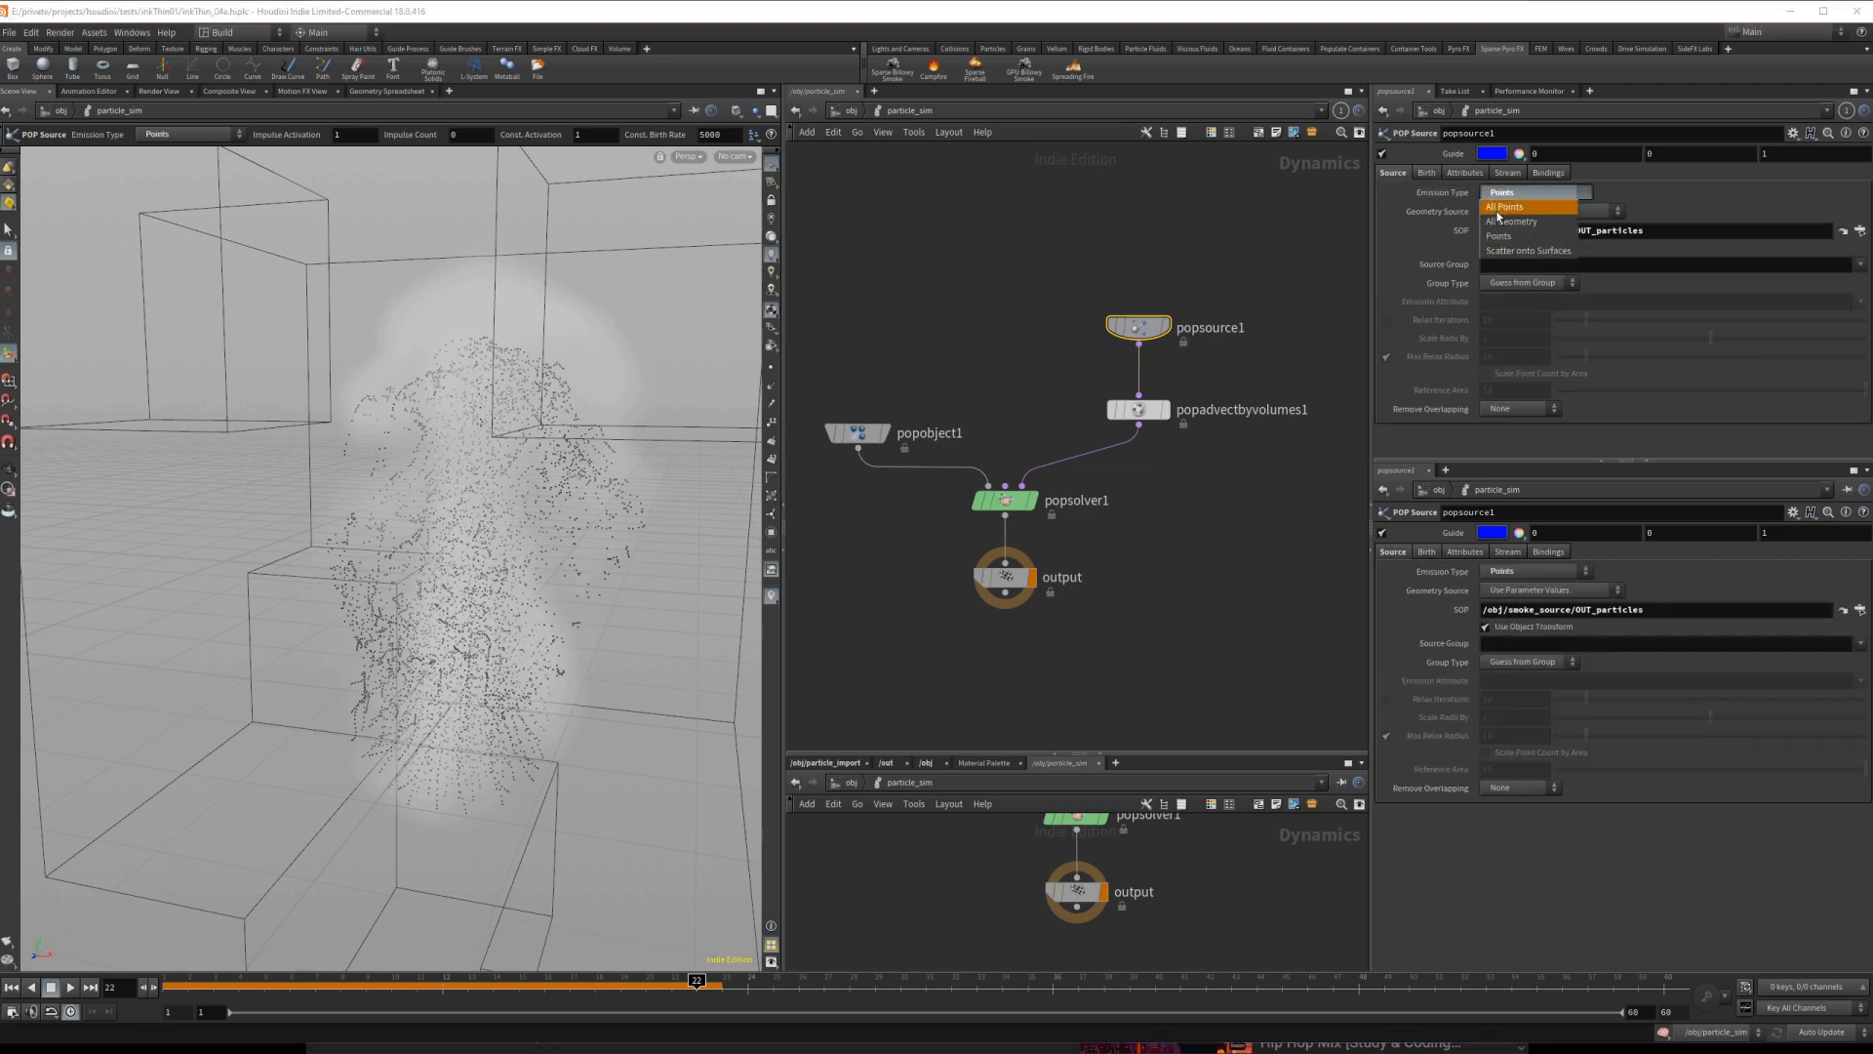
left_click(1498, 209)
left_click(1425, 174)
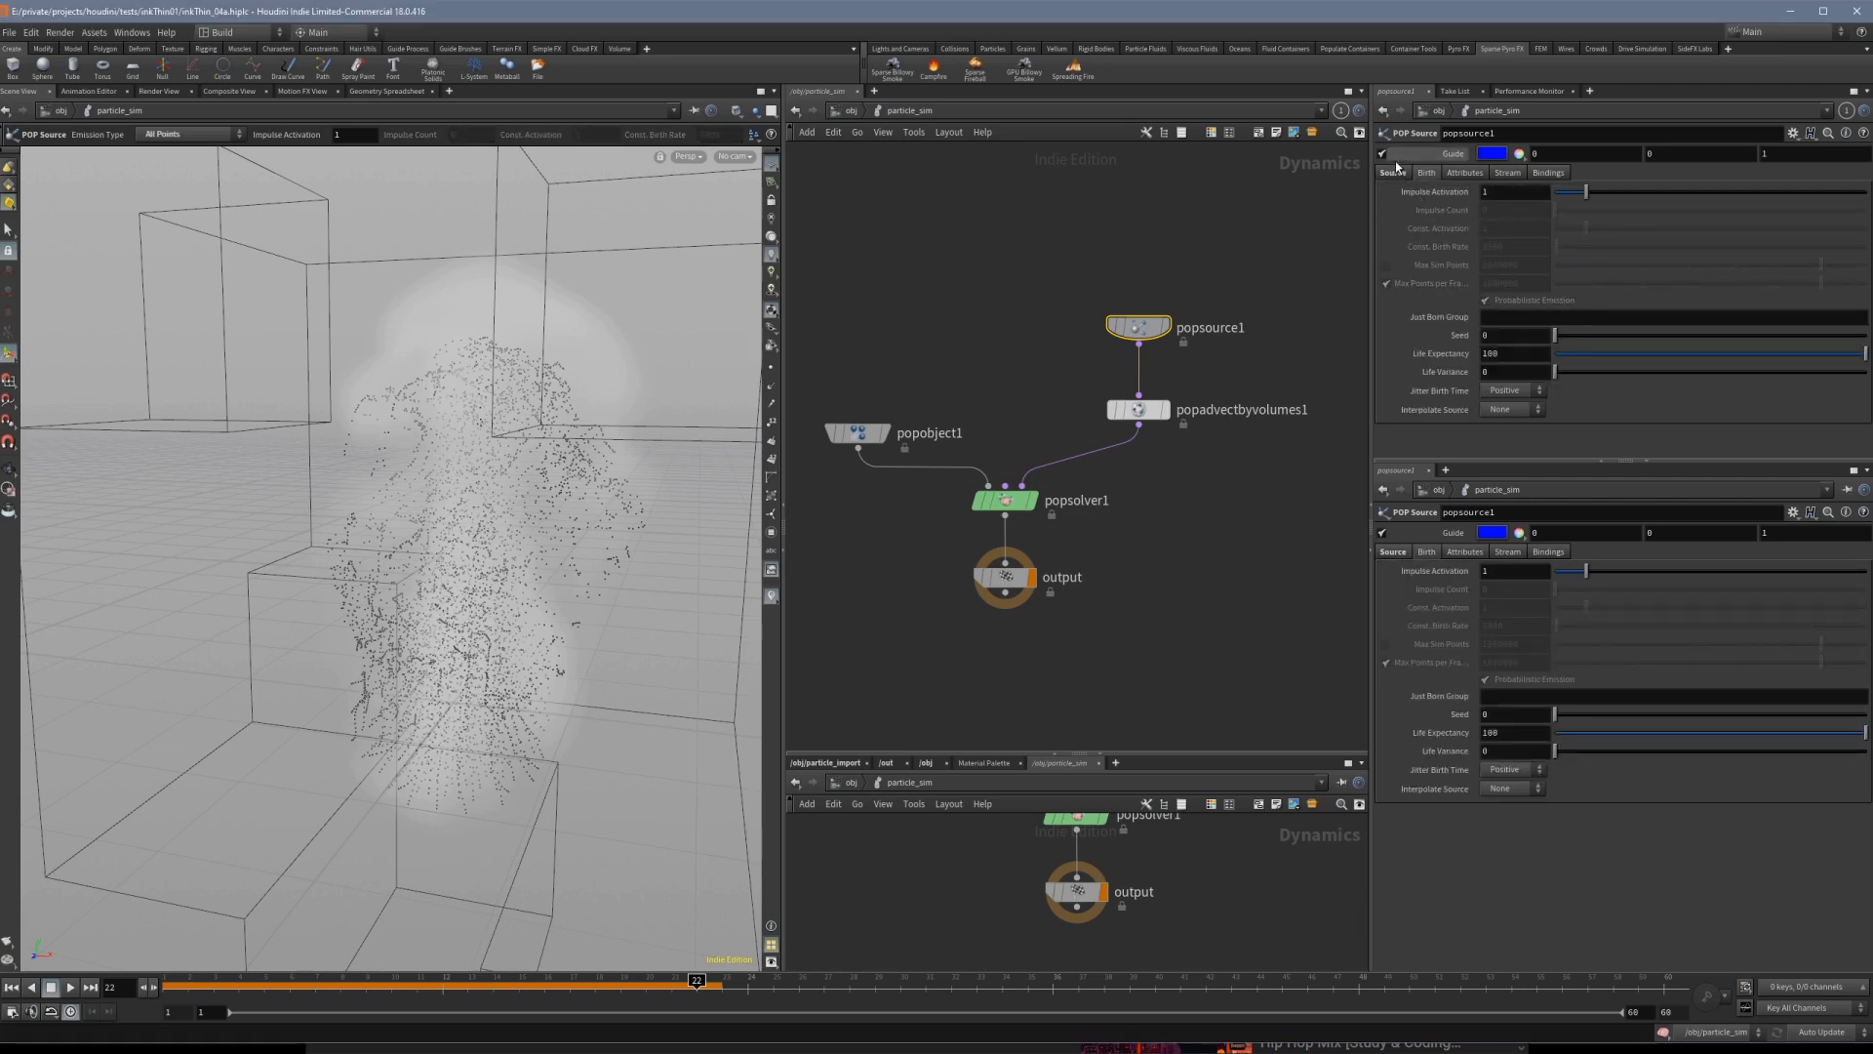
Set popsource1's Emission Type to Points again and return to its Birth settings.
left_click(1394, 171)
left_click(1531, 190)
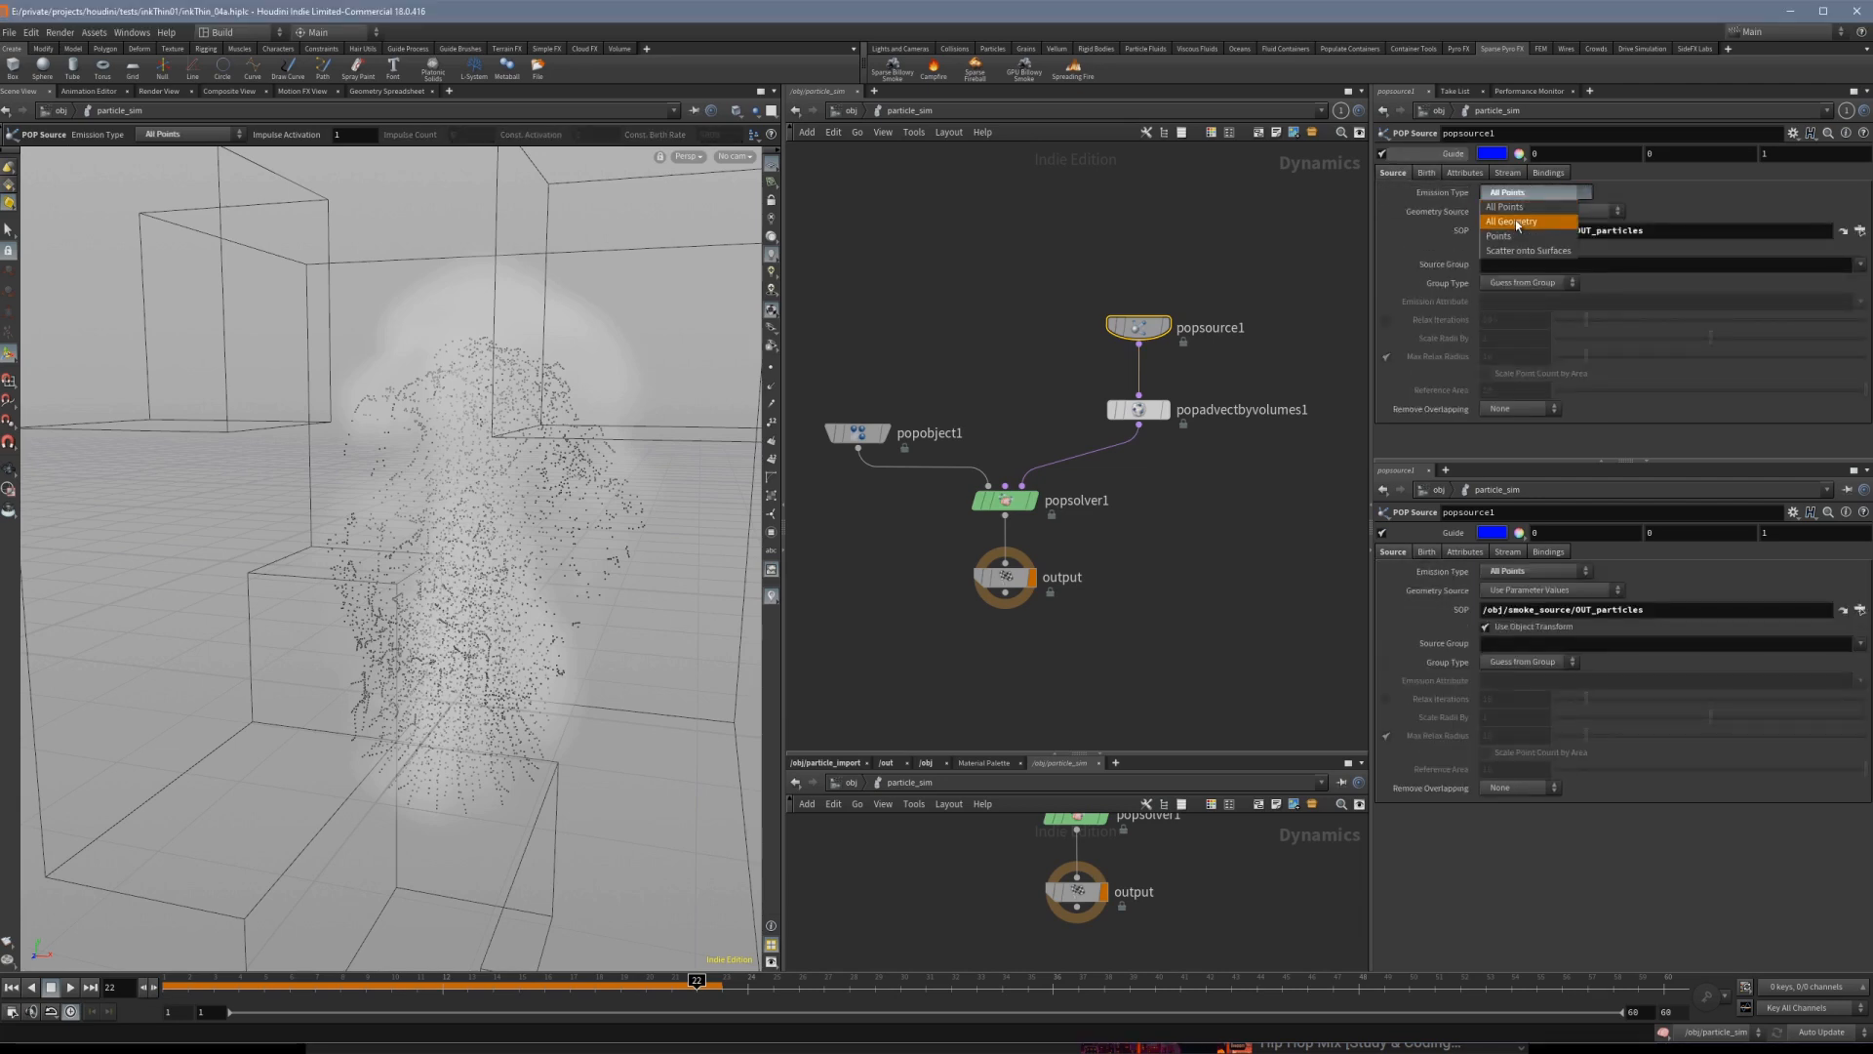
left_click(1507, 234)
left_click(1426, 173)
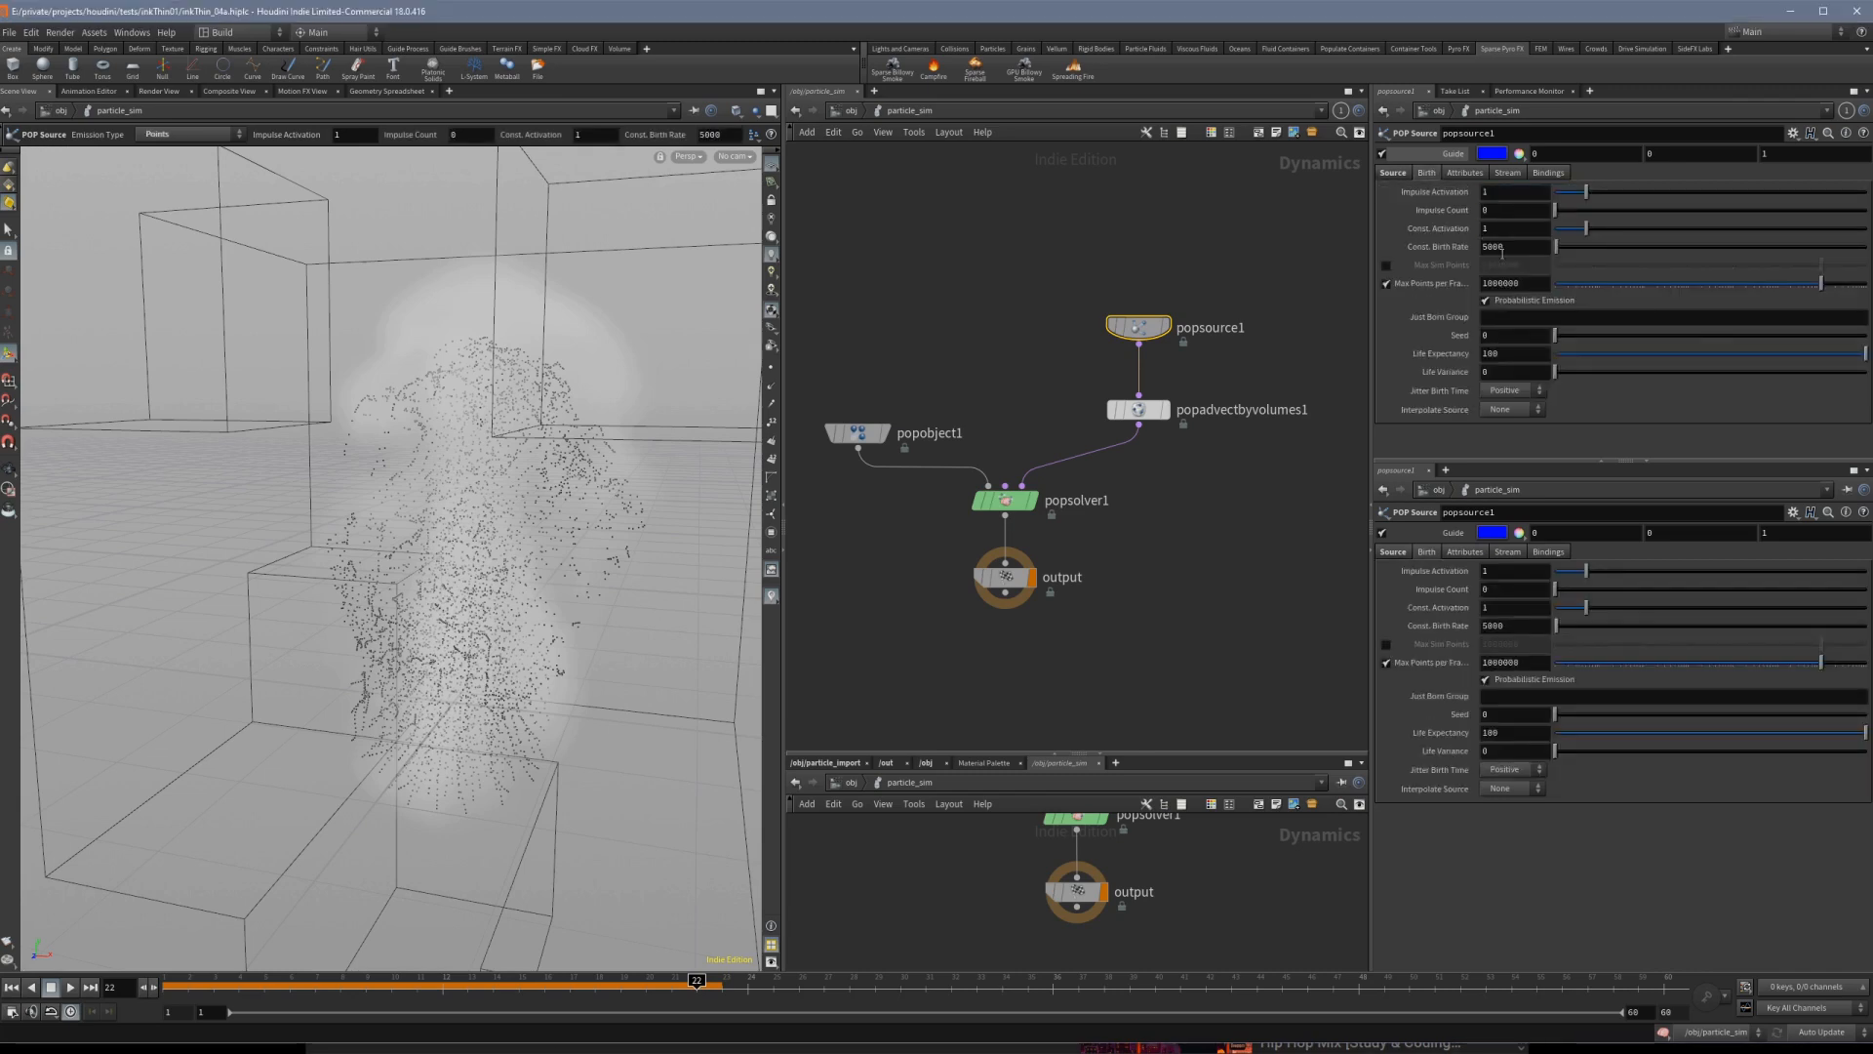
Set popsource1's Const. Birth Rate to 50000 and play the simulation to inspect the particles.
type("0")
key("Return")
left_click(66, 987)
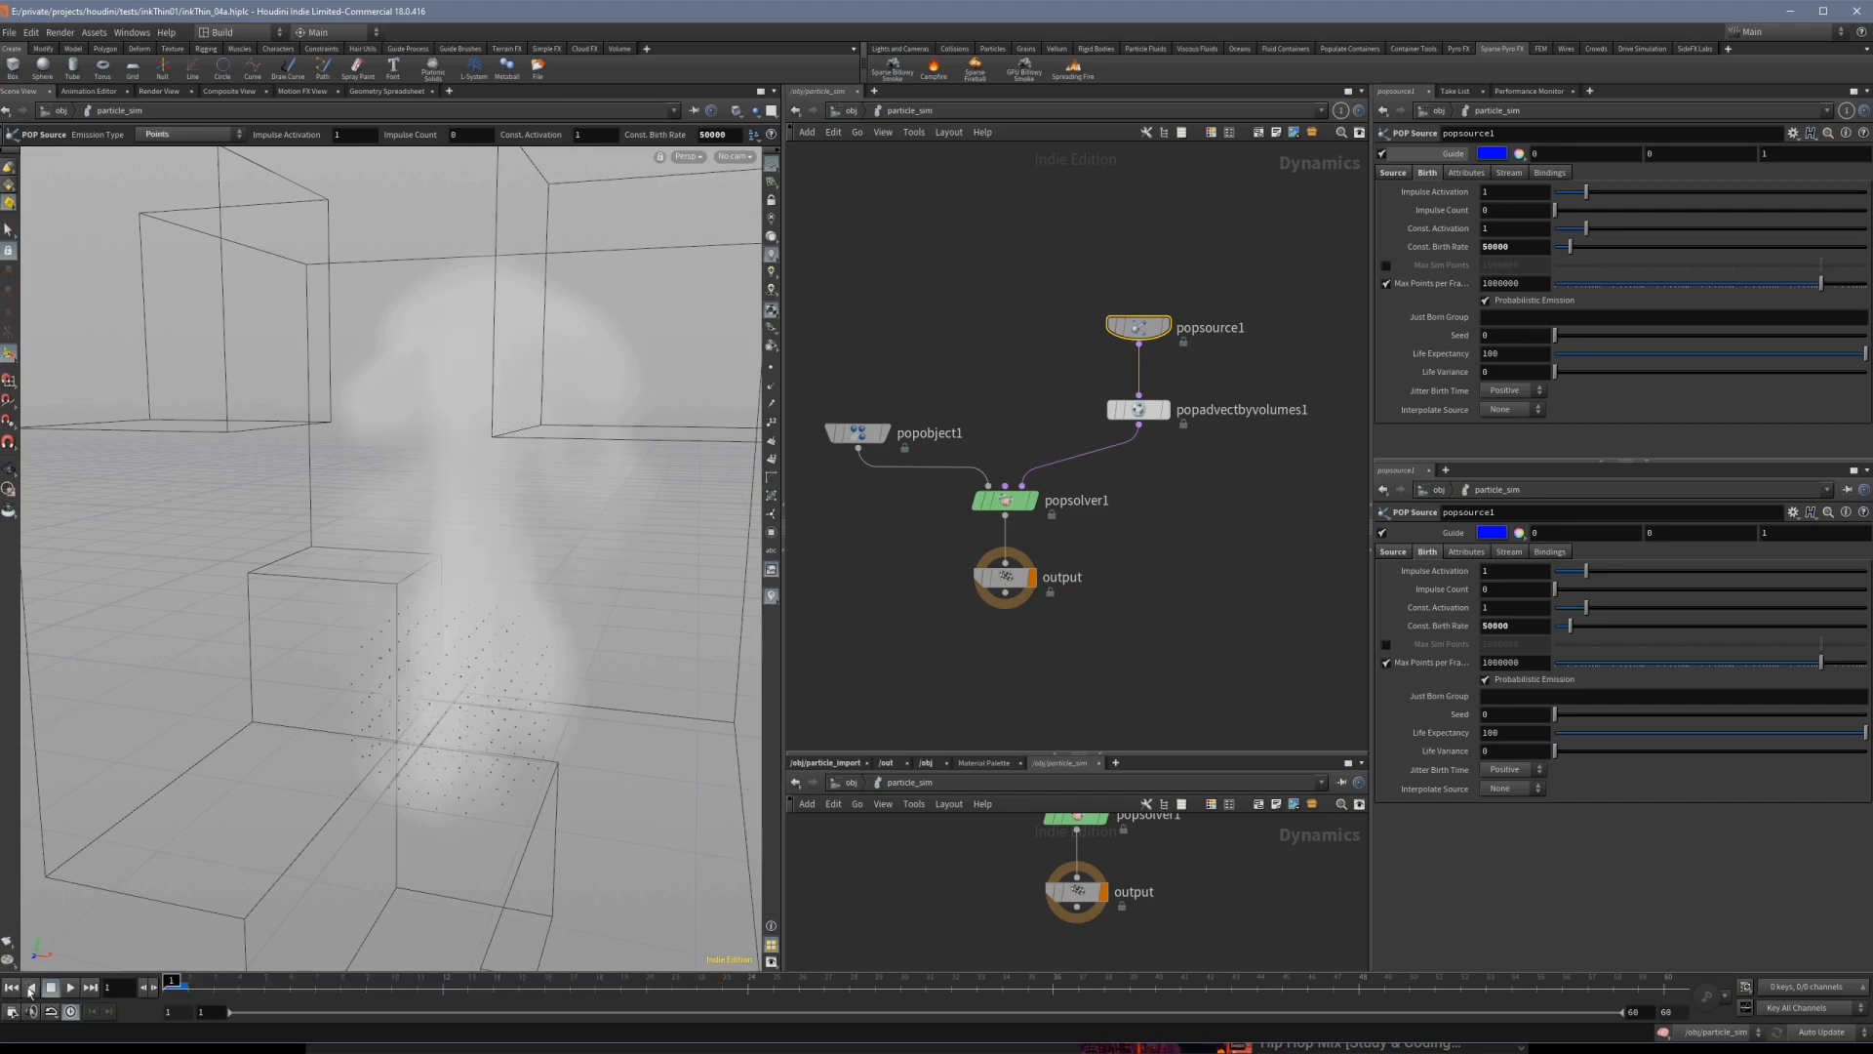
right_click_drag(382, 689, 303, 741)
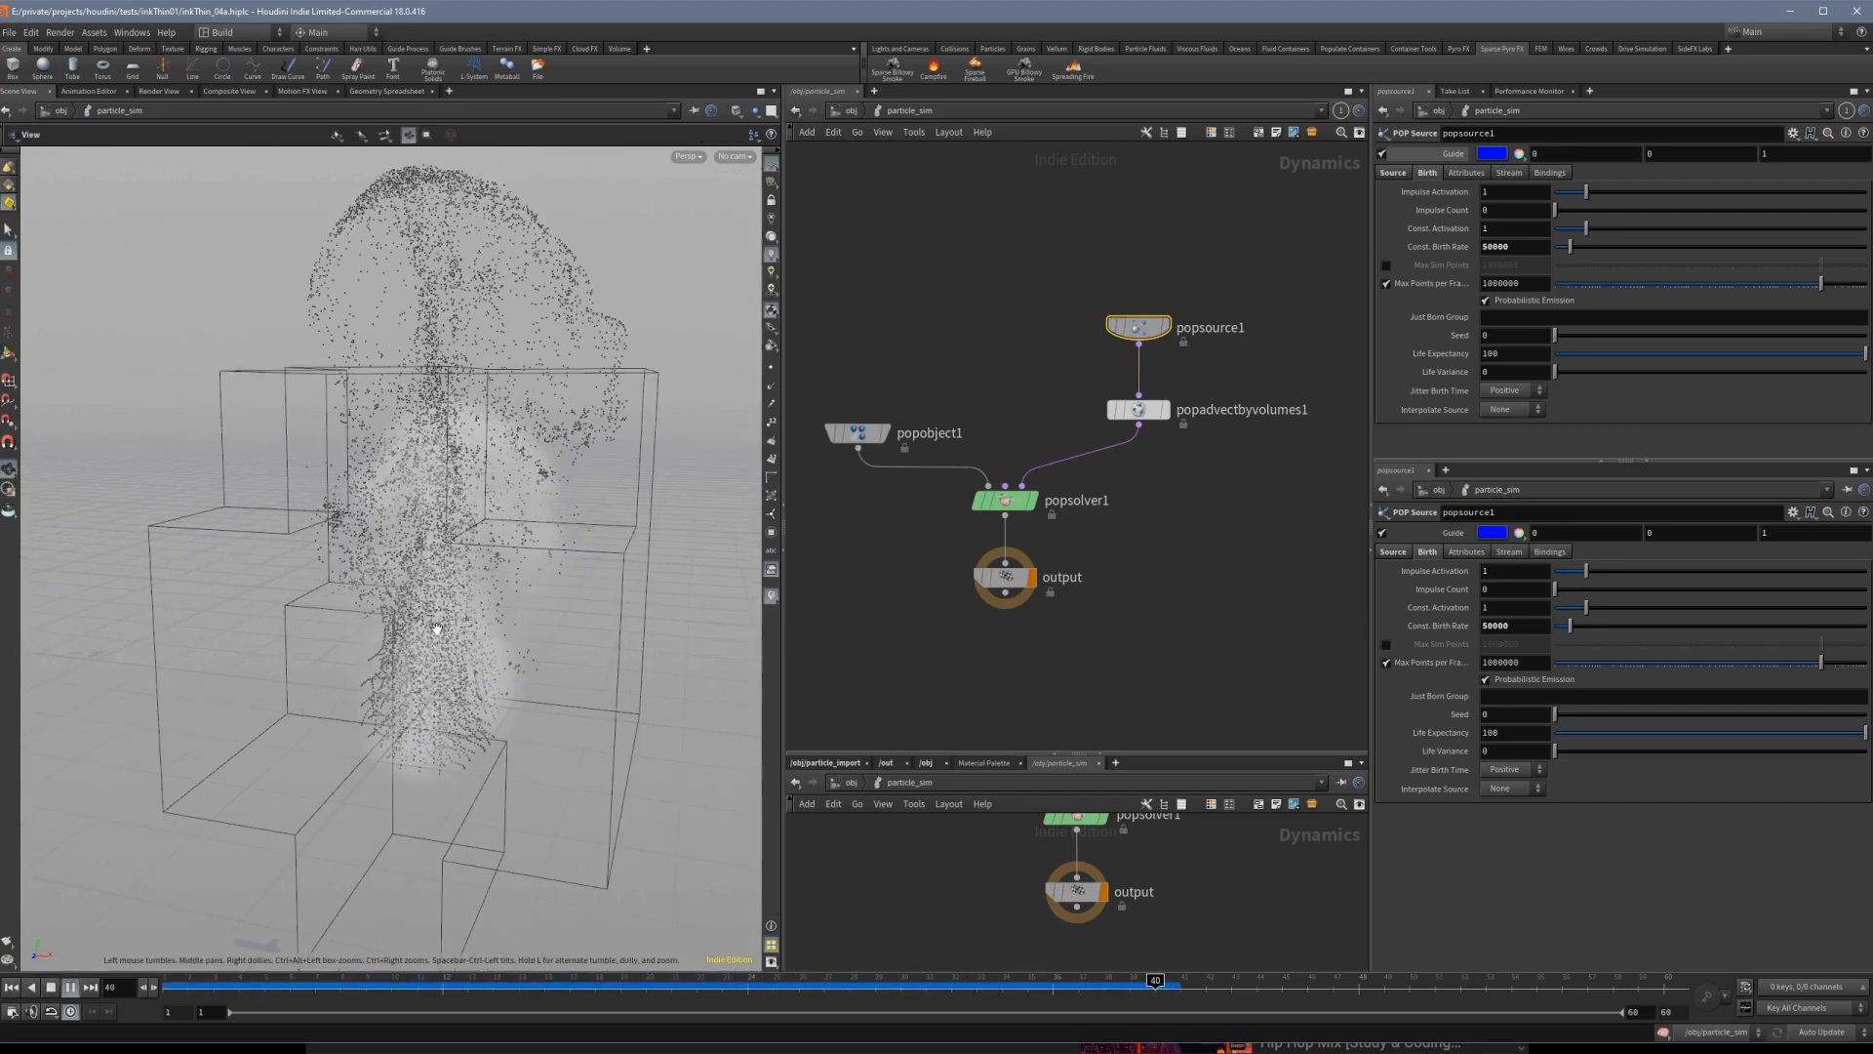
middle_click_drag(498, 571, 478, 652)
right_click_drag(477, 652, 249, 805)
middle_click_drag(249, 805, 223, 849)
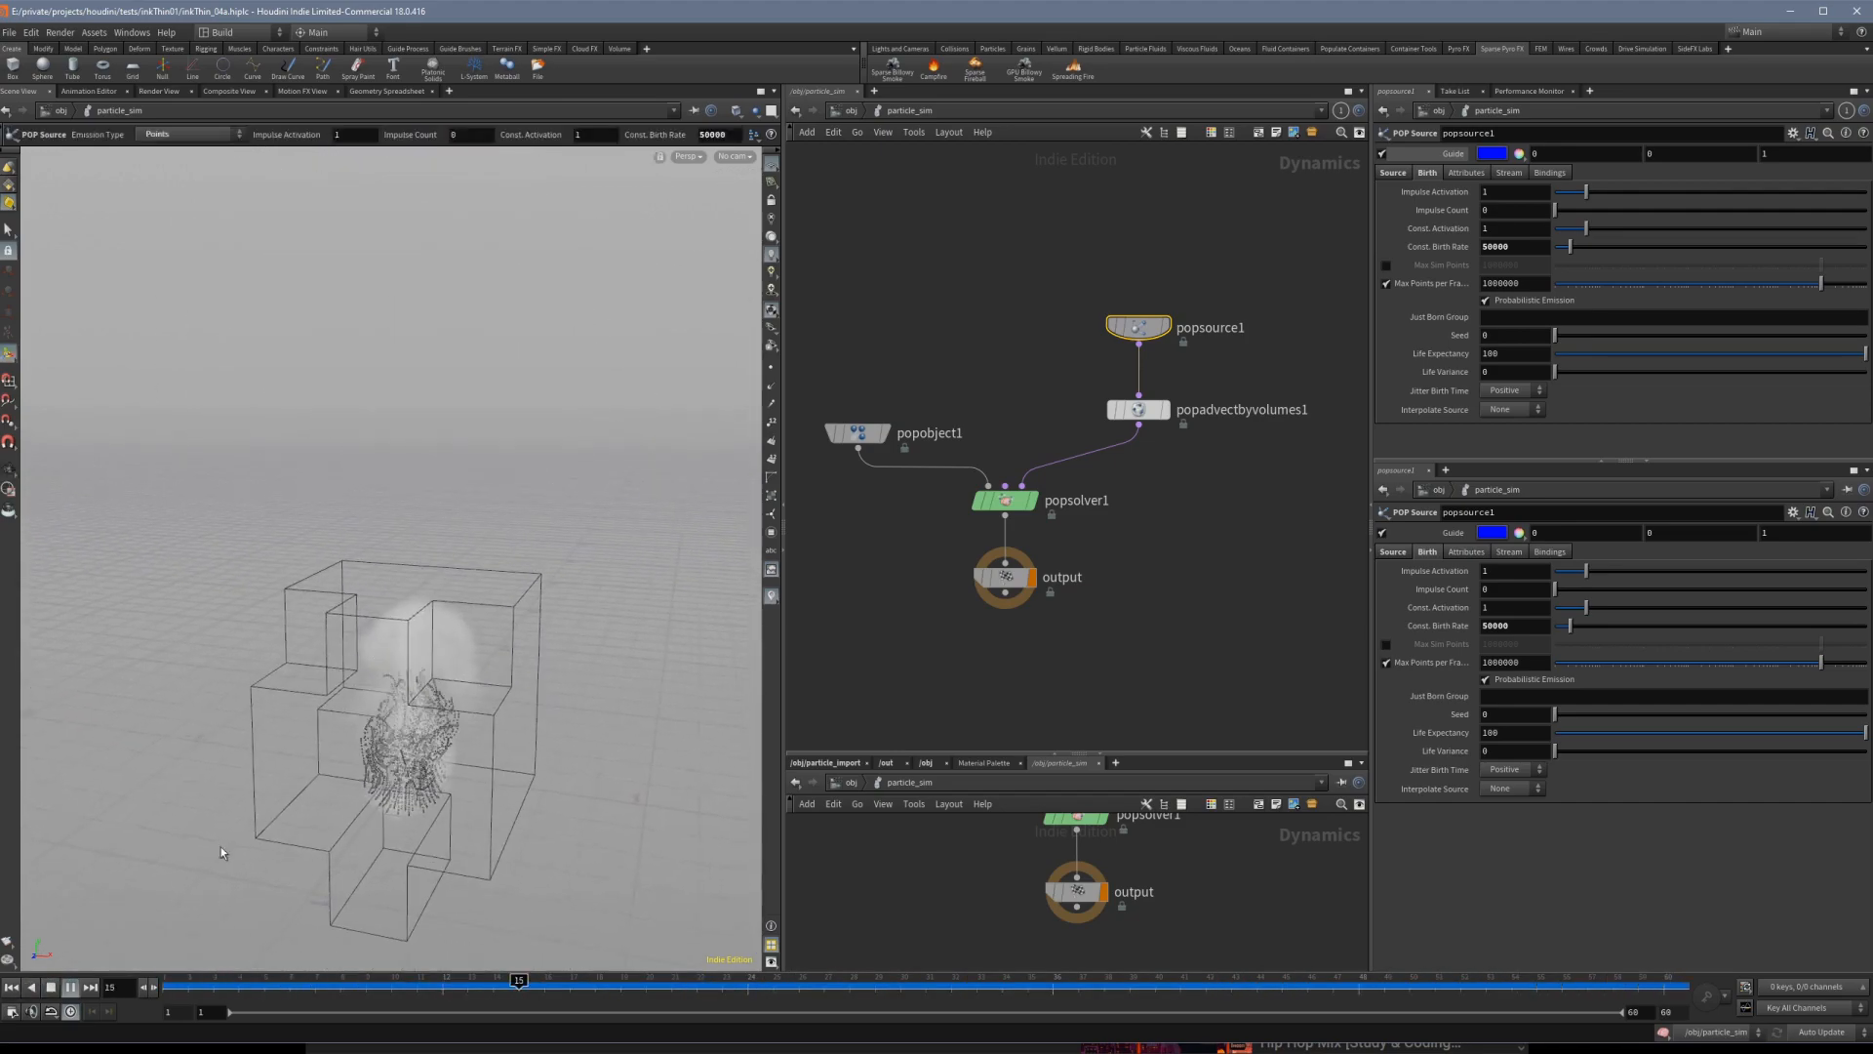
left_click(69, 985)
Set popsource1's Const. Birth Rate to 500000 and play the simulation from the first frame.
type("0")
key("Return")
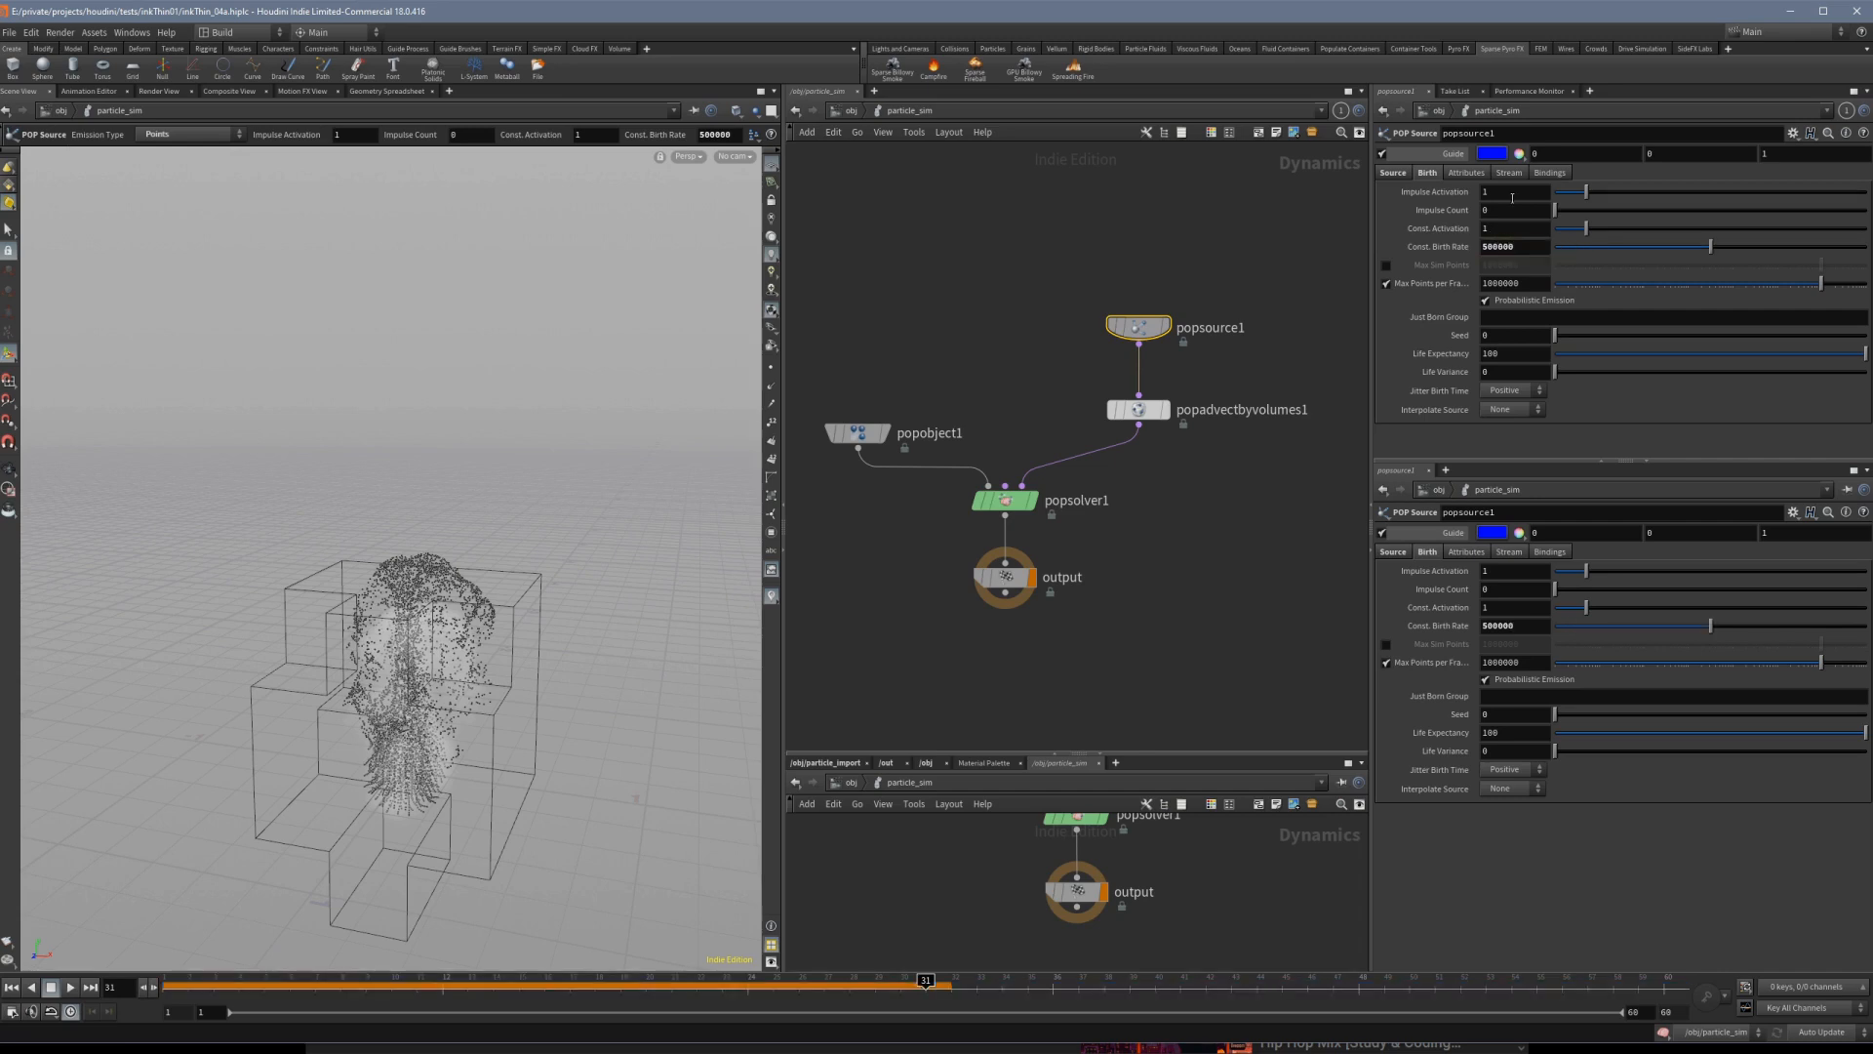
left_click(10, 986)
left_click(69, 986)
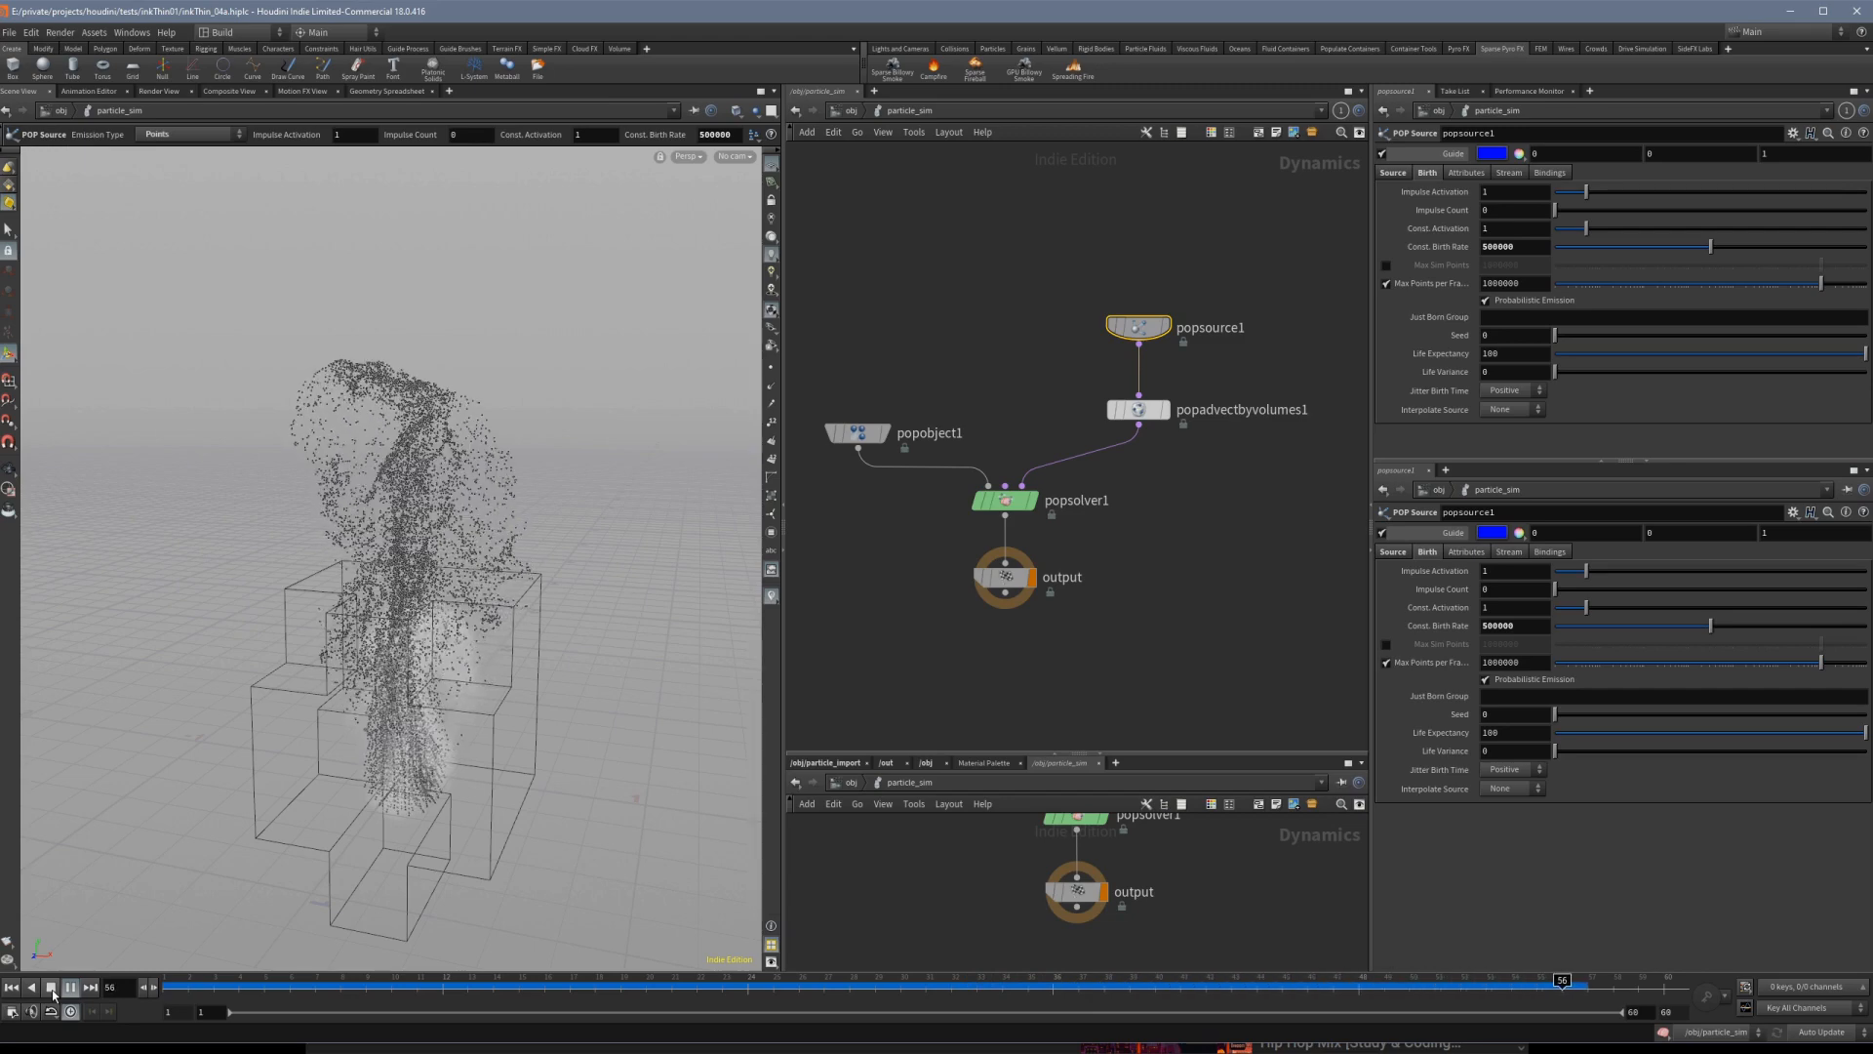
left_click(51, 987)
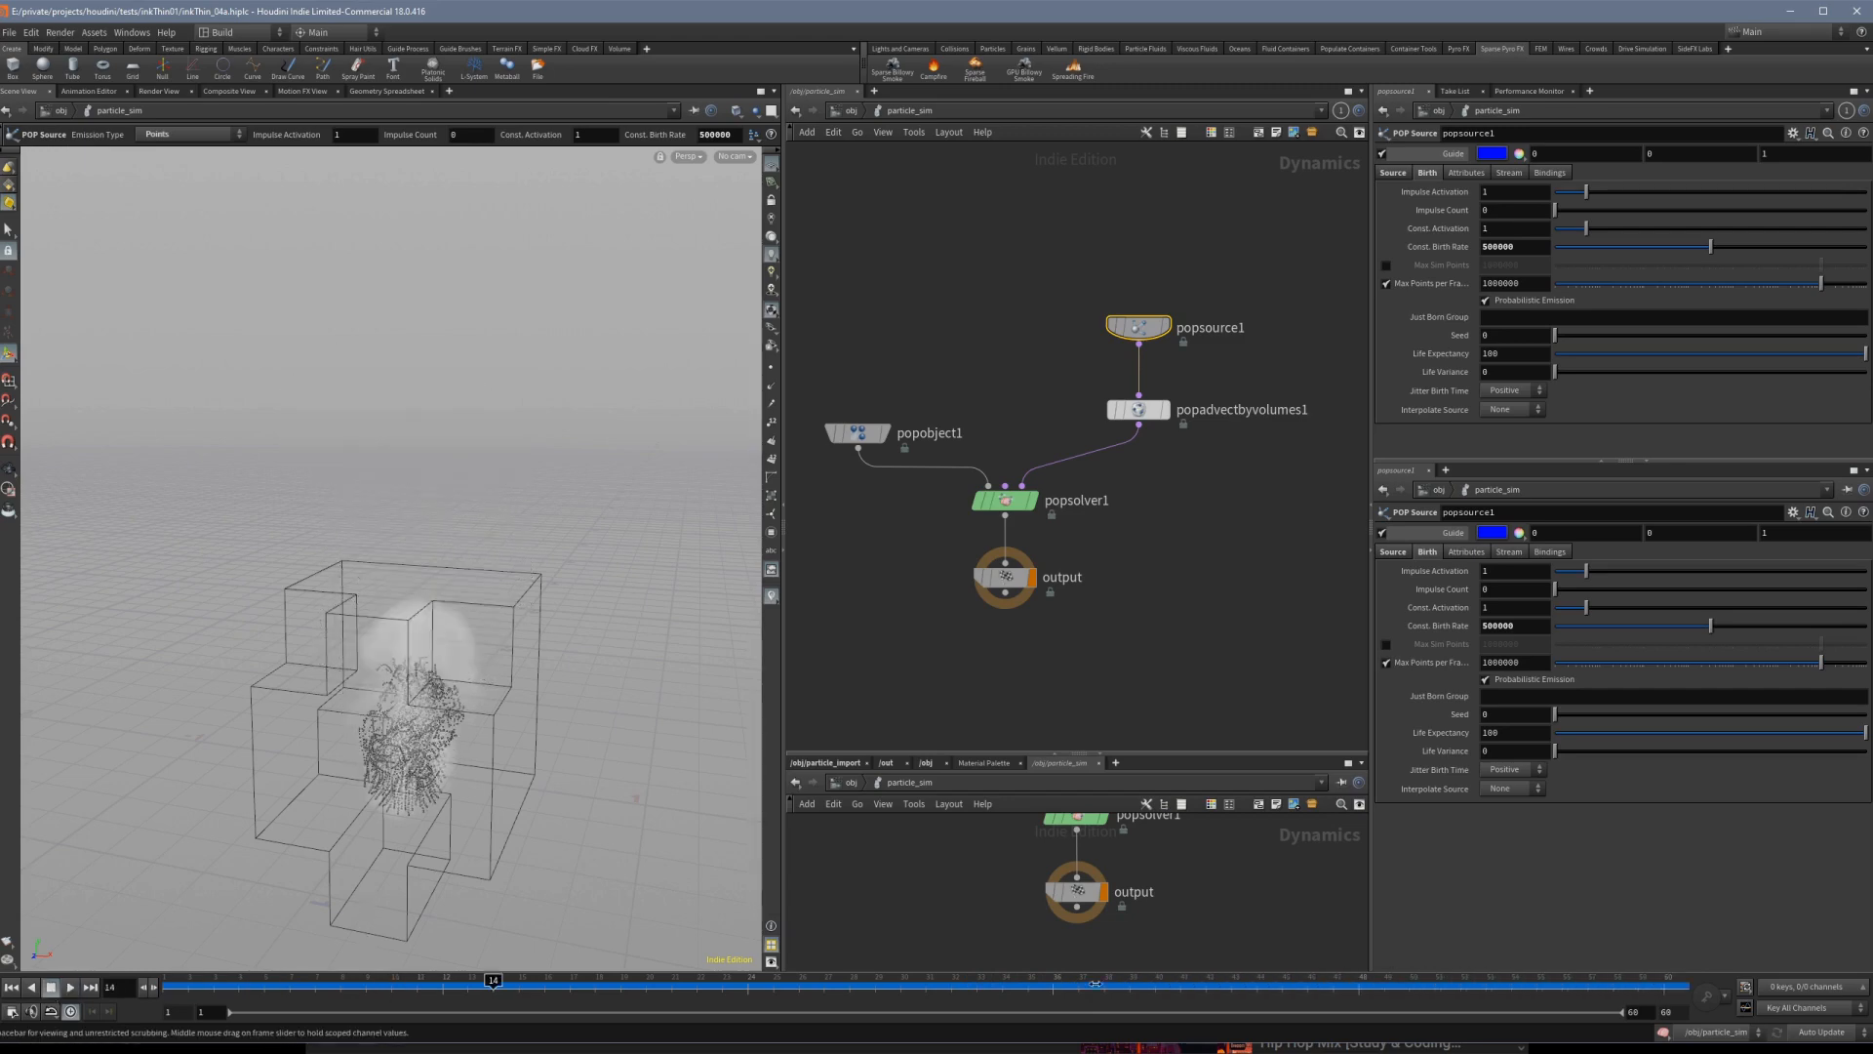
Check the particle count in popsolver1's node information and close it again.
left_click(958, 501)
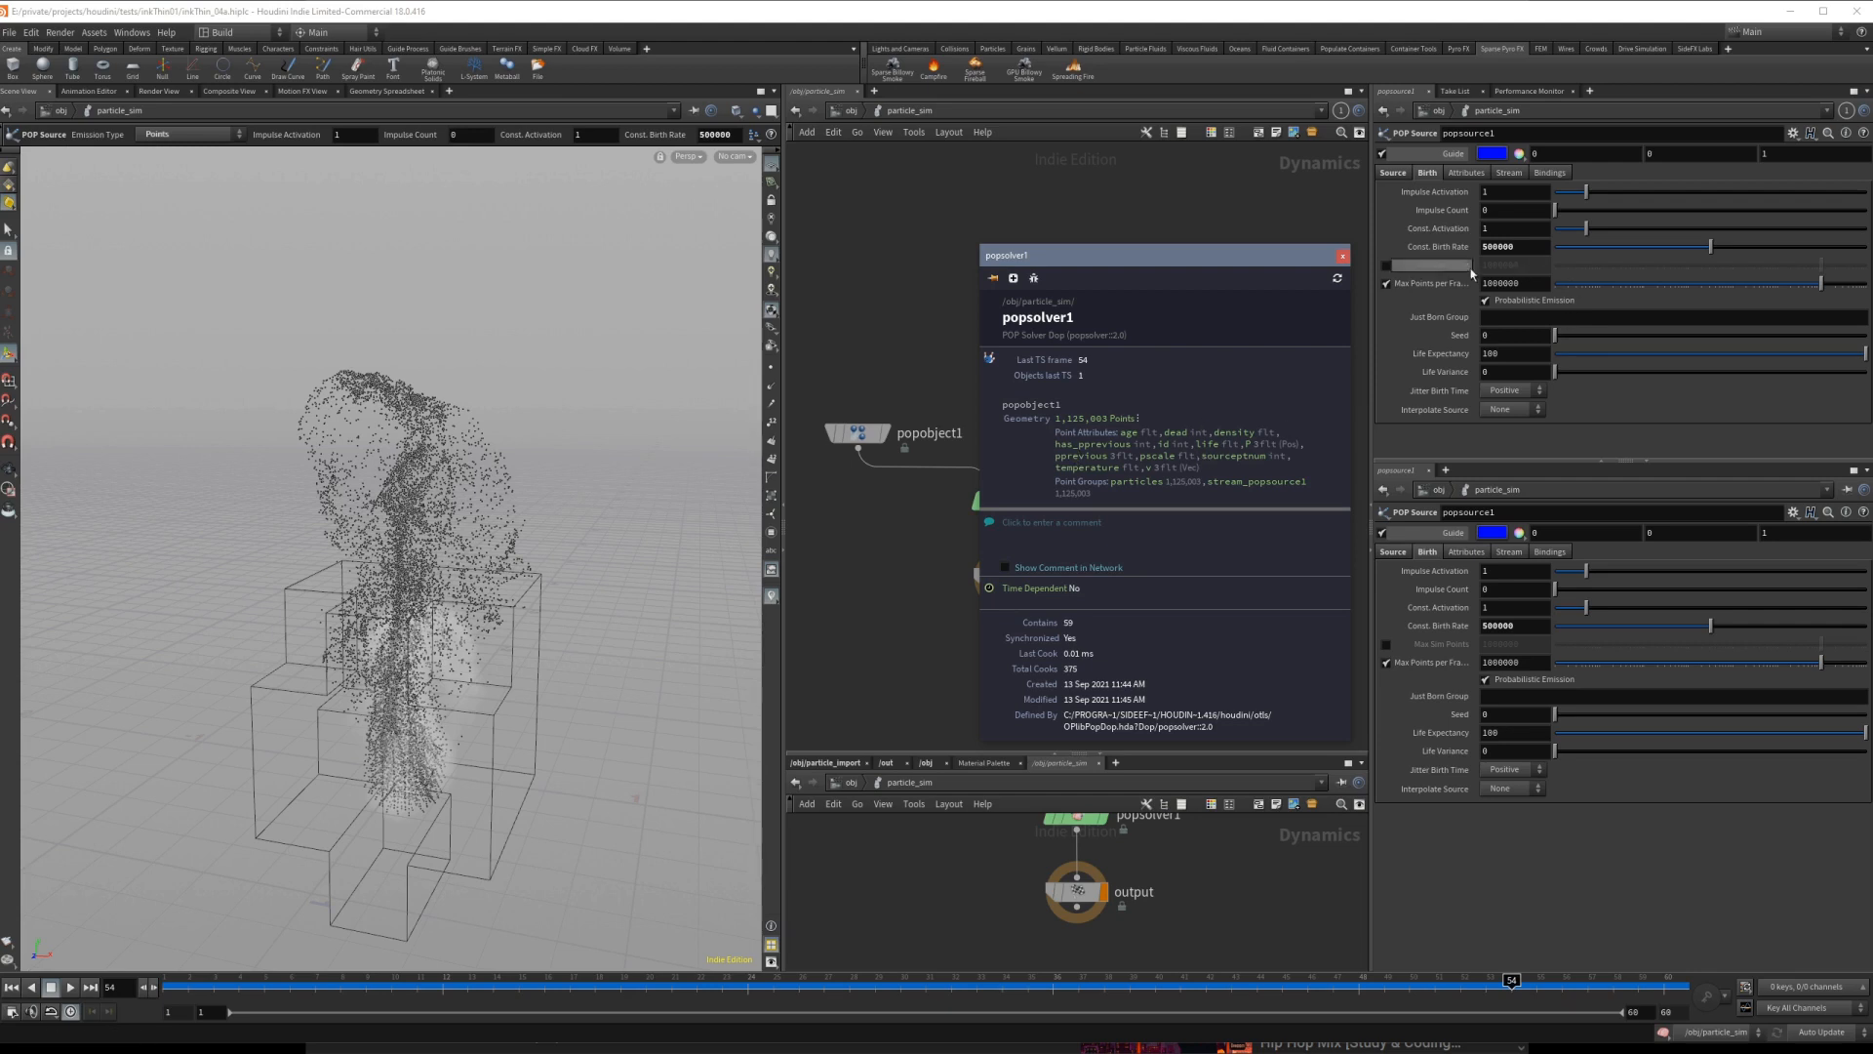
left_click(1343, 255)
scroll(1054, 430, "up", 2)
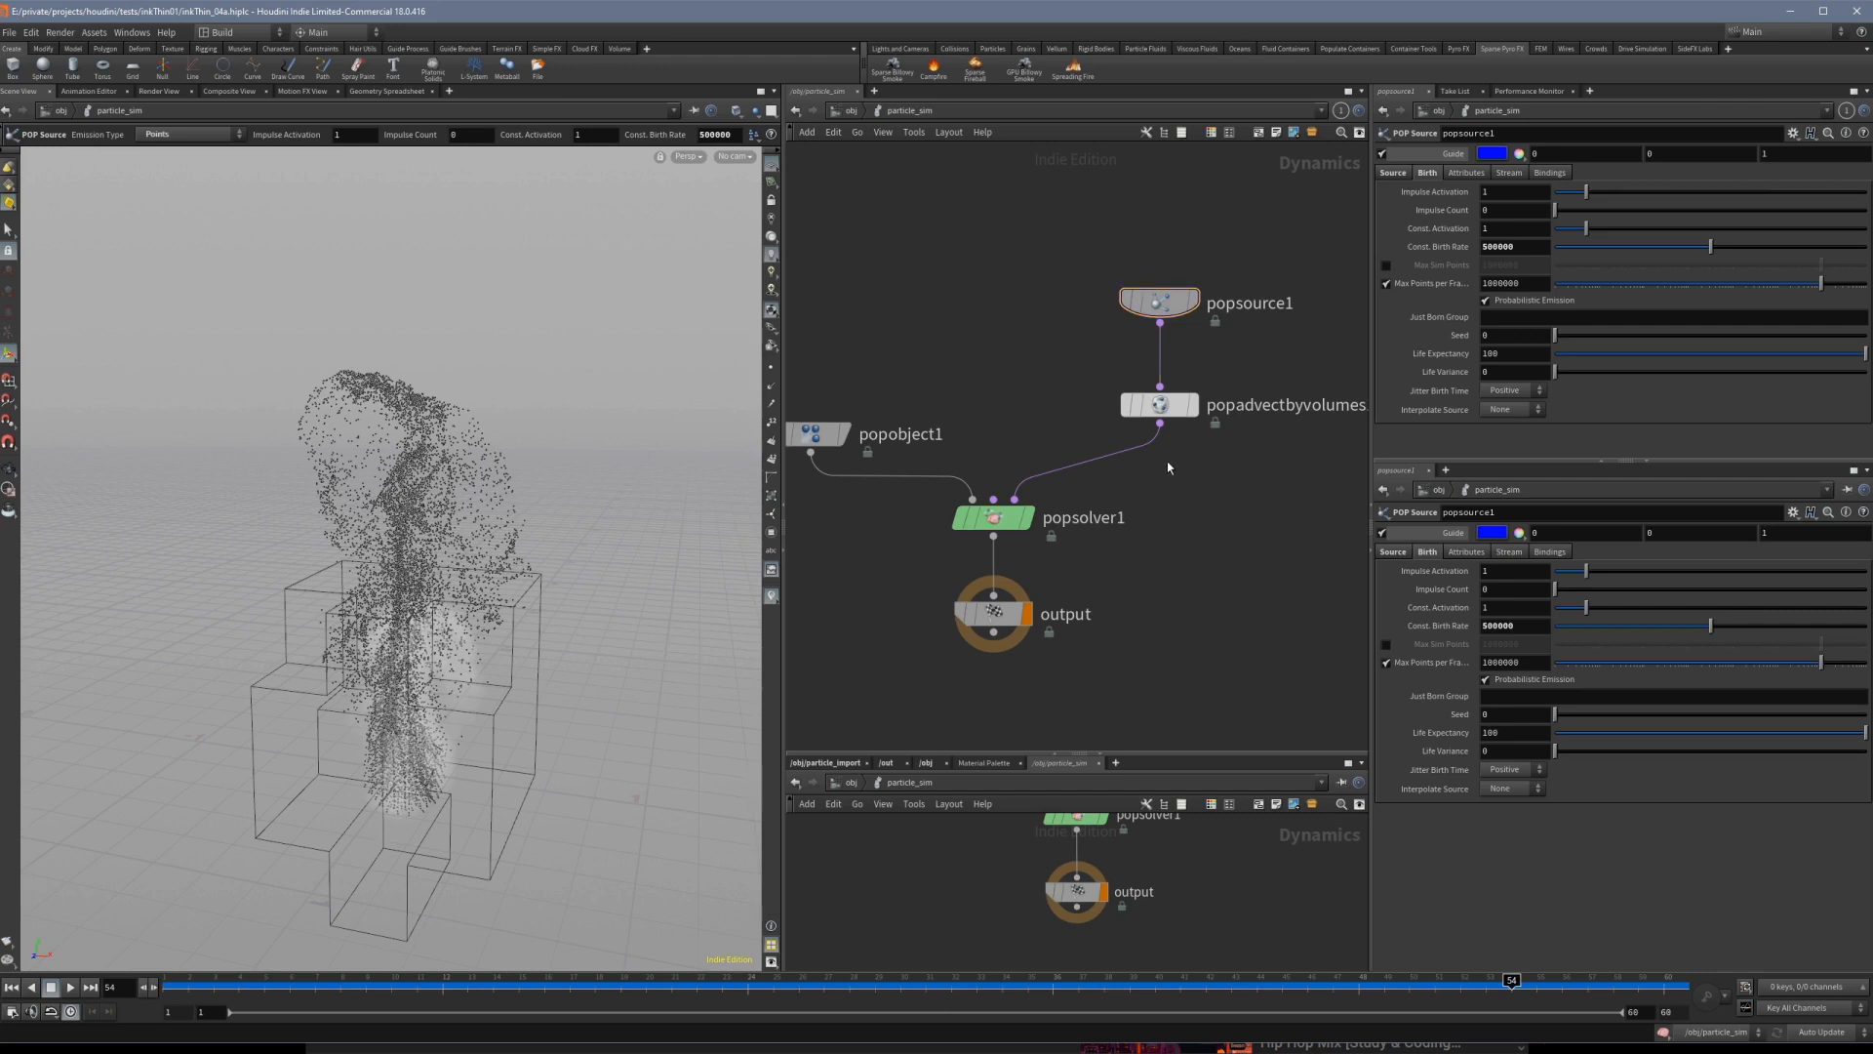
Add a Geometry object beside particle_sim at the object level and name it particle_import.
key("u")
key("Tab")
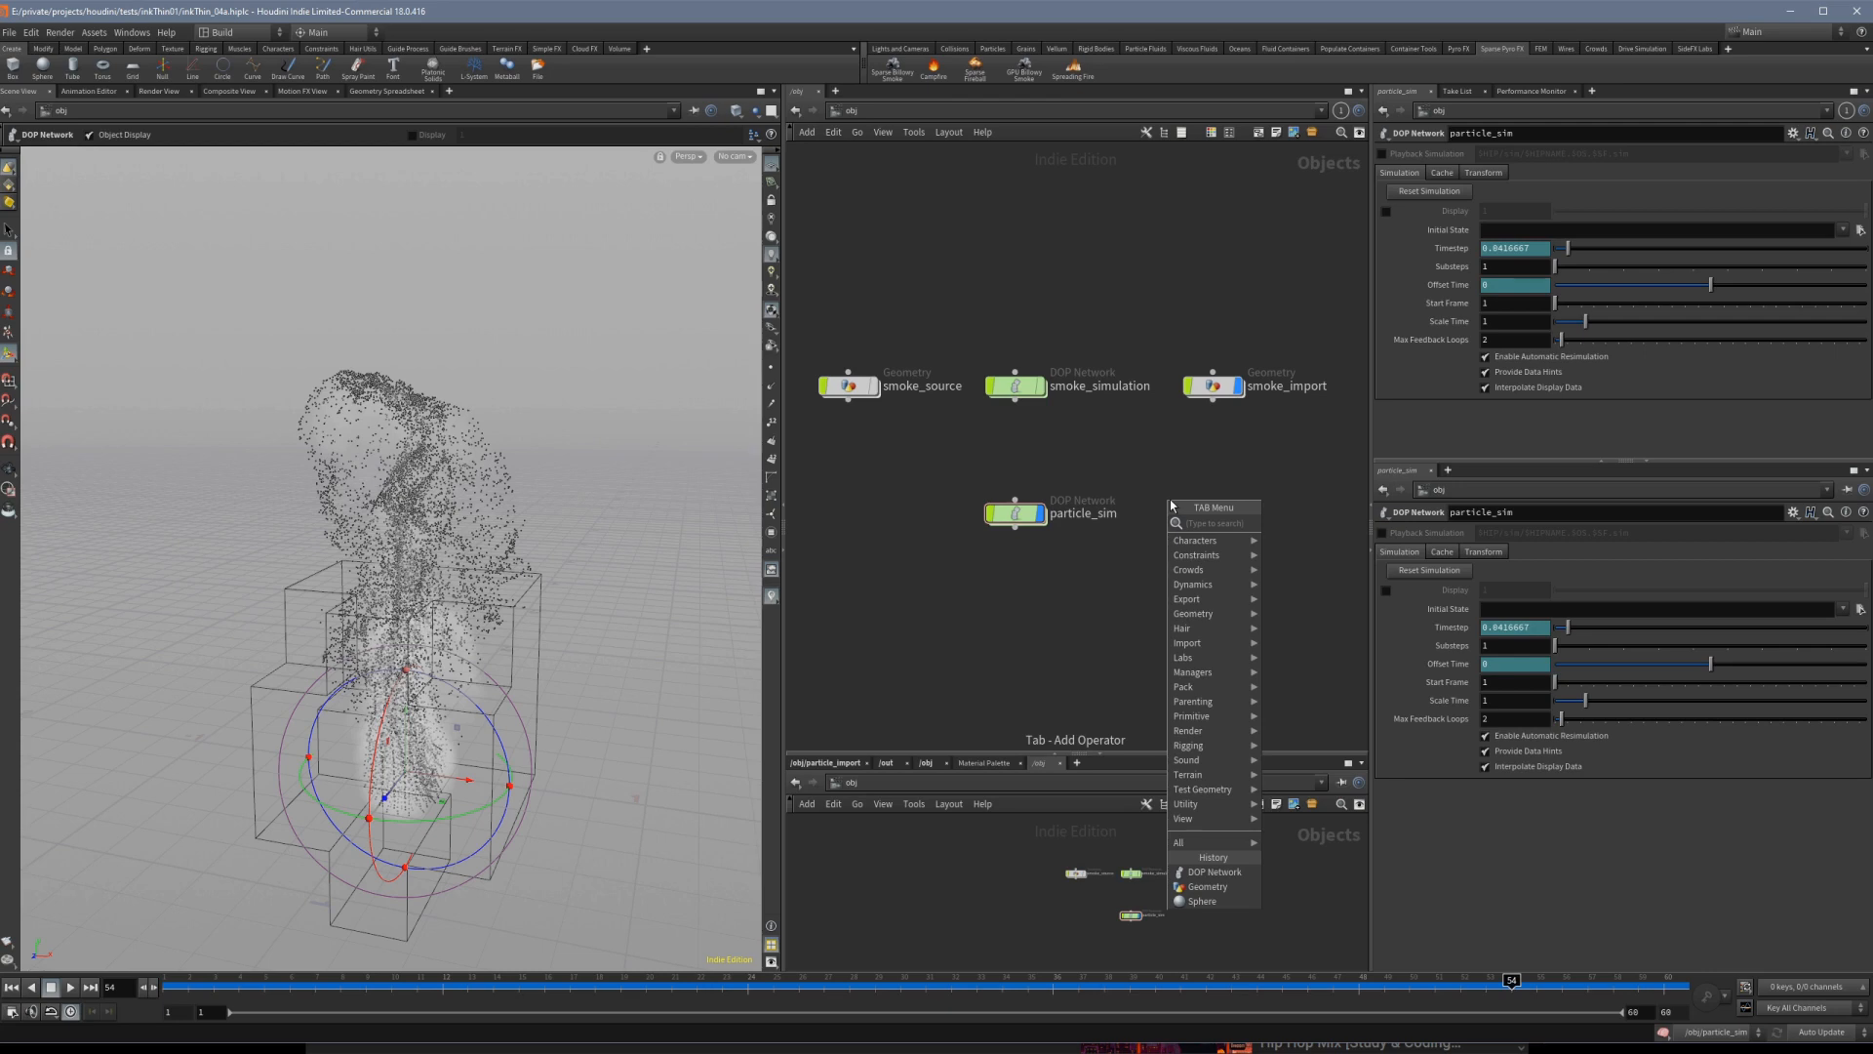
type("geo")
key("Return")
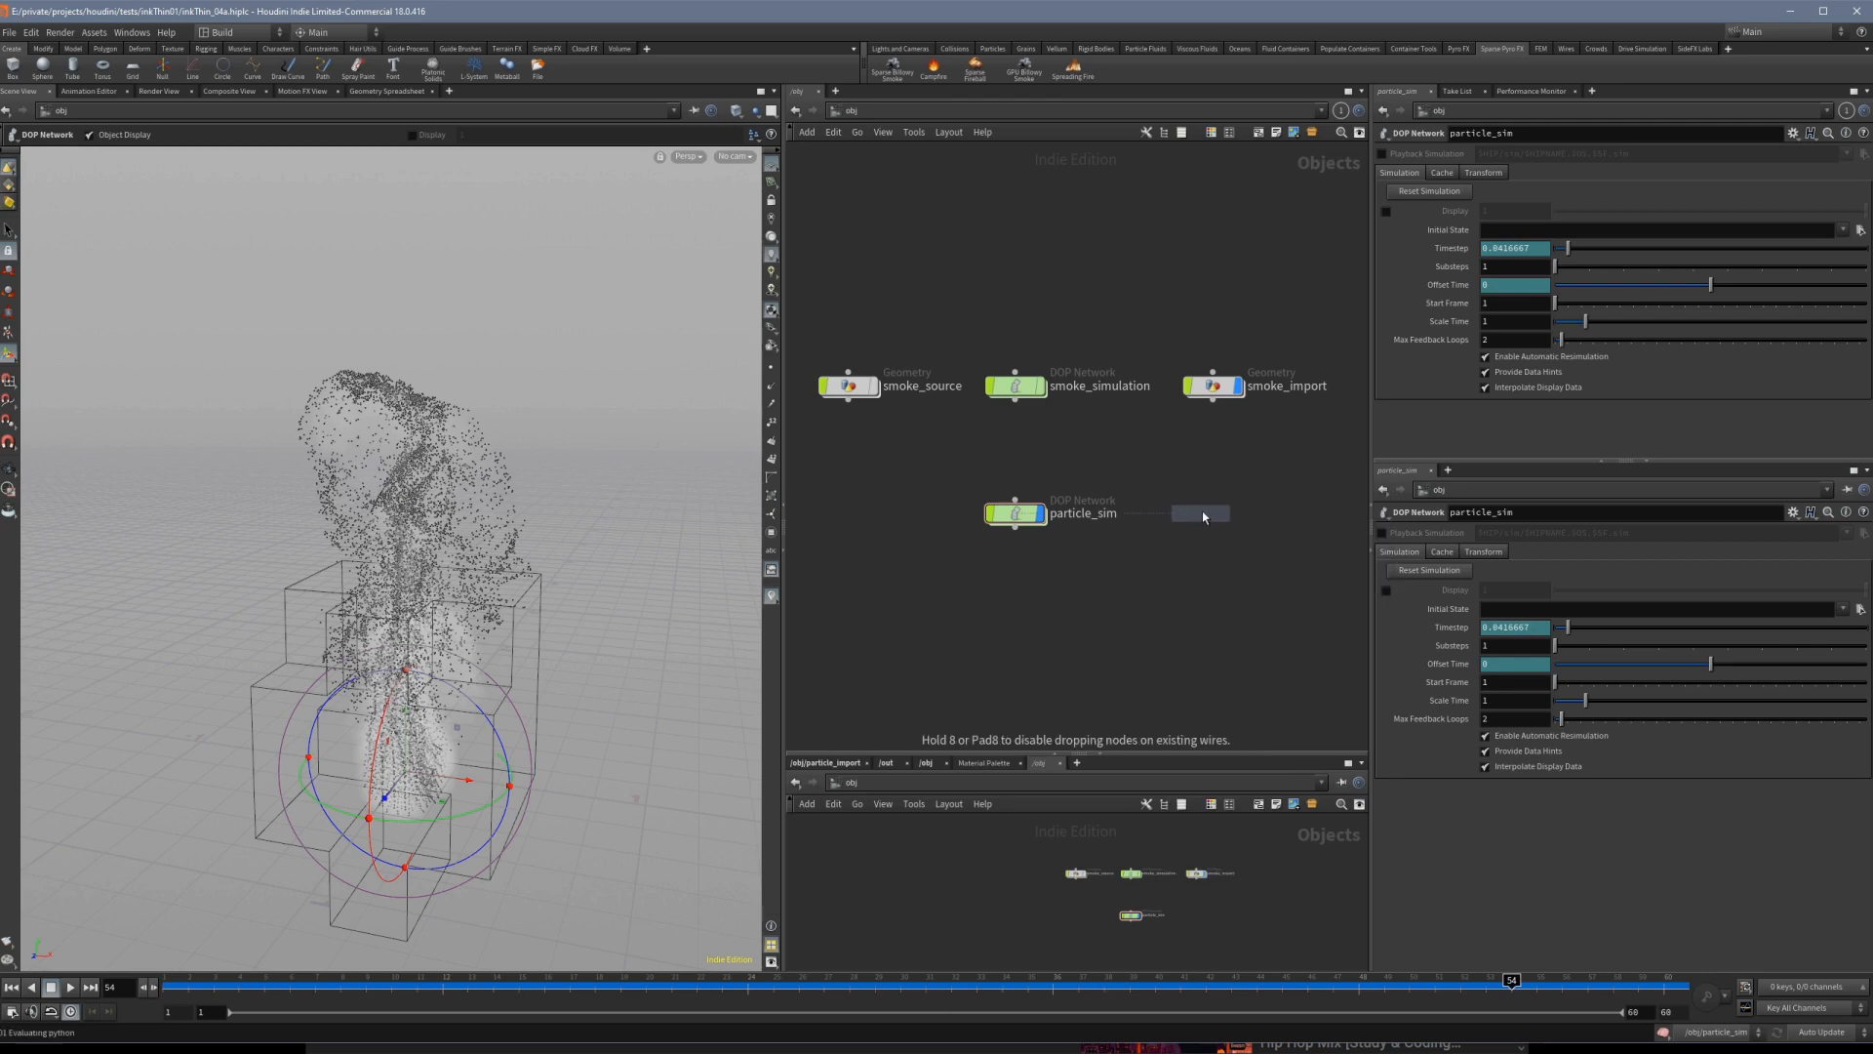
left_click(1216, 516)
double_click(1265, 514)
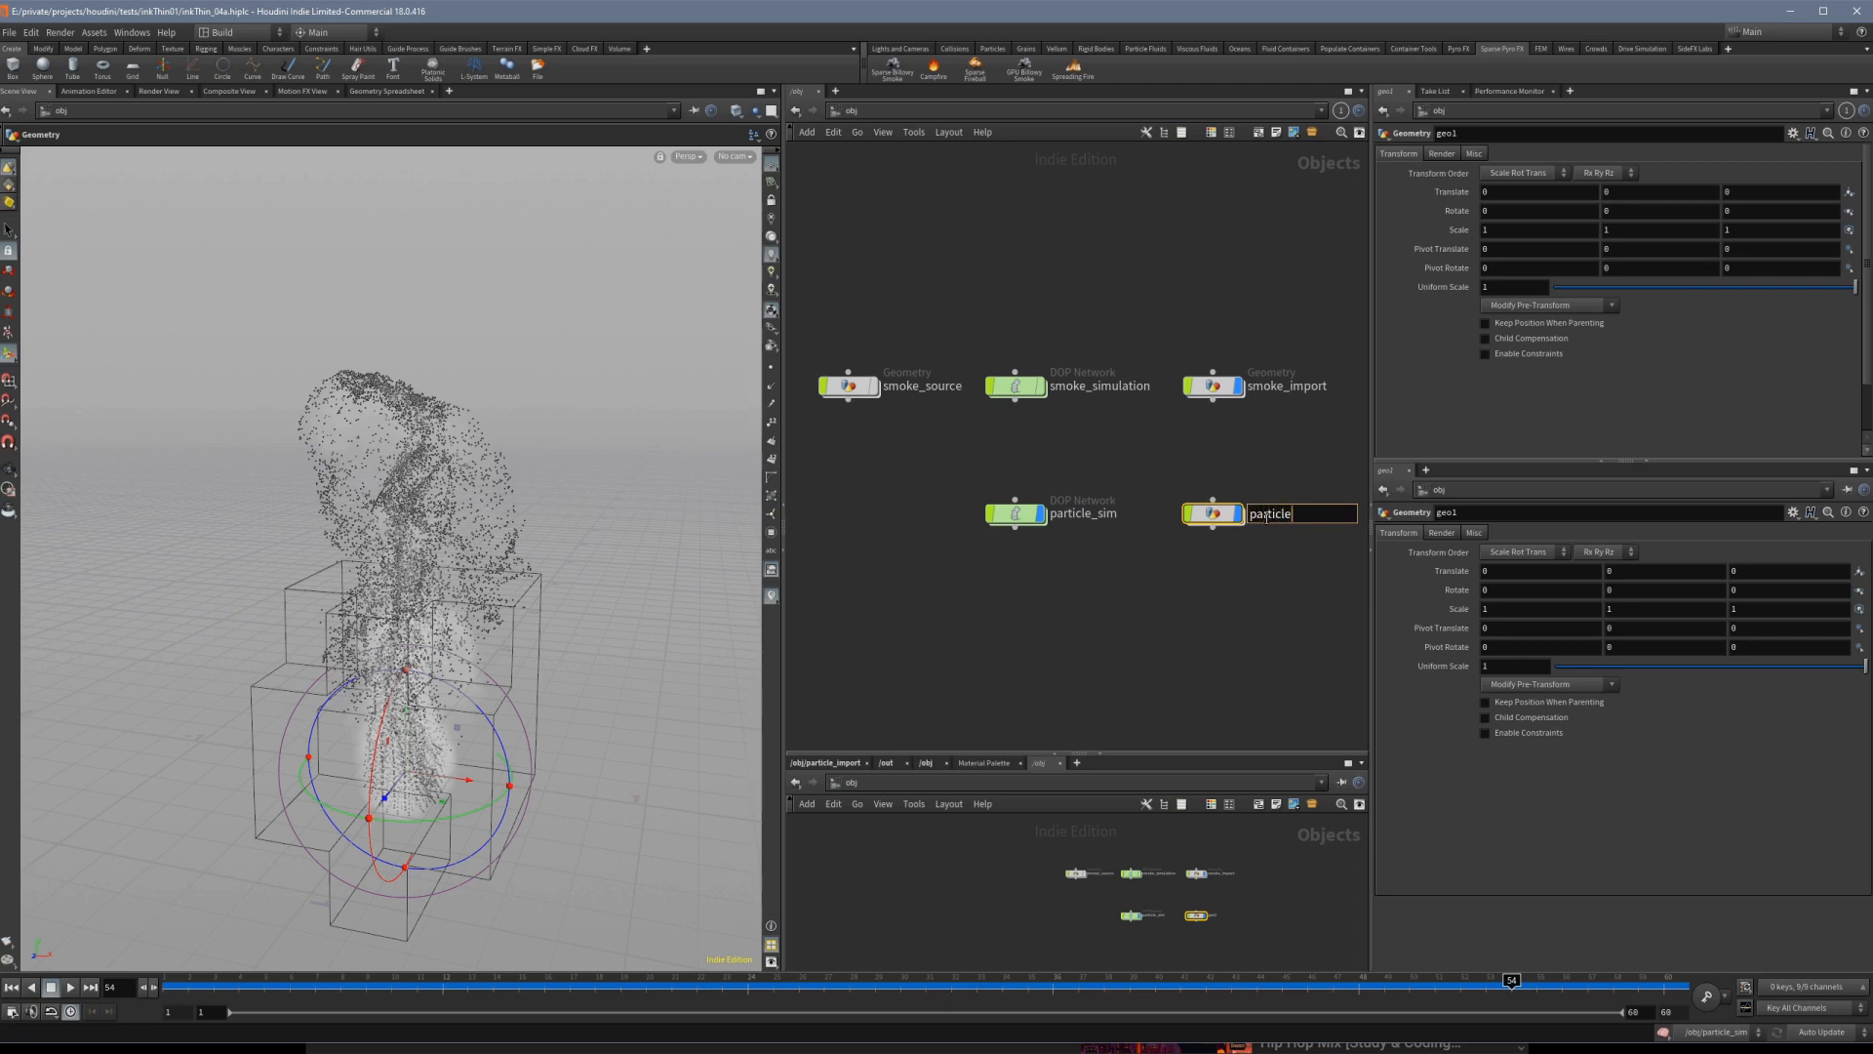
type("particle_import")
key("Return")
Inside particle_import, add an Object Merge that references /obj/particle_sim, and save the scene.
double_click(1213, 514)
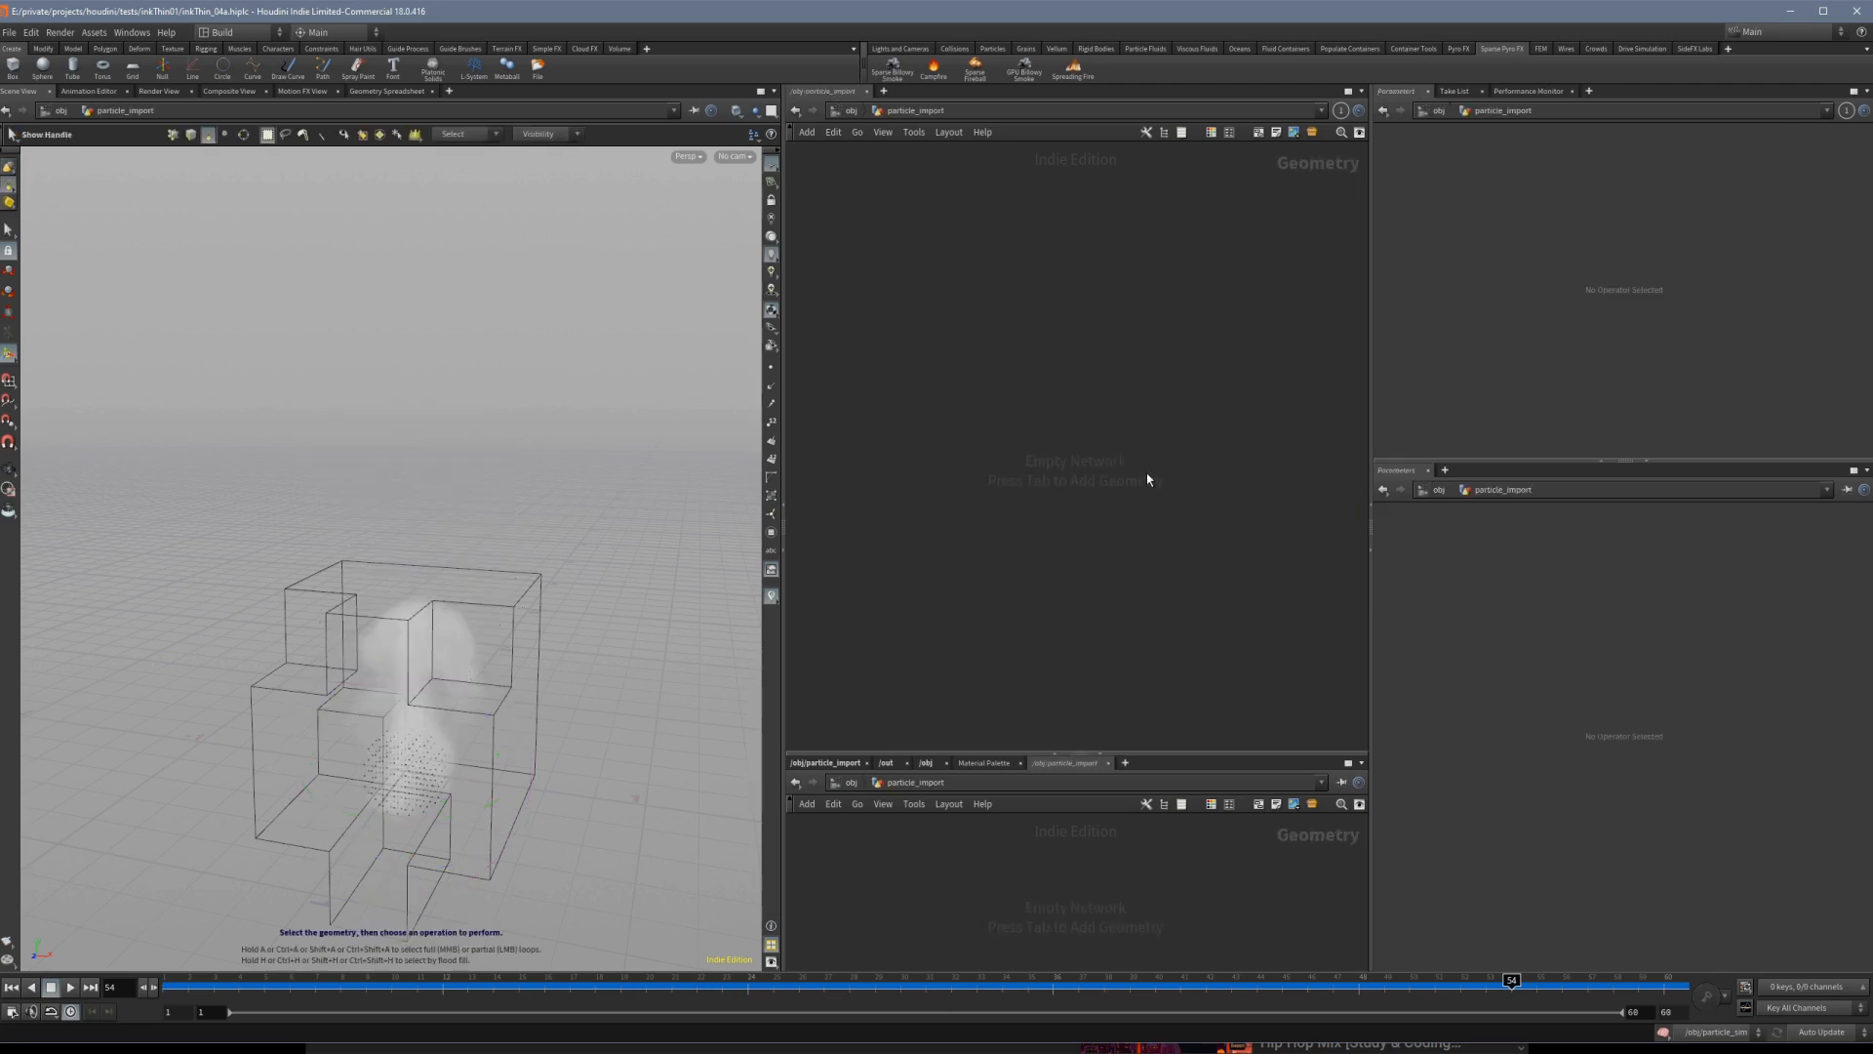
key("Tab")
type("merge")
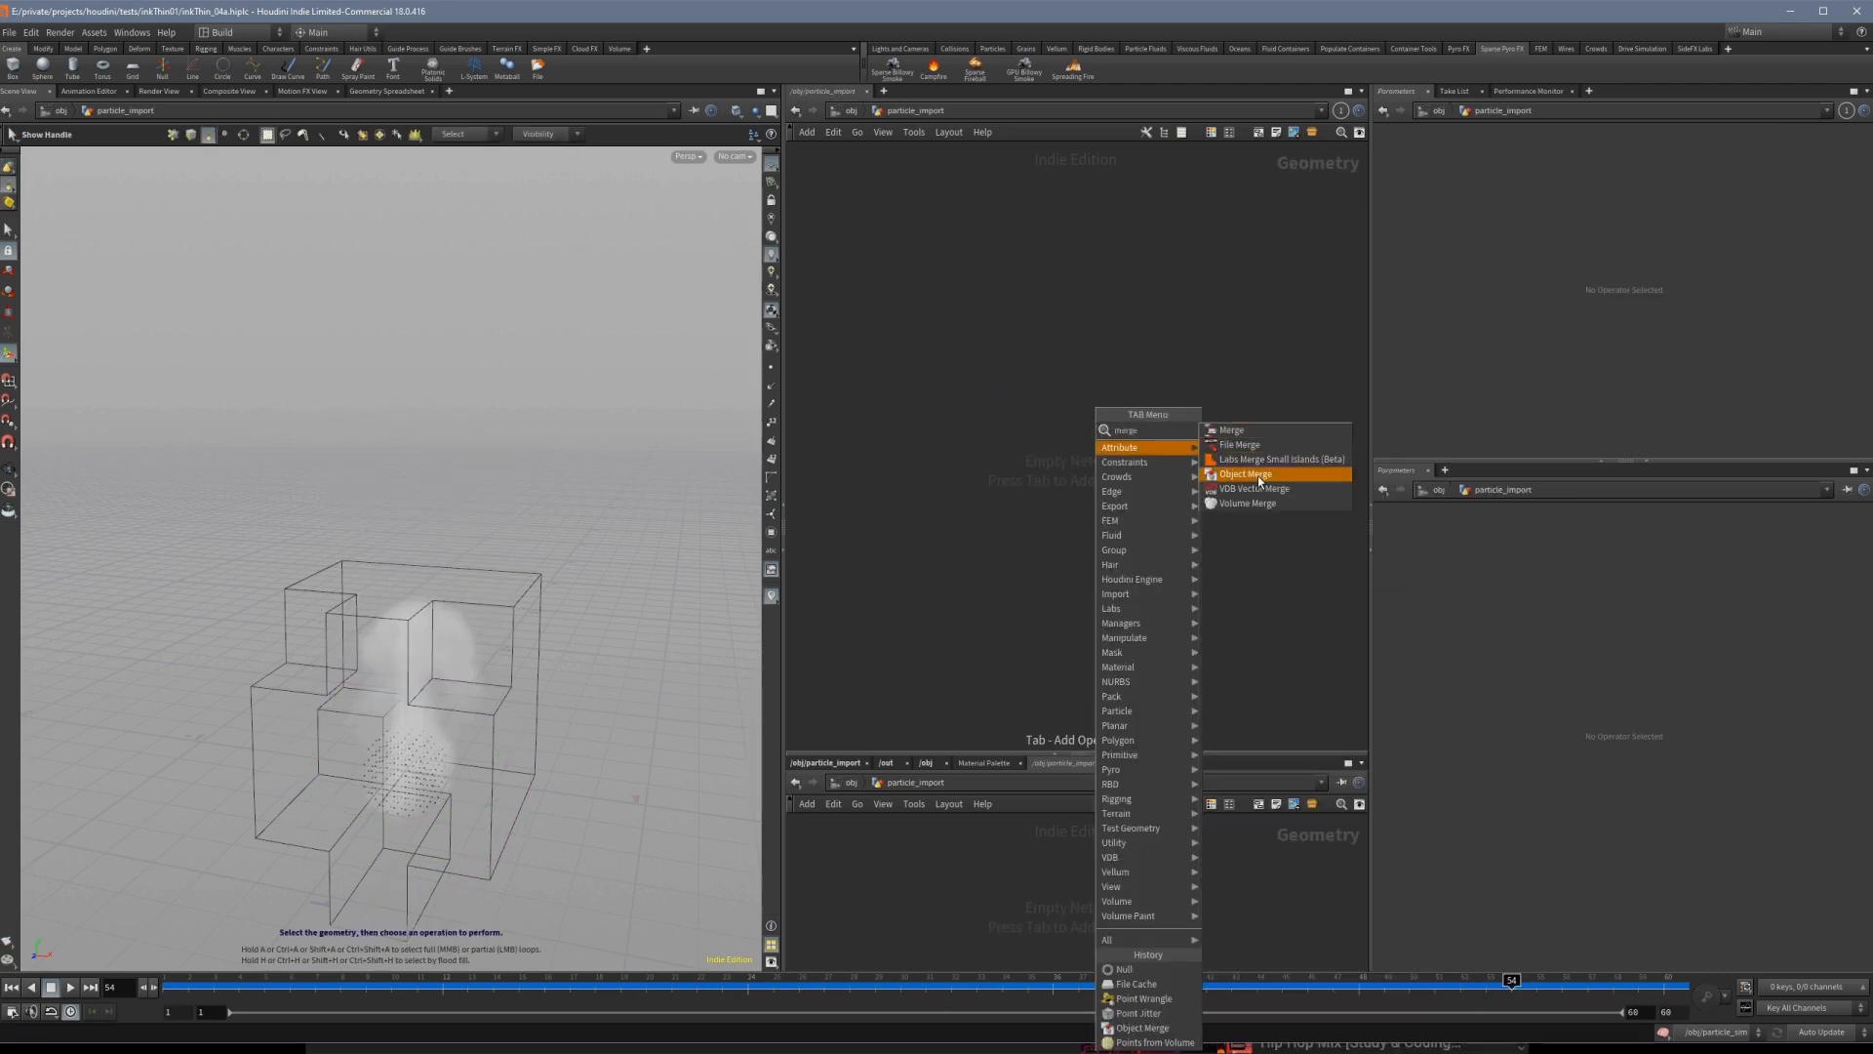
left_click(1260, 476)
left_click(1025, 363)
left_click(1849, 191)
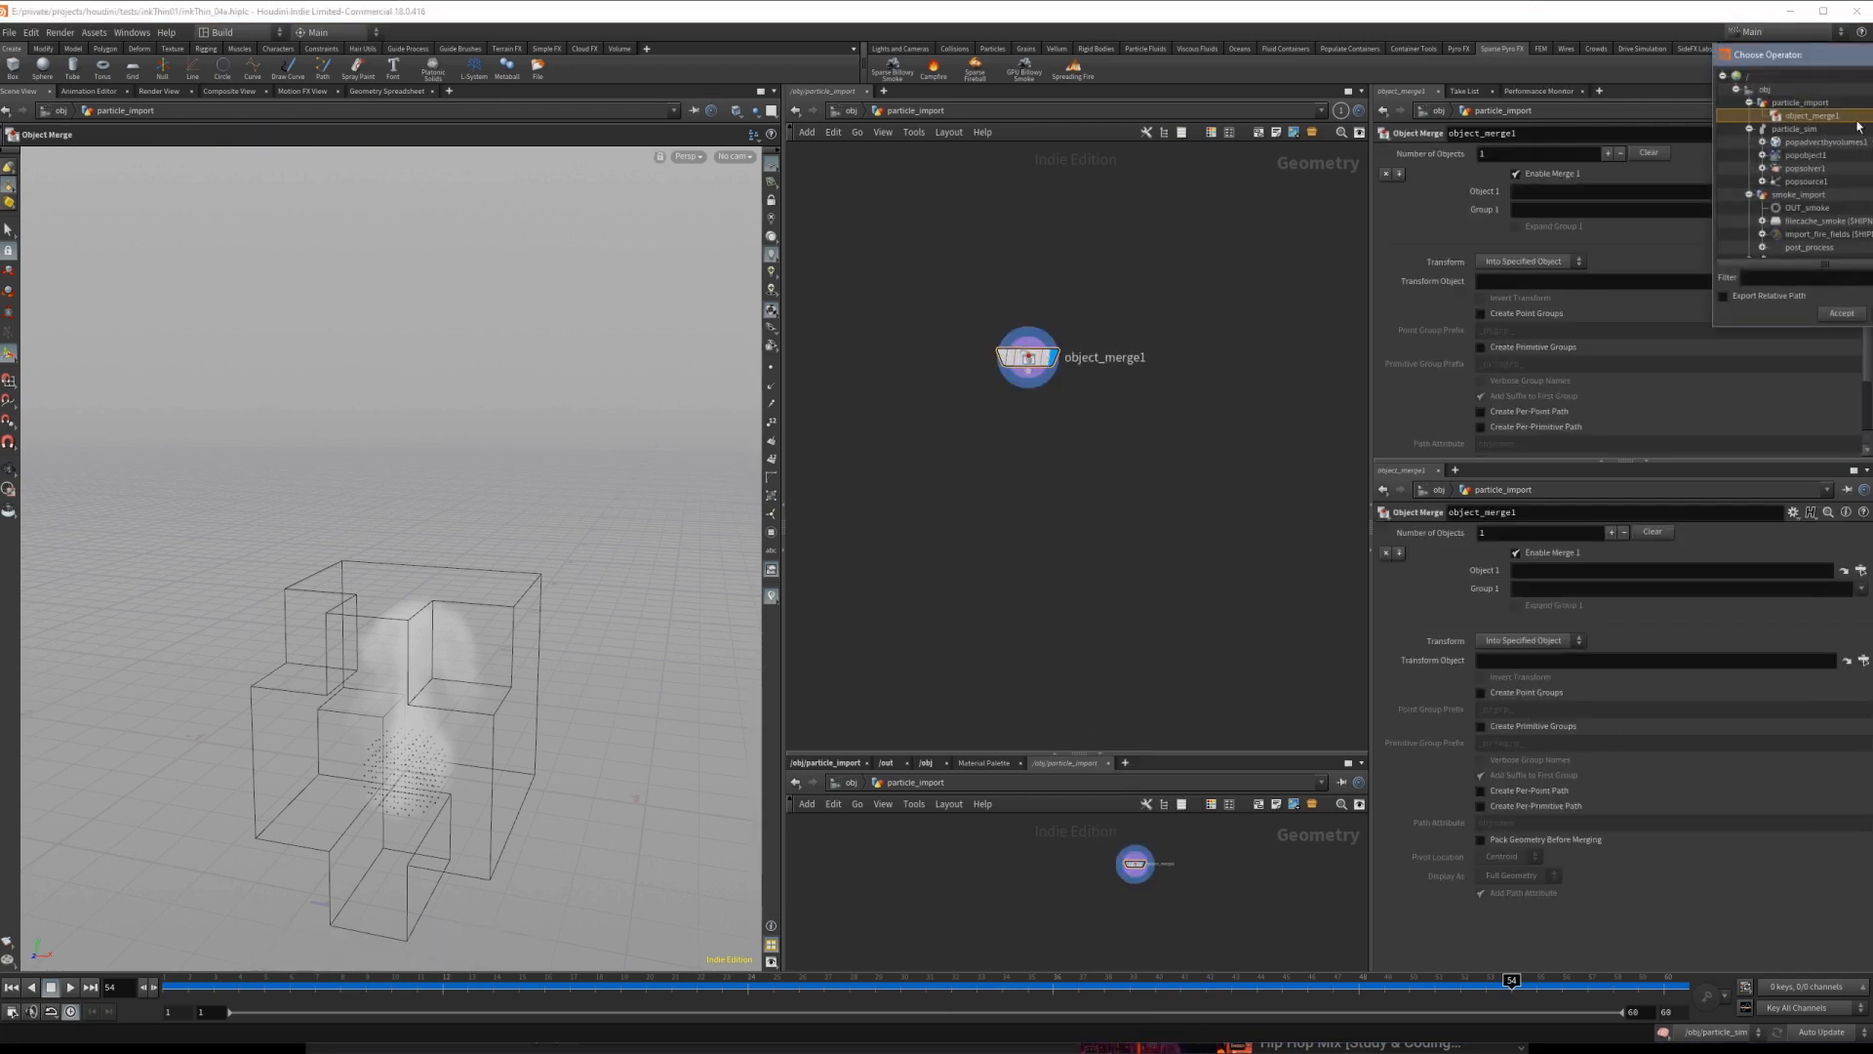
left_click_drag(1802, 56, 1540, 73)
double_click(1533, 147)
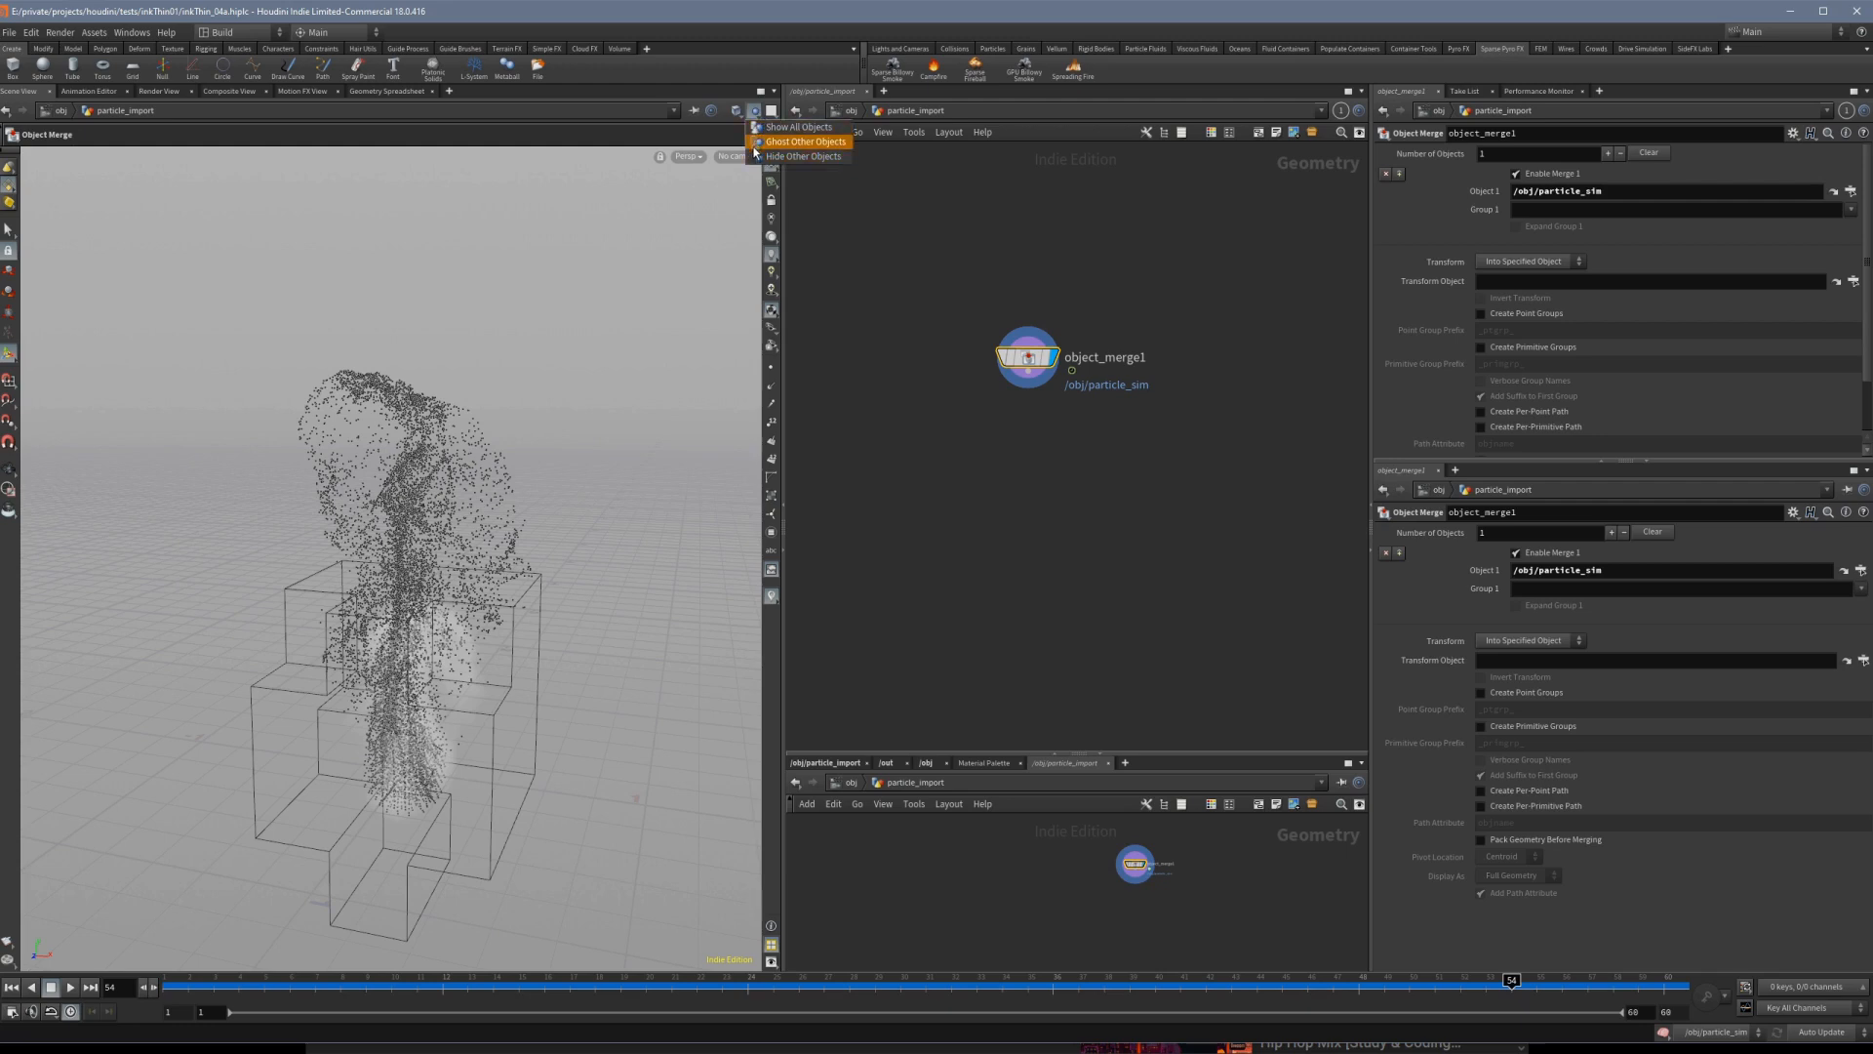
key("ctrl+s")
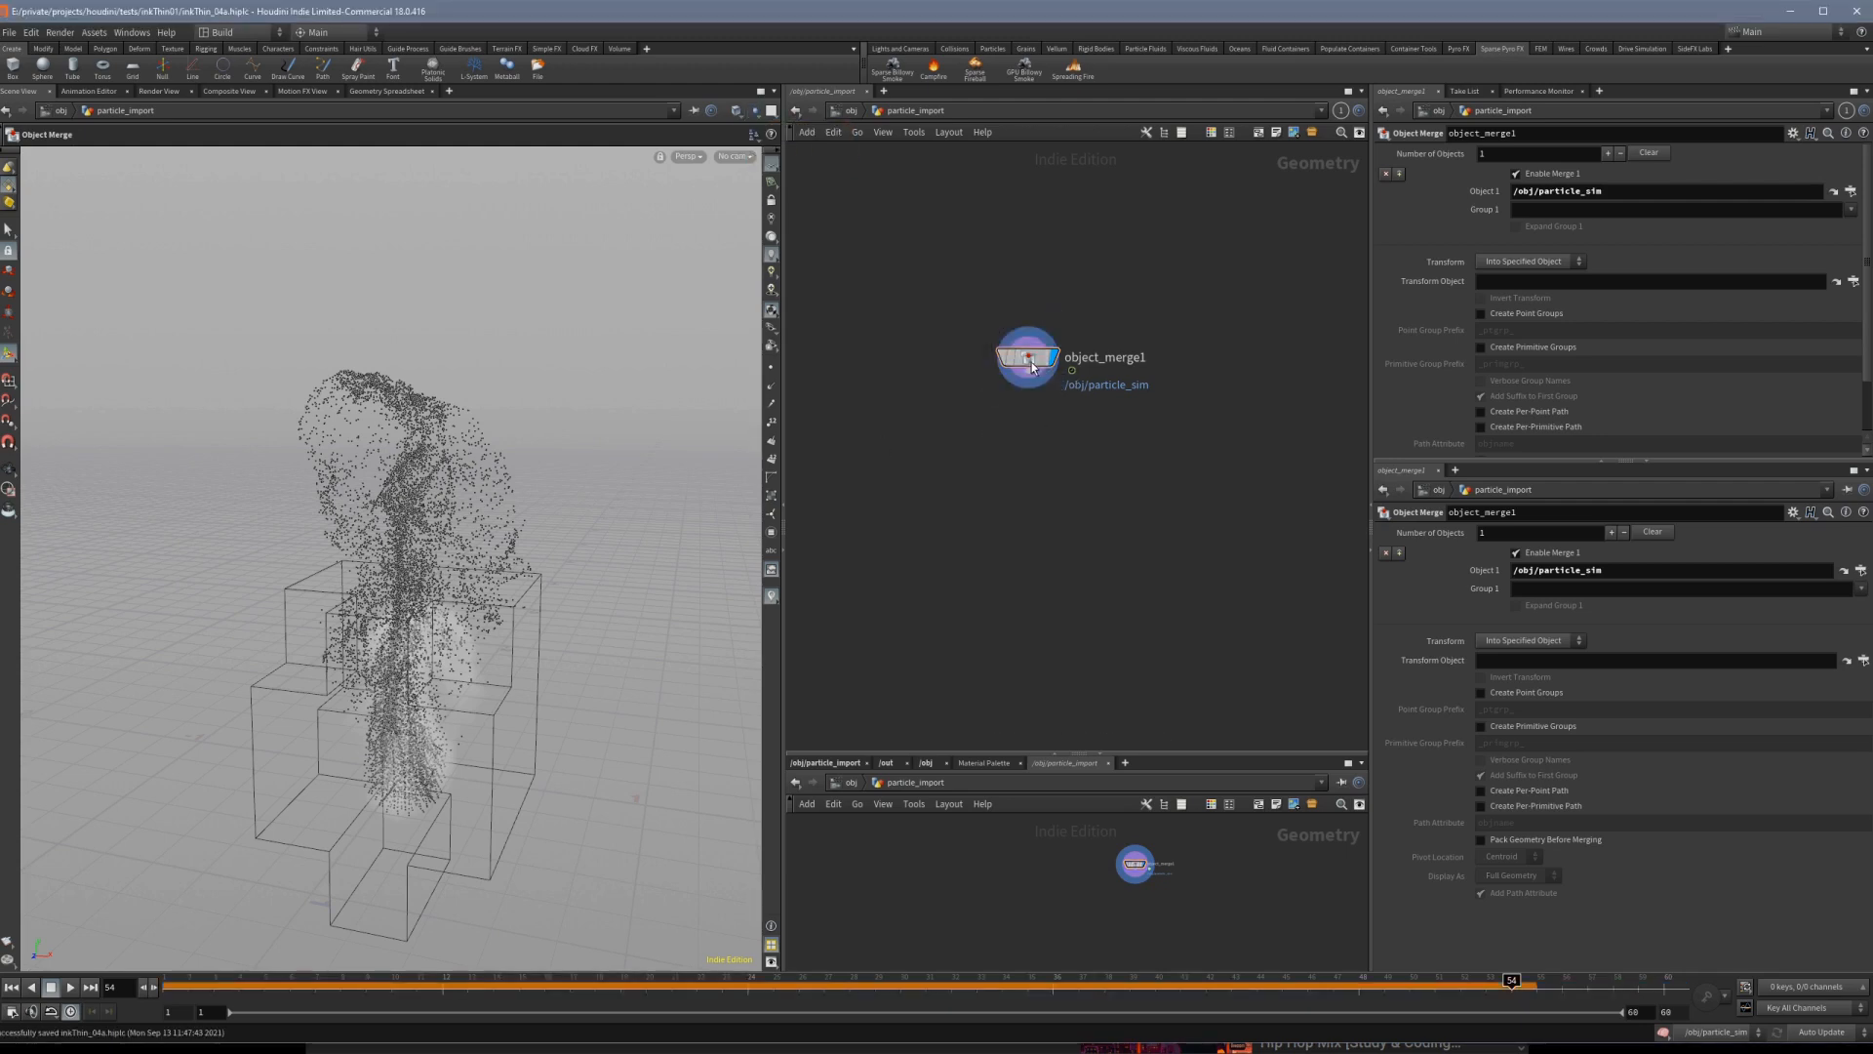
Add a Point Jitter node after object_merge1, display it, and set its Scale to 0.01.
left_click_drag(1028, 379, 1048, 371)
scroll(1049, 371, "up", 3)
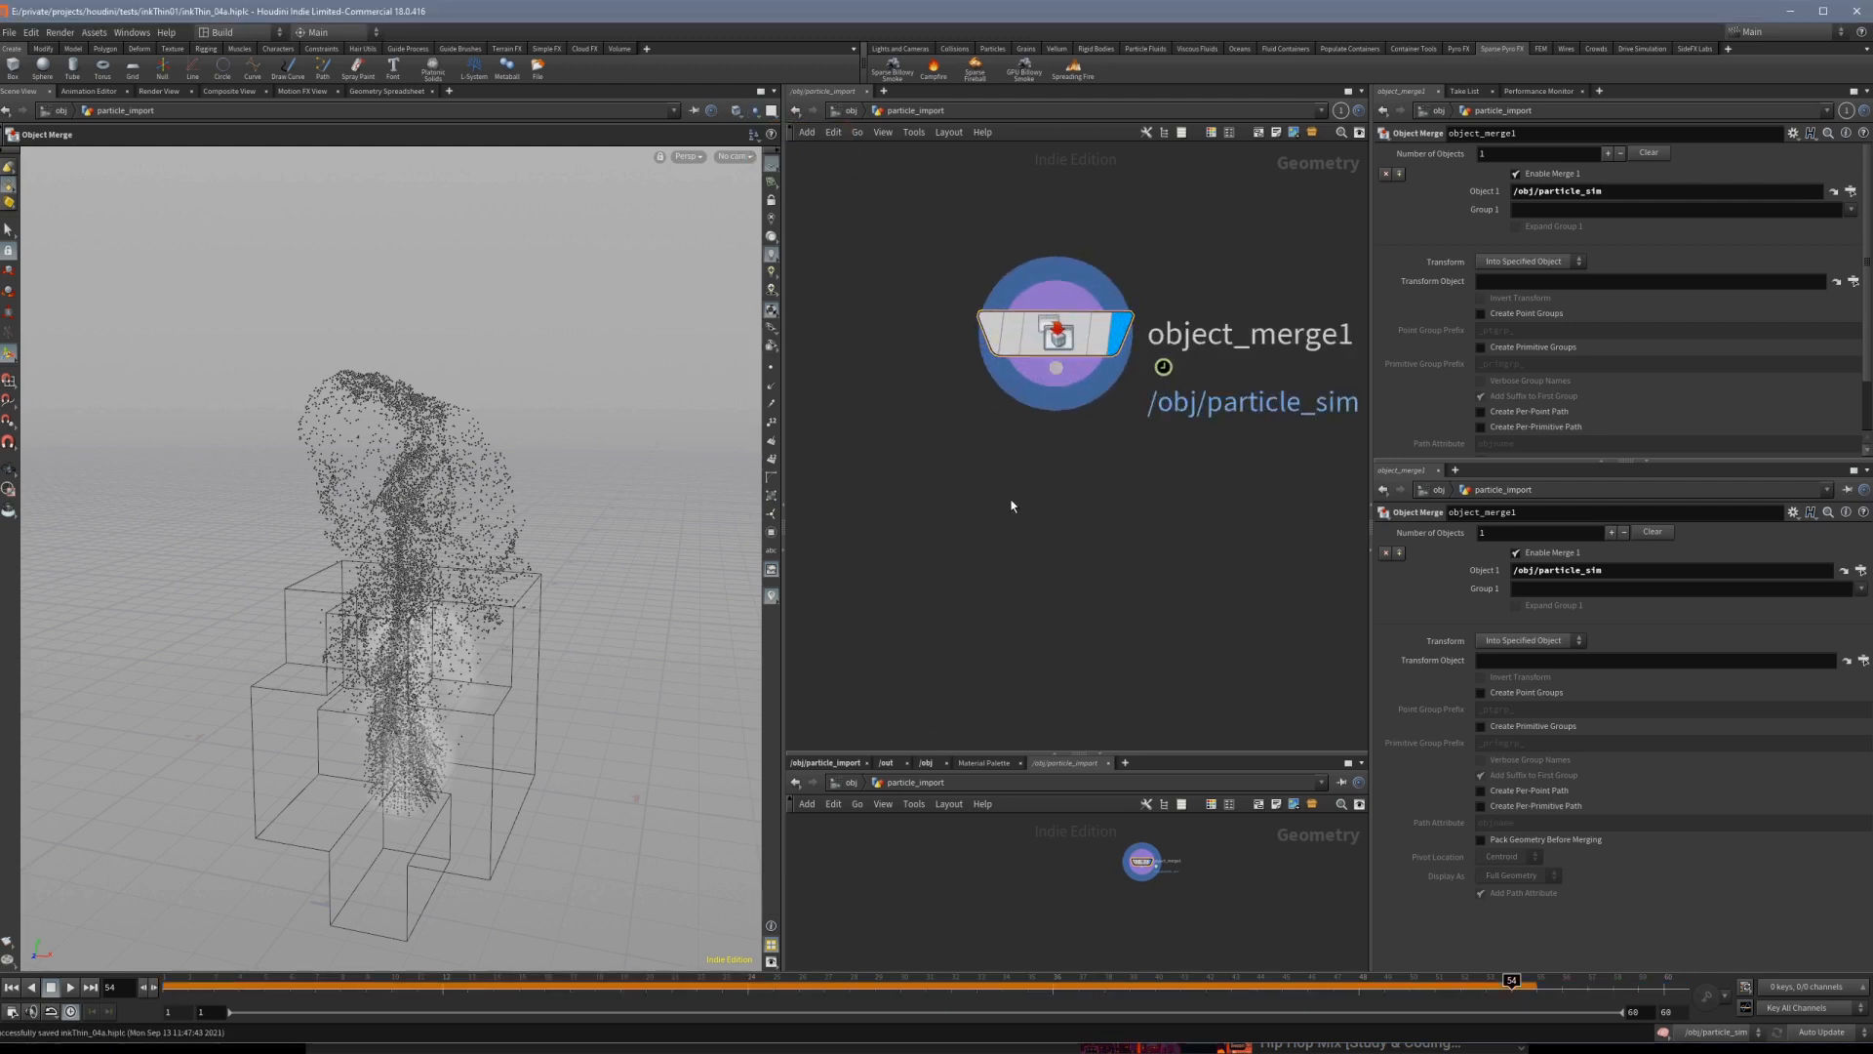
key("Tab")
type("jit")
key("Return")
left_click(1053, 493)
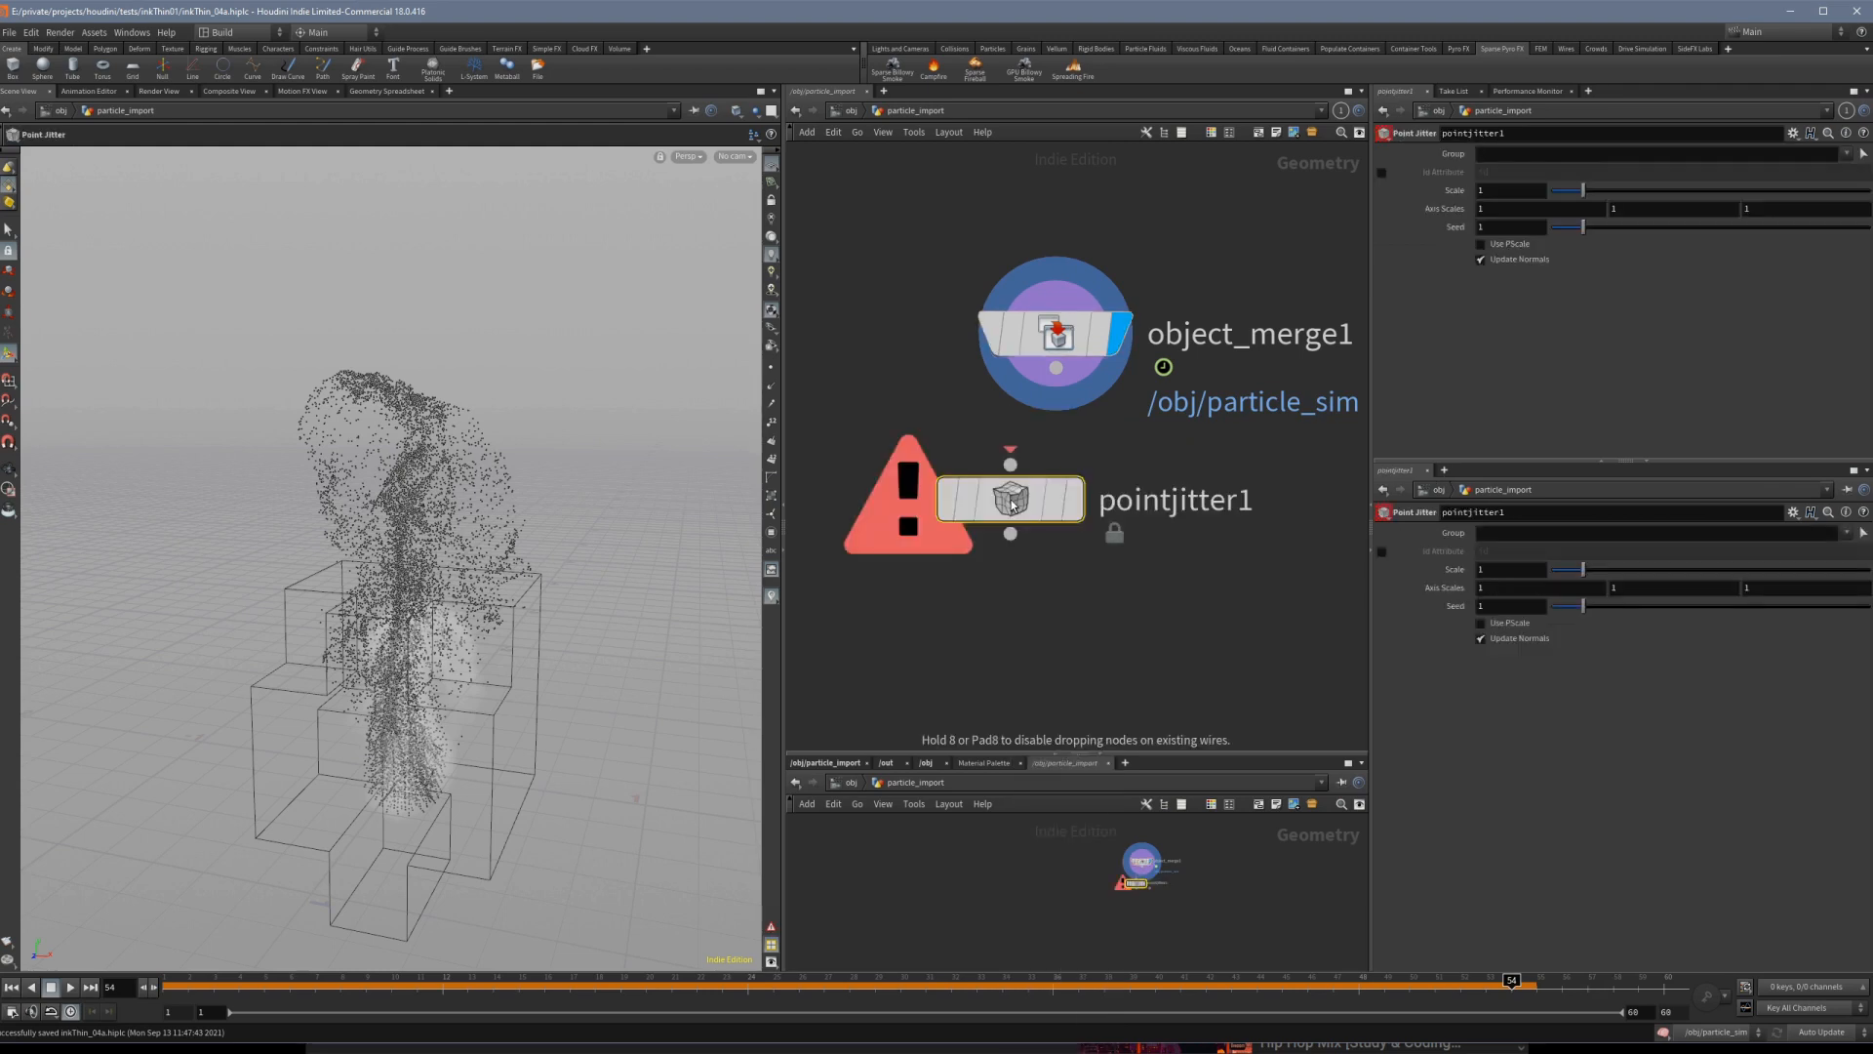
left_click(1072, 498)
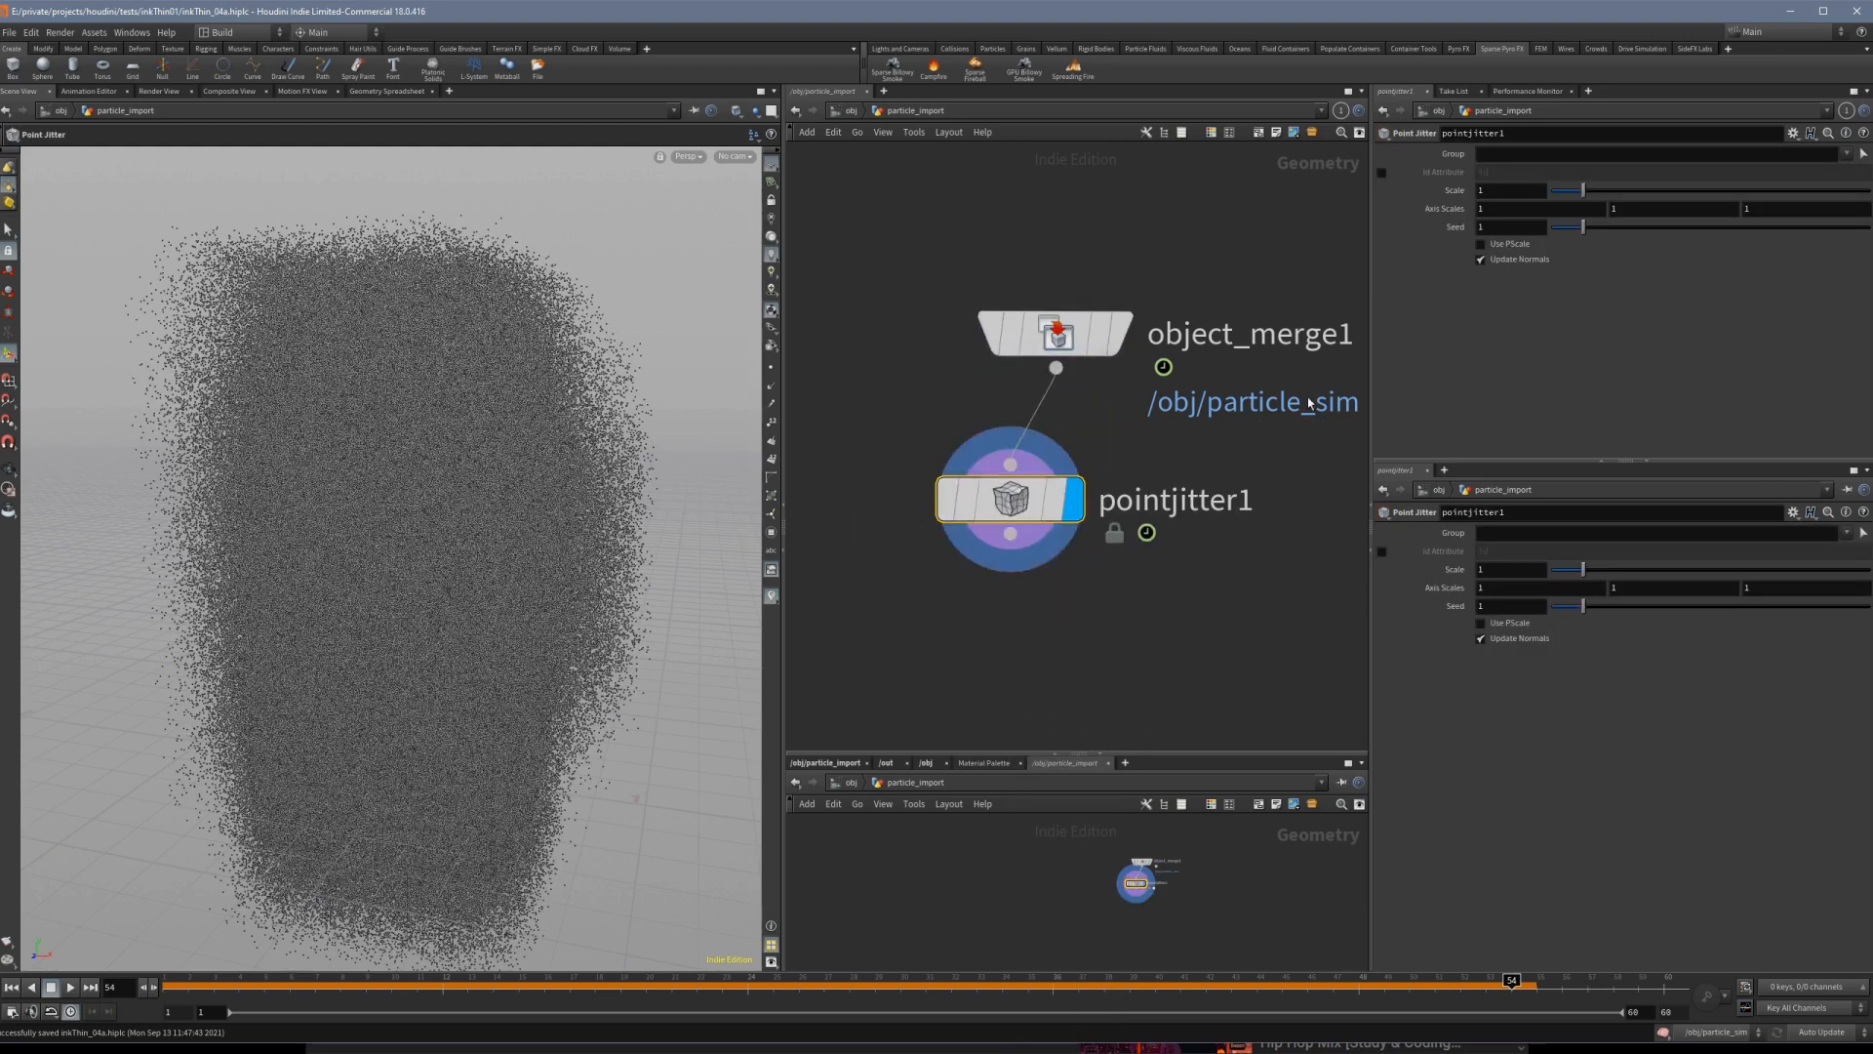
type("0.01")
key("Return")
scroll(628, 510, "up", 8)
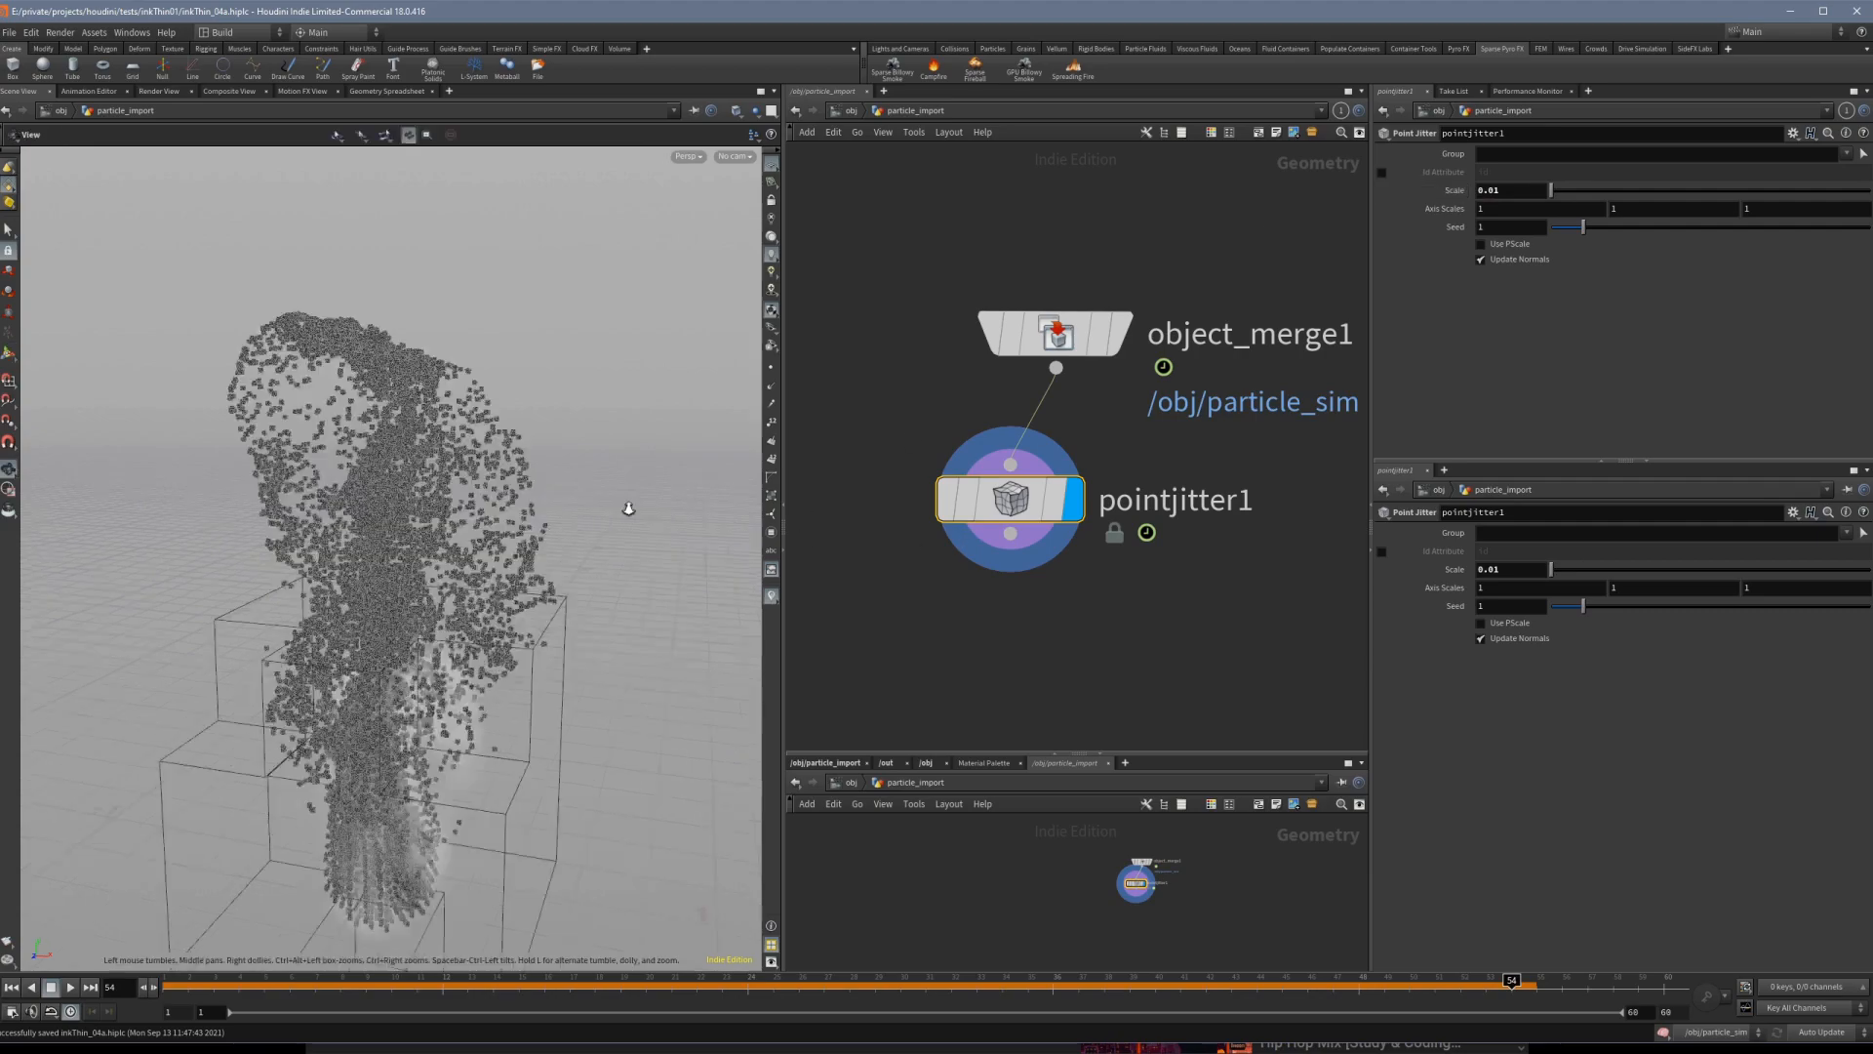
Compare the displayed points of object_merge1 and pointjitter1 up close to examine how many particles overlap.
left_click(1129, 336)
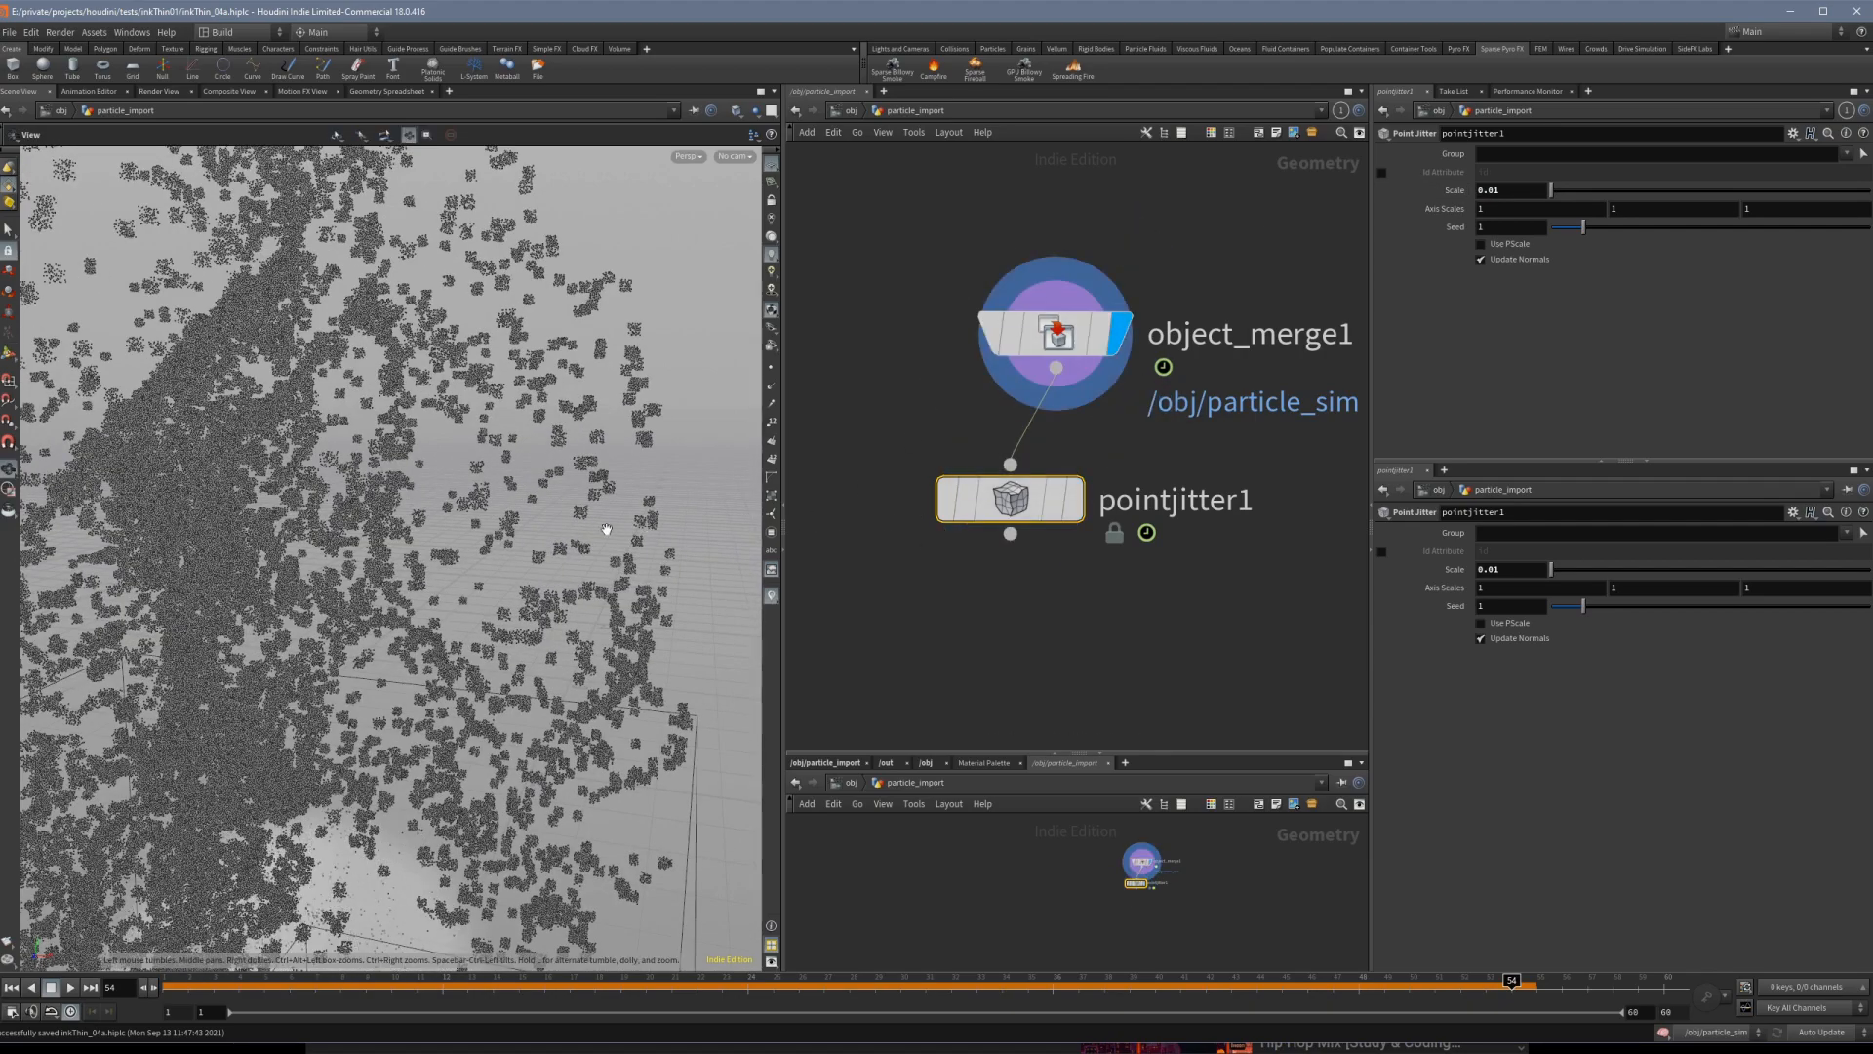
middle_click_drag(602, 523, 500, 603, "alt")
left_click(1035, 337)
scroll(506, 527, "up", 4)
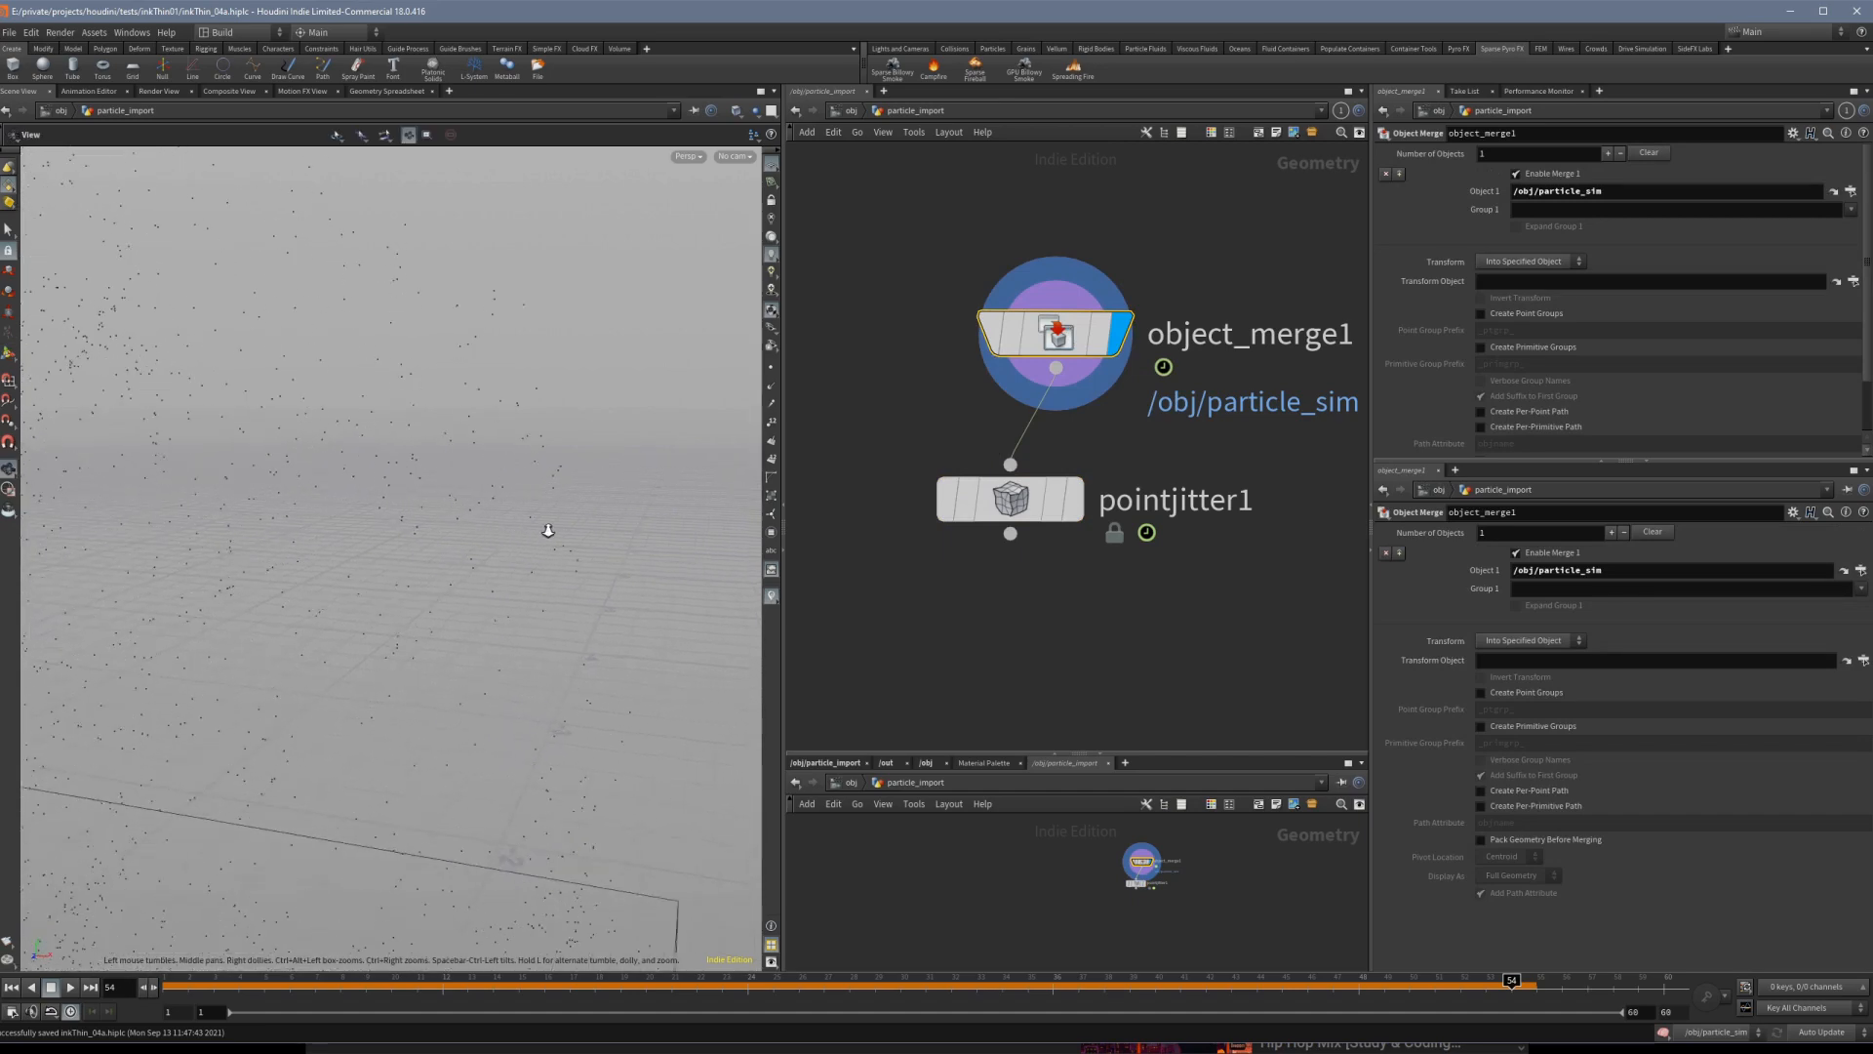
left_click(1073, 499)
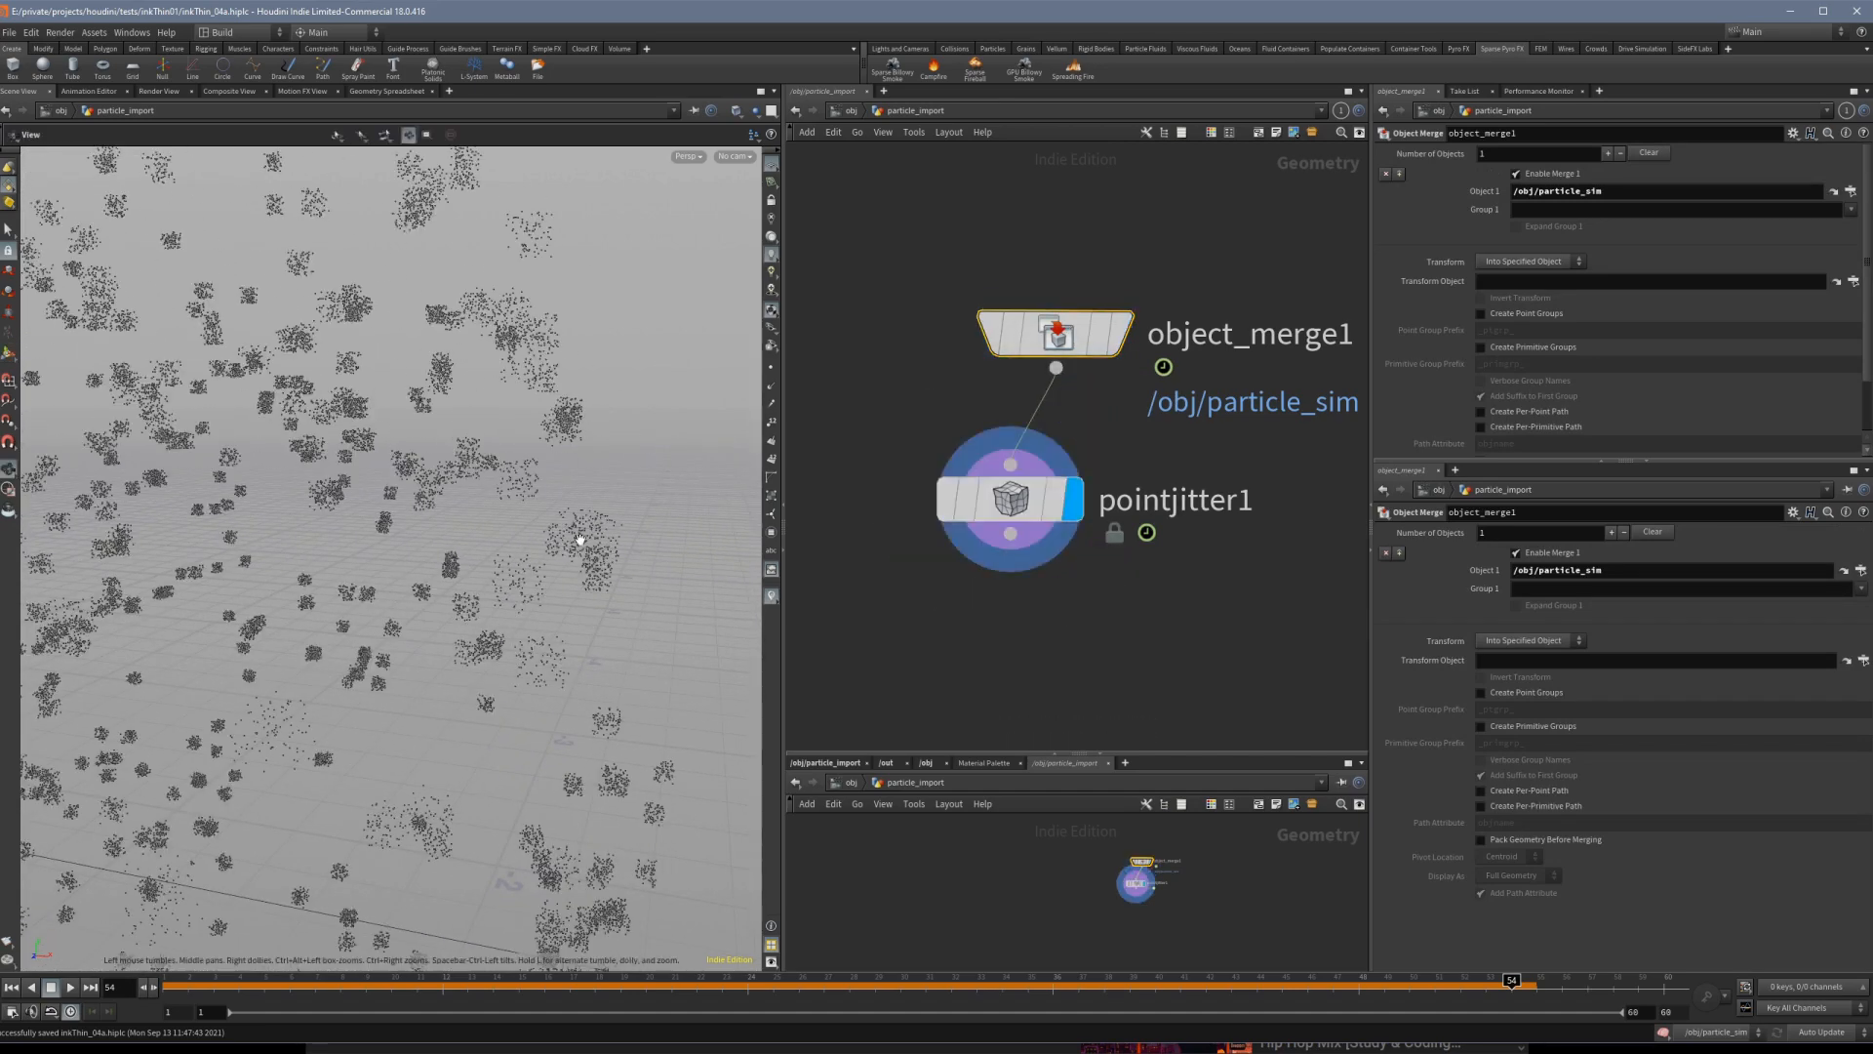
scroll(579, 537, "up", 5)
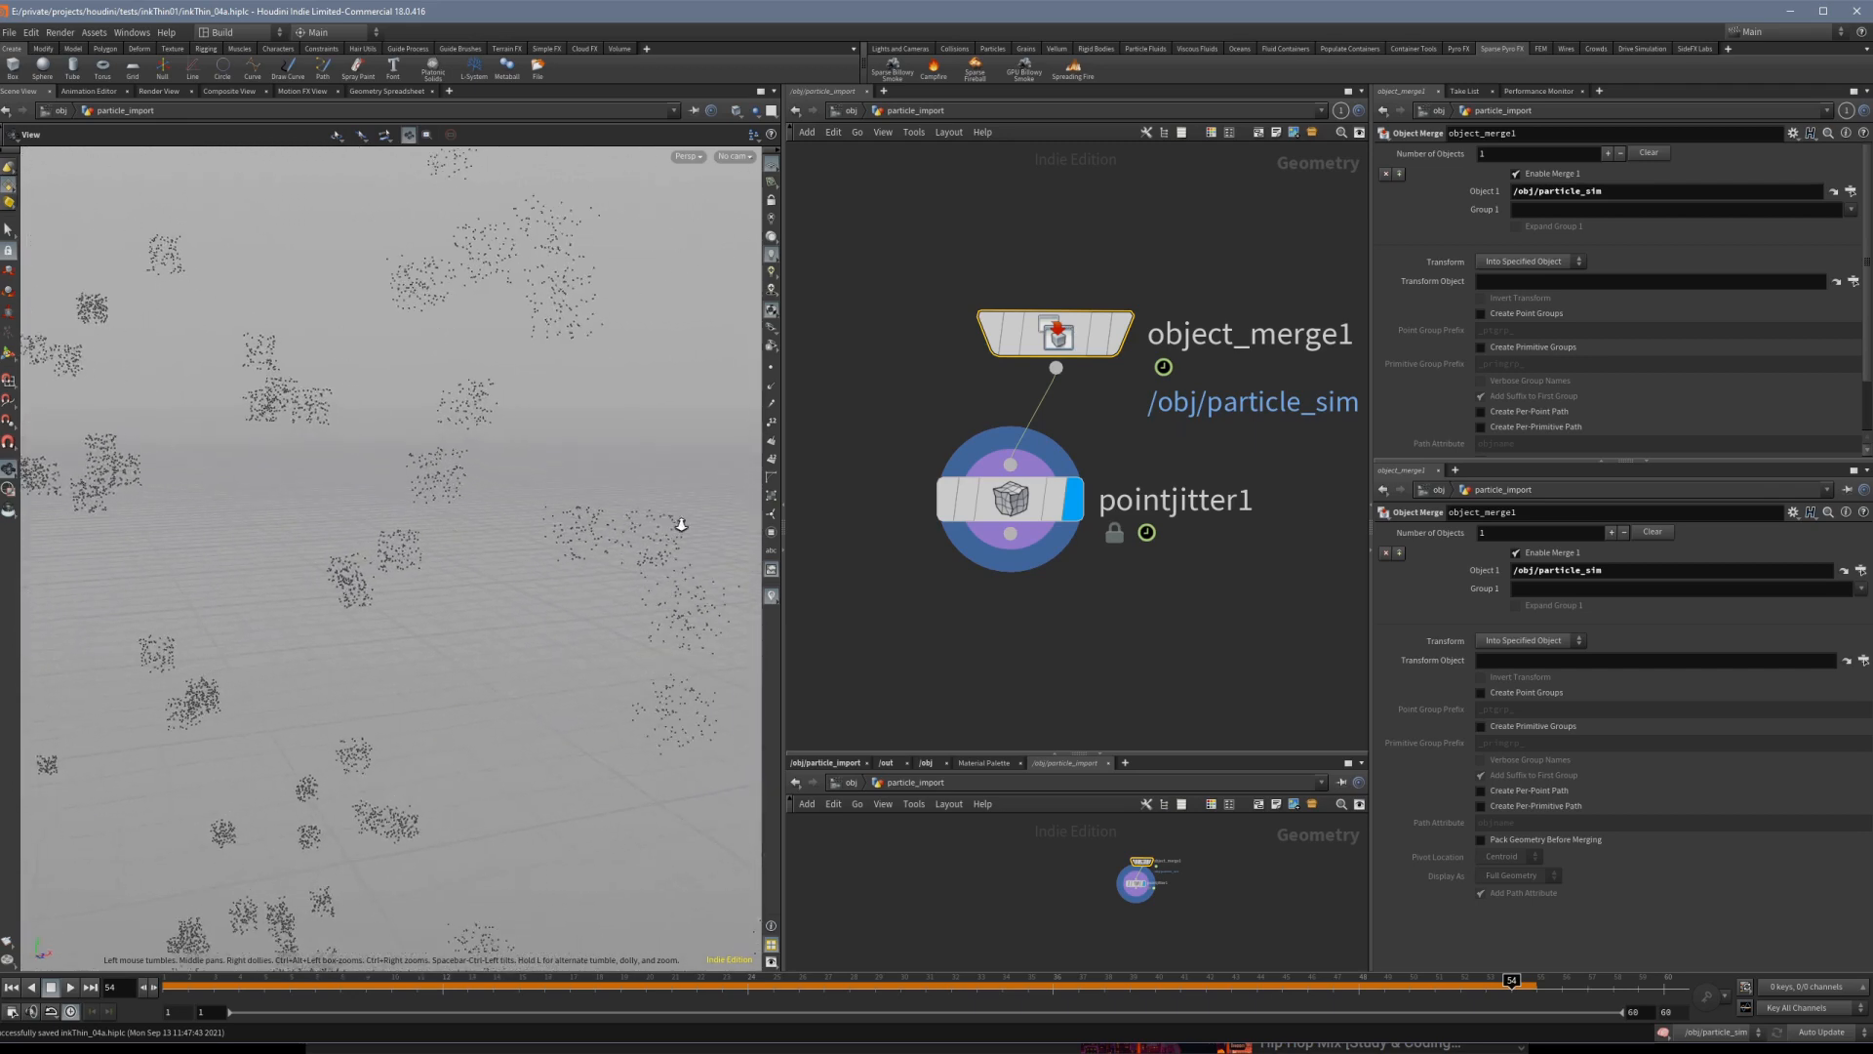
scroll(635, 527, "up", 4)
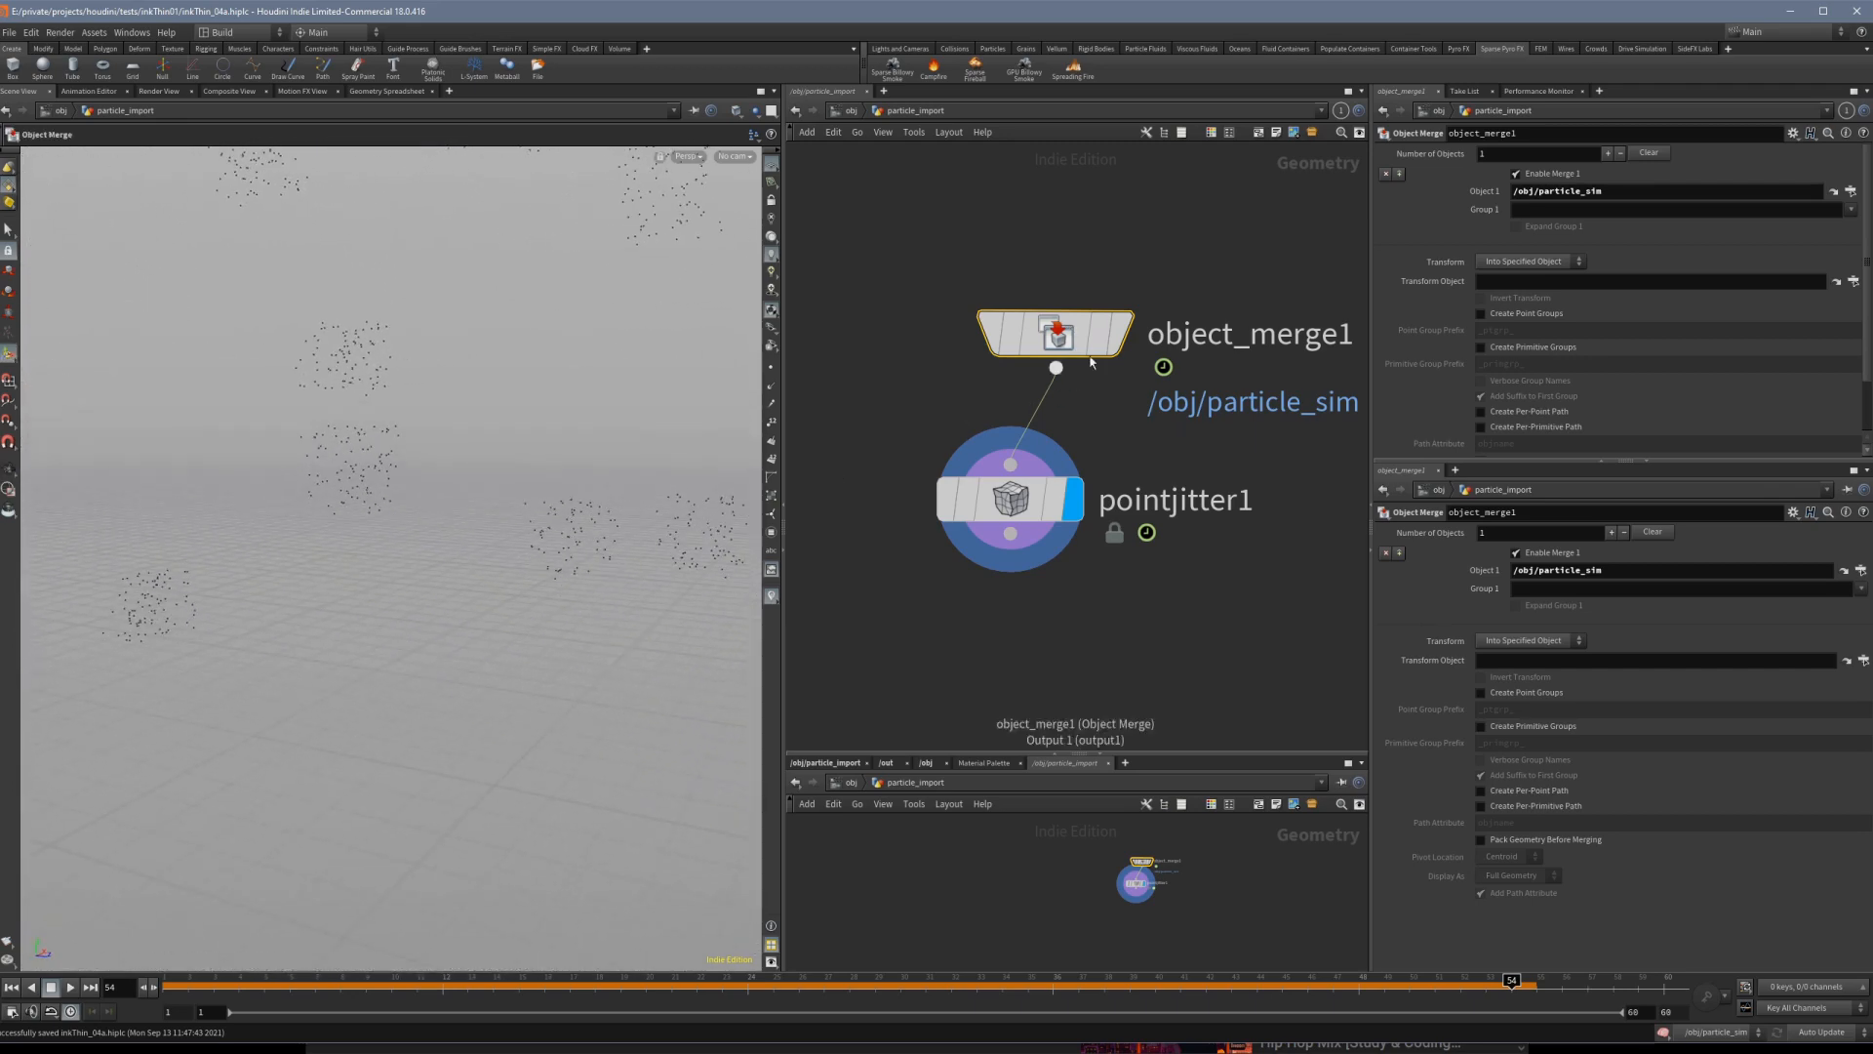
left_click(1120, 334)
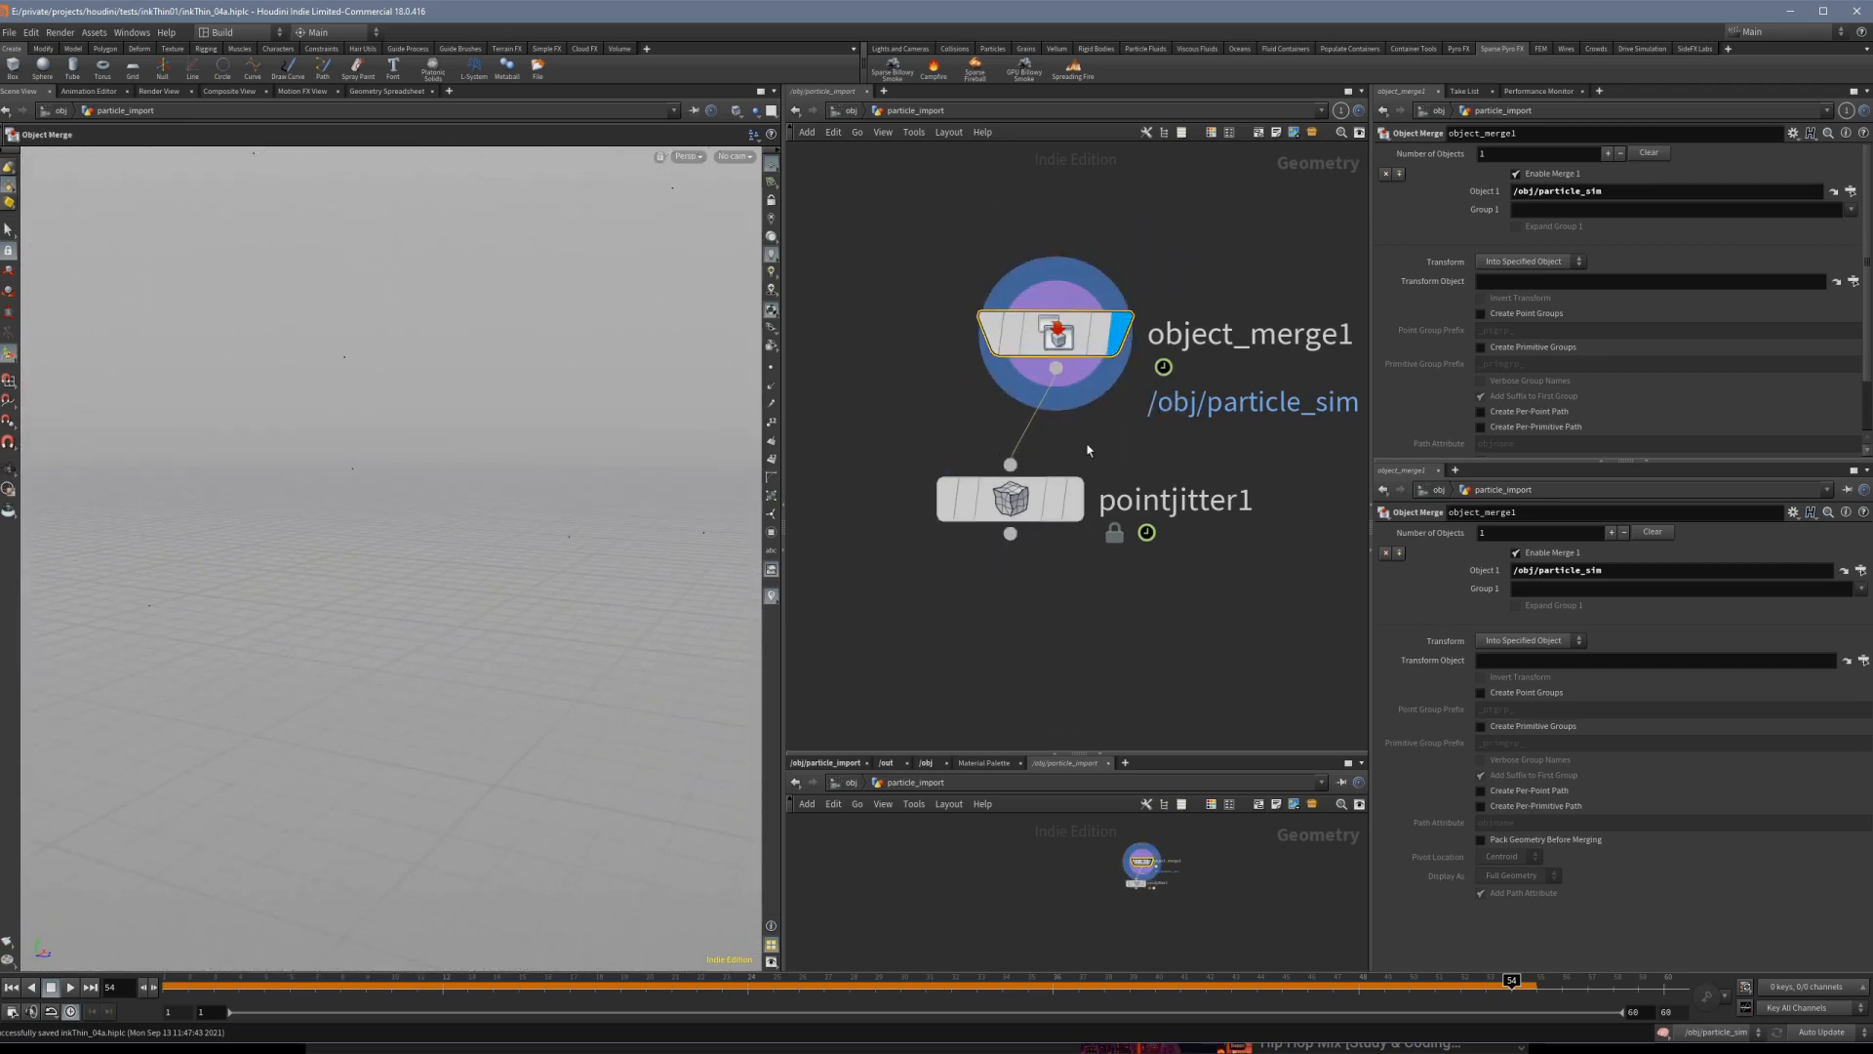
left_click(1073, 500)
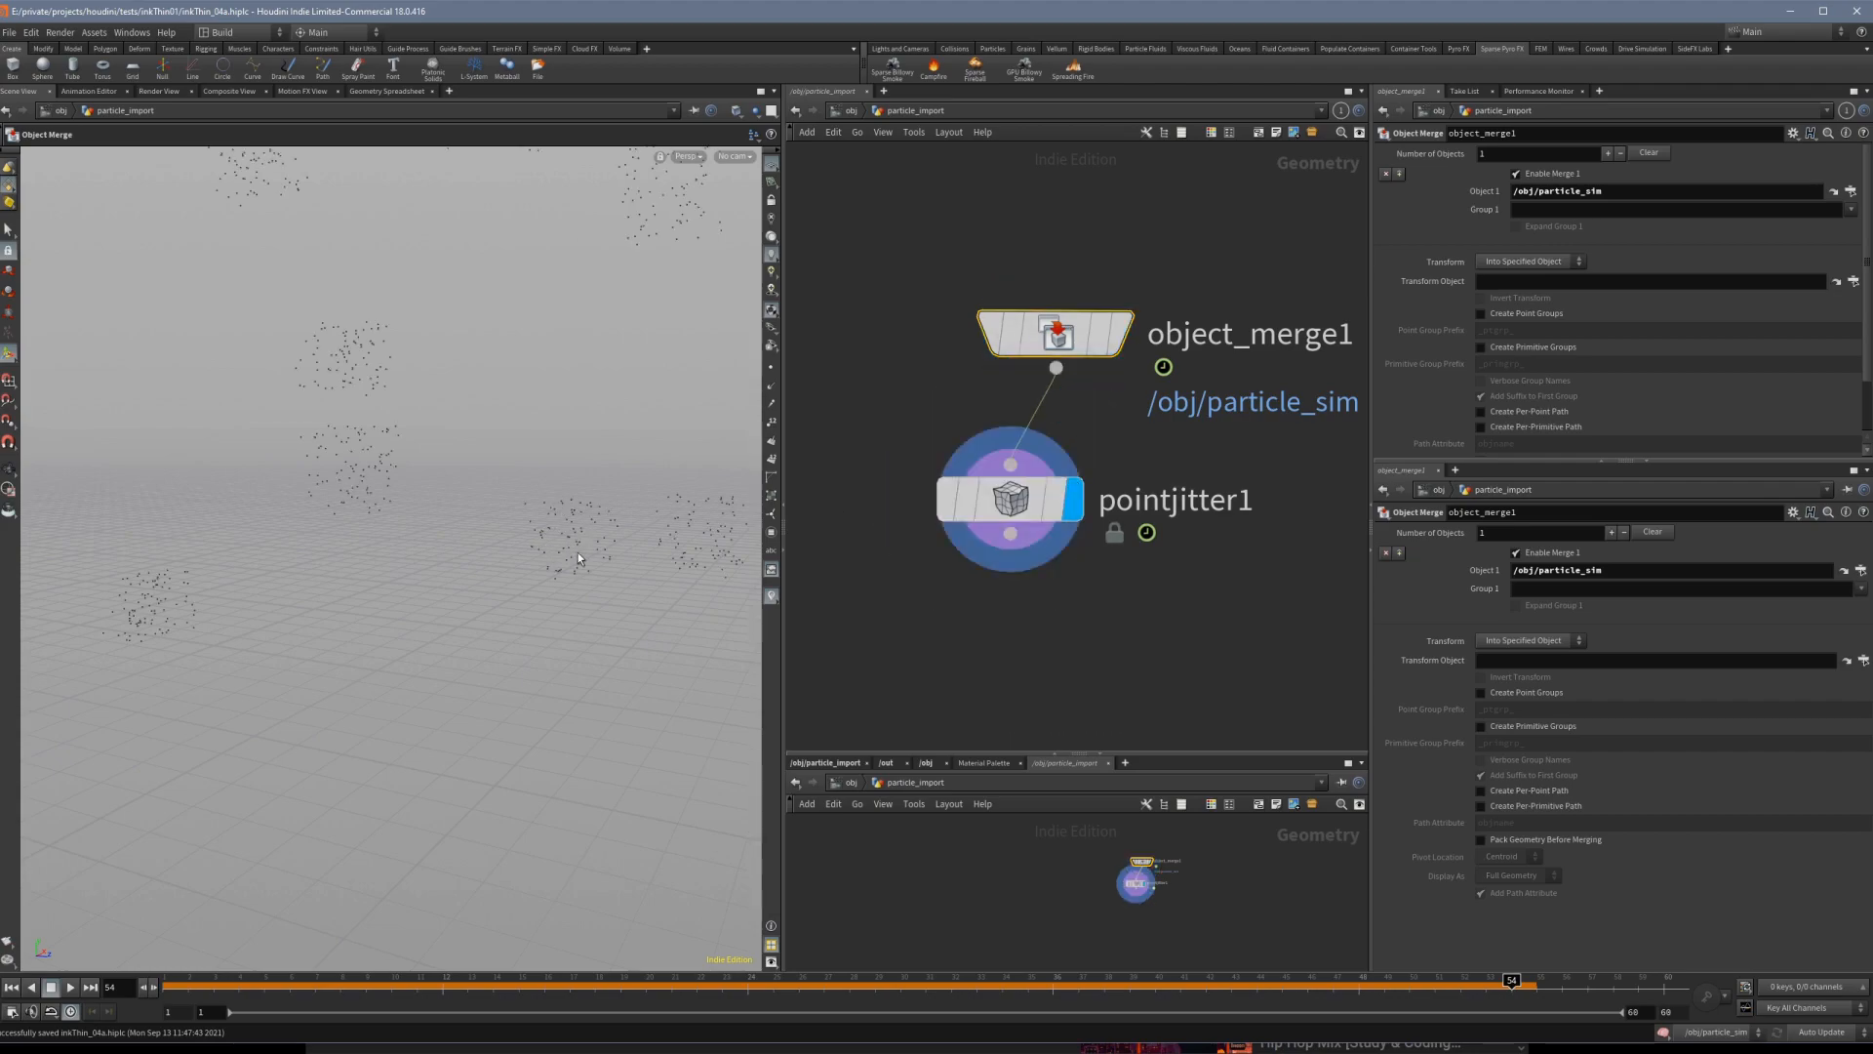
right_click_drag(589, 631, 625, 766, "alt")
left_click_drag(605, 722, 537, 703, "alt")
right_click_drag(497, 625, 468, 698, "alt")
middle_click_drag(444, 663, 413, 430, "alt")
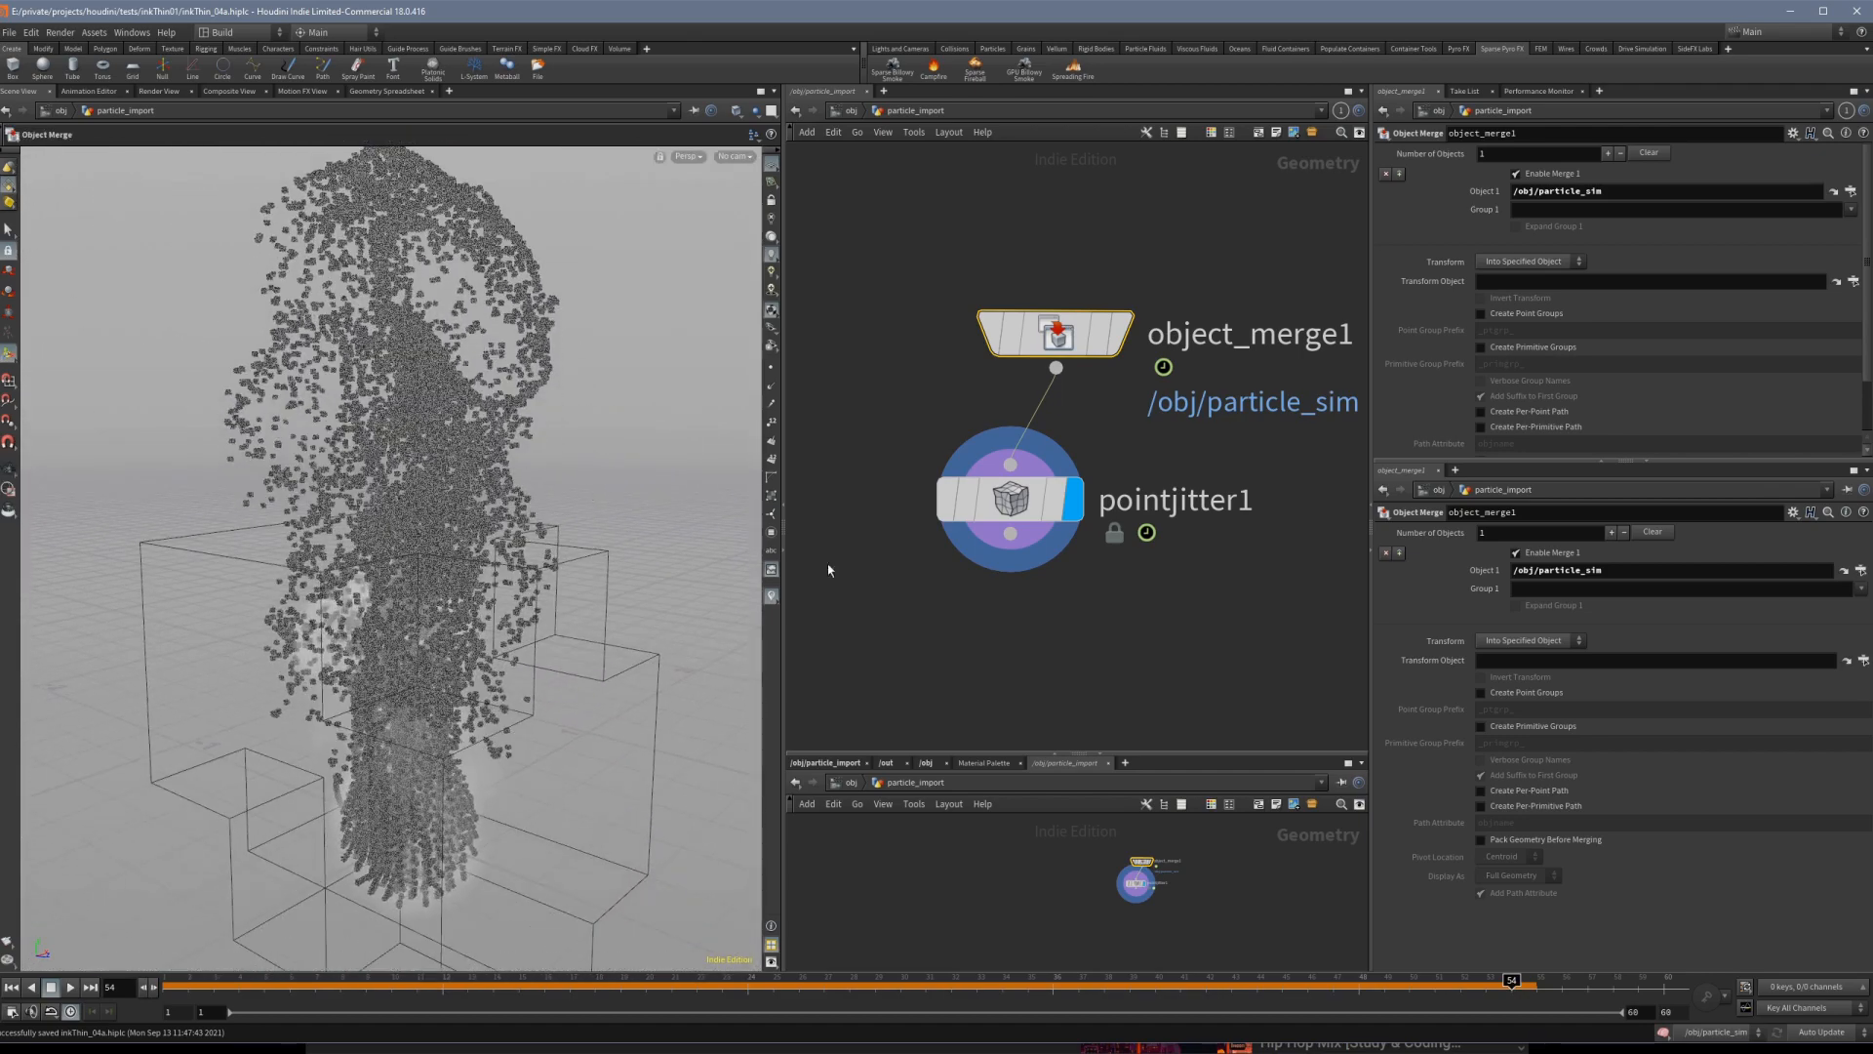
Delete the pointjitter1 node from the particle_import network.
left_click(1010, 499)
key("Delete")
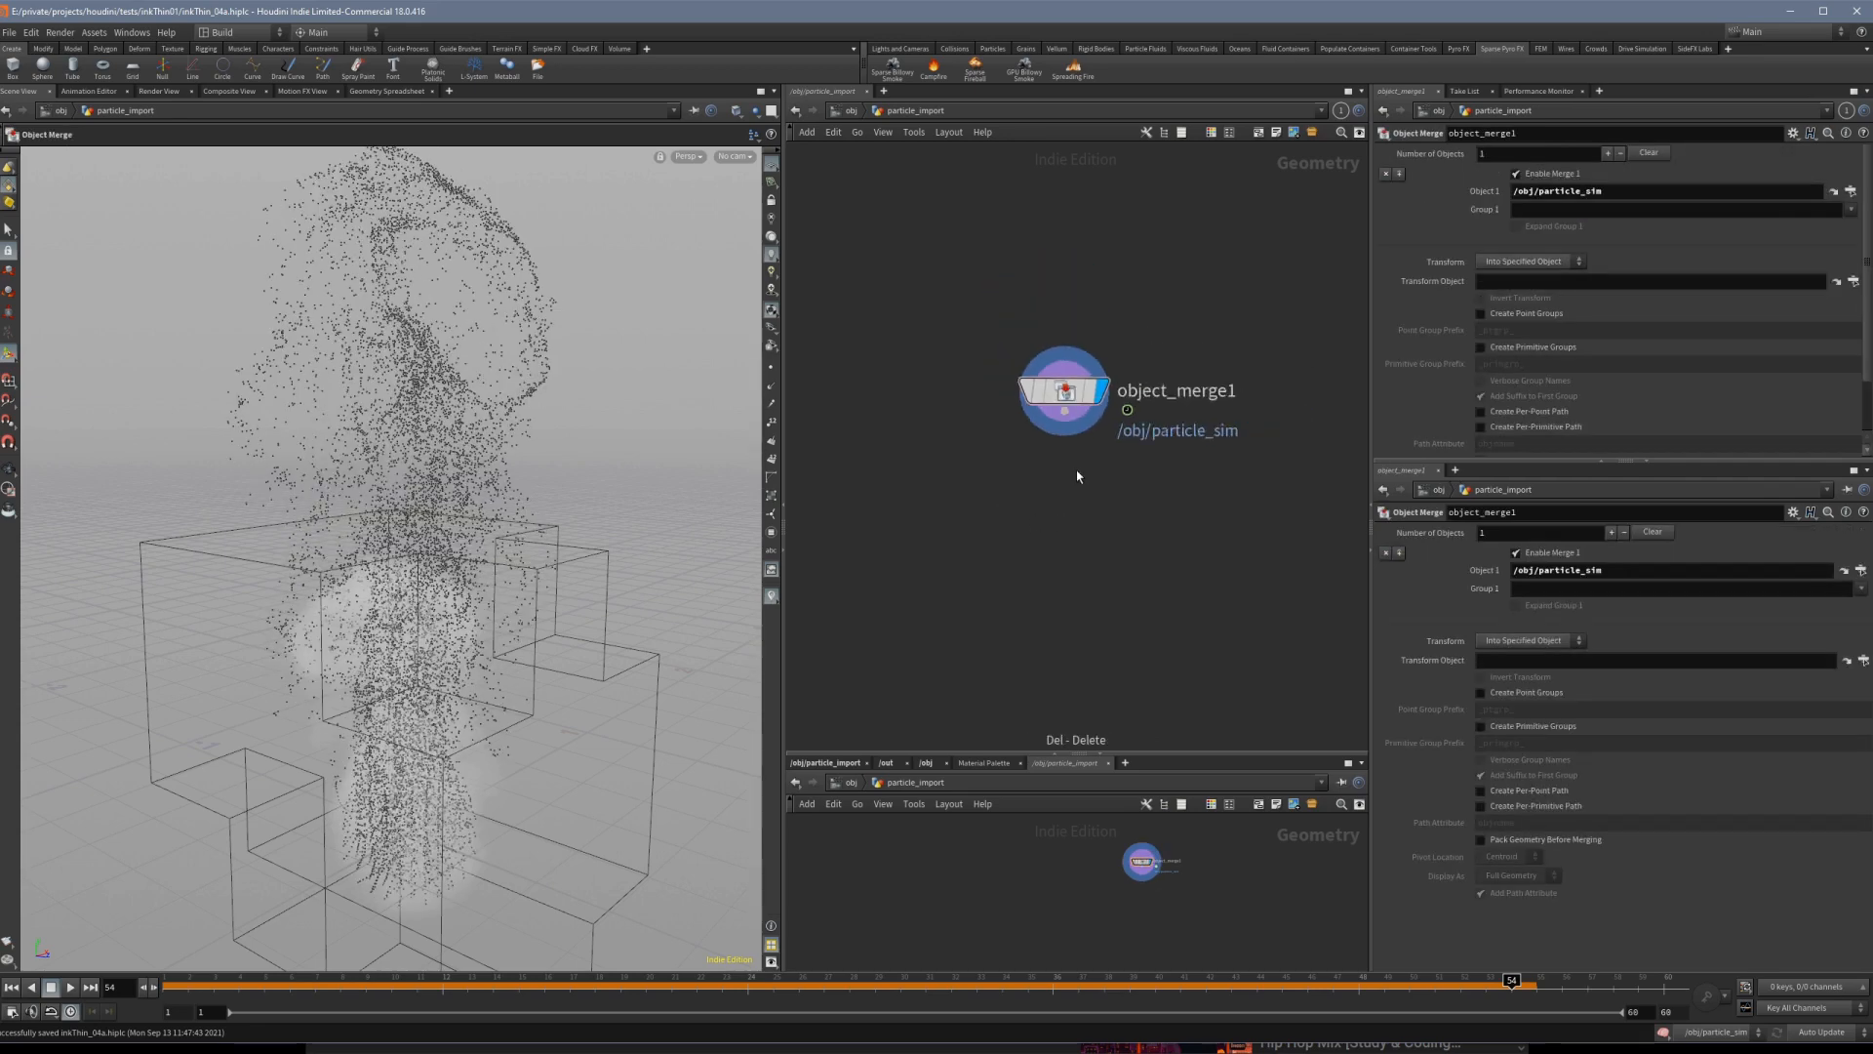
Inspect the emitted particles from inside particle_sim, and open the smoke_source network.
key("u")
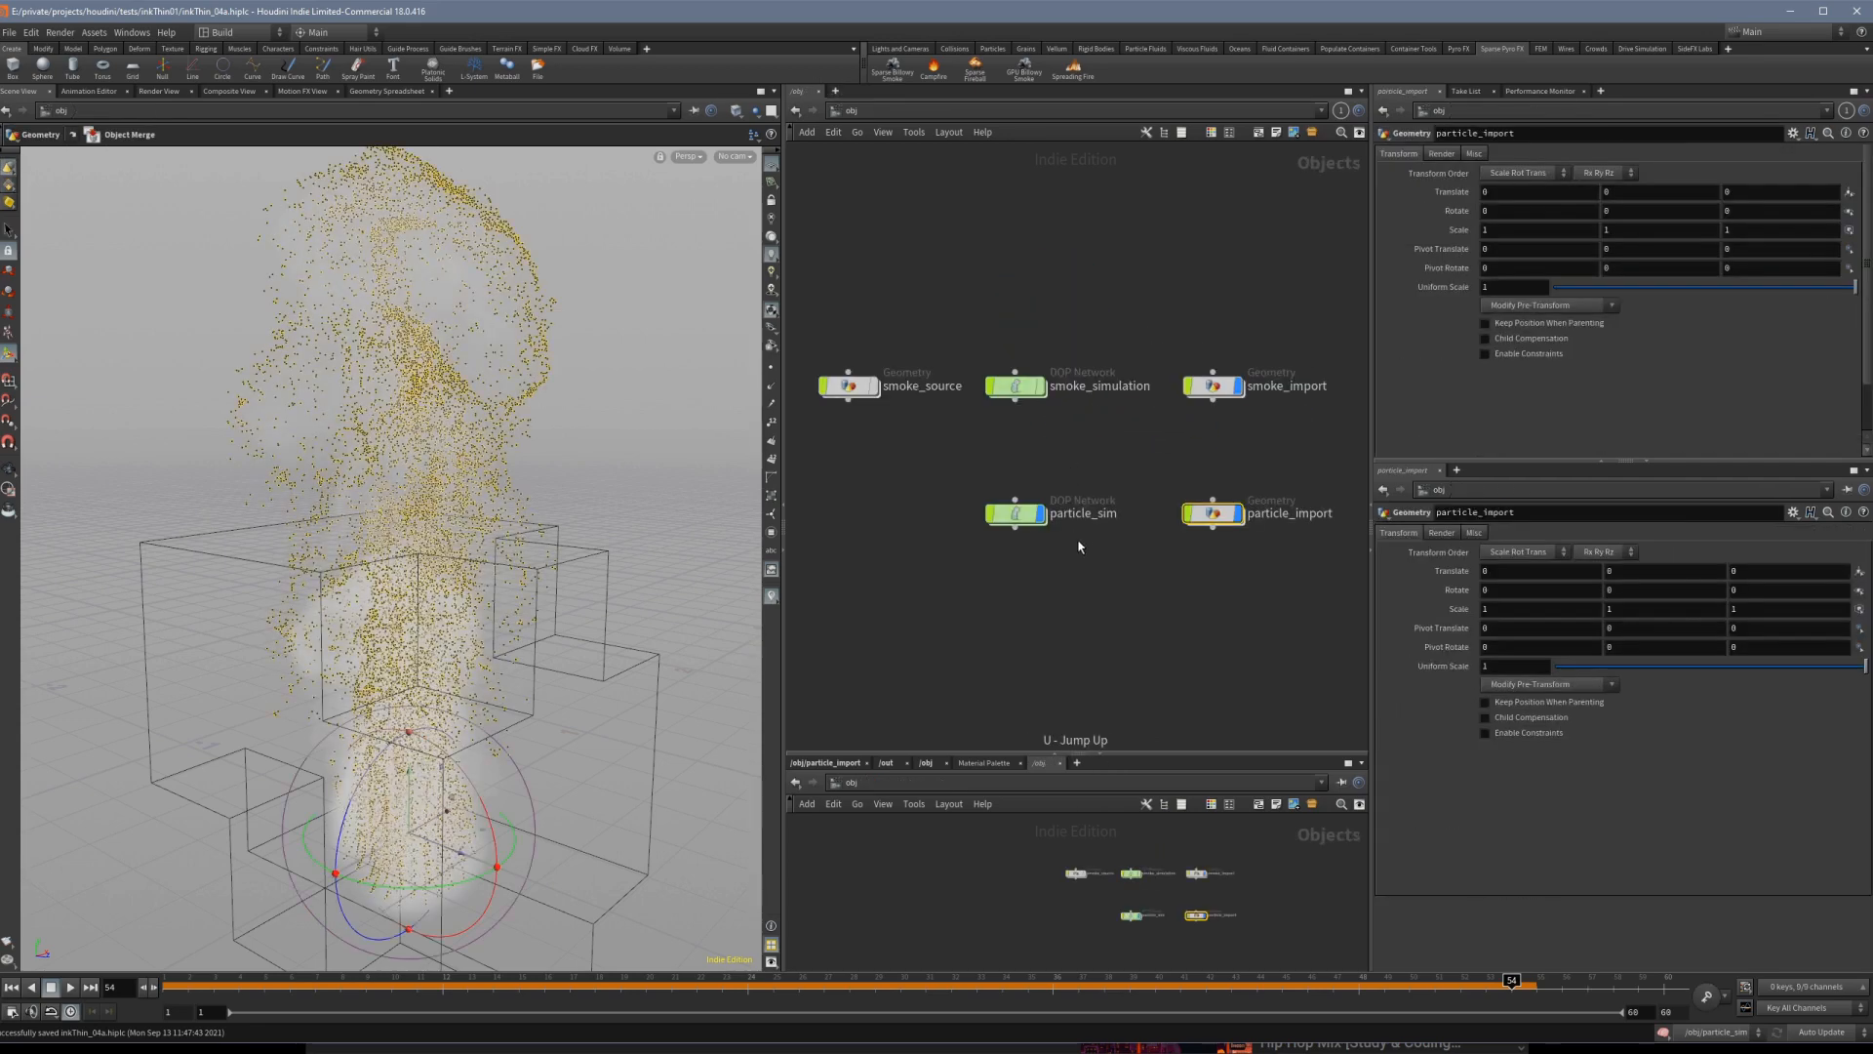
key("i")
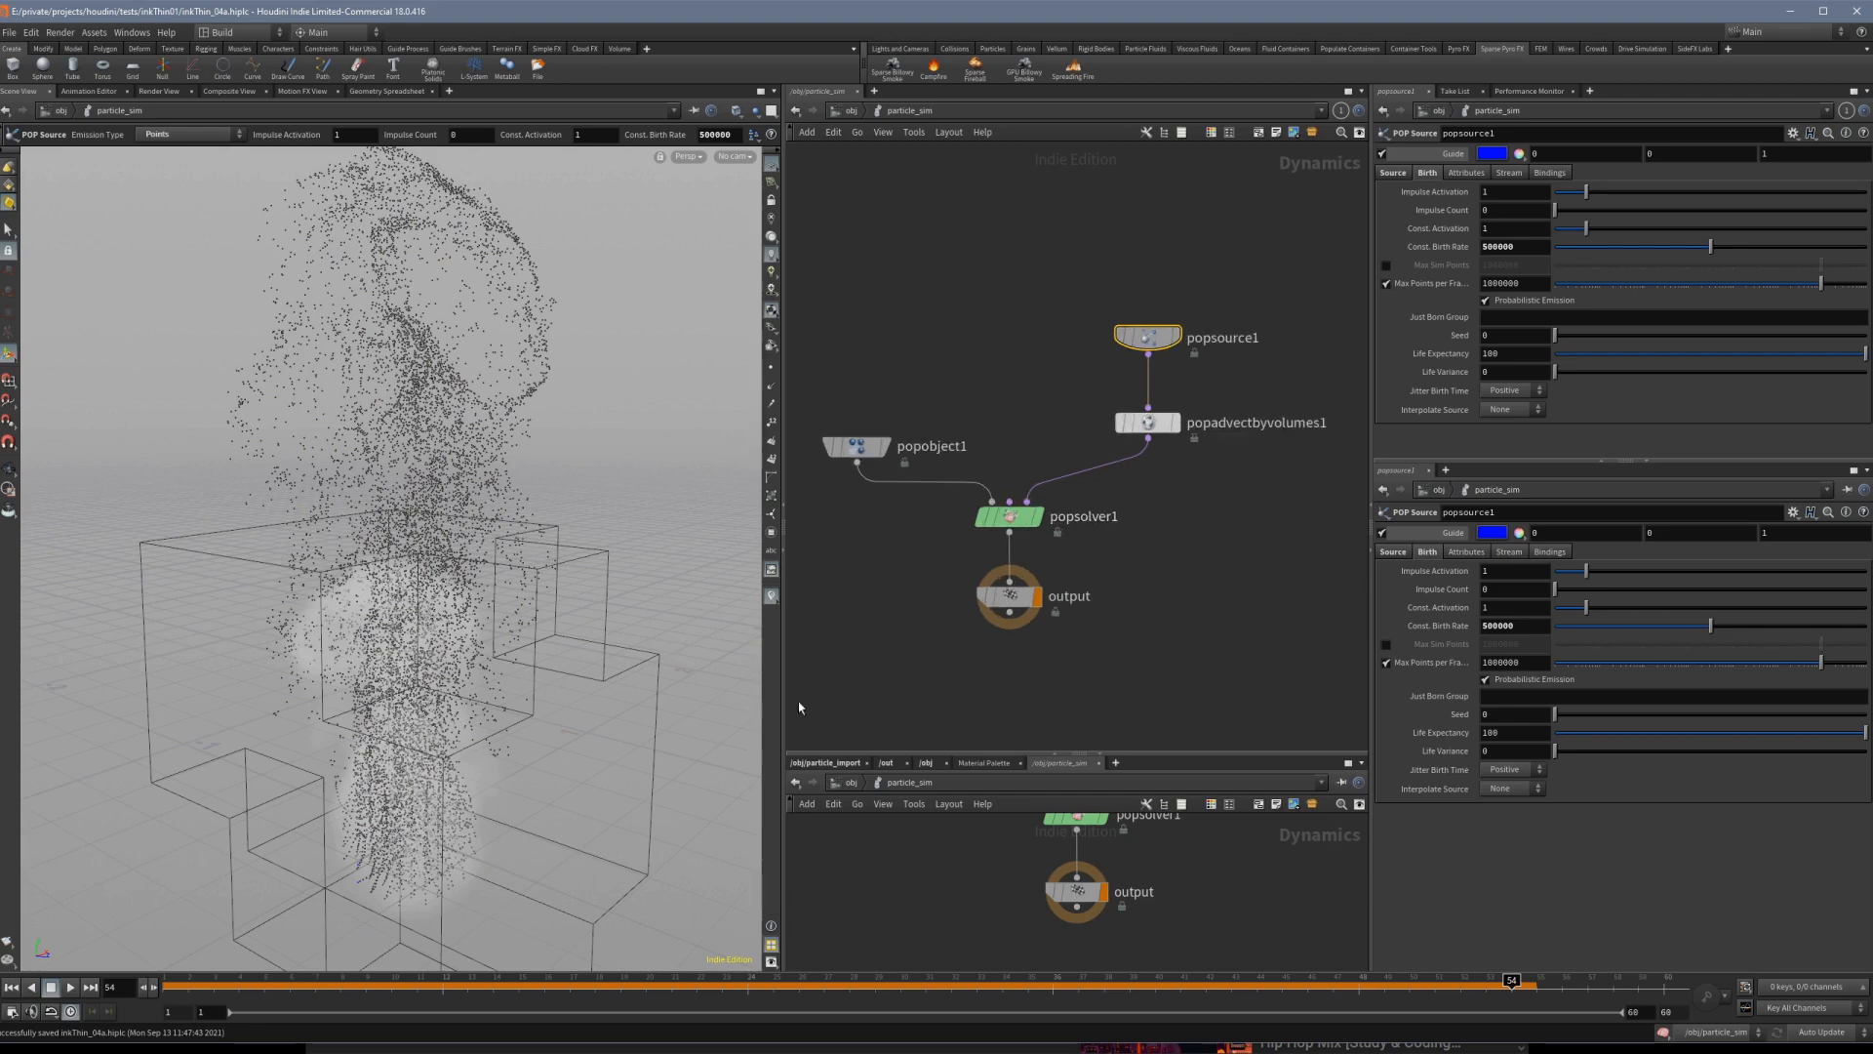
scroll(527, 683, "down", 2)
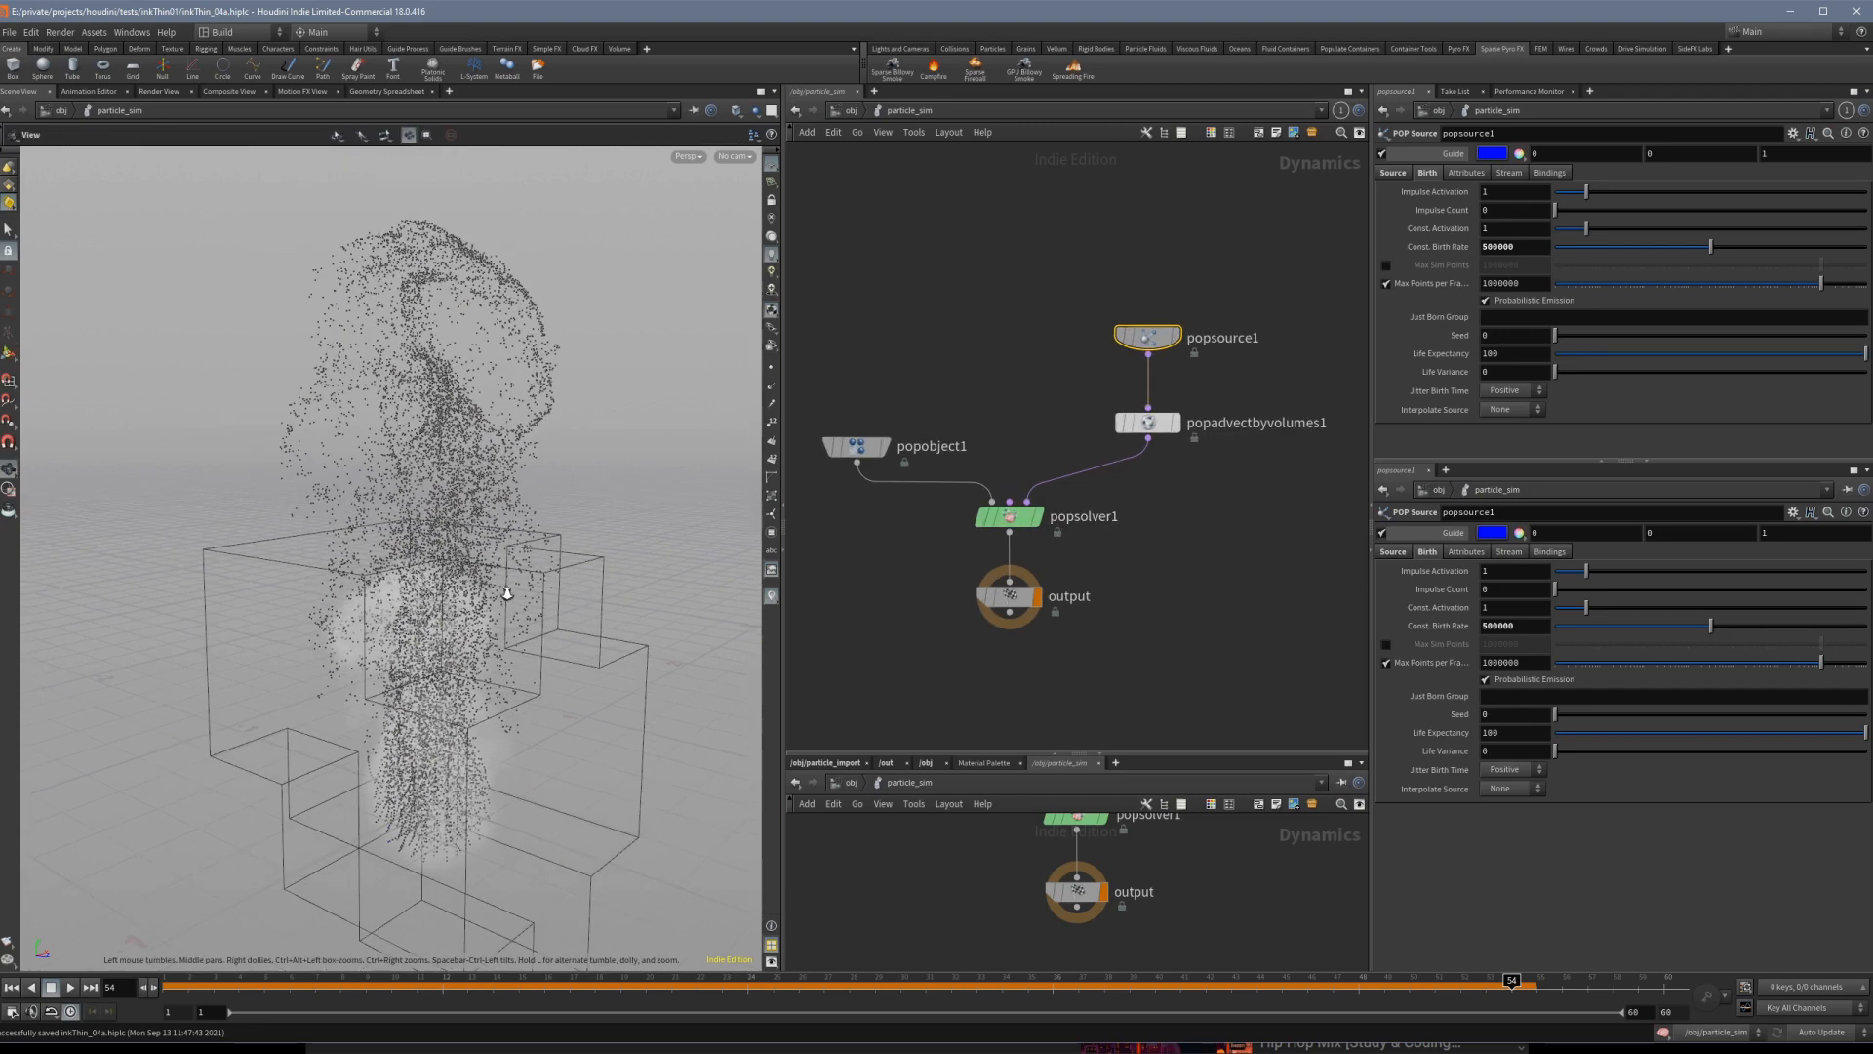
left_click_drag(511, 589, 476, 517, "alt")
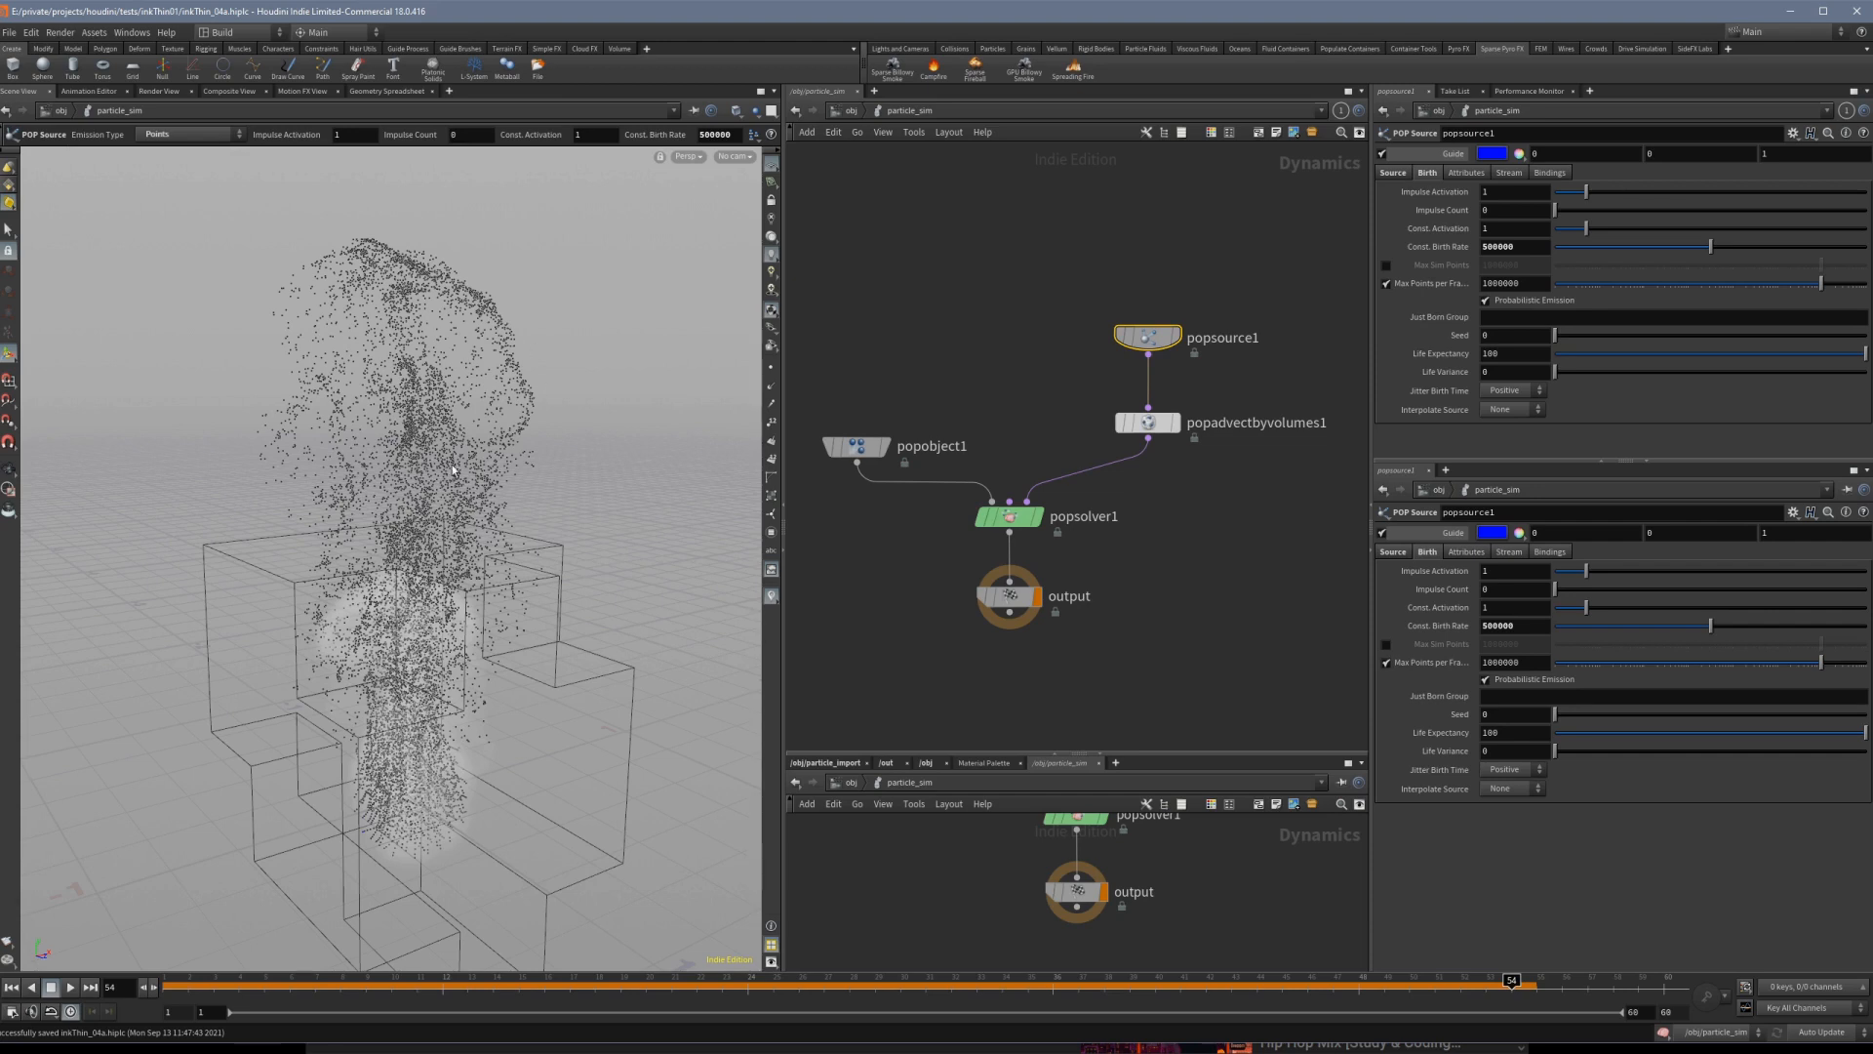
key("u")
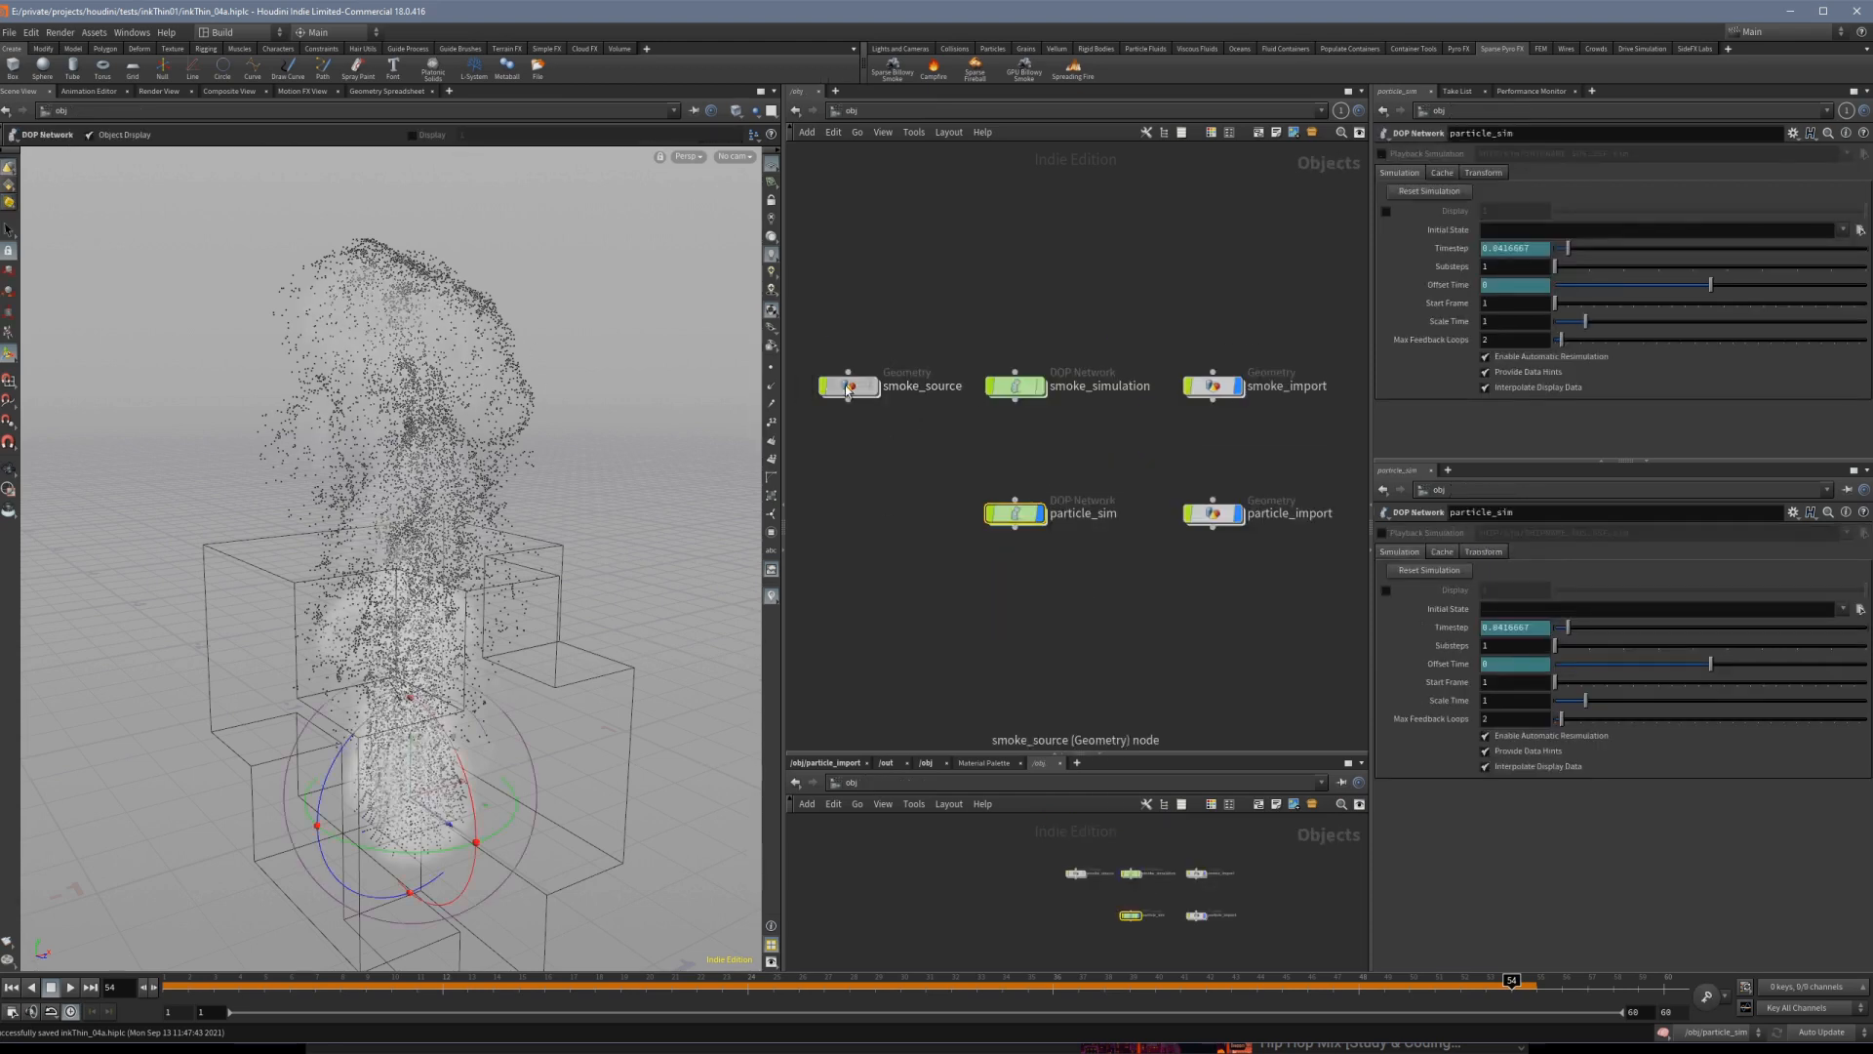
double_click(1008, 378)
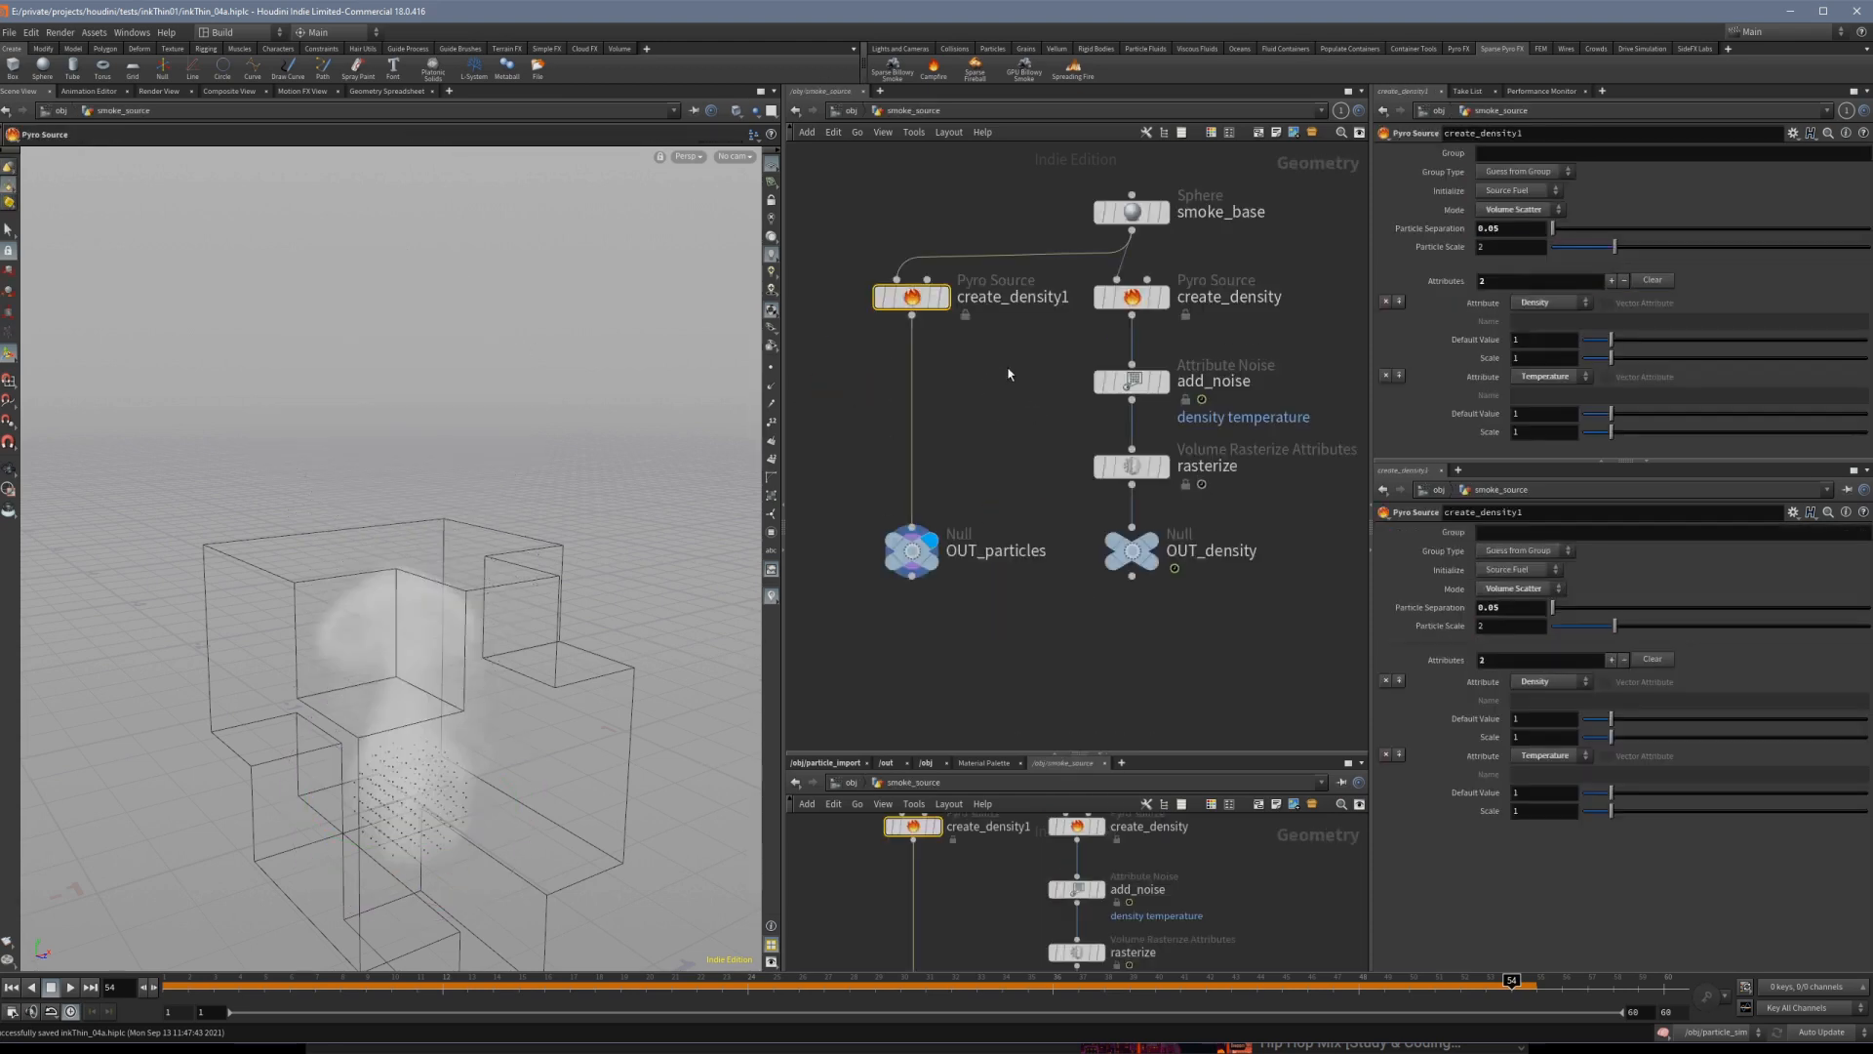
Set the Particle Separation of create_density1 to 0.01.
left_click(1518, 232)
type("0.01")
key("Return")
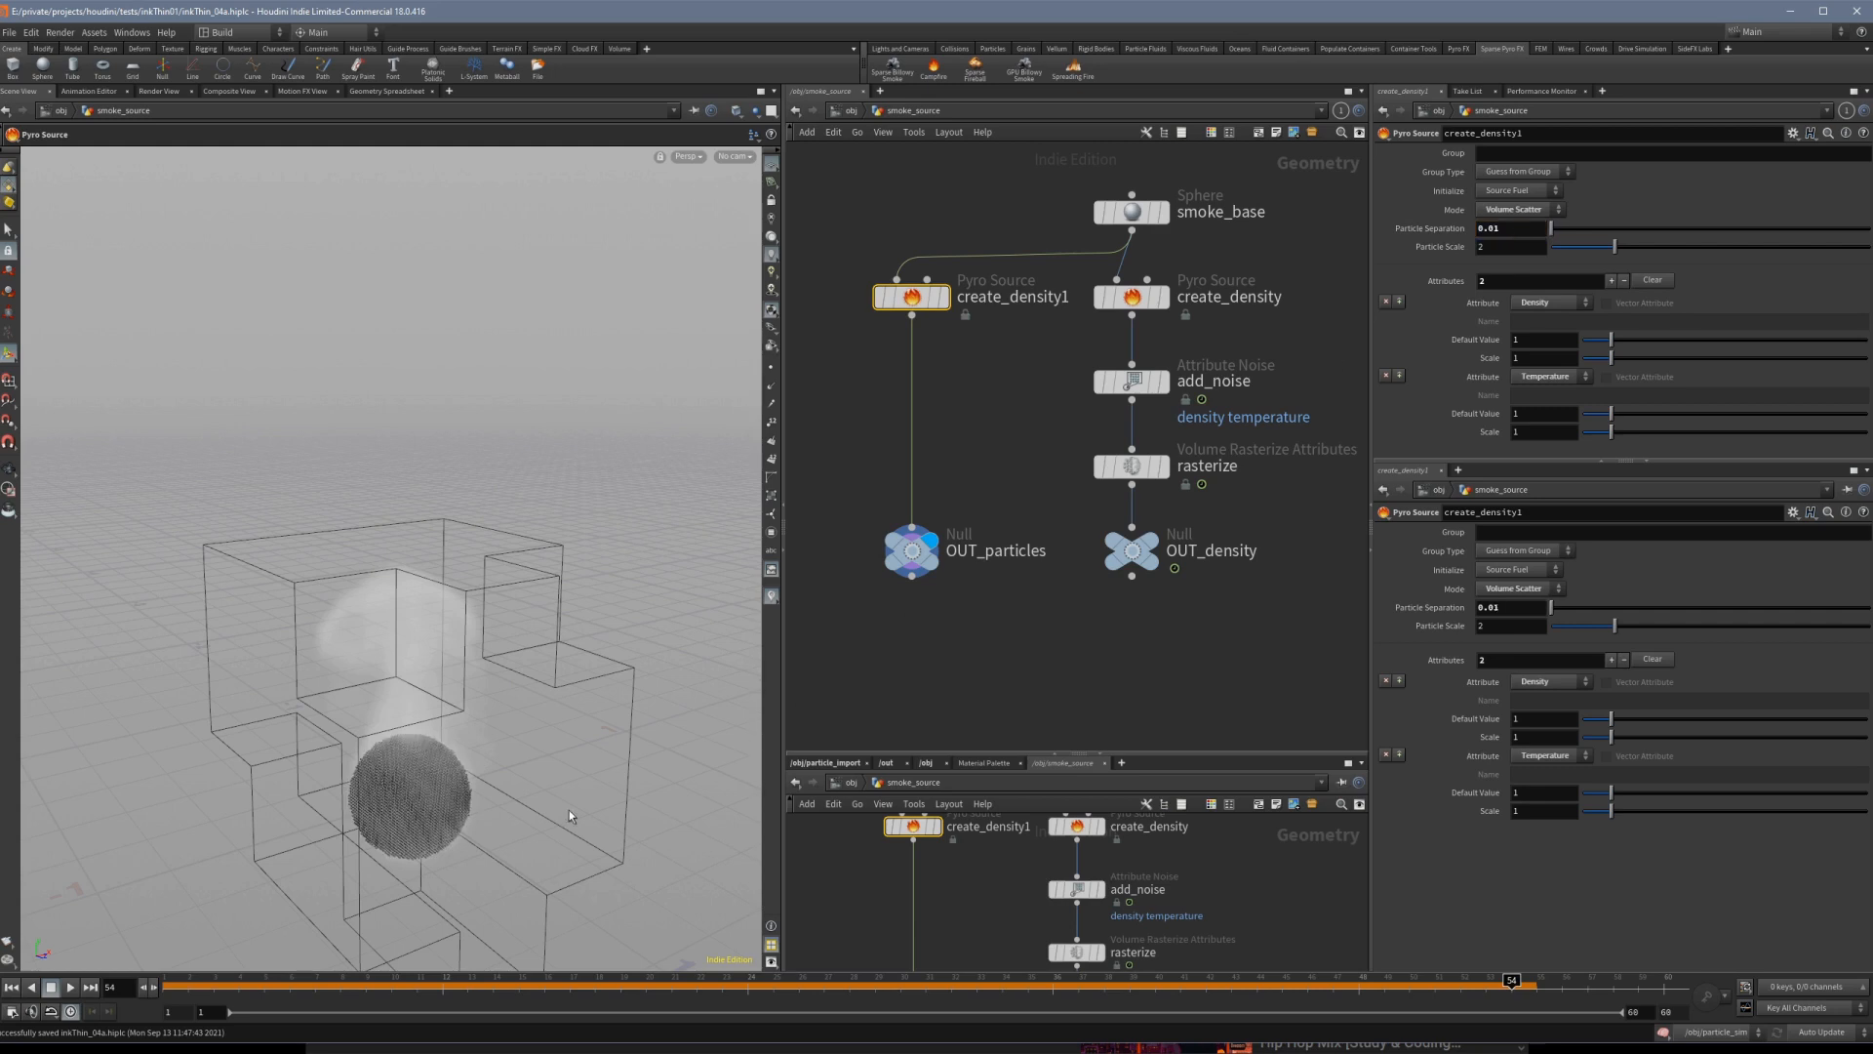
Open particle_sim and play the simulation from the first frame to frame 60 to examine the denser emission.
key("u")
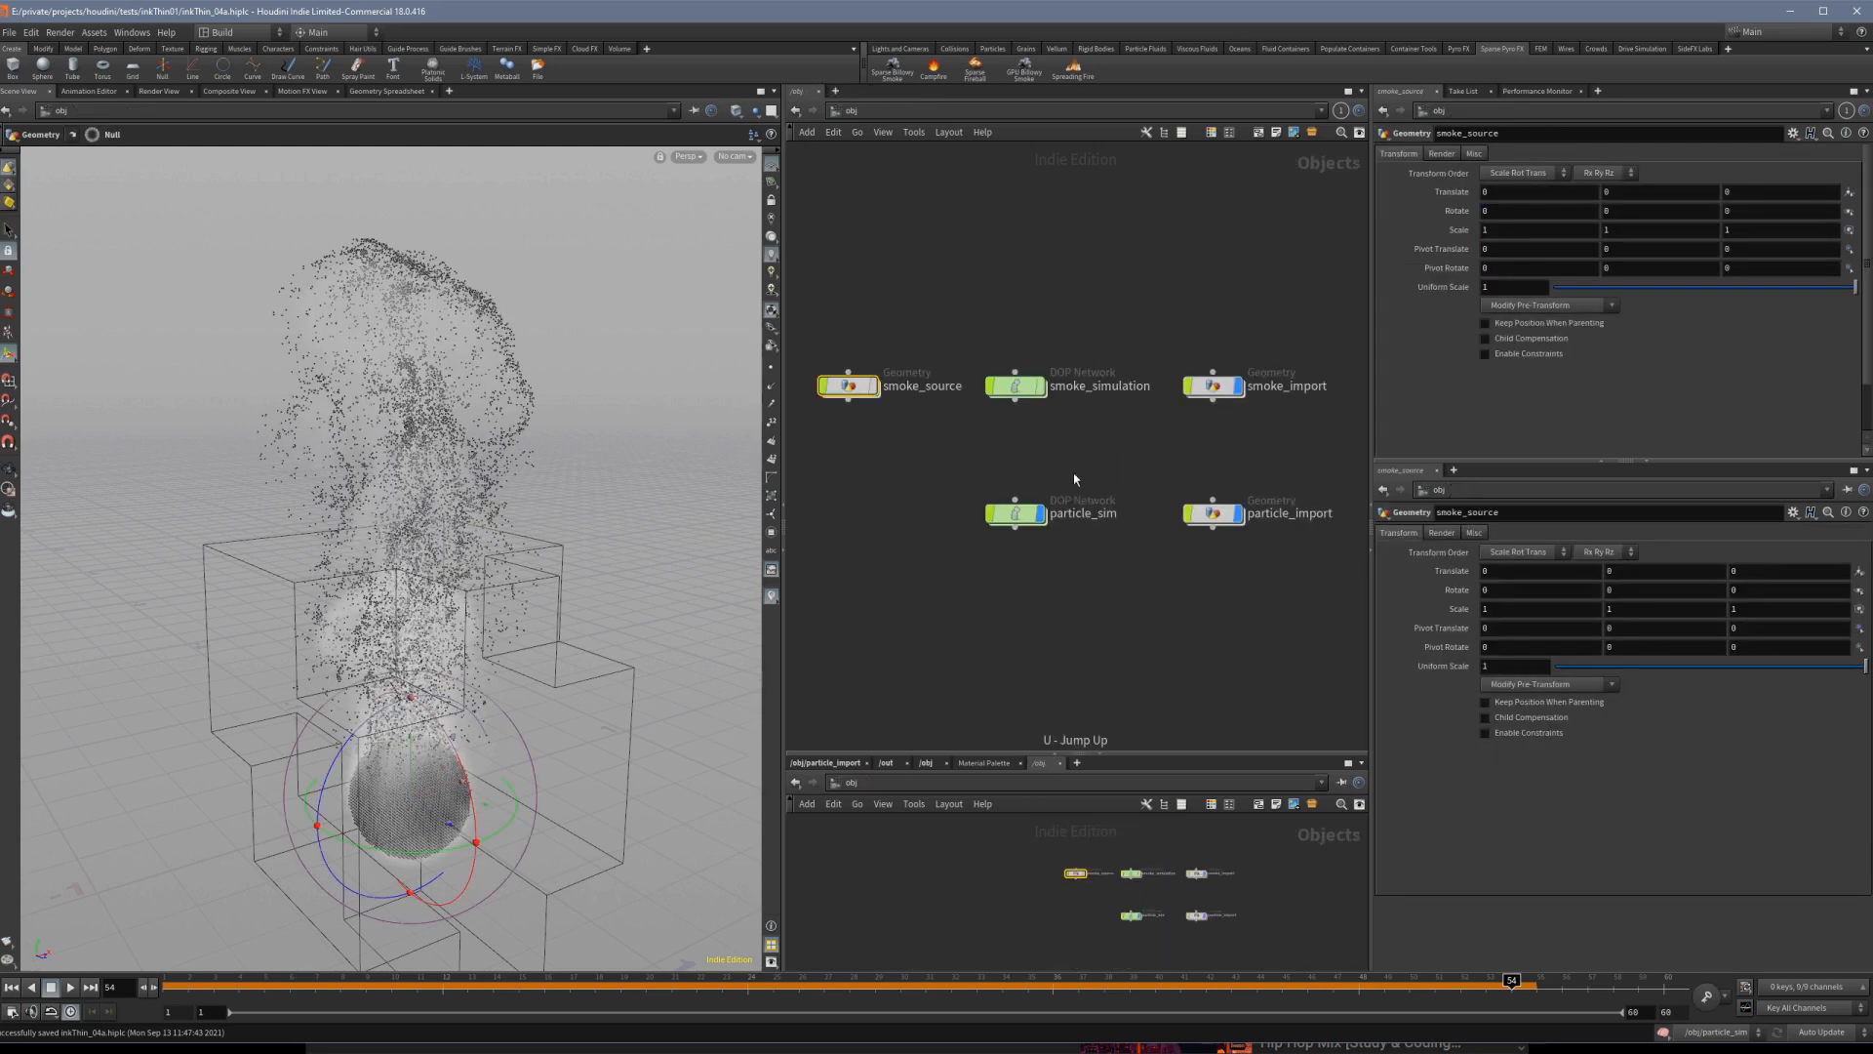
double_click(1017, 515)
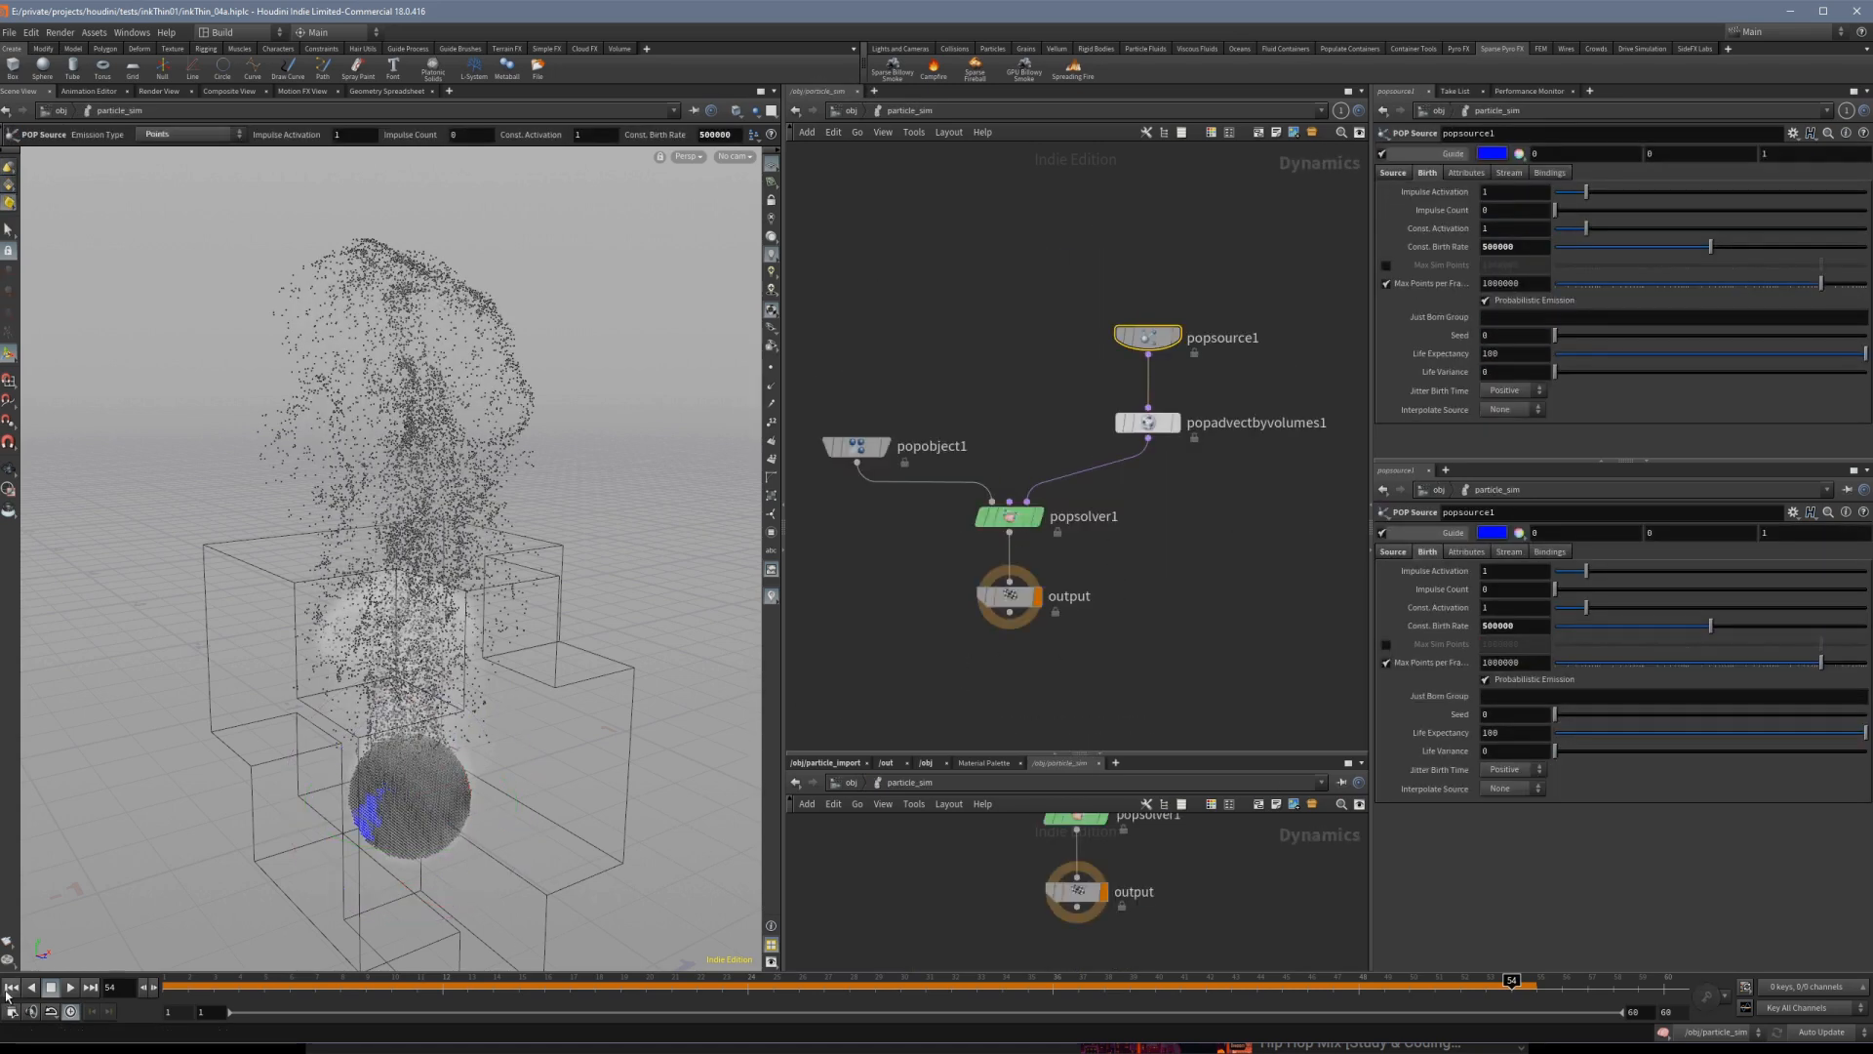
left_click(10, 988)
left_click(70, 988)
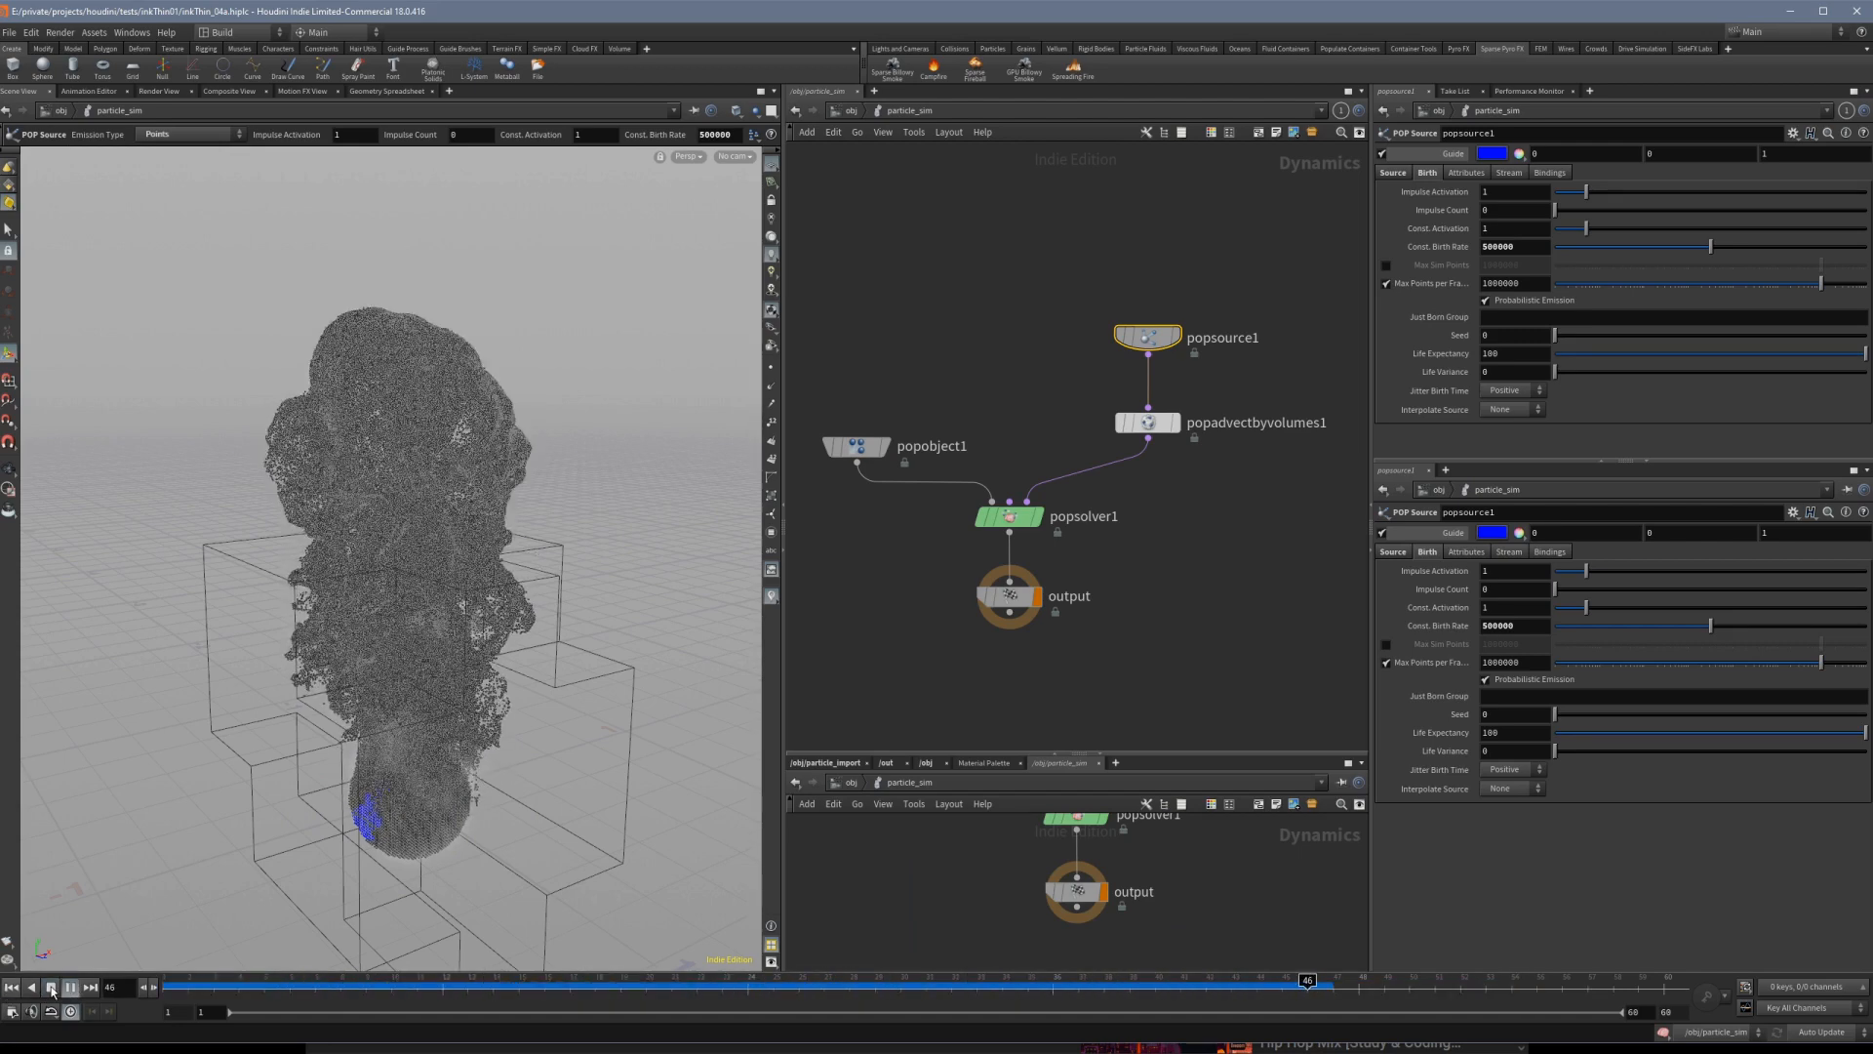
left_click(51, 990)
left_click_drag(1002, 988, 1639, 985)
left_click(72, 988)
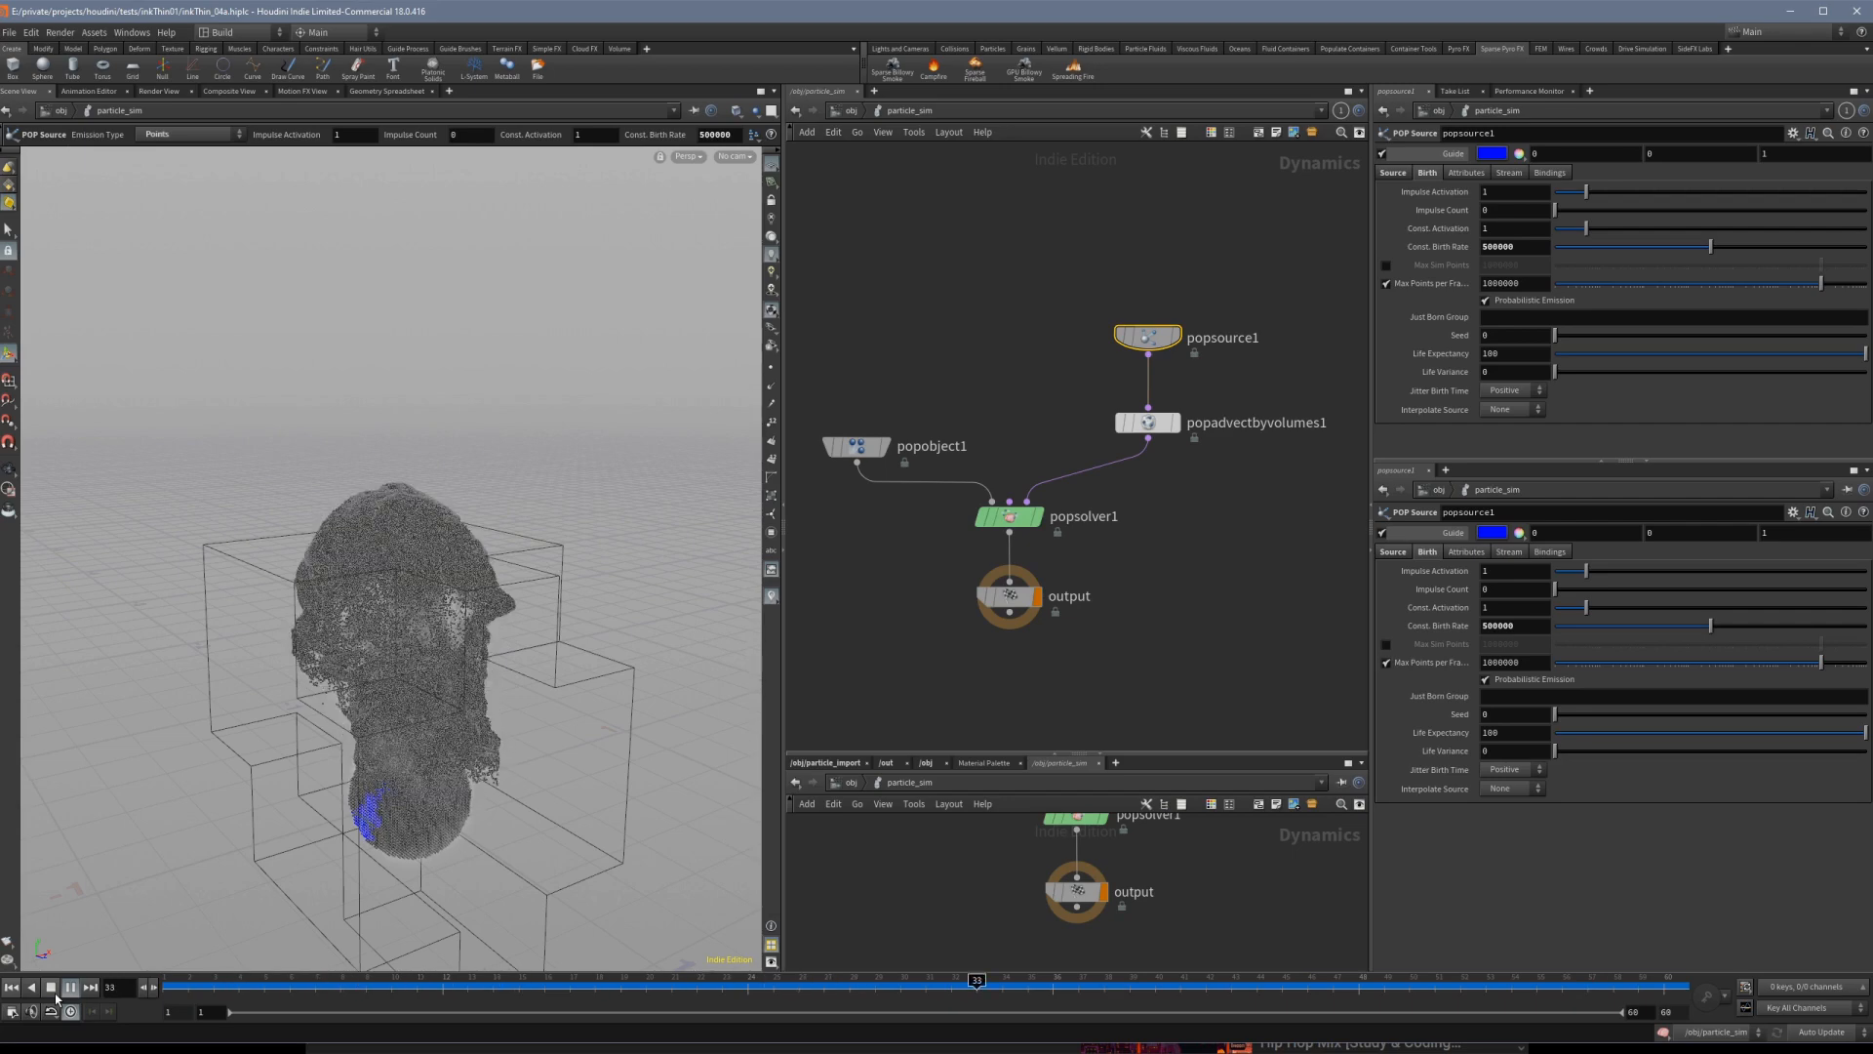
left_click(52, 990)
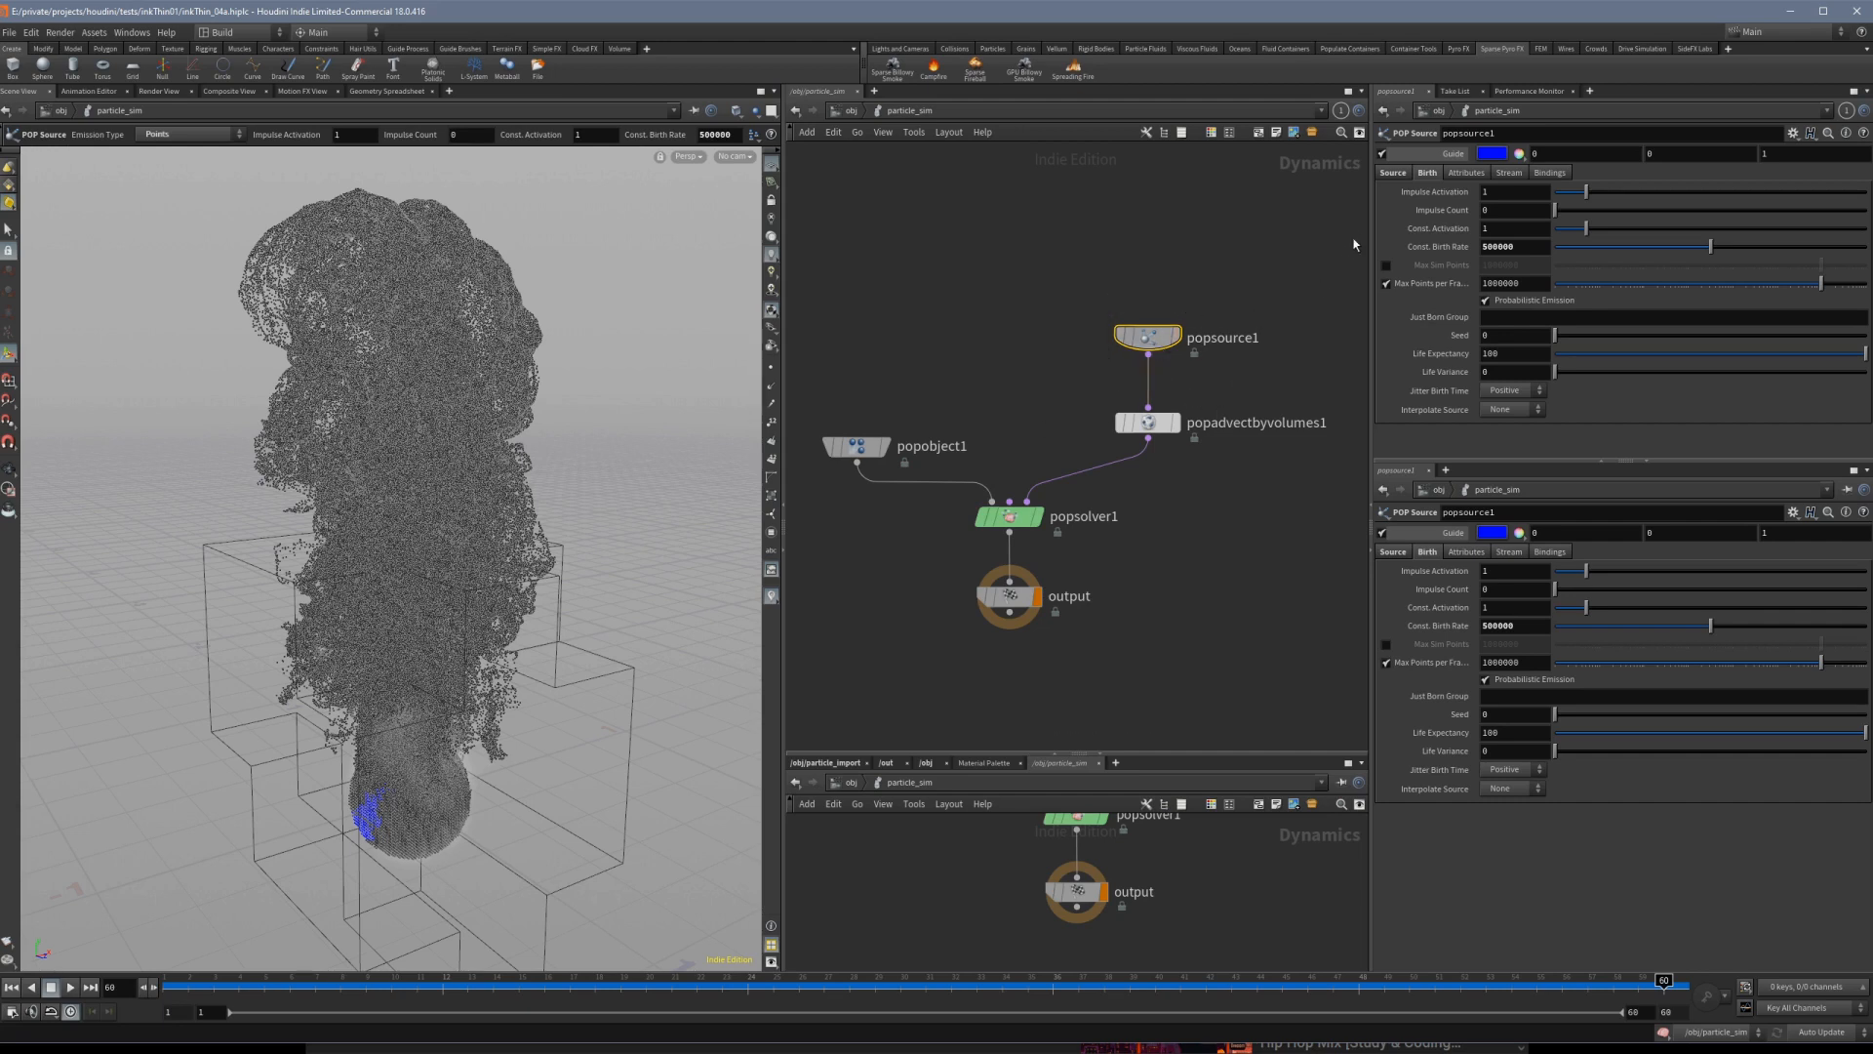
Set the Emission Type of popsource1 to All Points.
left_click(1393, 172)
left_click(1497, 193)
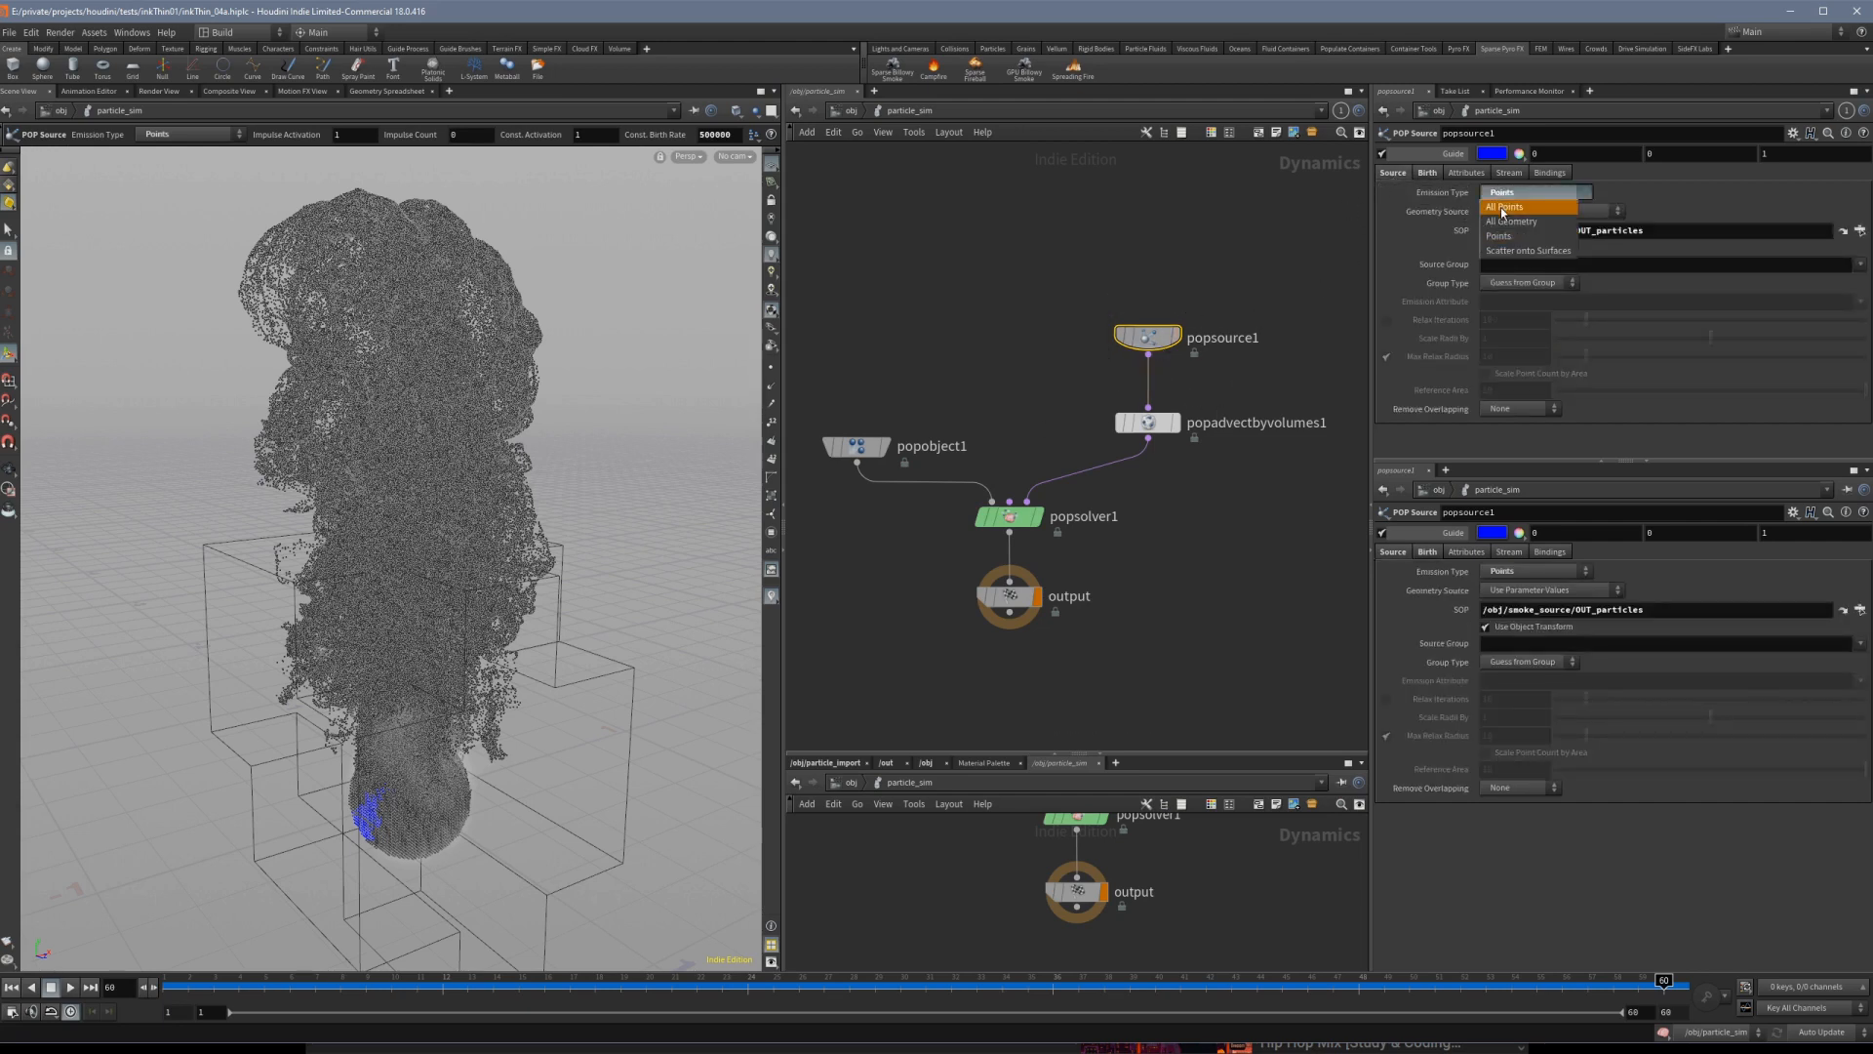
left_click(1503, 213)
Set the Impulse Activation of popsource1 to the expression $F < 2.
left_click(1427, 172)
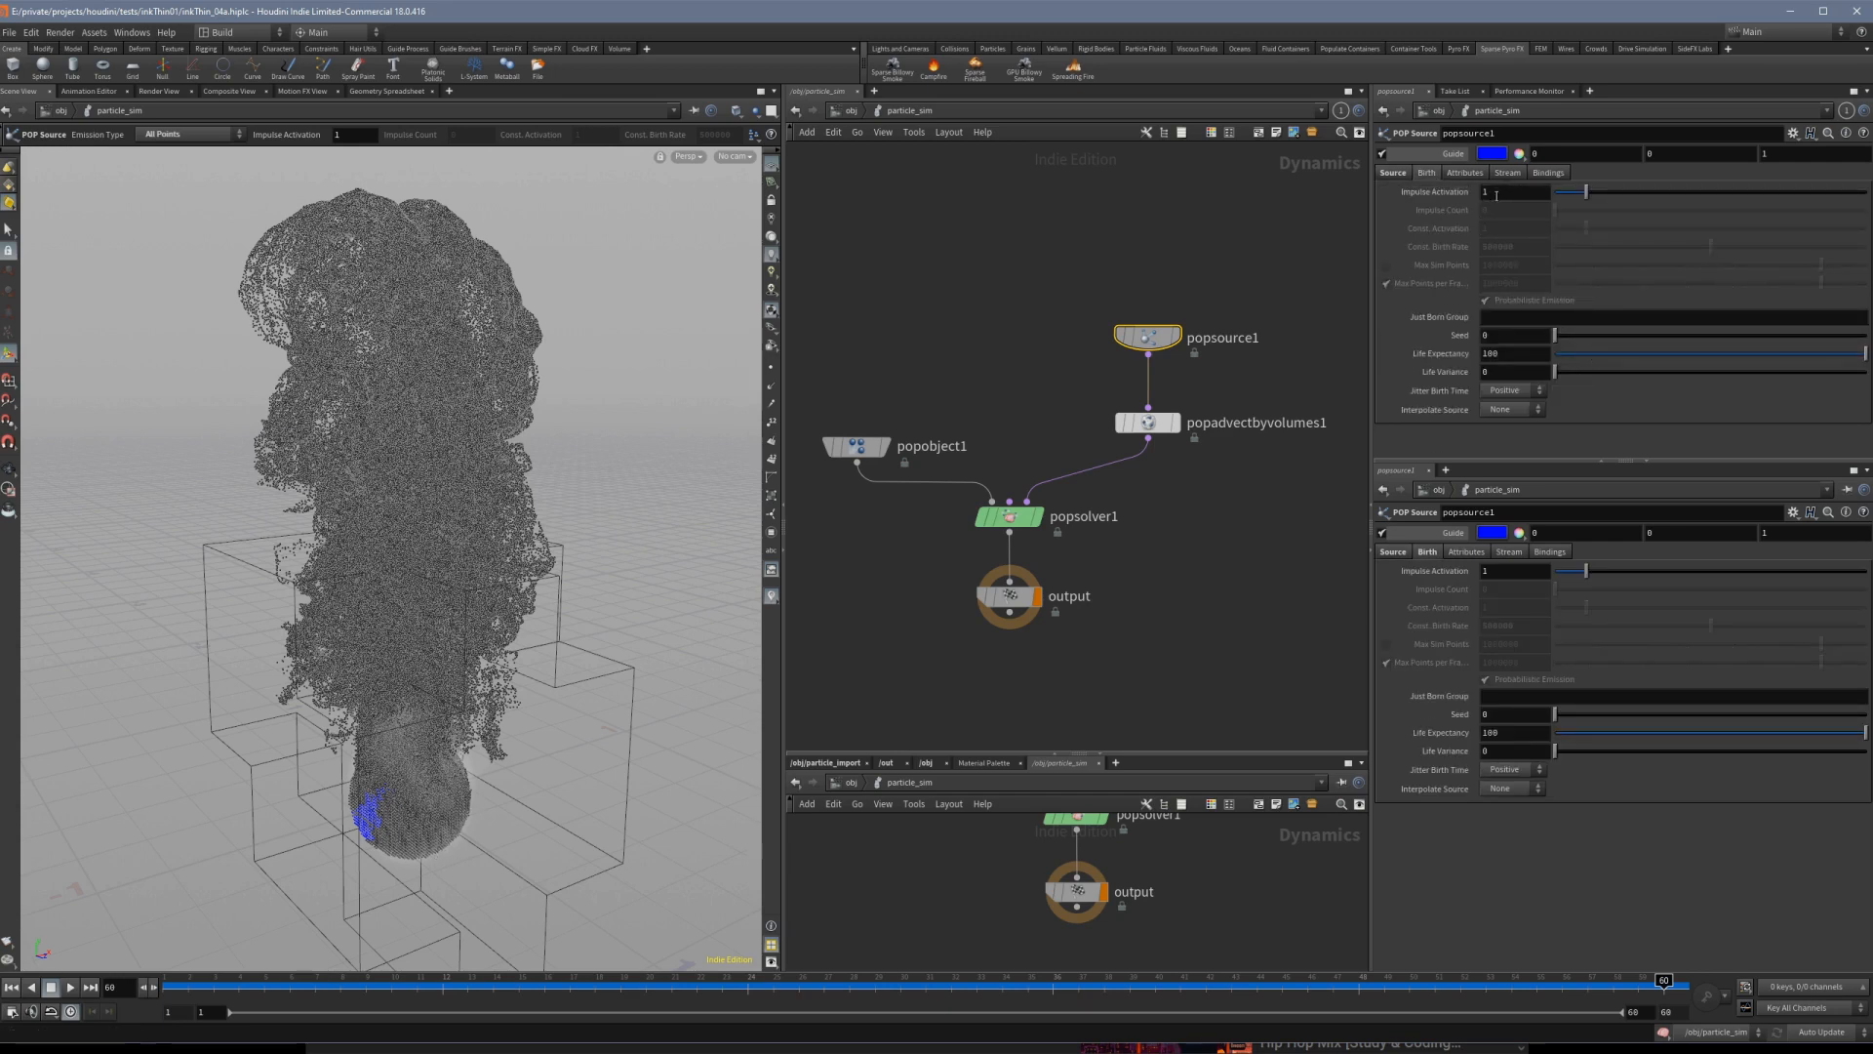
type("$")
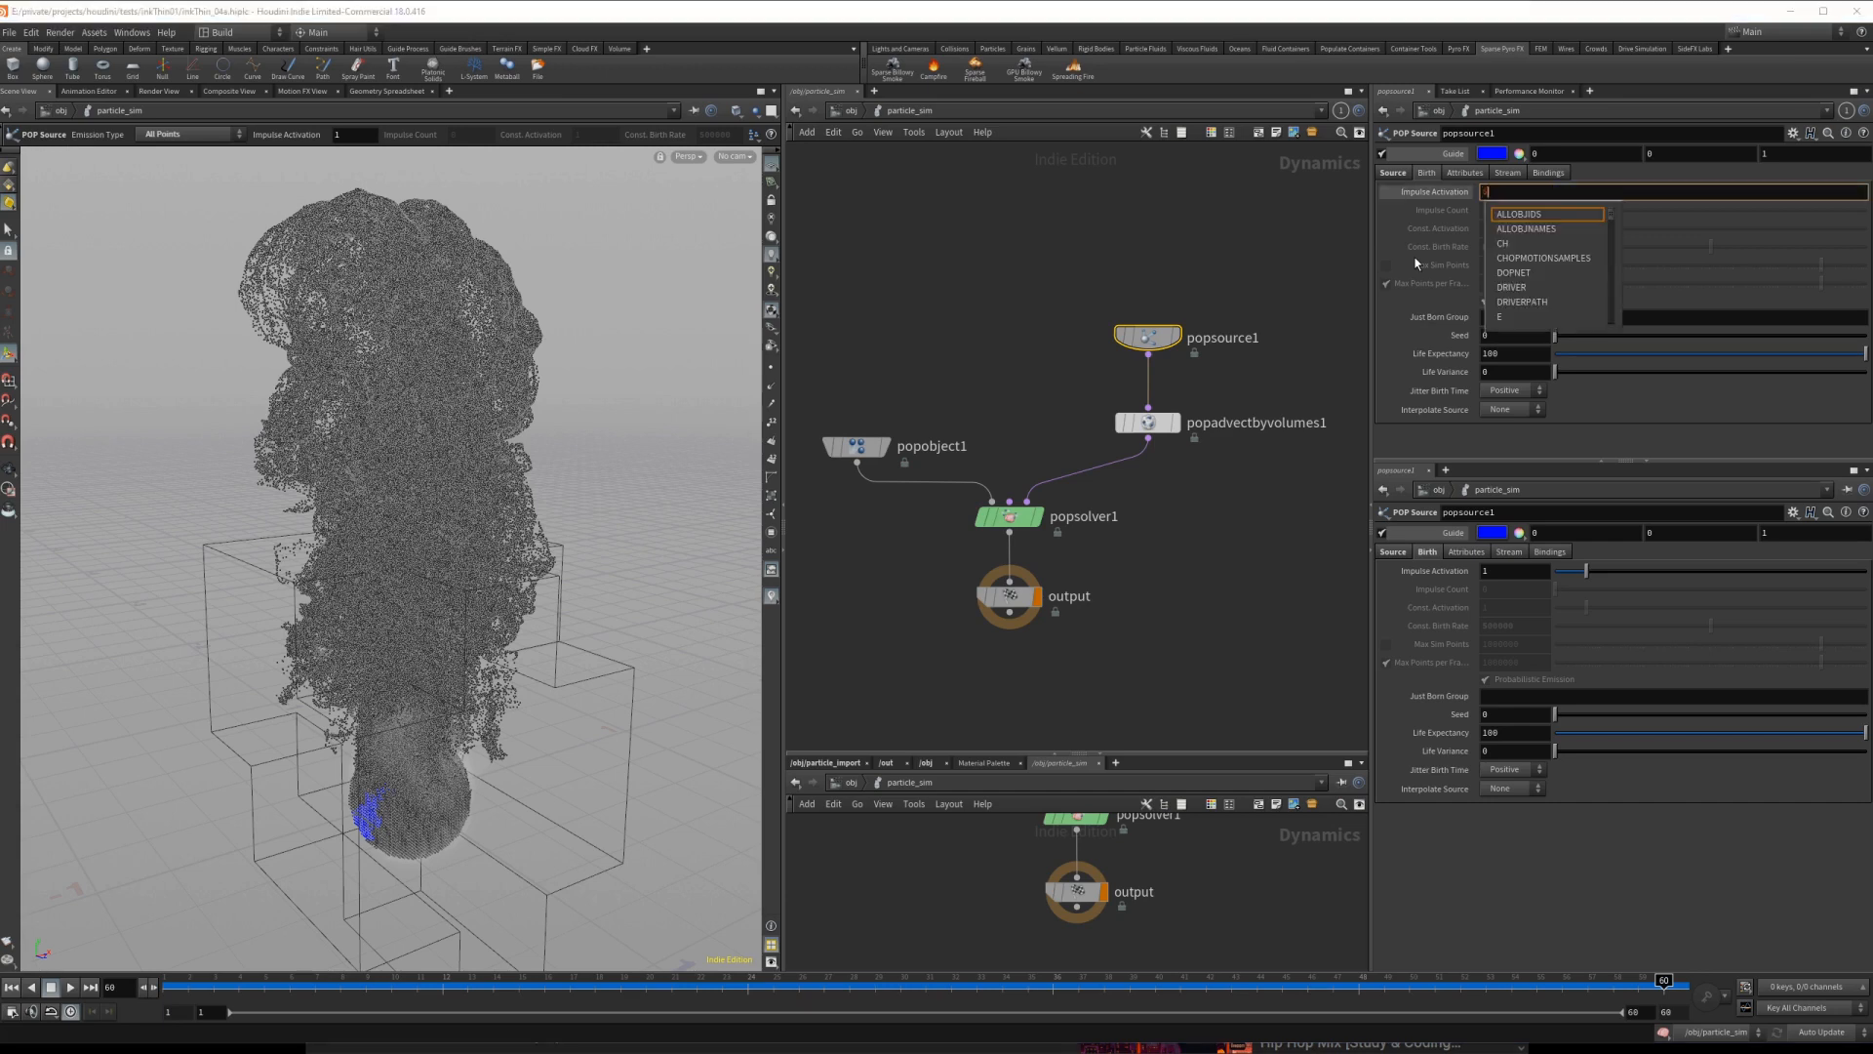
type("F < 2")
key("Return")
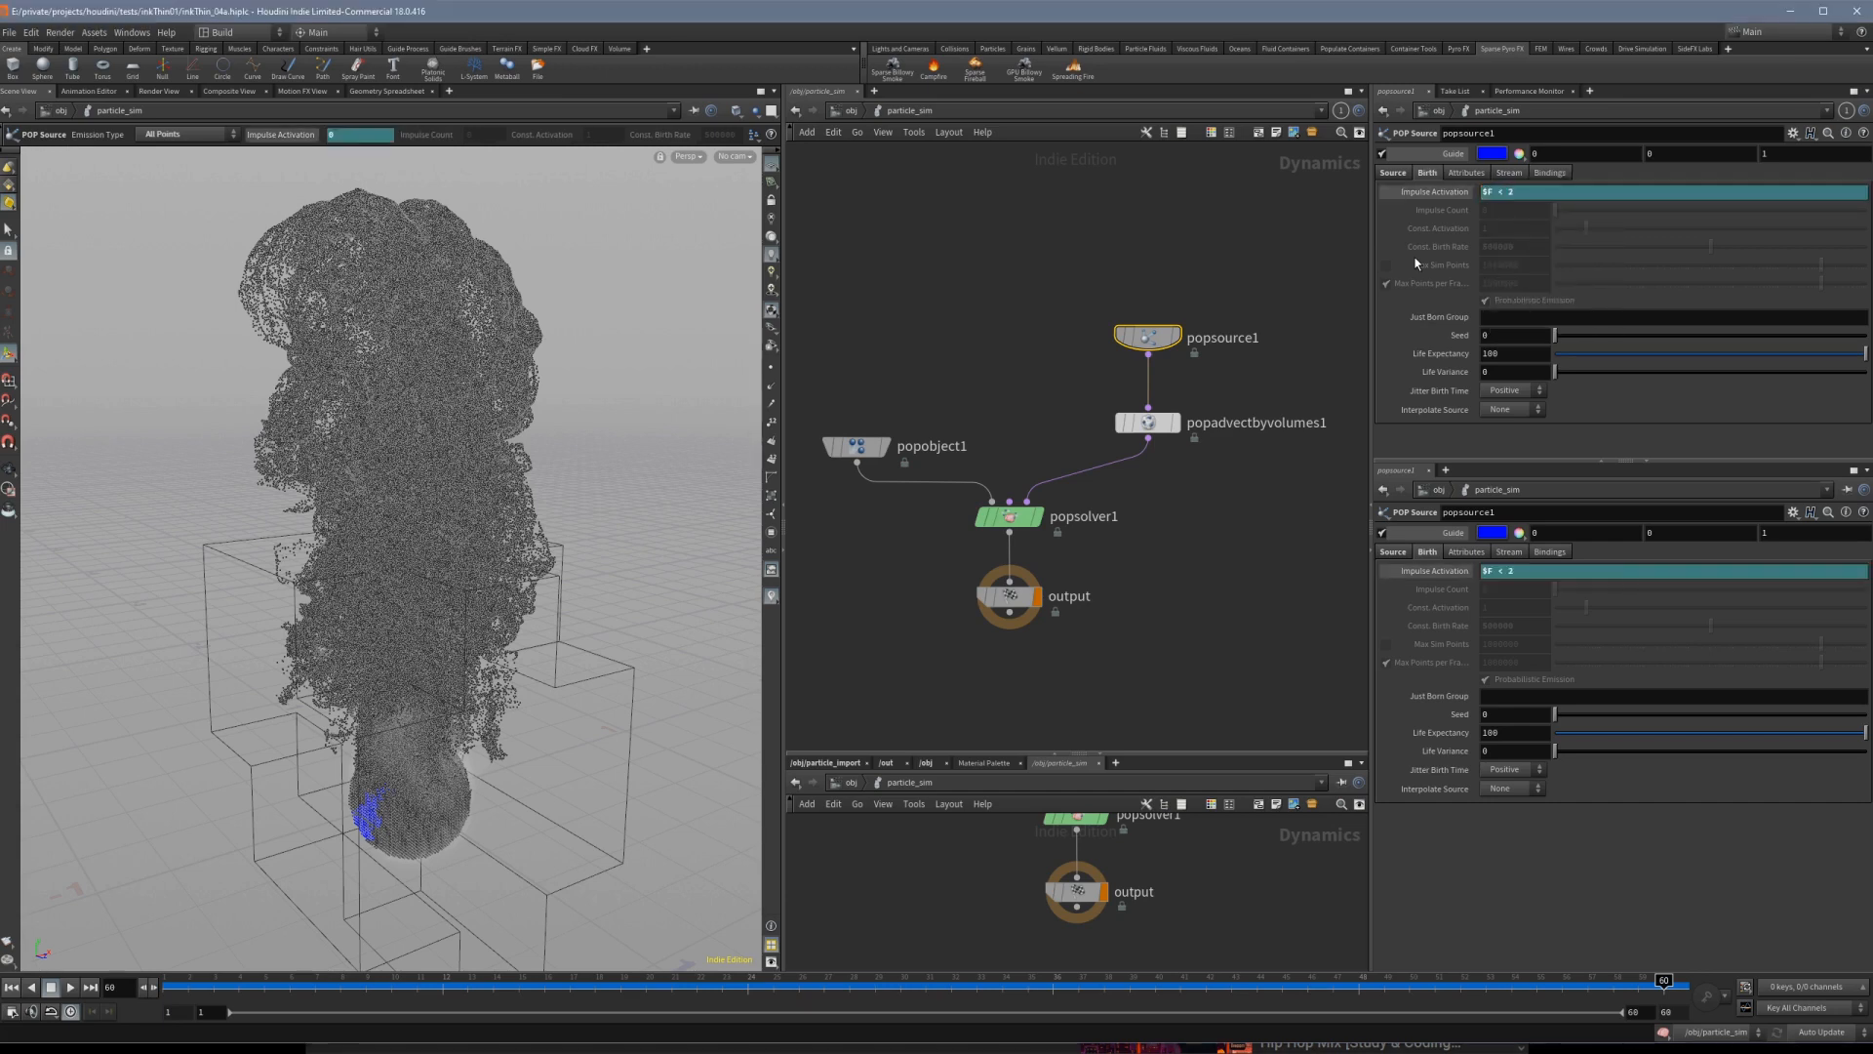
left_click(1450, 199)
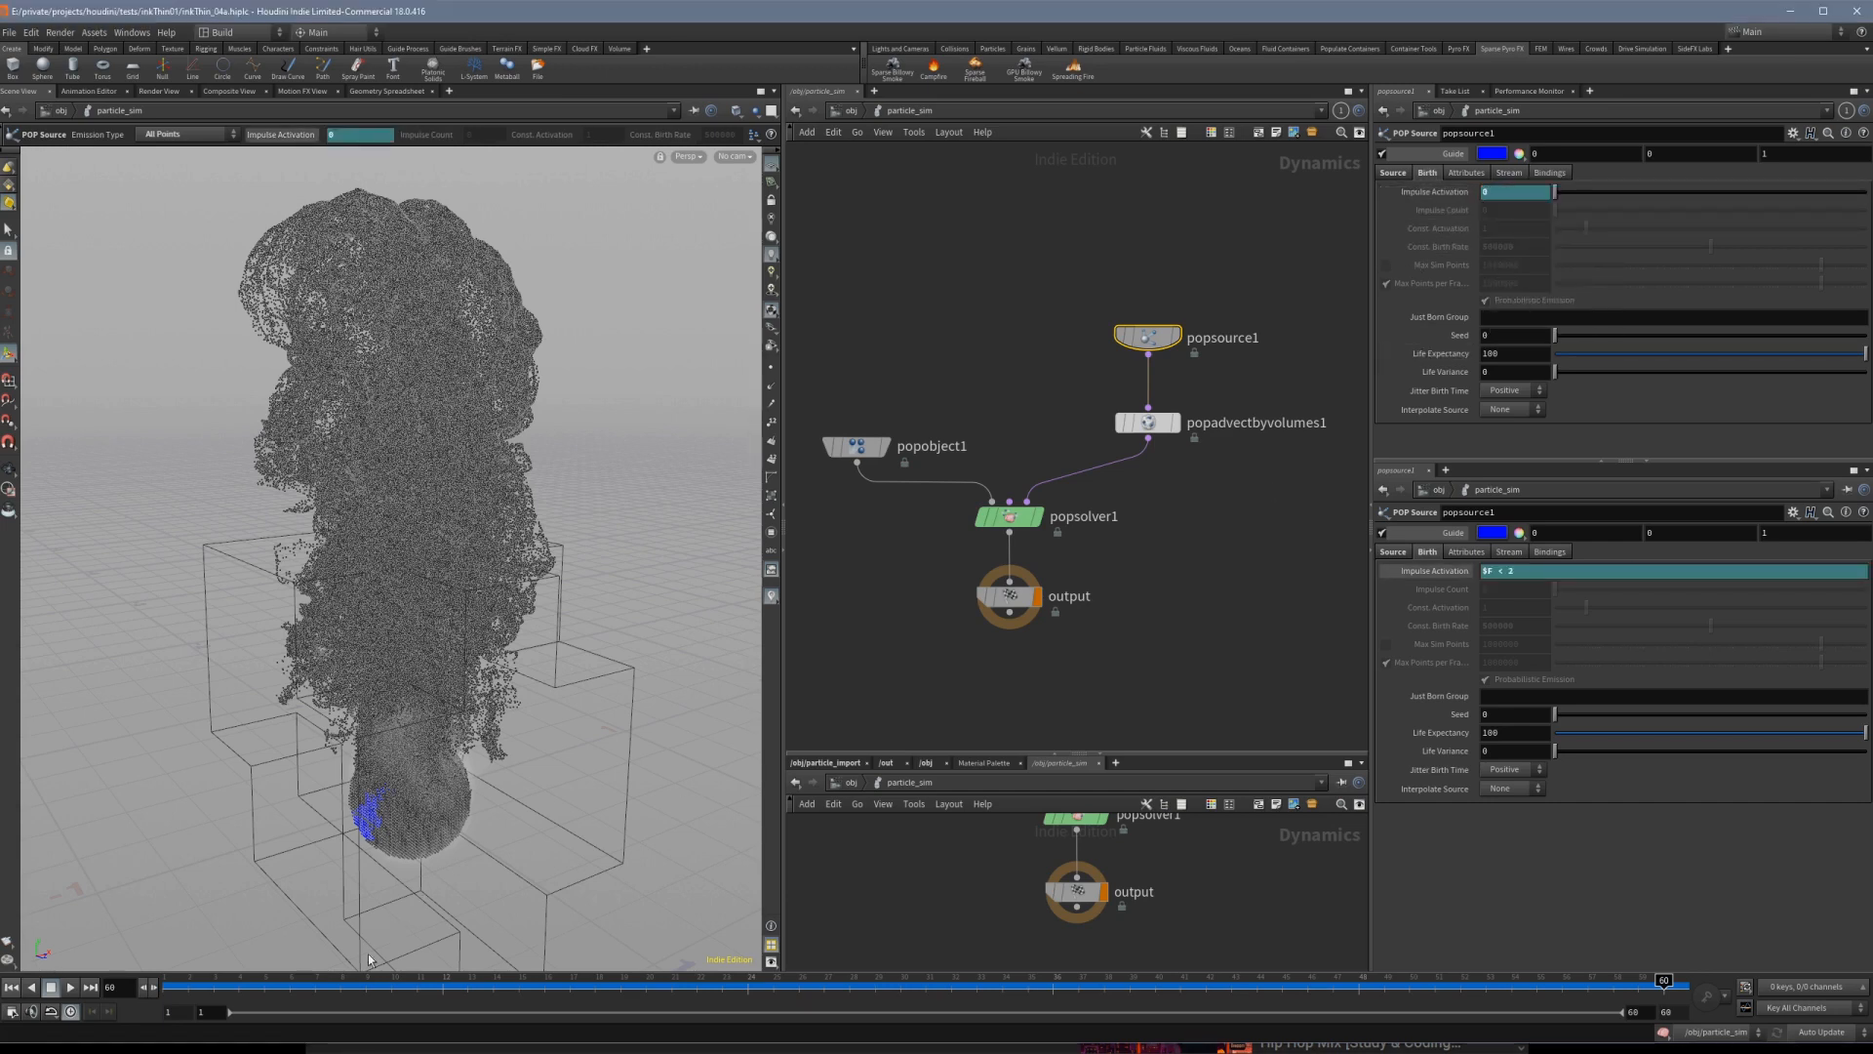
Play the particle simulation from the first frame and examine how the particles emitted at the start spread through the smoke.
left_click(11, 988)
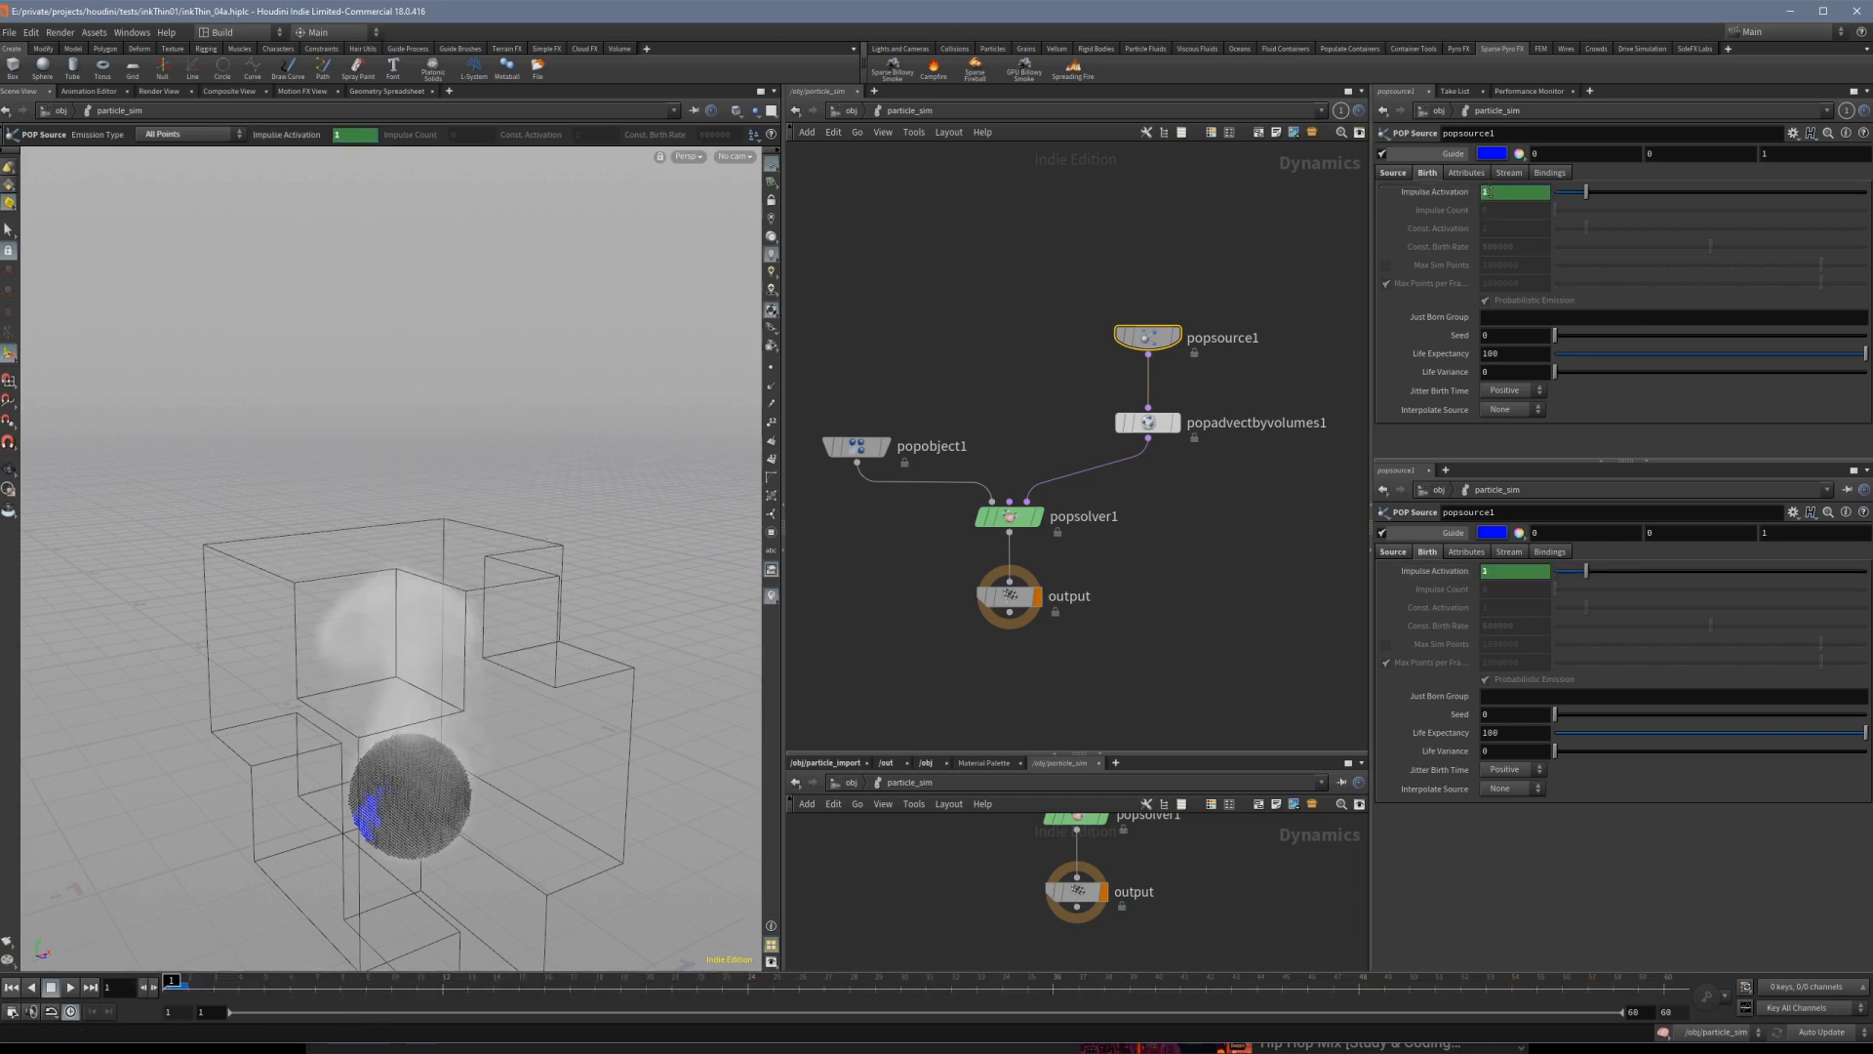
left_click_drag(173, 982, 646, 982)
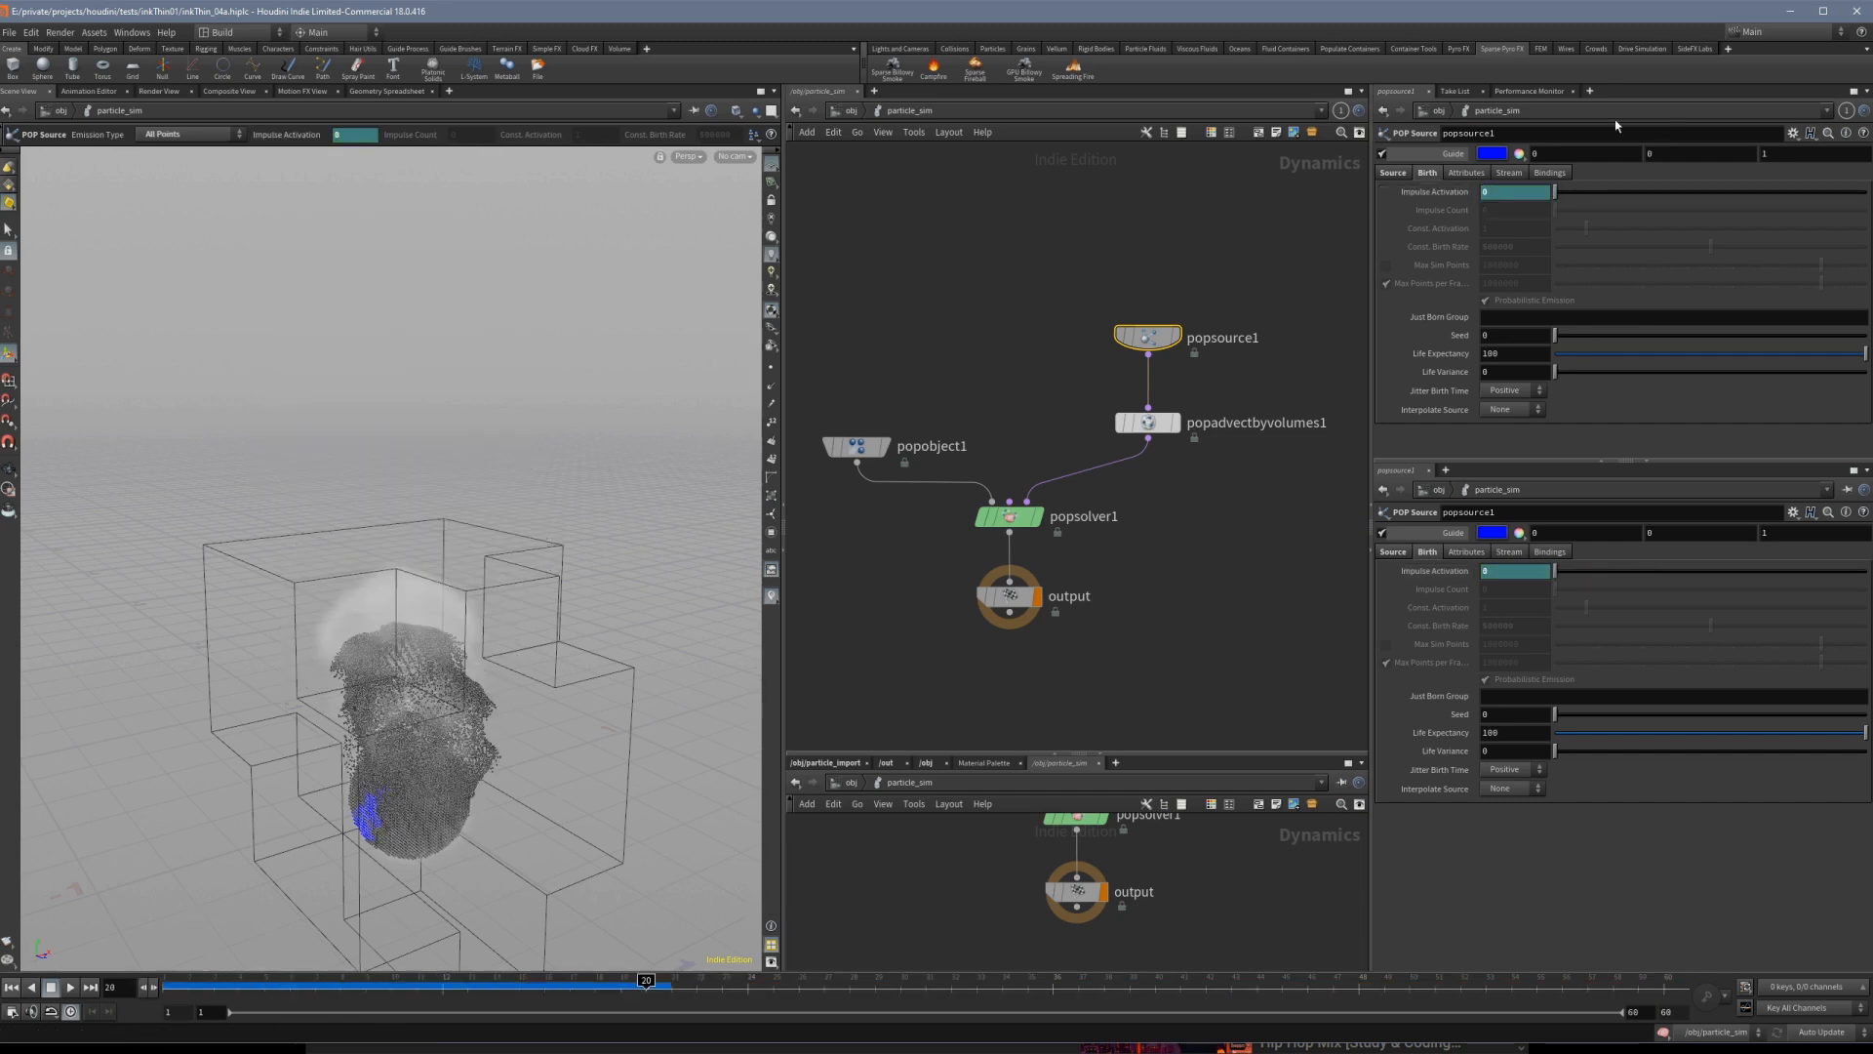
left_click(12, 988)
left_click(70, 987)
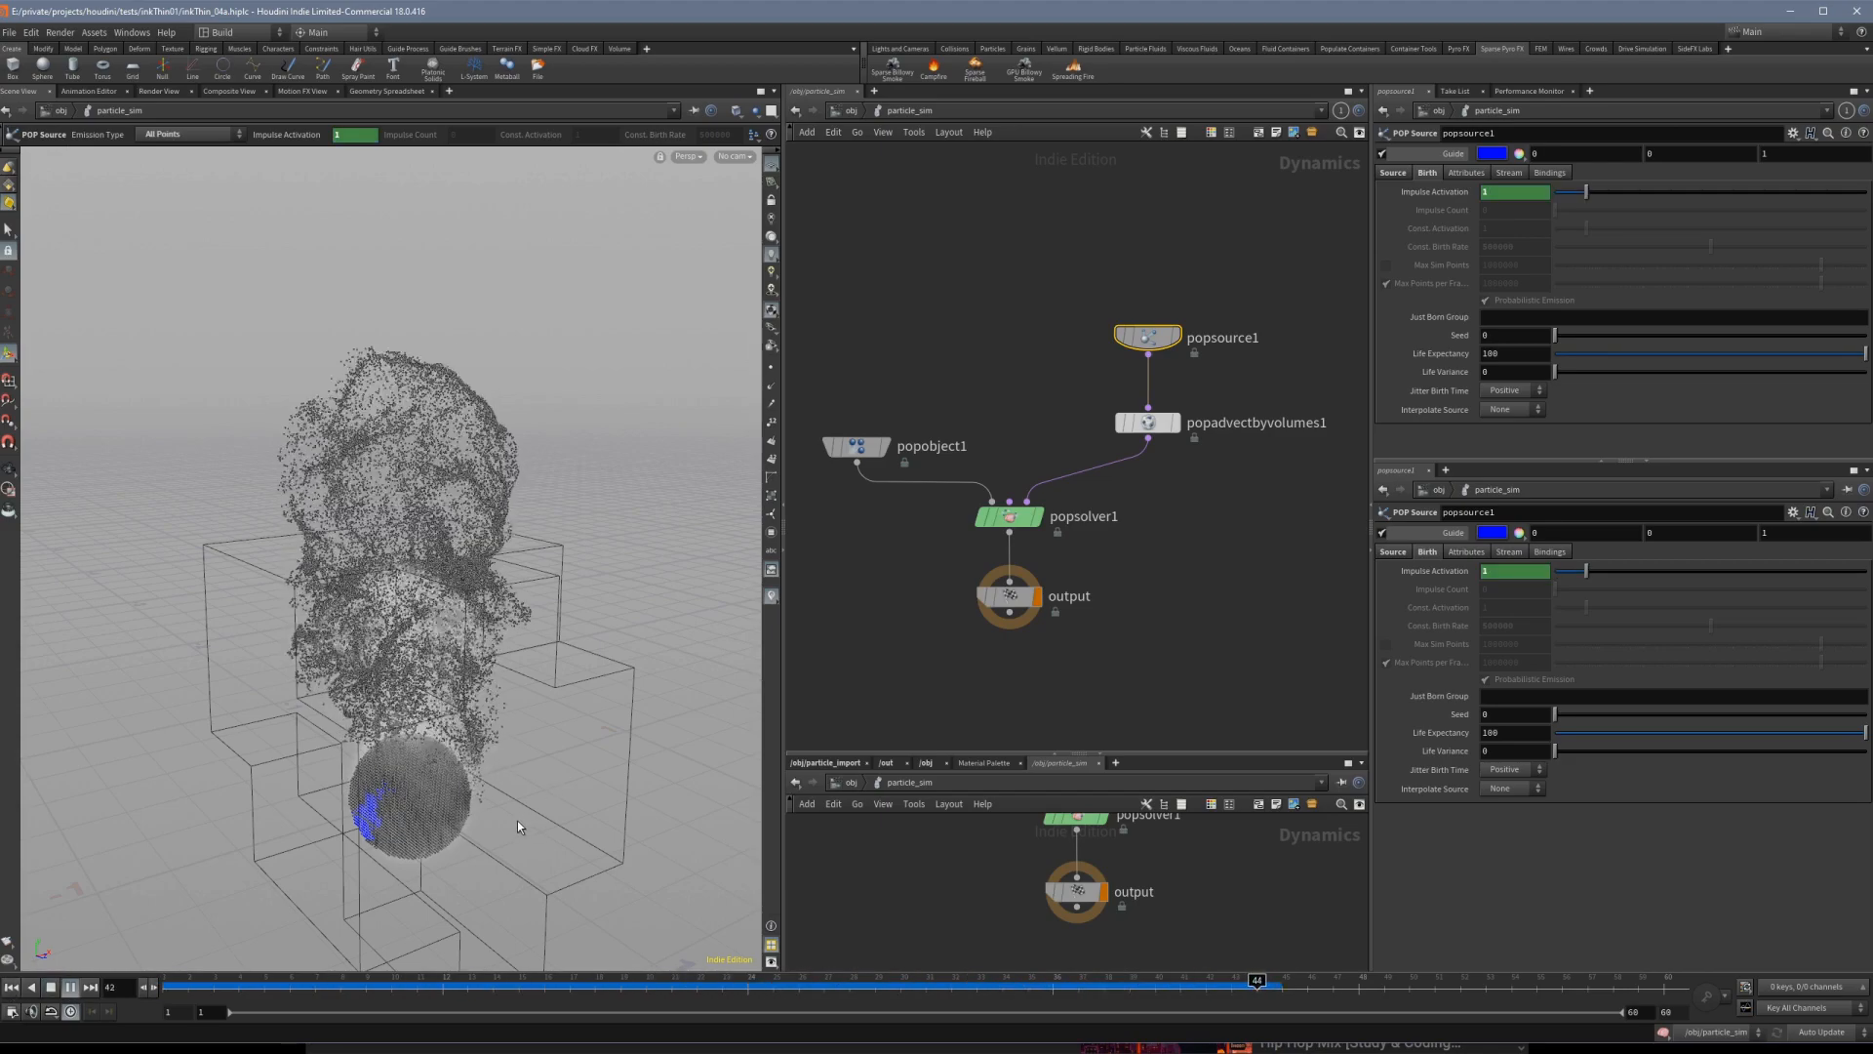
key("Escape")
mouse_move(462, 784)
left_mouse_down("alt")
mouse_move(488, 737)
mouse_move(457, 751)
mouse_move(478, 787)
left_mouse_up("alt")
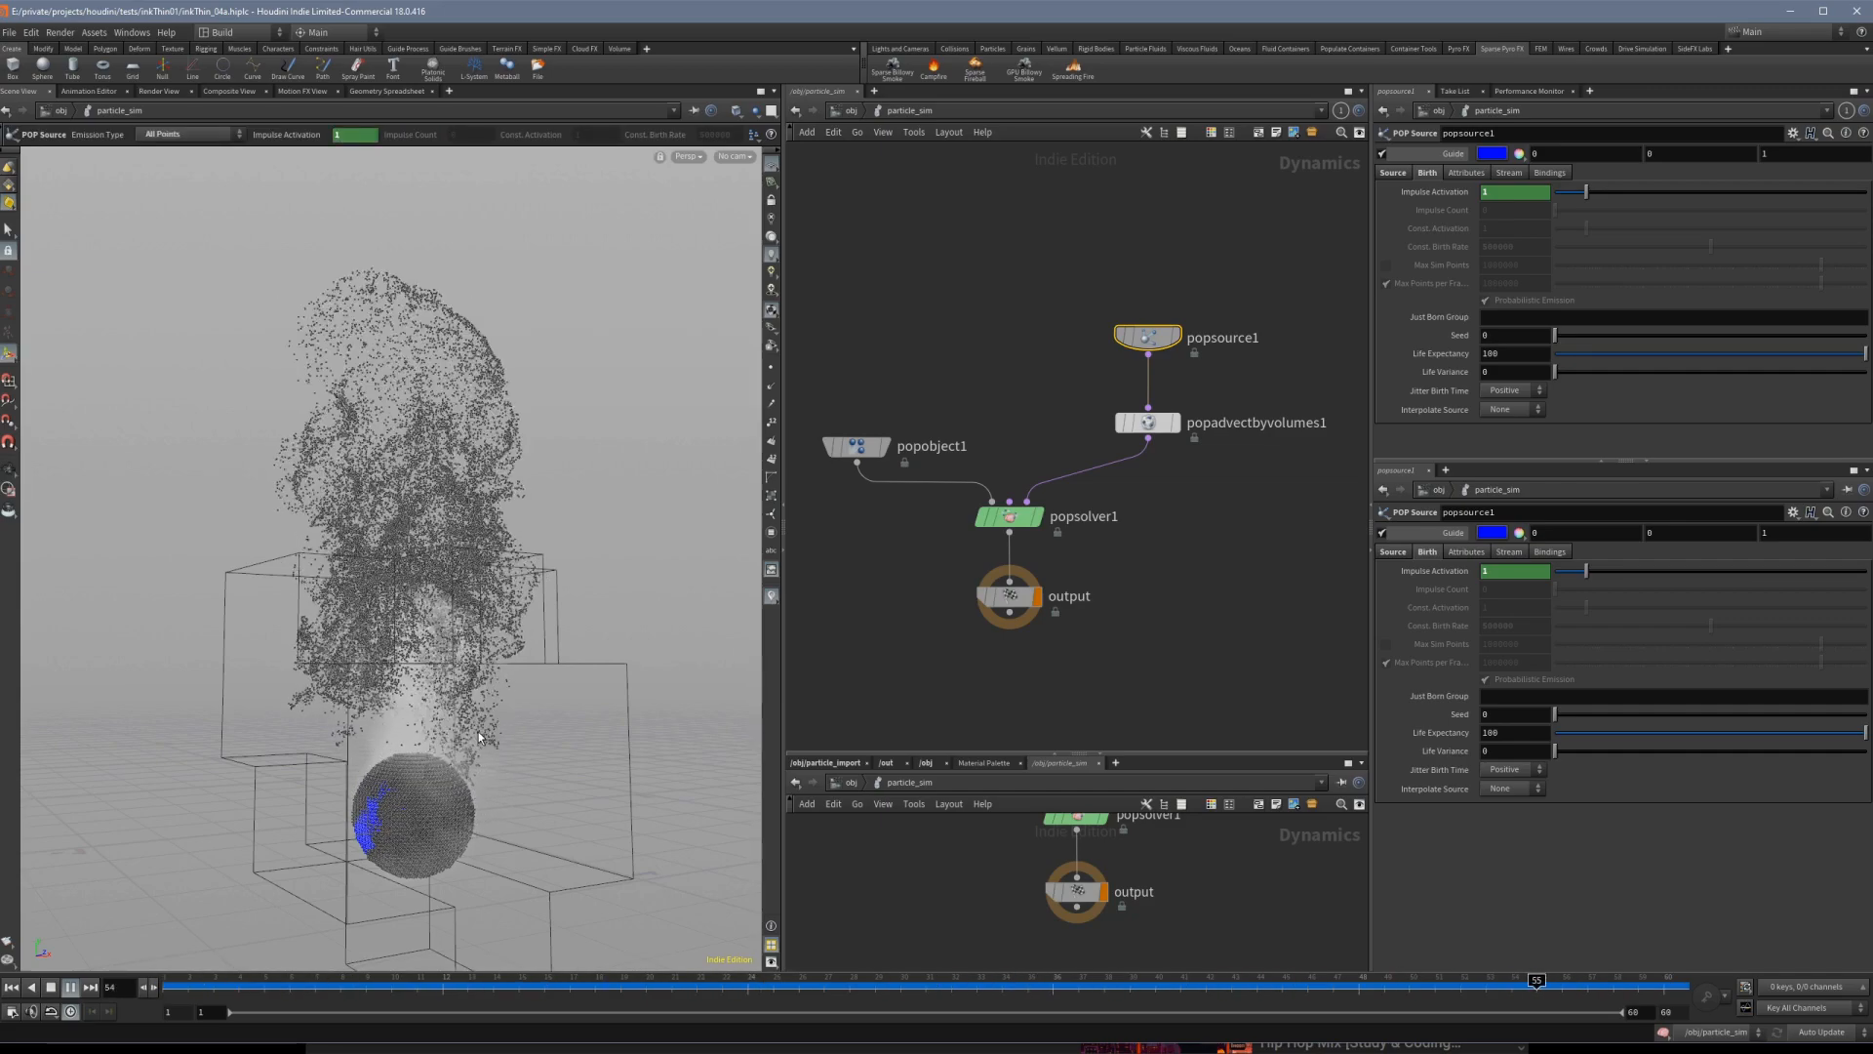
left_click(55, 993)
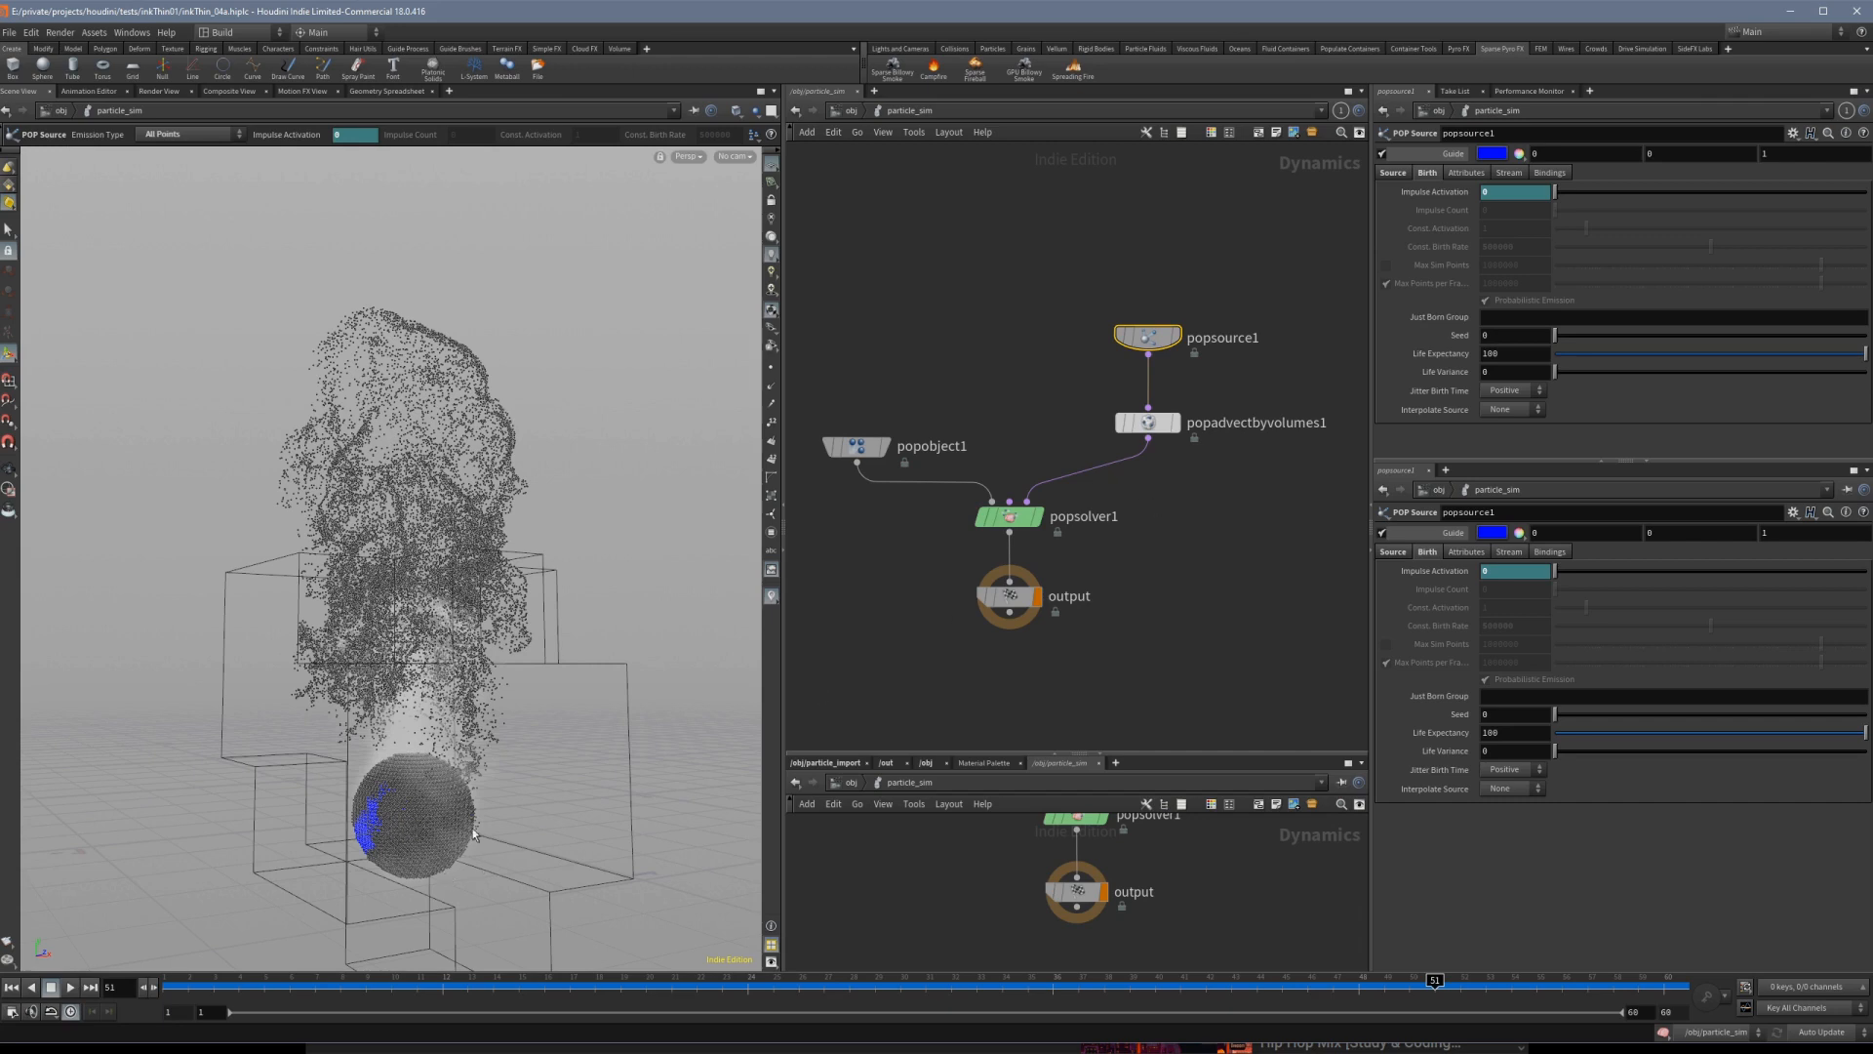
Compare the particles in particle_import and particle_sim at different frames along the timeline.
key("u")
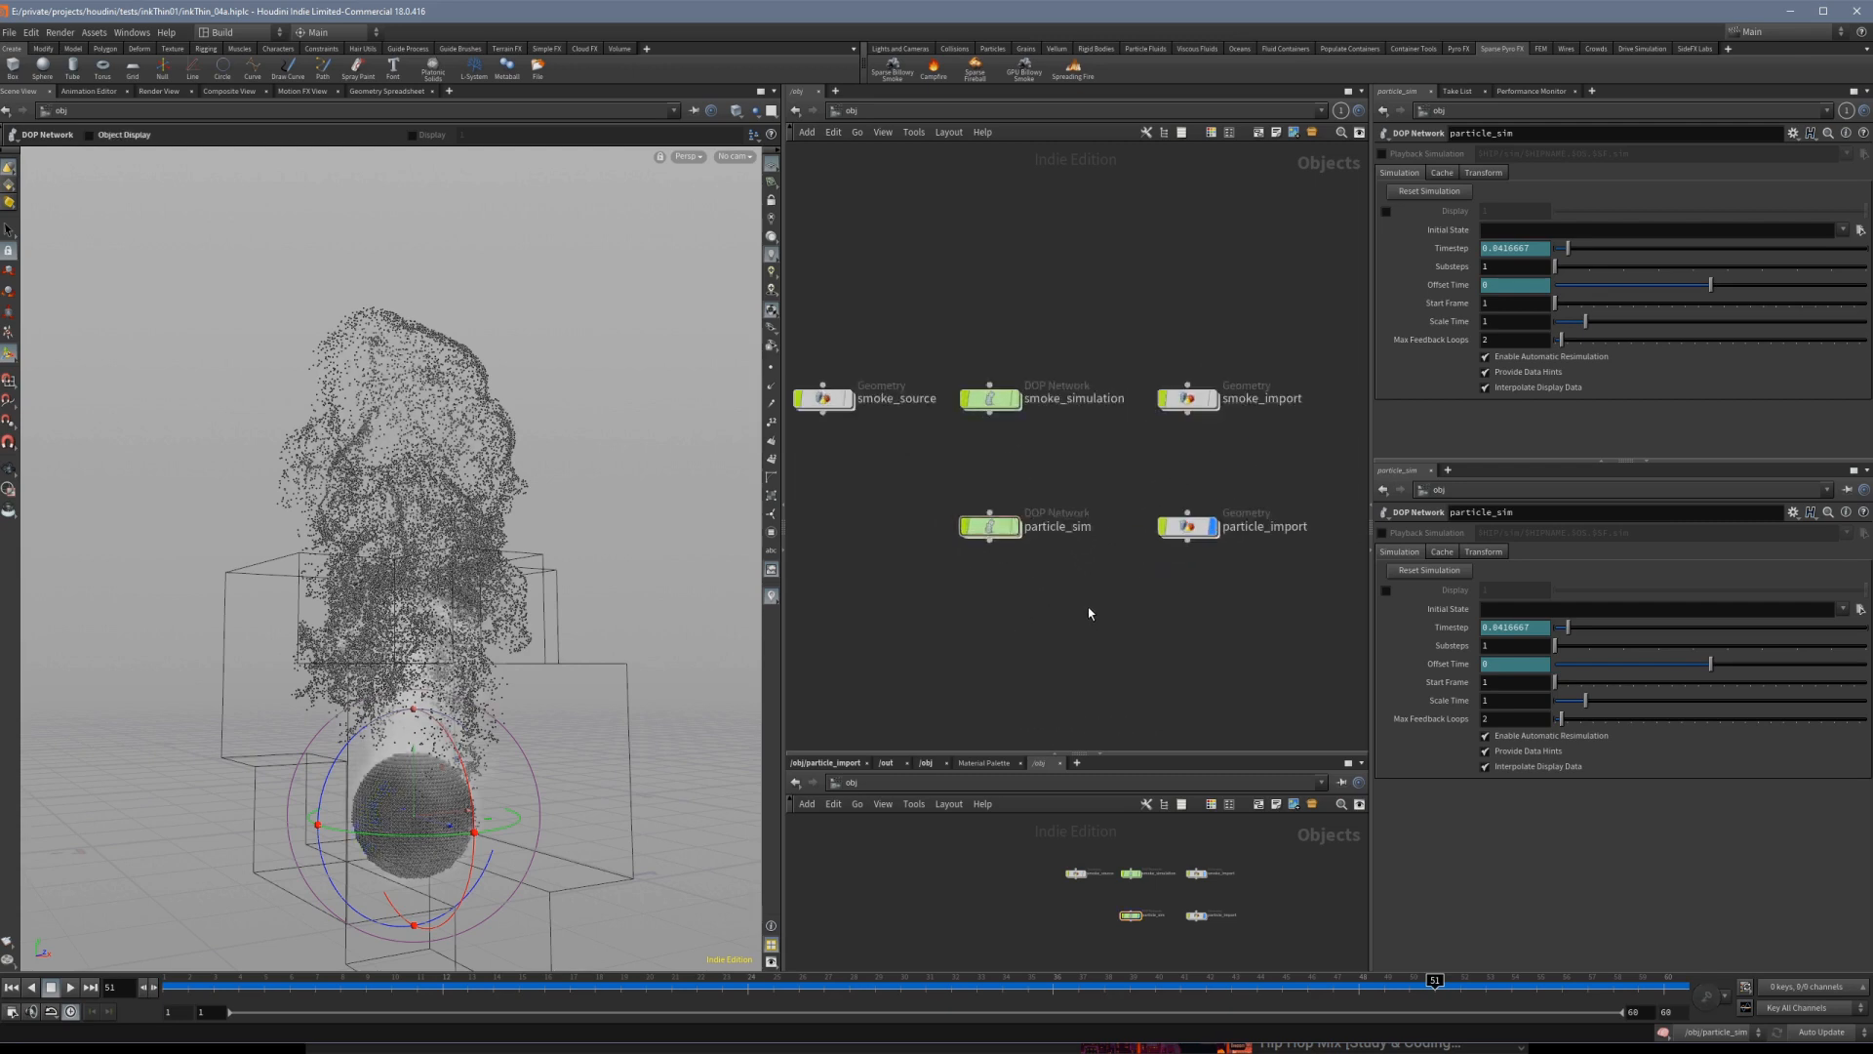
double_click(1189, 524)
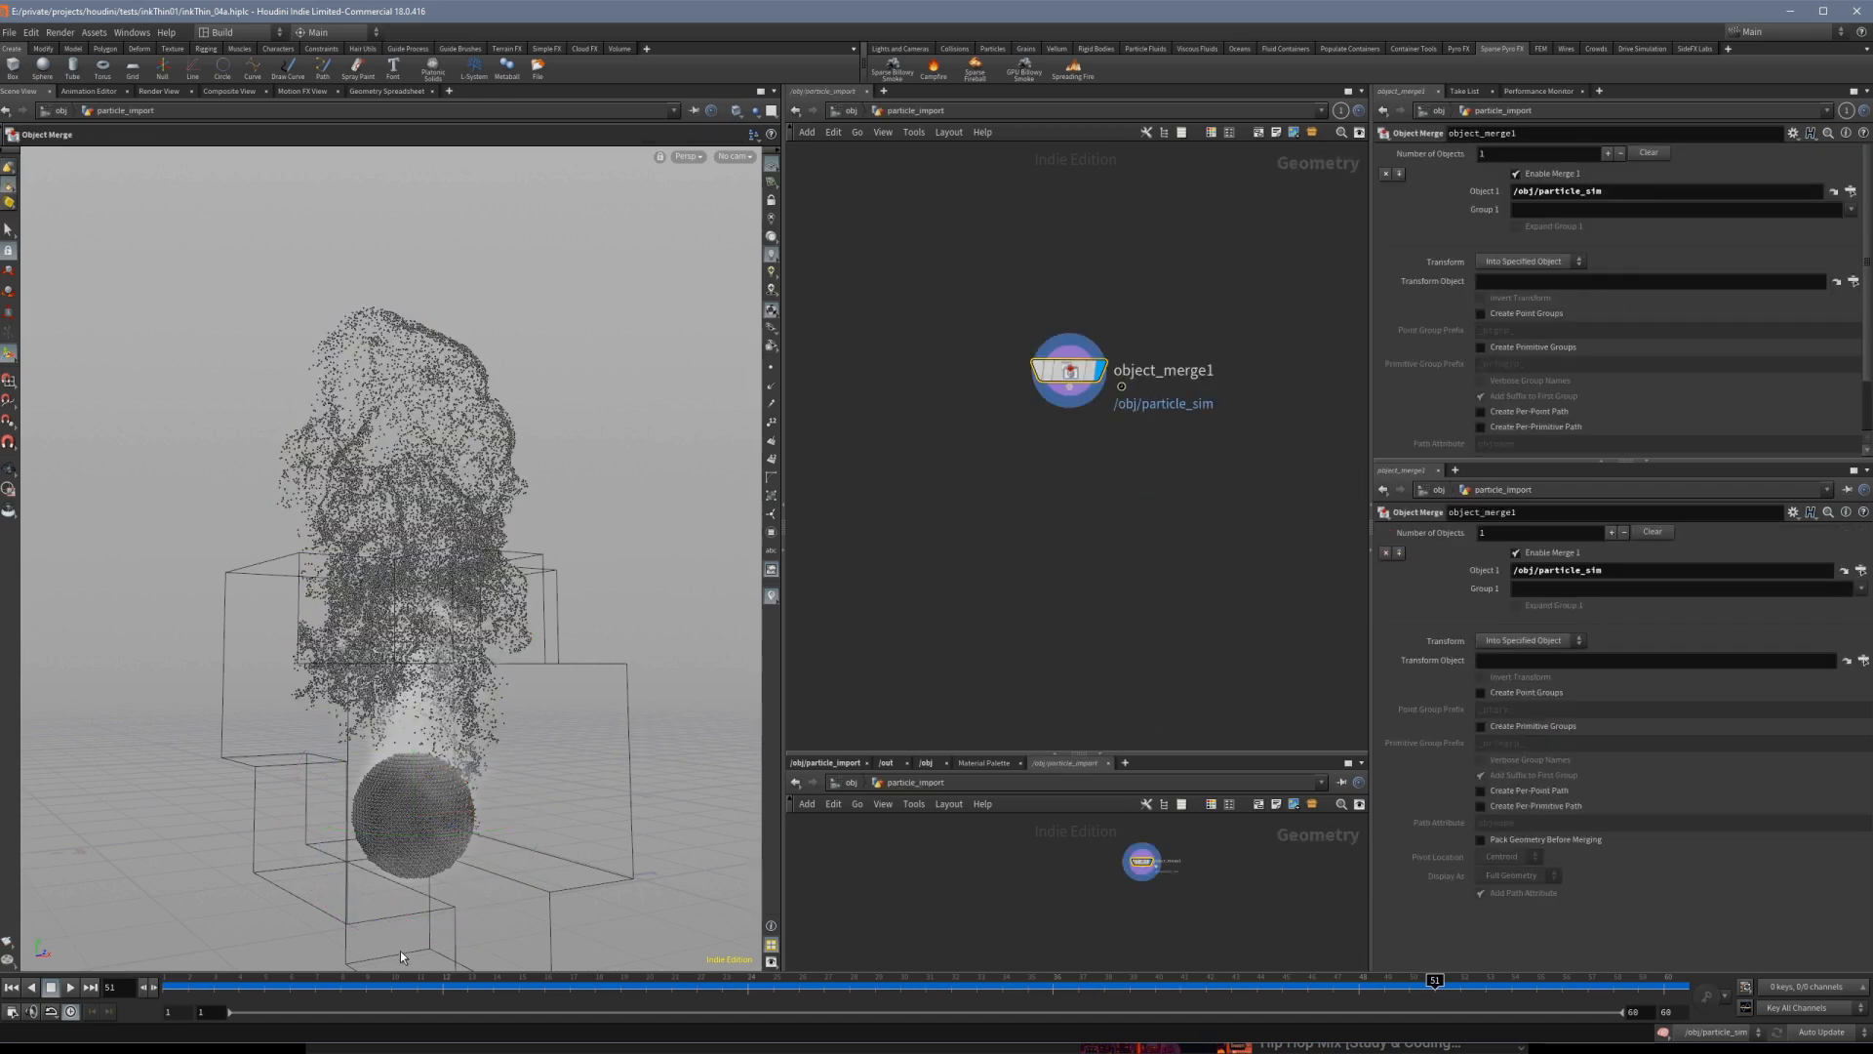
left_click_drag(238, 984, 468, 981)
key("u")
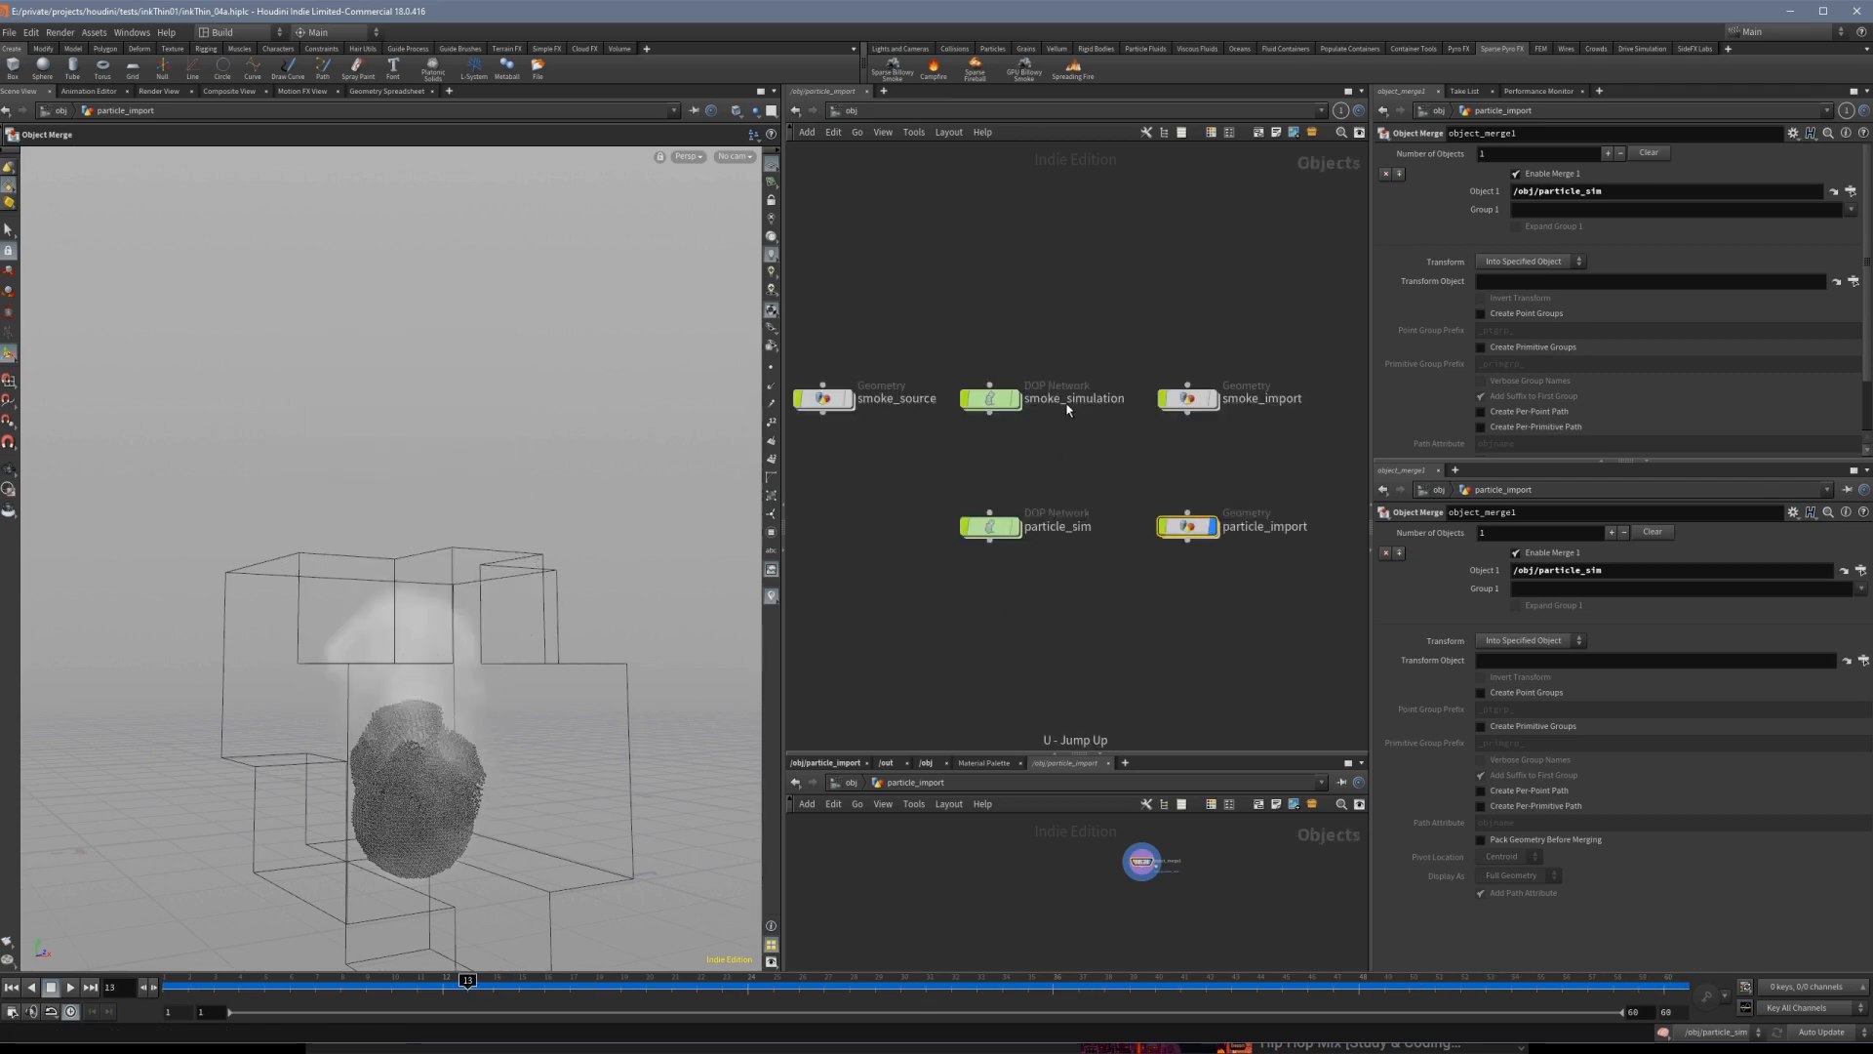
double_click(999, 529)
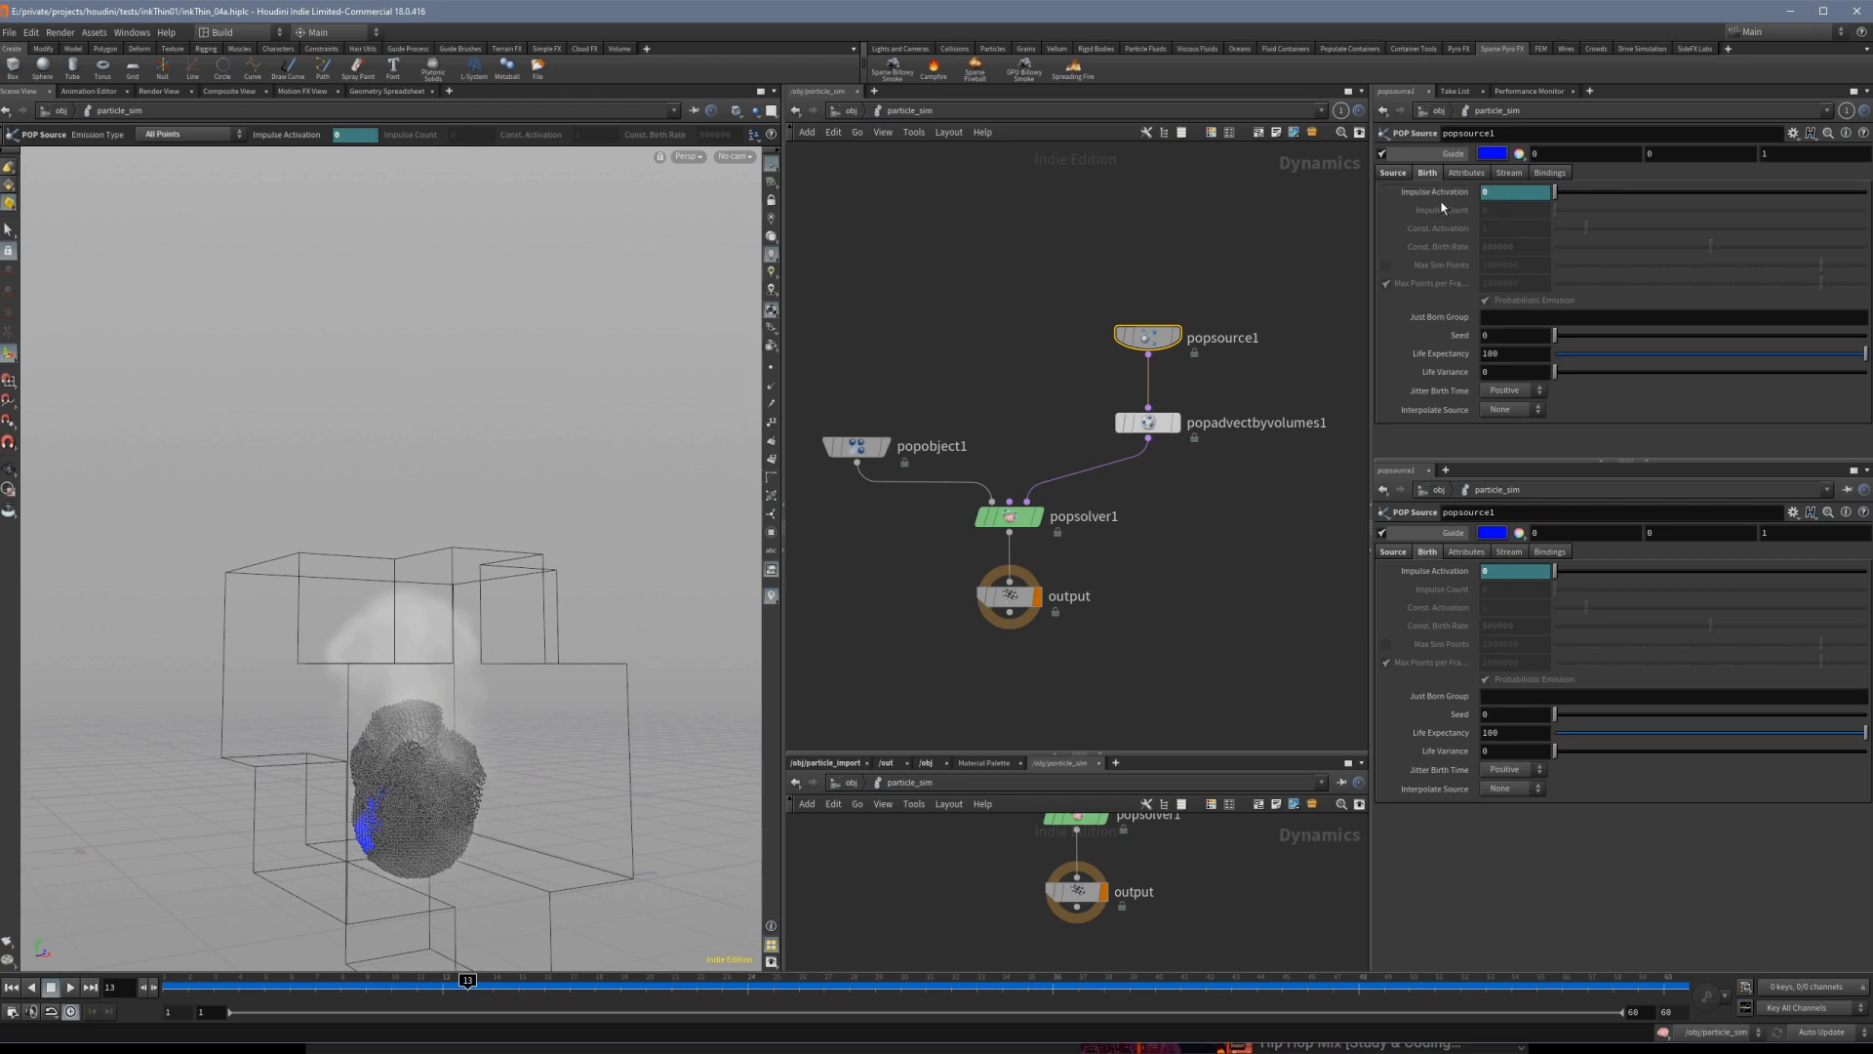
left_click_drag(461, 984, 1078, 988)
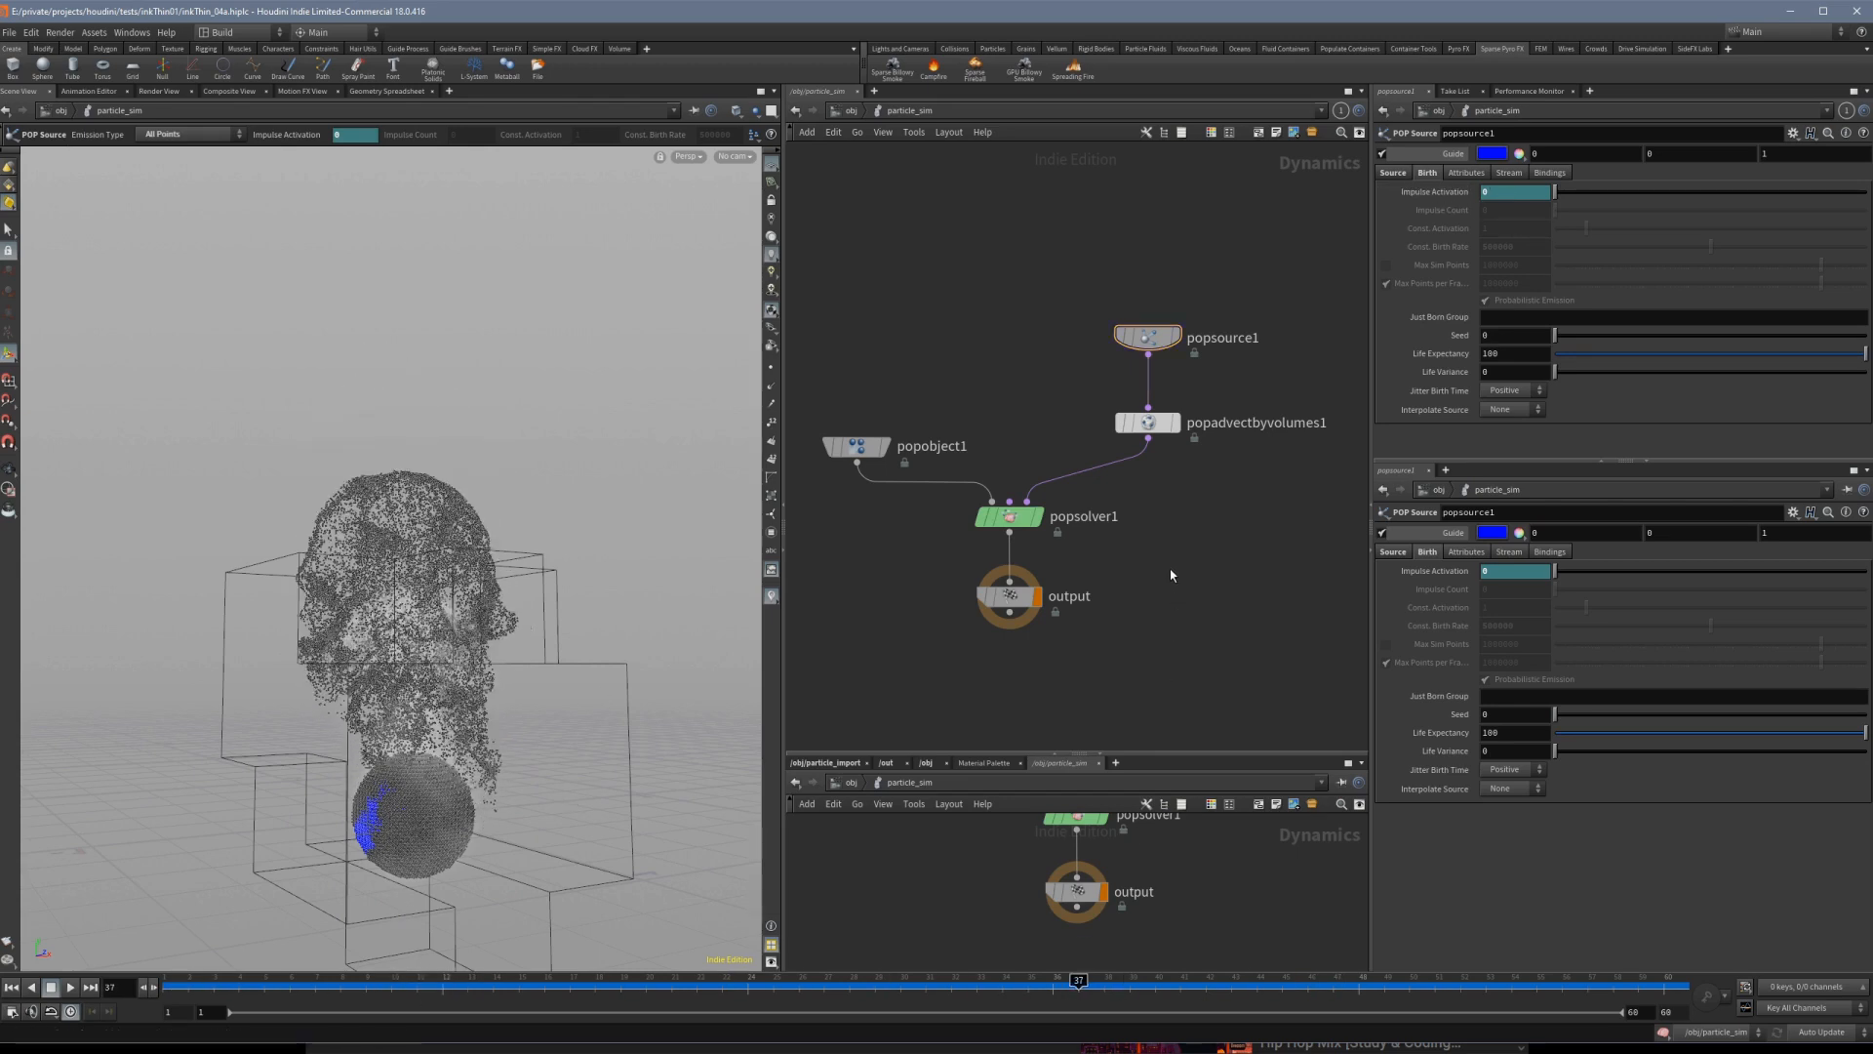
Return to the object level, check the viewport's shading and object visibility options, and save the scene.
key("u")
left_click(738, 113)
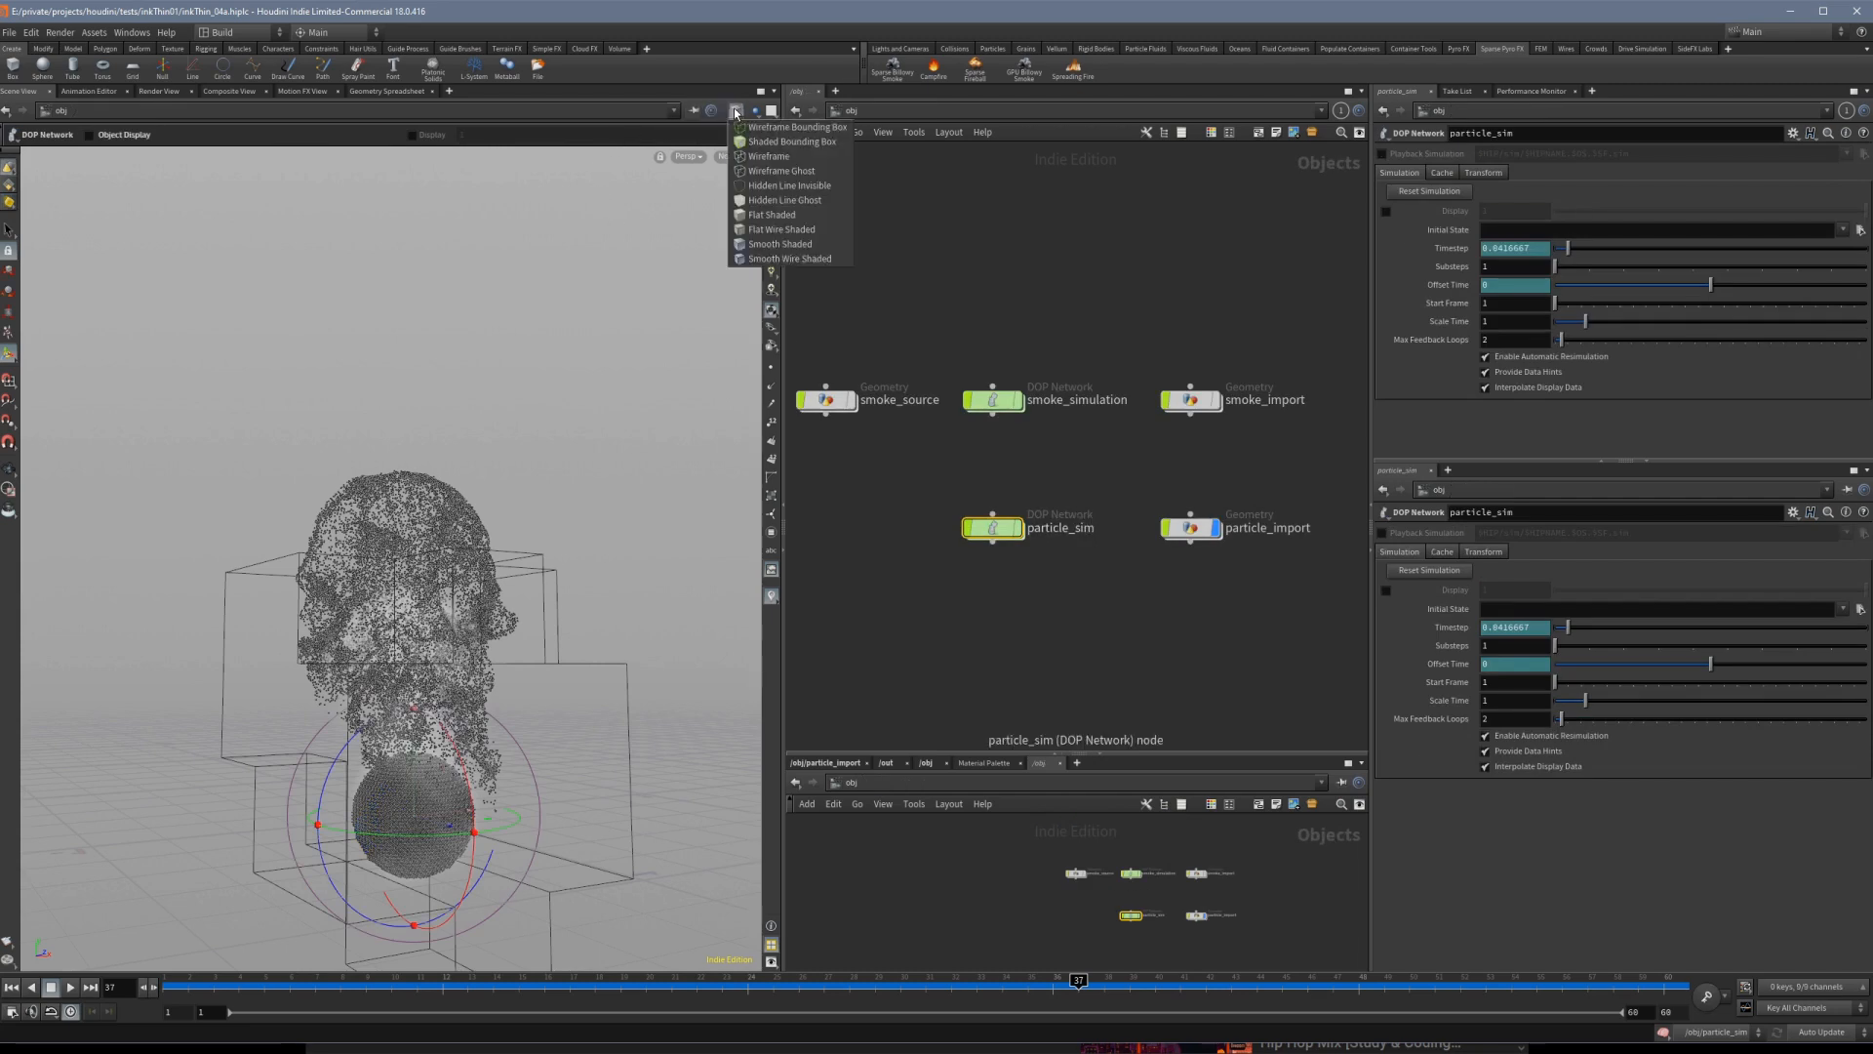
left_click(763, 111)
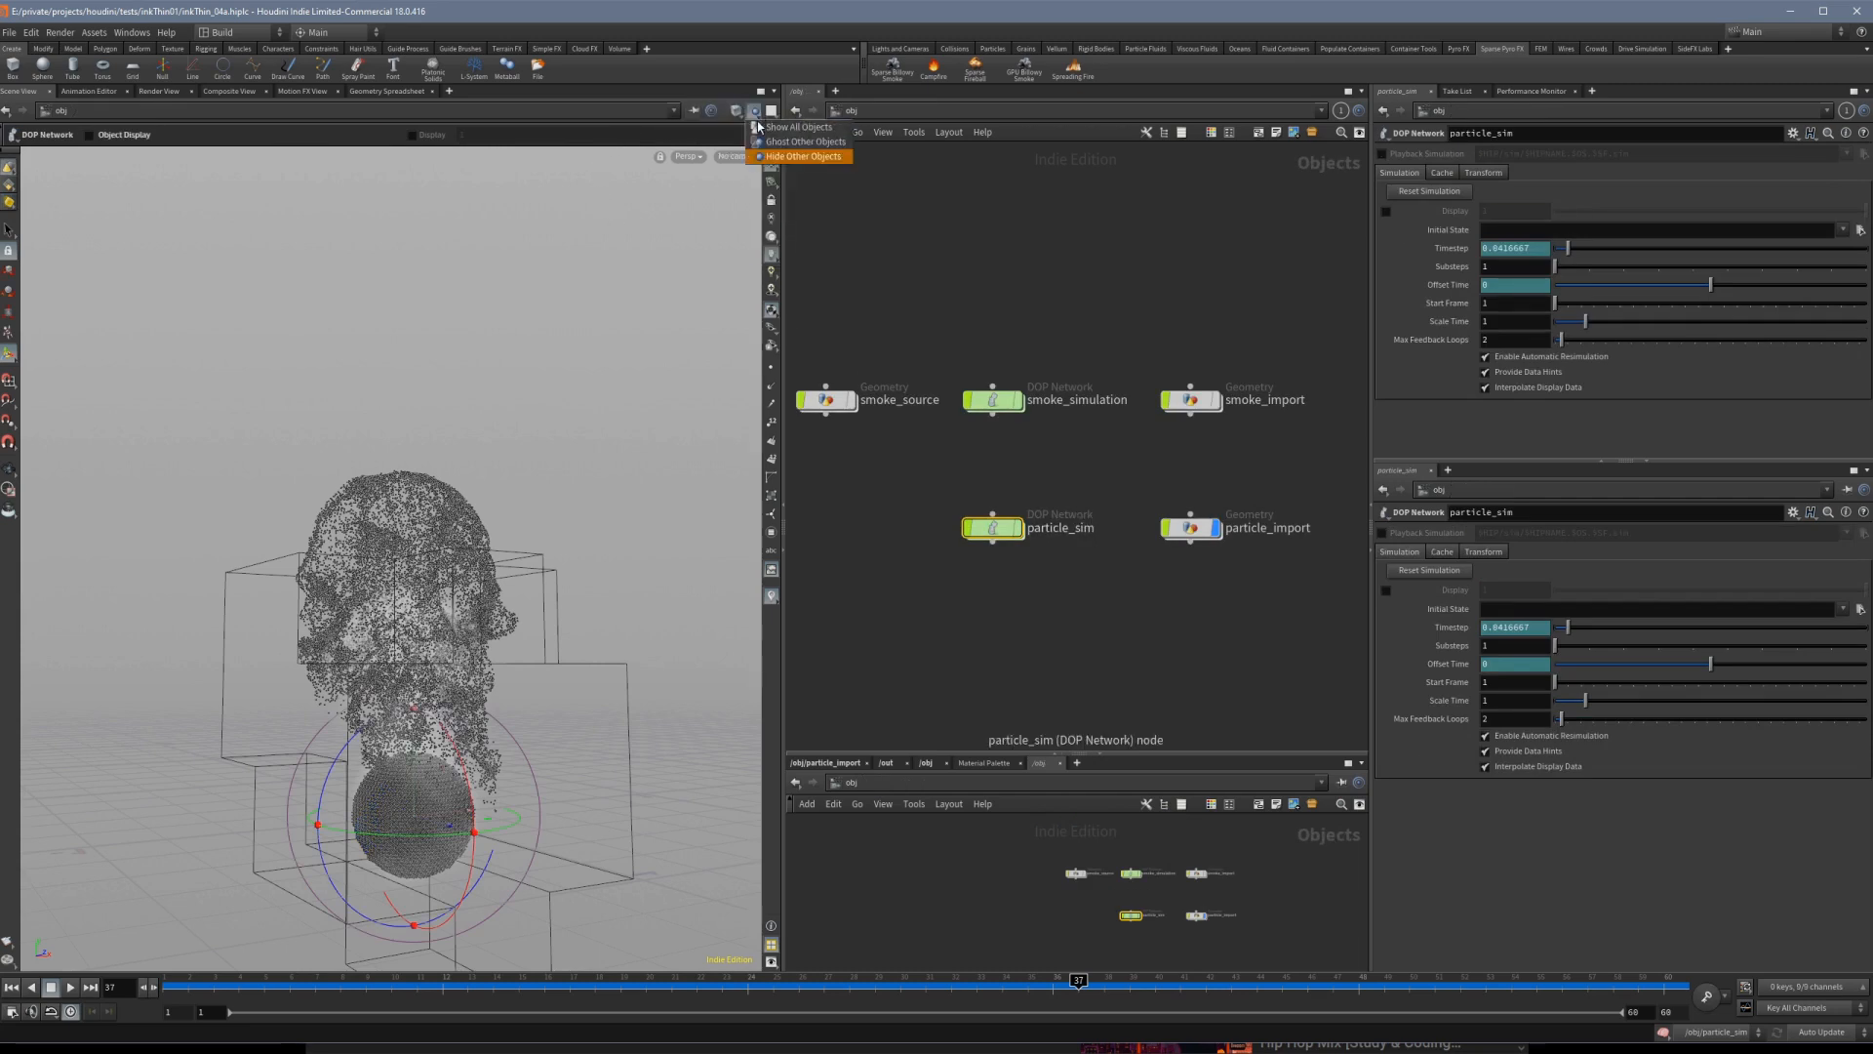
middle_click_drag(902, 354, 948, 330)
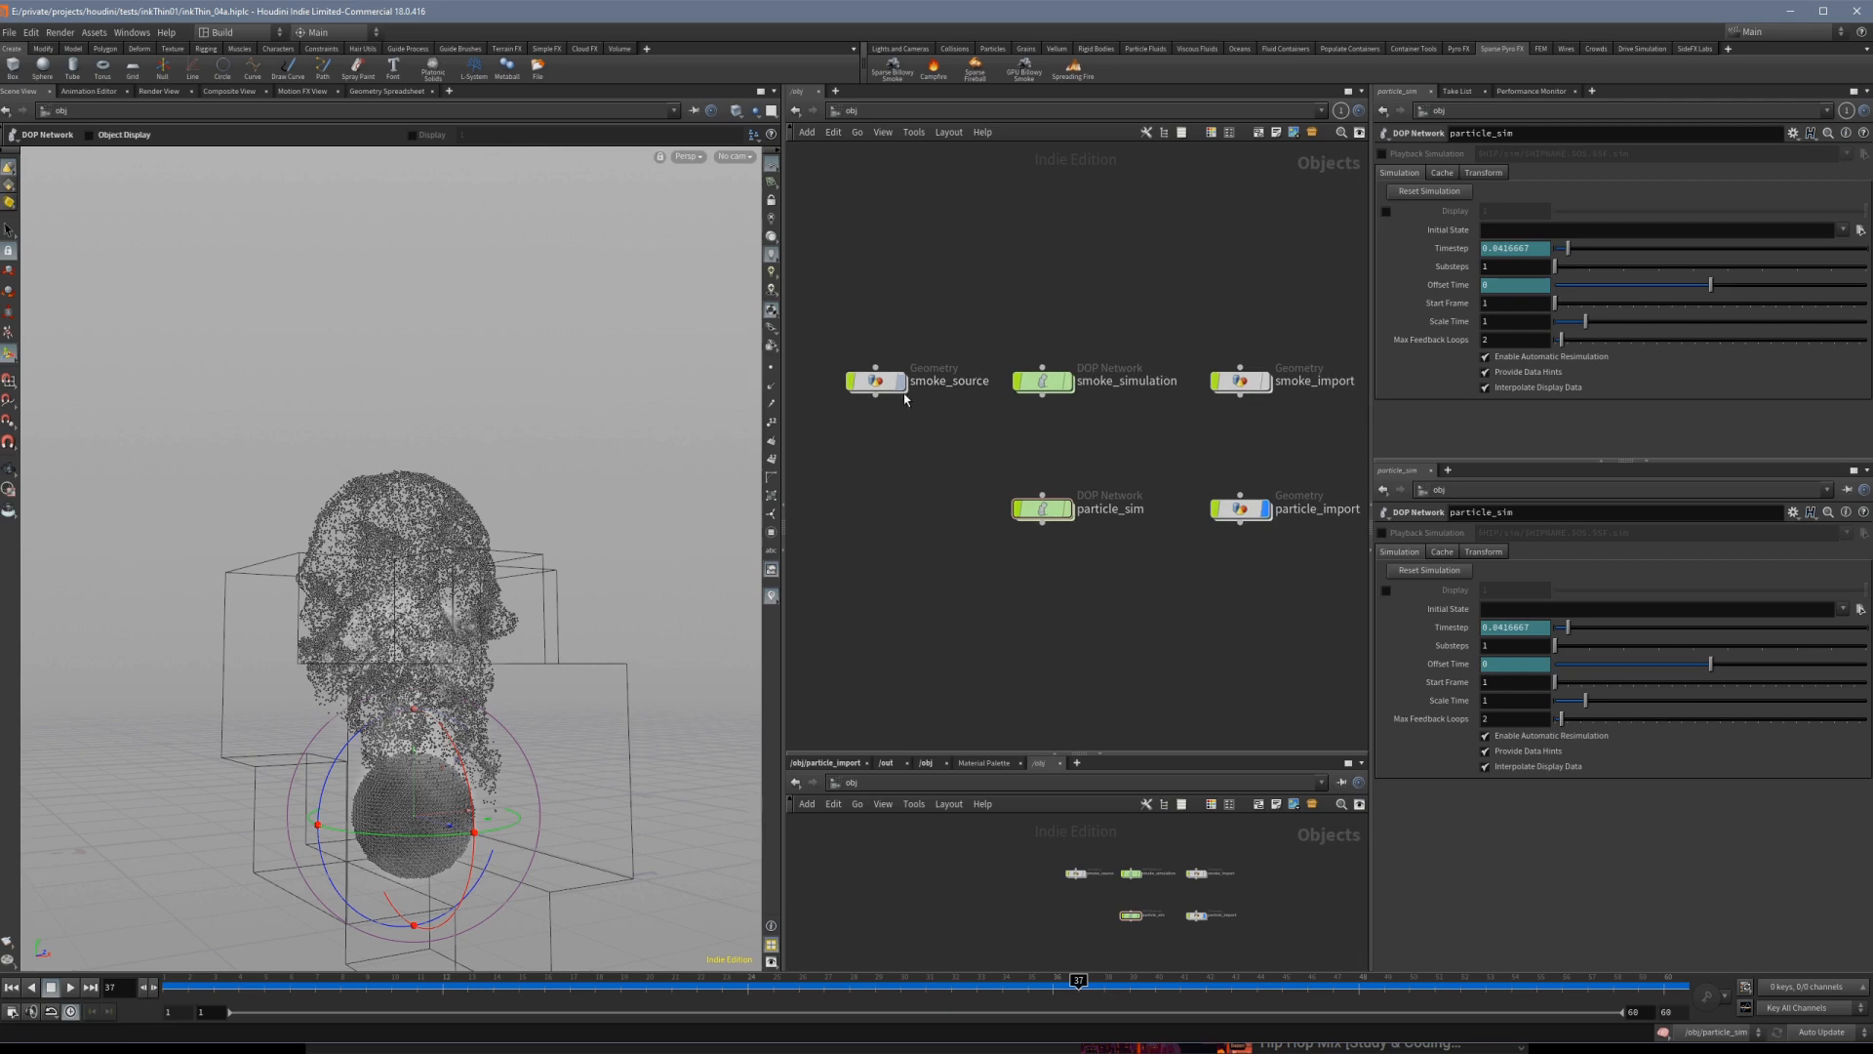
middle_click_drag(1071, 298, 1029, 299)
key("ctrl+s")
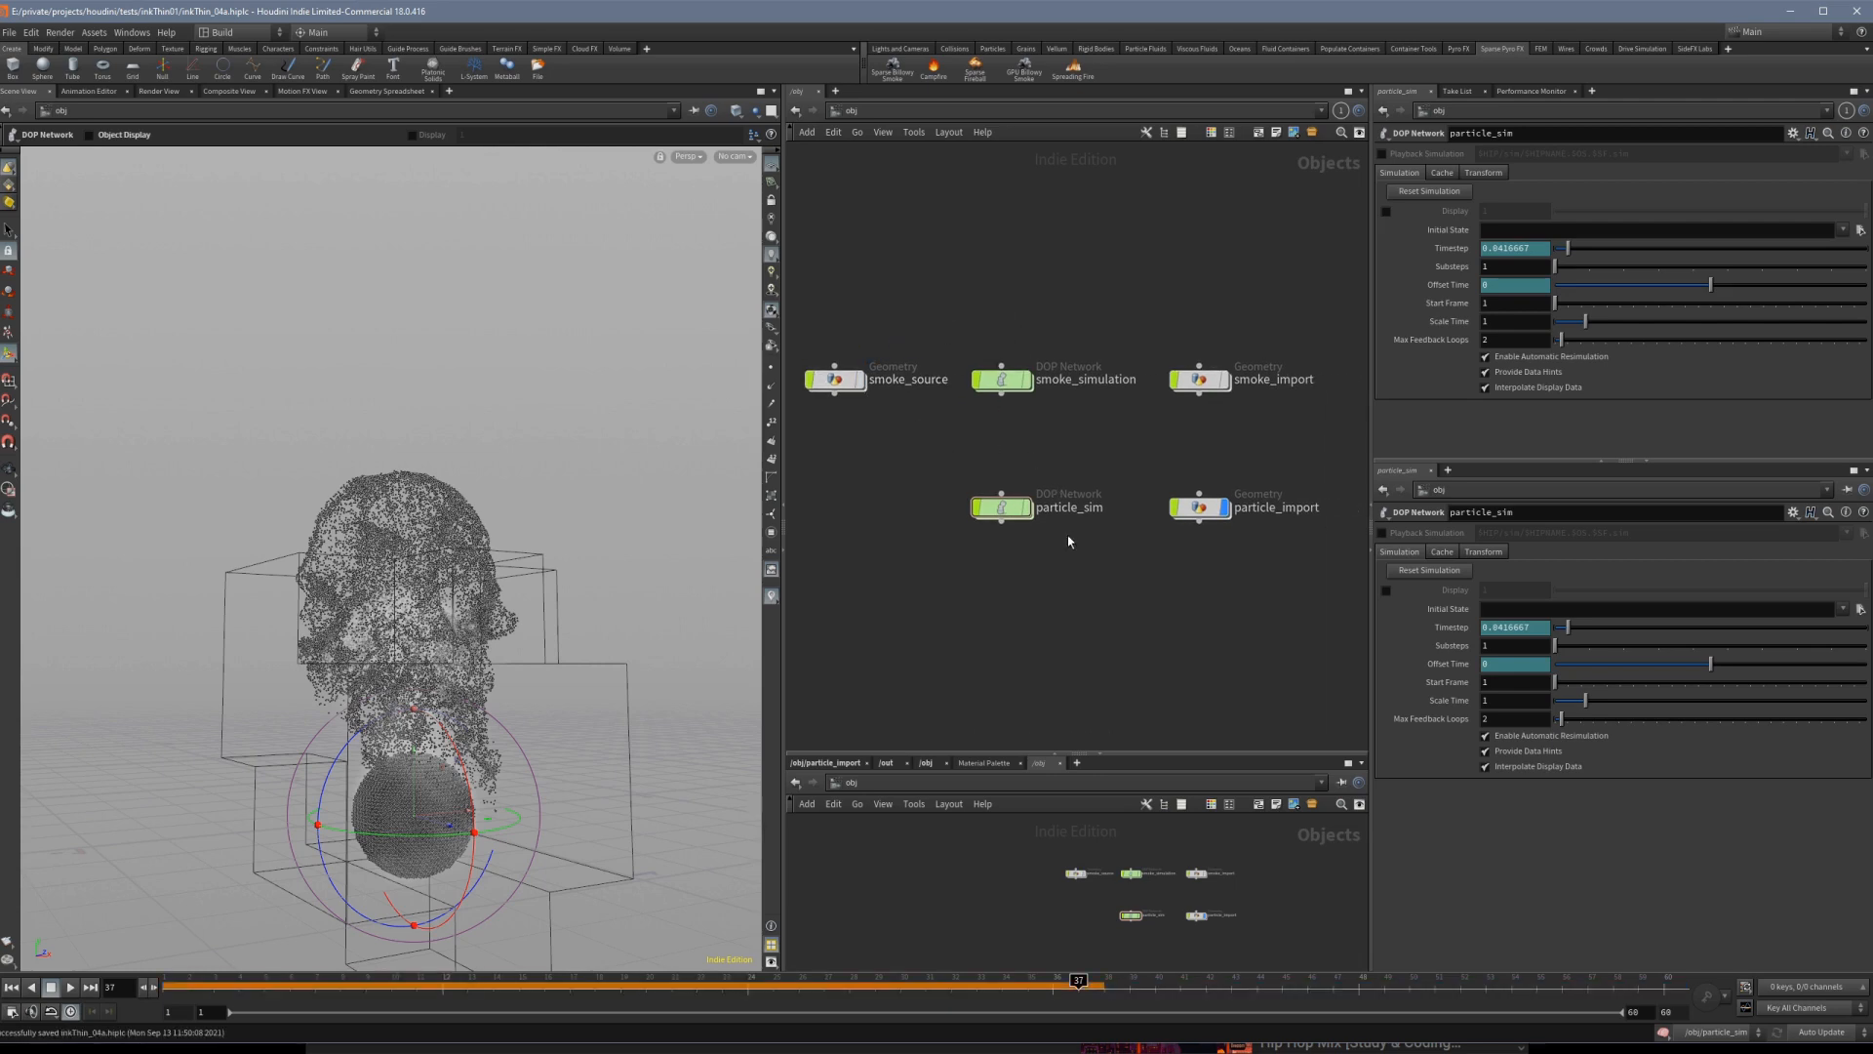
Create a camera from the current view of the particles and set its resolution to 720 by 720.
mouse_move(1207, 520)
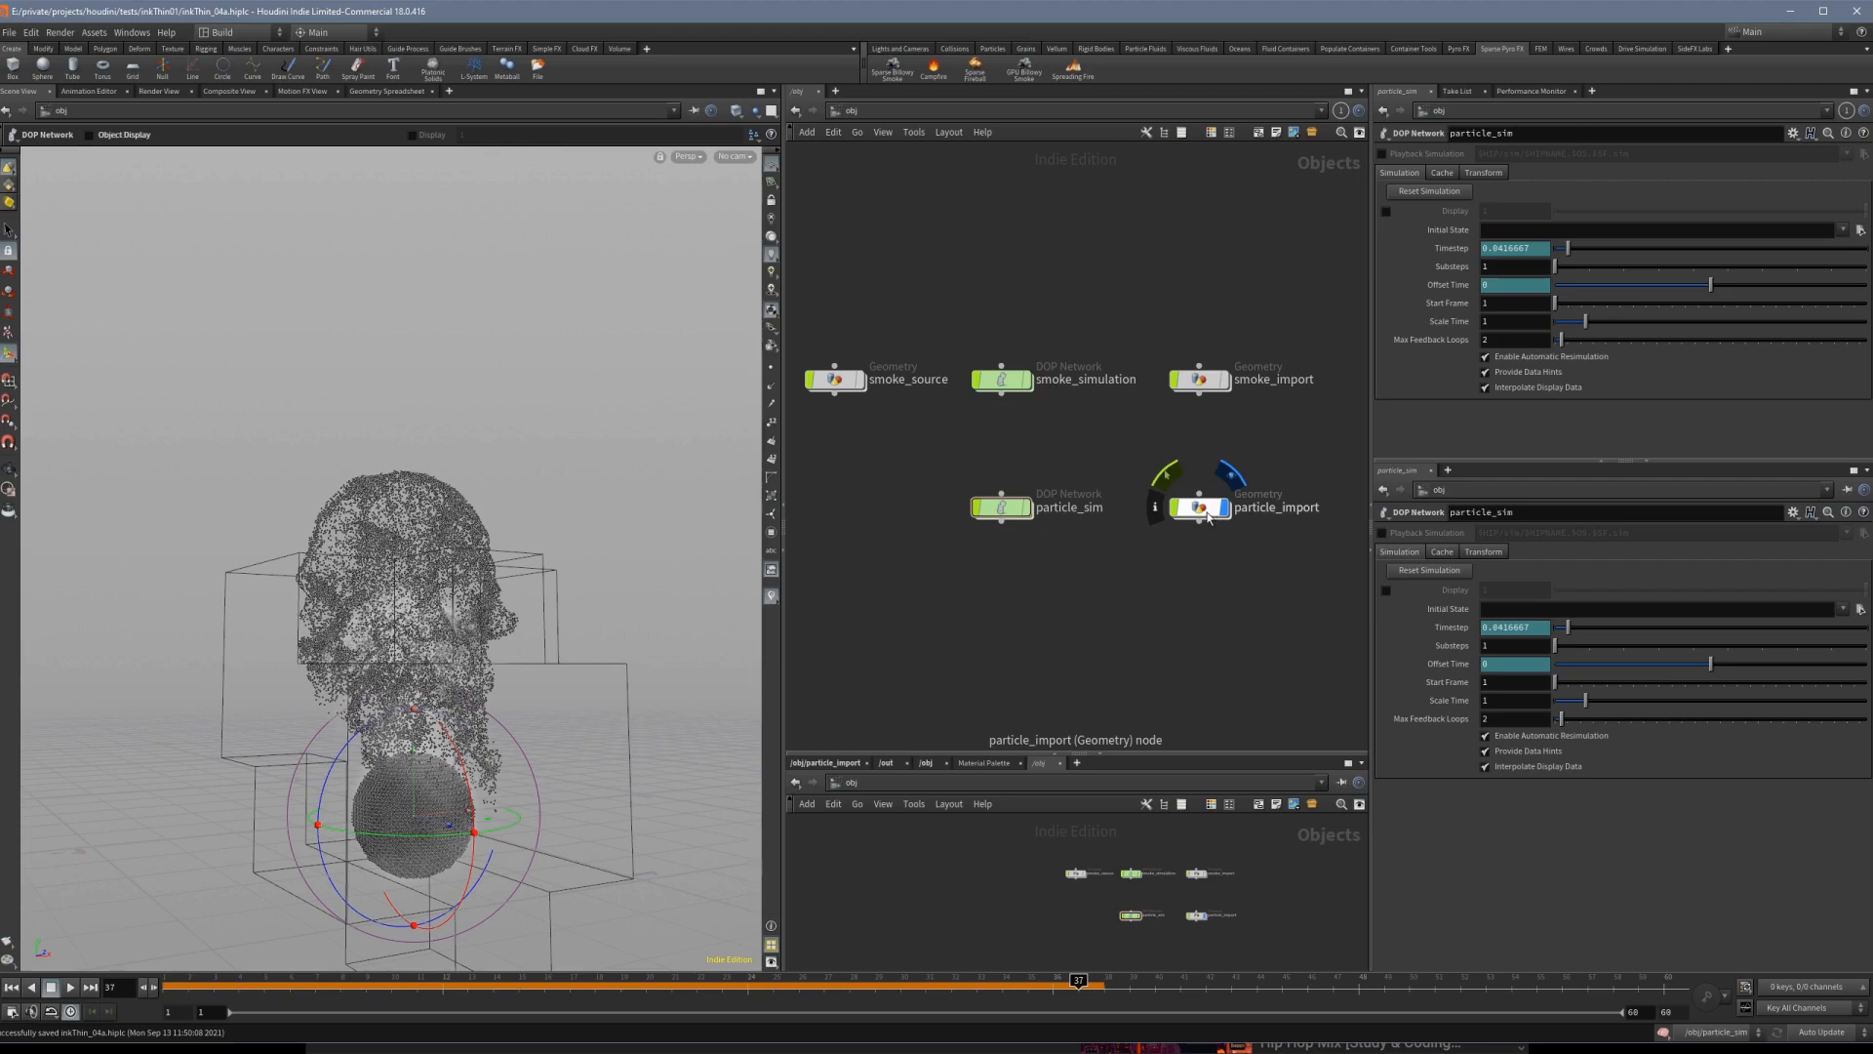
left_click_drag(519, 595, 616, 807, "alt")
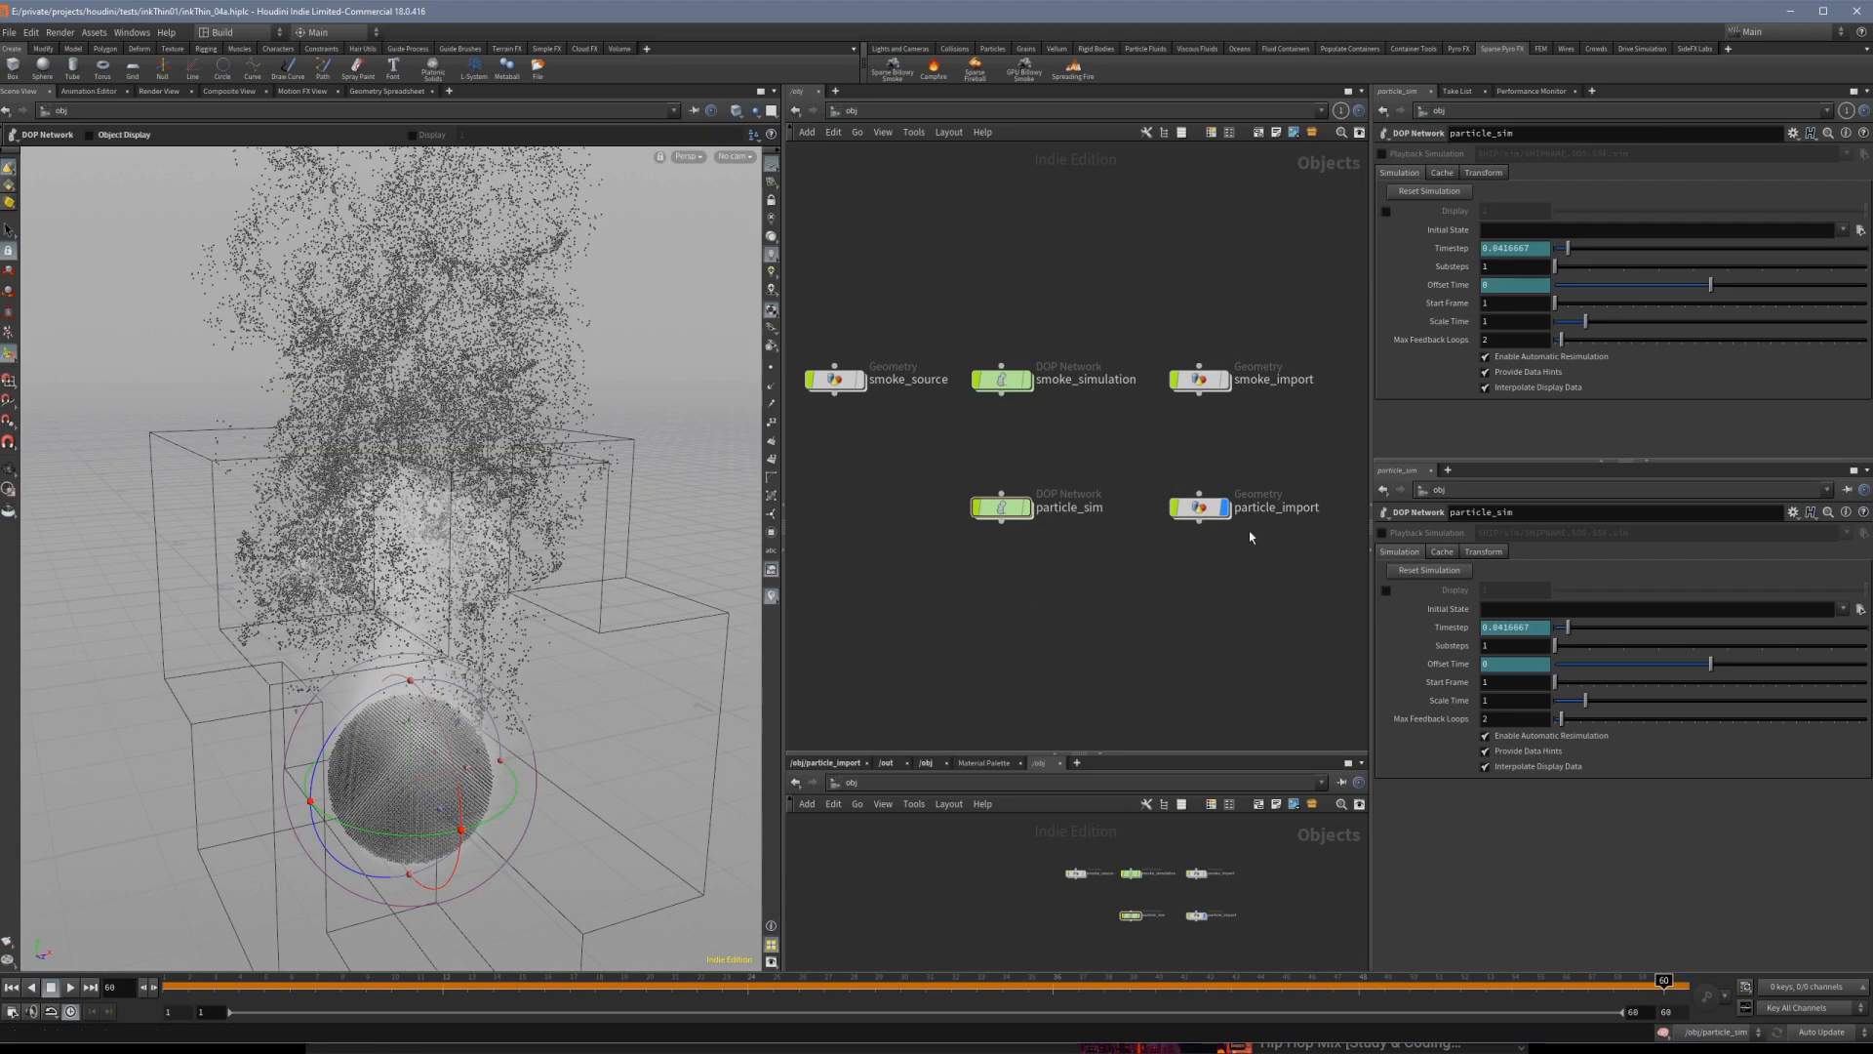
left_click(903, 49)
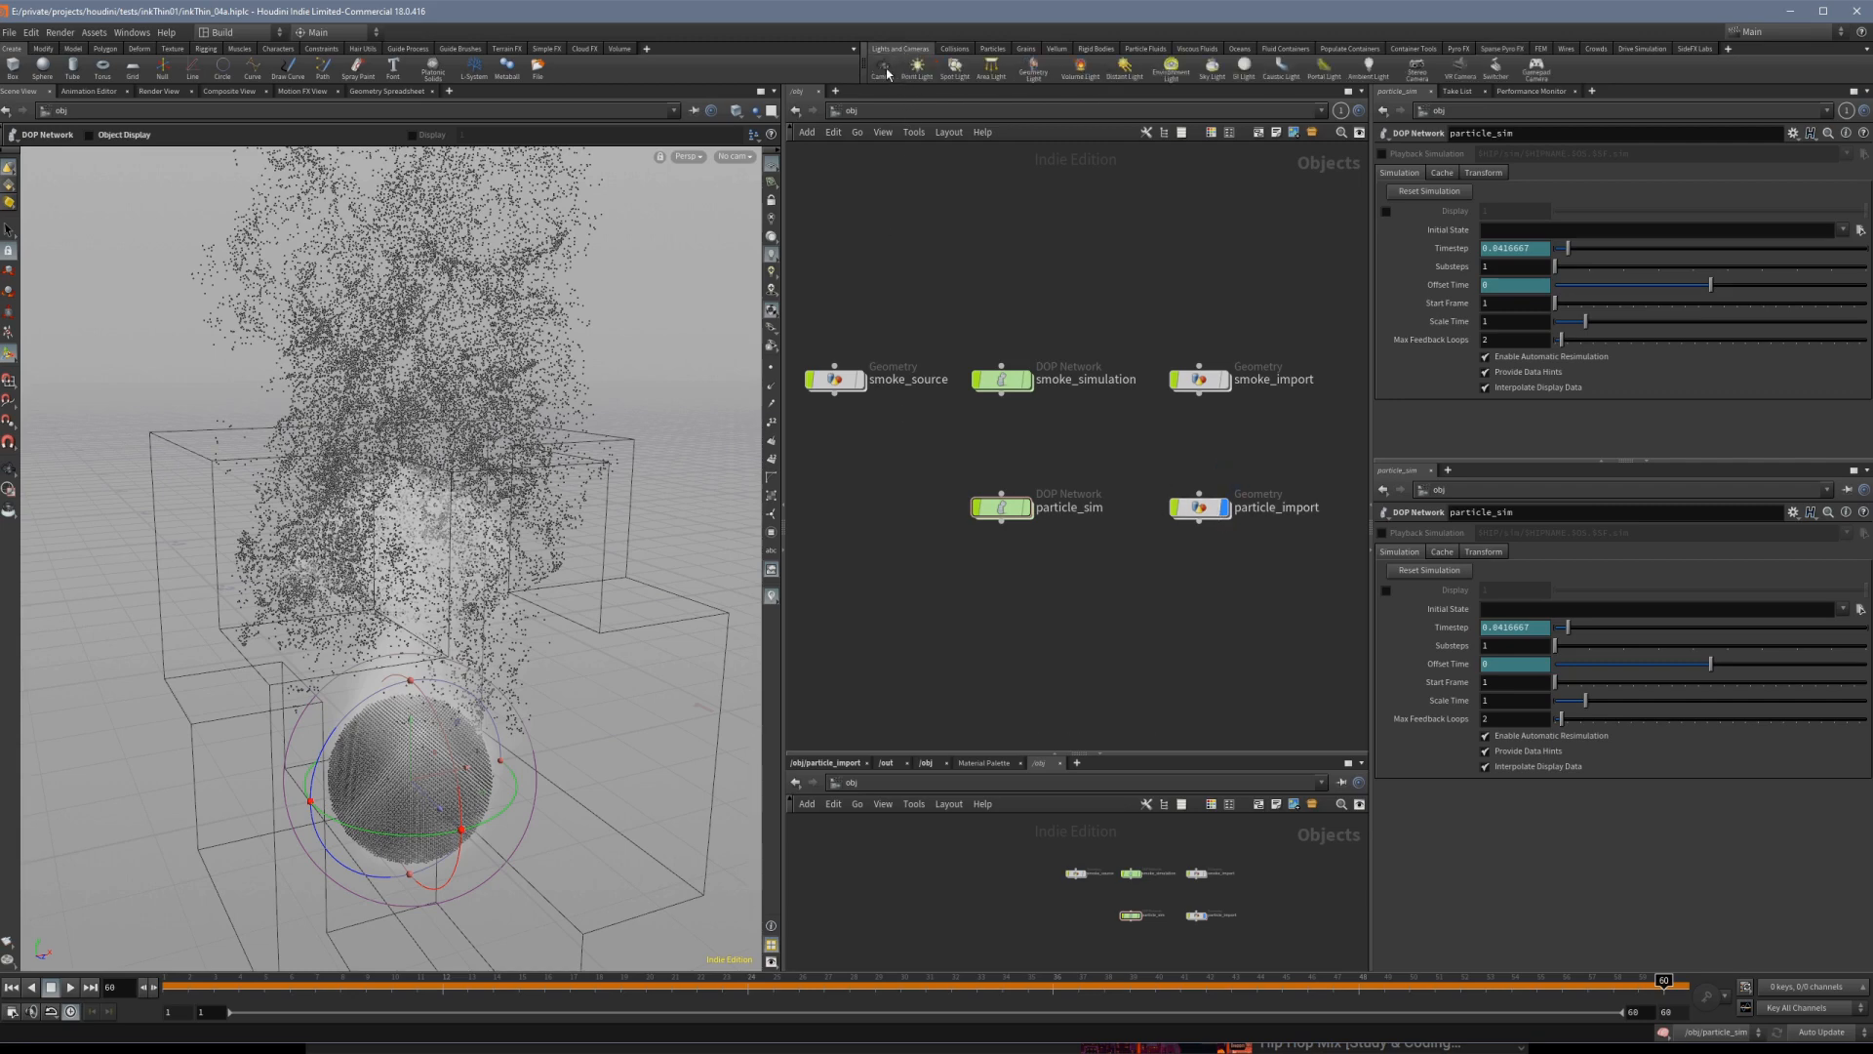
left_click(884, 68)
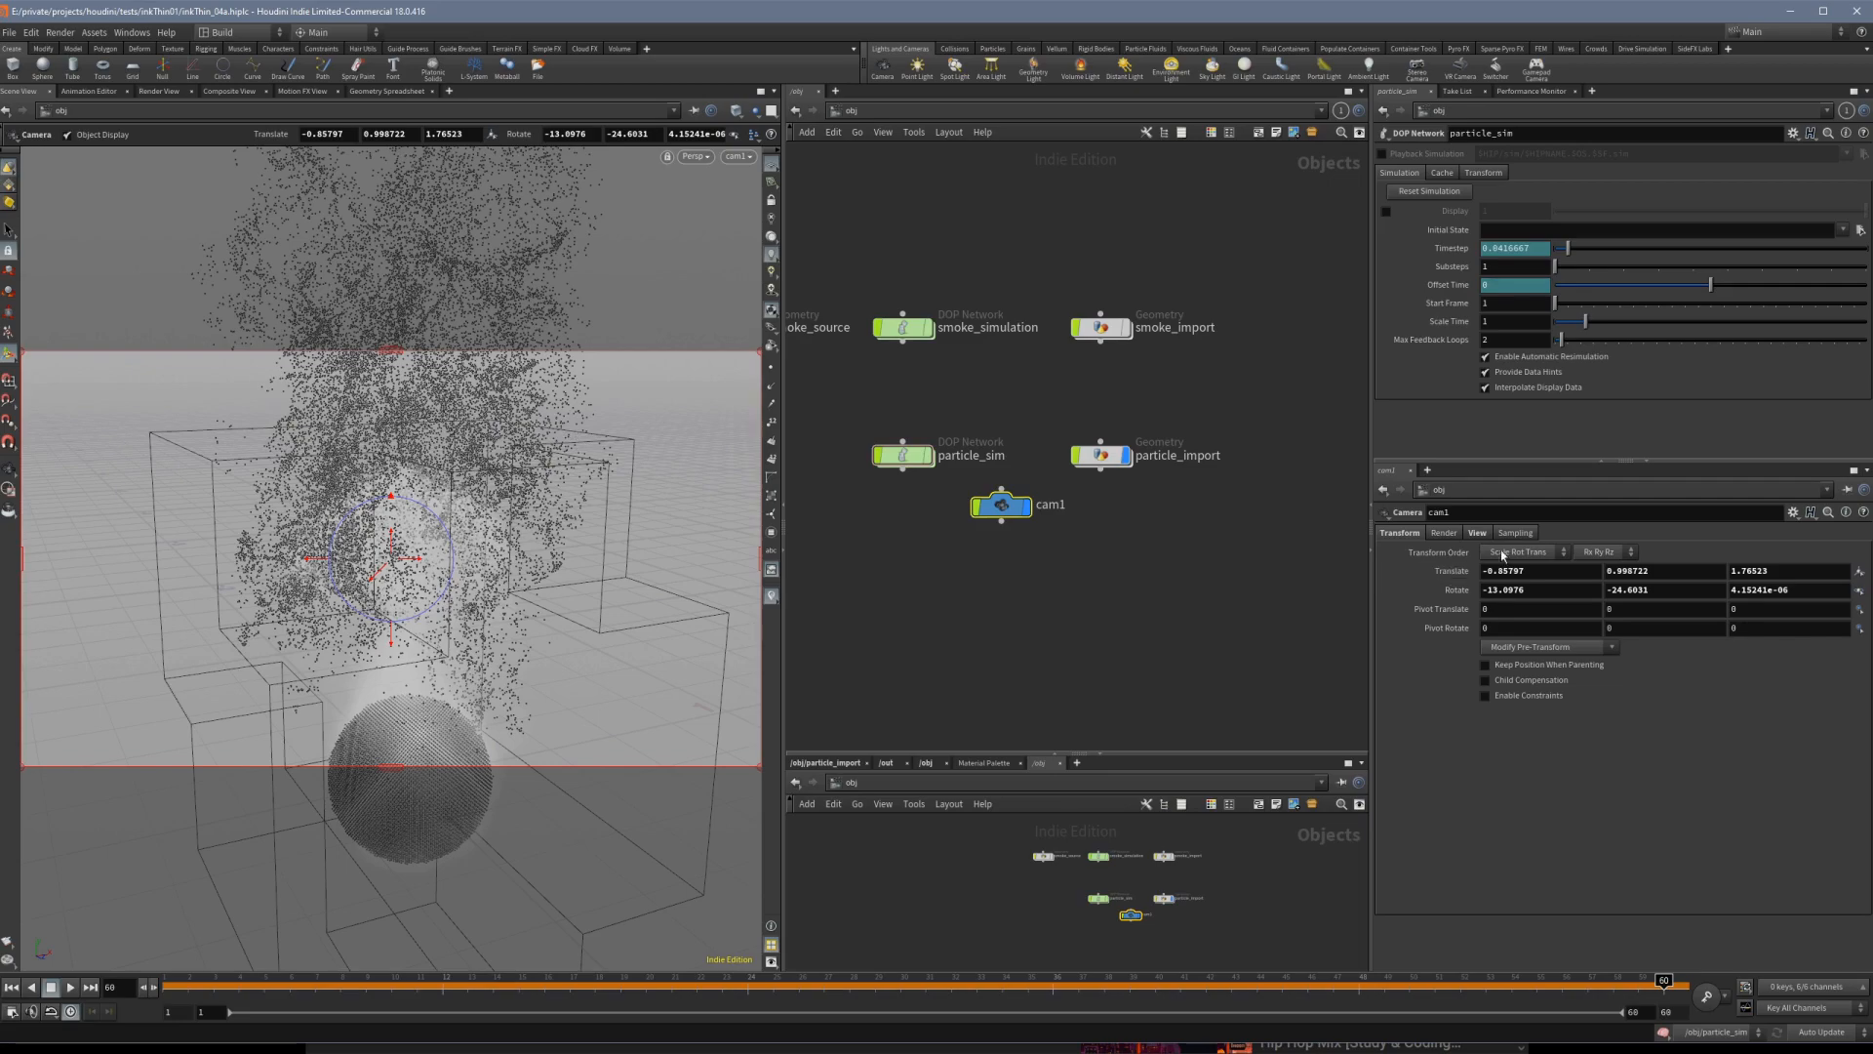
type("720")
key("Return")
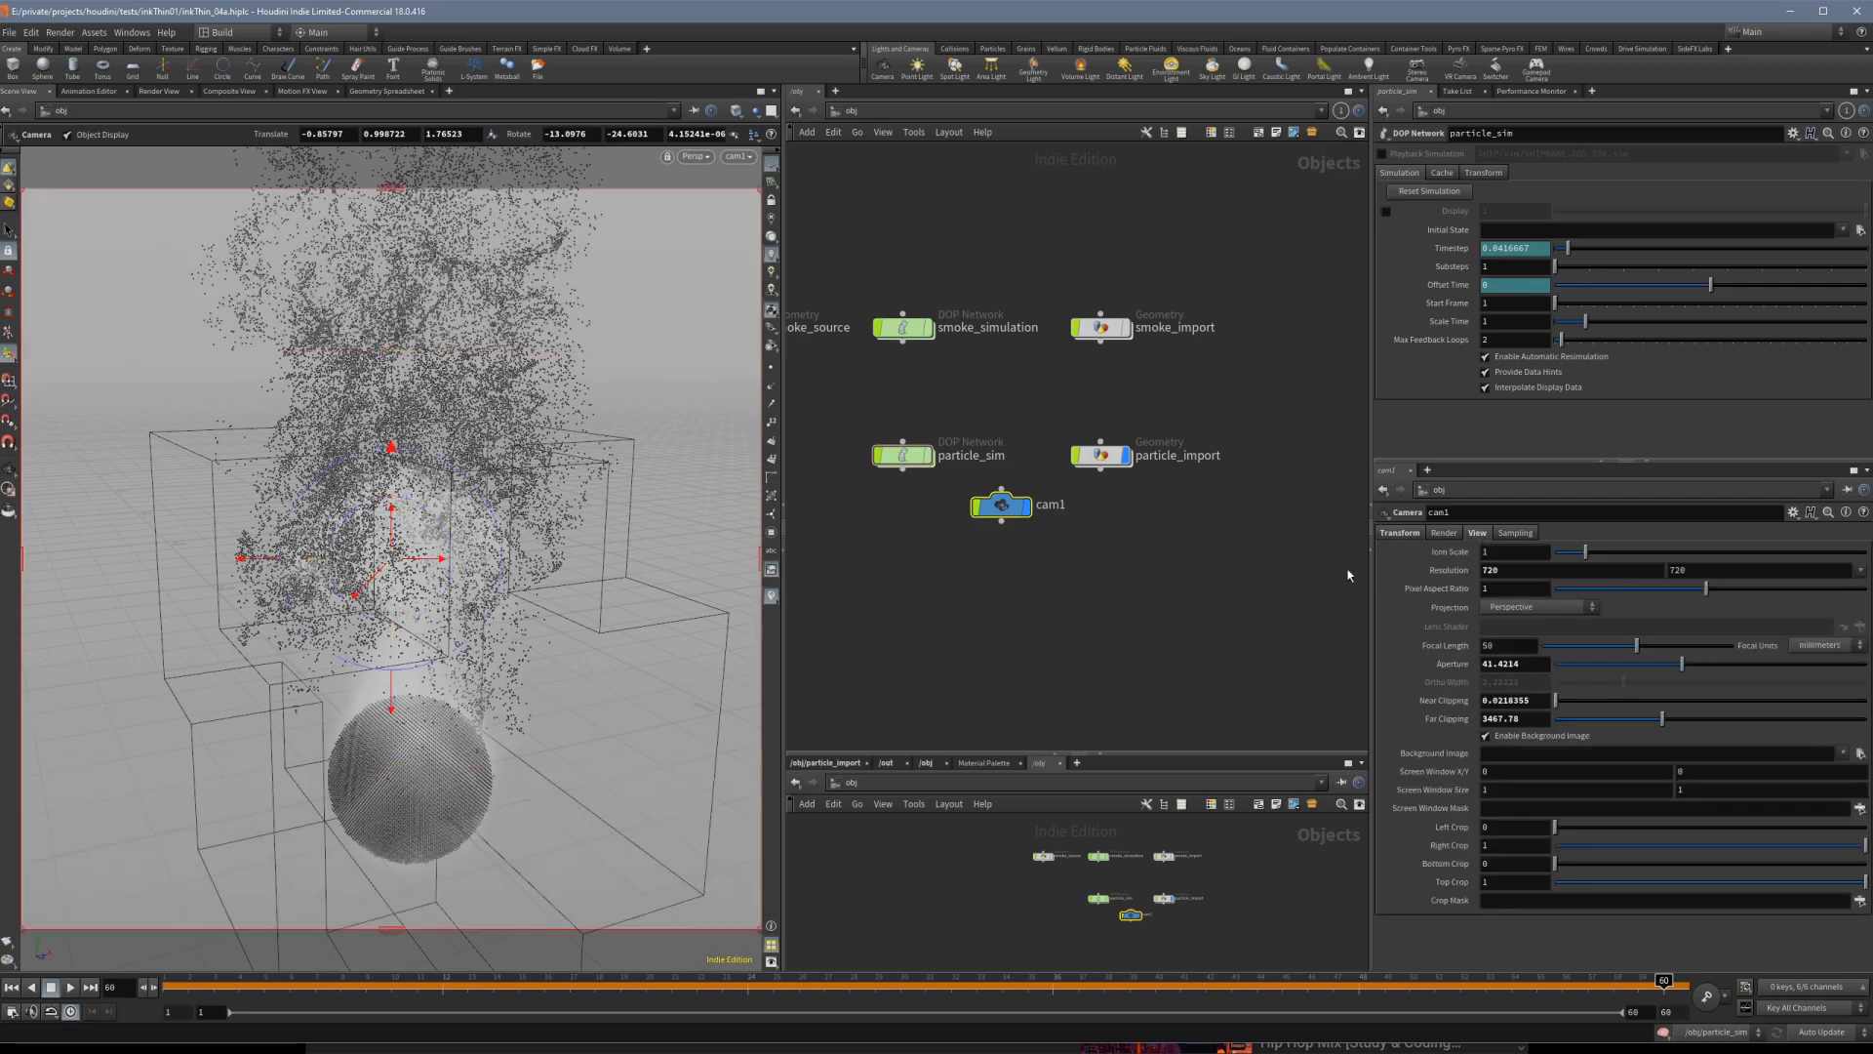
Raise cam1 to a Y position of about 1.53 to frame the particle plume, and save the scene.
left_click_drag(387, 524, 387, 475)
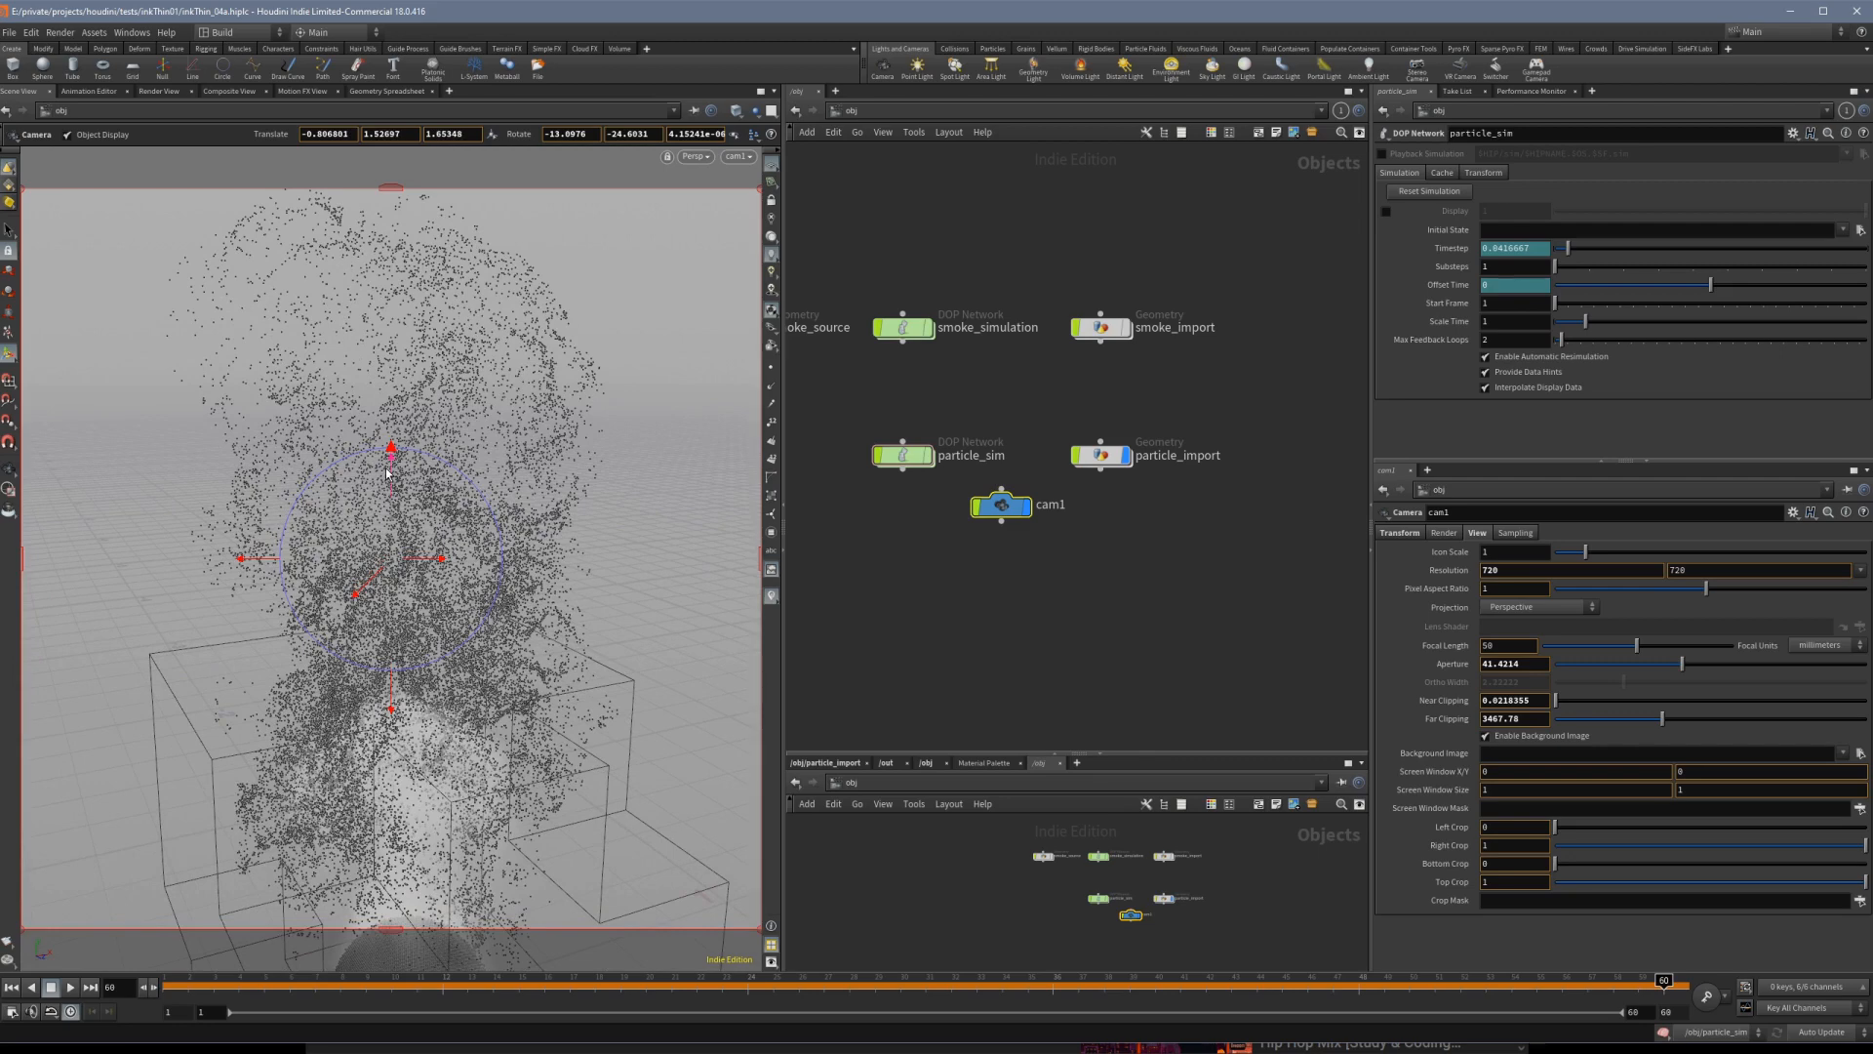
left_click(912, 587)
key("ctrl+s")
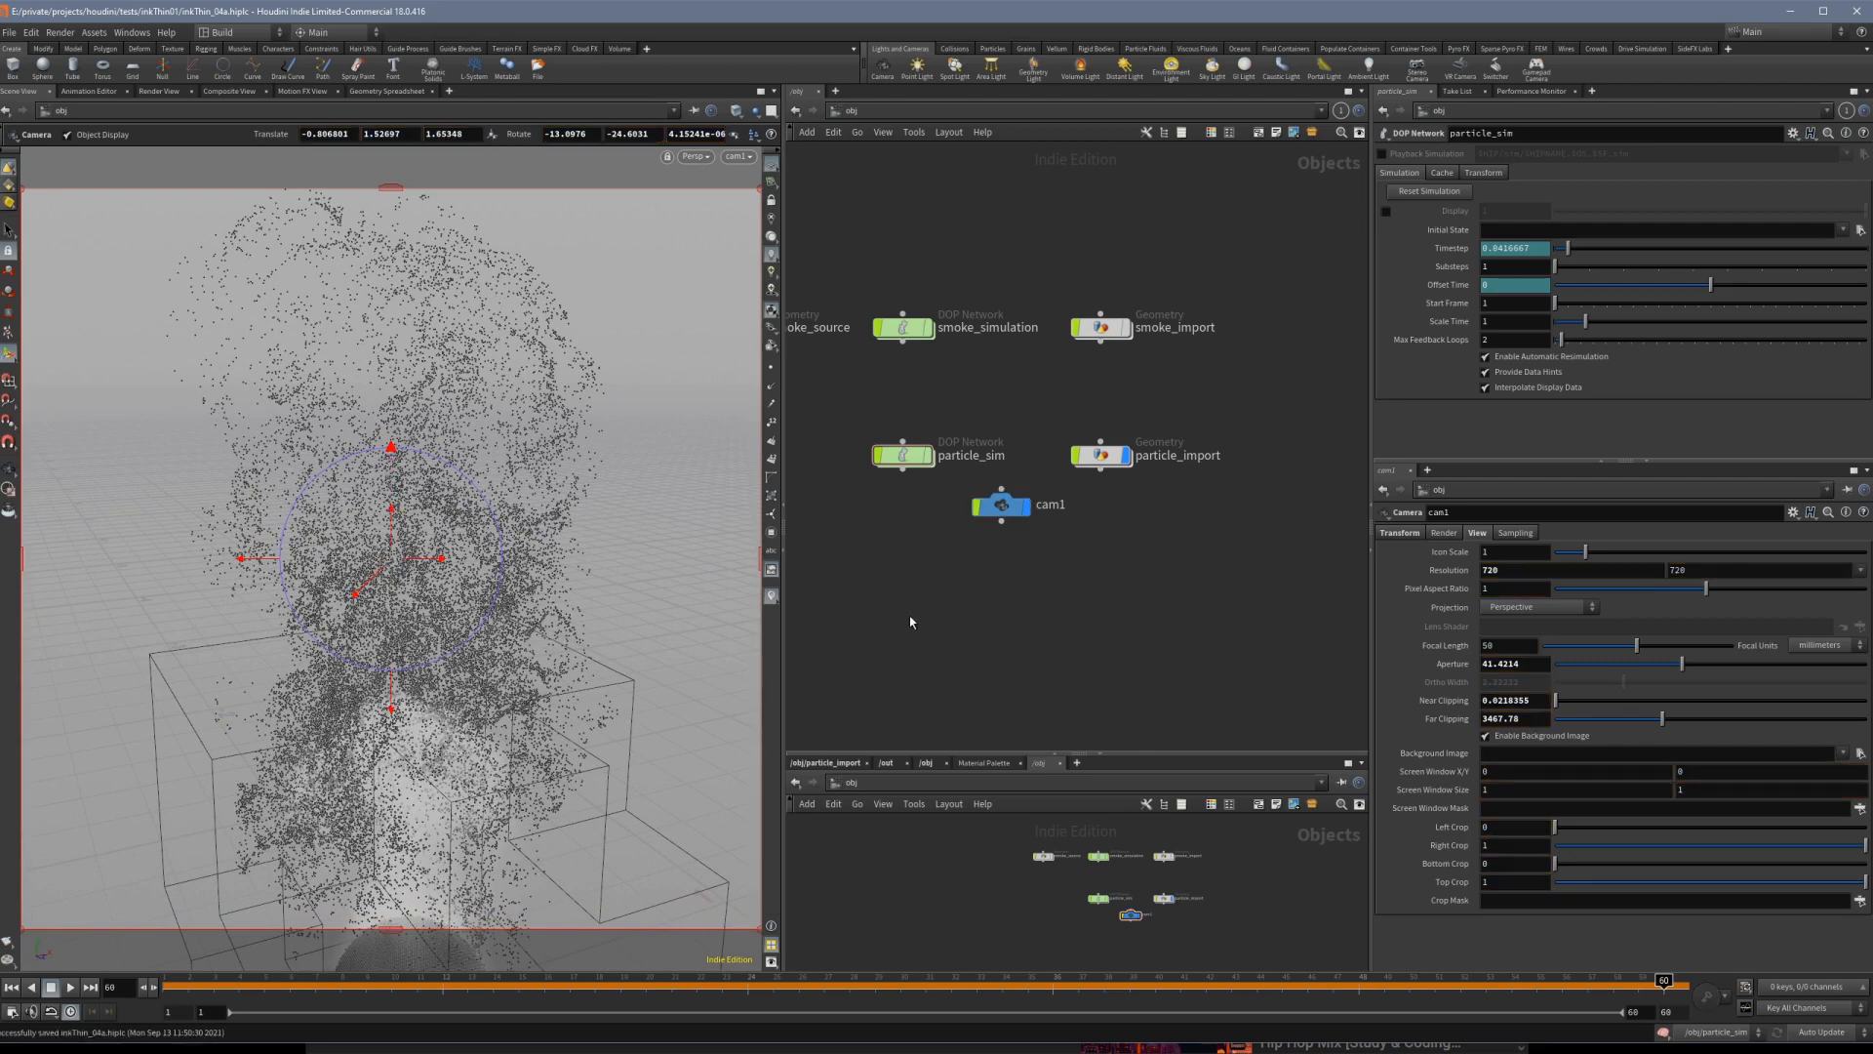
Render the particles through cam1 with the mantra_ipr renderer and examine the whole frame in the Render View.
left_click(159, 91)
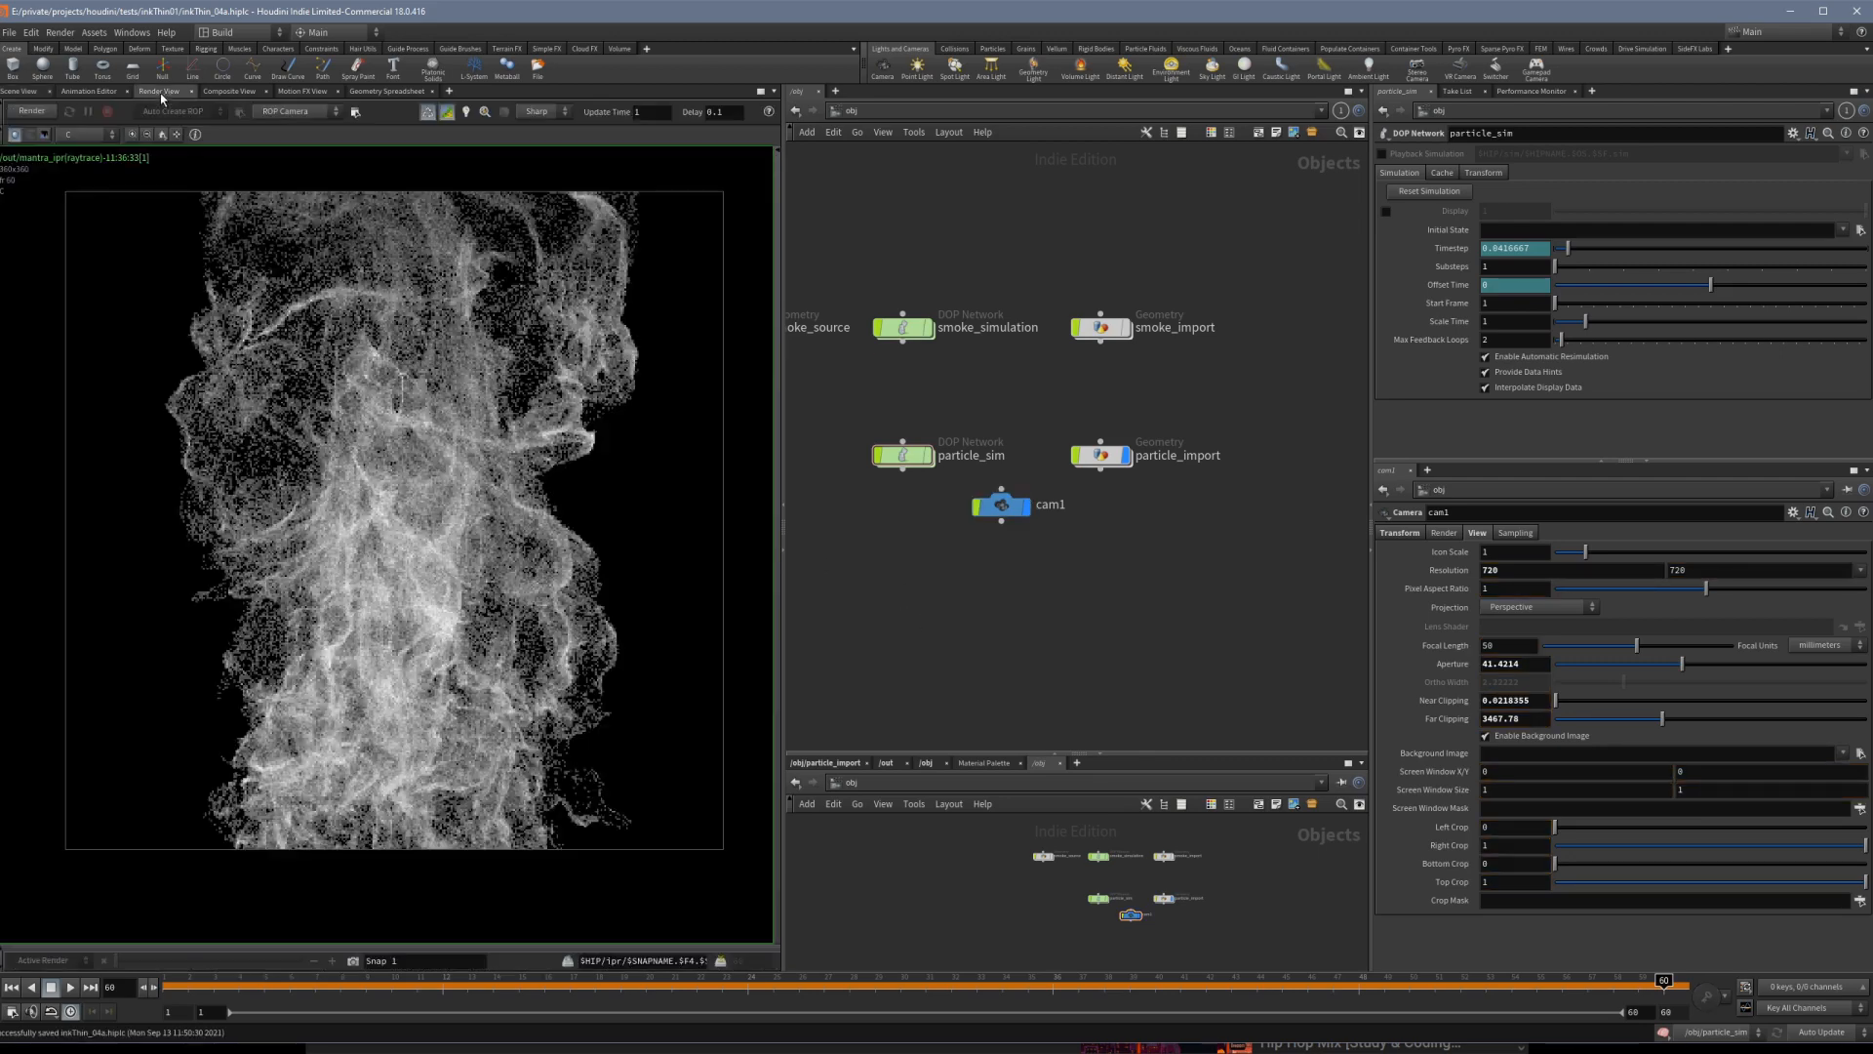
left_click(300, 113)
left_click(280, 151)
left_click(46, 111)
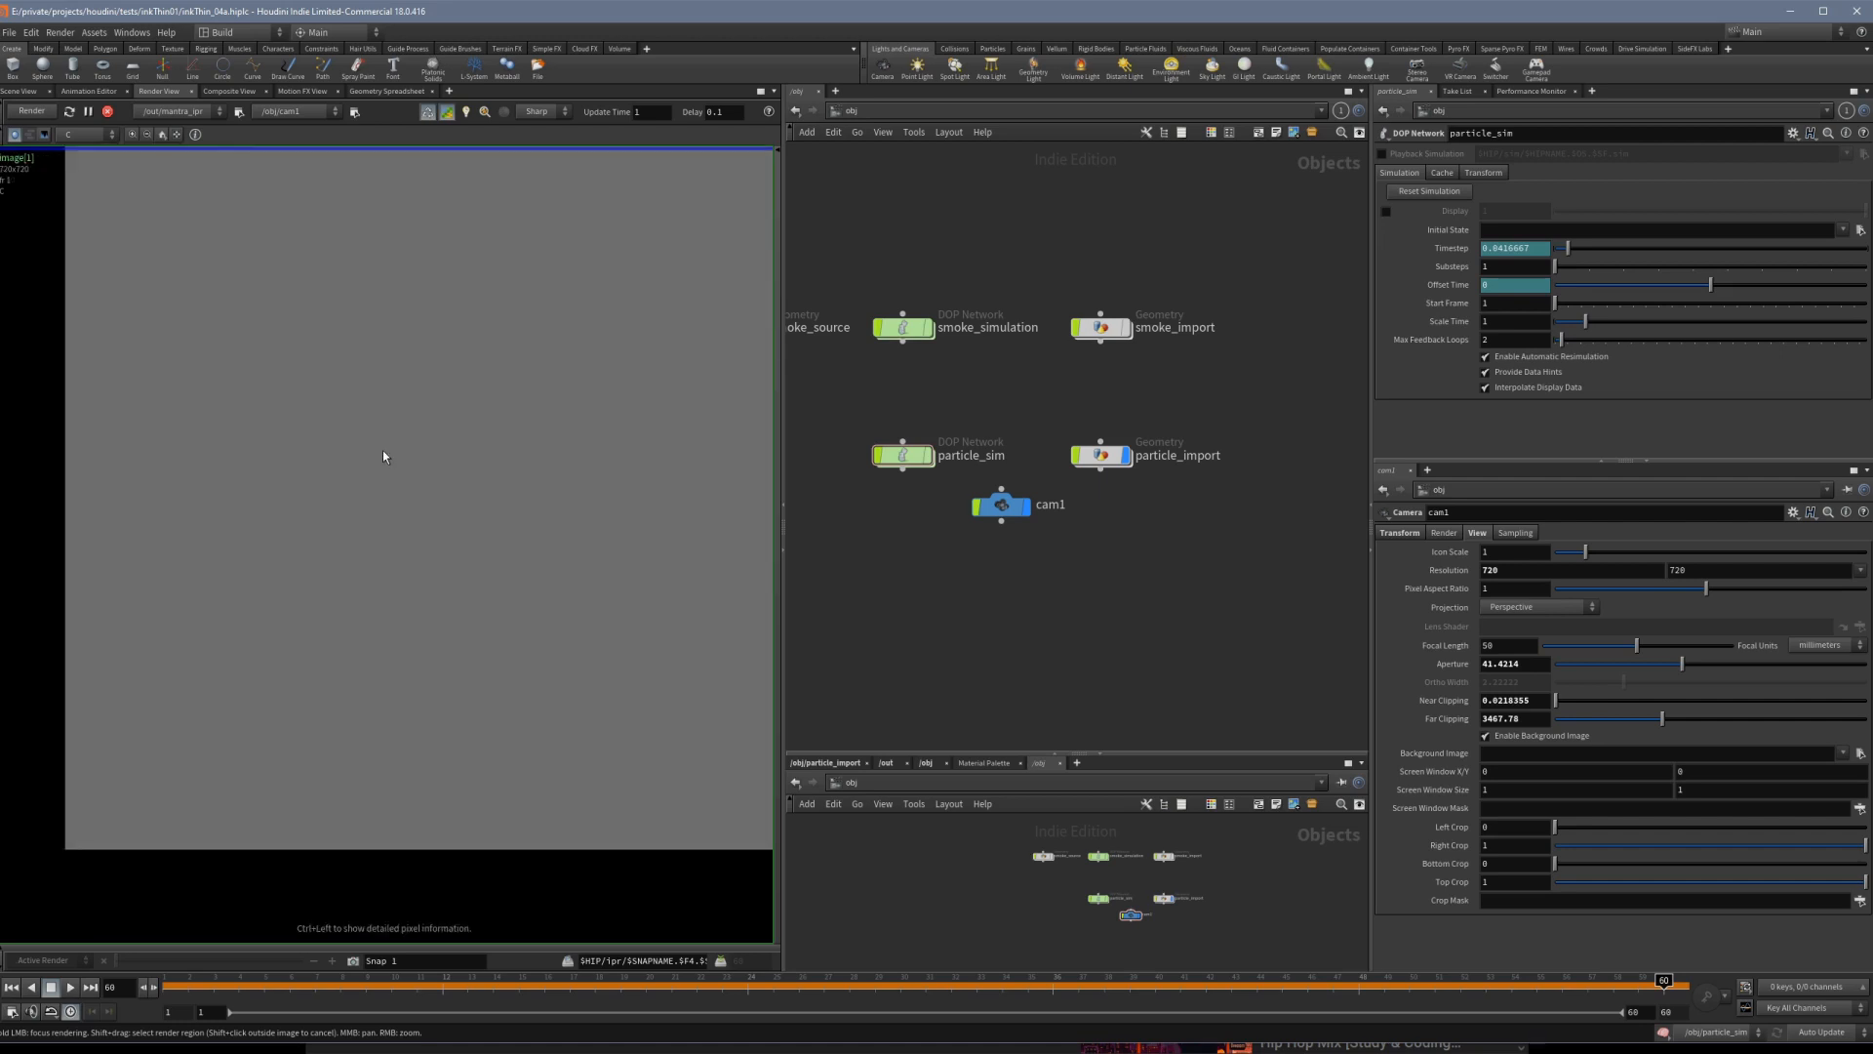
scroll(517, 356, "down", 3)
middle_click_drag(557, 315, 342, 619)
middle_click_drag(463, 515, 465, 478)
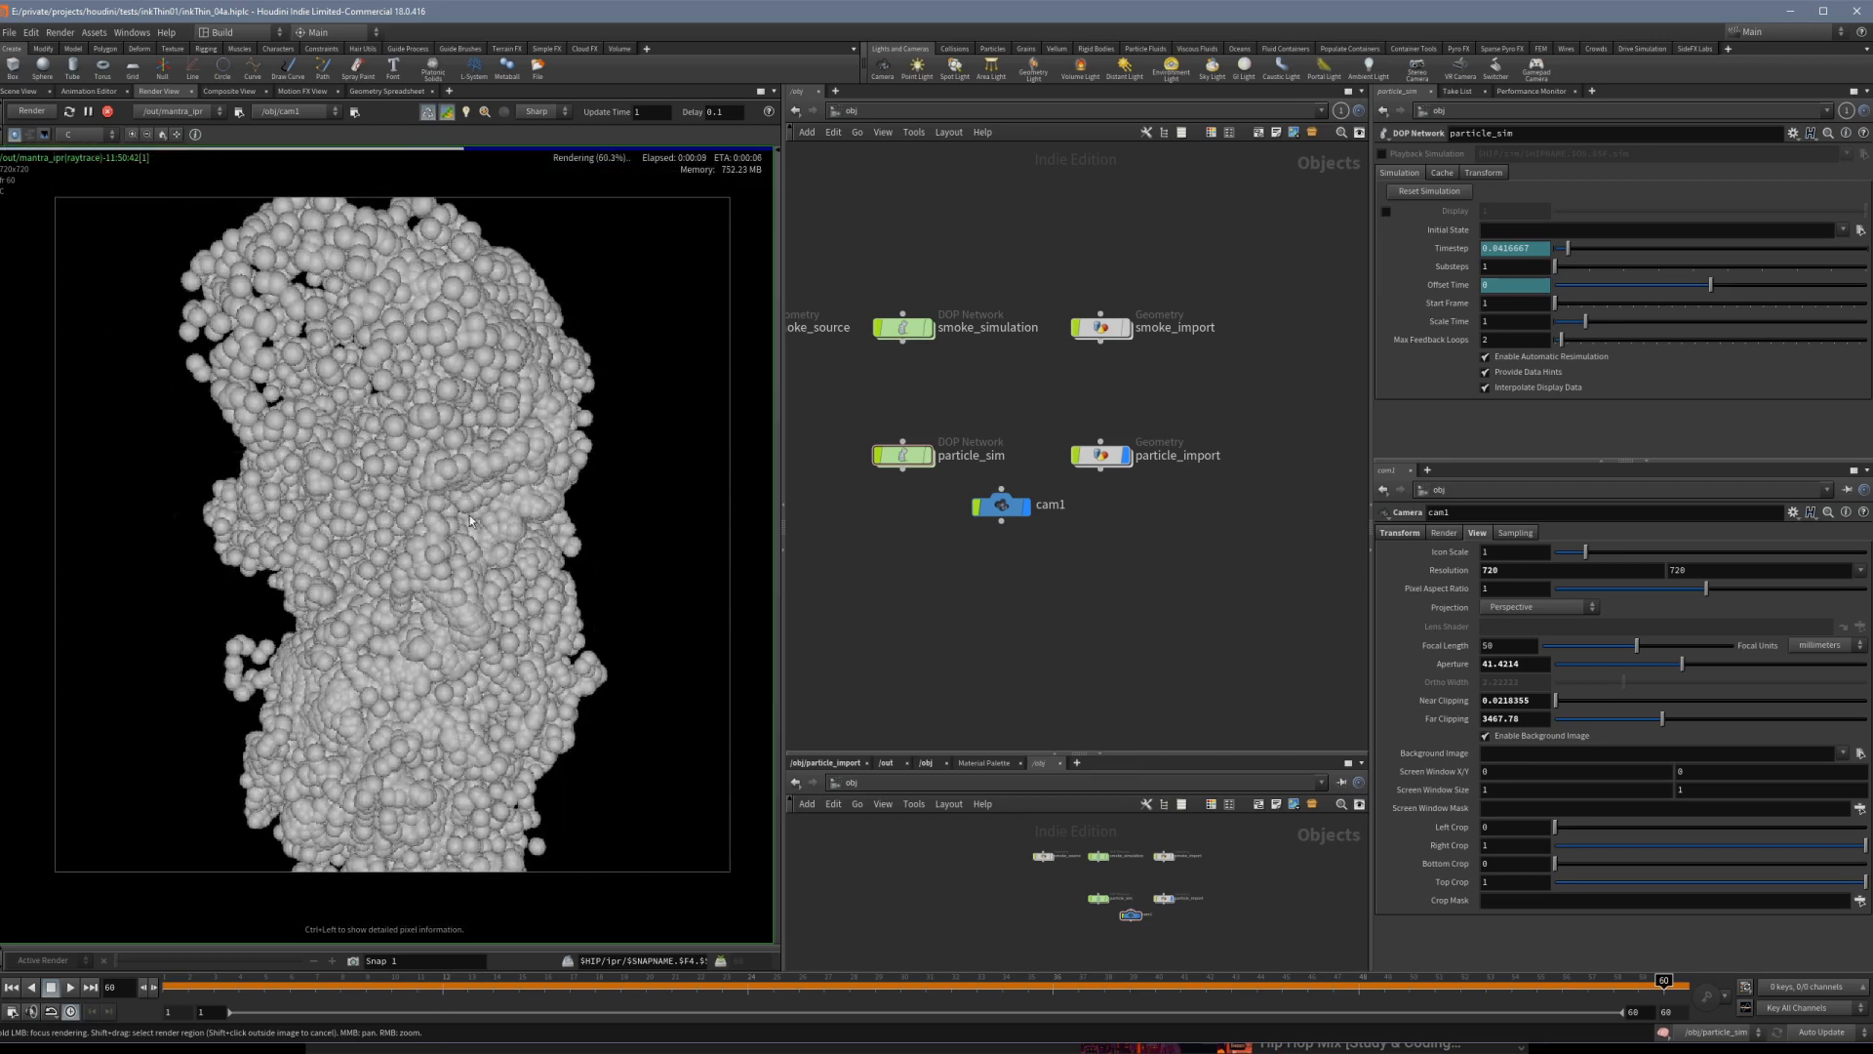
Check the rendered particles and the contents of particle_import, and place the cam1 node directly below particle_sim in the object network.
scroll(443, 555, "up", 6)
scroll(443, 554, "down", 6)
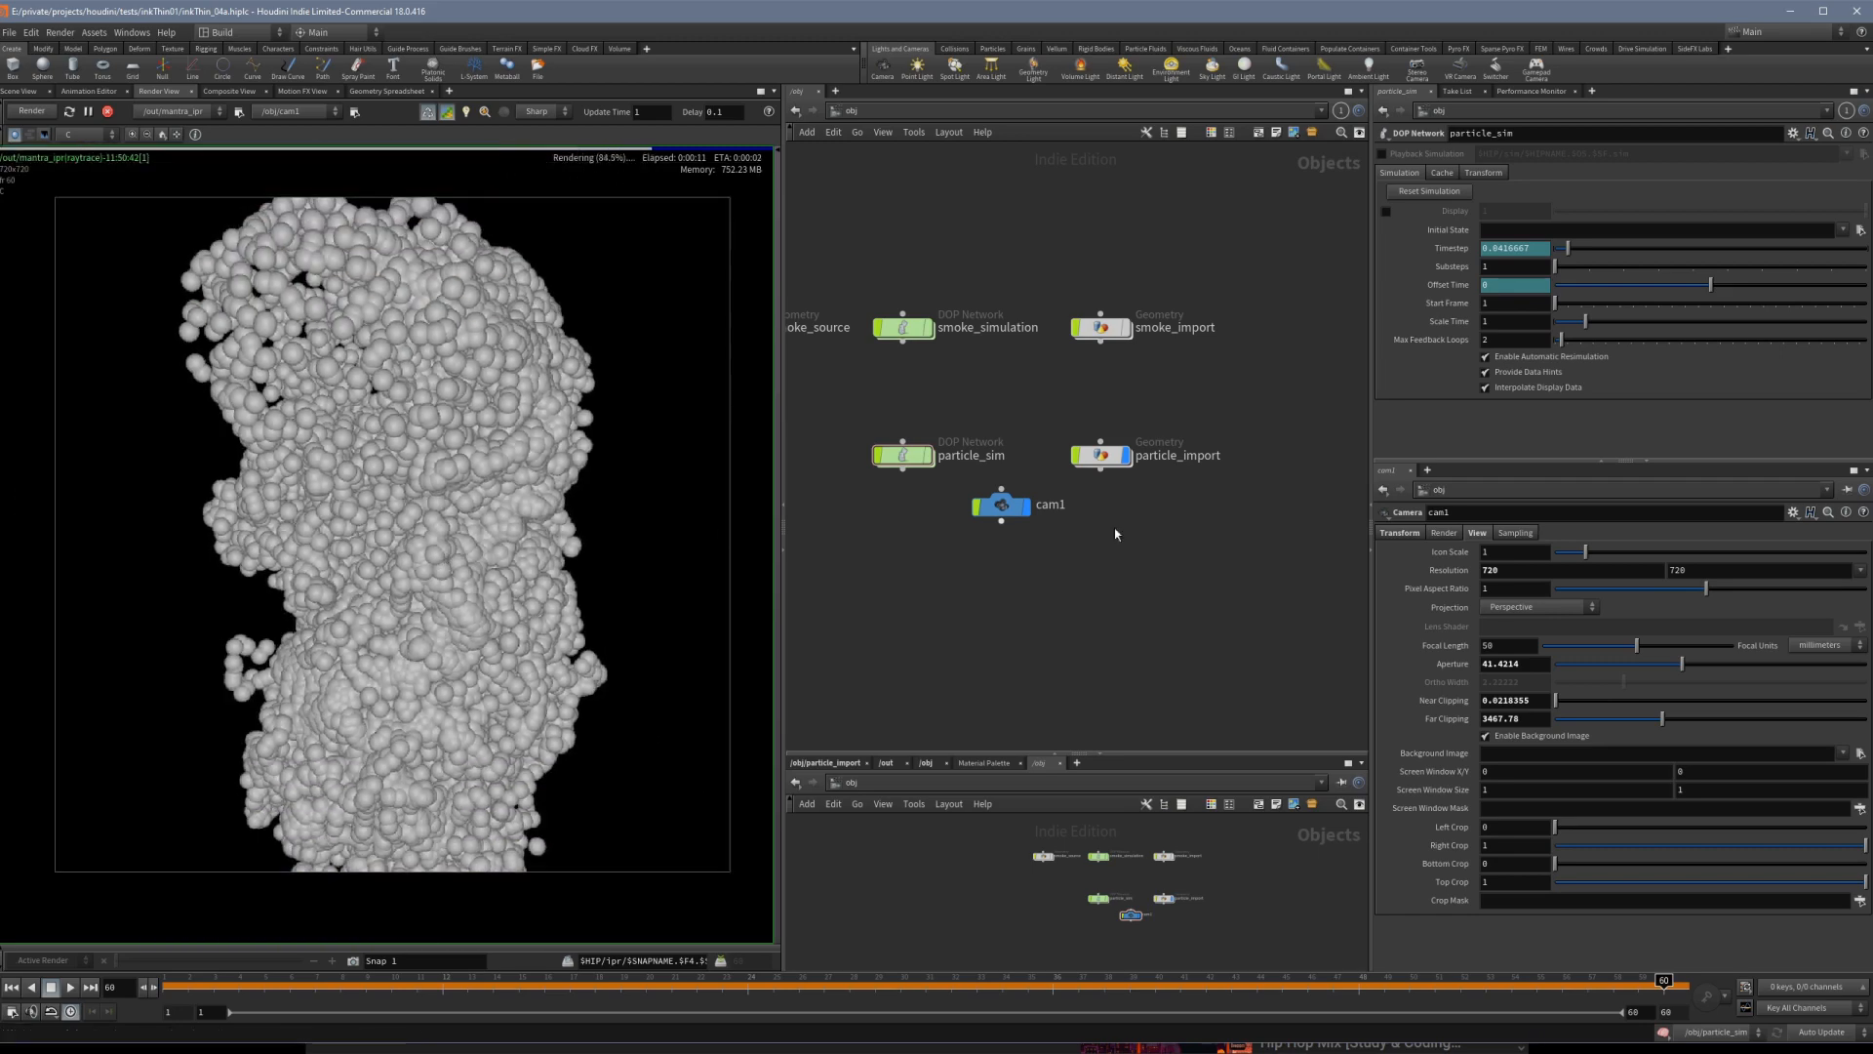
double_click(1107, 457)
mouse_move(1074, 336)
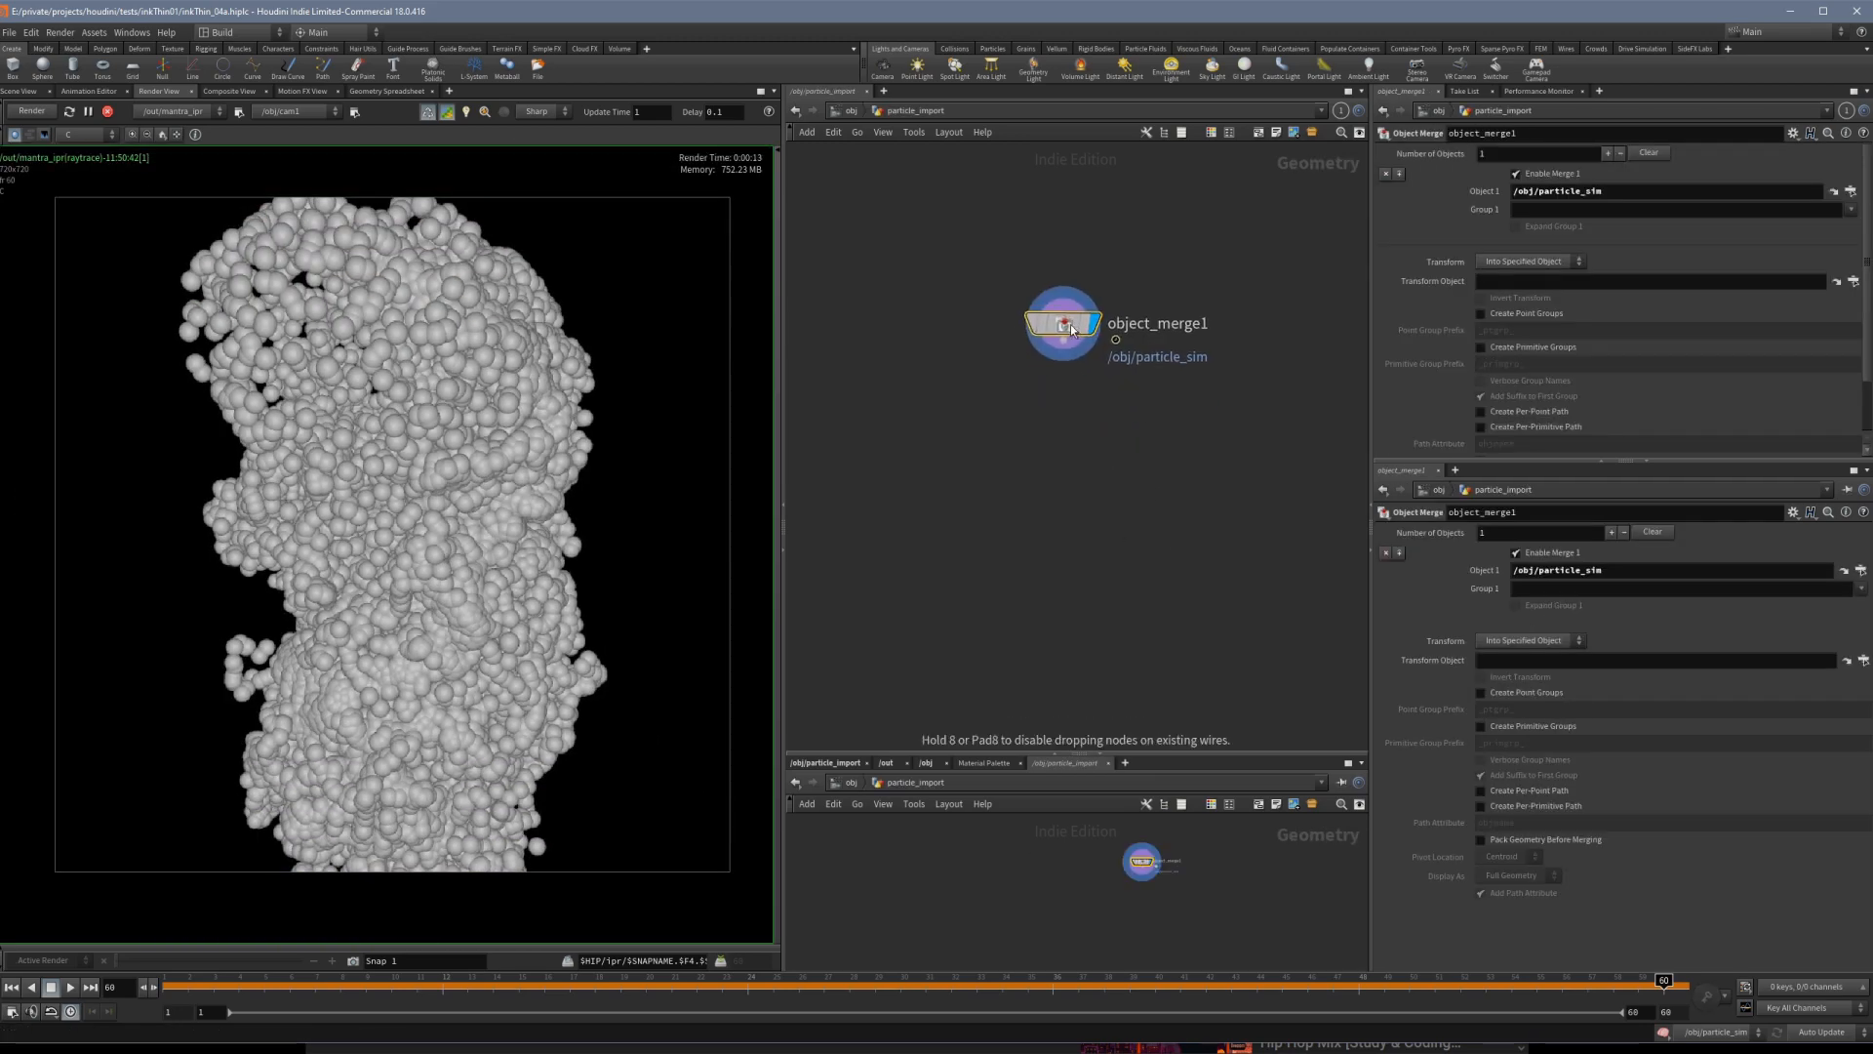
key("u")
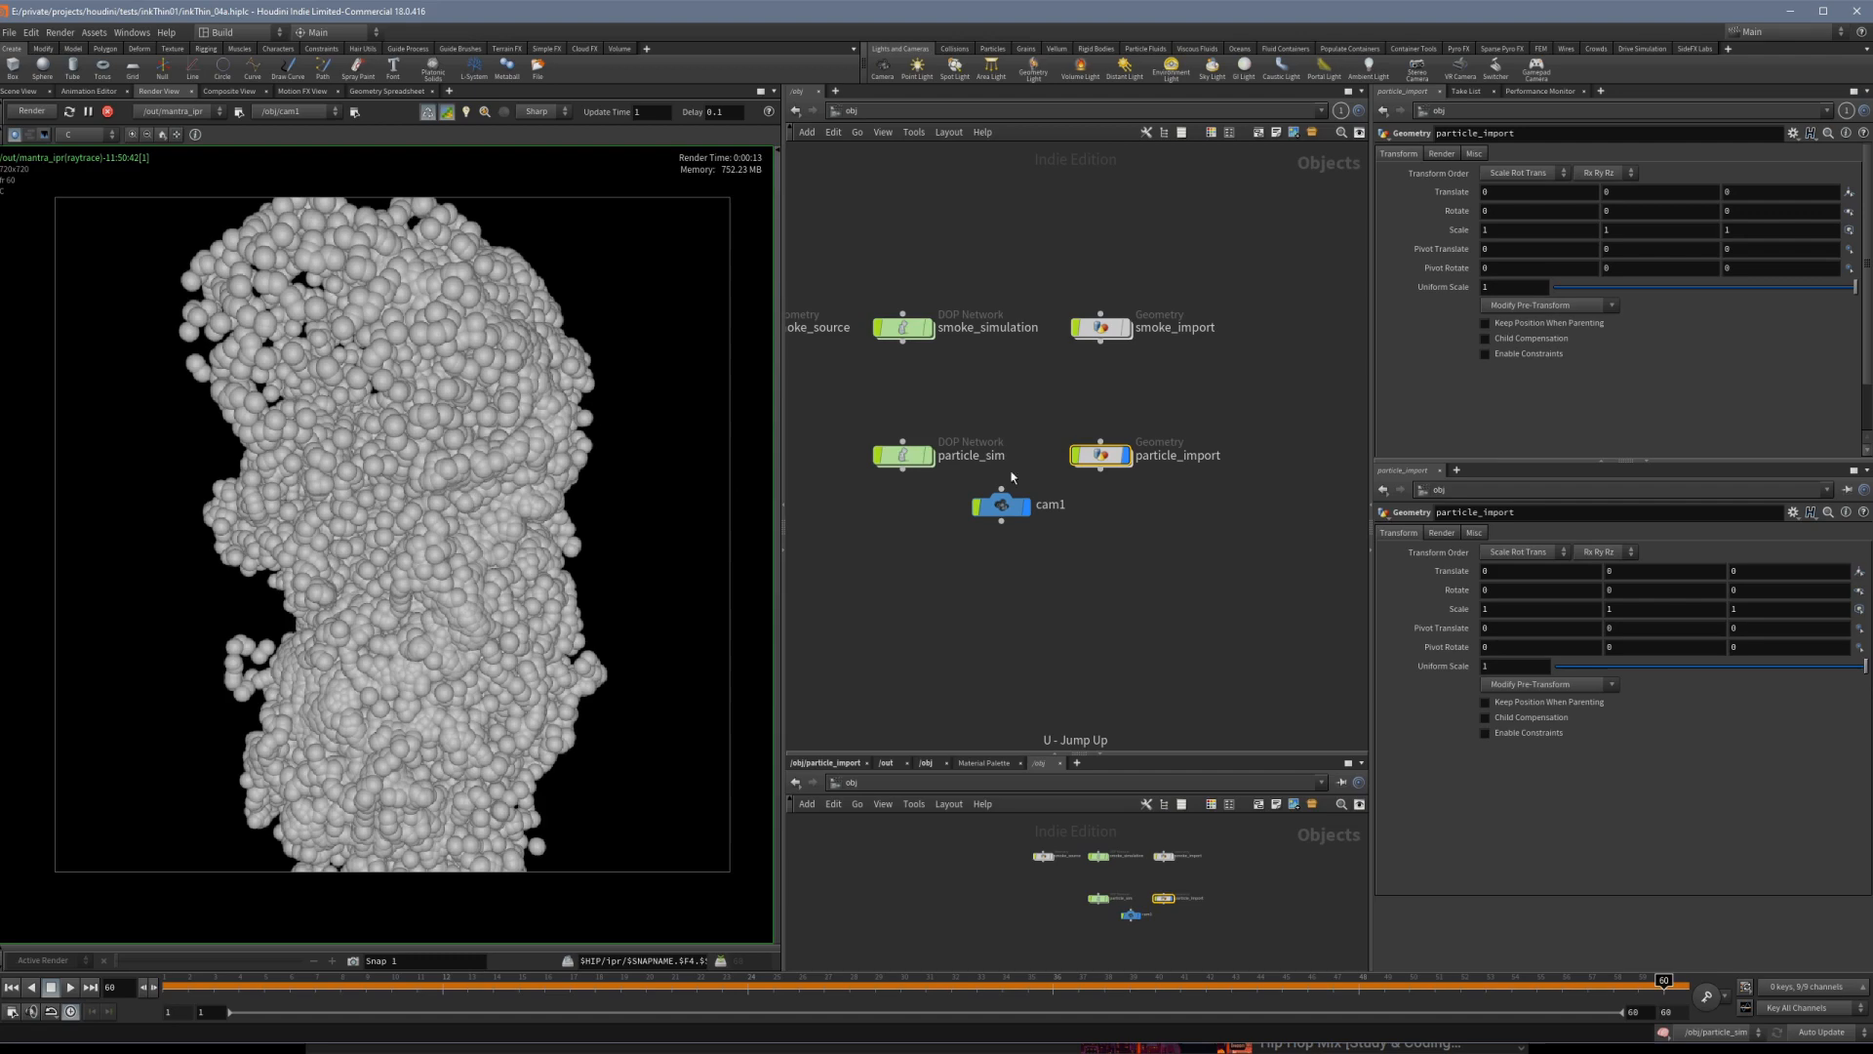
left_click(909, 465)
left_click_drag(1002, 504, 903, 553)
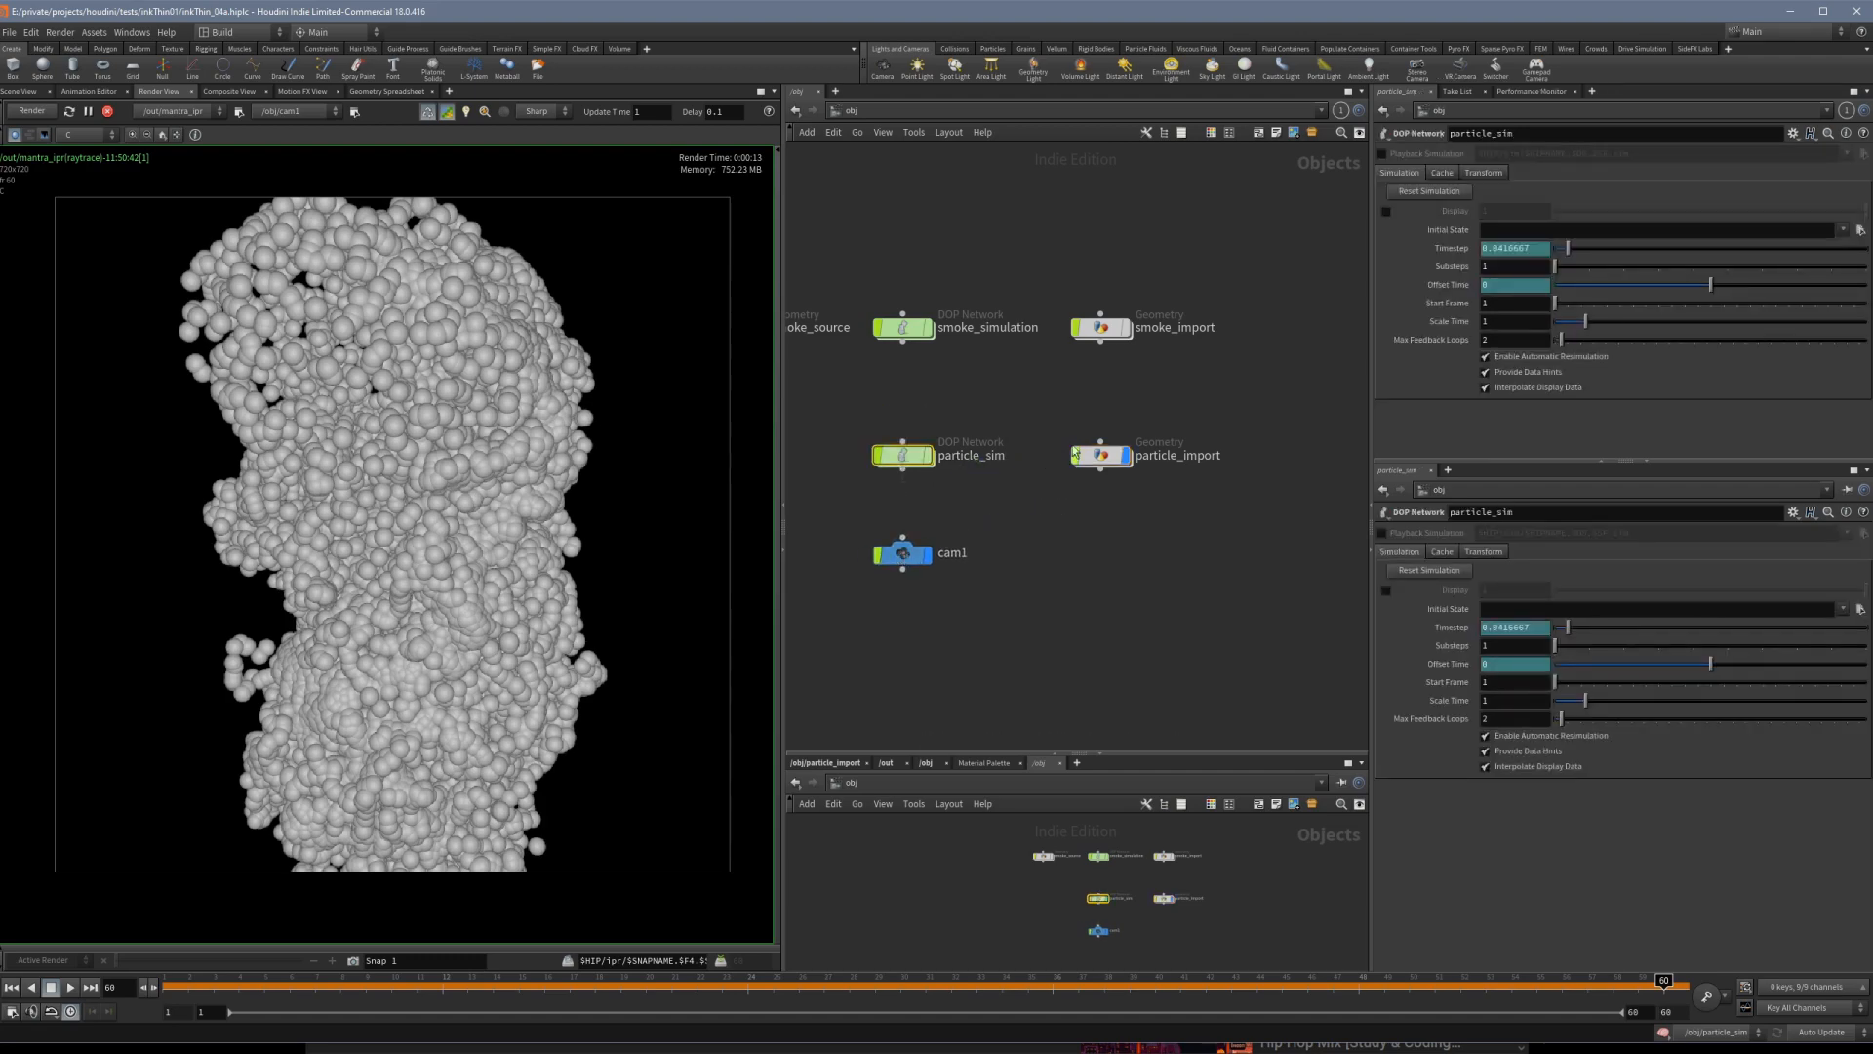
Add a Point Wrangle inside particle_import, wire it below object_merge1, align it, and make it the displayed node.
double_click(1101, 458)
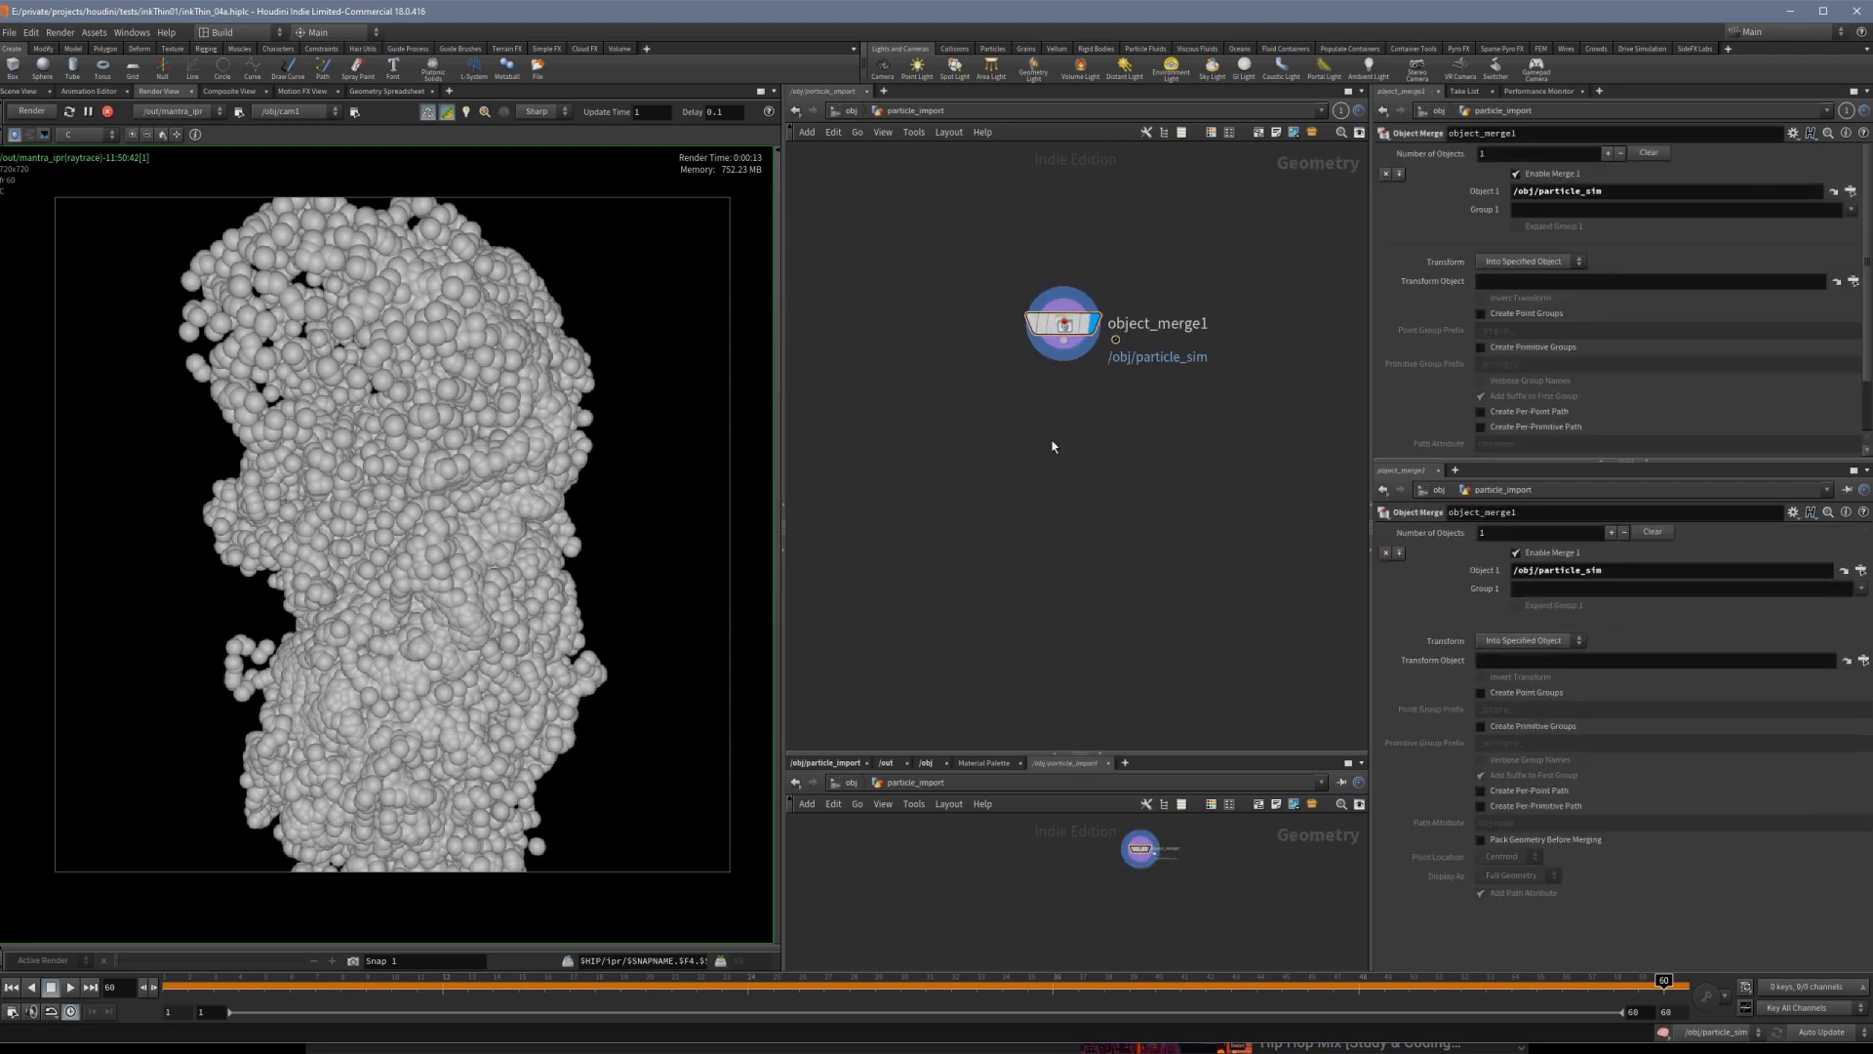
key("Tab")
type("poin w")
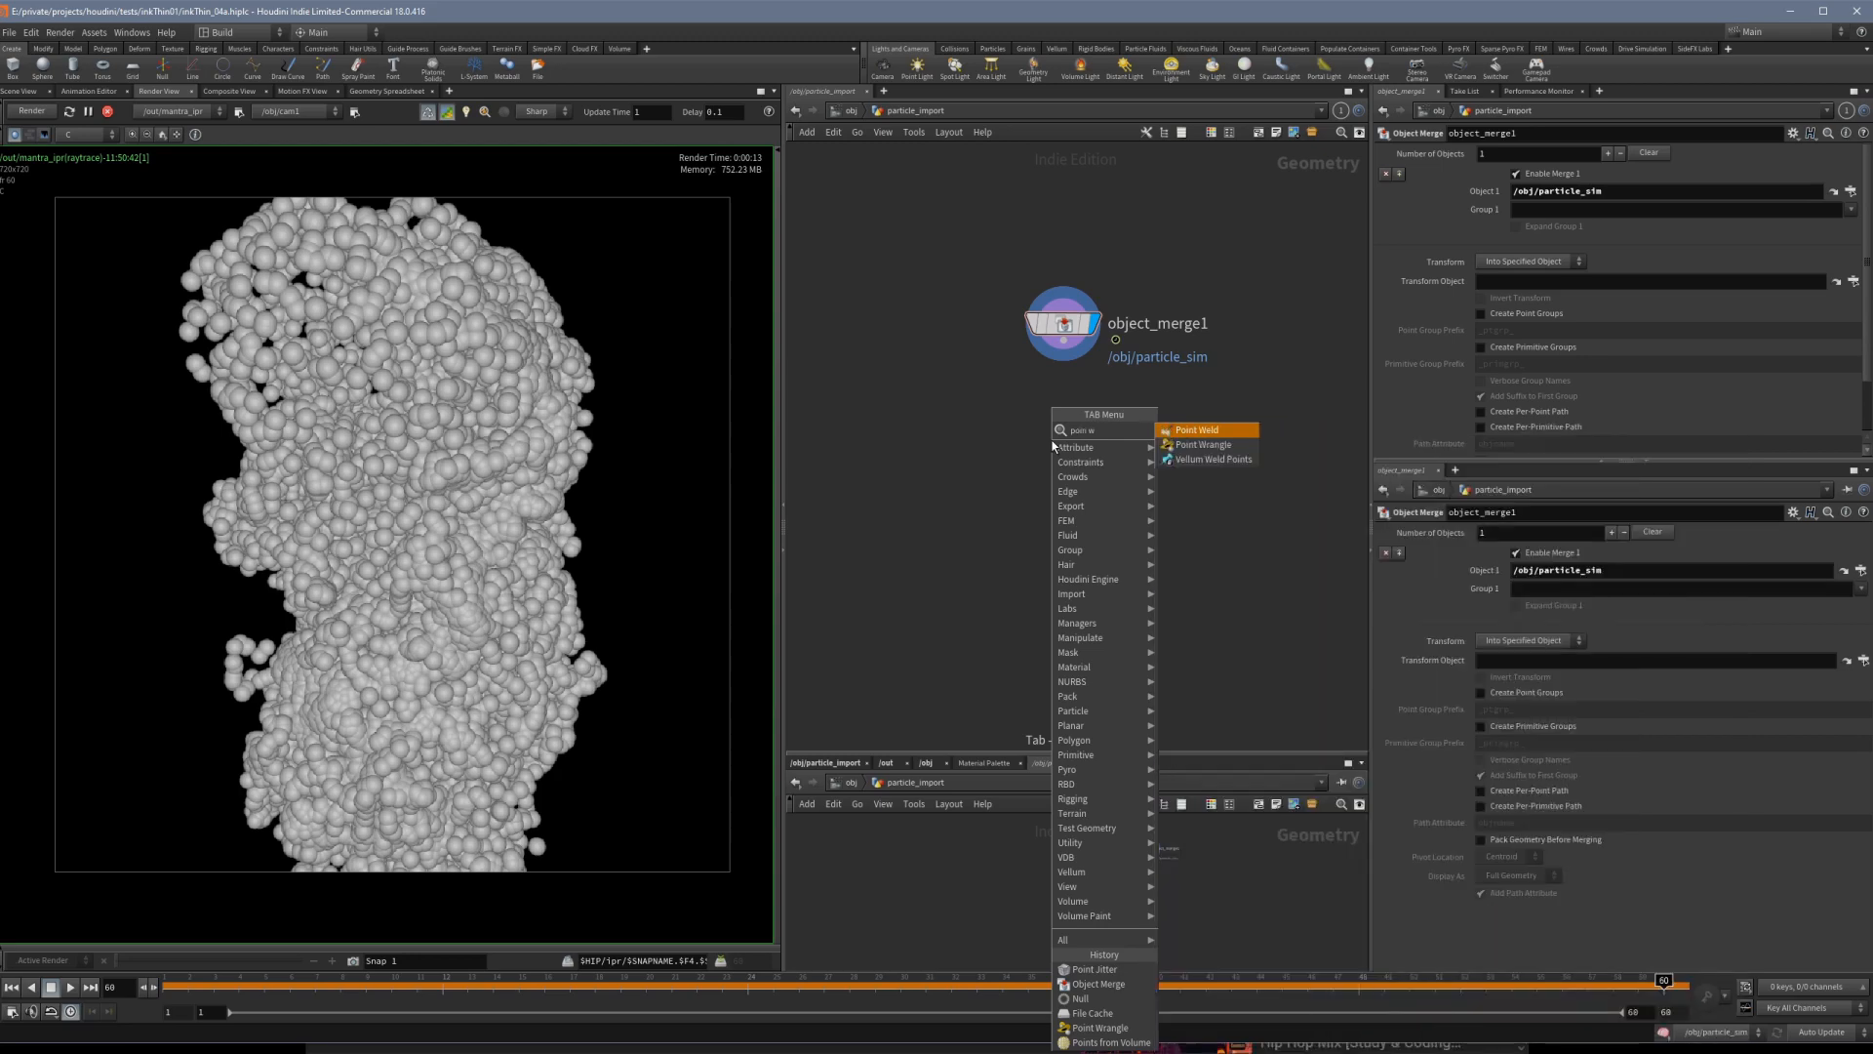
key("Down")
key("Return")
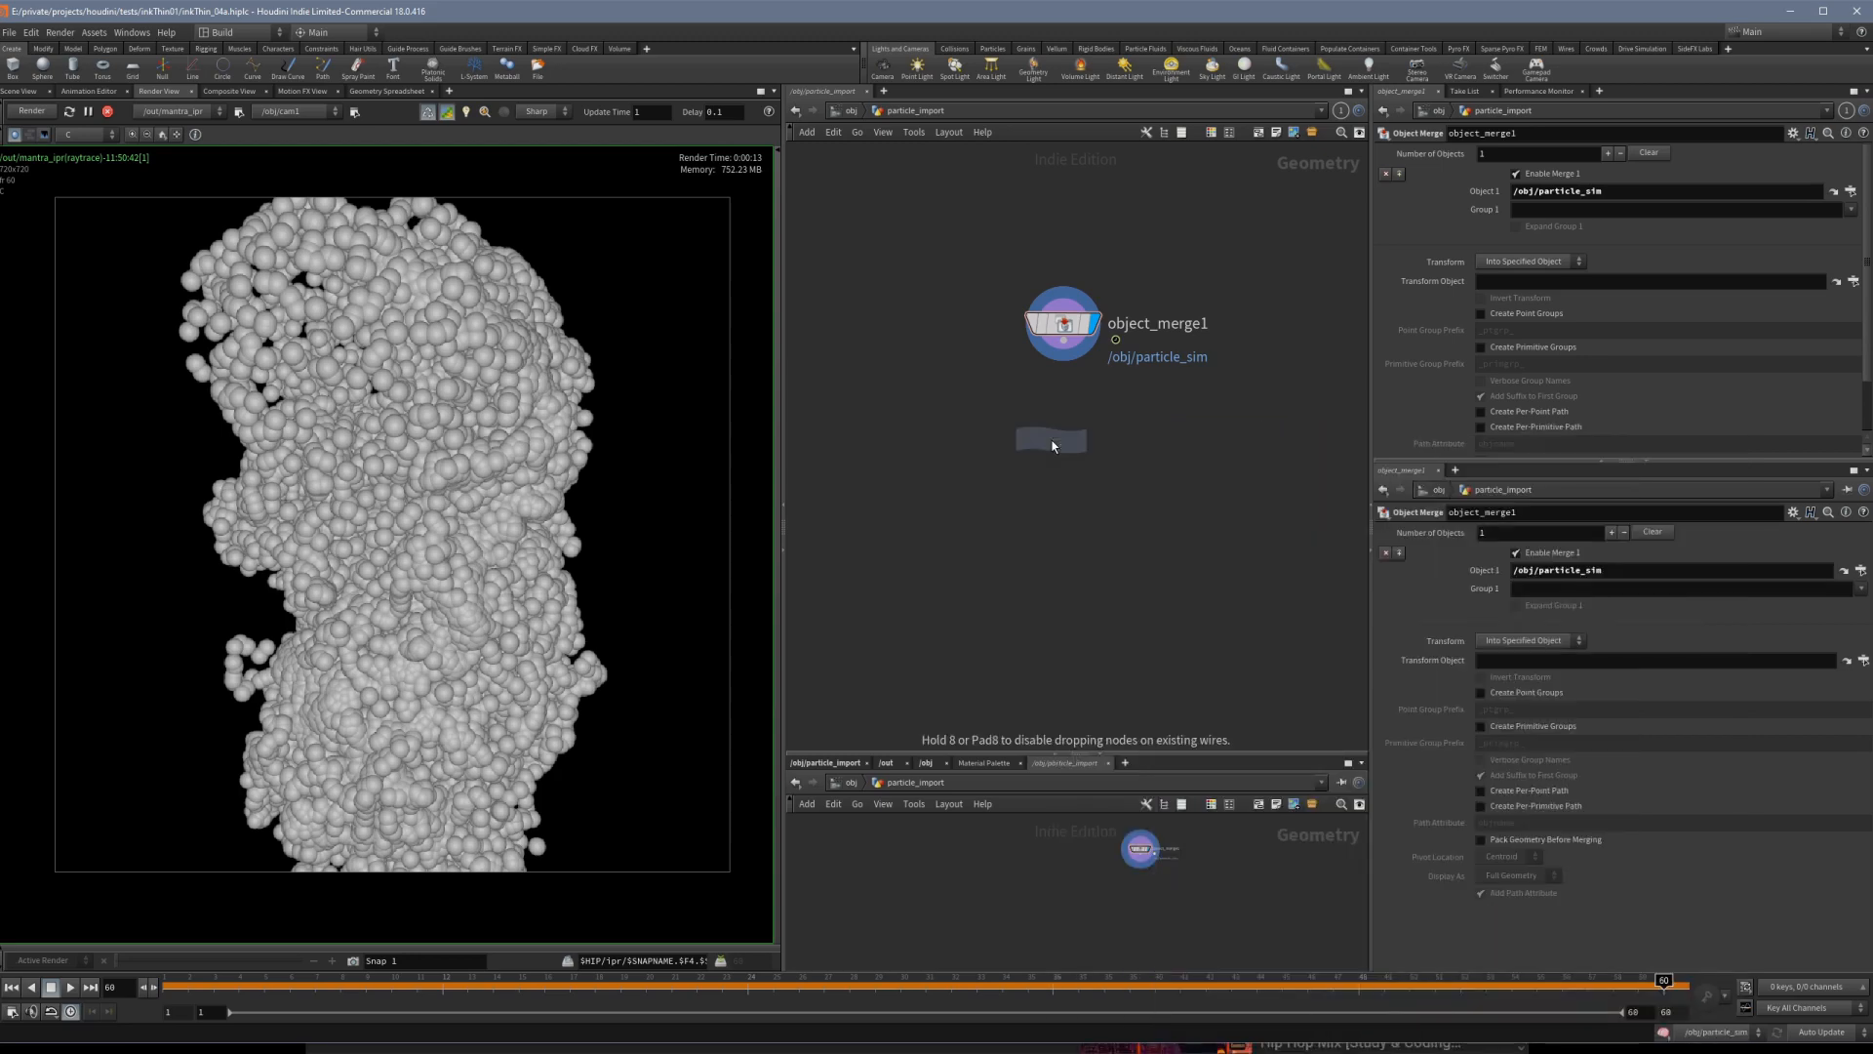
left_click(1030, 426)
left_click_drag(1029, 423, 1063, 340)
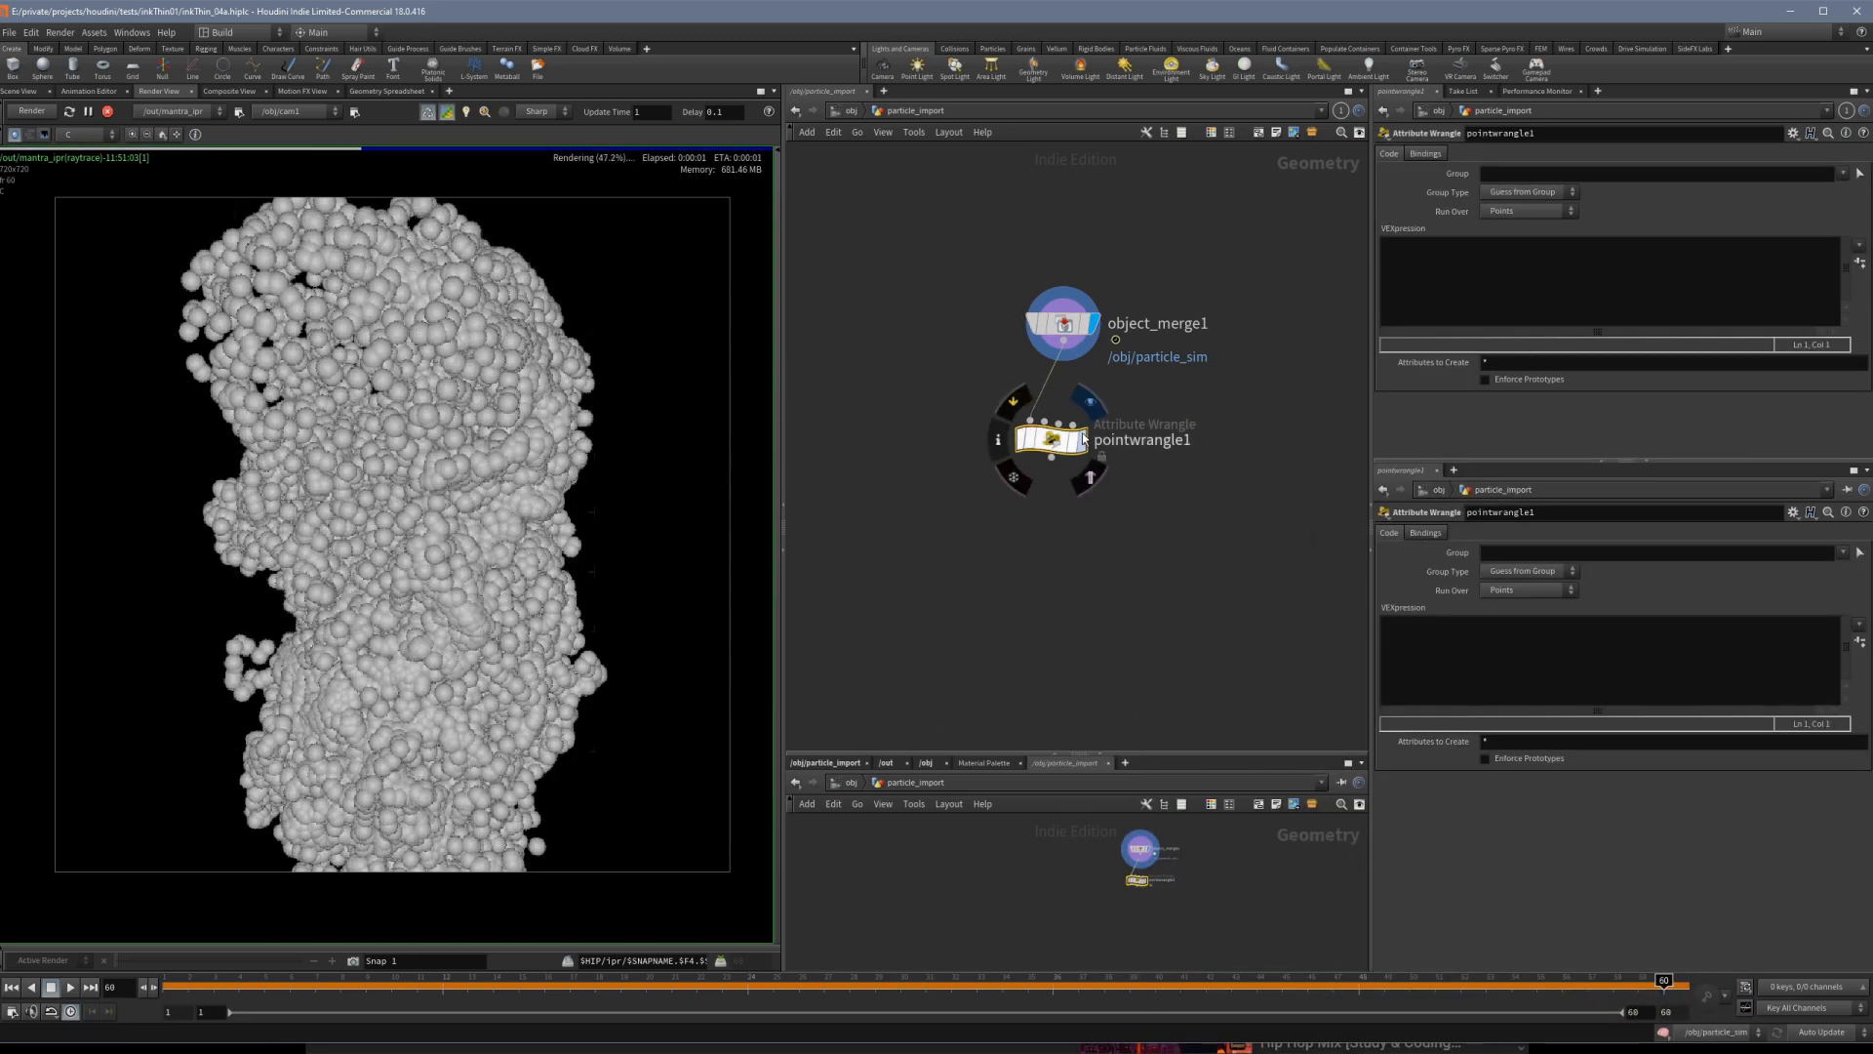
left_click(1087, 406)
left_click_drag(1054, 441, 1066, 440)
left_click(1427, 317)
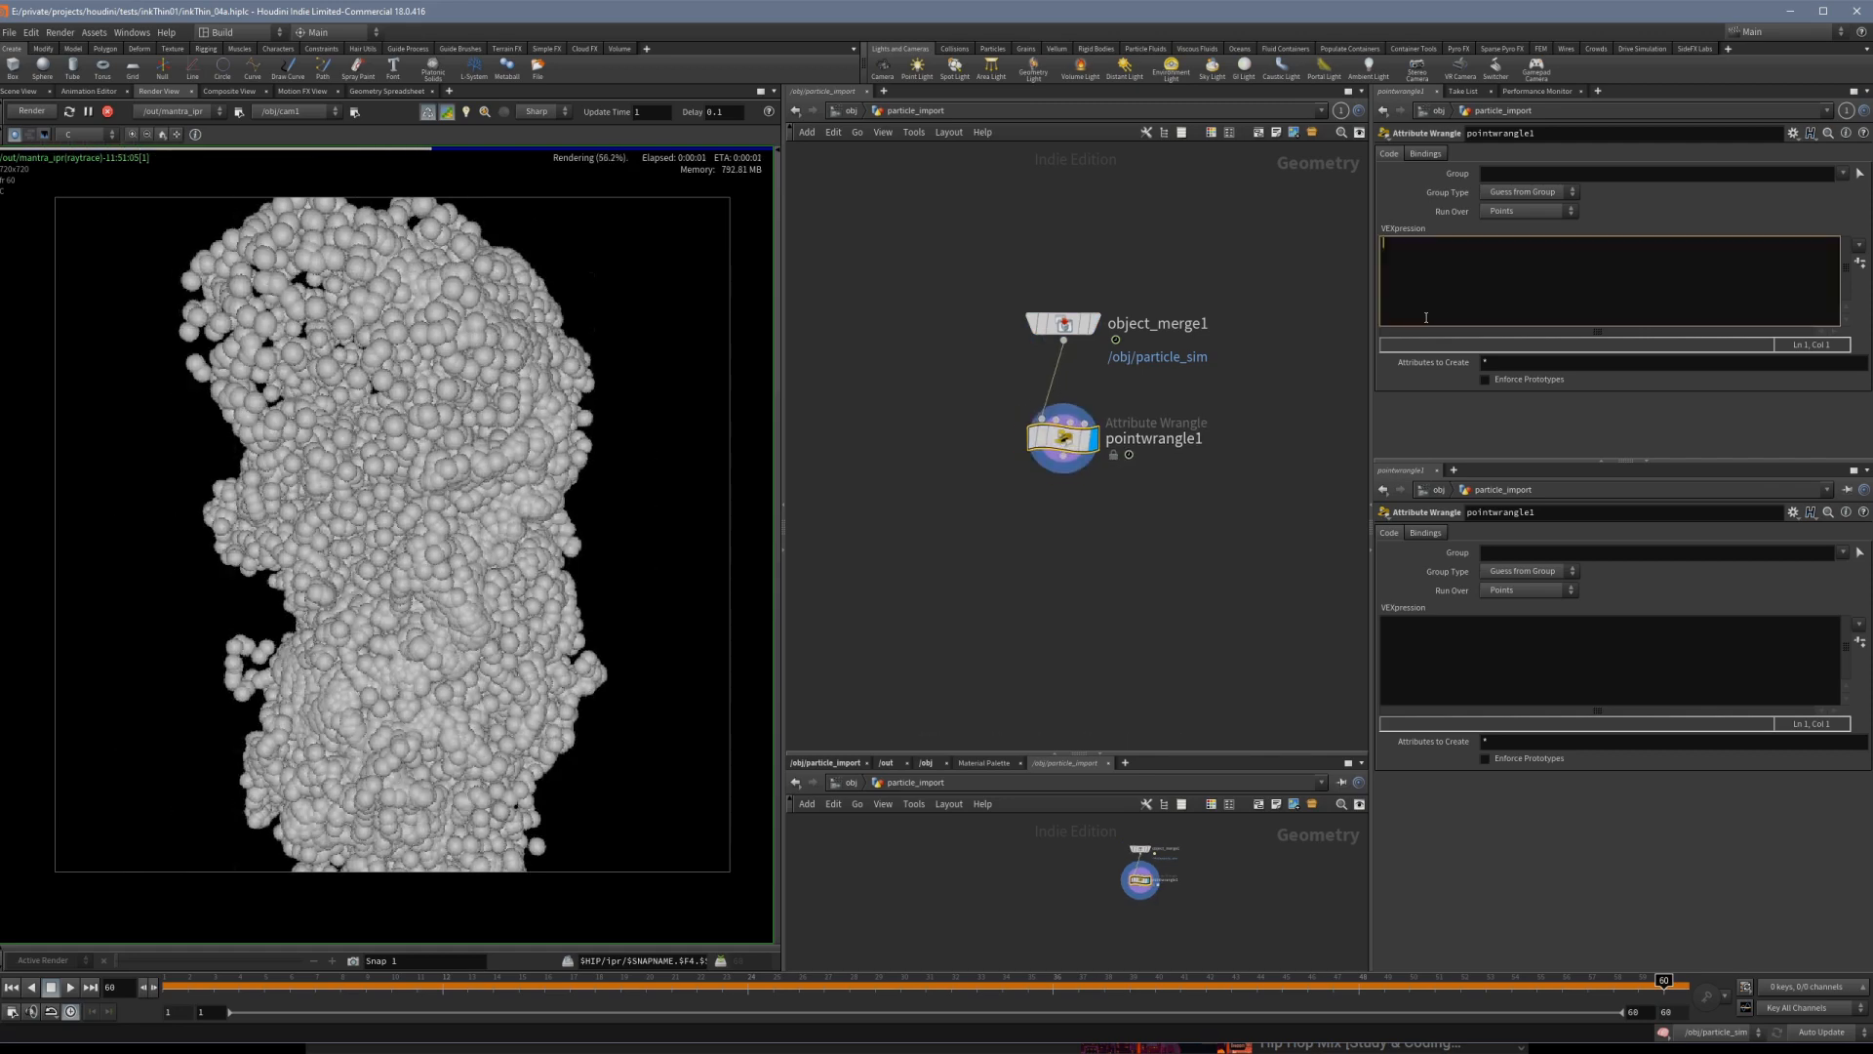
type("@pscale =")
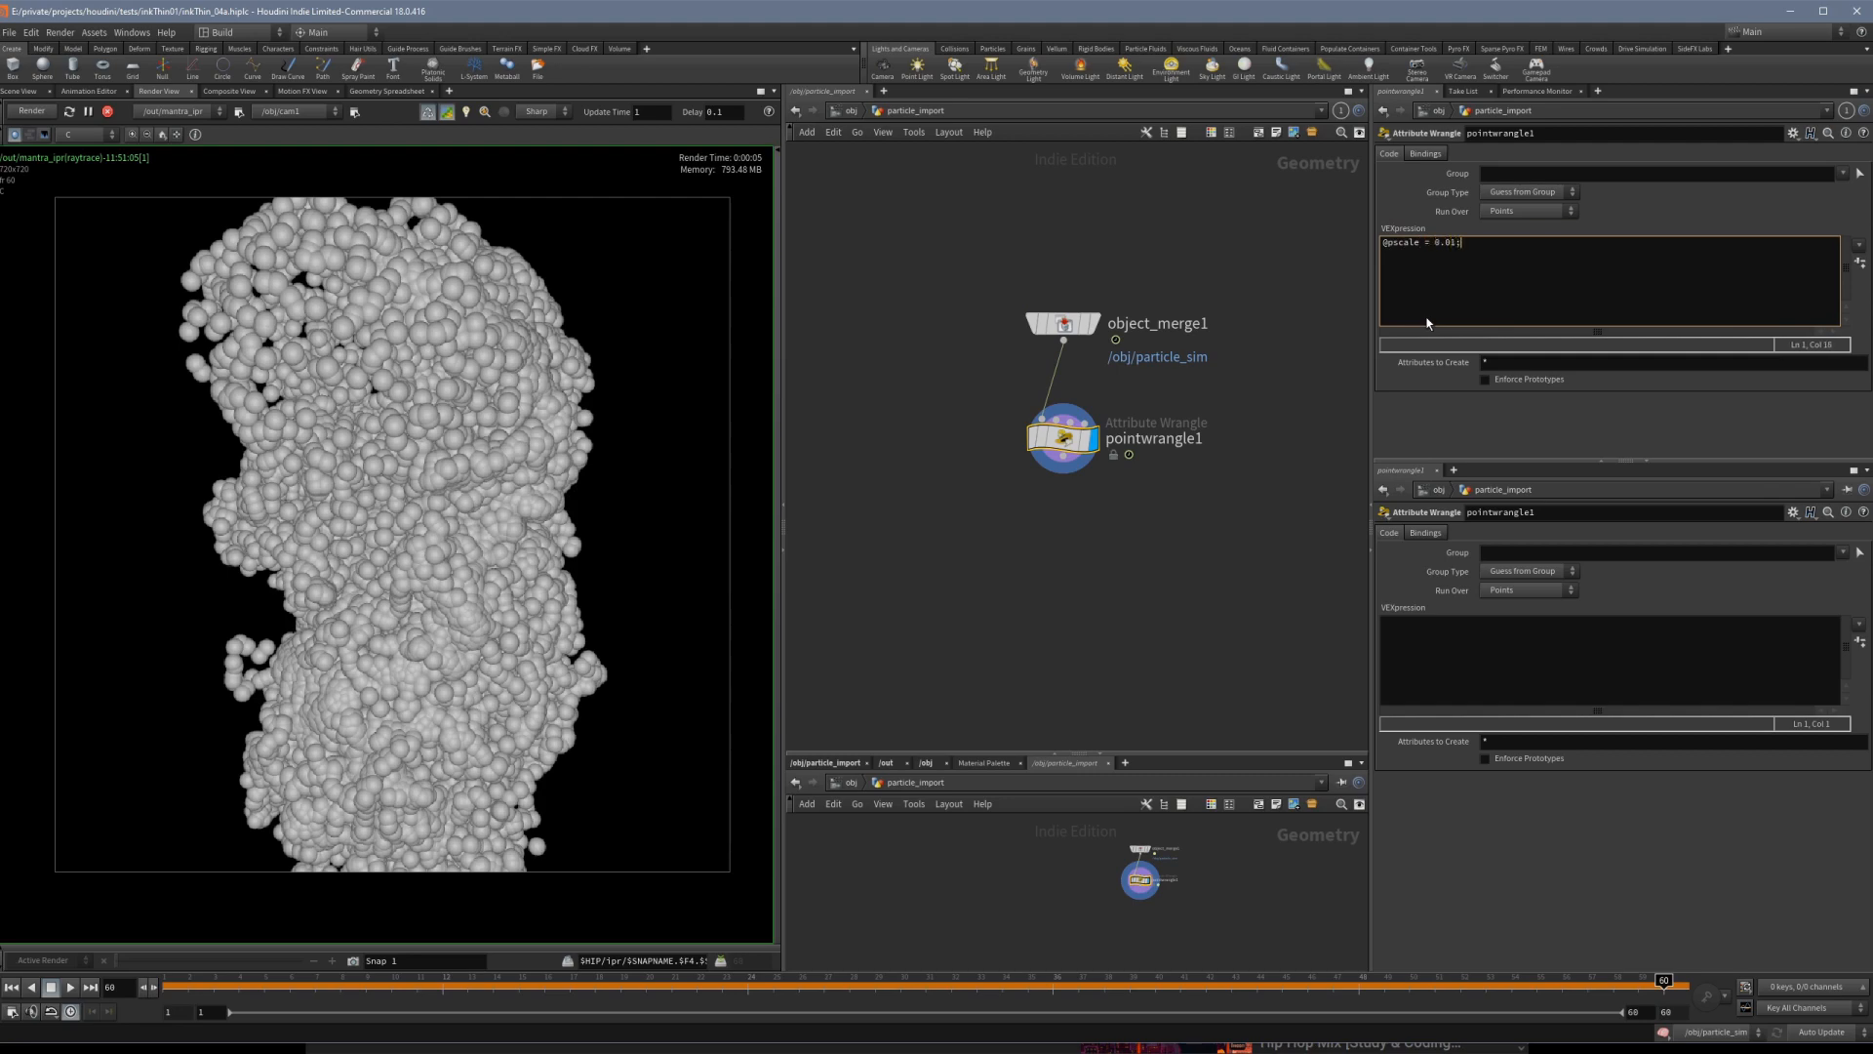
type(" 0.01;")
left_click(1198, 236)
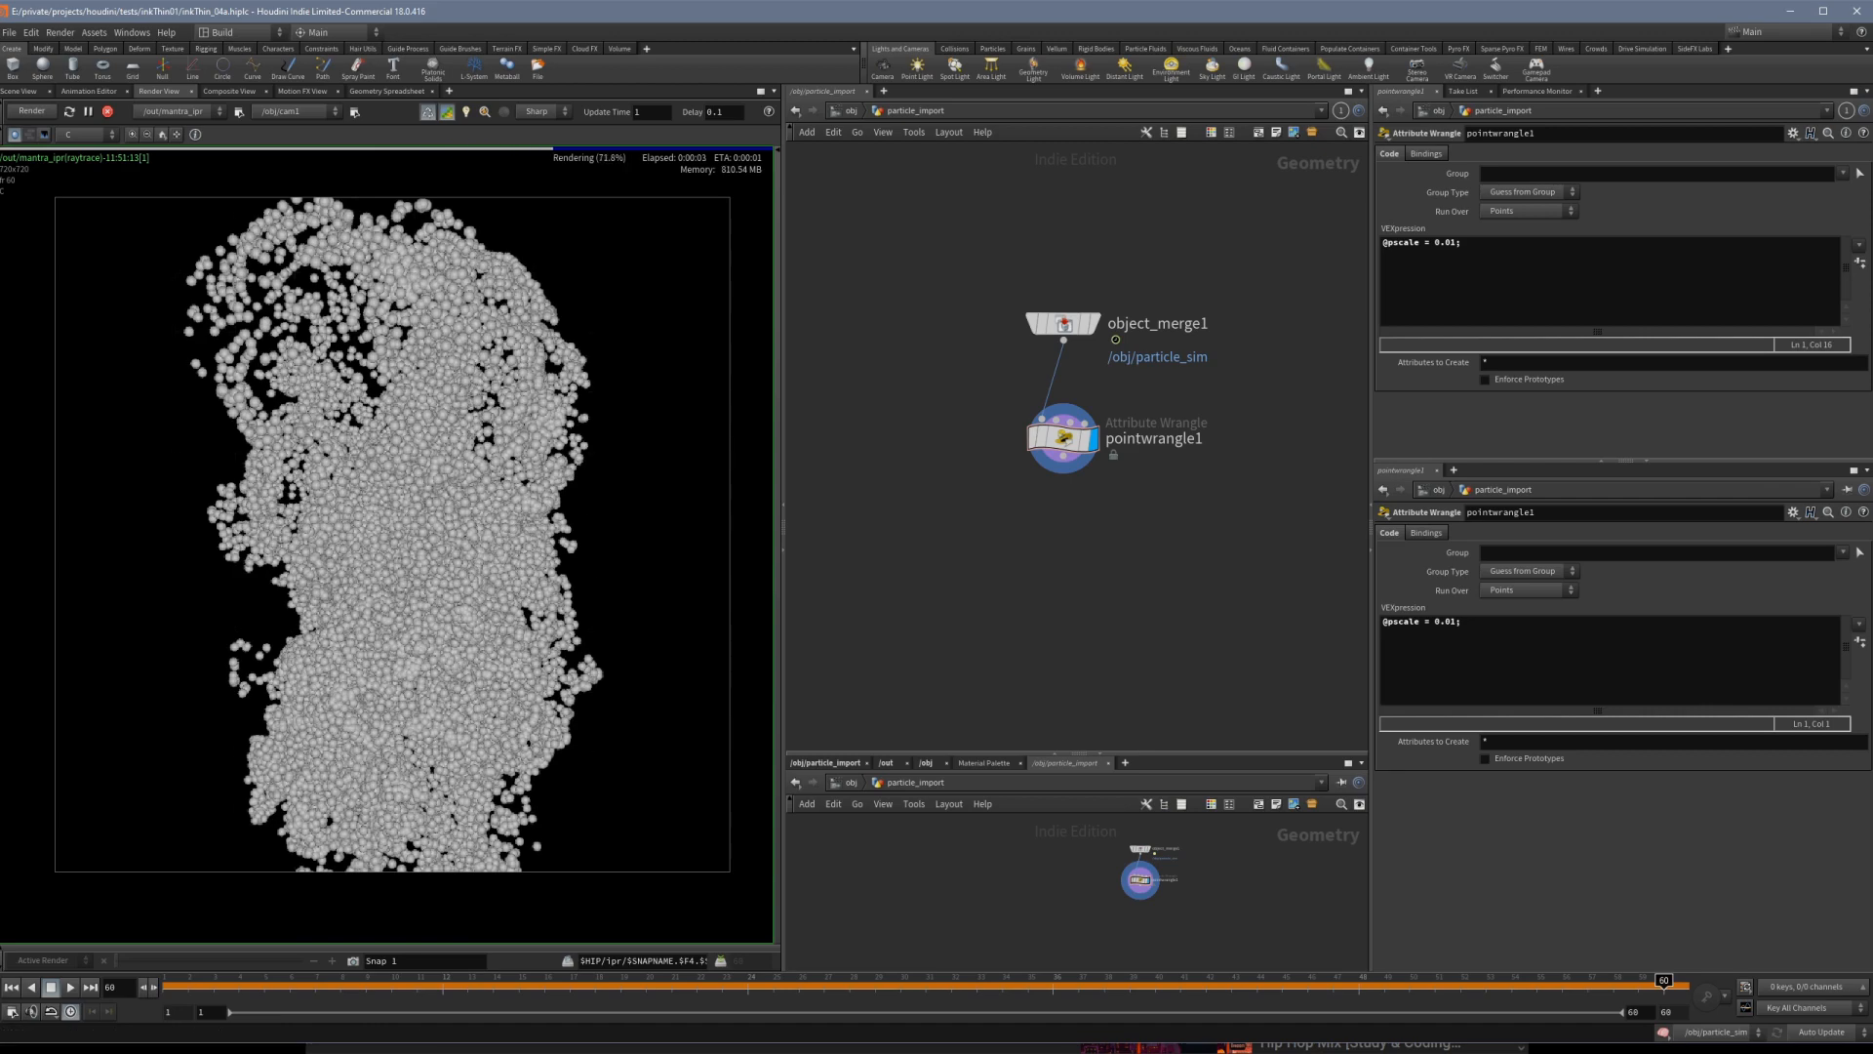
Set the wrangle's pscale to 0.00075, matching the reference ink video in the browser, check the render, and save the scene.
key("alt+Tab")
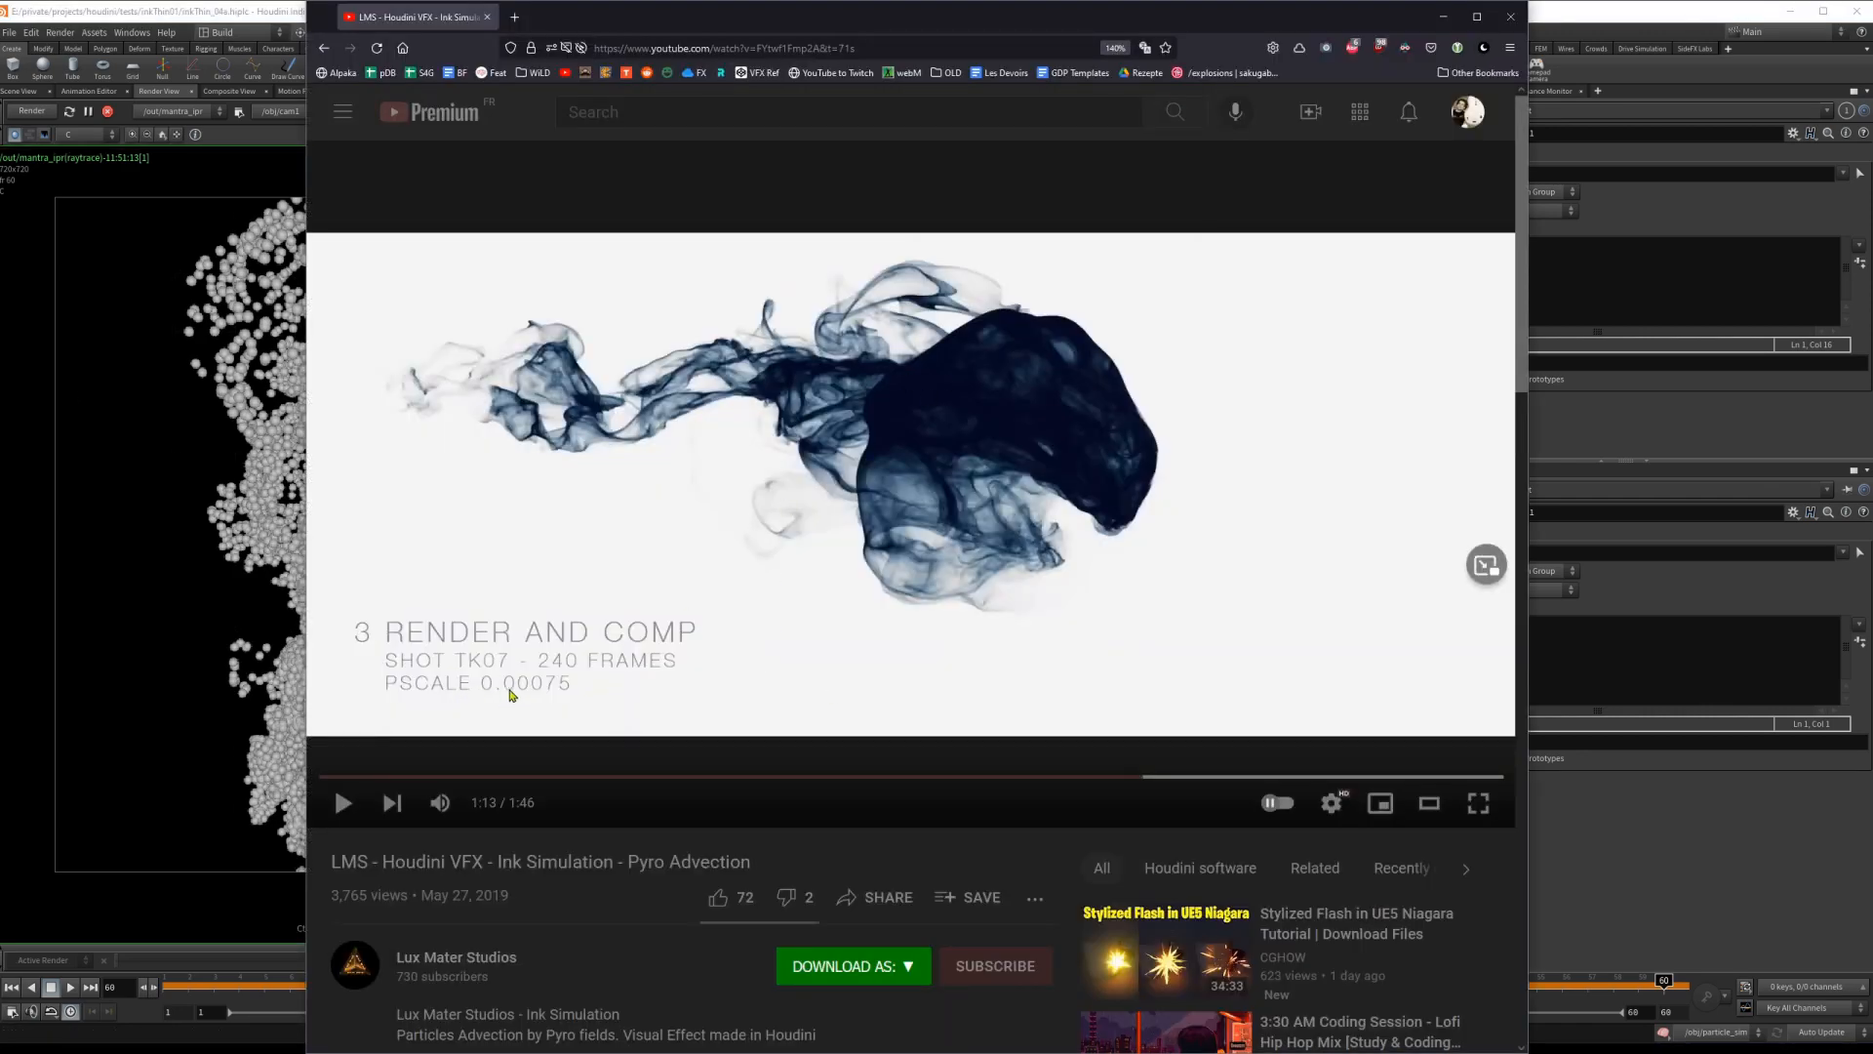
left_click(1530, 269)
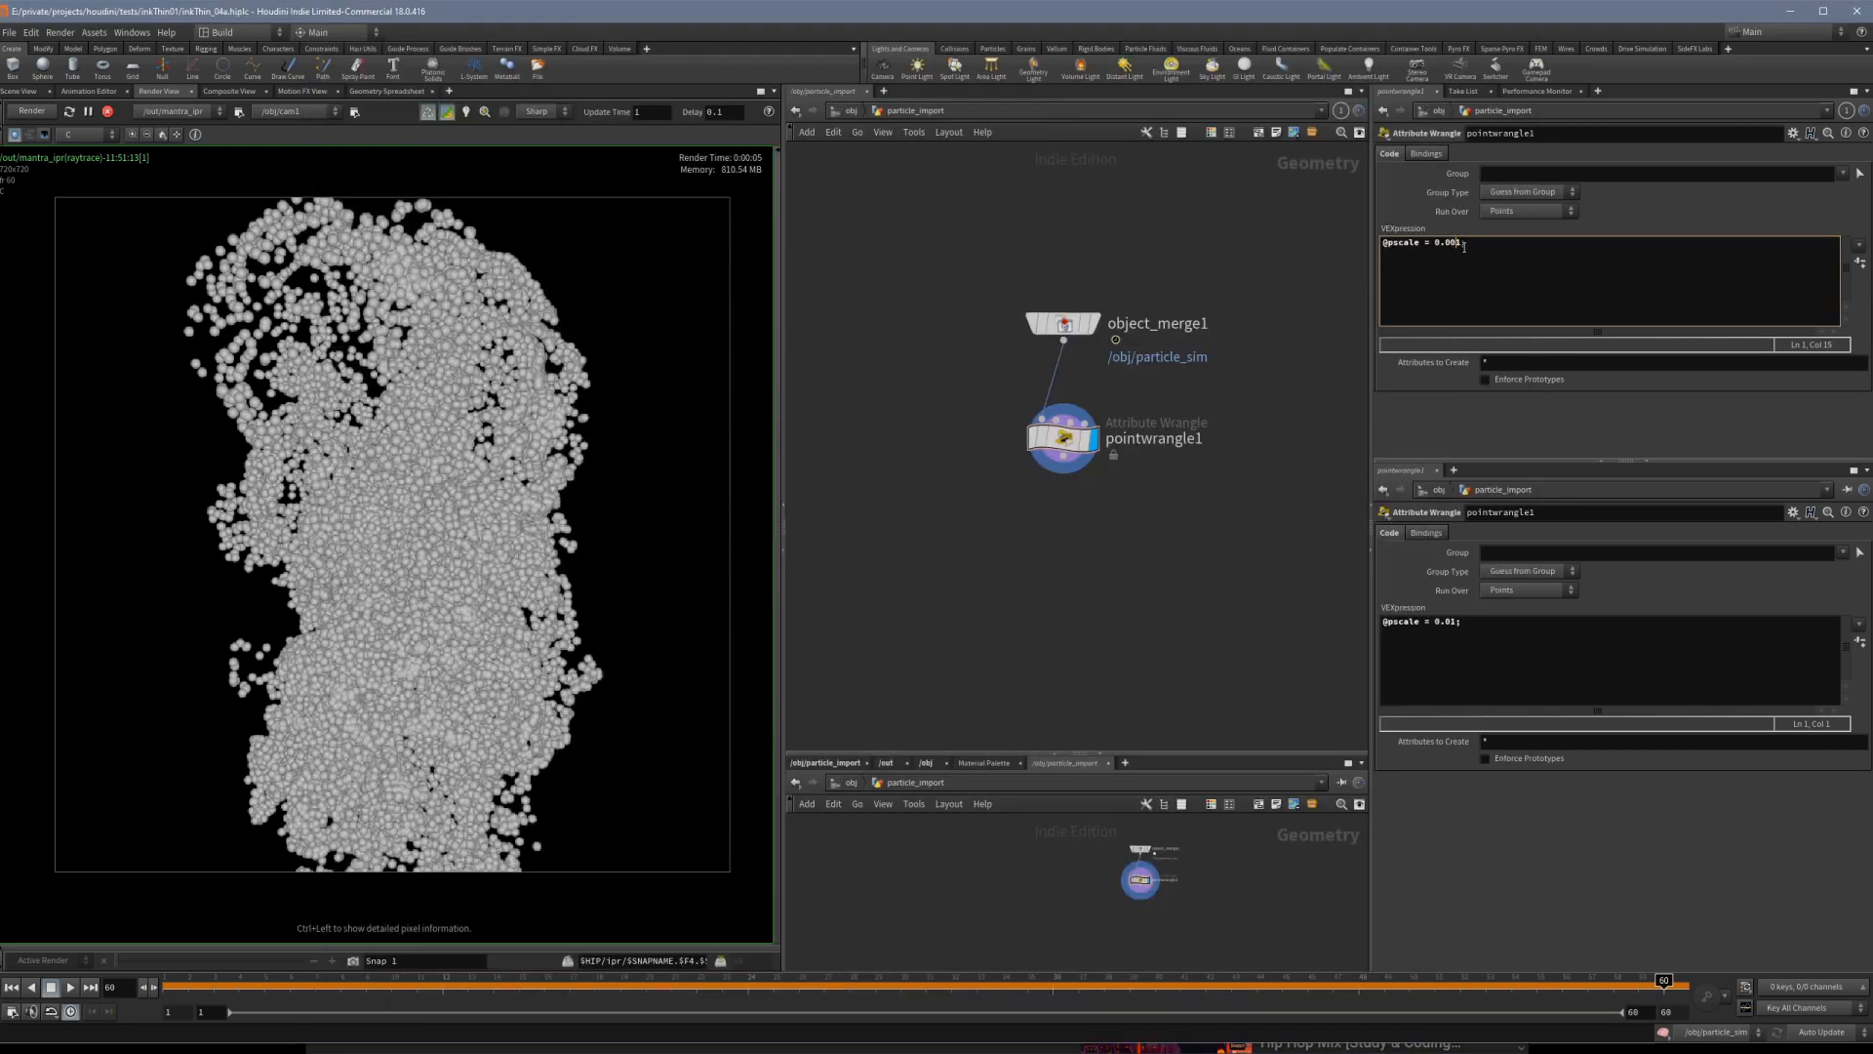
type("0075")
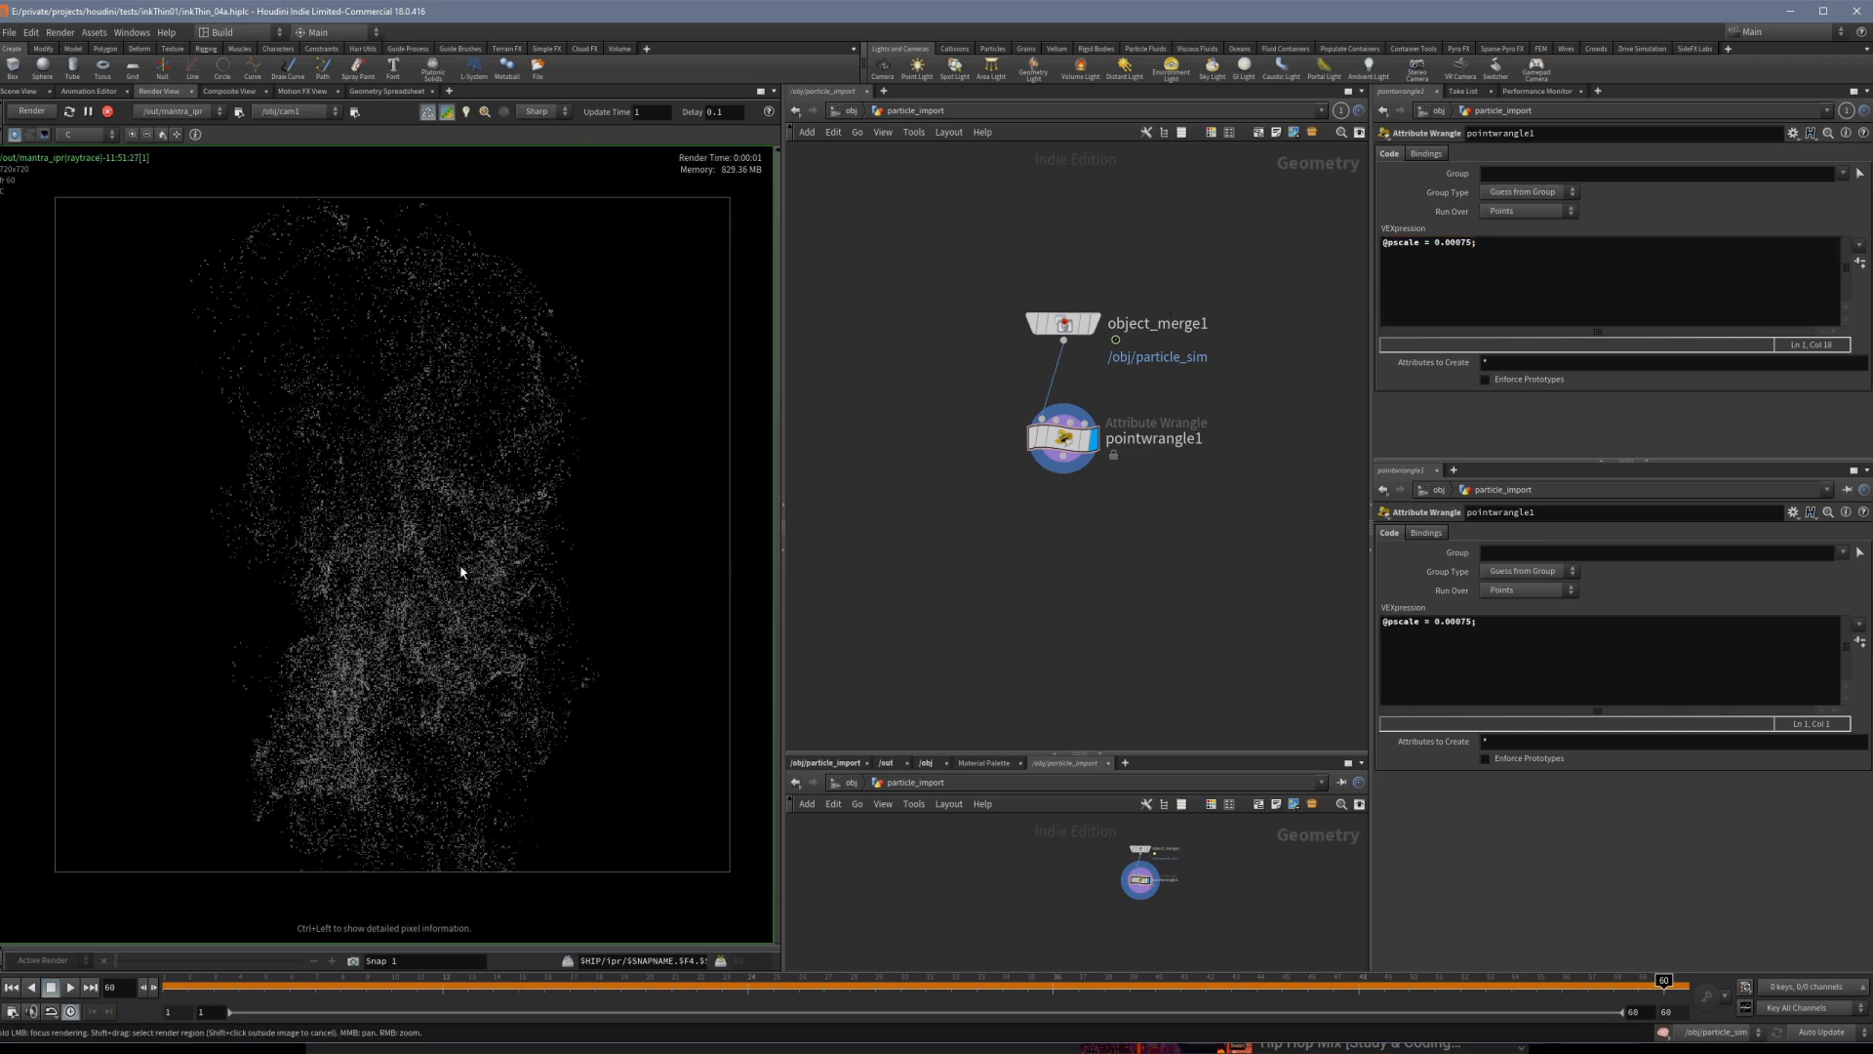
scroll(461, 573, "up", 5)
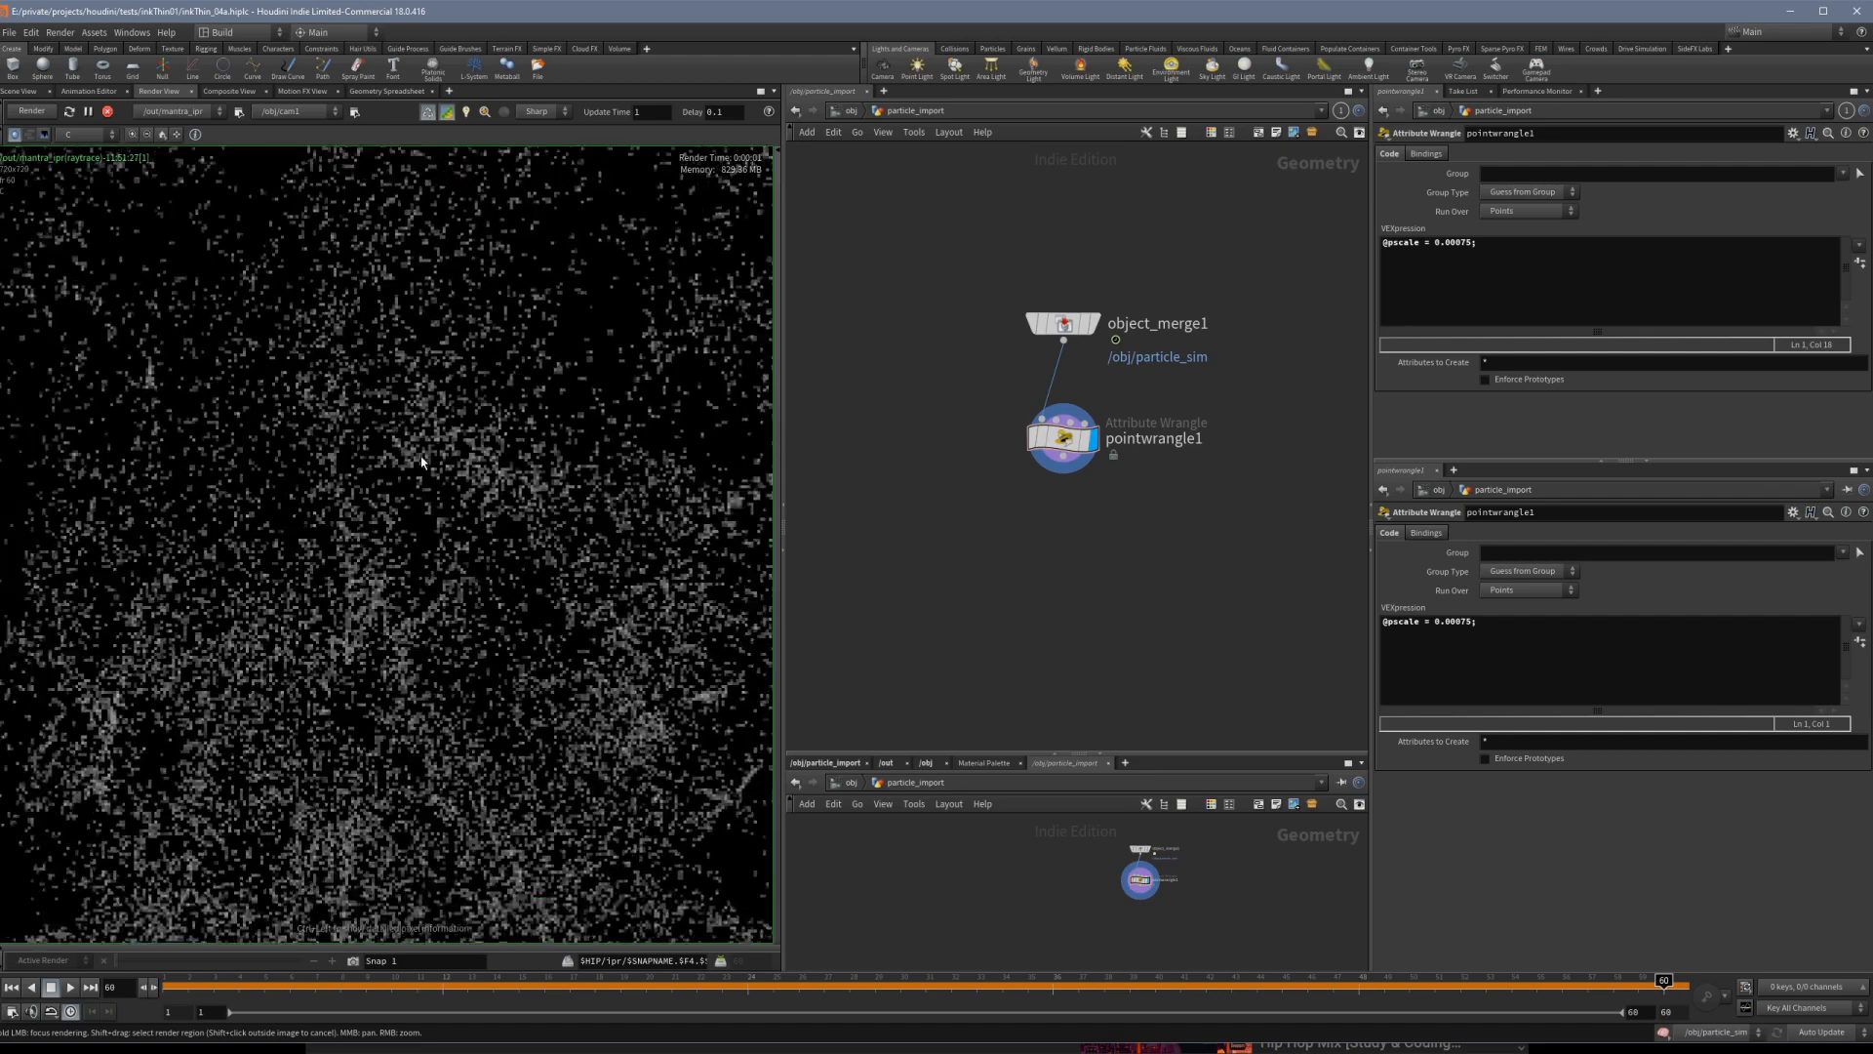
scroll(421, 459, "down", 5)
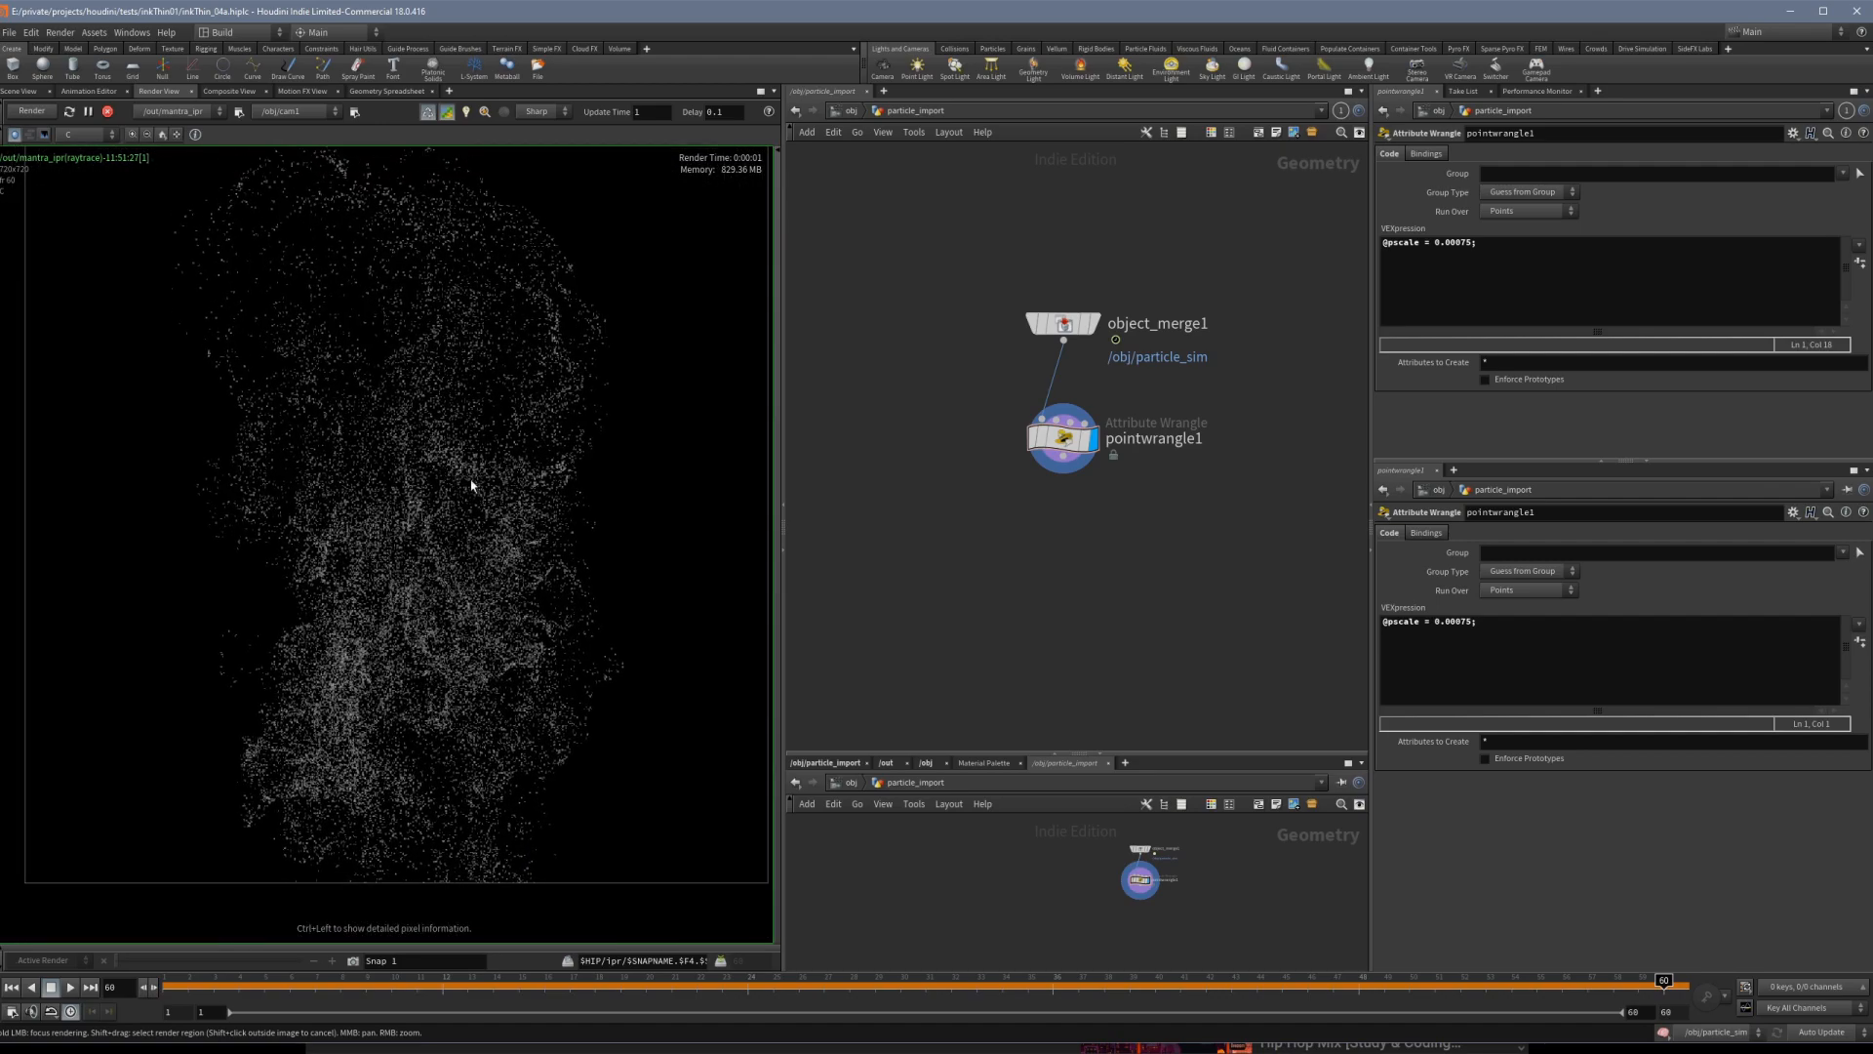
left_click(9, 33)
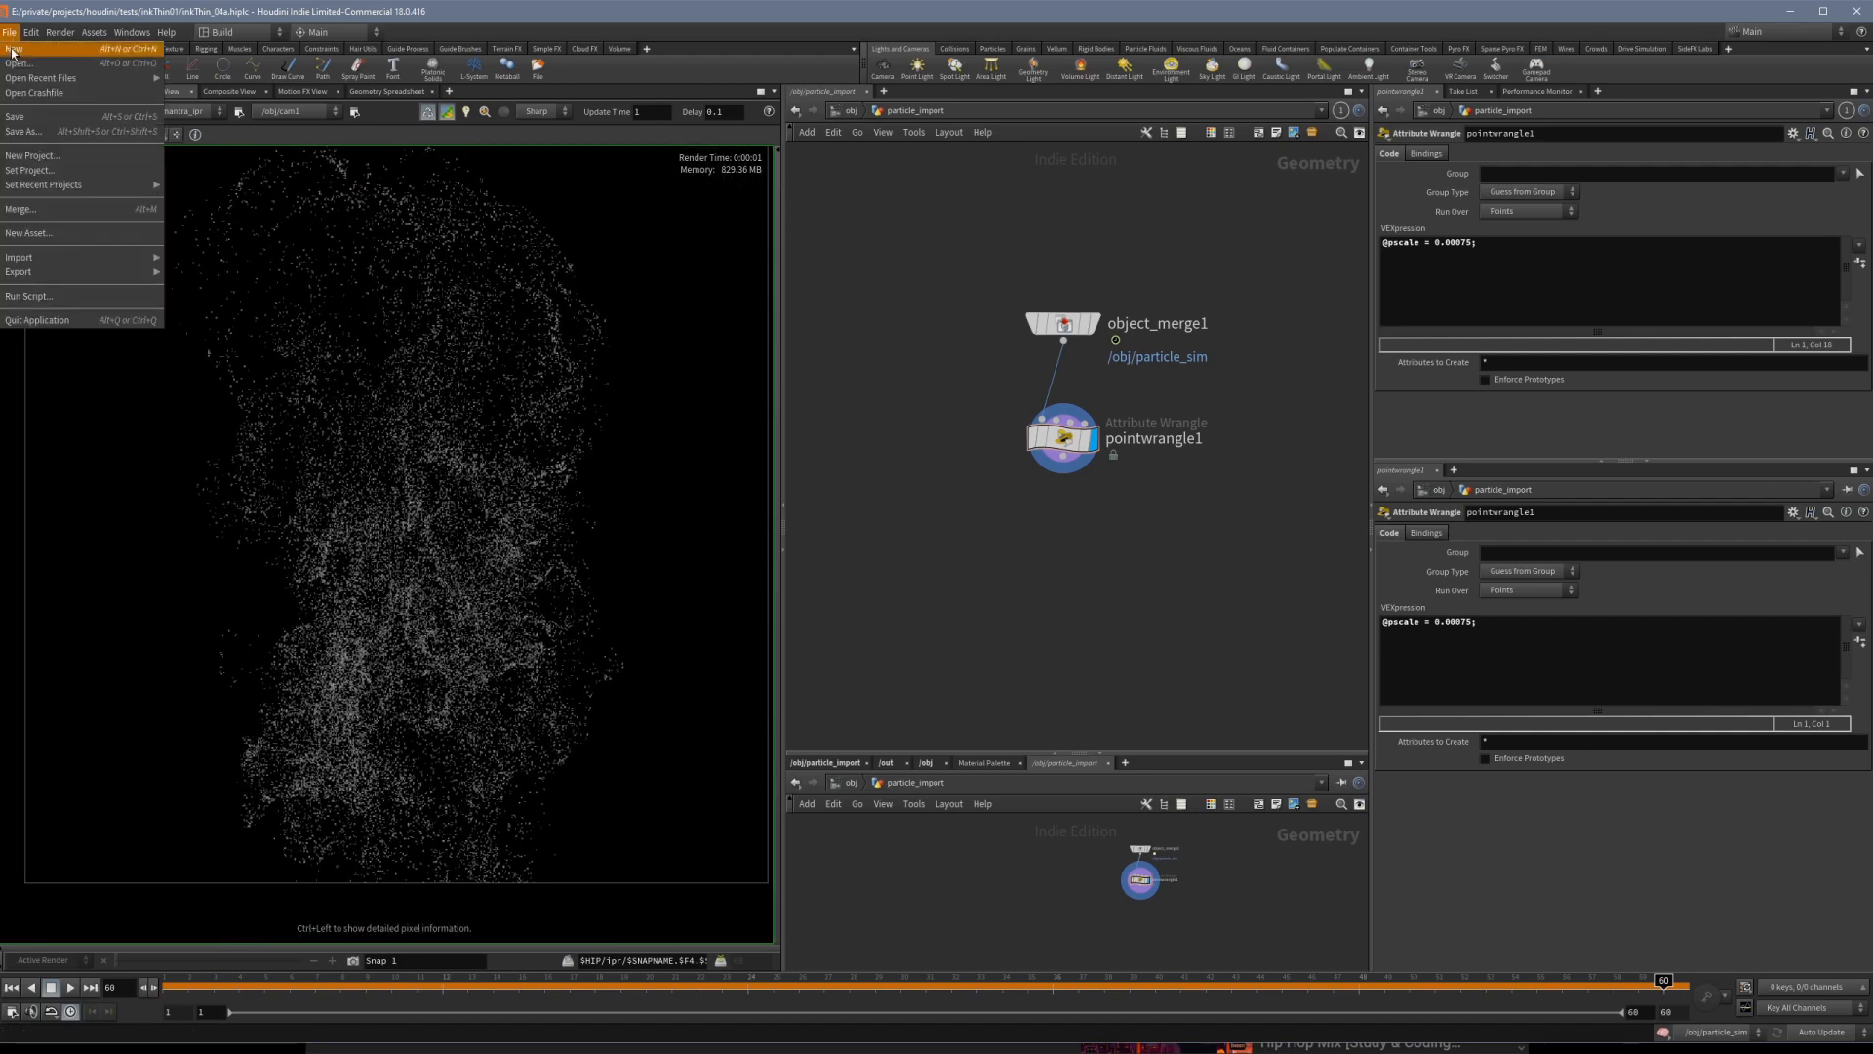
left_click(18, 116)
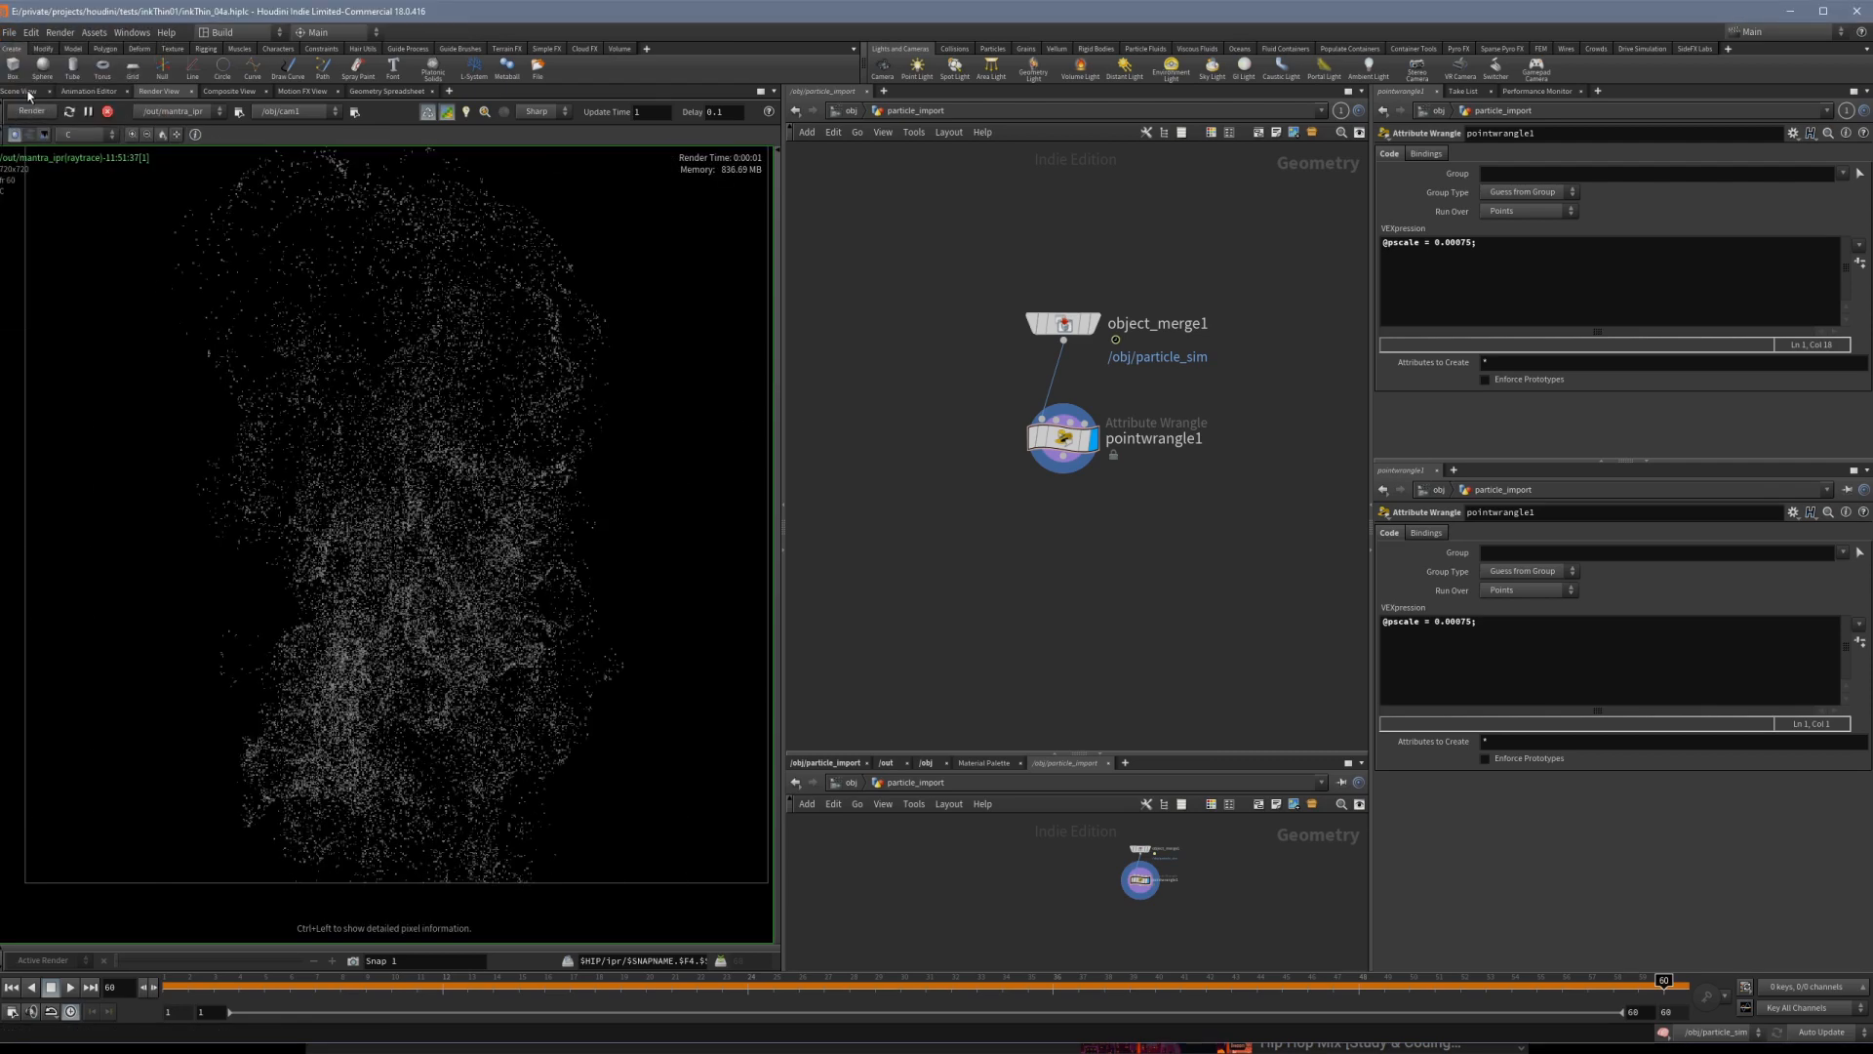
Return to the scene view and inspect the point information of create_density1 inside smoke_source.
left_click(24, 91)
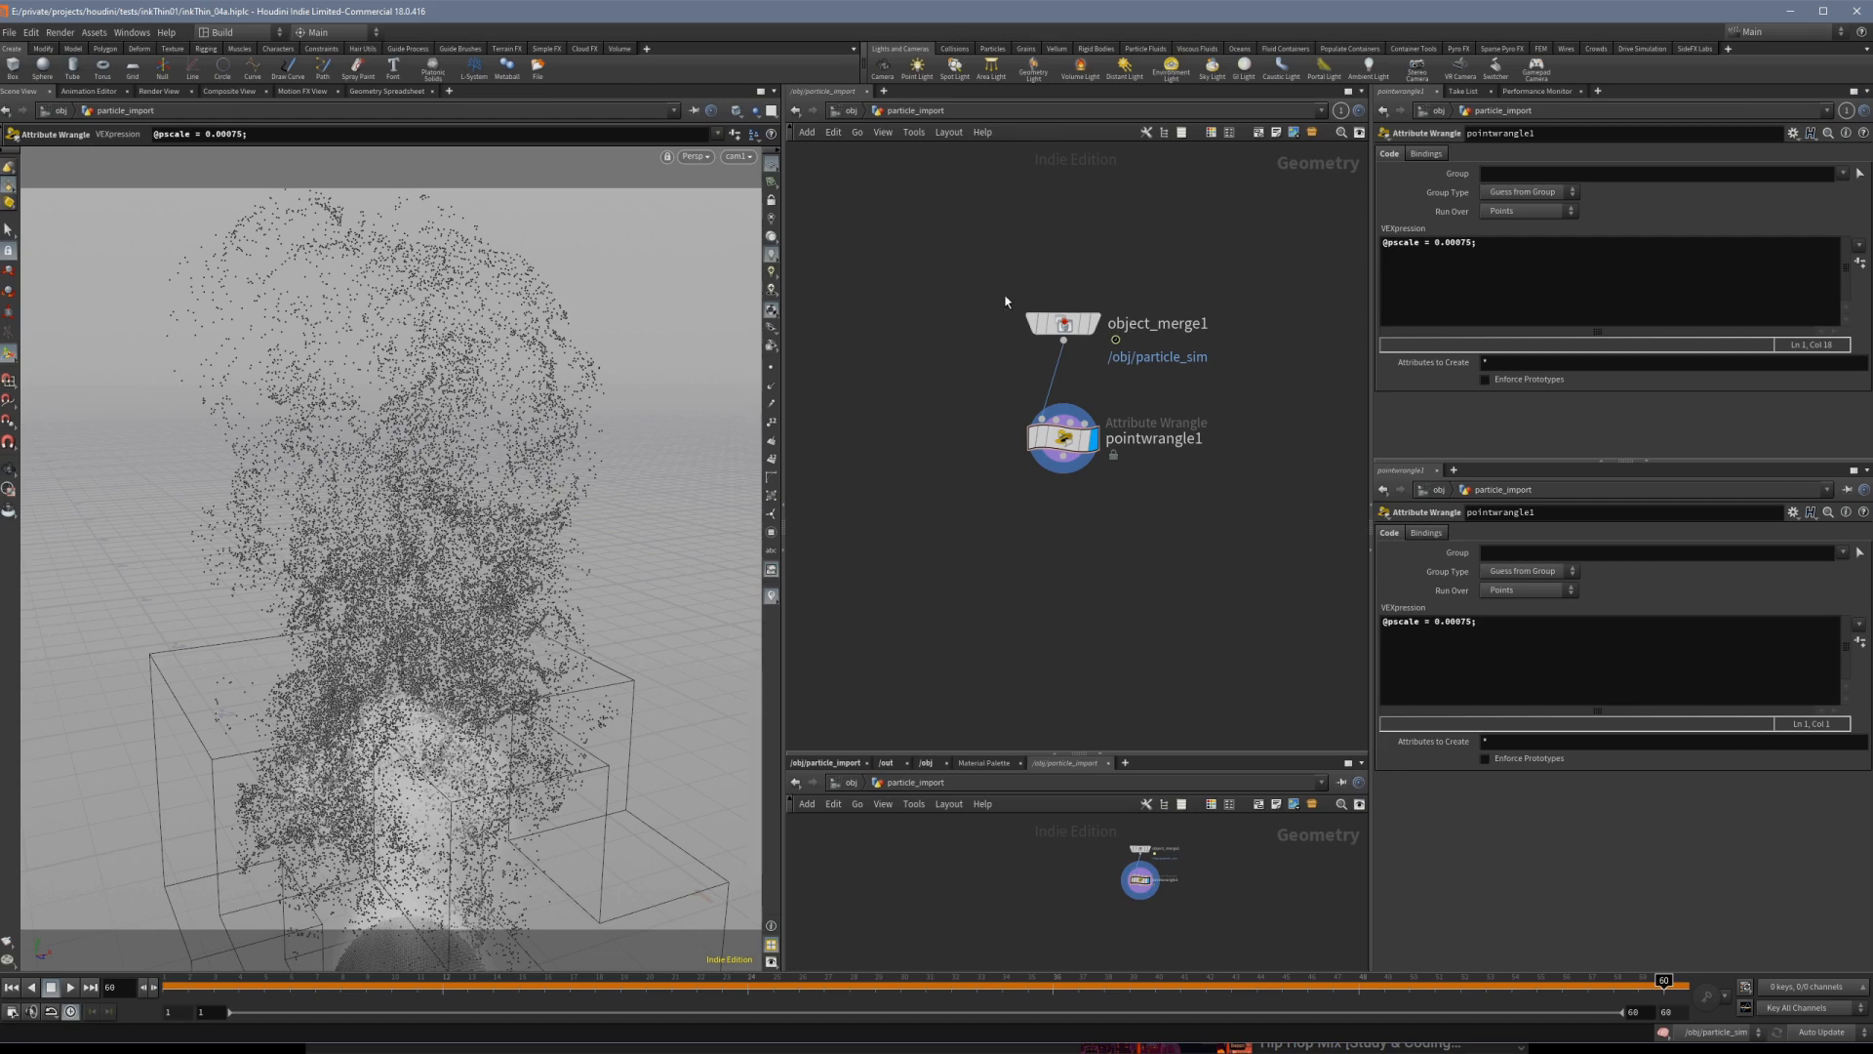
key("u")
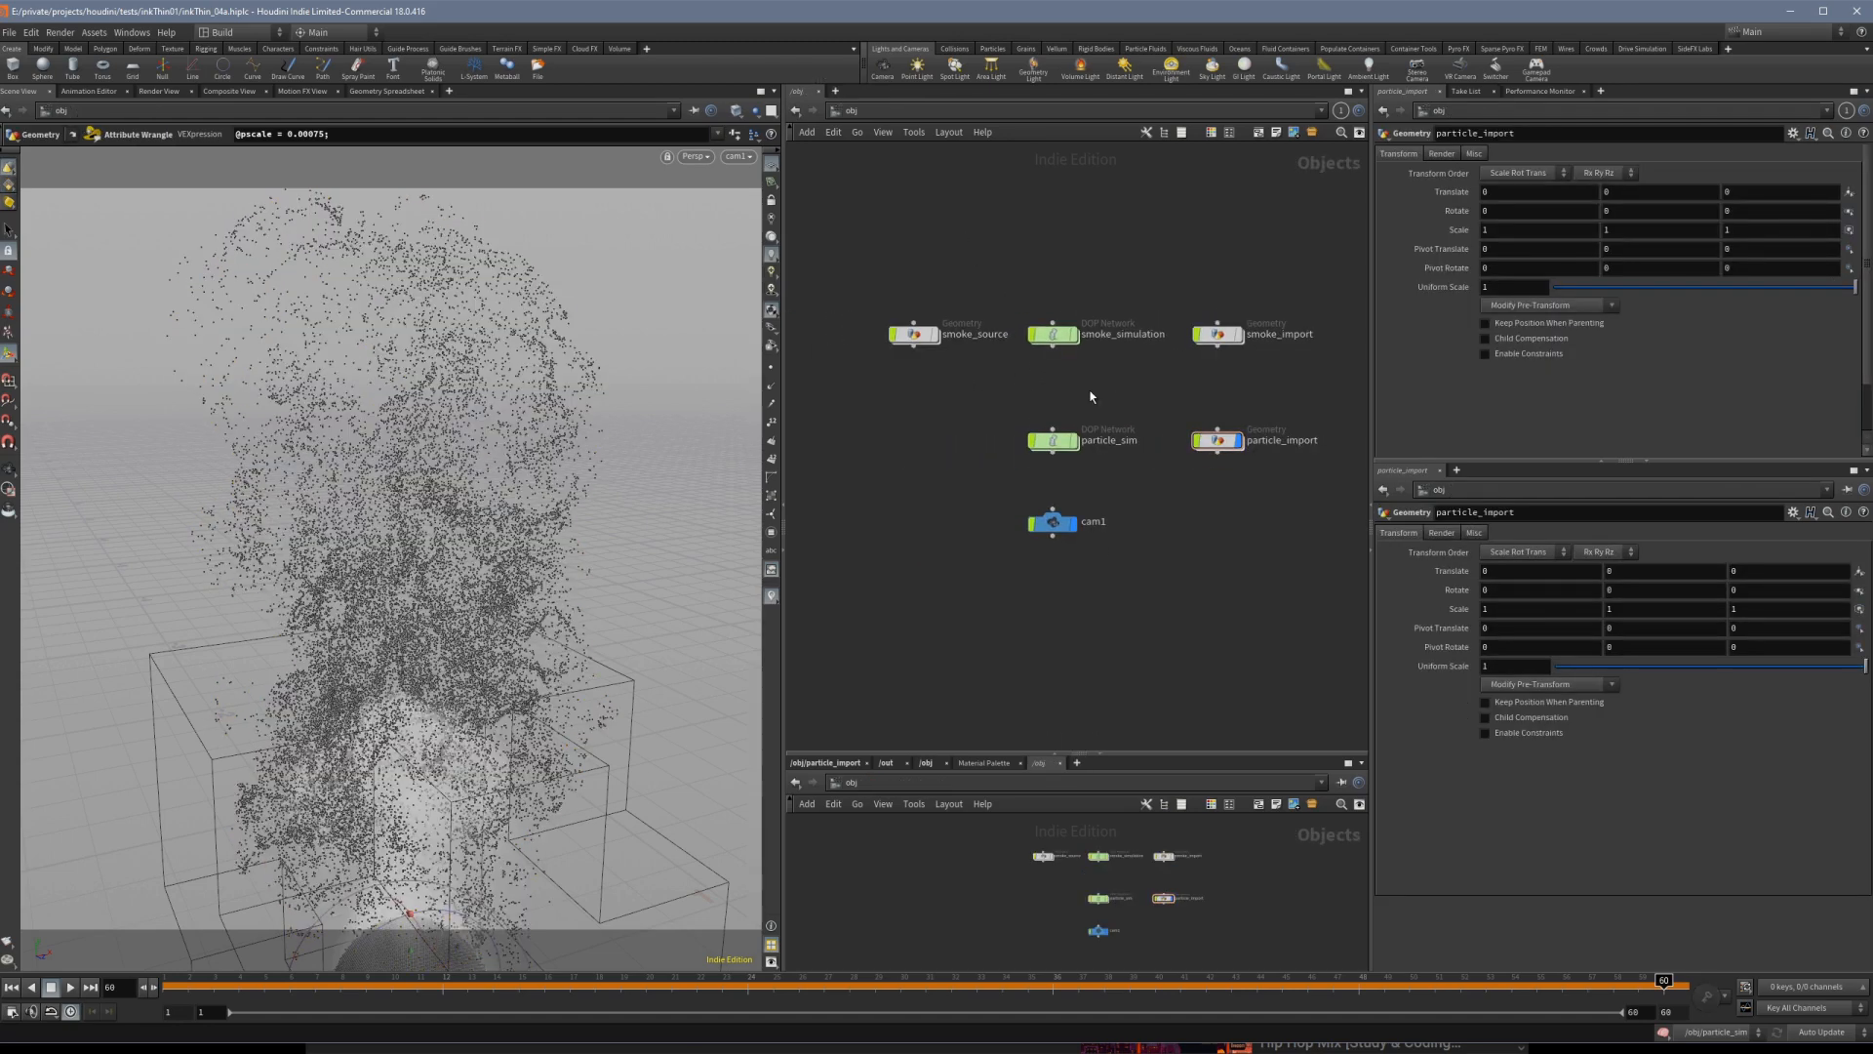
double_click(913, 336)
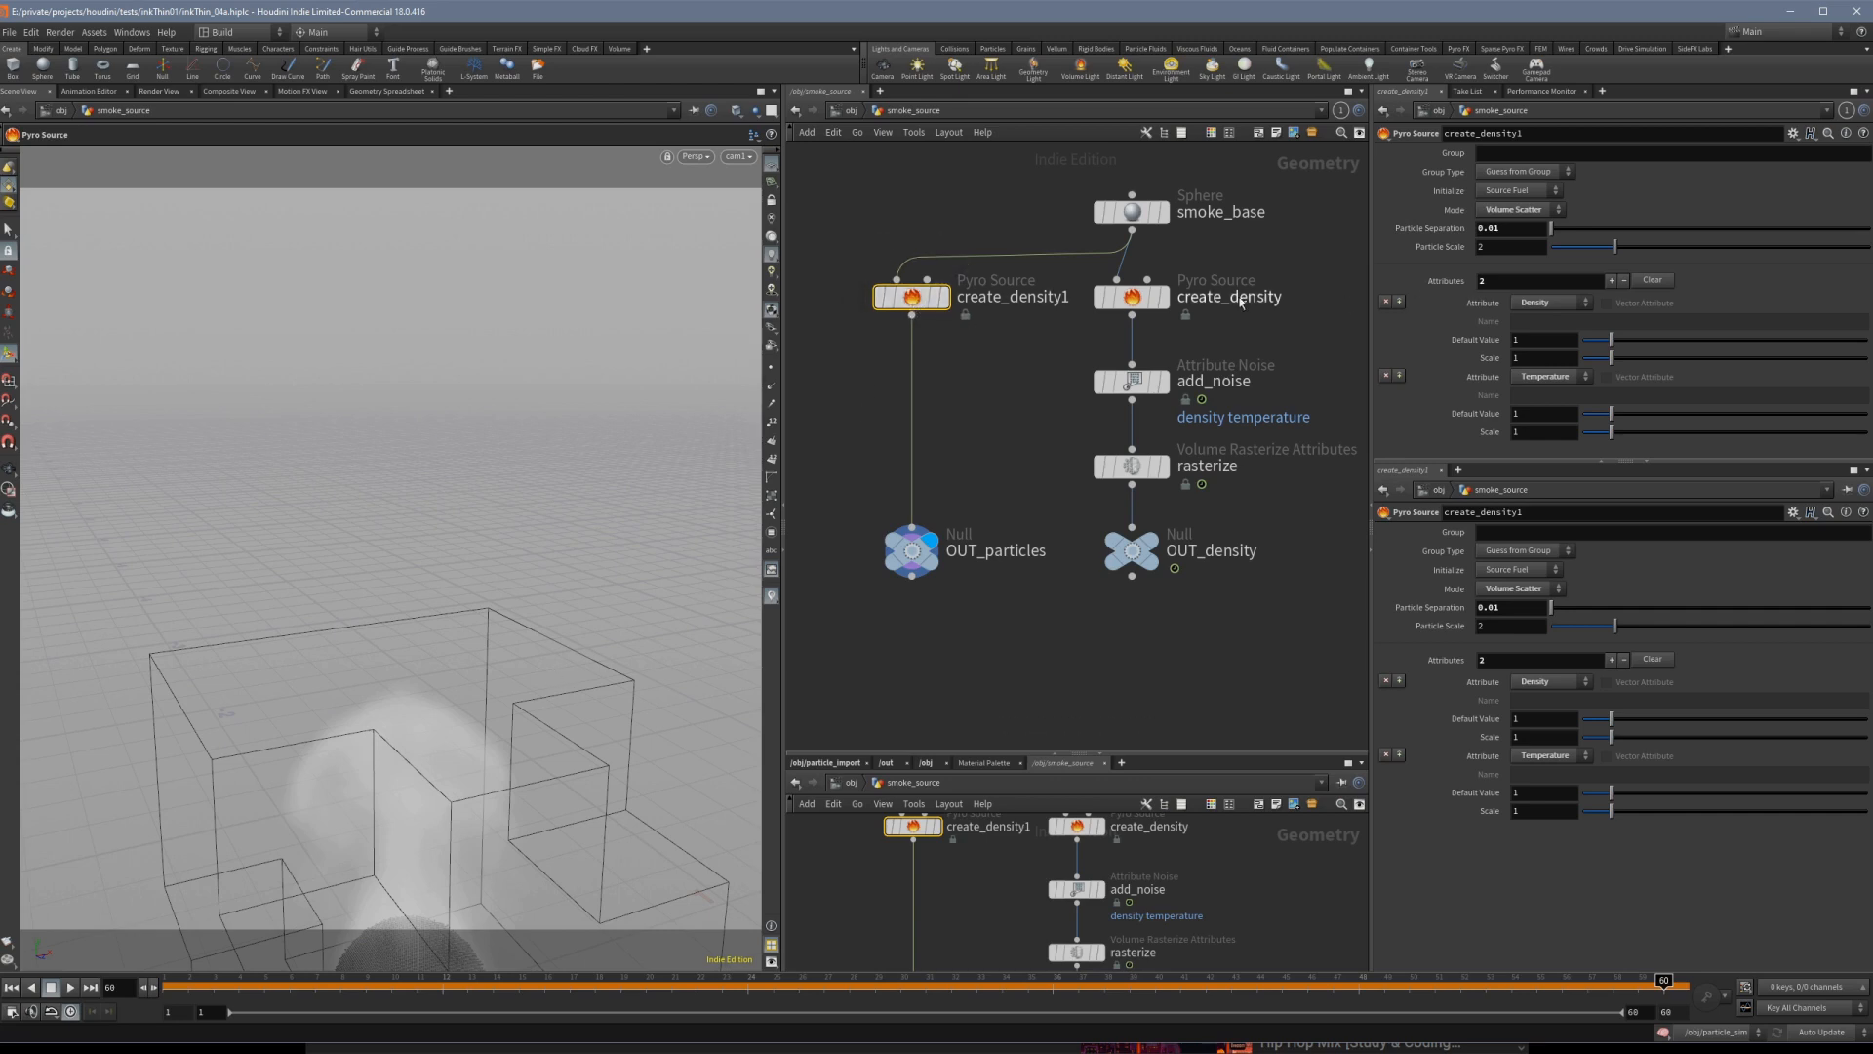
mouse_move(917, 306)
left_click(855, 297)
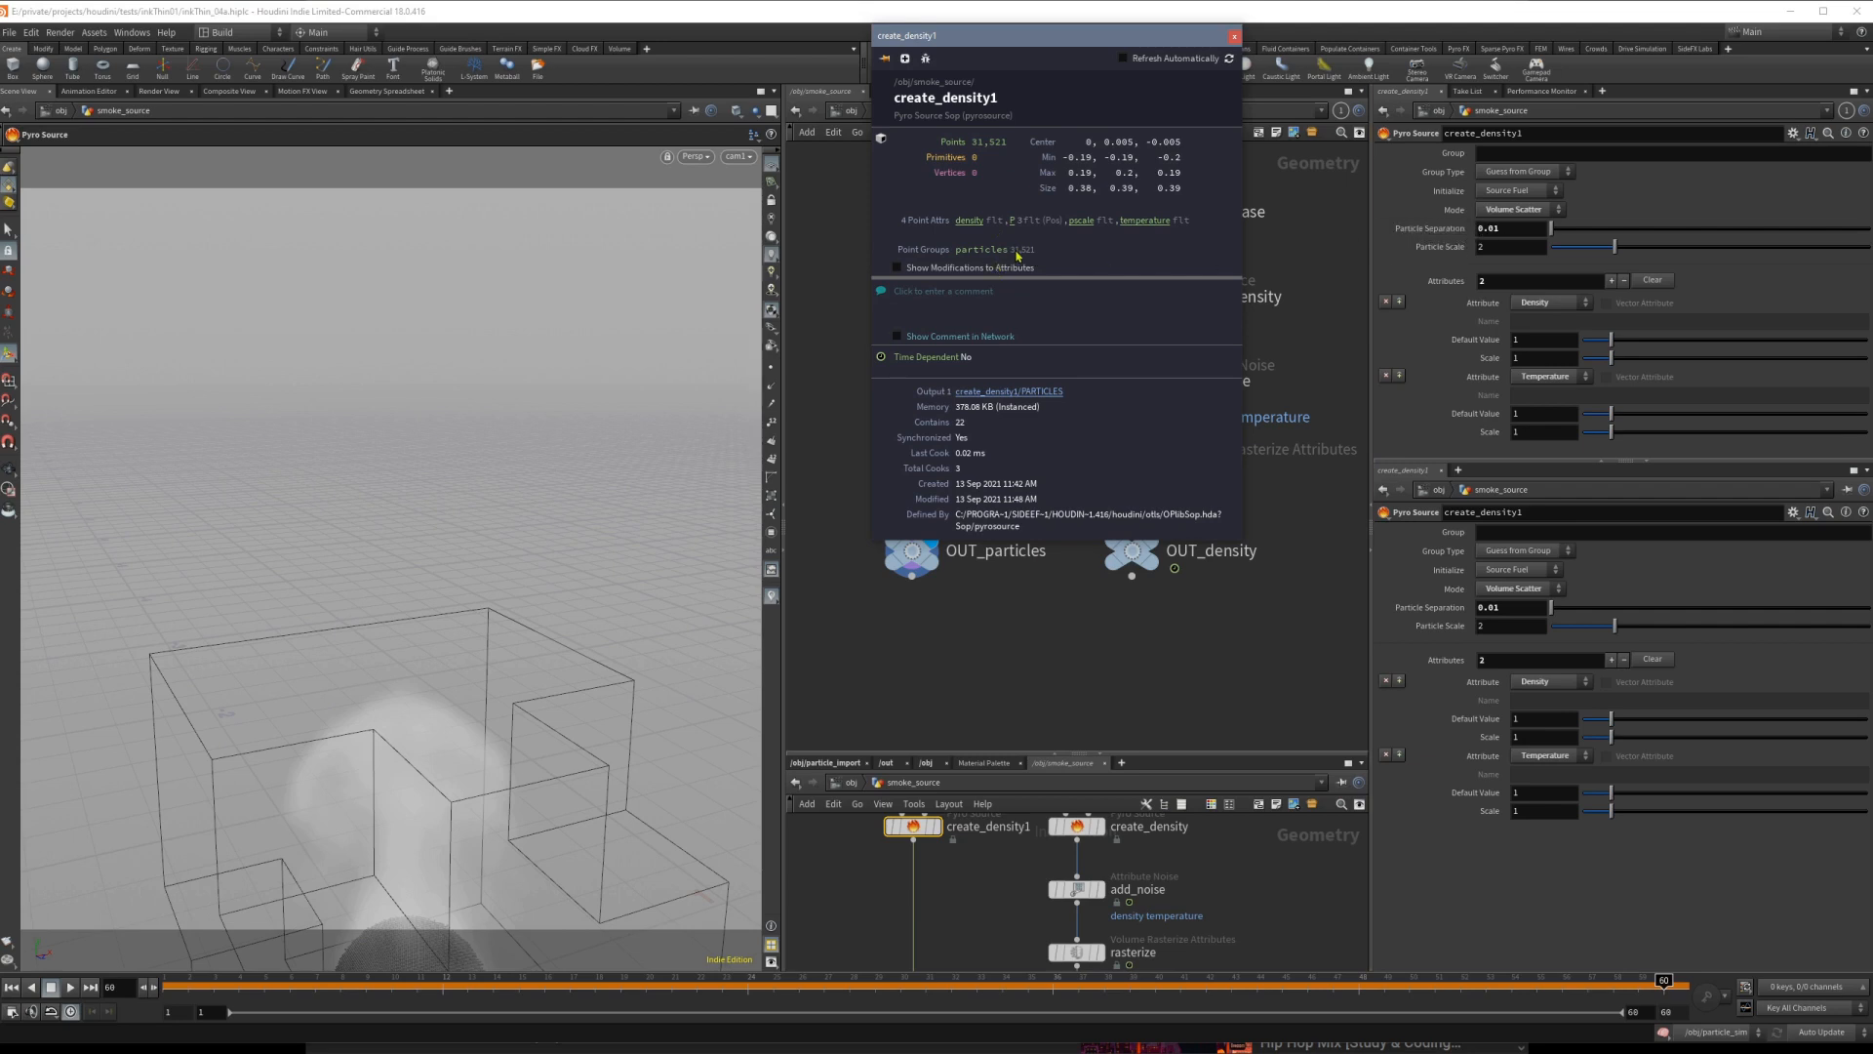
Try a particle separation of 0.005 on create_density1 and check its point count.
left_click(1515, 228)
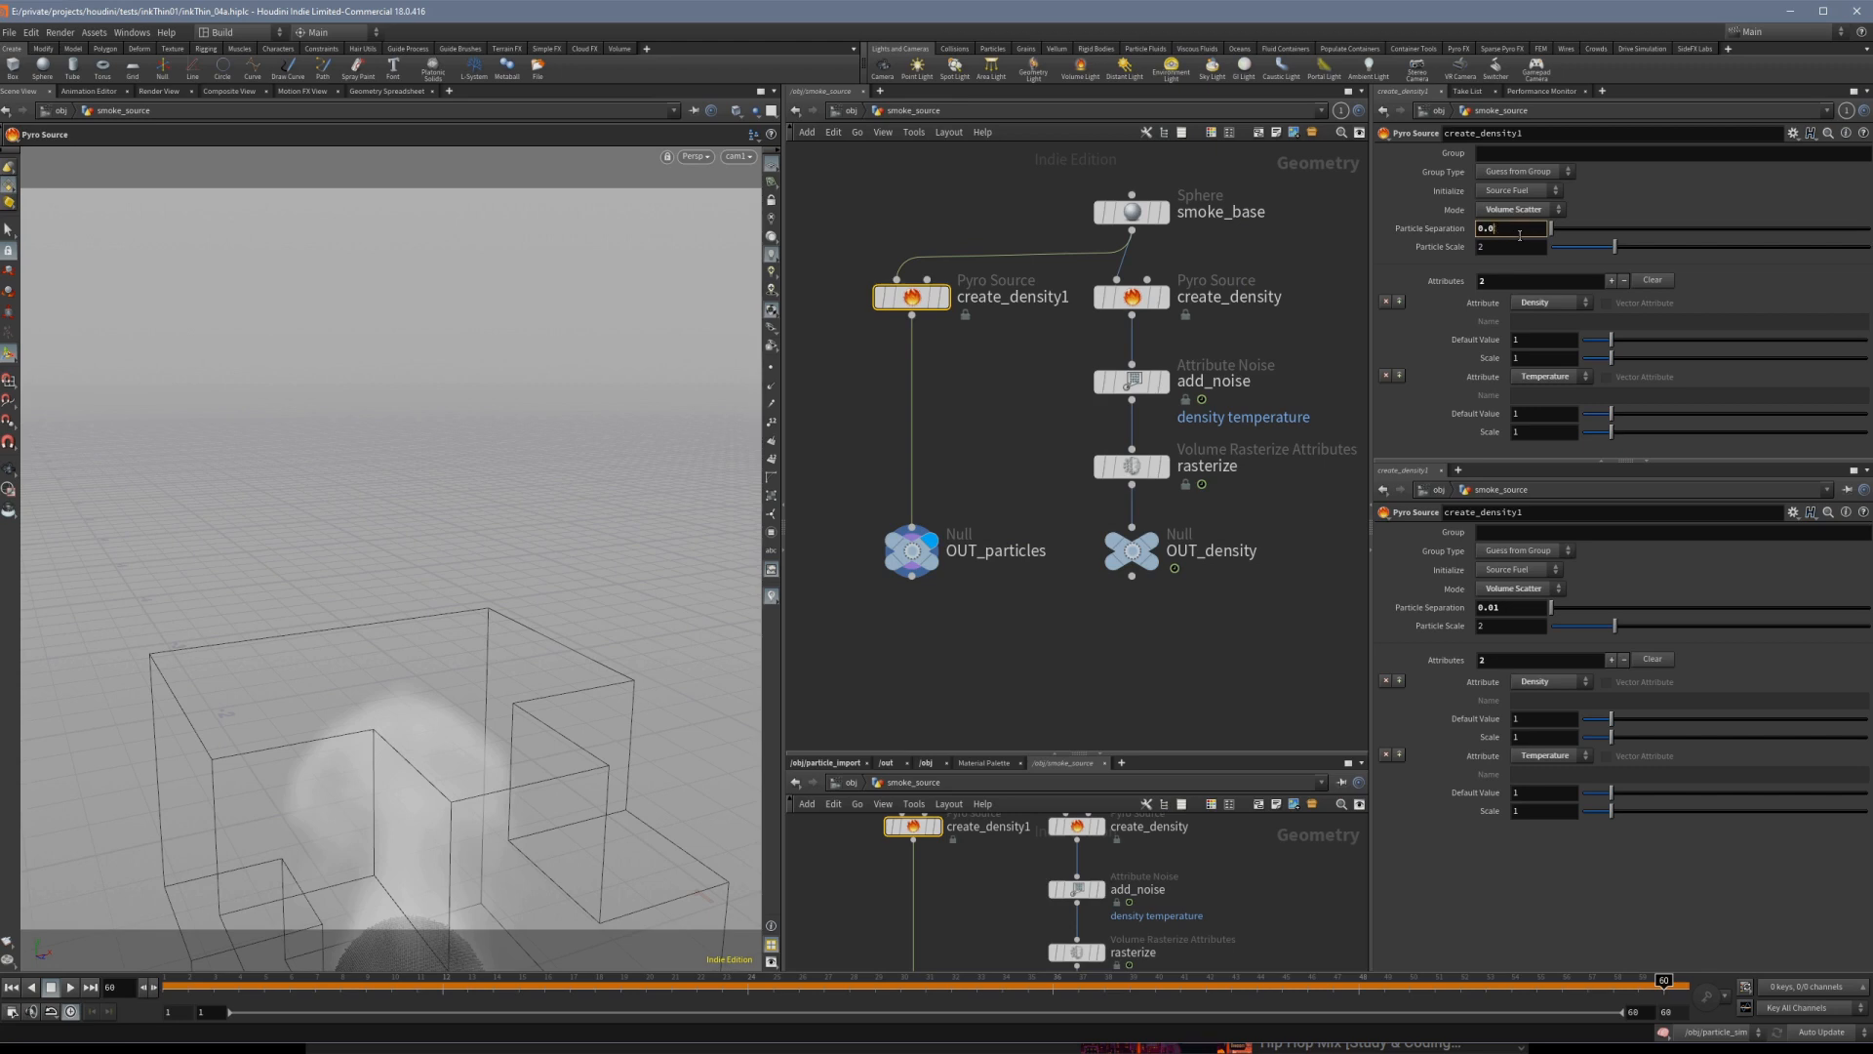
type("05")
key("Return")
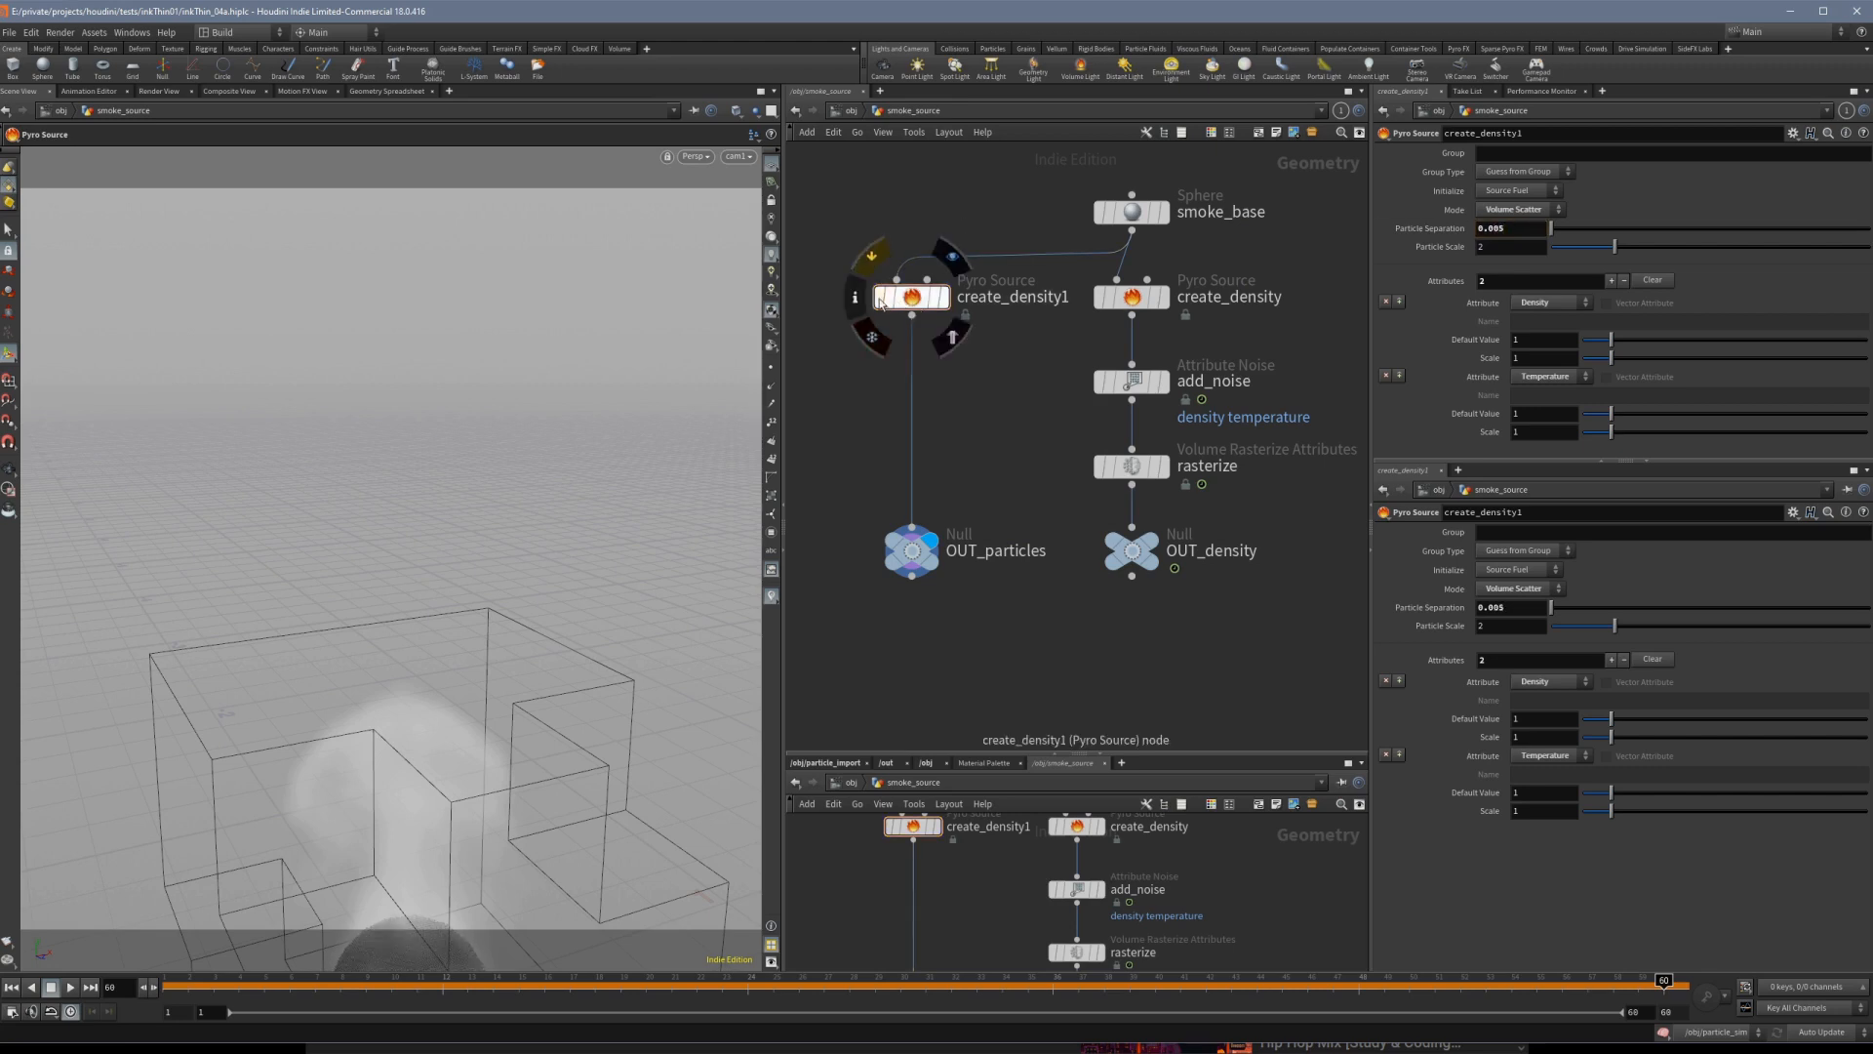
left_click(855, 296)
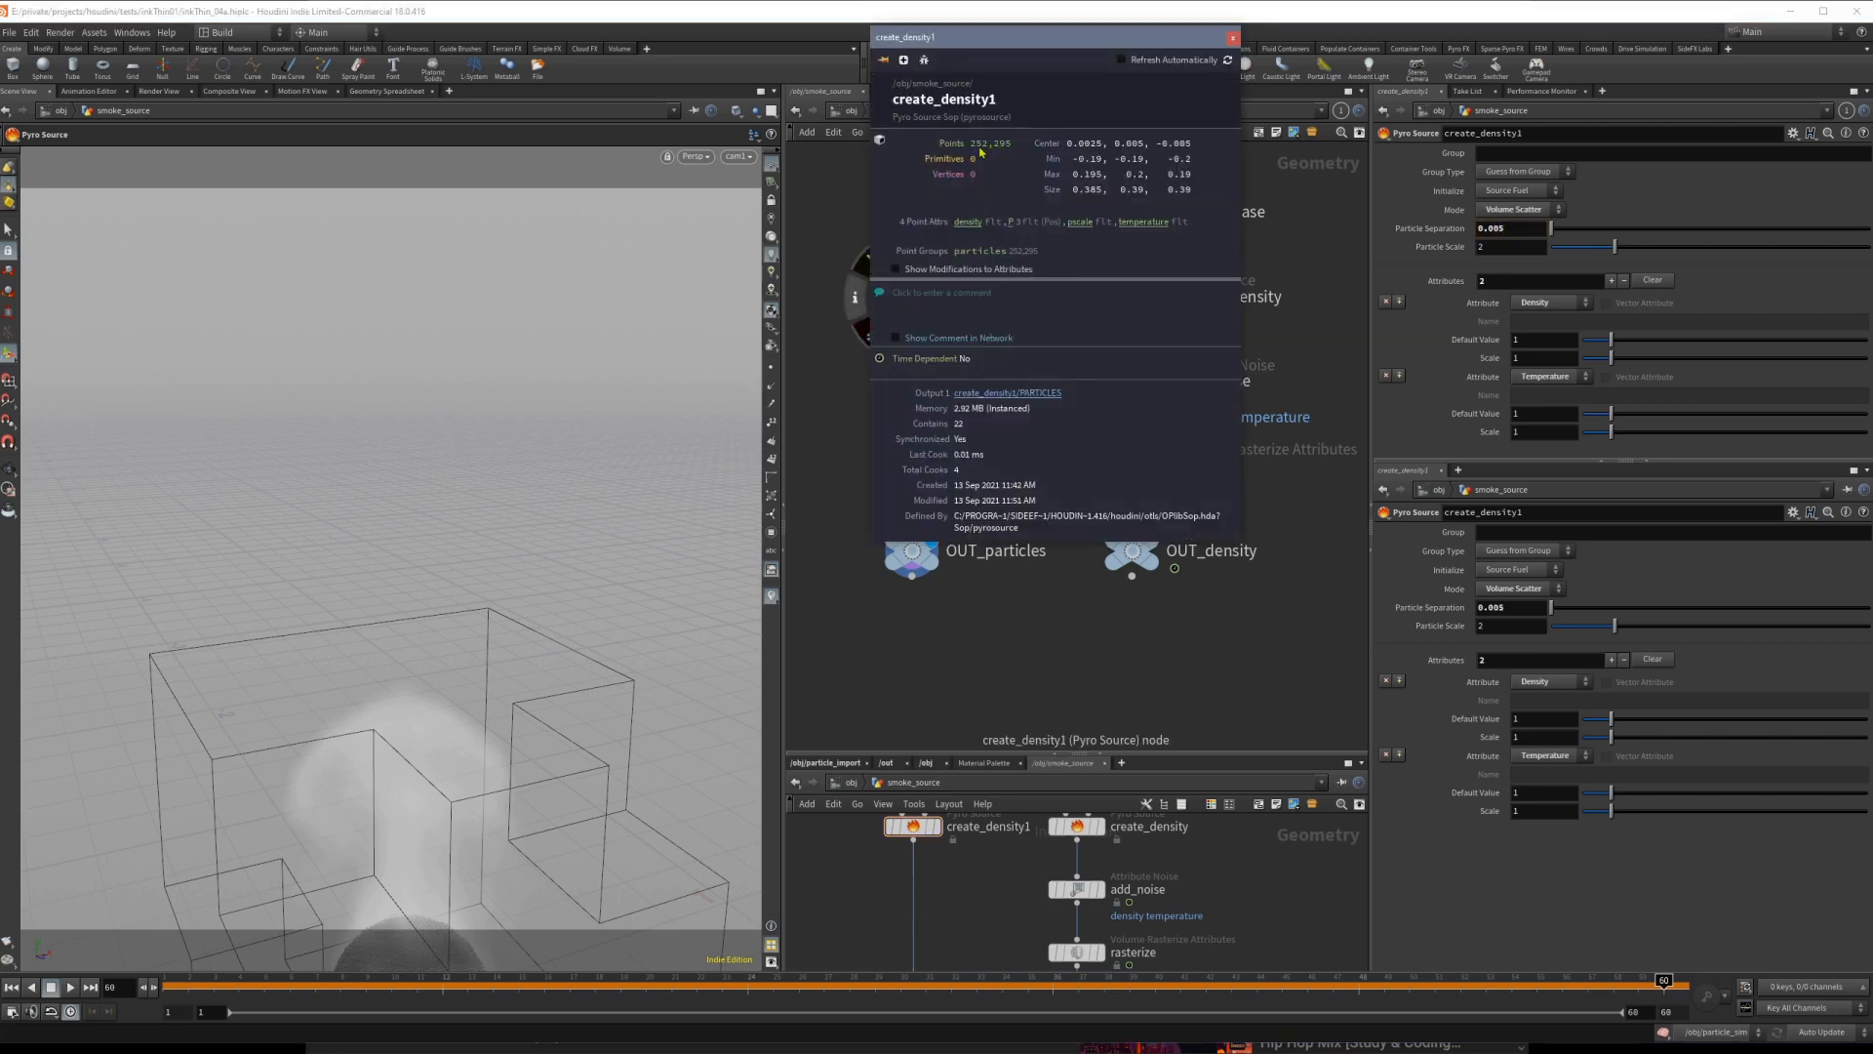
Set the particle separation of create_density1 to 0.0025, check its point count, and save the scene.
left_click(1517, 230)
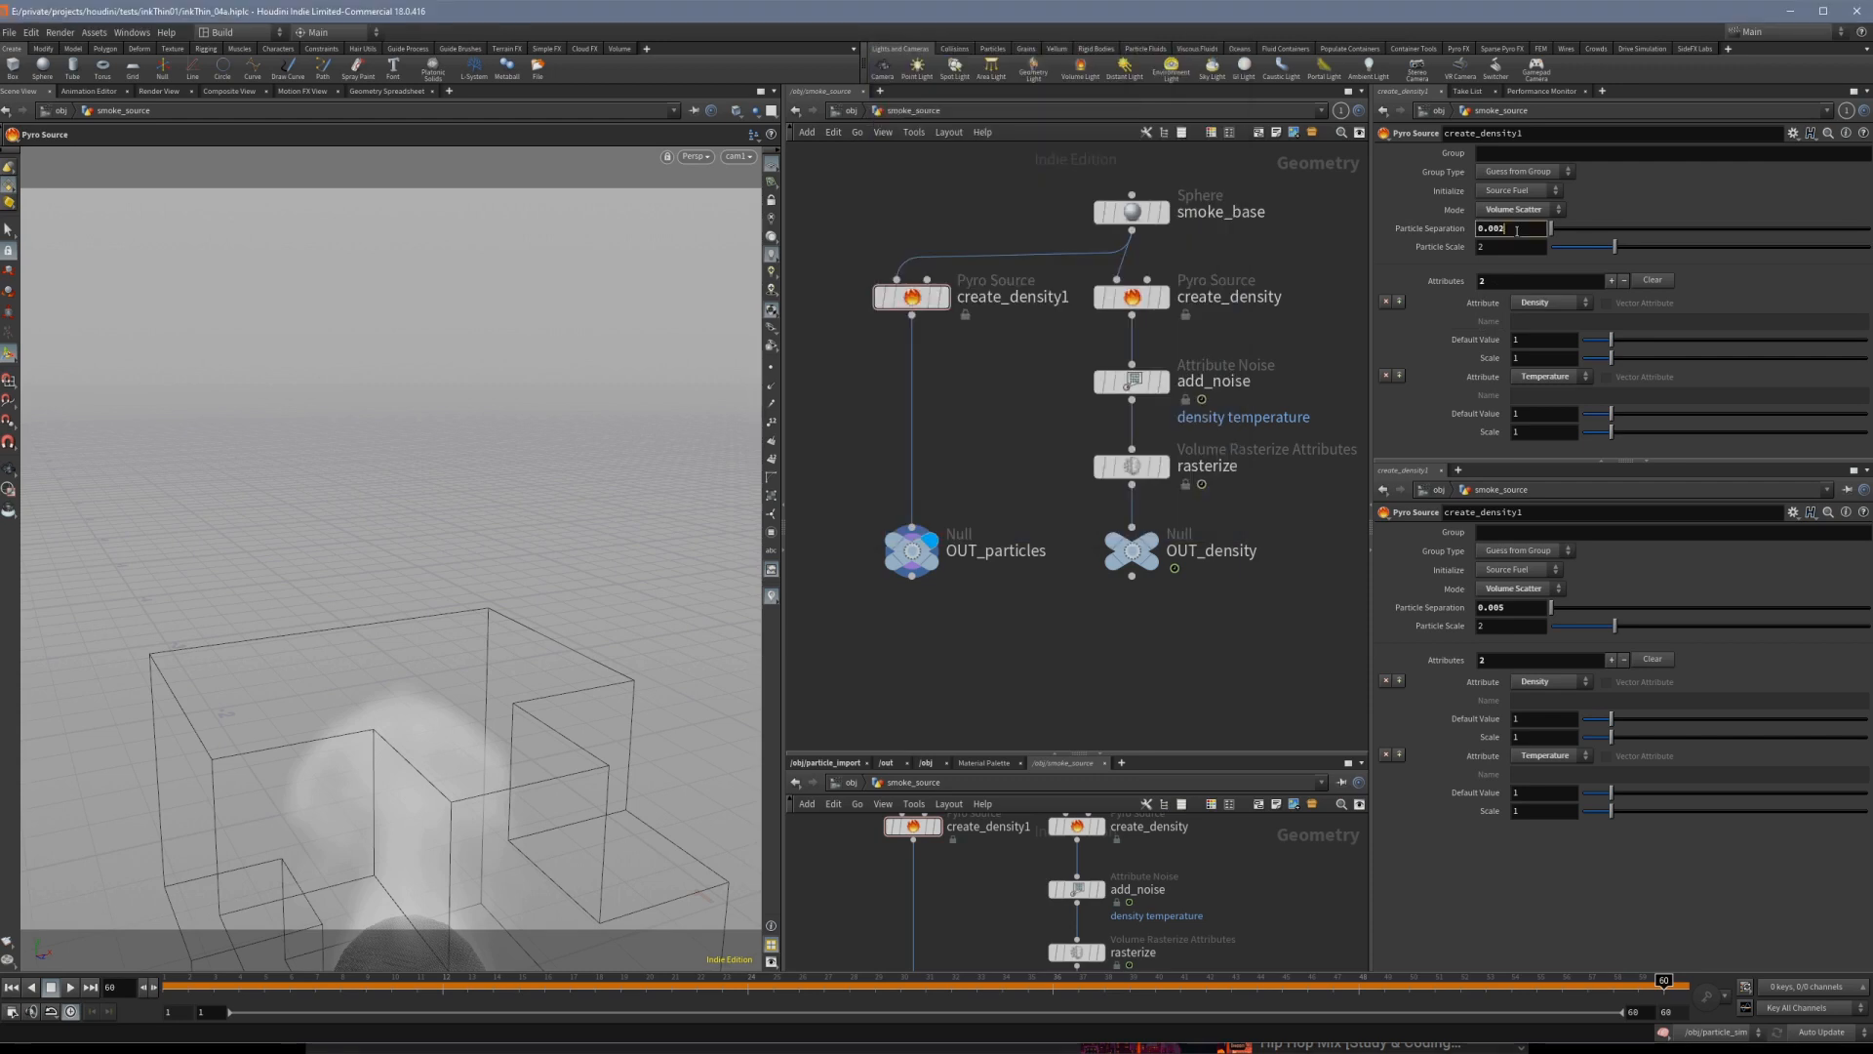
type("5")
key("Return")
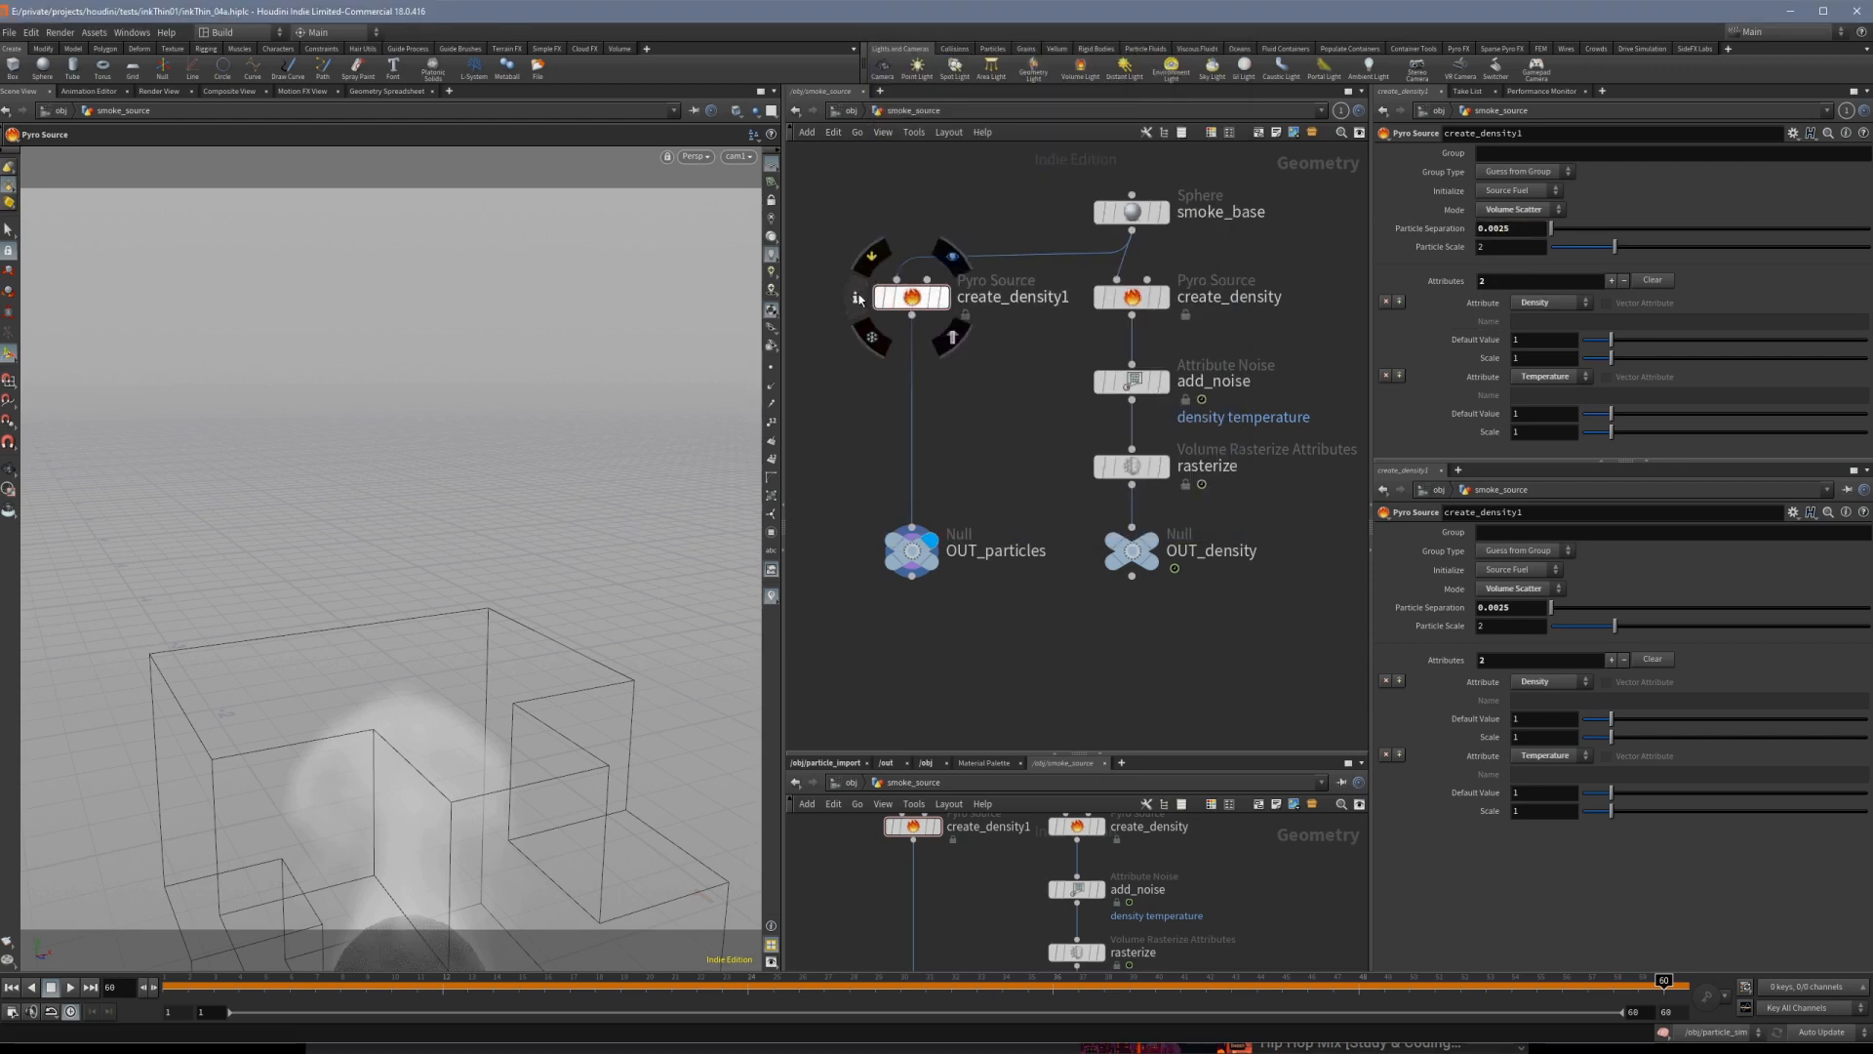
left_click(858, 297)
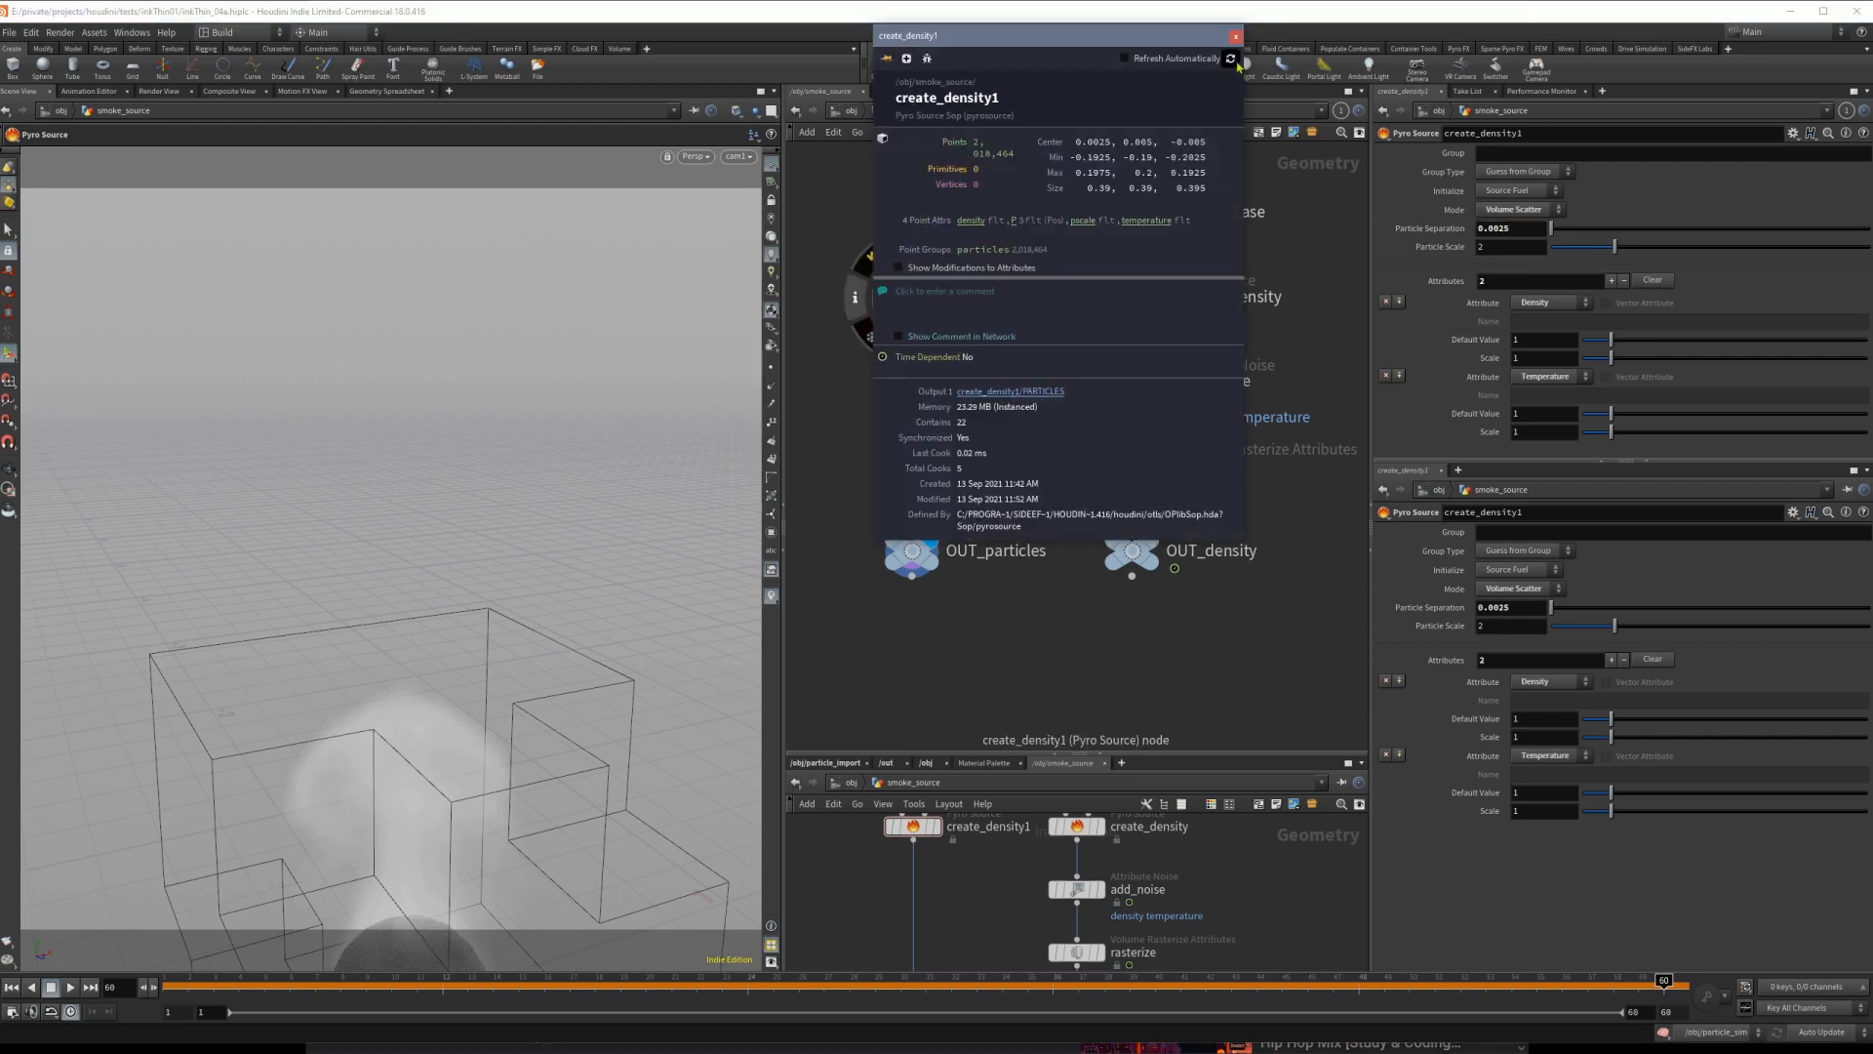
left_click(1236, 36)
left_click(12, 32)
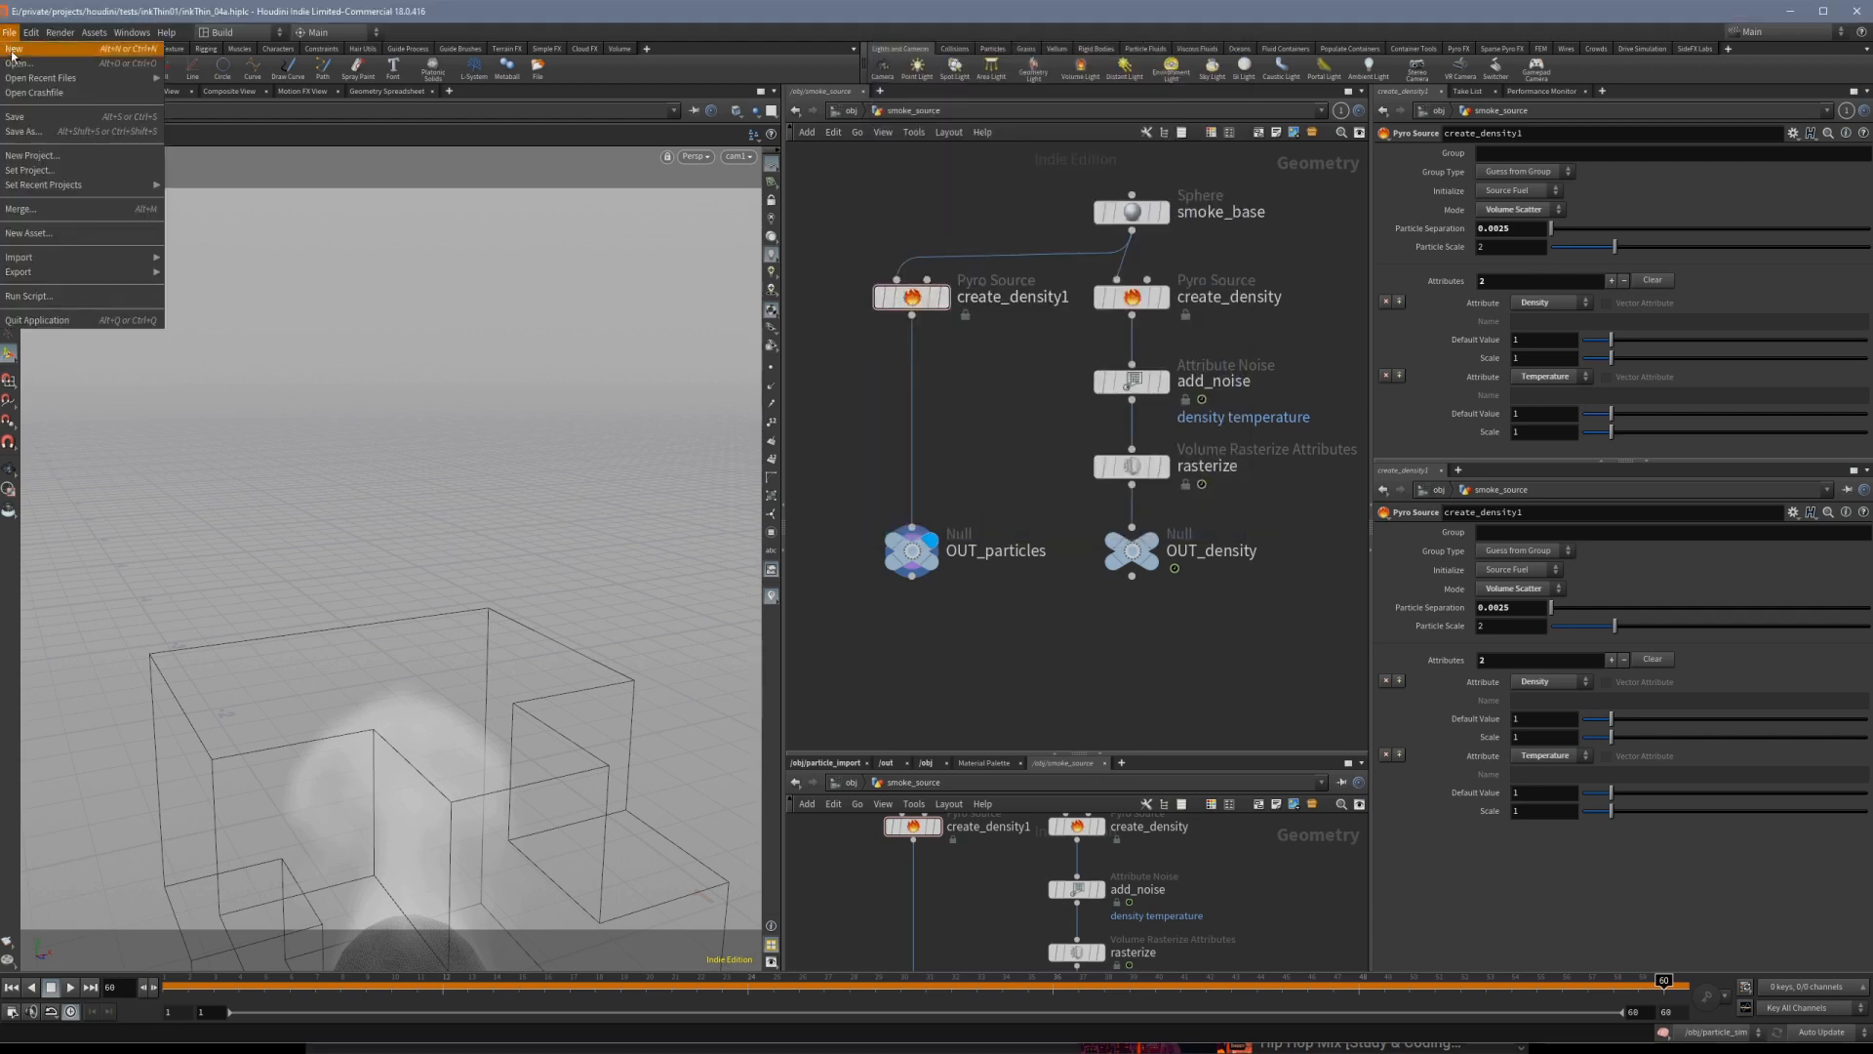
left_click(39, 82)
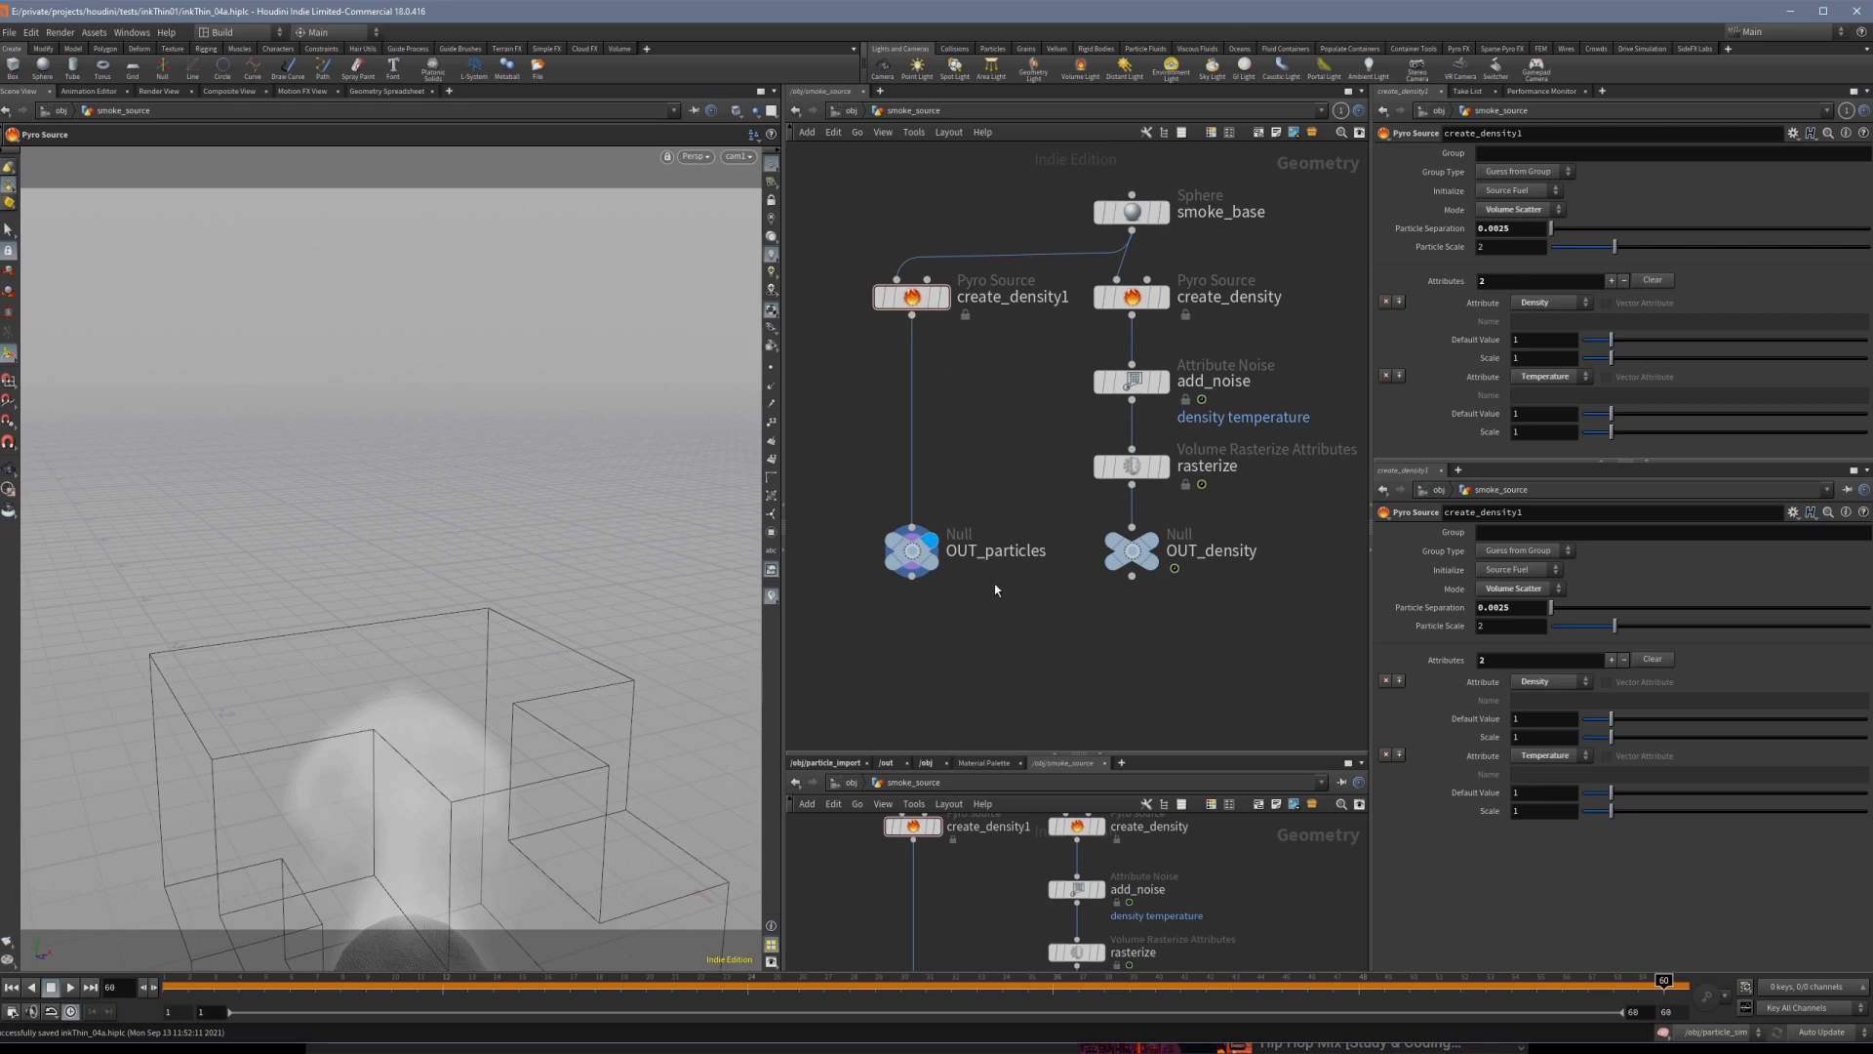
Return to the object level and replay the particle simulation from the first frame with the denser source.
key("u")
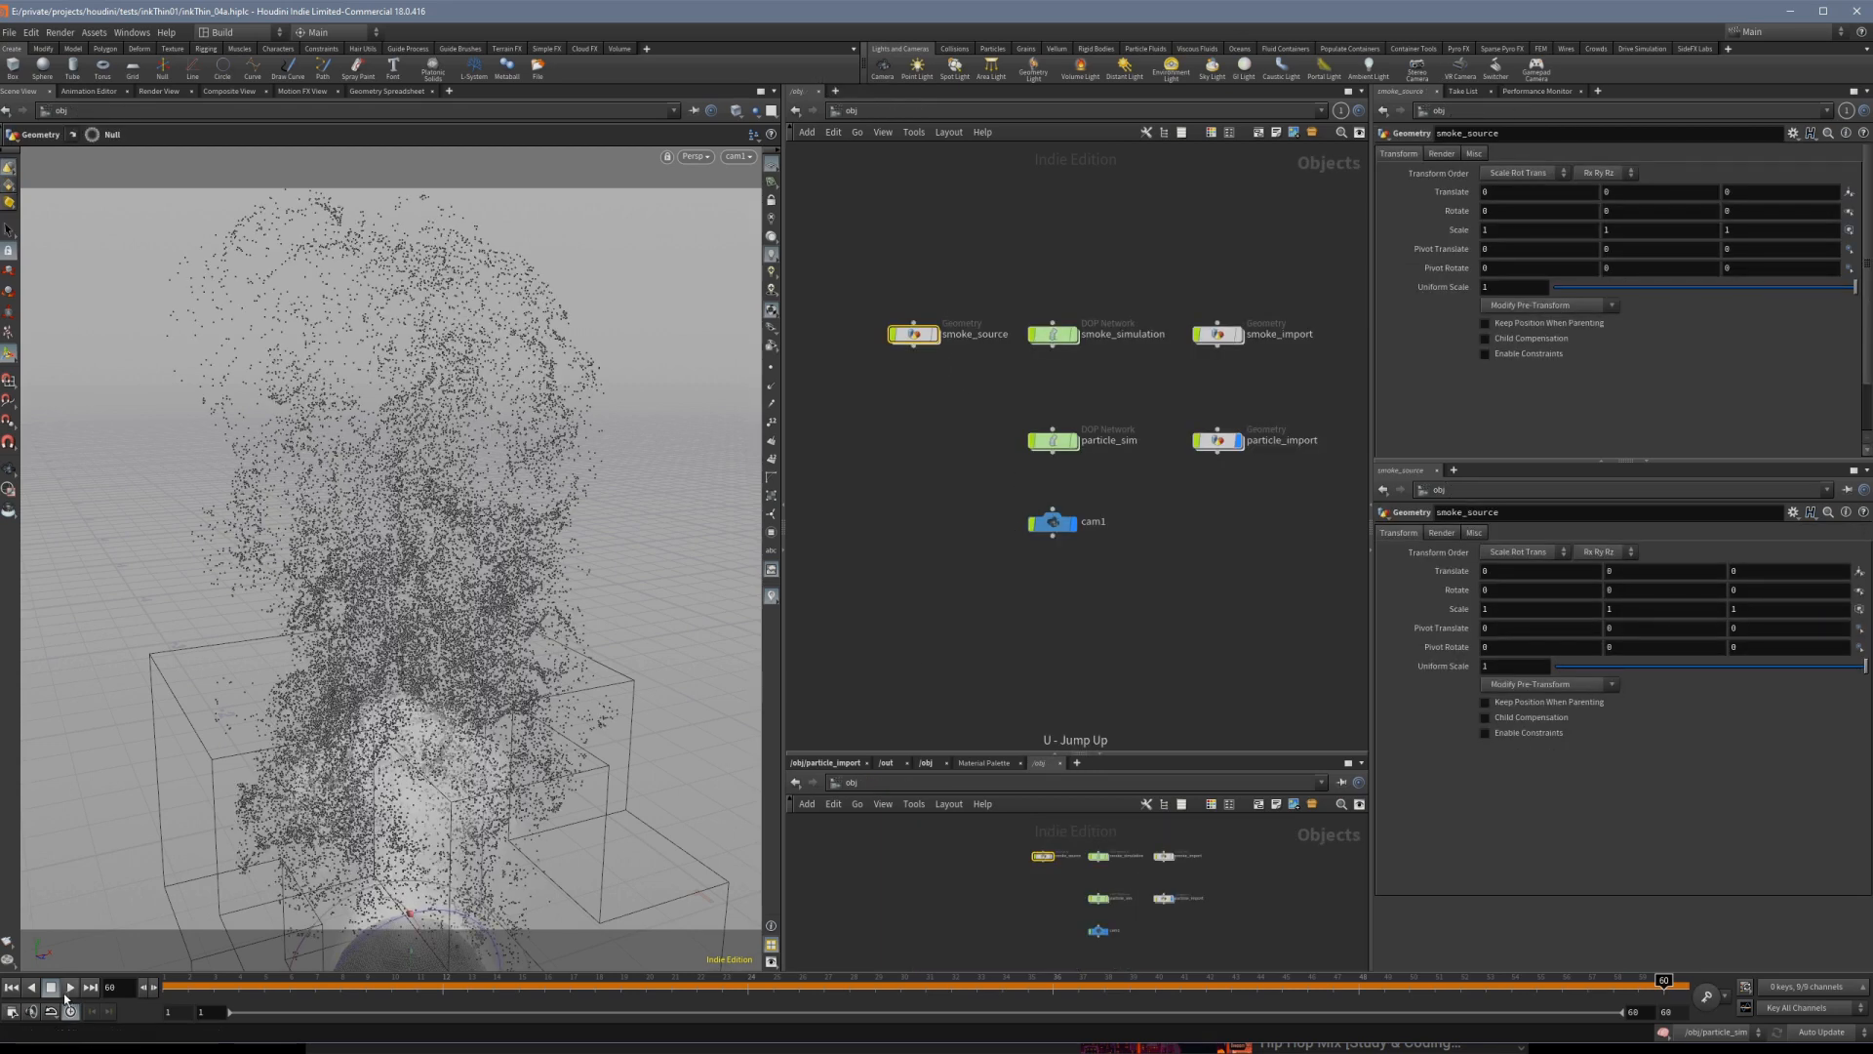
left_click(13, 988)
left_click(65, 990)
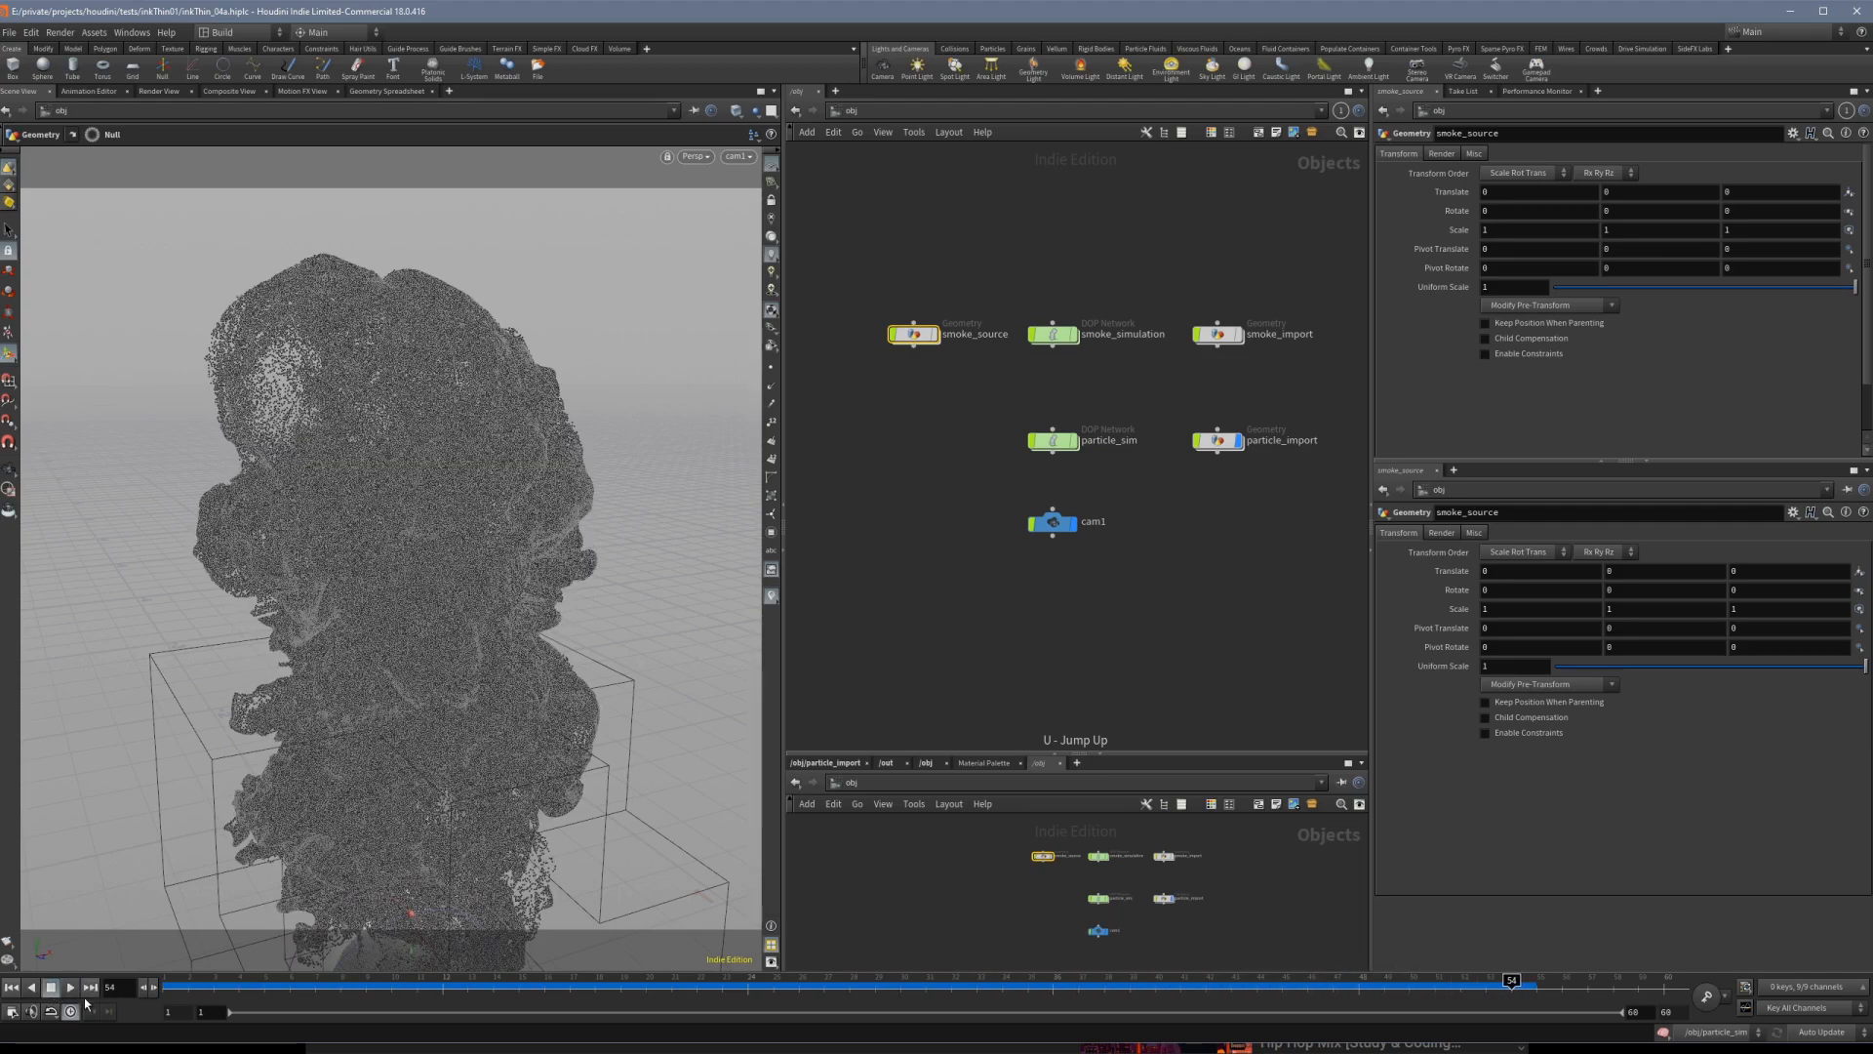
Render the denser particles through cam1 and examine the plume closely in the Render View.
left_click(158, 91)
left_click(34, 112)
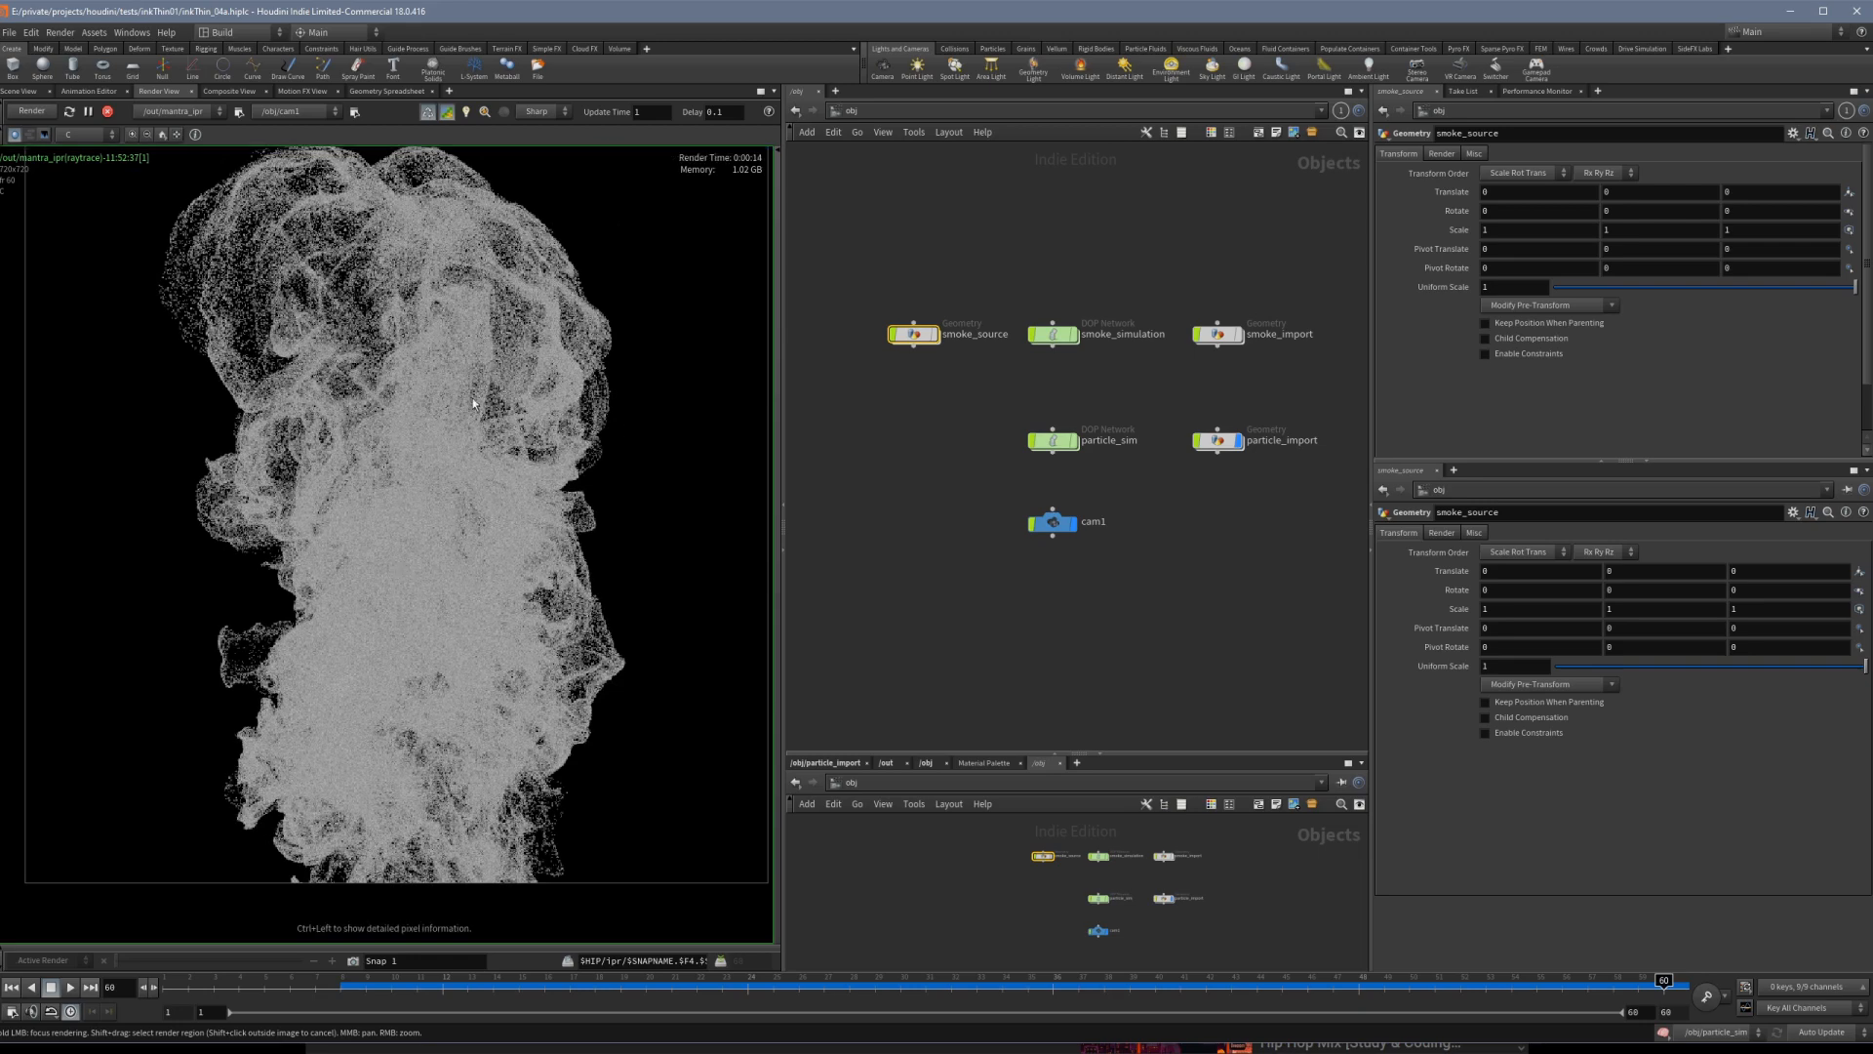
right_click_drag(435, 564, 447, 447)
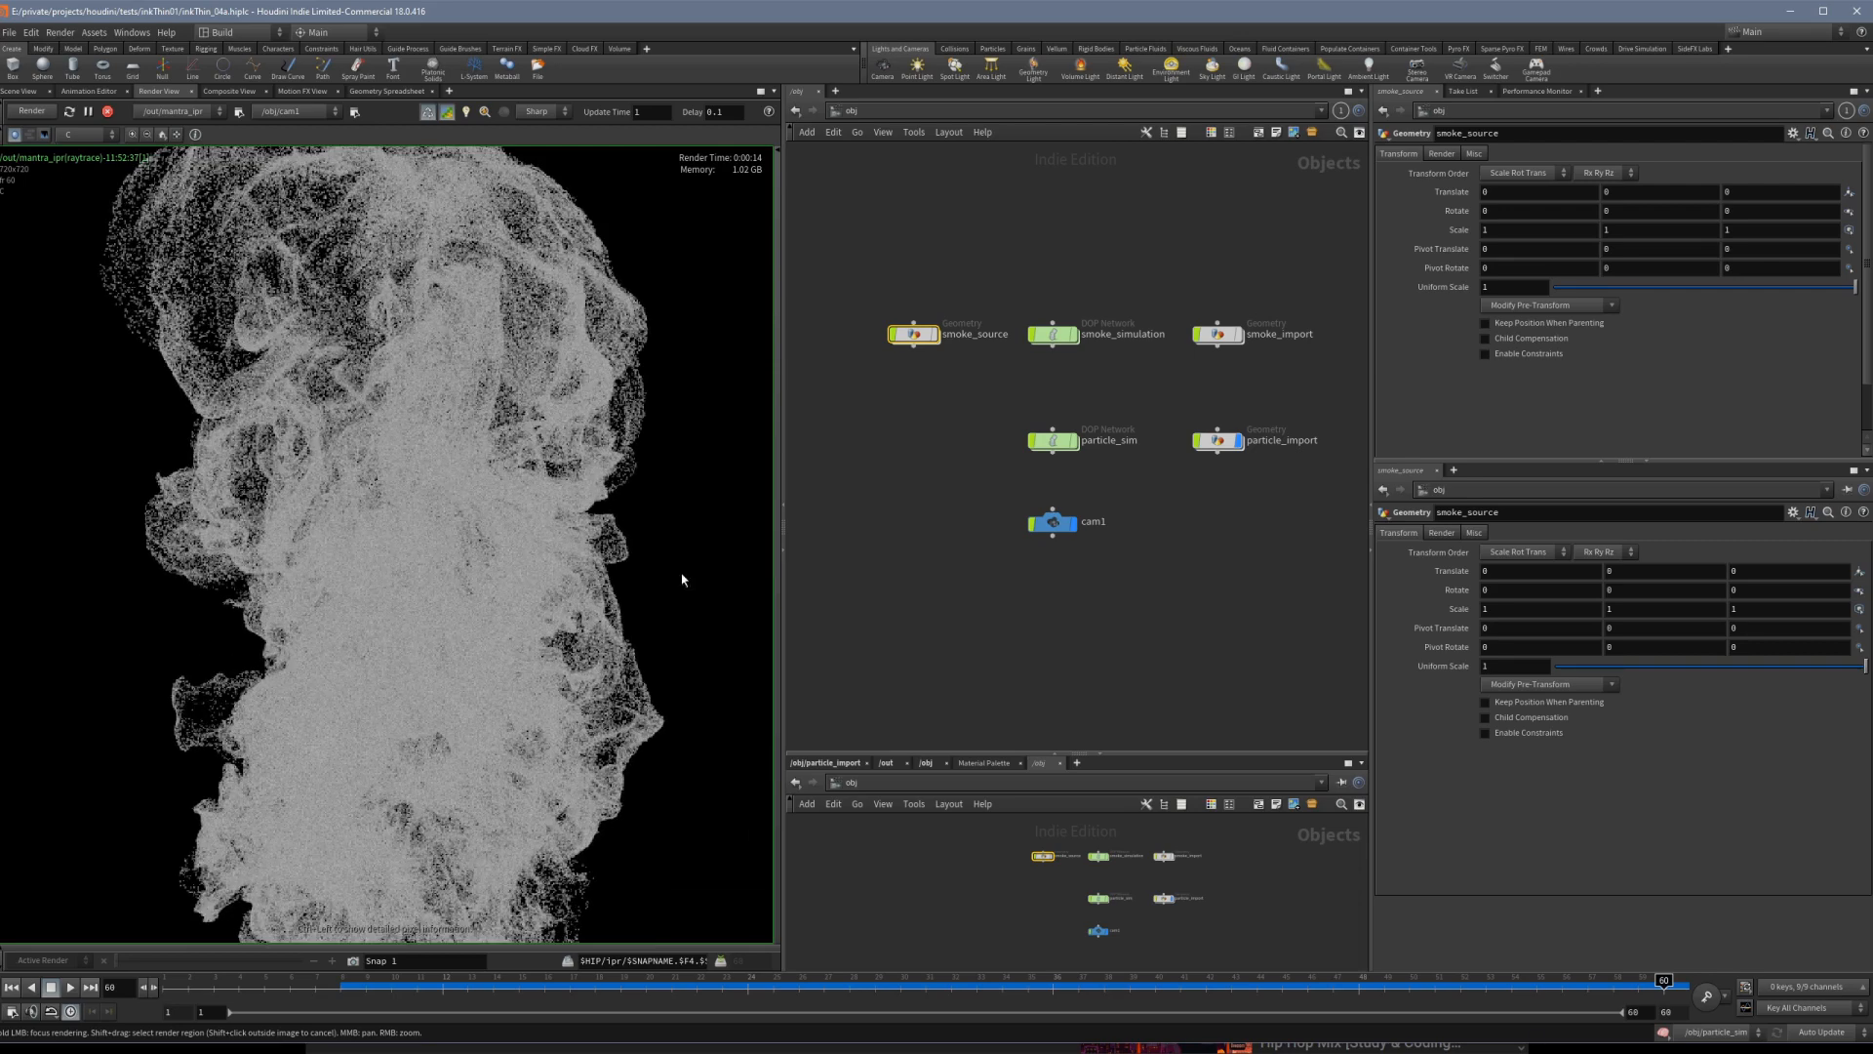
double_click(1217, 440)
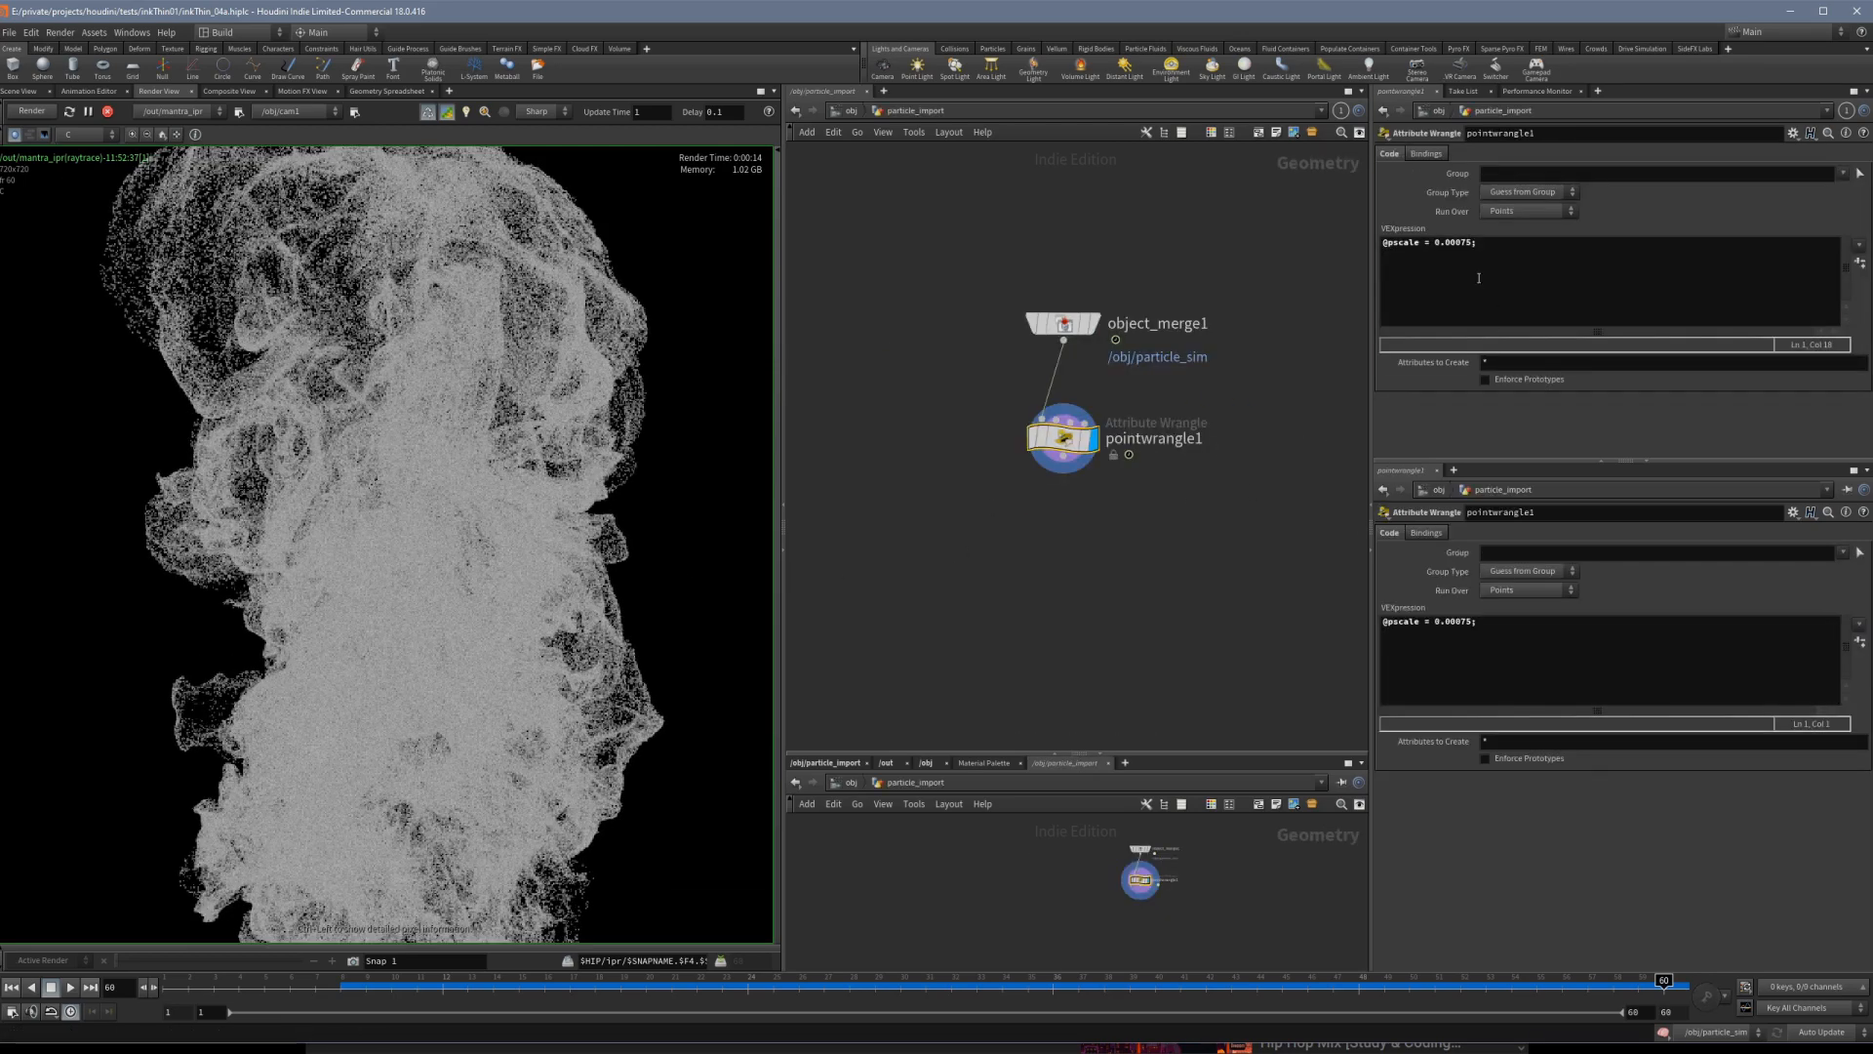
left_click(1480, 278)
key("Return")
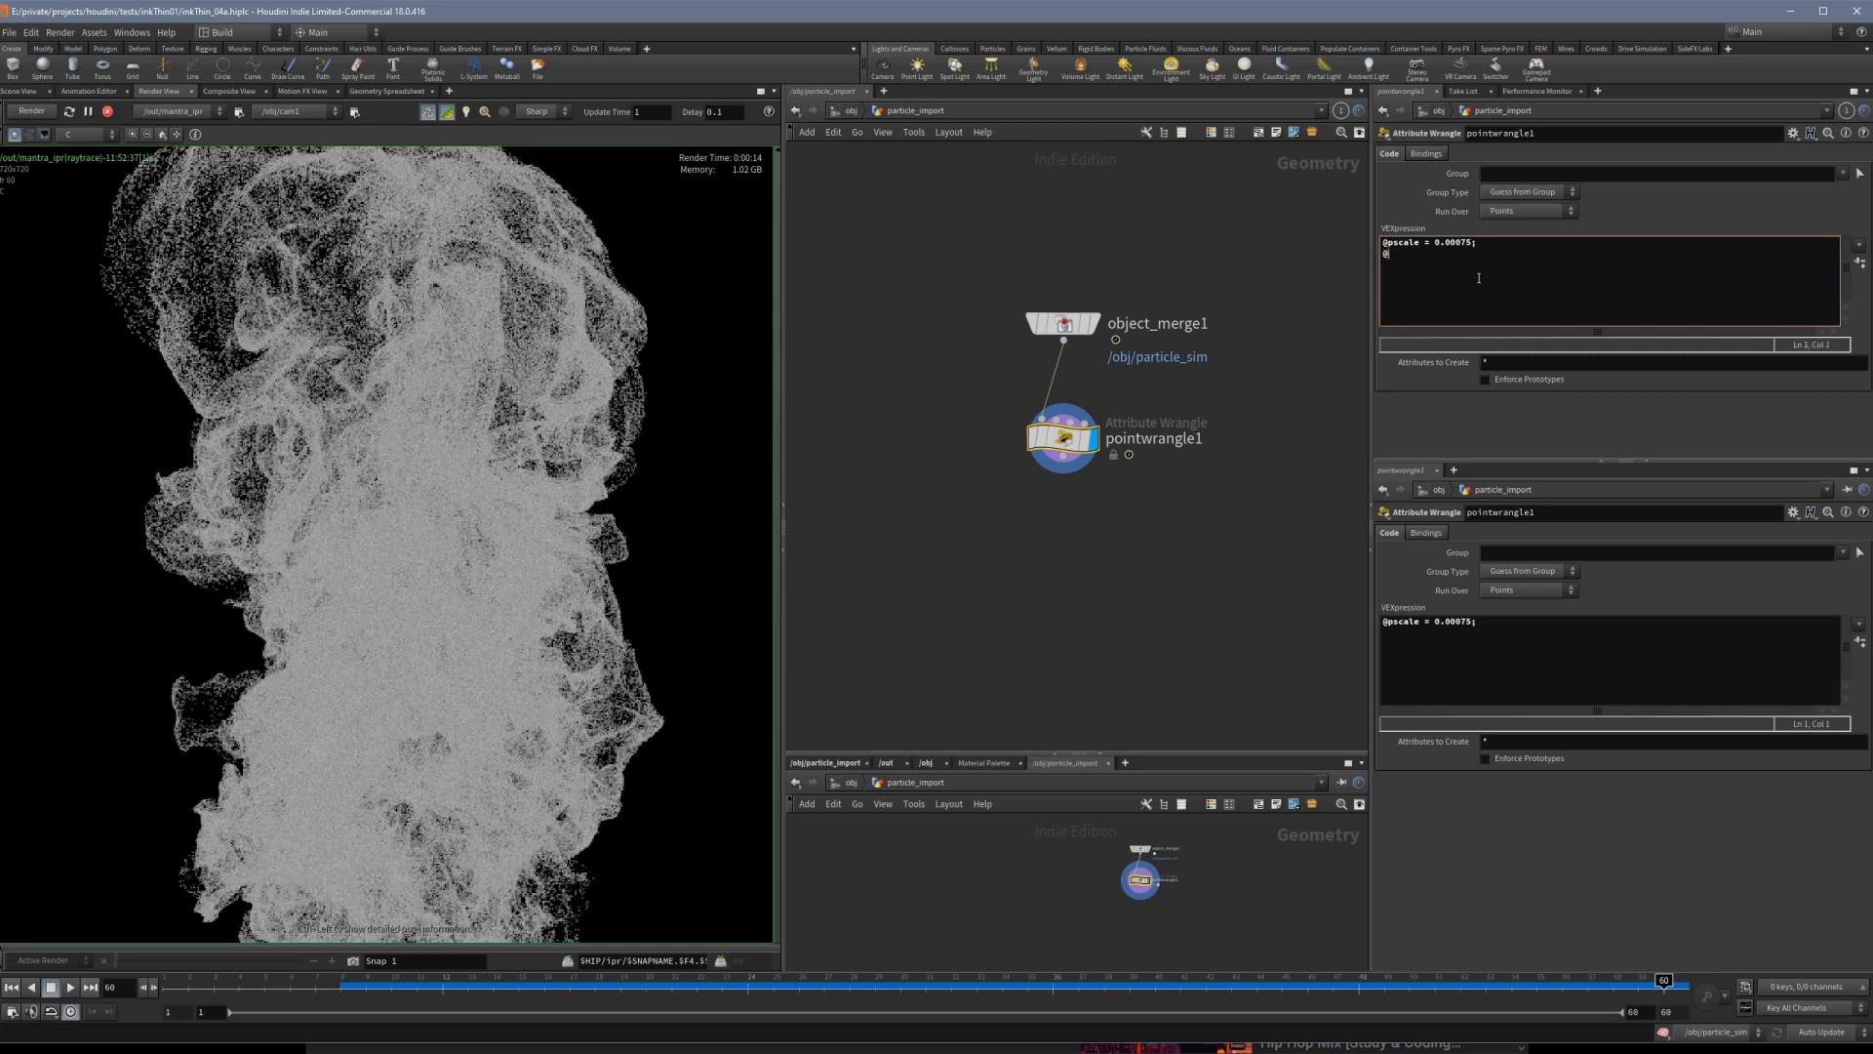
type("@Alpha = 0.1;")
left_click(1391, 252)
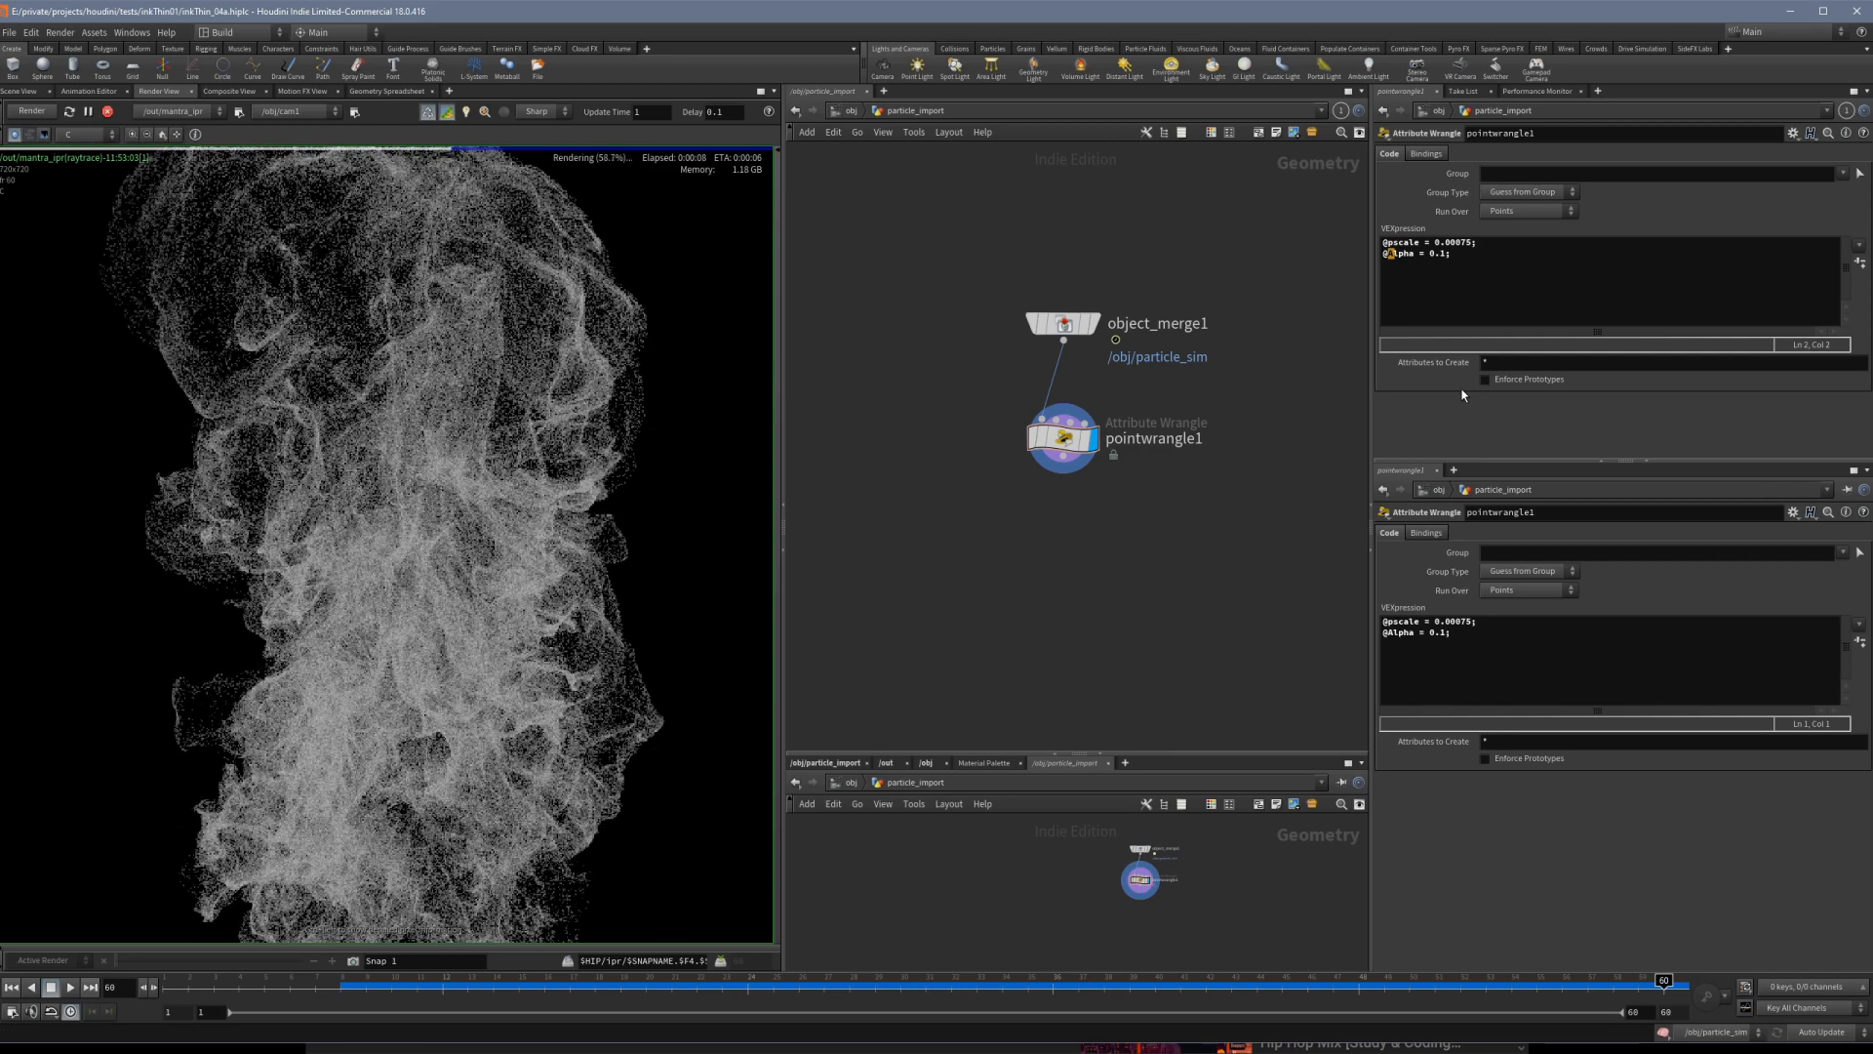
Examine the particle render as a whole and up close, checking the fine smoke-like detail.
scroll(541, 503, "down", 5)
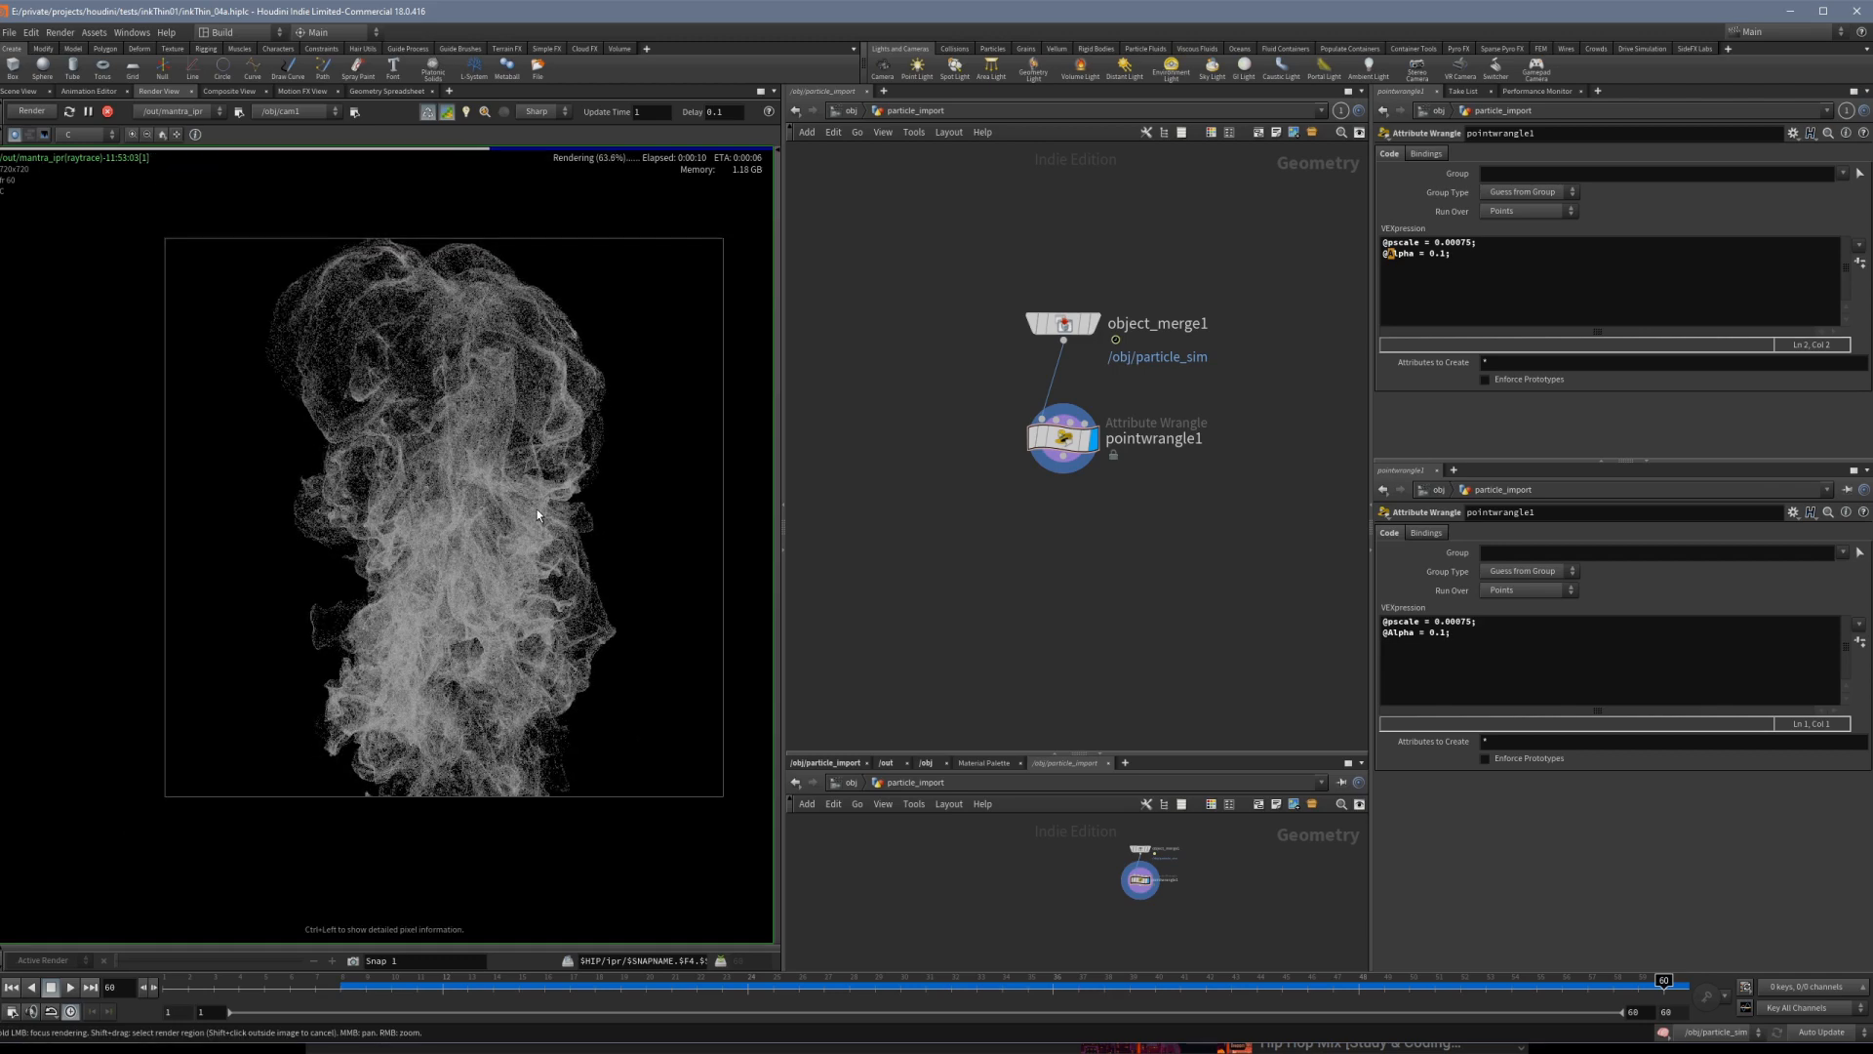
scroll(537, 507, "up", 1)
scroll(470, 451, "down", 3)
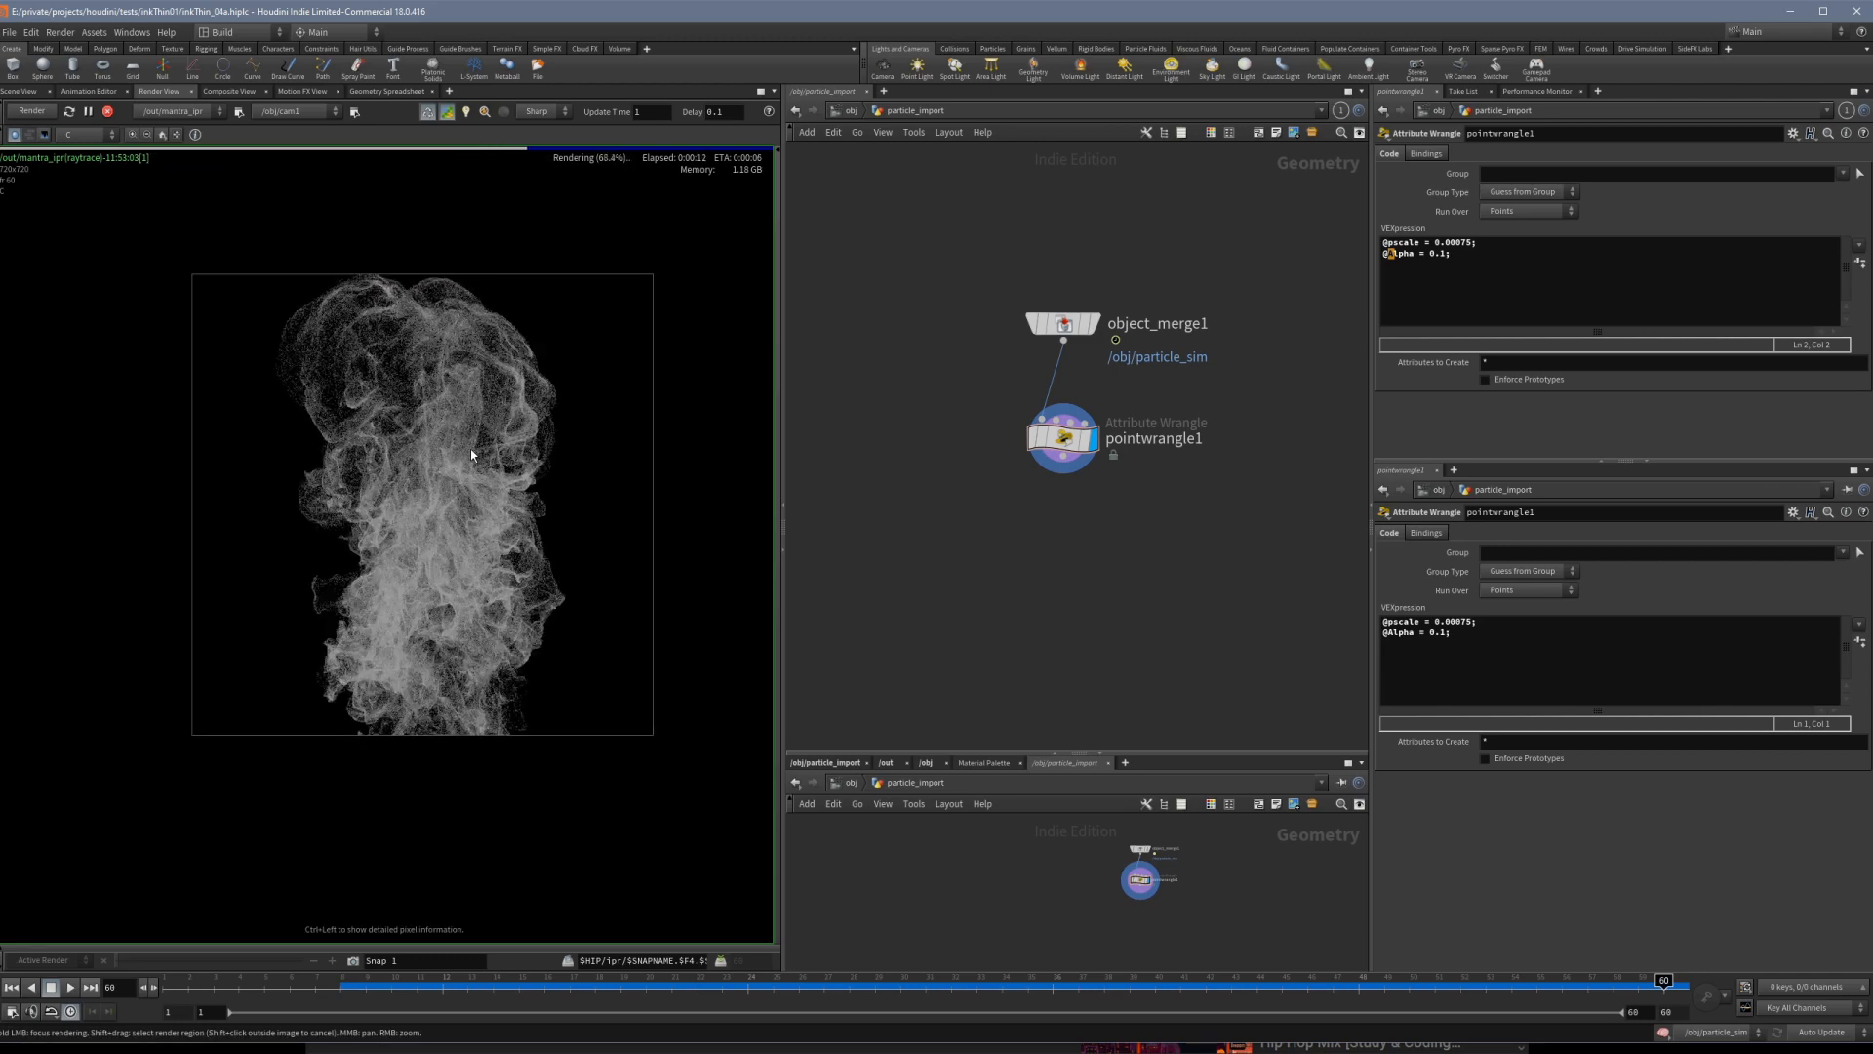
scroll(371, 361, "down", 2)
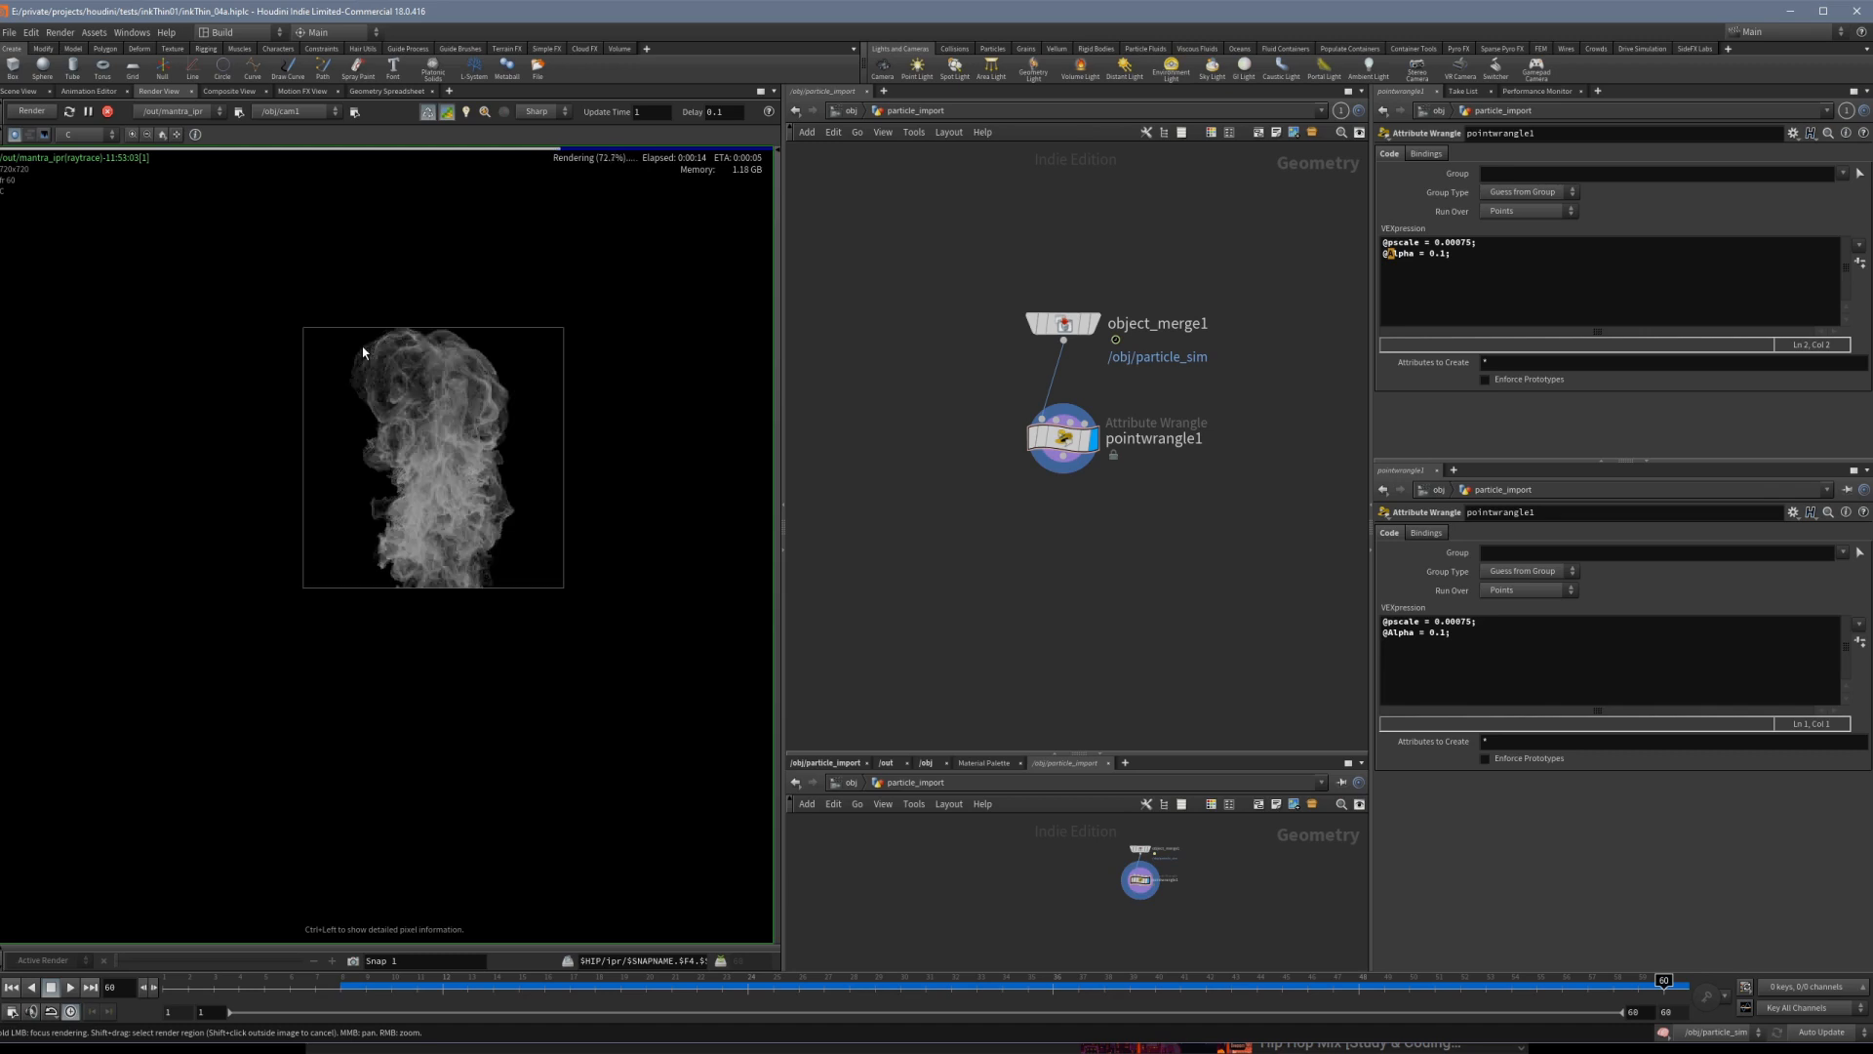
scroll(435, 442, "down", 1)
scroll(435, 442, "up", 1)
scroll(441, 418, "up", 5)
scroll(445, 434, "up", 2)
middle_click_drag(464, 455, 445, 408)
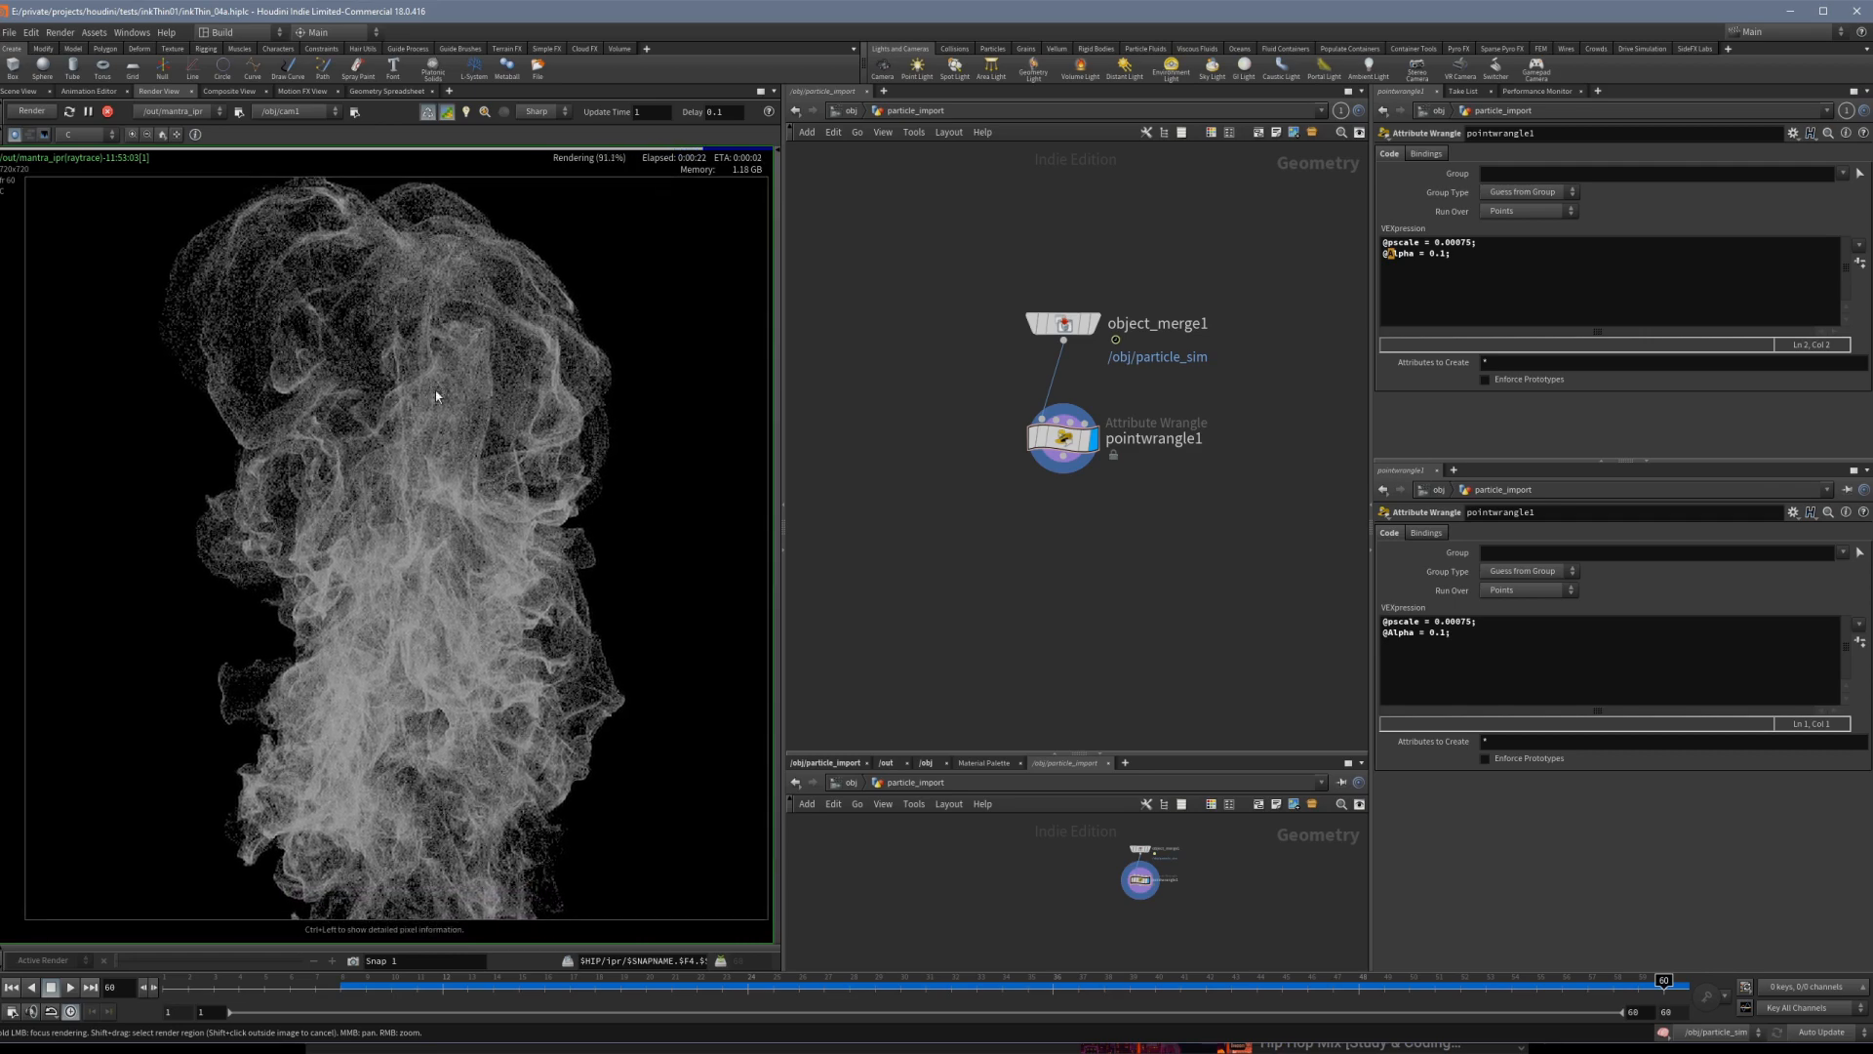
scroll(295, 308, "up", 3)
scroll(394, 466, "down", 5)
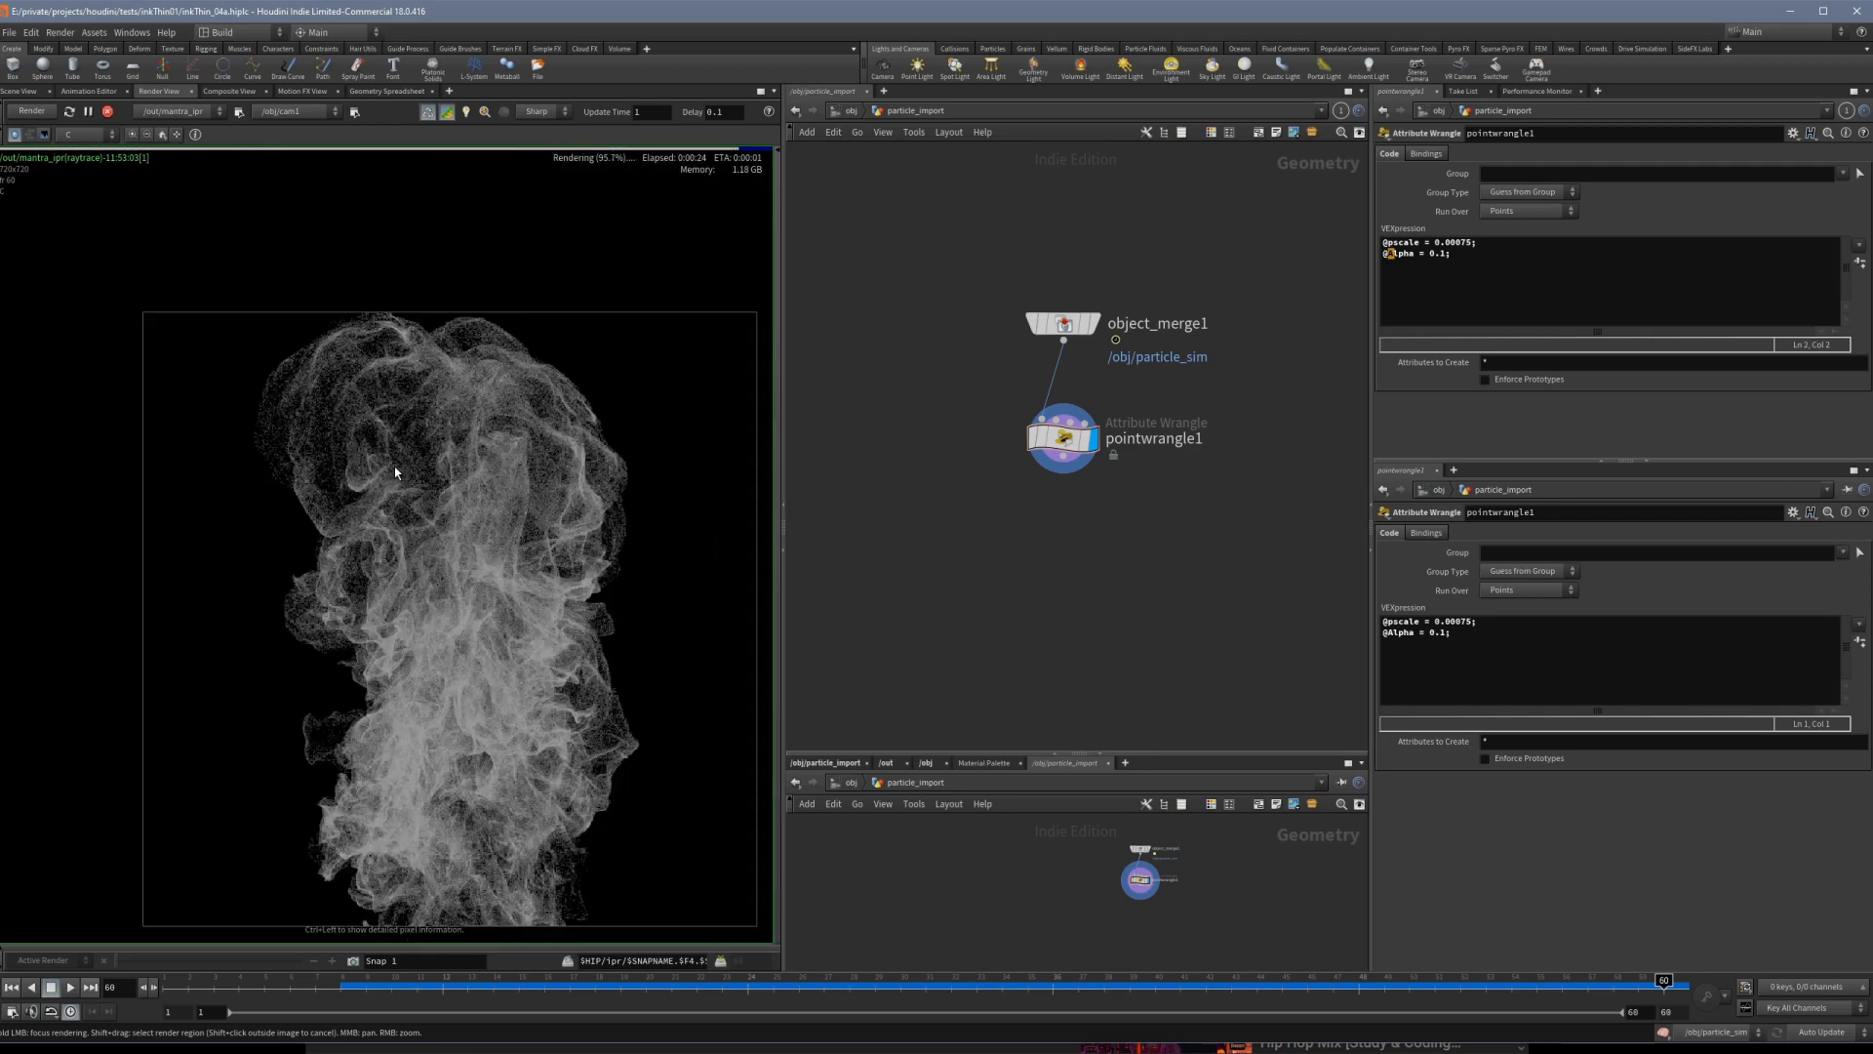
middle_click_drag(395, 467, 352, 414)
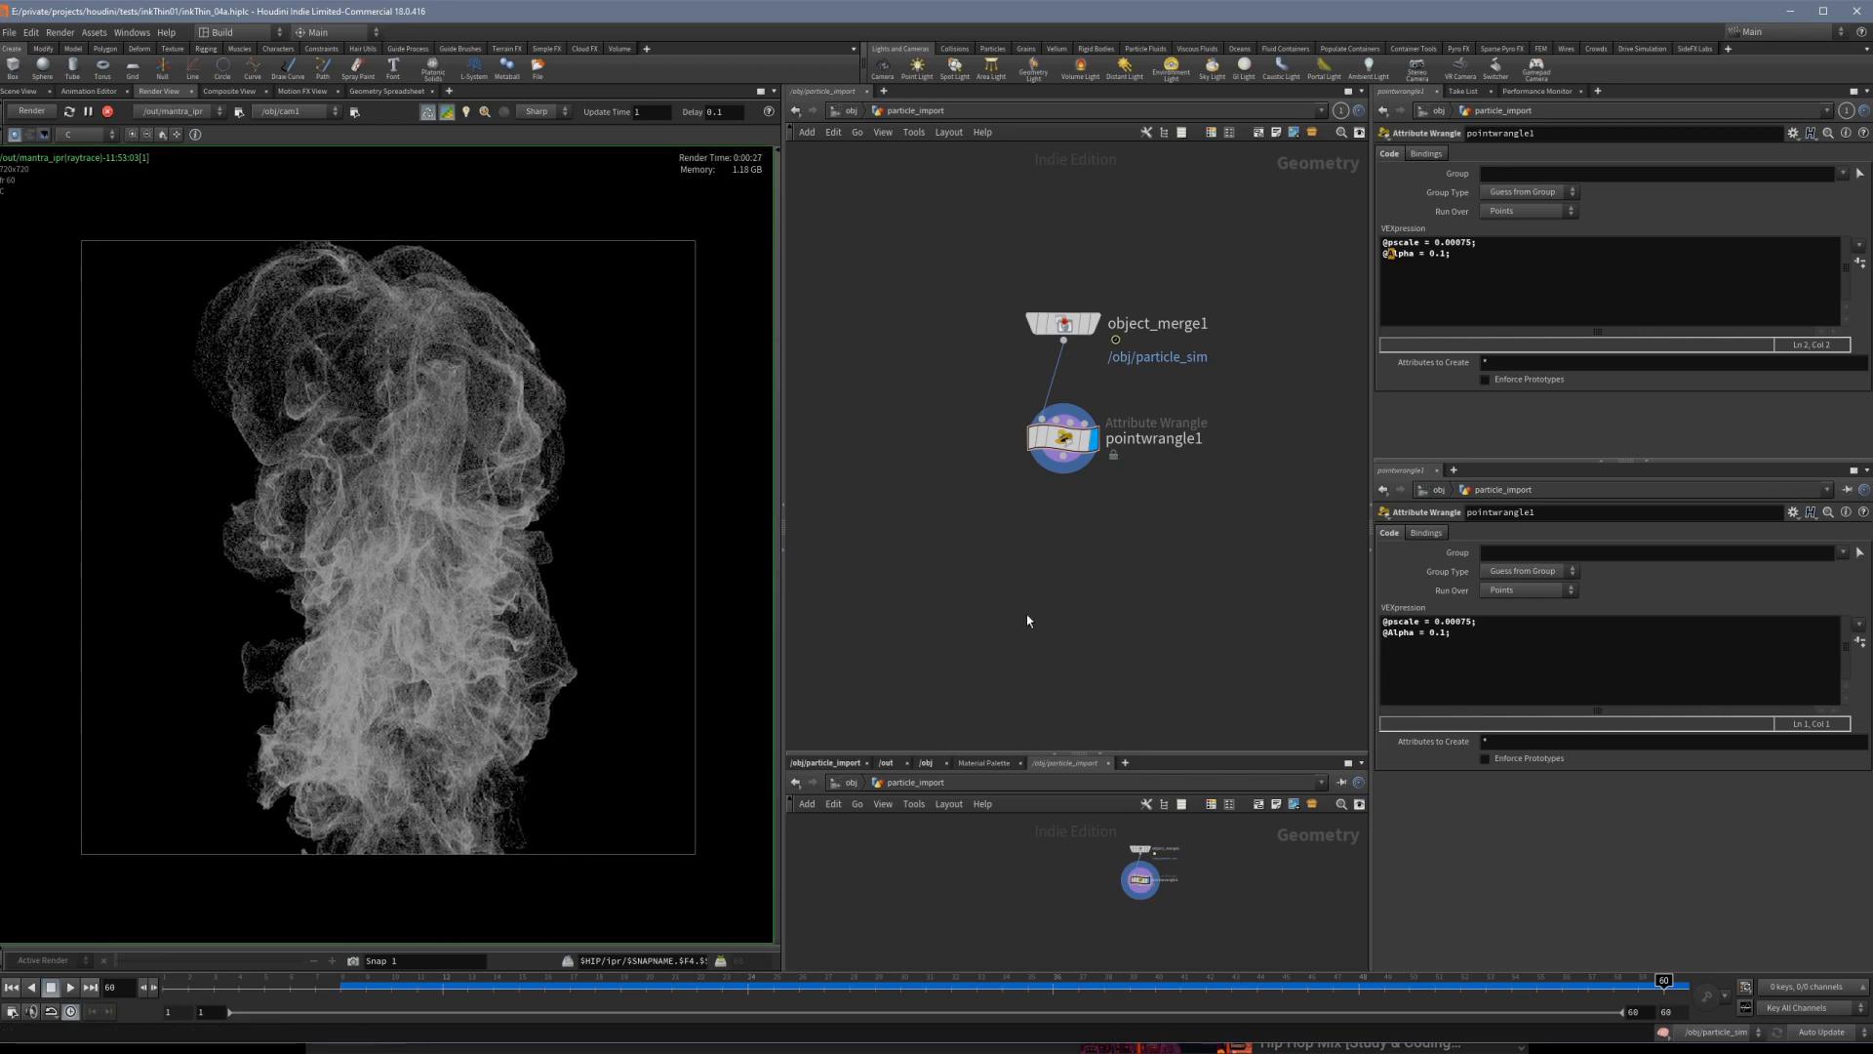
Save the scene, return to the object level and stop the running preview render.
key("ctrl+s")
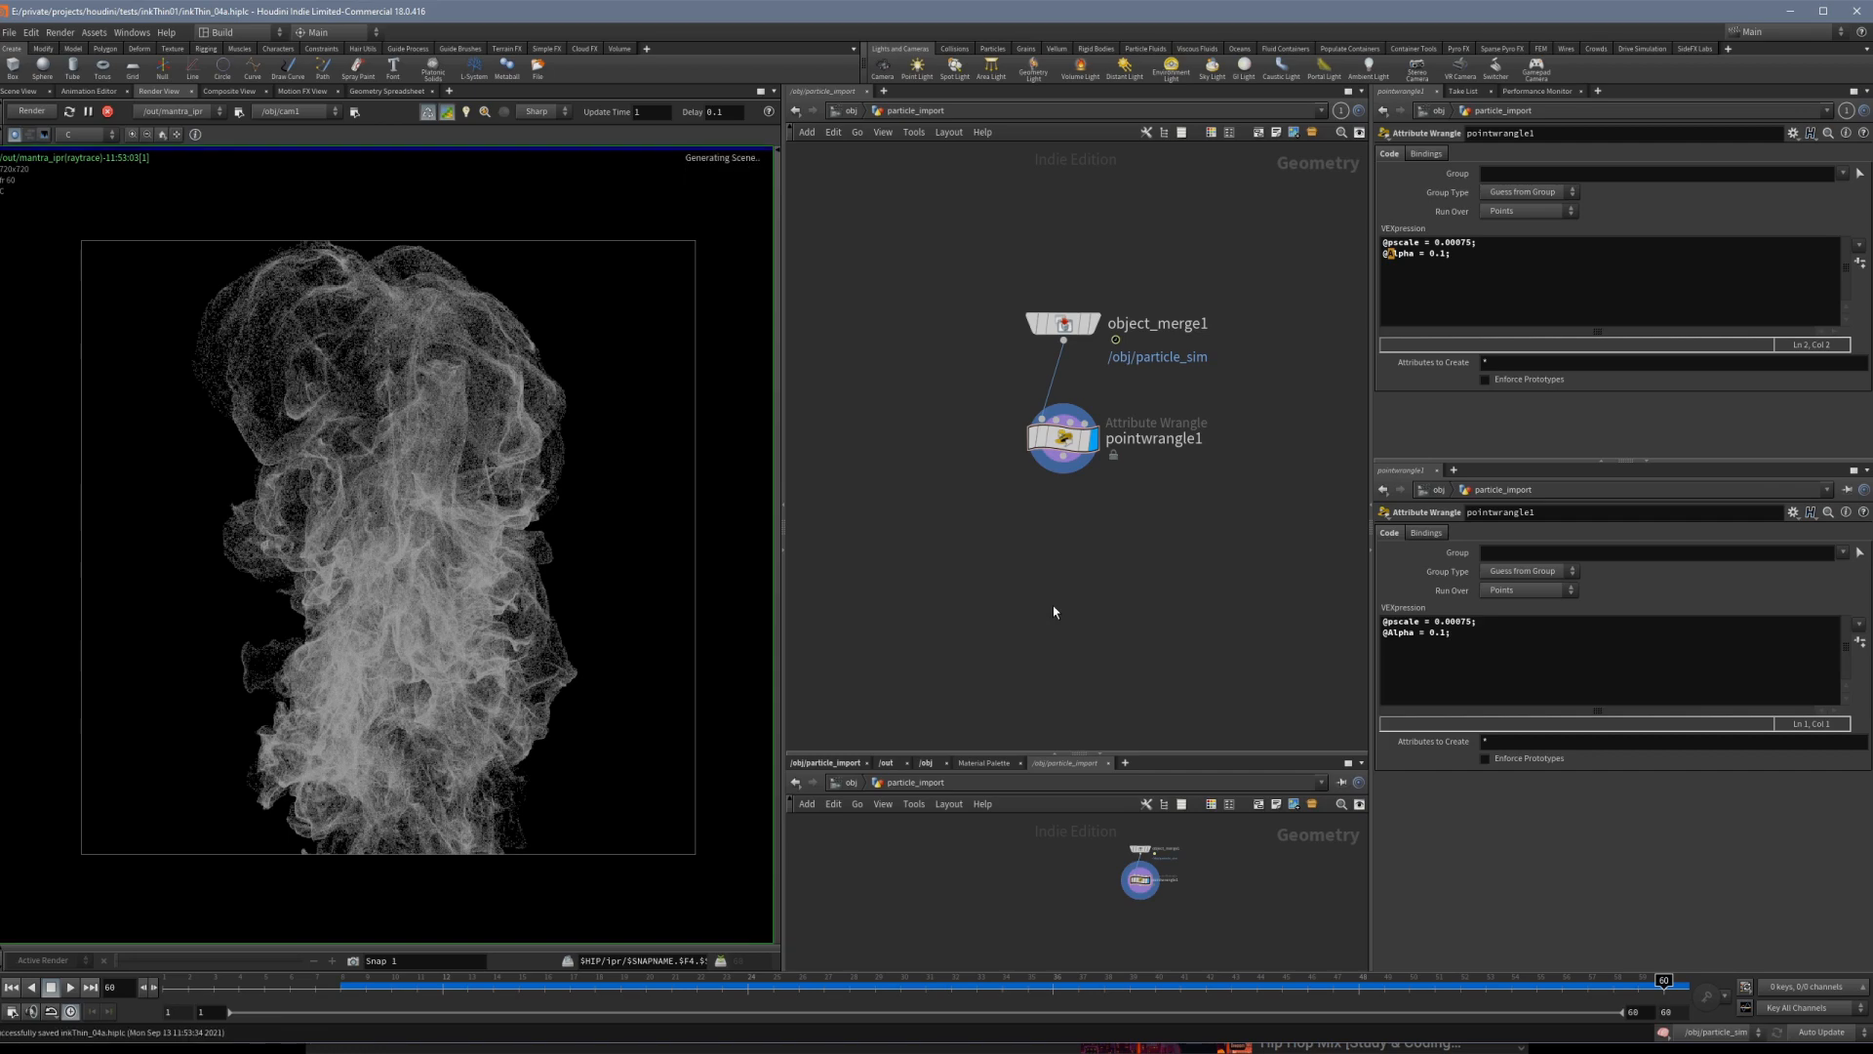
key("u")
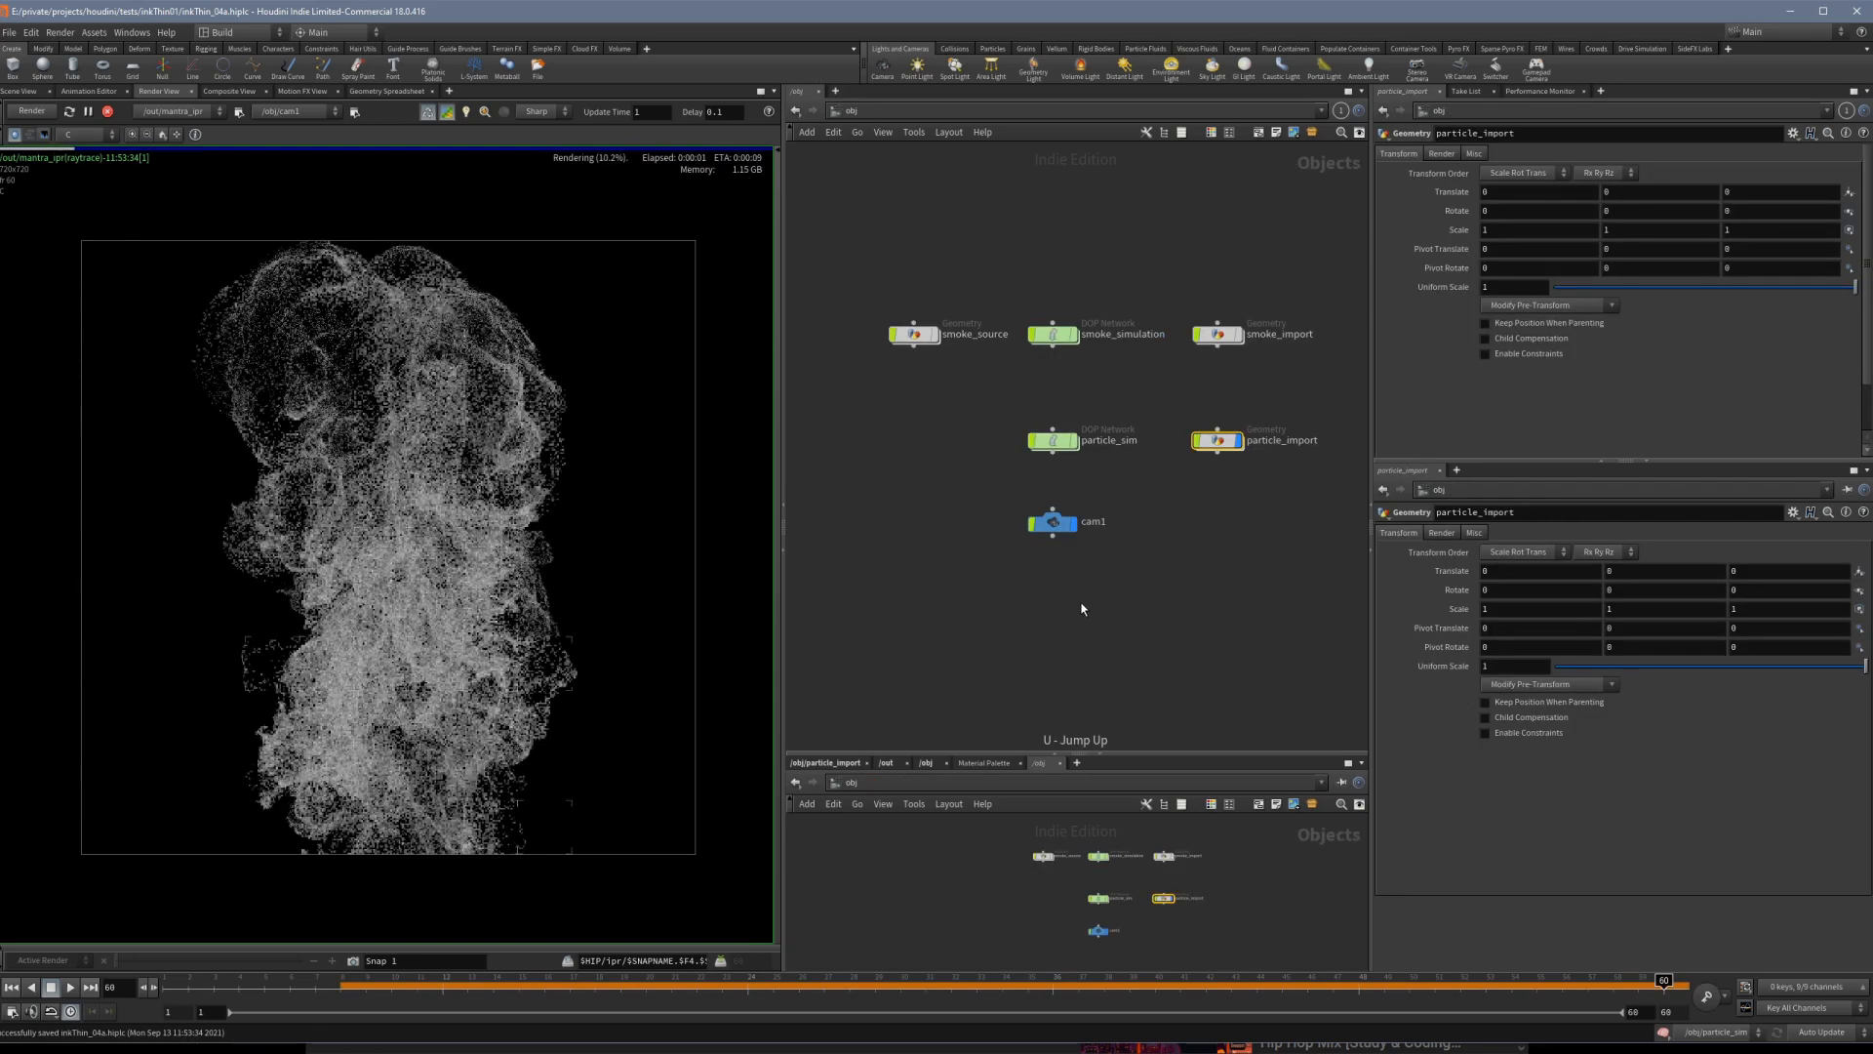
left_click(108, 113)
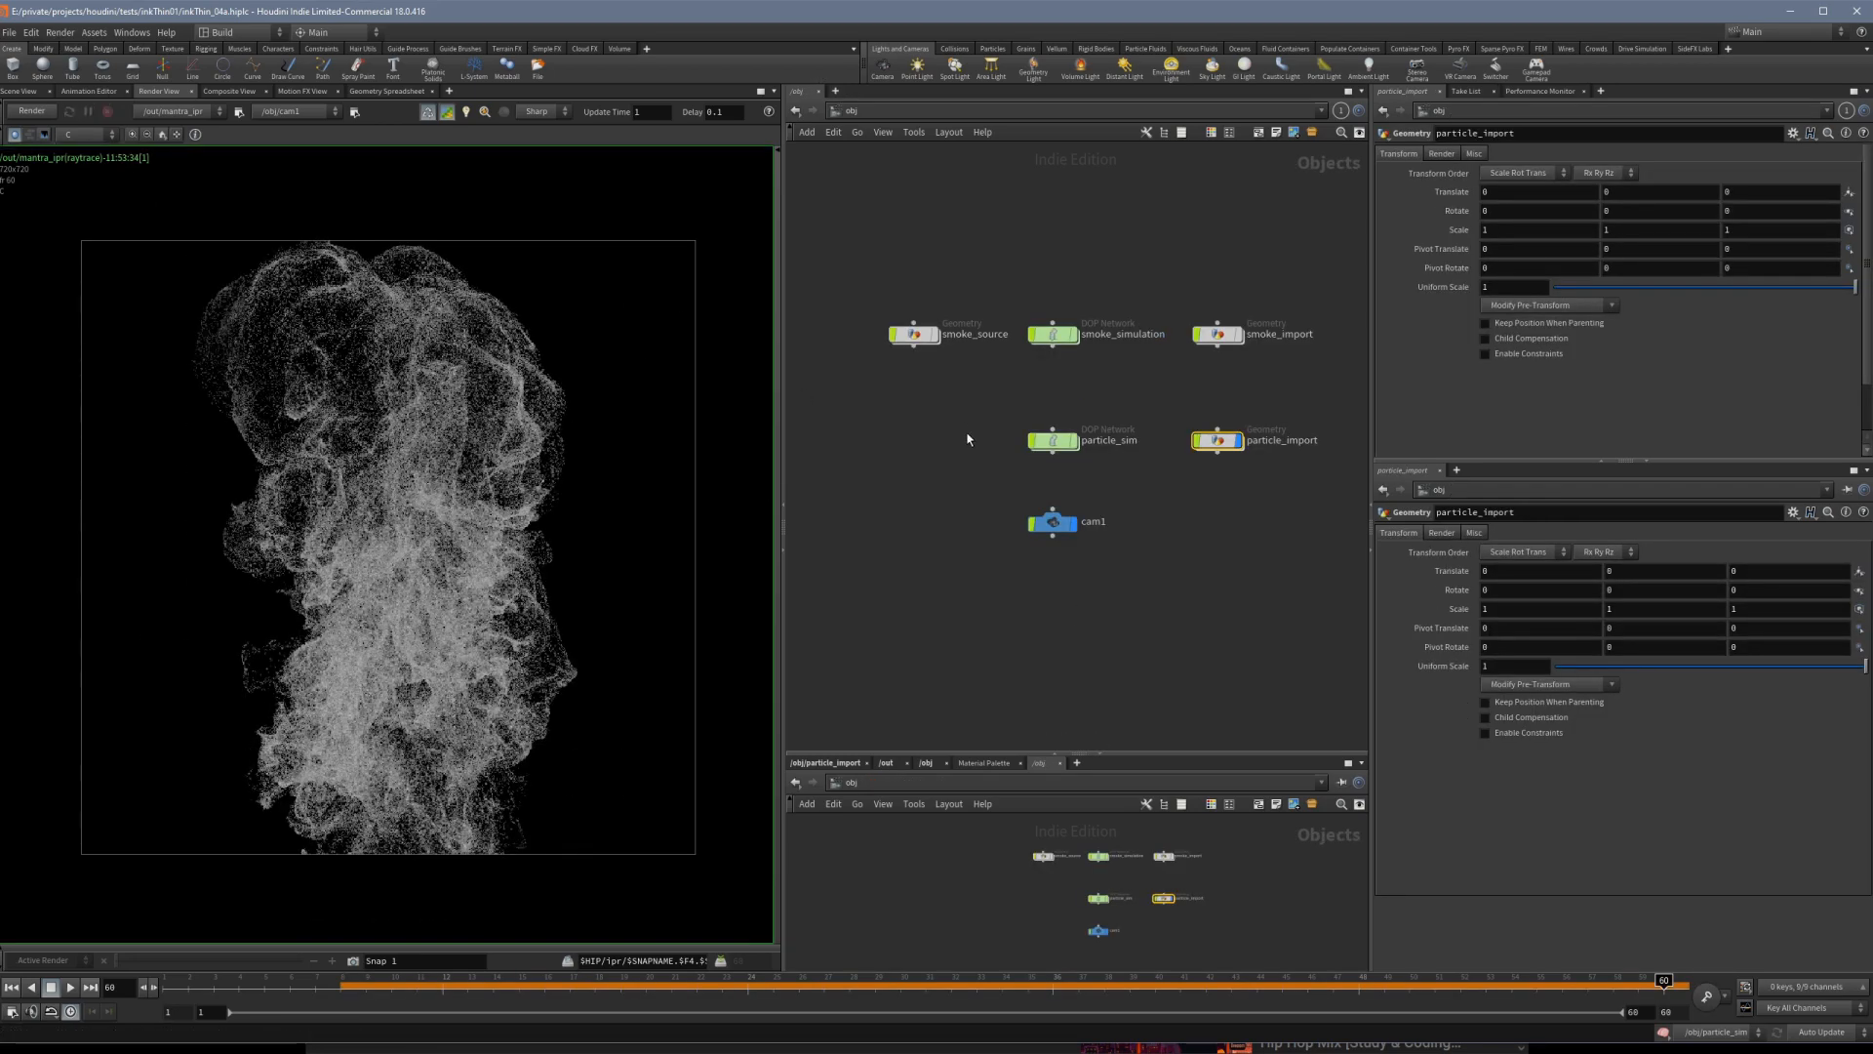
Set Geometry Velocity Blur to Velocity Blur in the render sampling settings of the particle_import object.
scroll(1219, 475, "up", 2)
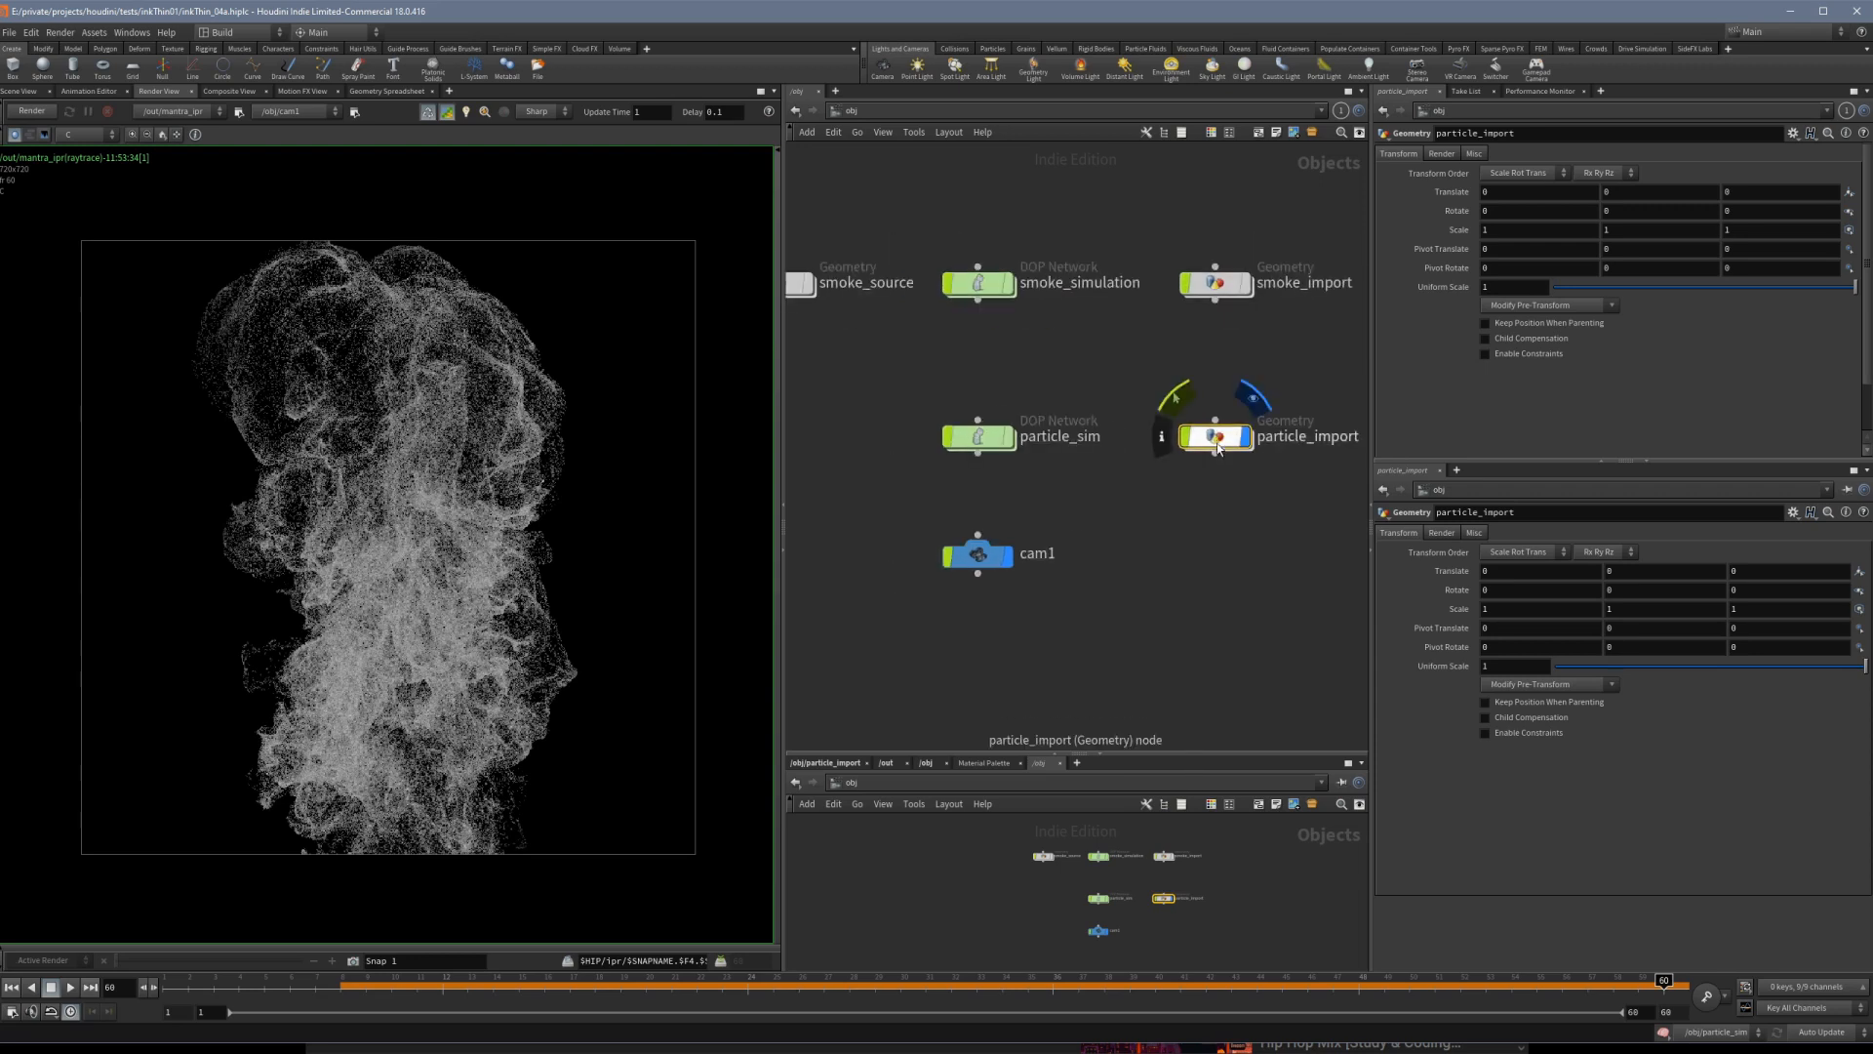
right_click(1218, 444)
left_click(1252, 404)
middle_click_drag(1173, 404, 1138, 404)
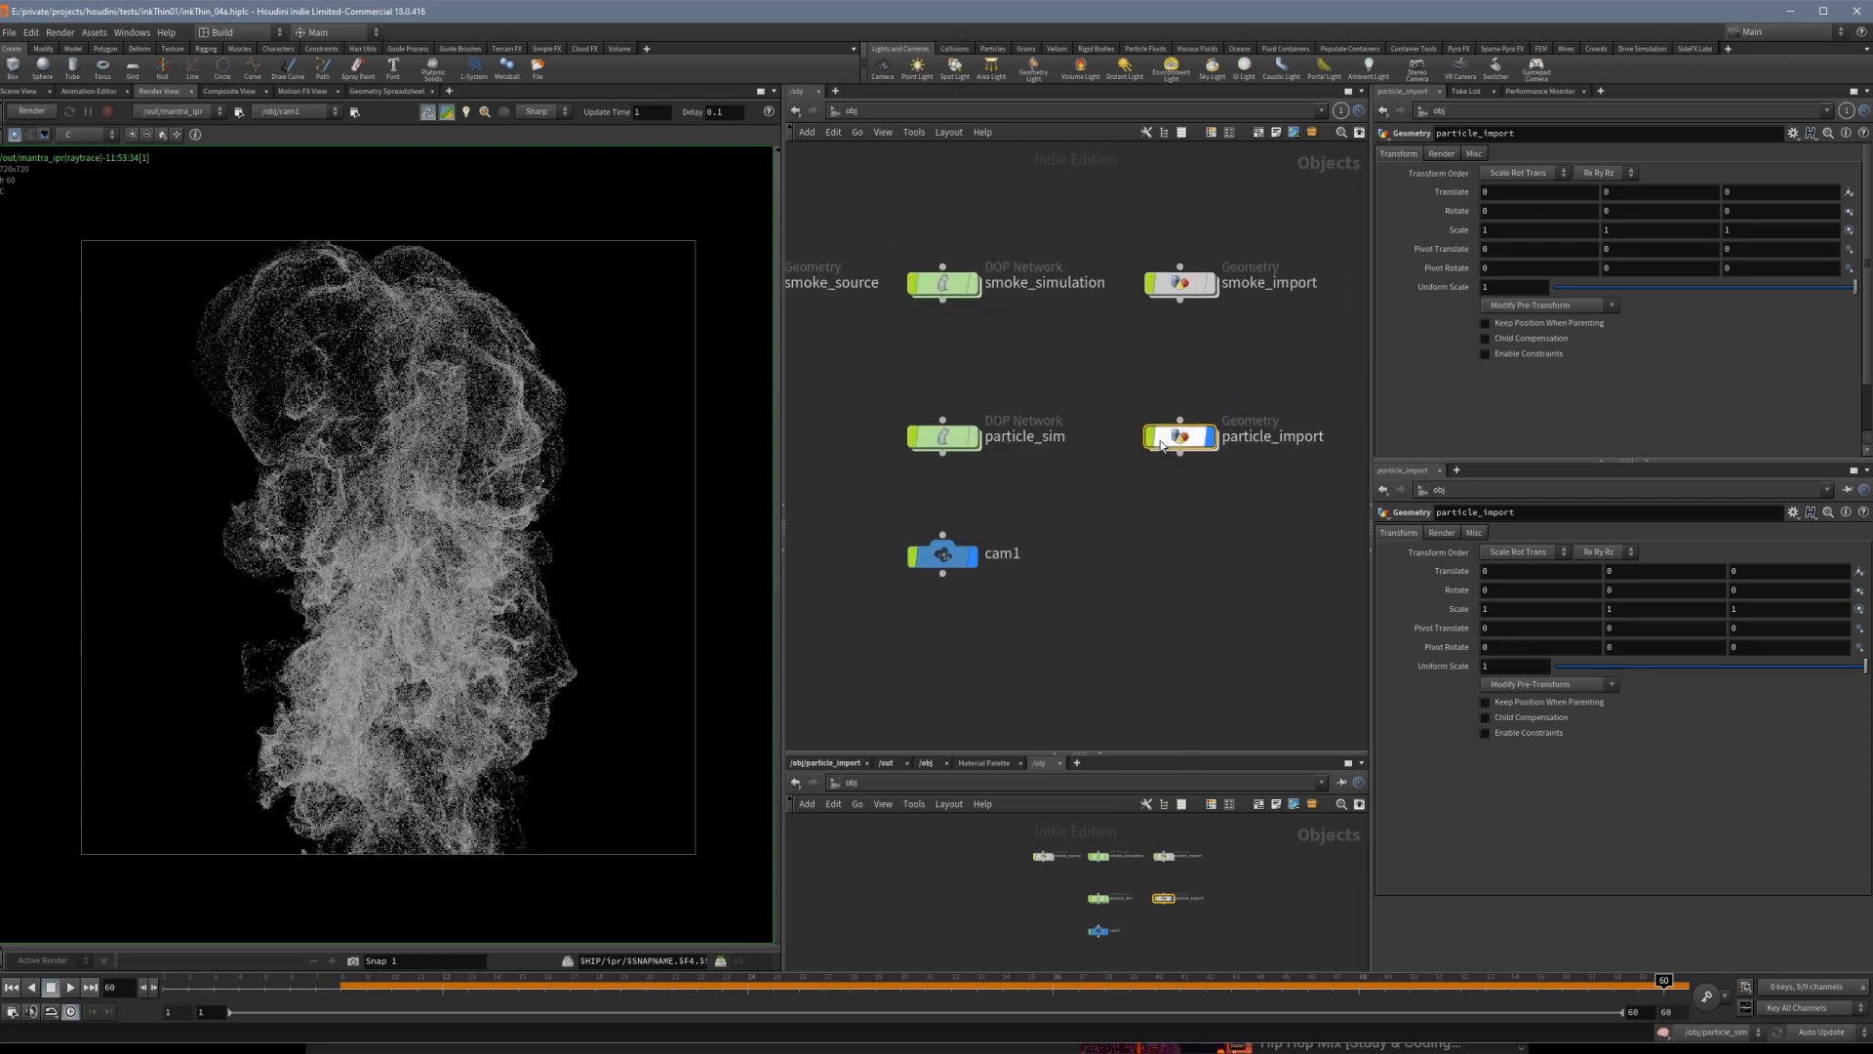
right_click(1176, 444)
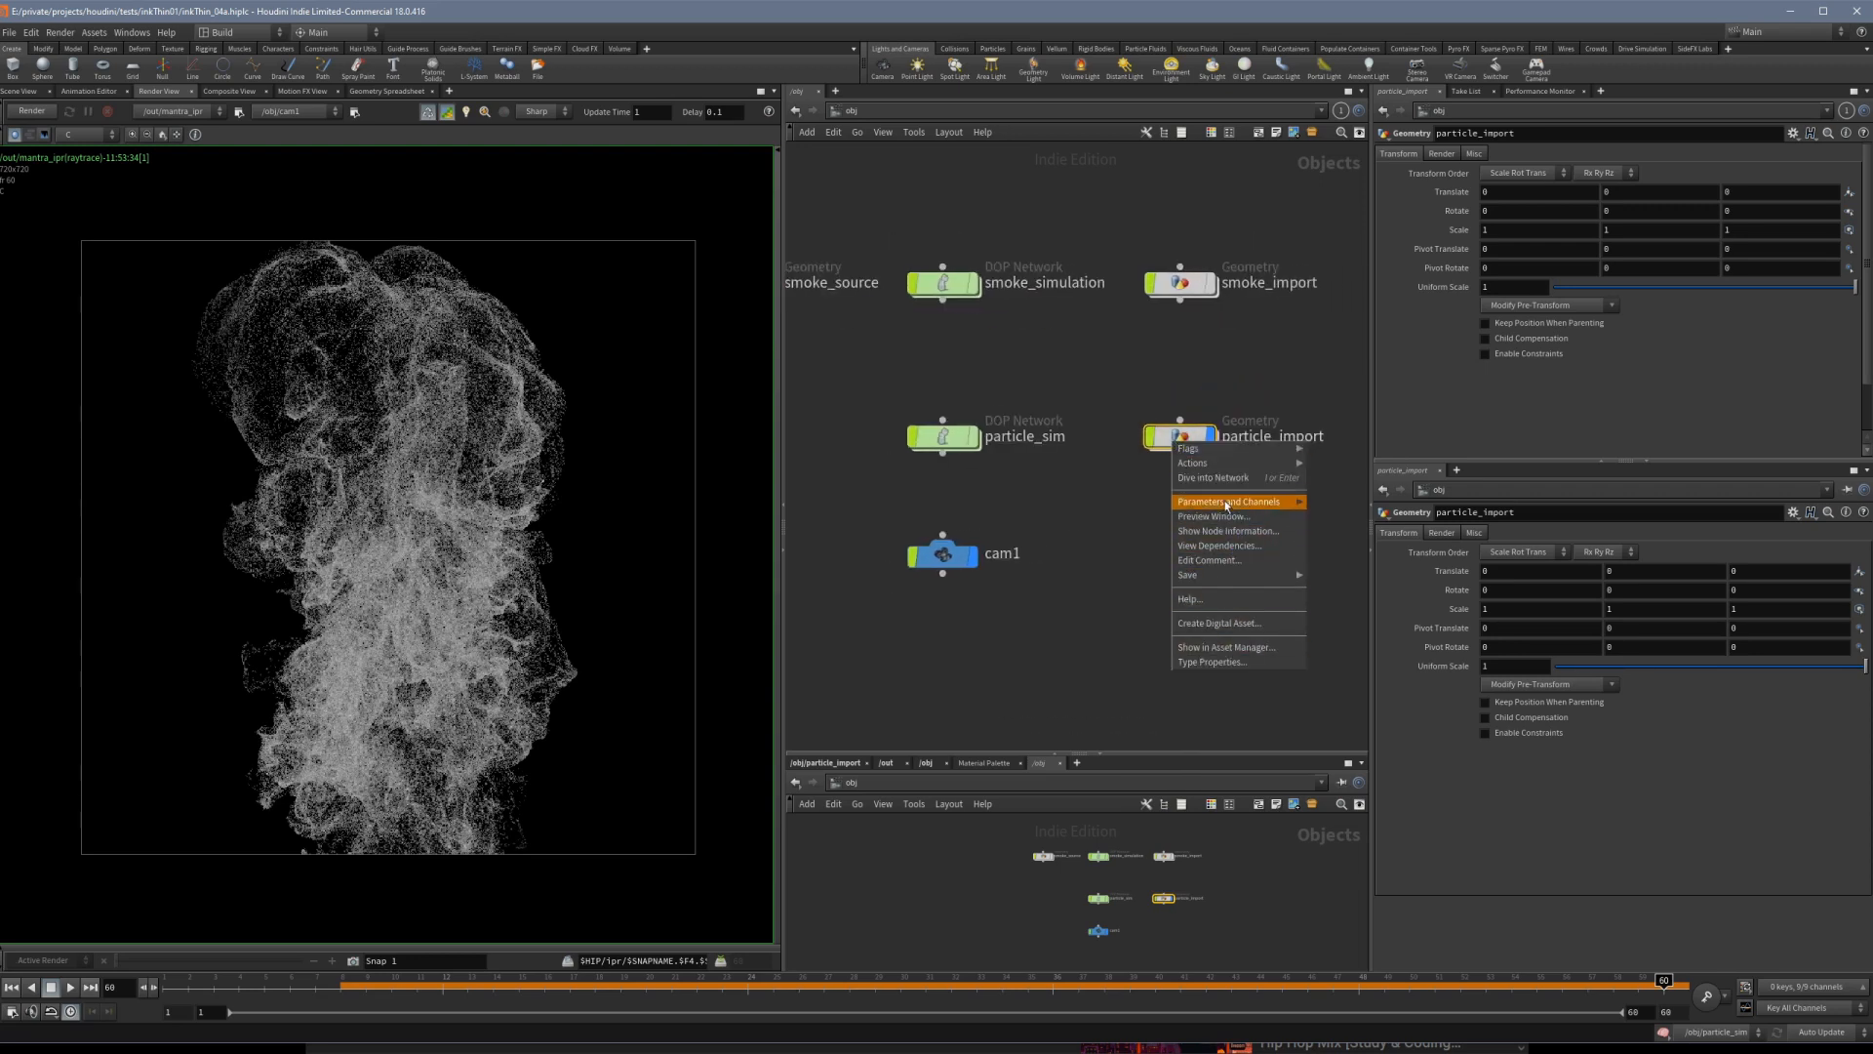
left_click(1115, 507)
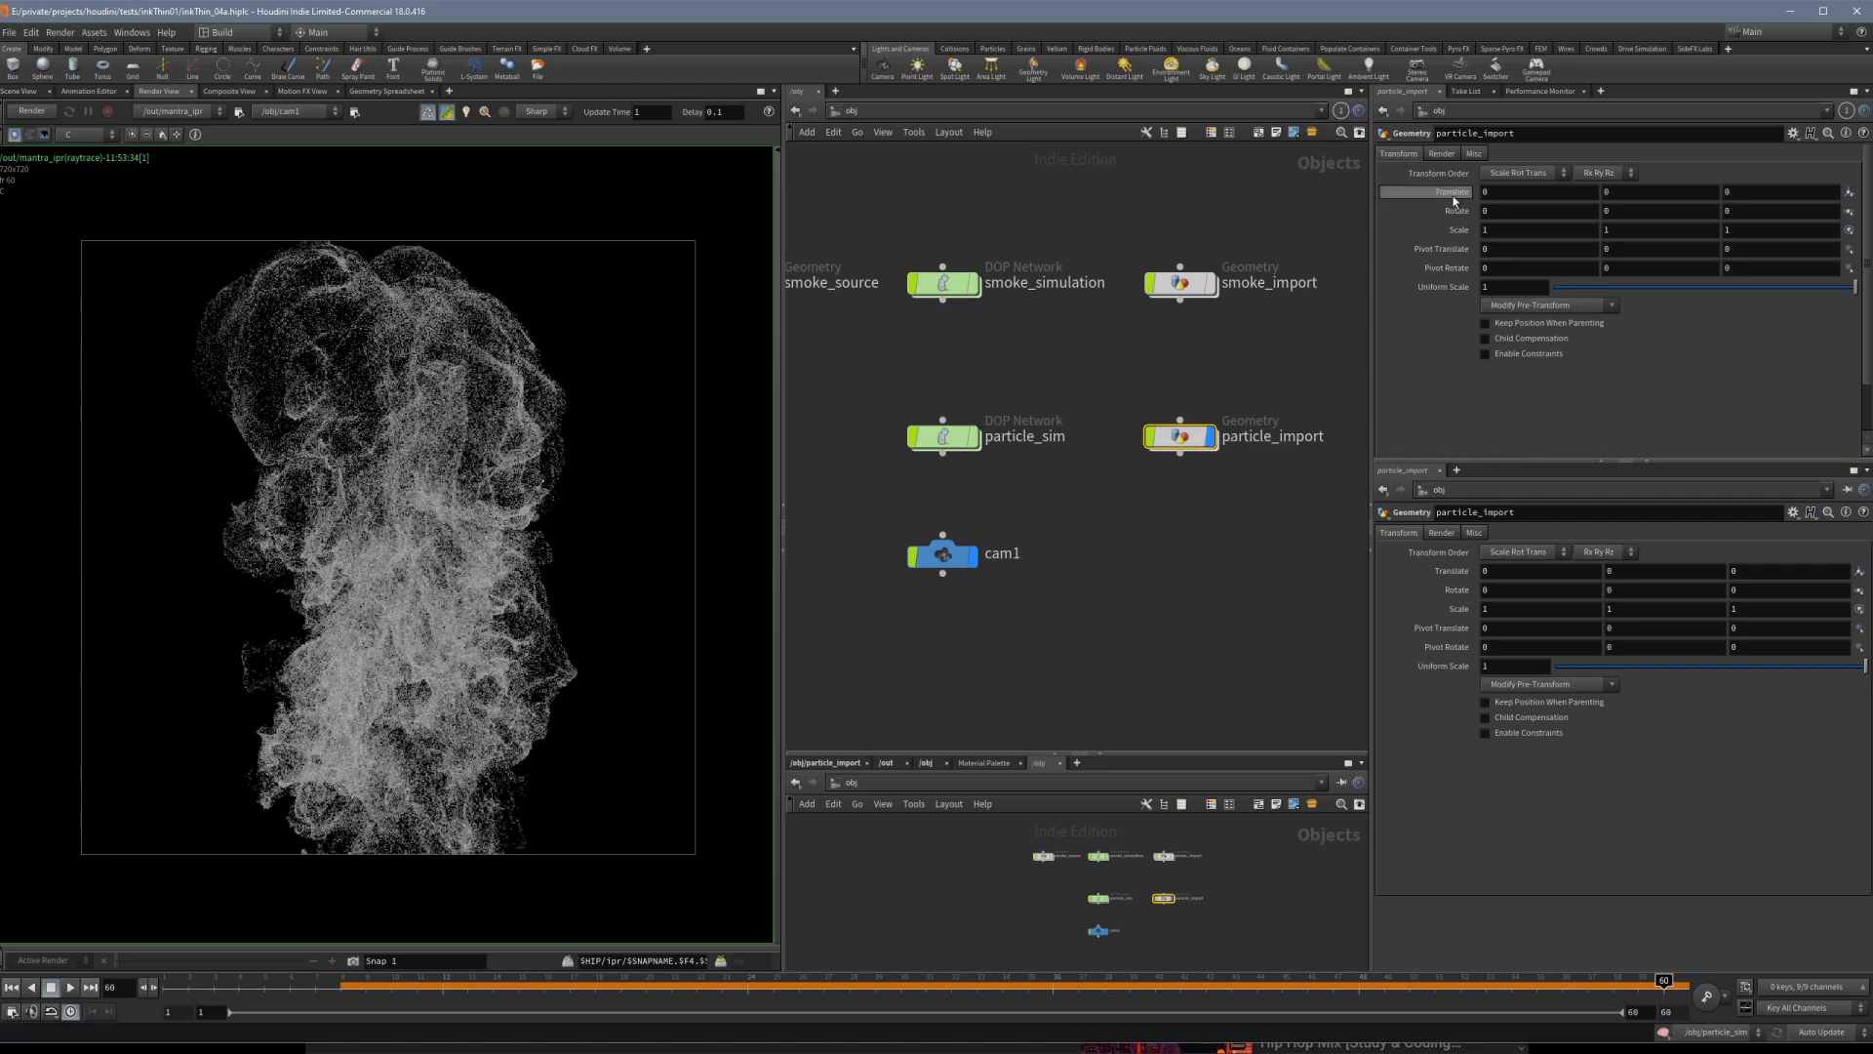
left_click(1442, 154)
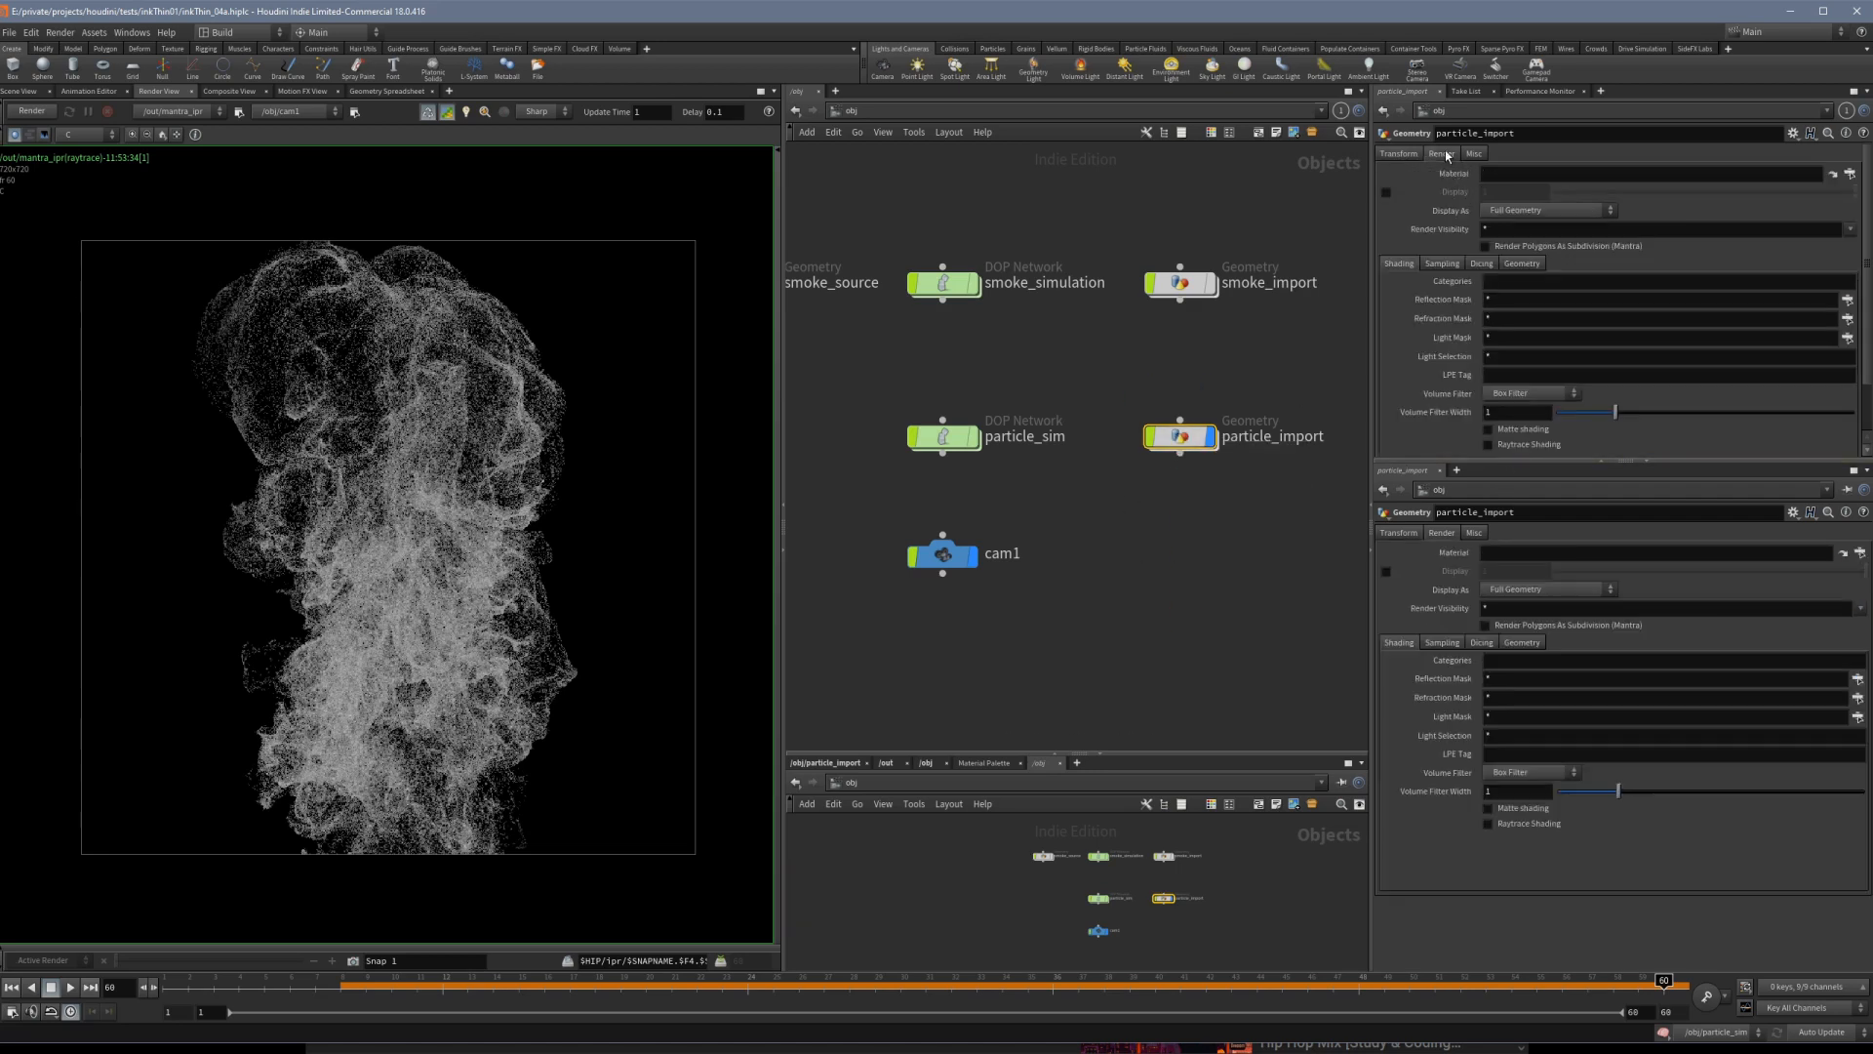
left_click(1441, 264)
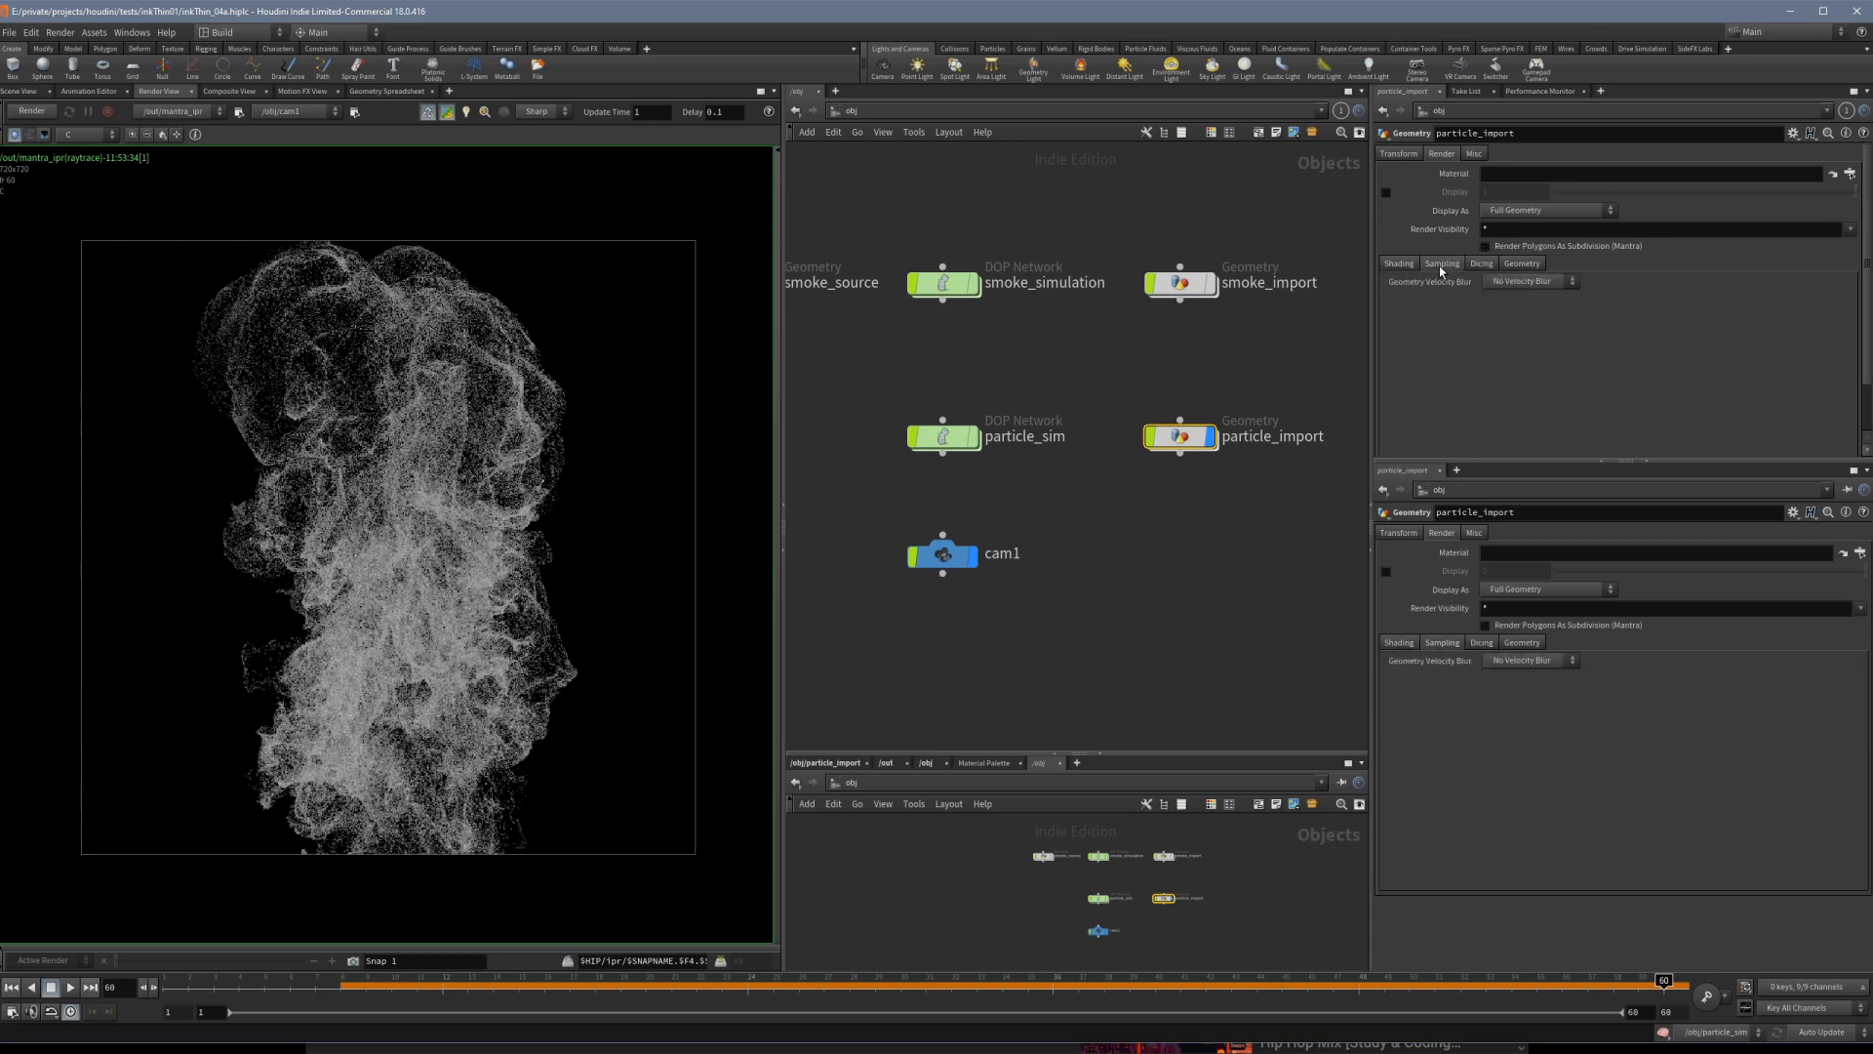
left_click(1514, 311)
Enable Allow Motion Blur in the rendering settings of the mantra_ipr output node.
left_click_drag(1221, 751, 1220, 619)
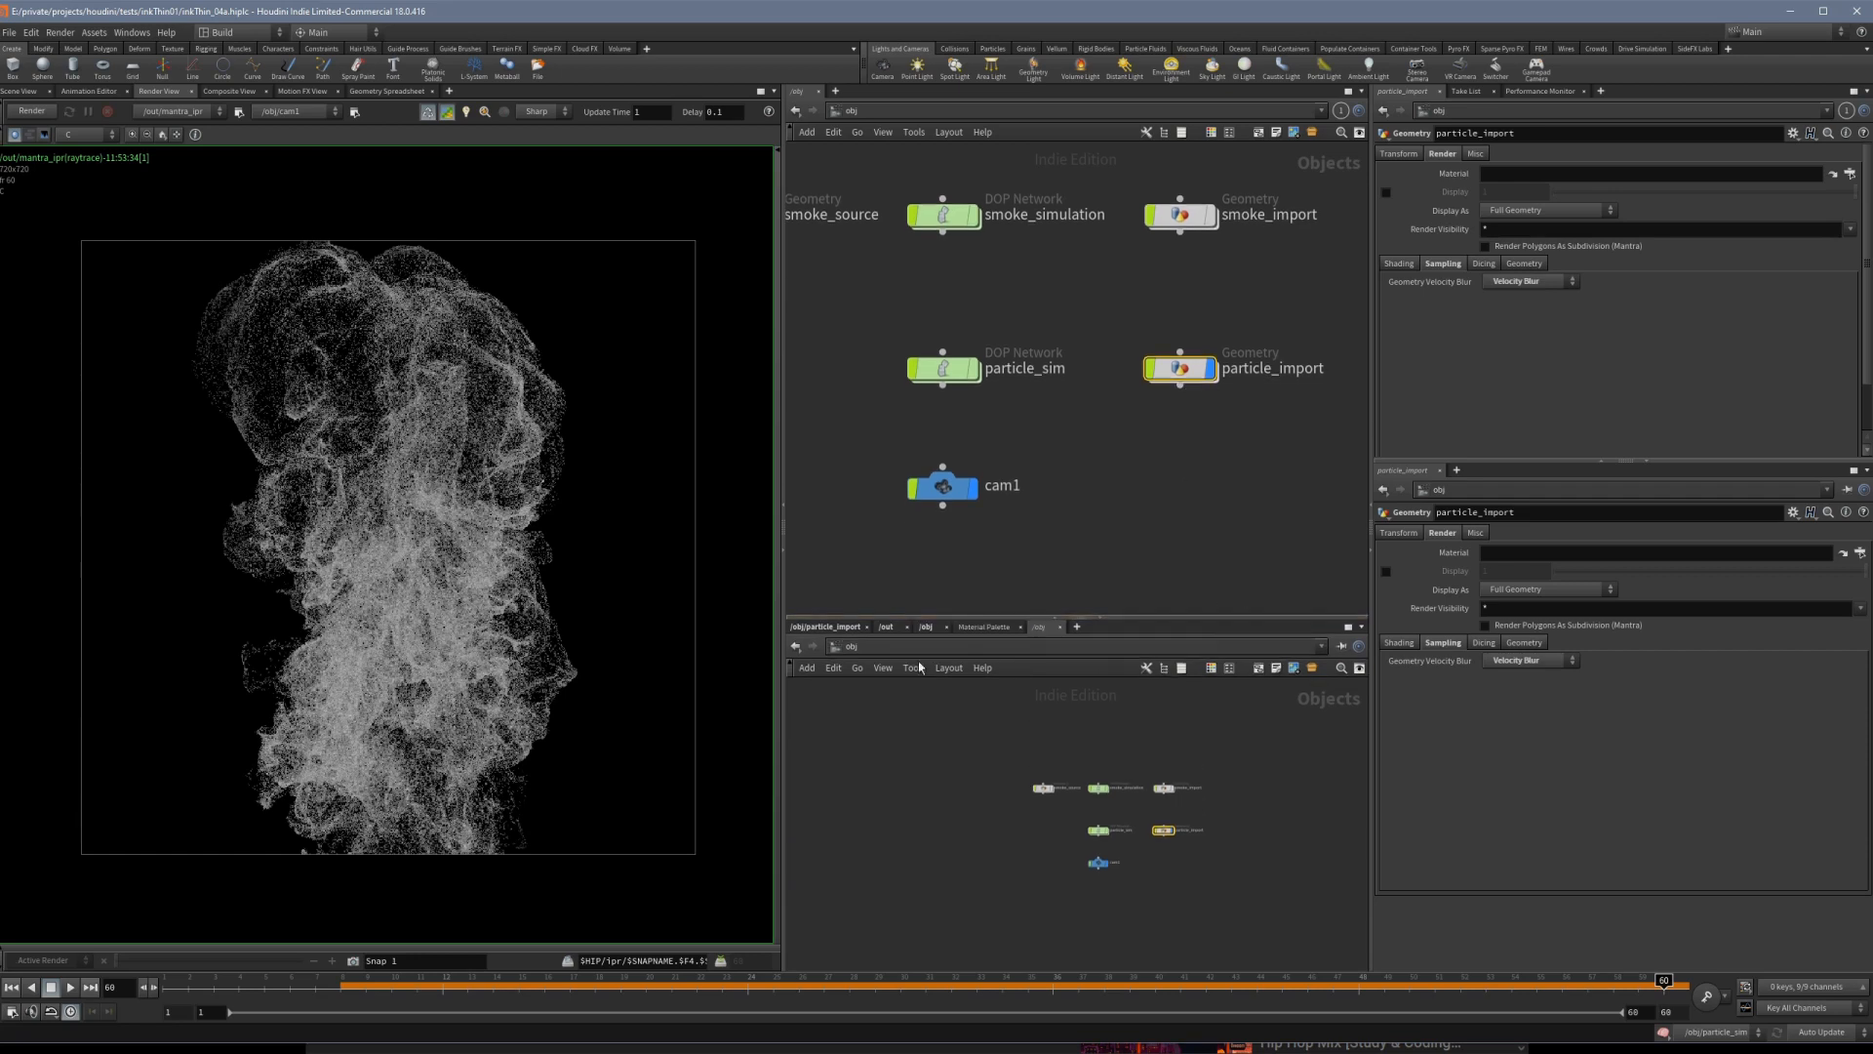
left_click(888, 628)
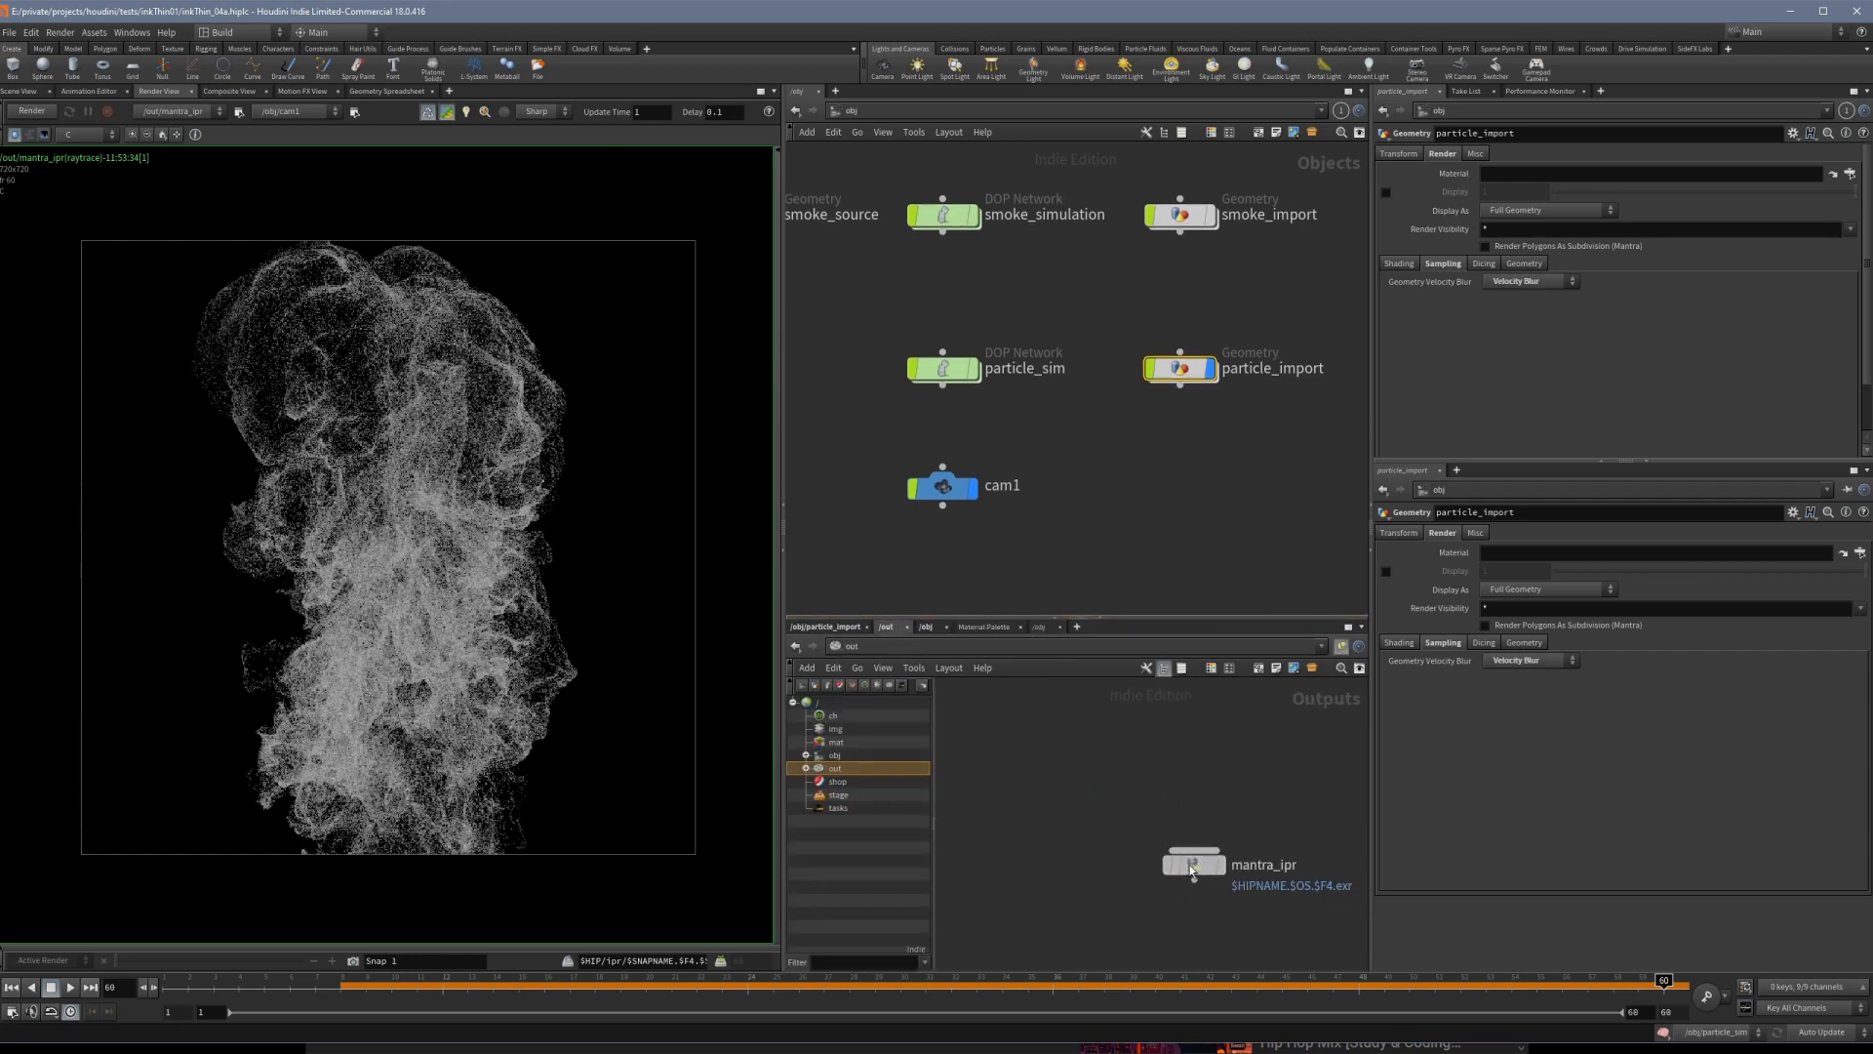
left_click_drag(1202, 867, 1138, 829)
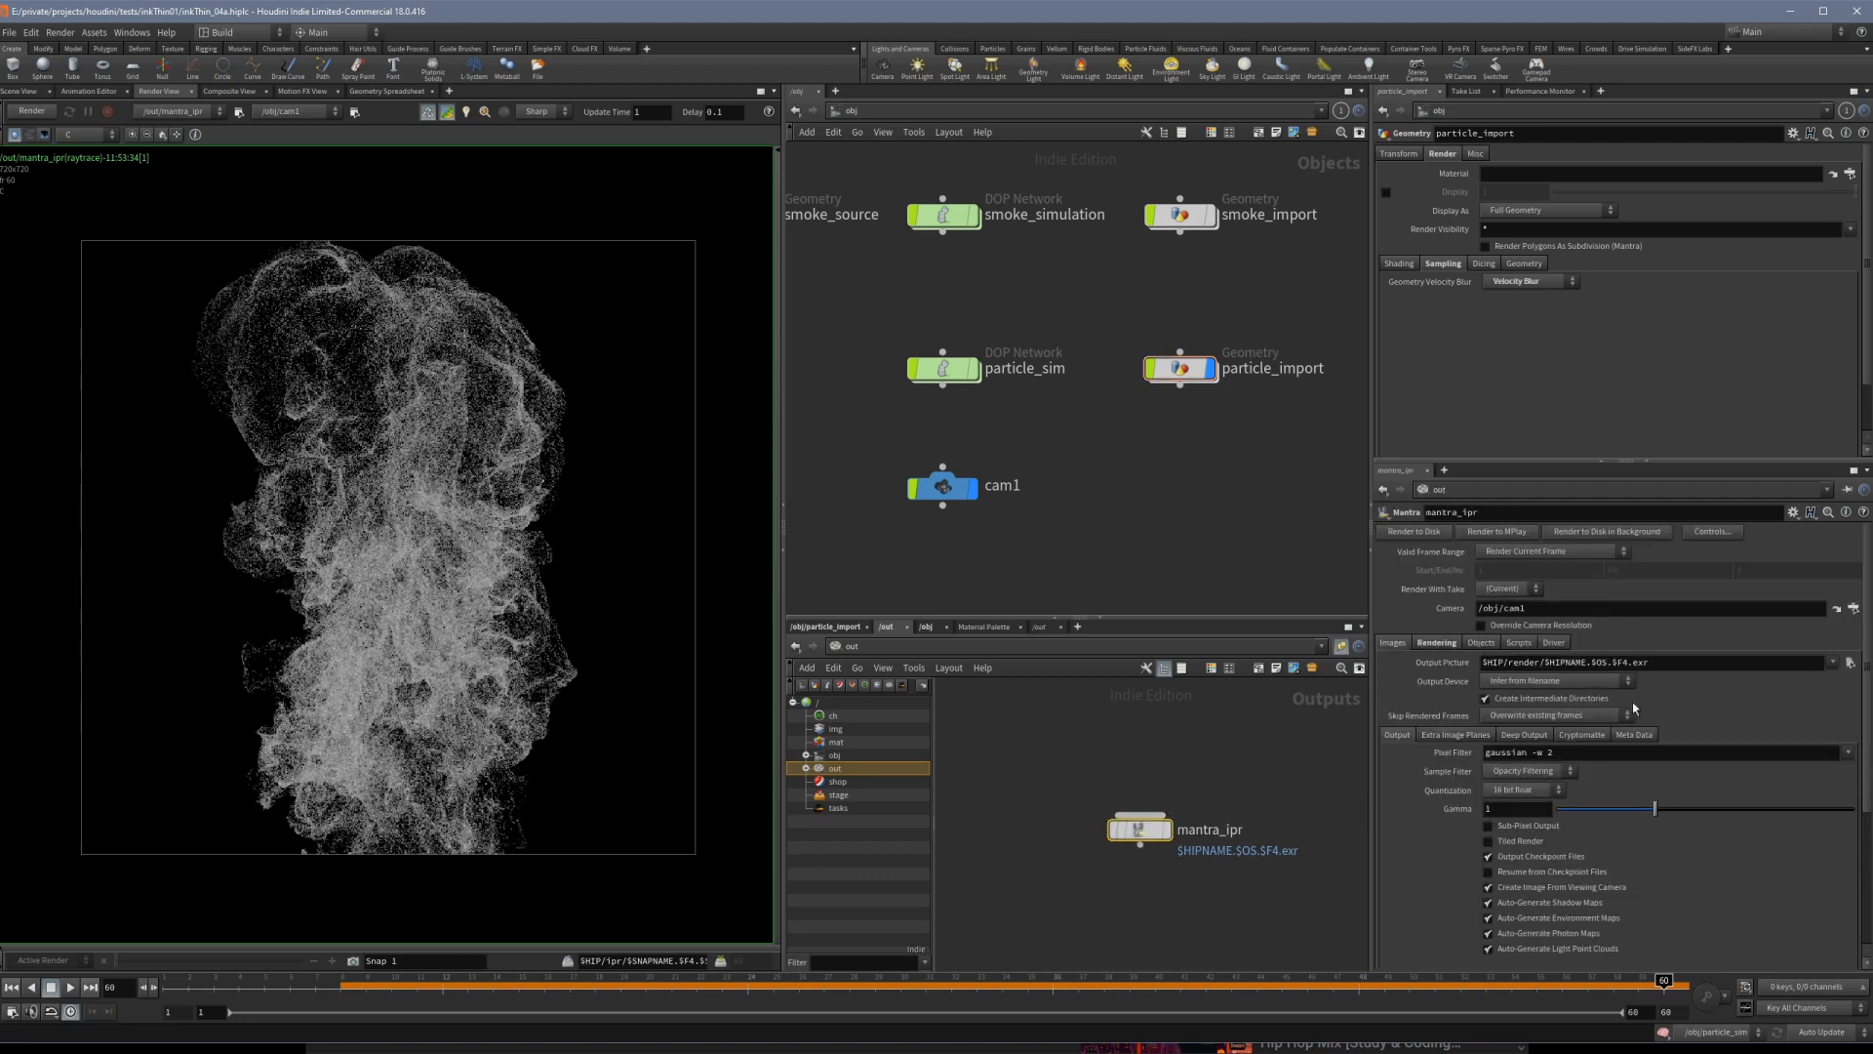
left_click(1436, 642)
left_click(1518, 695)
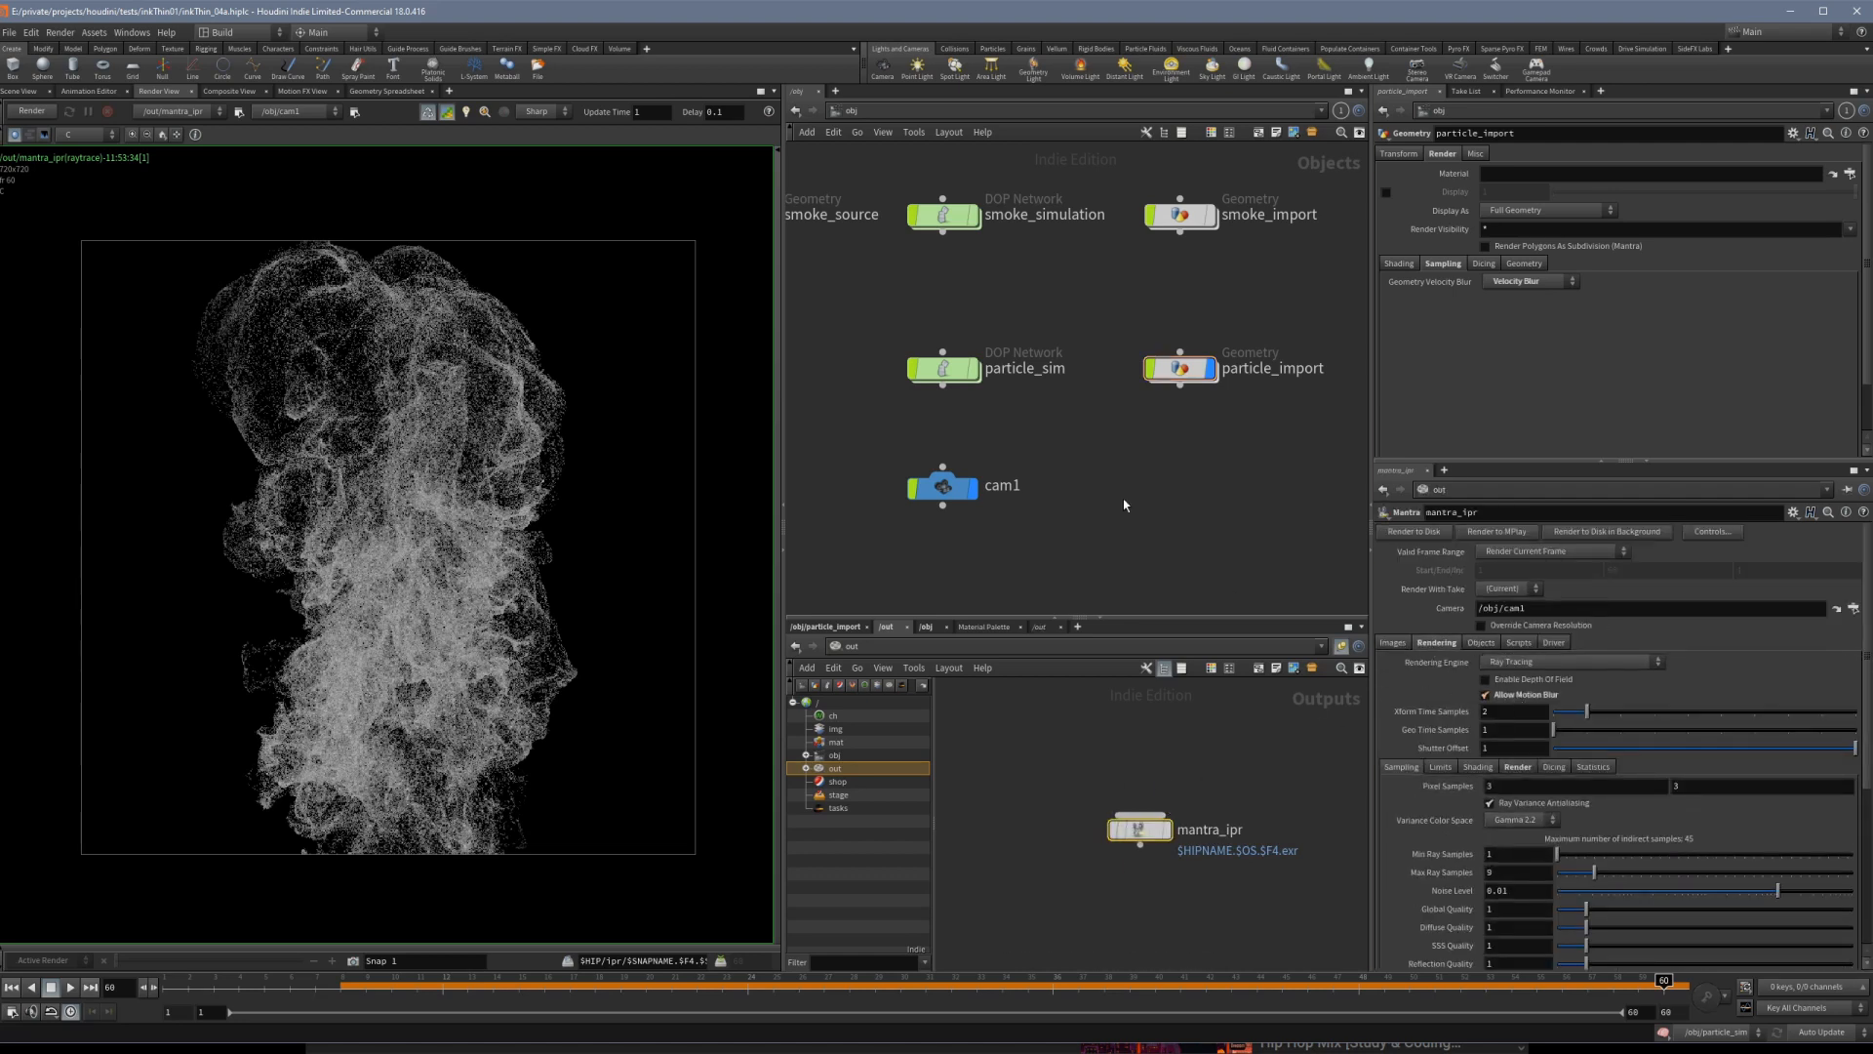
Add the line "@v *= 10.0;" to the VEX code of pointwrangle1 inside particle_import.
double_click(1188, 373)
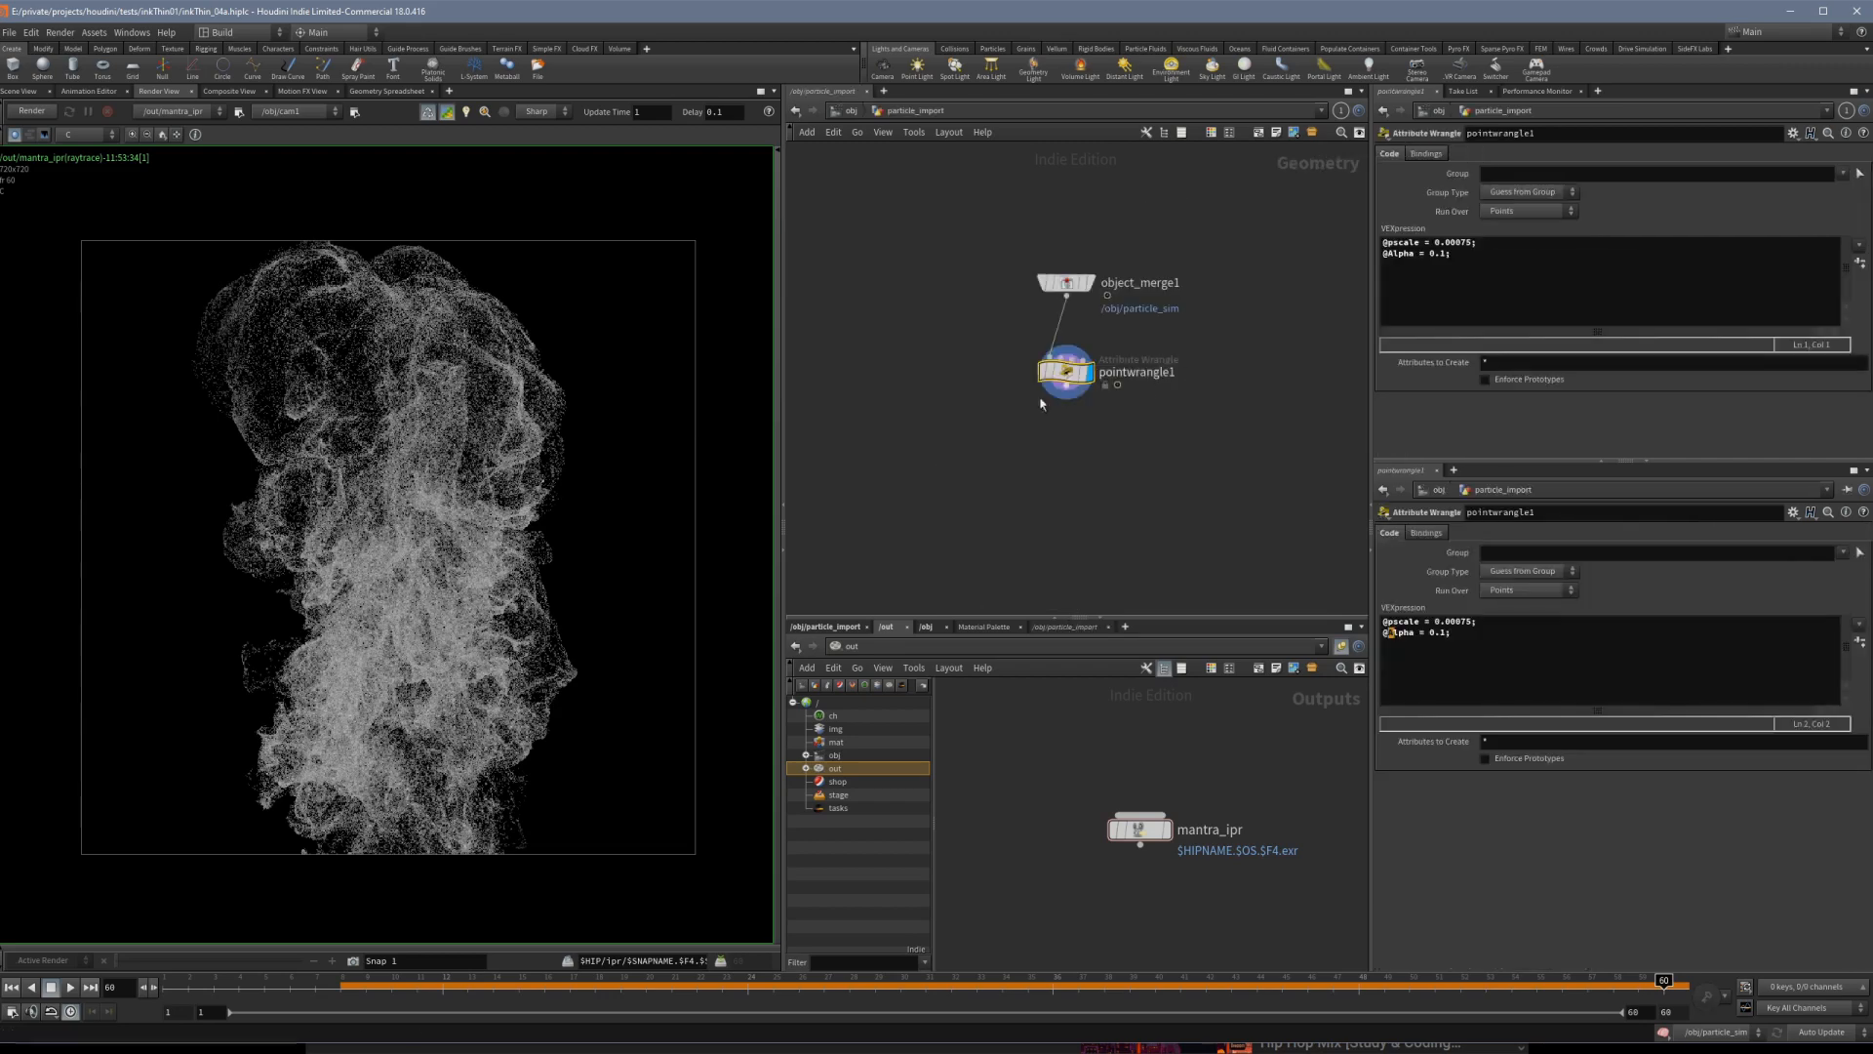
scroll(390, 543, "up", 1)
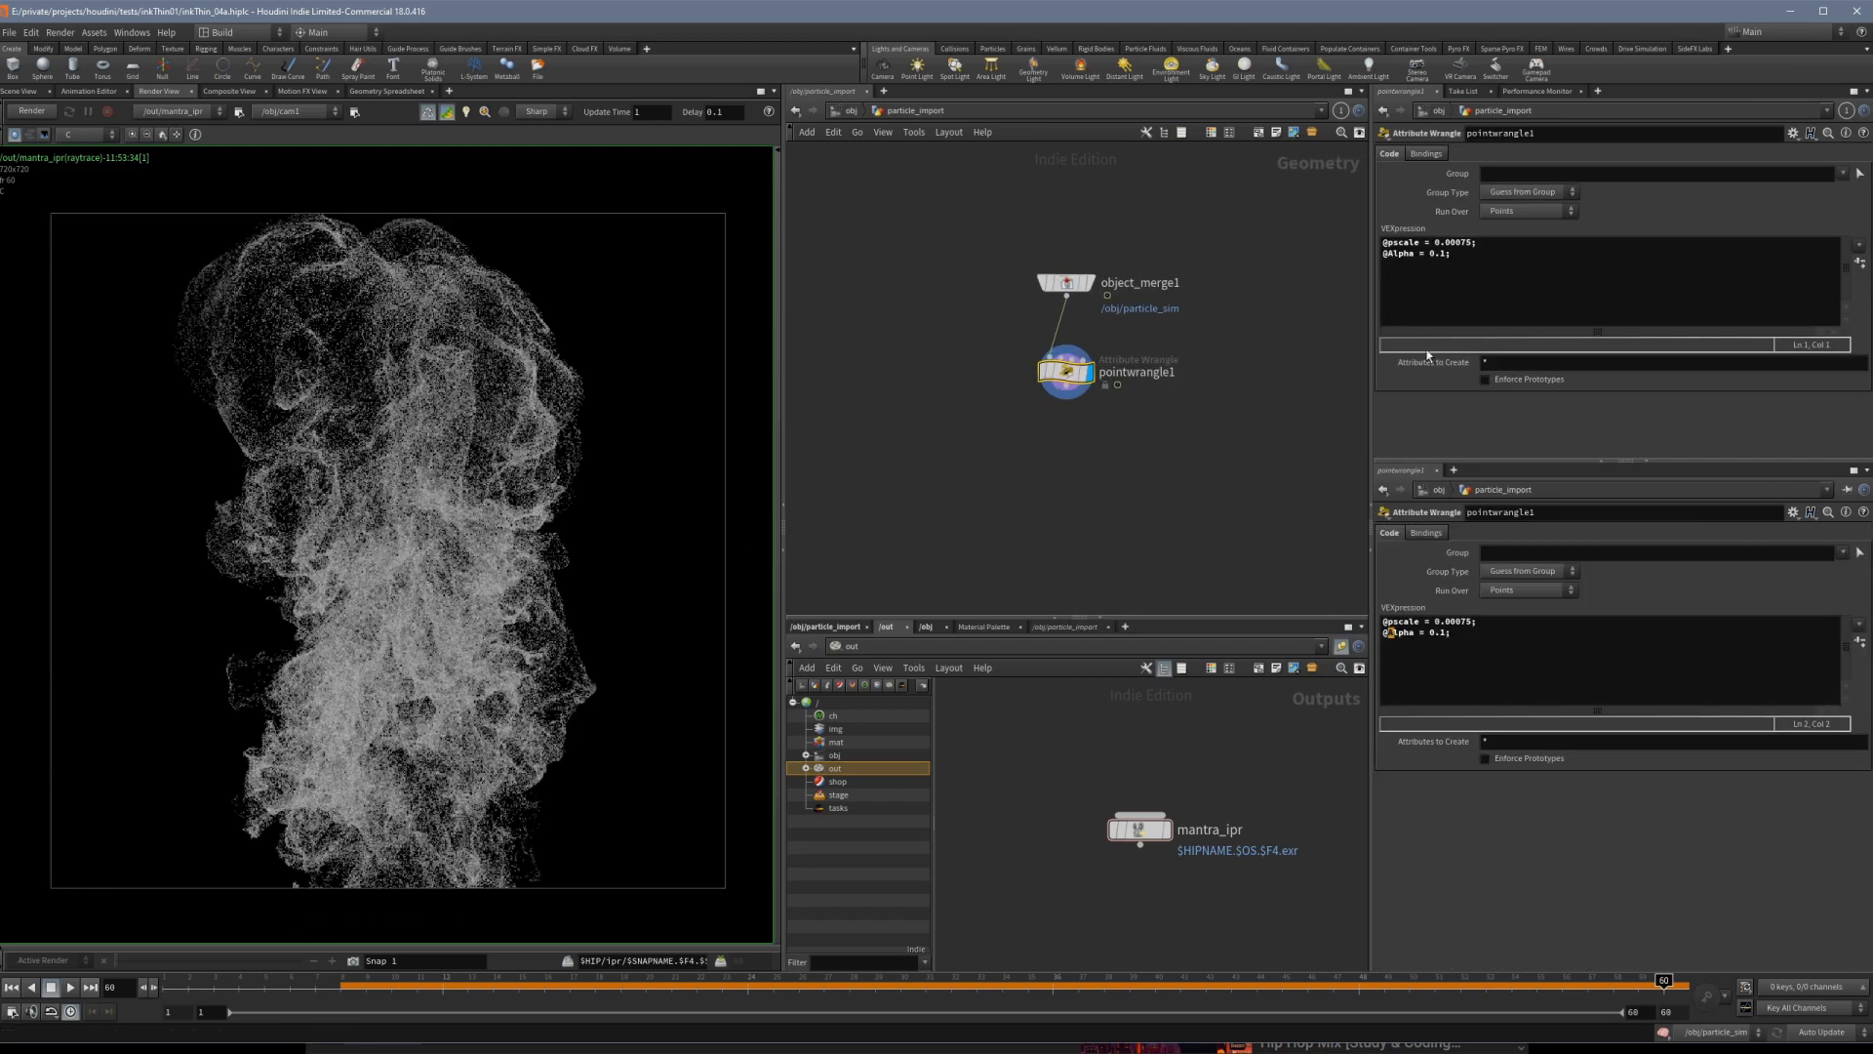
left_click(1442, 307)
key("Return")
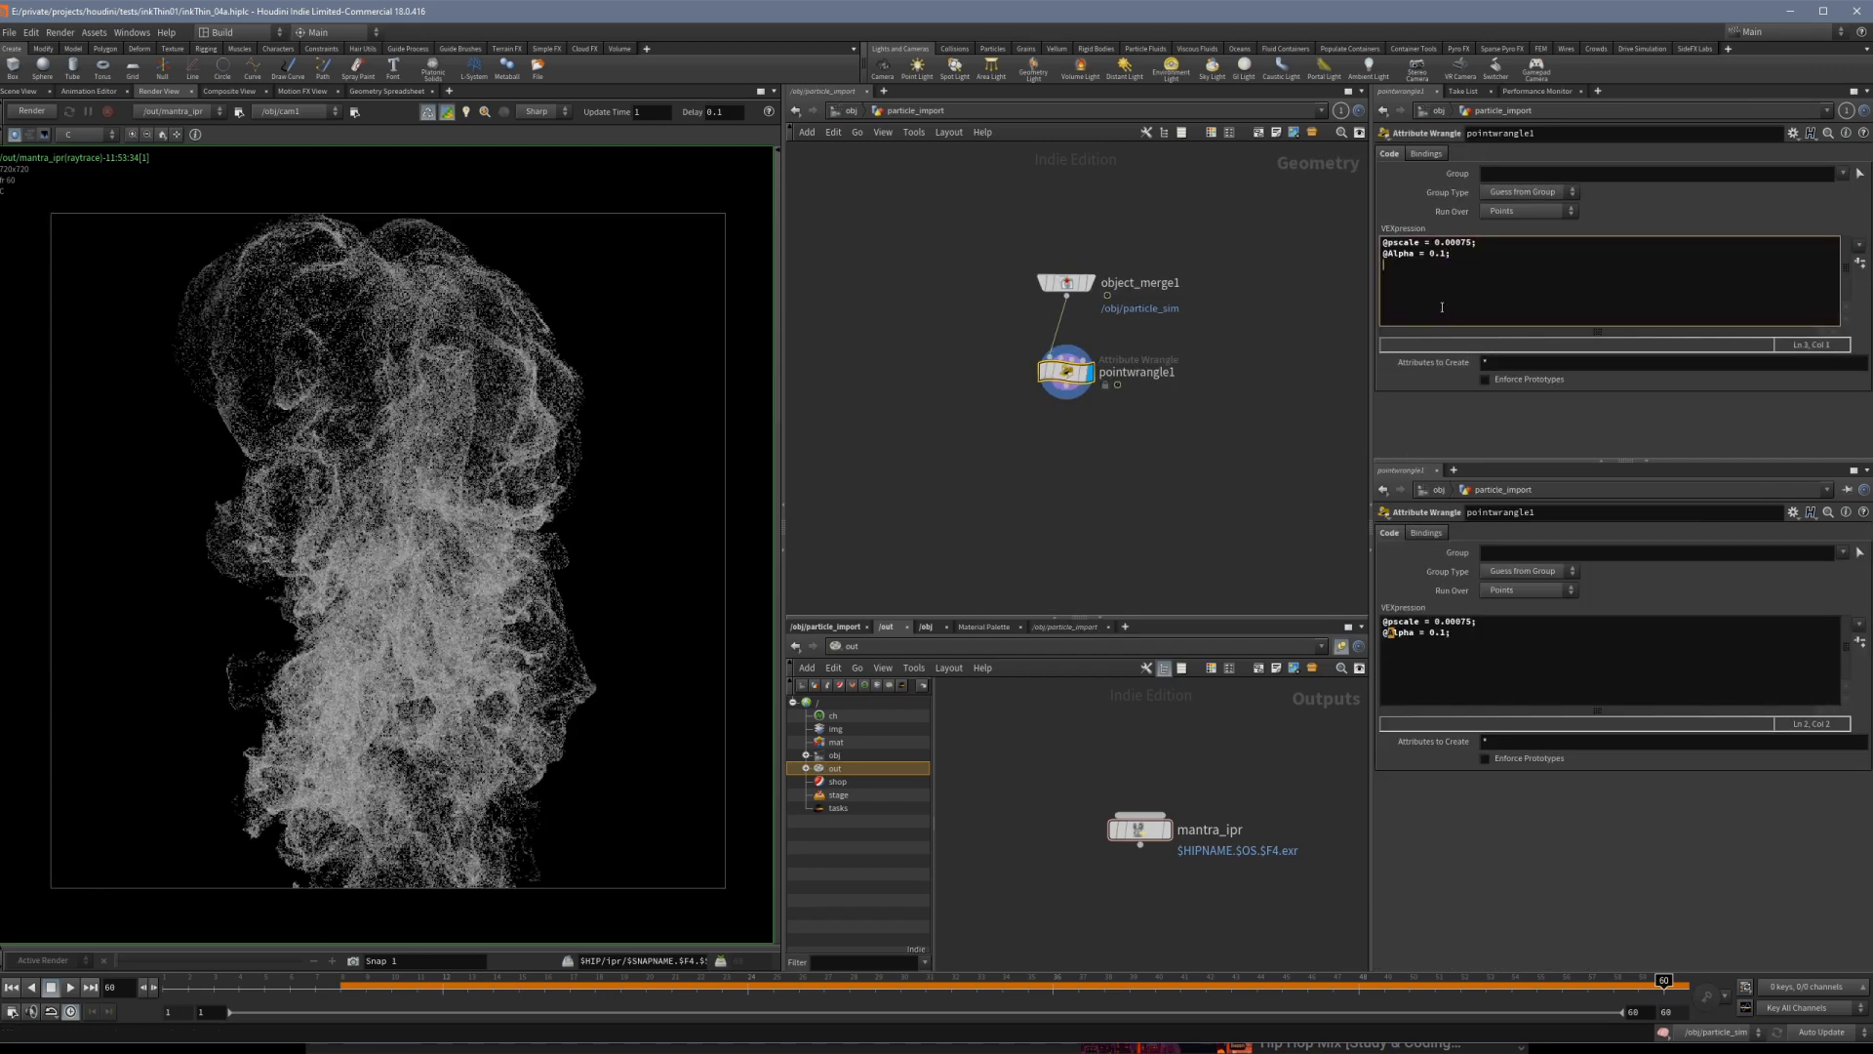
type("@v *= 10.0;")
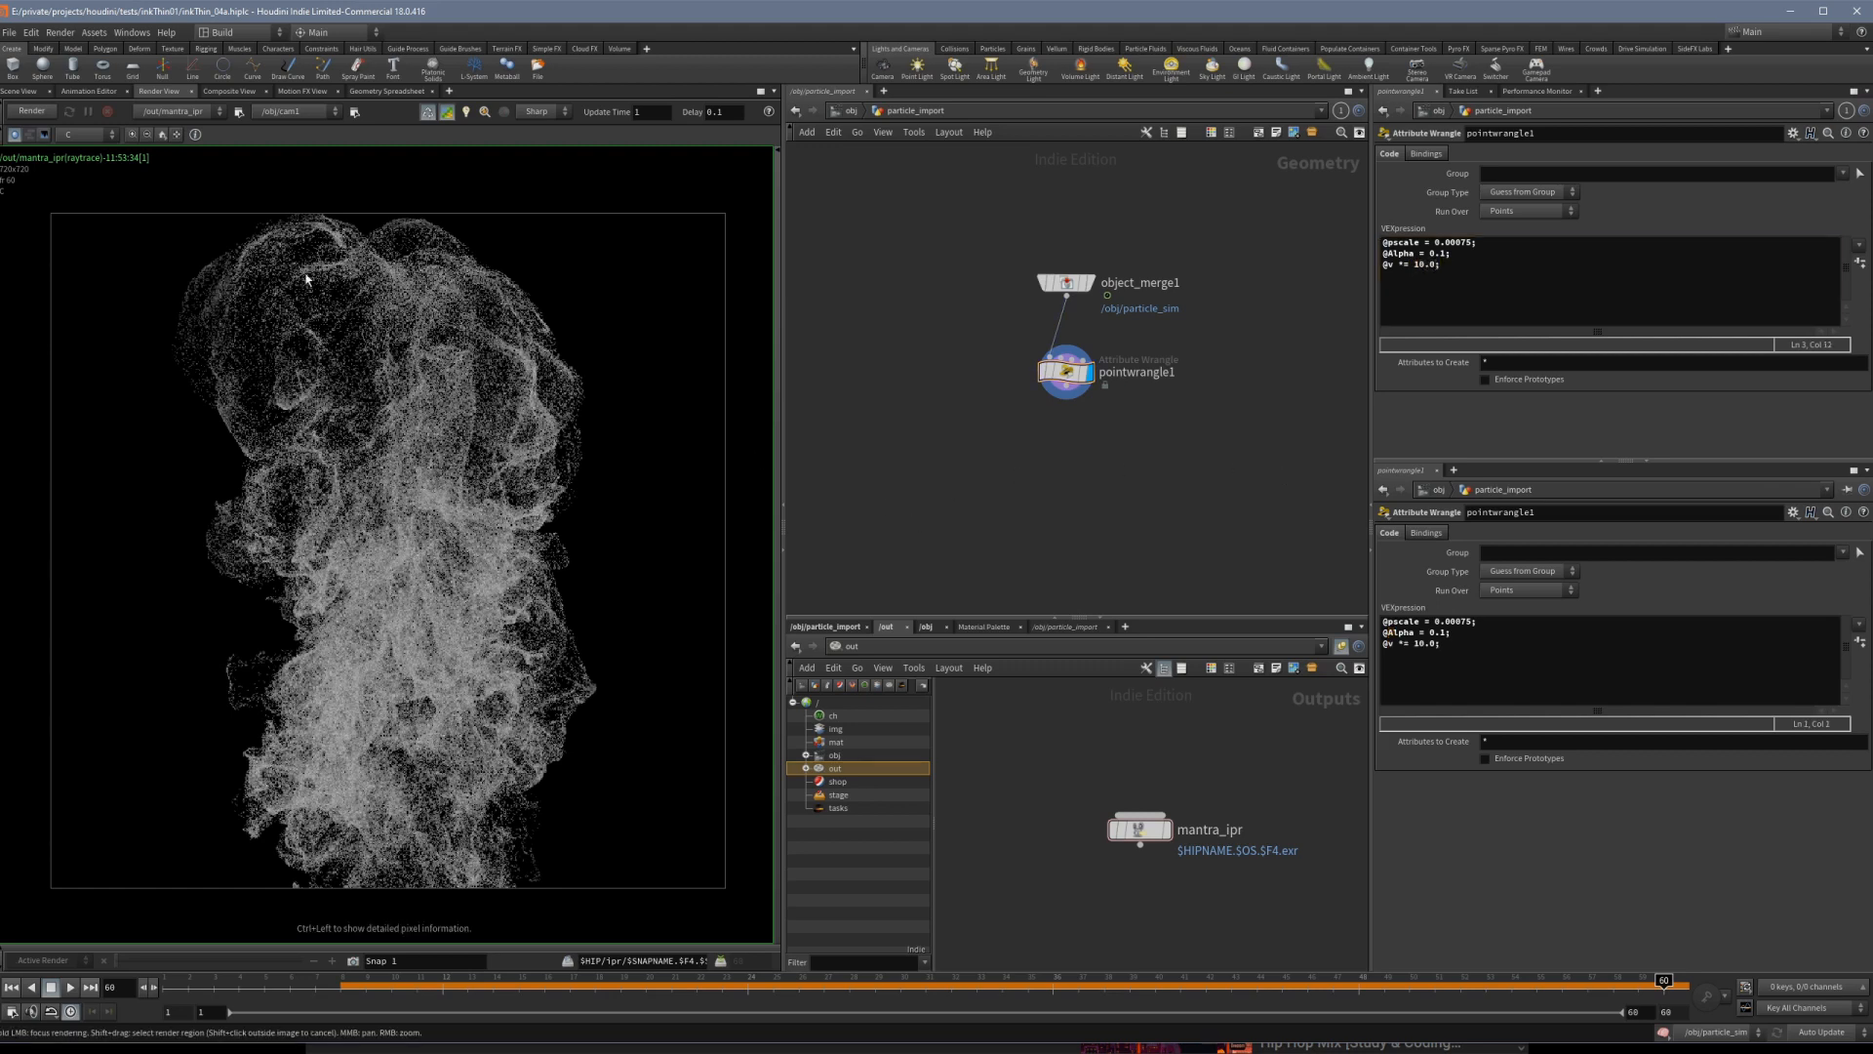
Run a new preview render from cam1 to inspect the motion-blurred particles up close, and stop it.
left_click(31, 111)
scroll(472, 517, "up", 3)
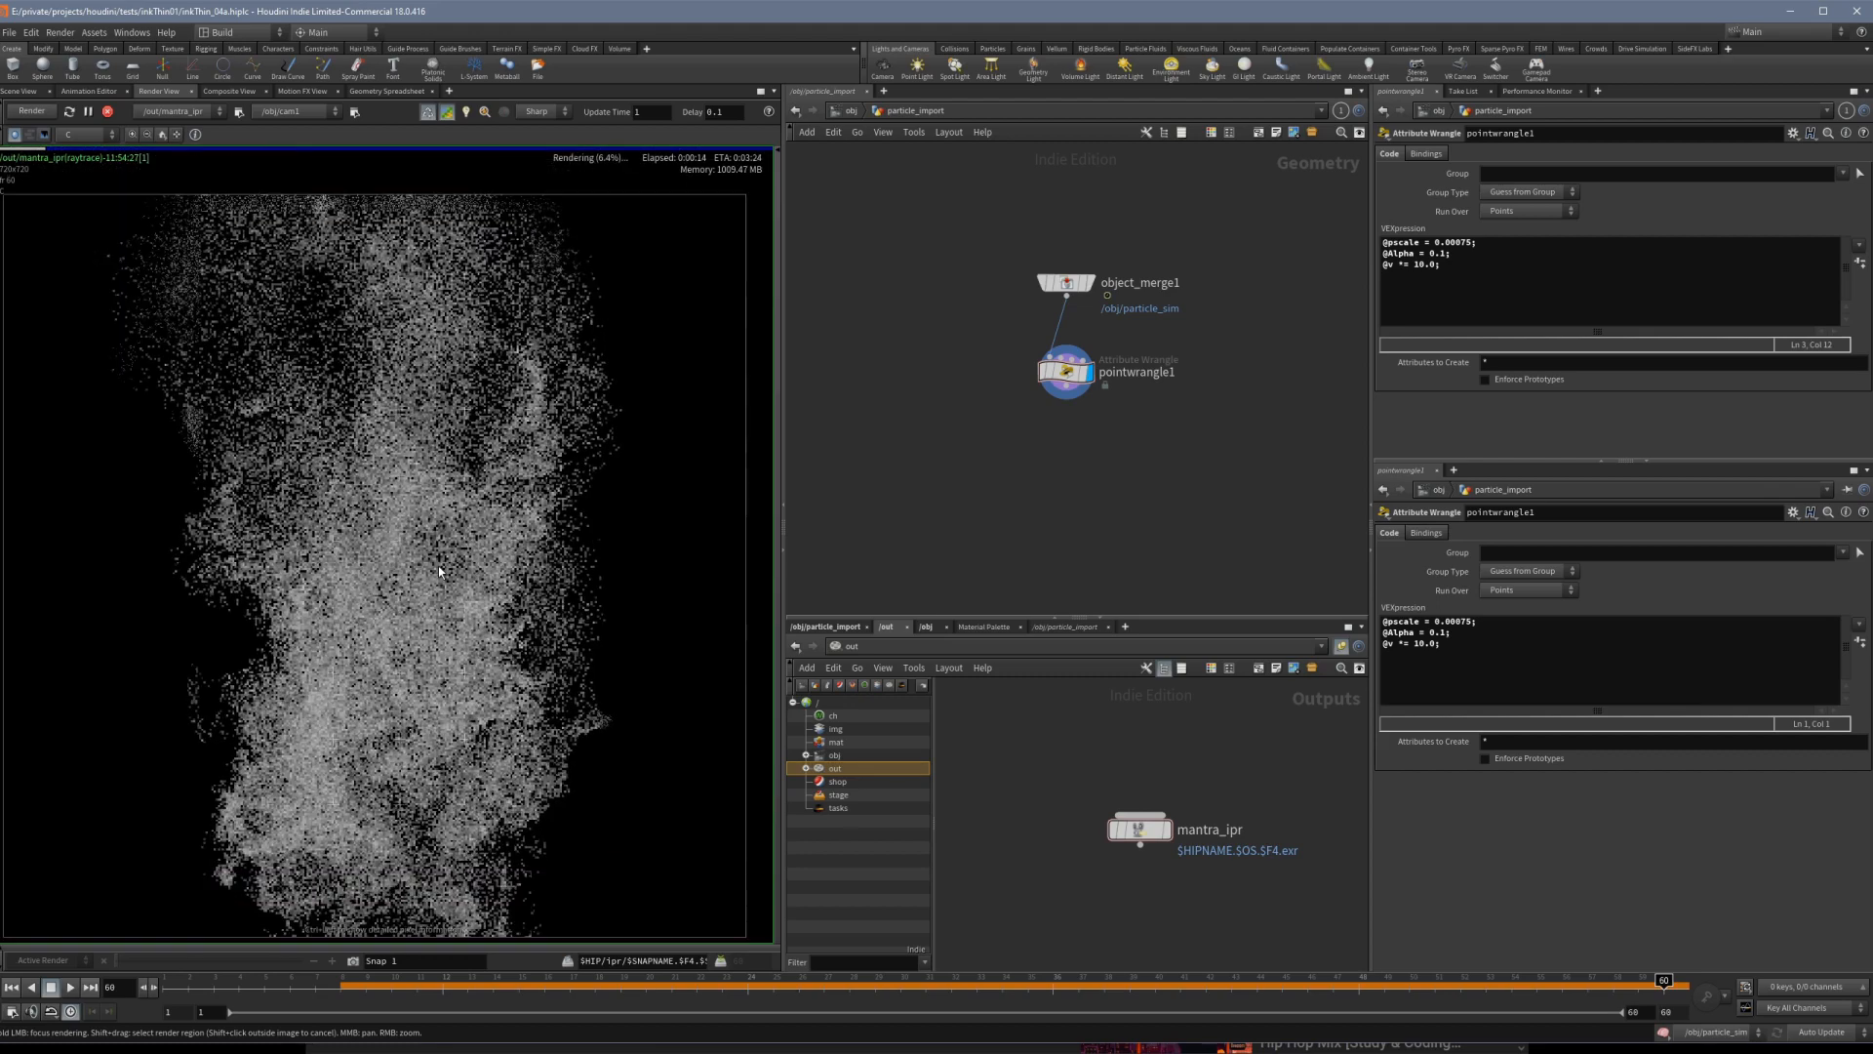
scroll(406, 595, "up", 4)
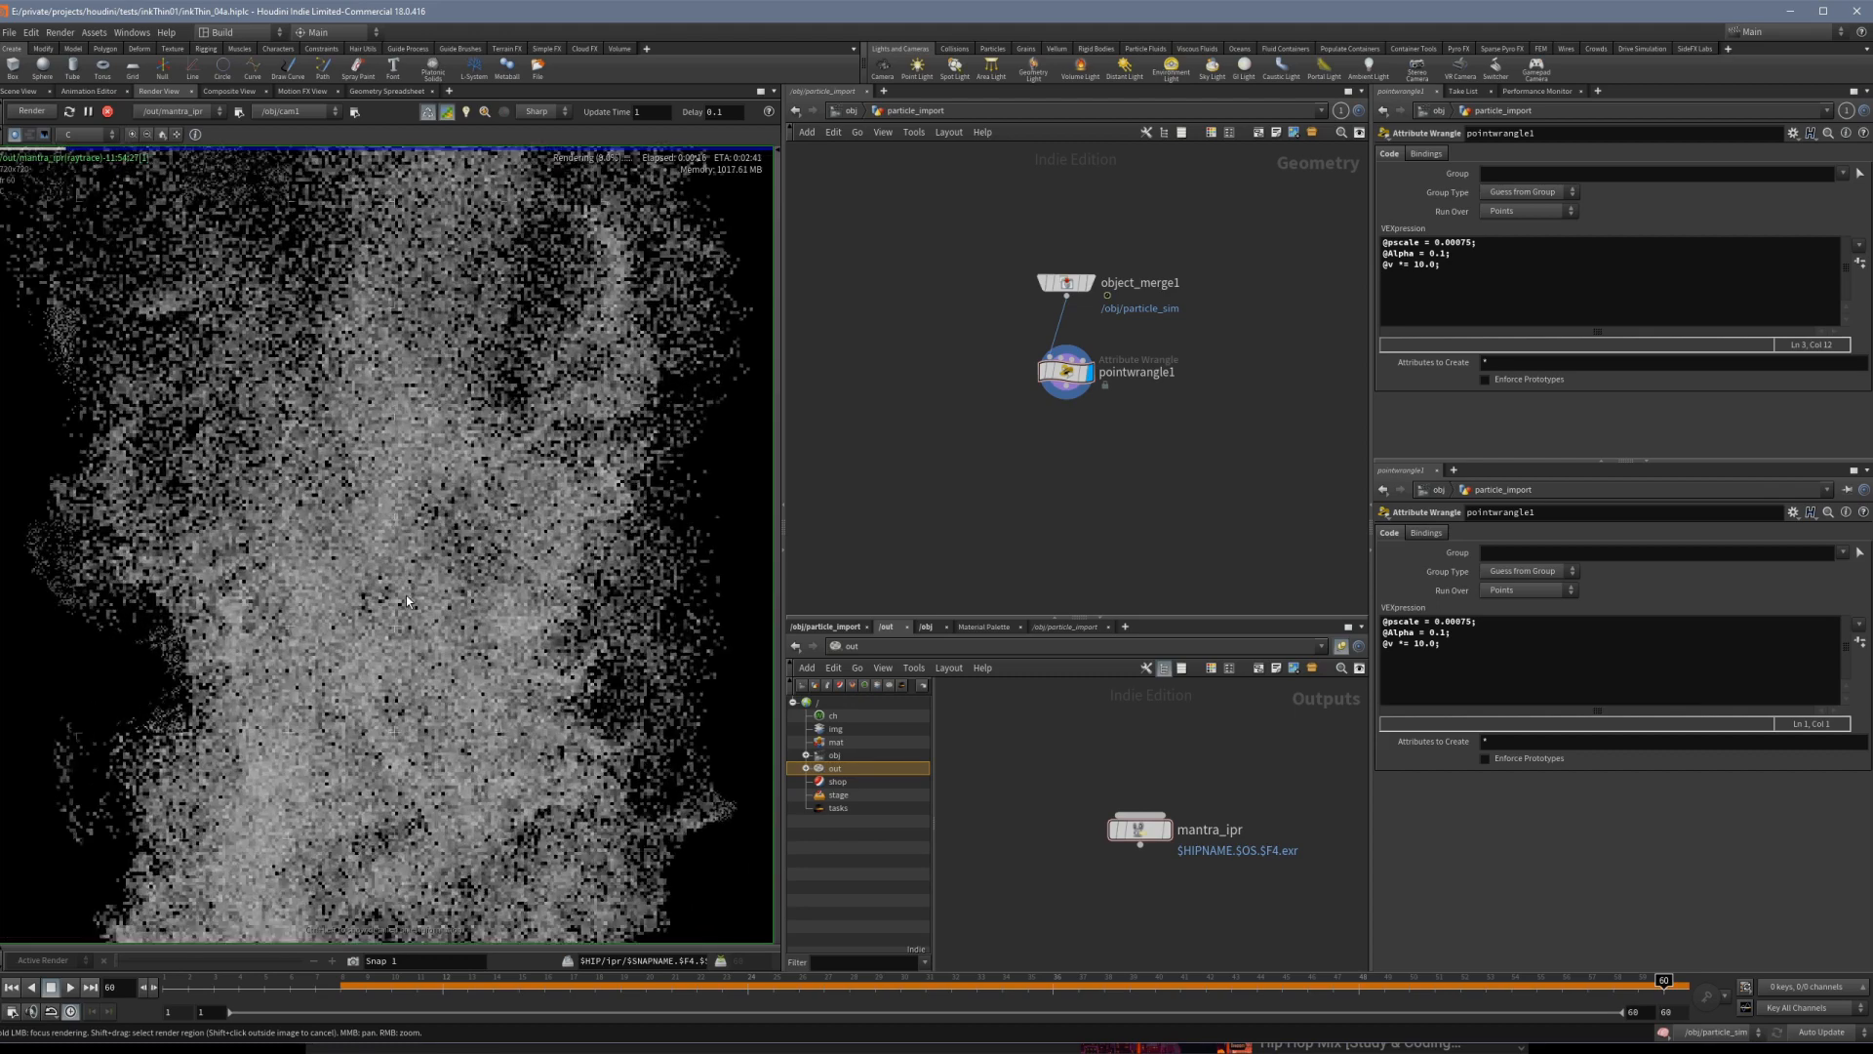
scroll(406, 595, "down", 4)
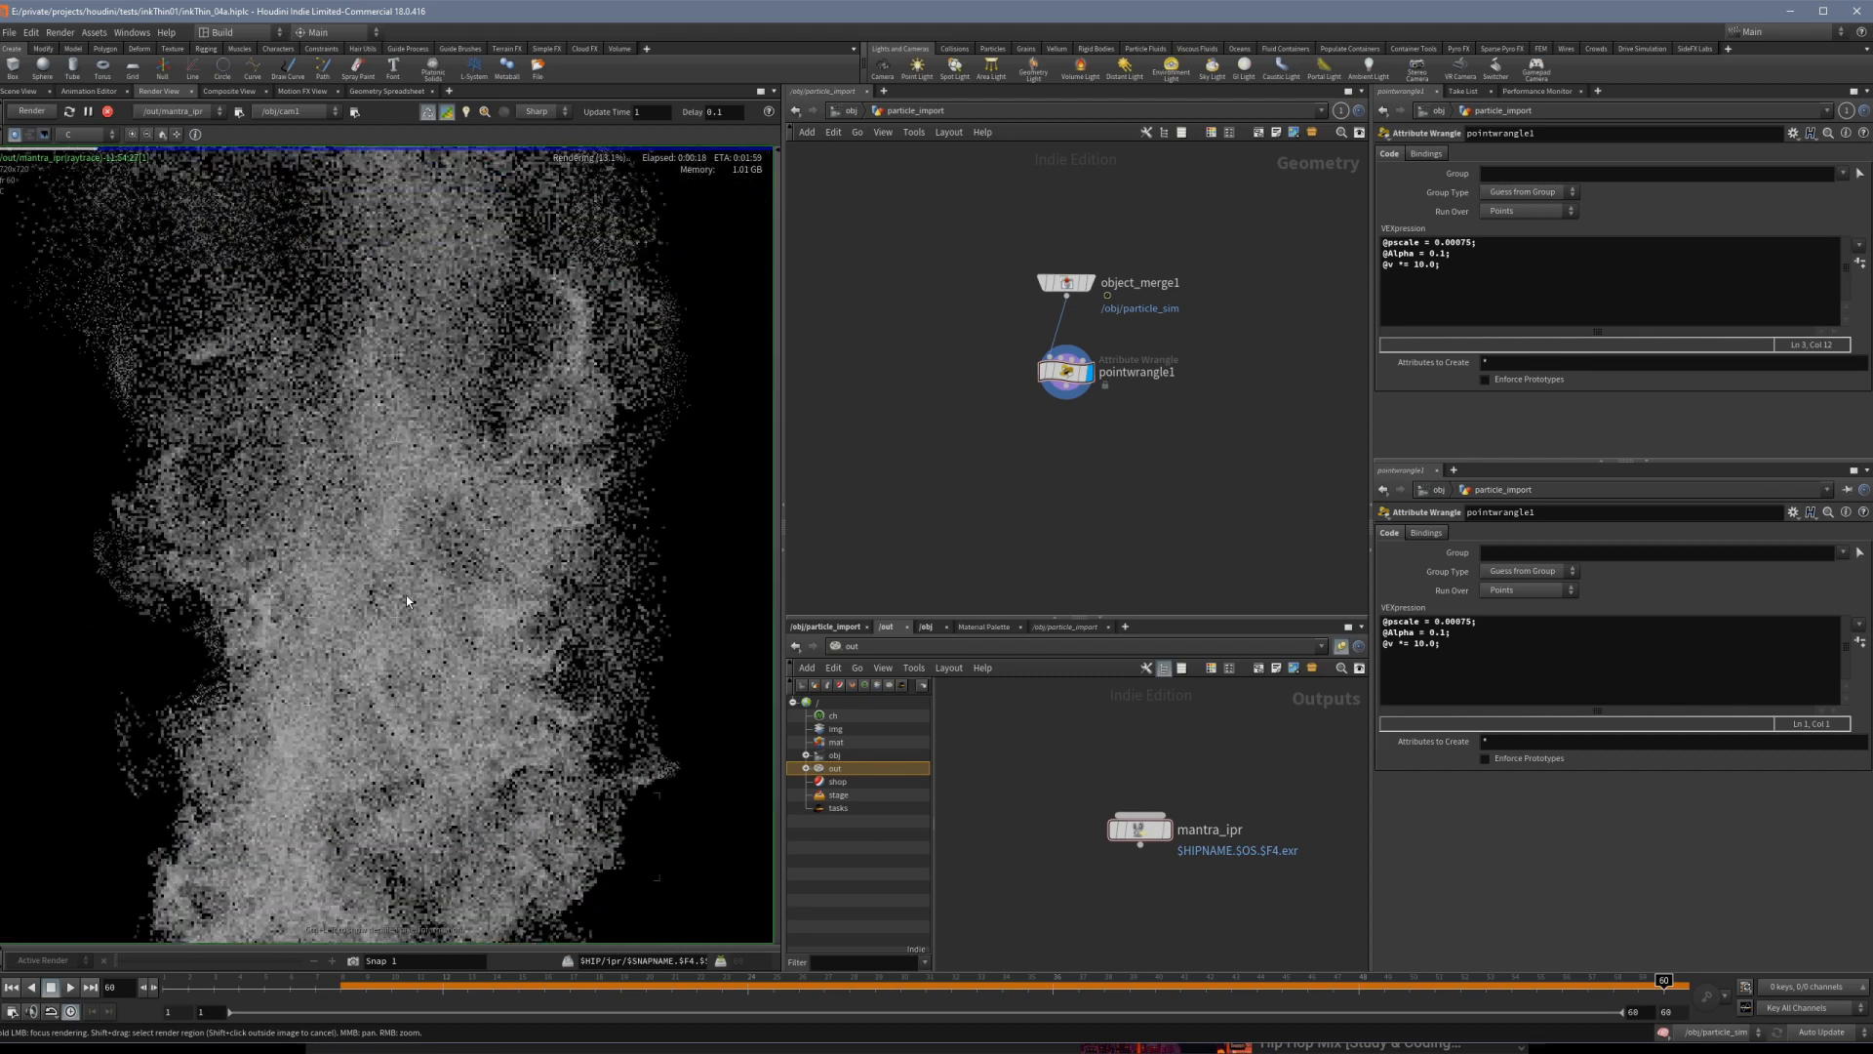
left_click(107, 112)
Change the velocity multiplier in the pointwrangle1 code so the line reads "@v *= 0.0;".
left_click(1476, 264)
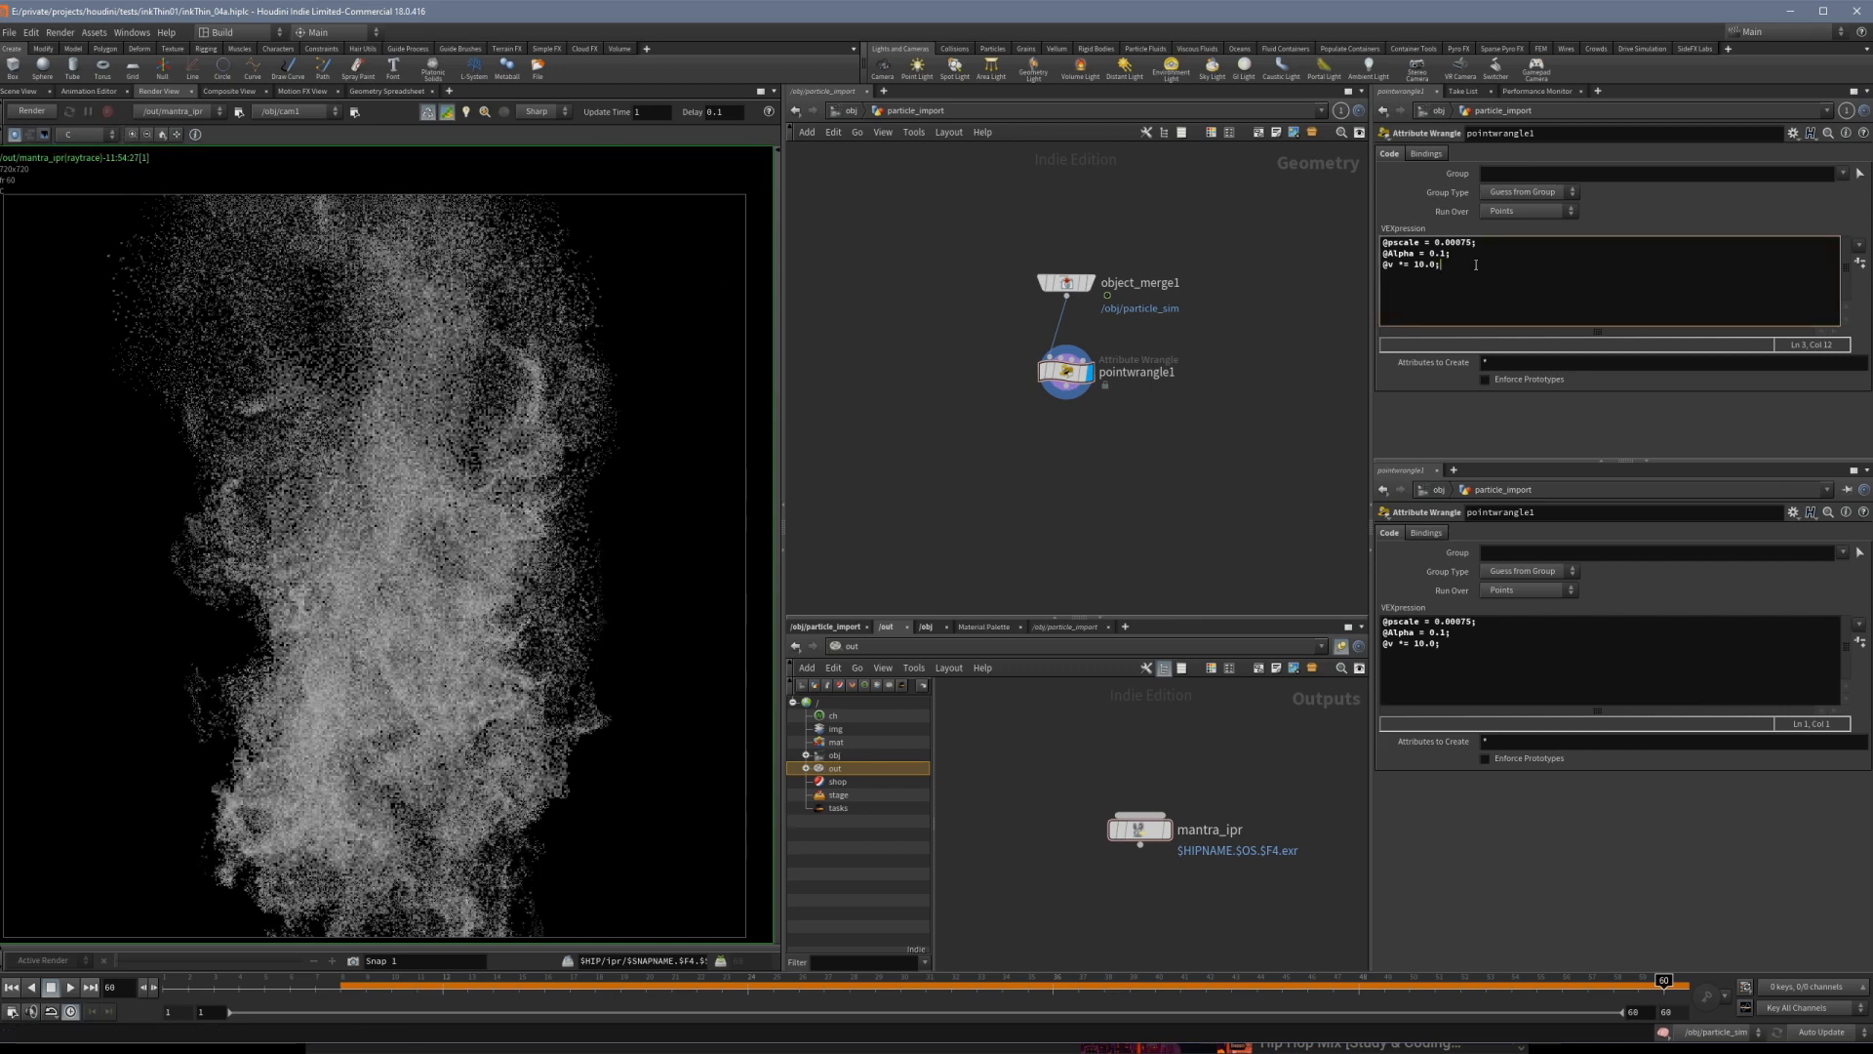
key("Home")
type("//")
key("BackSpace")
key("BackSpace")
key("Right")
key("Right")
key("Right")
key("Right")
key("Right")
key("Right")
key("BackSpace")
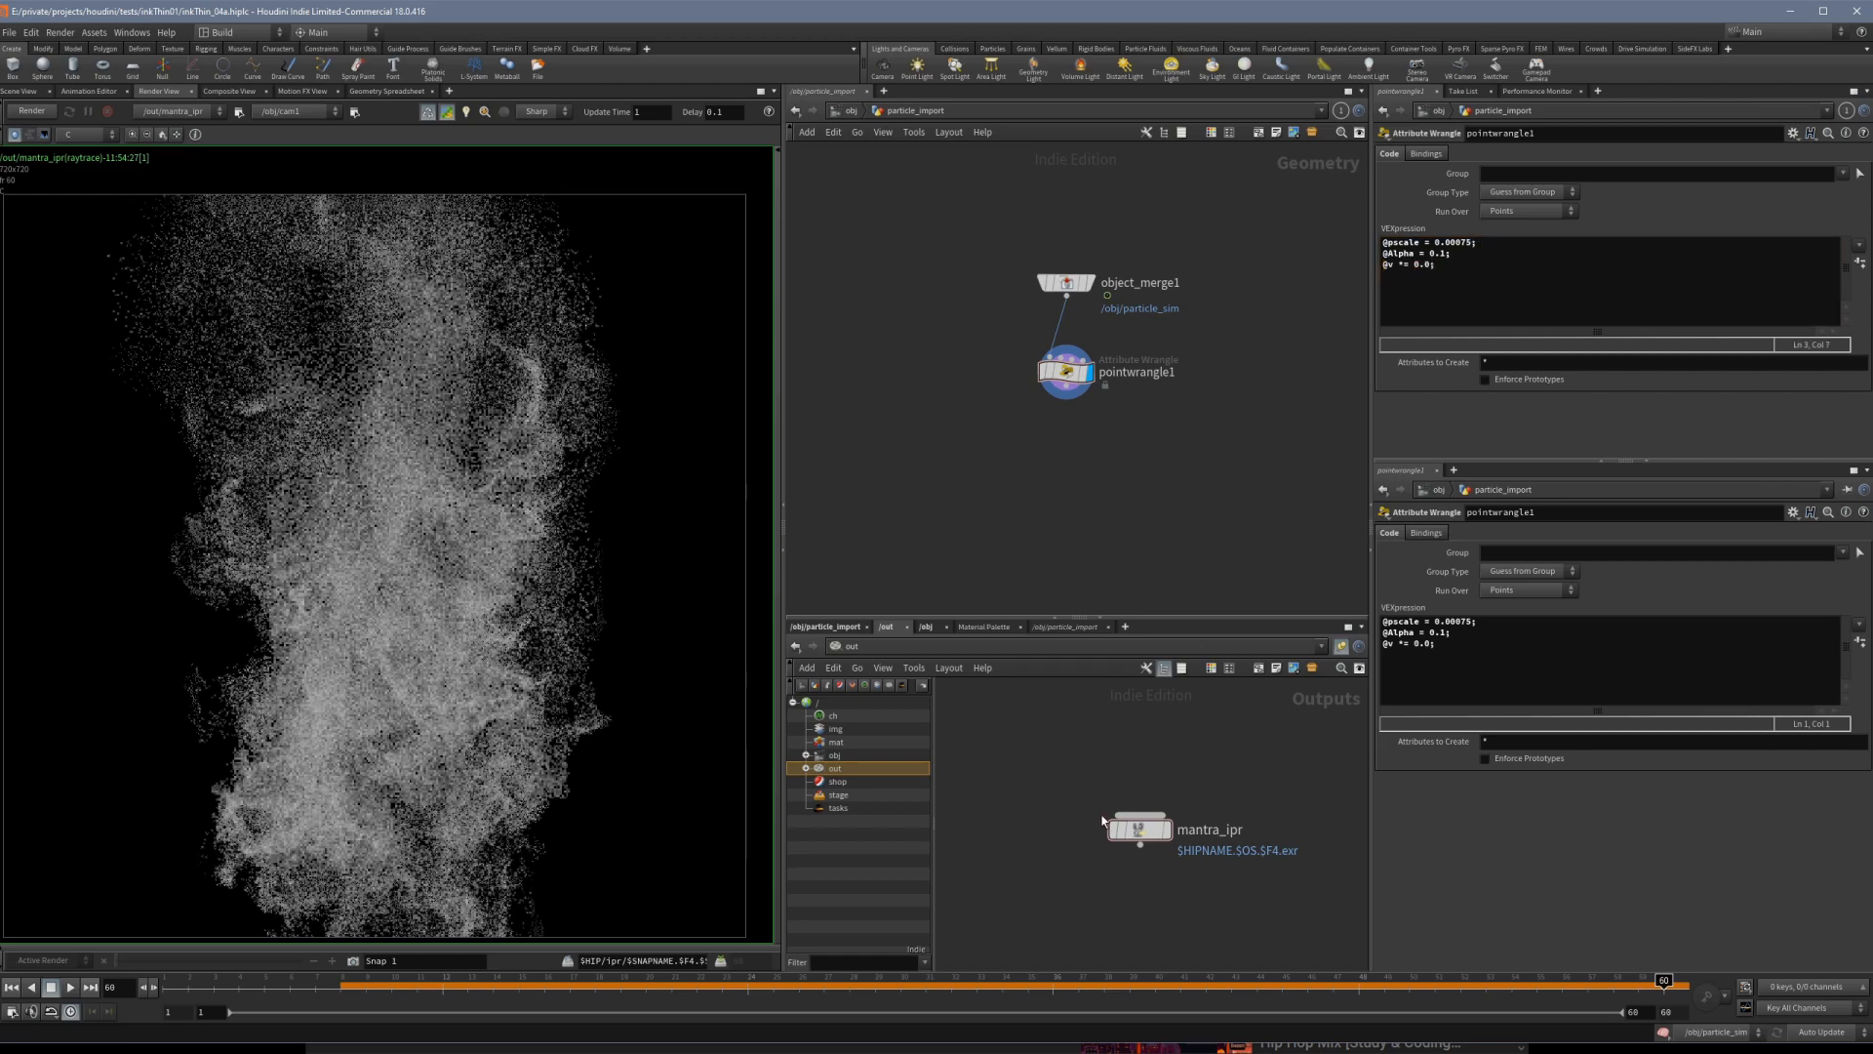
Render the current frame from mantra_ipr to MPlay and inspect the particle image at several magnifications.
left_click(1132, 828)
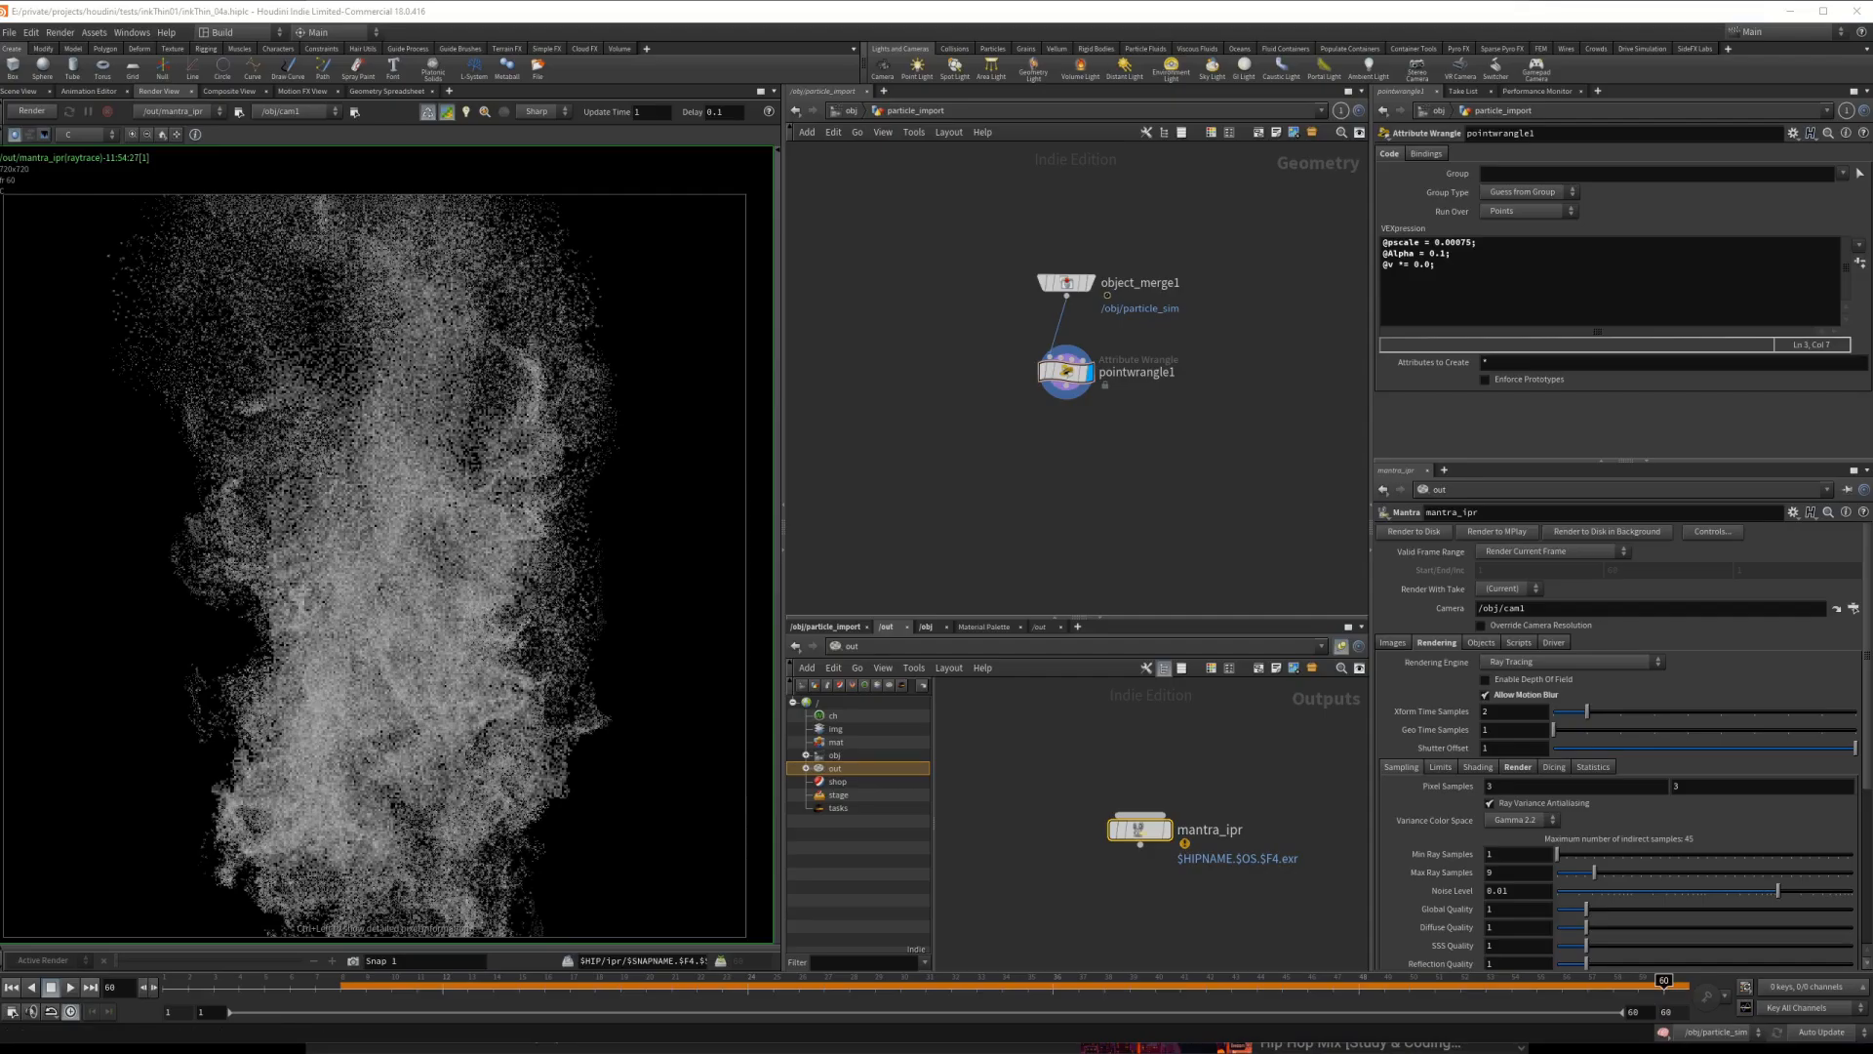
left_click_drag(0, 188, 788, 161)
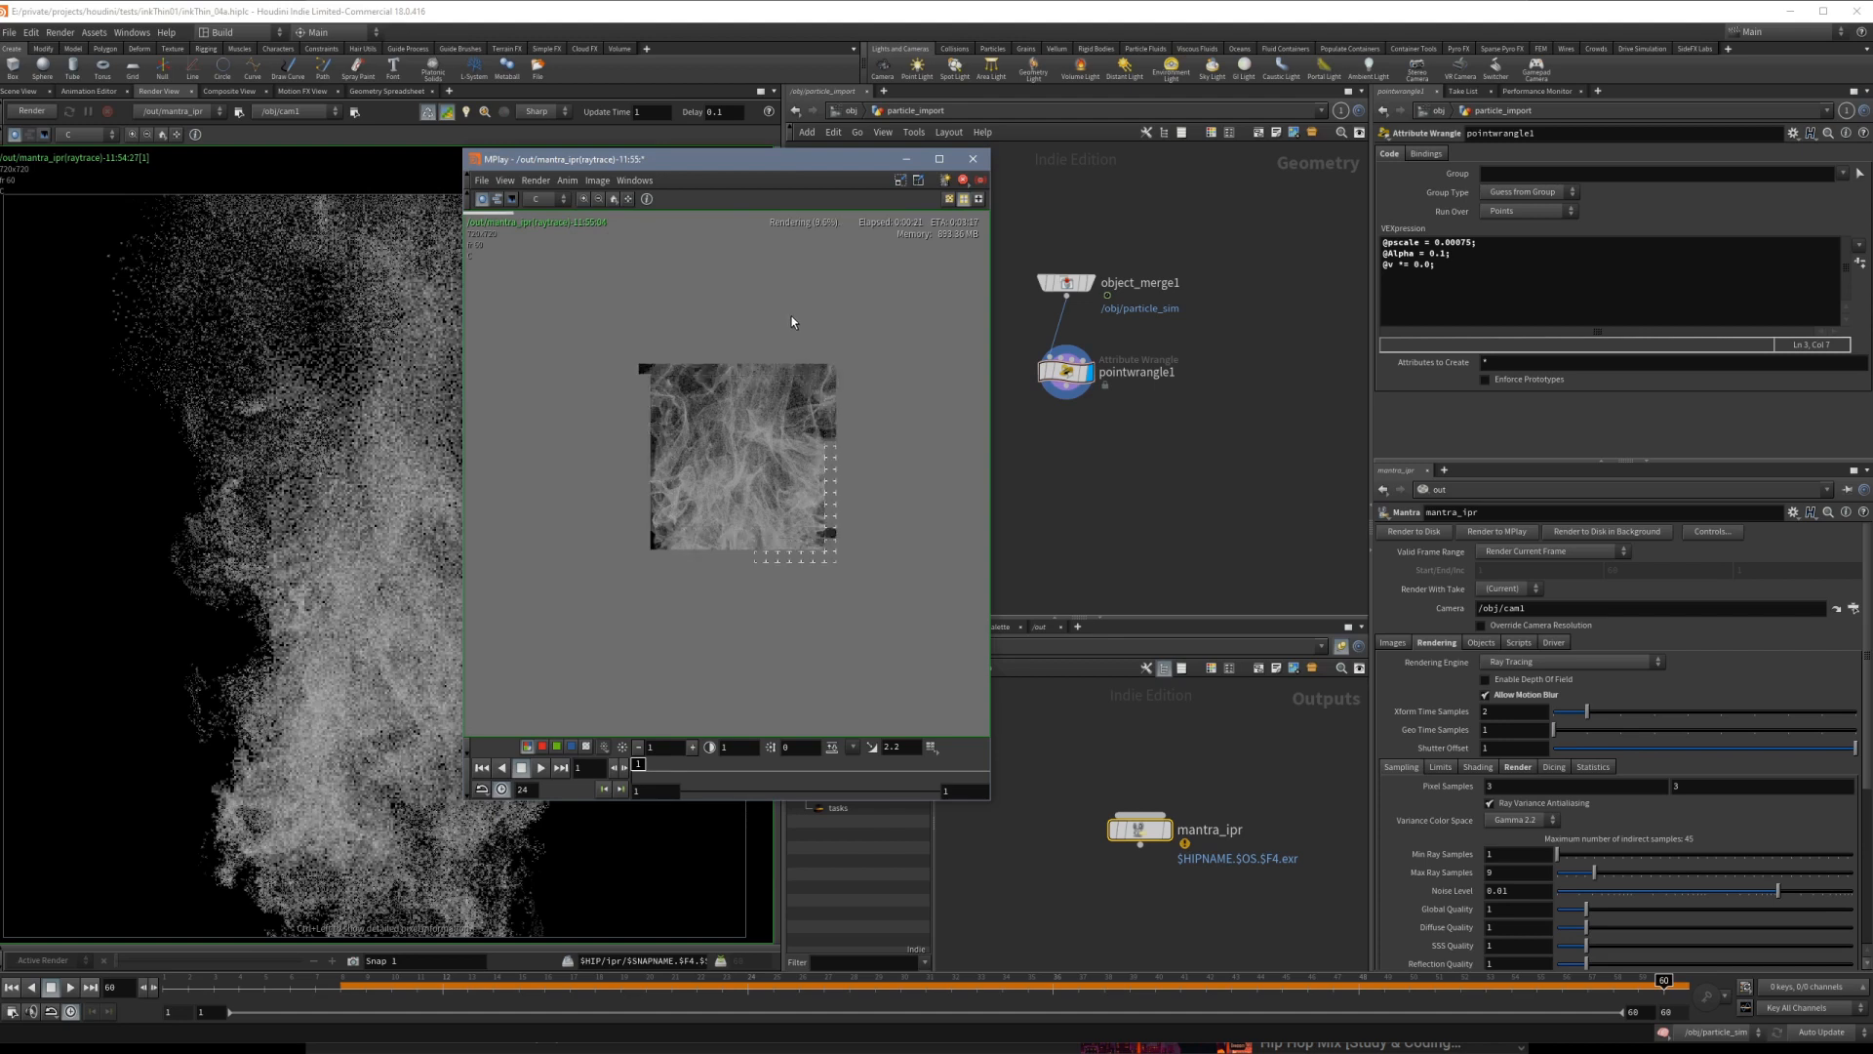
left_click_drag(785, 159, 700, 164)
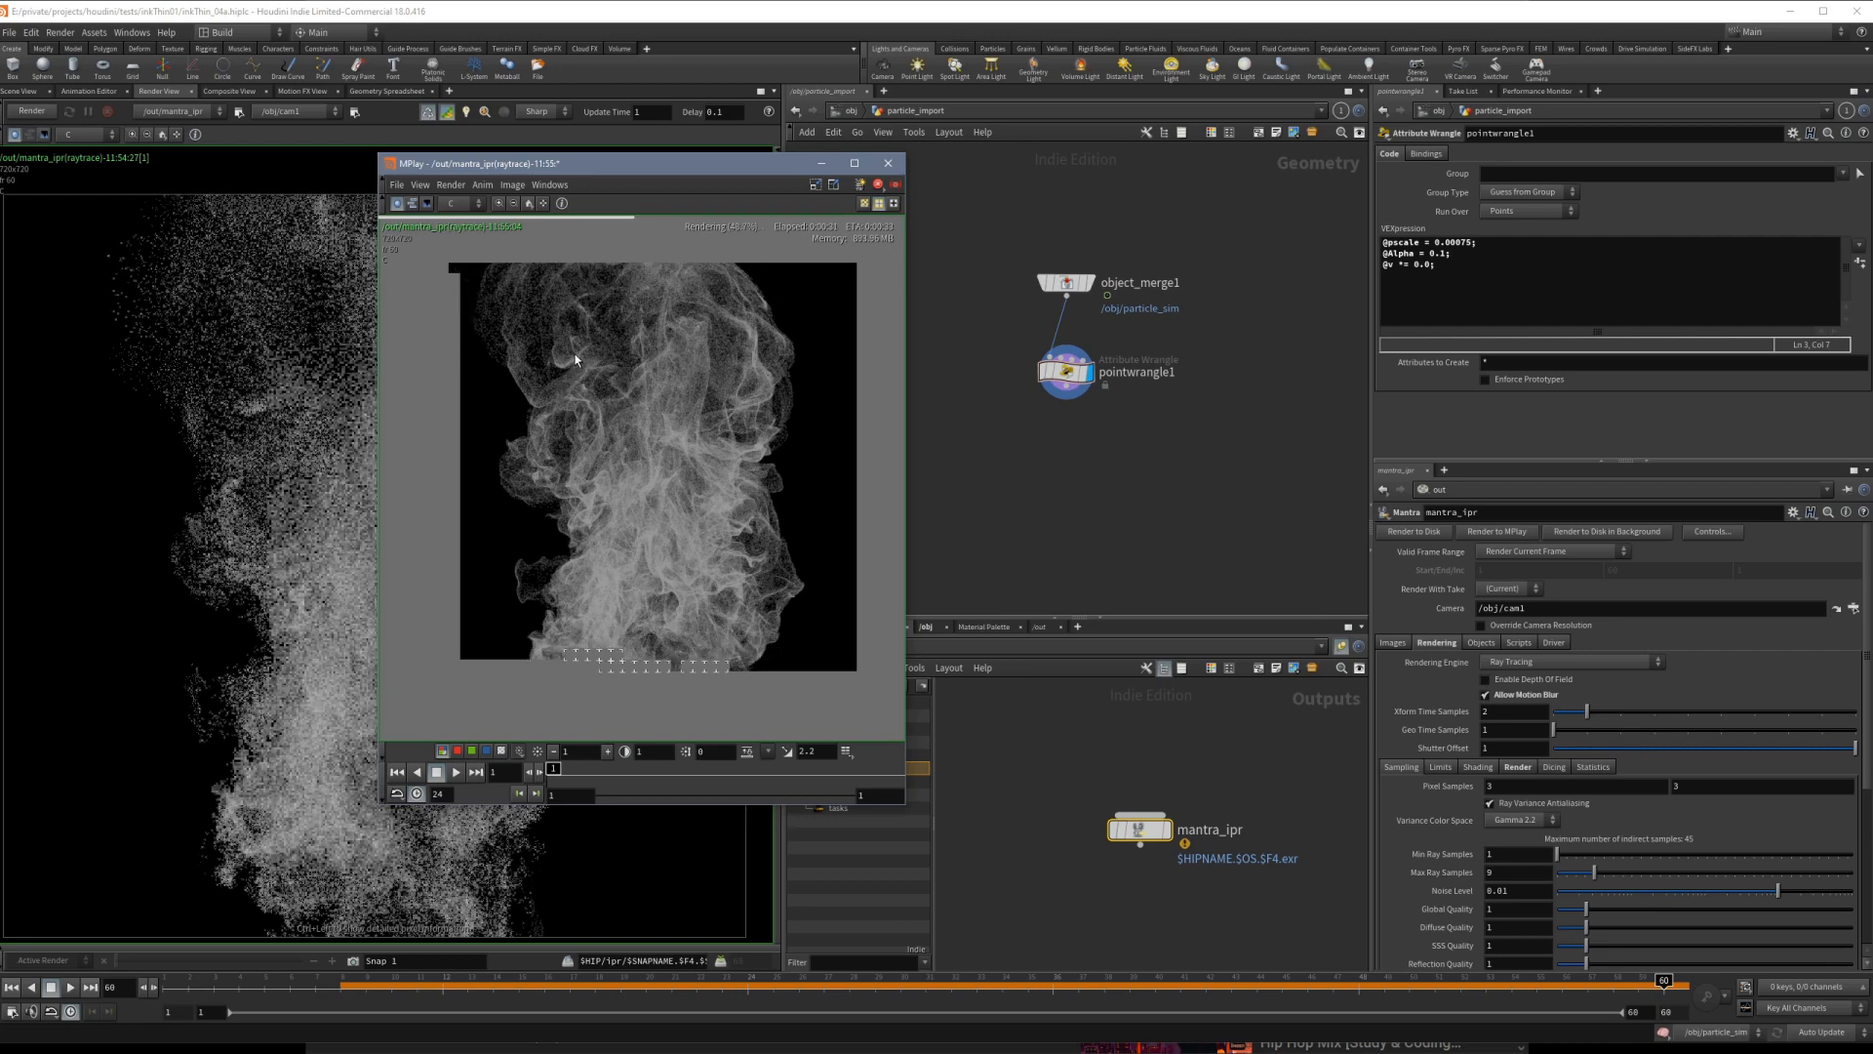
scroll(613, 396, "down", 2)
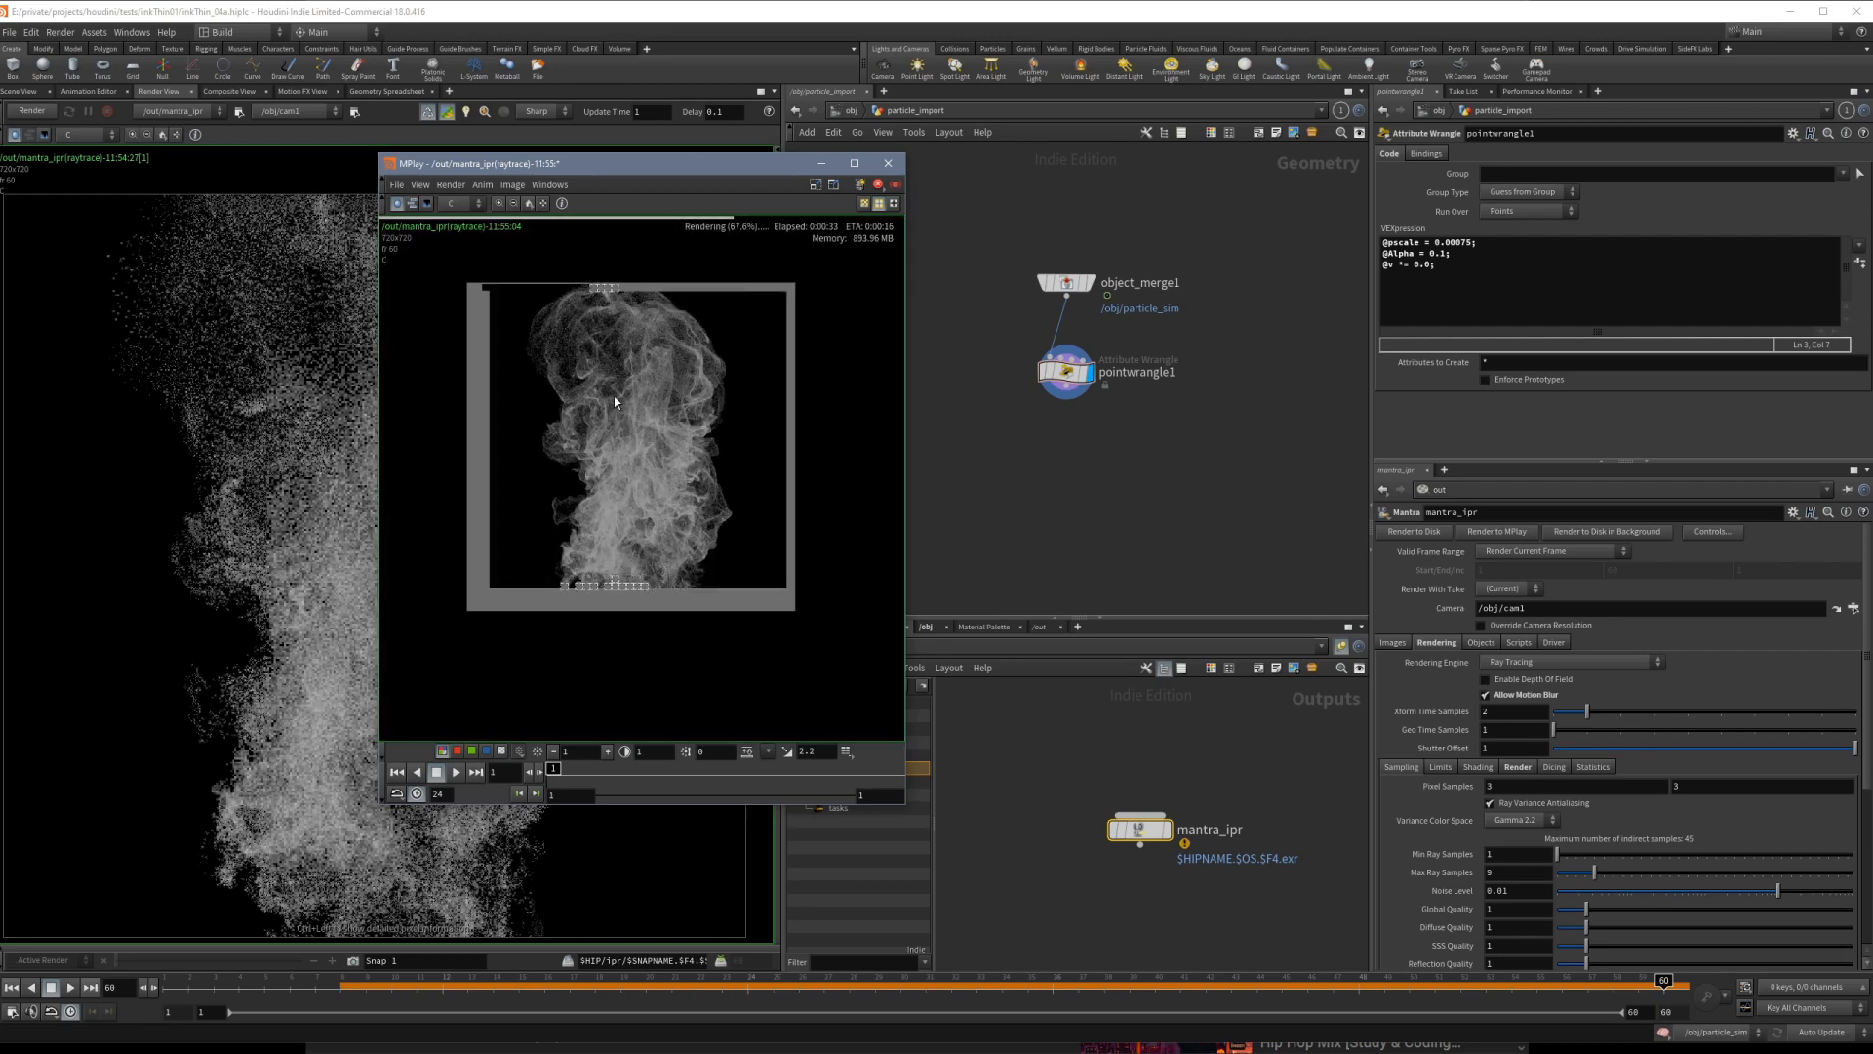
scroll(613, 396, "up", 4)
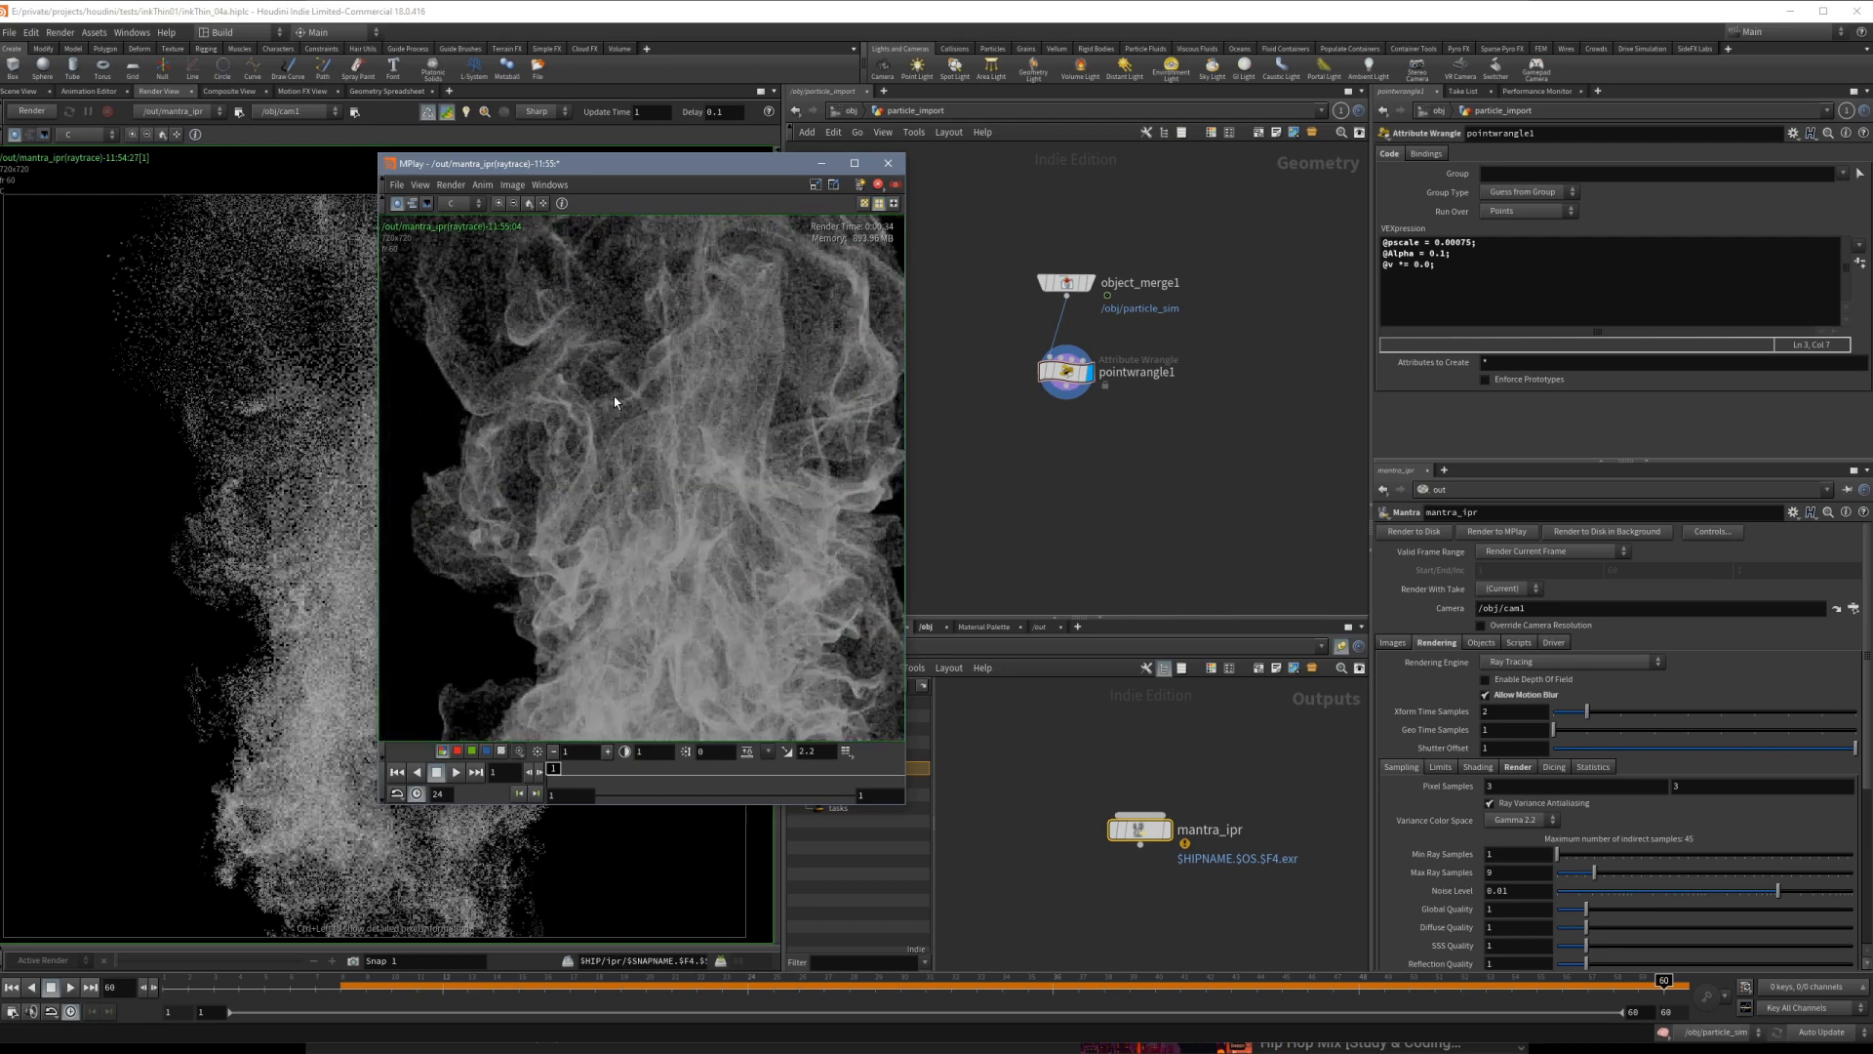
scroll(612, 396, "down", 4)
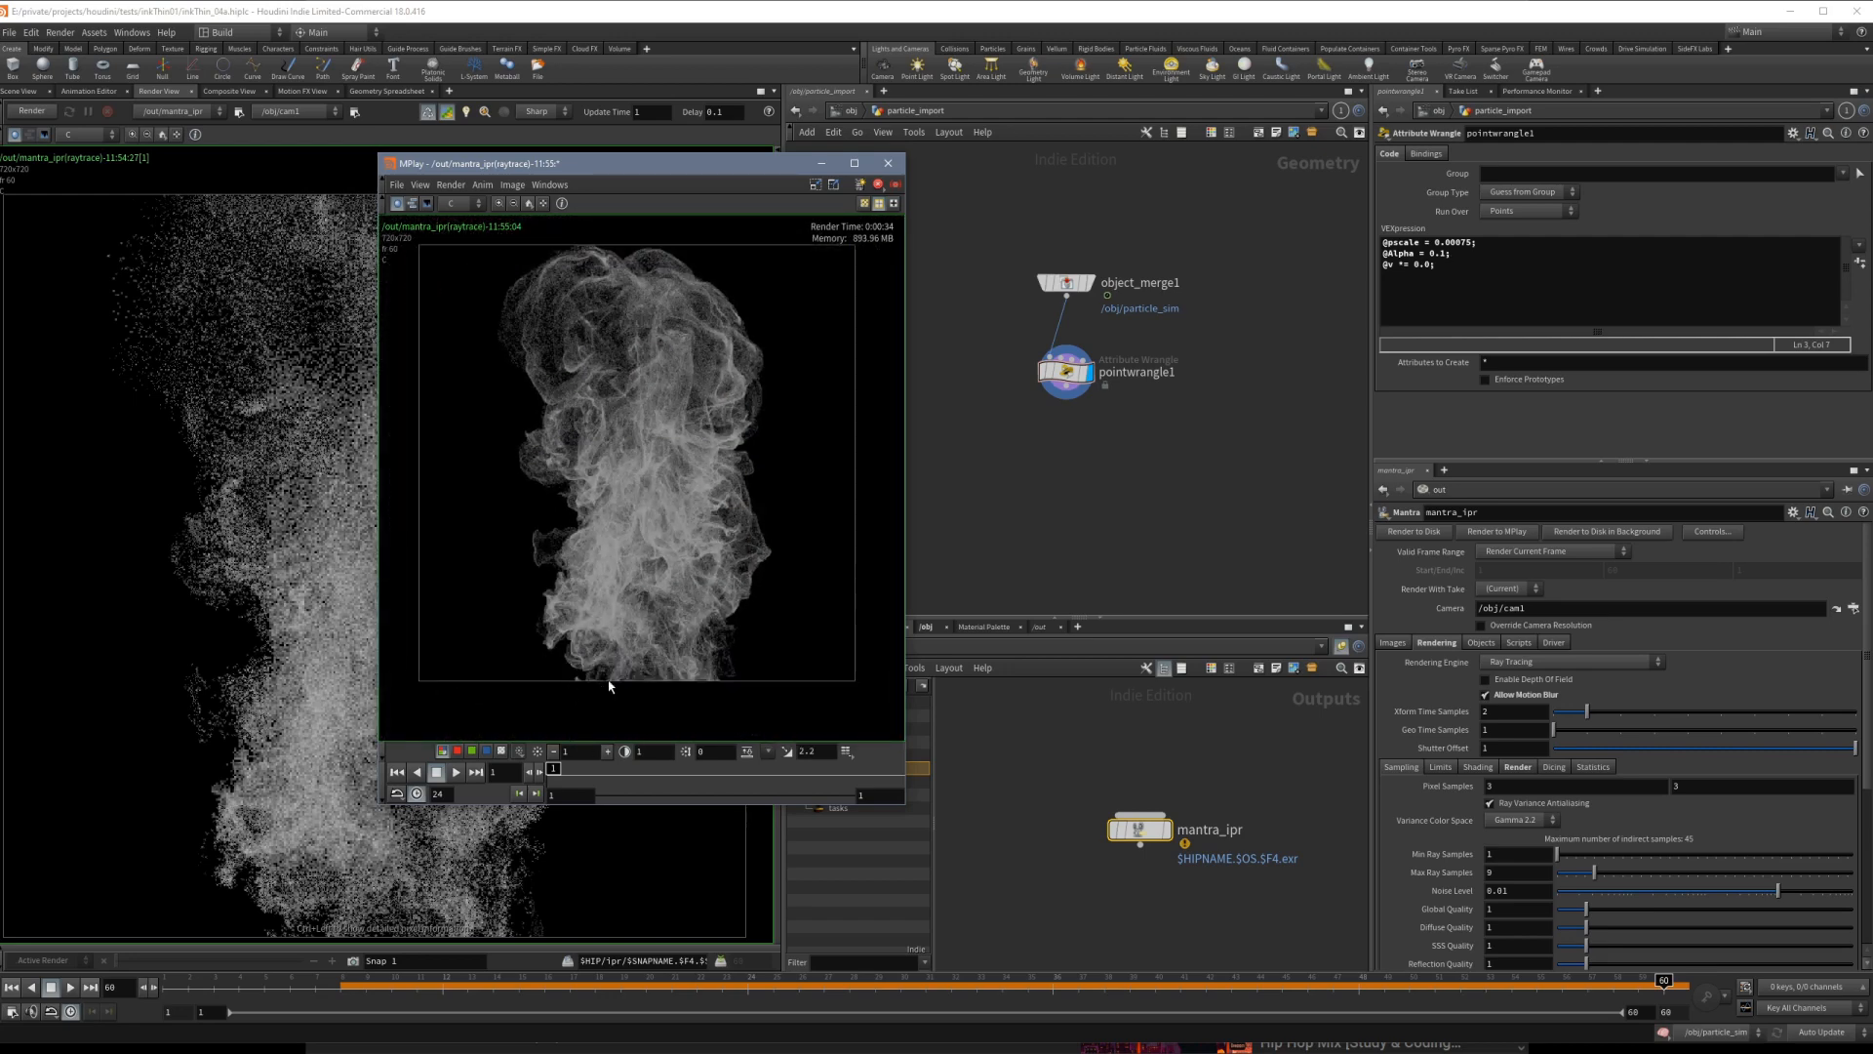
Change the velocity multiplier in the pointwrangle1 code so the line reads "@v *= 10.0;" and render the current frame to MPlay.
left_click(1433, 272)
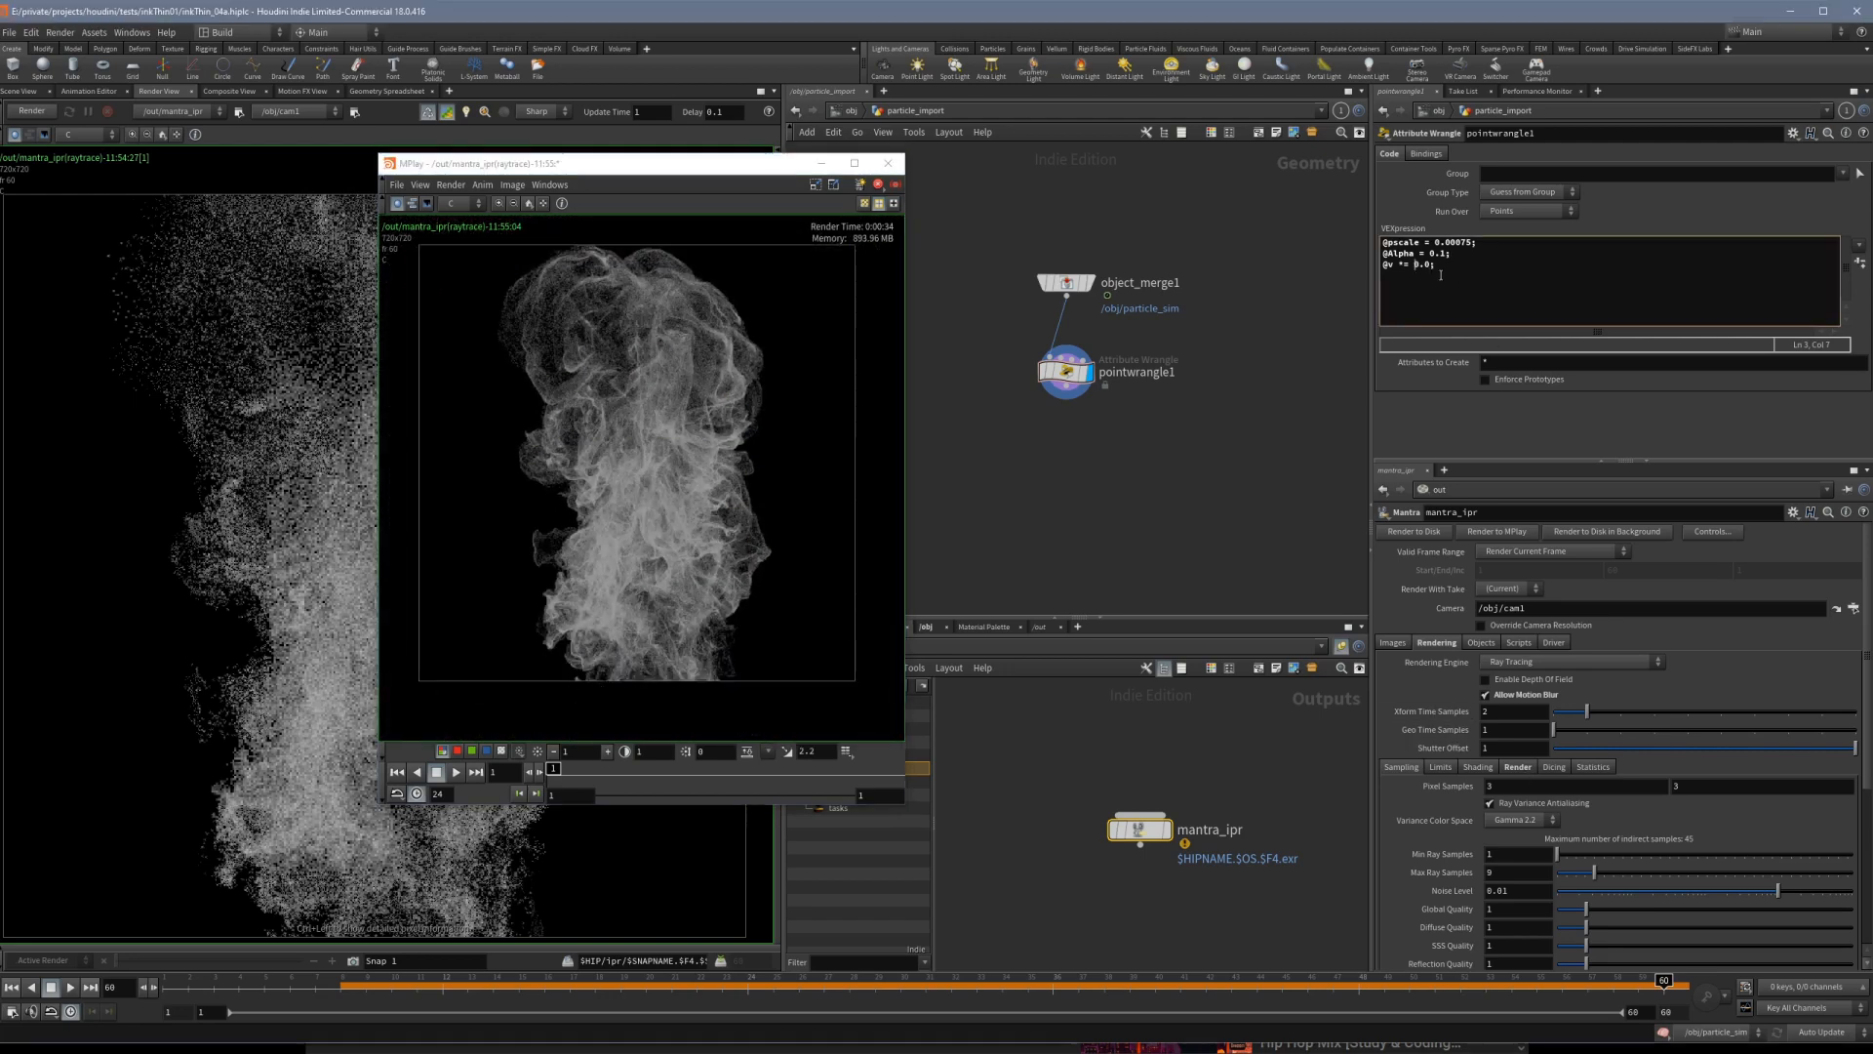
type("1")
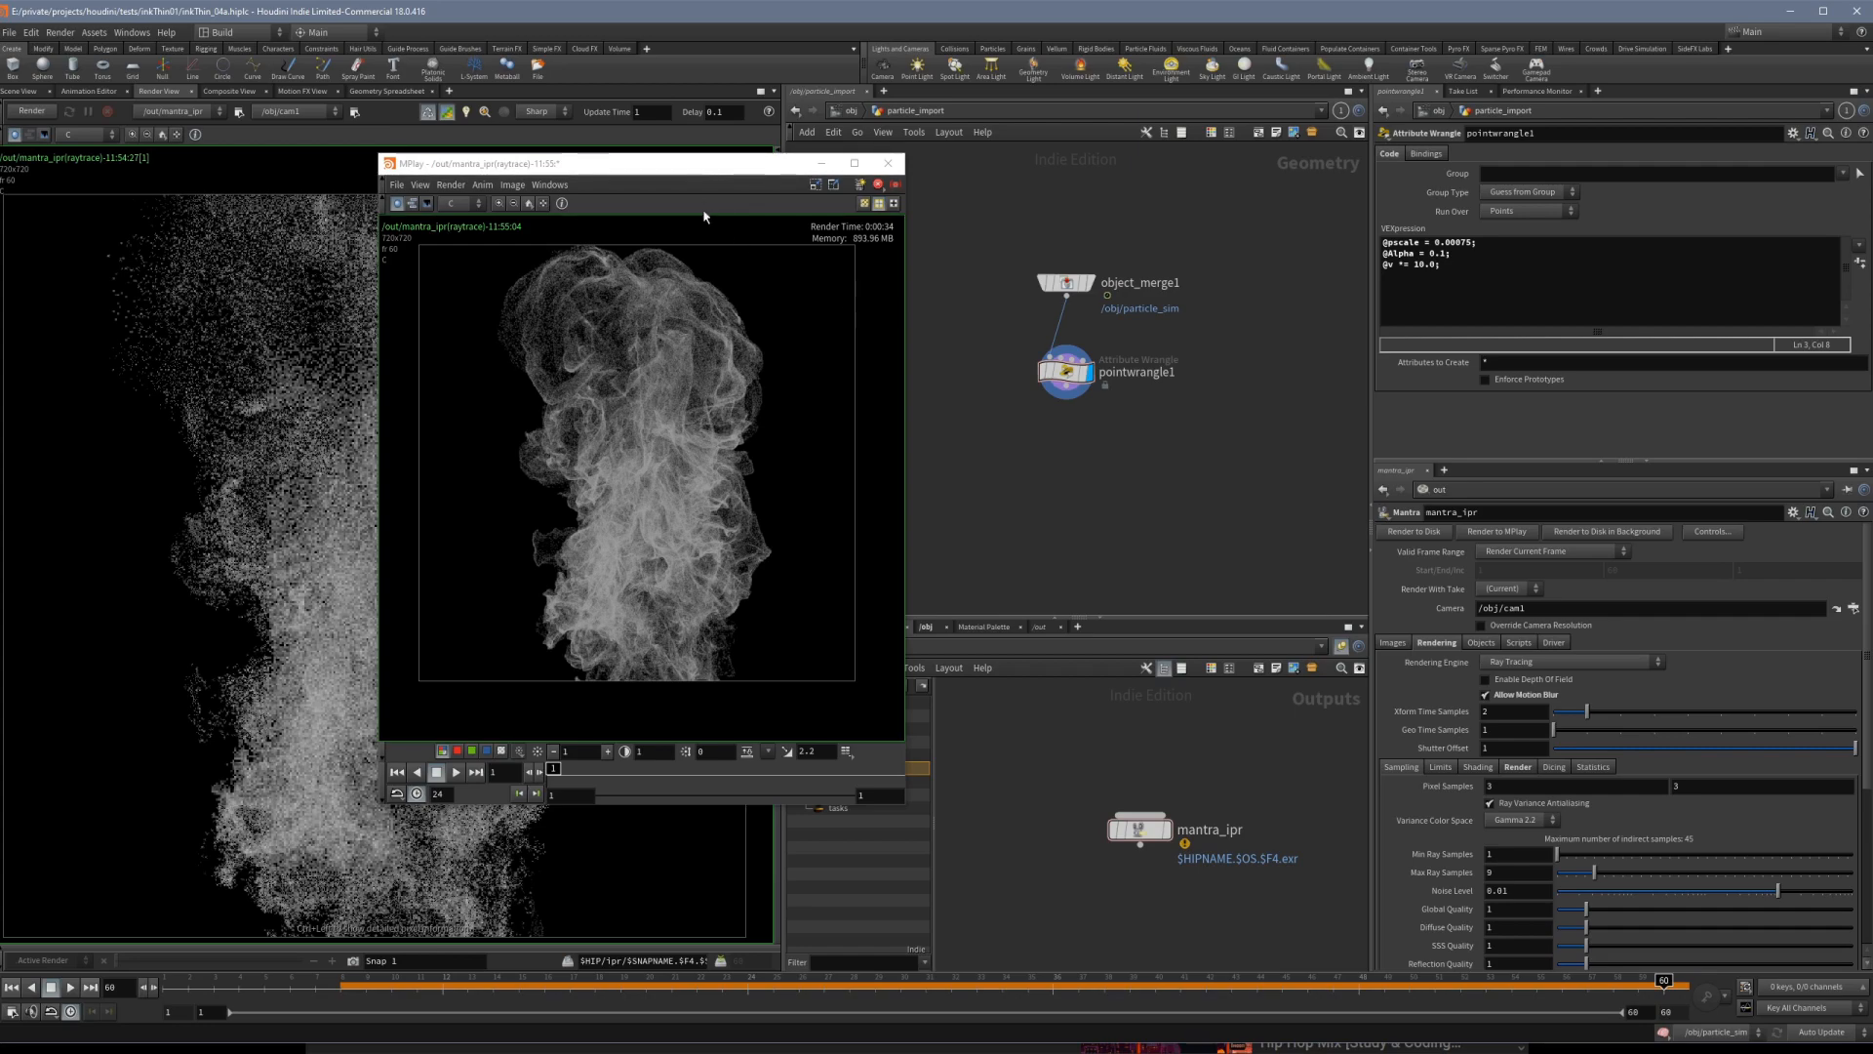
left_click_drag(714, 176, 958, 285)
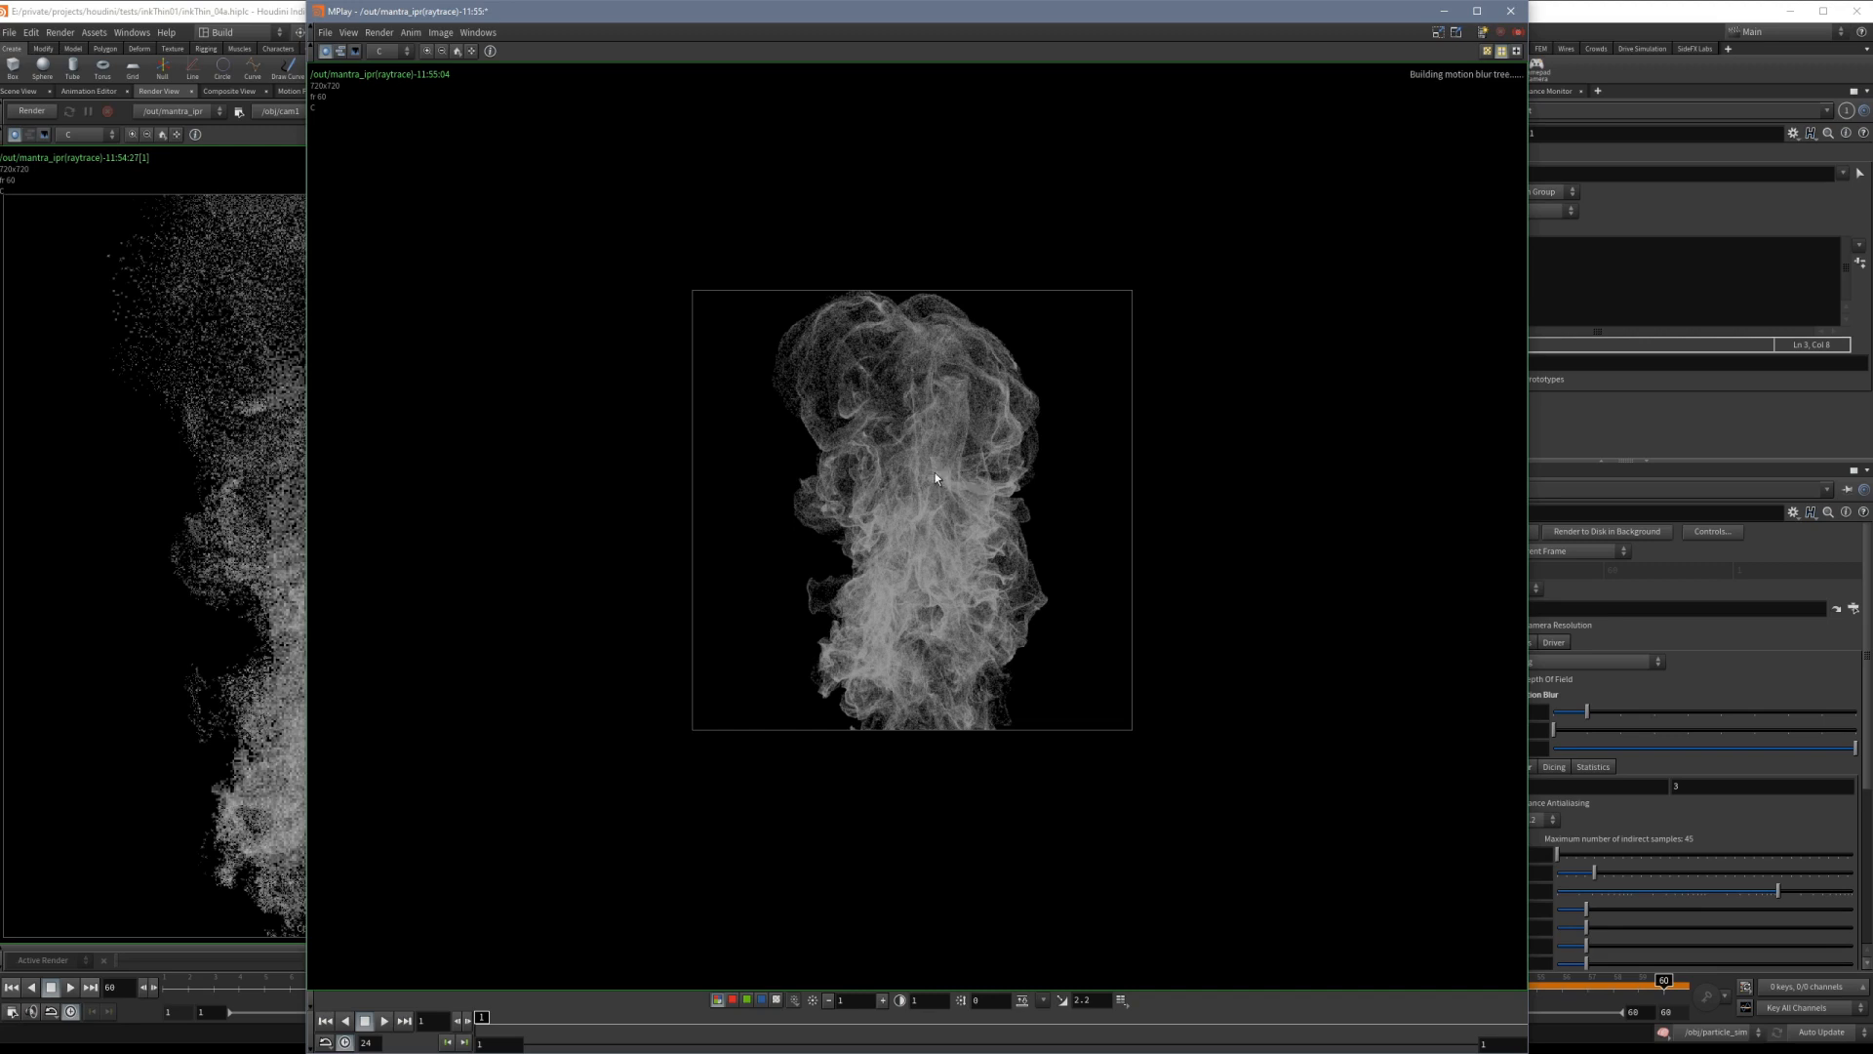
Examine the earlier unblurred image in MPlay, rearrange the viewer windows and enlarge the one showing the new render.
scroll(935, 472, "up", 3)
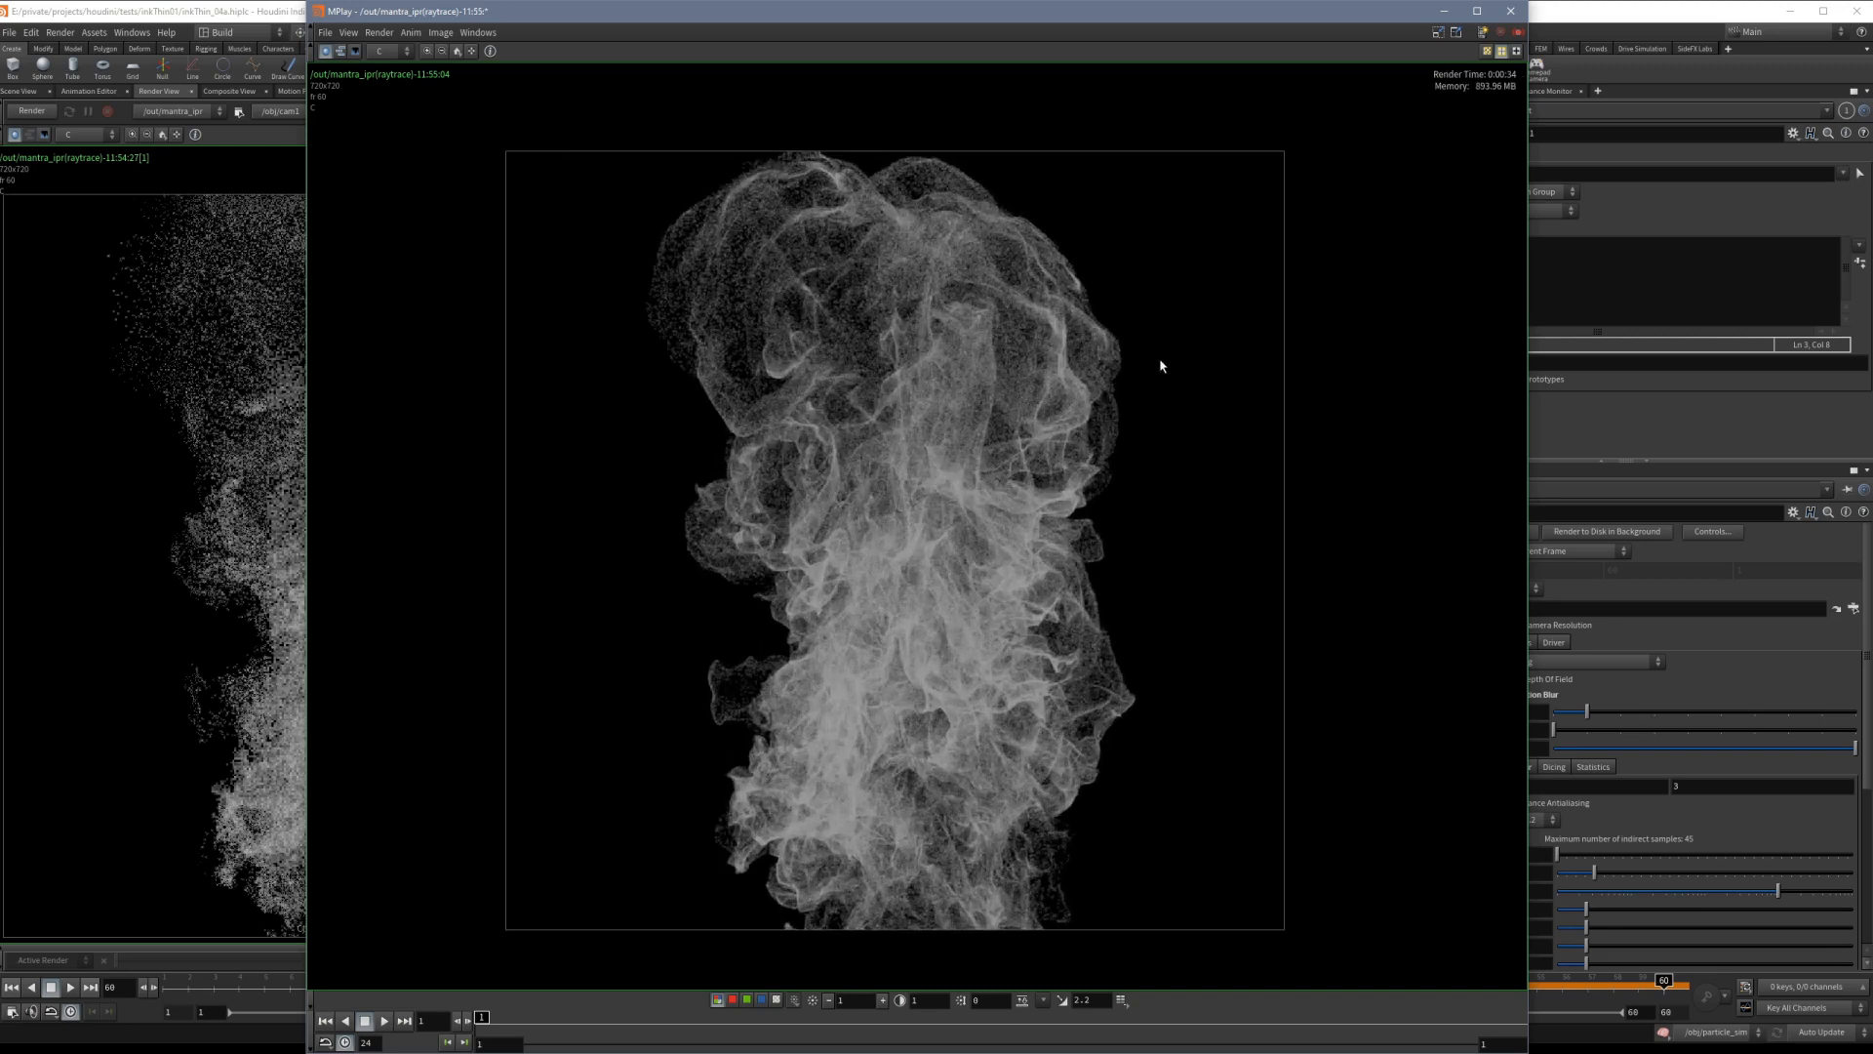
scroll(921, 400, "down", 3)
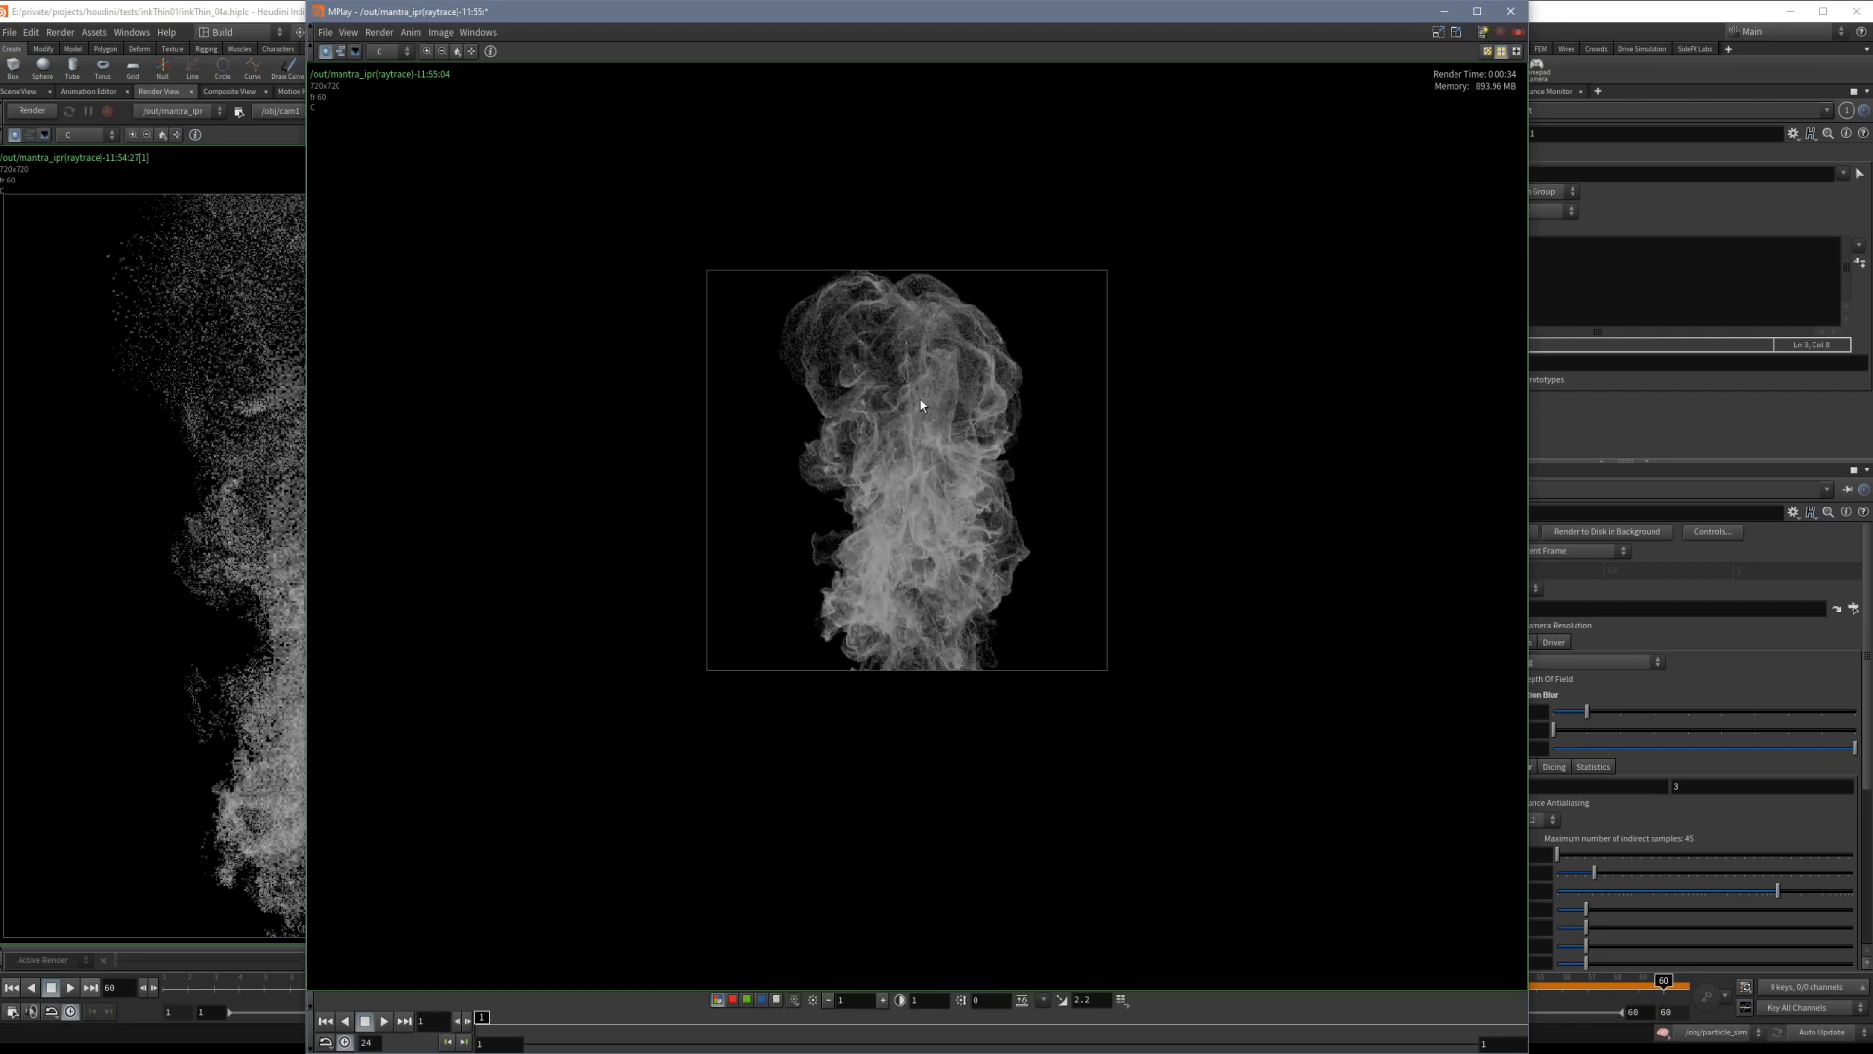
scroll(921, 400, "up", 2)
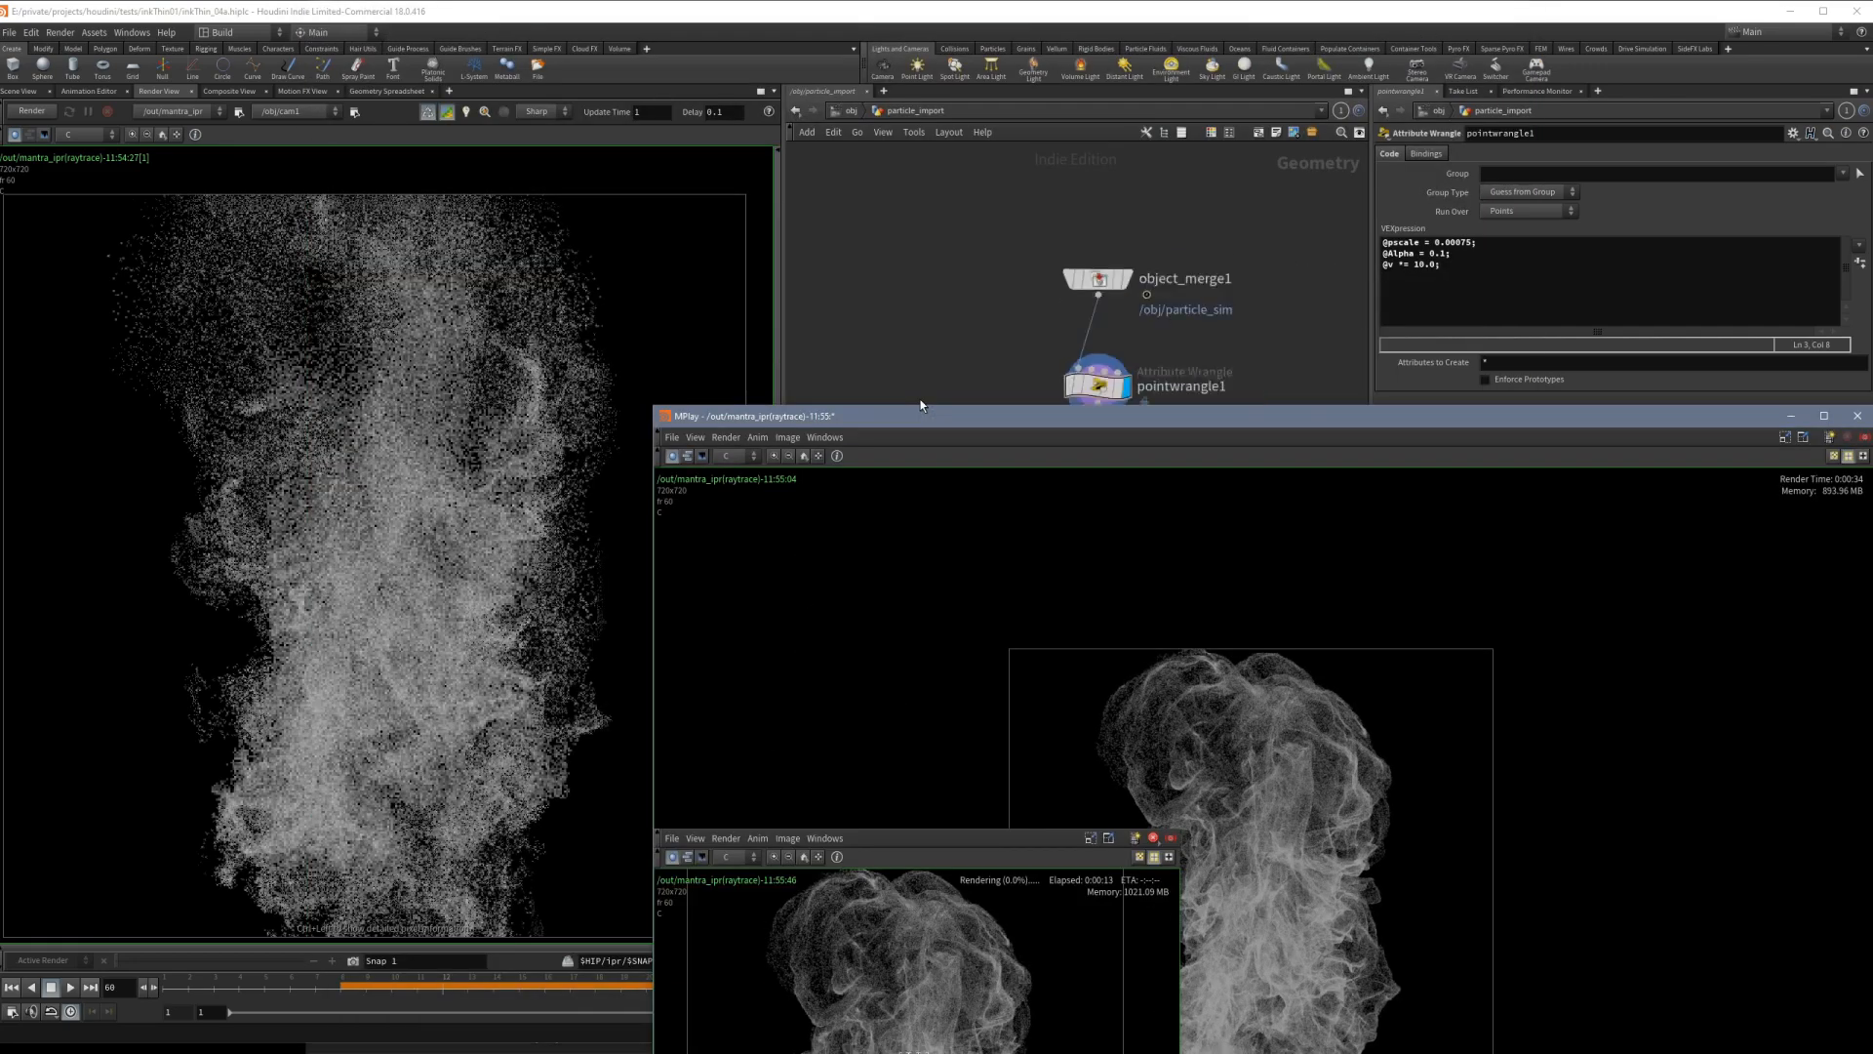
left_click_drag(921, 416, 523, 143)
left_click_drag(772, 144, 821, 23)
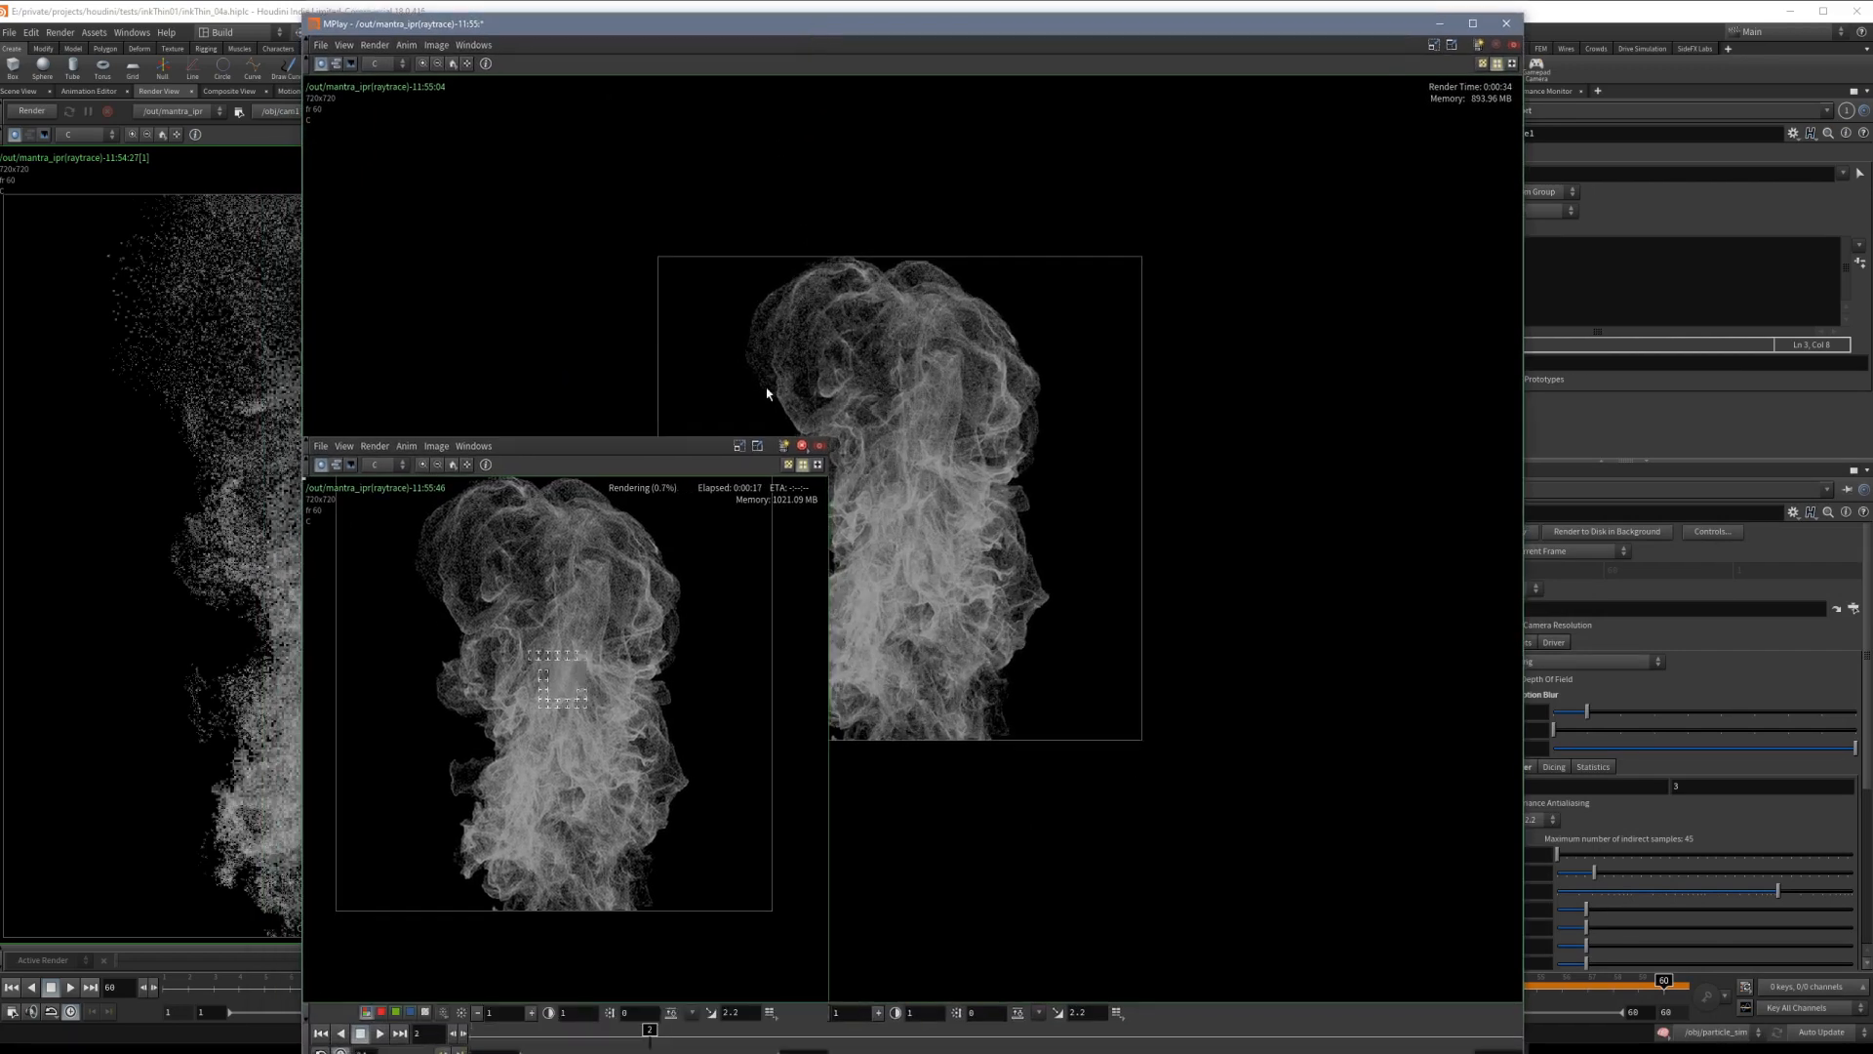
scroll(769, 395, "down", 1)
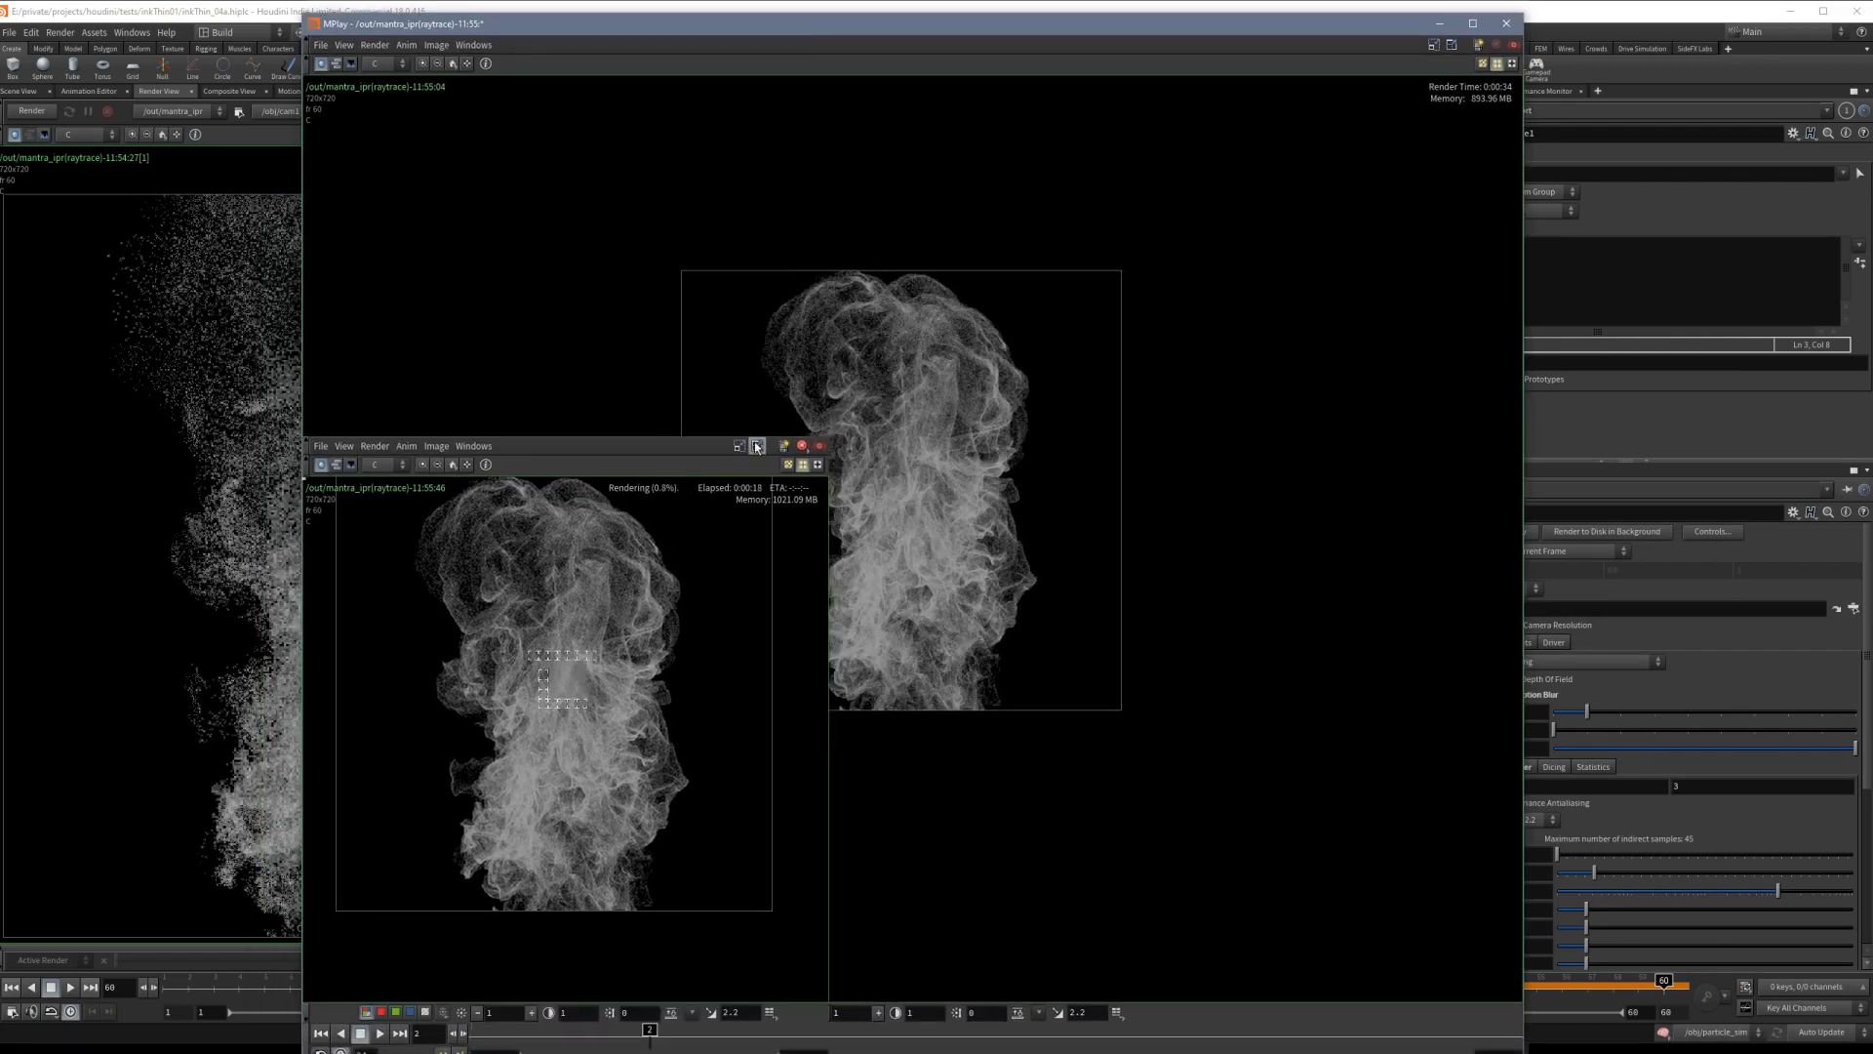
left_click(753, 444)
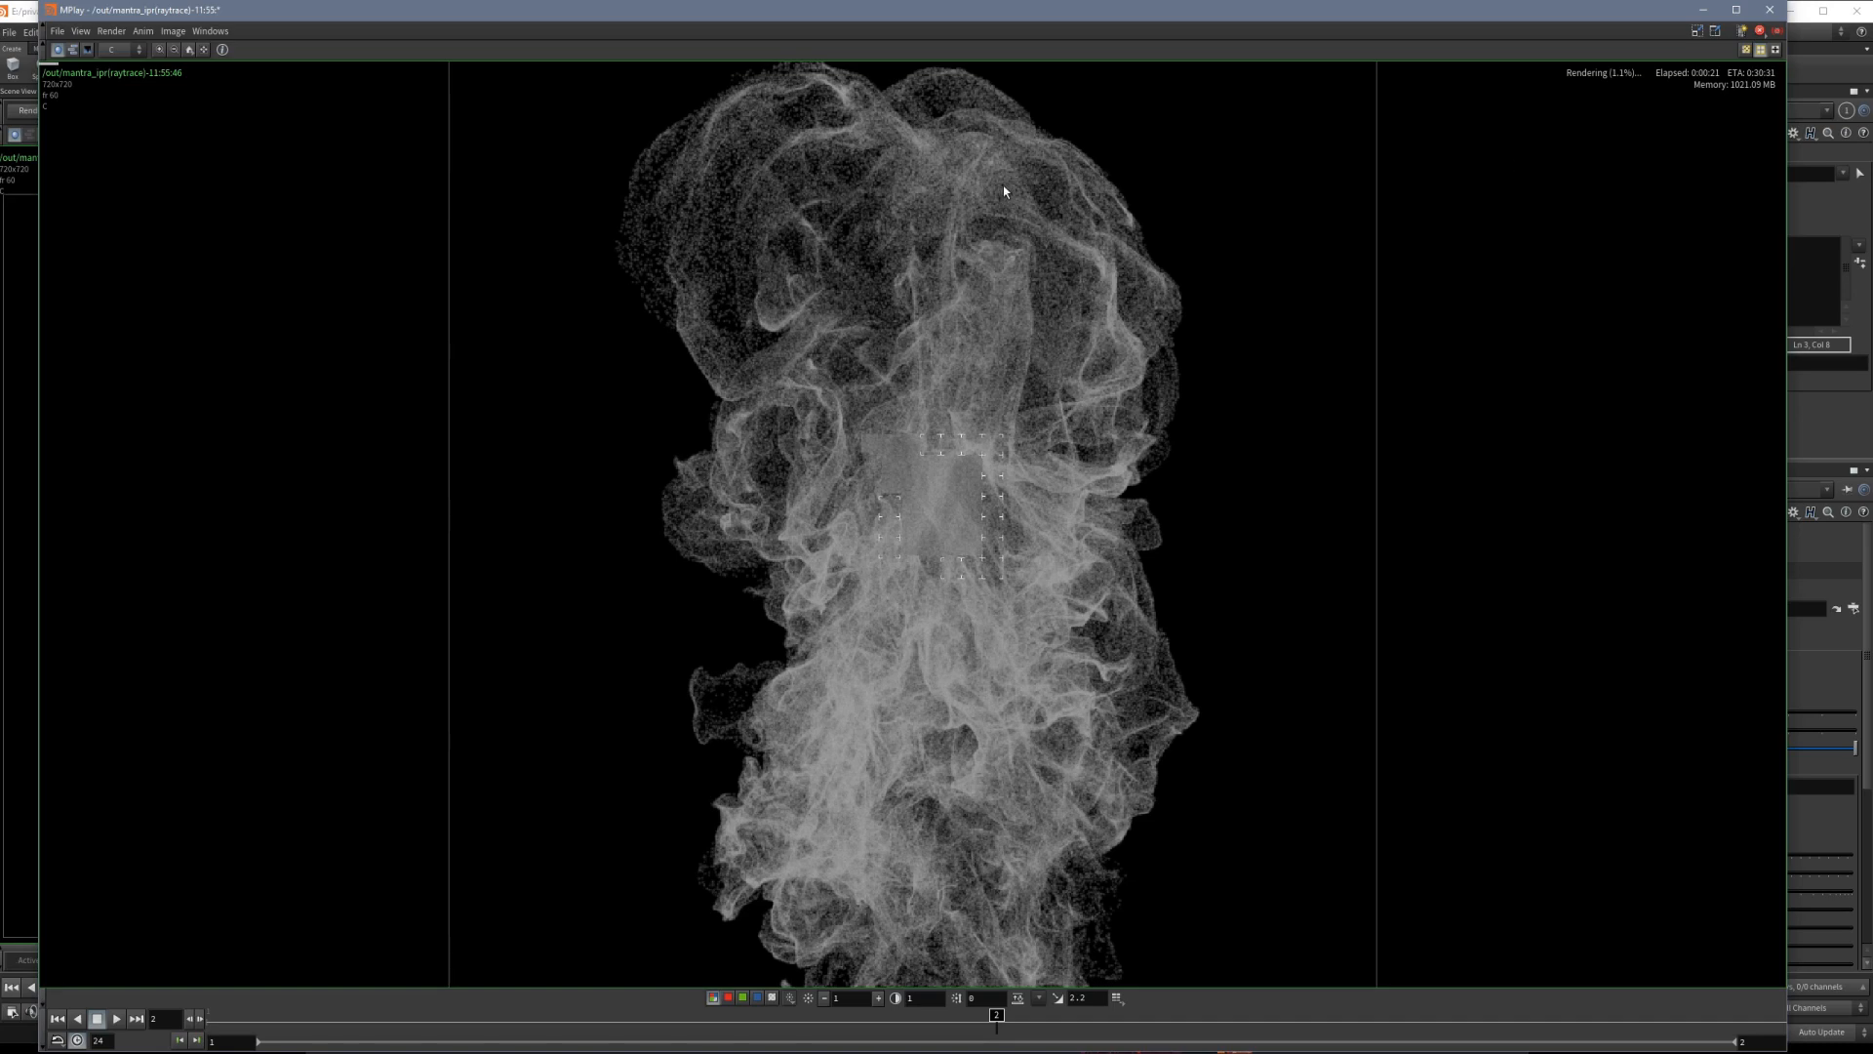
Examine the heavily blurred areas of the running render close up and within the whole image.
scroll(943, 492, "up", 2)
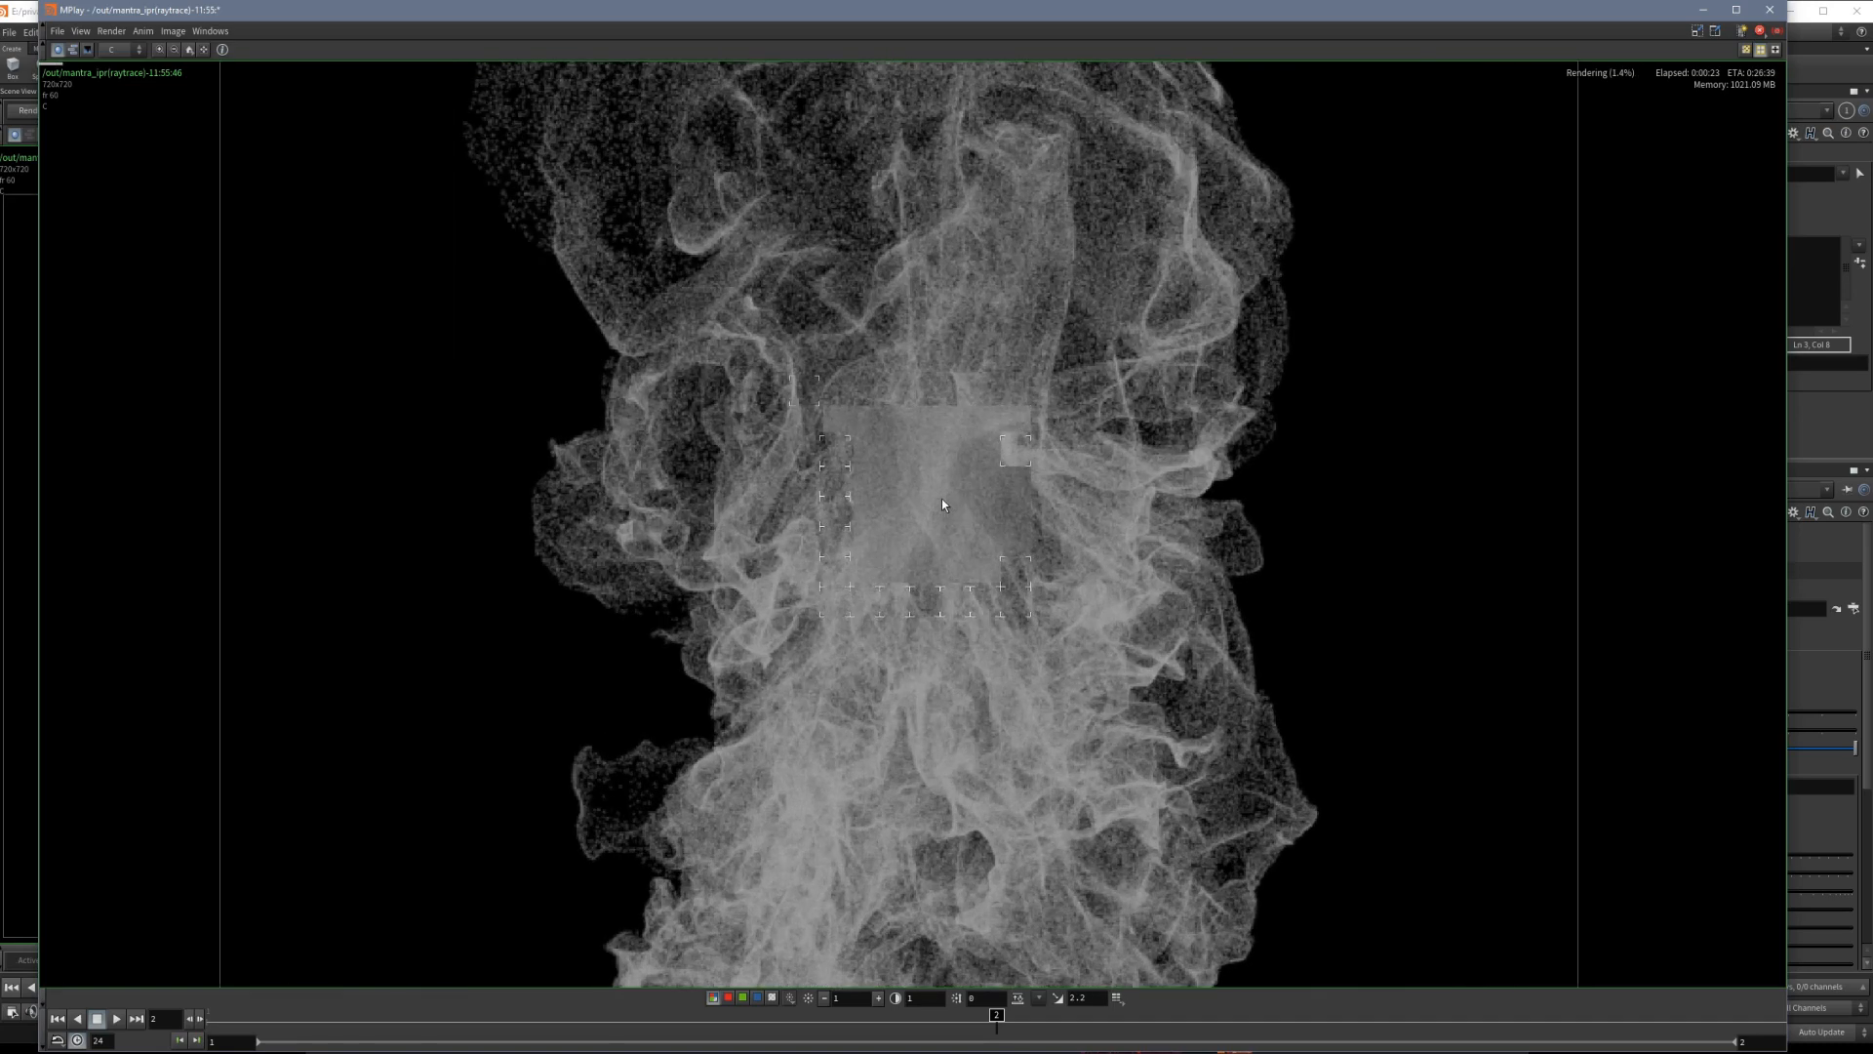
scroll(943, 503, "up", 1)
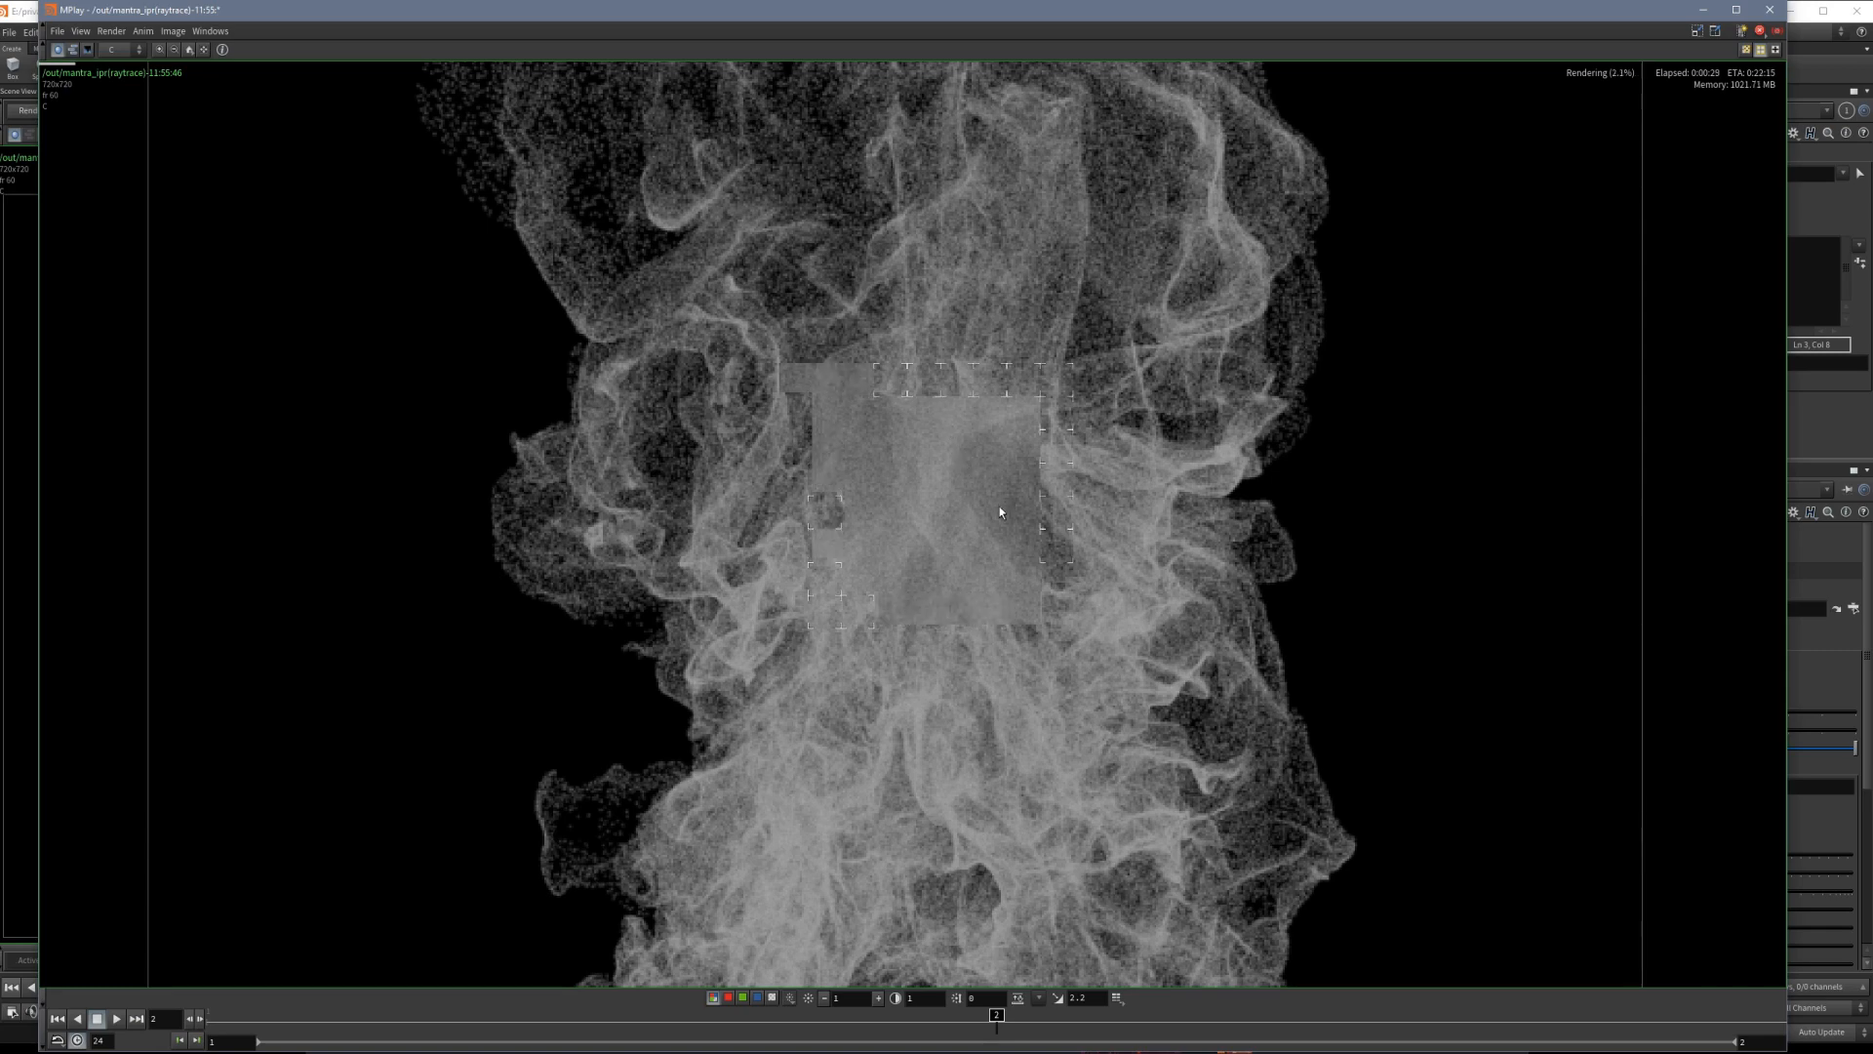
scroll(997, 497, "down", 5)
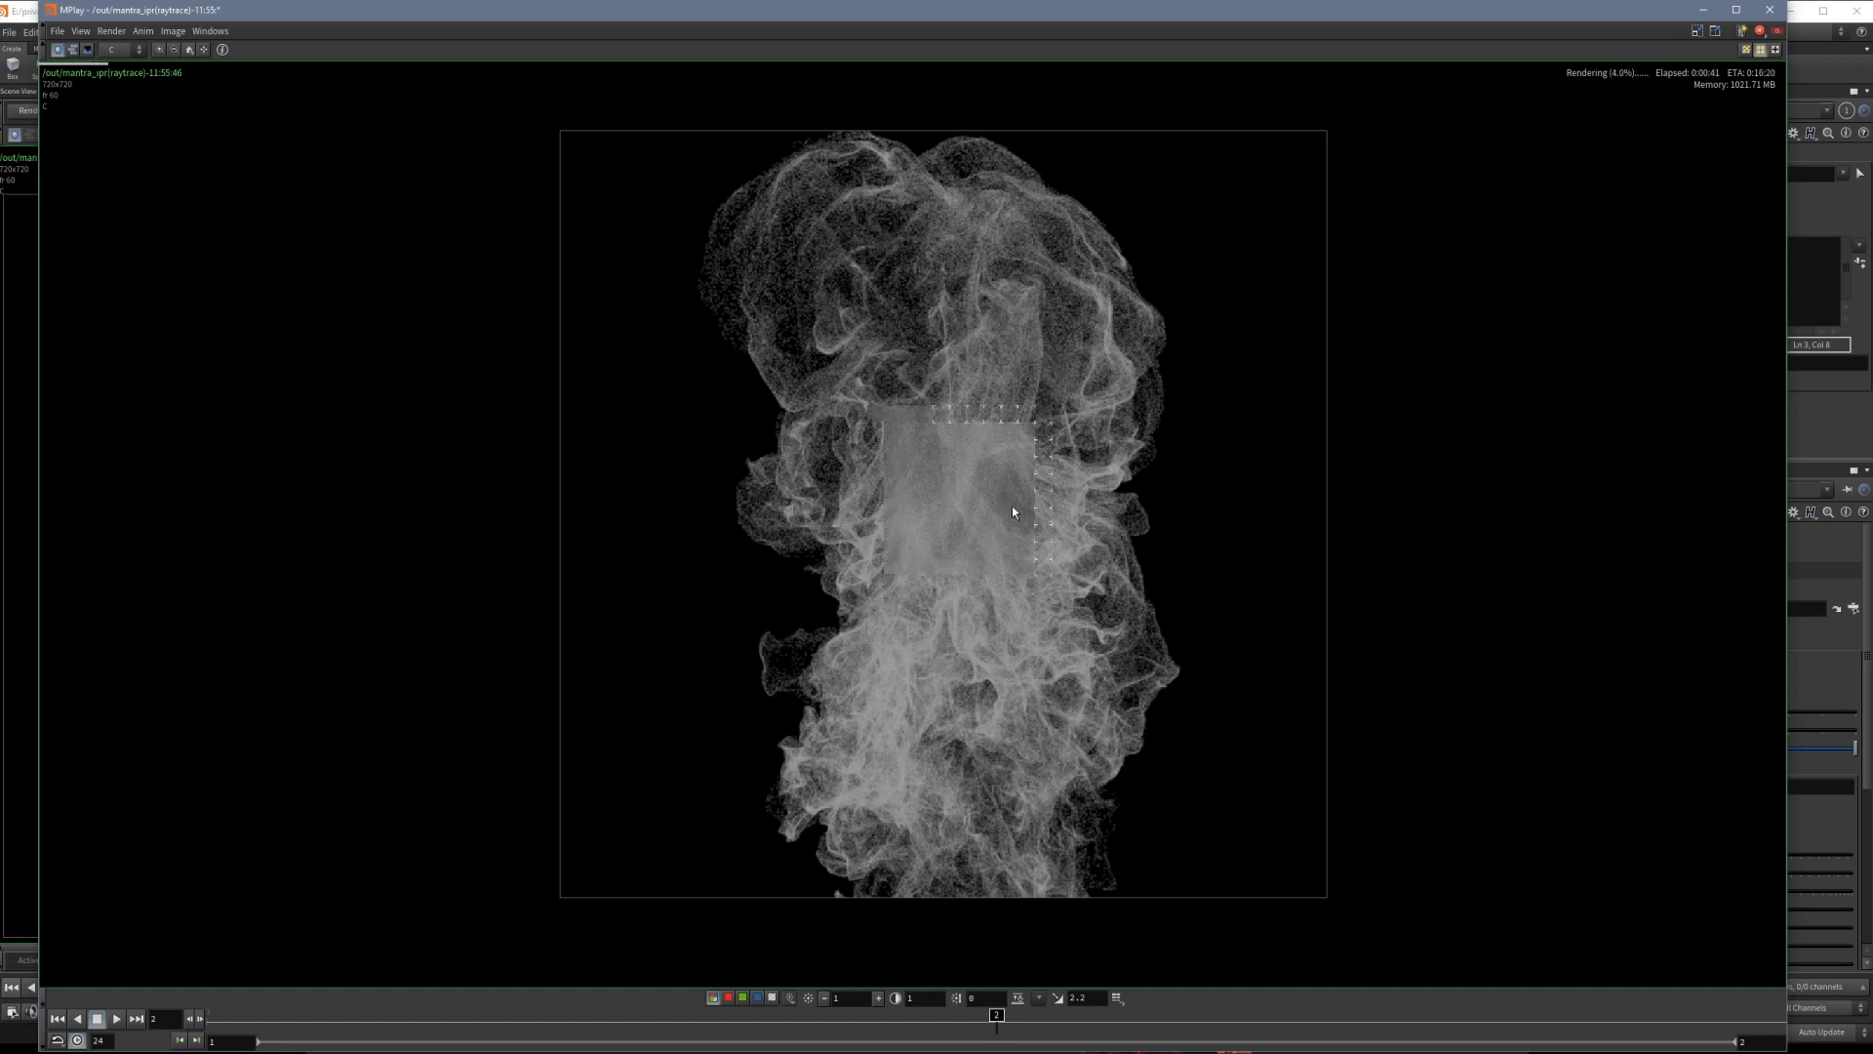
scroll(1005, 508, "up", 2)
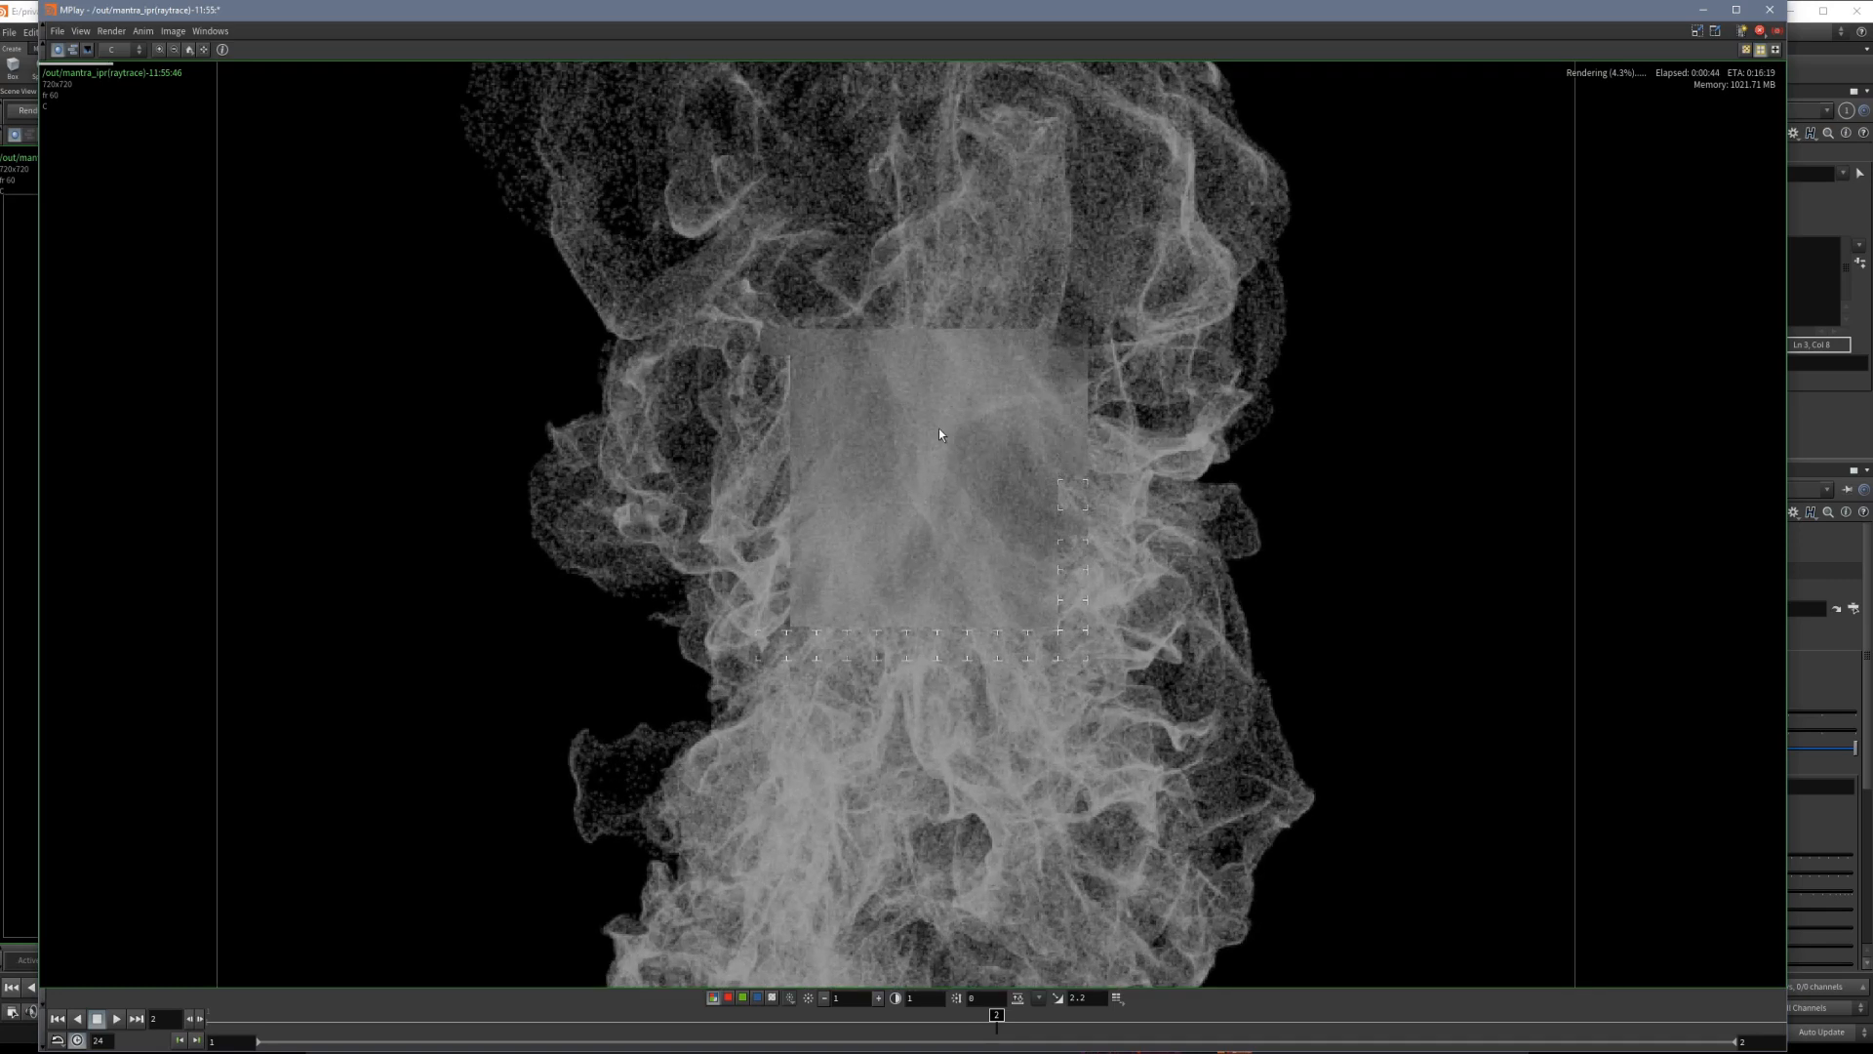
scroll(939, 429, "up", 3)
scroll(938, 429, "up", 1)
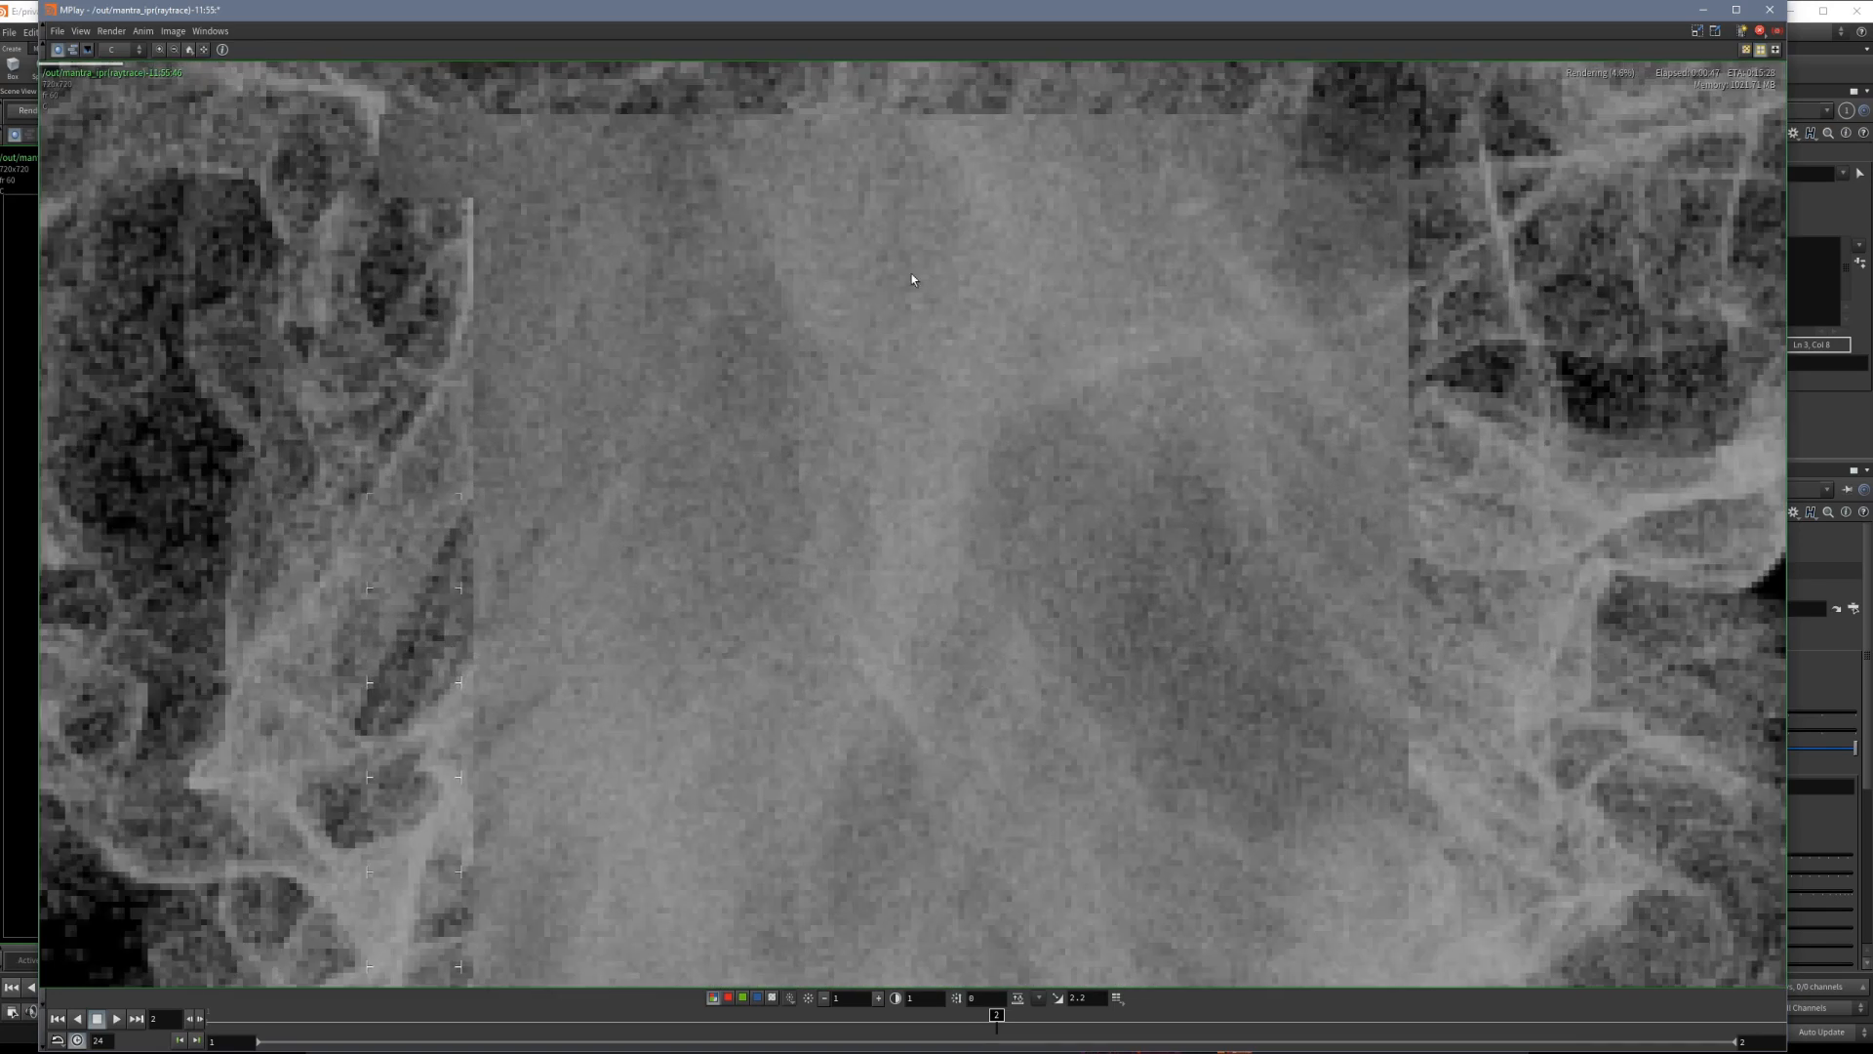
scroll(906, 476, "down", 6)
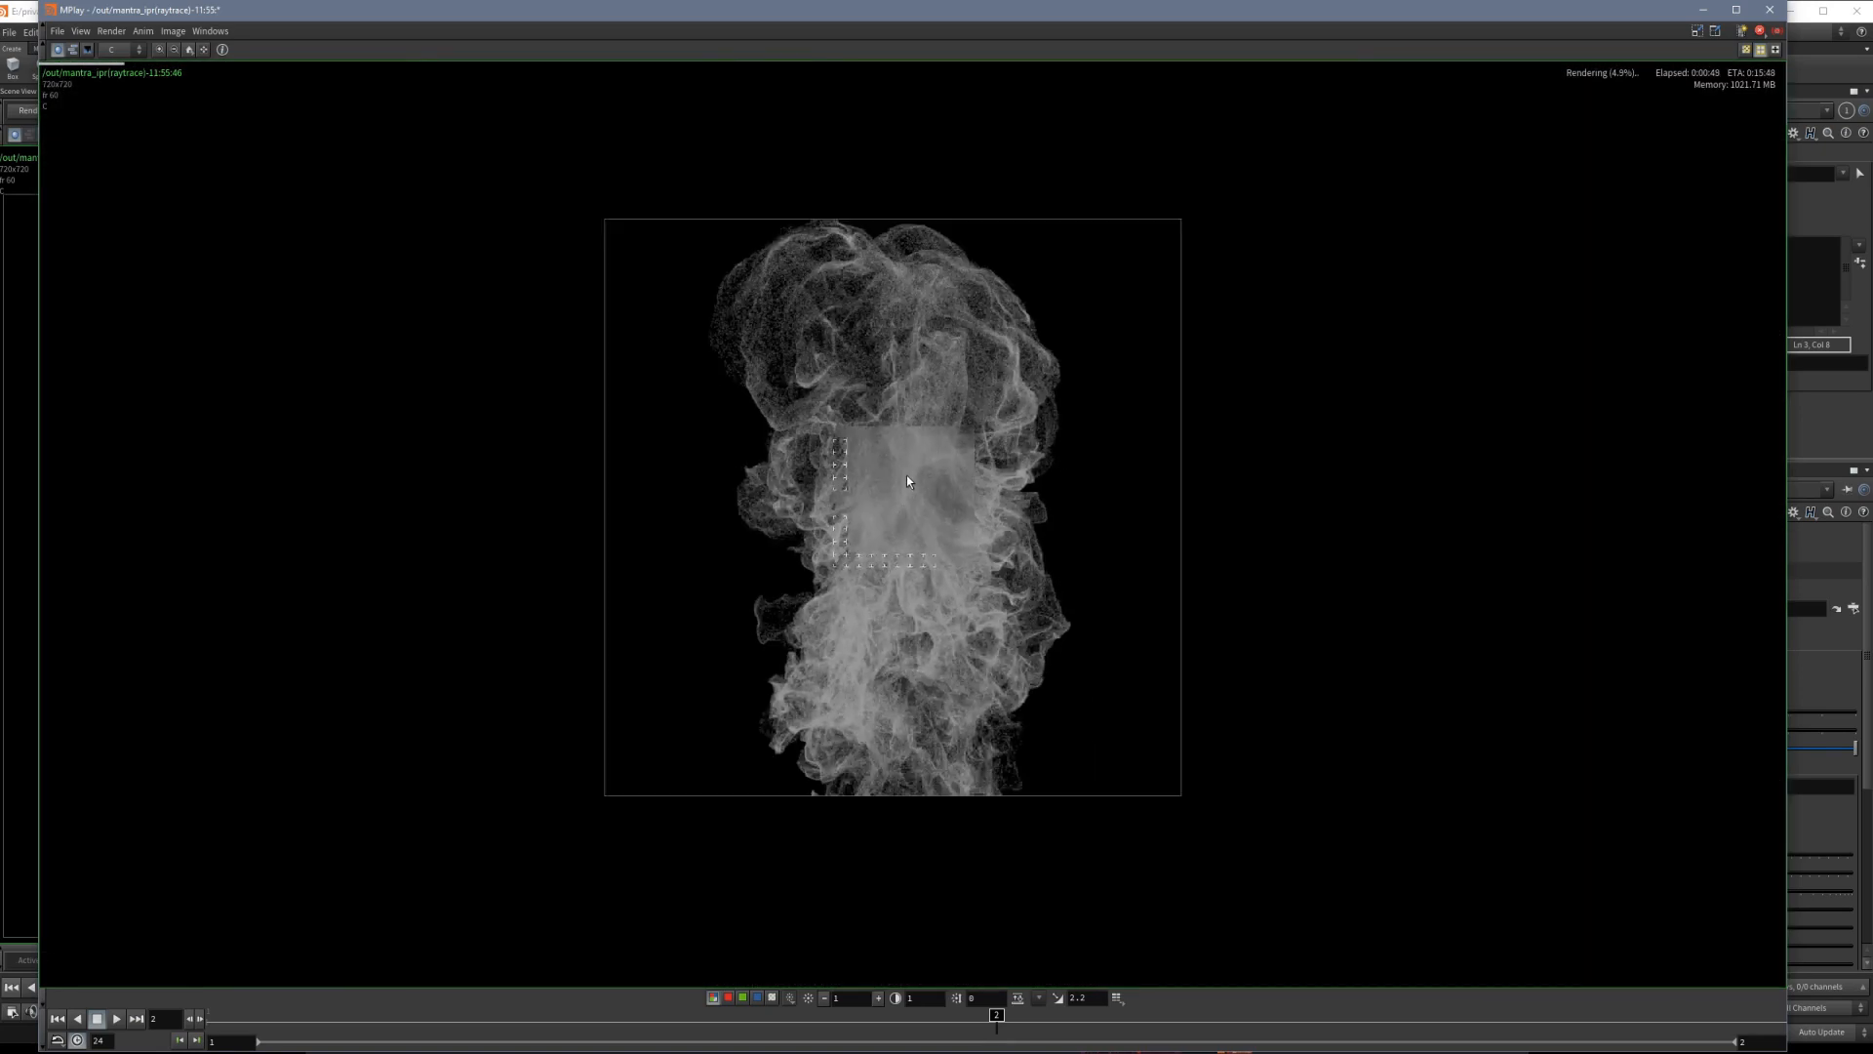
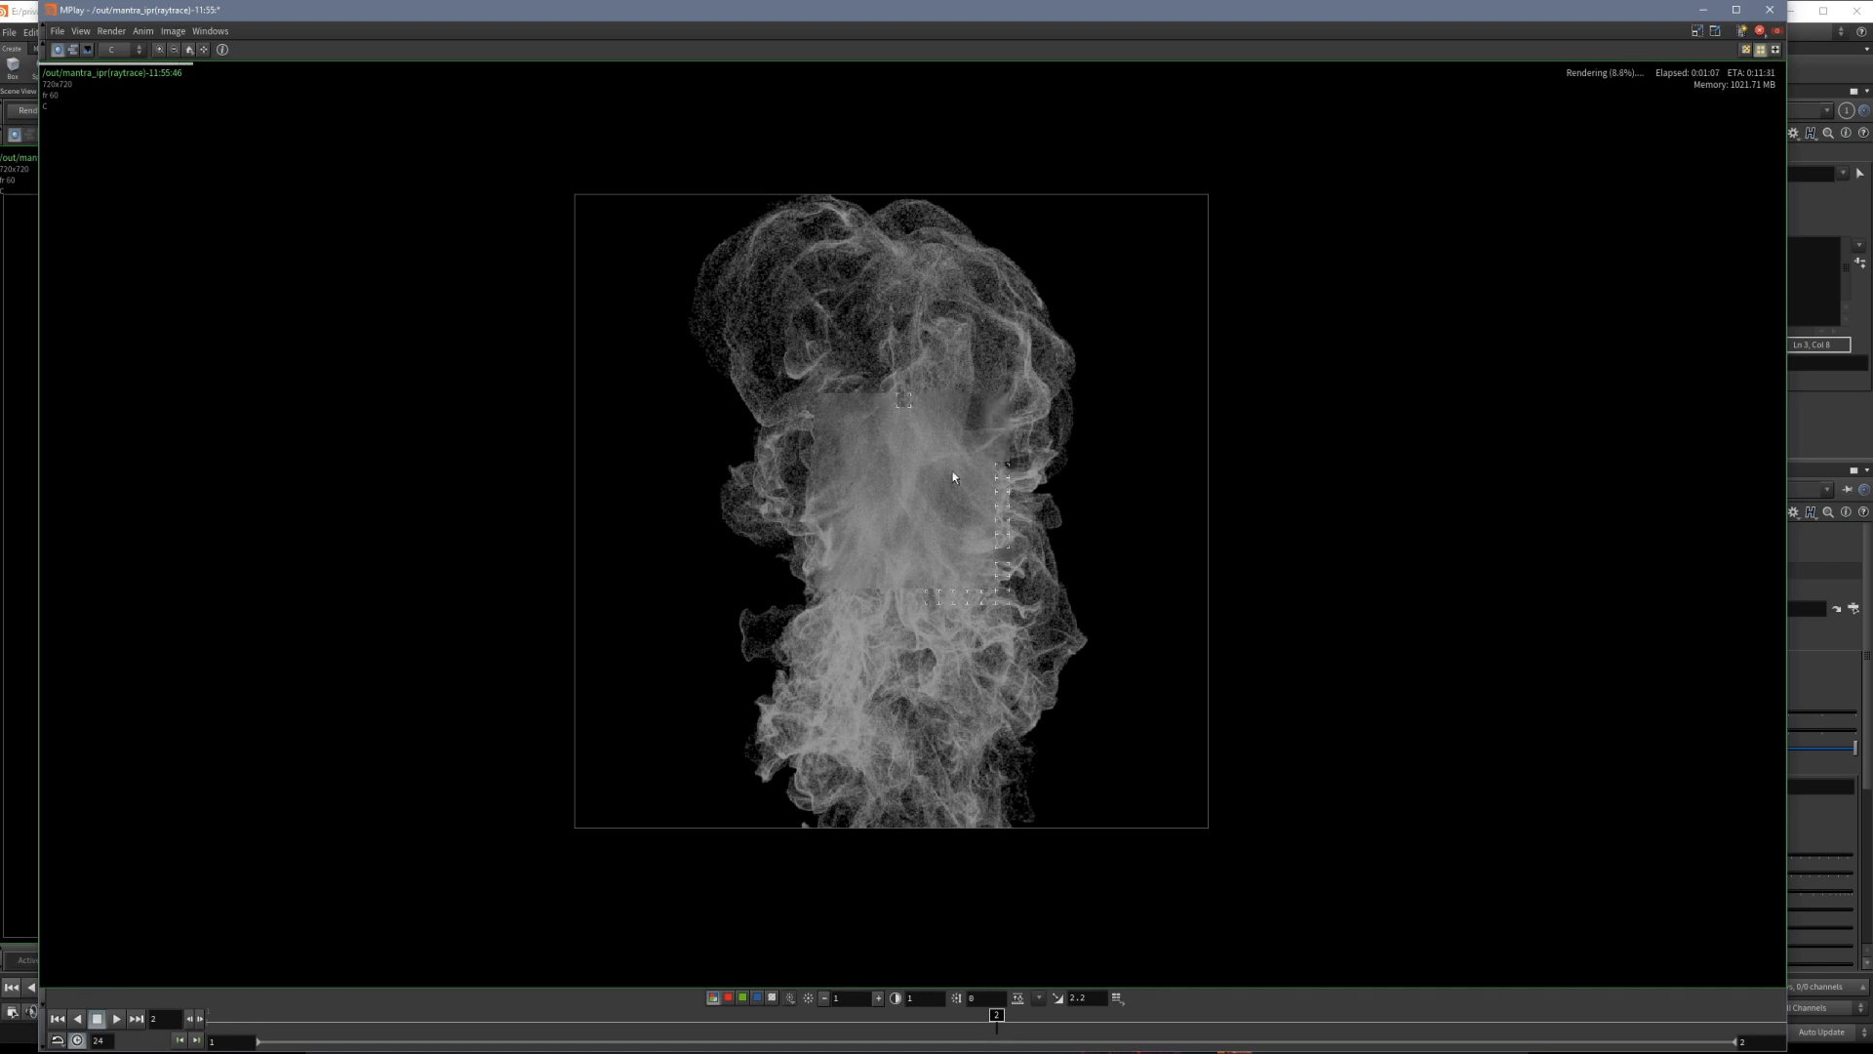
scroll(940, 475, "up", 1)
scroll(940, 475, "up", 1)
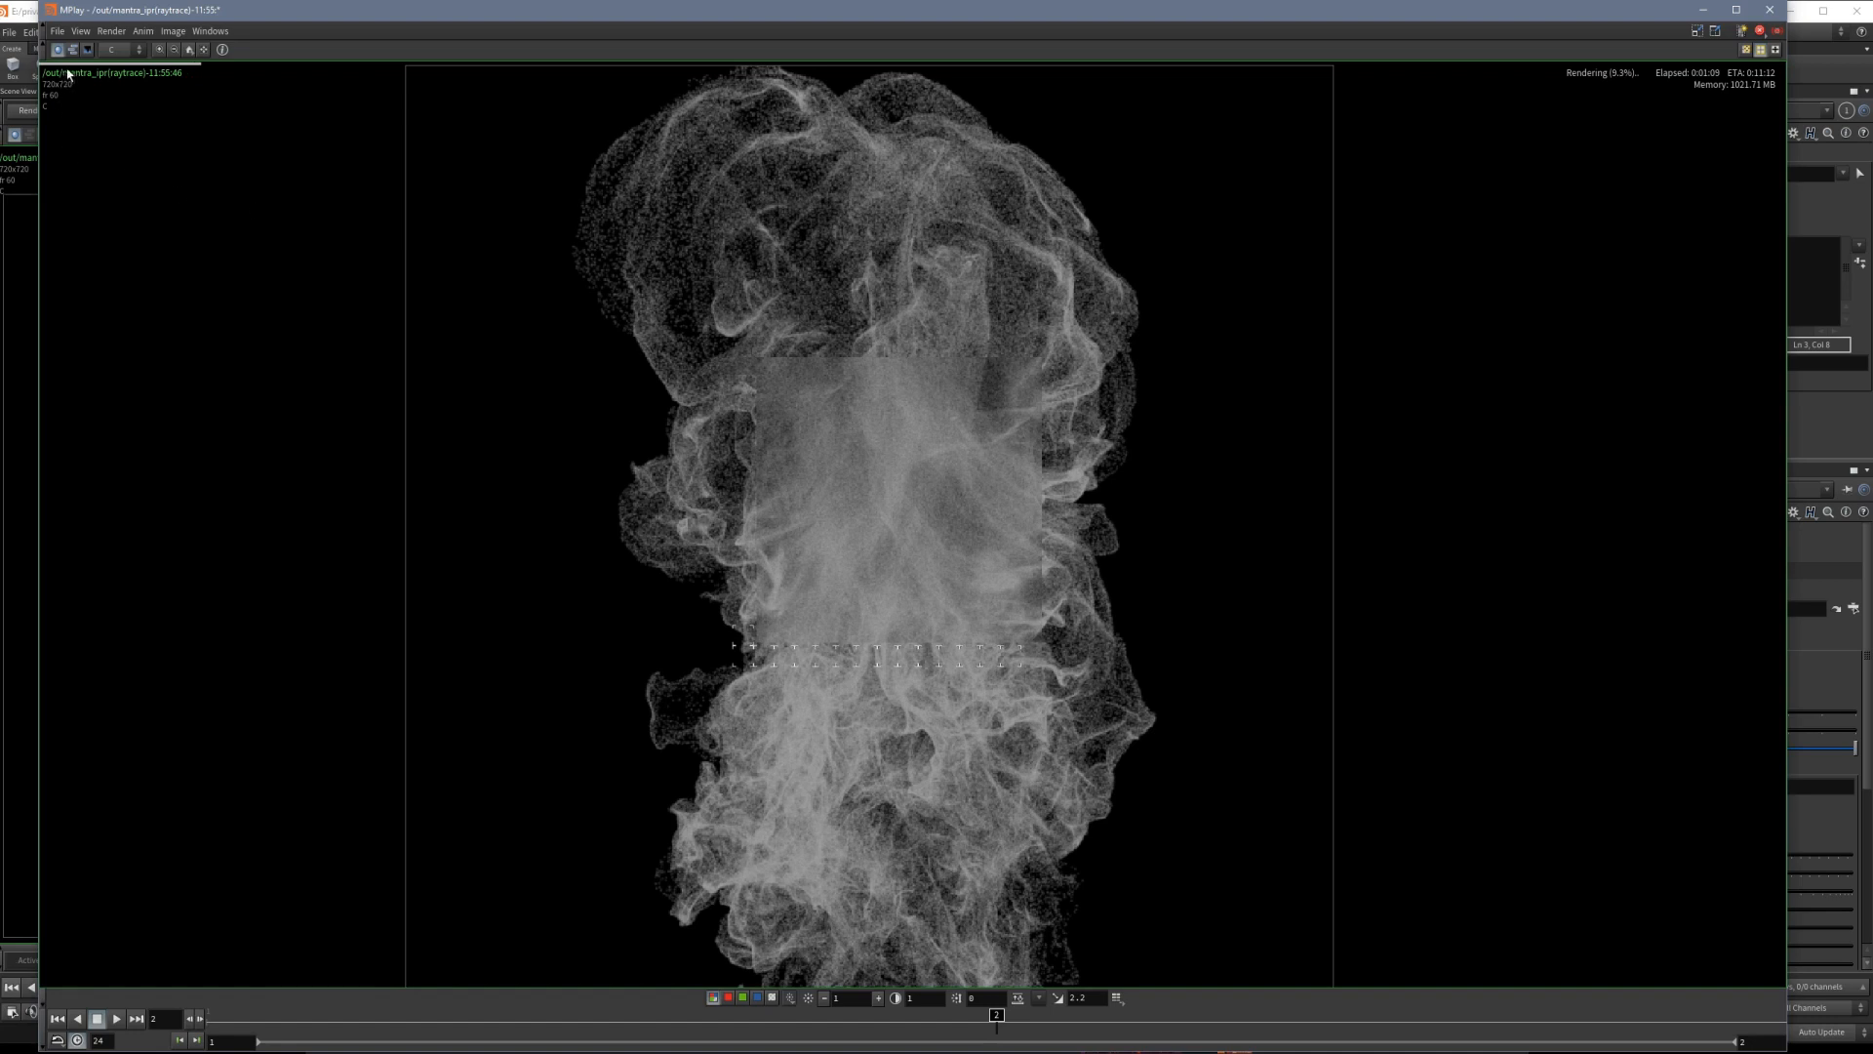
scroll(944, 490, "down", 2)
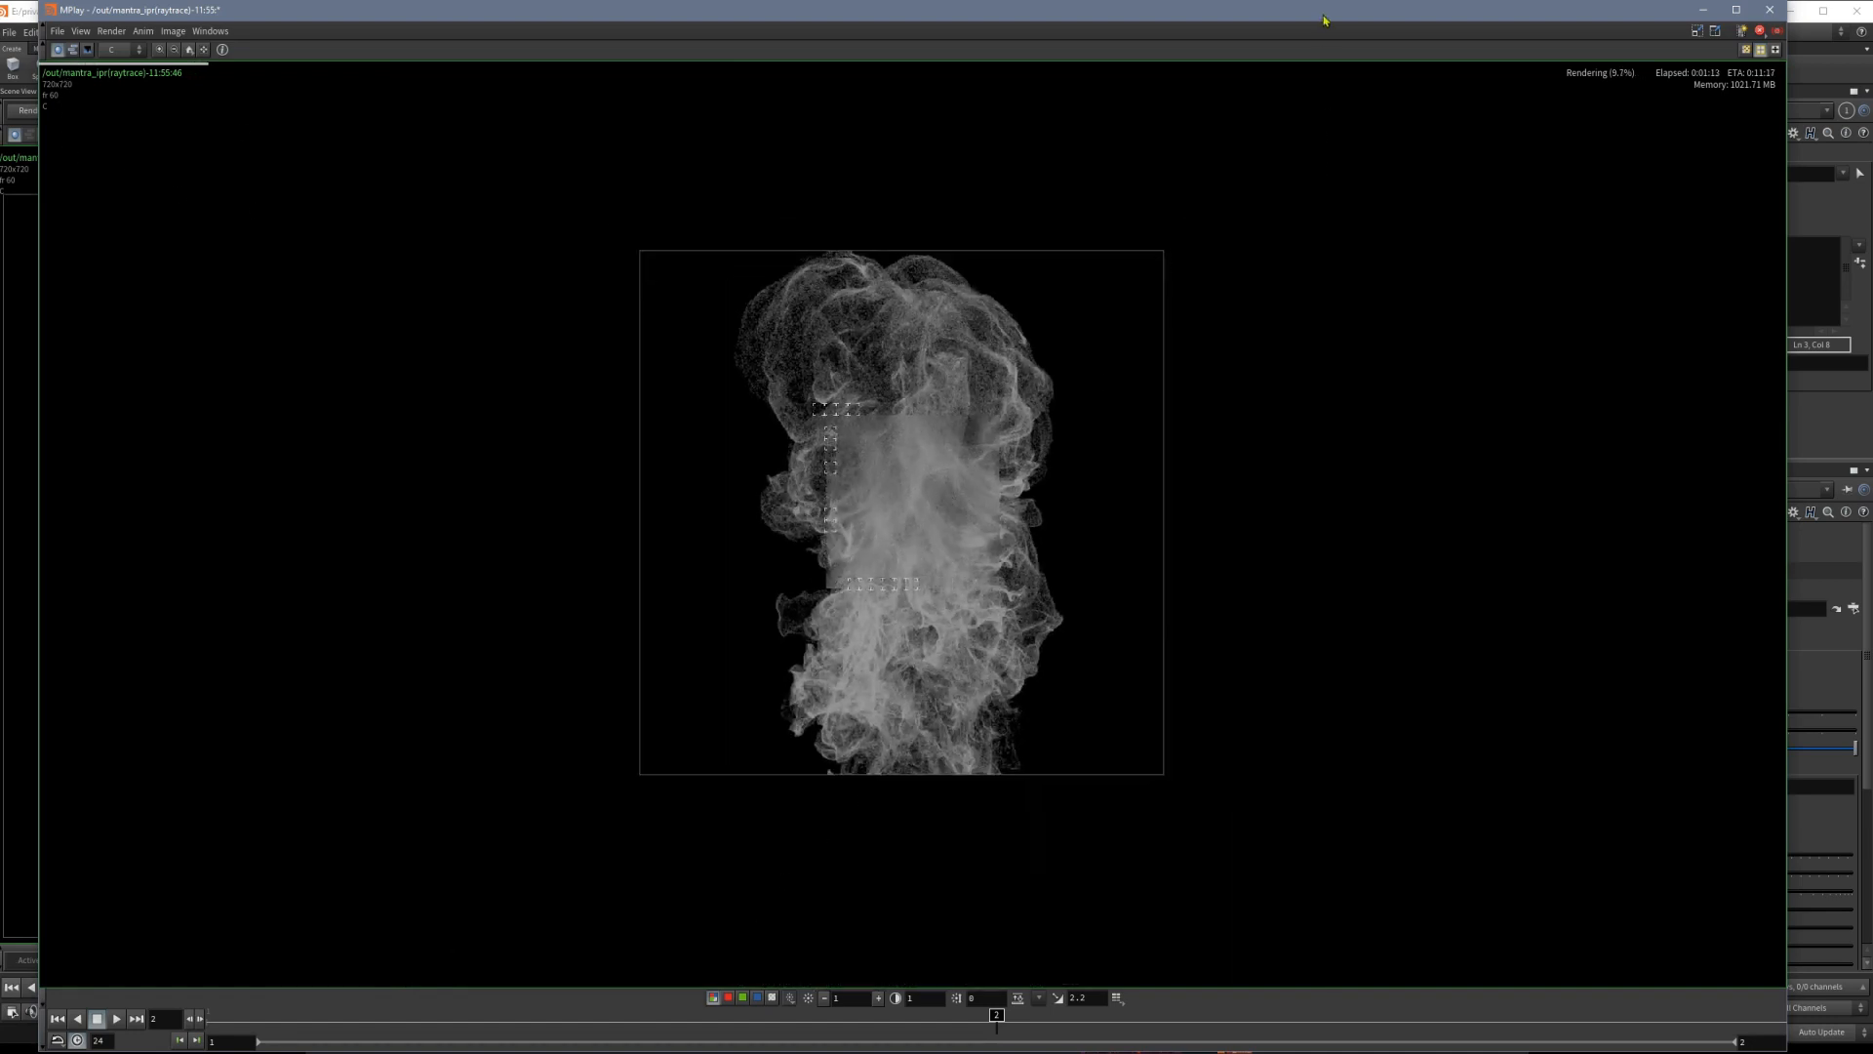
Stop the running render, show the first rendered image in MPlay and uncover the wrangle's code.
left_click(1759, 30)
mouse_move(839, 1022)
left_mouse_down()
mouse_move(931, 1025)
mouse_move(211, 1025)
mouse_move(673, 1029)
mouse_move(322, 1029)
left_mouse_up()
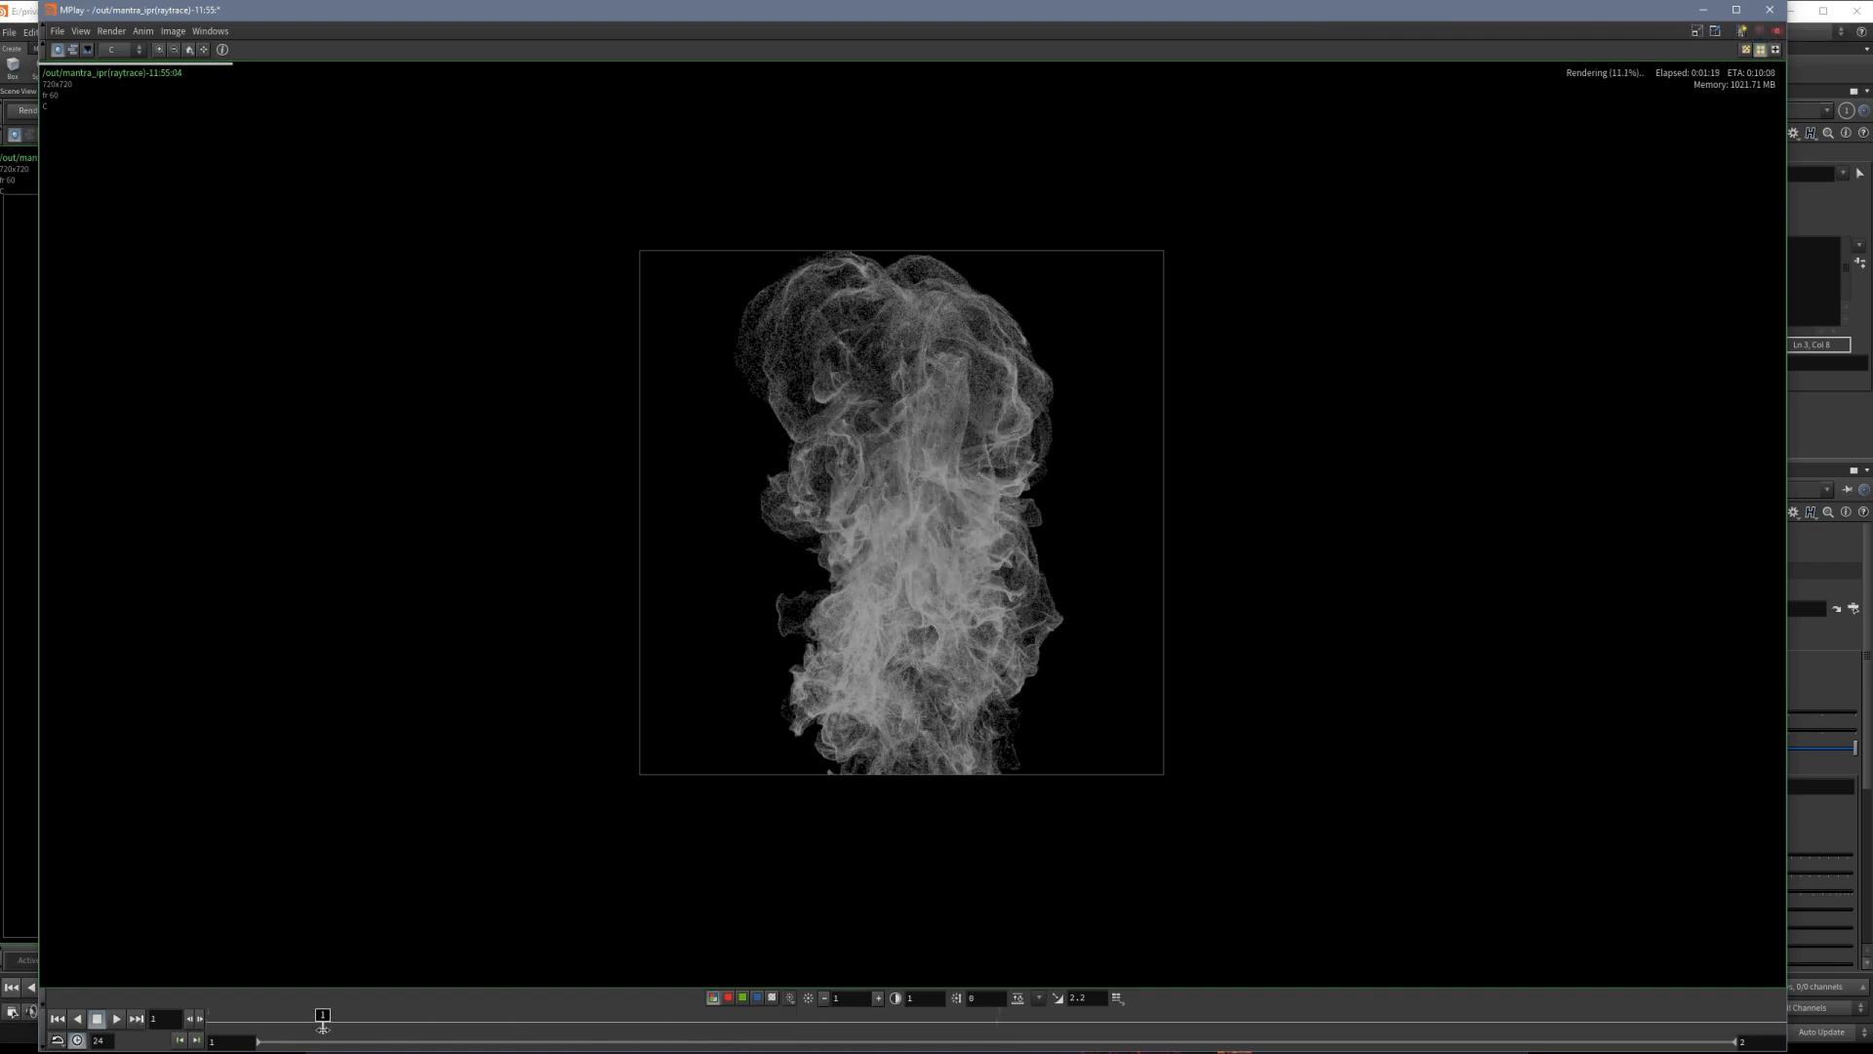
left_click_drag(1513, 19, 441, 295)
Change the velocity multiplier in the pointwrangle1 code so the line reads "@v *= 1.0;" and render the current frame to MPlay.
left_click(1424, 266)
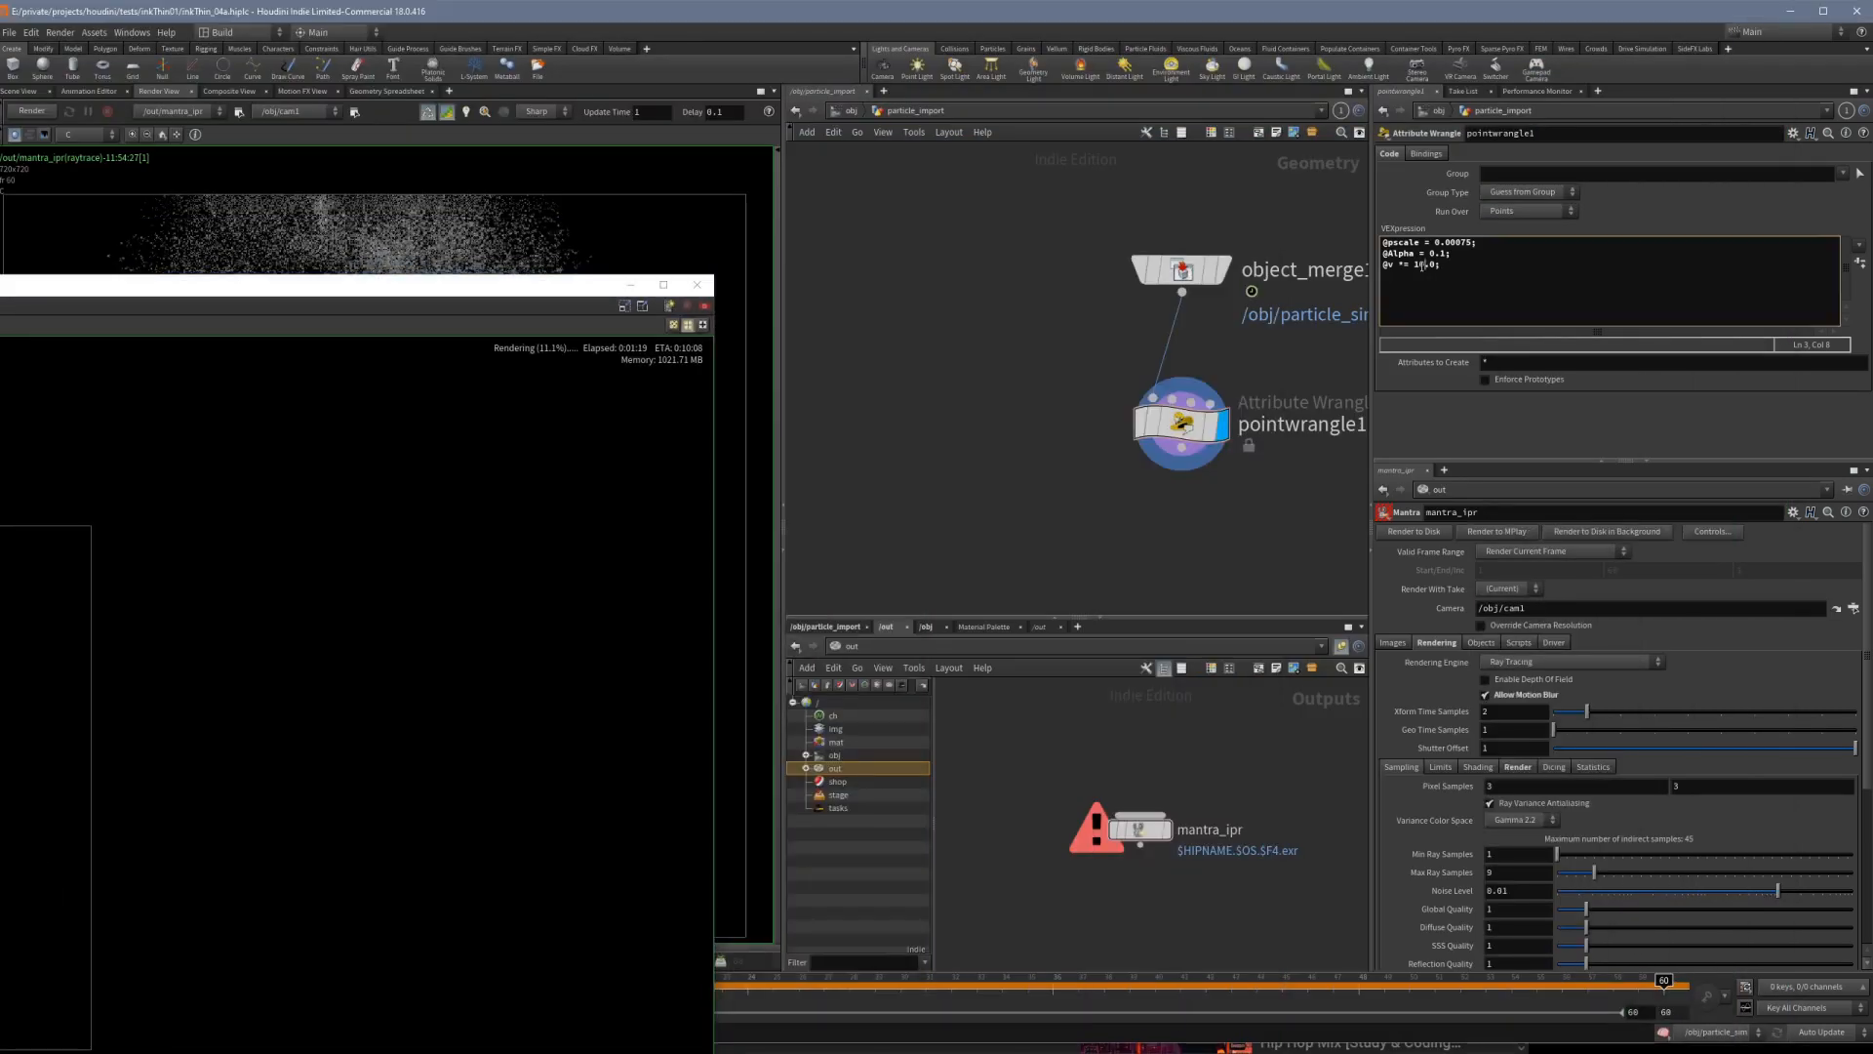
key("BackSpace")
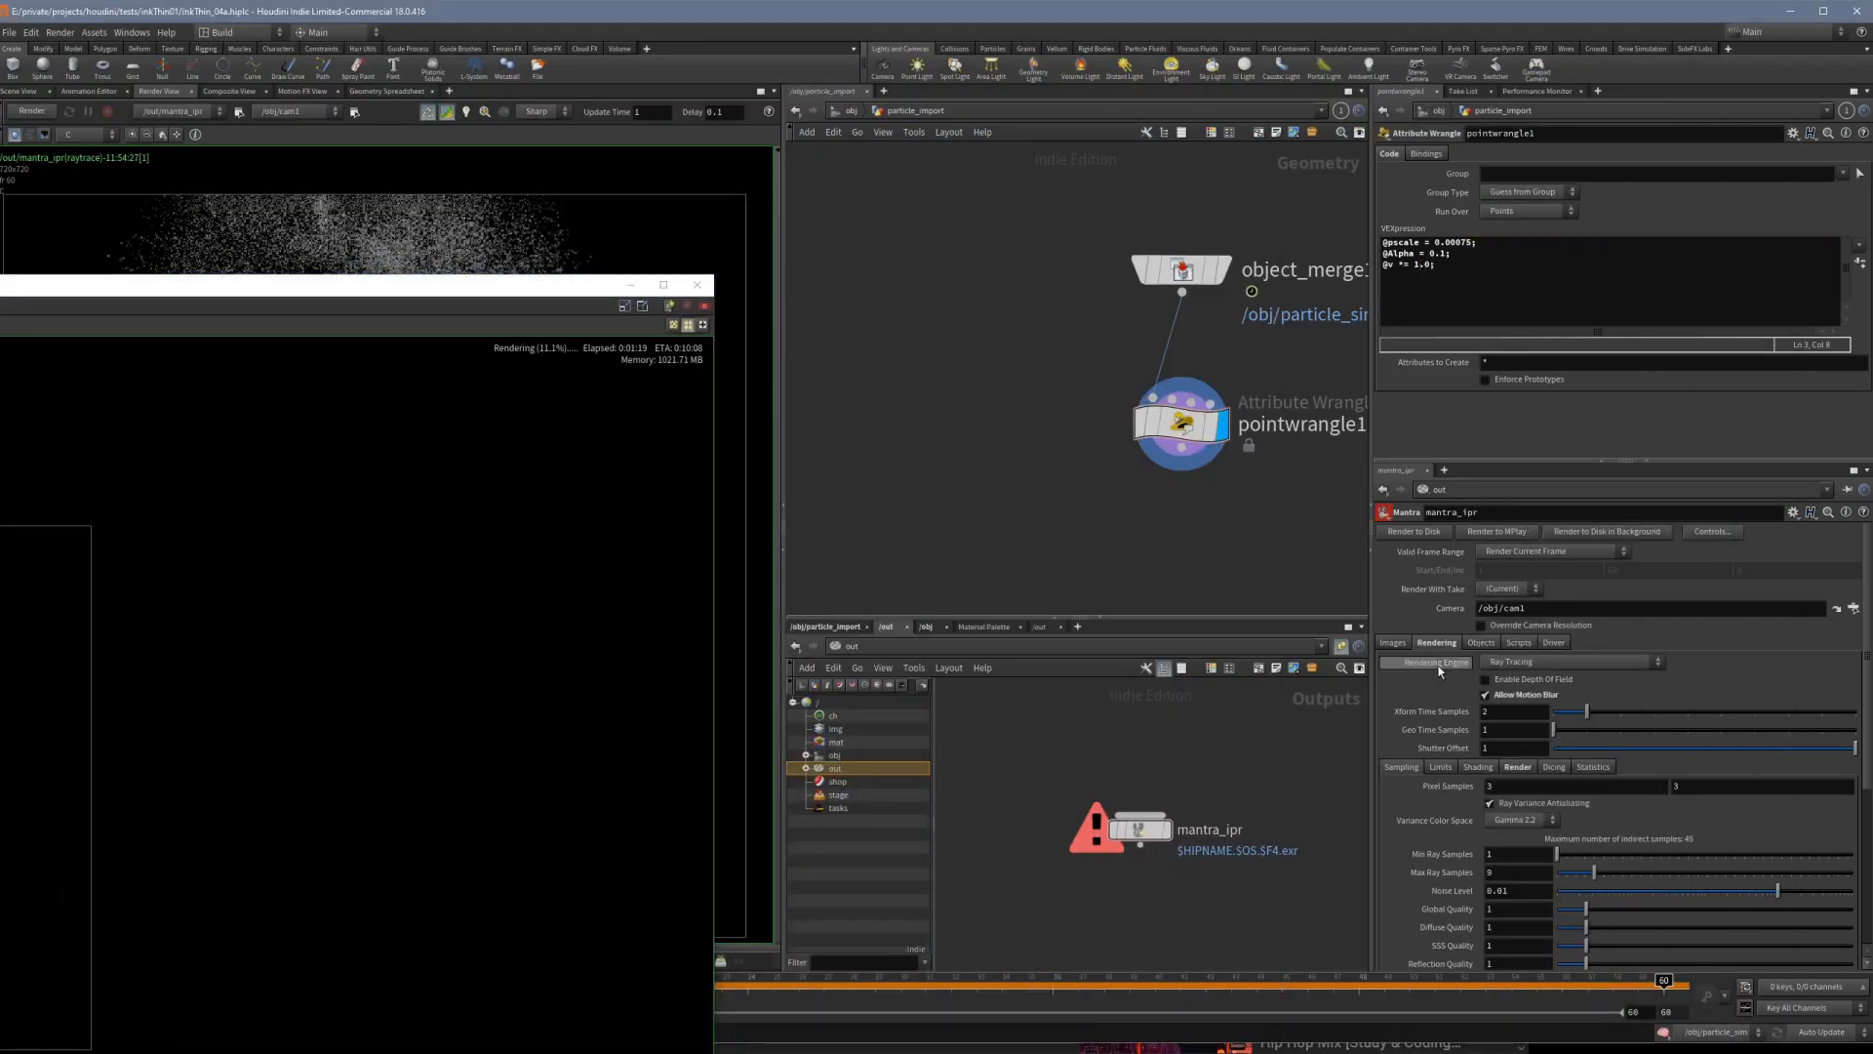
left_click(1504, 532)
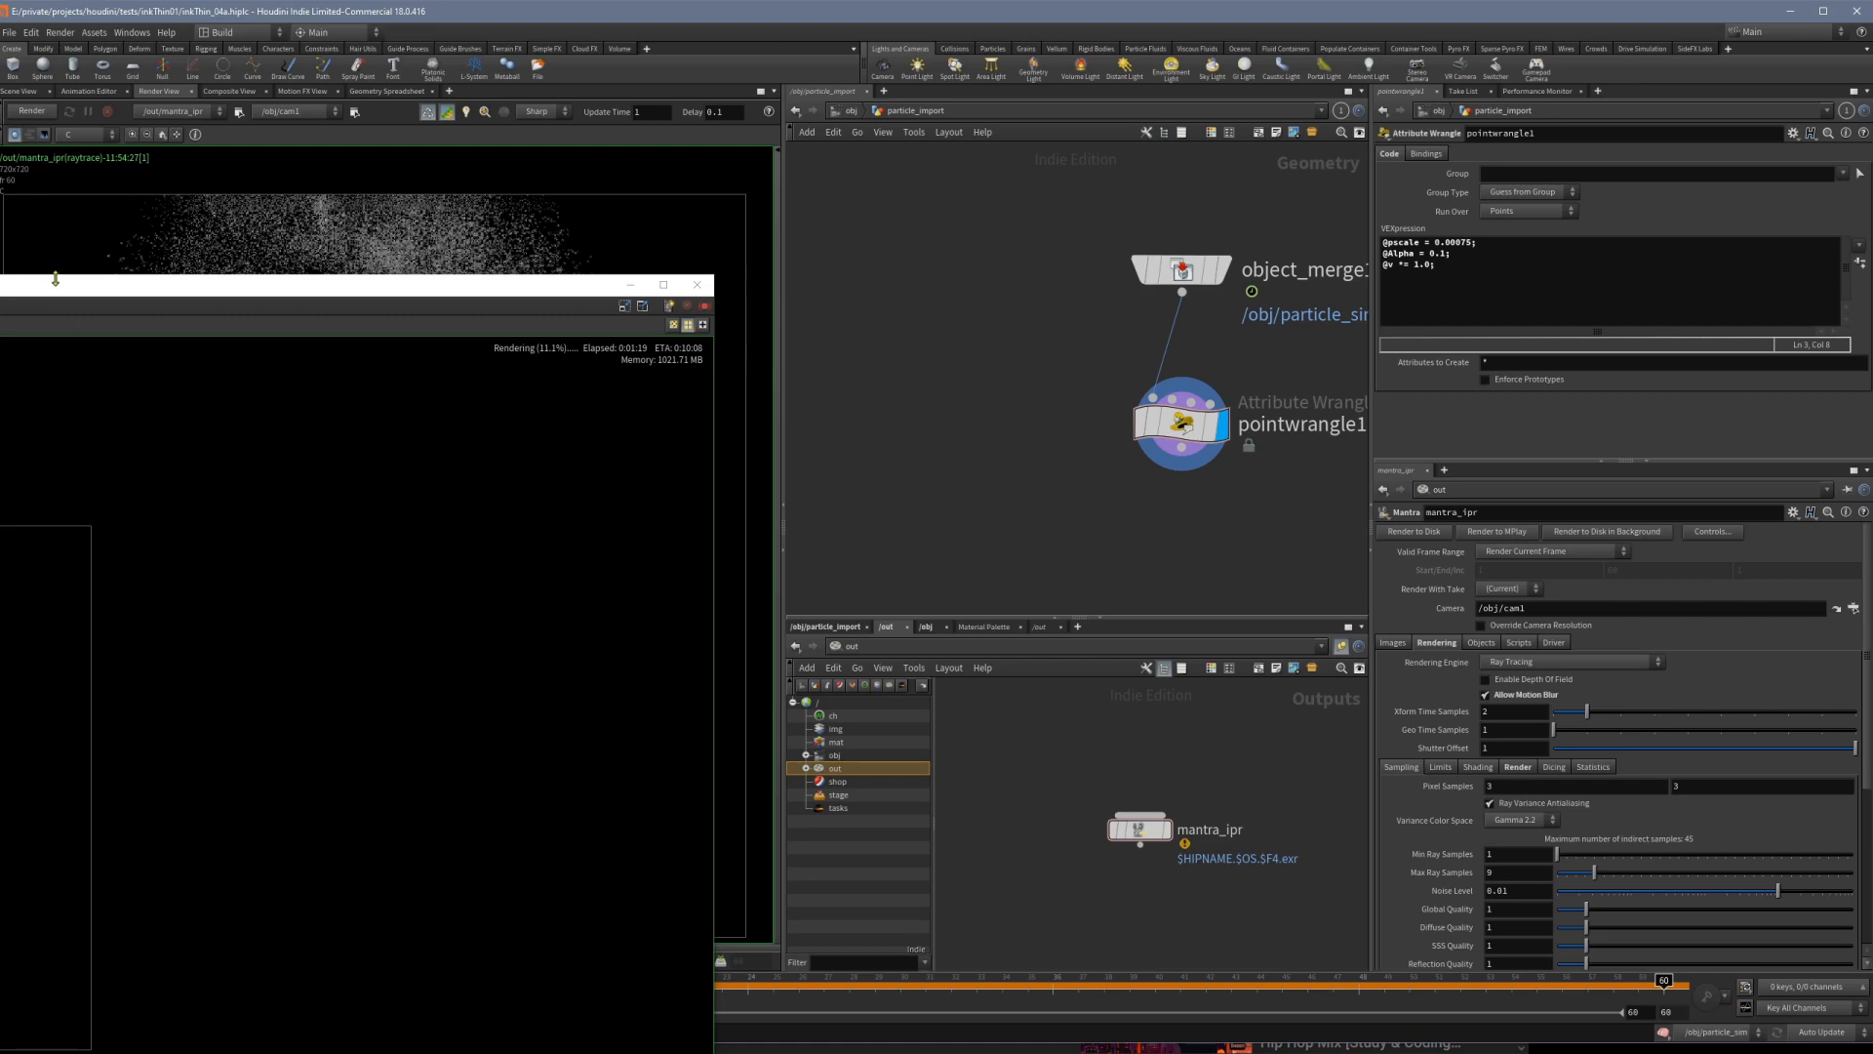
Bring up the new render in an enlarged MPlay window and compare it repeatedly with the first image by switching between frames 1 and 3.
left_click_drag(54, 285, 1128, 39)
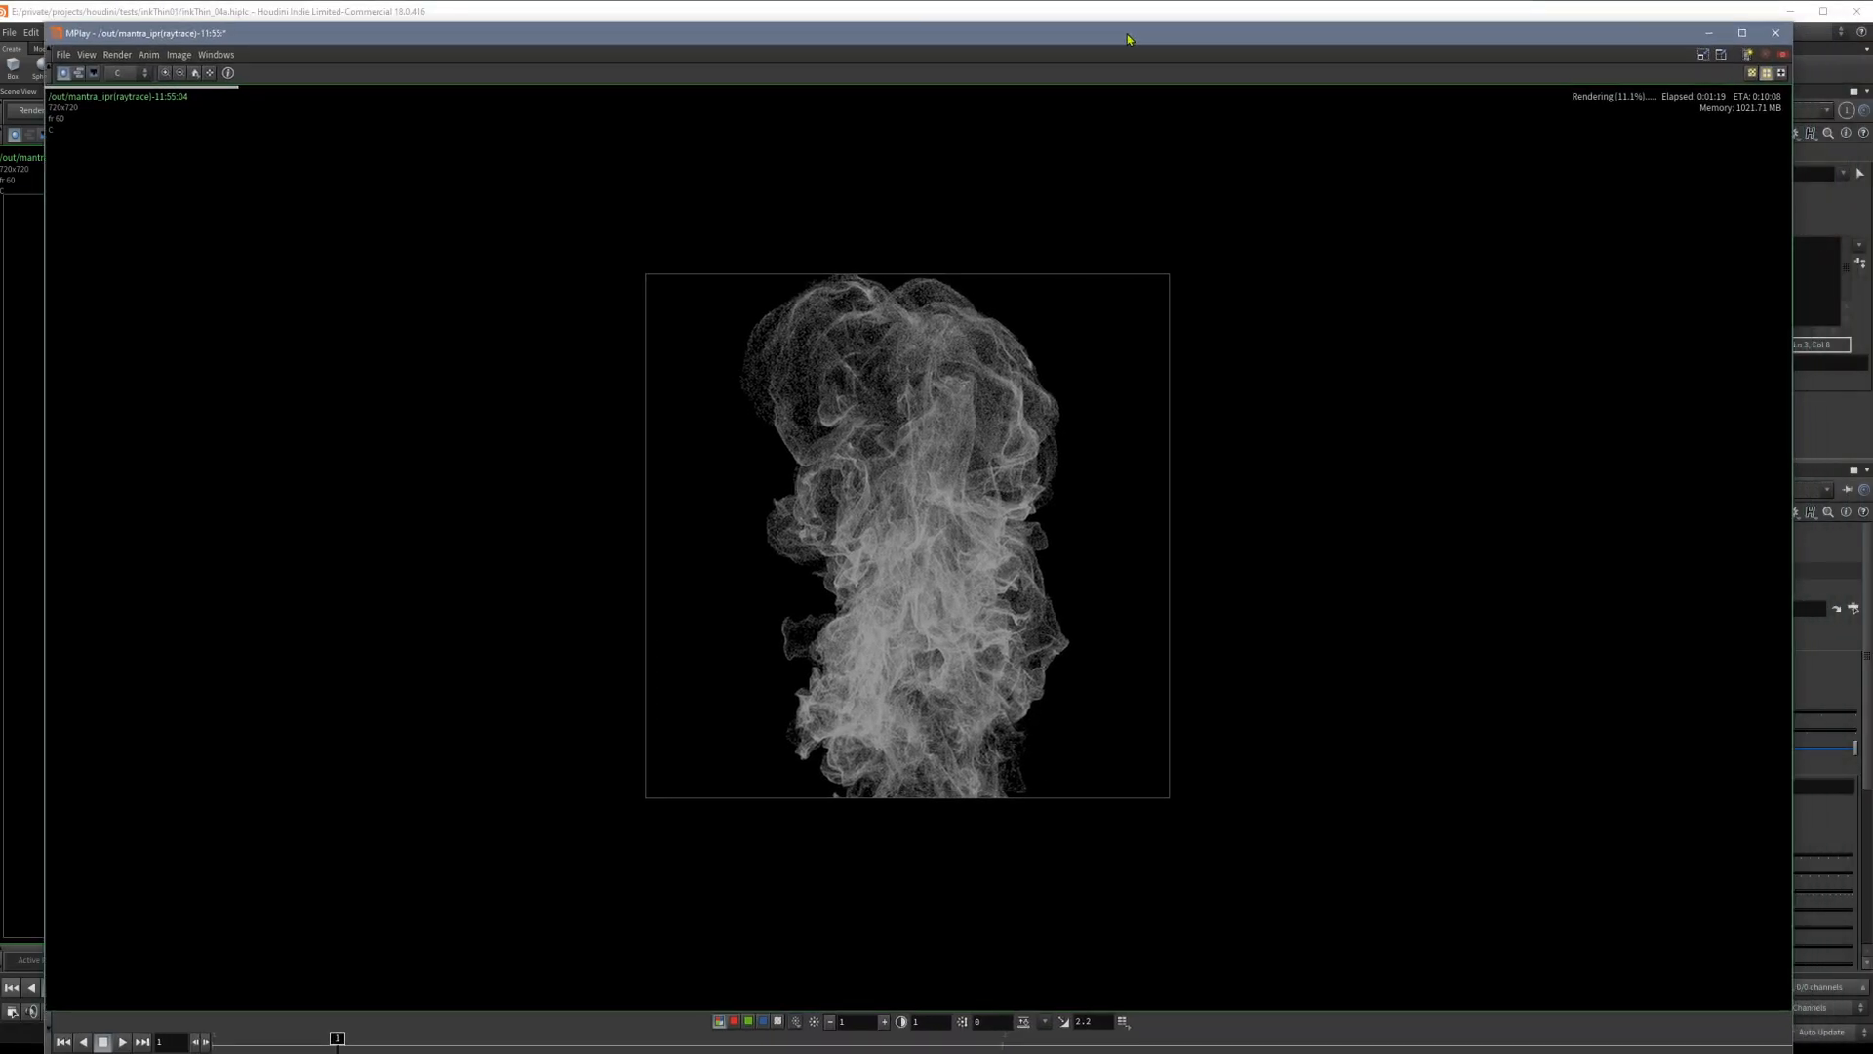
left_click(1407, 1046)
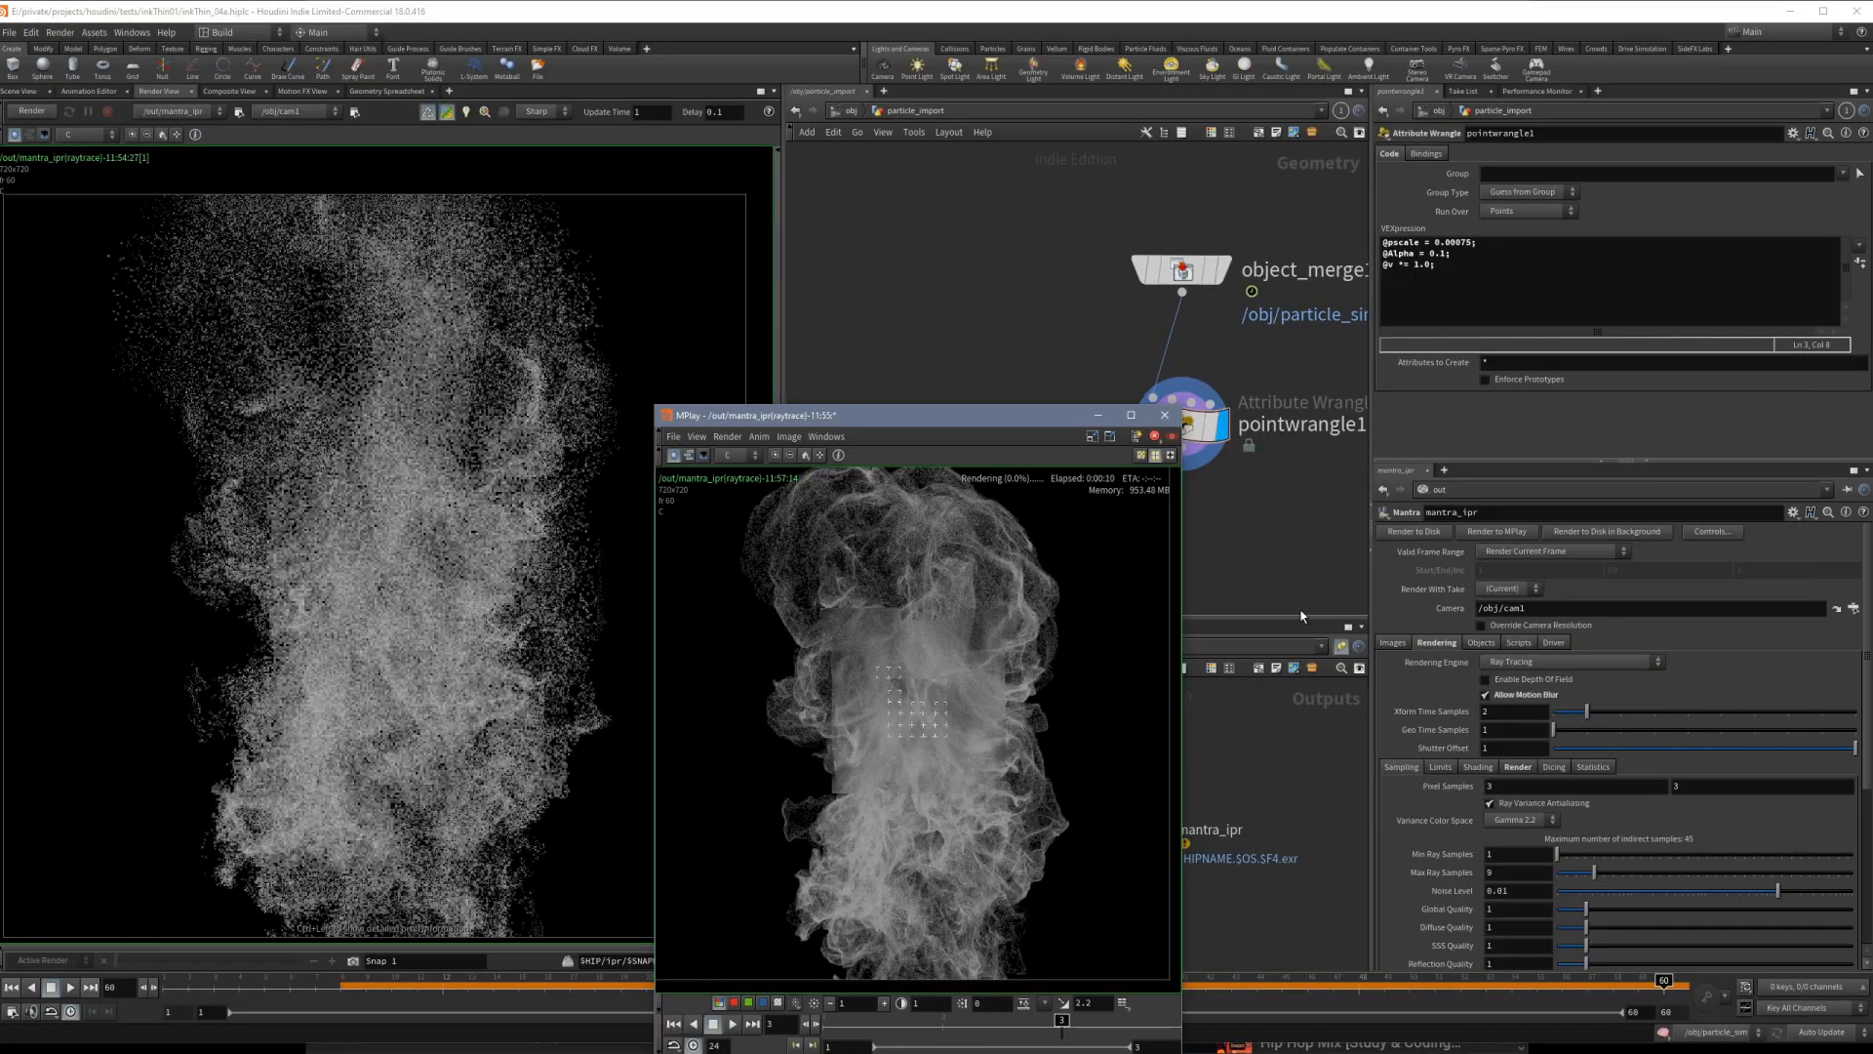
left_click_drag(1028, 420, 1018, 465)
scroll(941, 505, "up", 2)
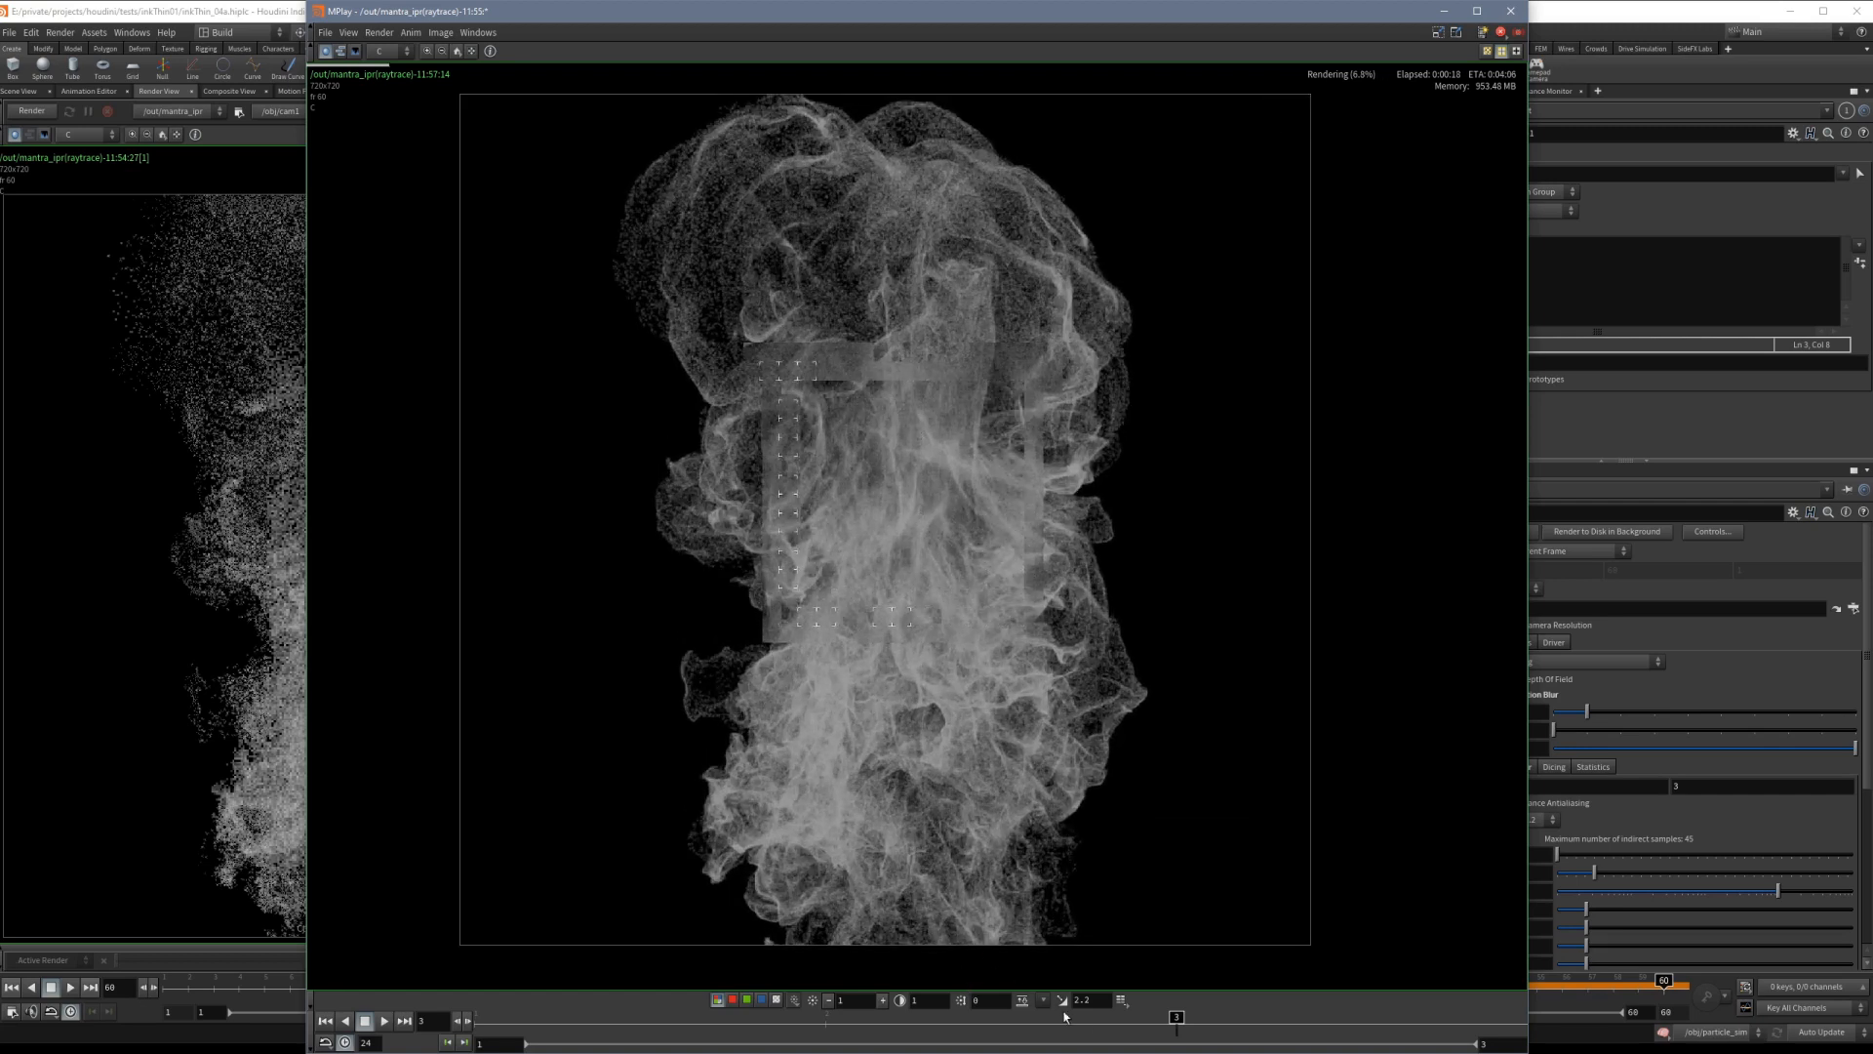
left_click(524, 1018)
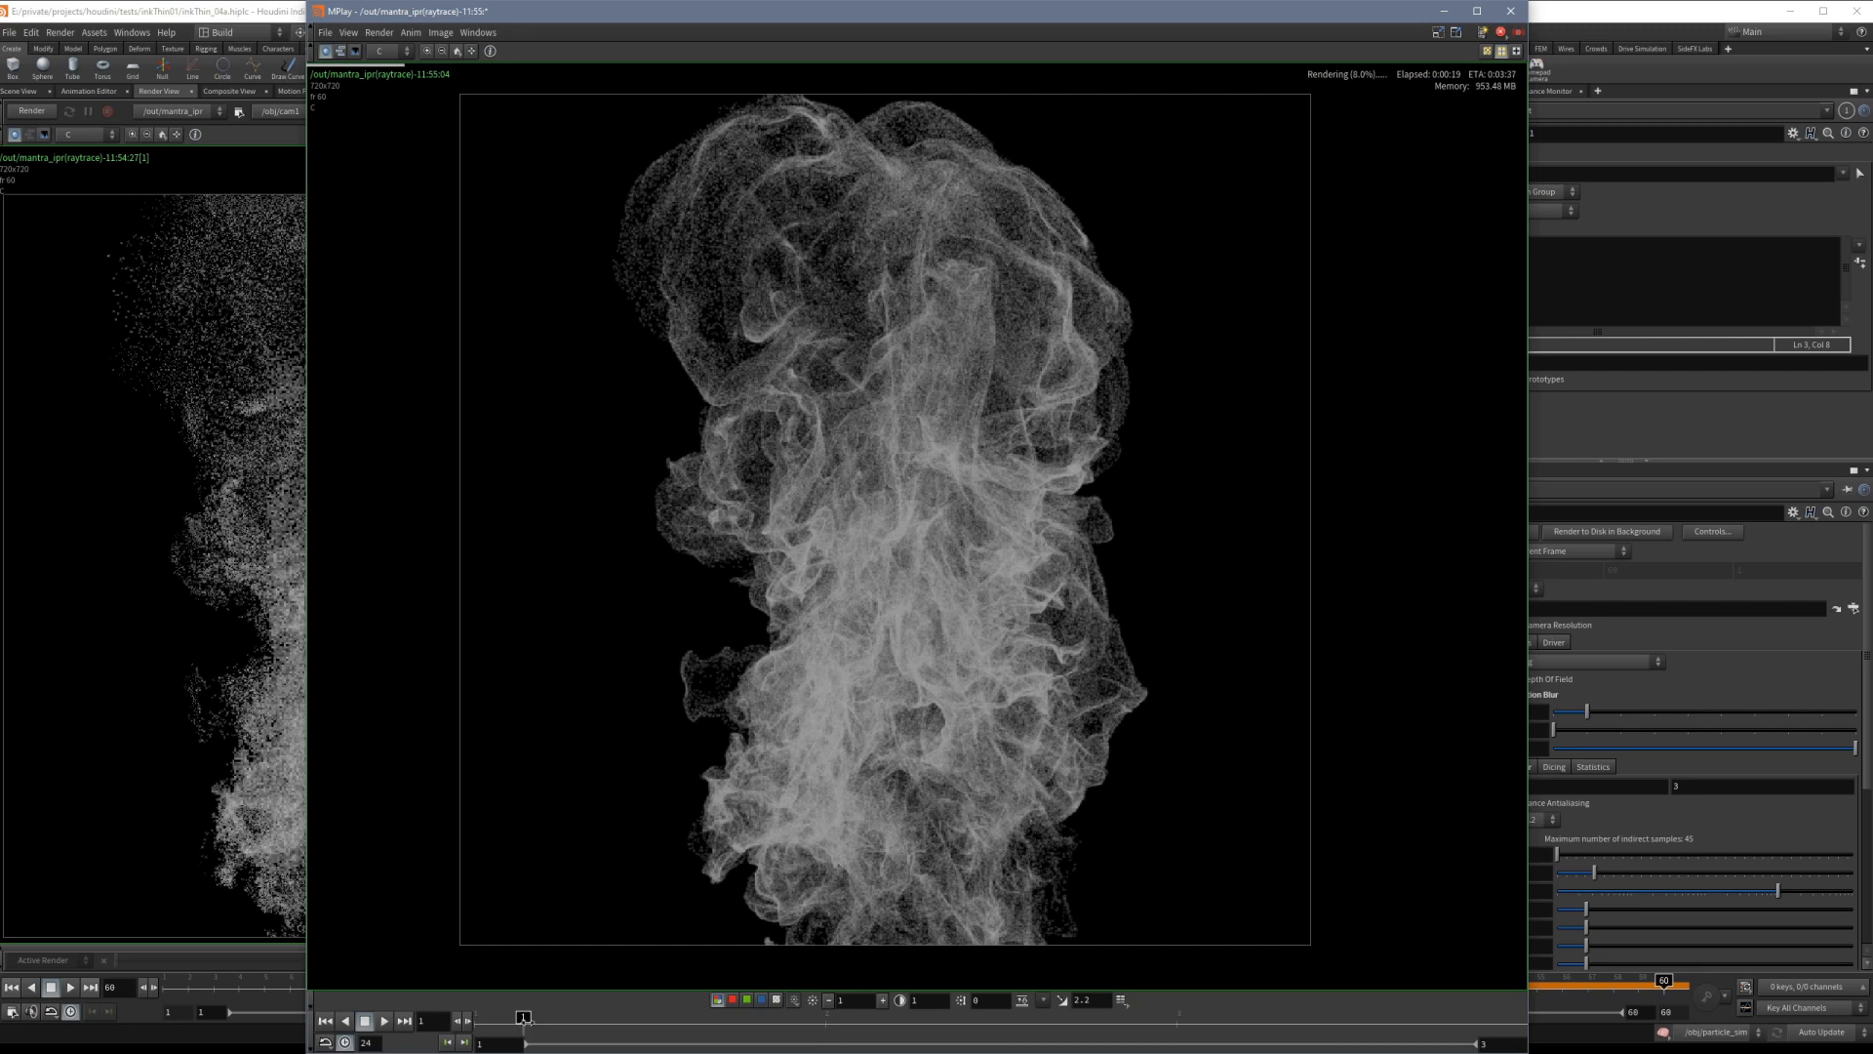
left_click(1210, 1020)
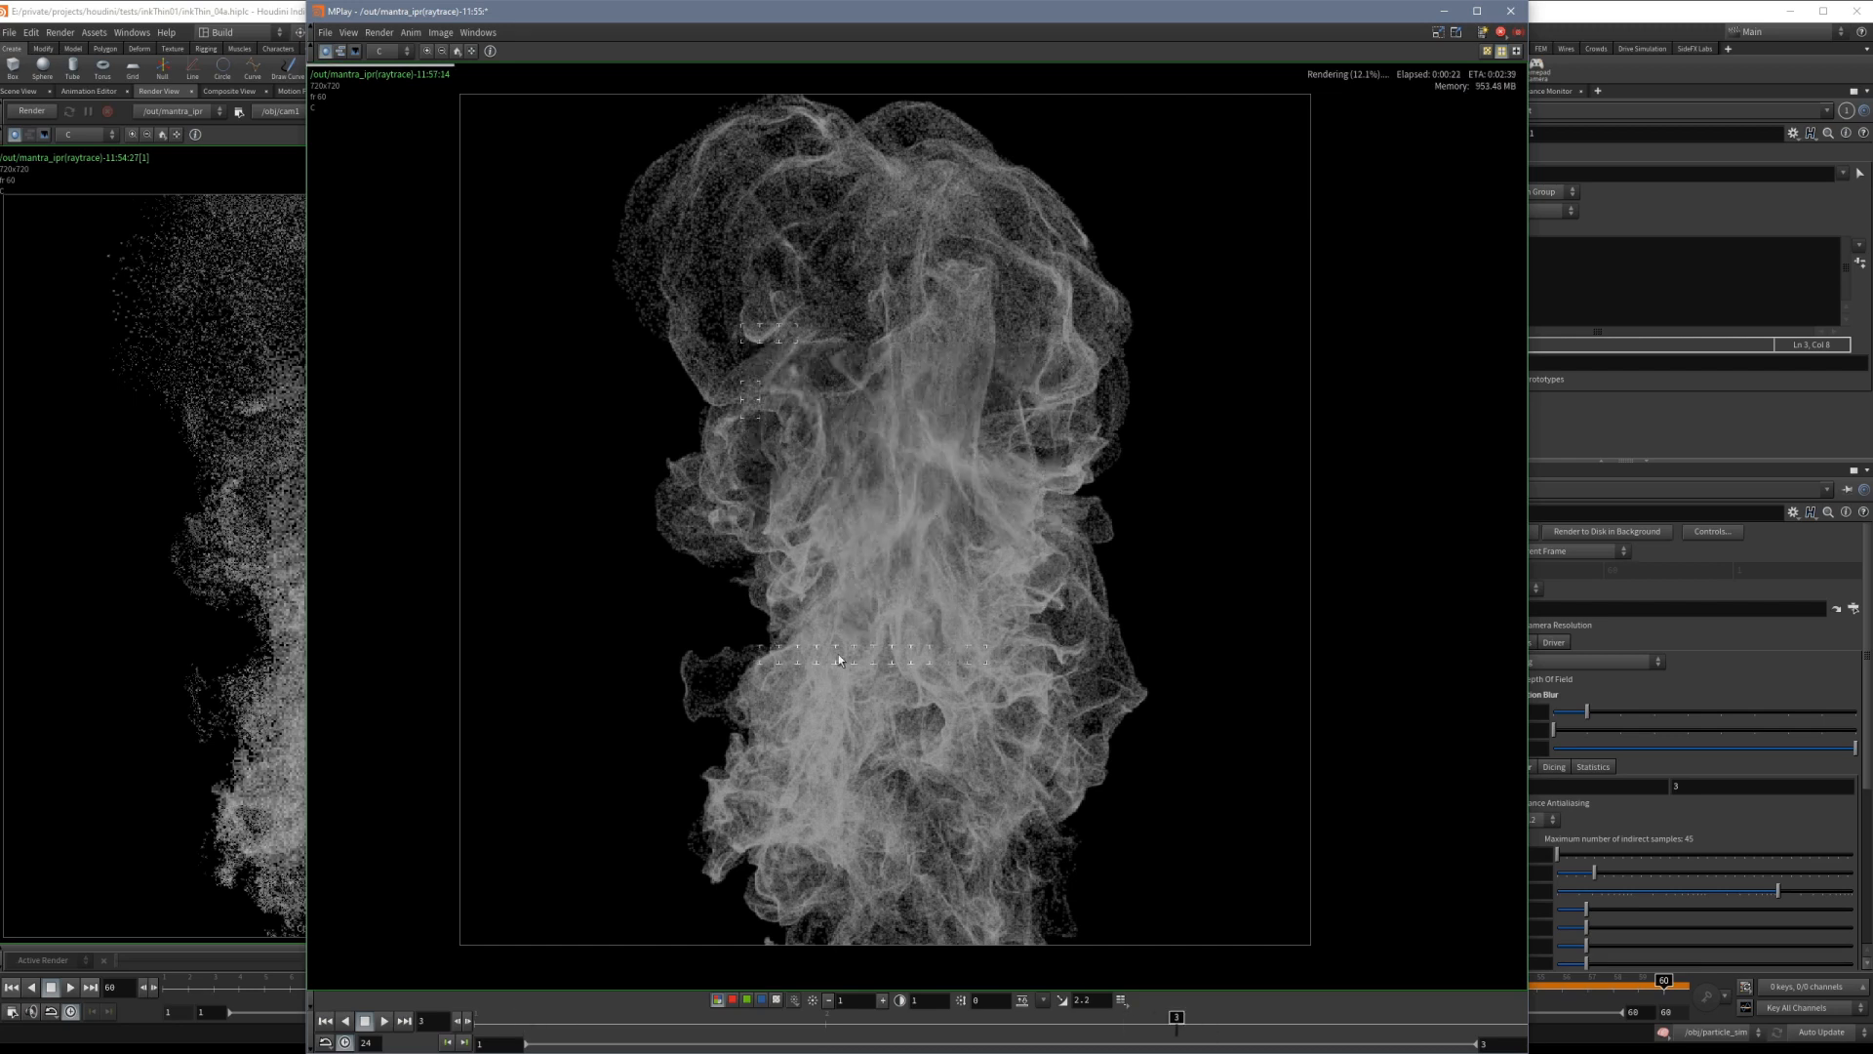
left_click(555, 1026)
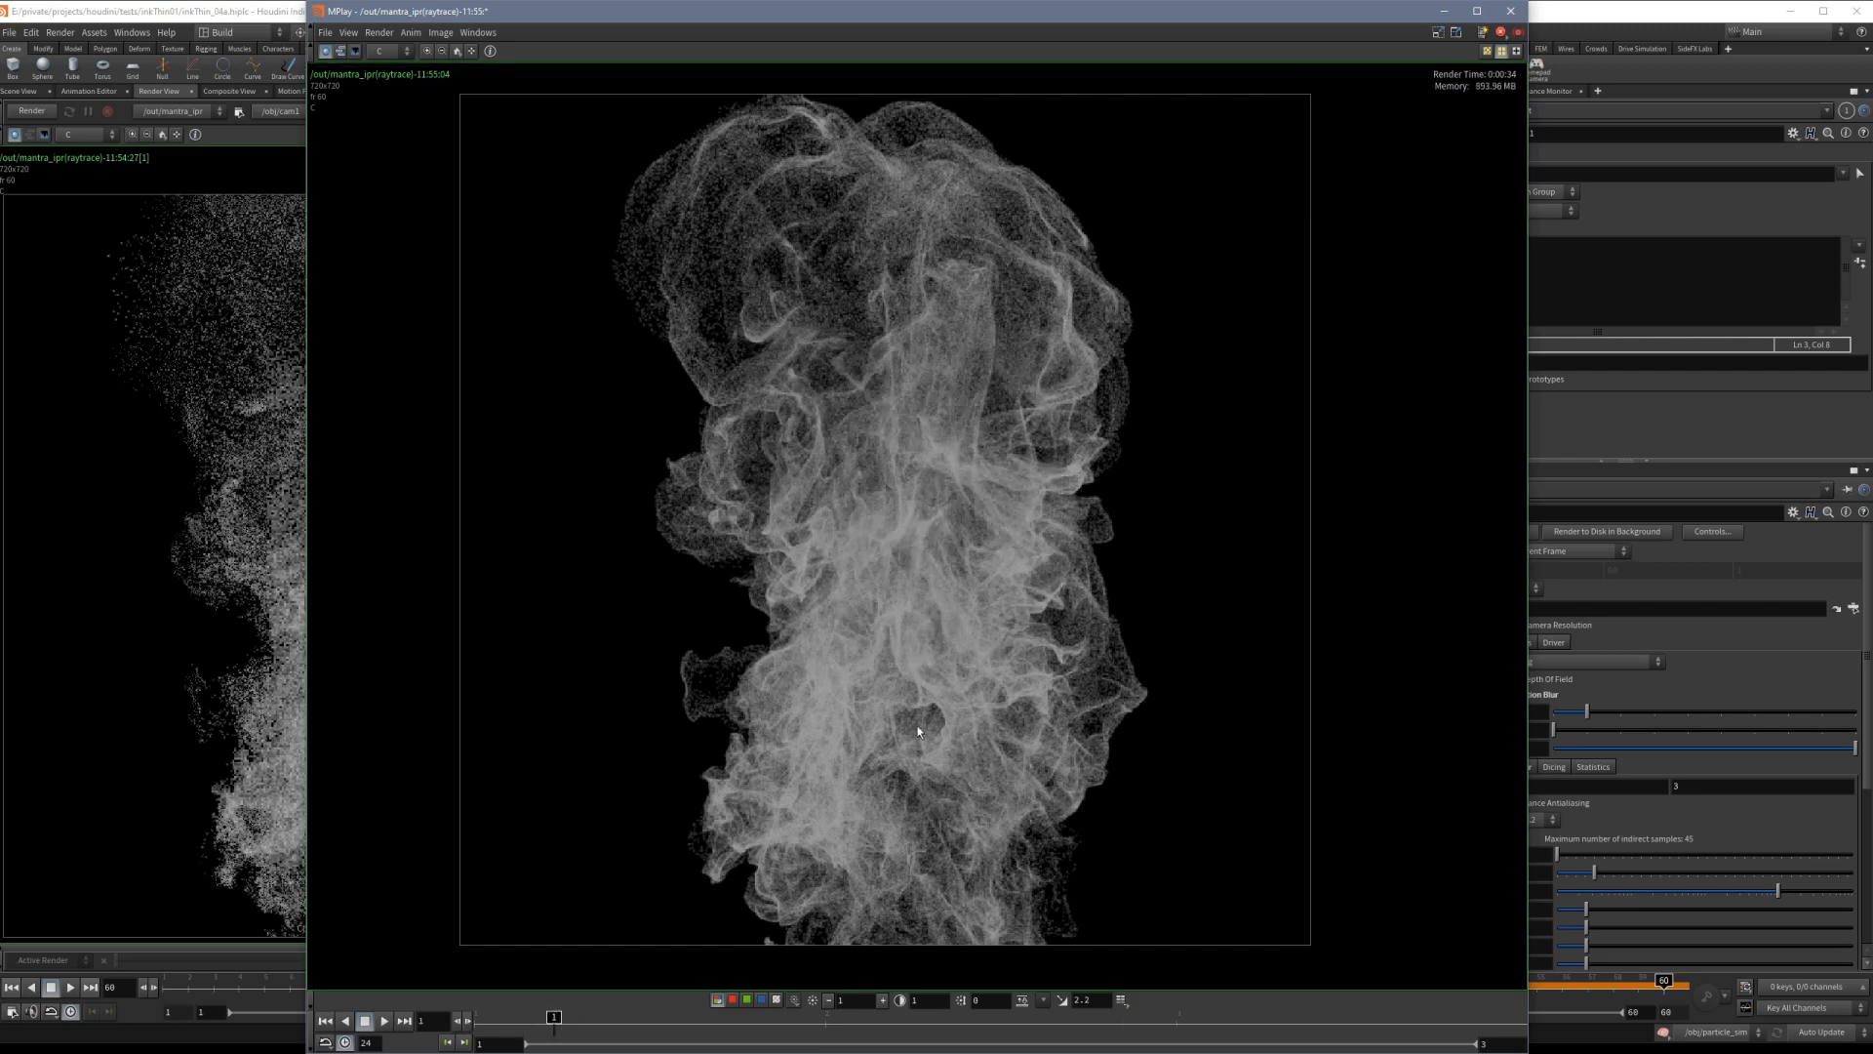
left_click(1176, 1019)
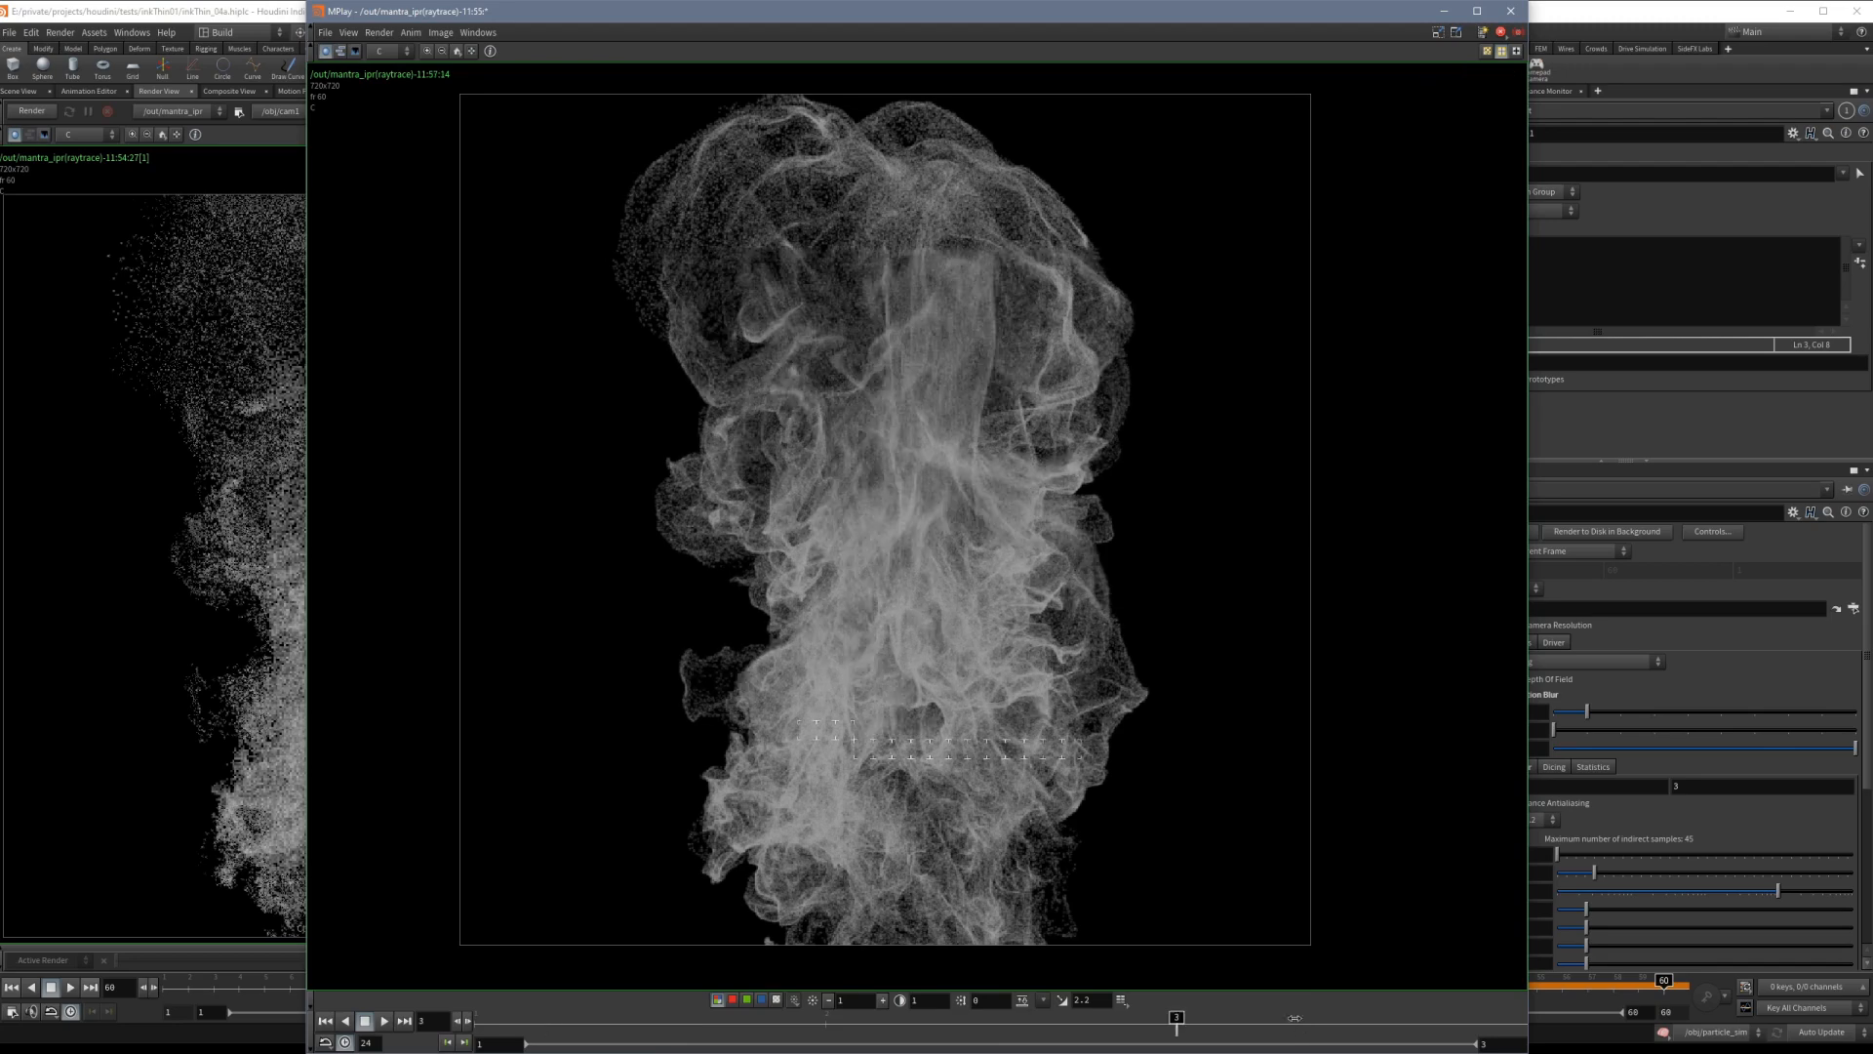
left_click(569, 1017)
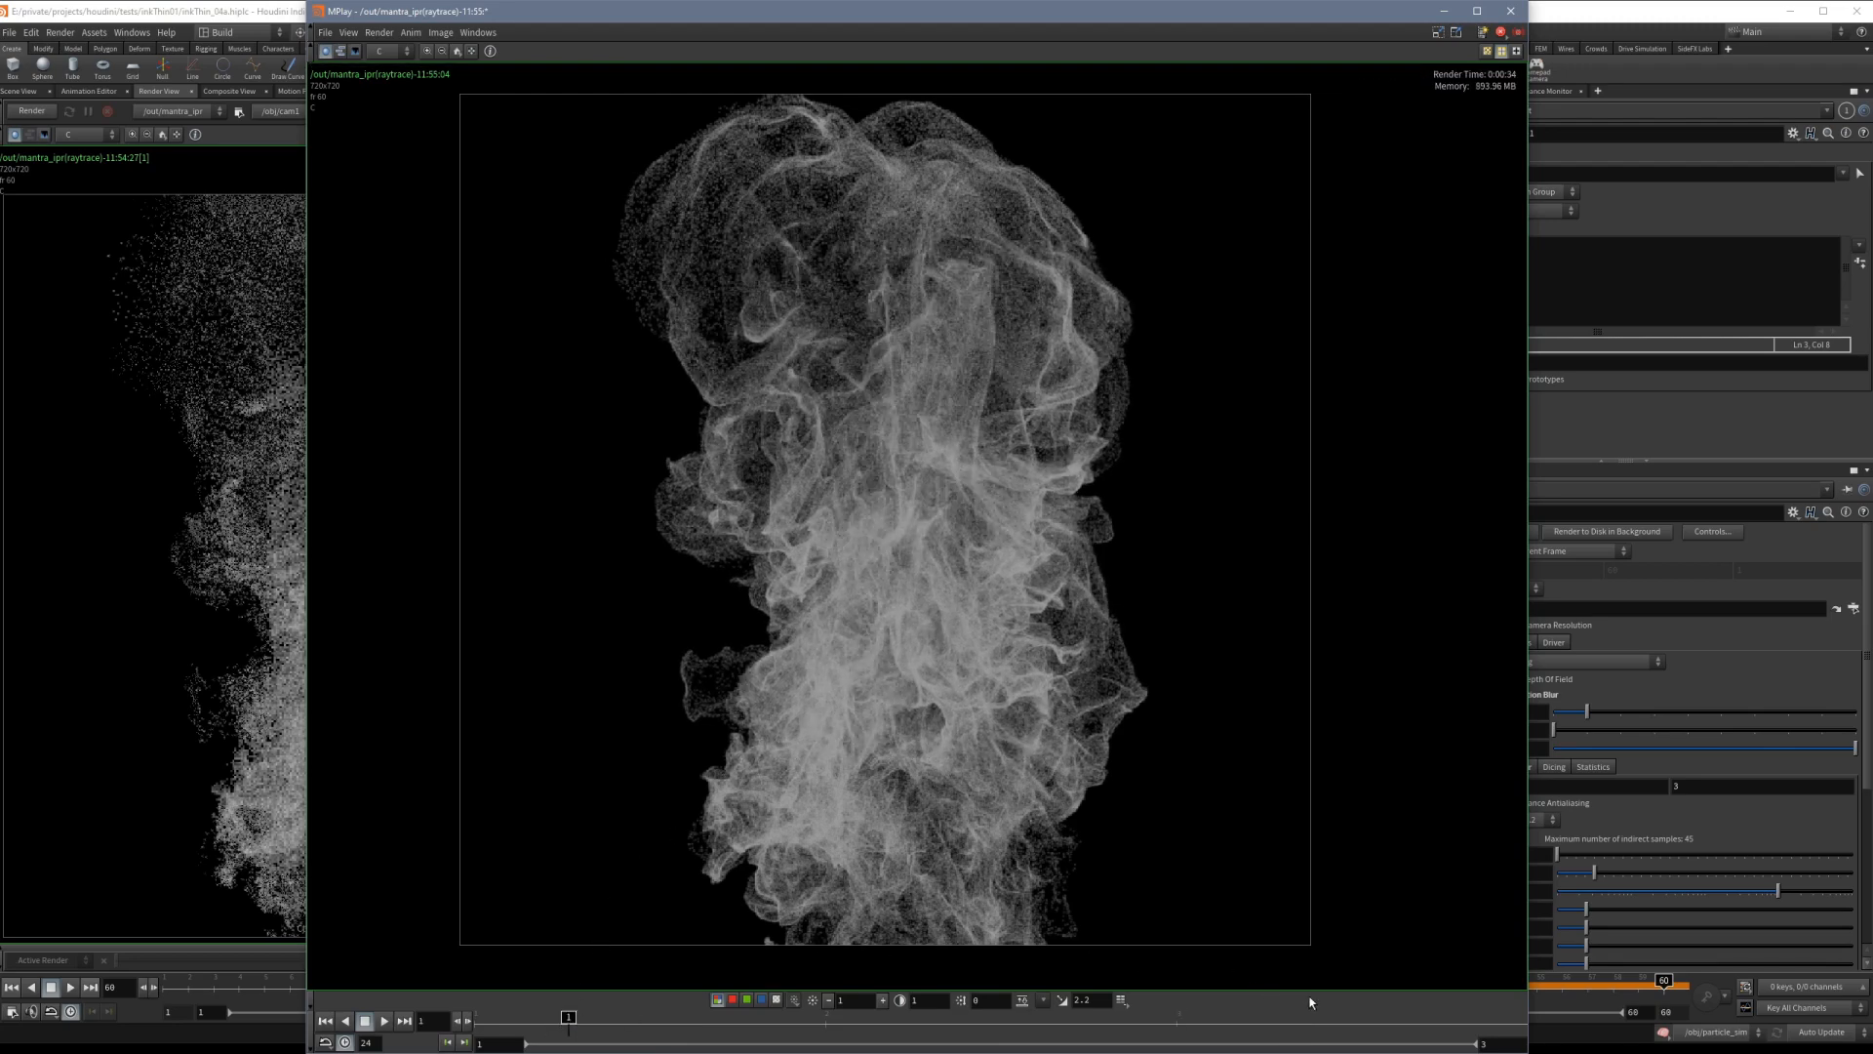
left_click(1175, 1018)
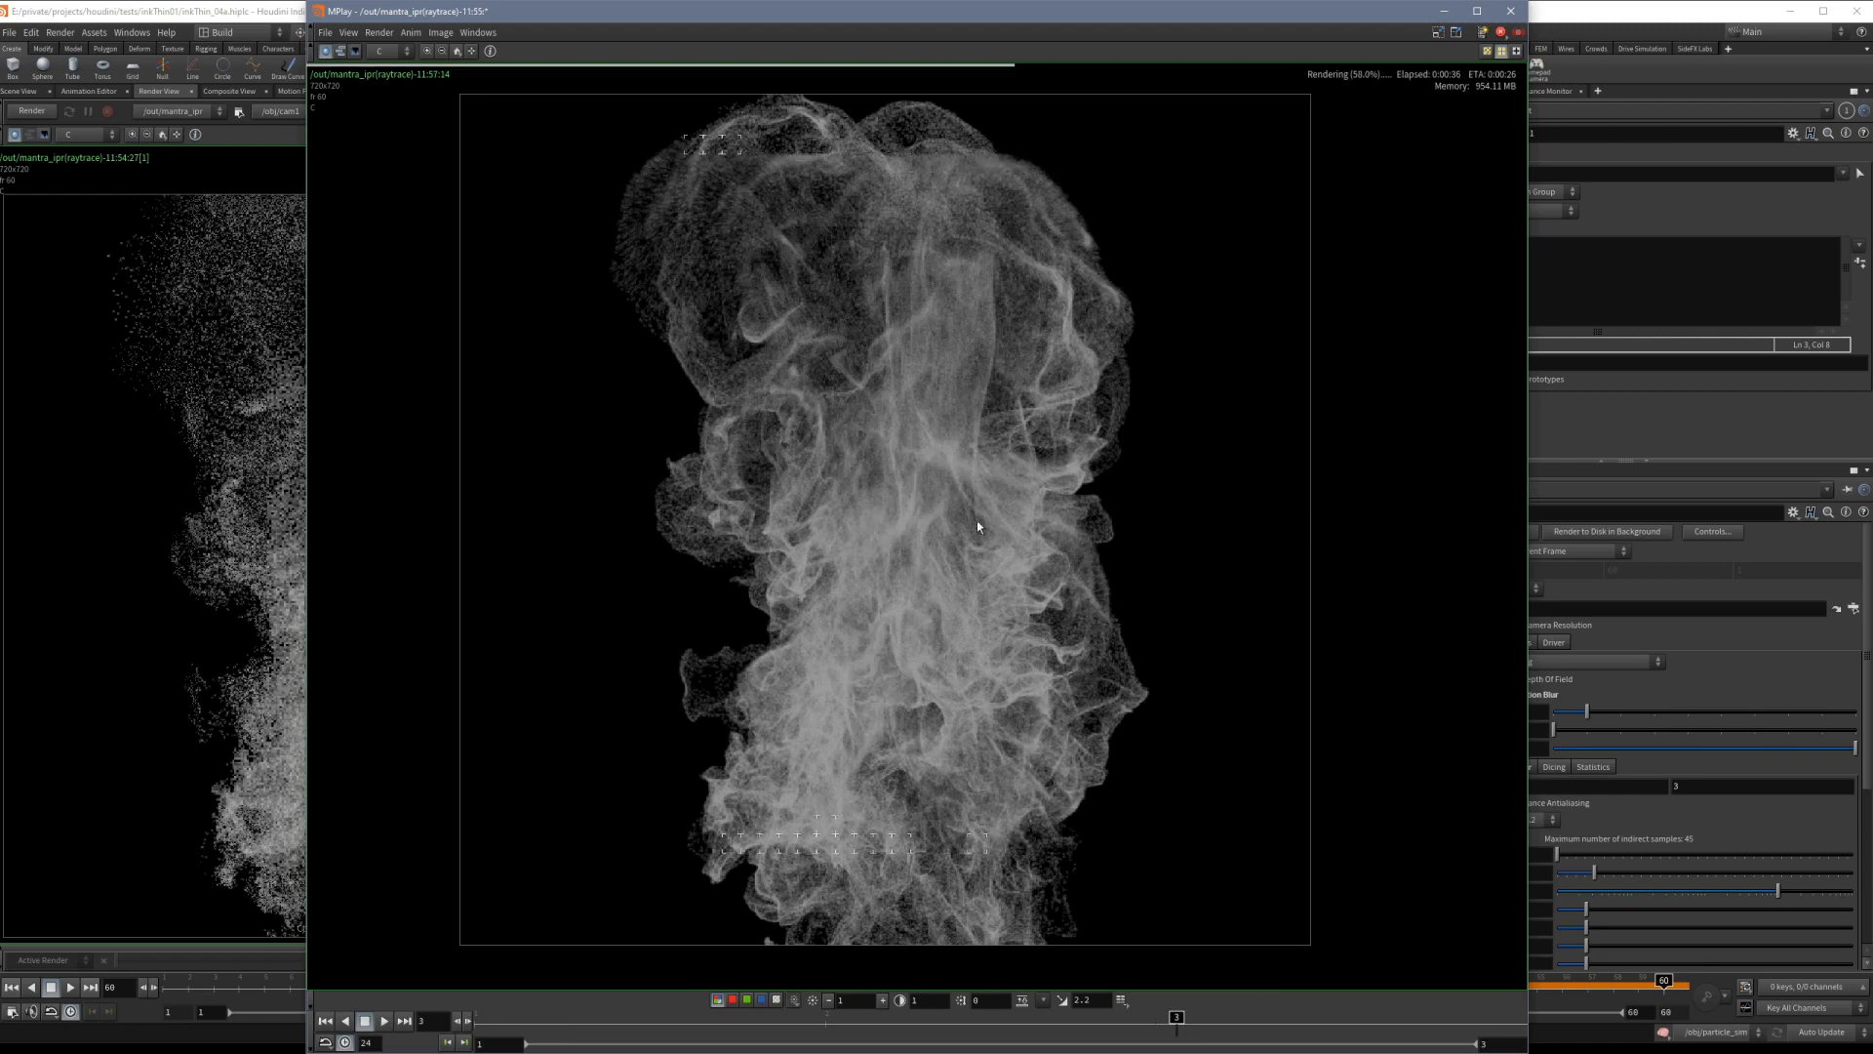
Inspect the motion-blurred particles of frame 3 in MPlay at several magnifications.
scroll(792, 207, "up", 4)
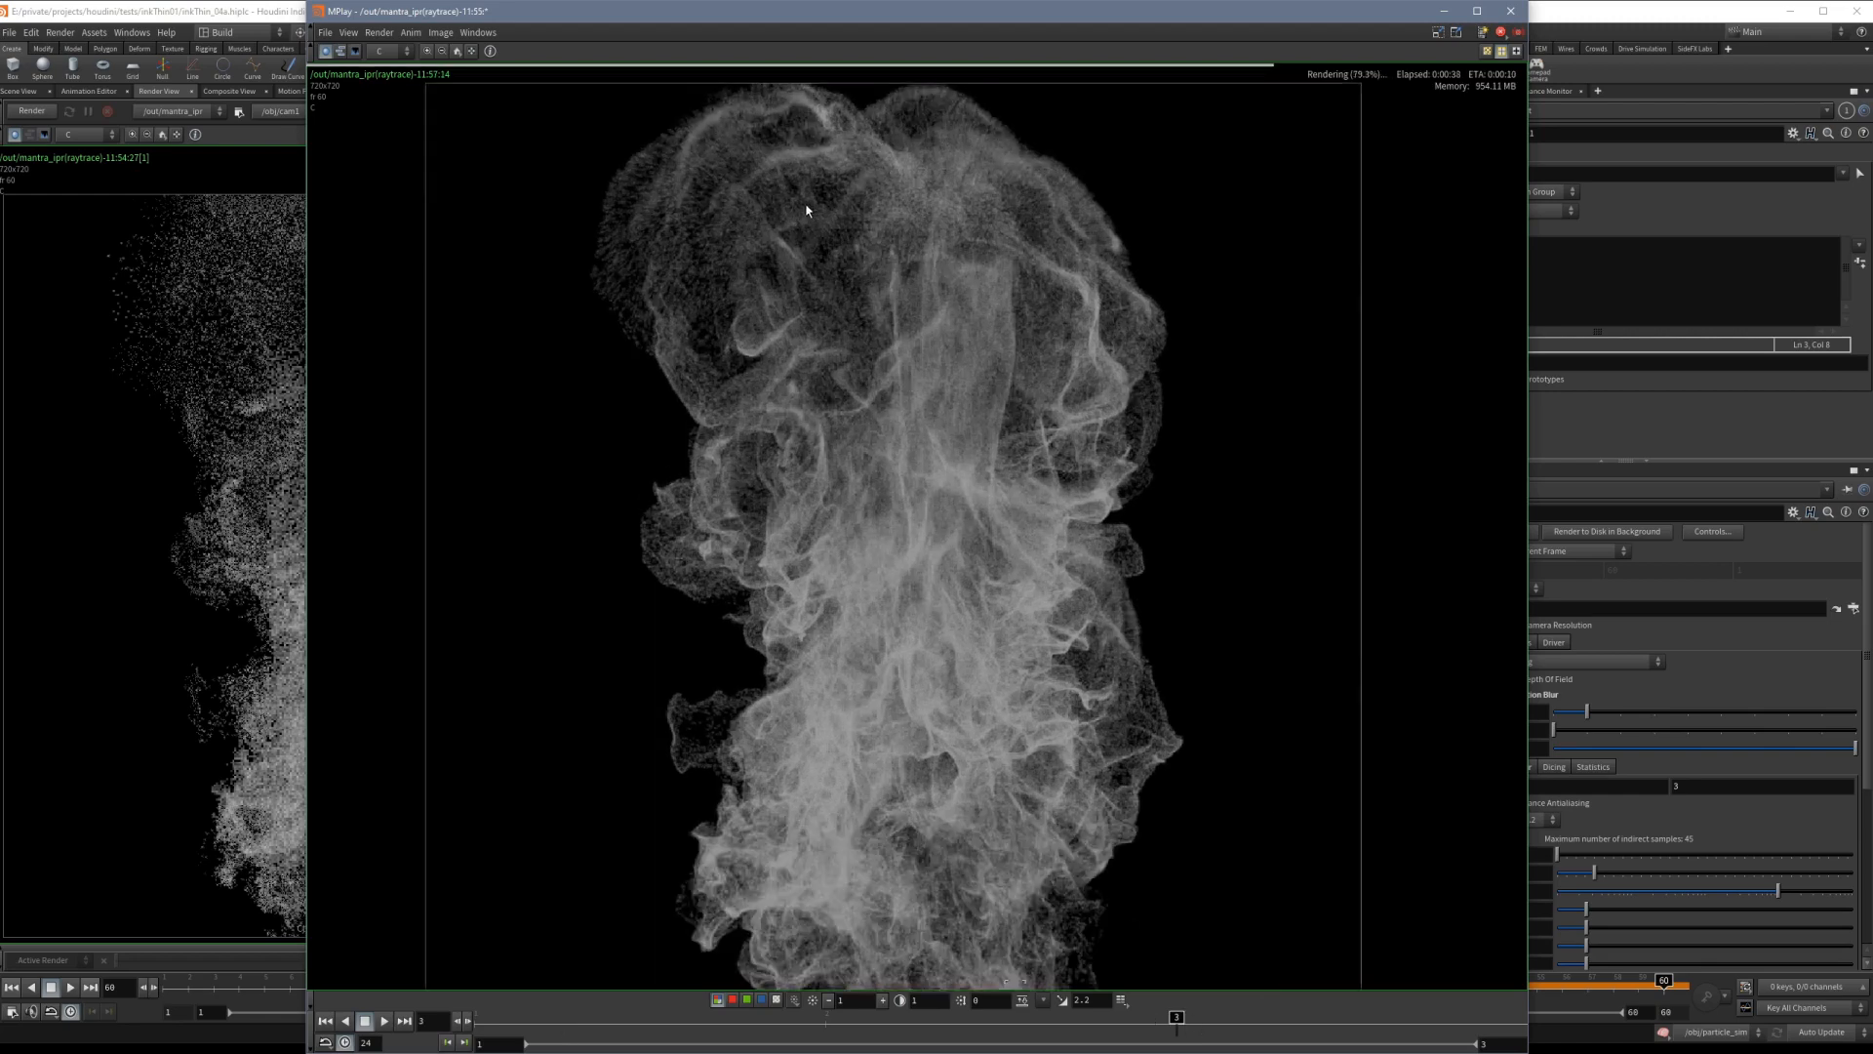
scroll(839, 220, "up", 2)
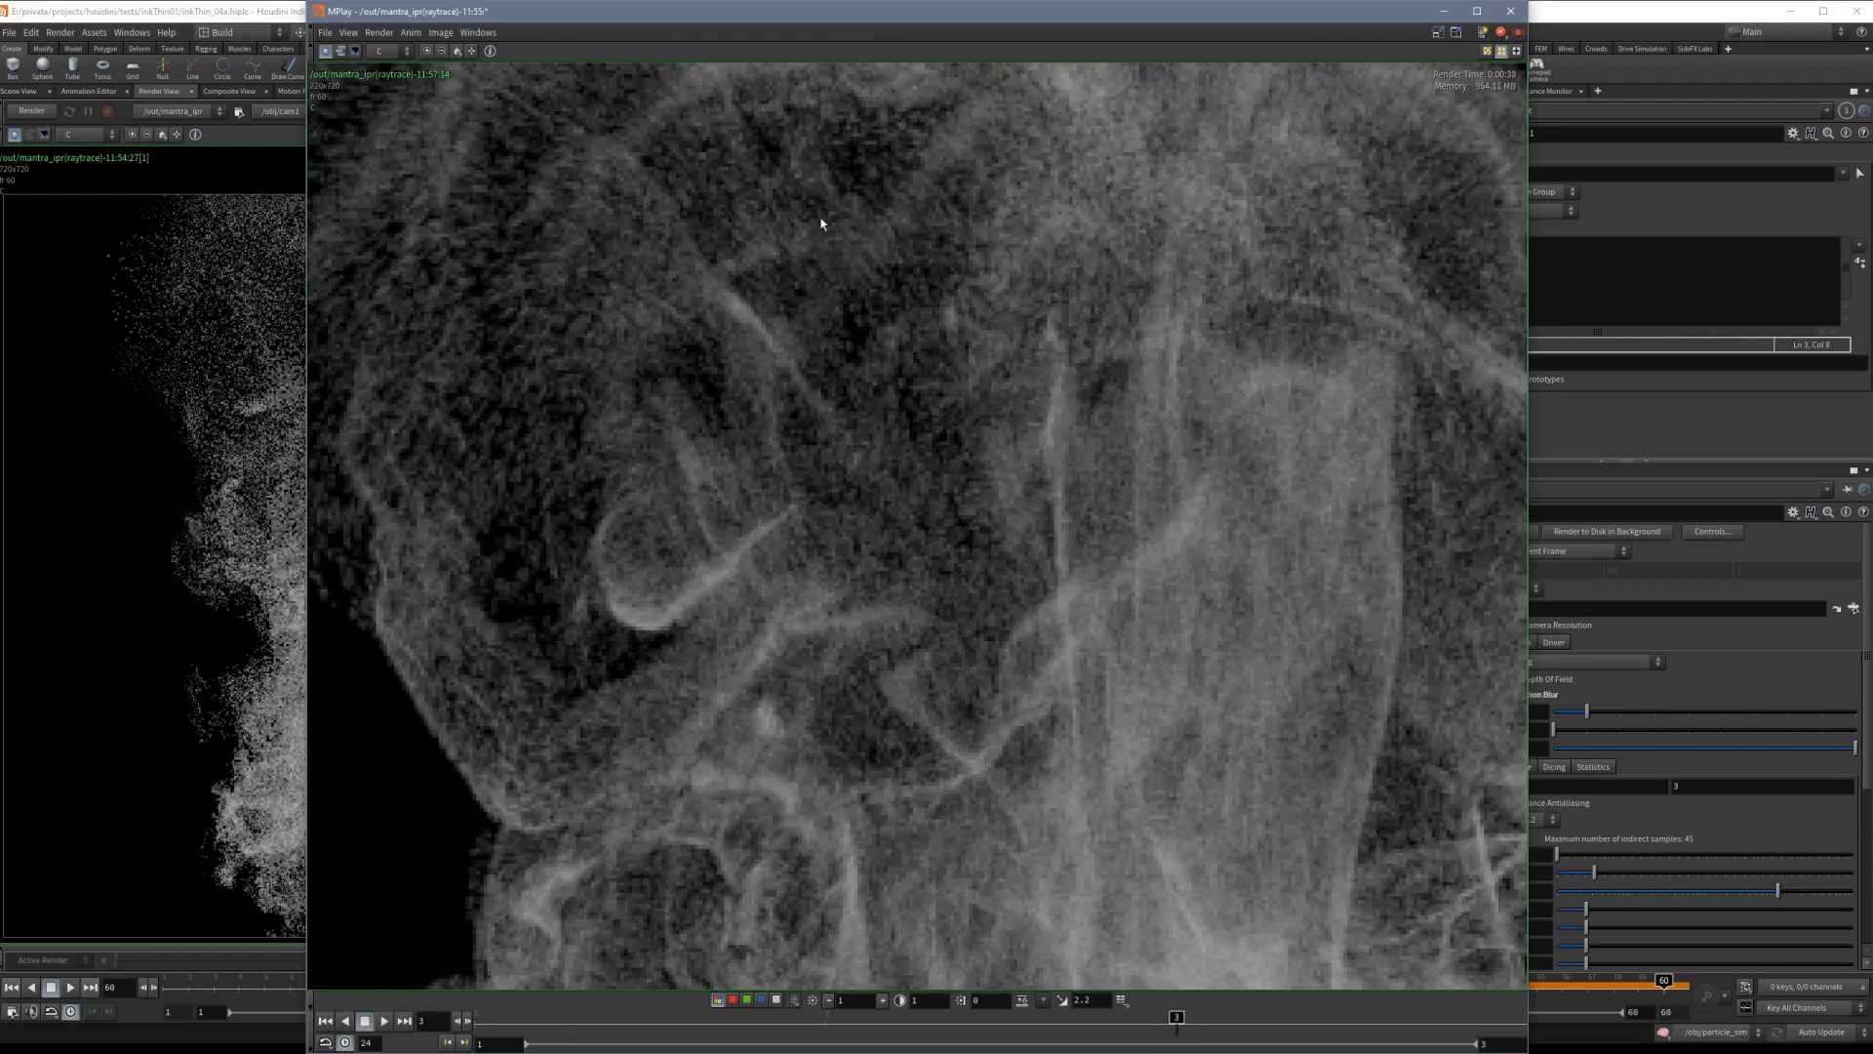
scroll(742, 320, "down", 8)
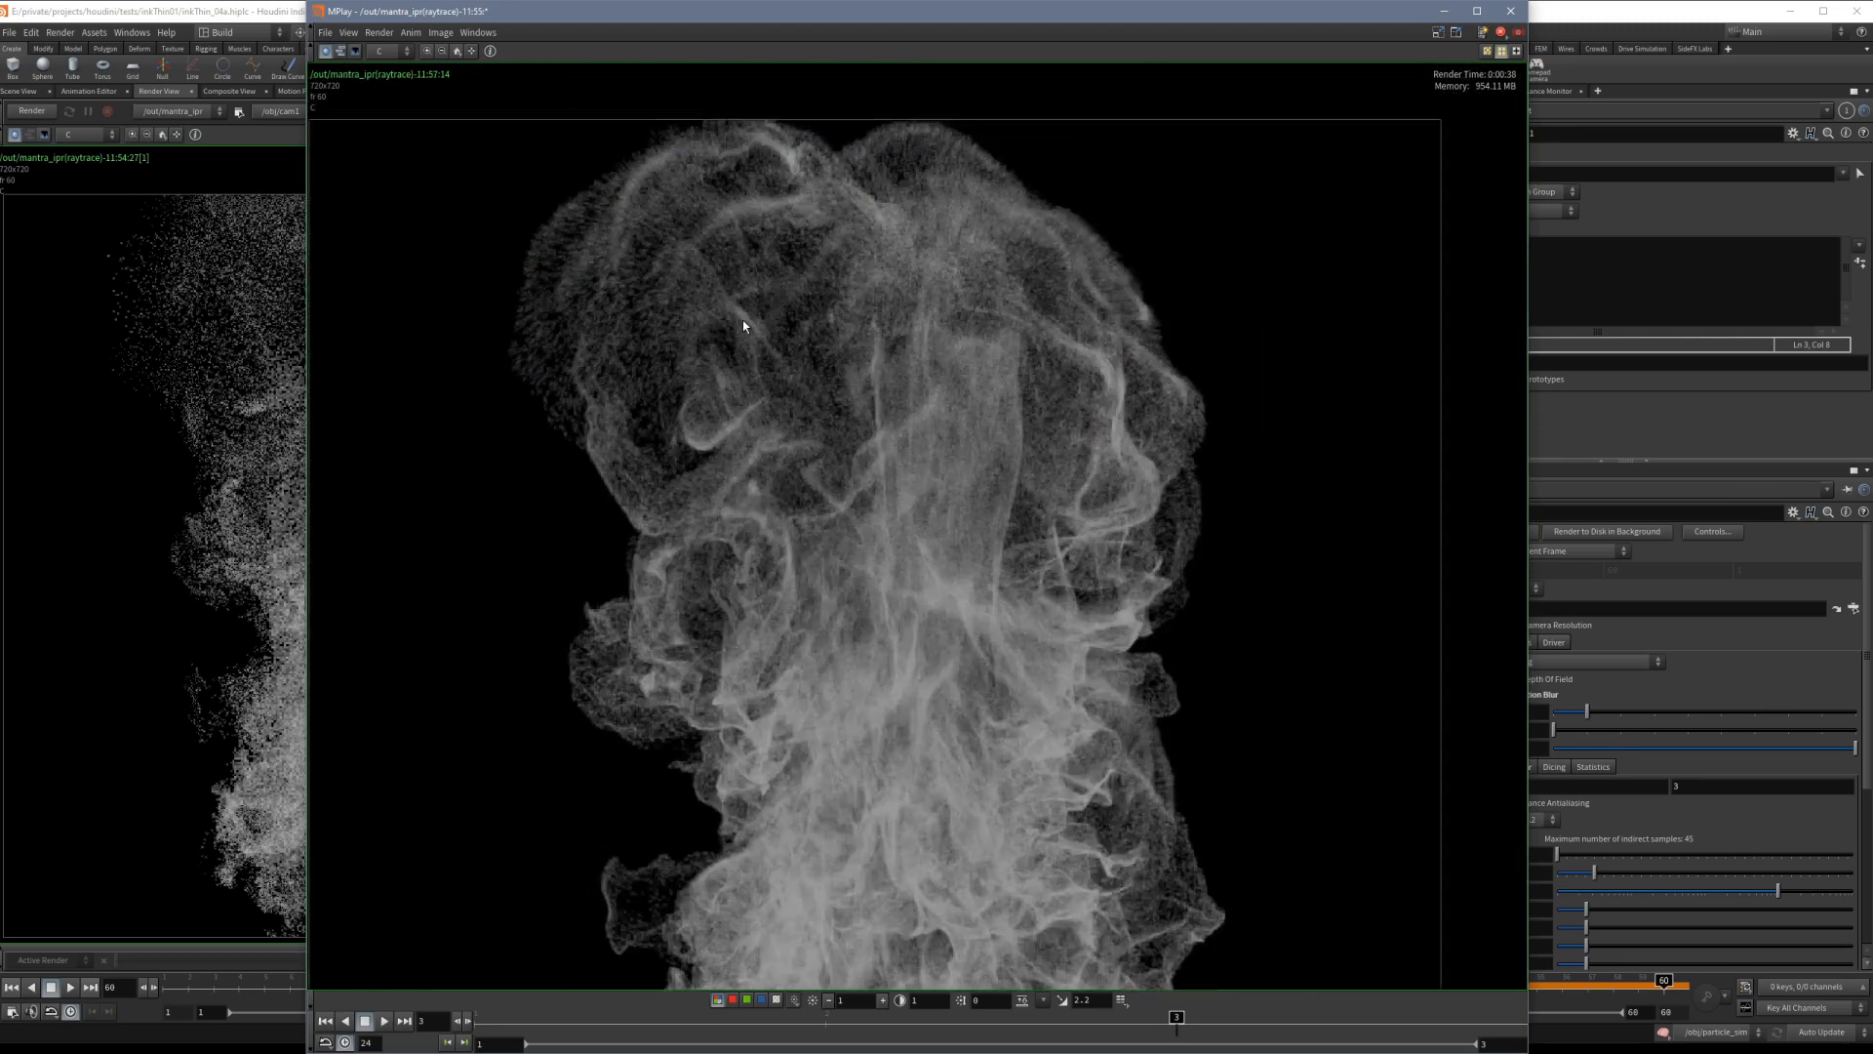
scroll(741, 320, "up", 2)
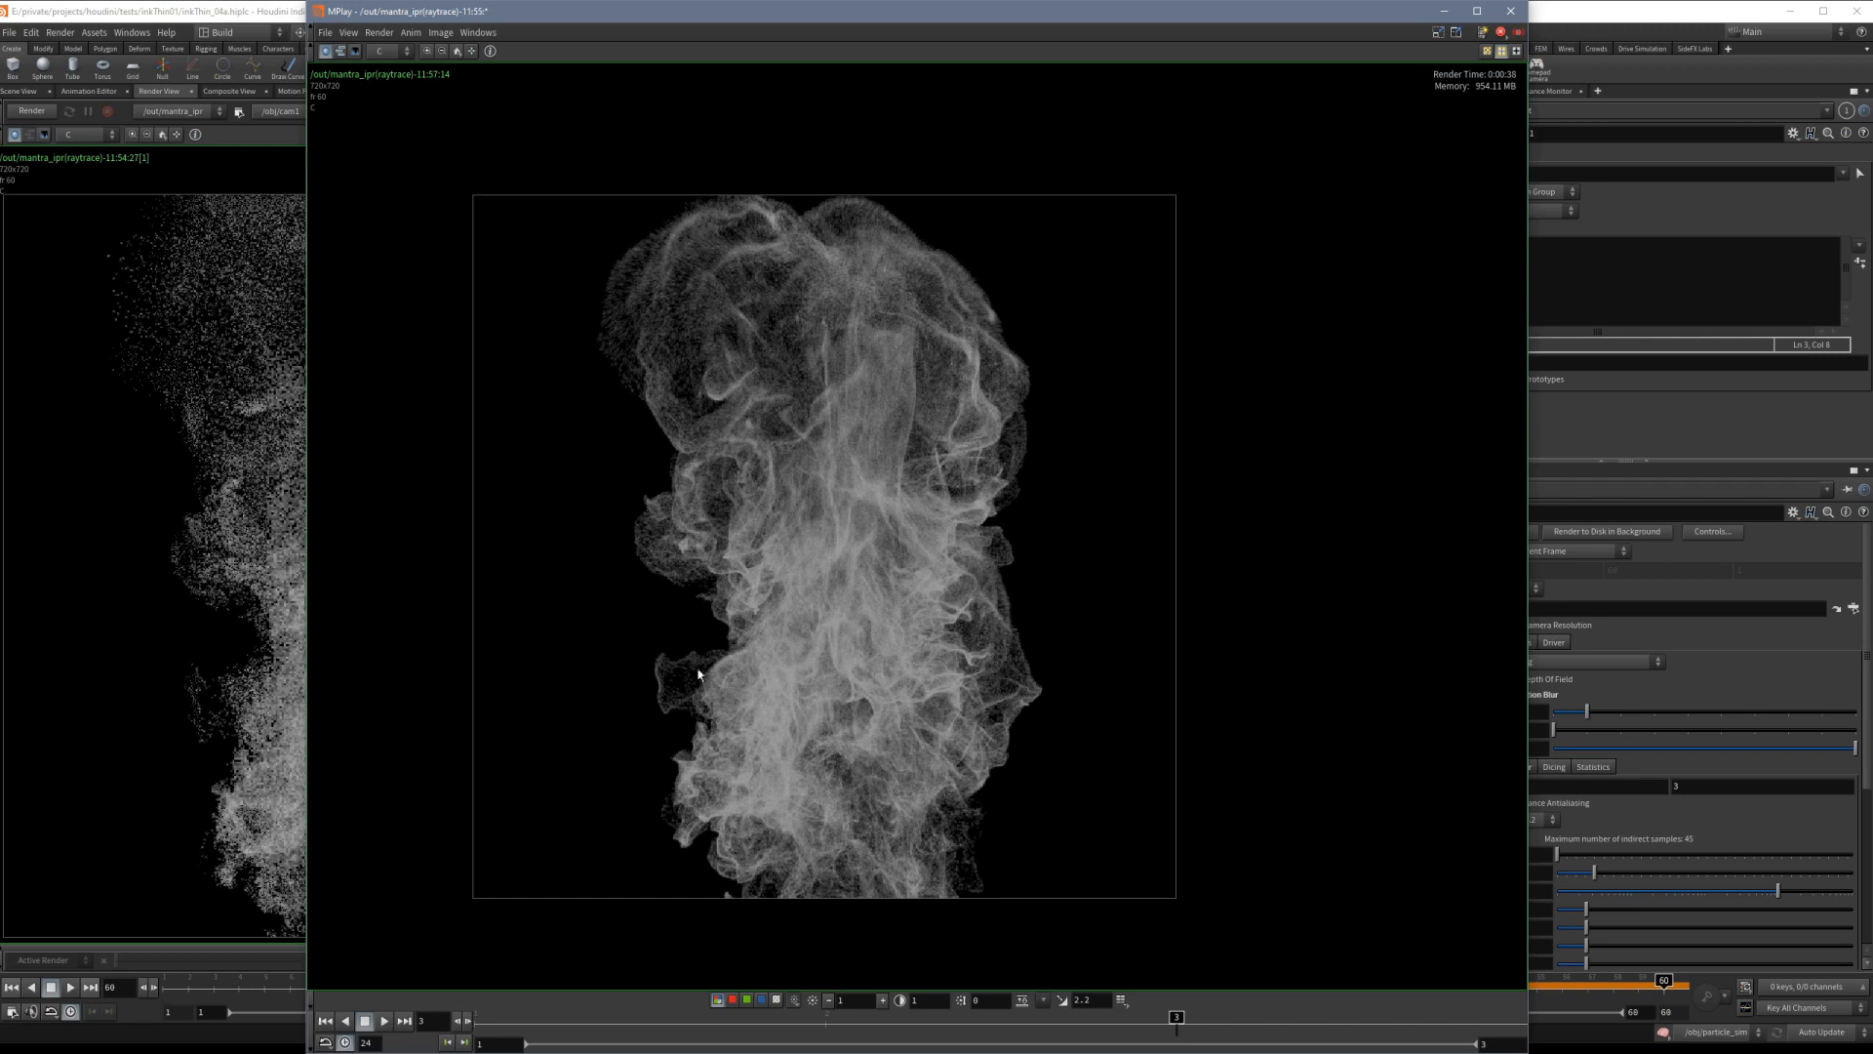
Compare the first and third renders in MPlay by switching repeatedly between frames 1 and 3, and close the MPlay window.
left_click(542, 1029)
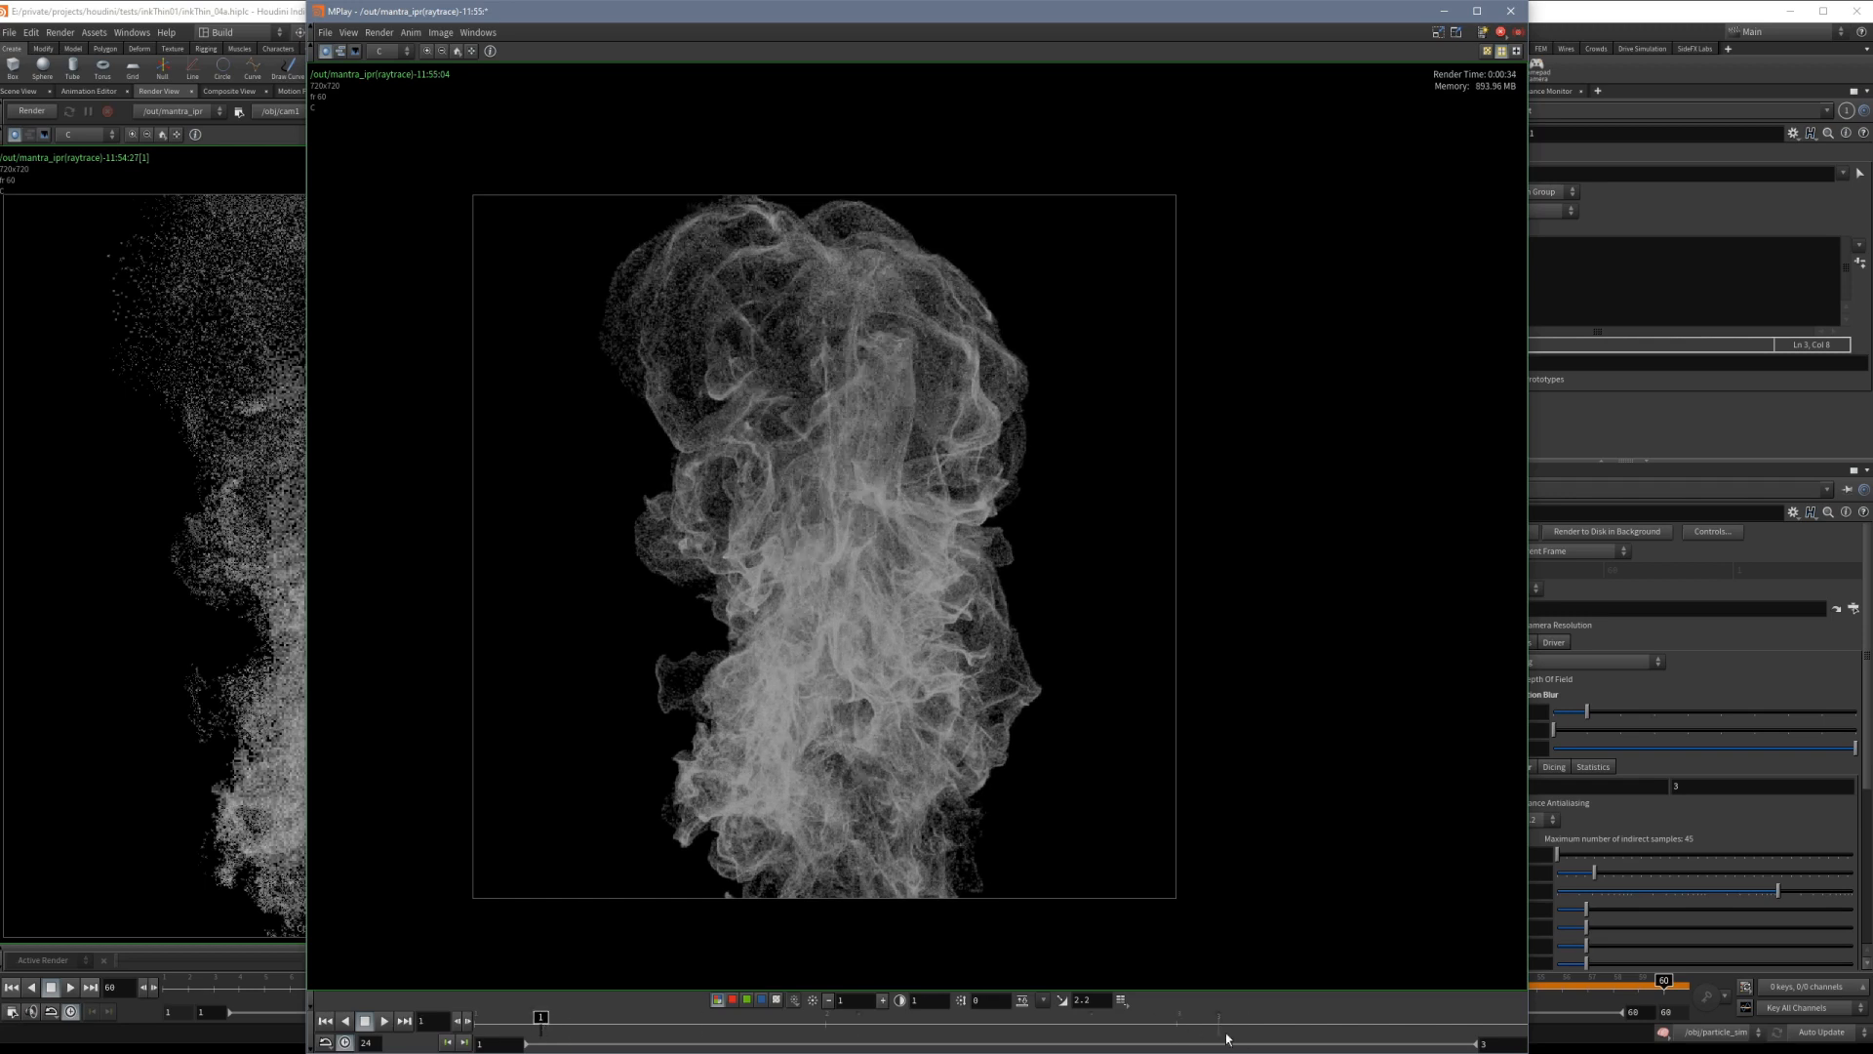
left_click(1282, 1027)
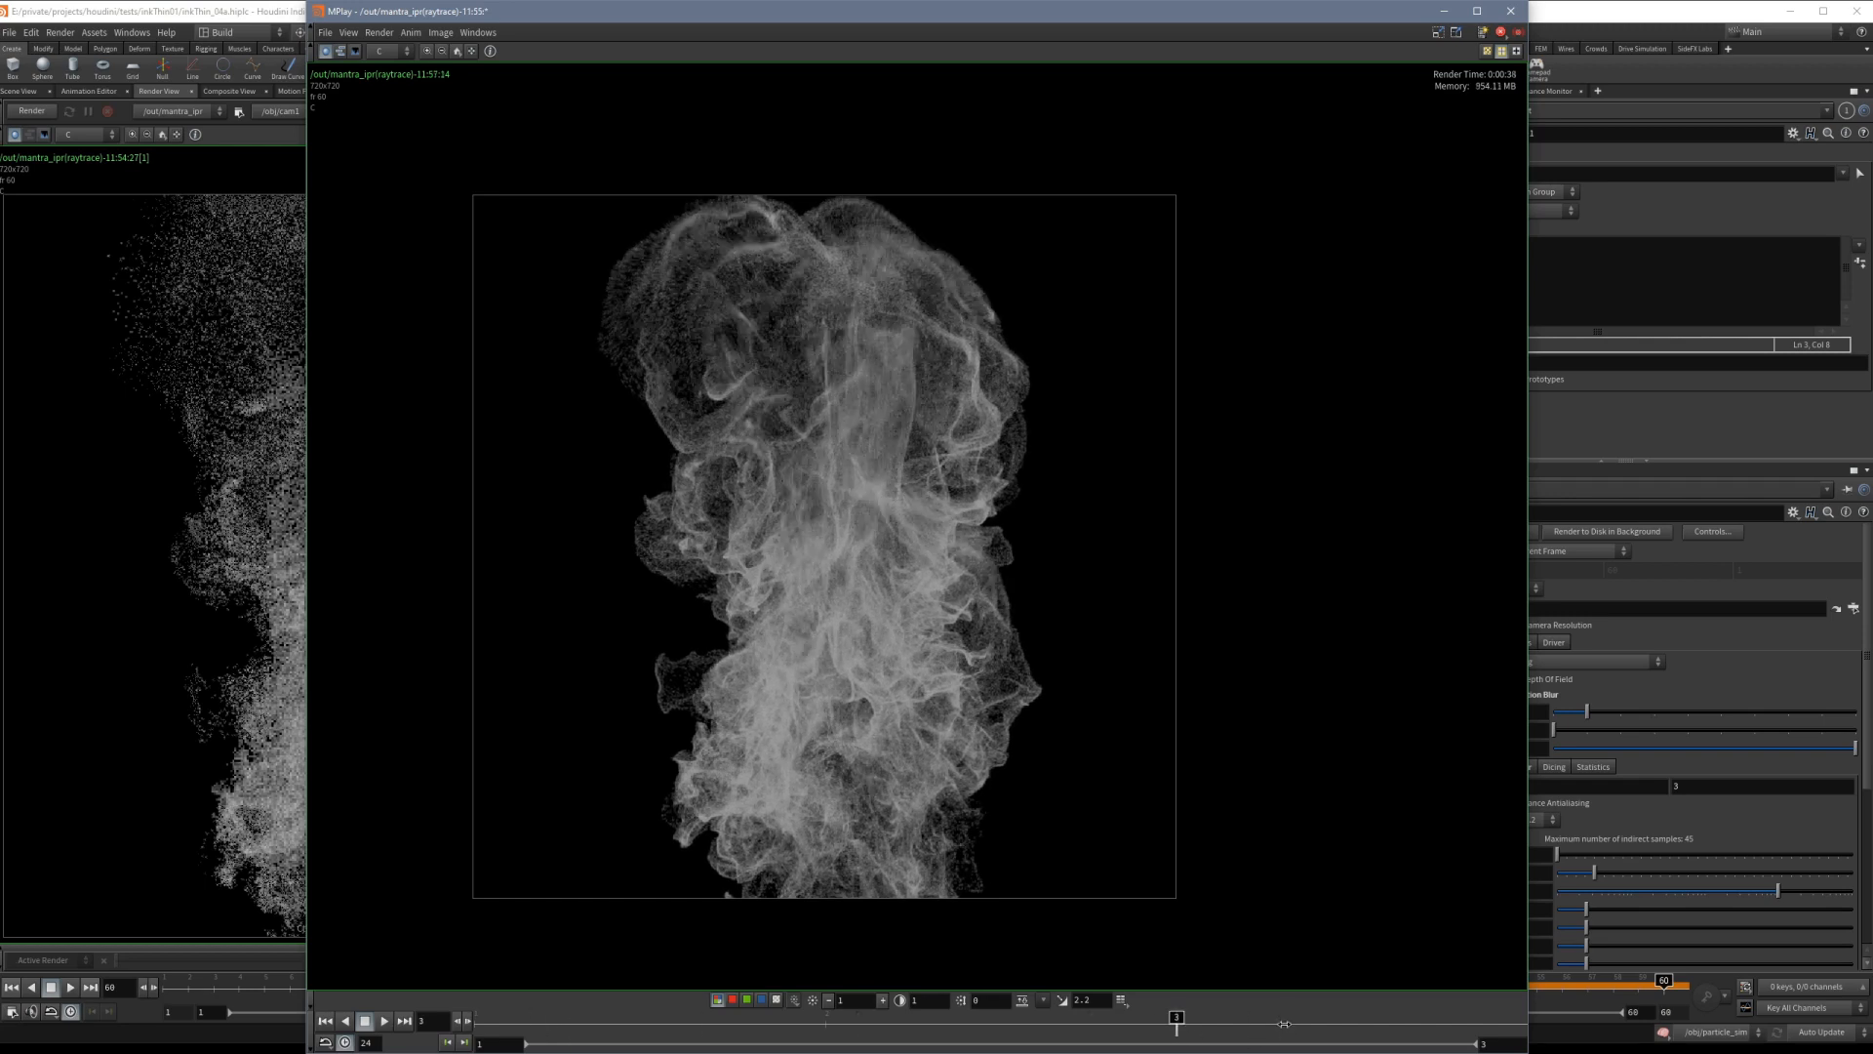
left_click(605, 1026)
left_click_drag(1248, 1020, 526, 1025)
left_click_drag(1286, 1029, 555, 1025)
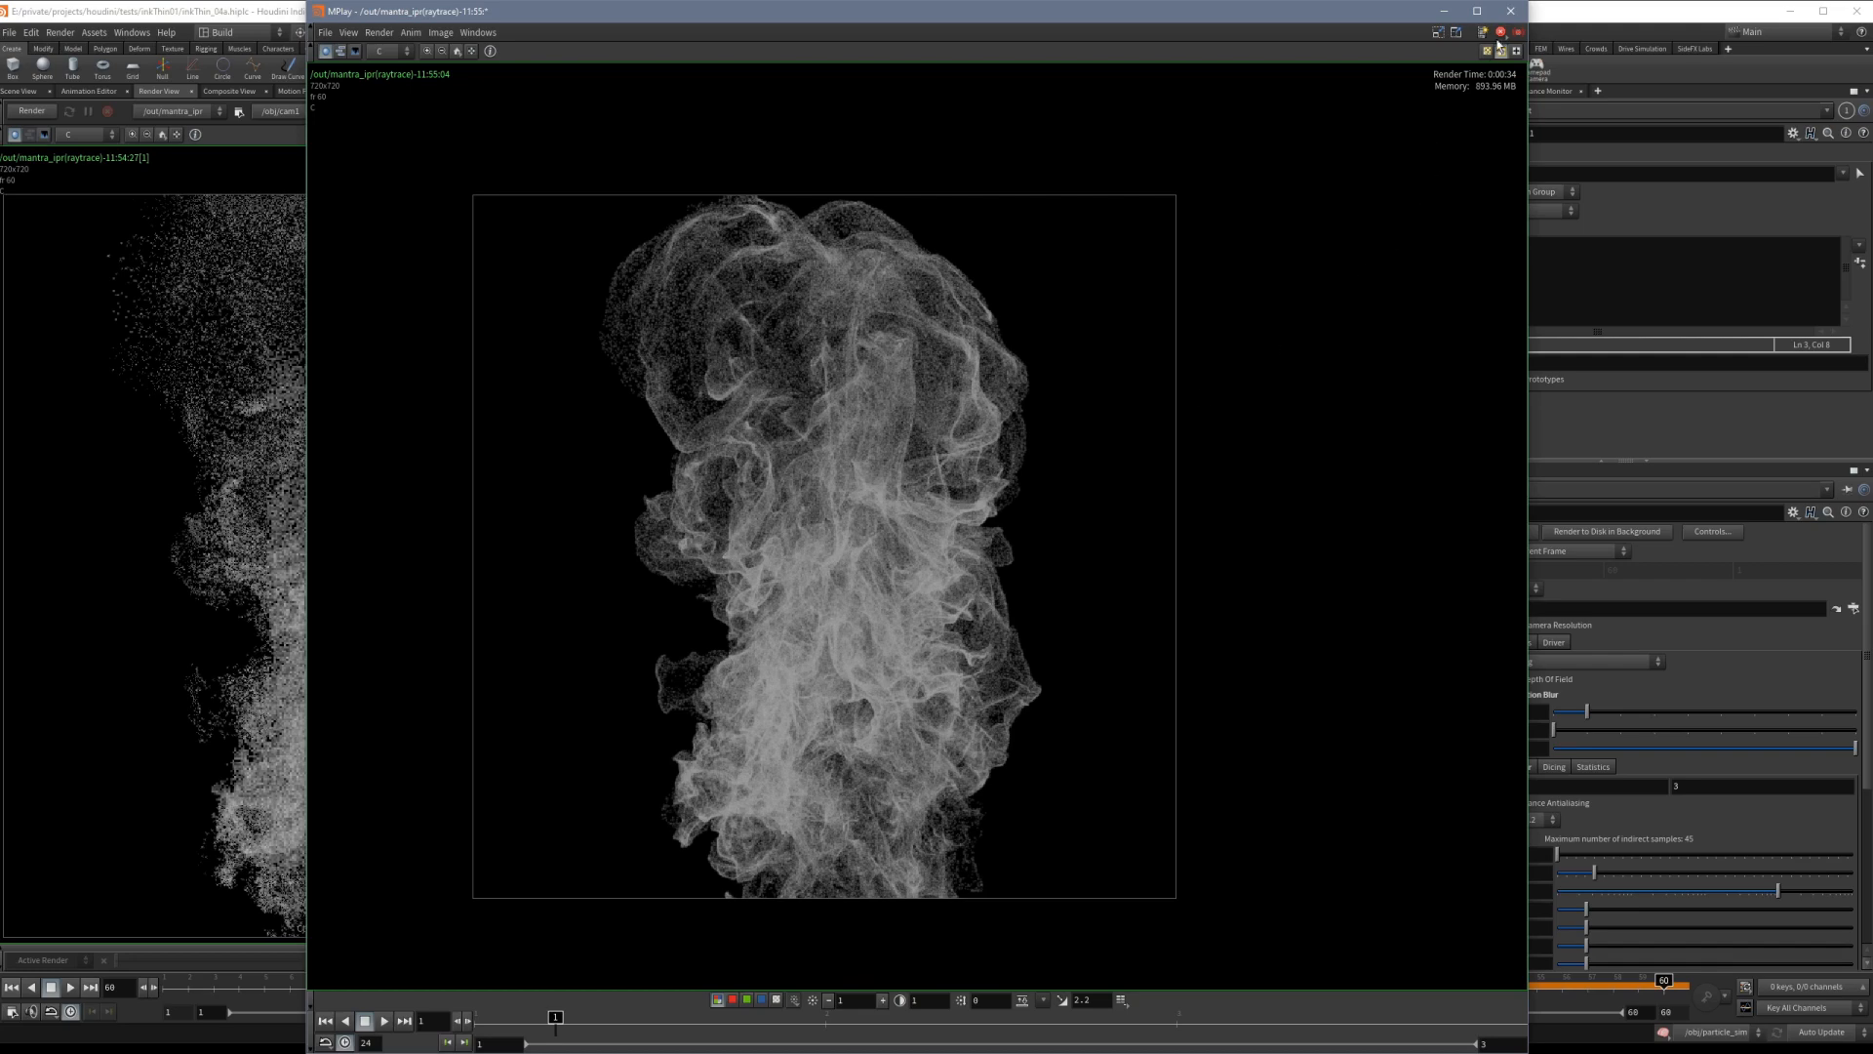
left_click(1510, 11)
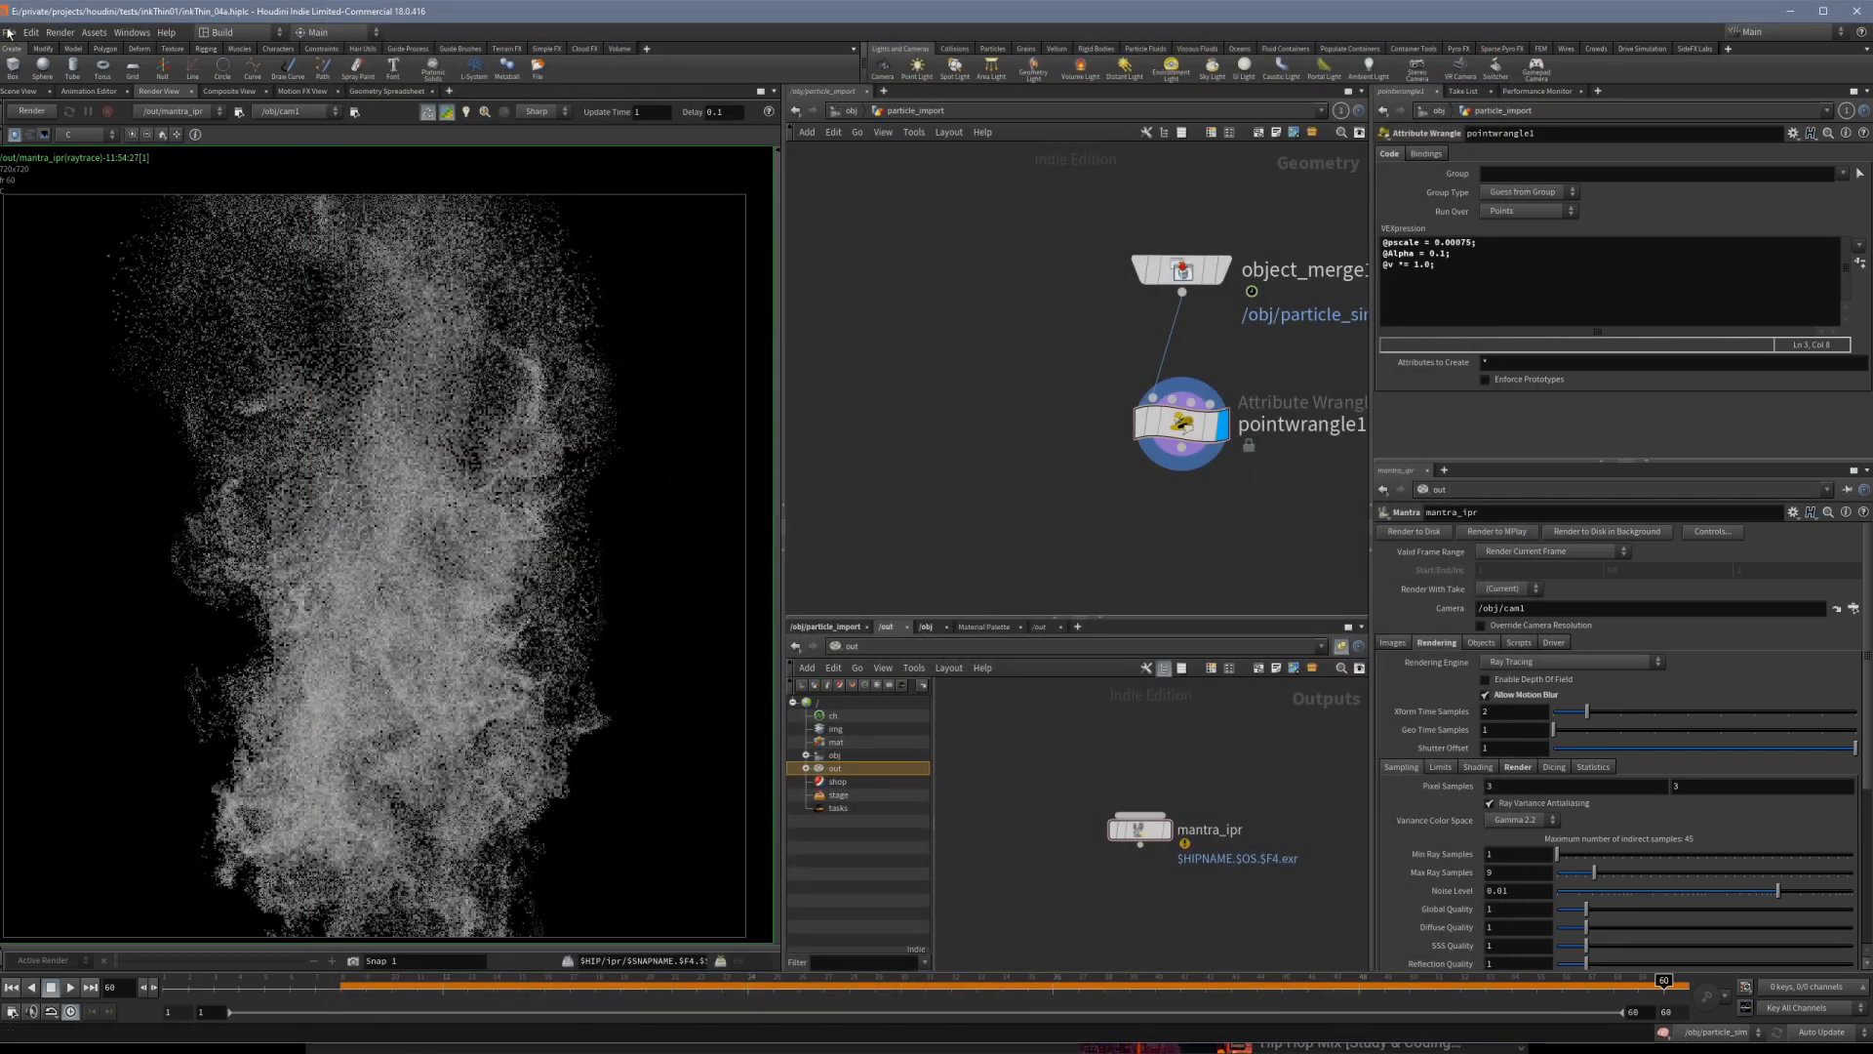
left_click(8, 33)
left_click(376, 184)
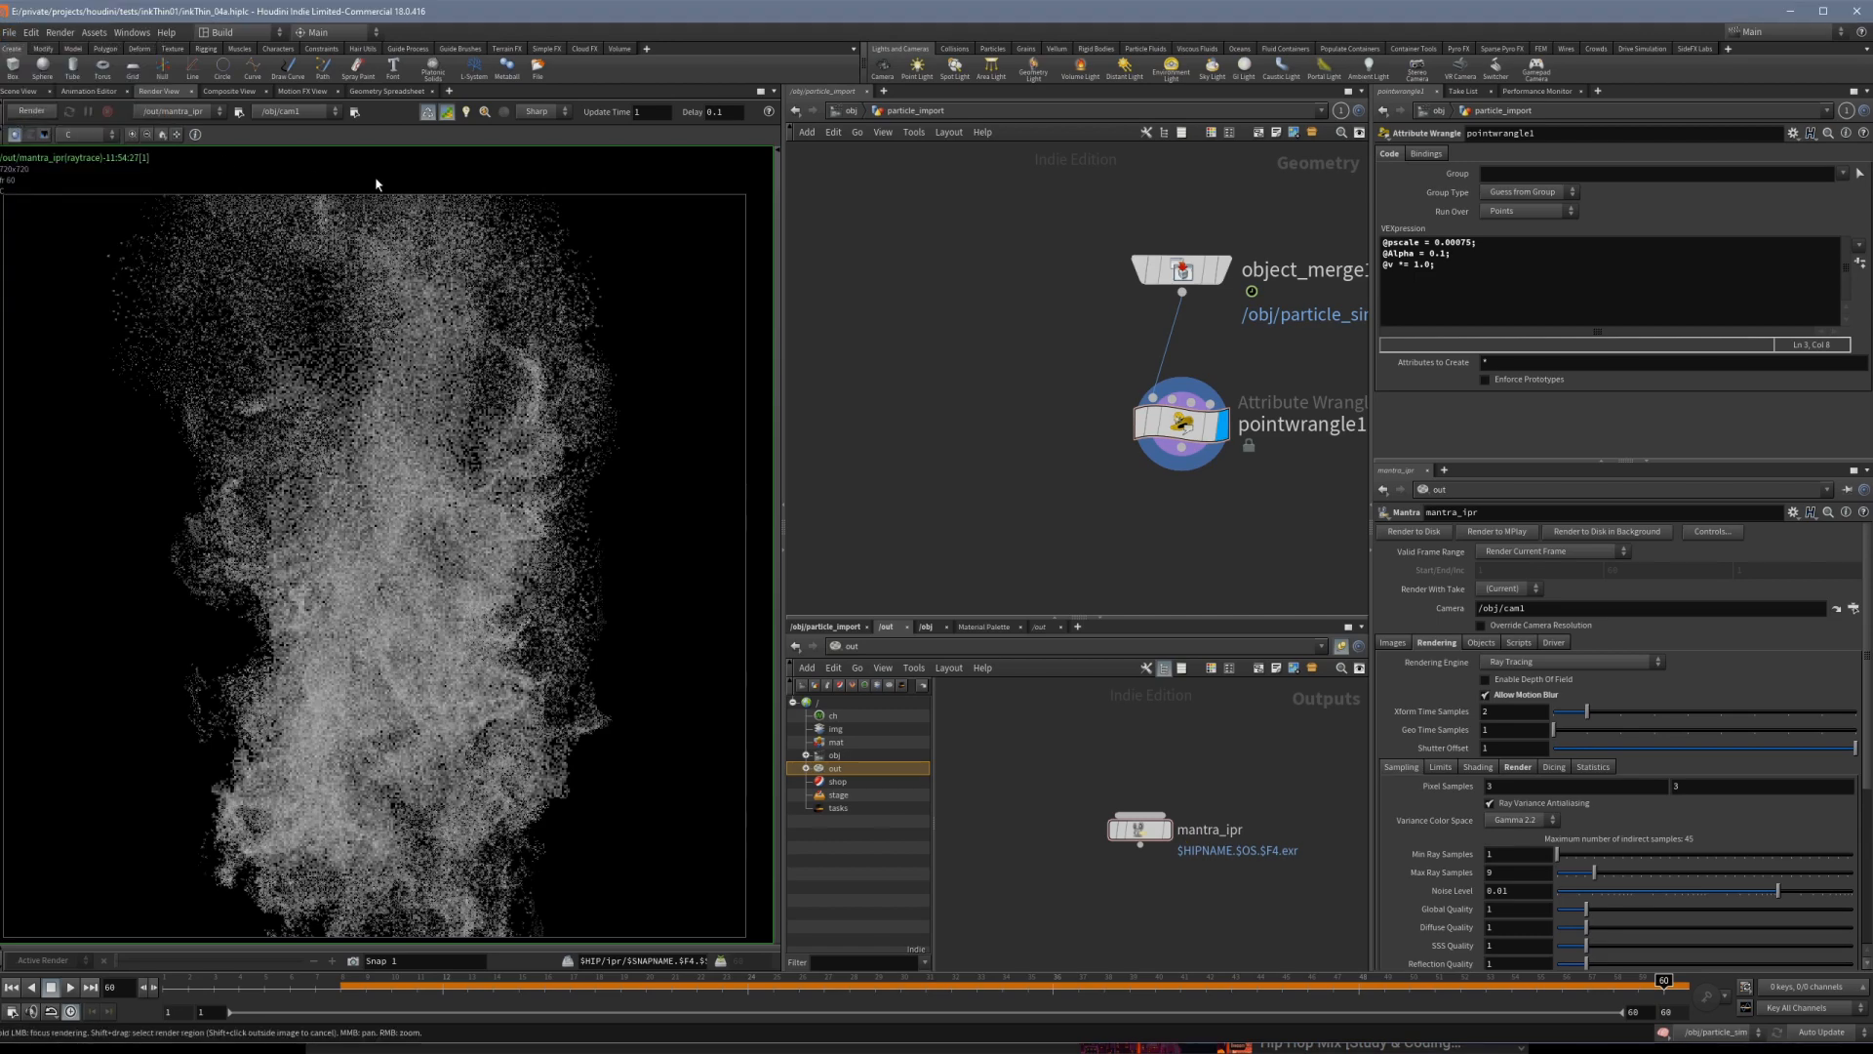
scroll(479, 489, "down", 1)
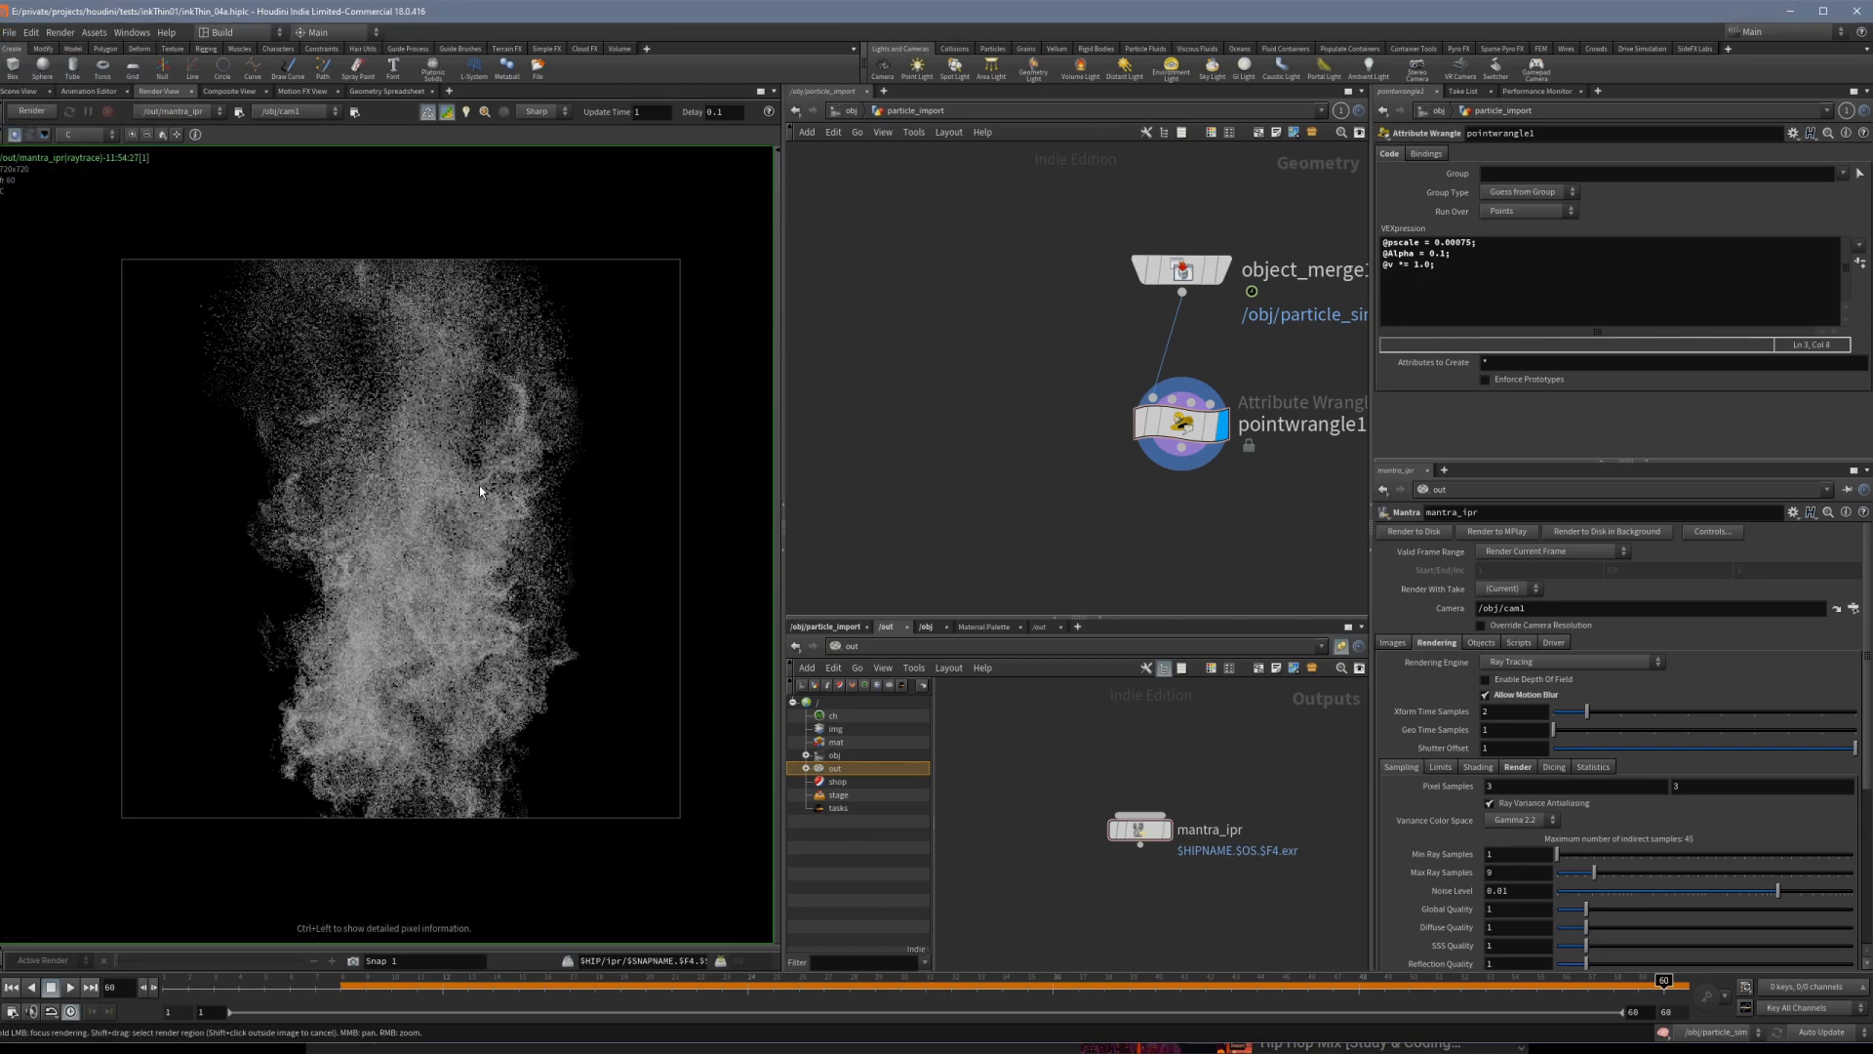
scroll(1056, 478, "down", 2)
scroll(1055, 479, "up", 2)
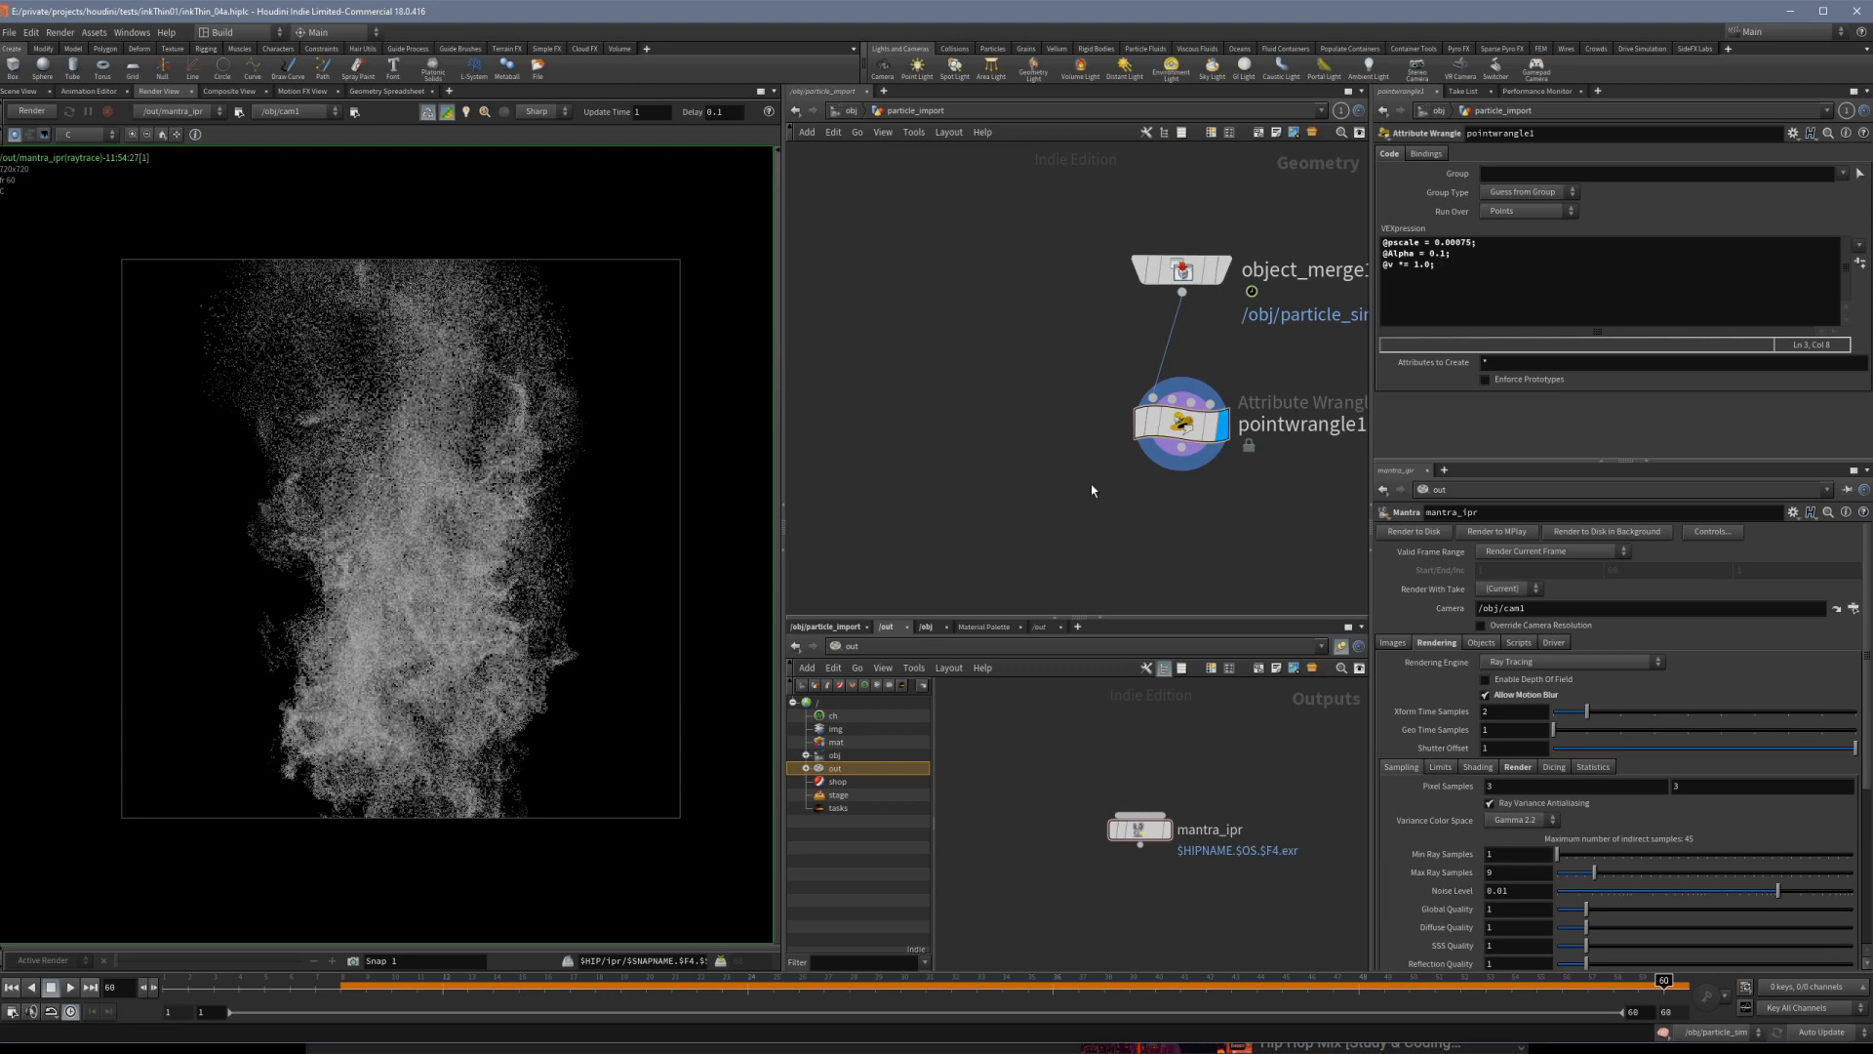
Add a Principled Shader node to the empty mat network.
left_click(836, 744)
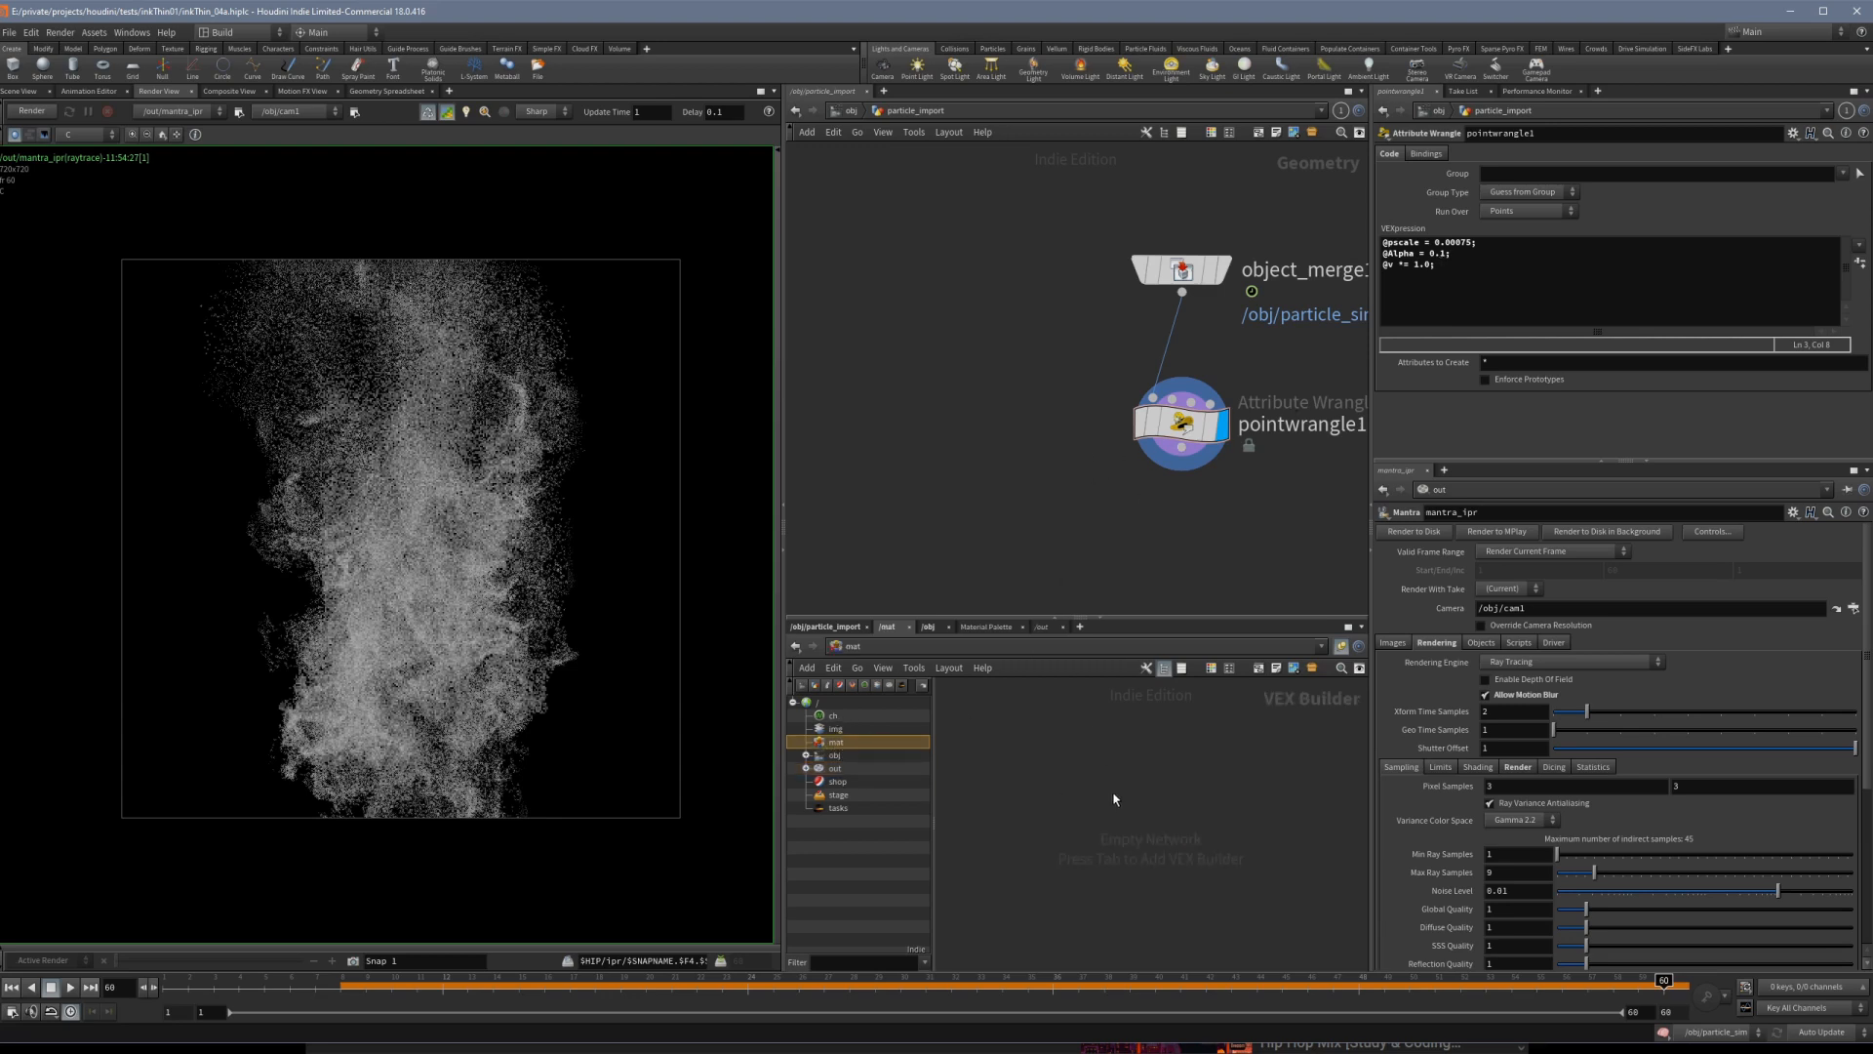
key("Tab")
type("prin")
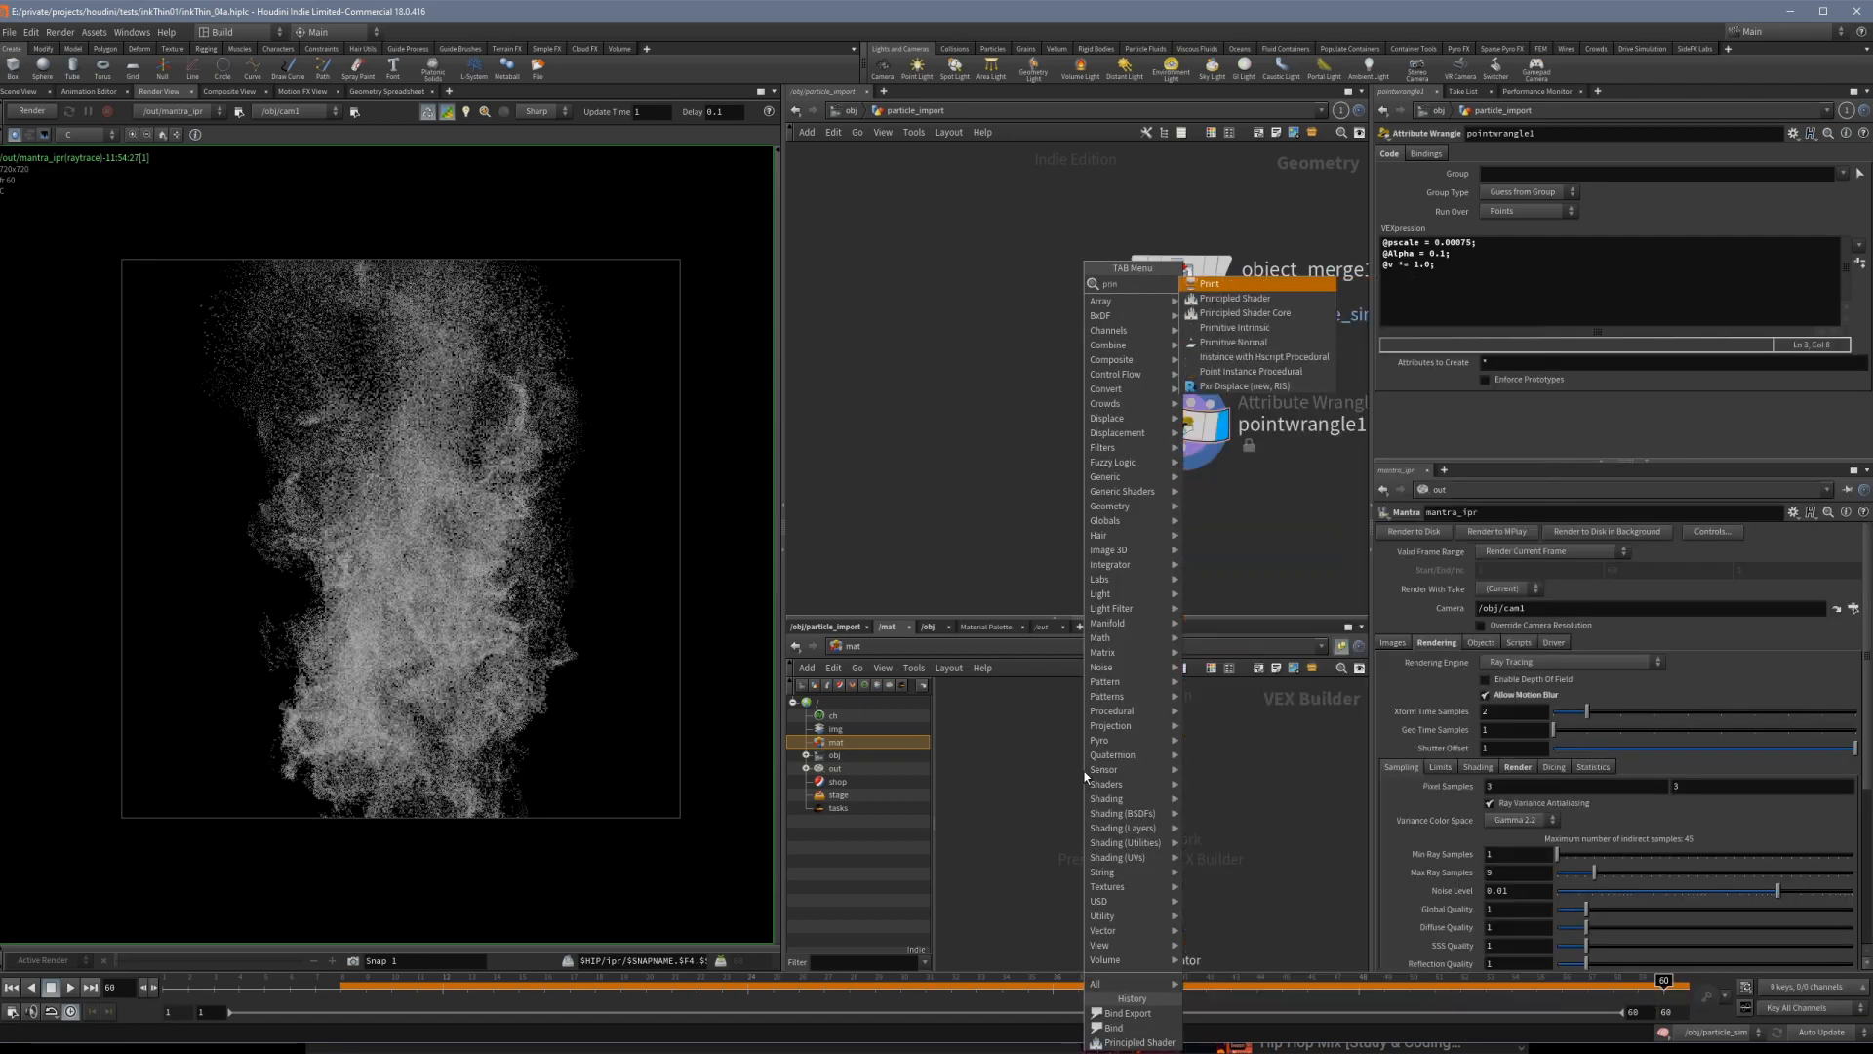
key("Down")
key("Return")
left_click(1083, 771)
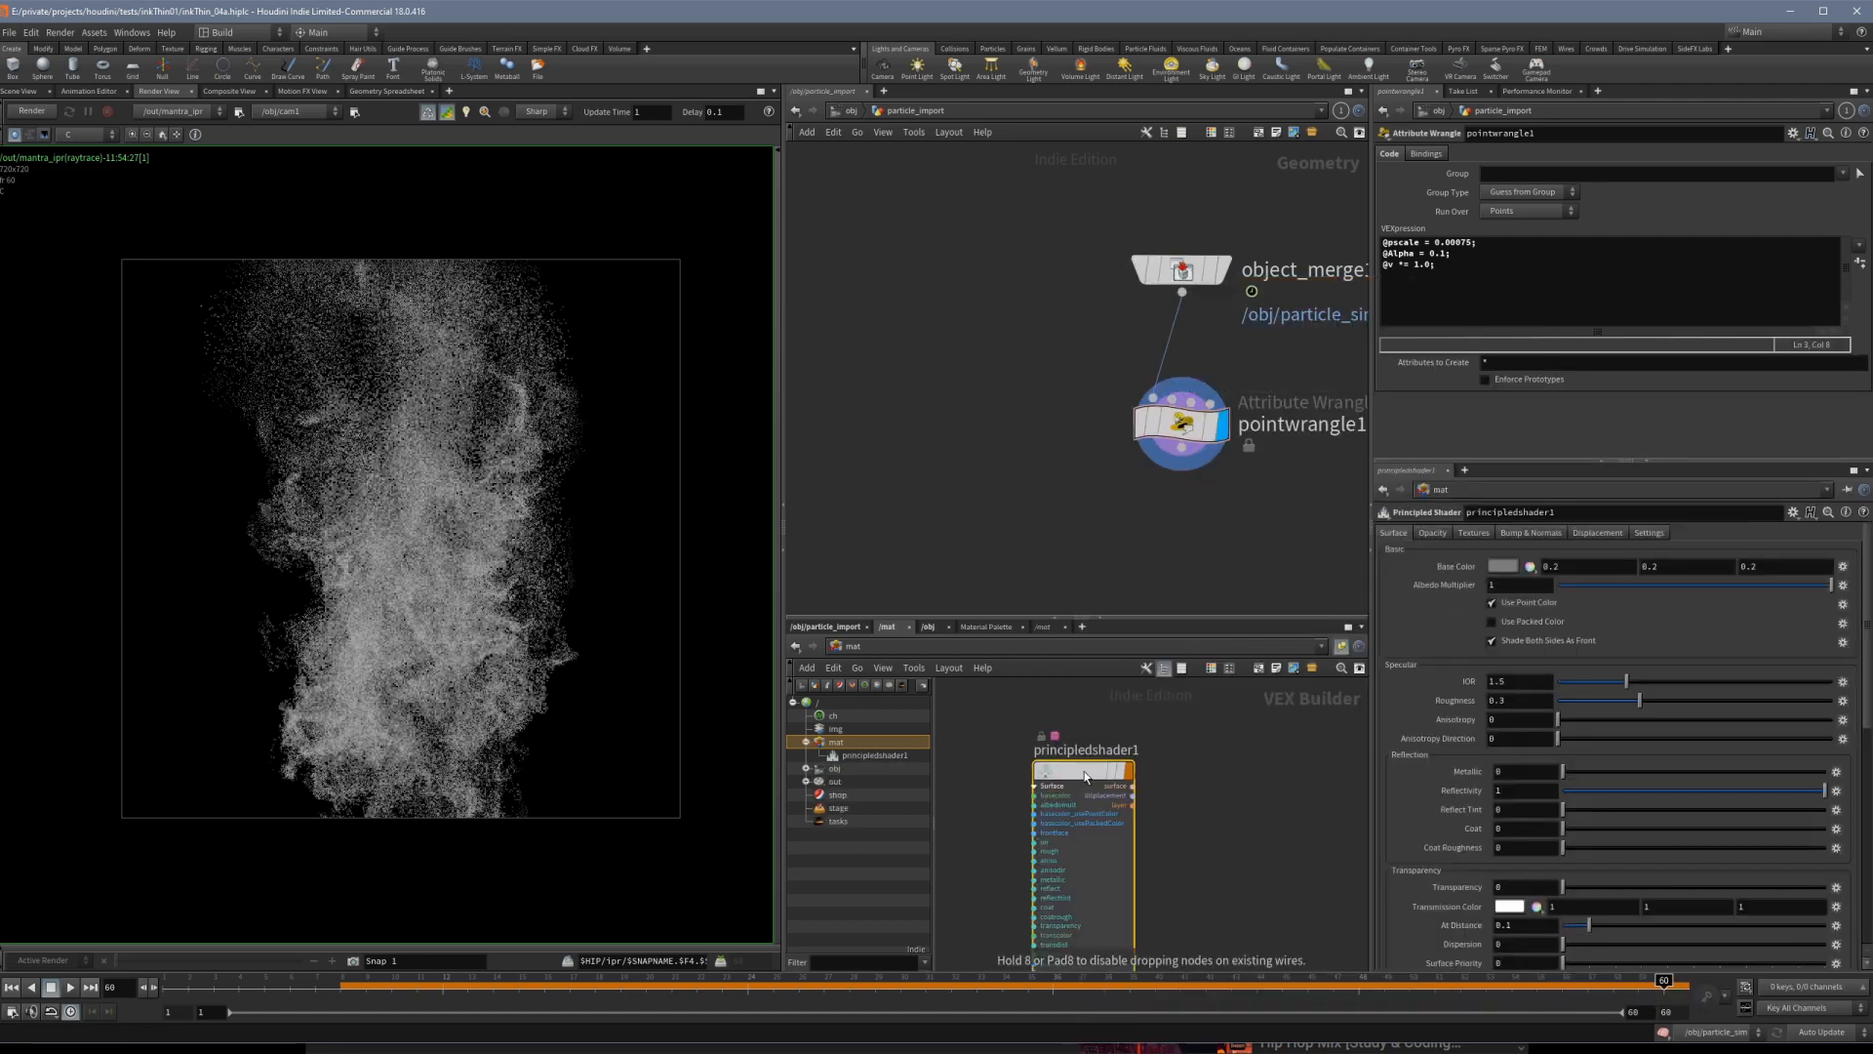
Enlarge the material network pane, allow editing of the principledshader1 contents and enter the shader's network.
key("h")
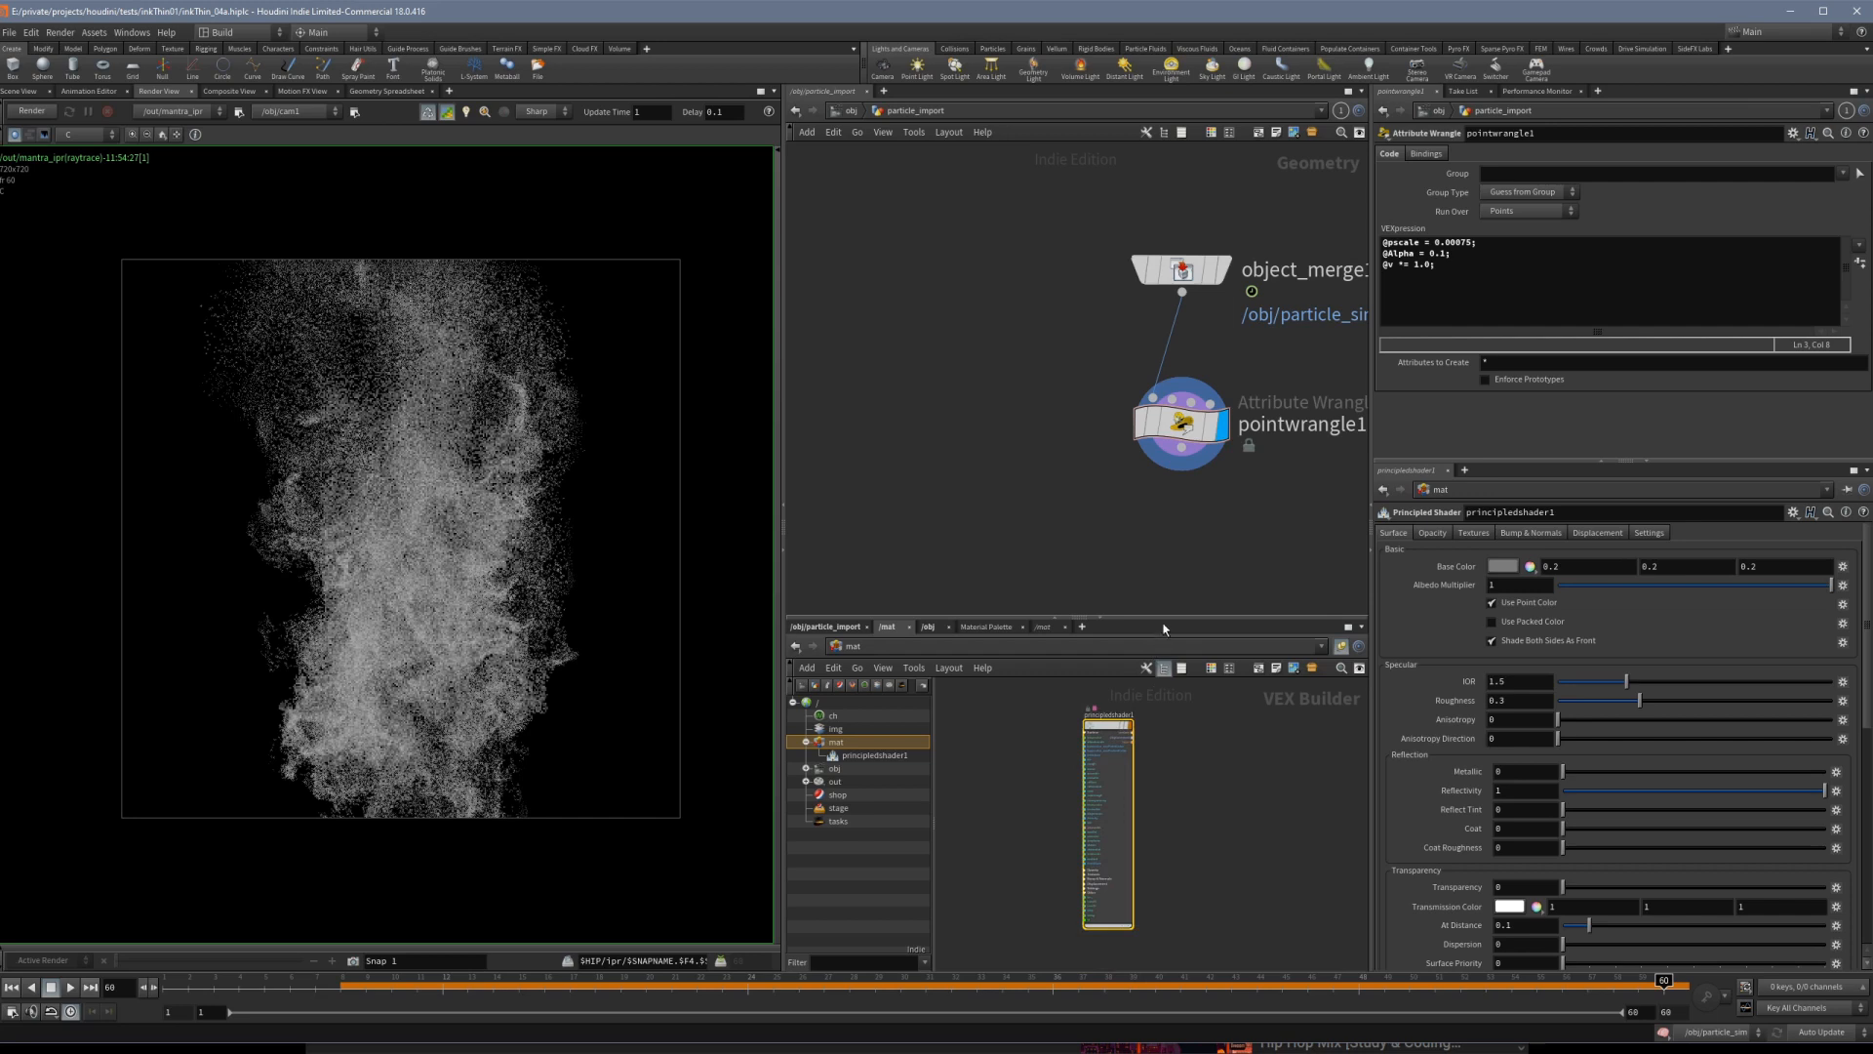
left_click_drag(1163, 620, 1161, 429)
scroll(1150, 529, "up", 4)
right_click(1146, 675)
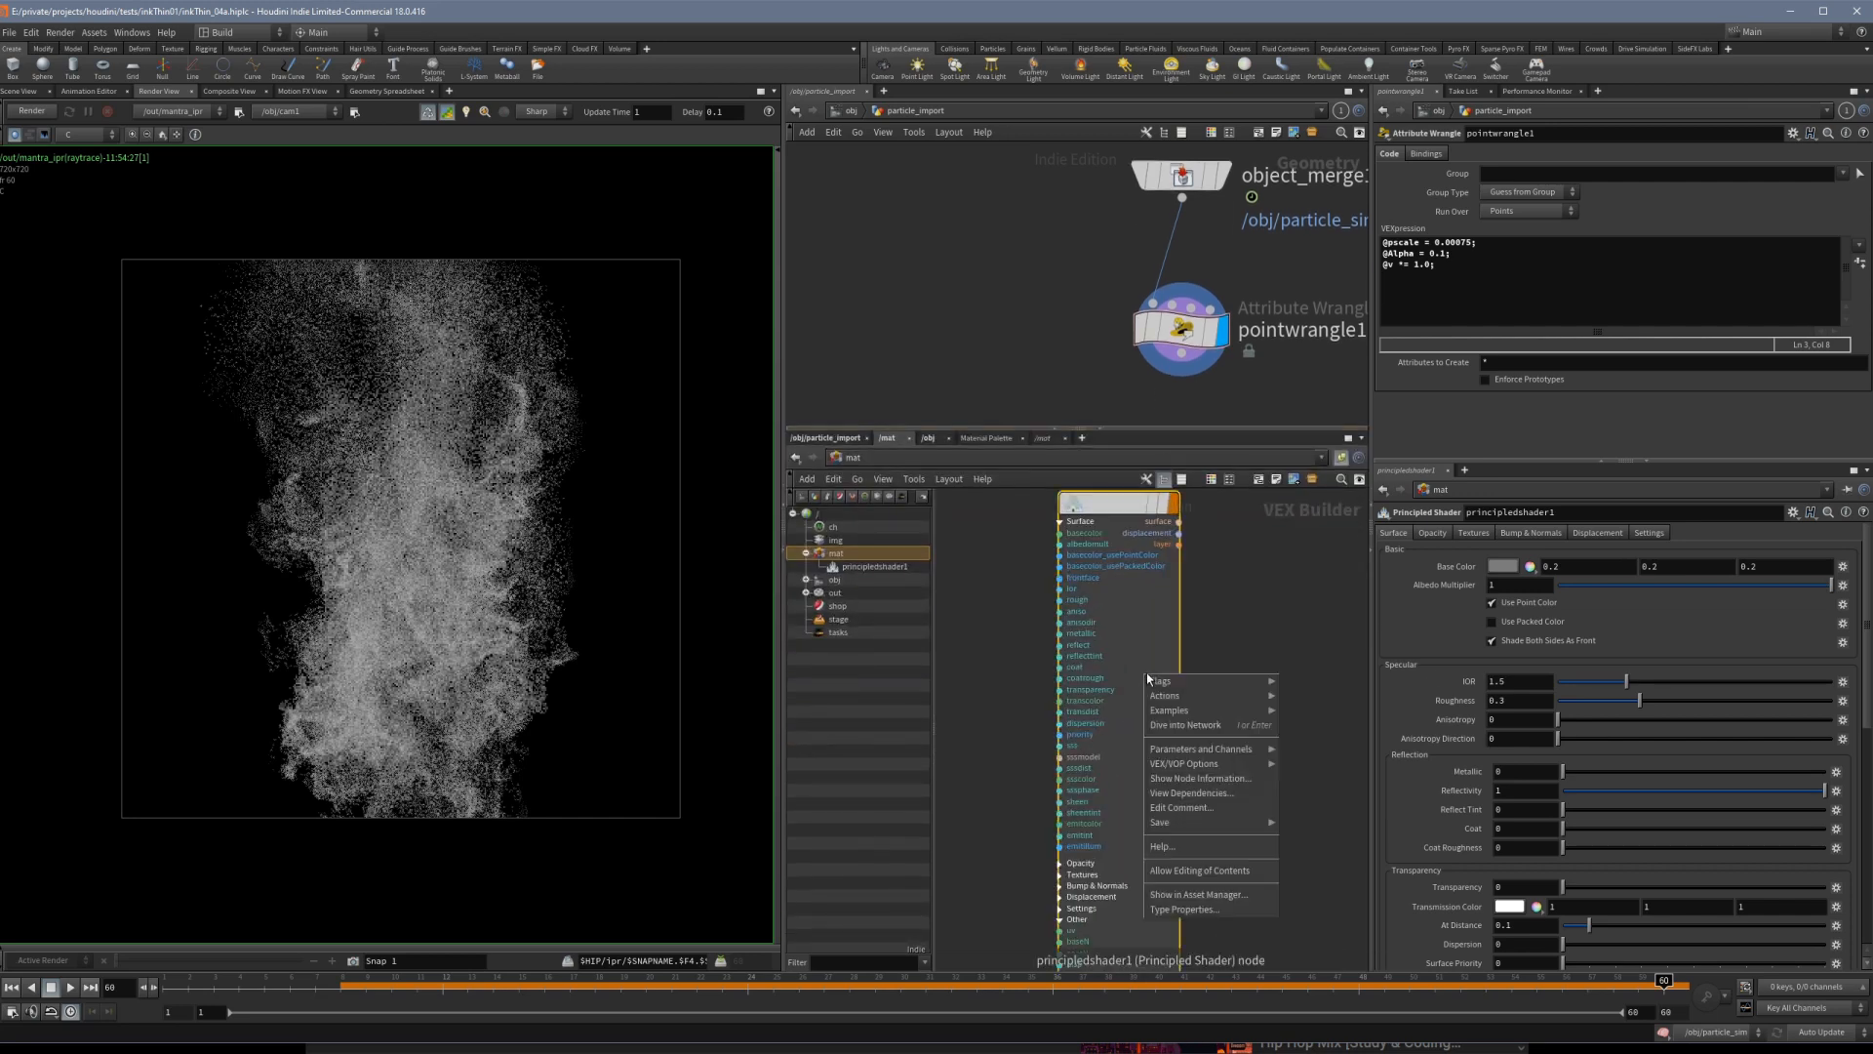
left_click(1221, 871)
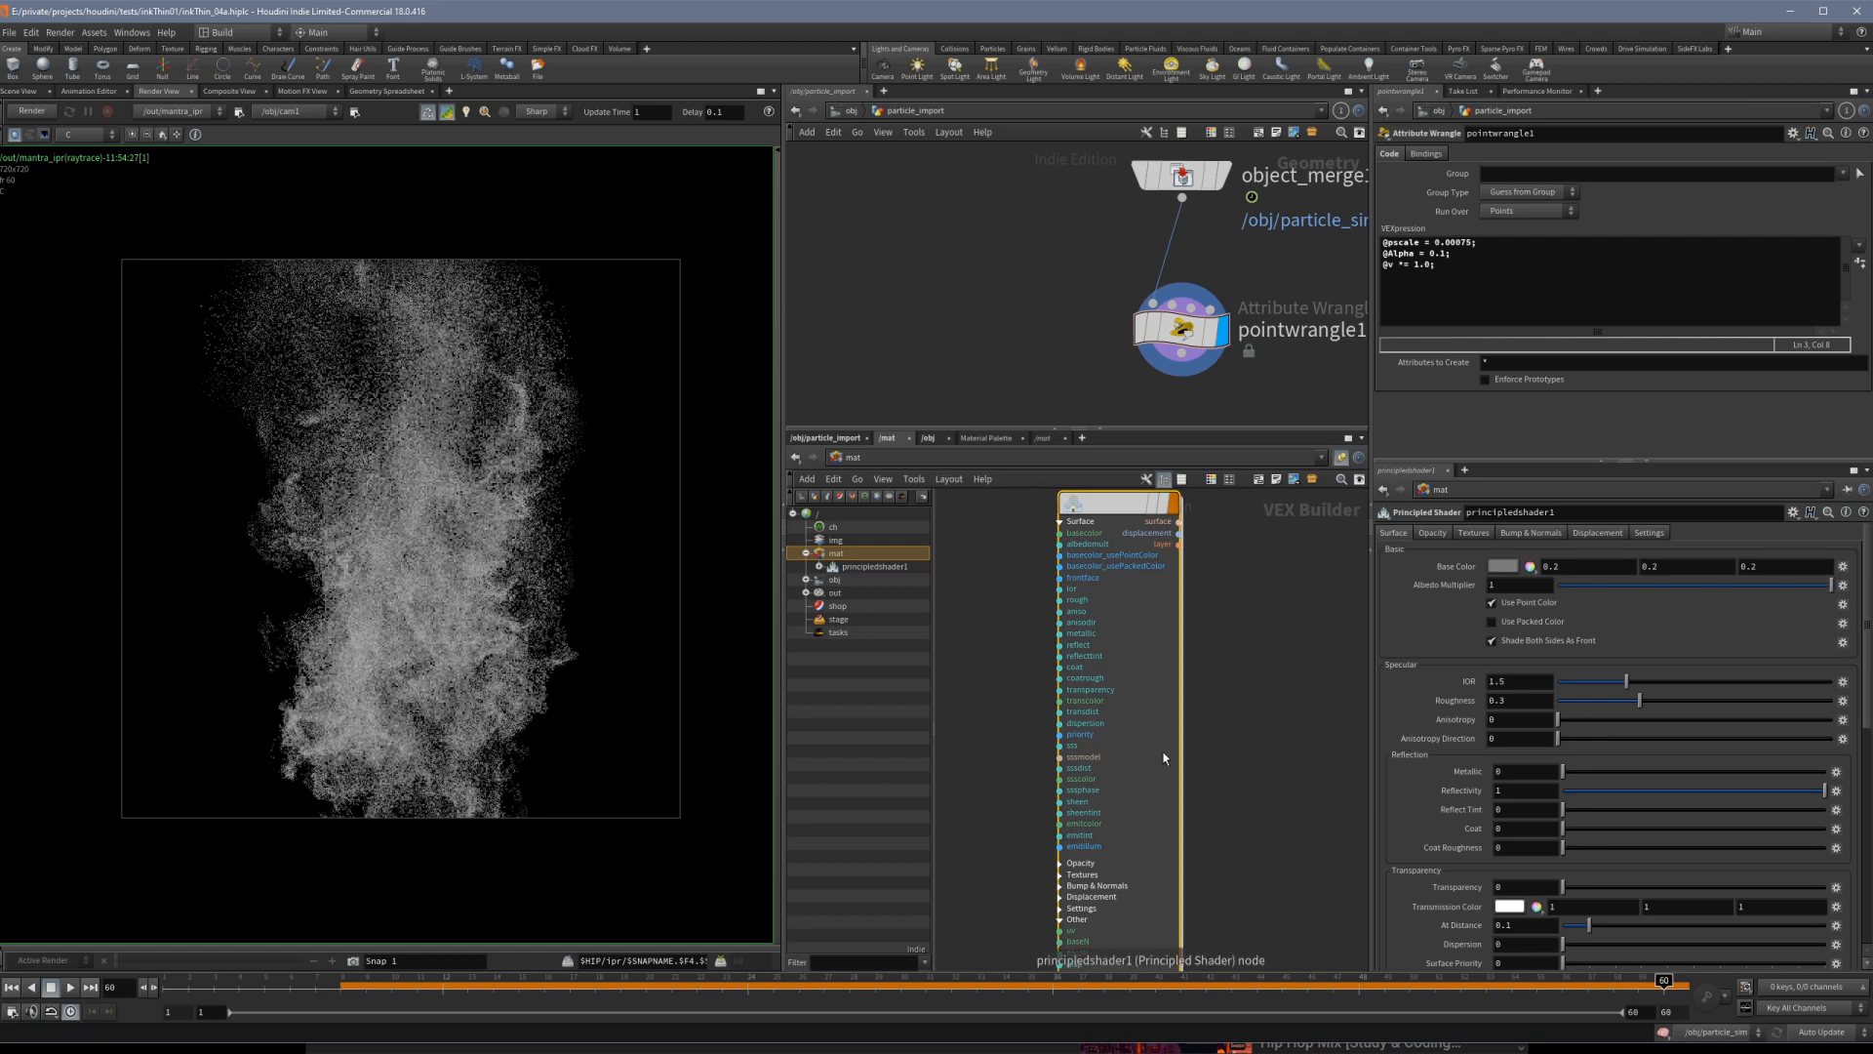
double_click(1164, 758)
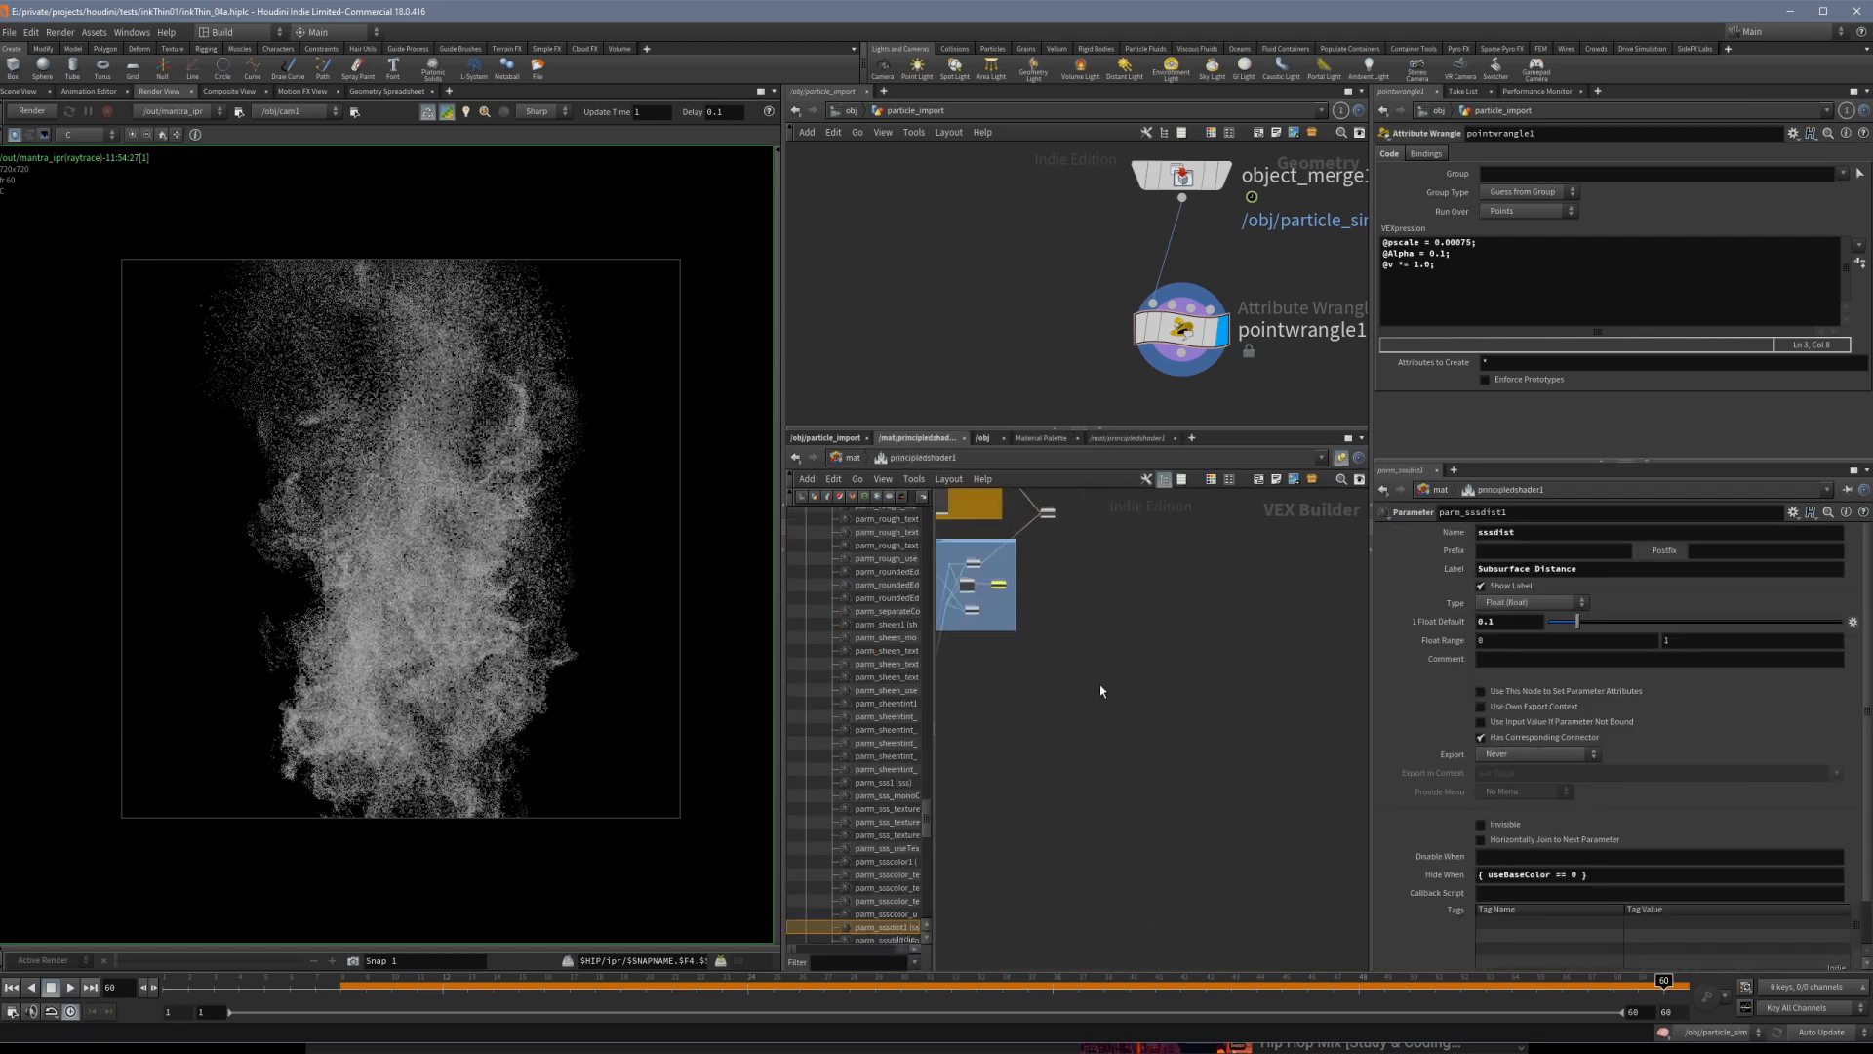
Add a Bind node in empty space of the shader network, with its type set to Vector and its name to v.
key("Tab")
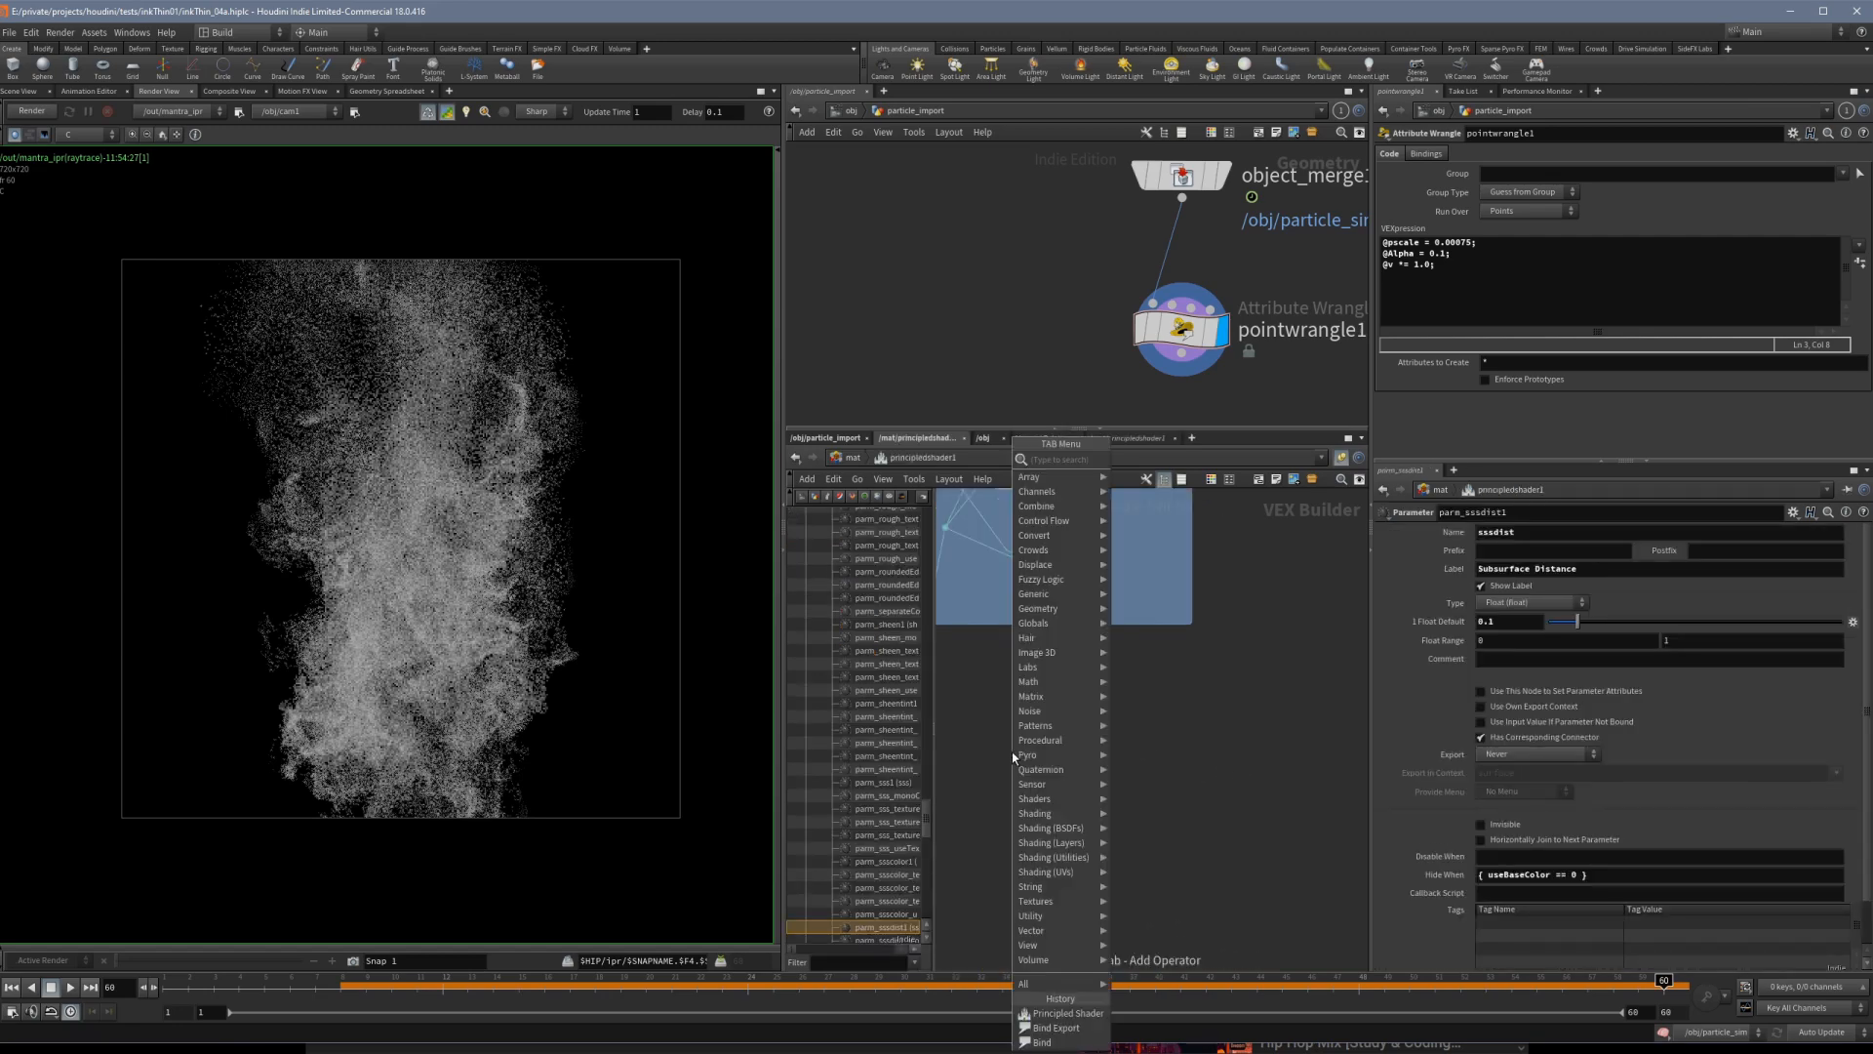
type("bind")
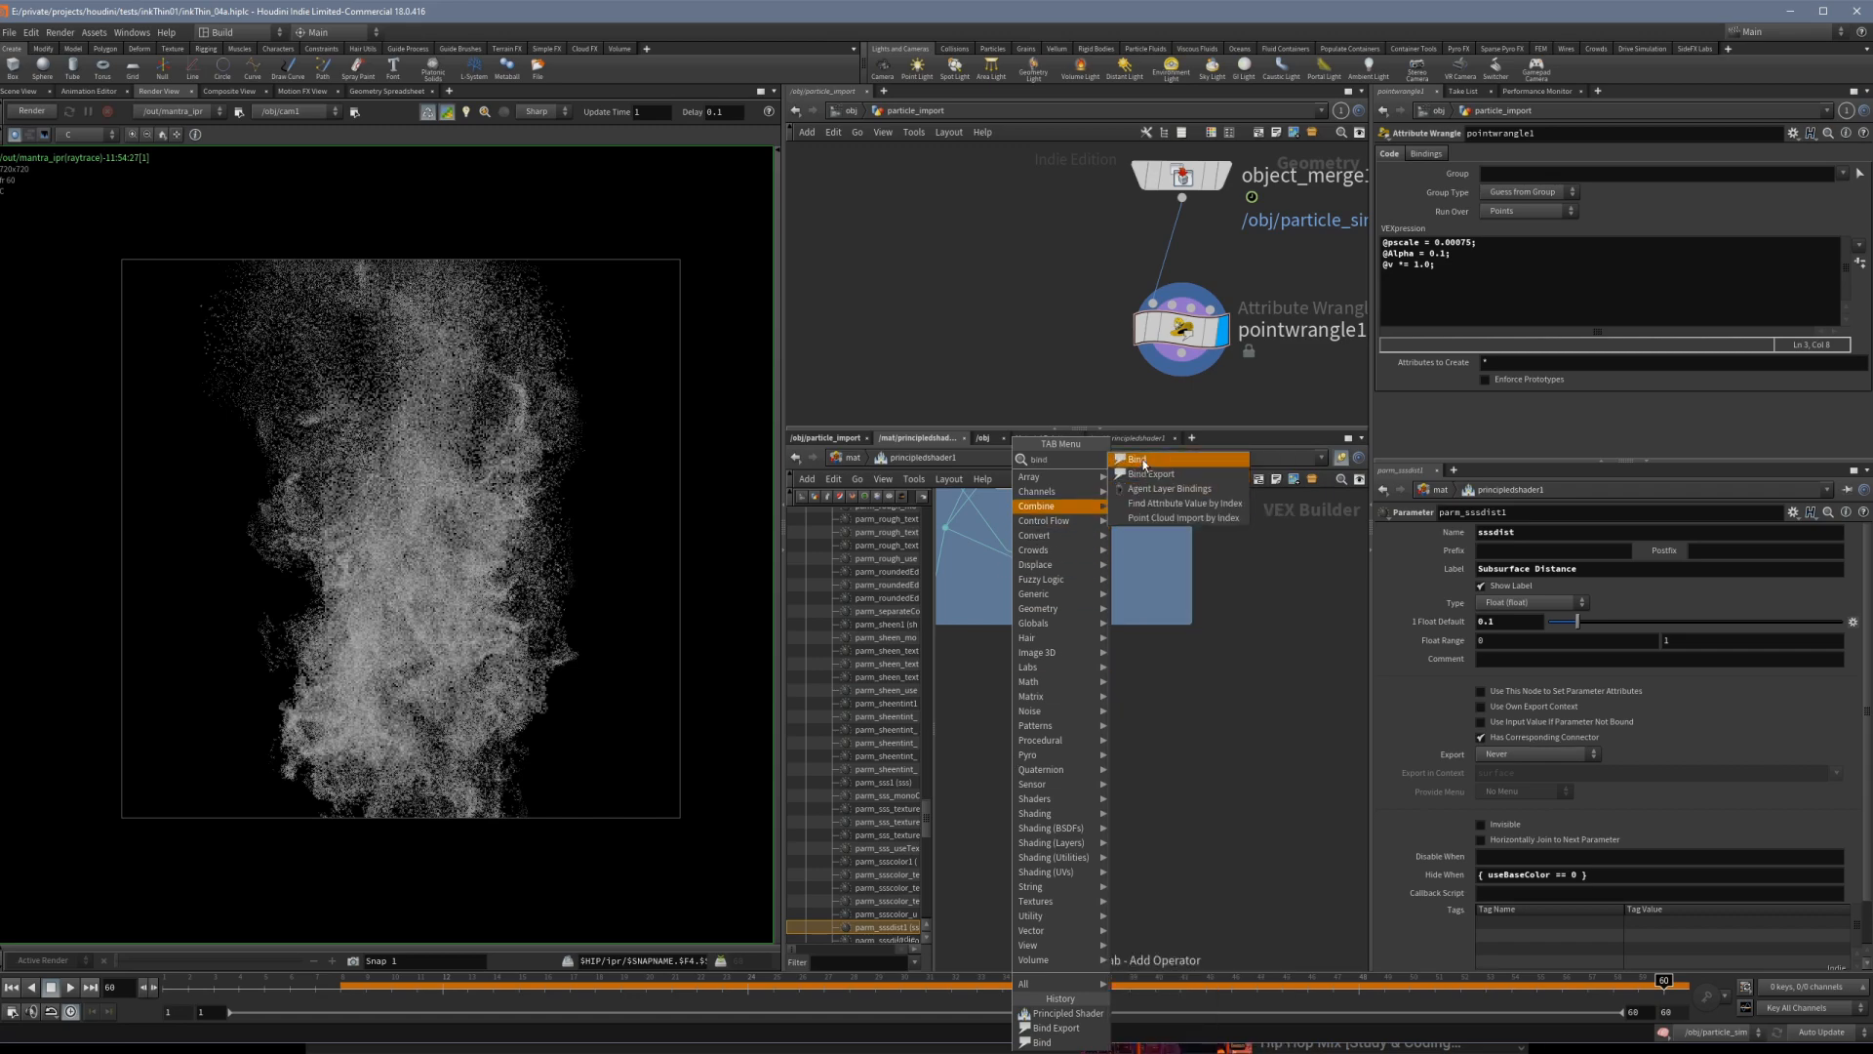
left_click(1152, 474)
left_click(1039, 724)
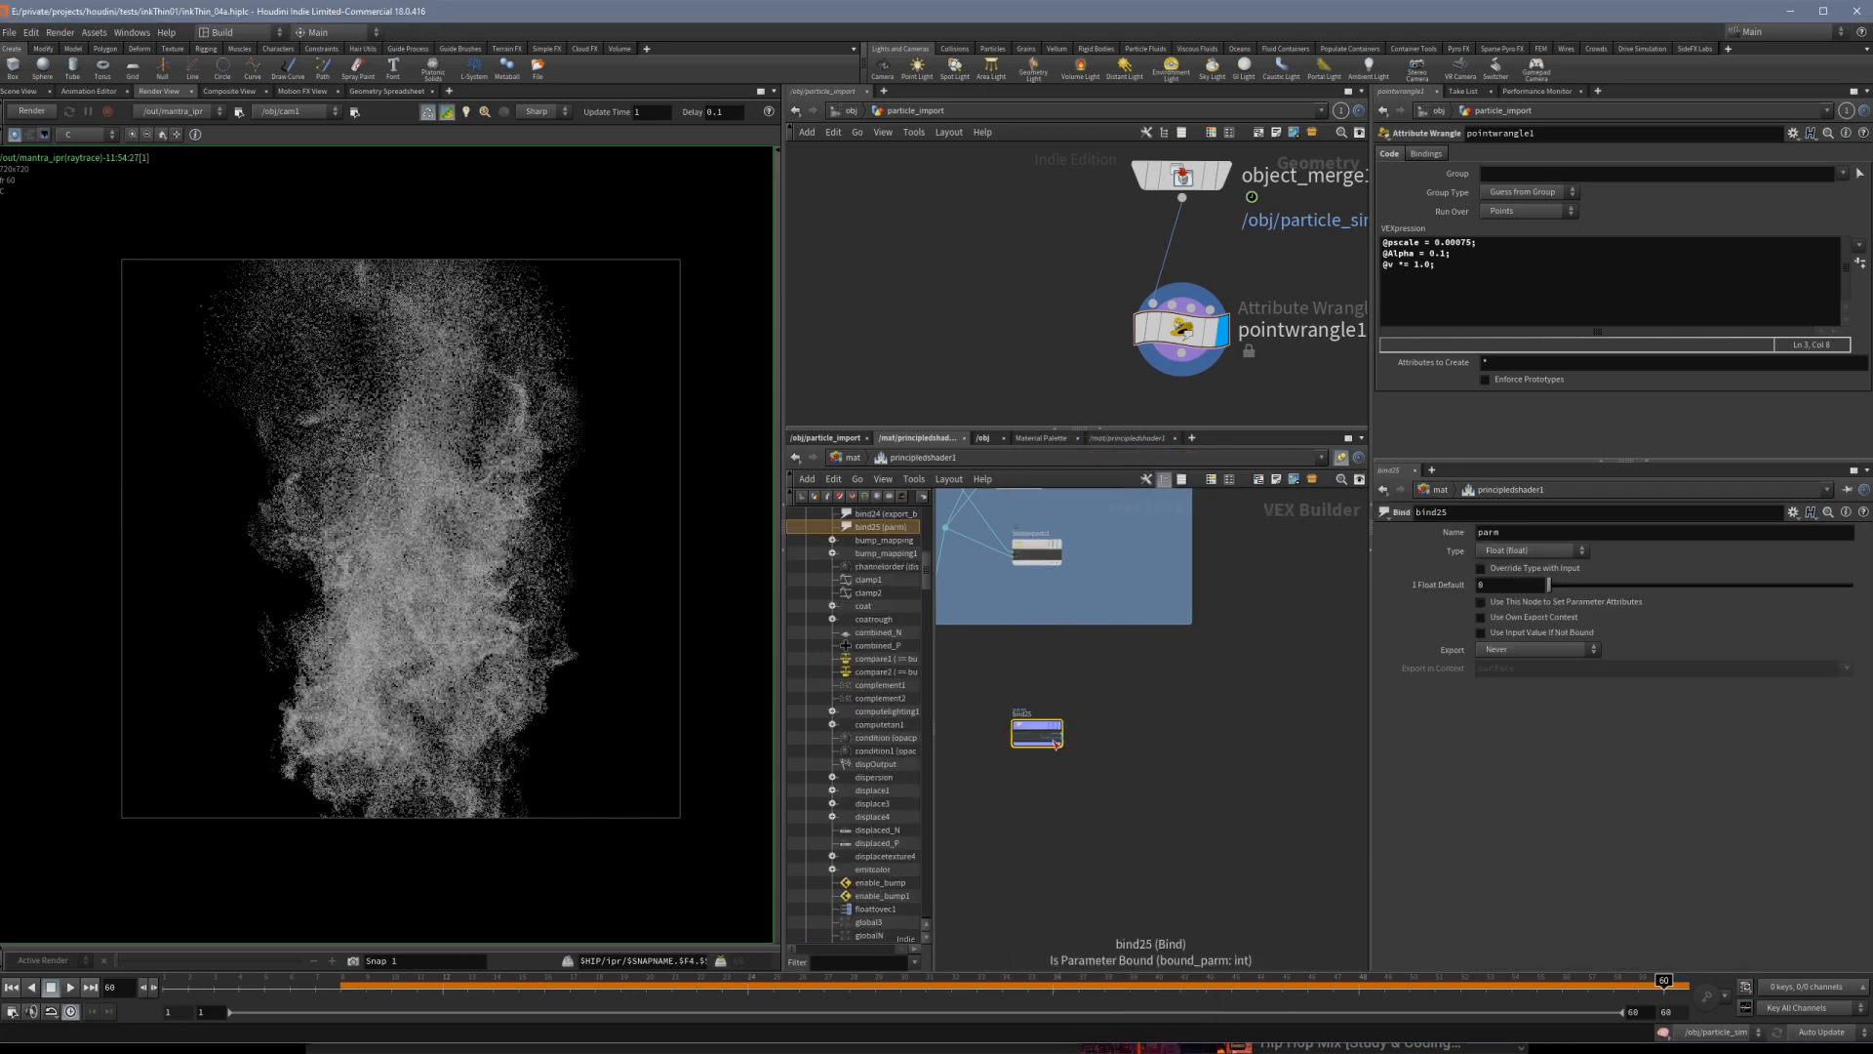
scroll(1046, 730, "up", 5)
left_click(1532, 551)
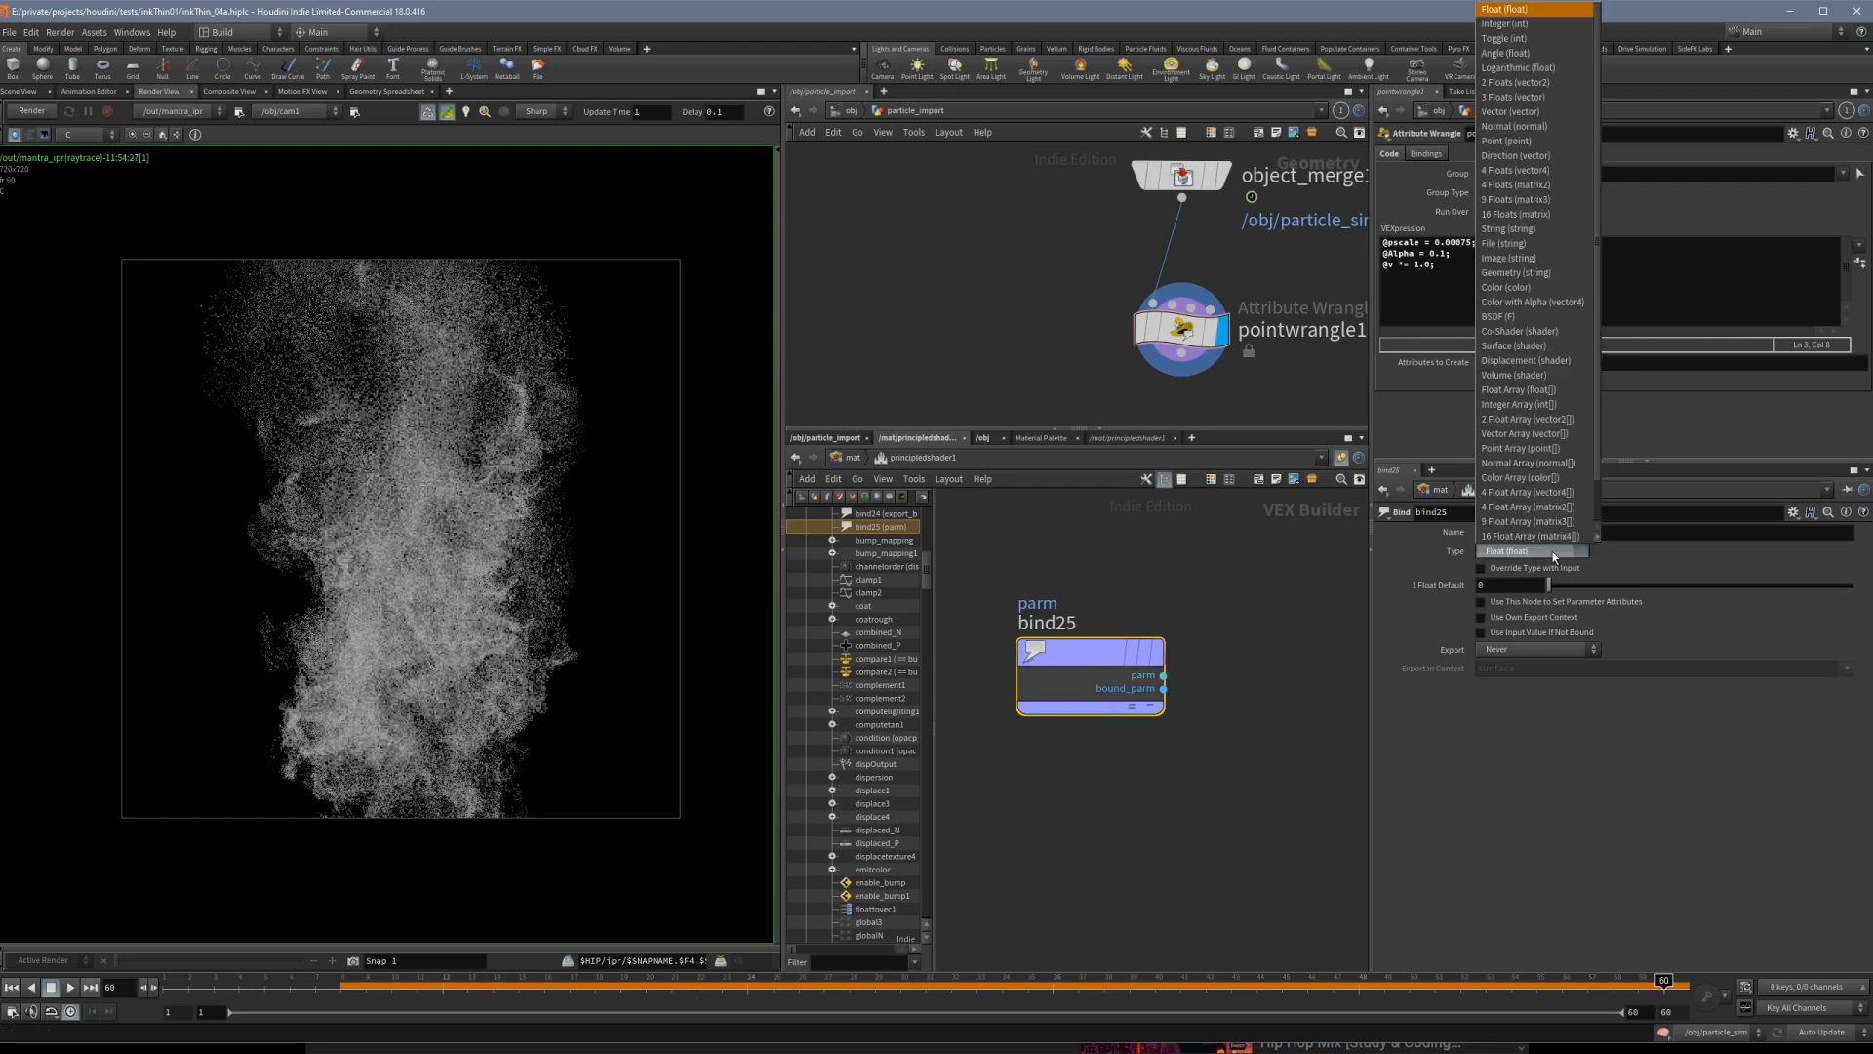
left_click(1513, 111)
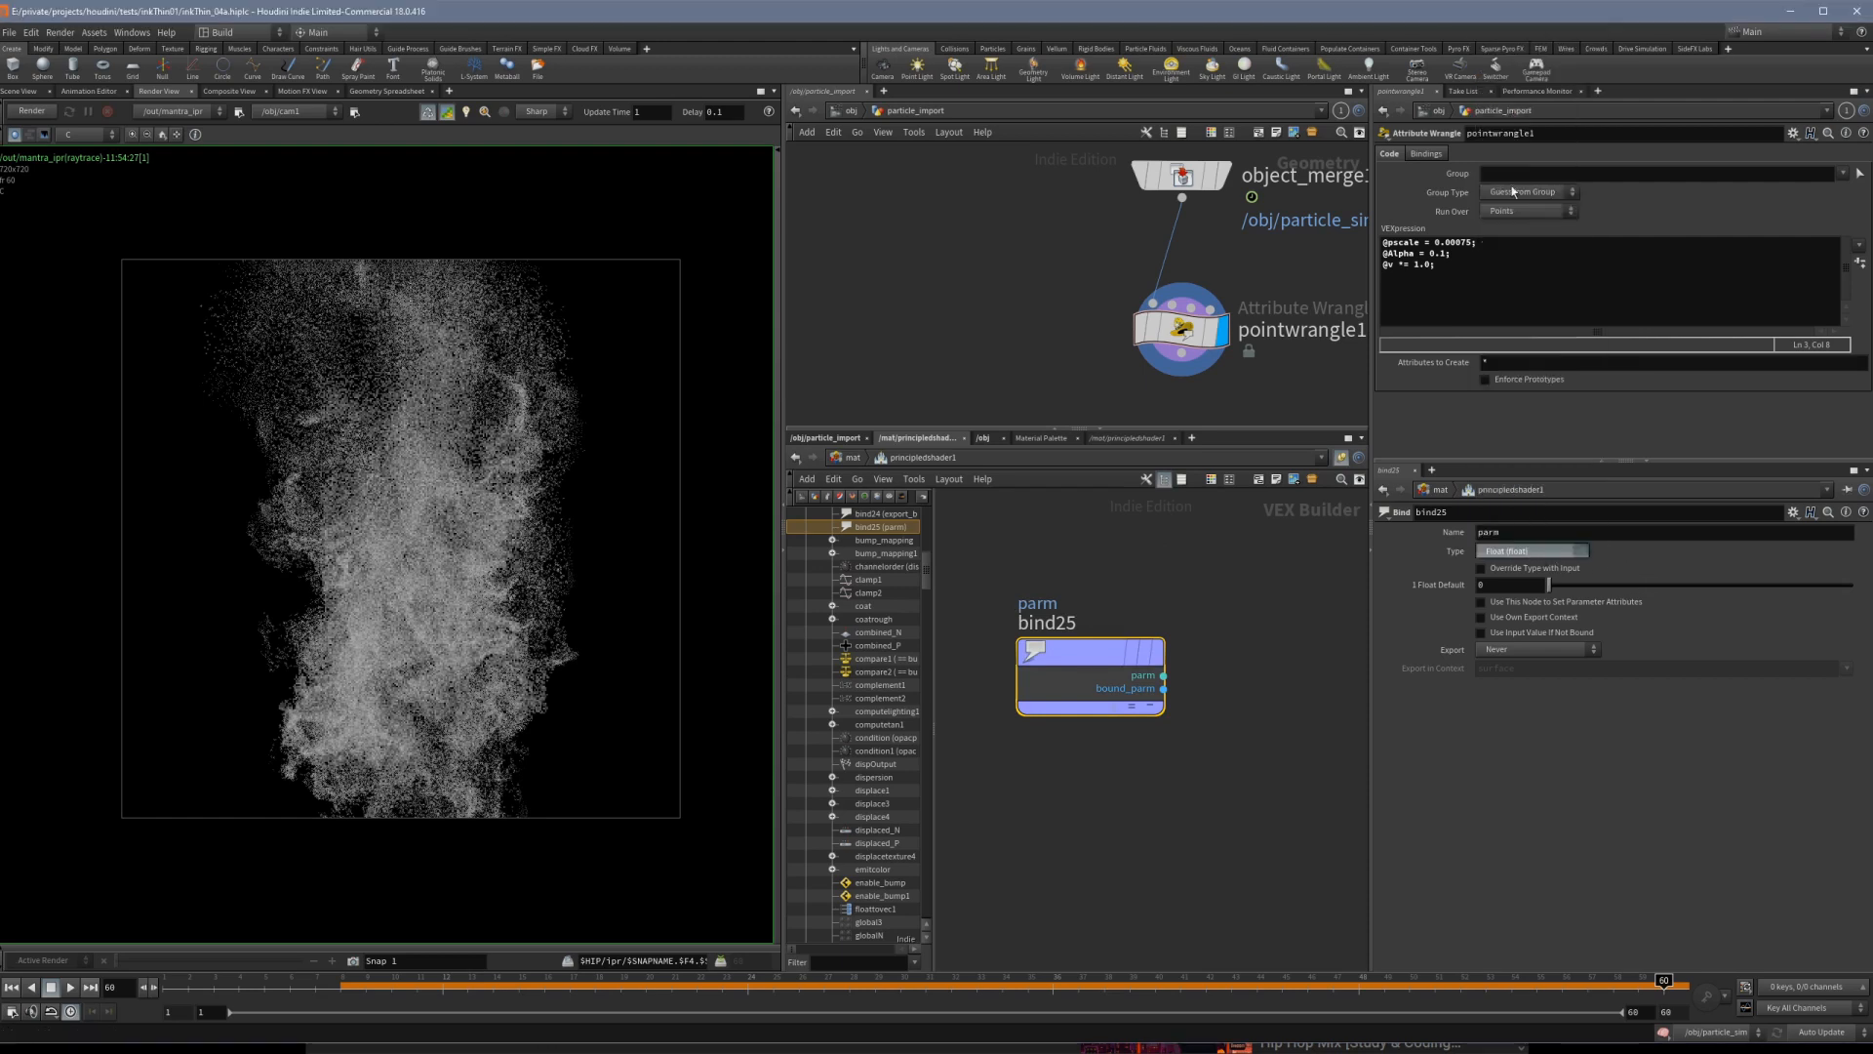
double_click(1487, 531)
type("v")
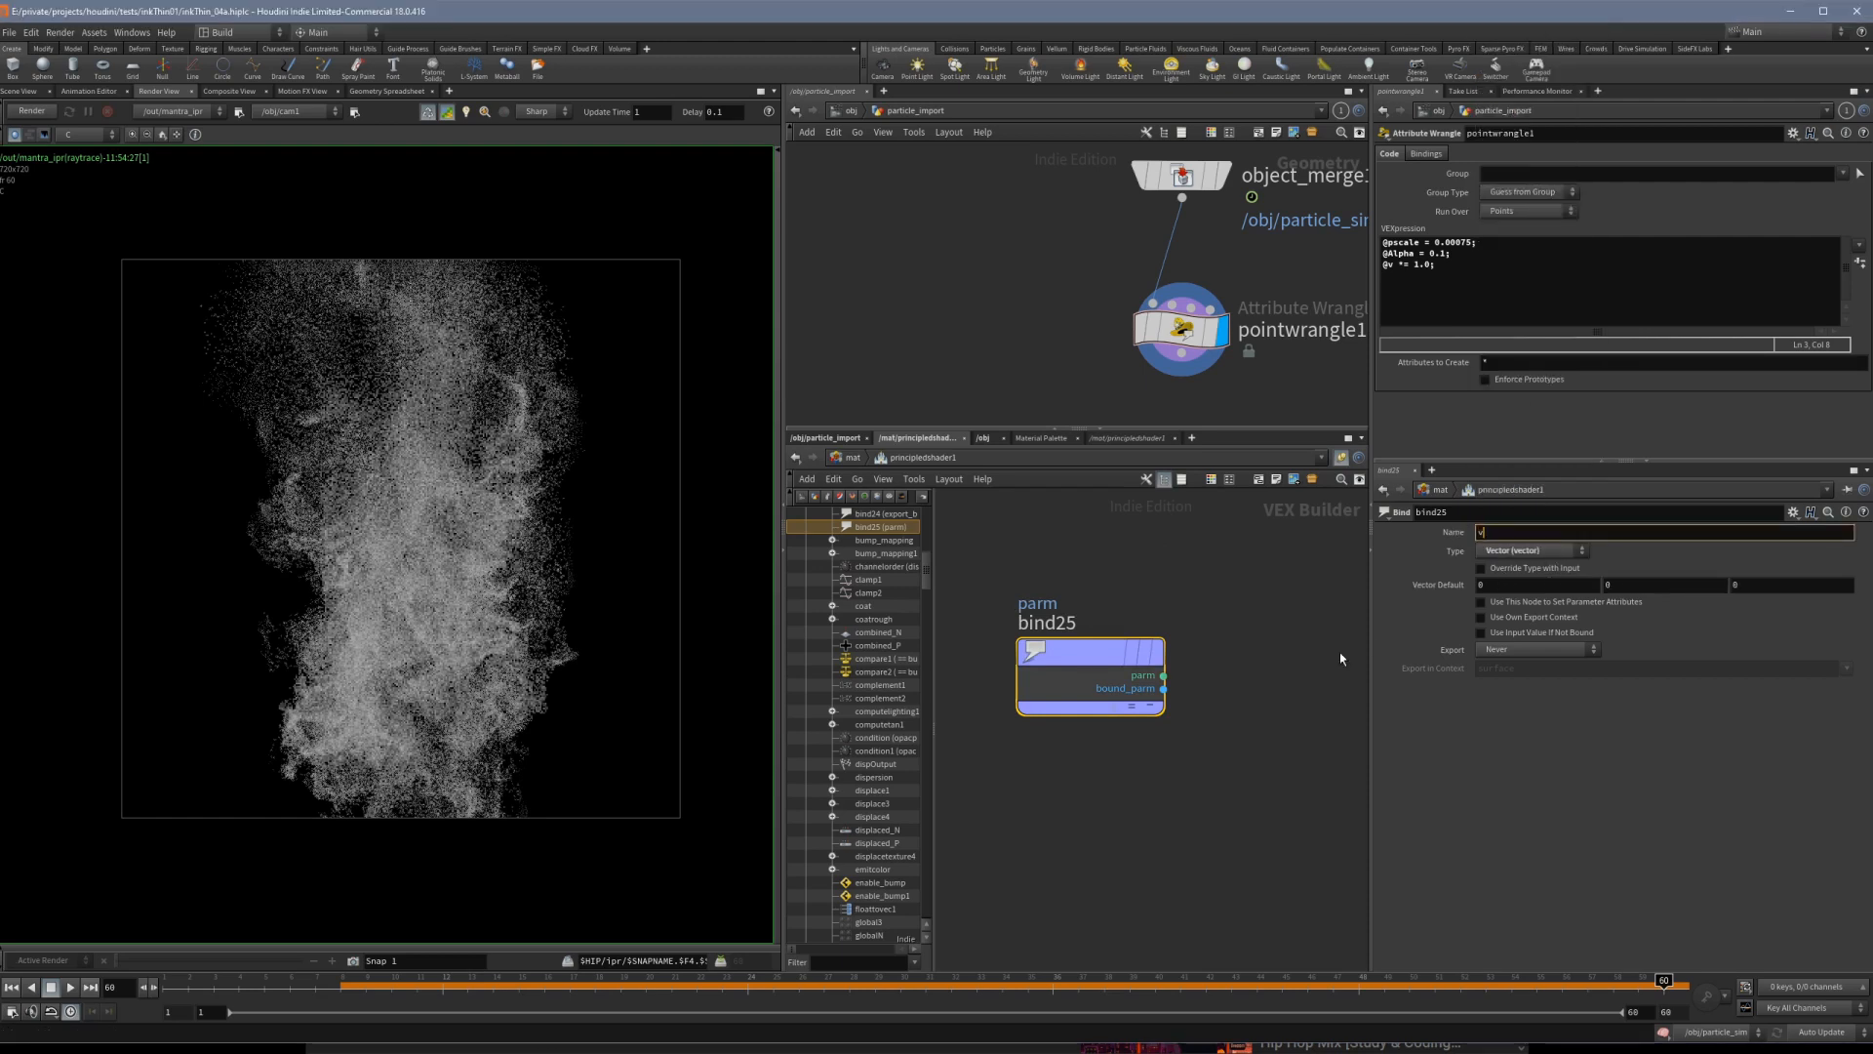
key("Return")
Add a Bind Export node beside the first bind, with its type set to Vector and its name to v.
middle_click_drag(1089, 703, 1063, 694)
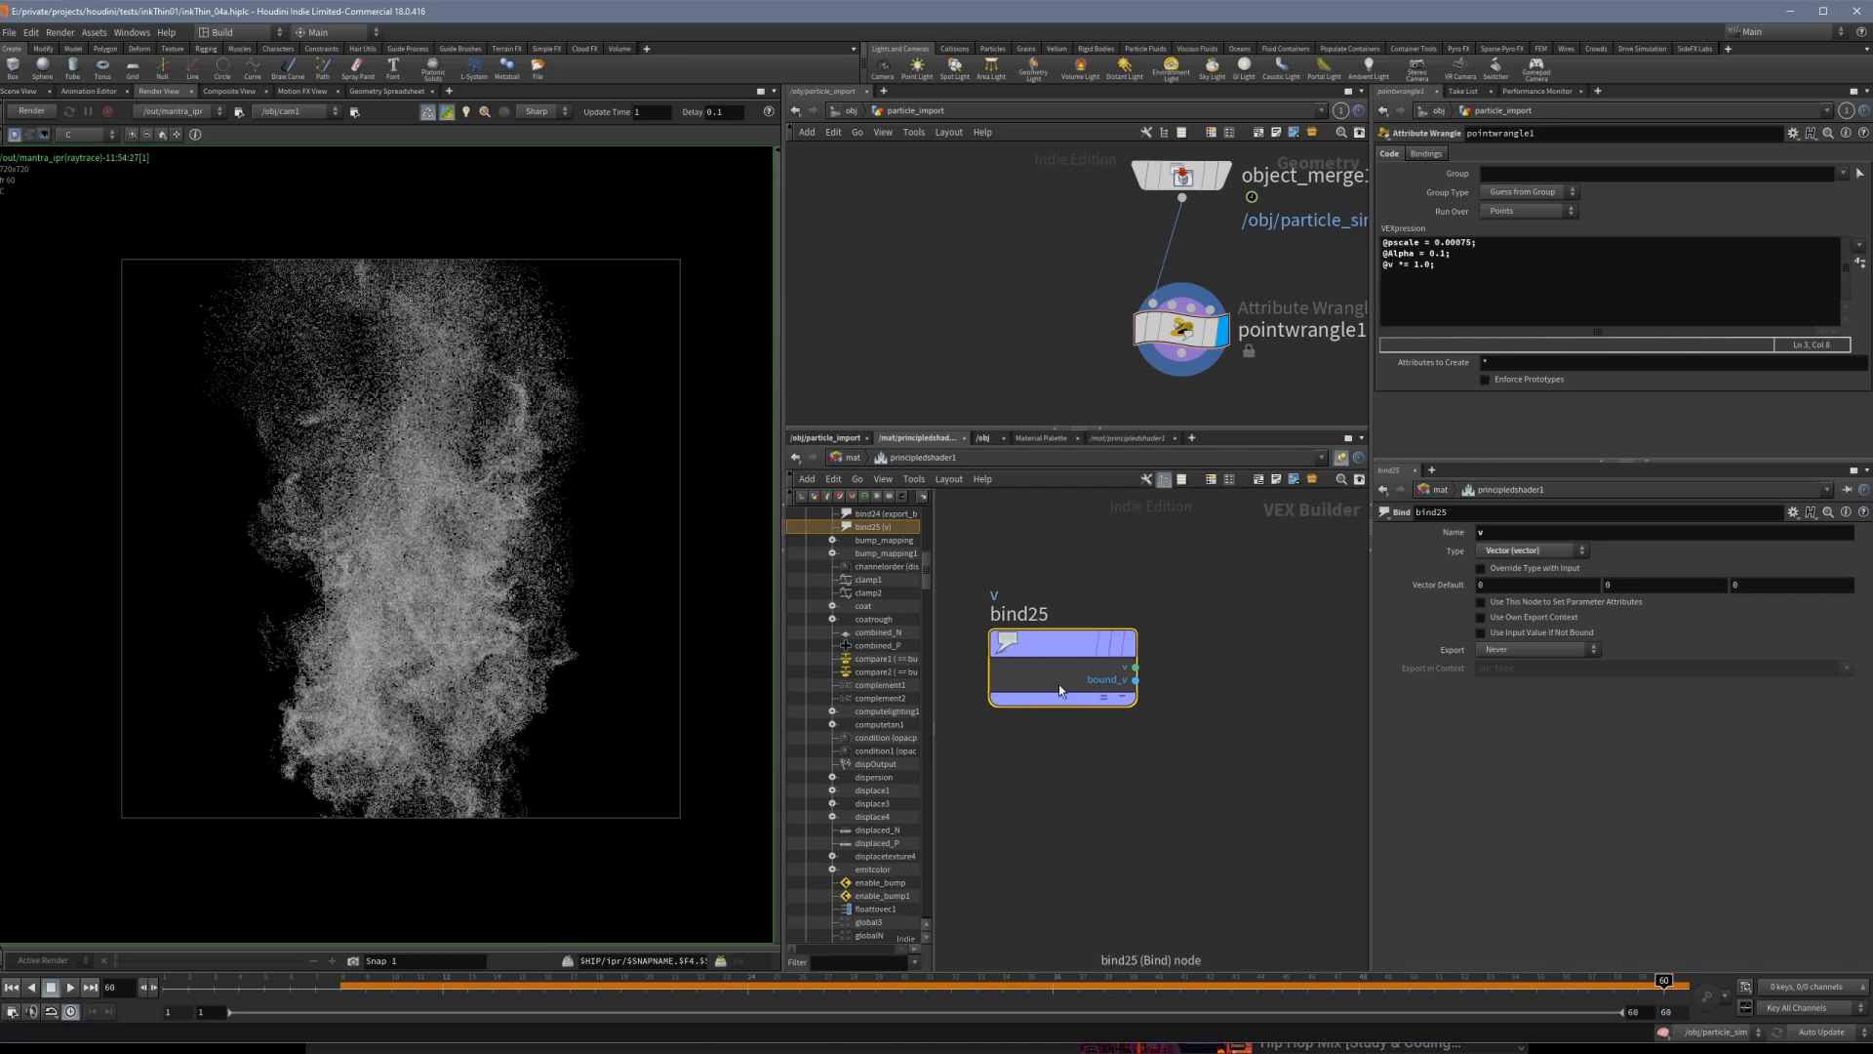
scroll(1065, 693, "down", 1)
middle_click_drag(1180, 711, 1138, 708)
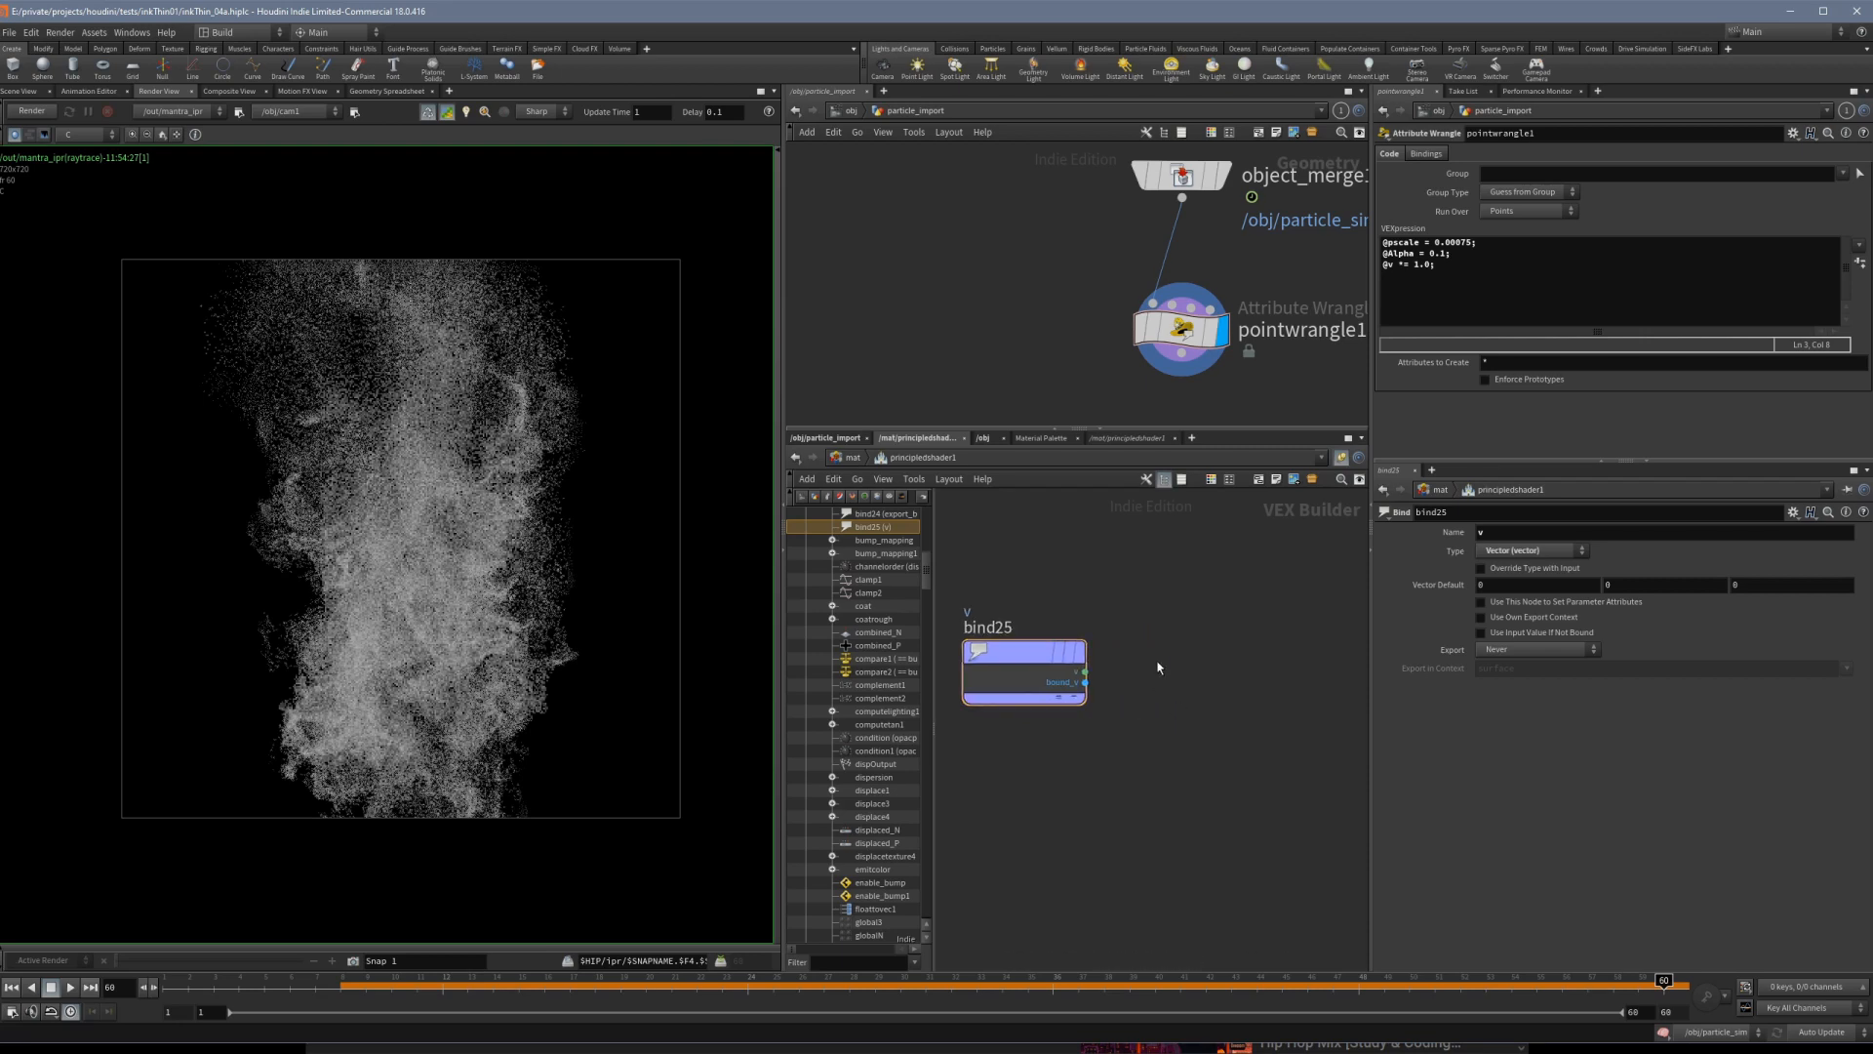
key("Tab")
type("bin")
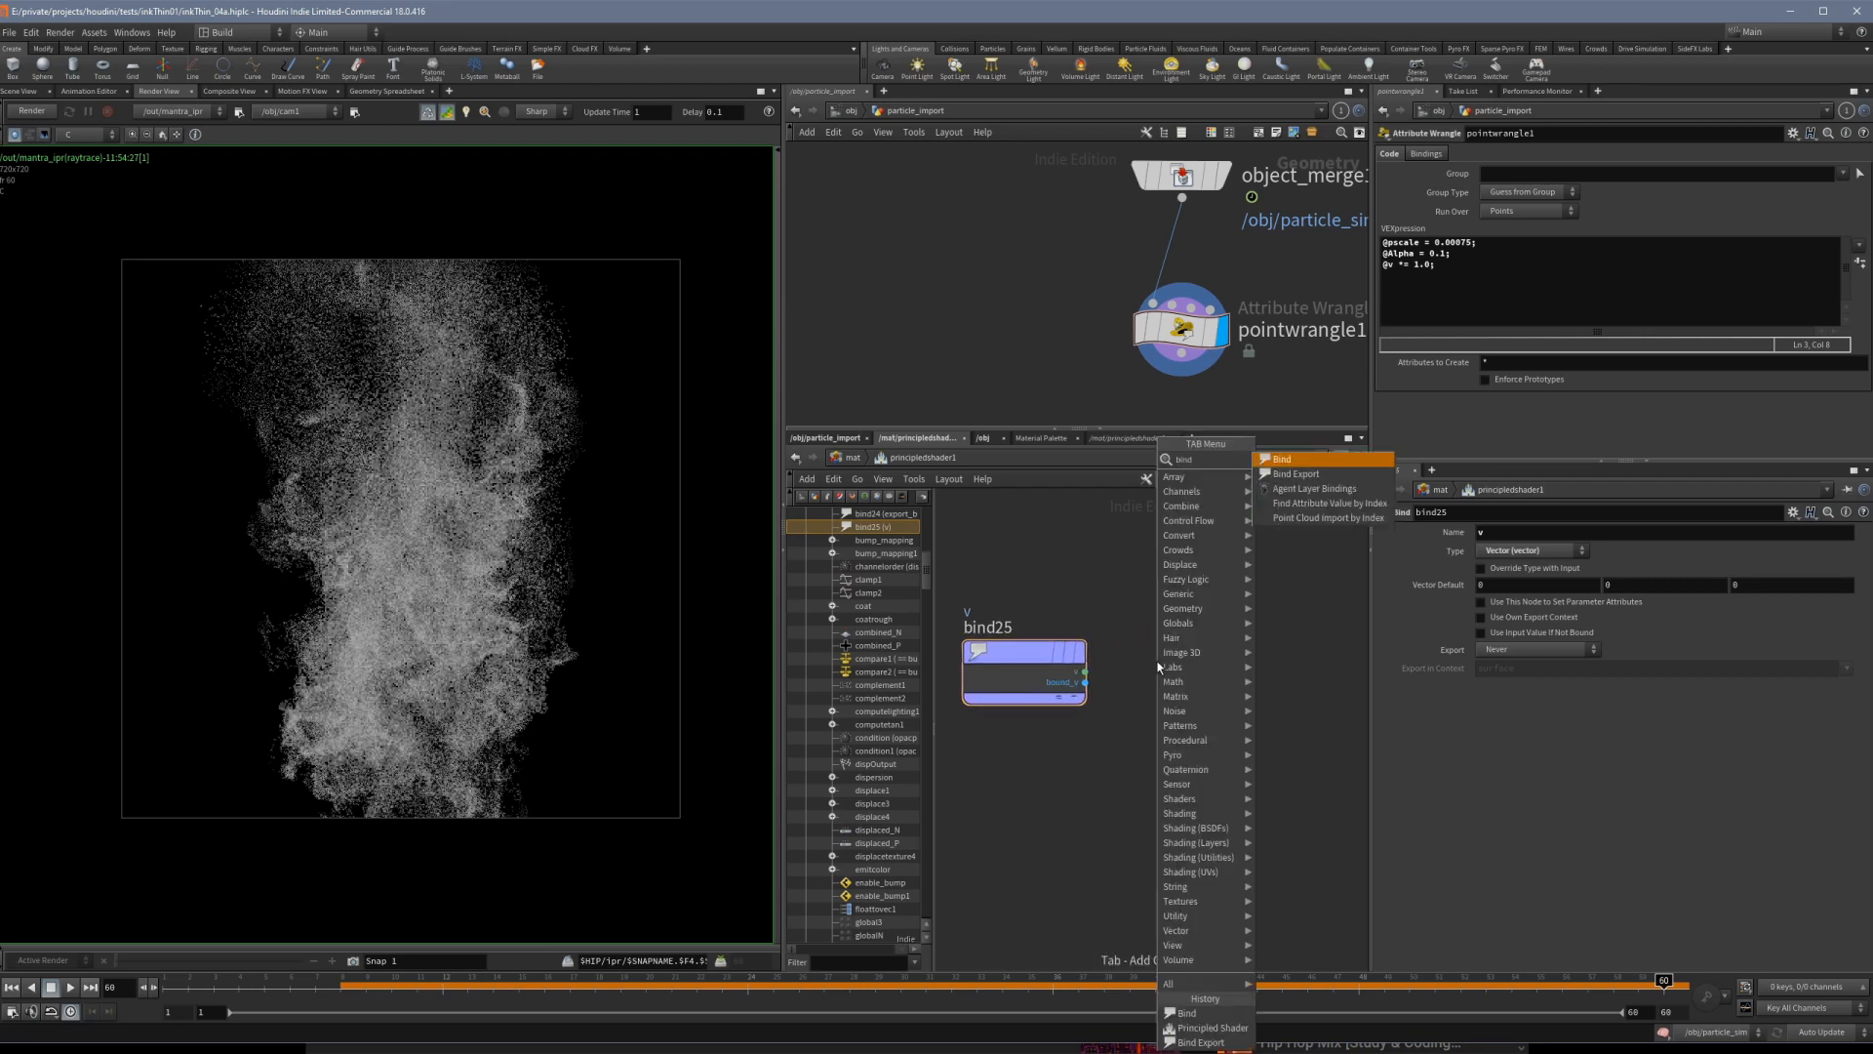
key("Return")
left_click(1217, 680)
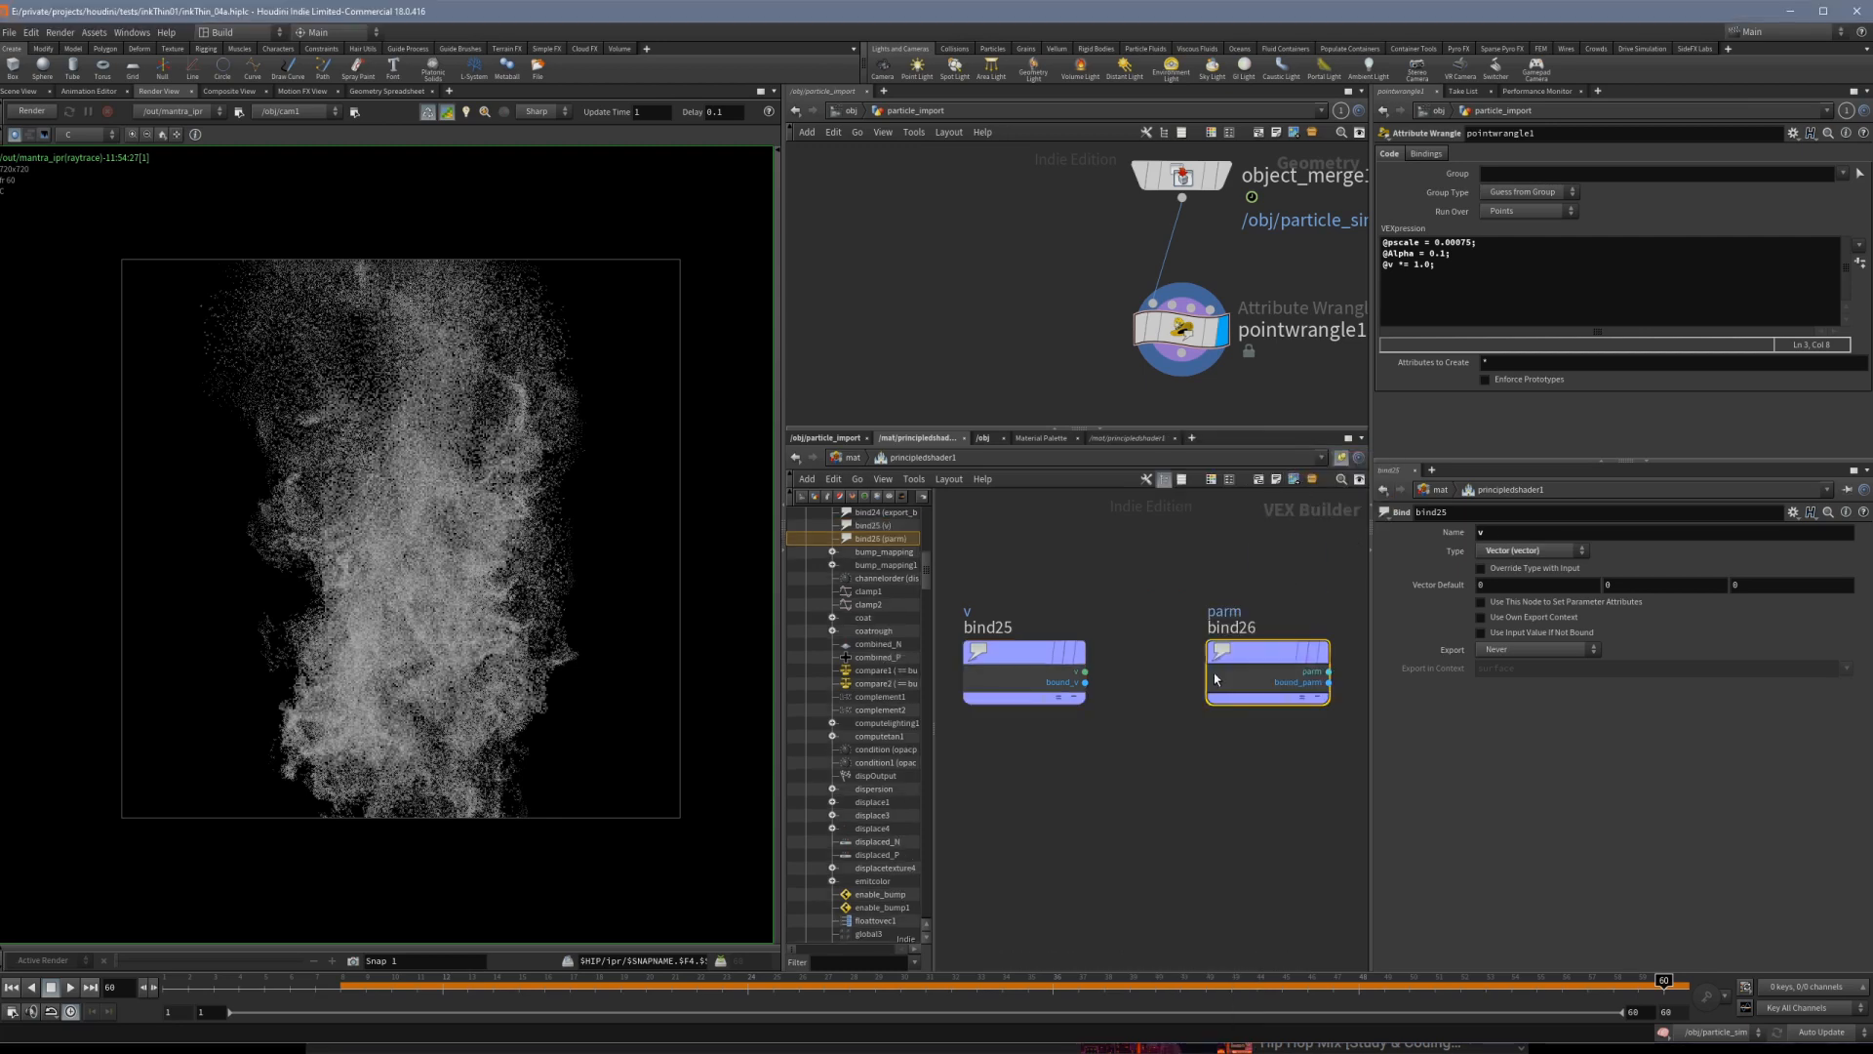
left_click(1532, 551)
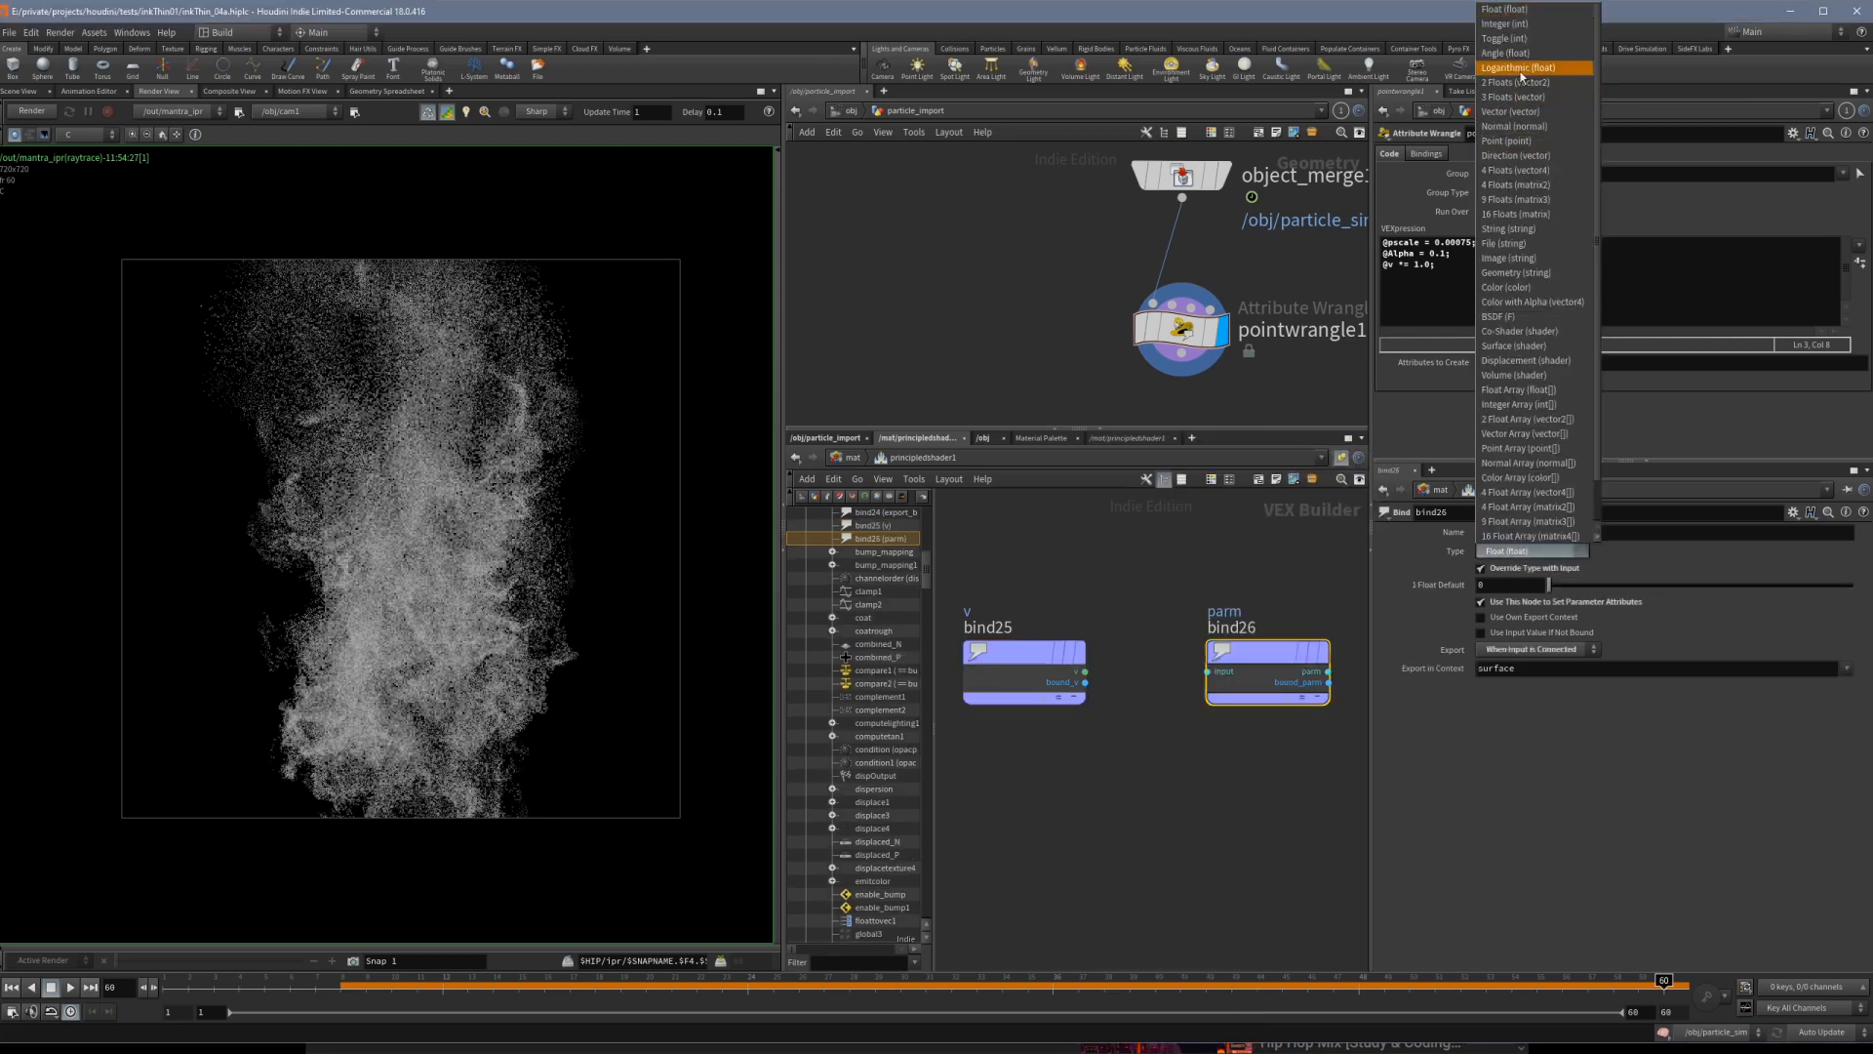
left_click(1511, 112)
left_click_drag(1503, 532, 1427, 534)
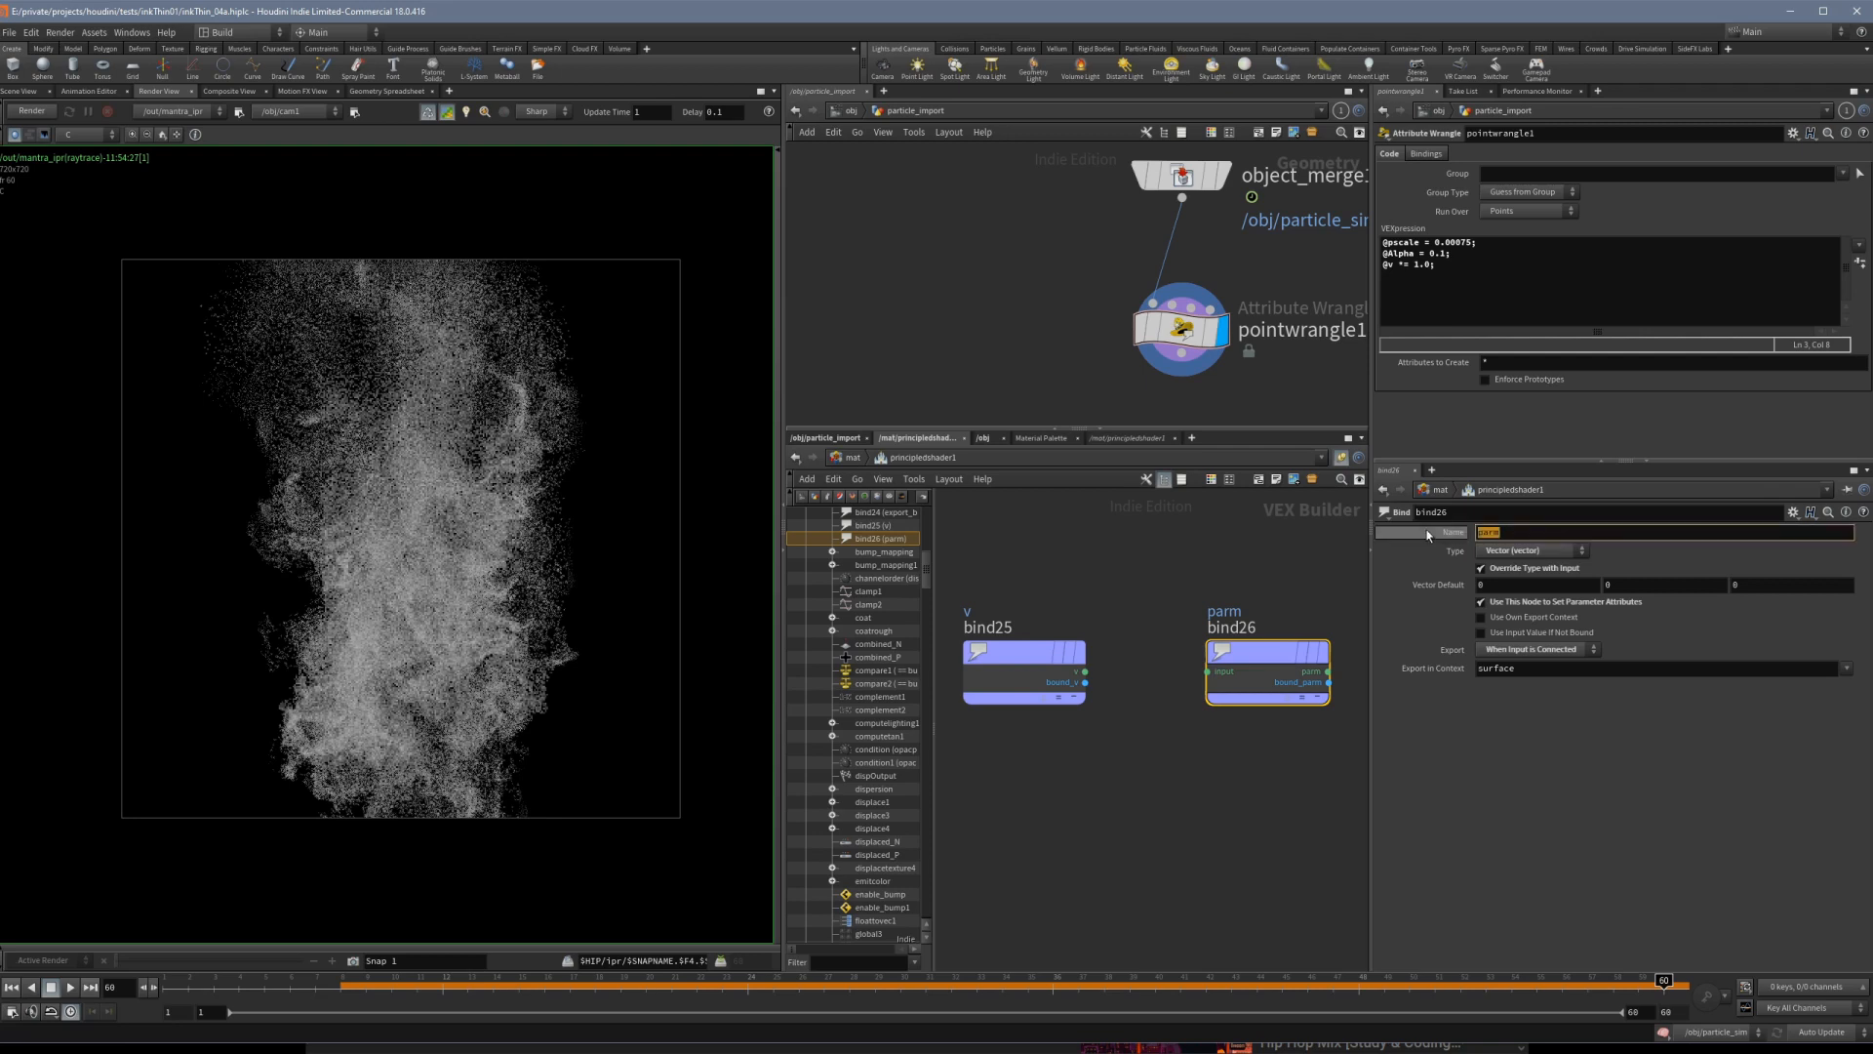
type("v")
key("Return")
Connect the v output of the first Bind to the Bind Export's input and return to the mat level.
left_click(1085, 671)
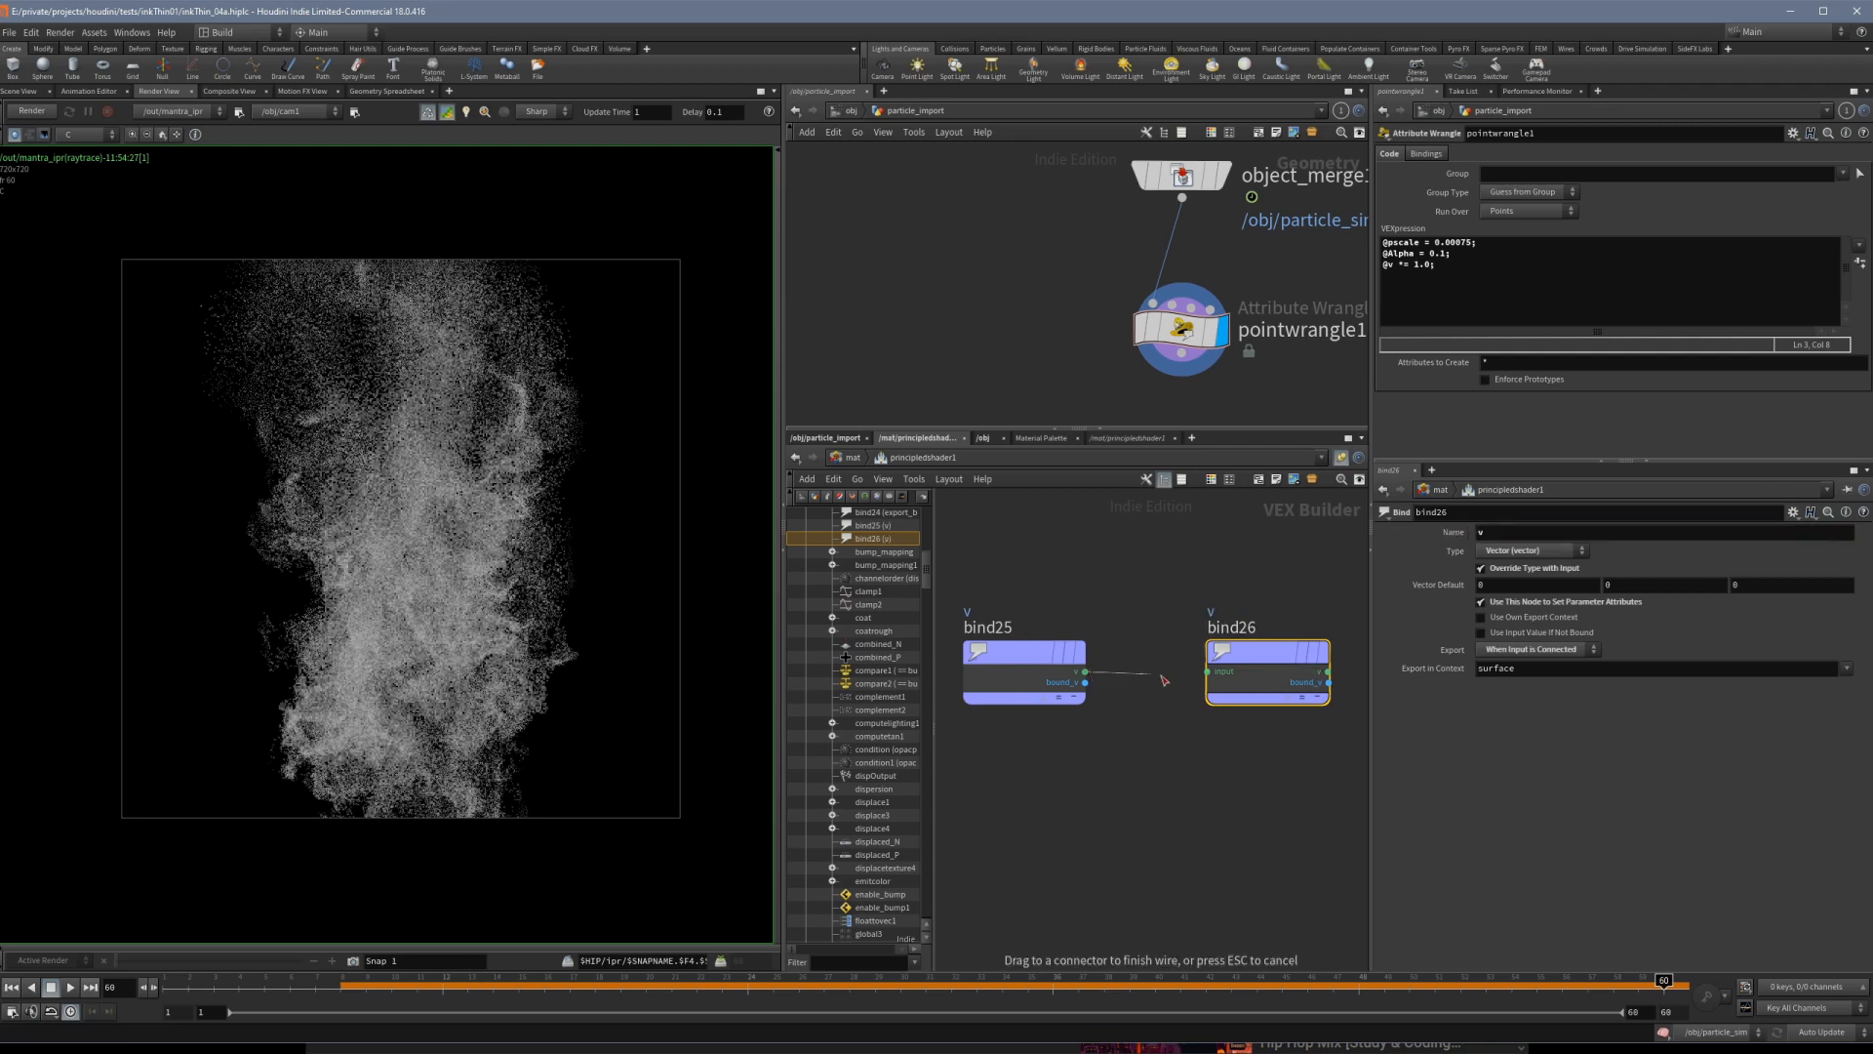
left_click(1208, 671)
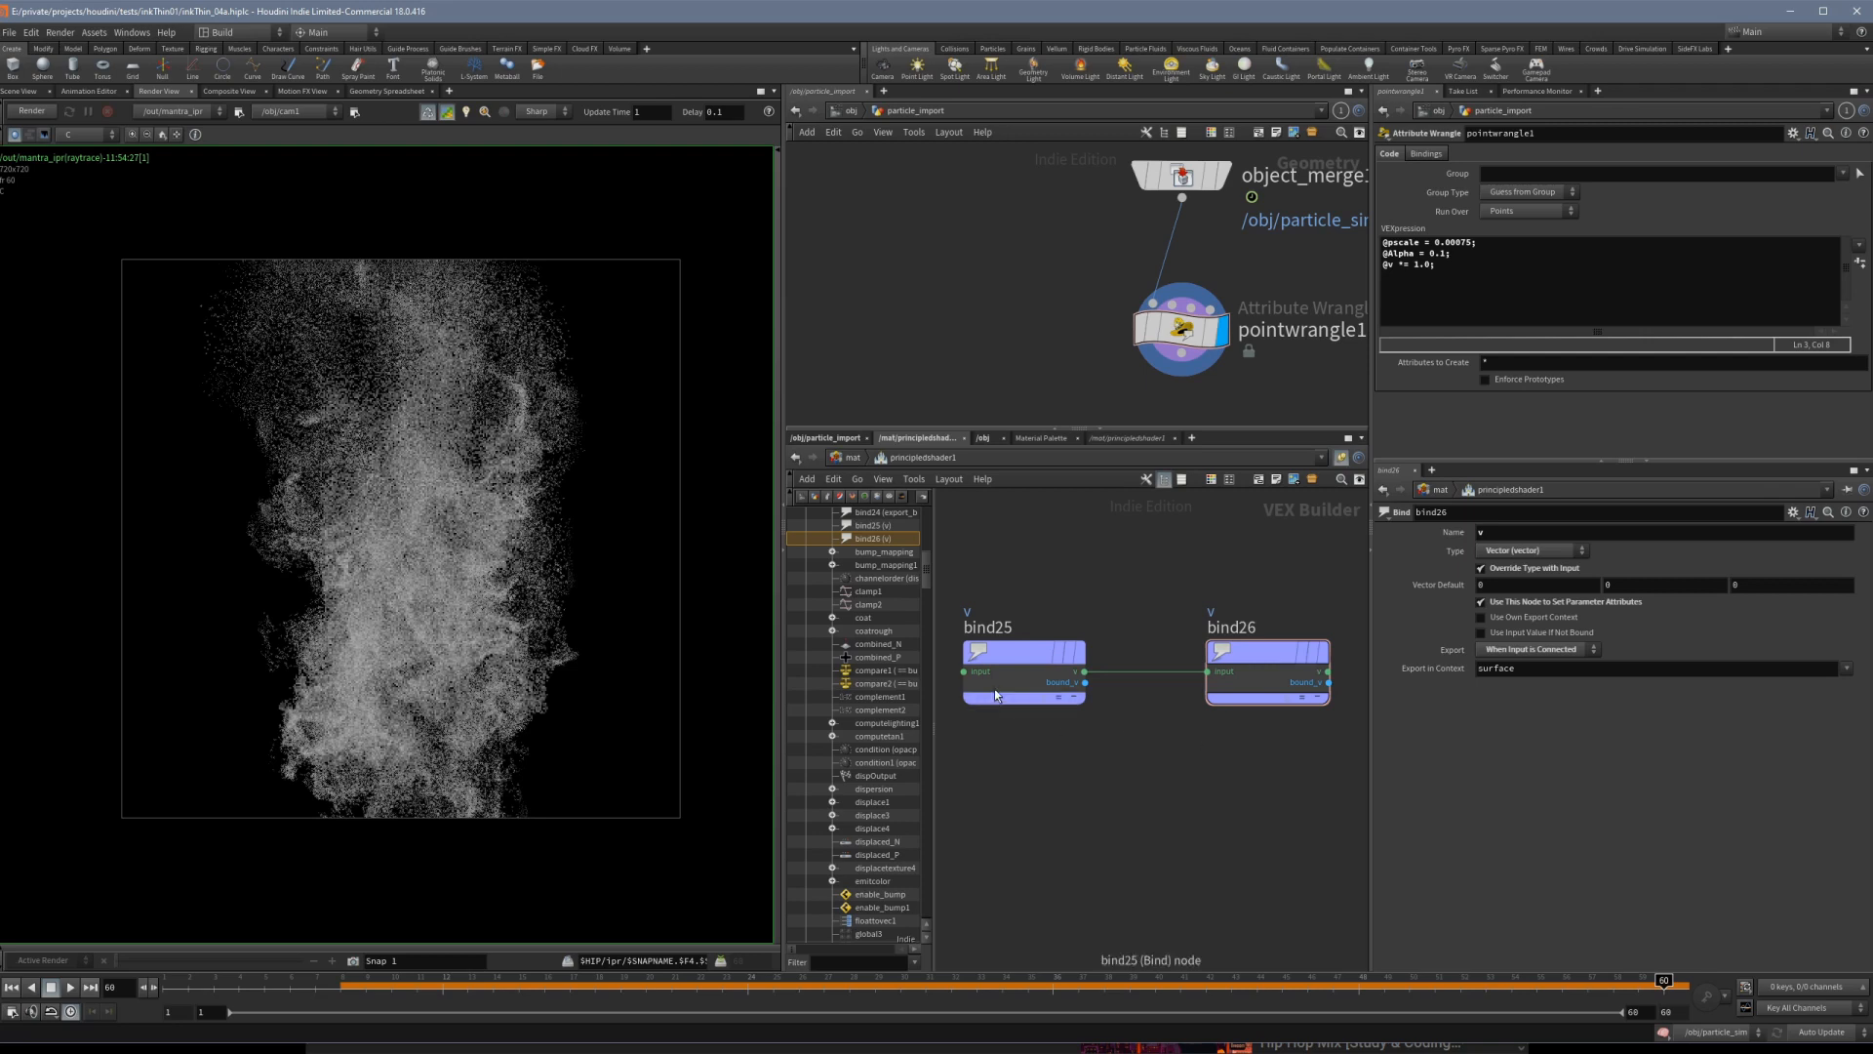
scroll(1120, 720, "down", 2)
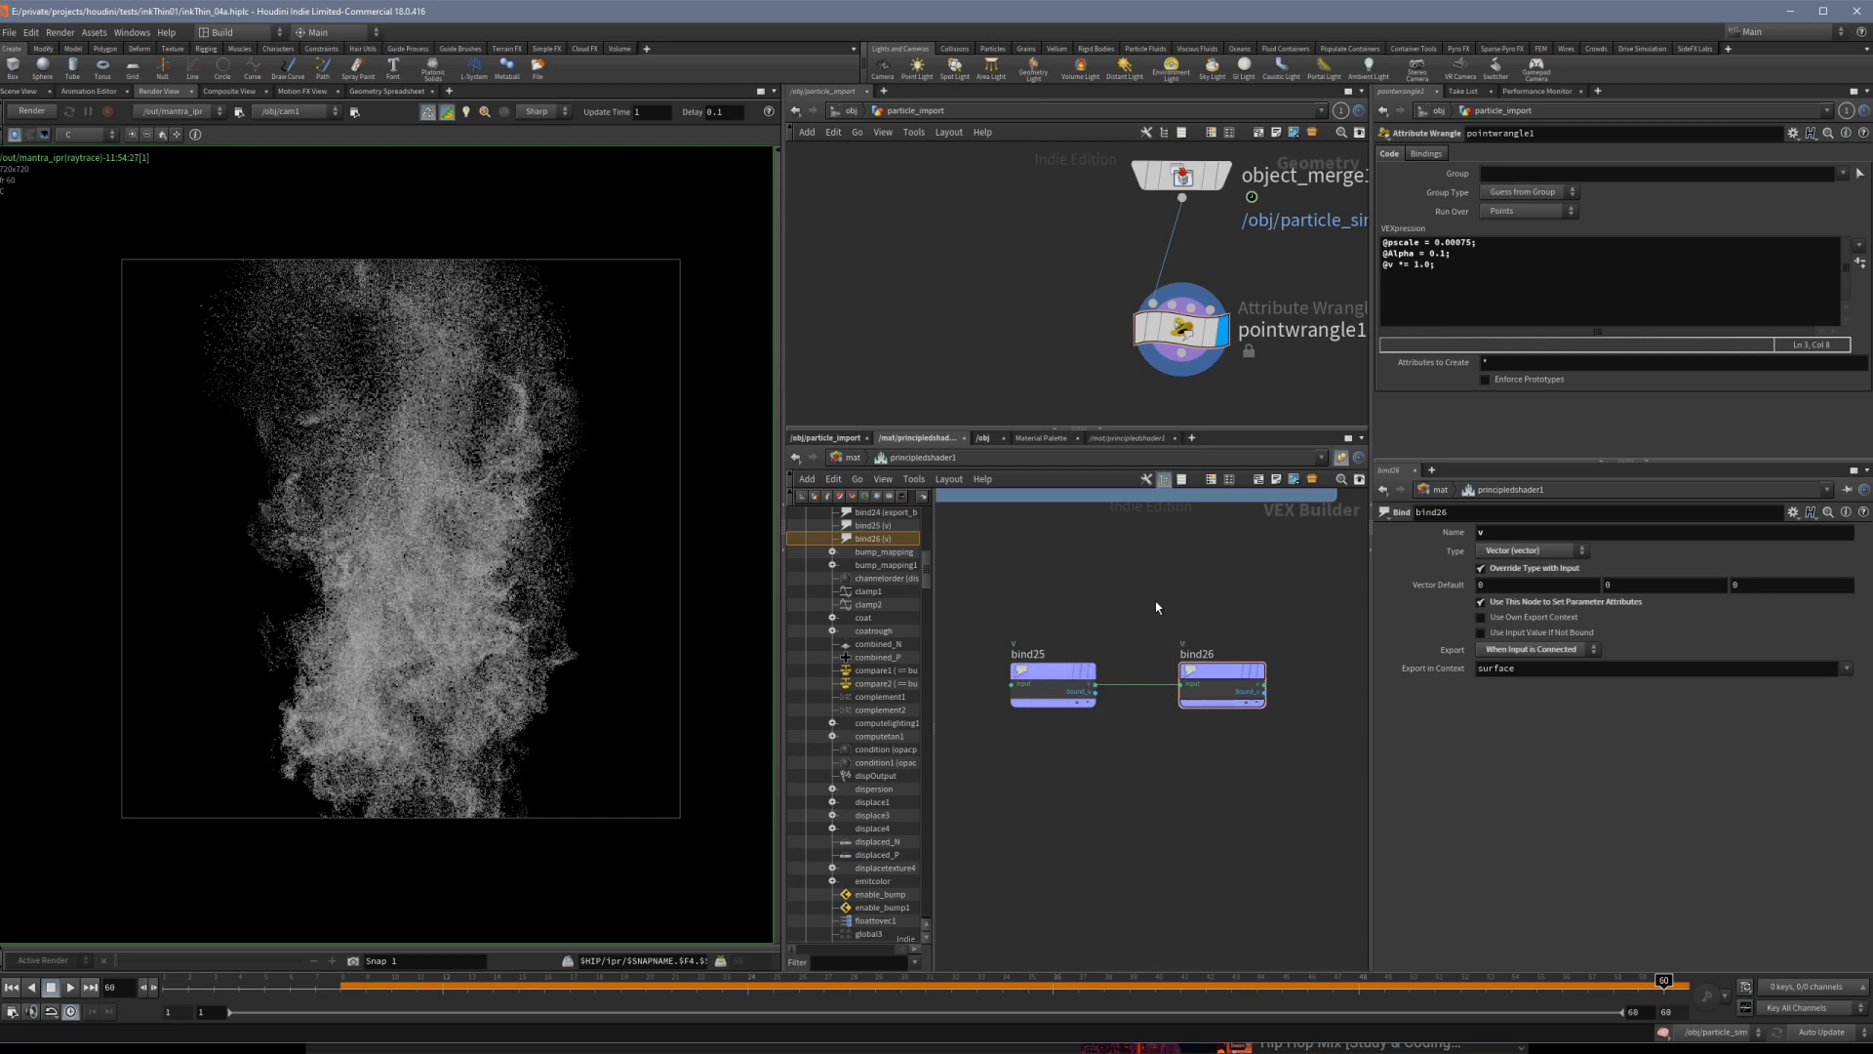
key("u")
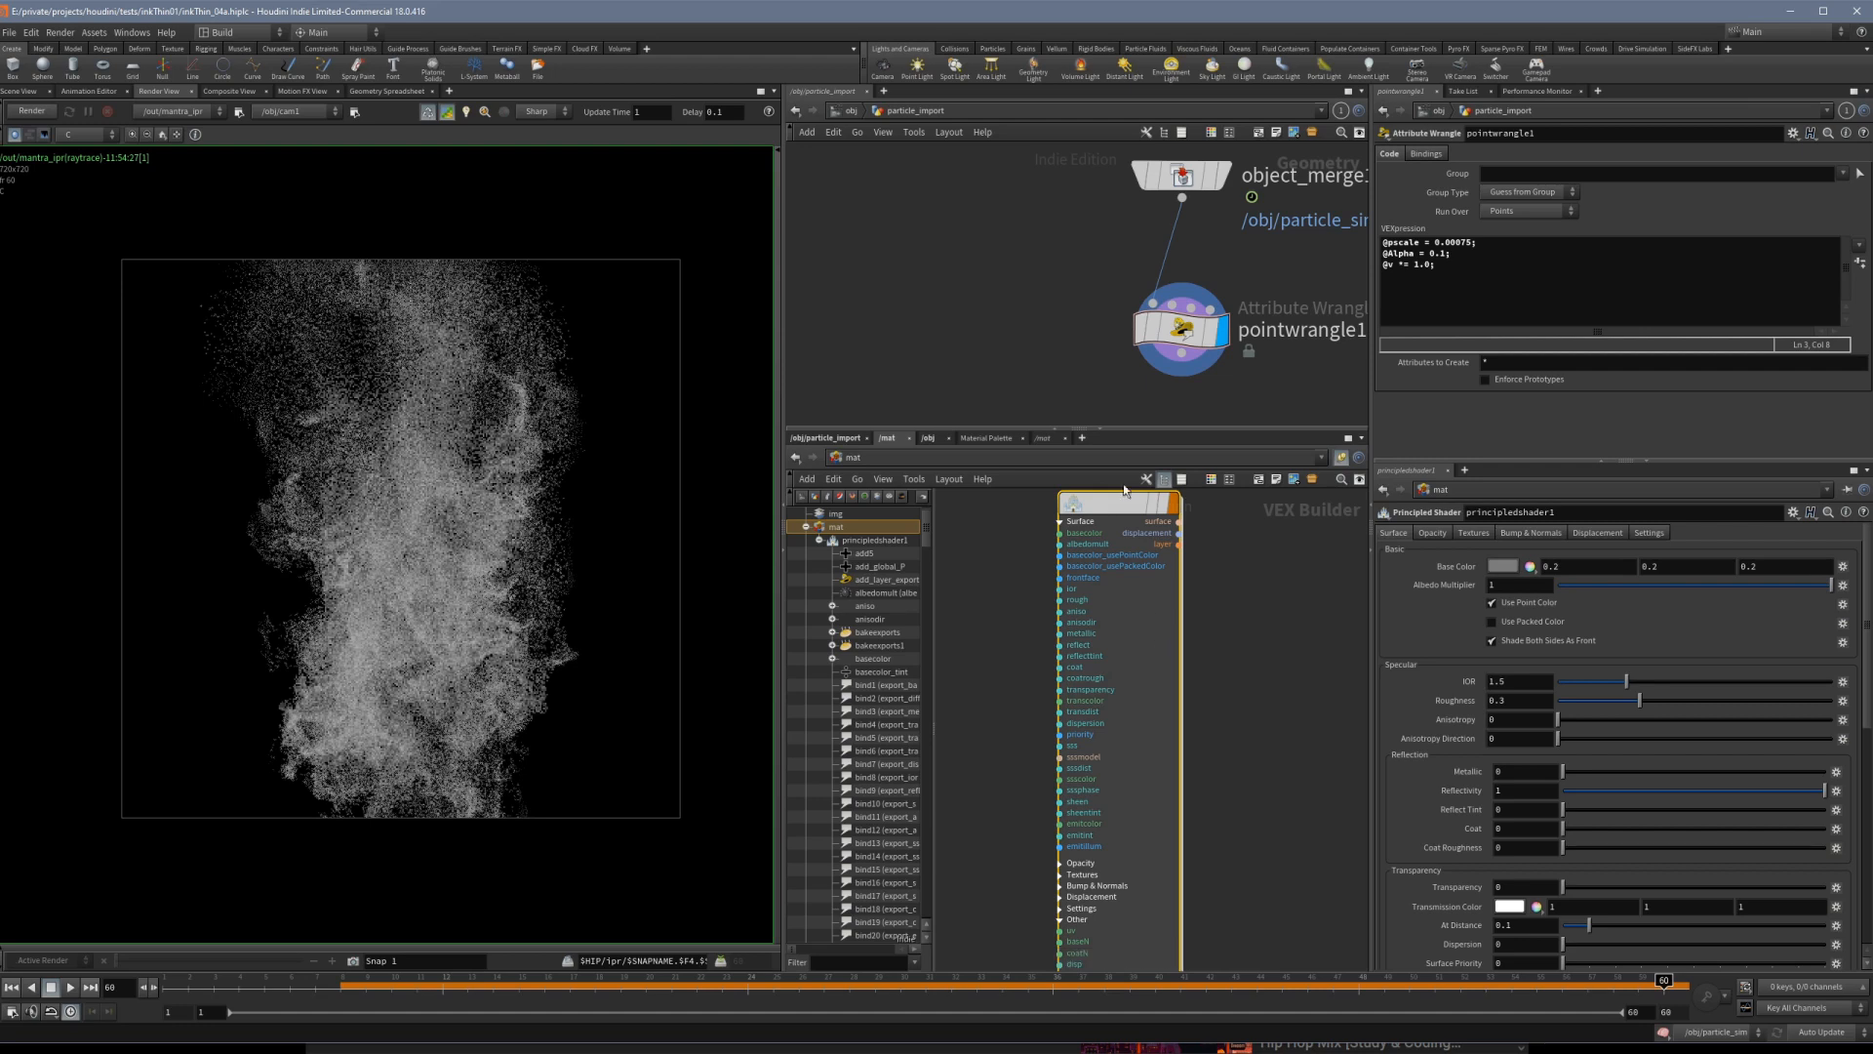
Assign /mat/principledshader1 as the render material of the particle_import object.
scroll(1161, 631, "down", 2)
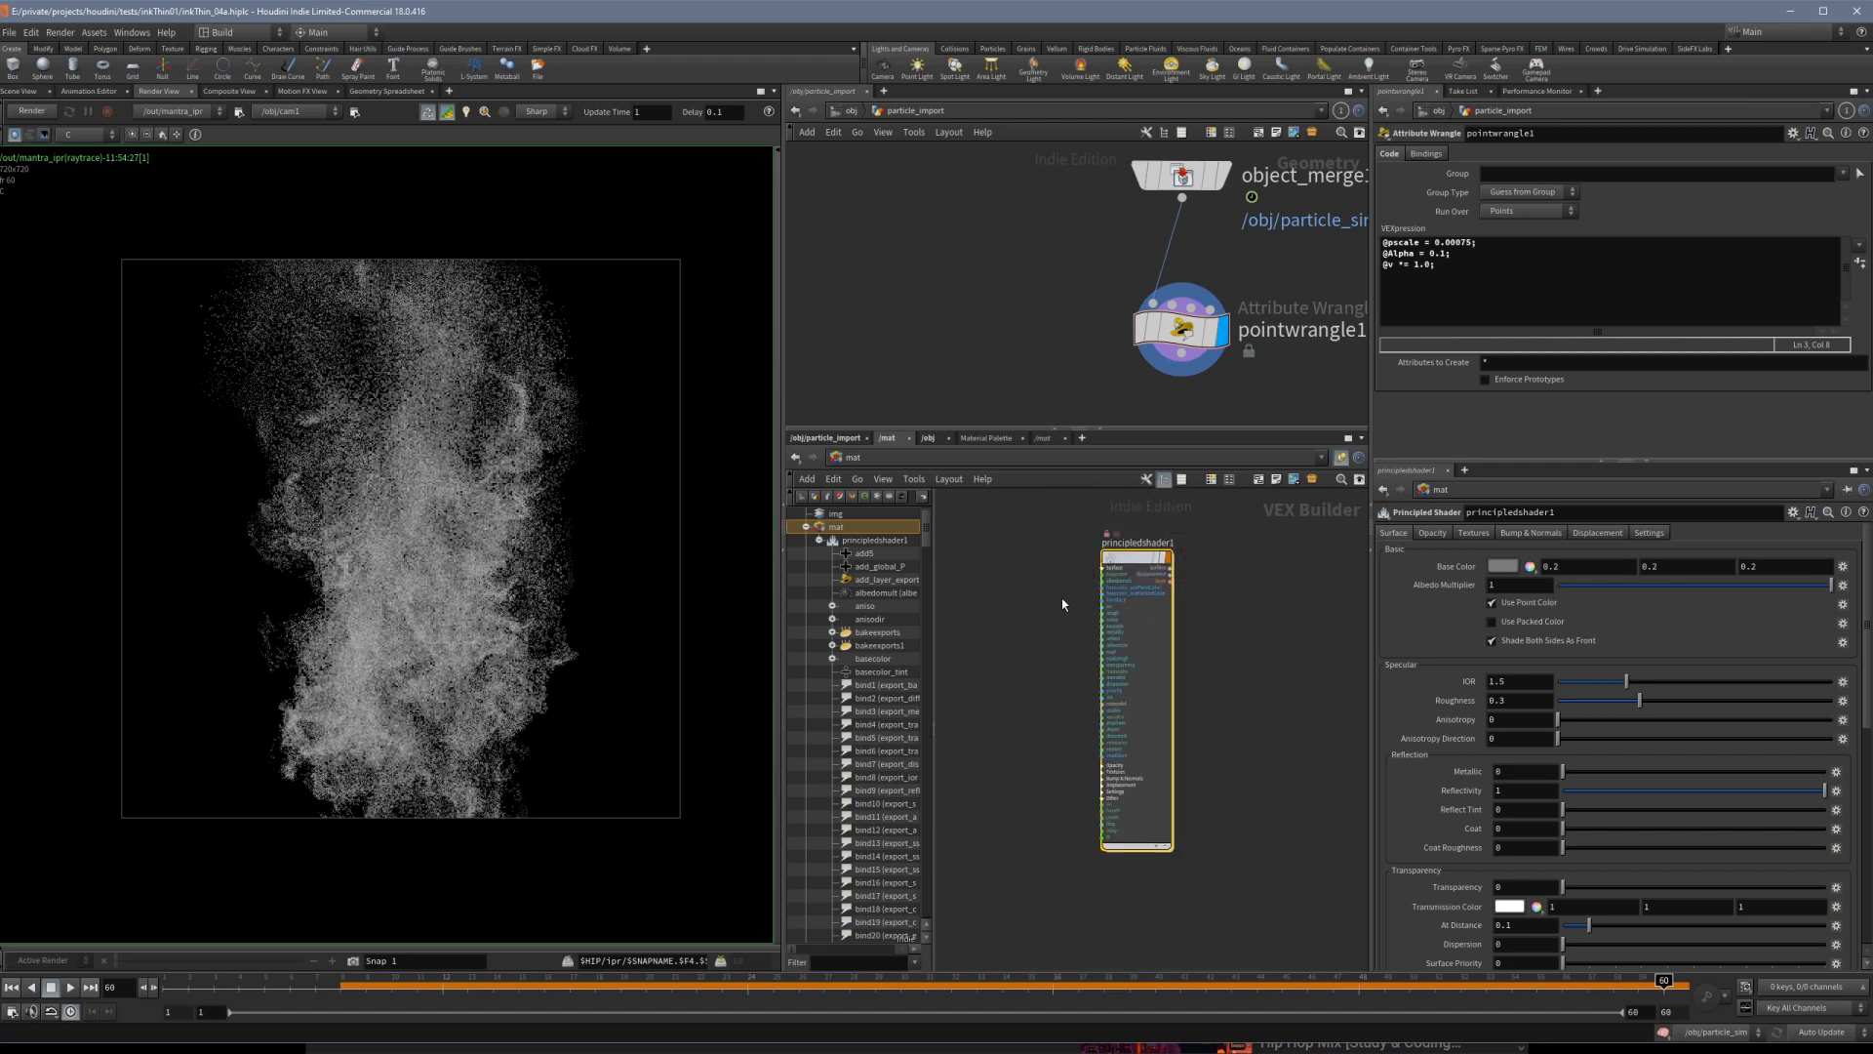
scroll(1068, 283, "down", 2)
key("z")
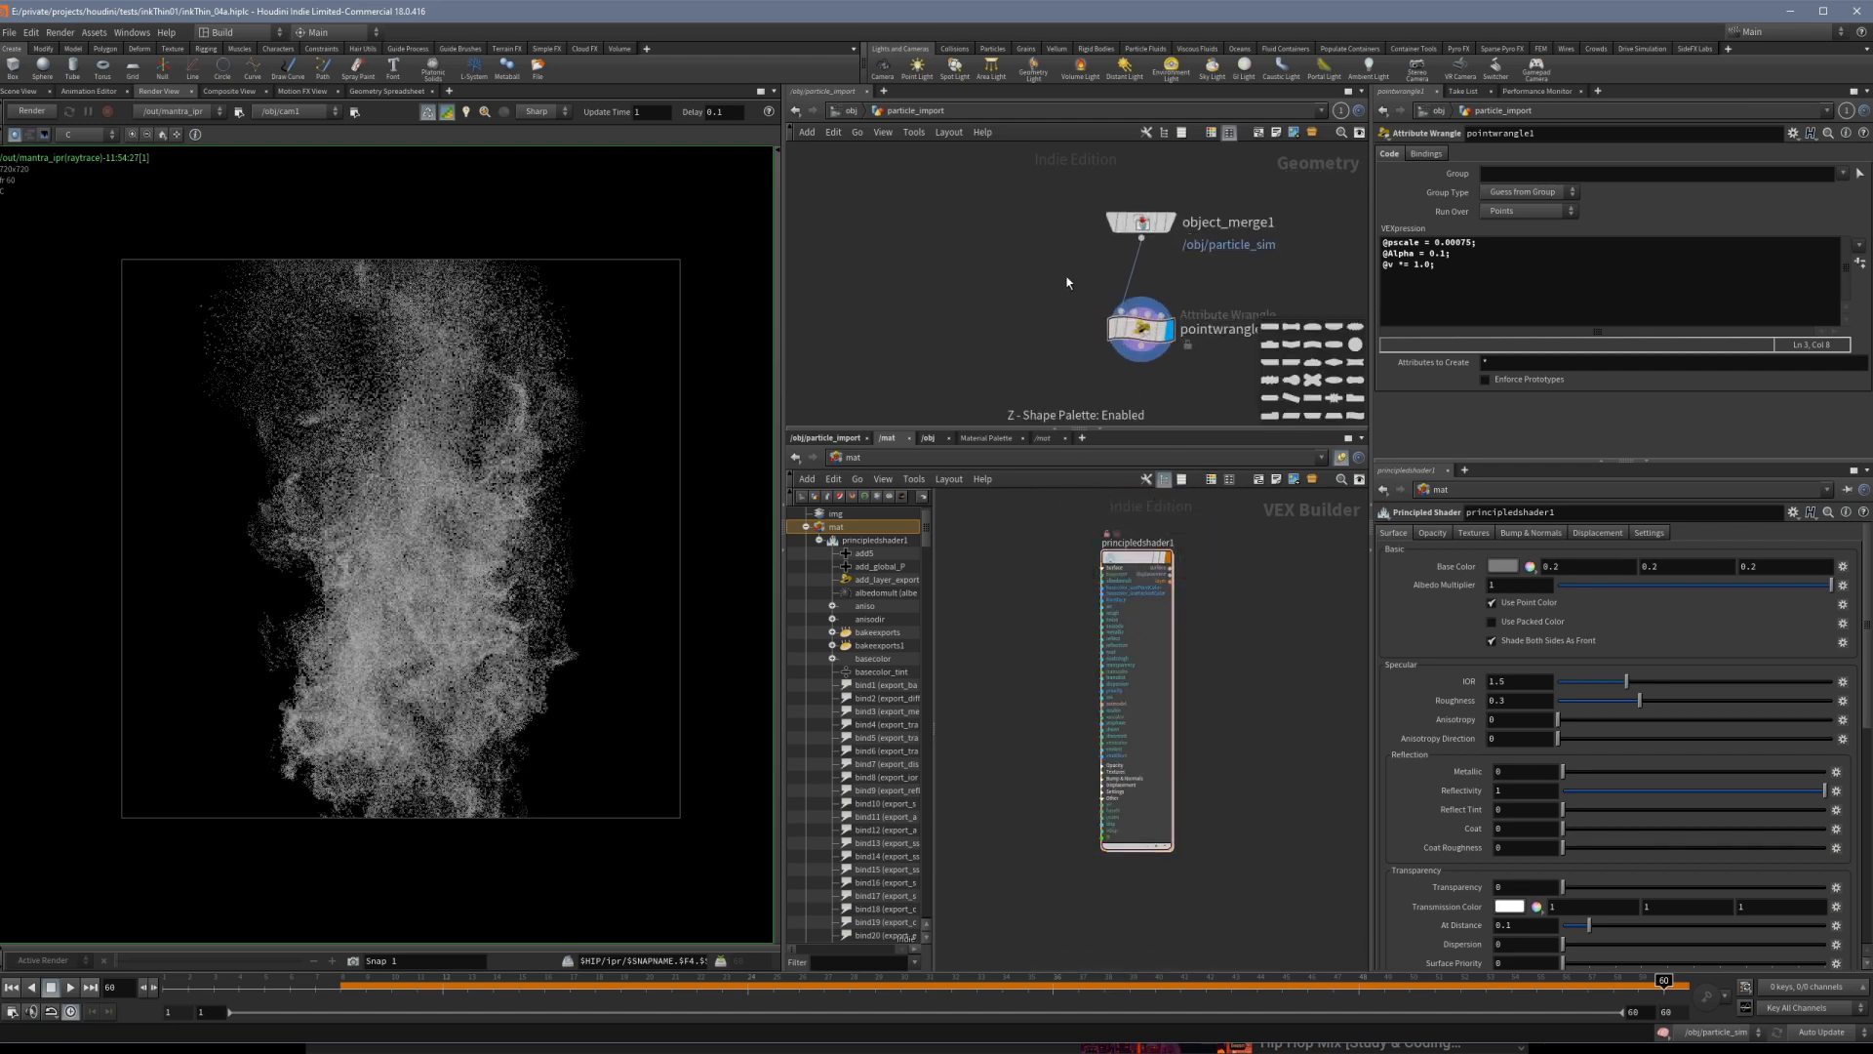
key("u")
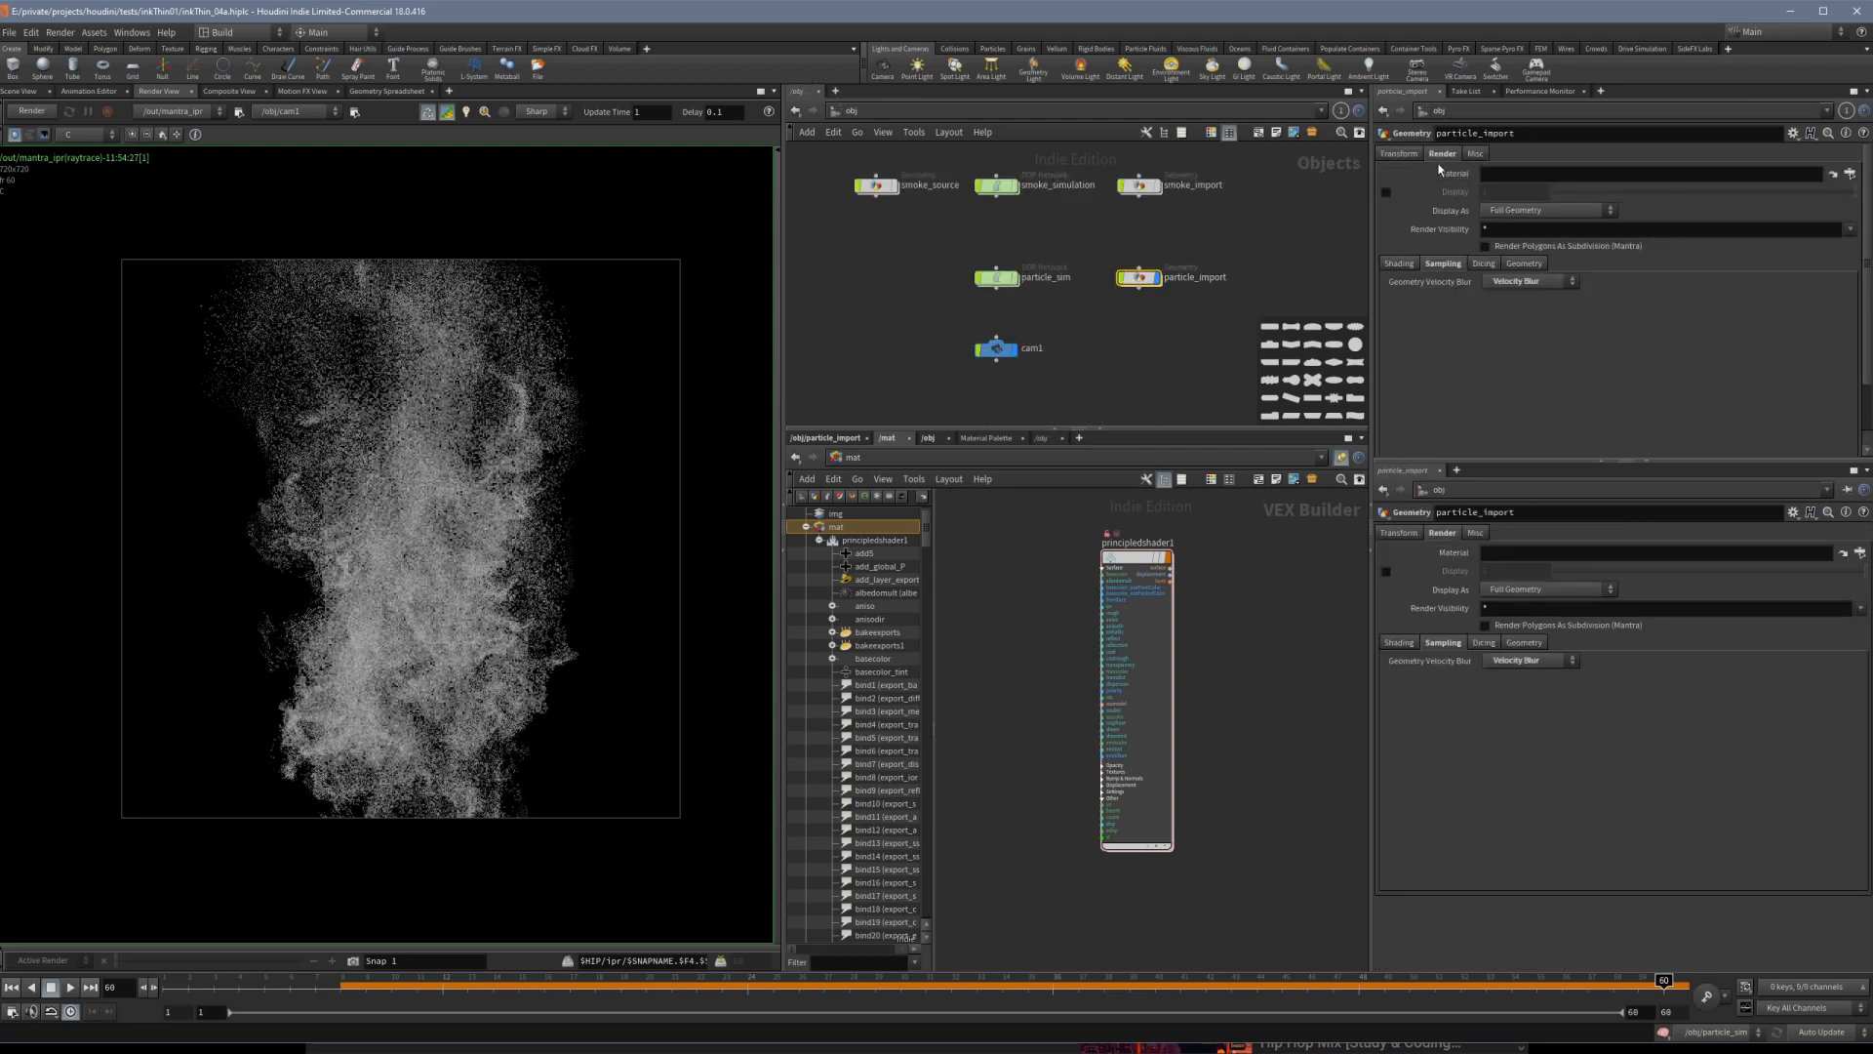
scroll(1129, 273, "up", 2)
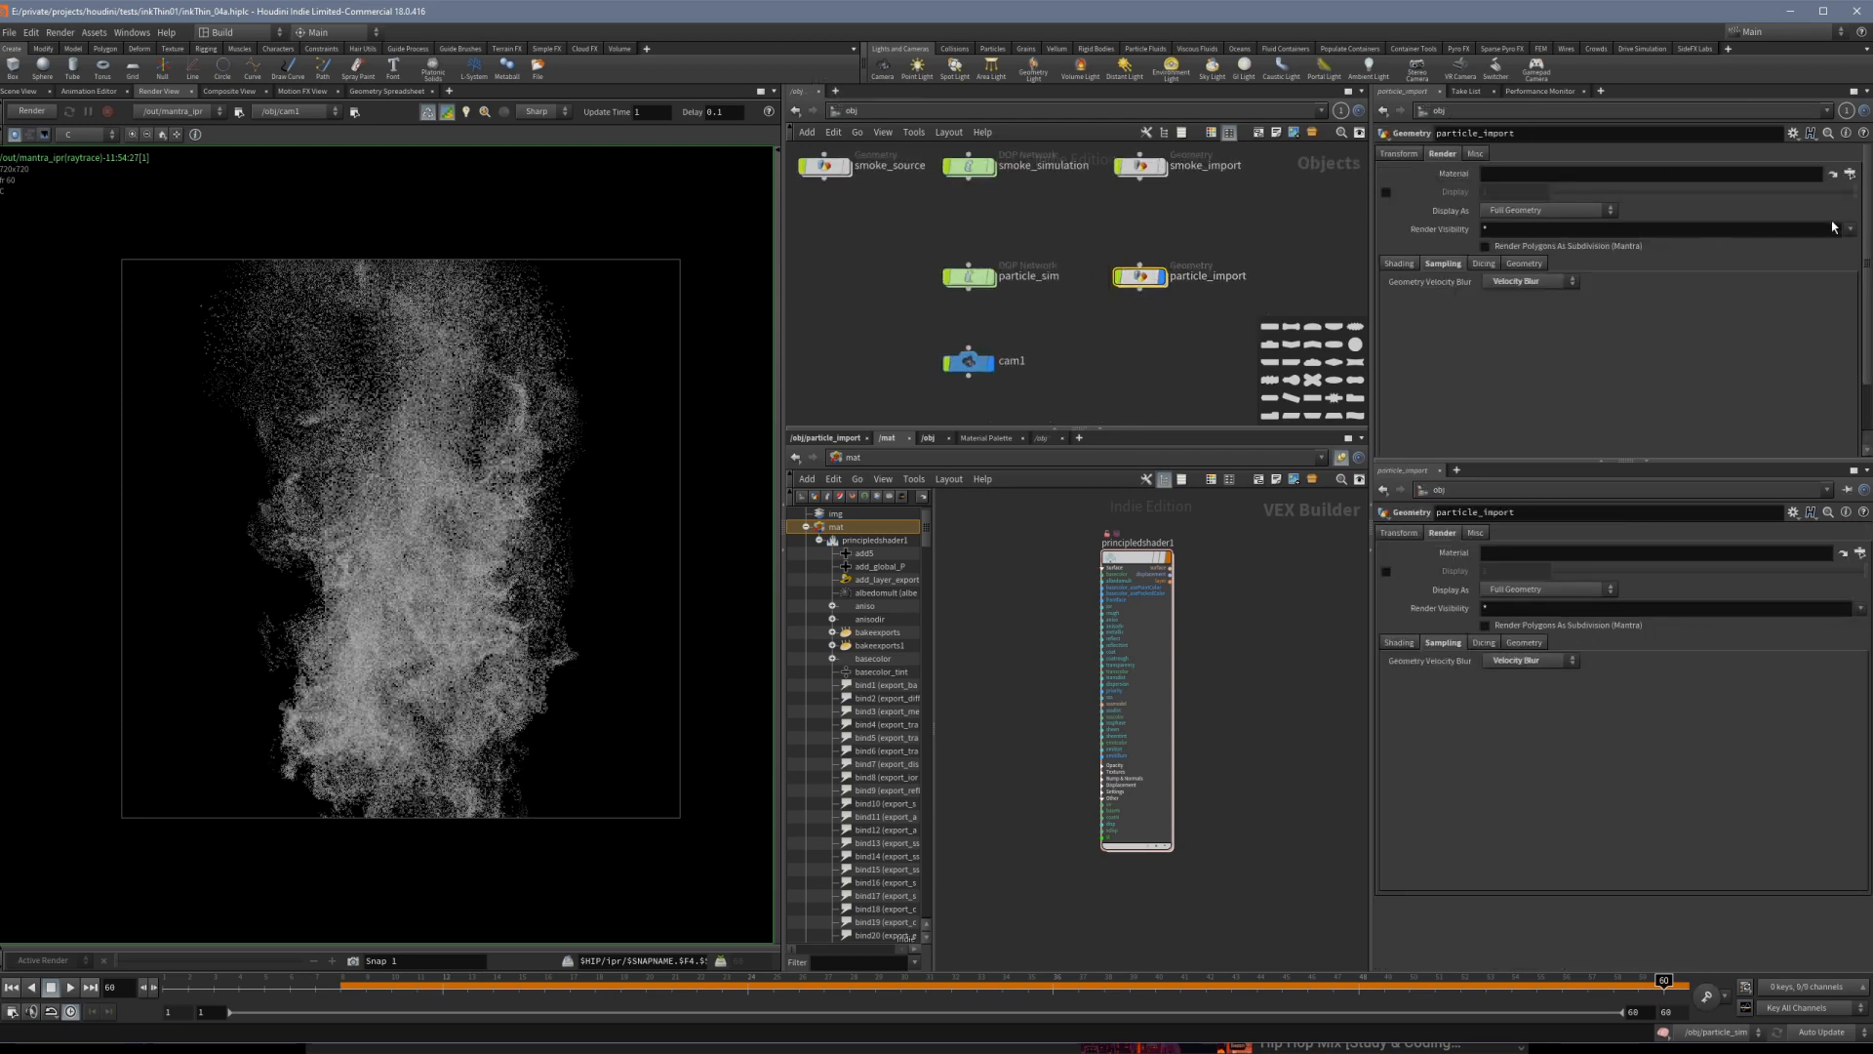
left_click(1850, 172)
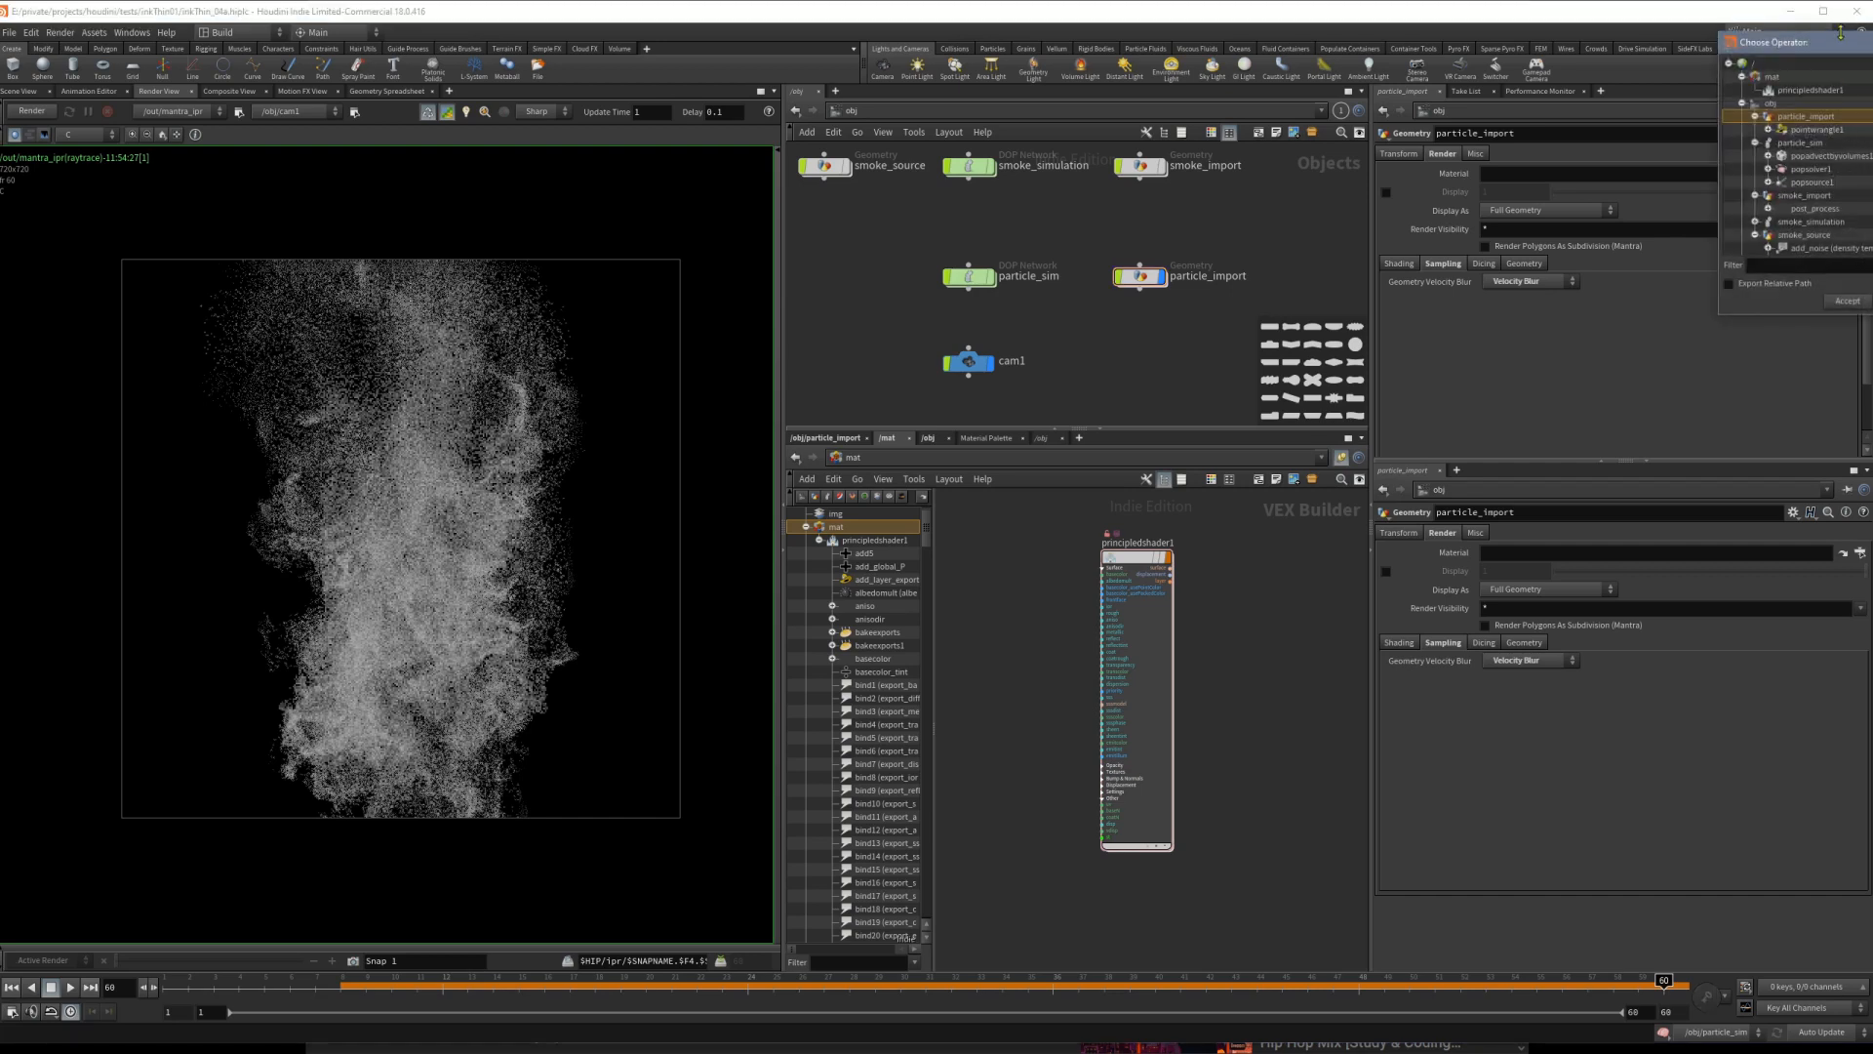
left_click_drag(1840, 32, 1186, 257)
double_click(1173, 297)
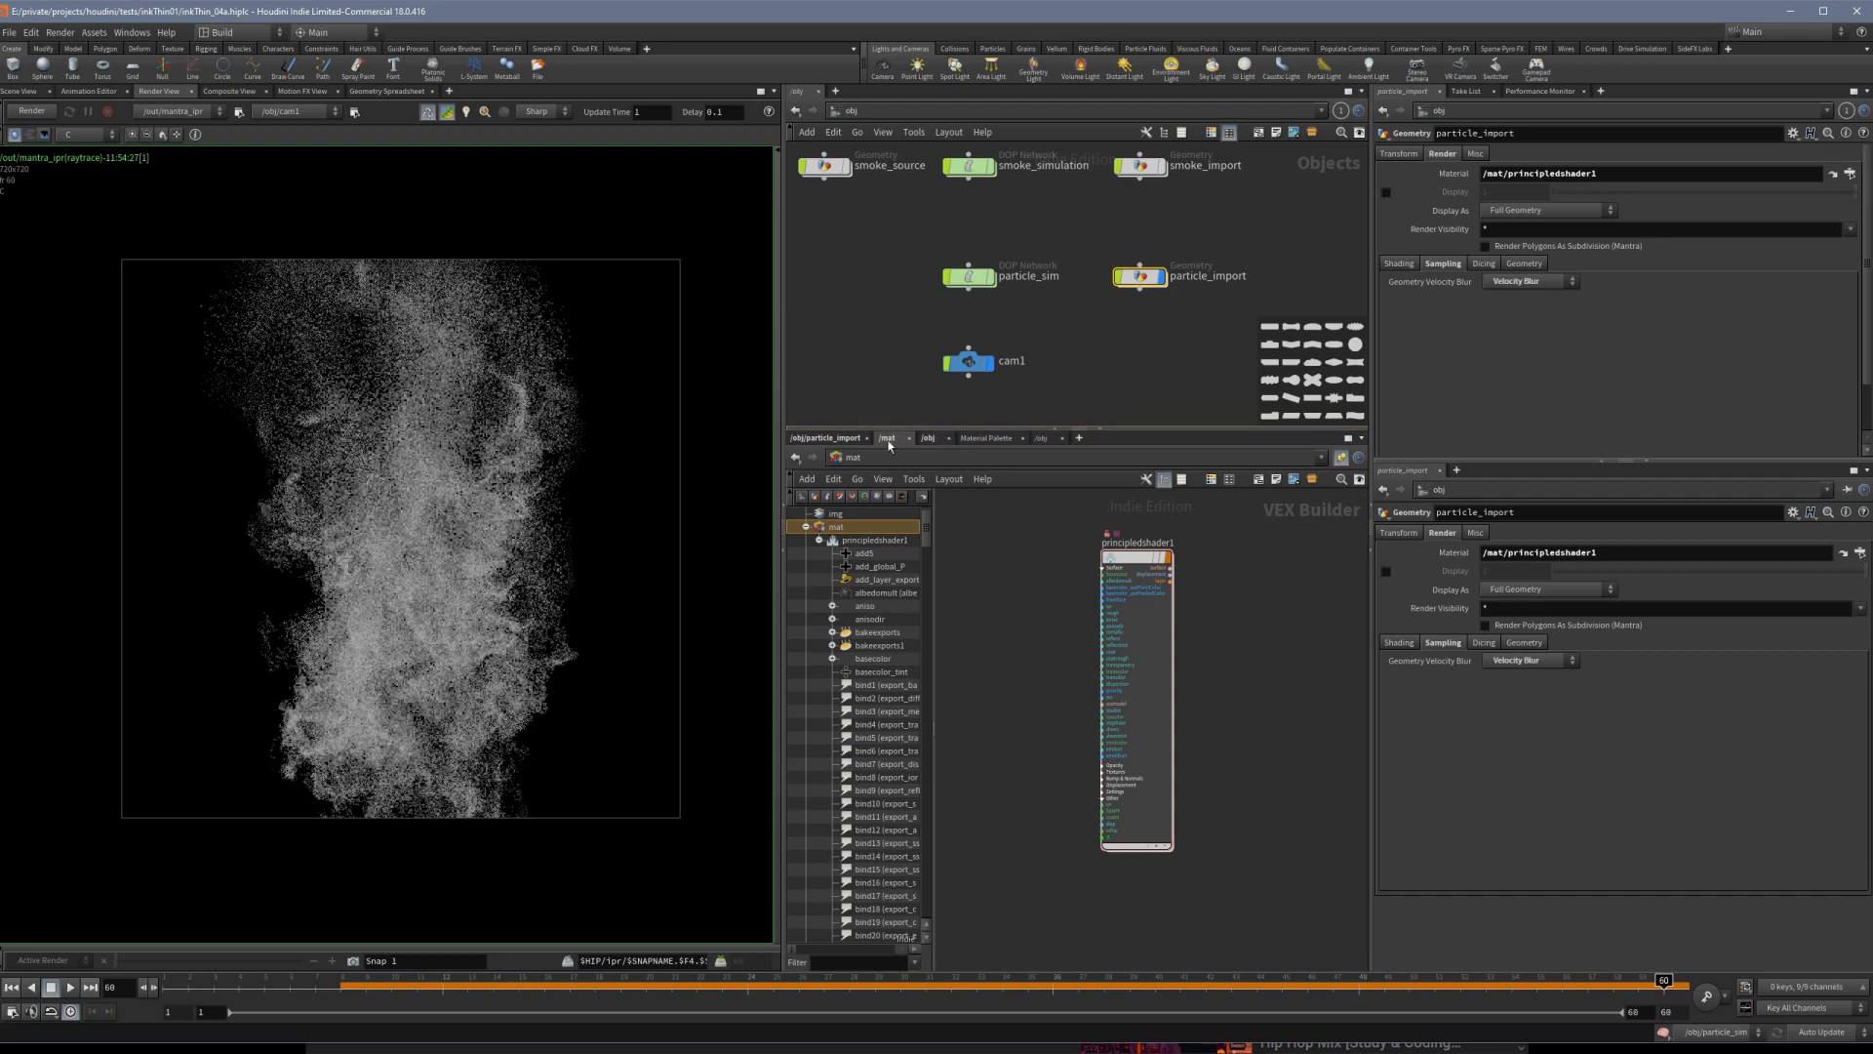
Open the out network in the lower network pane and select the mantra_ipr node, shifting it slightly.
left_click(837, 438)
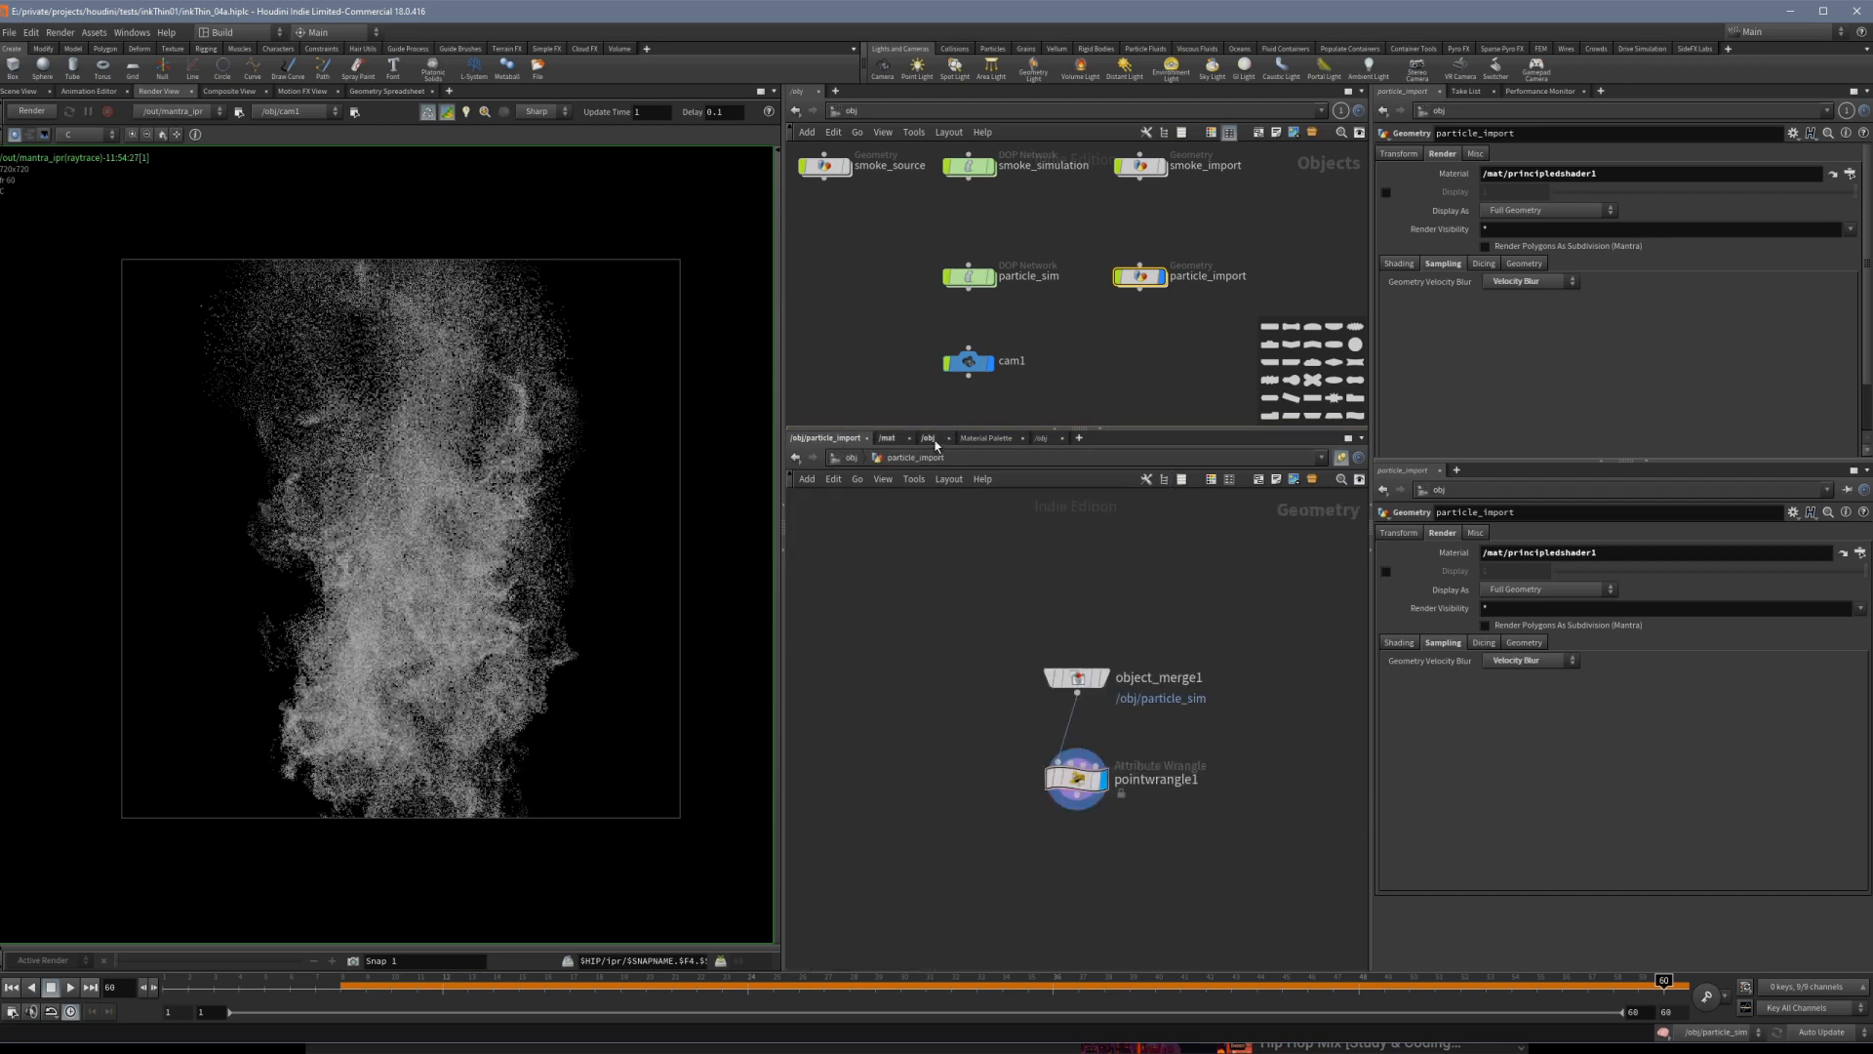
left_click(886, 438)
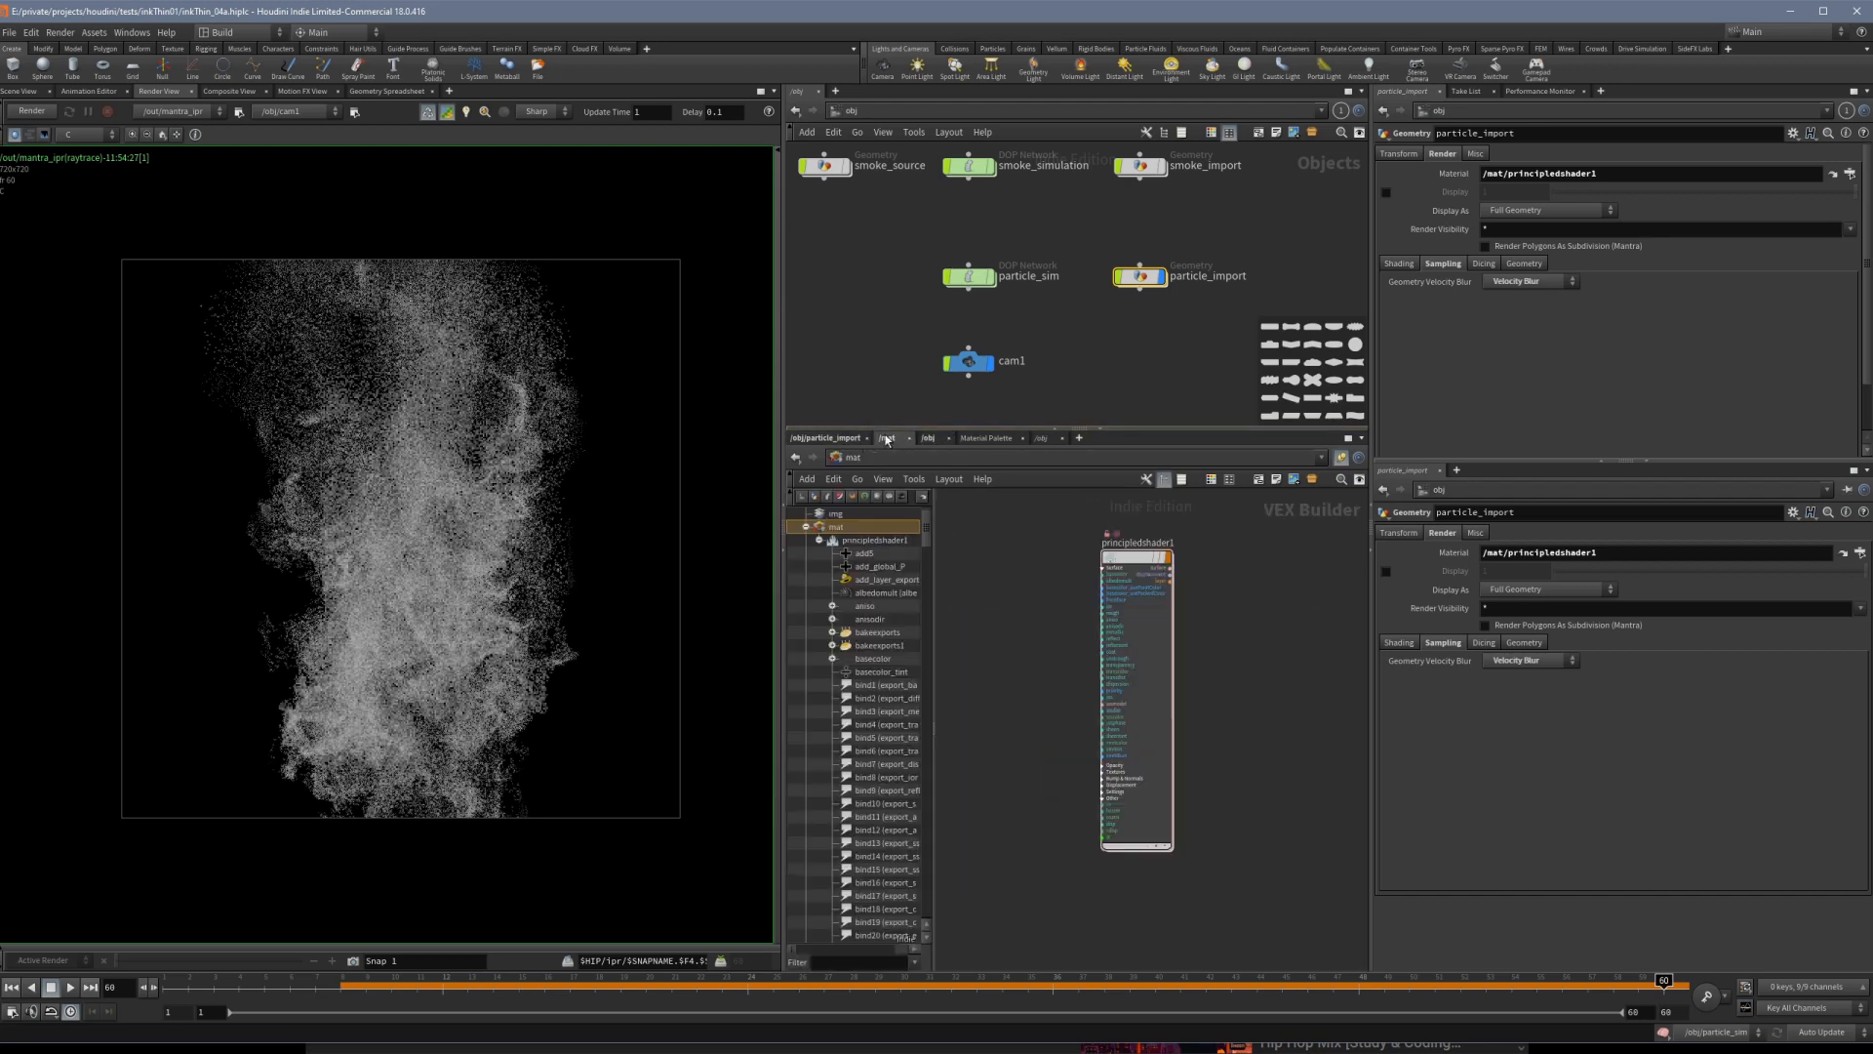
left_click(807, 527)
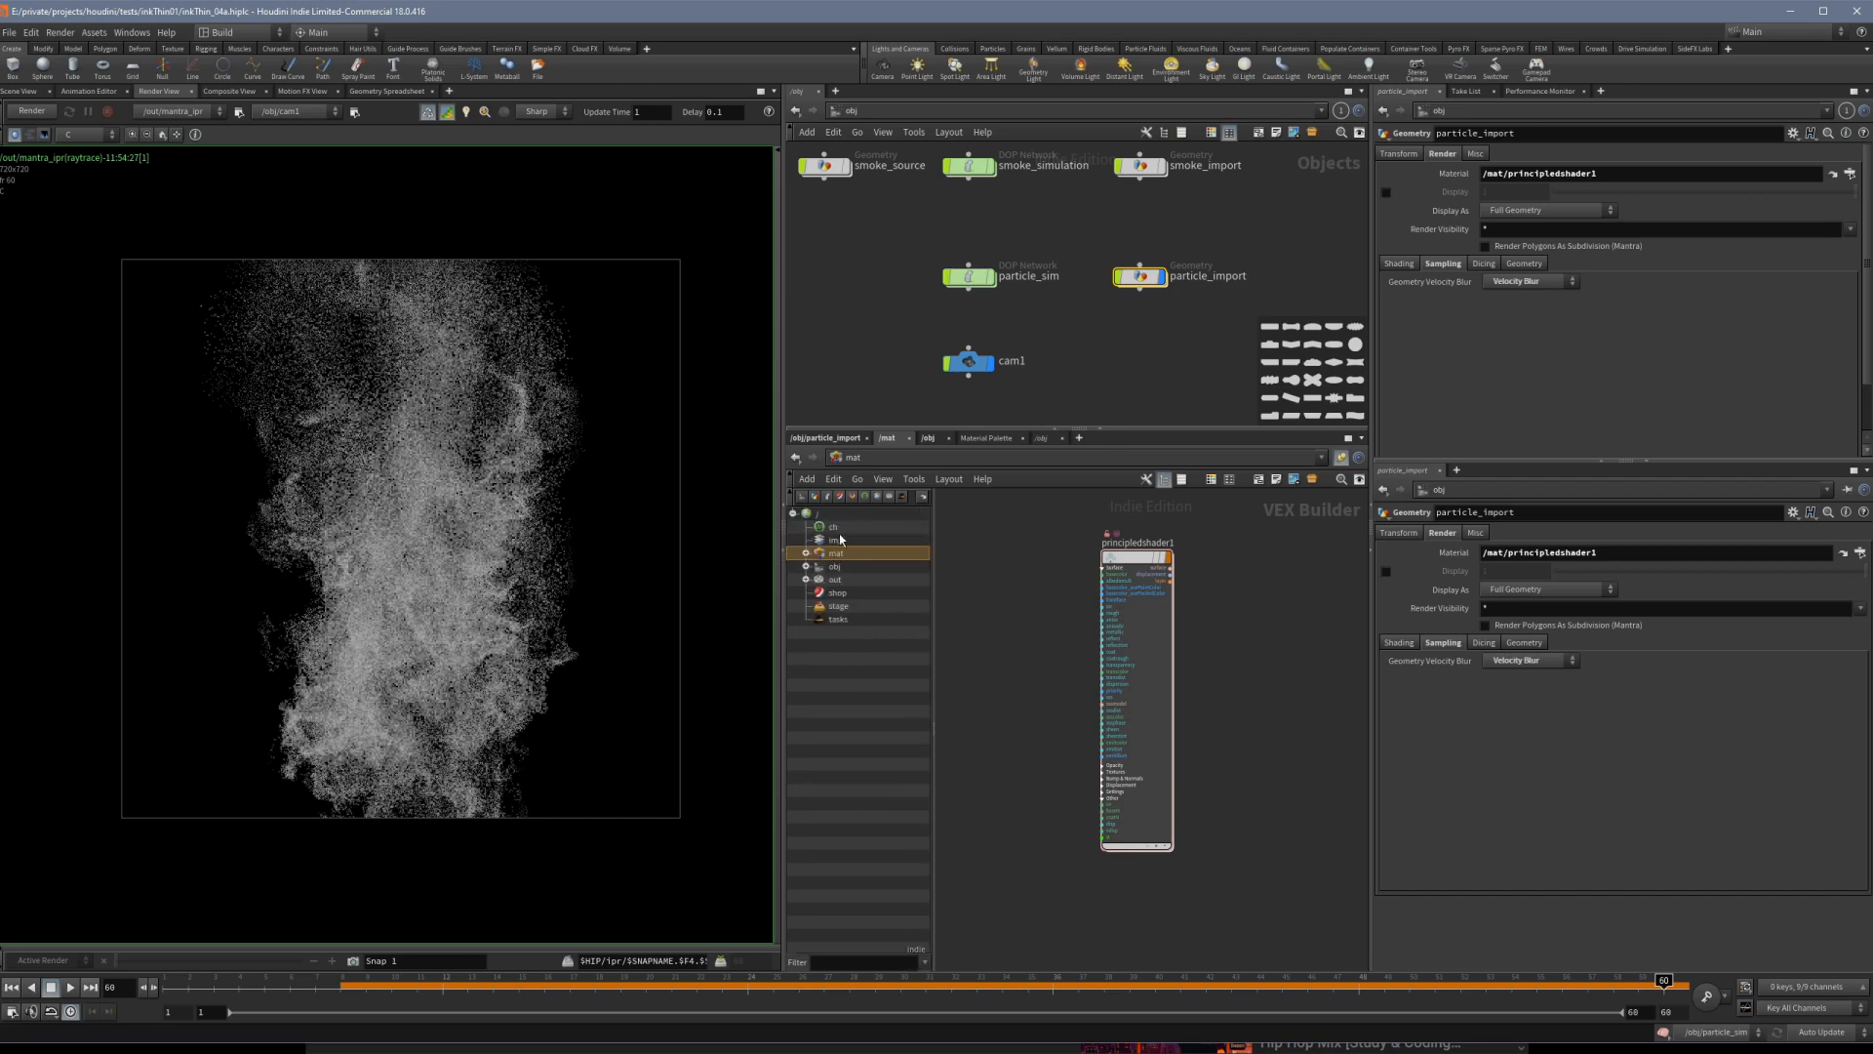
left_click(836, 580)
left_click(1122, 749)
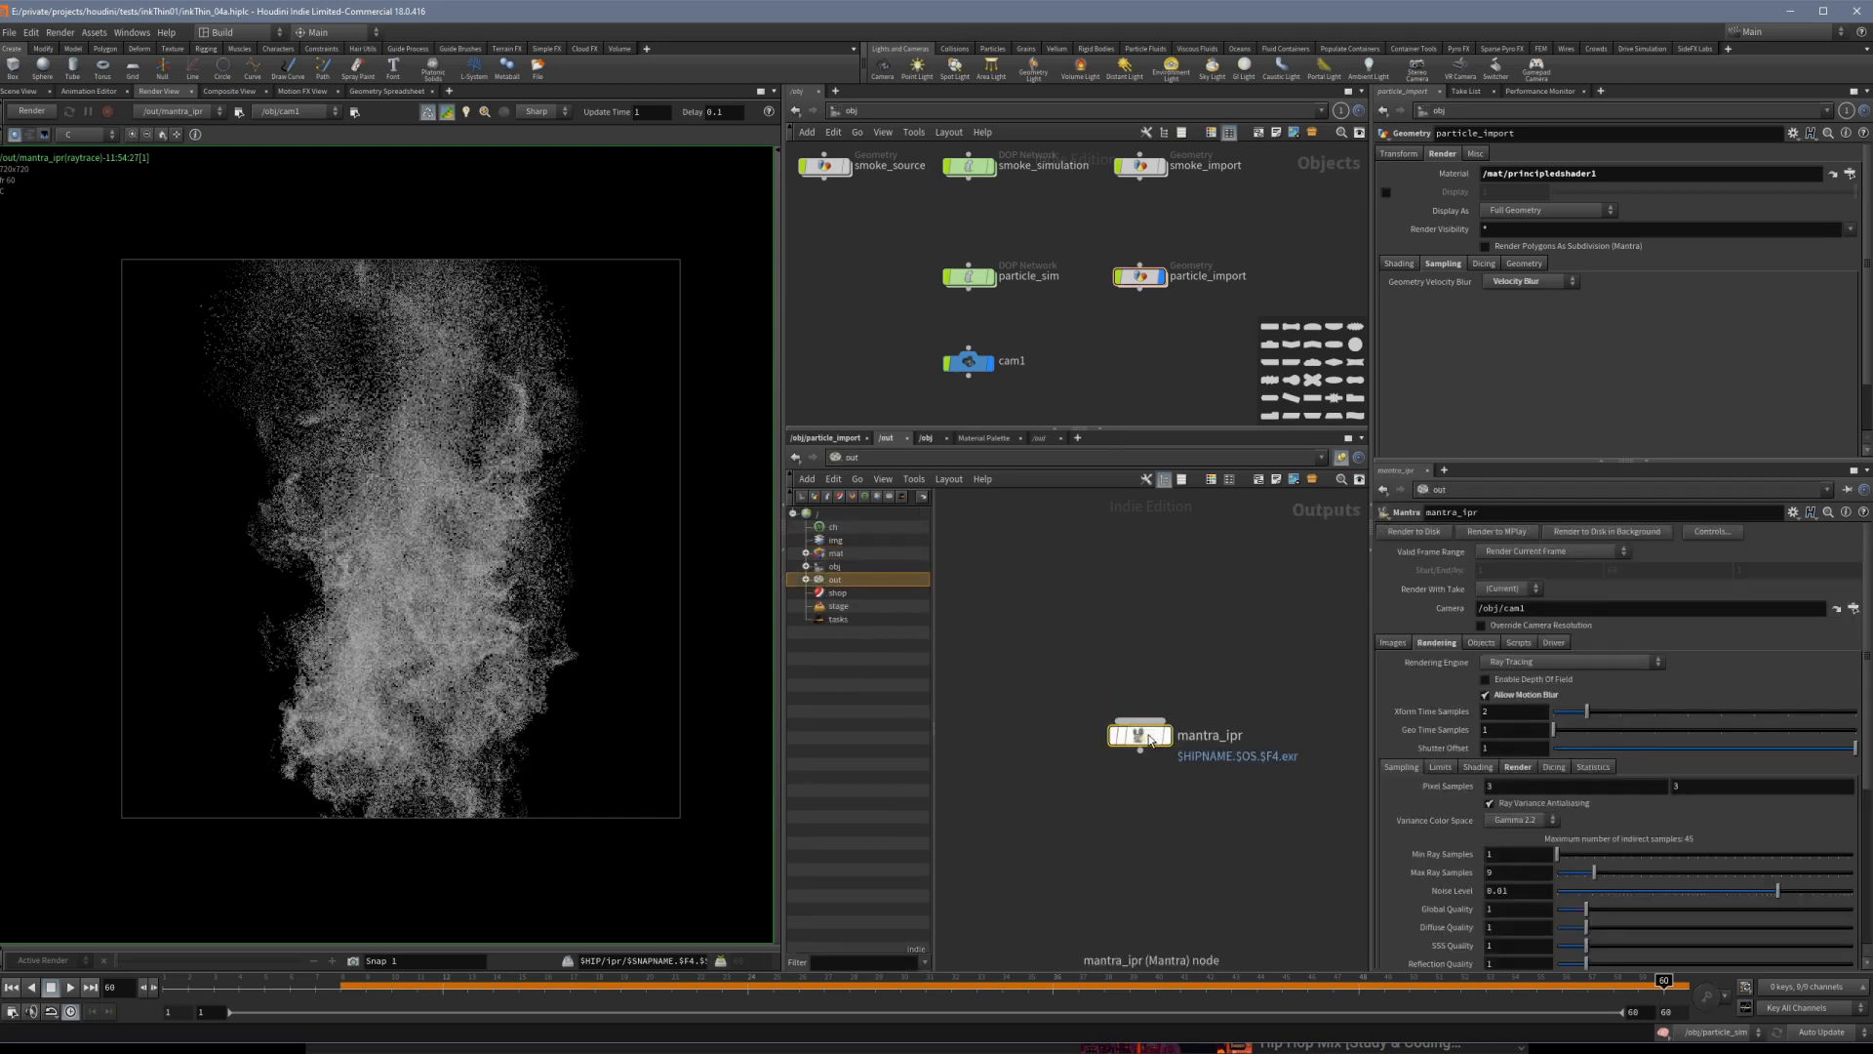
left_click_drag(1122, 749, 1077, 718)
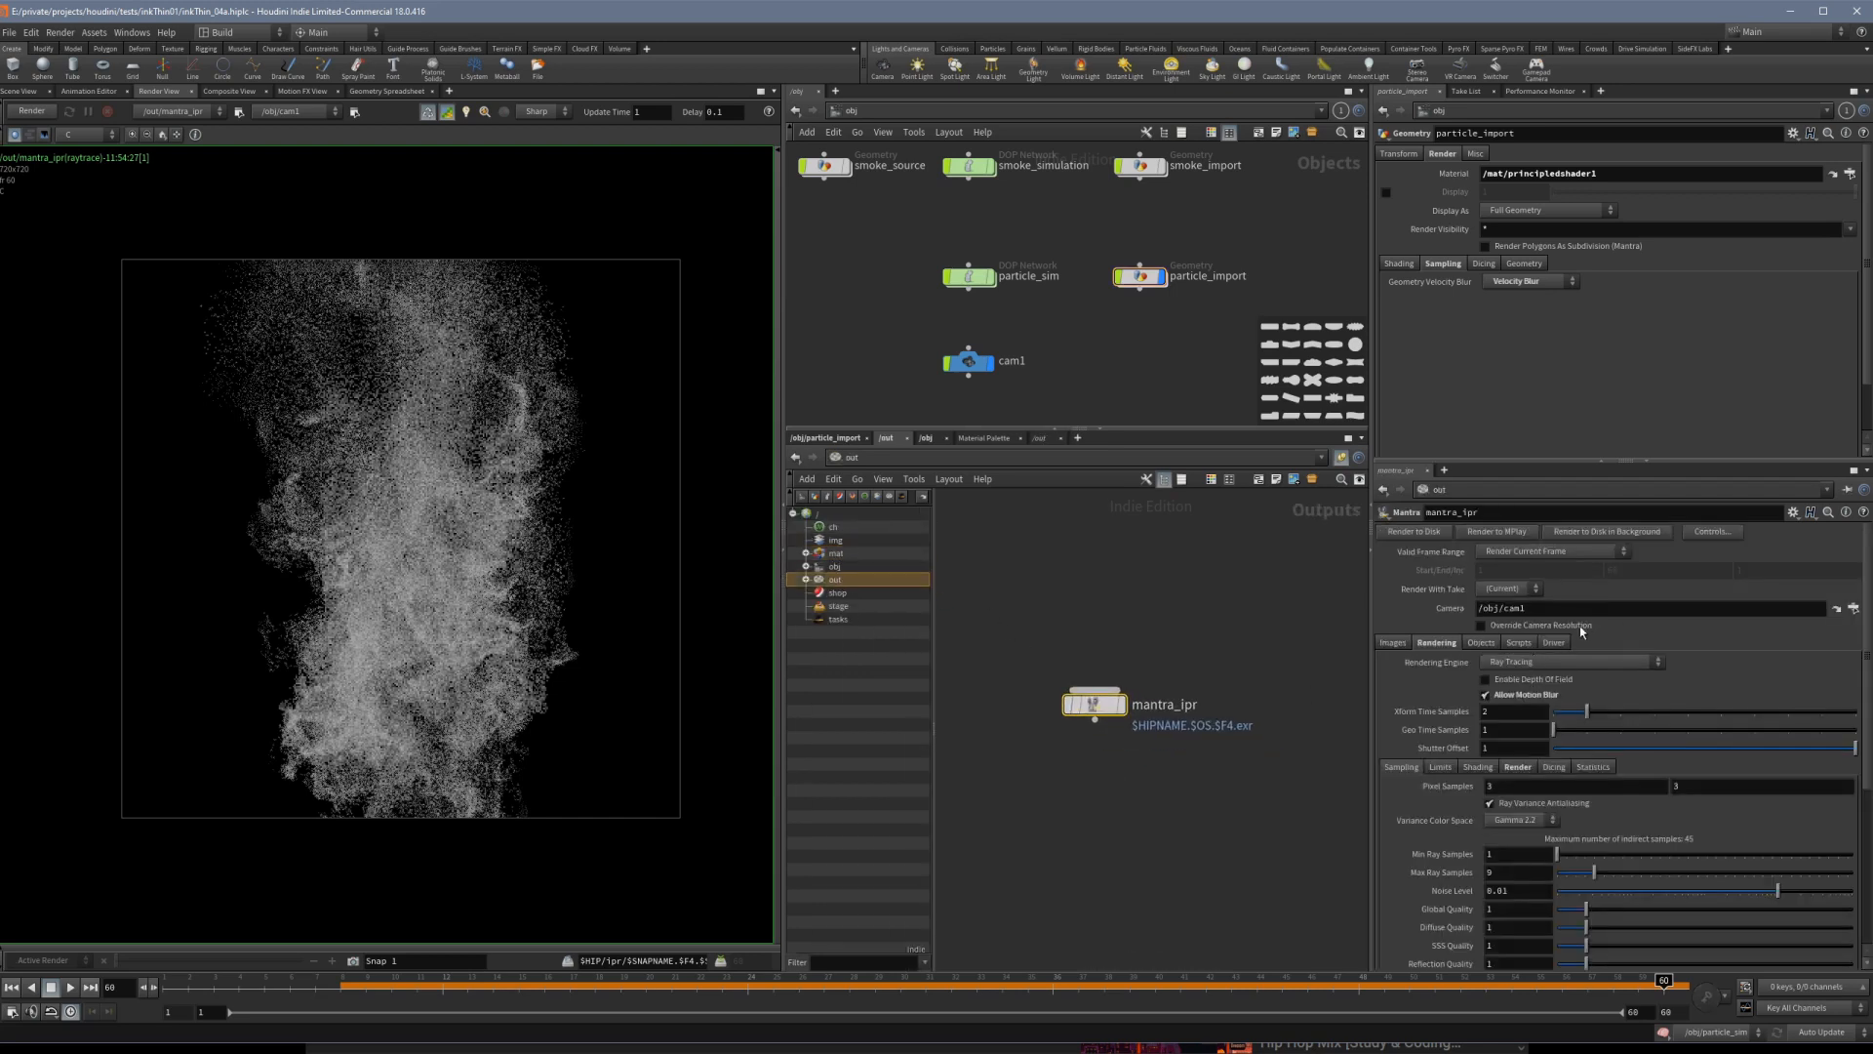
Add one extra image plane to mantra_ipr with the VEX variable v and the Vector Type.
left_click(1394, 643)
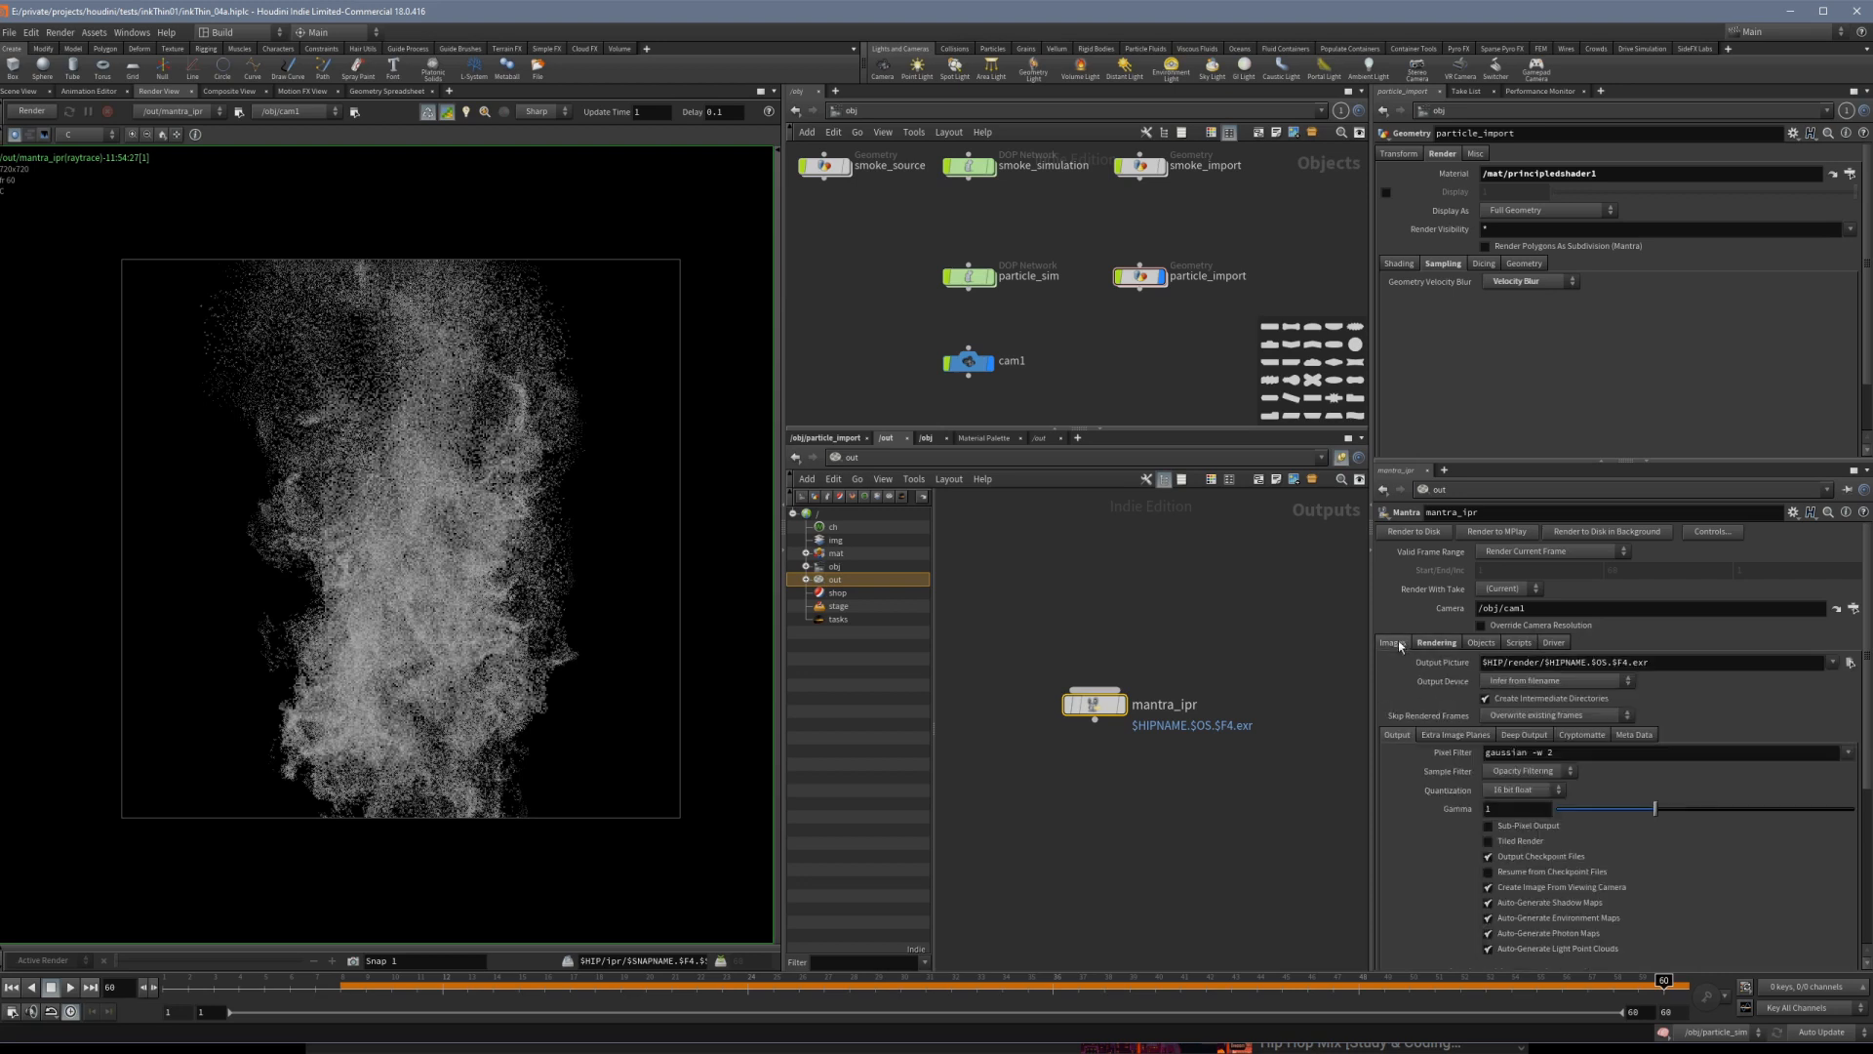
left_click(1432, 733)
scroll(1442, 701, "down", 5)
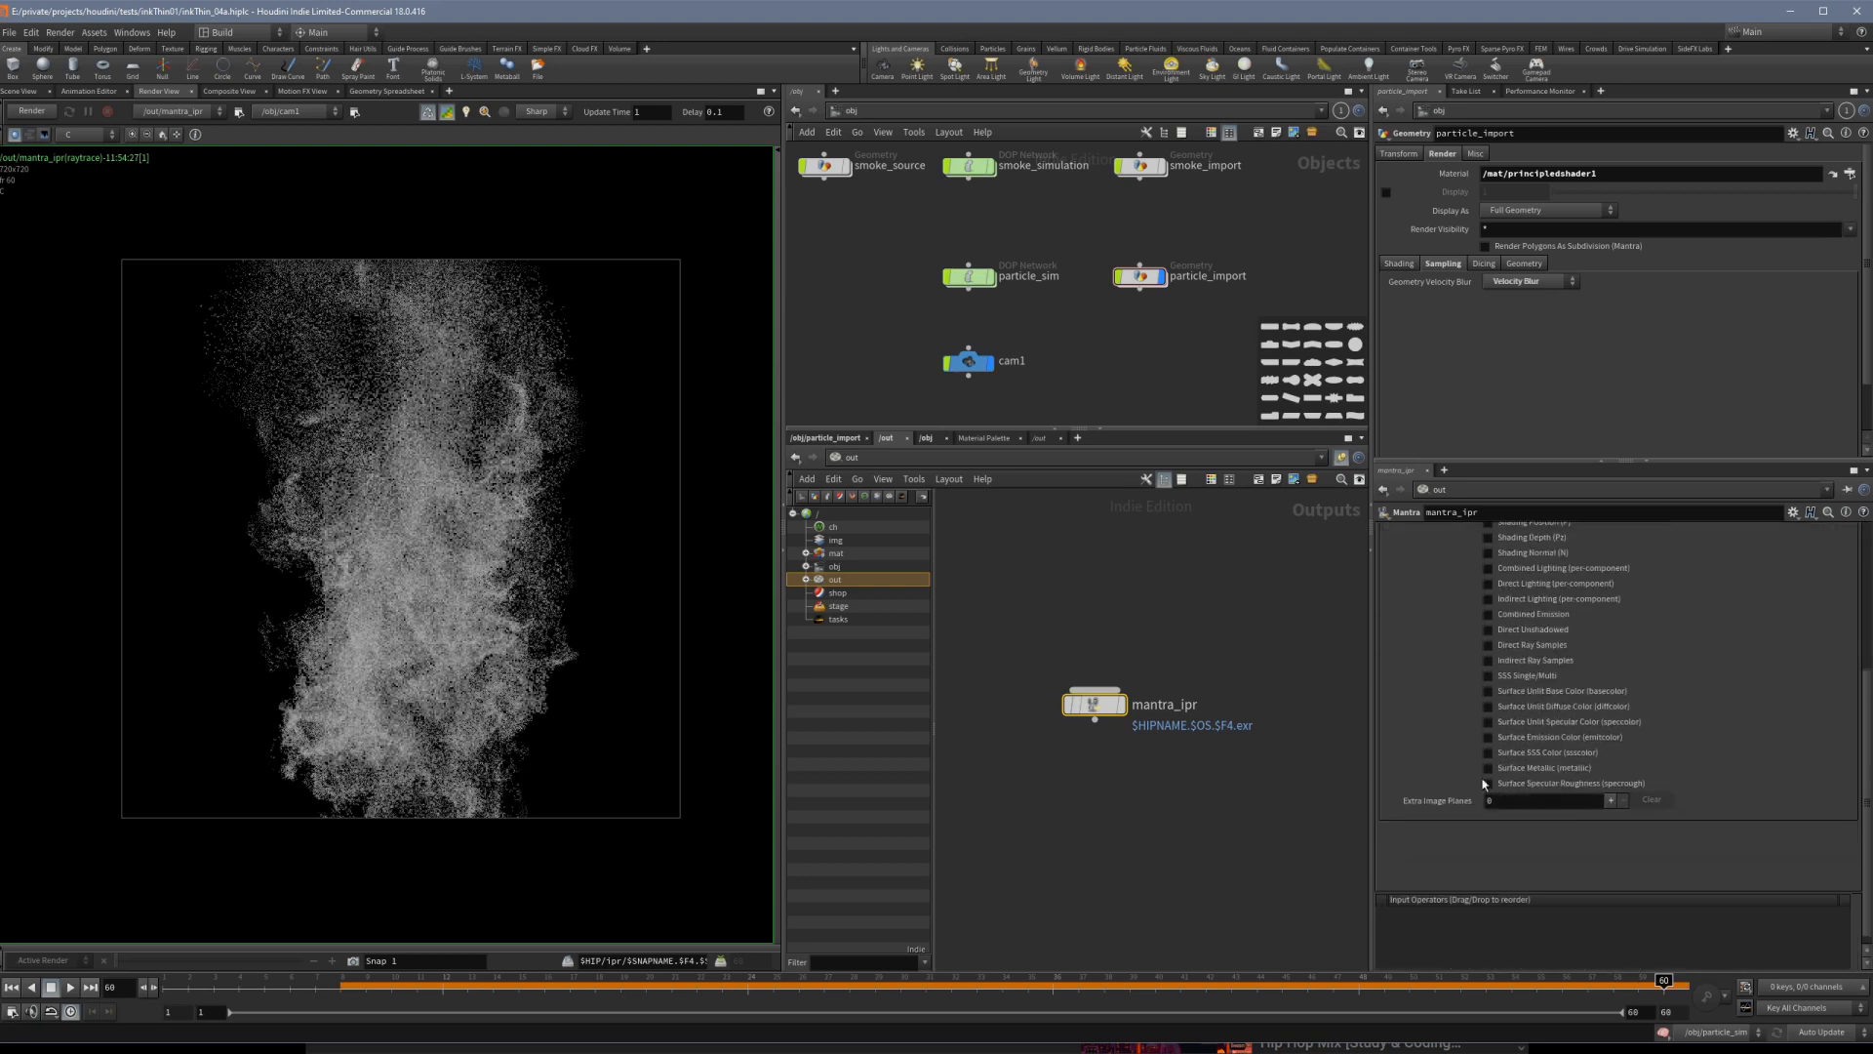
left_click(1611, 800)
scroll(1646, 732, "down", 2)
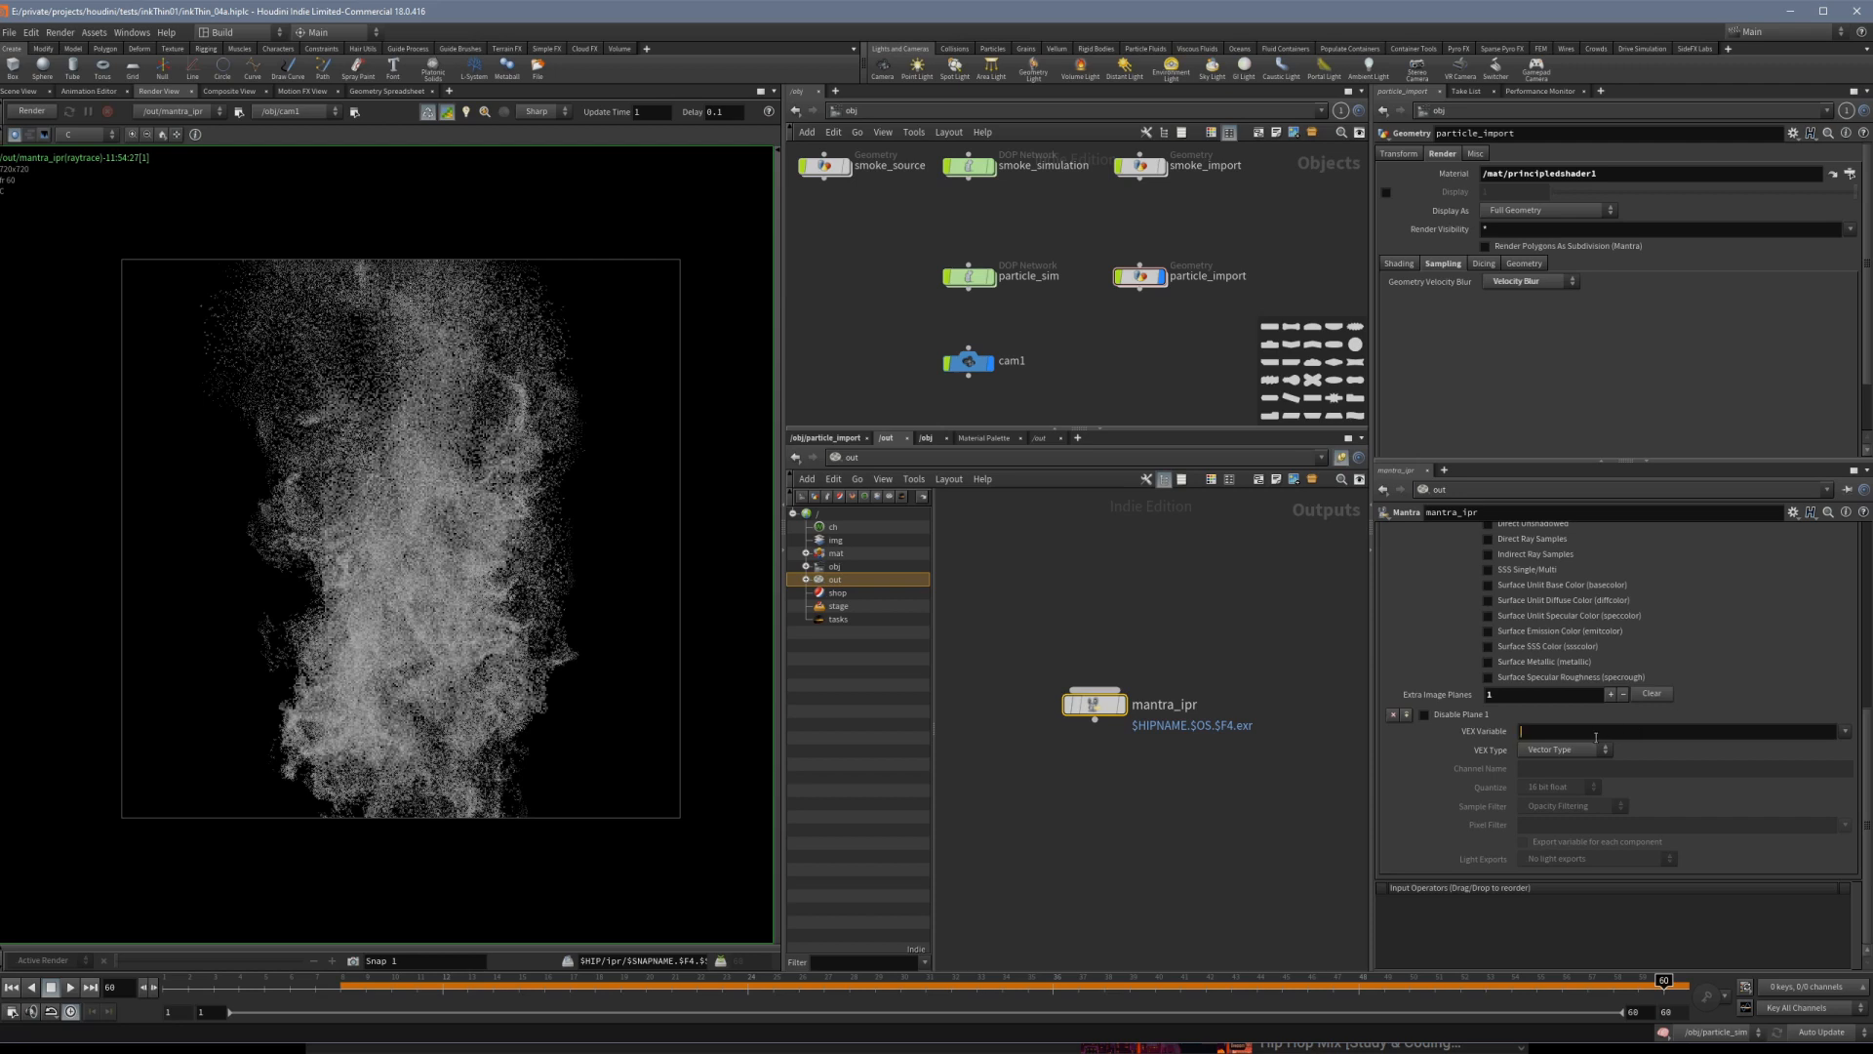
type("v")
key("Return")
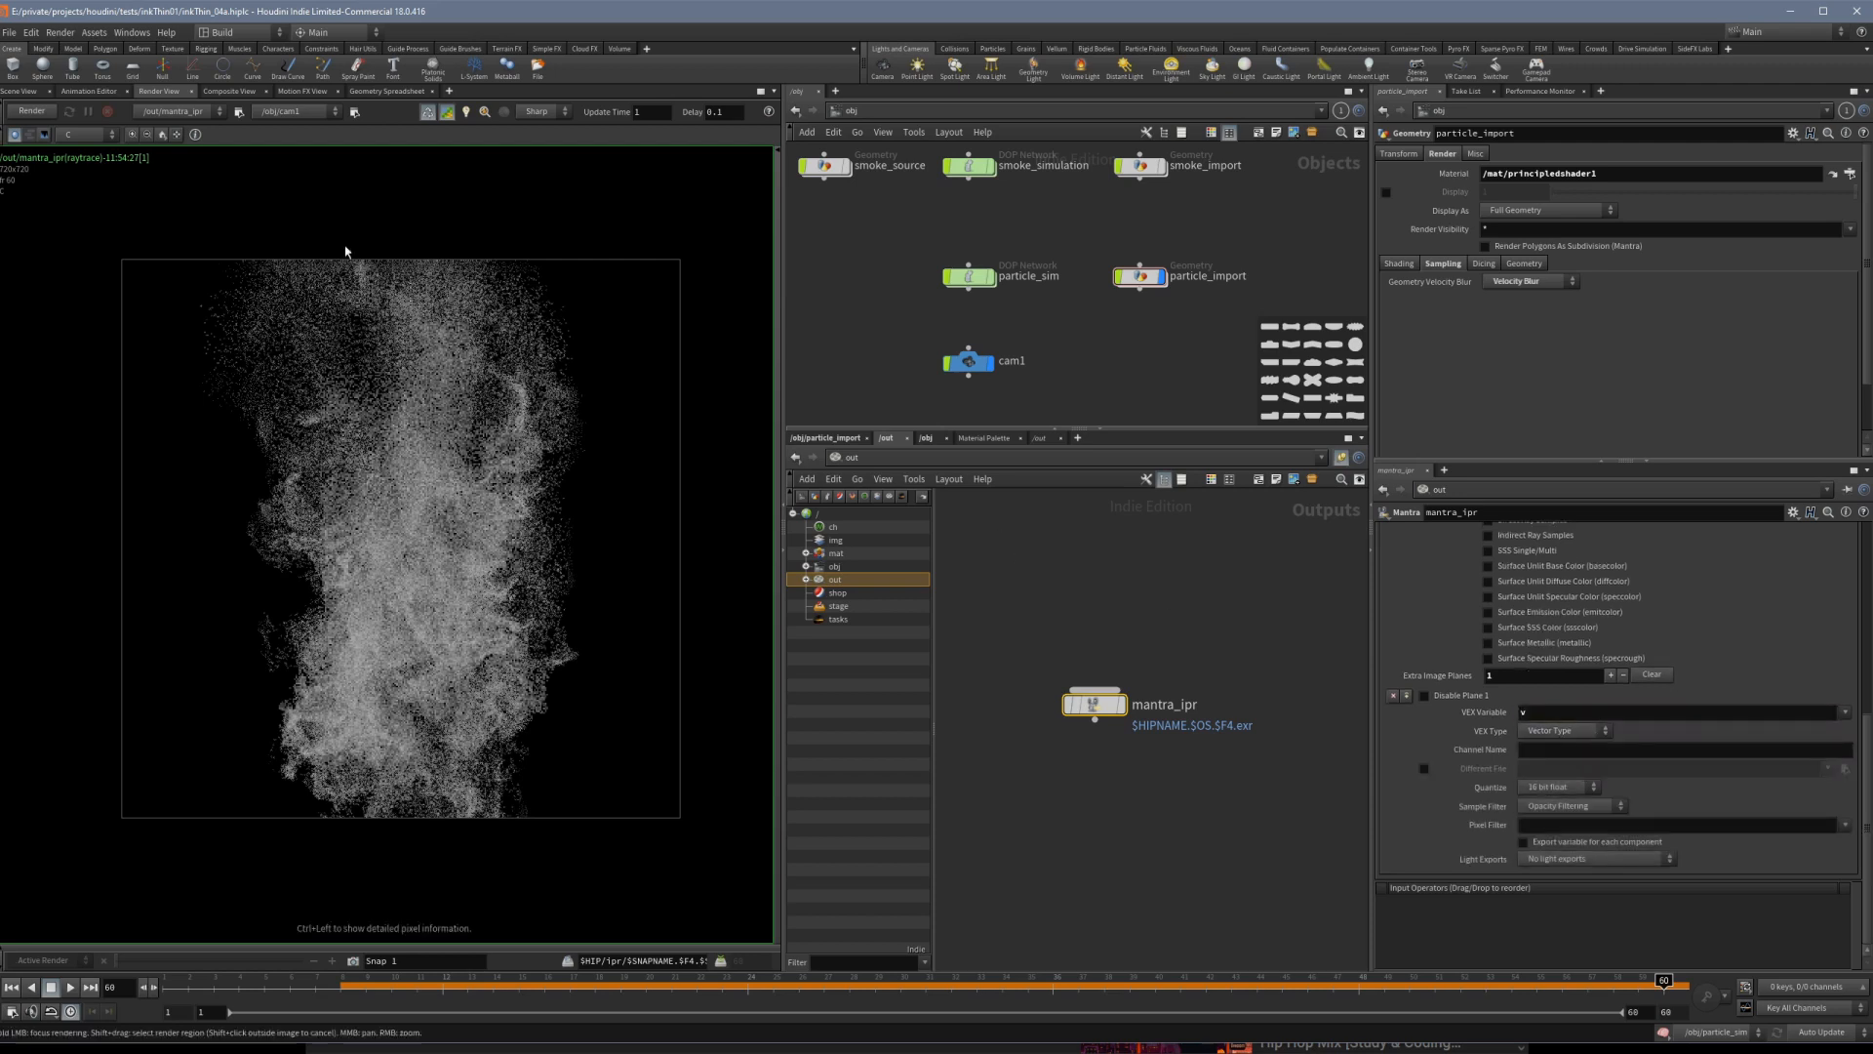
Restart the preview render of mantra_ipr and display its v image plane in the render view.
left_click(10, 32)
left_click(19, 115)
left_click(41, 114)
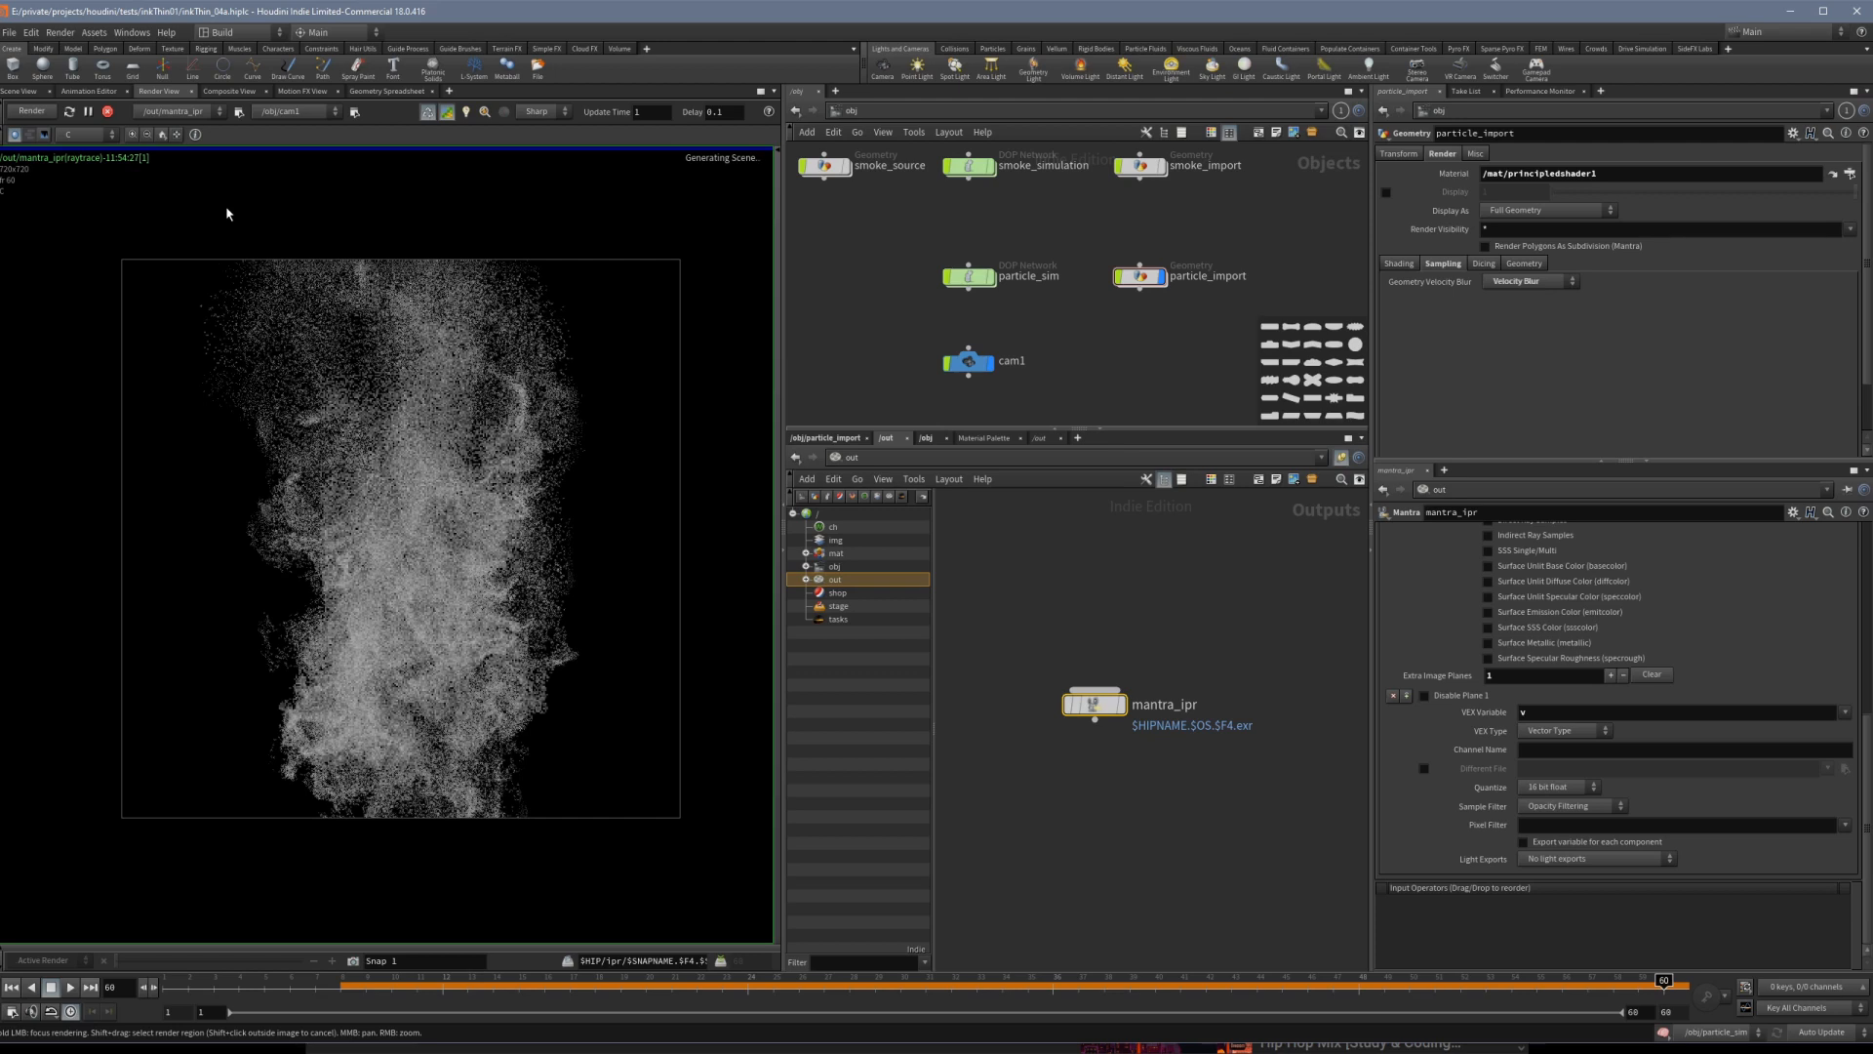
left_click(84, 134)
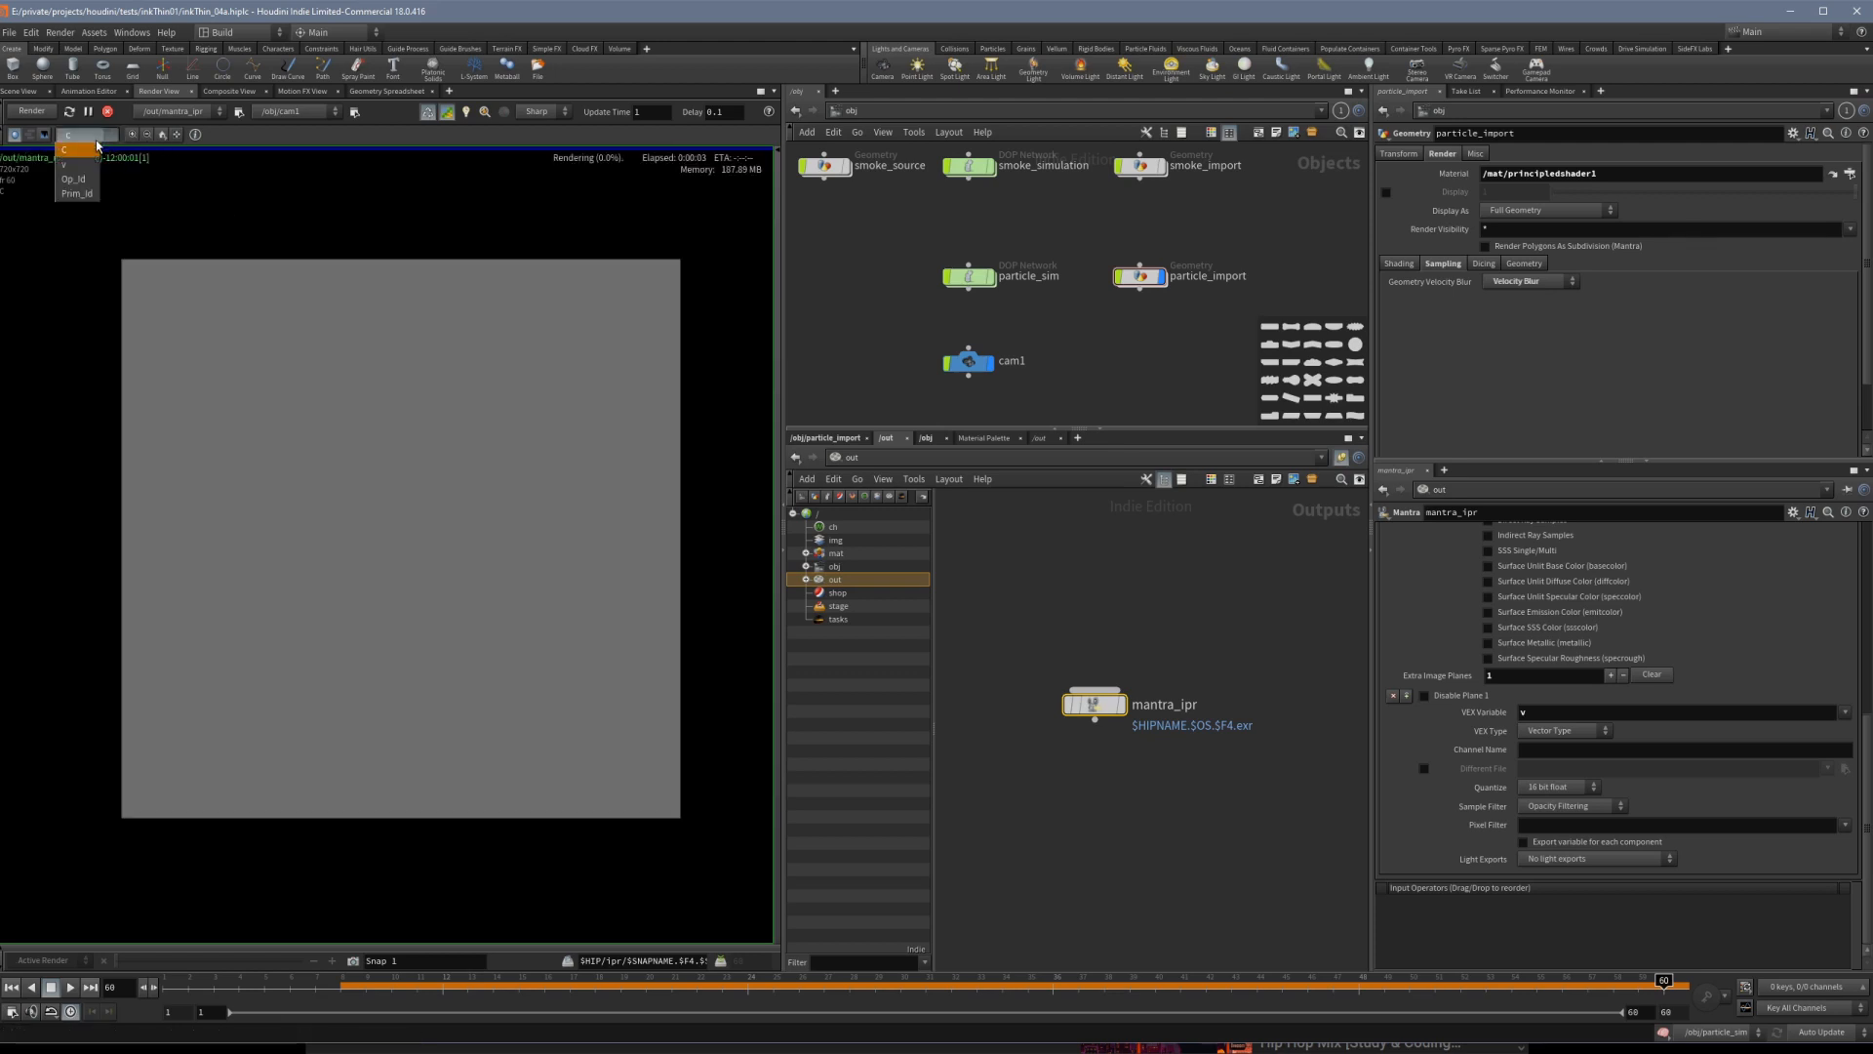
left_click(78, 164)
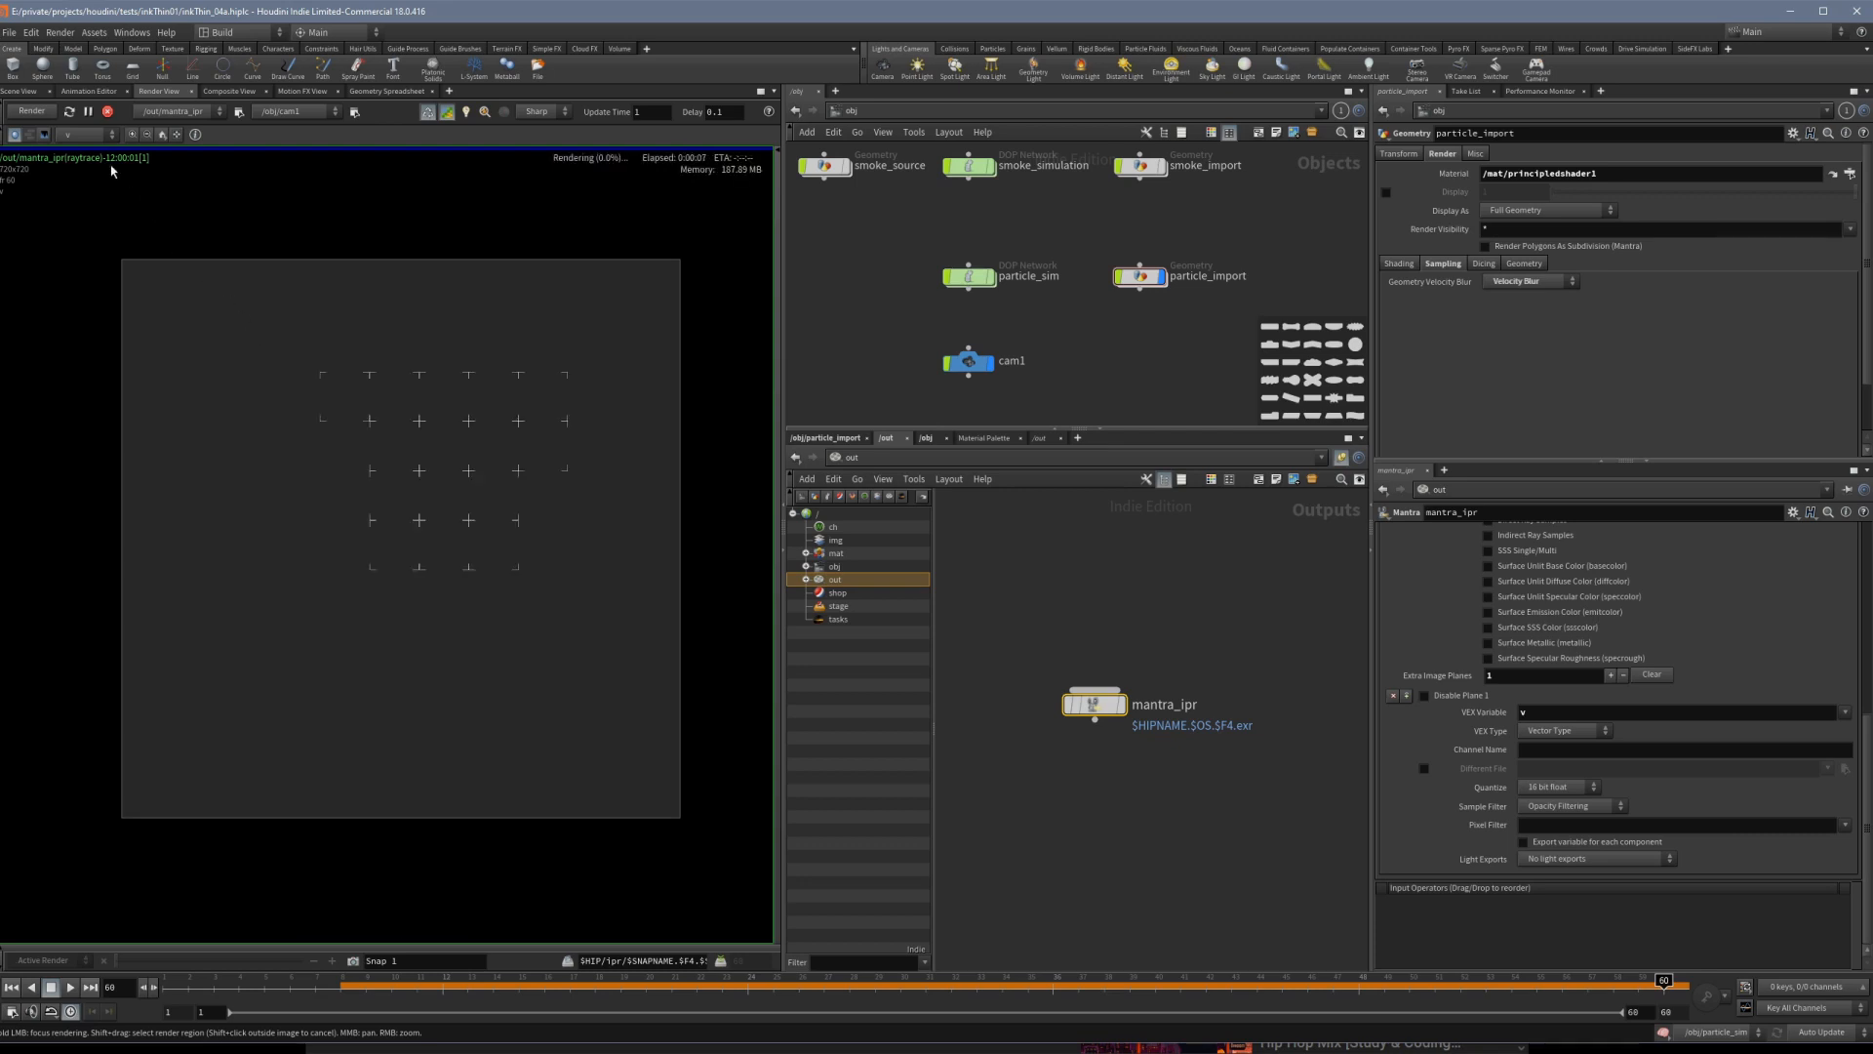
left_click(84, 134)
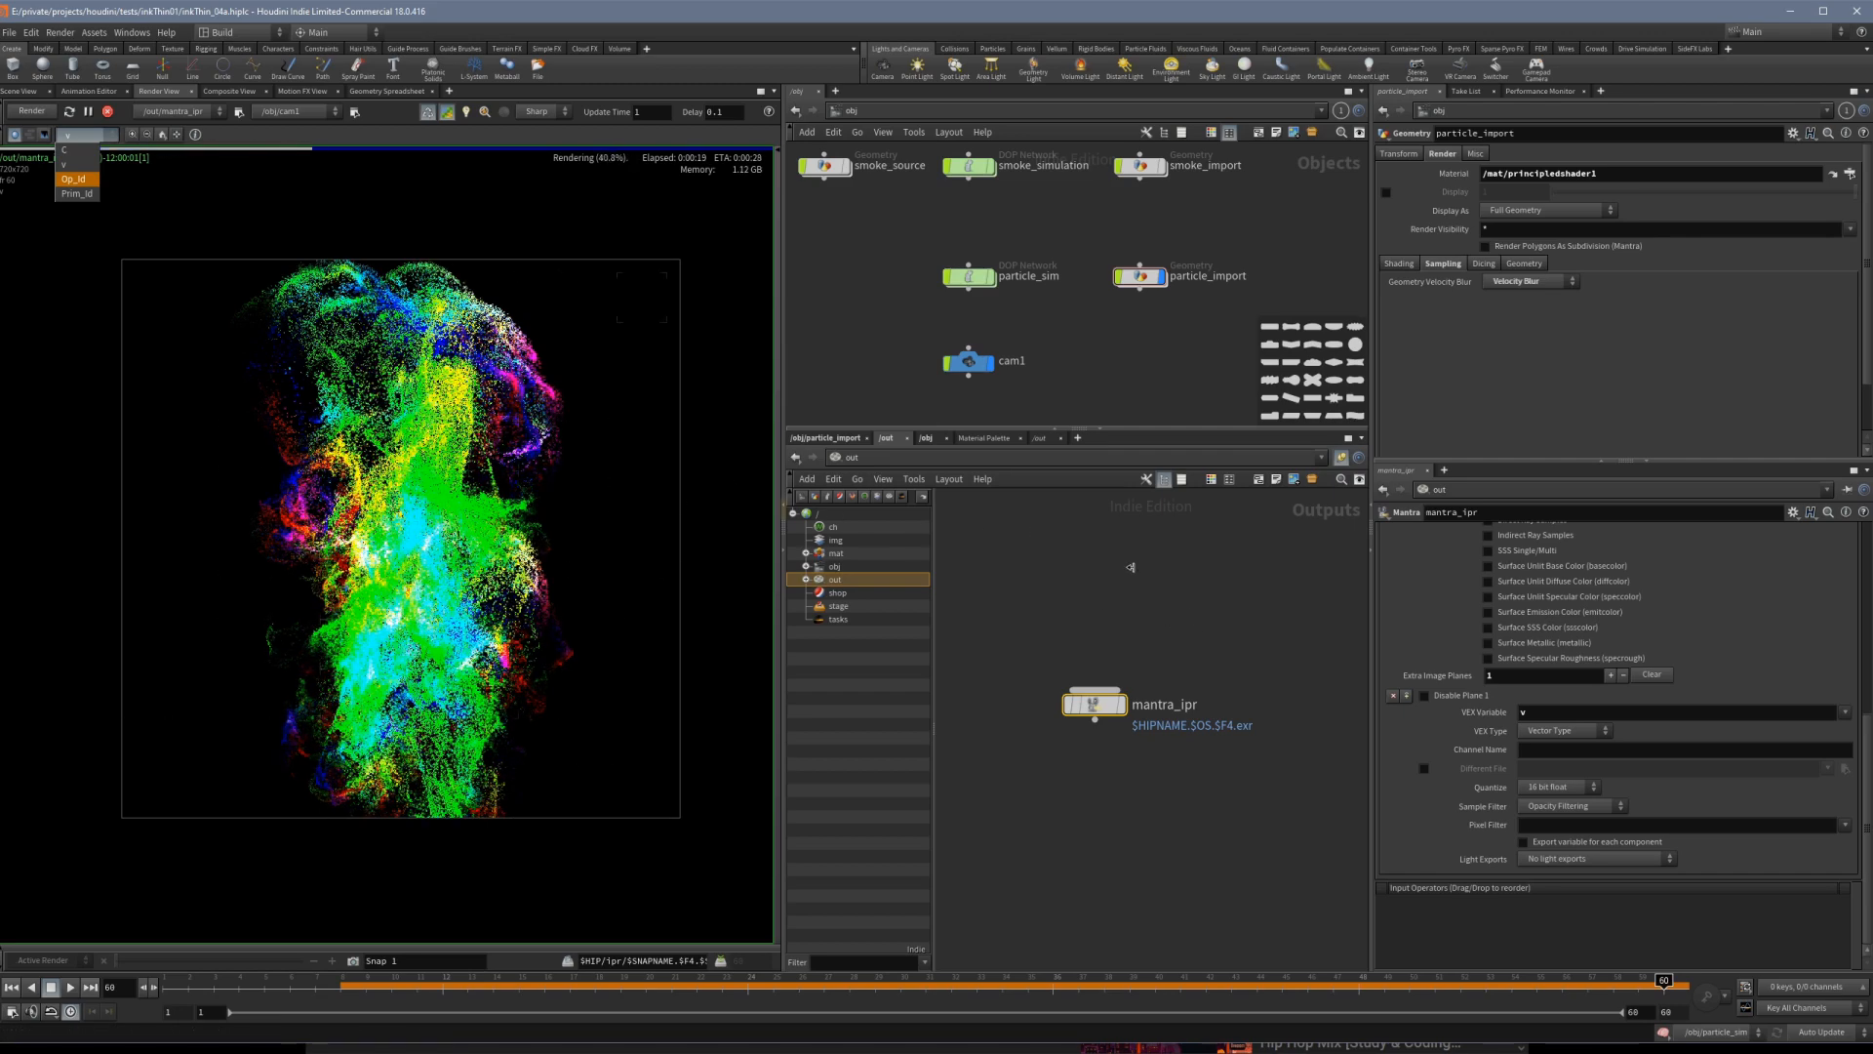
Enter the principledshader1 network, test bypassing the v Bind Export node during the preview render, and enable the node again.
left_click(985, 438)
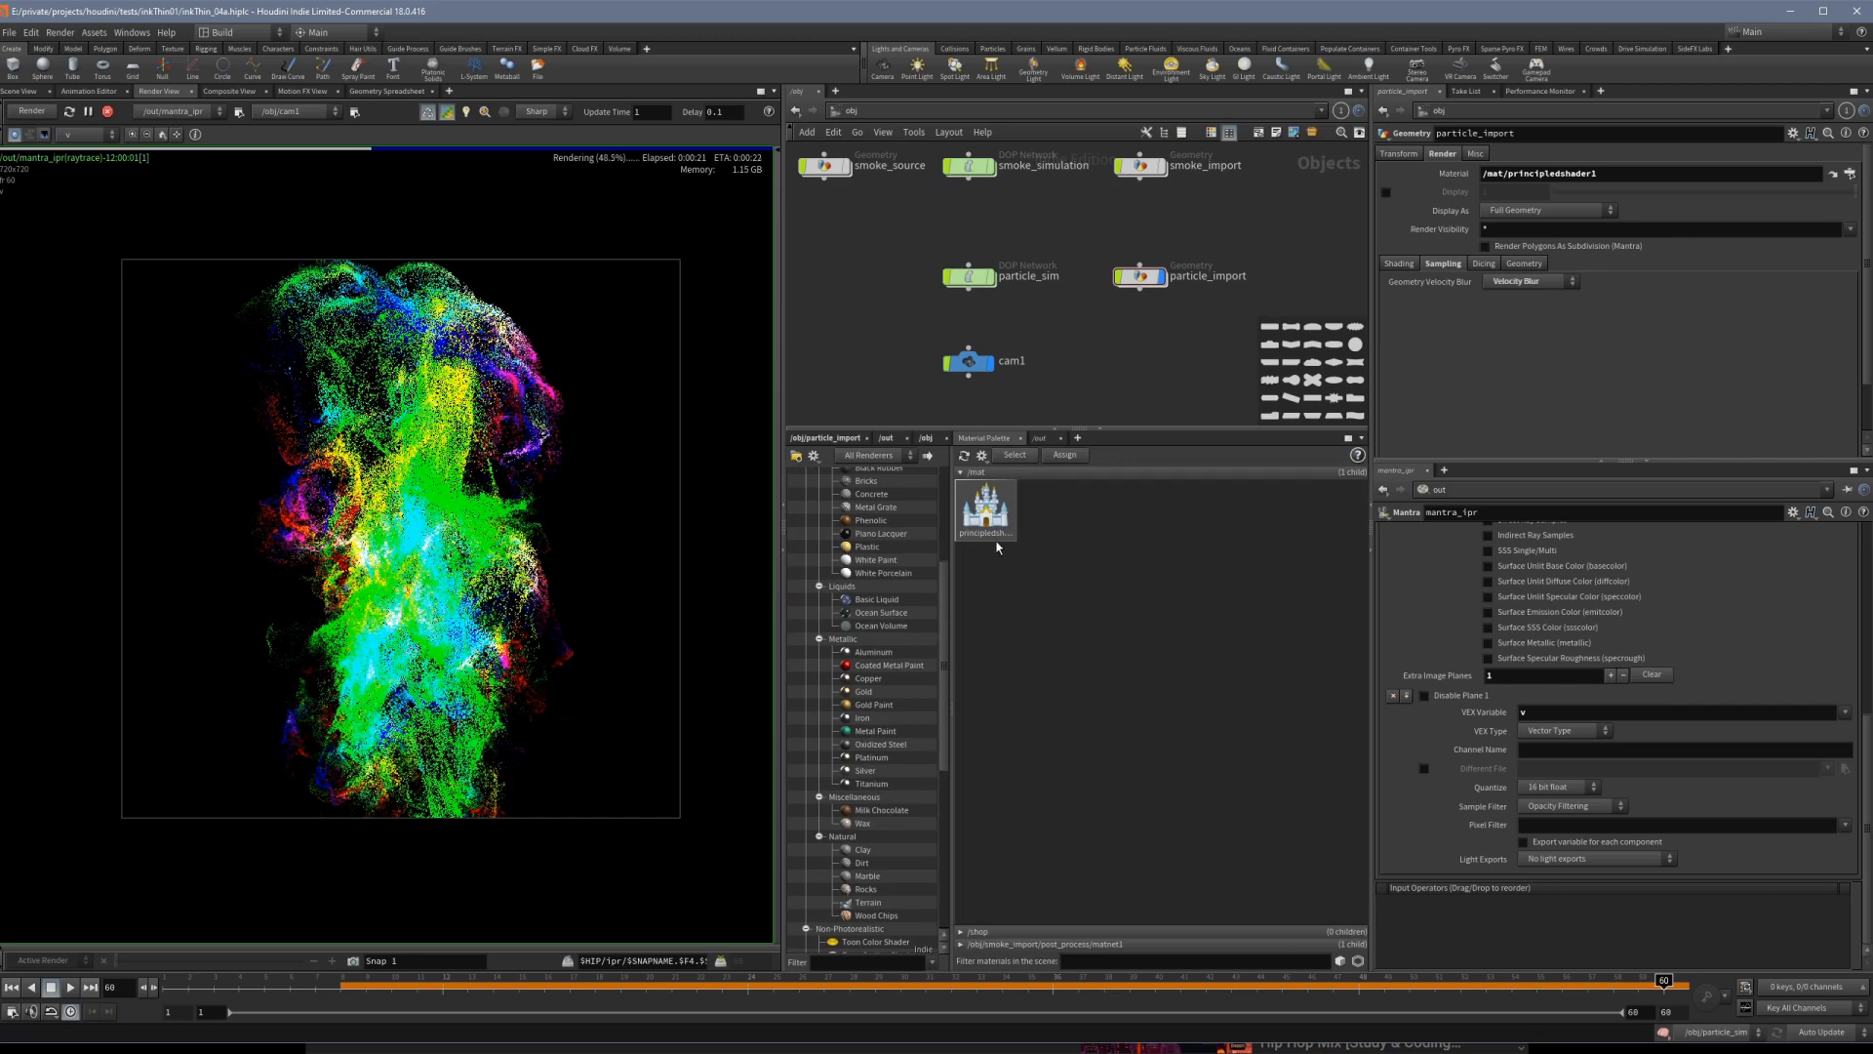
double_click(986, 508)
double_click(1101, 674)
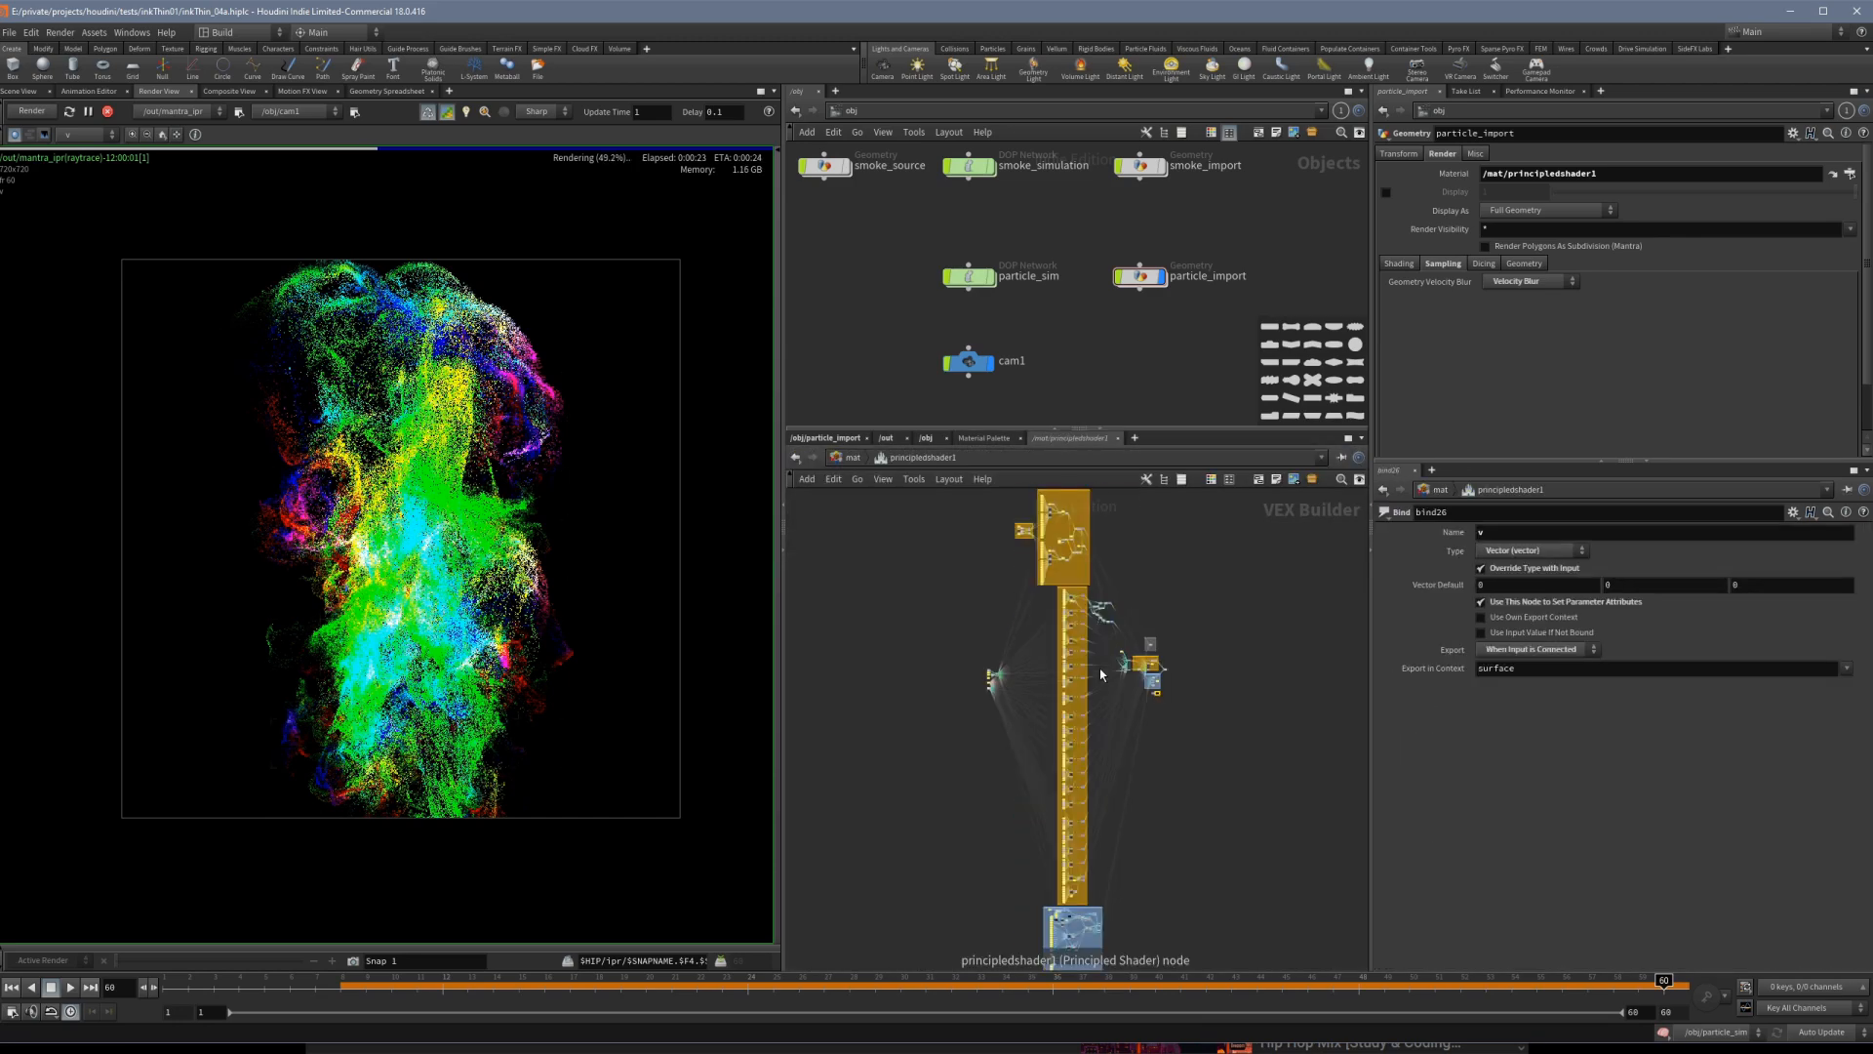
scroll(1138, 704, "up", 10)
middle_click_drag(1311, 649, 905, 743)
scroll(1074, 594, "up", 5)
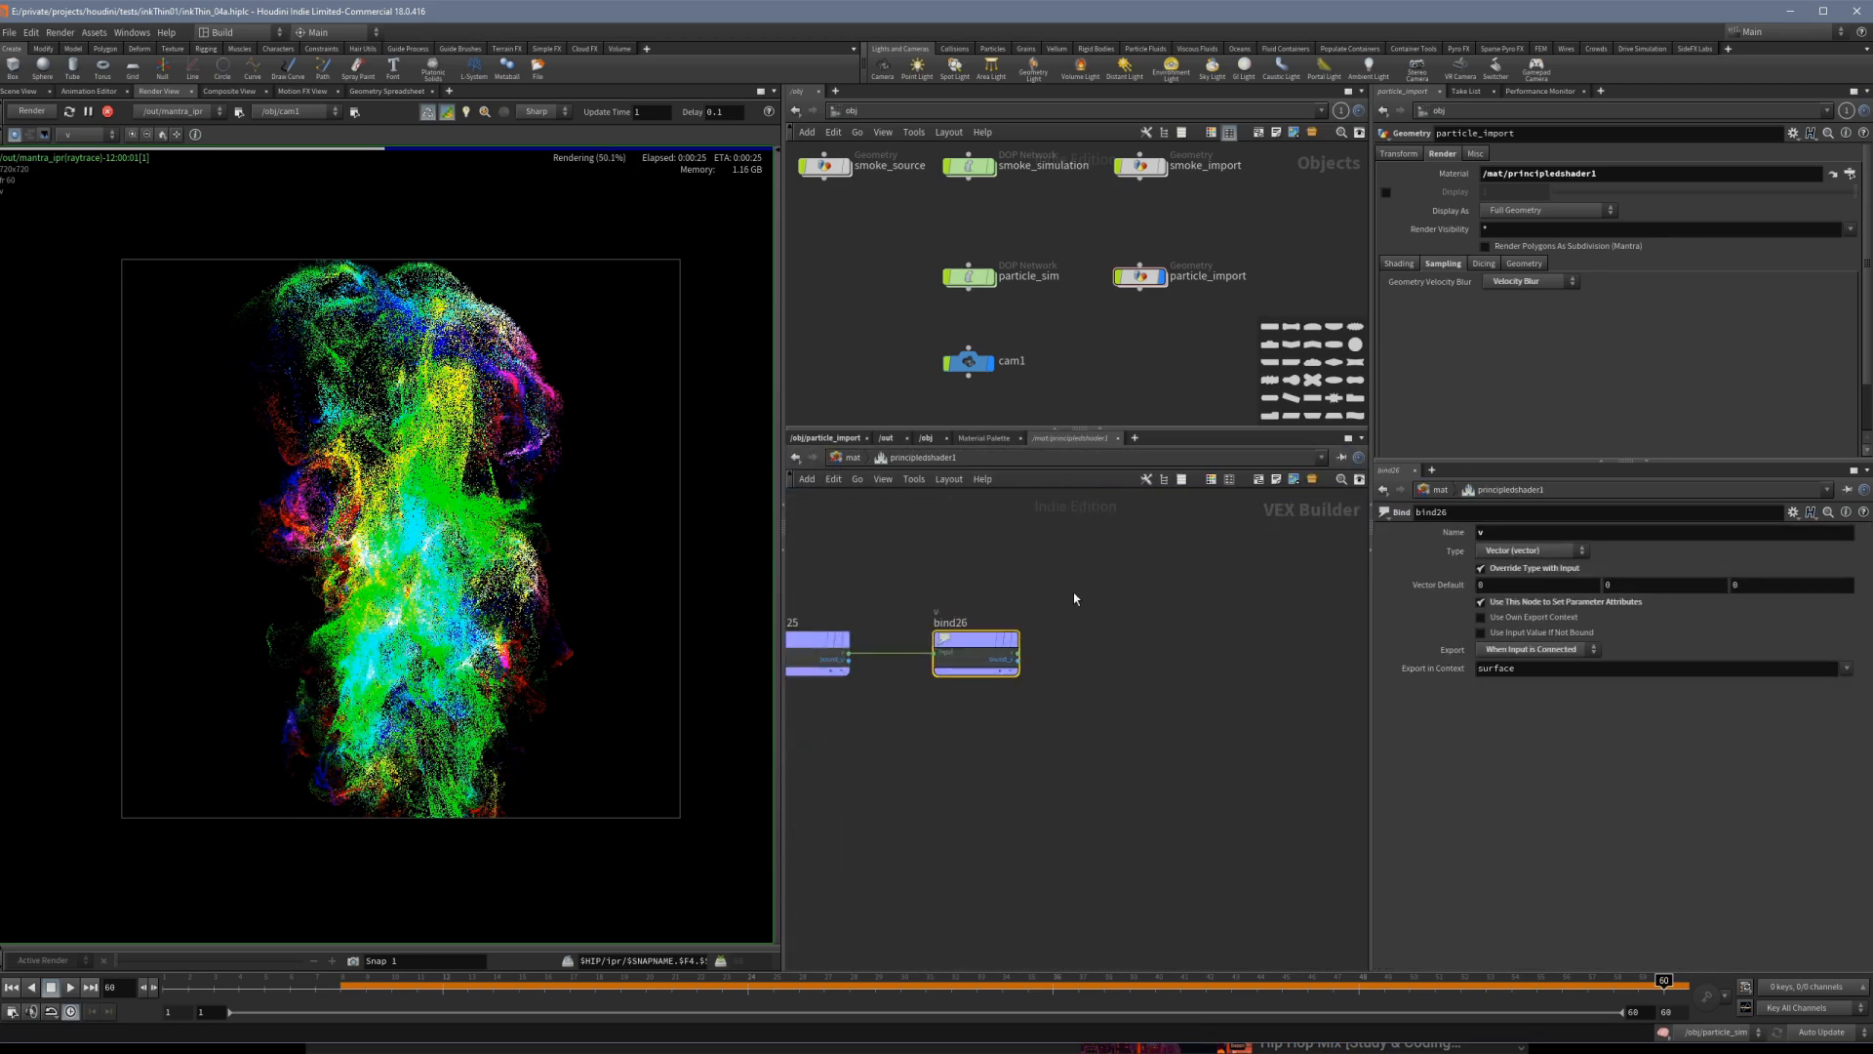
mouse_move(974, 656)
left_click(1020, 599)
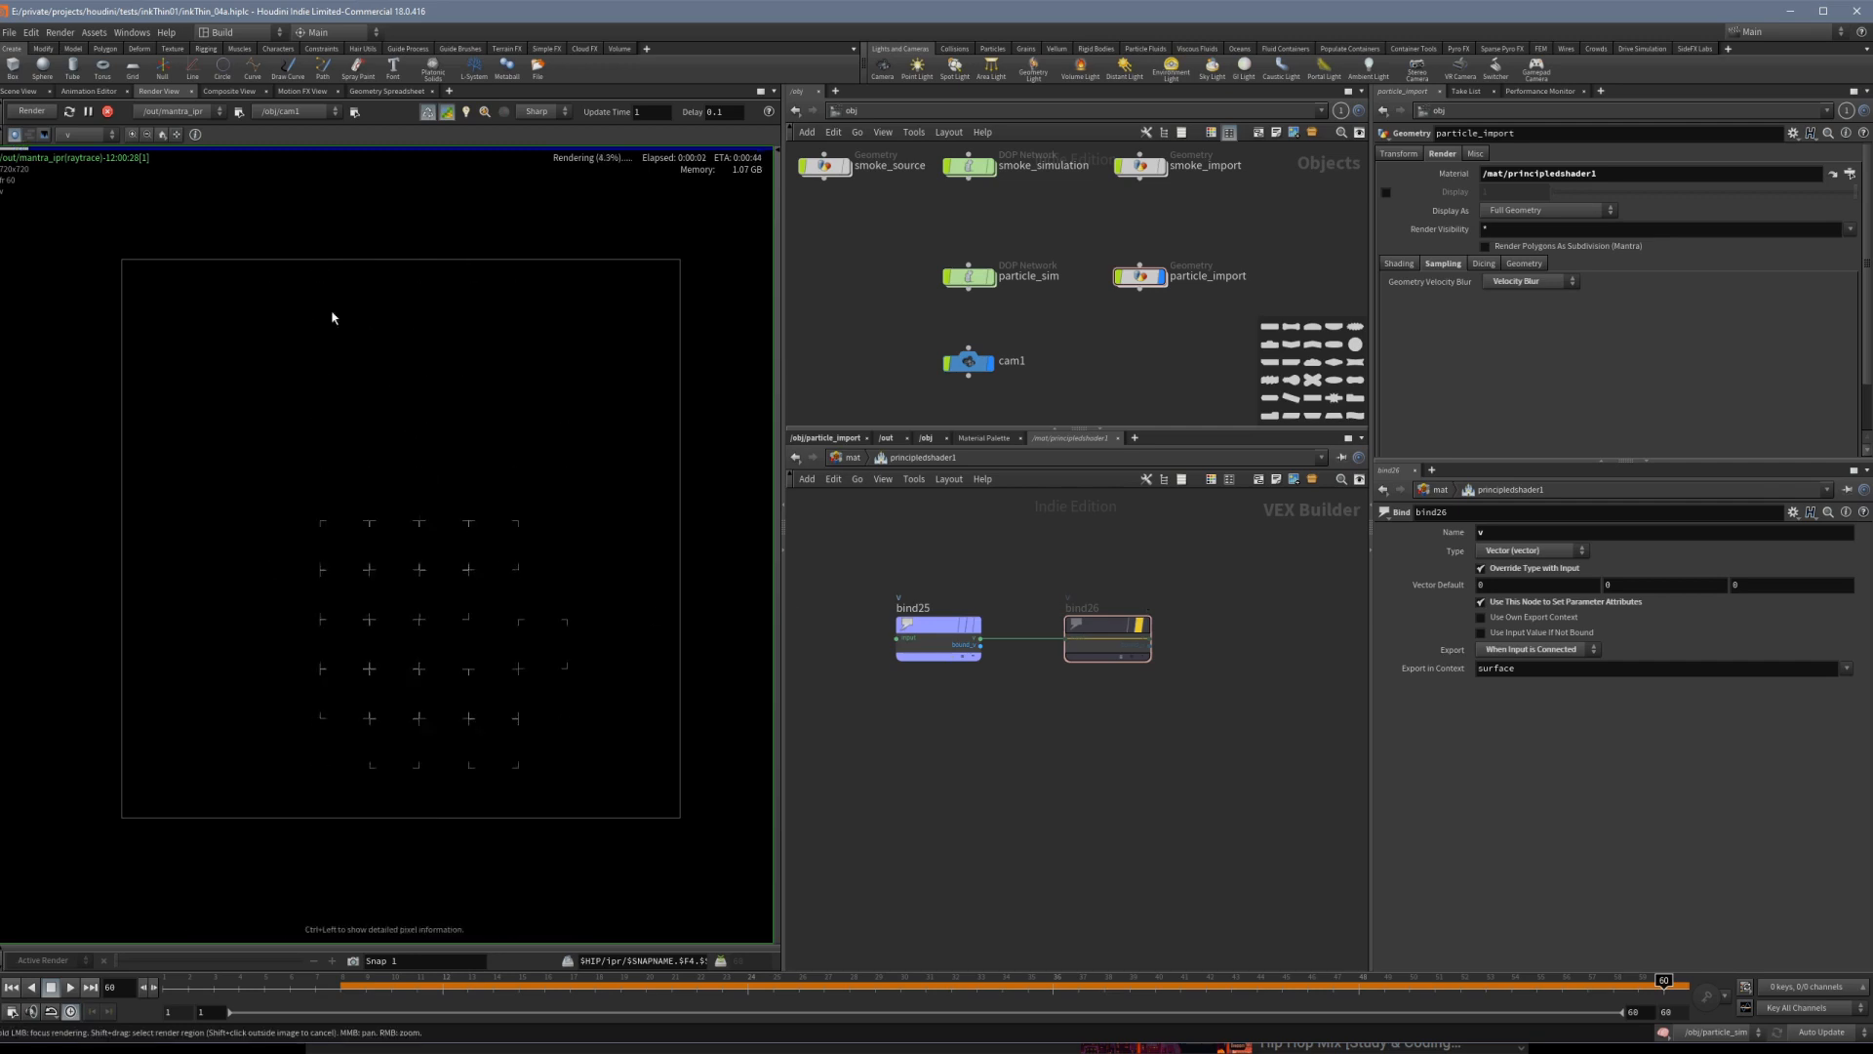
mouse_move(1135, 632)
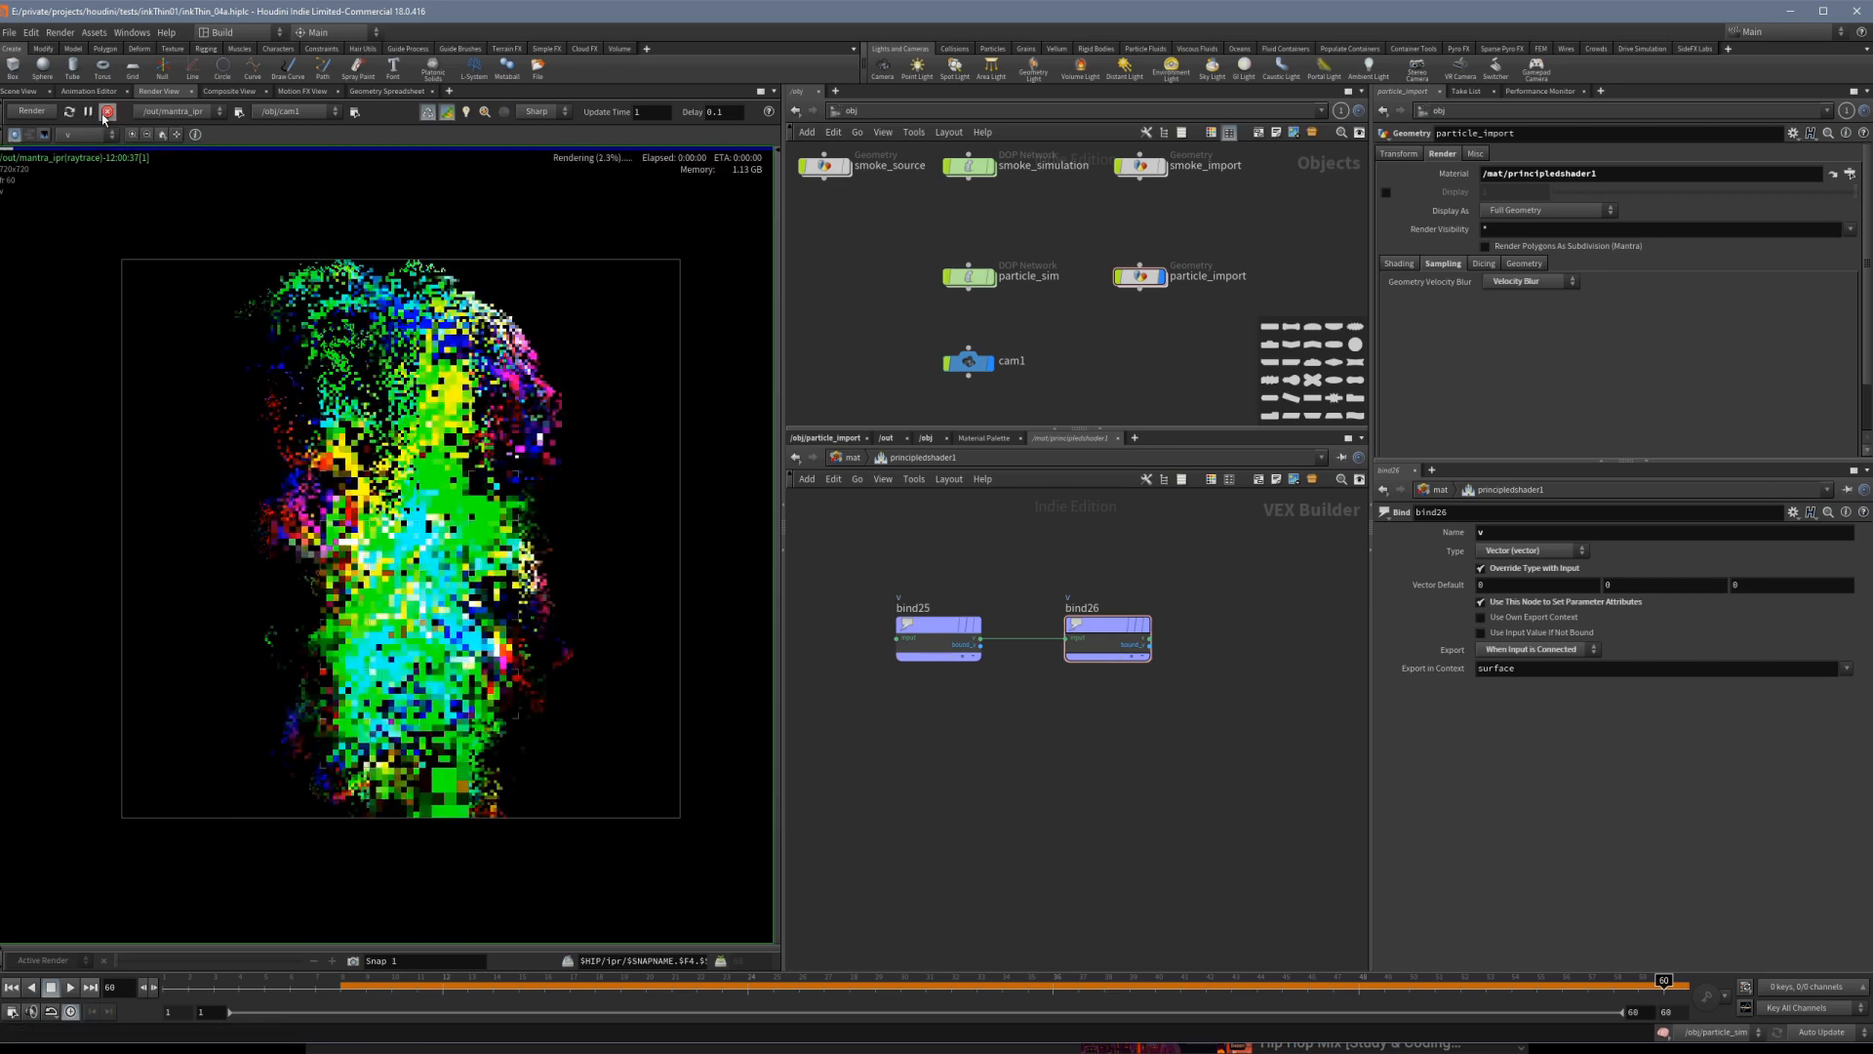
Return to the mantra_ipr settings in the out network and render the current frame to MPlay.
left_click(887, 438)
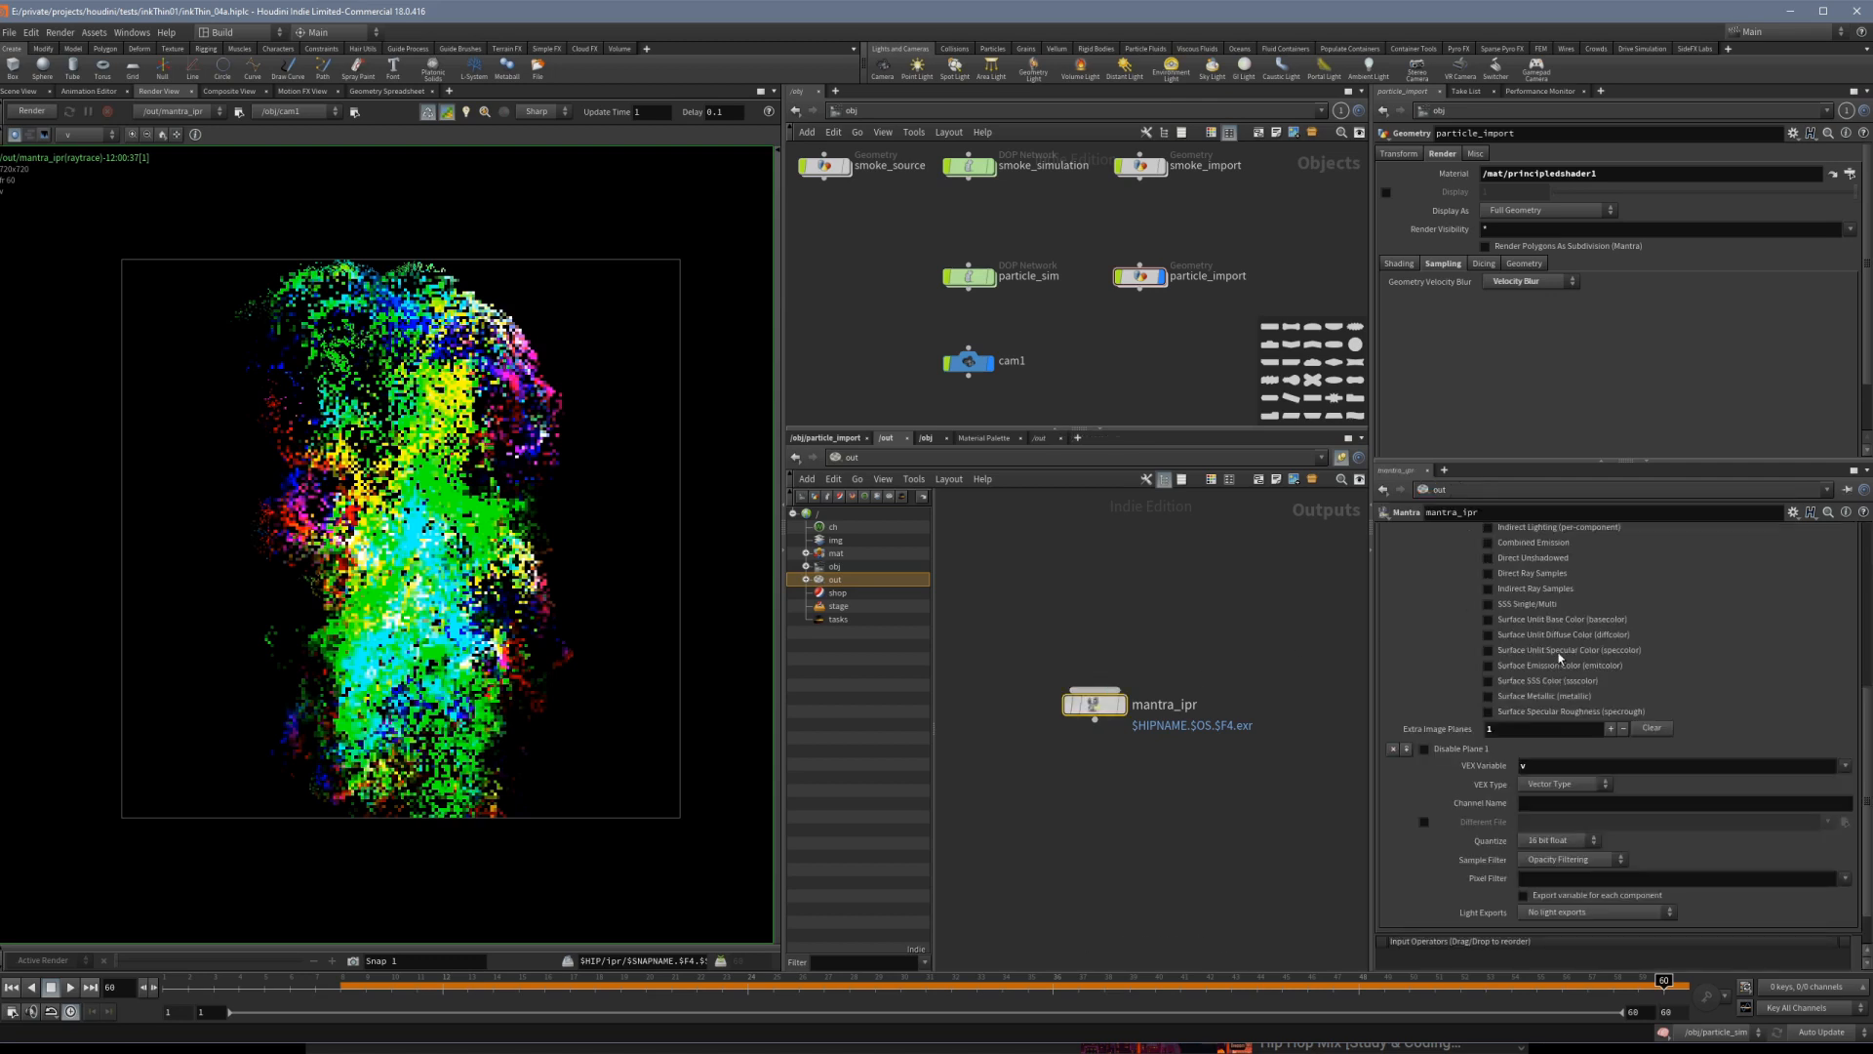
scroll(1559, 658, "up", 5)
left_click(1472, 535)
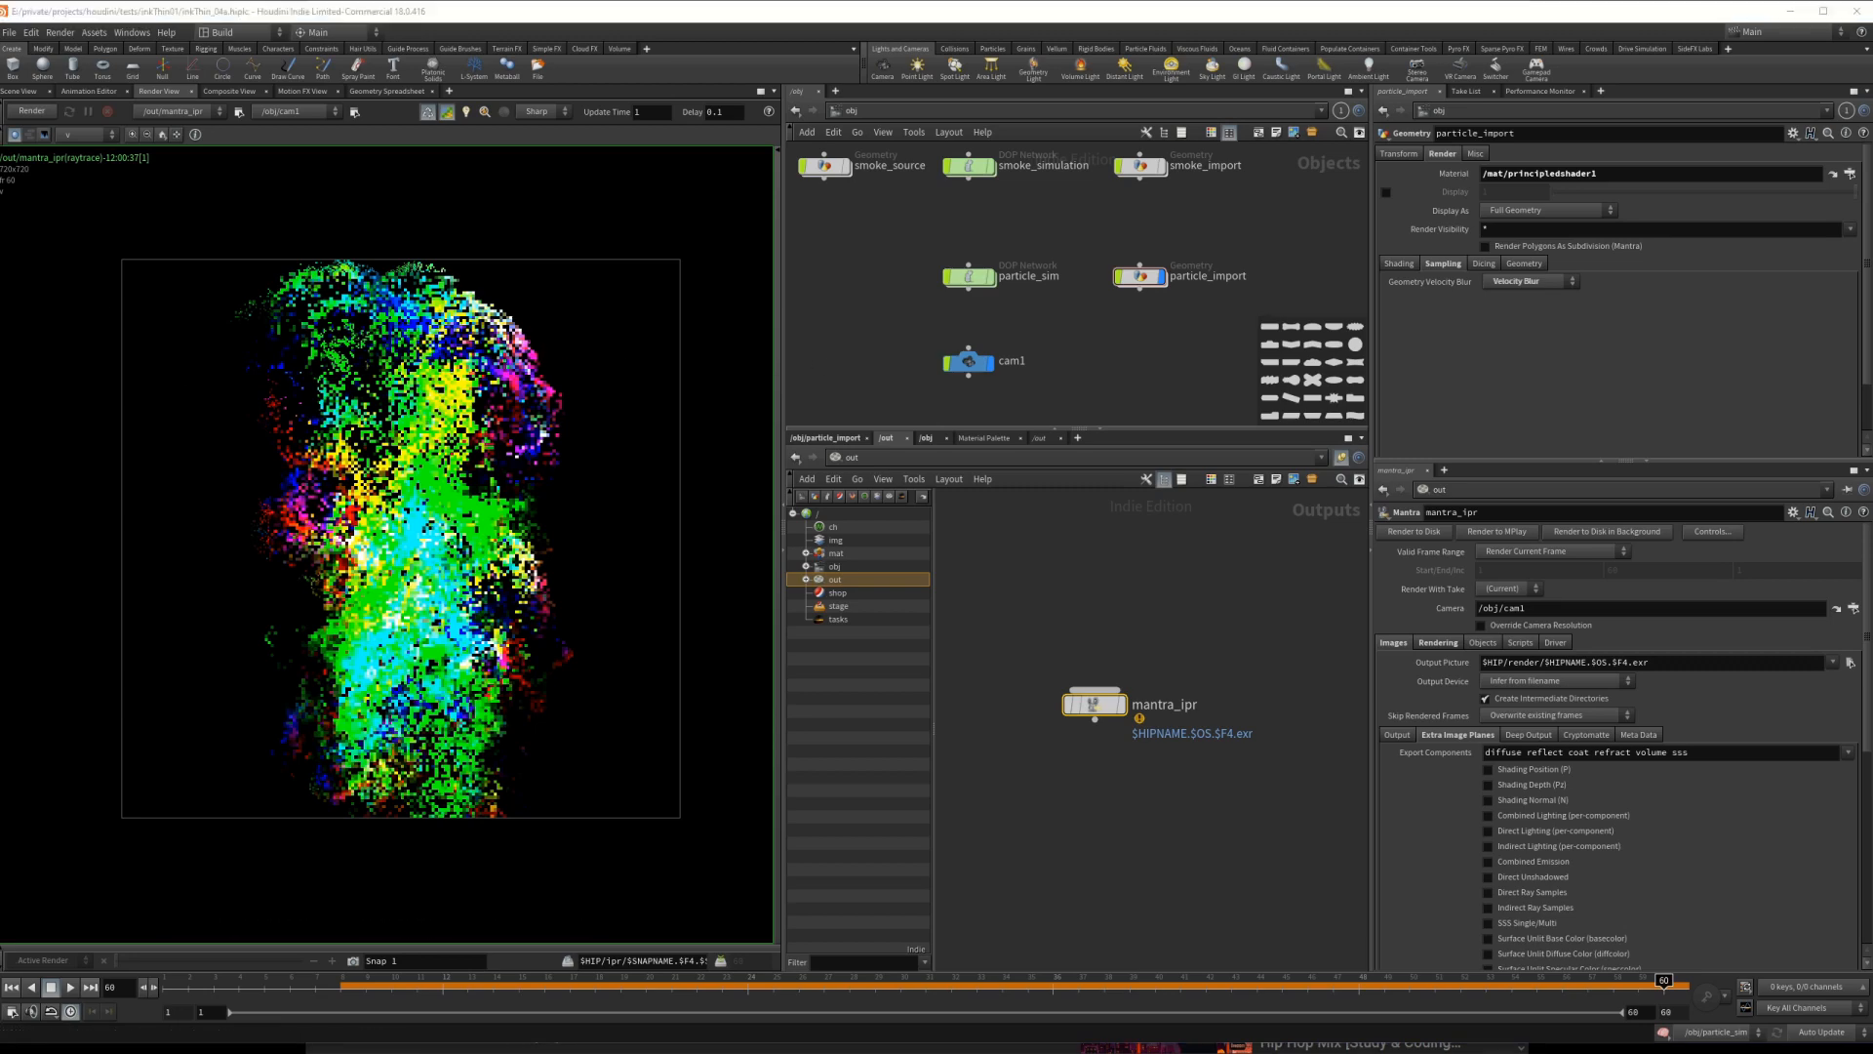
Minimize the browser covering the workspace, then reposition and enlarge the MPlay render window.
left_click_drag(789, 365, 836, 298)
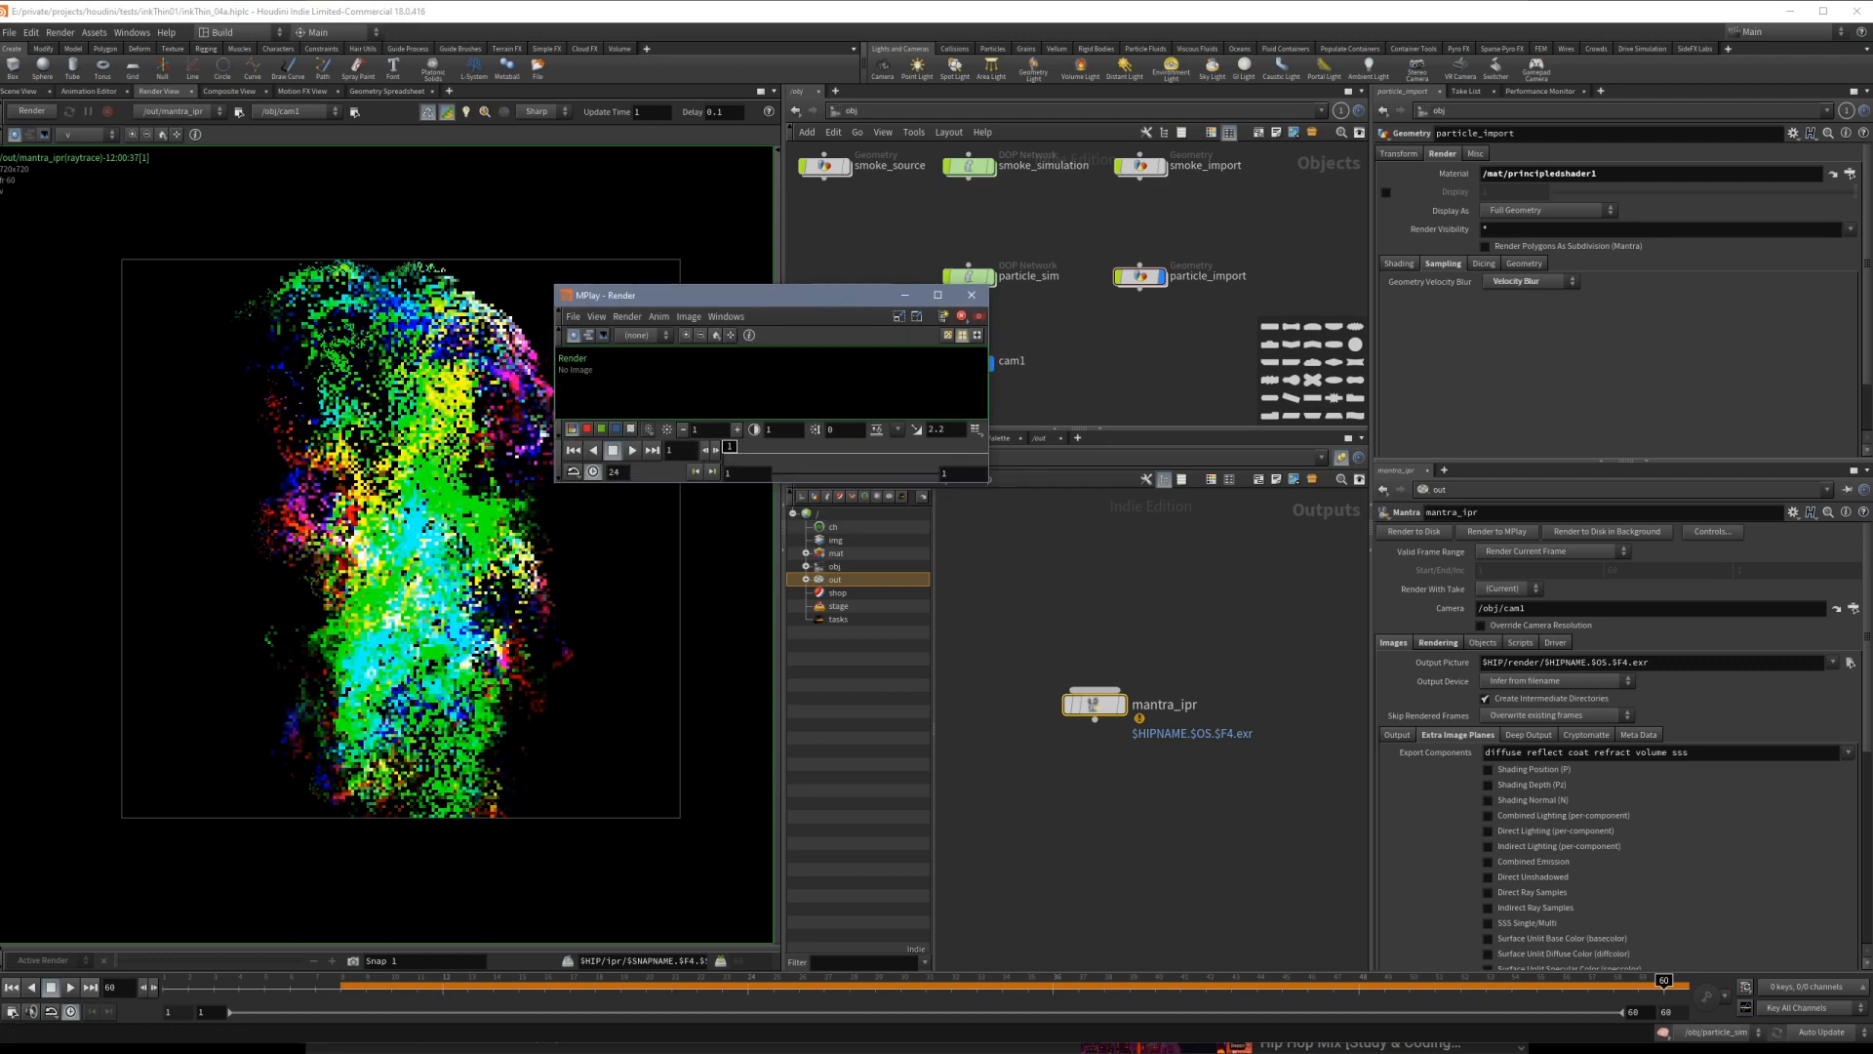
key("alt+Tab")
left_click_drag(802, 300, 244, 12)
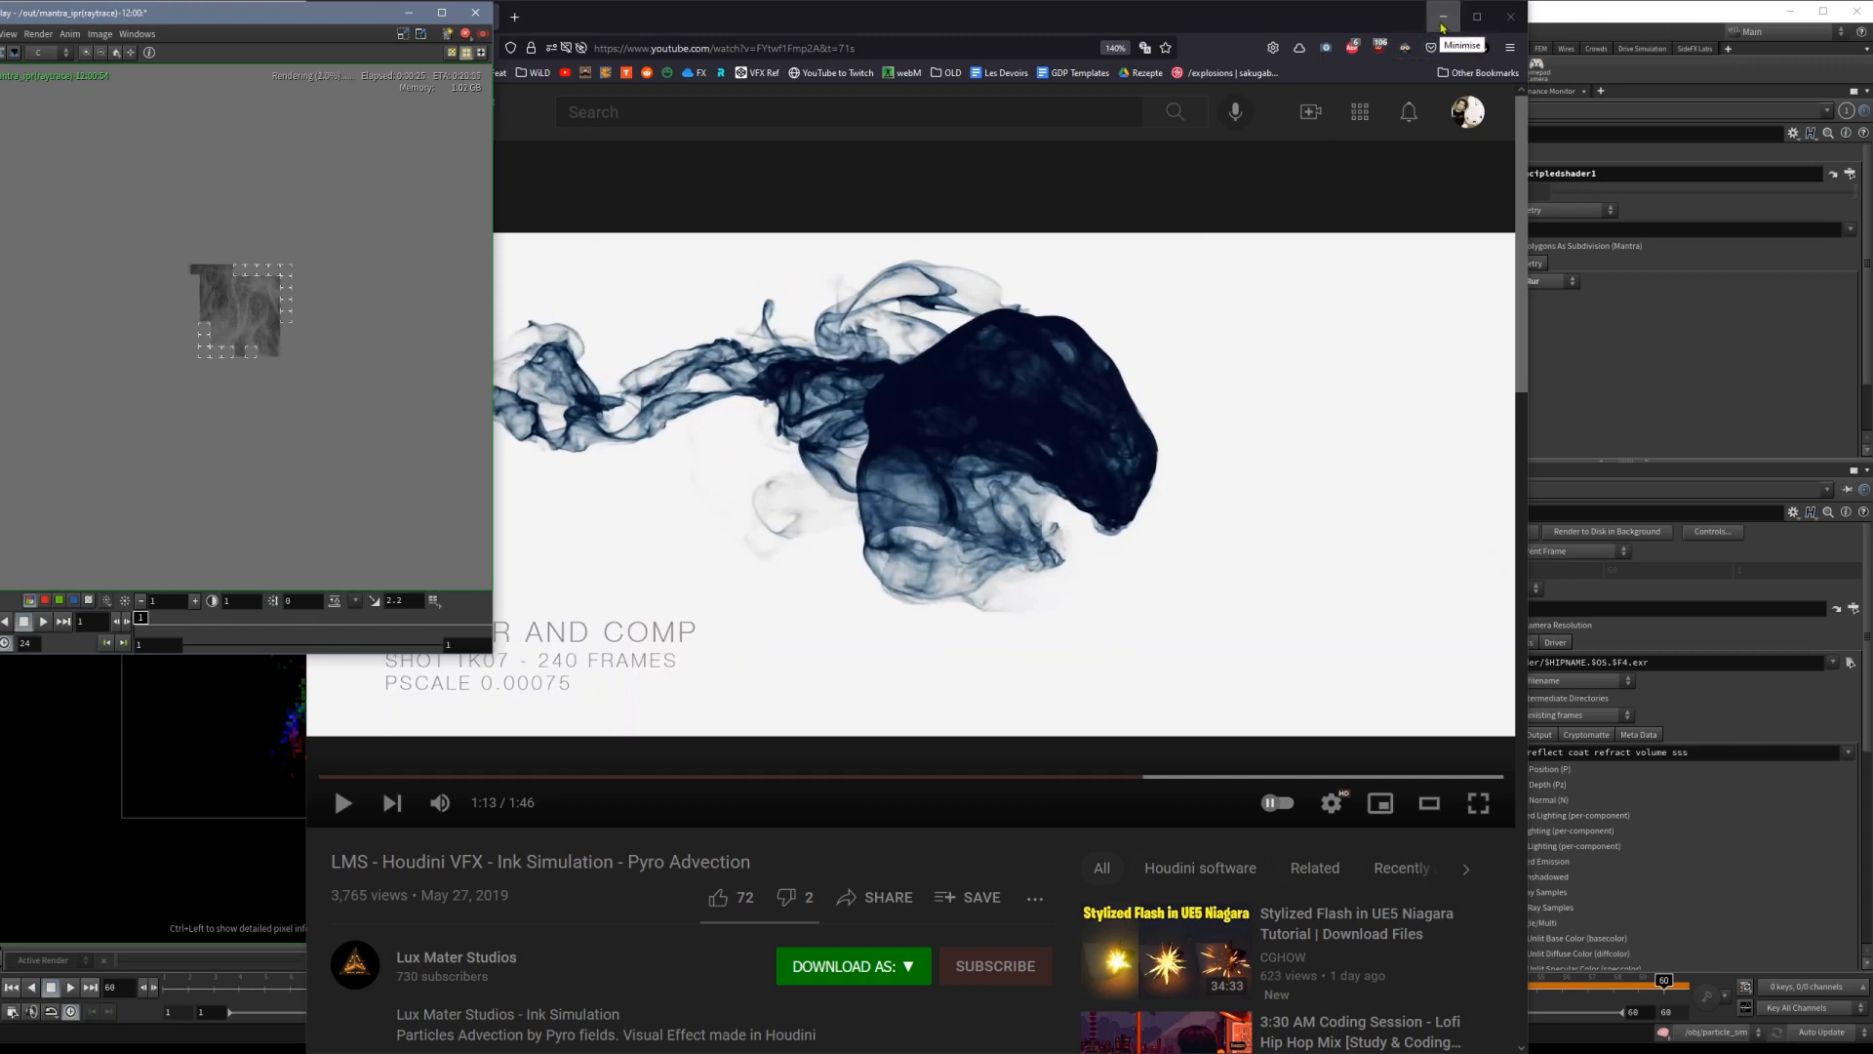
left_click(1442, 17)
left_click_drag(446, 11, 804, 72)
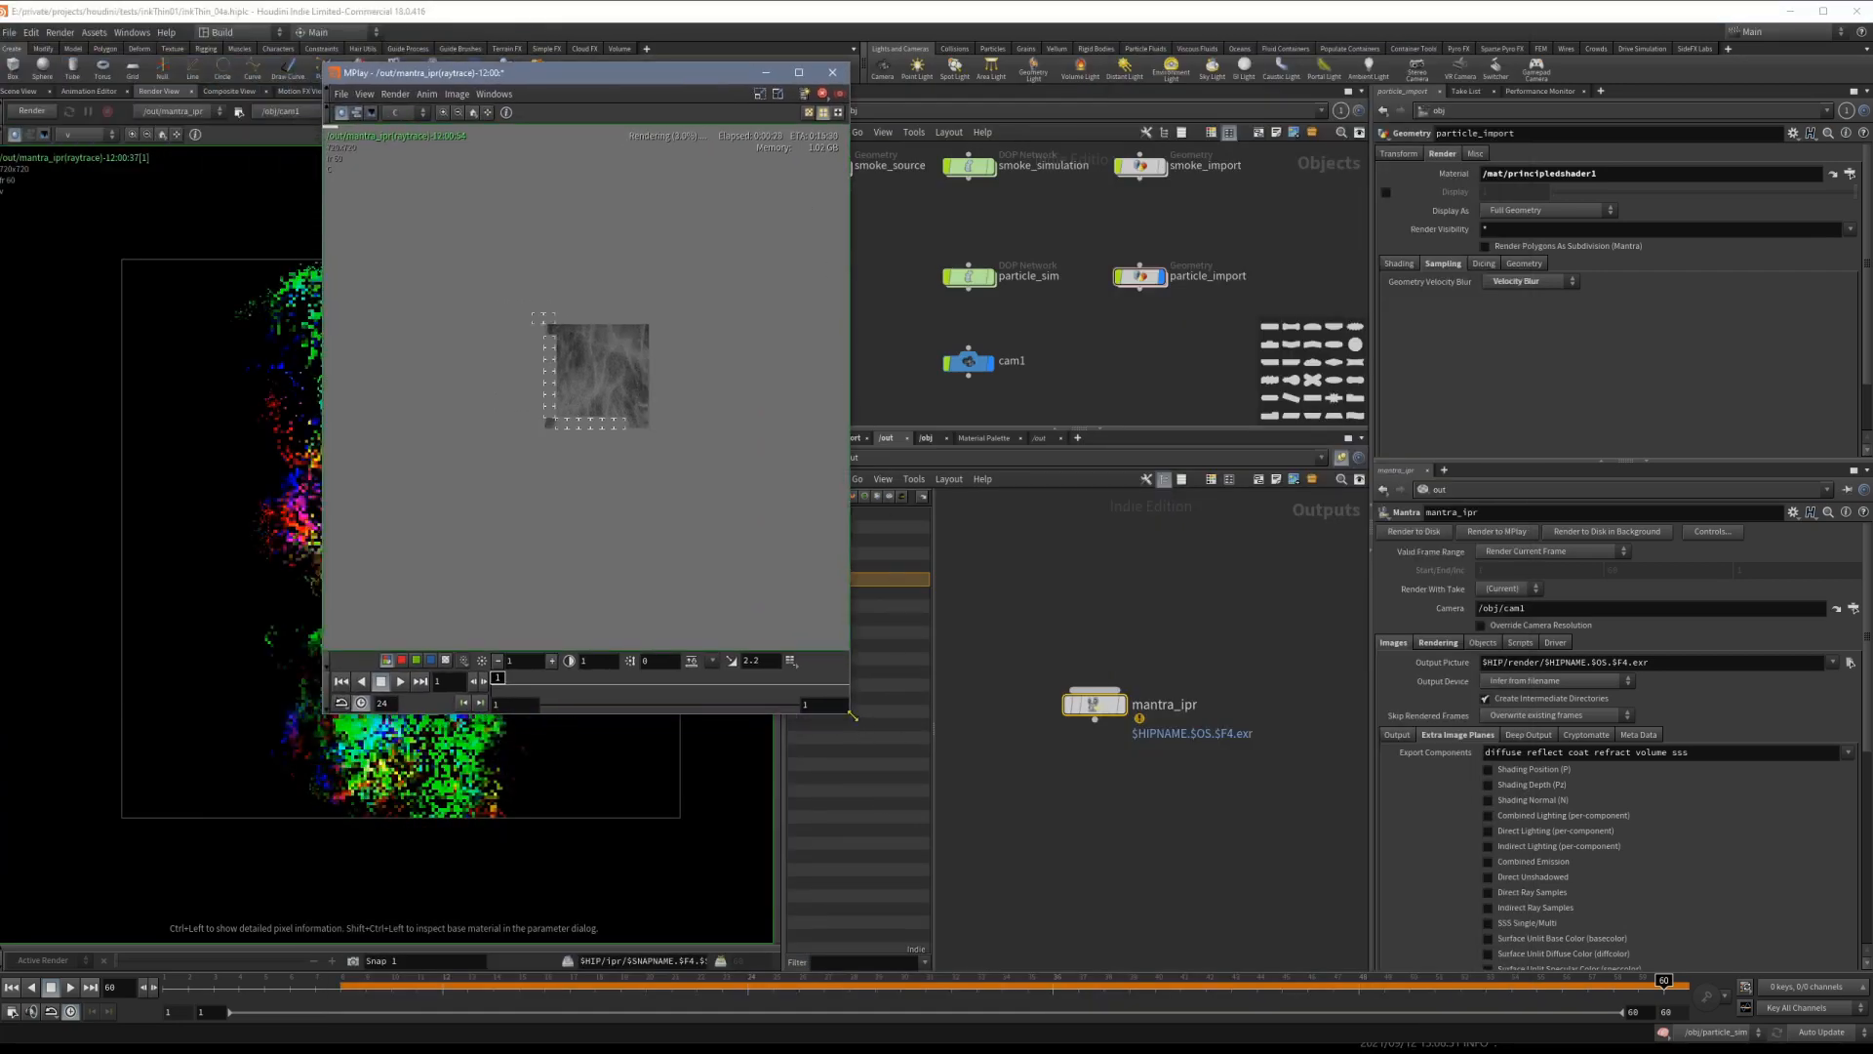
left_click_drag(848, 714, 1363, 890)
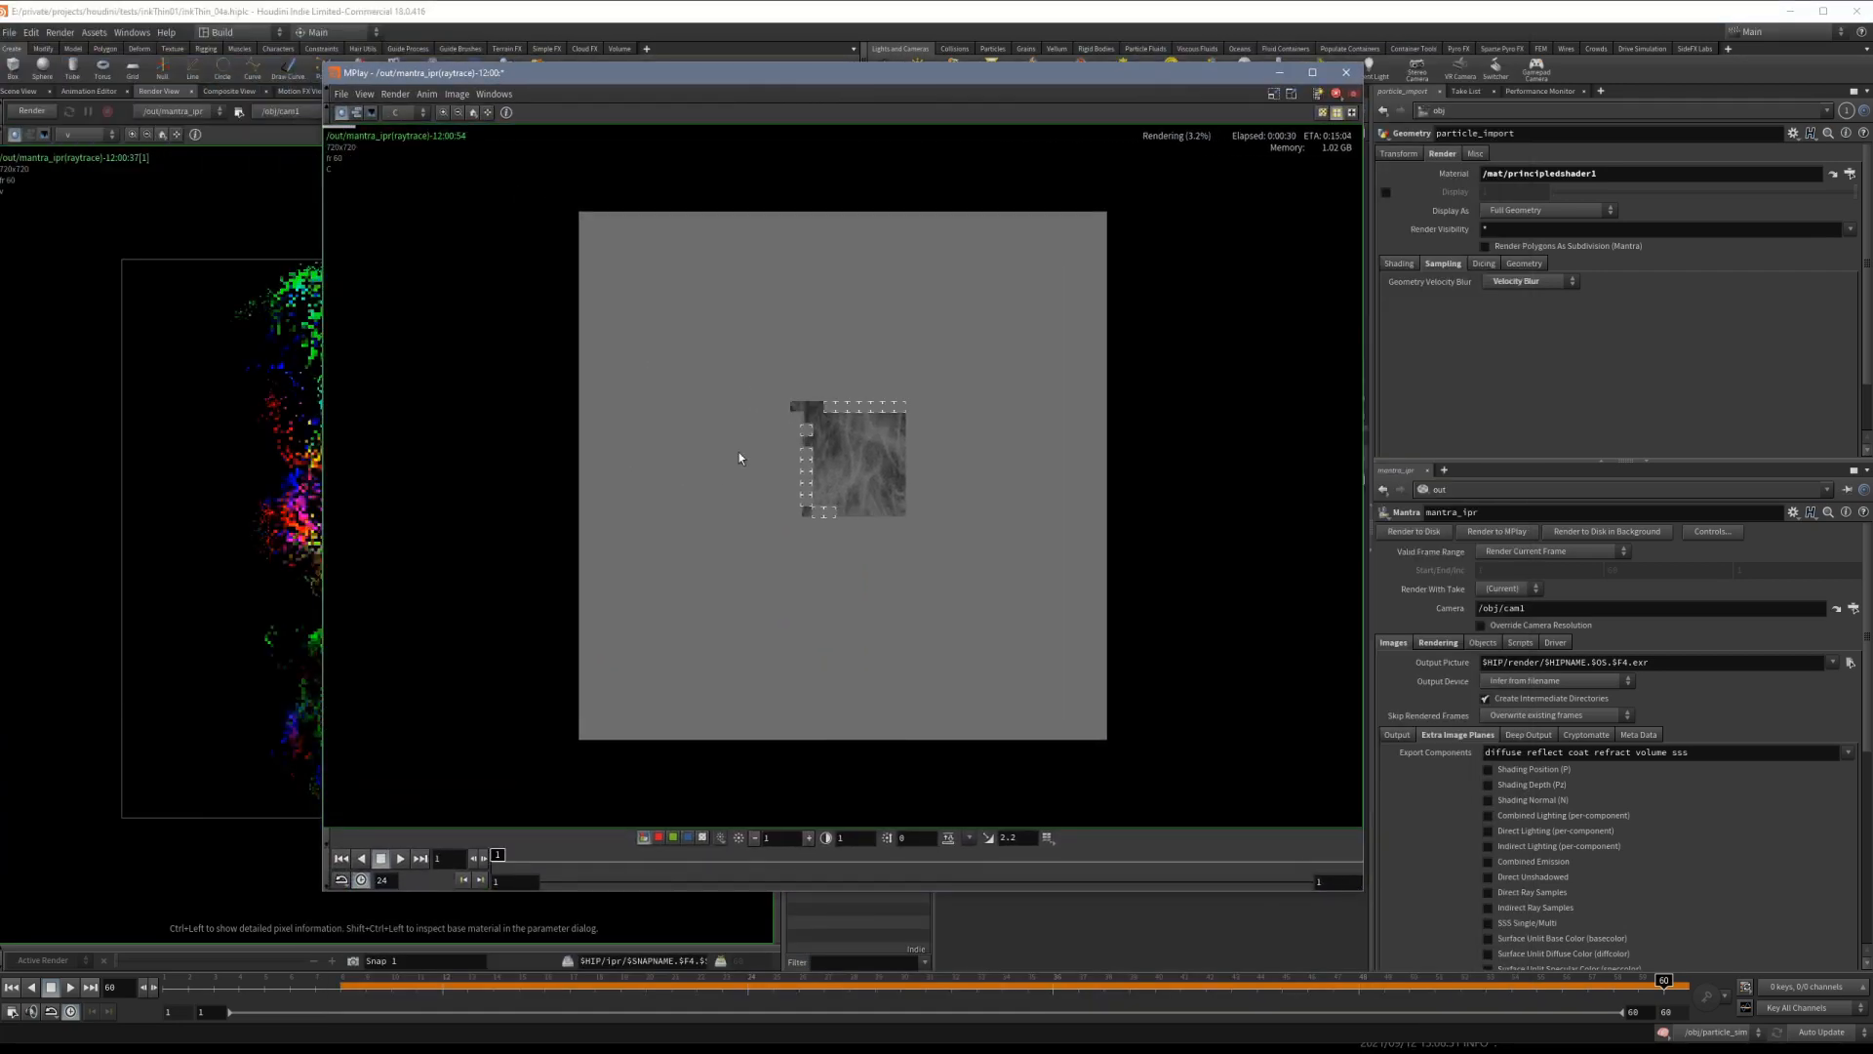
Compare the C and v image planes of the running MPlay render, ending on the C plane.
left_click(396, 112)
left_click(397, 137)
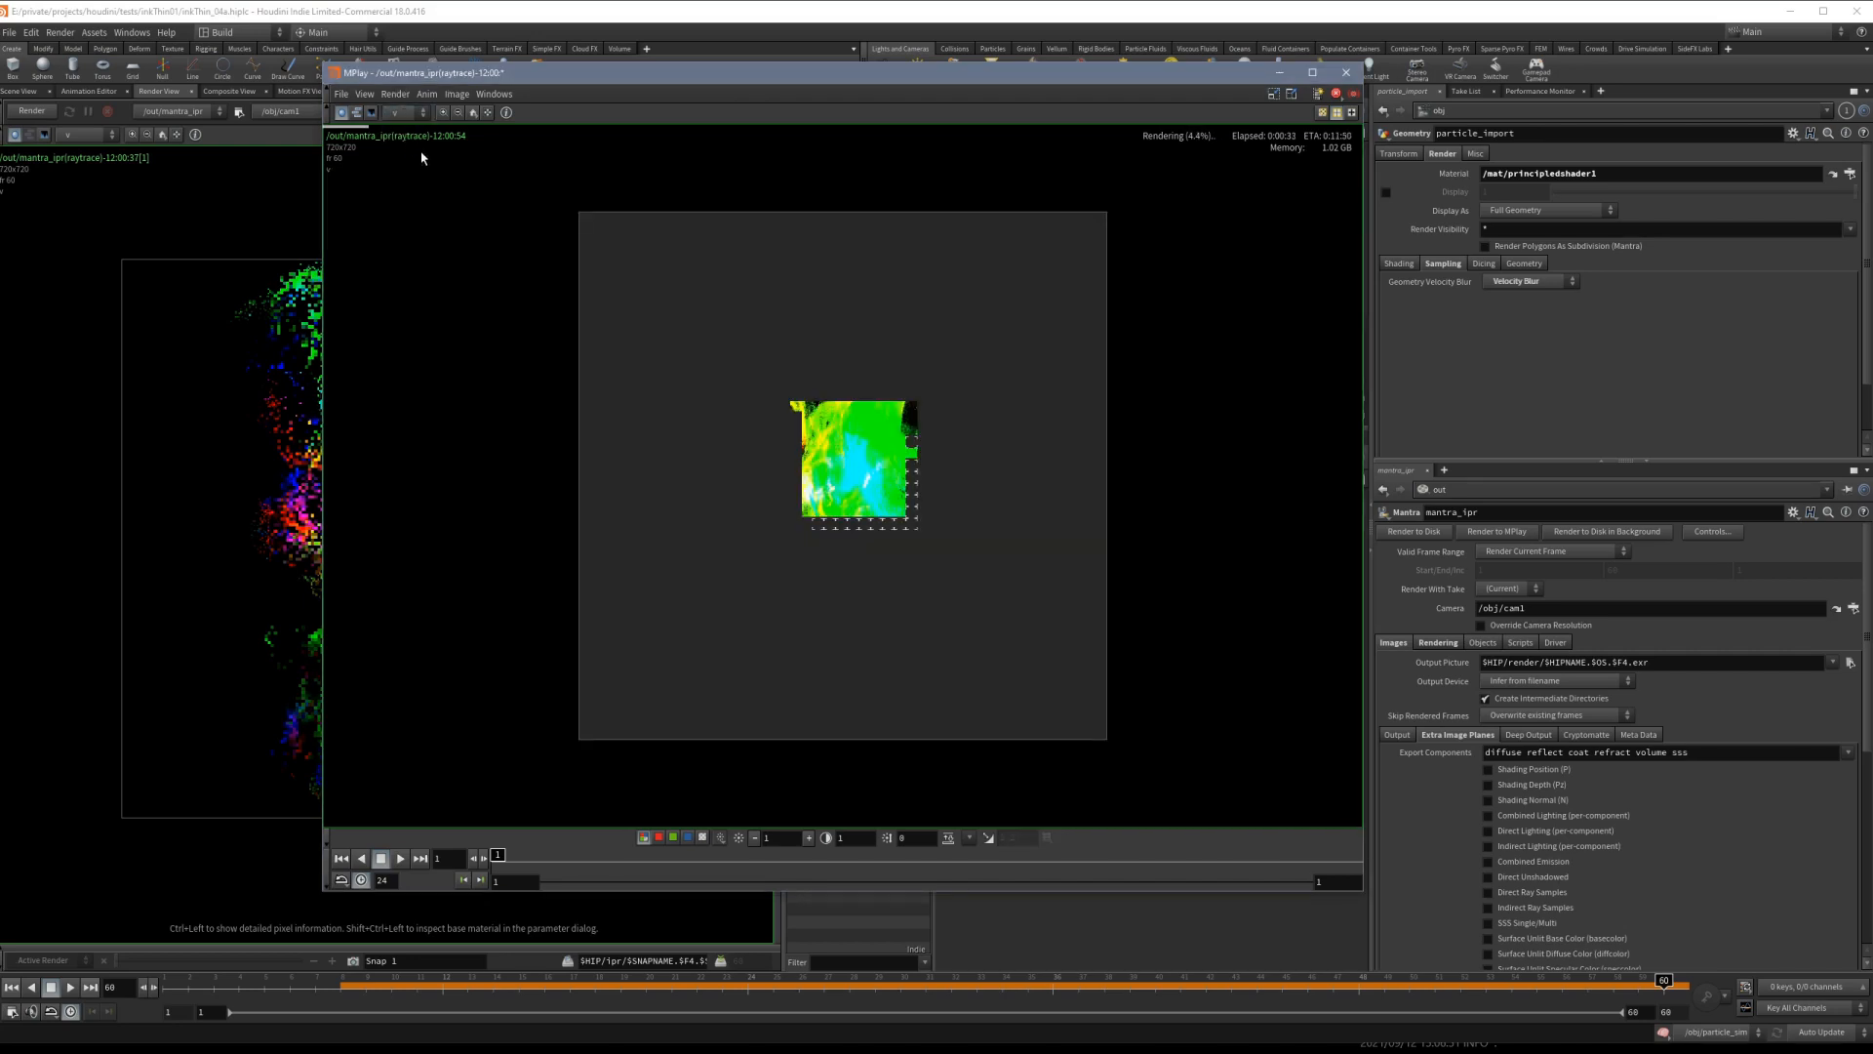
left_click(402, 113)
left_click(404, 132)
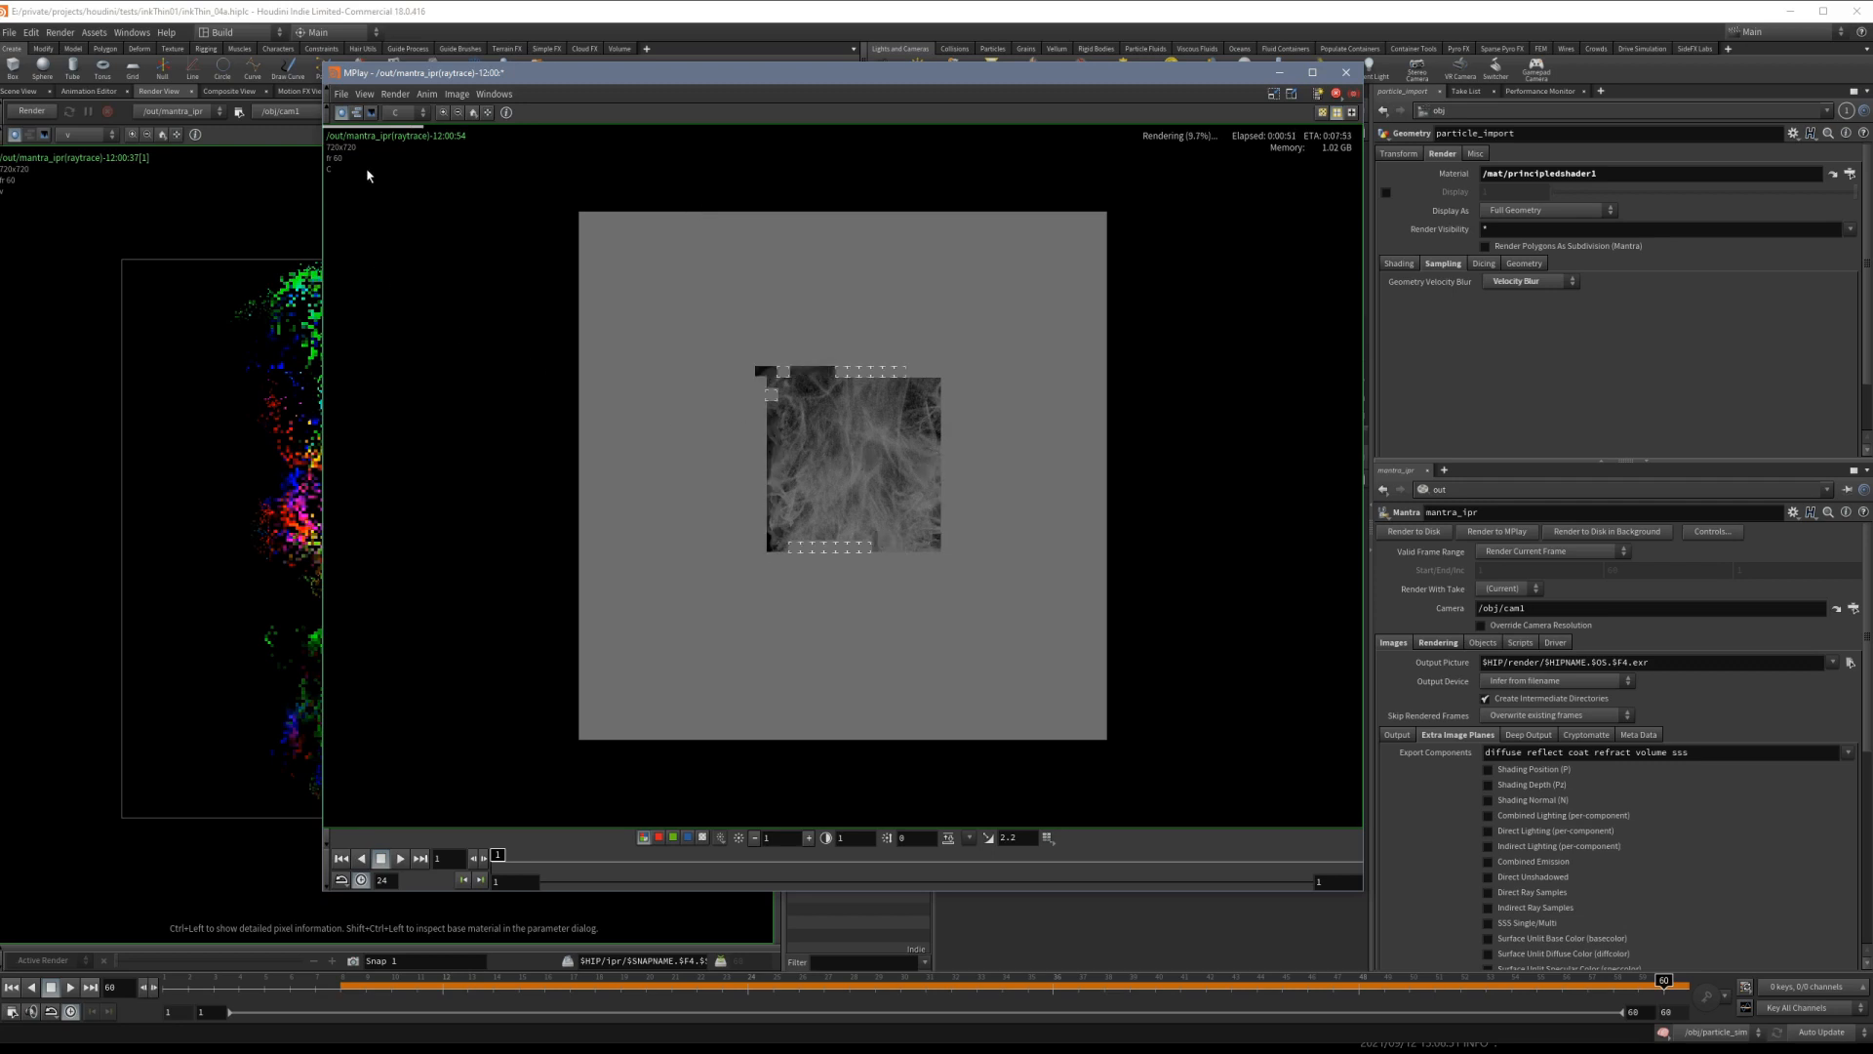
left_click(400, 113)
left_click(400, 130)
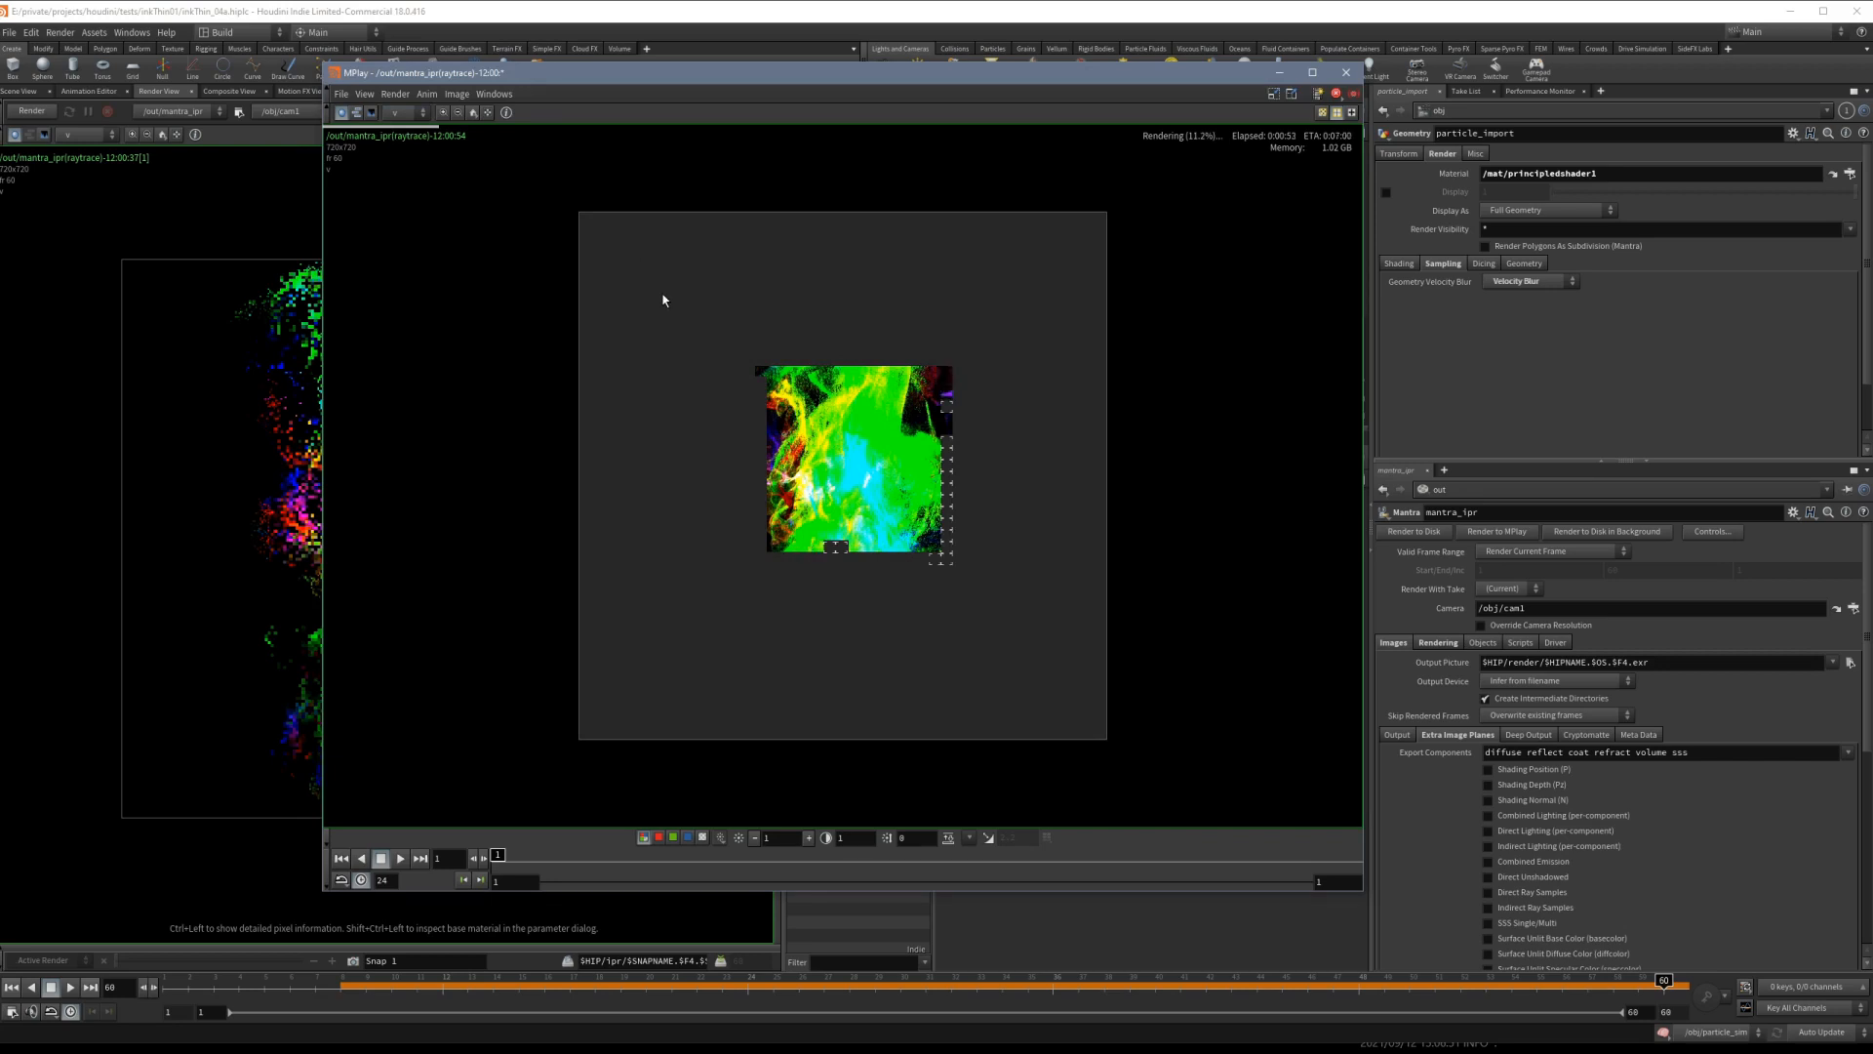
left_click(400, 113)
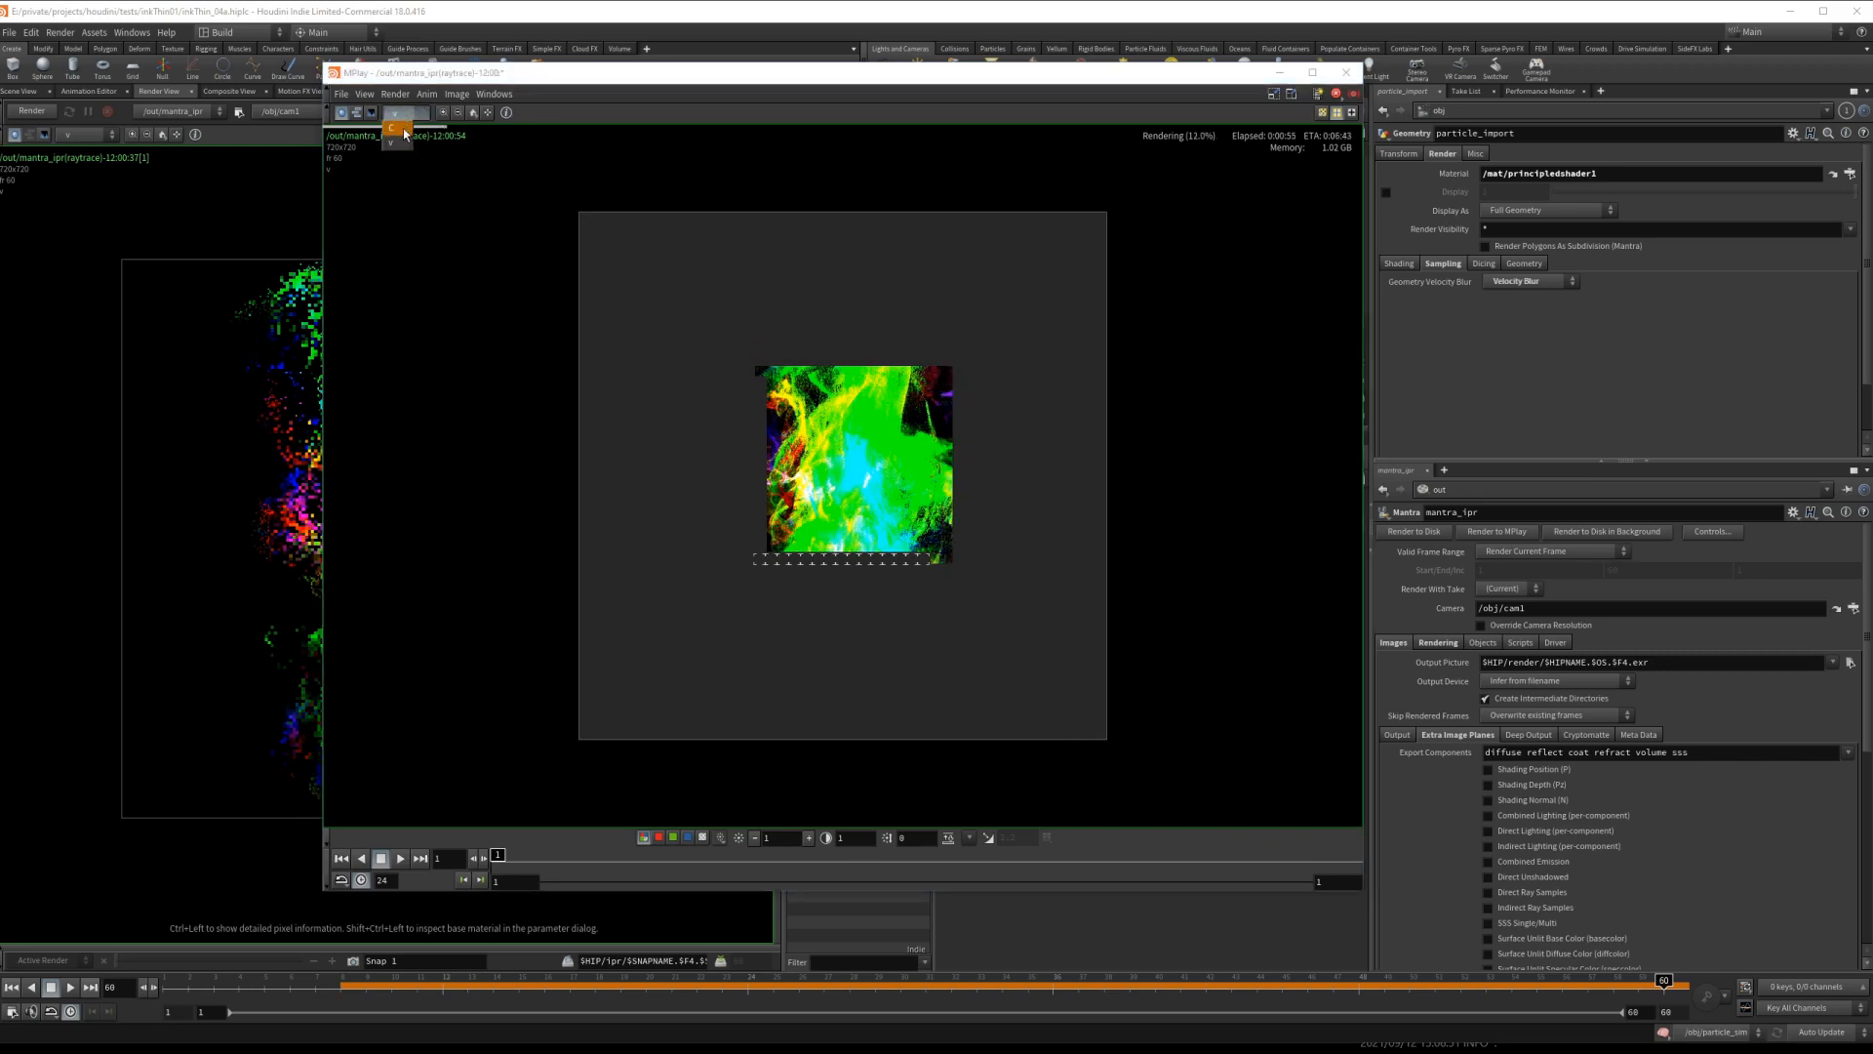
left_click(401, 117)
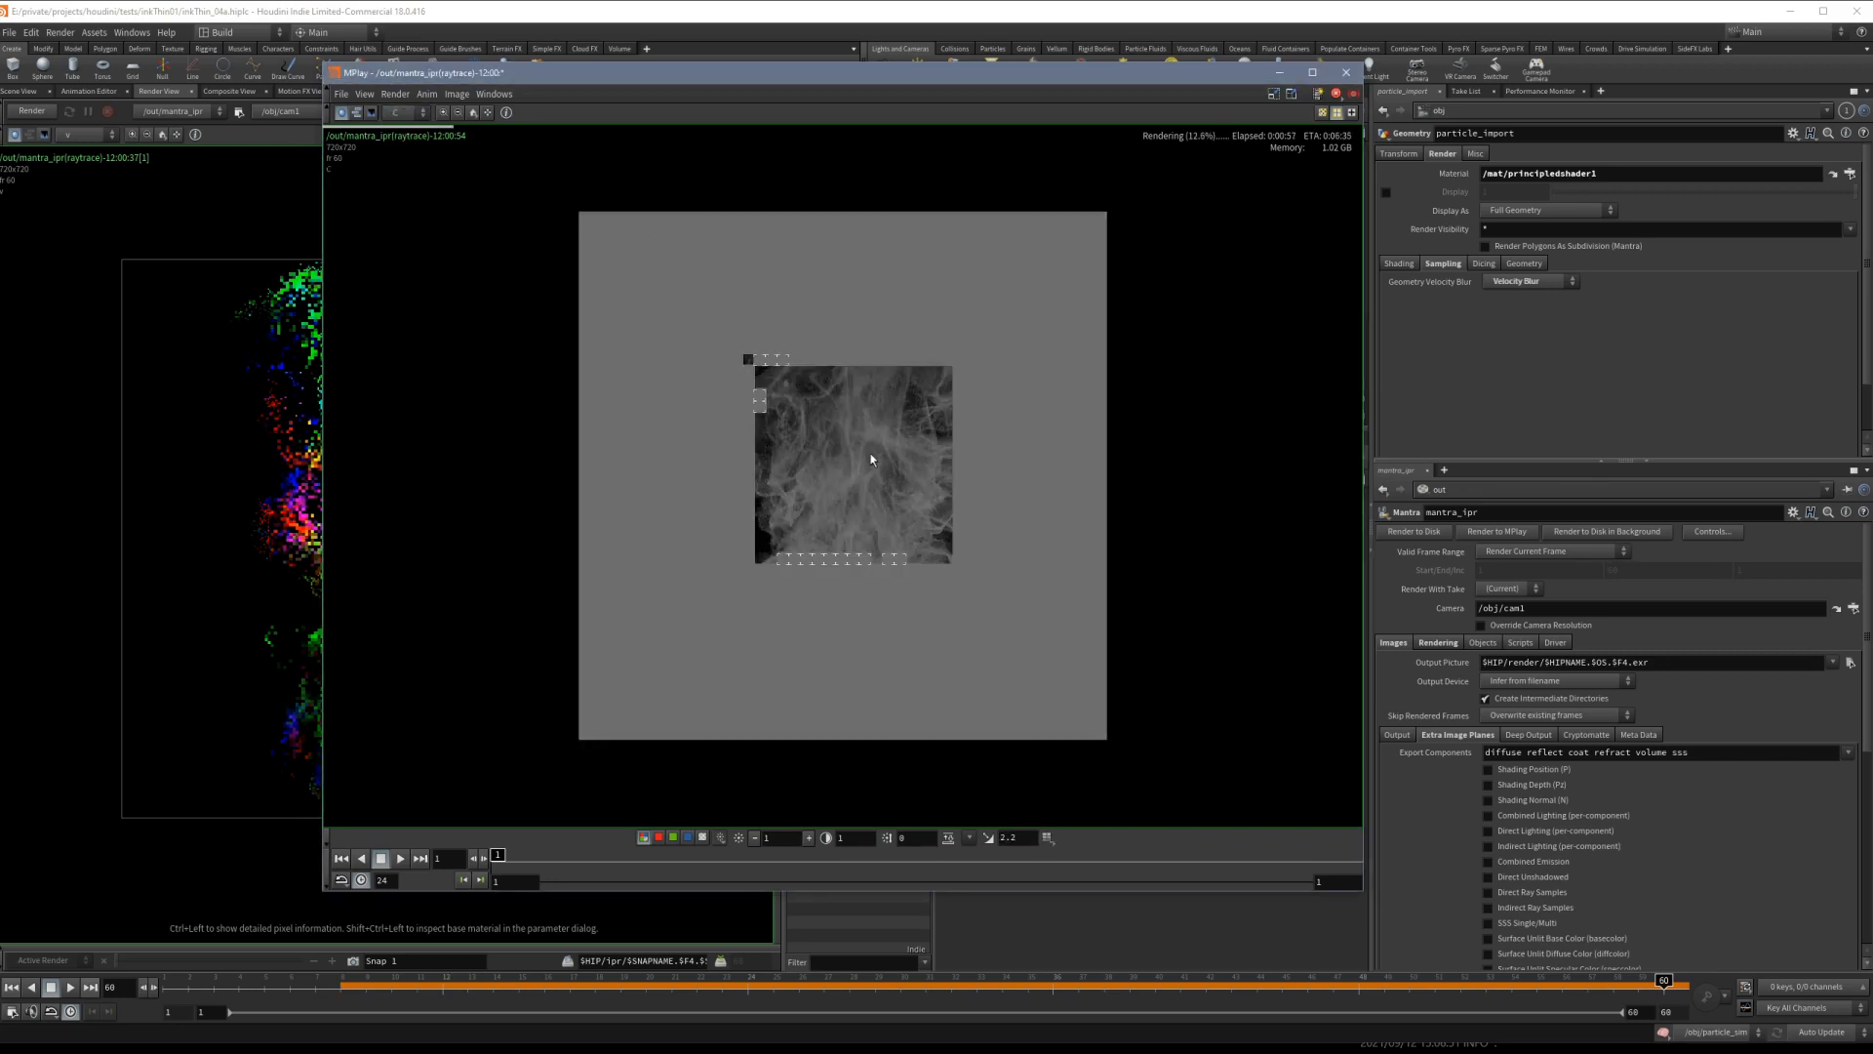
Move the MPlay window out of the way and disable Allow Motion Blur in the mantra_ipr rendering settings.
scroll(871, 462, "up", 2)
scroll(872, 462, "down", 1)
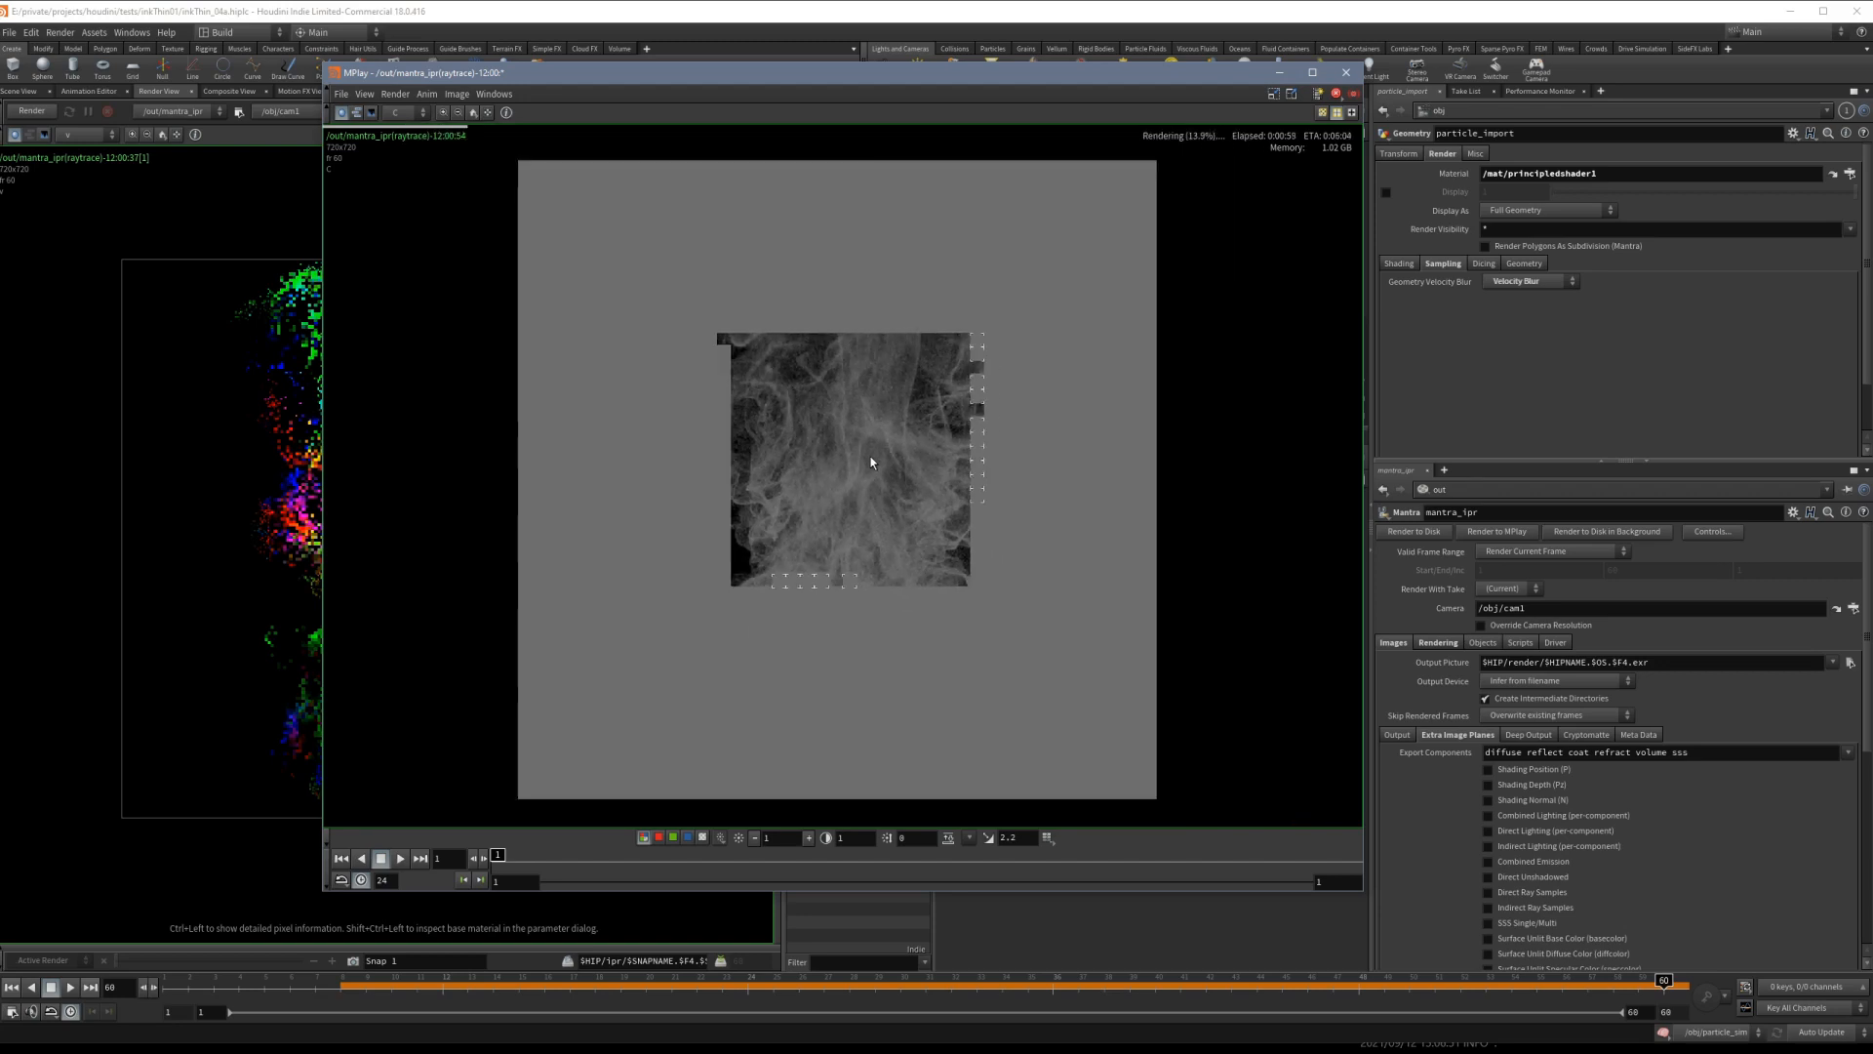
left_click_drag(861, 82, 0, 100)
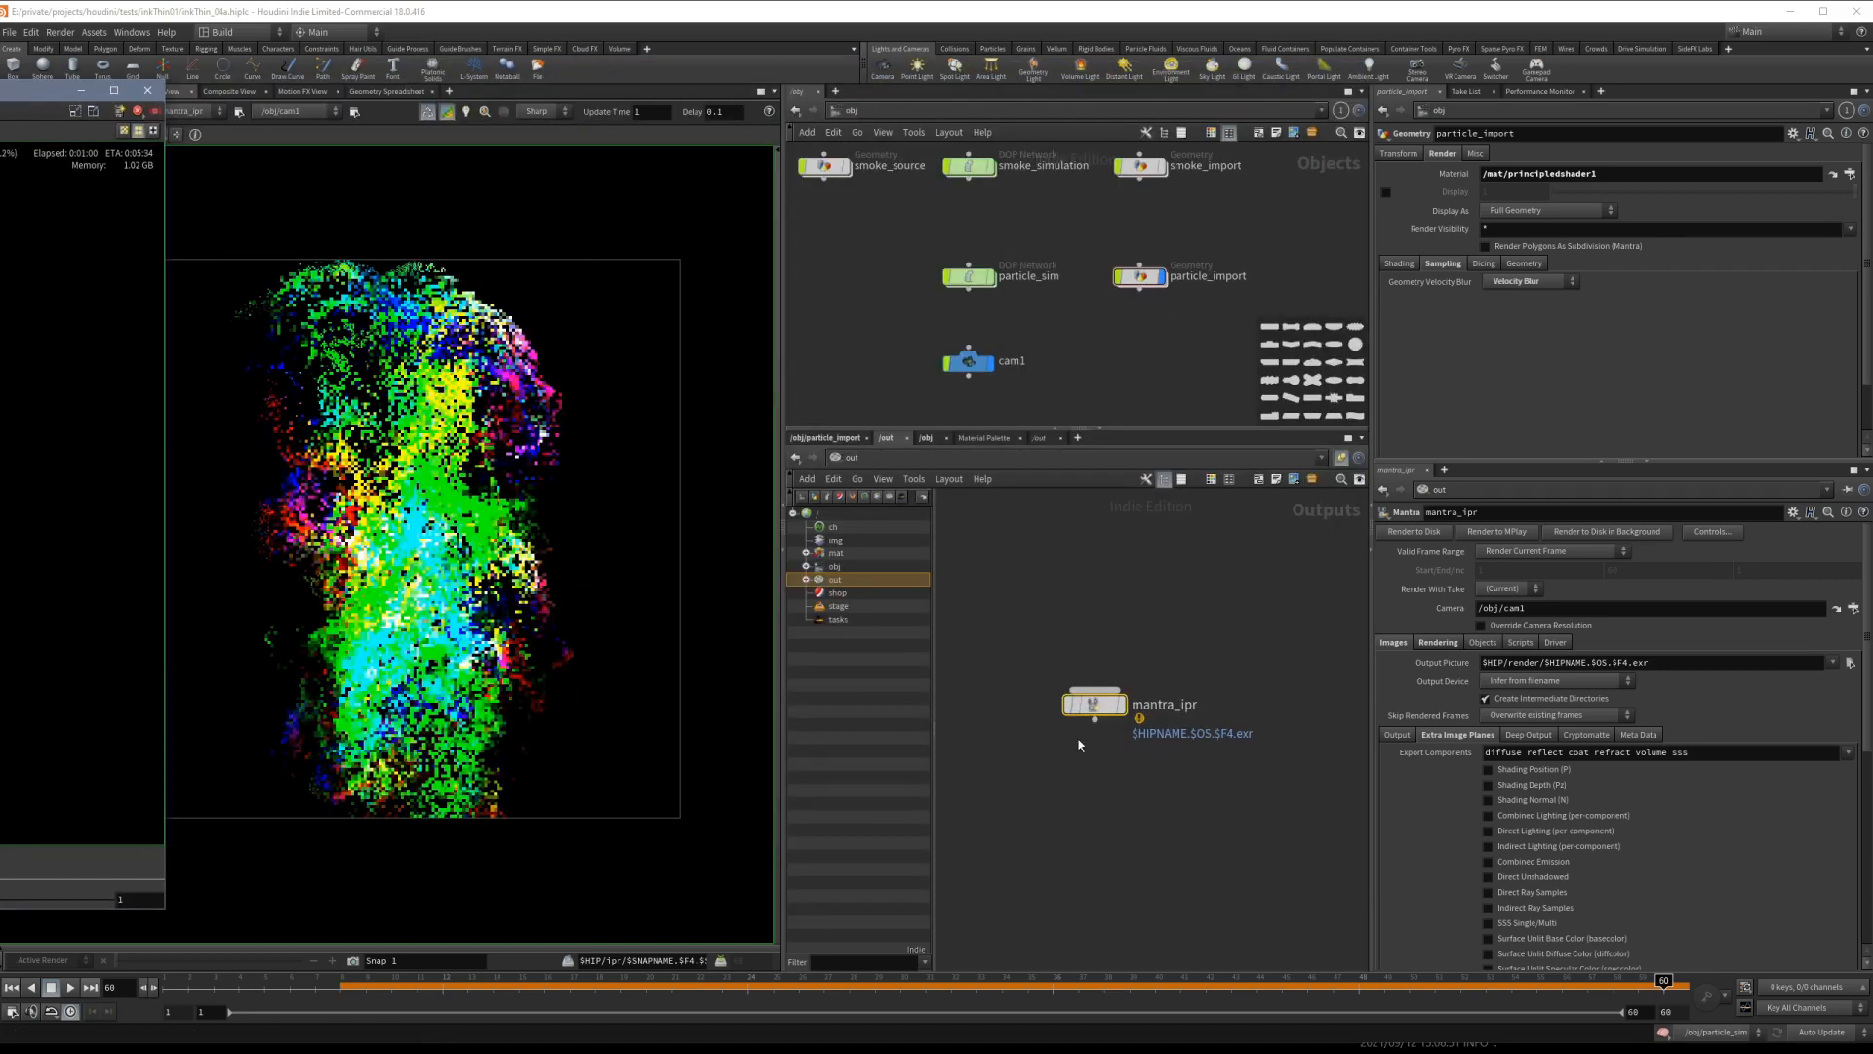
left_click(1093, 702)
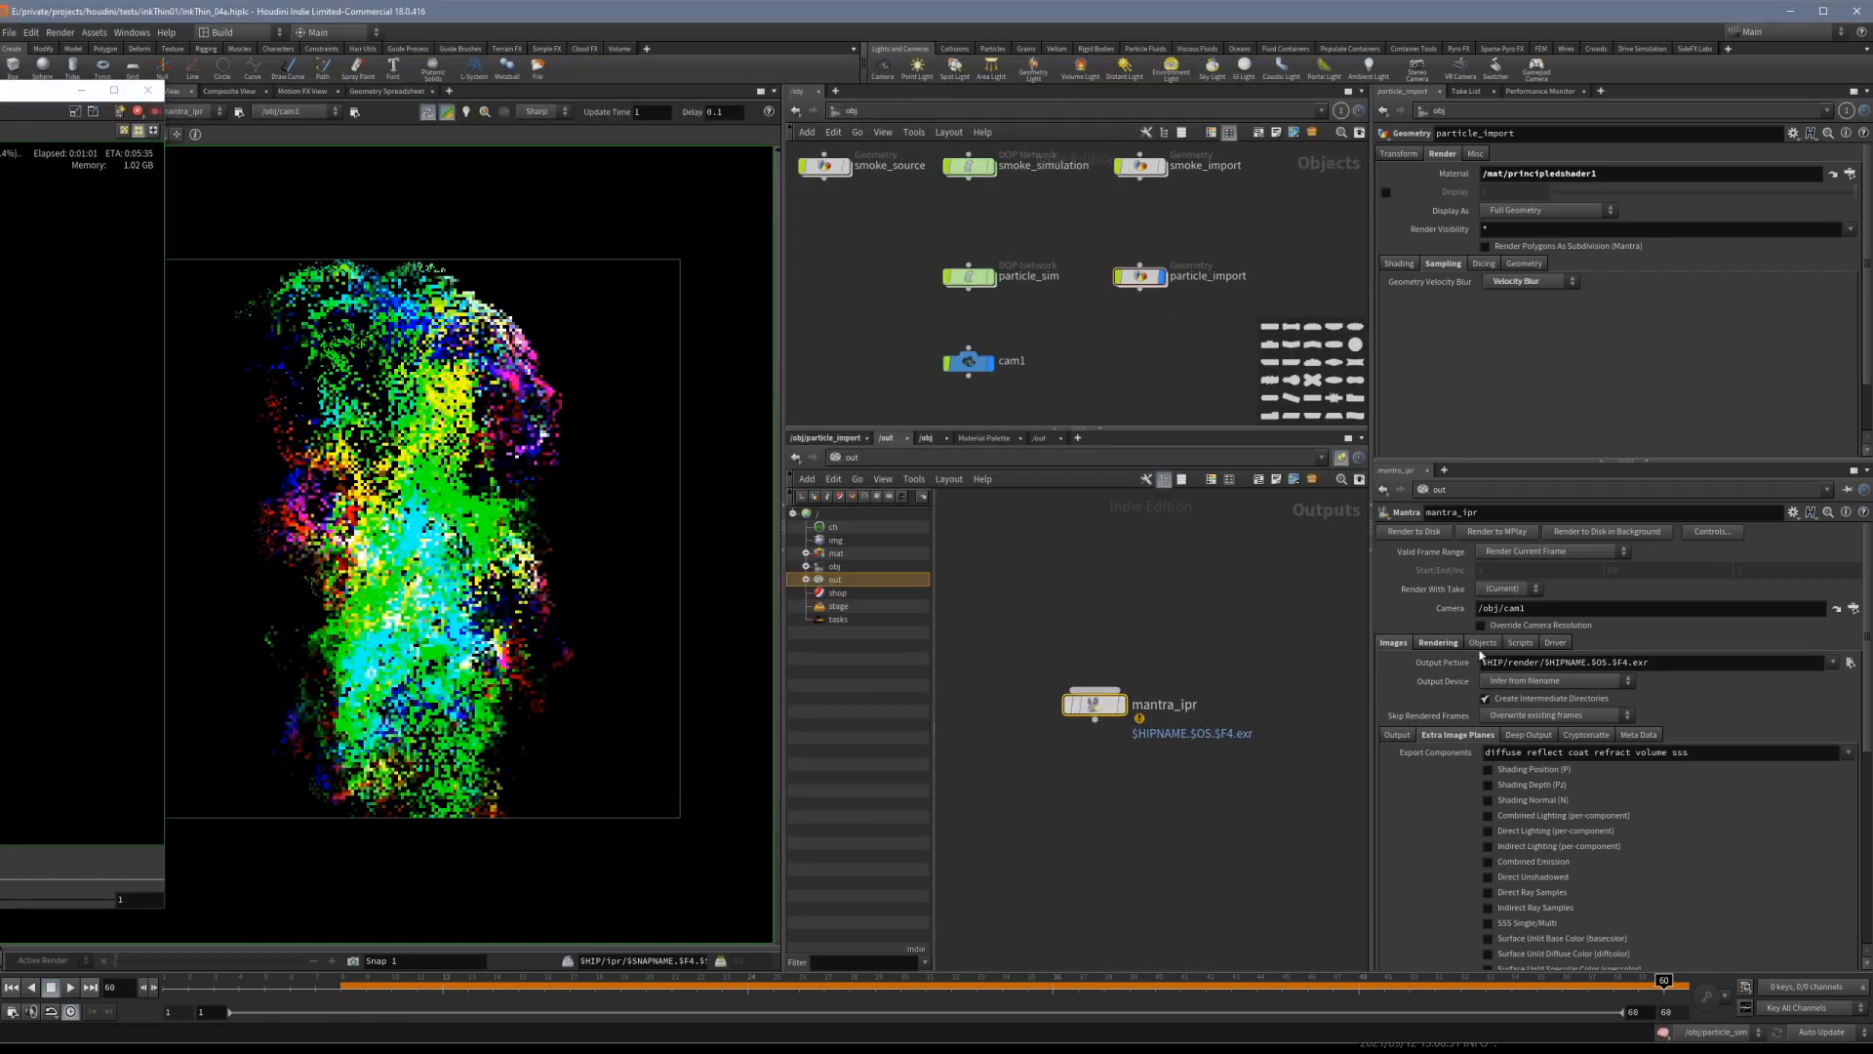
left_click(1440, 643)
left_click(1490, 695)
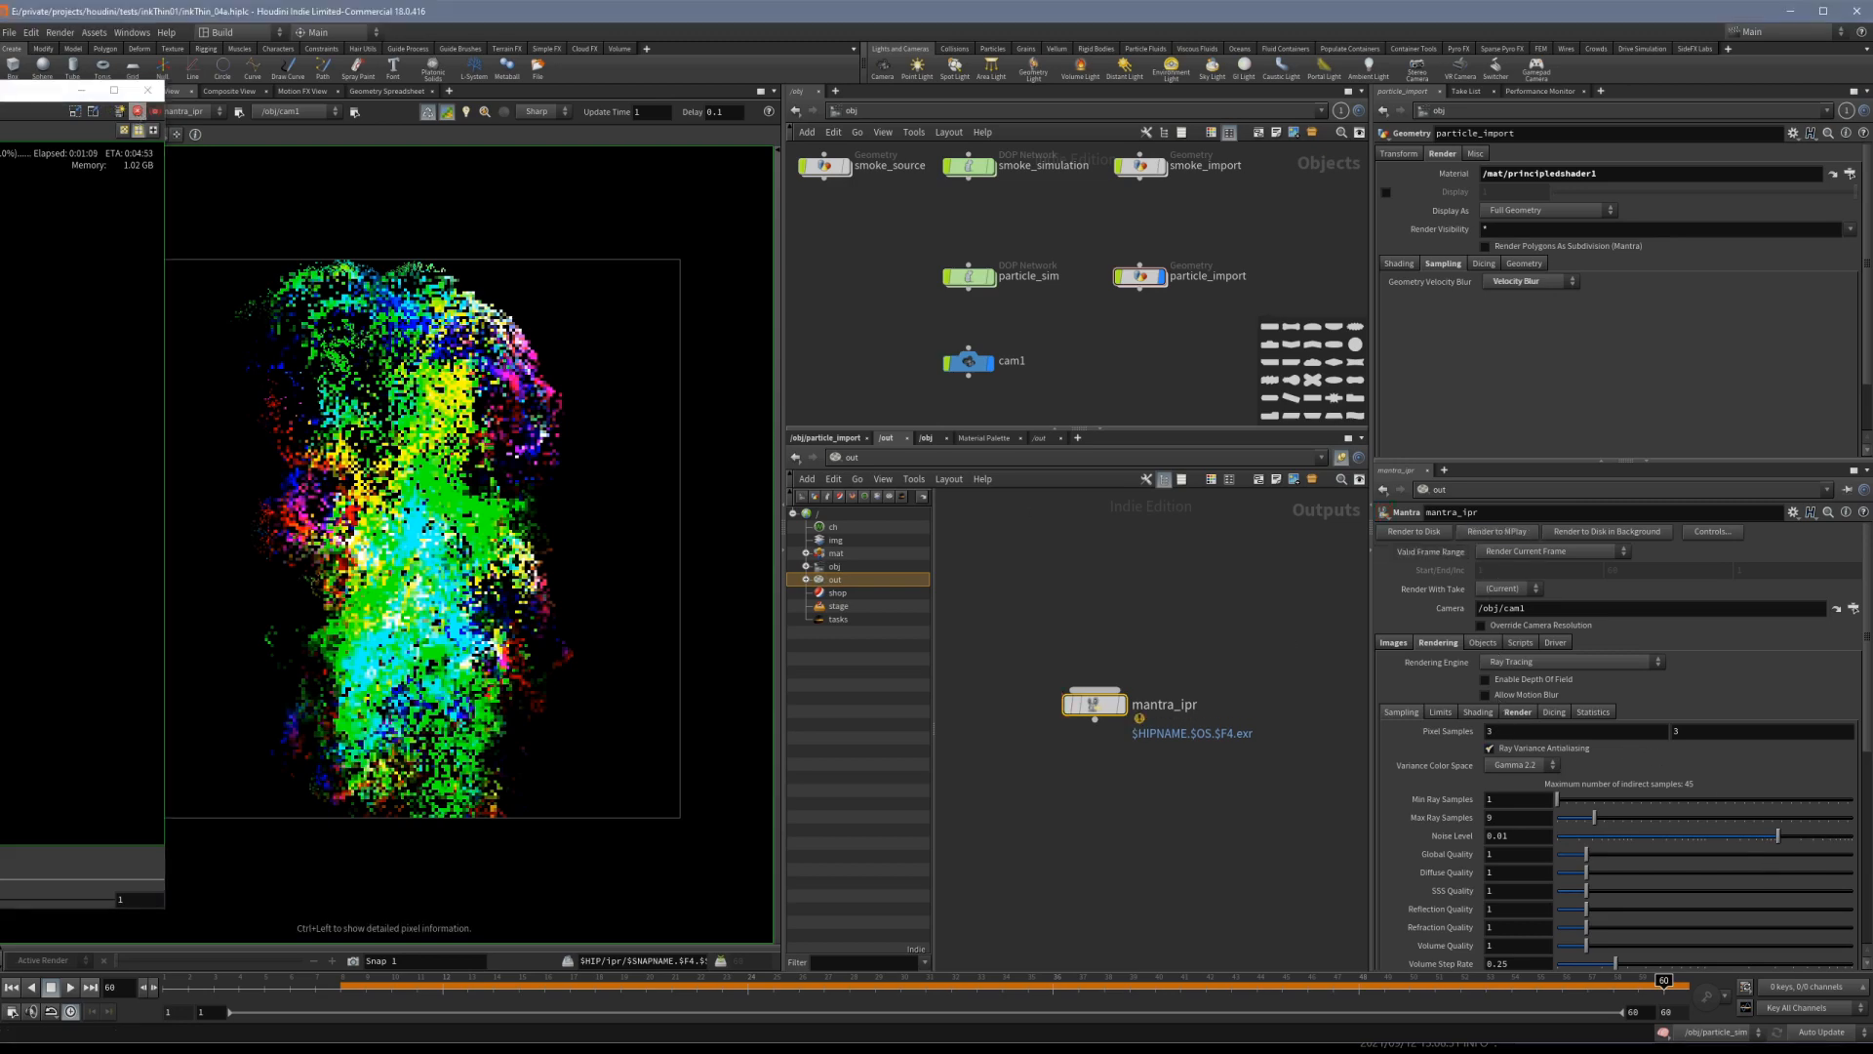
Render mantra_ipr to MPlay again, then bring the new render window forward and enlarge it.
left_click_drag(0, 90, 1034, 88)
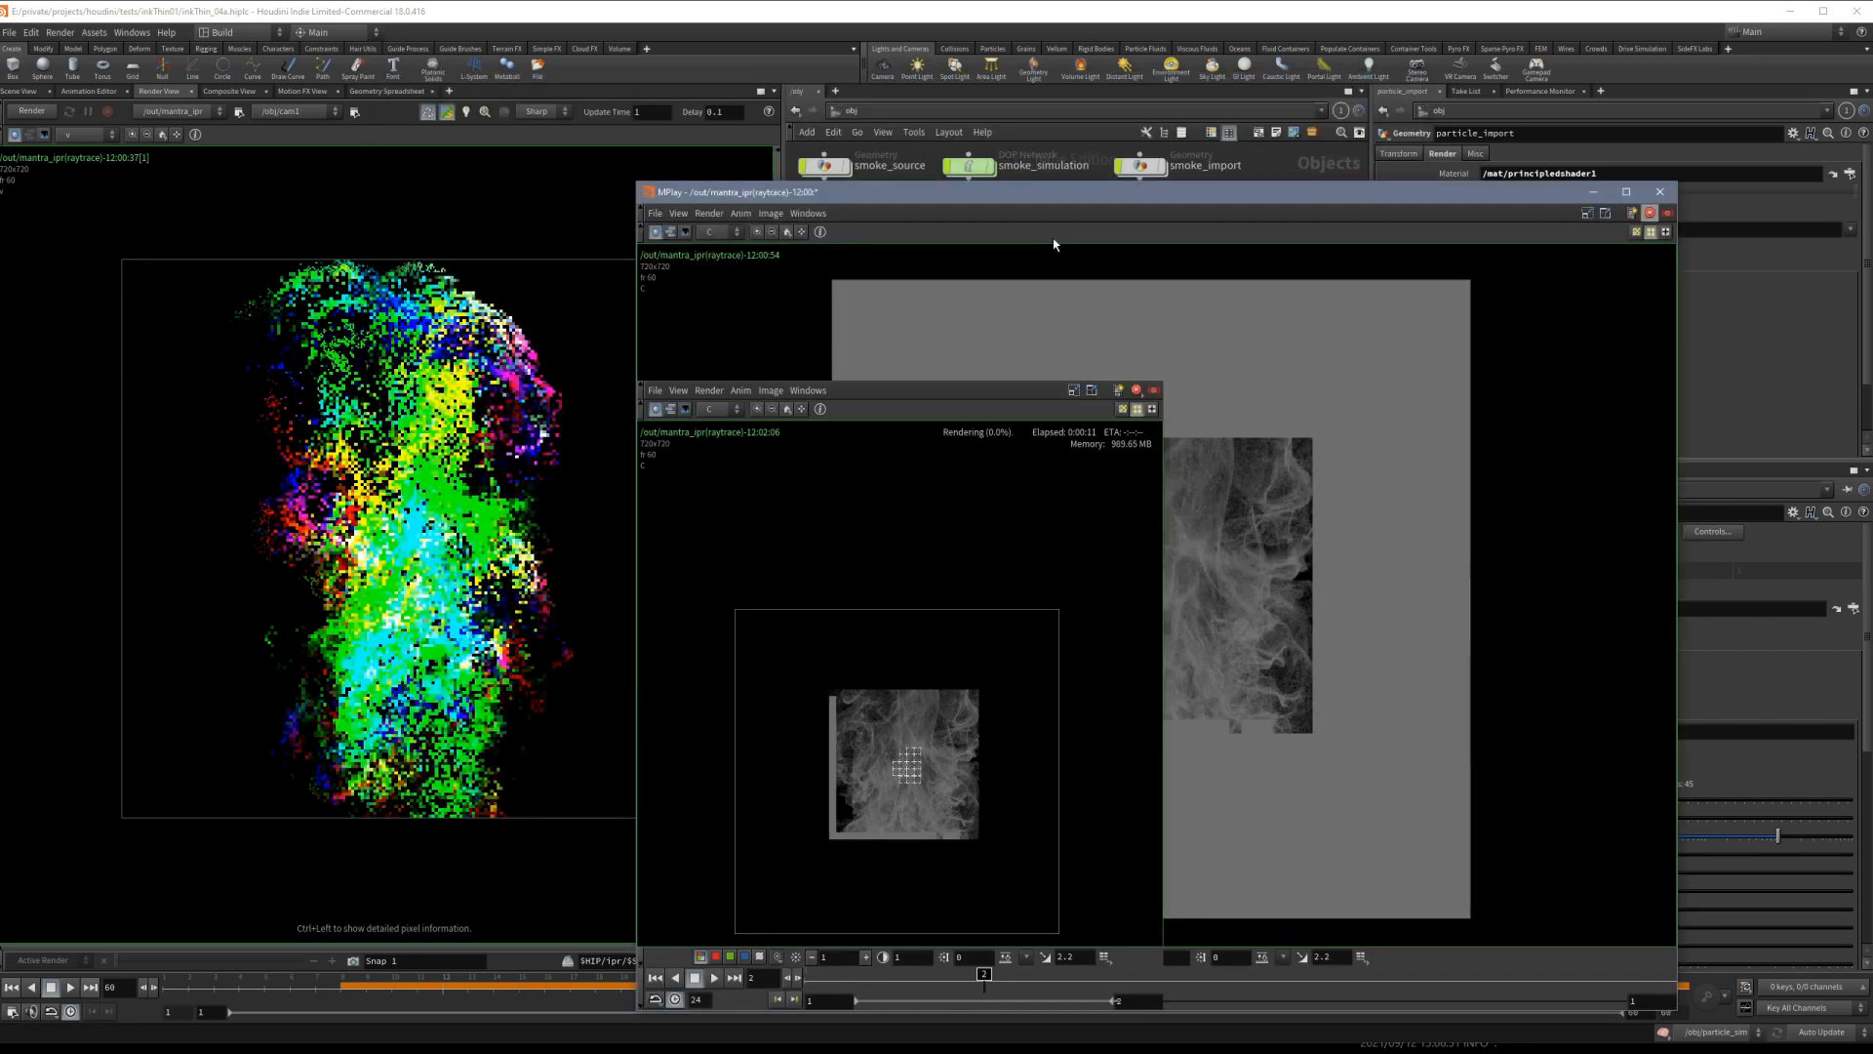
left_click_drag(1054, 191, 810, 149)
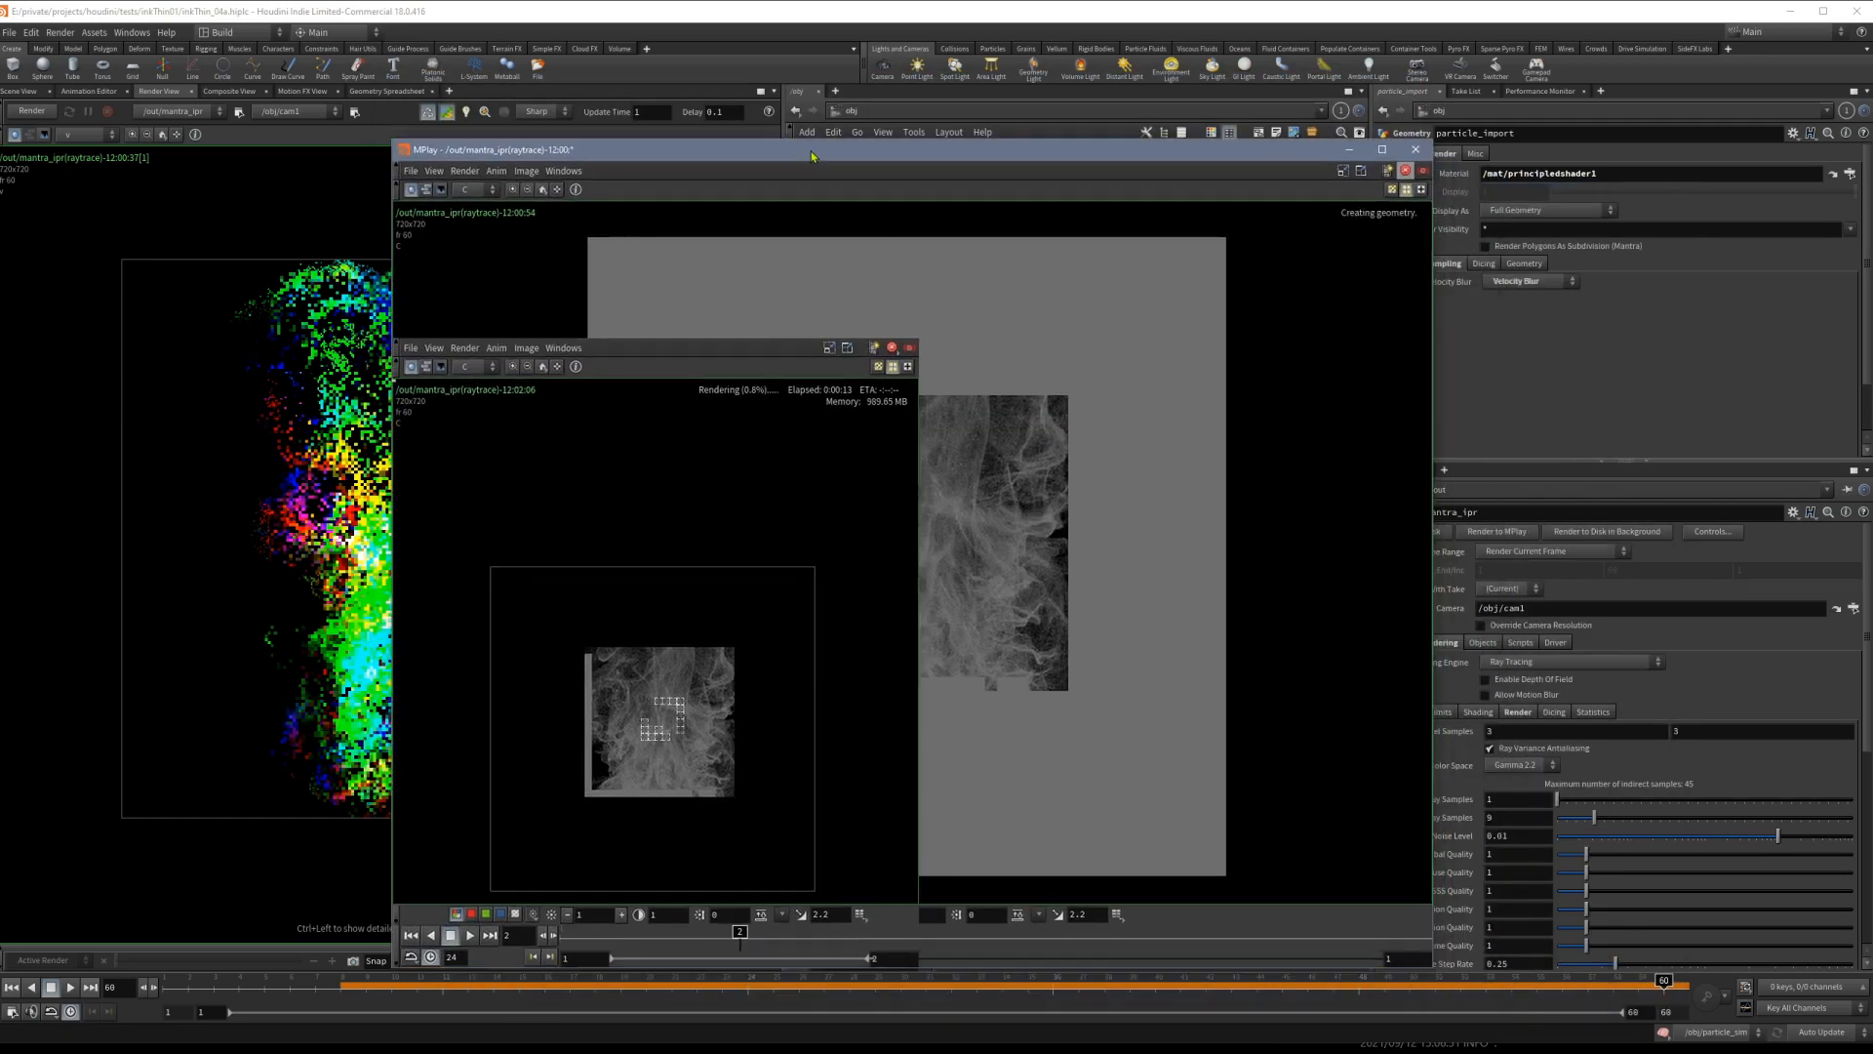
left_click(847, 349)
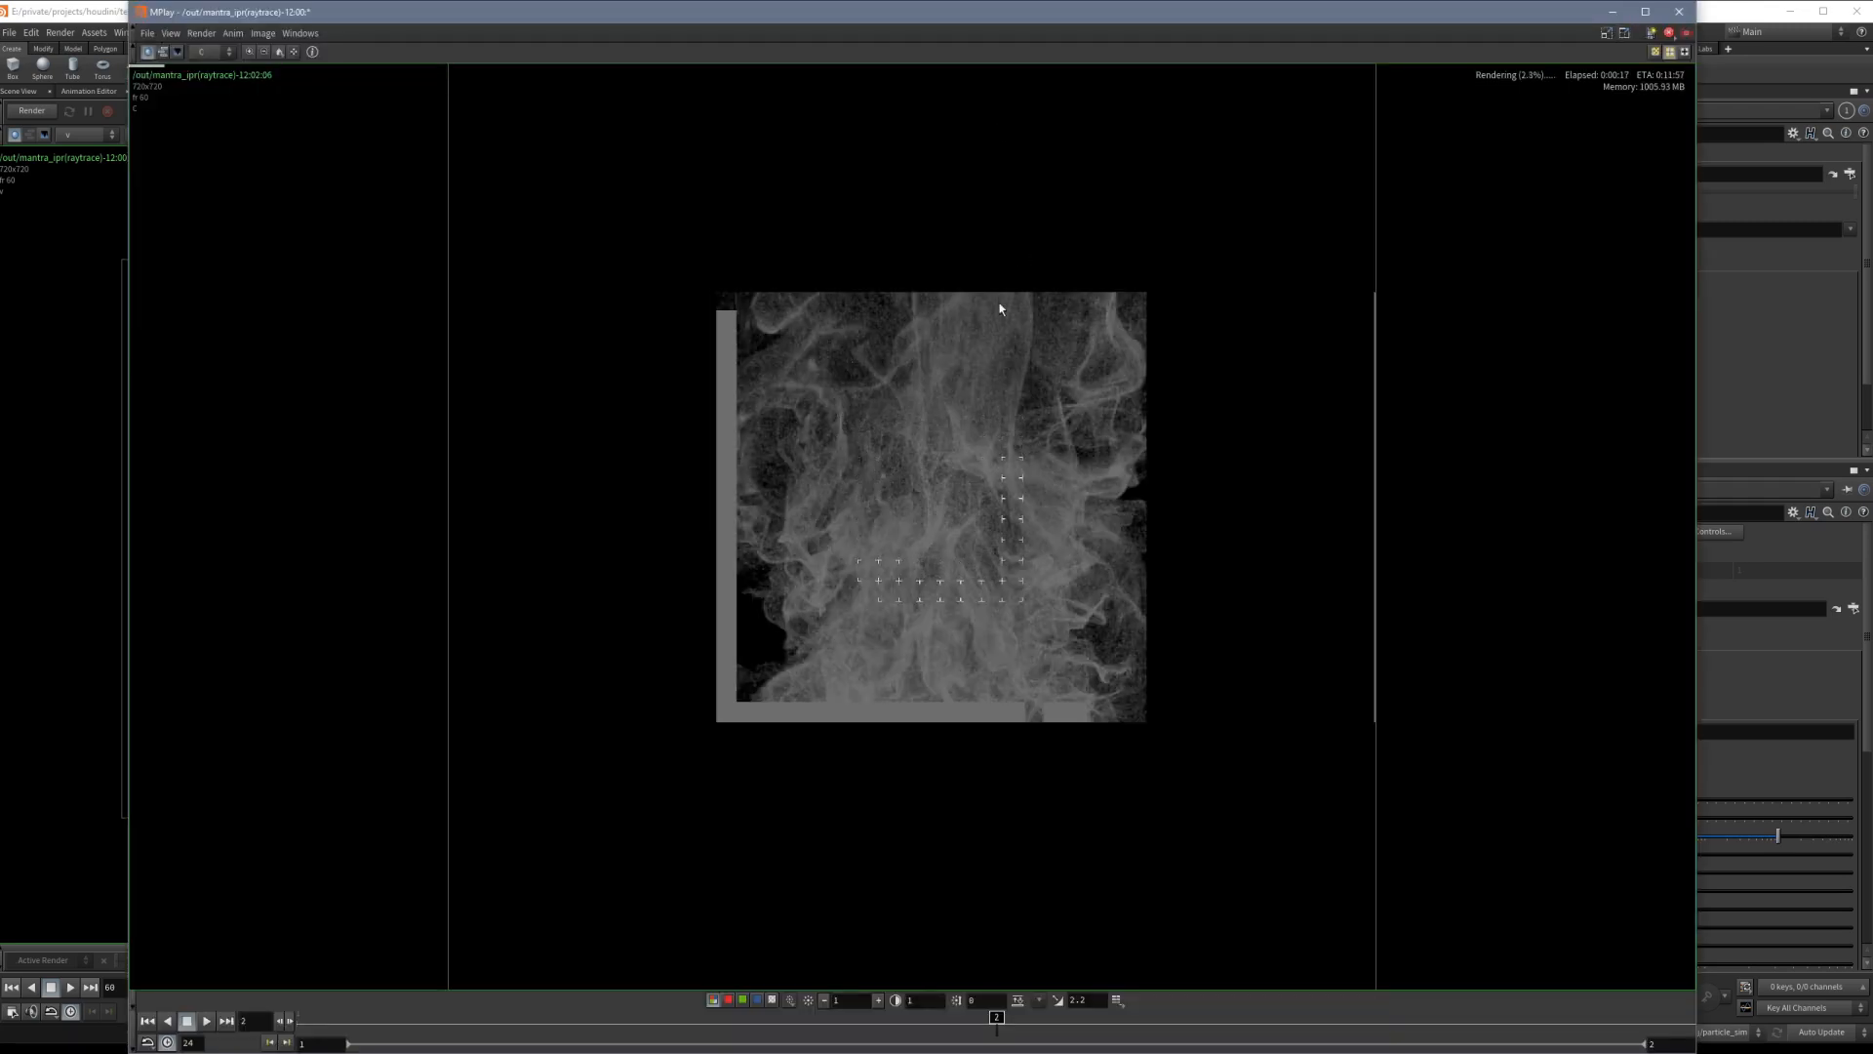
Inspect the unblurred particle render up close, comparing the C and v image planes and ending on C.
scroll(939, 546, "up", 3)
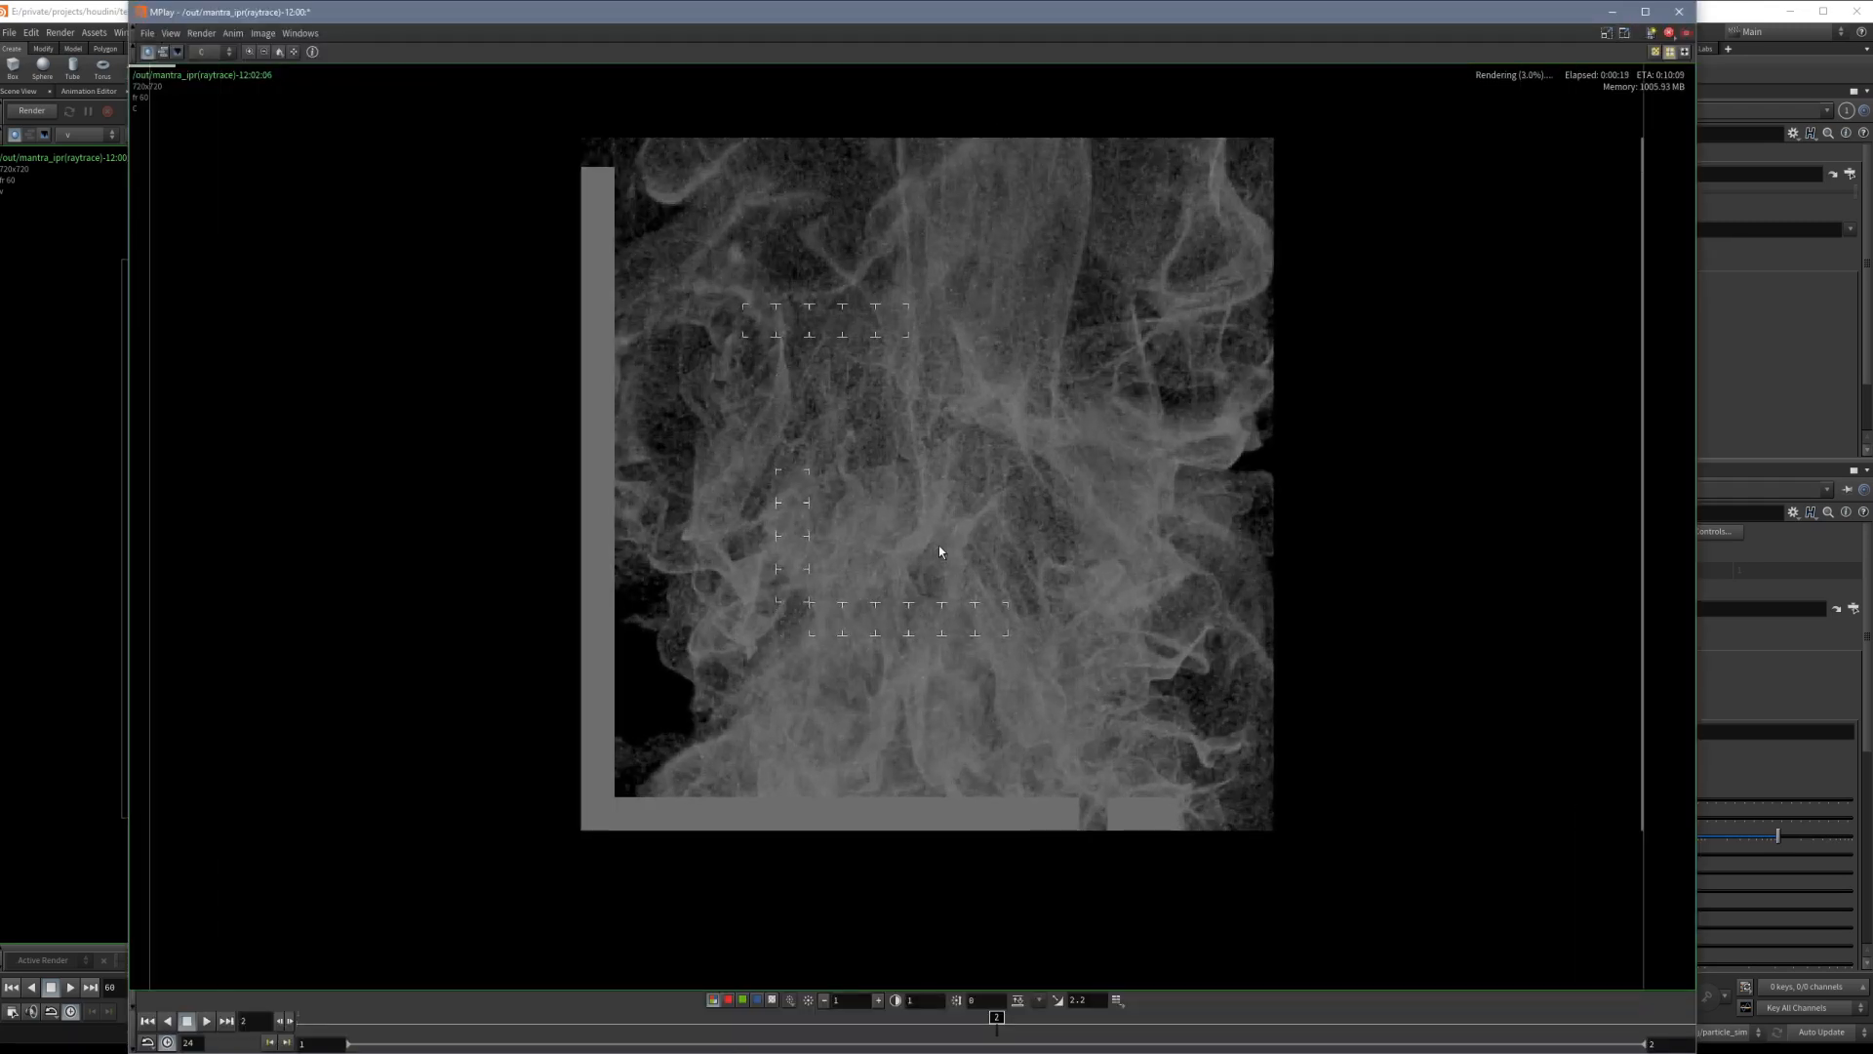
scroll(1015, 343, "up", 1)
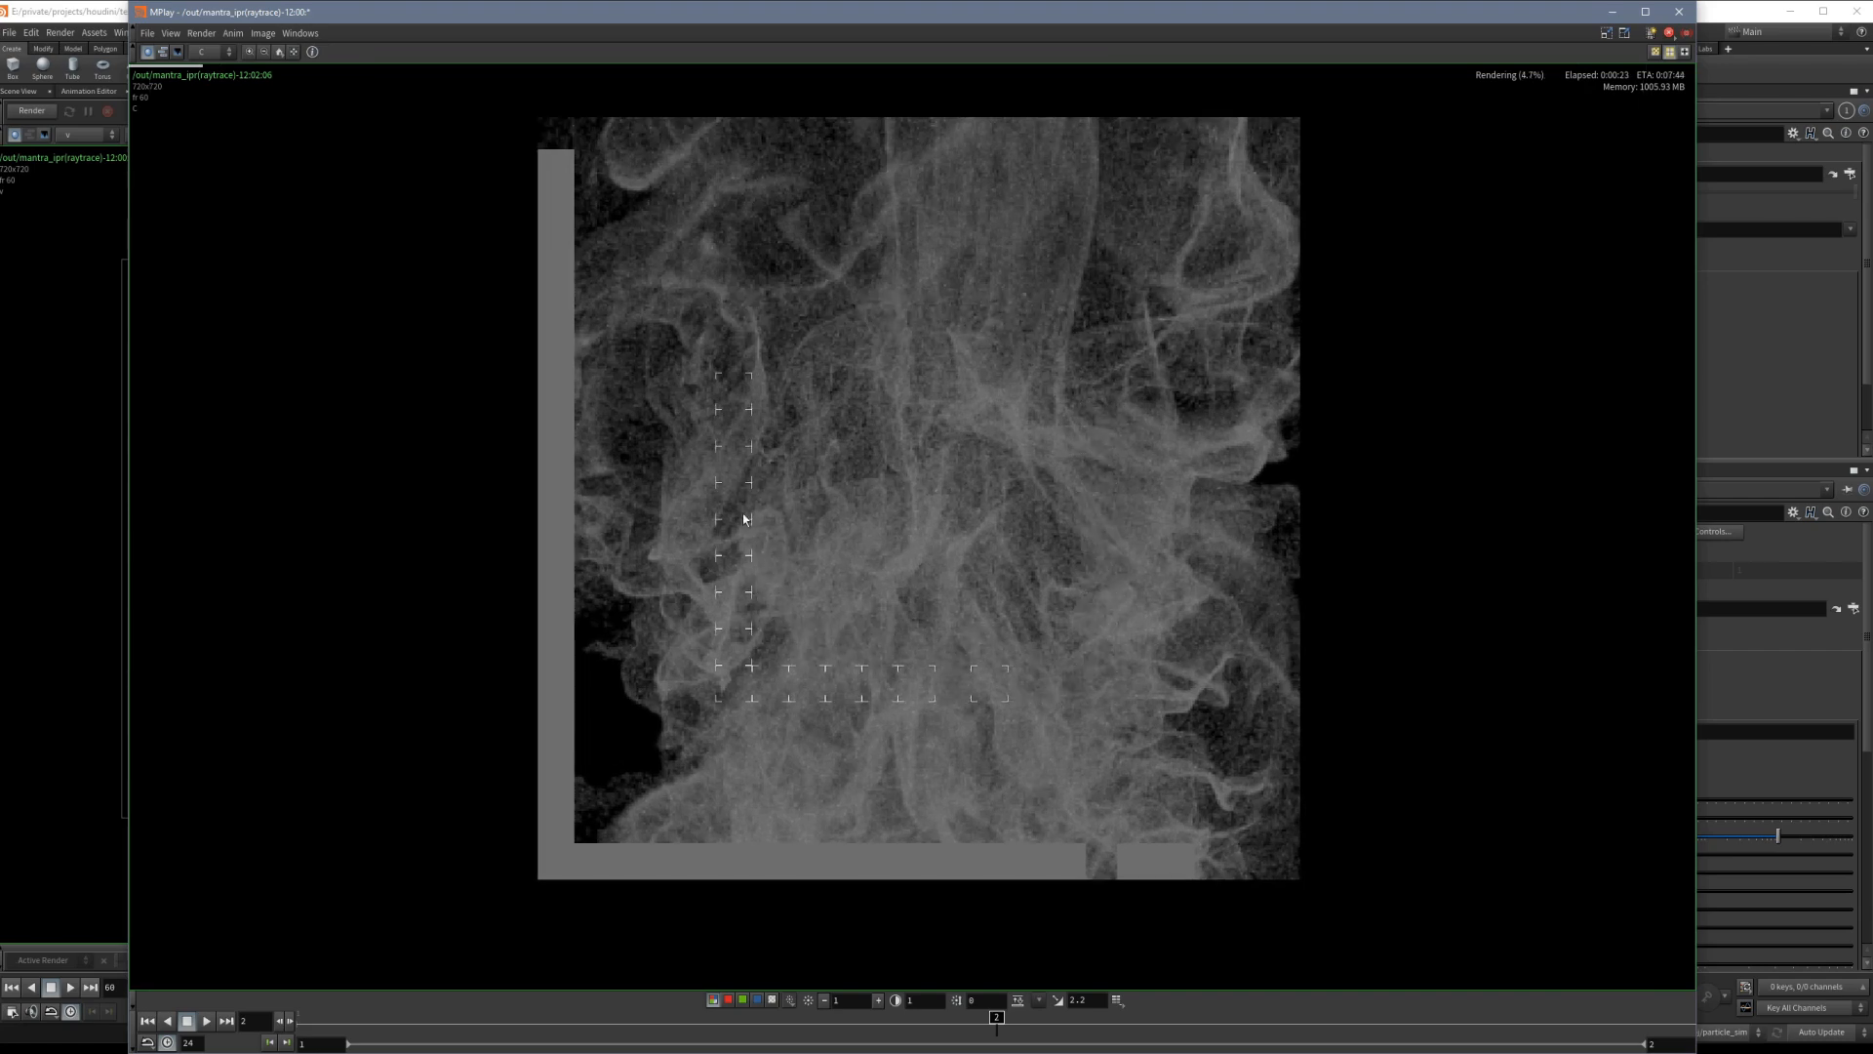
left_click(206, 86)
scroll(897, 395, "down", 4)
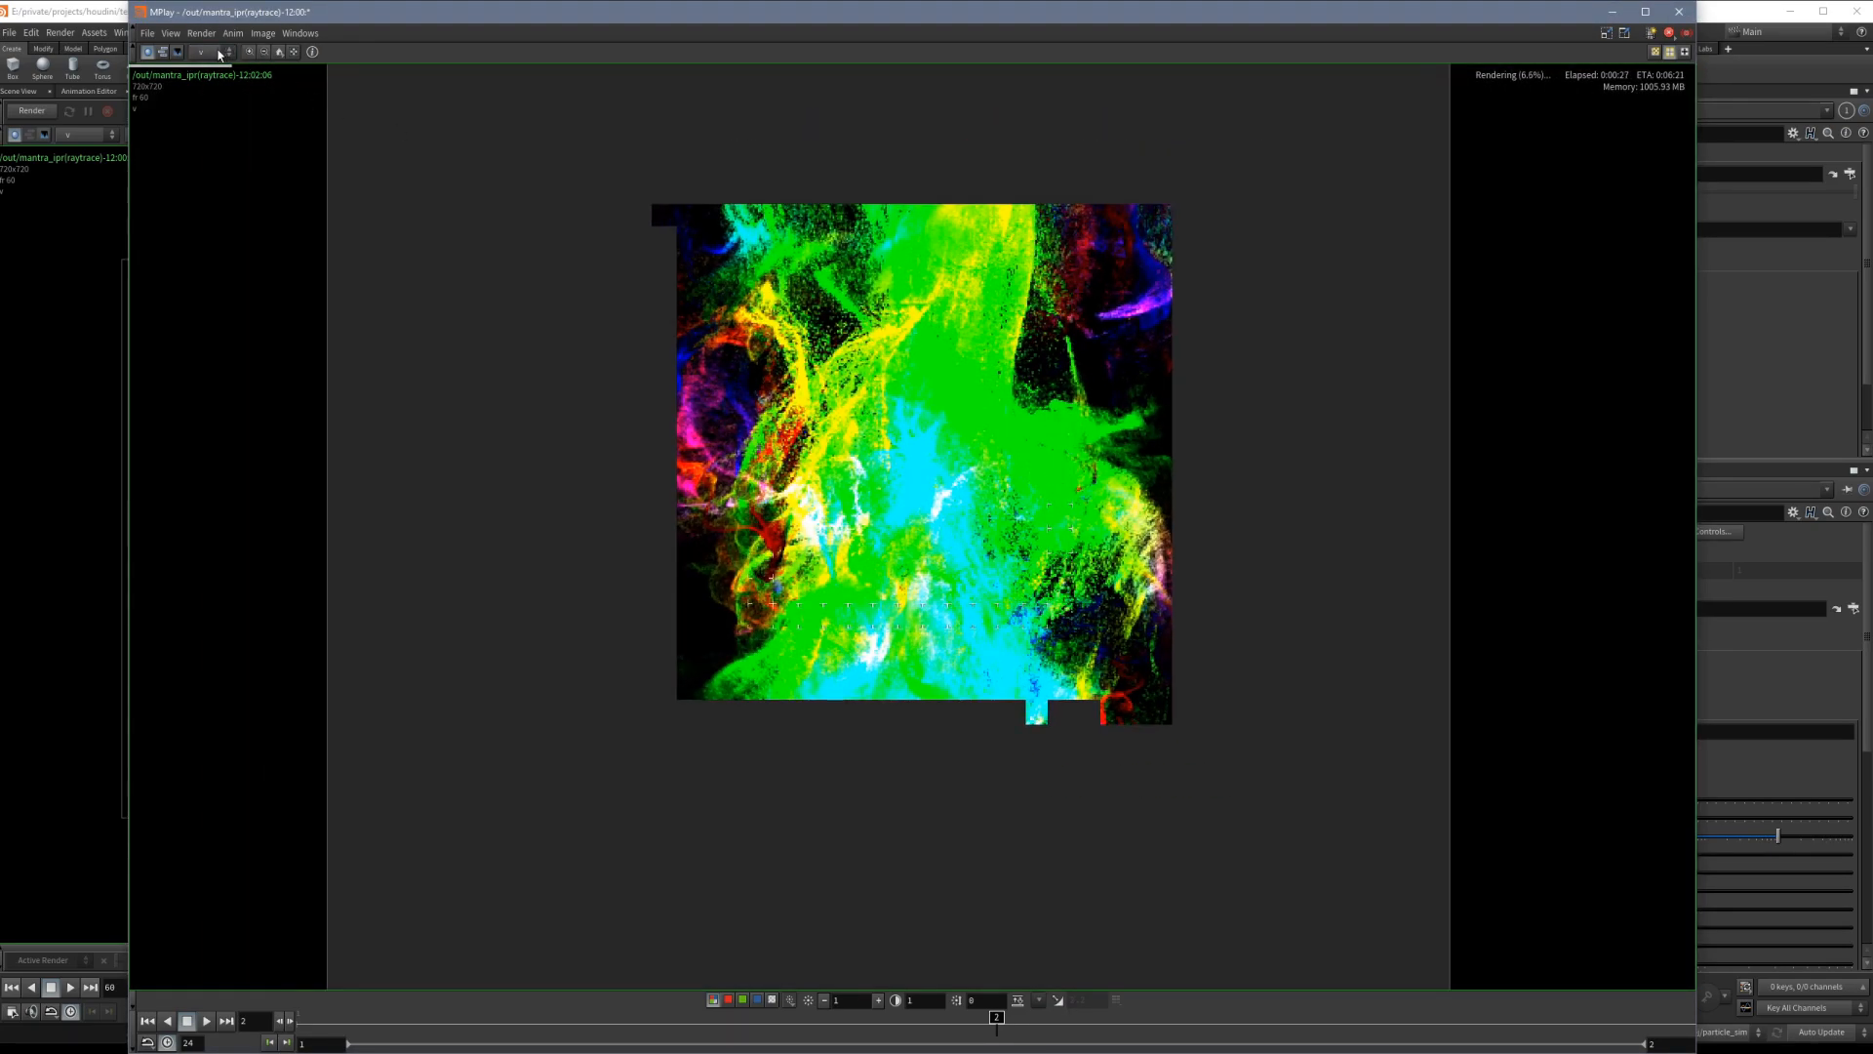
left_click(220, 54)
left_click(212, 69)
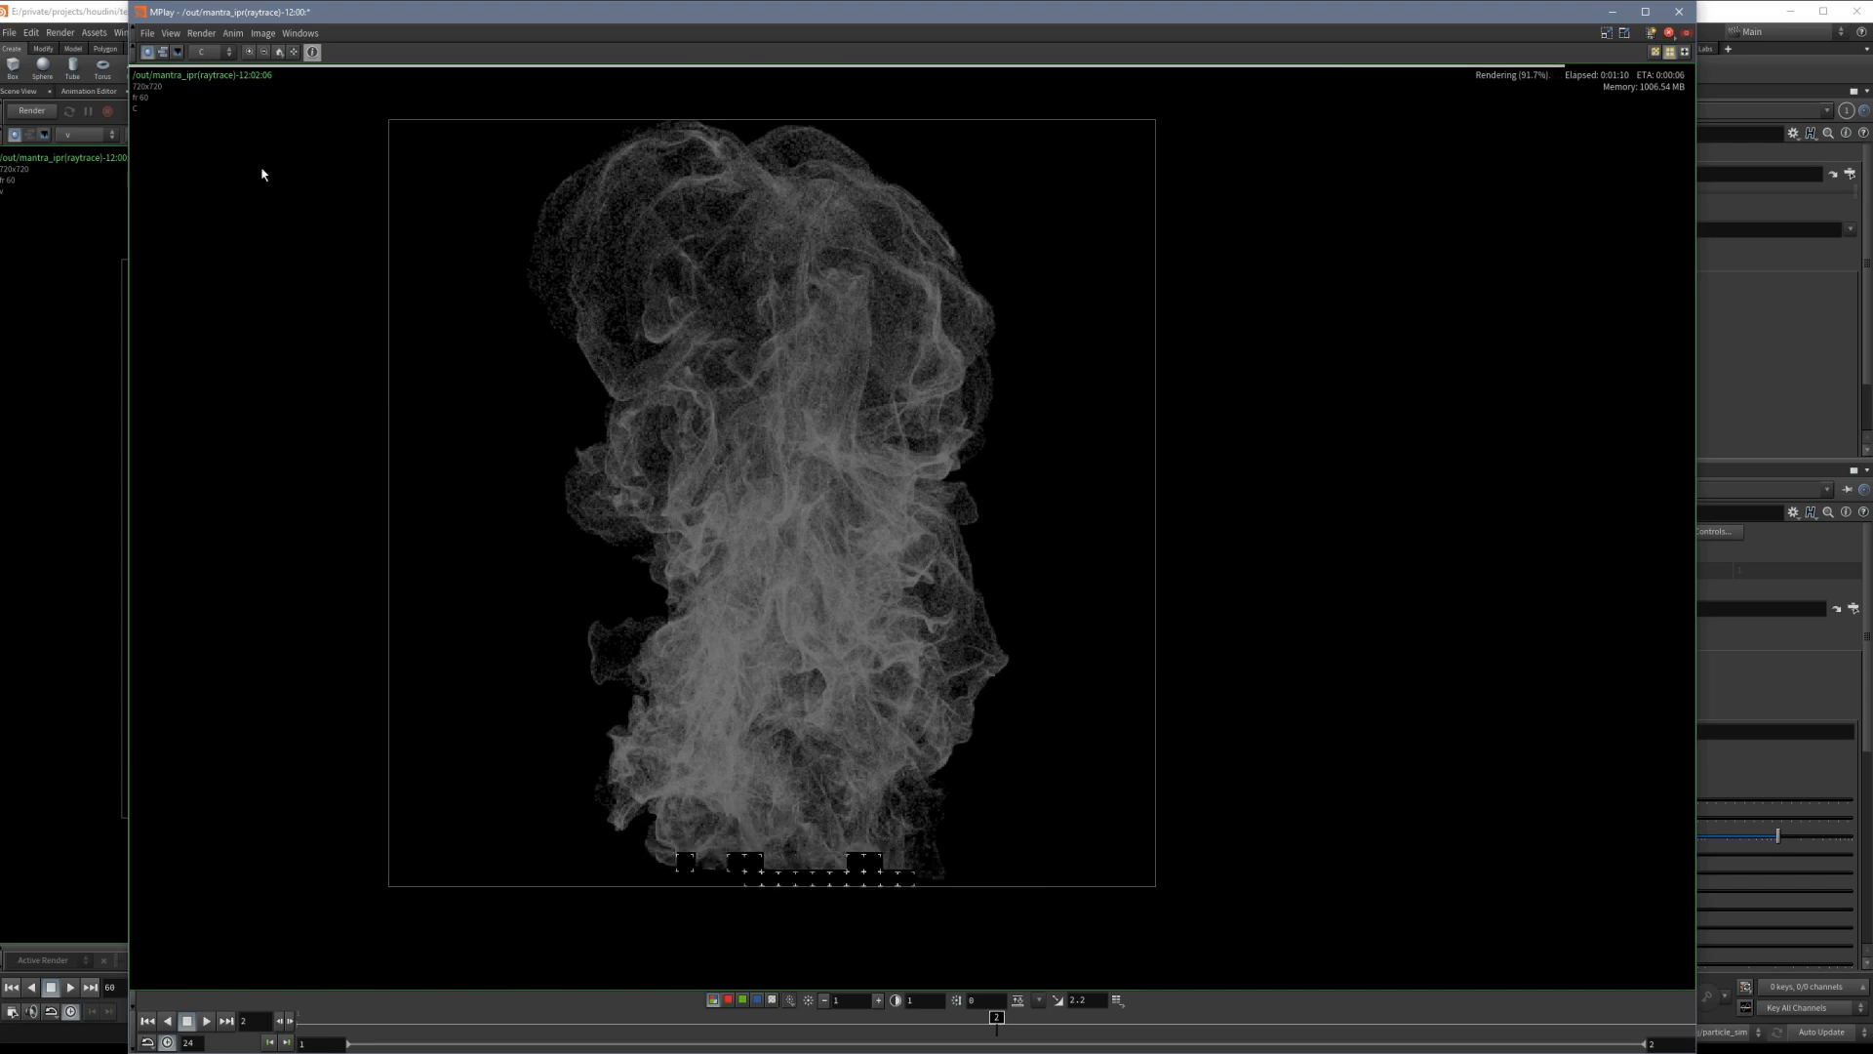
Save the current MPlay frame as $HIP/test01.pic, moving the MPlay window aside to uncover the save dialog.
left_click(148, 35)
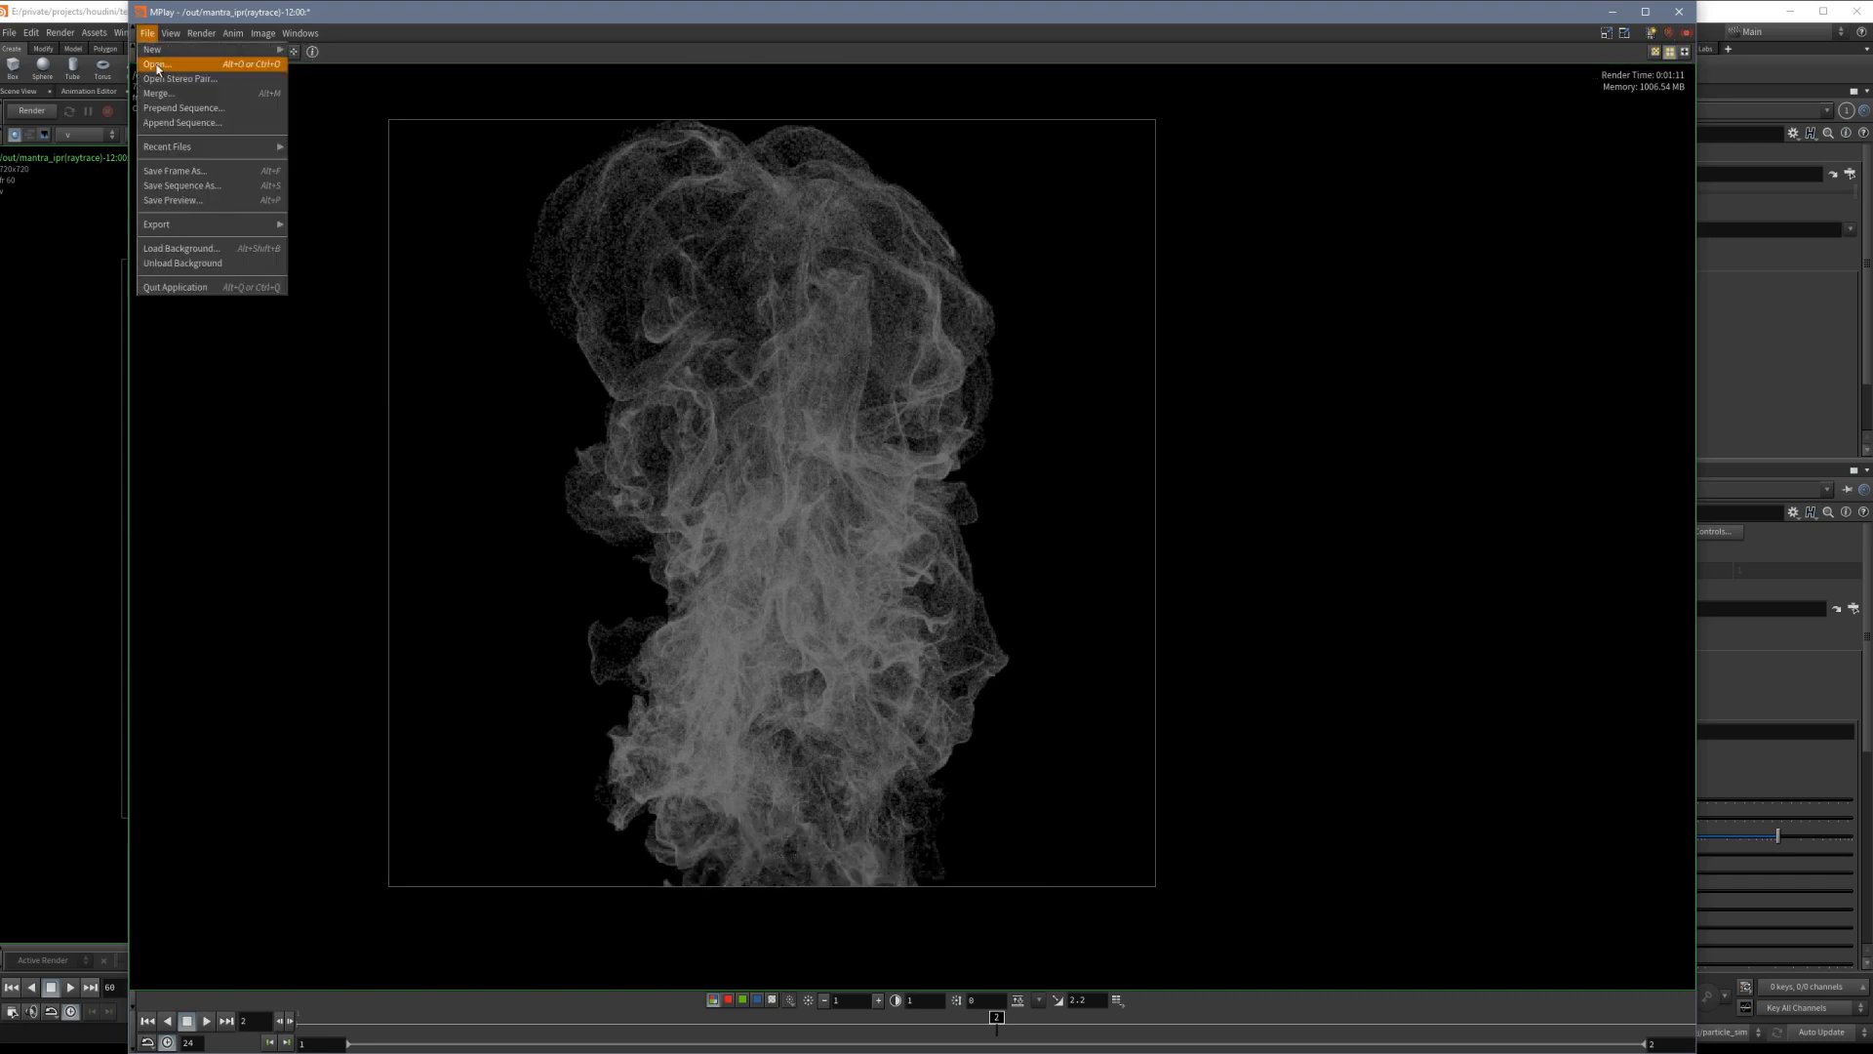
left_click(215, 171)
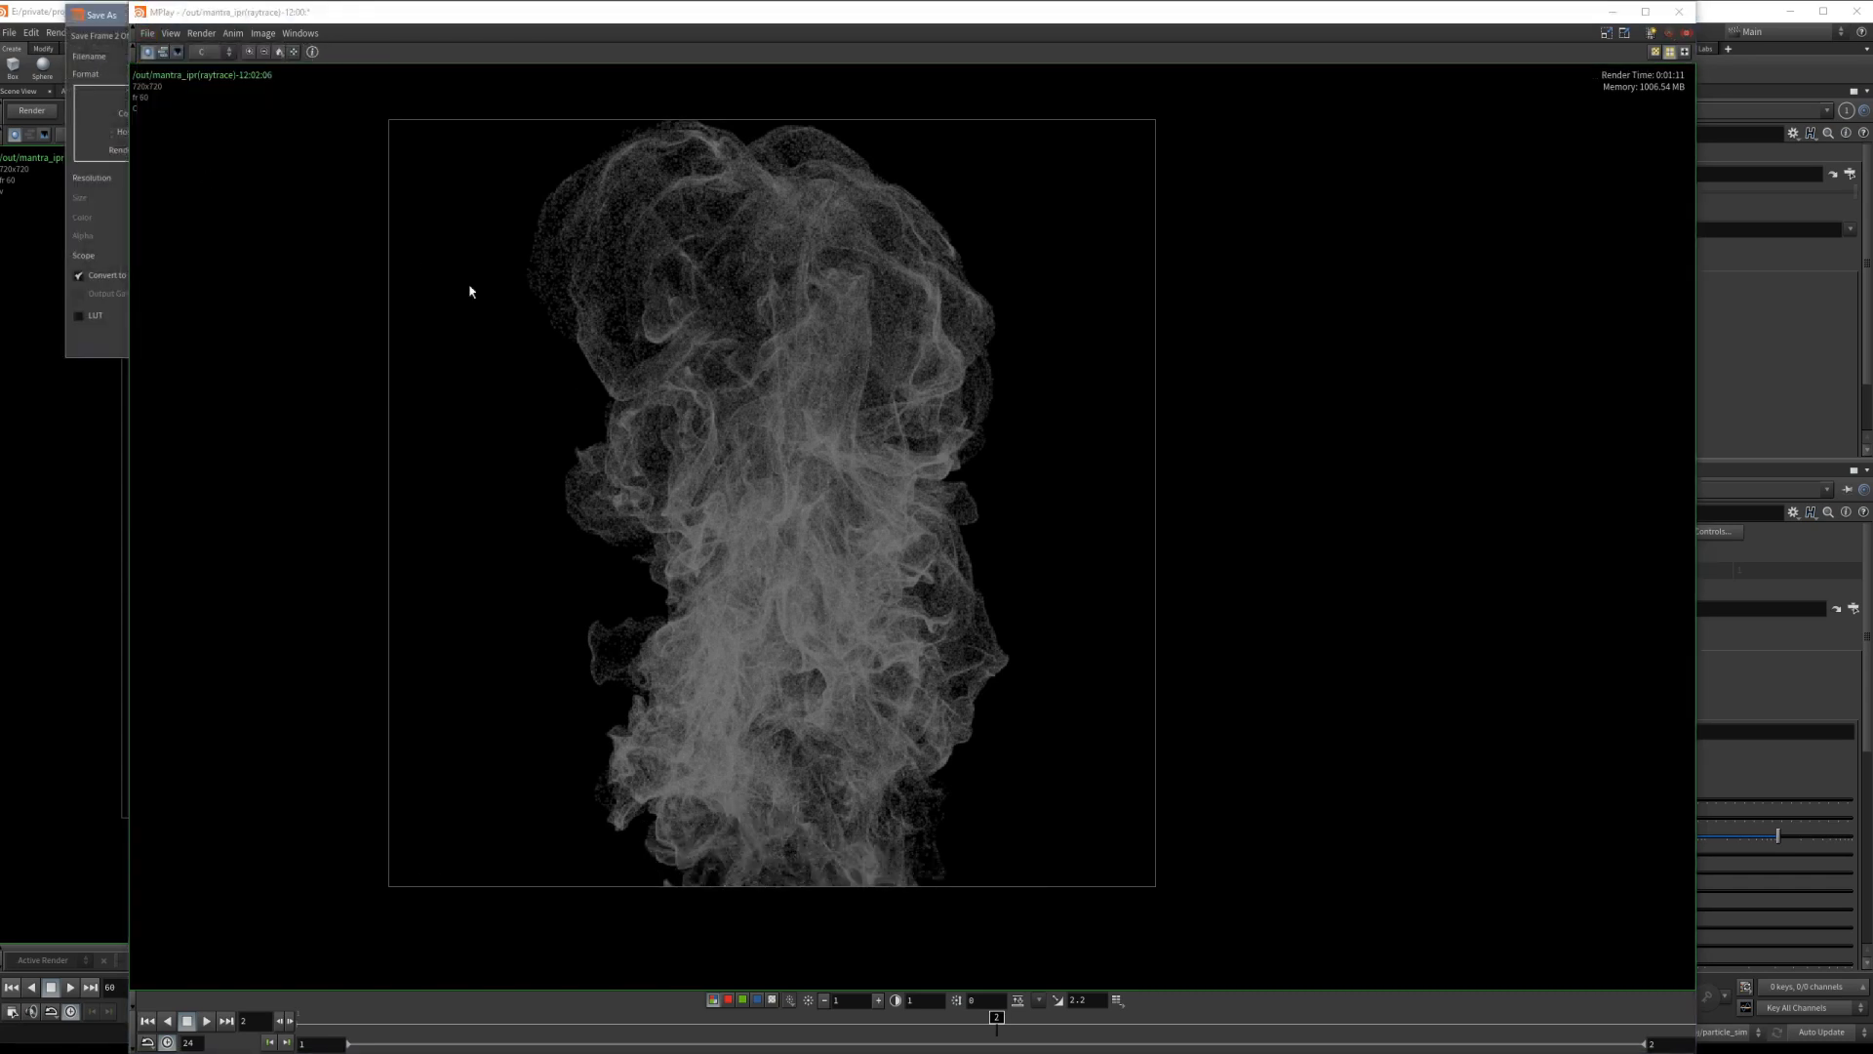
left_click_drag(117, 28, 101, 198)
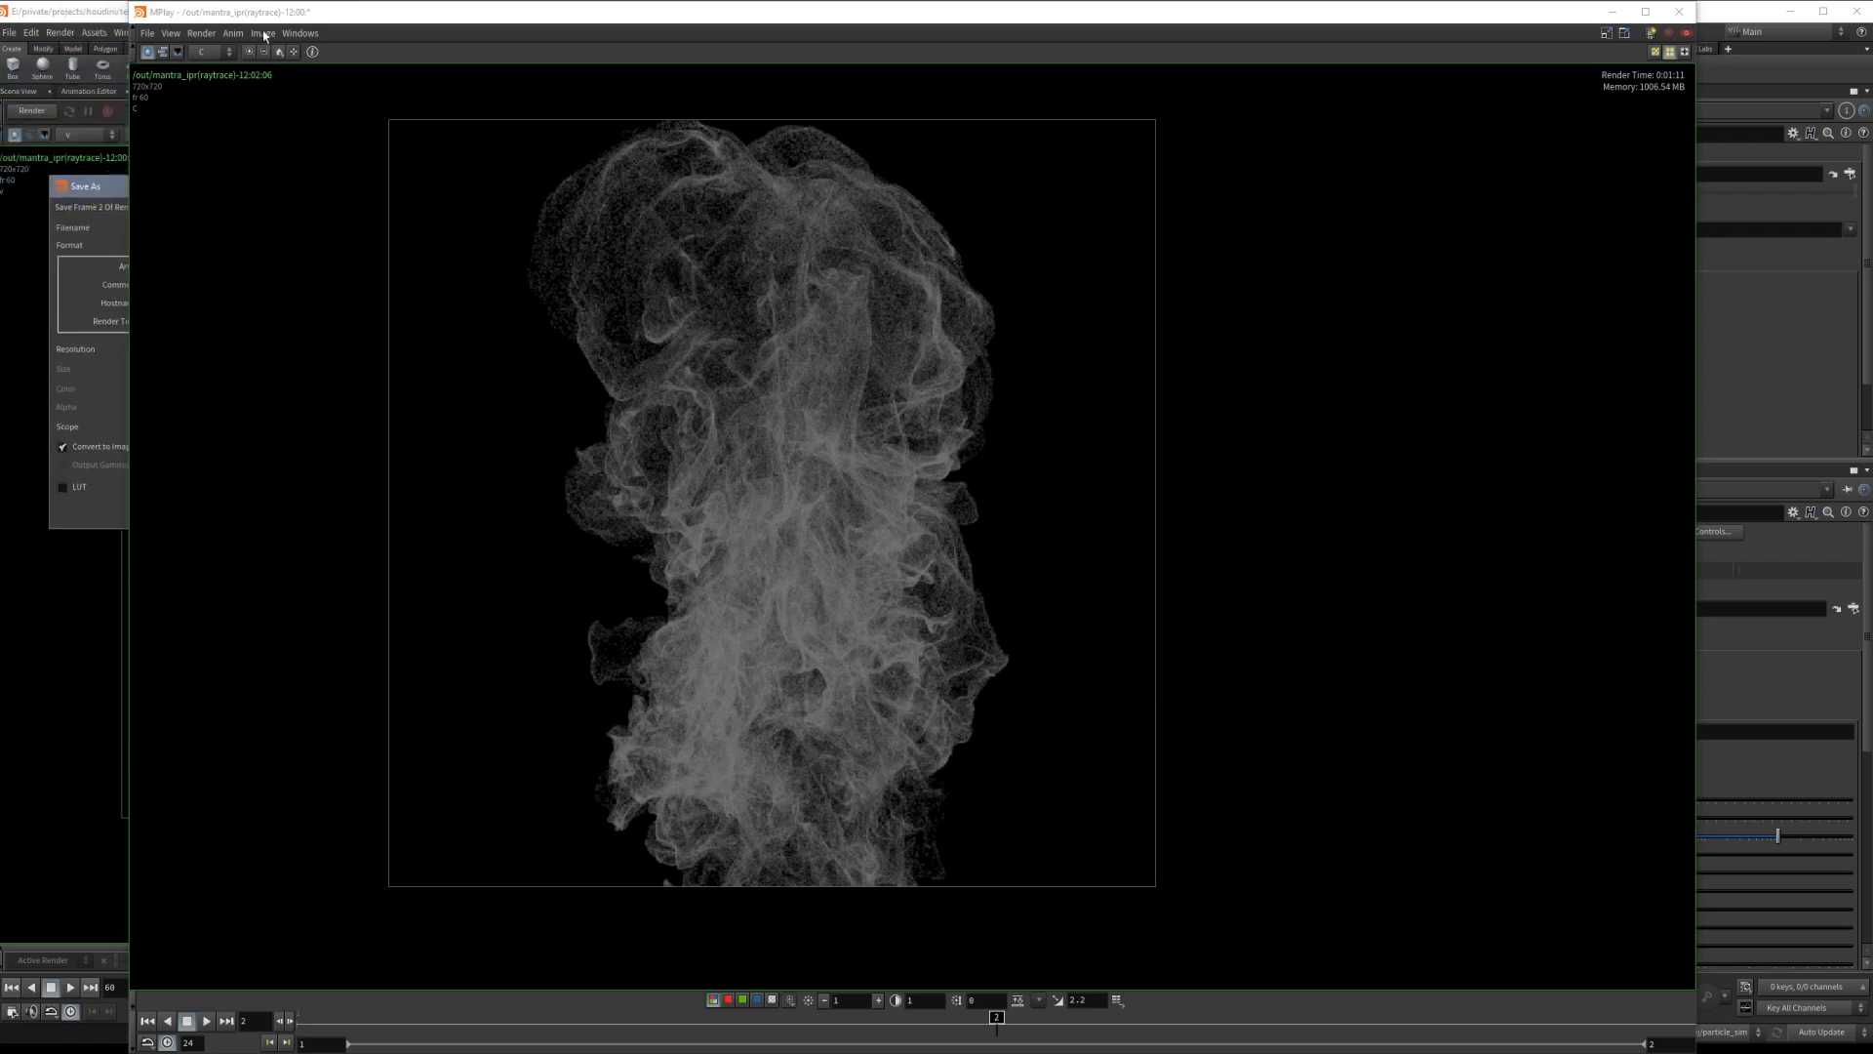
left_click_drag(266, 20, 653, 48)
left_click(223, 228)
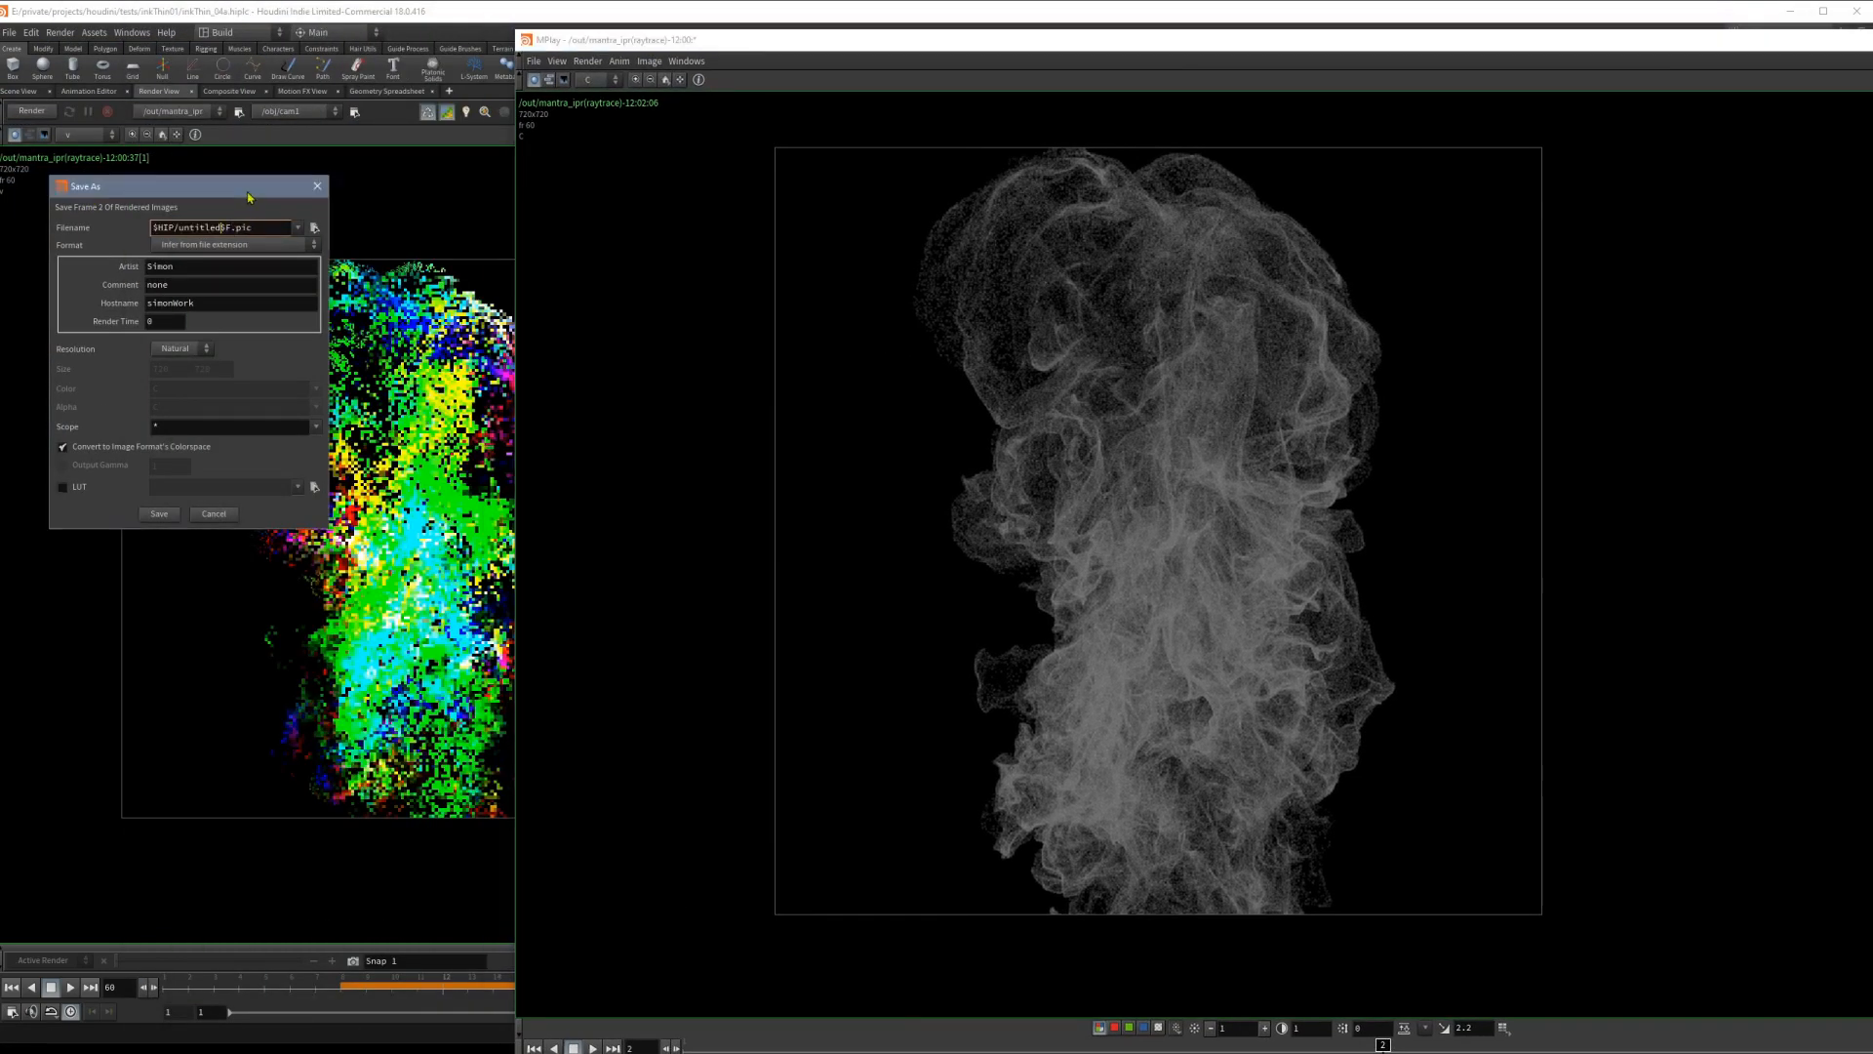
key("BackSpace")
key("BackSpace")
key("BackSpace")
key("BackSpace")
key("BackSpace")
key("BackSpace")
key("BackSpace")
key("BackSpace")
type("test01")
key("Delete")
key("Delete")
left_click(161, 515)
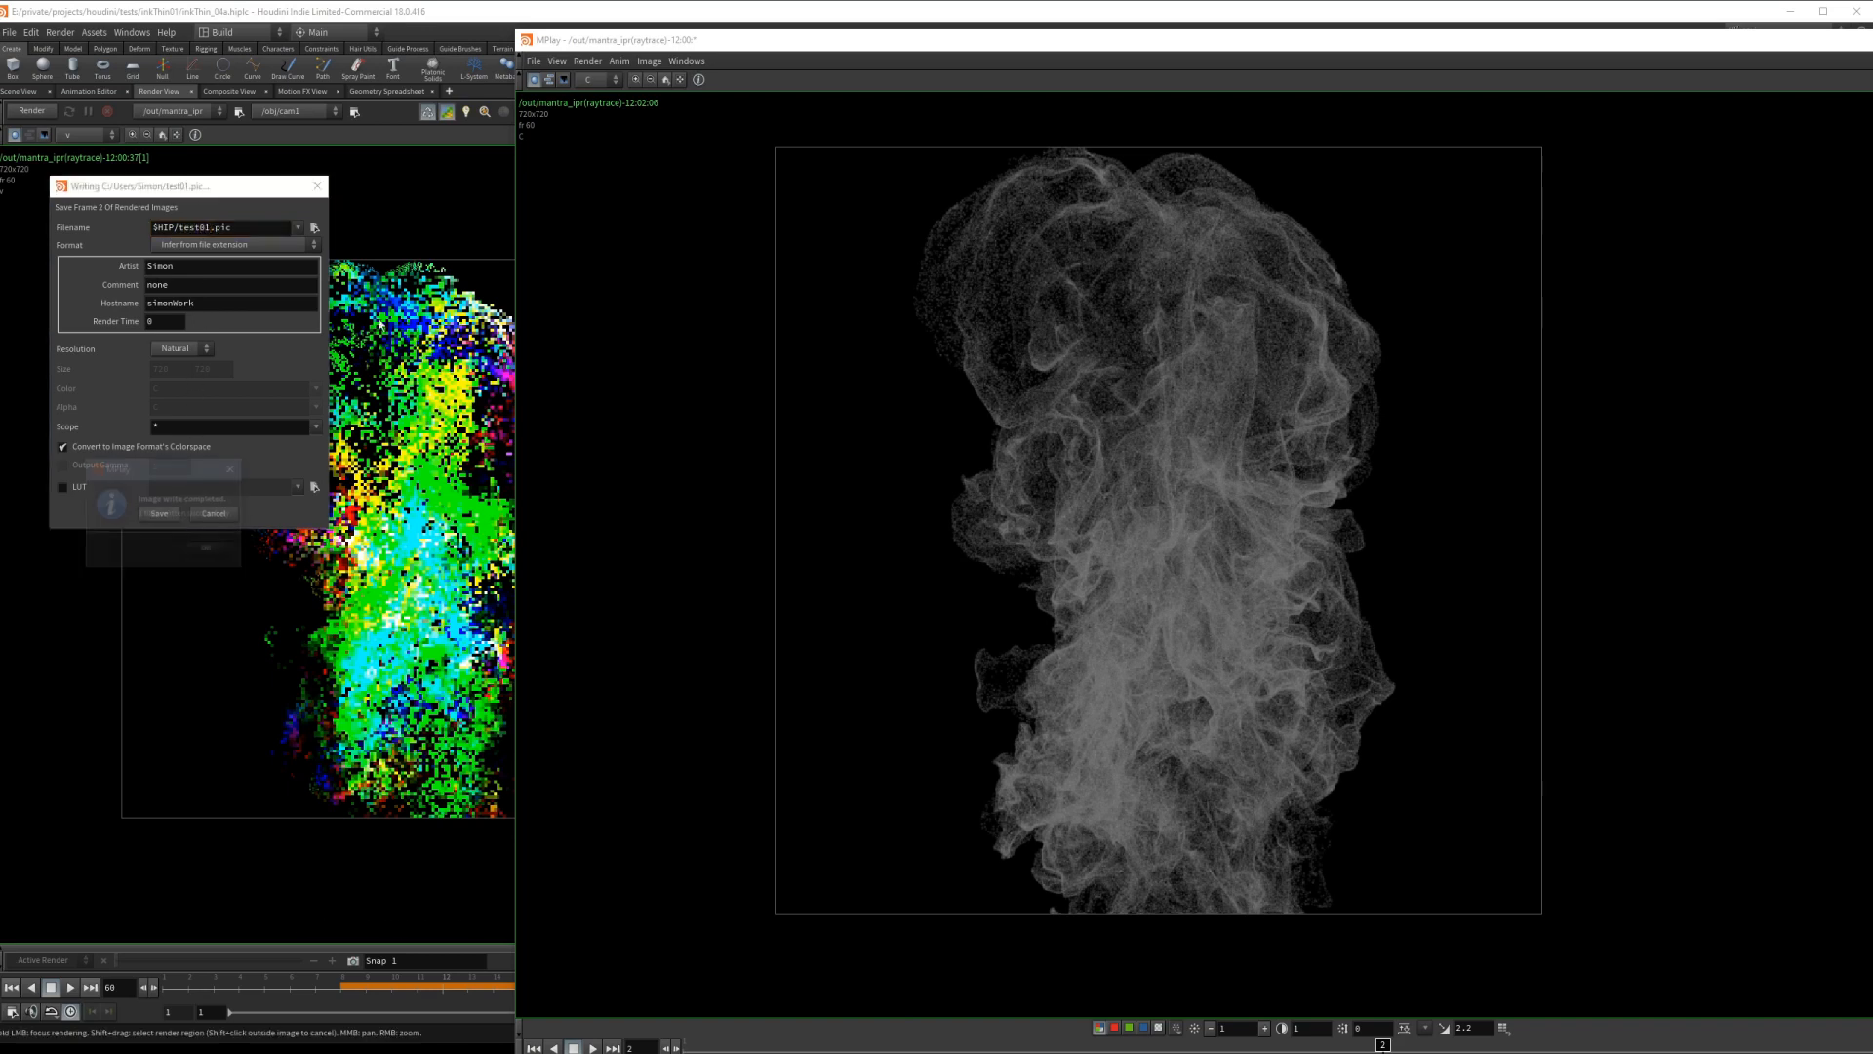
left_click(206, 552)
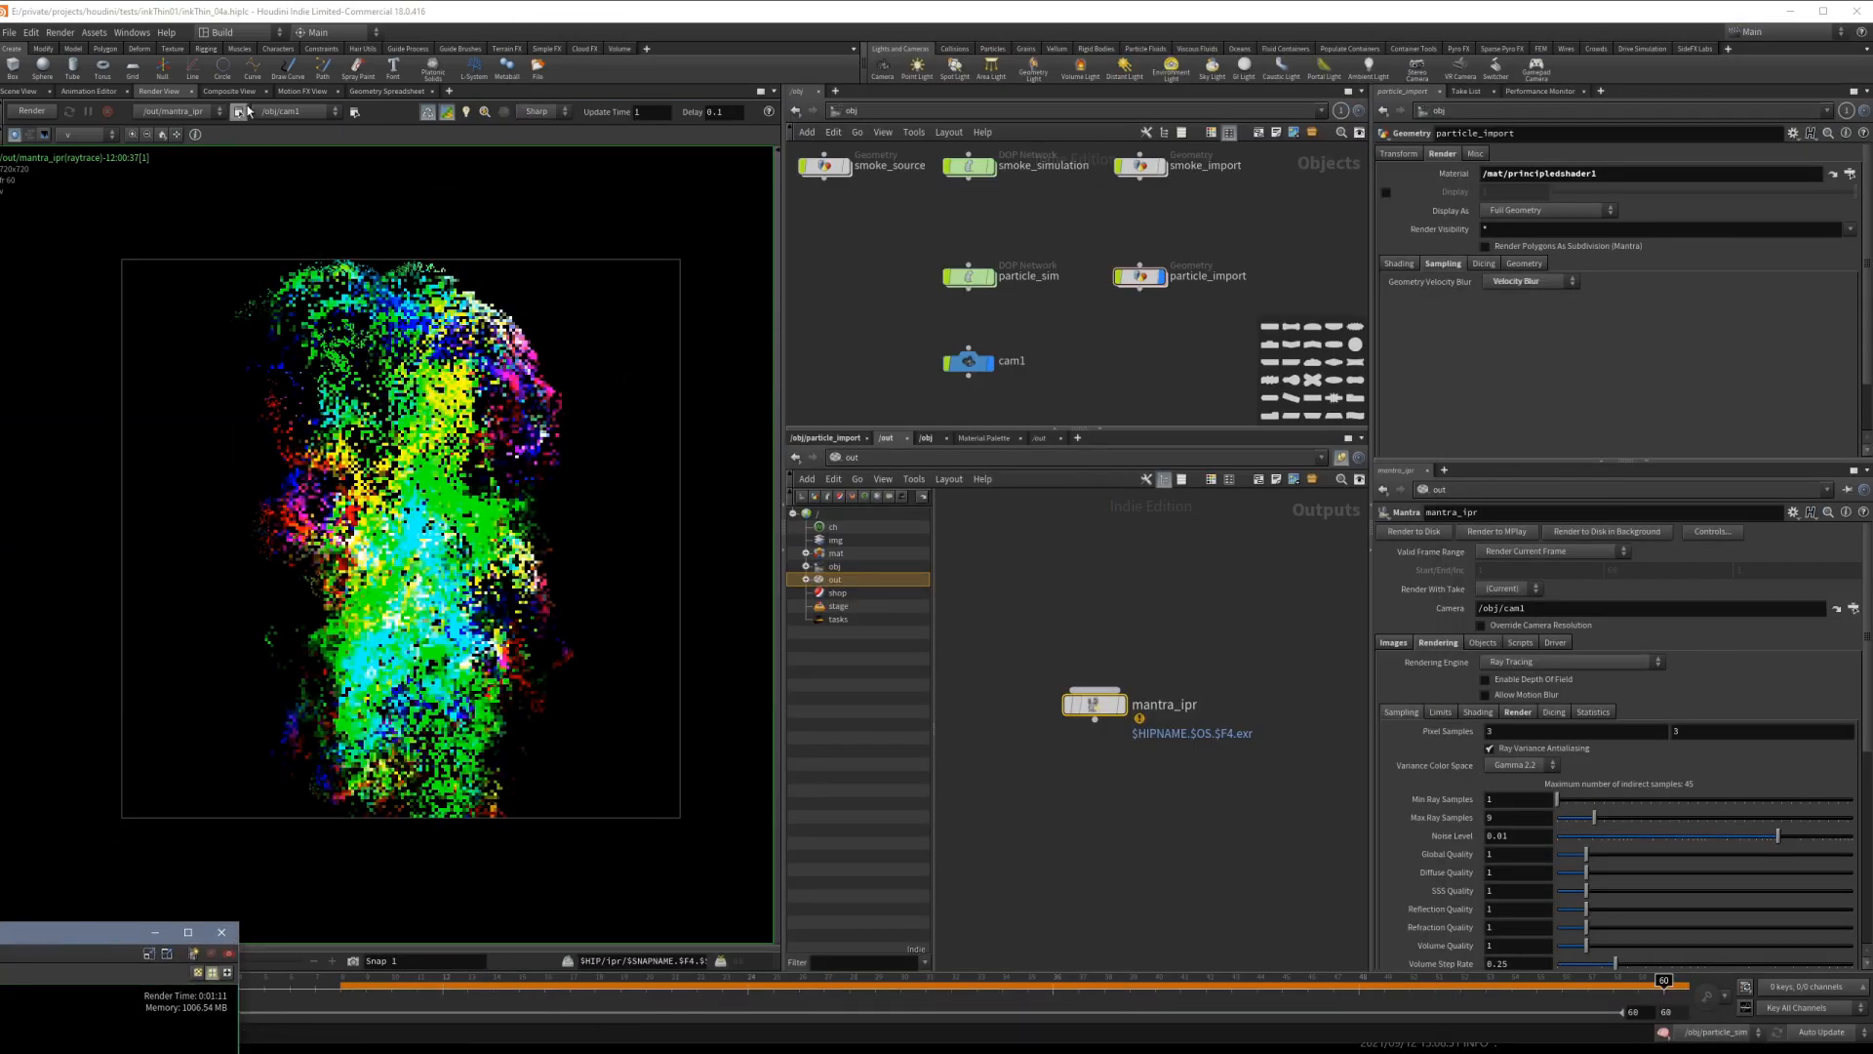
Switch to the compositing view, create an image network in the img context, and enter it.
left_click(224, 92)
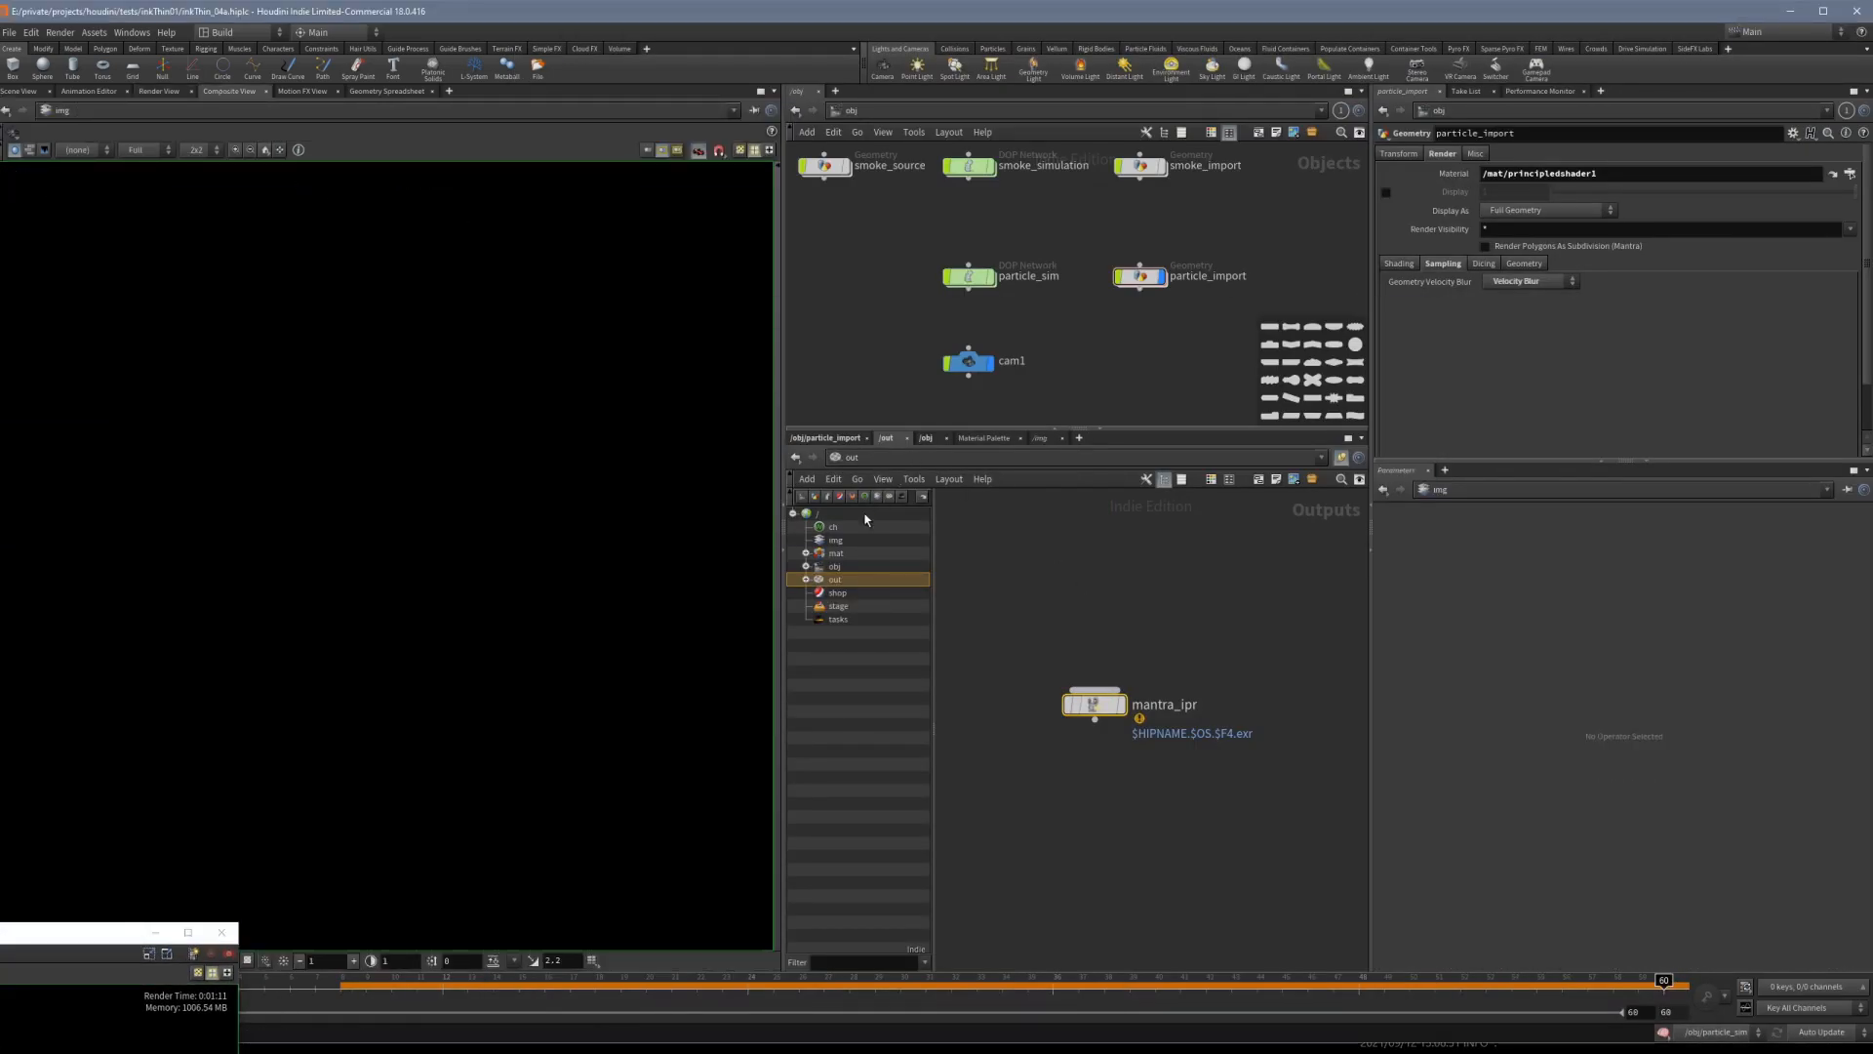
left_click(835, 539)
key("Tab")
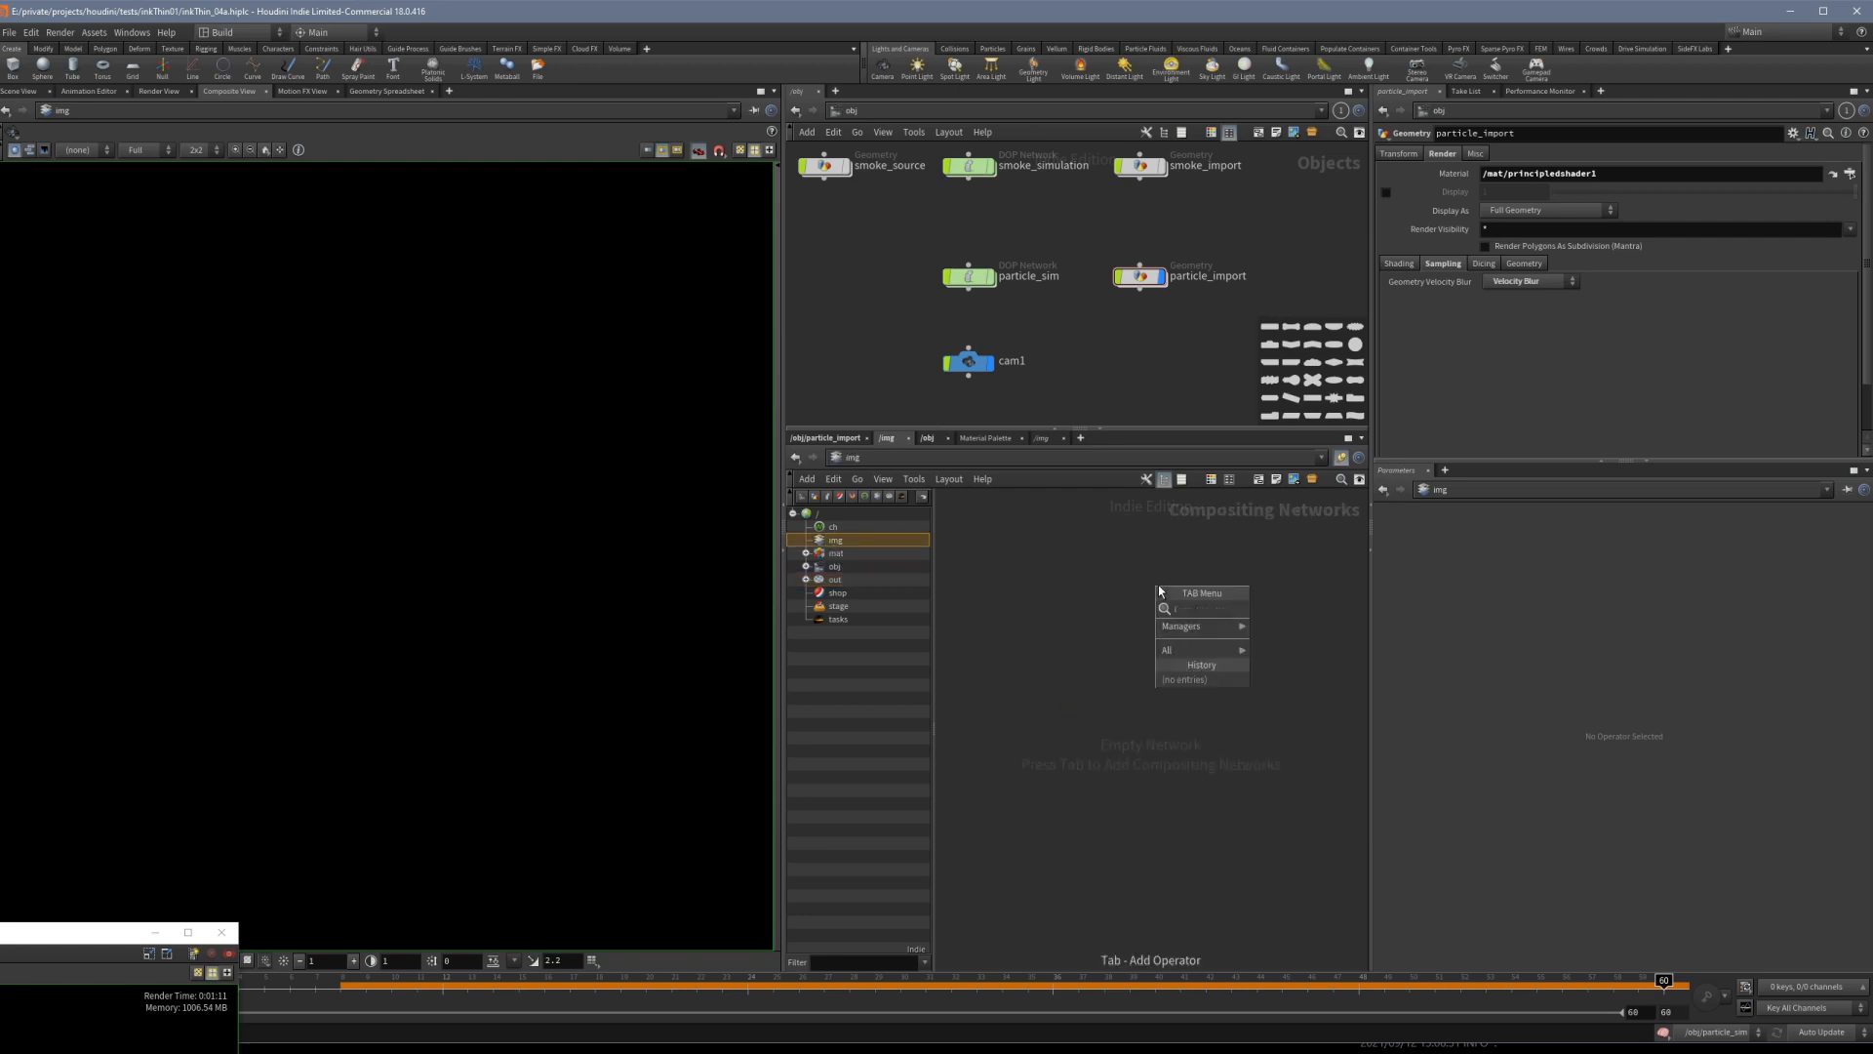
type("img")
key("Return")
left_click(1161, 591)
double_click(1161, 592)
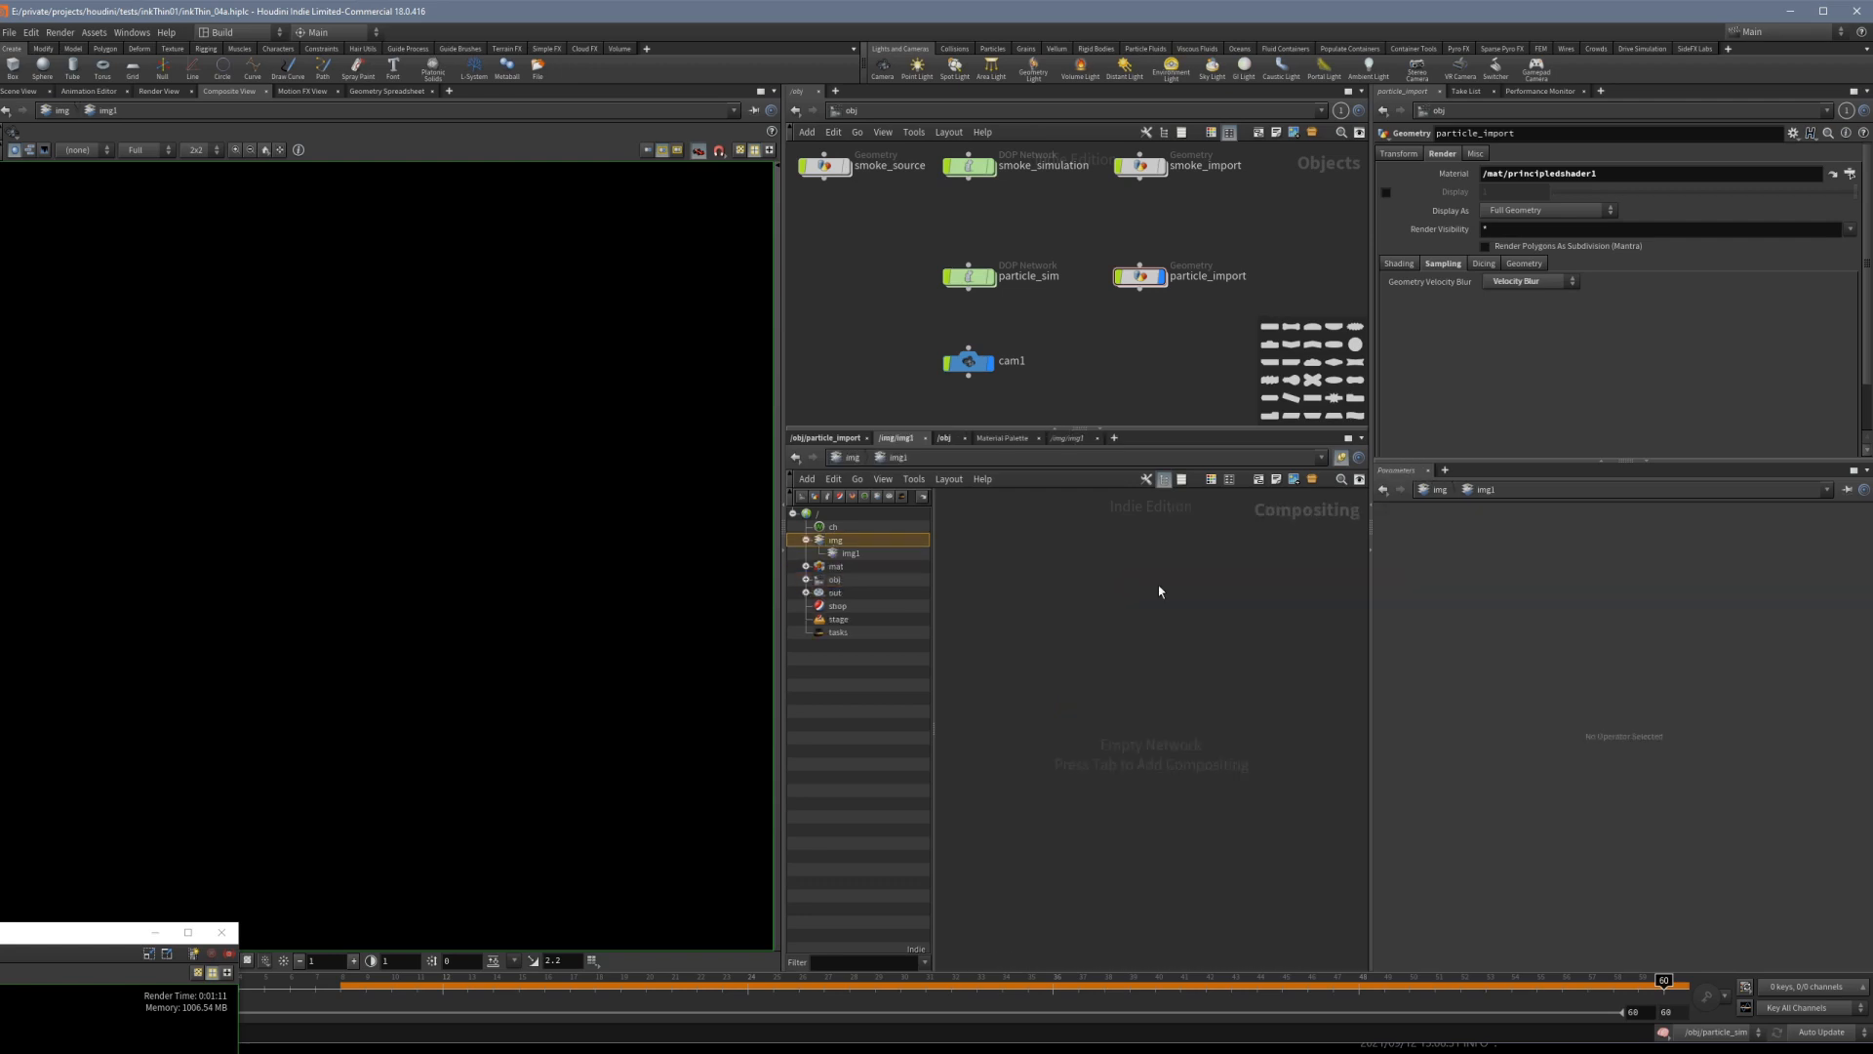
Add a File node to the compositing network and load $HIP/render/test.exr into it.
key("Tab")
type("file")
key("Return")
left_click(1213, 599)
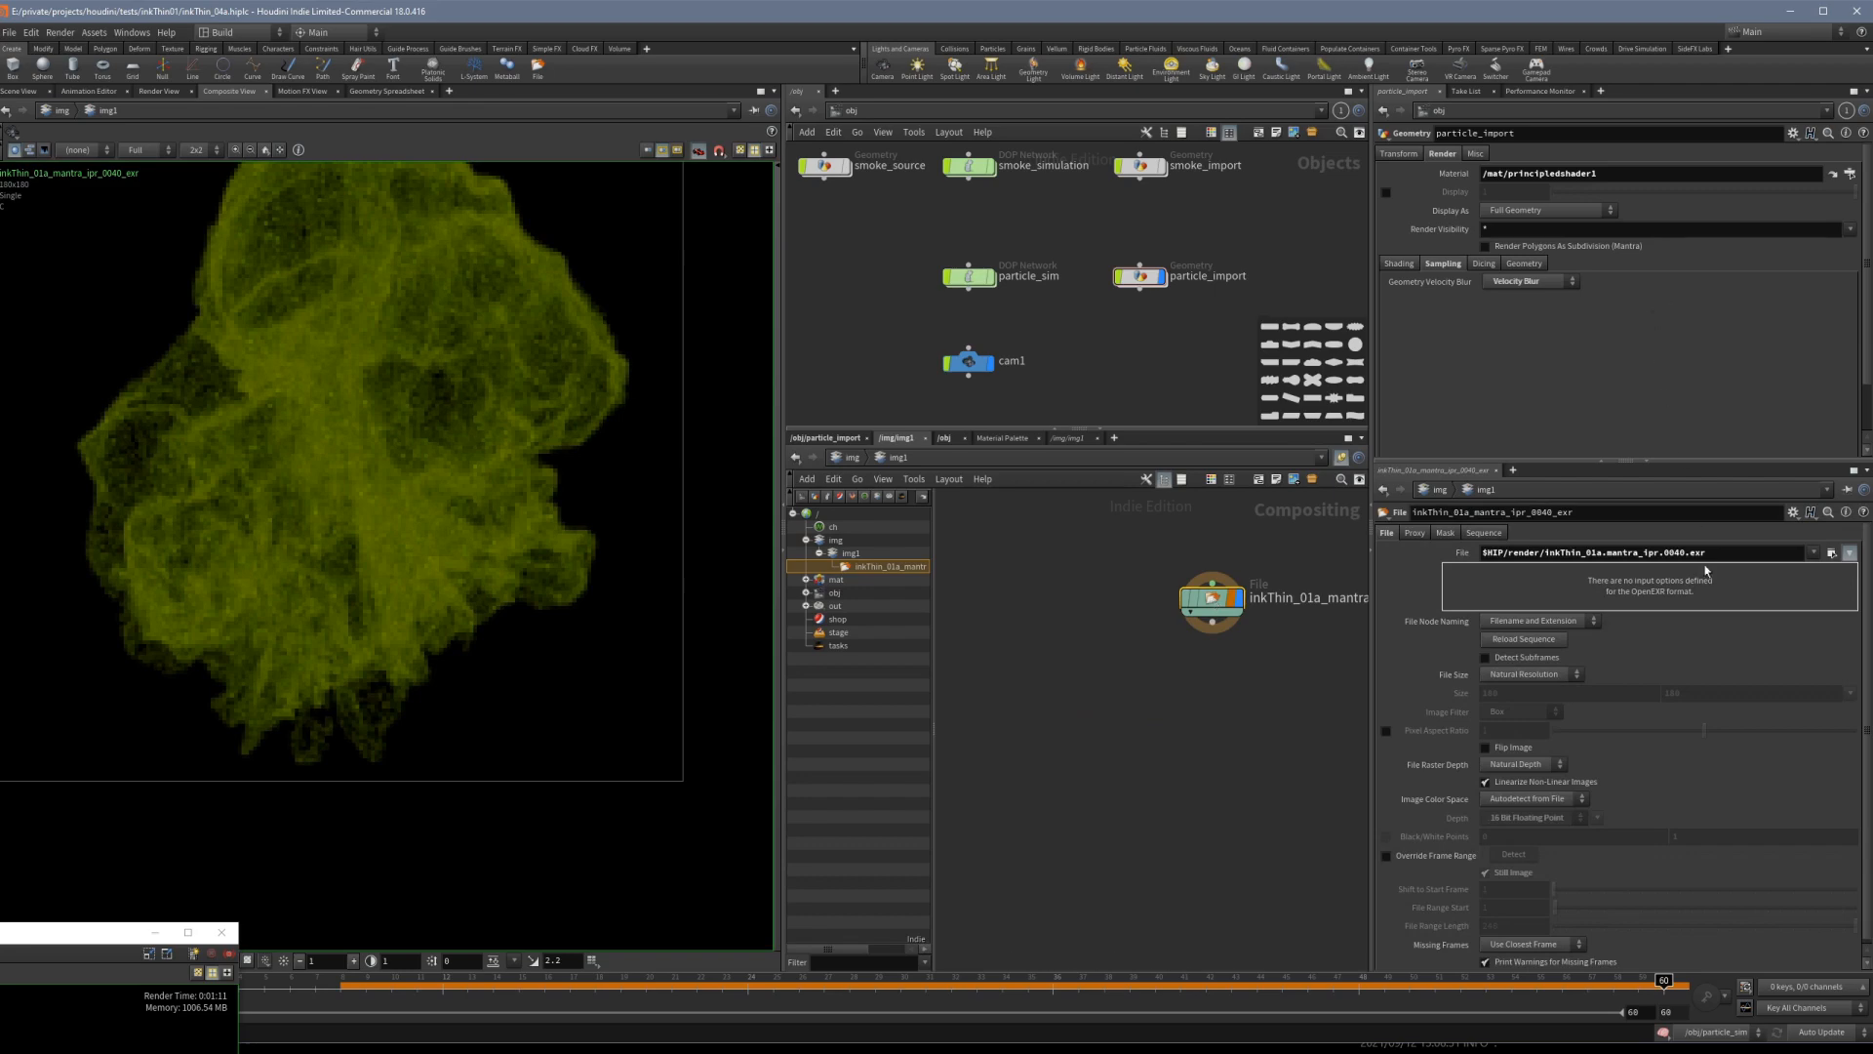
left_click(1833, 553)
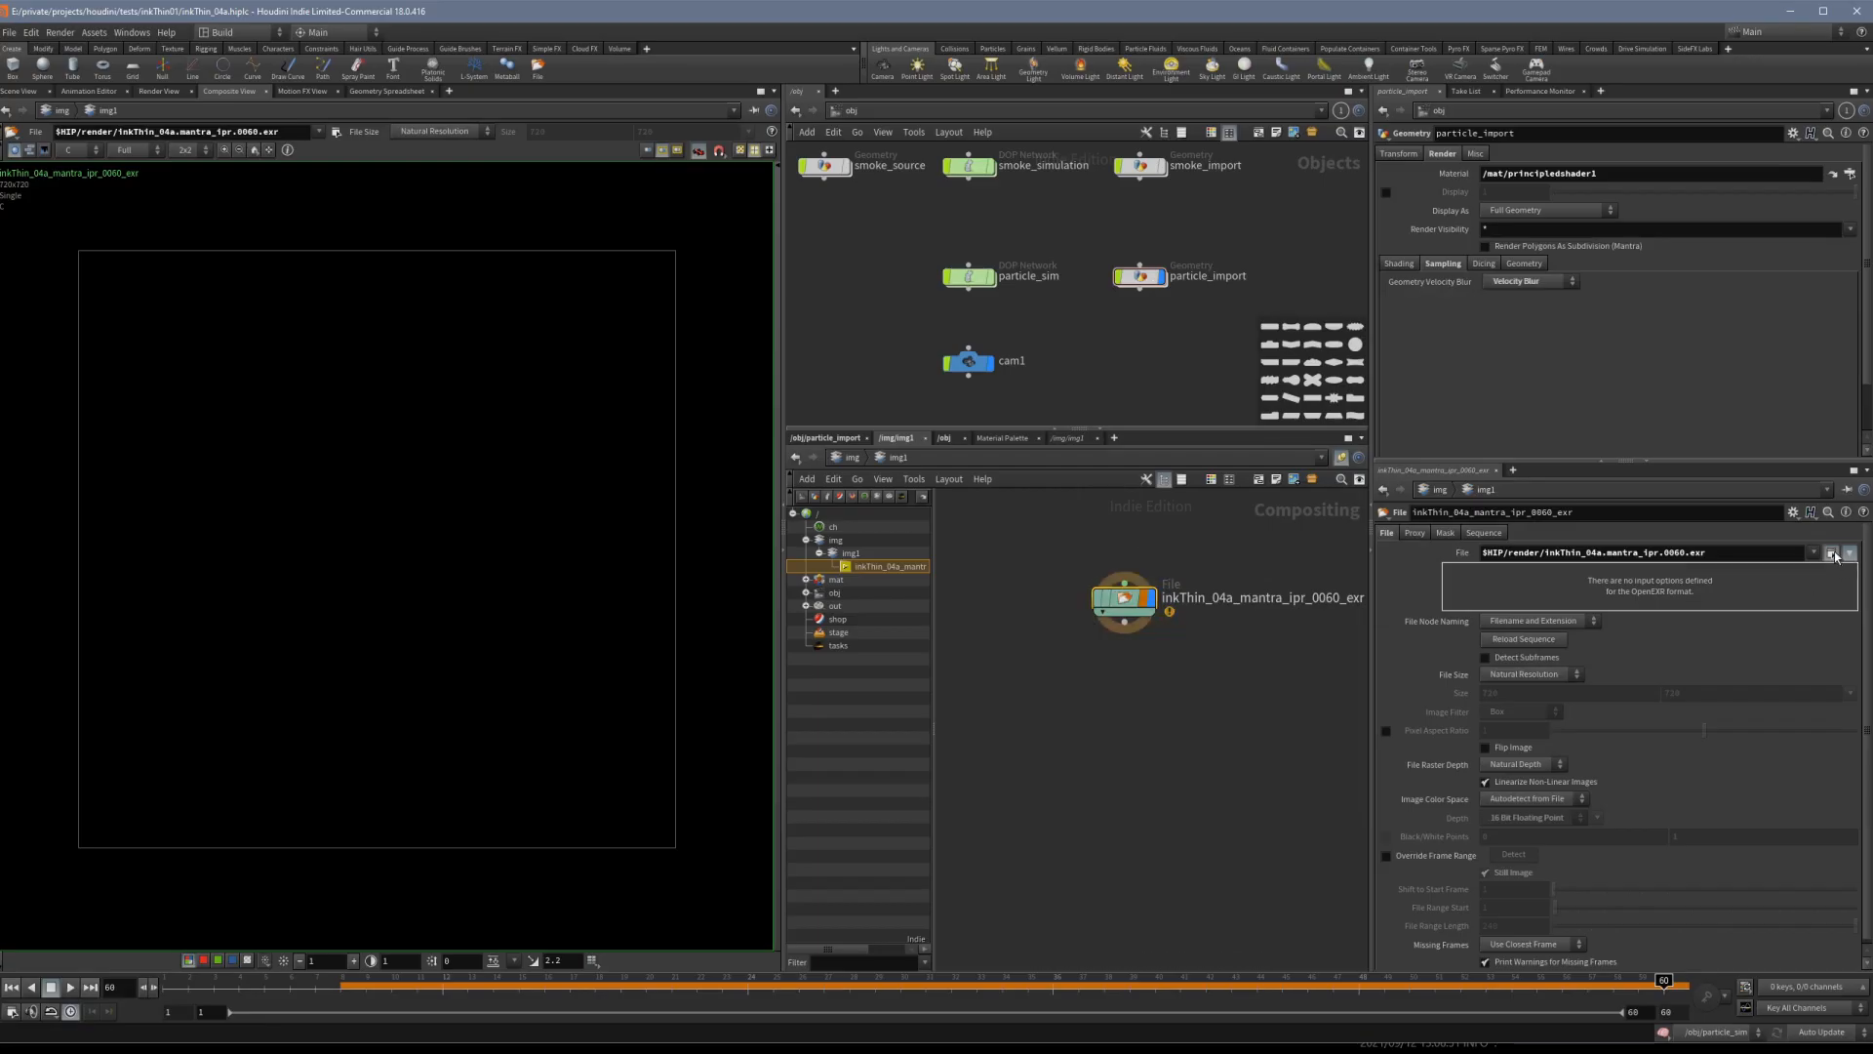
left_click(1833, 553)
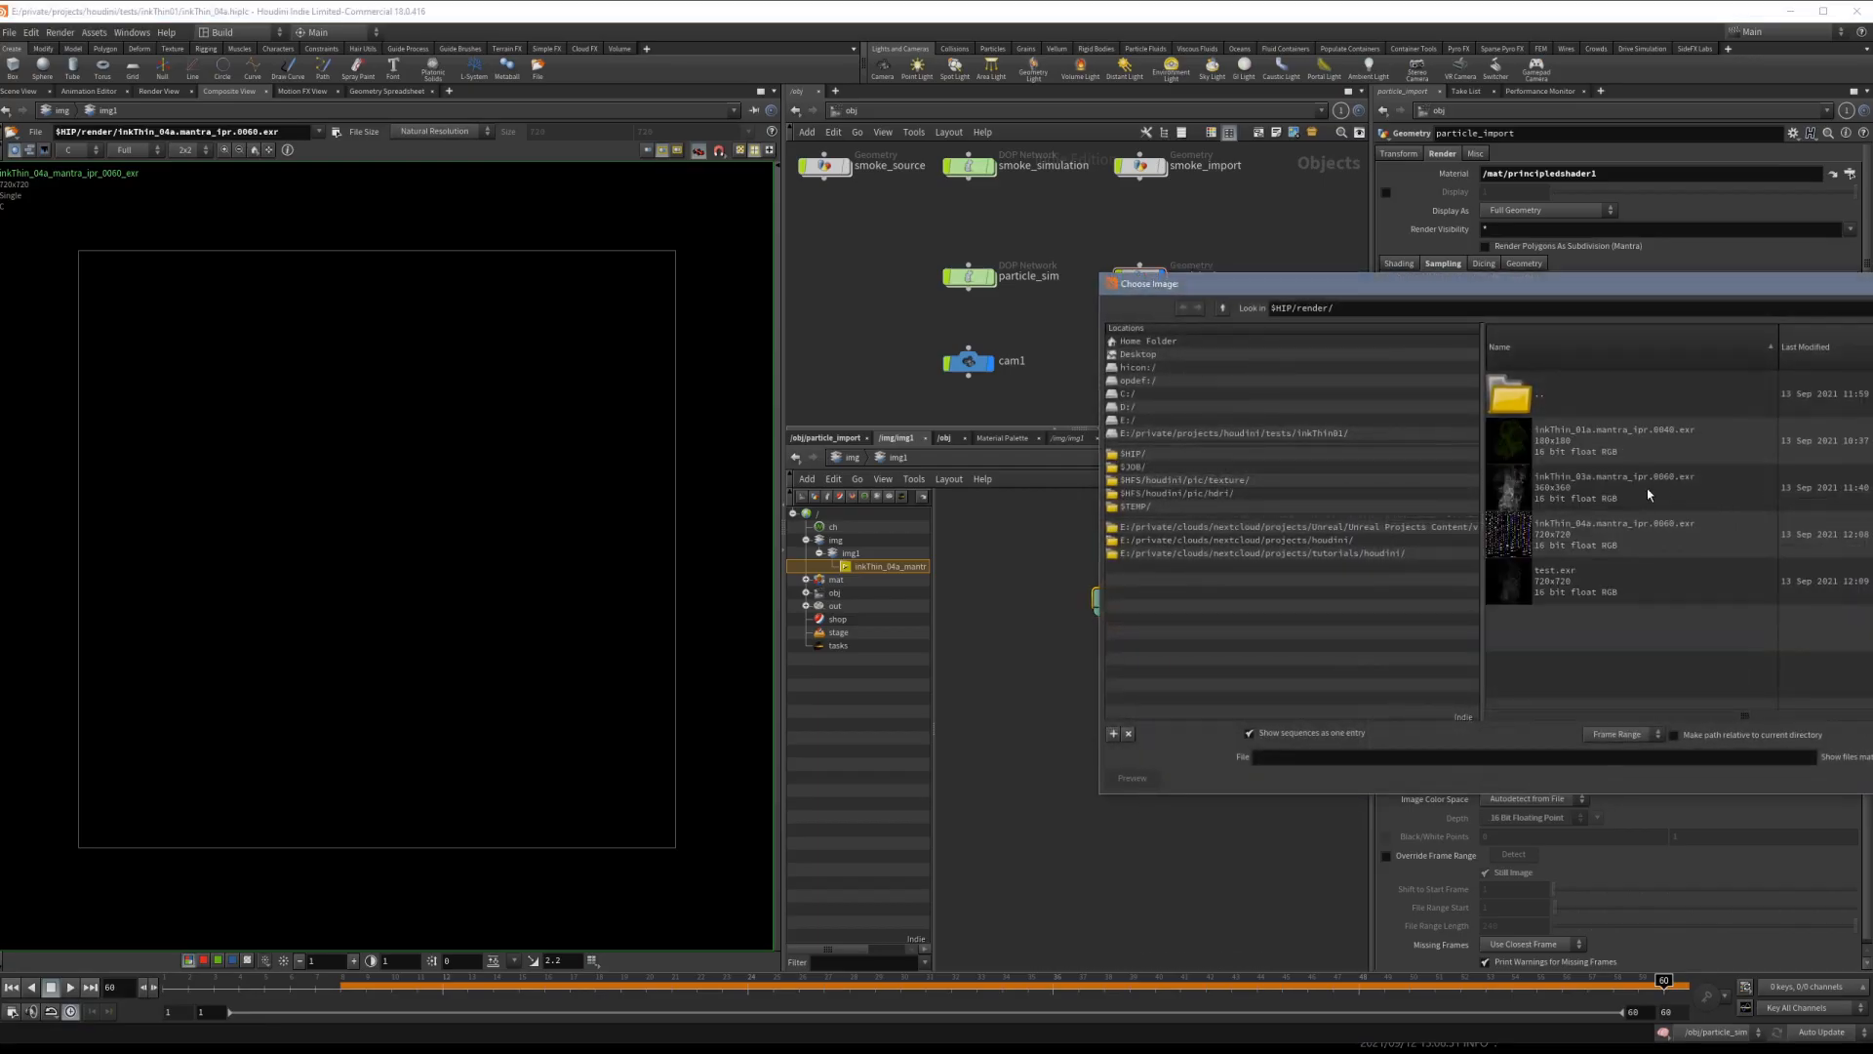
double_click(1573, 582)
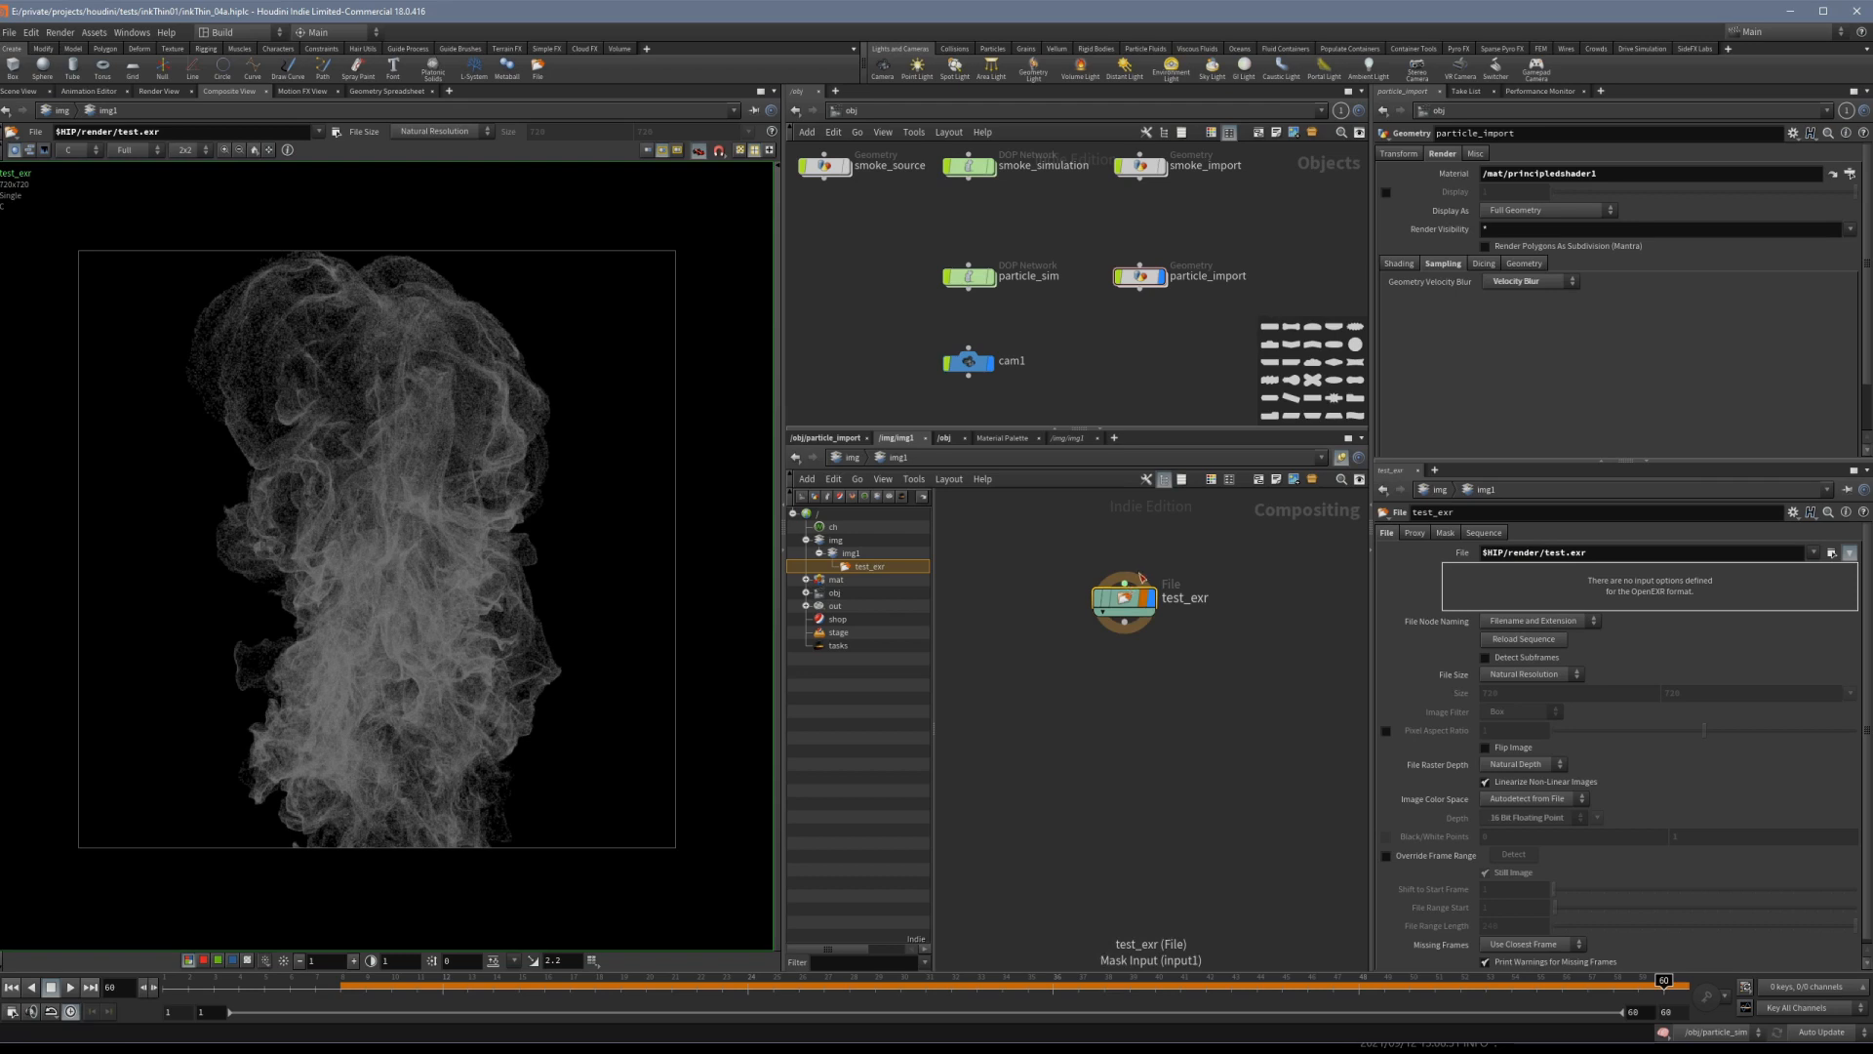
Compare the C and v planes of the loaded test.exr, ending with a close look at the C plane.
scroll(453, 543, "up", 1)
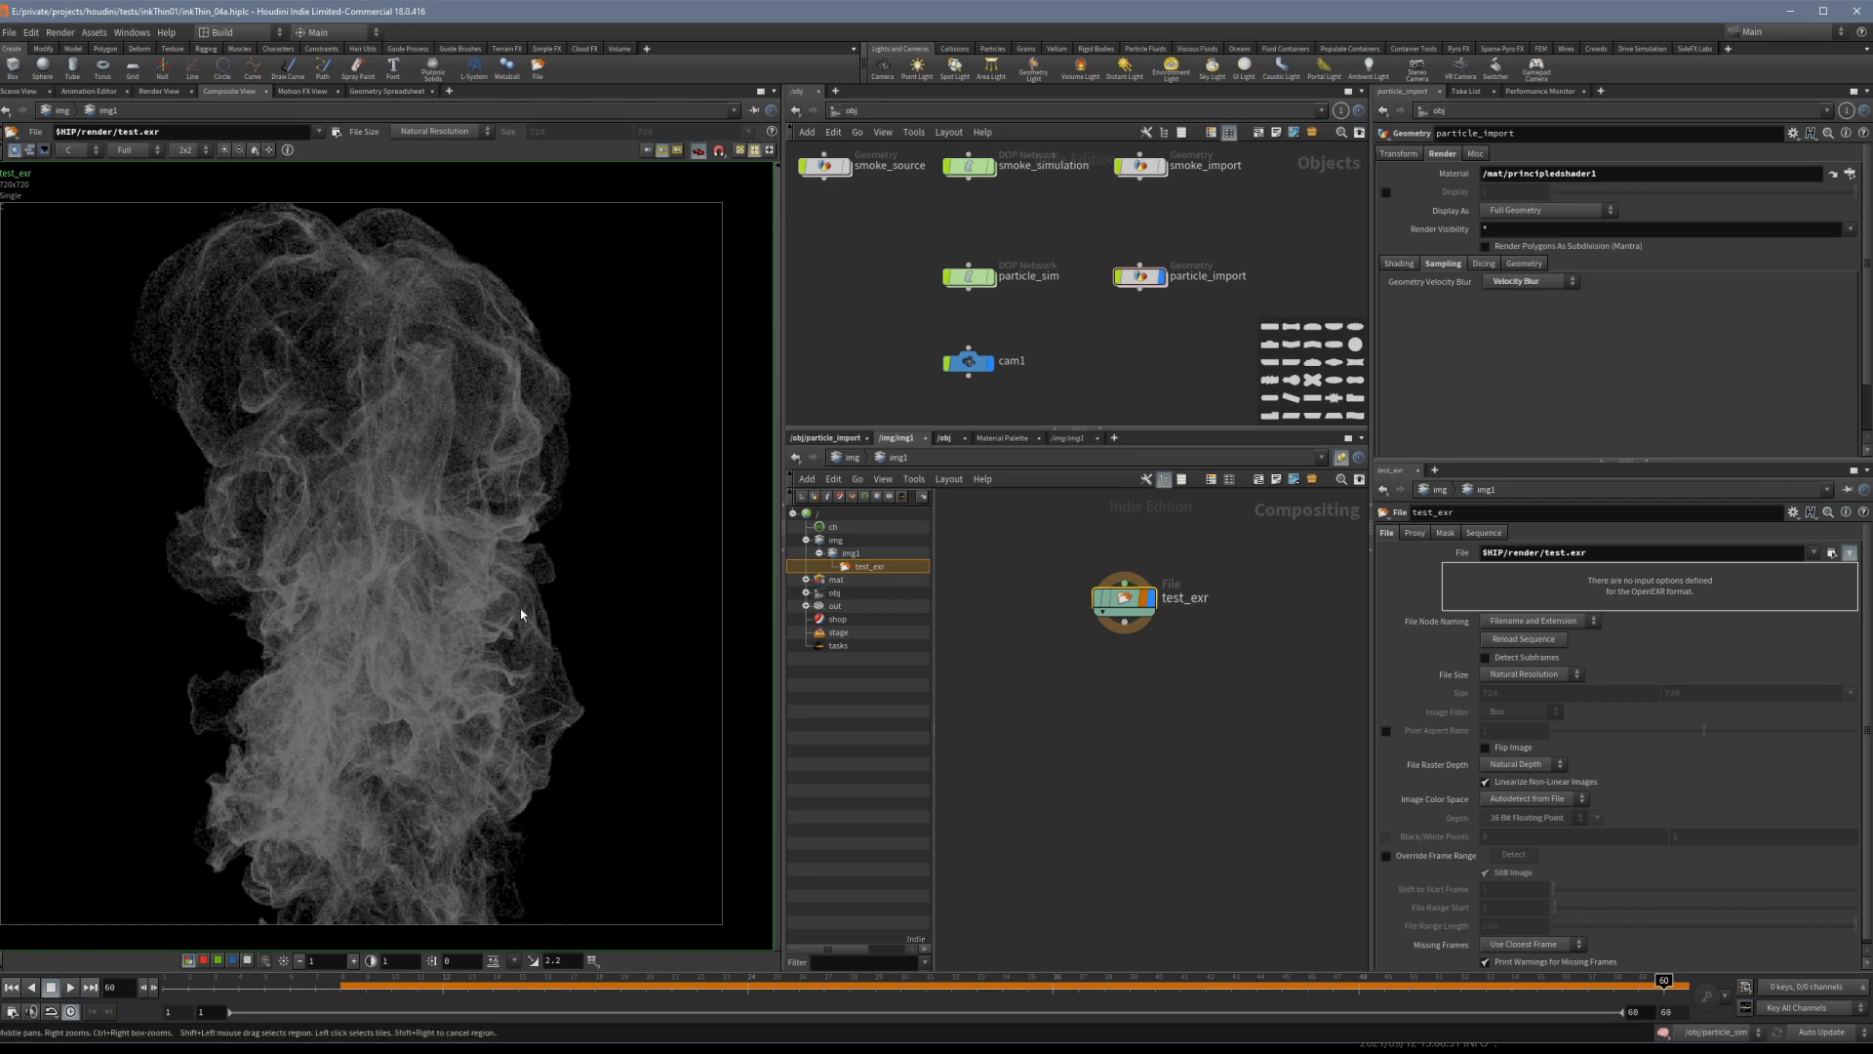
left_click(70, 150)
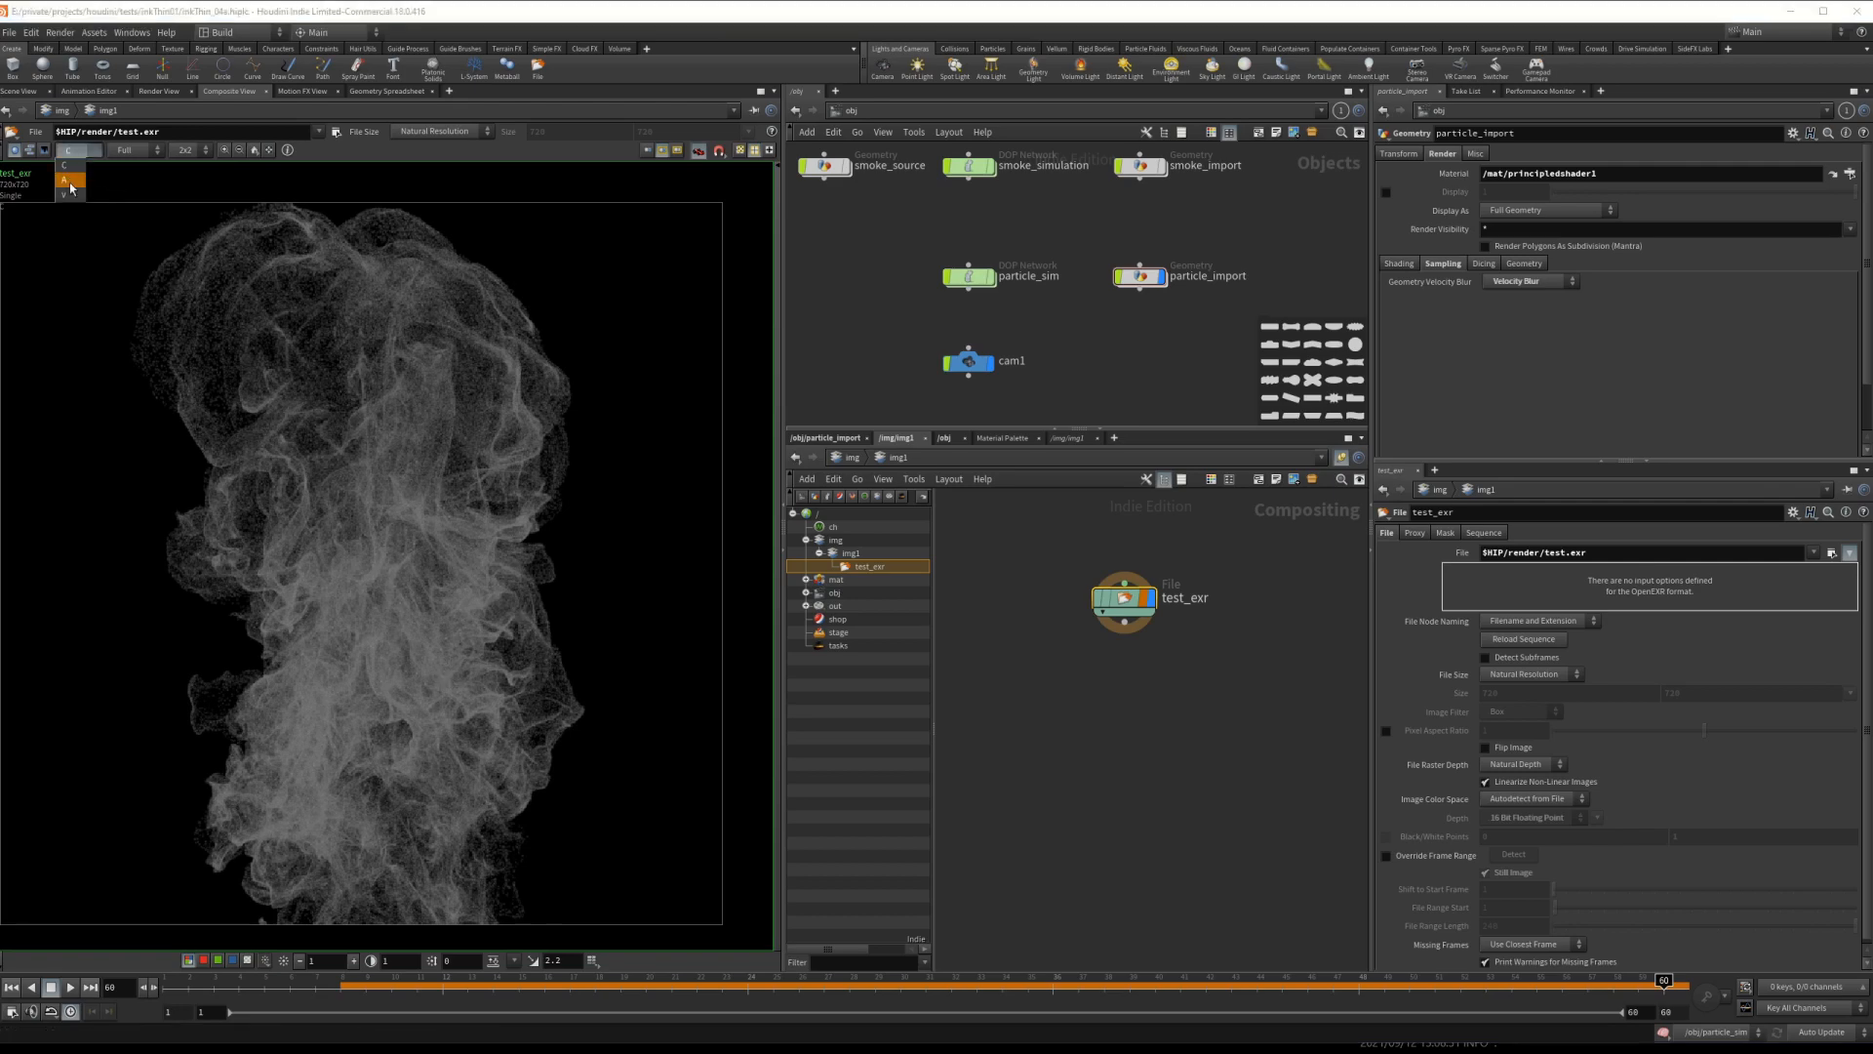
left_click(88, 186)
left_click(71, 149)
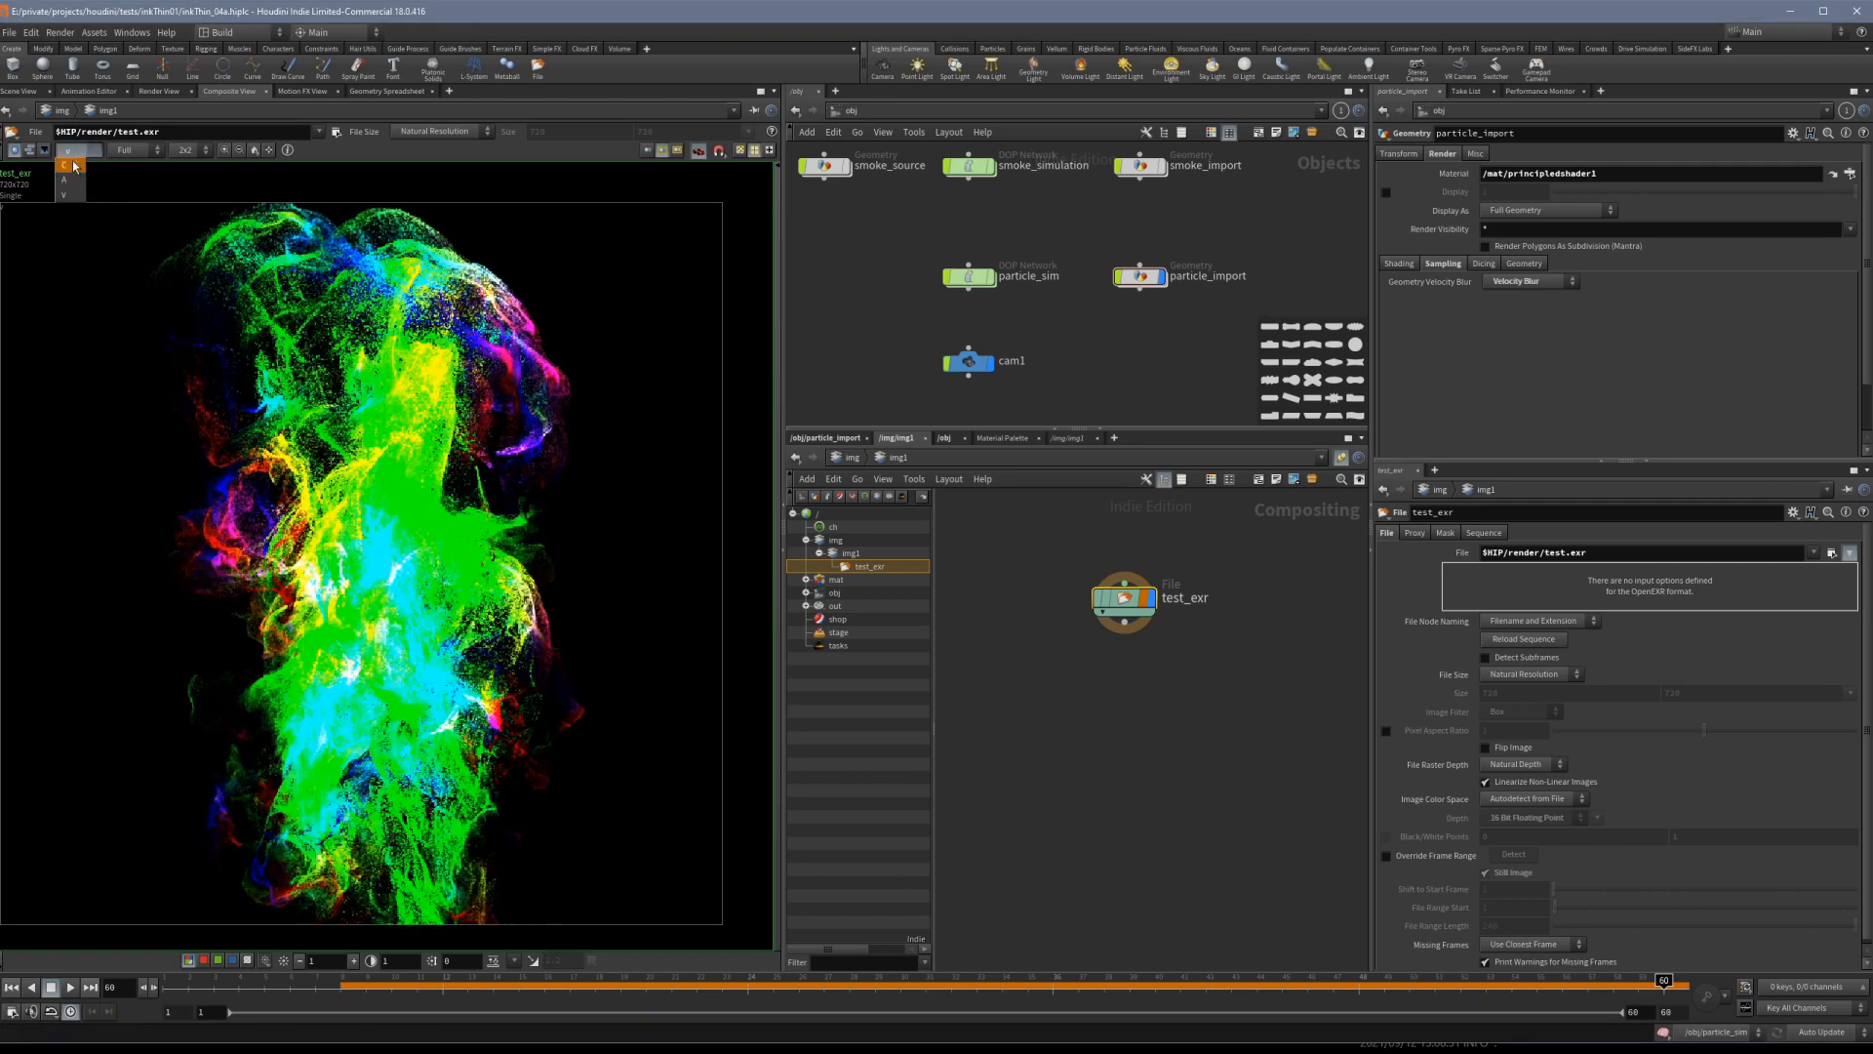
left_click(76, 166)
scroll(330, 482, "up", 5)
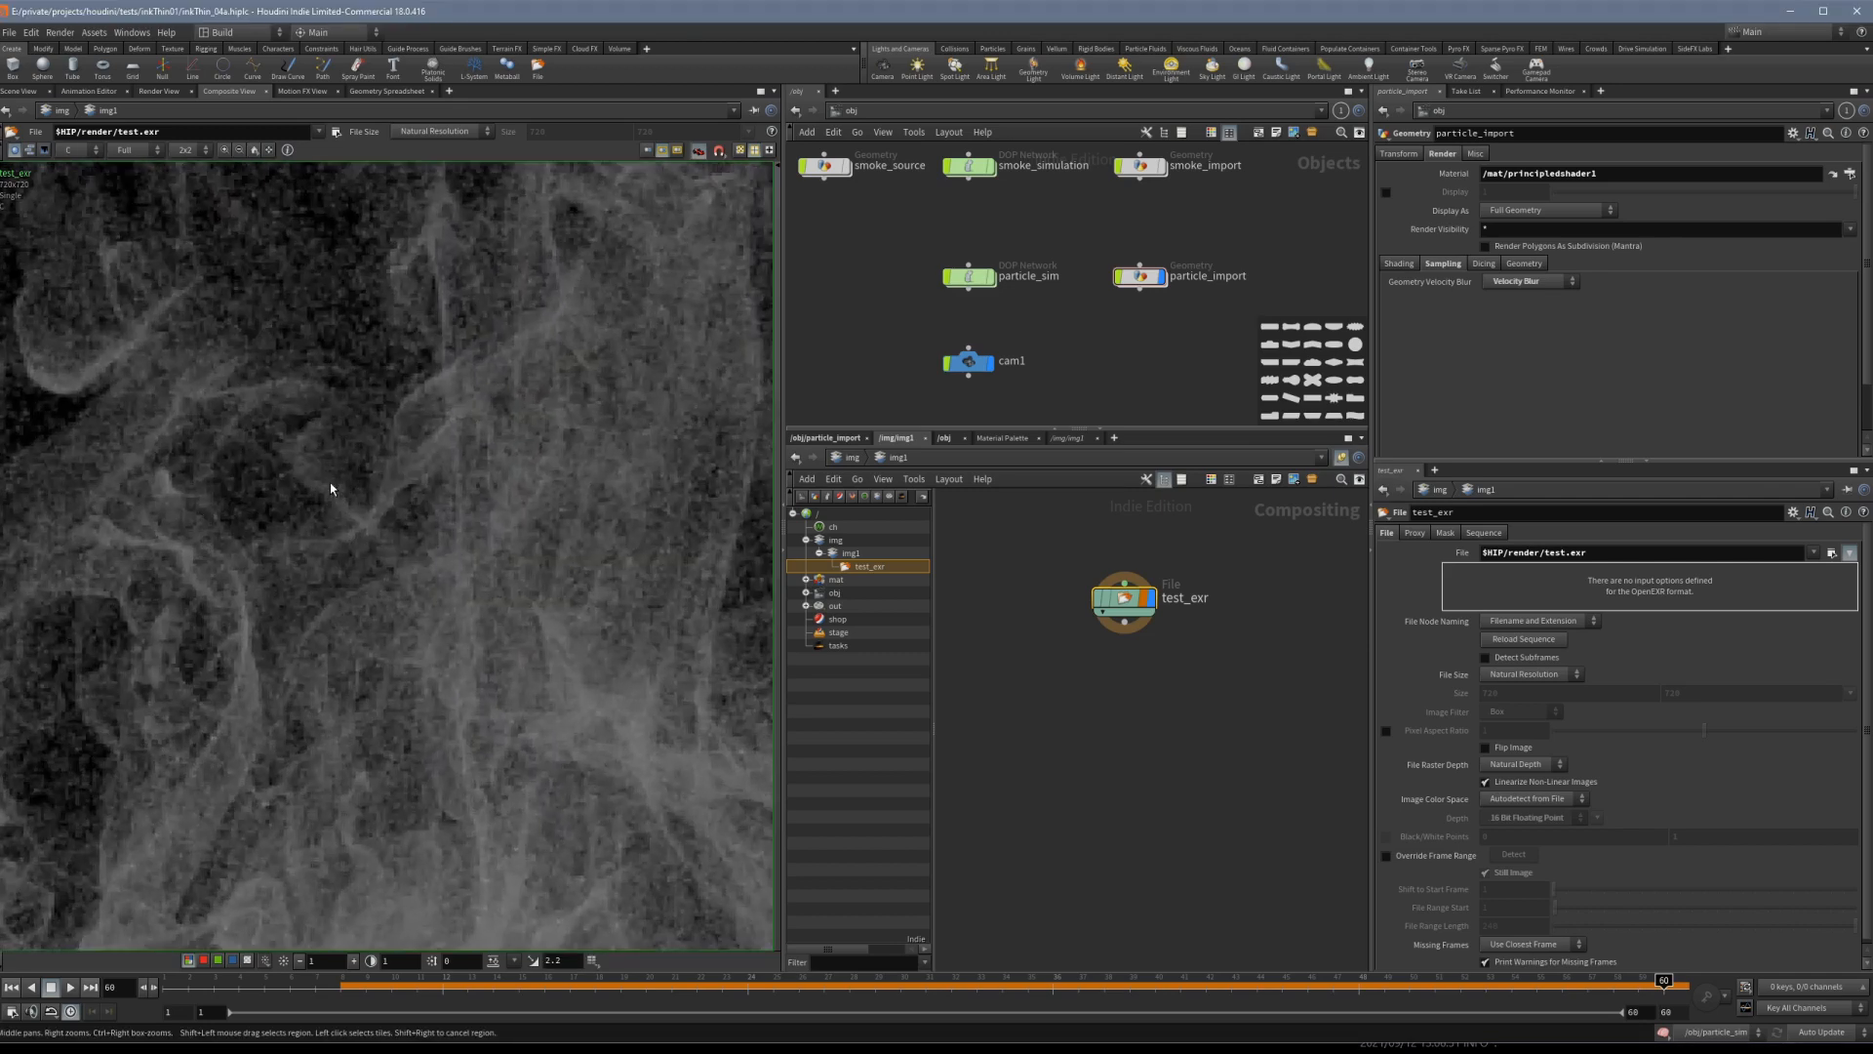
scroll(330, 482, "down", 2)
Add a Velocity Blur node fed by the test_exr node and align it directly below.
left_click_drag(1124, 621, 1118, 763)
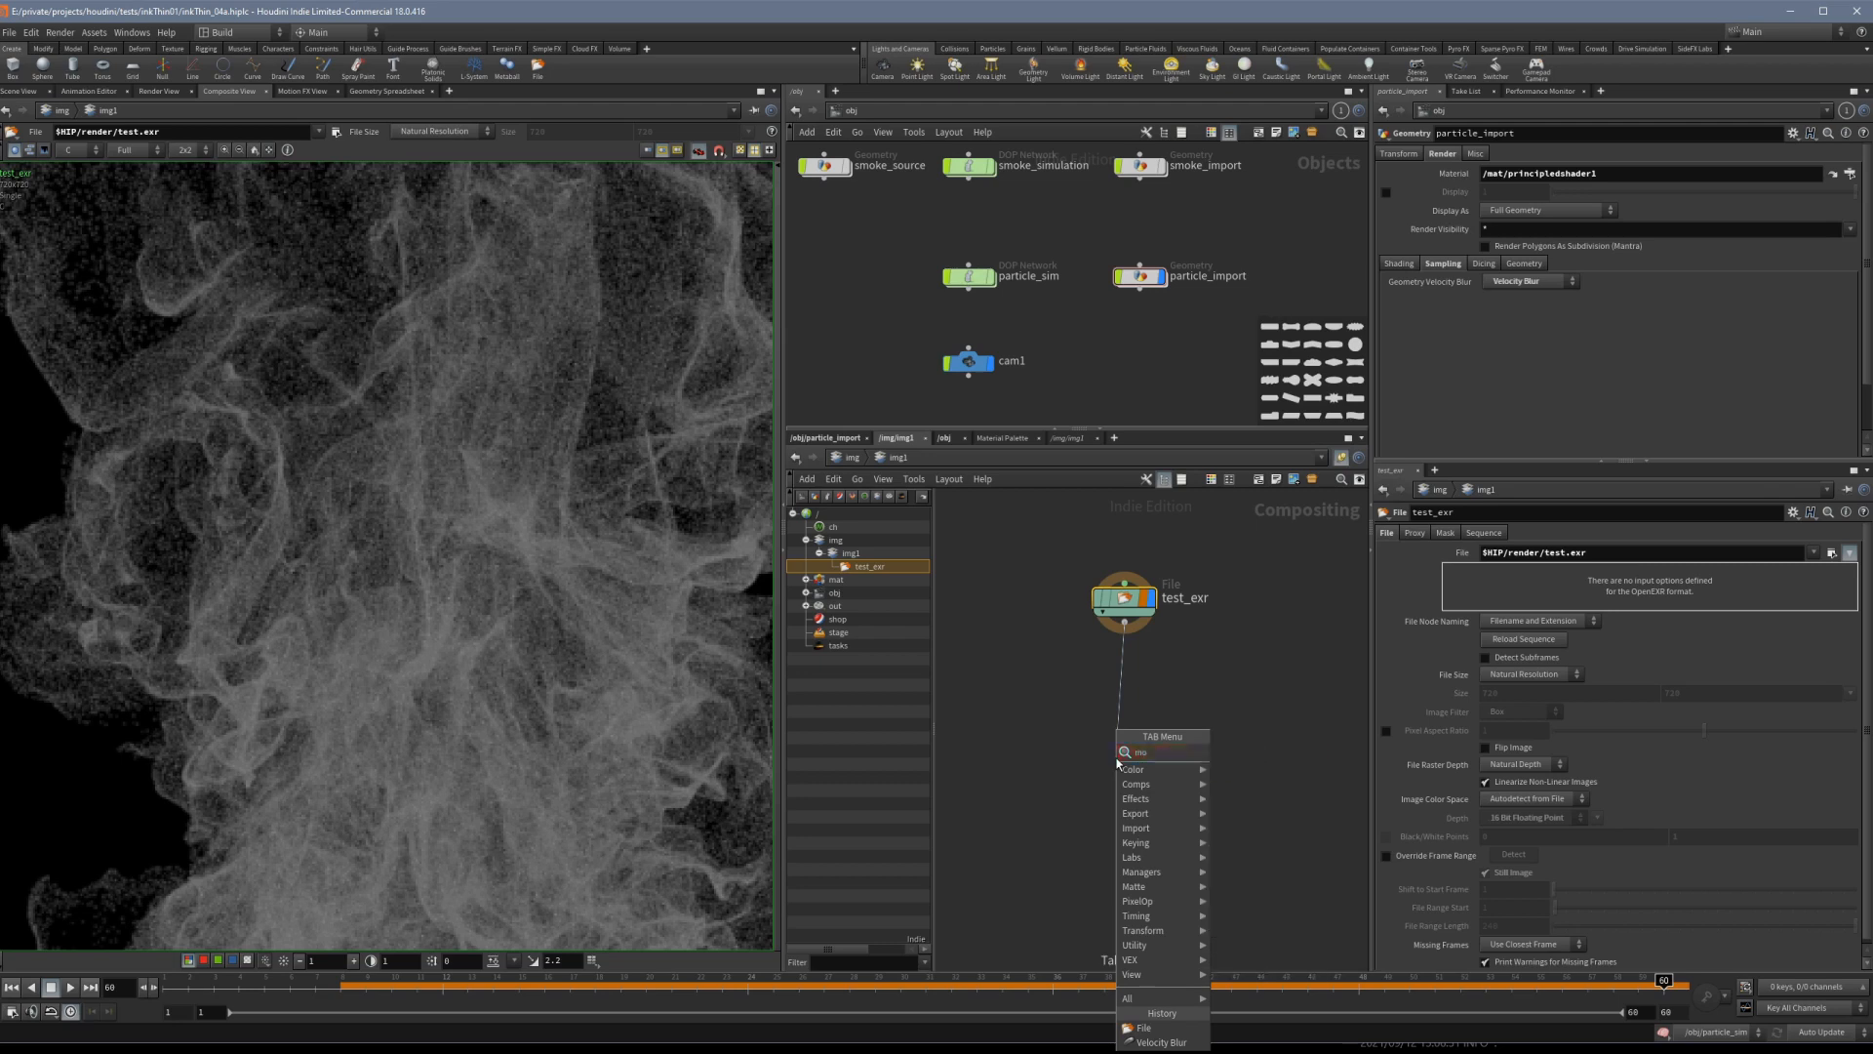
type("mo")
key("BackSpace")
key("BackSpace")
type("blur")
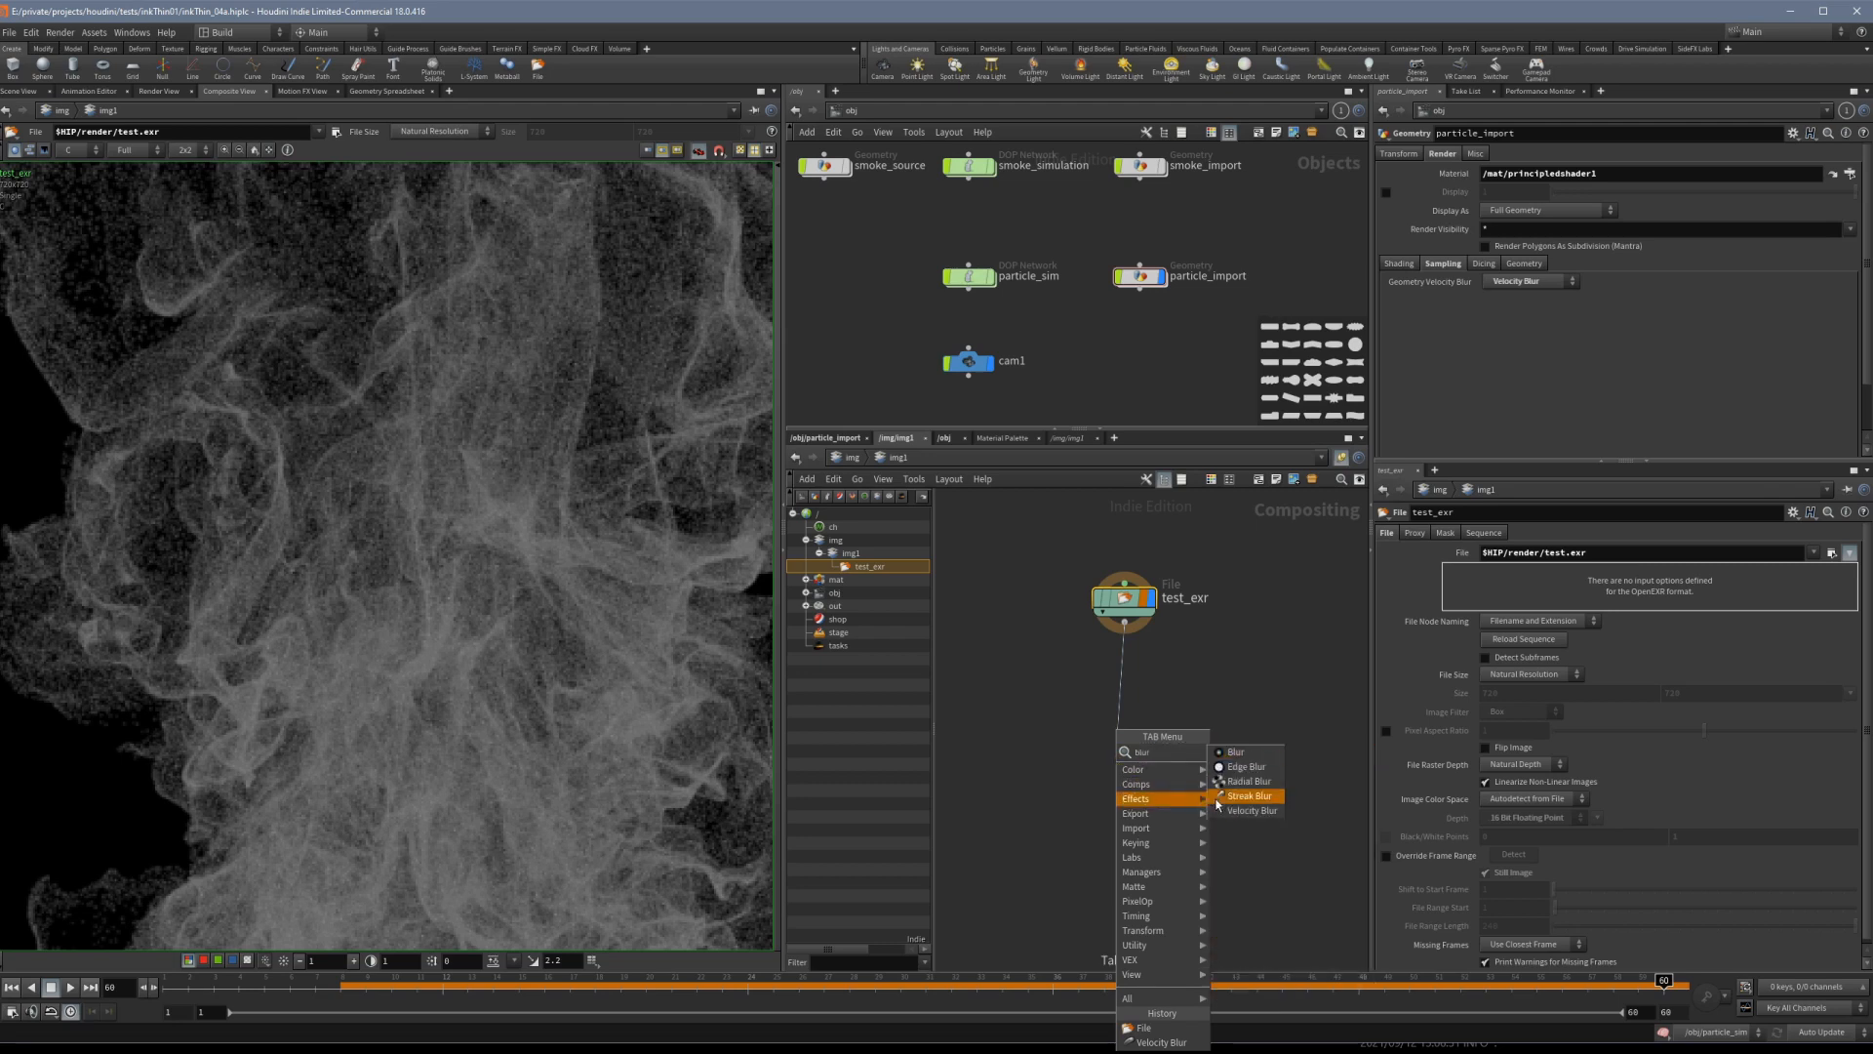
key("Escape")
left_click(1118, 761)
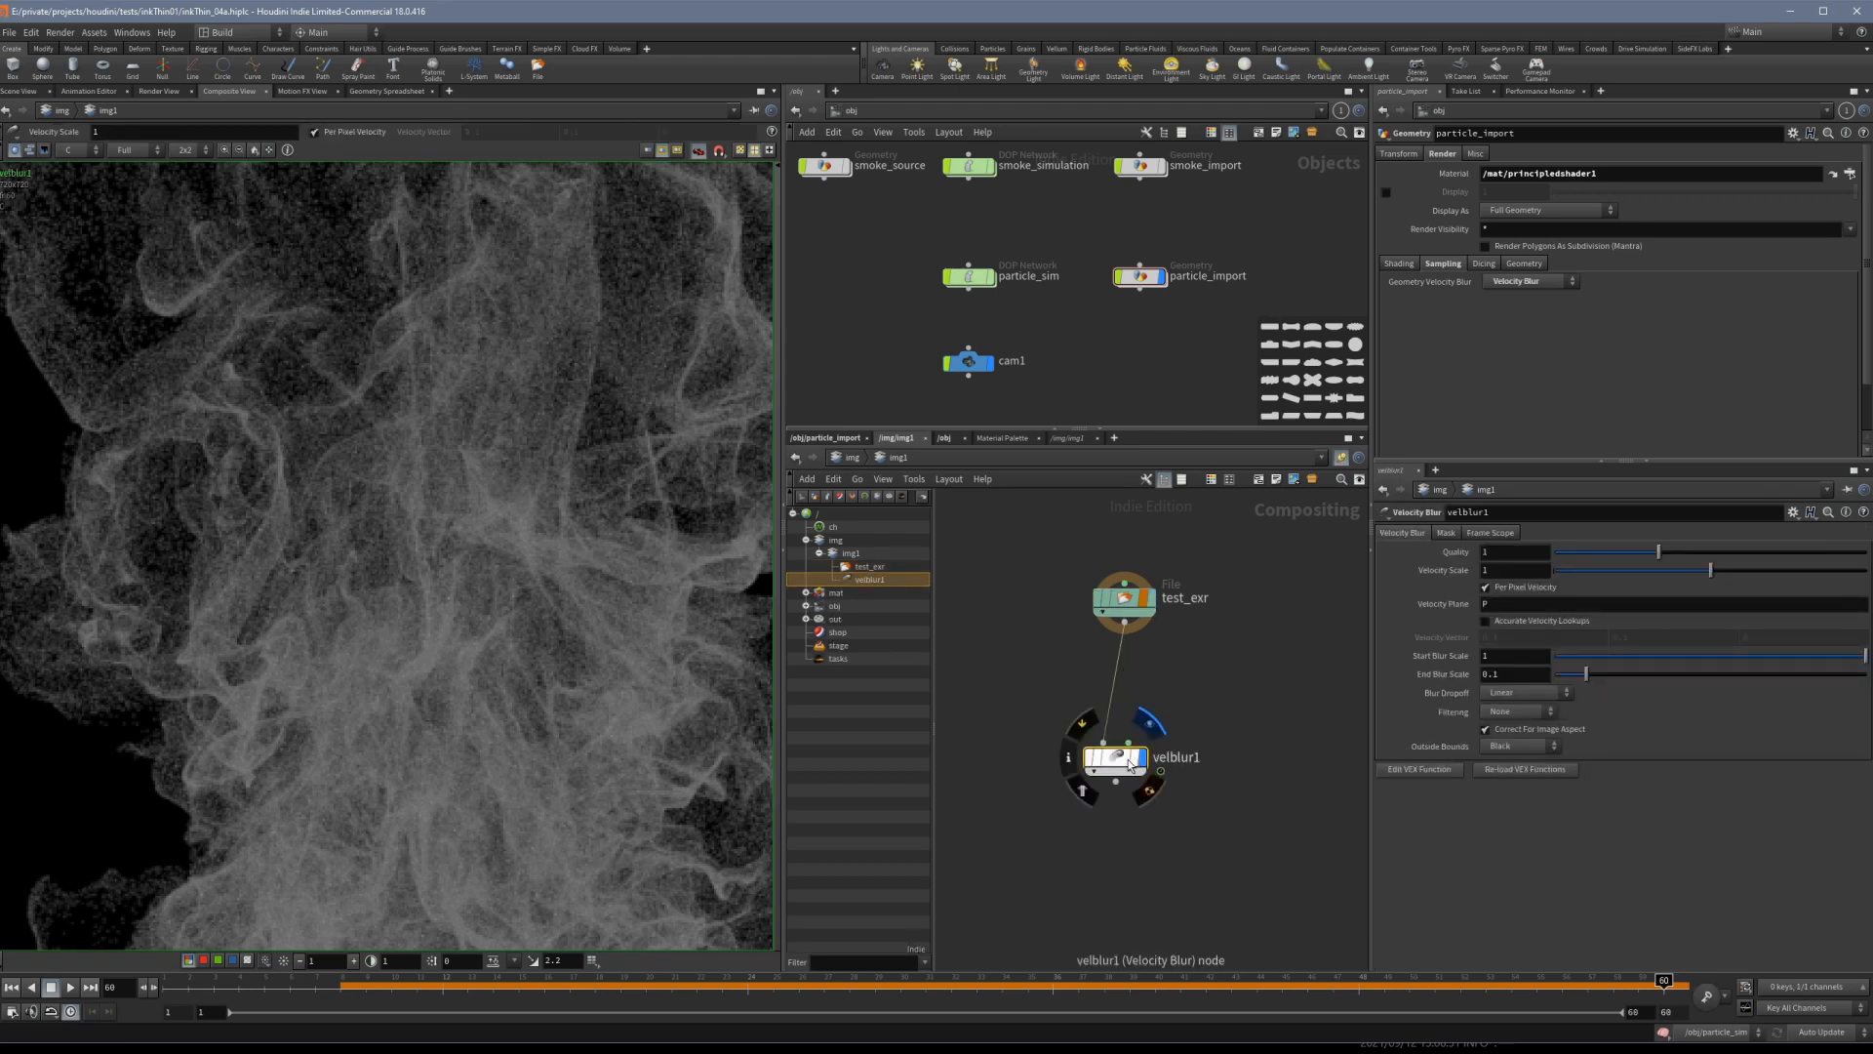
left_click_drag(1118, 767, 1127, 735)
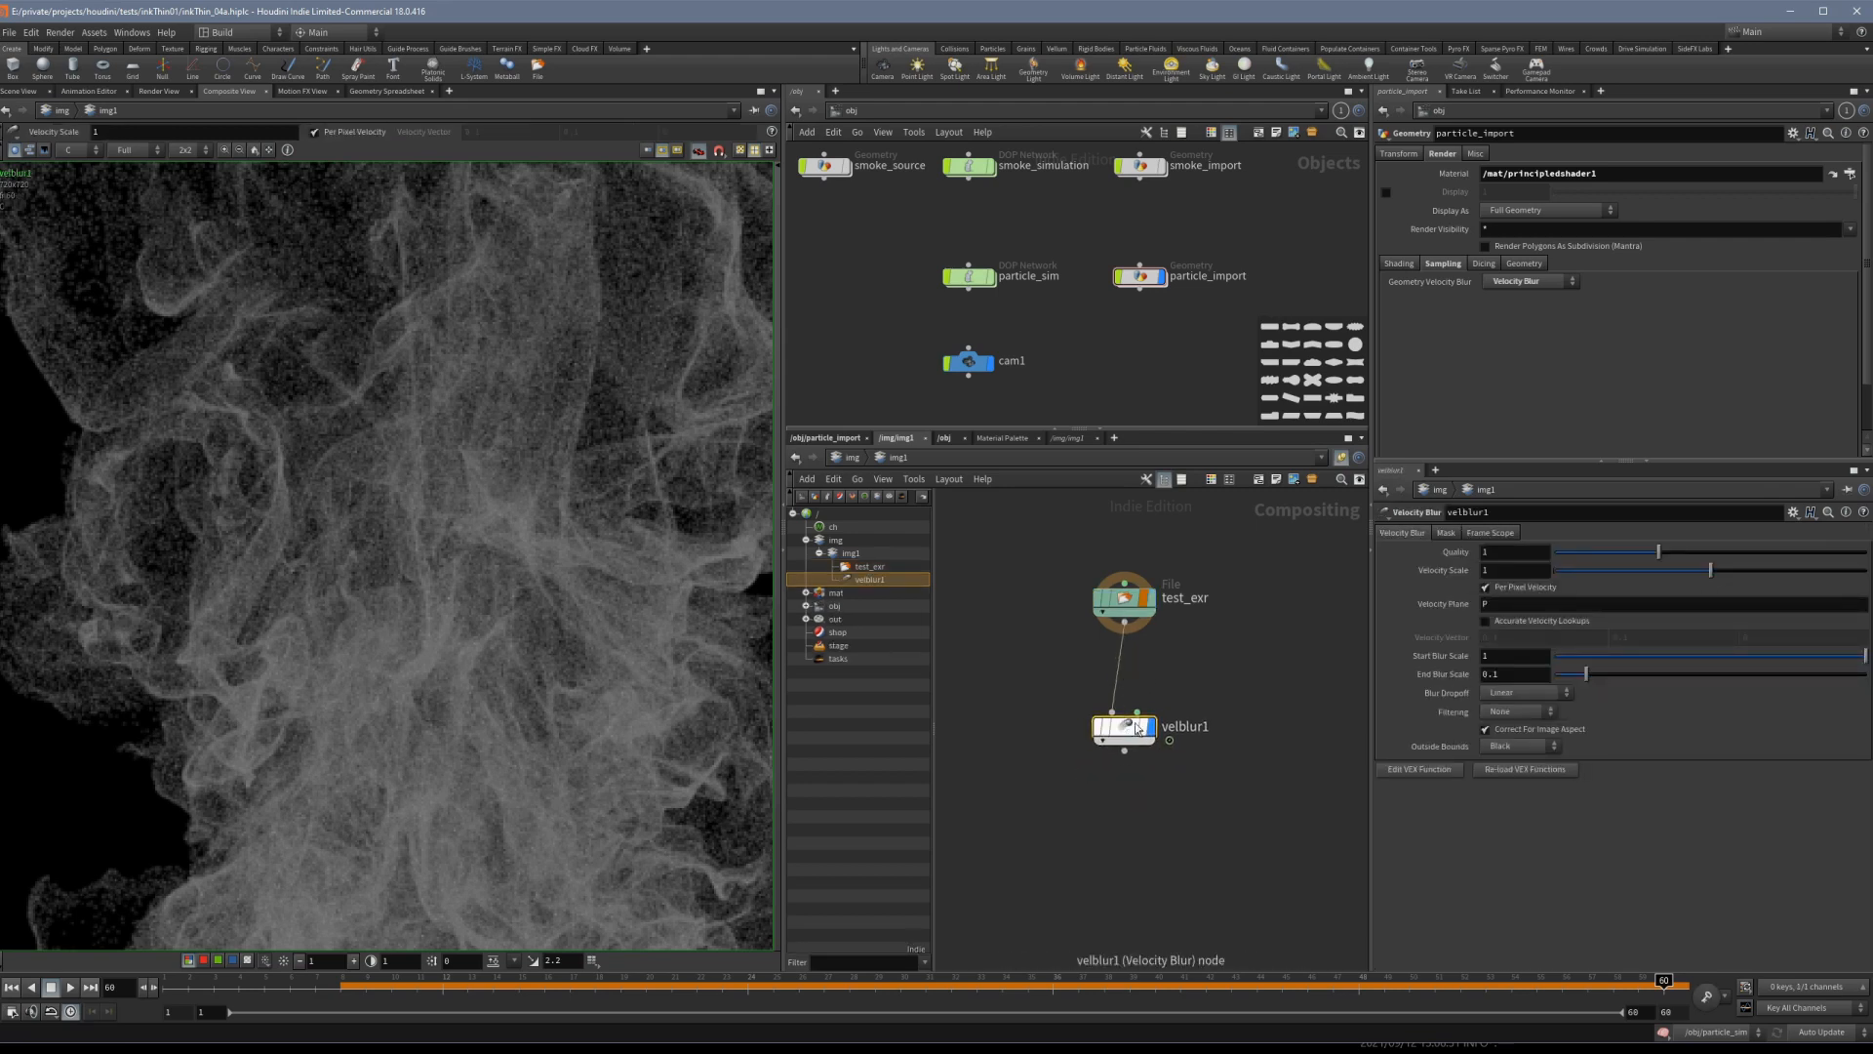
Set the Velocity Blur node's Velocity Scale to 10 and inspect the whole blurred image.
type("10")
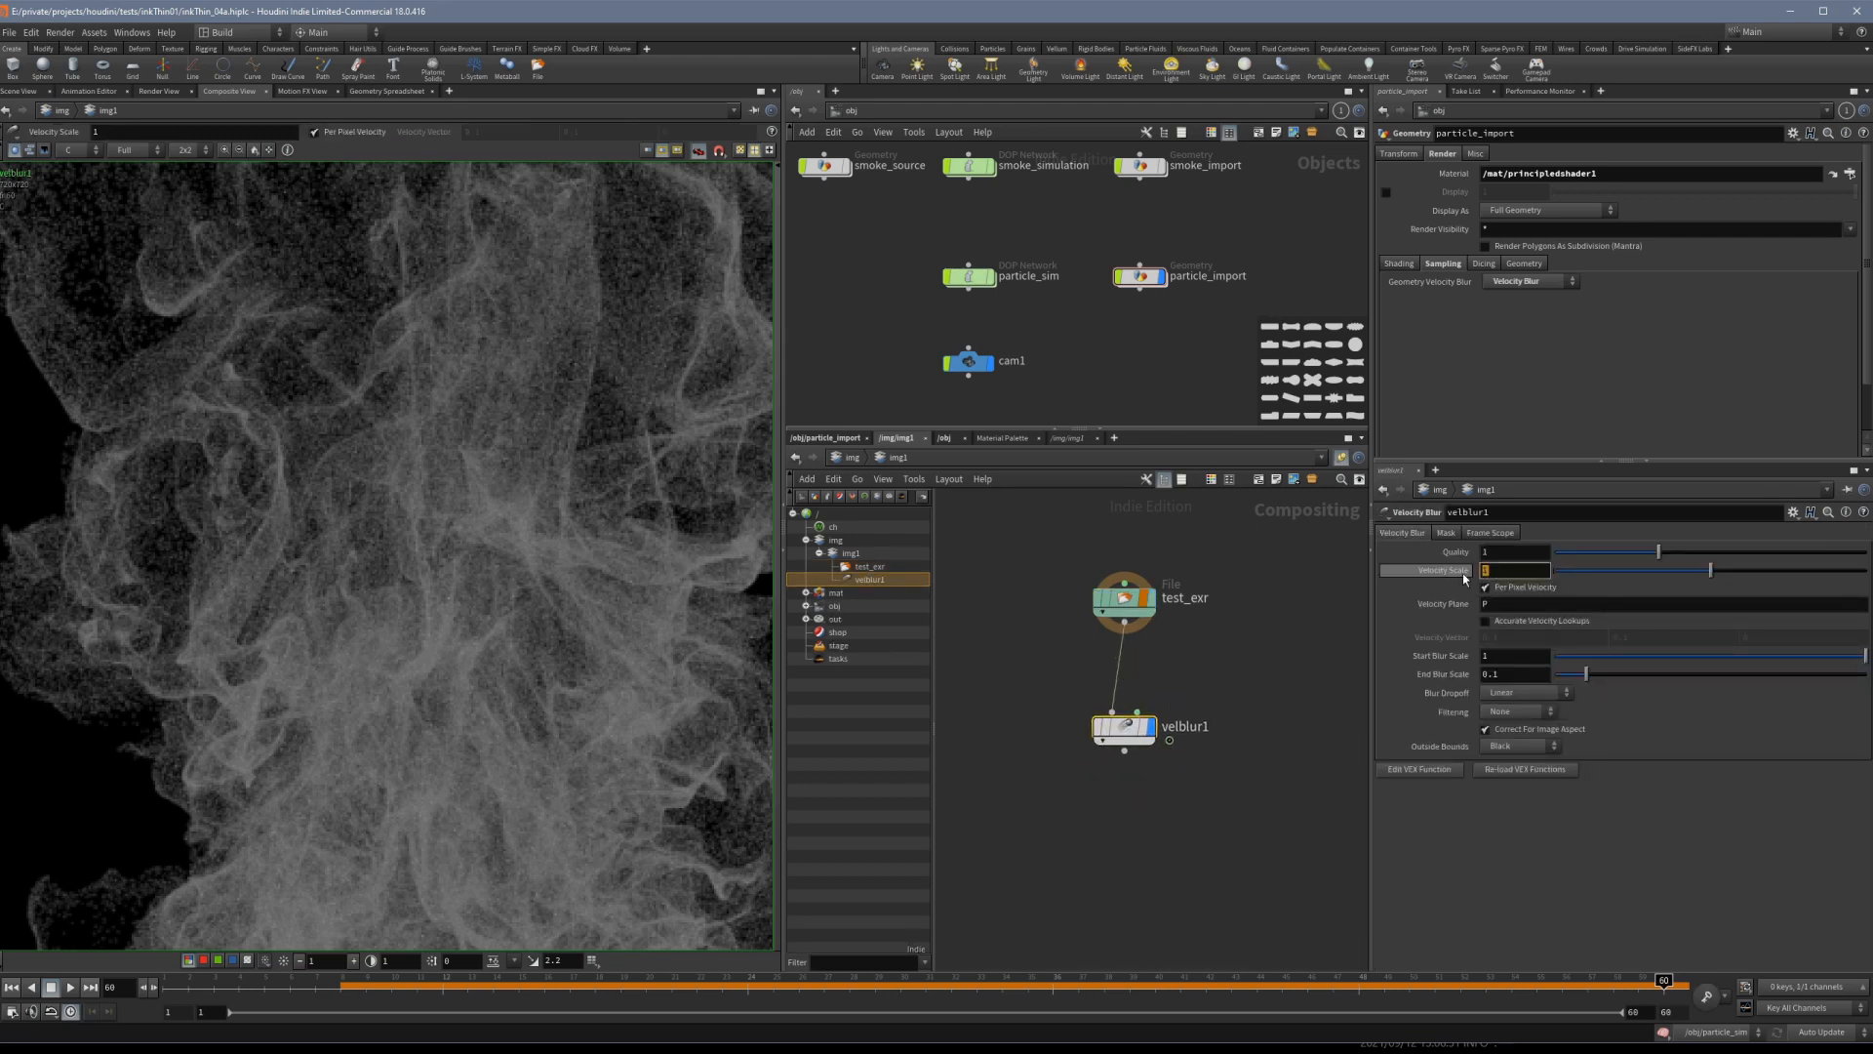
key("Return")
scroll(371, 429, "down", 8)
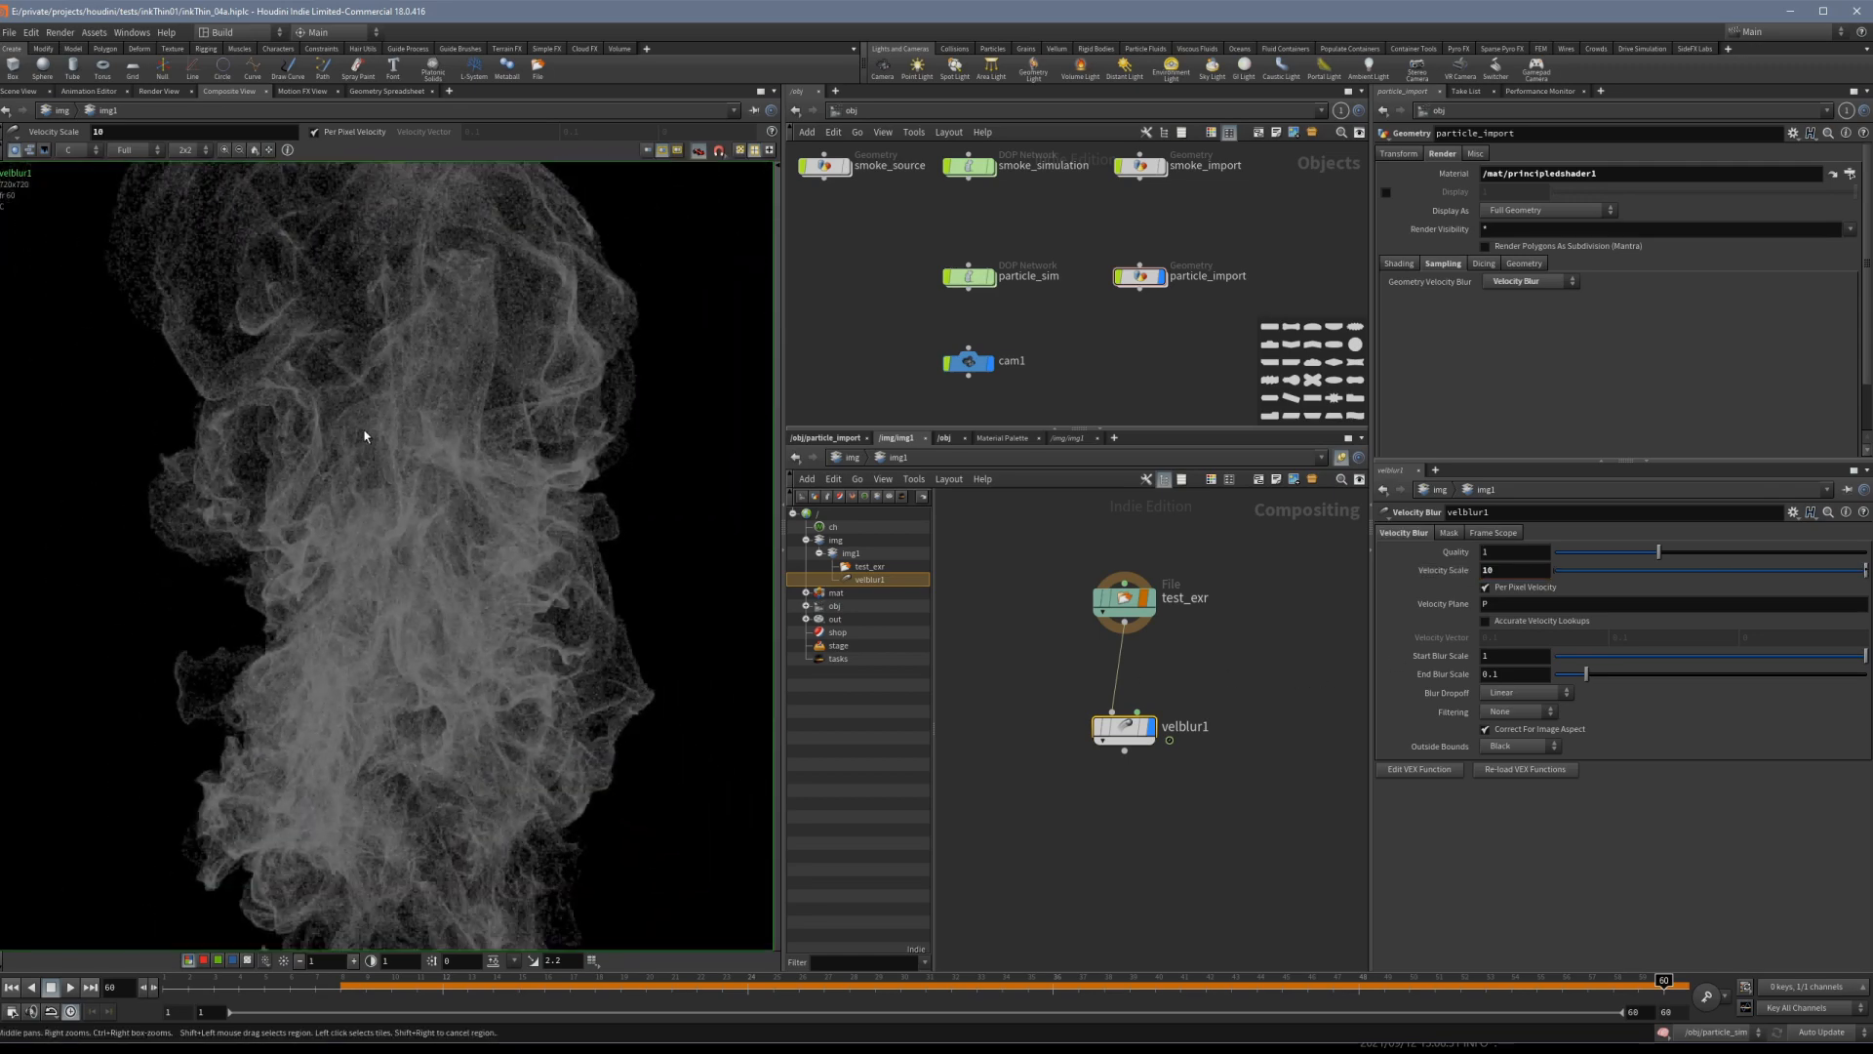
scroll(371, 425, "up", 2)
middle_click_drag(370, 425, 411, 447)
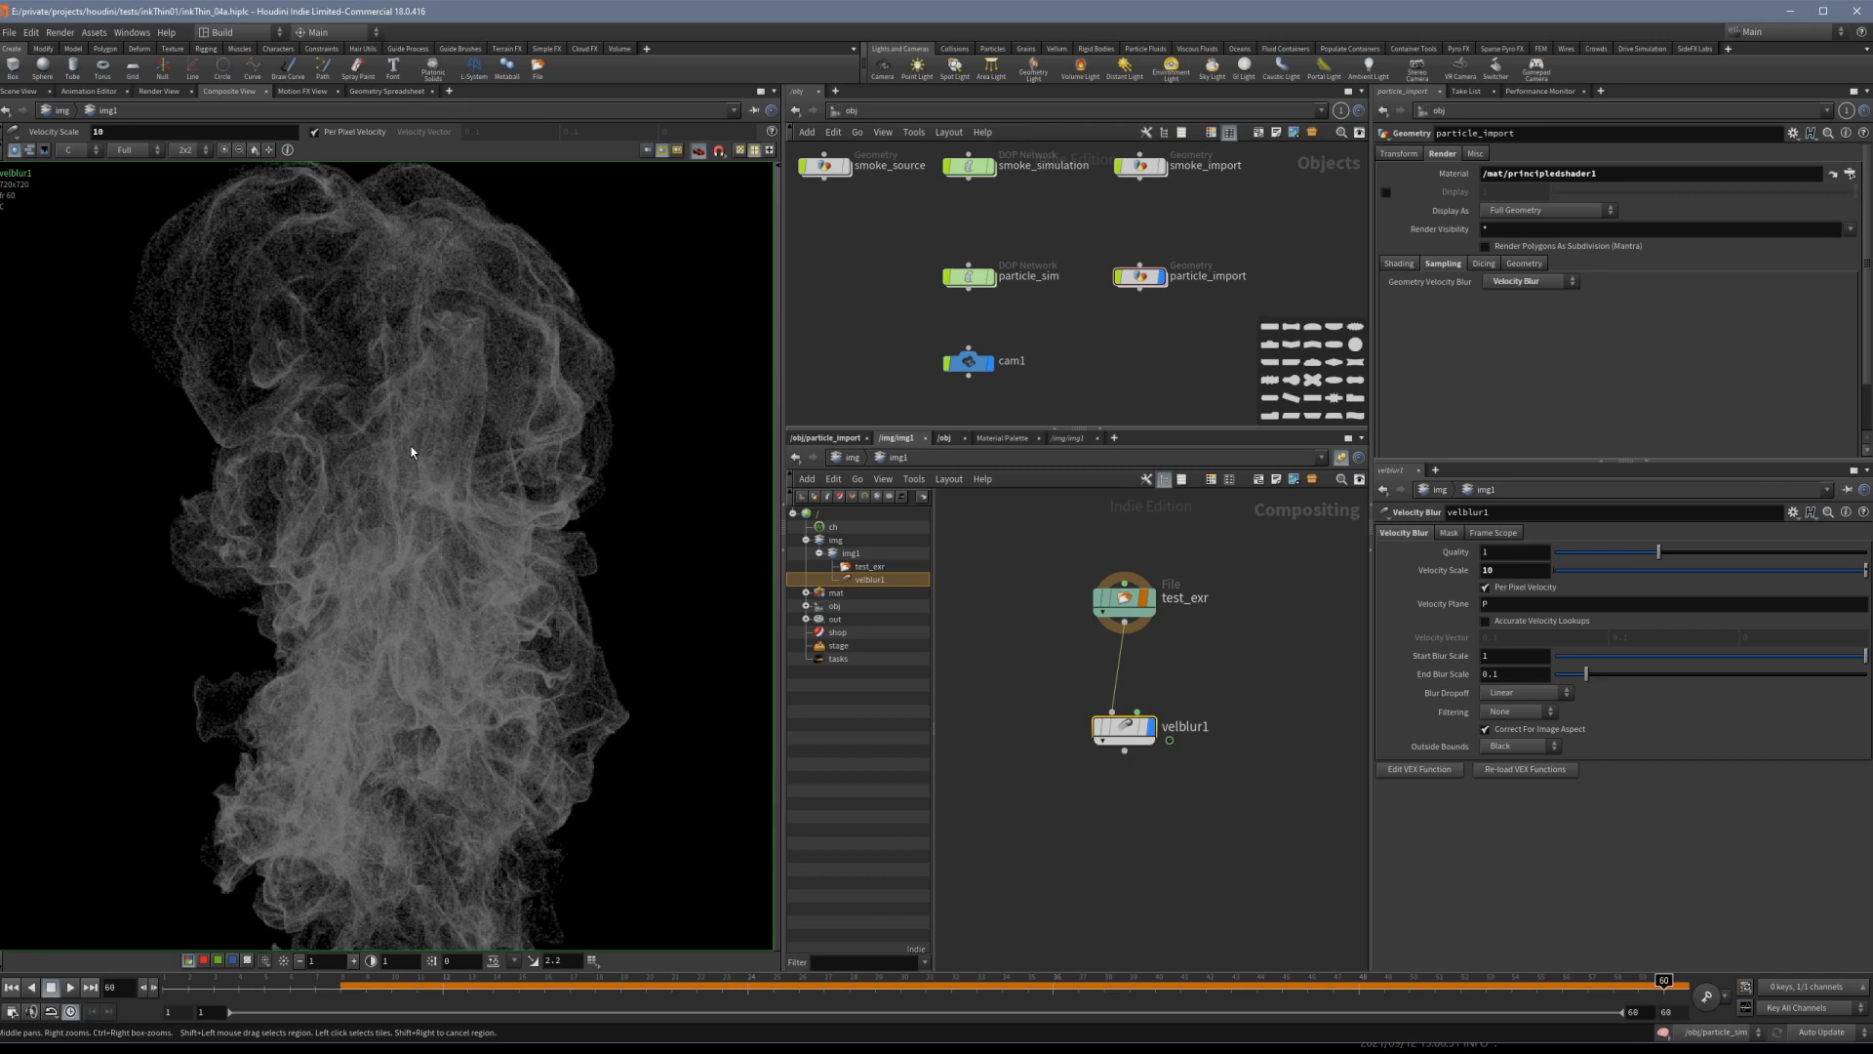
Compare test_exr with the velblur1 output and set the Velocity Blur node's Velocity Plane to v.
left_click(1152, 598)
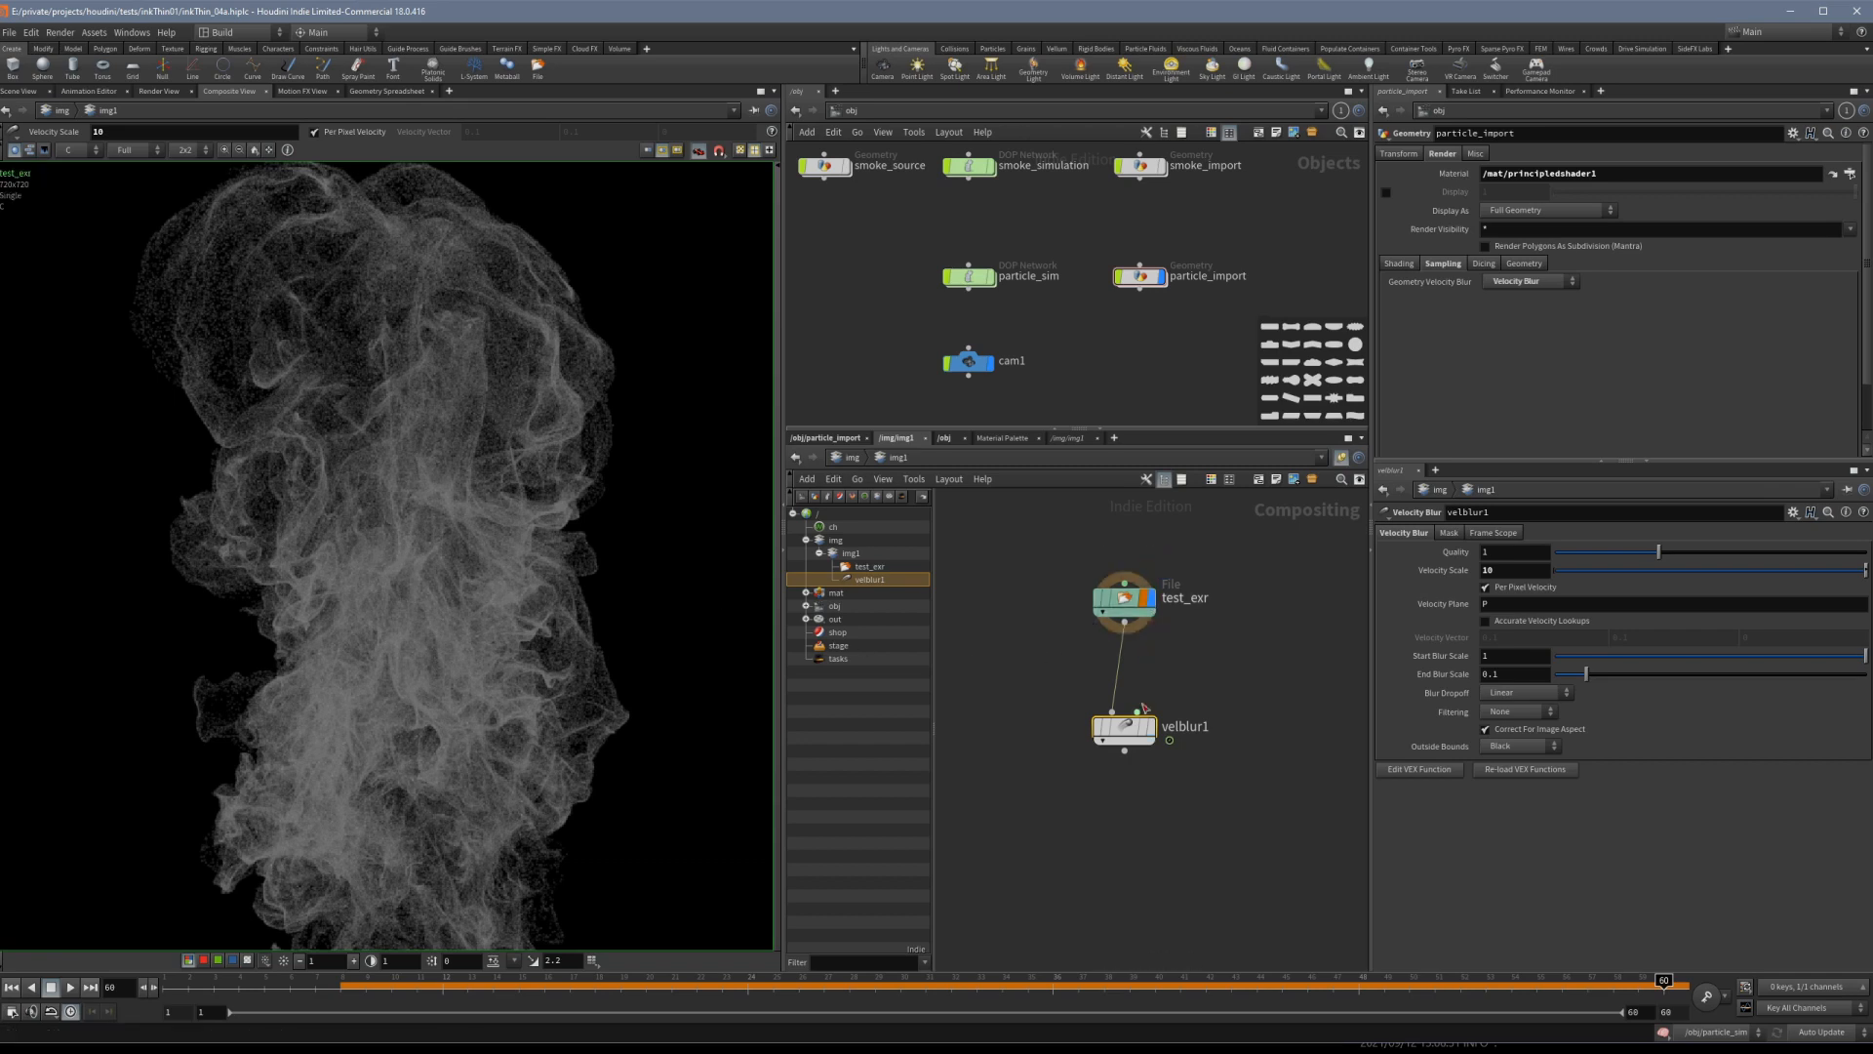
left_click(1152, 727)
left_click(1485, 605)
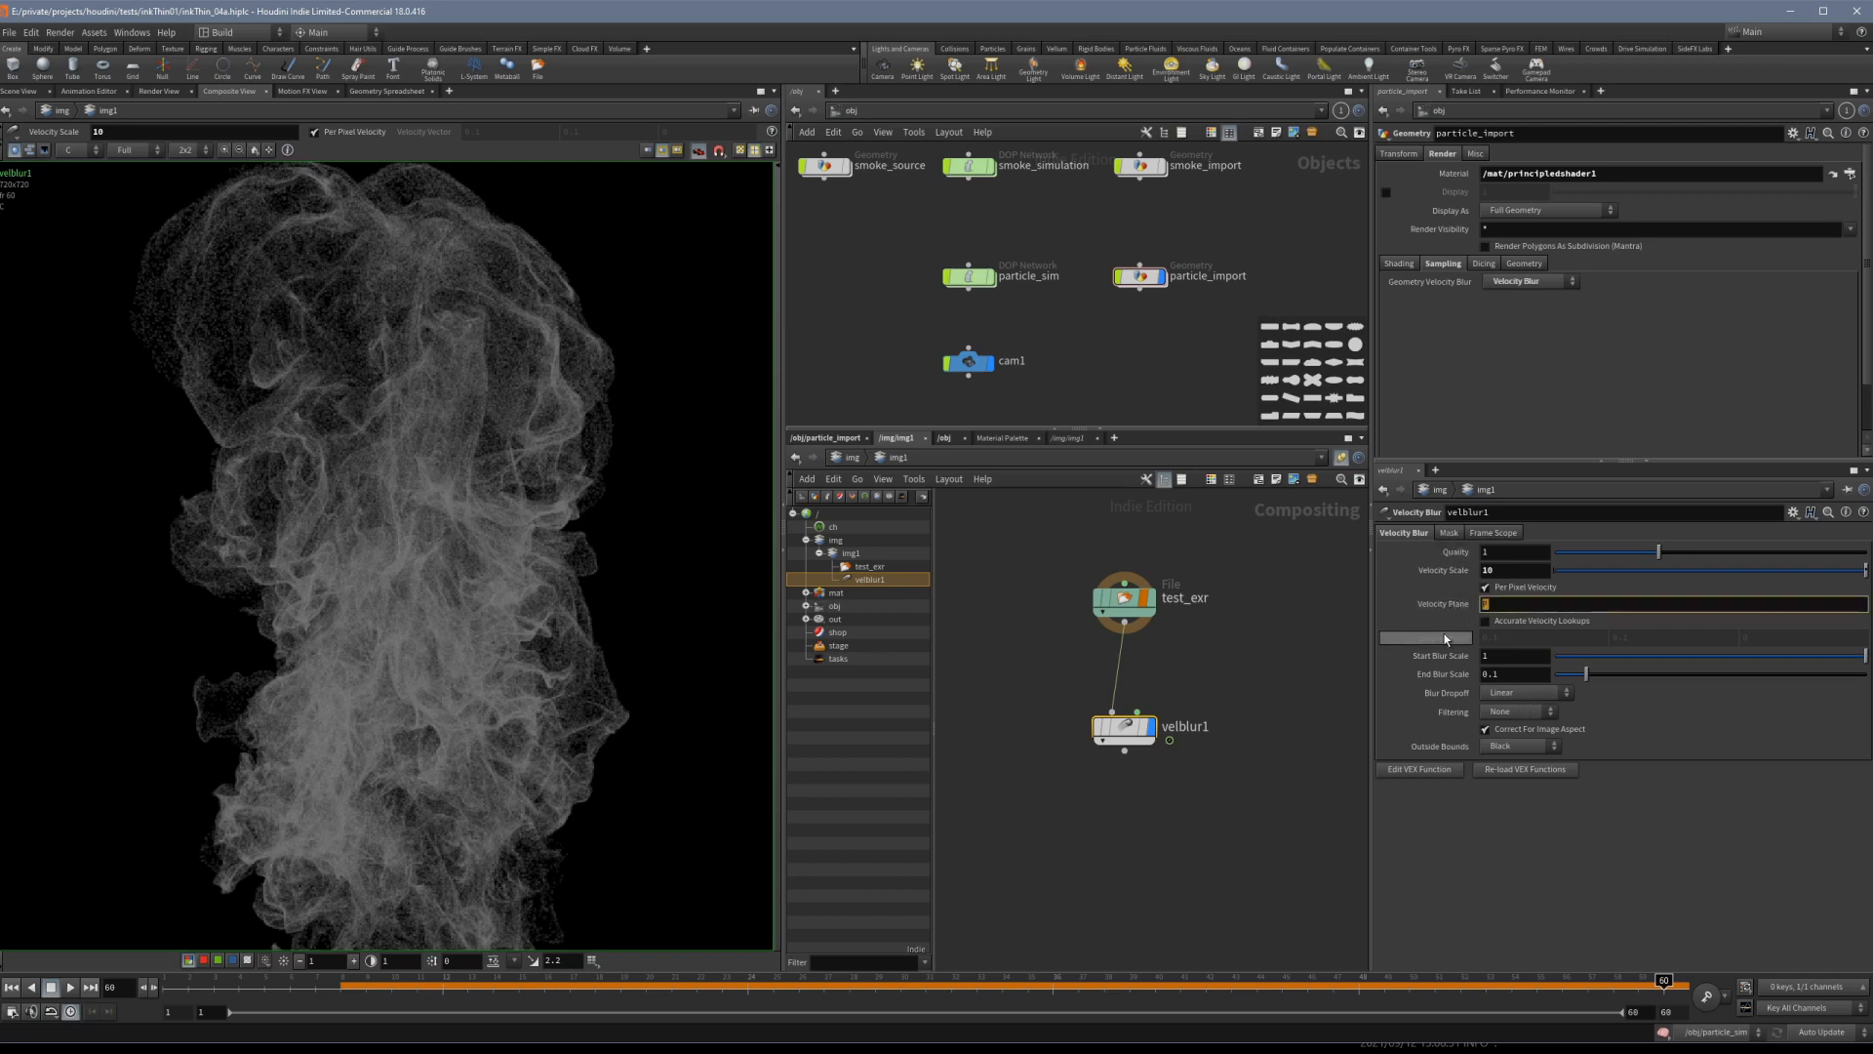
type("v")
key("Return")
scroll(1126, 652, "up", 3)
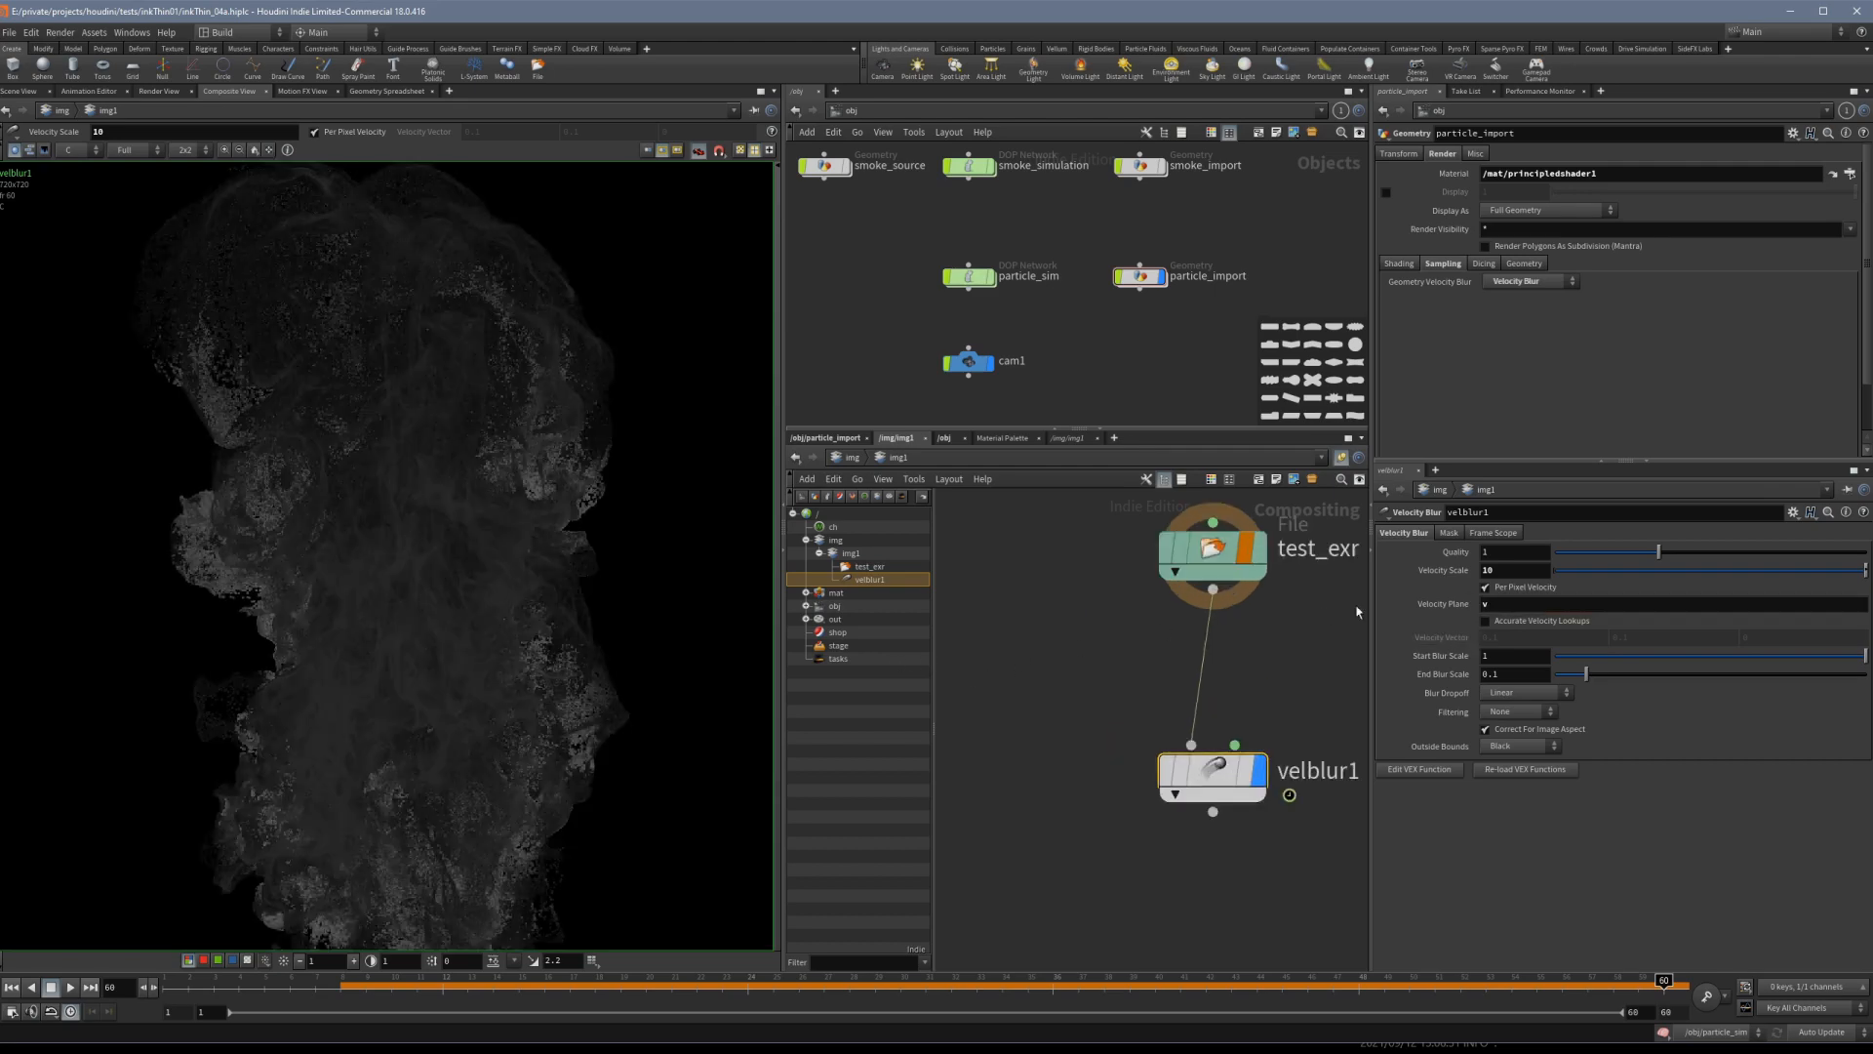
Try Velocity Scale values of 0.1 and 0.01 on the Velocity Blur node.
left_click(1488, 570)
type(".1")
key("Return")
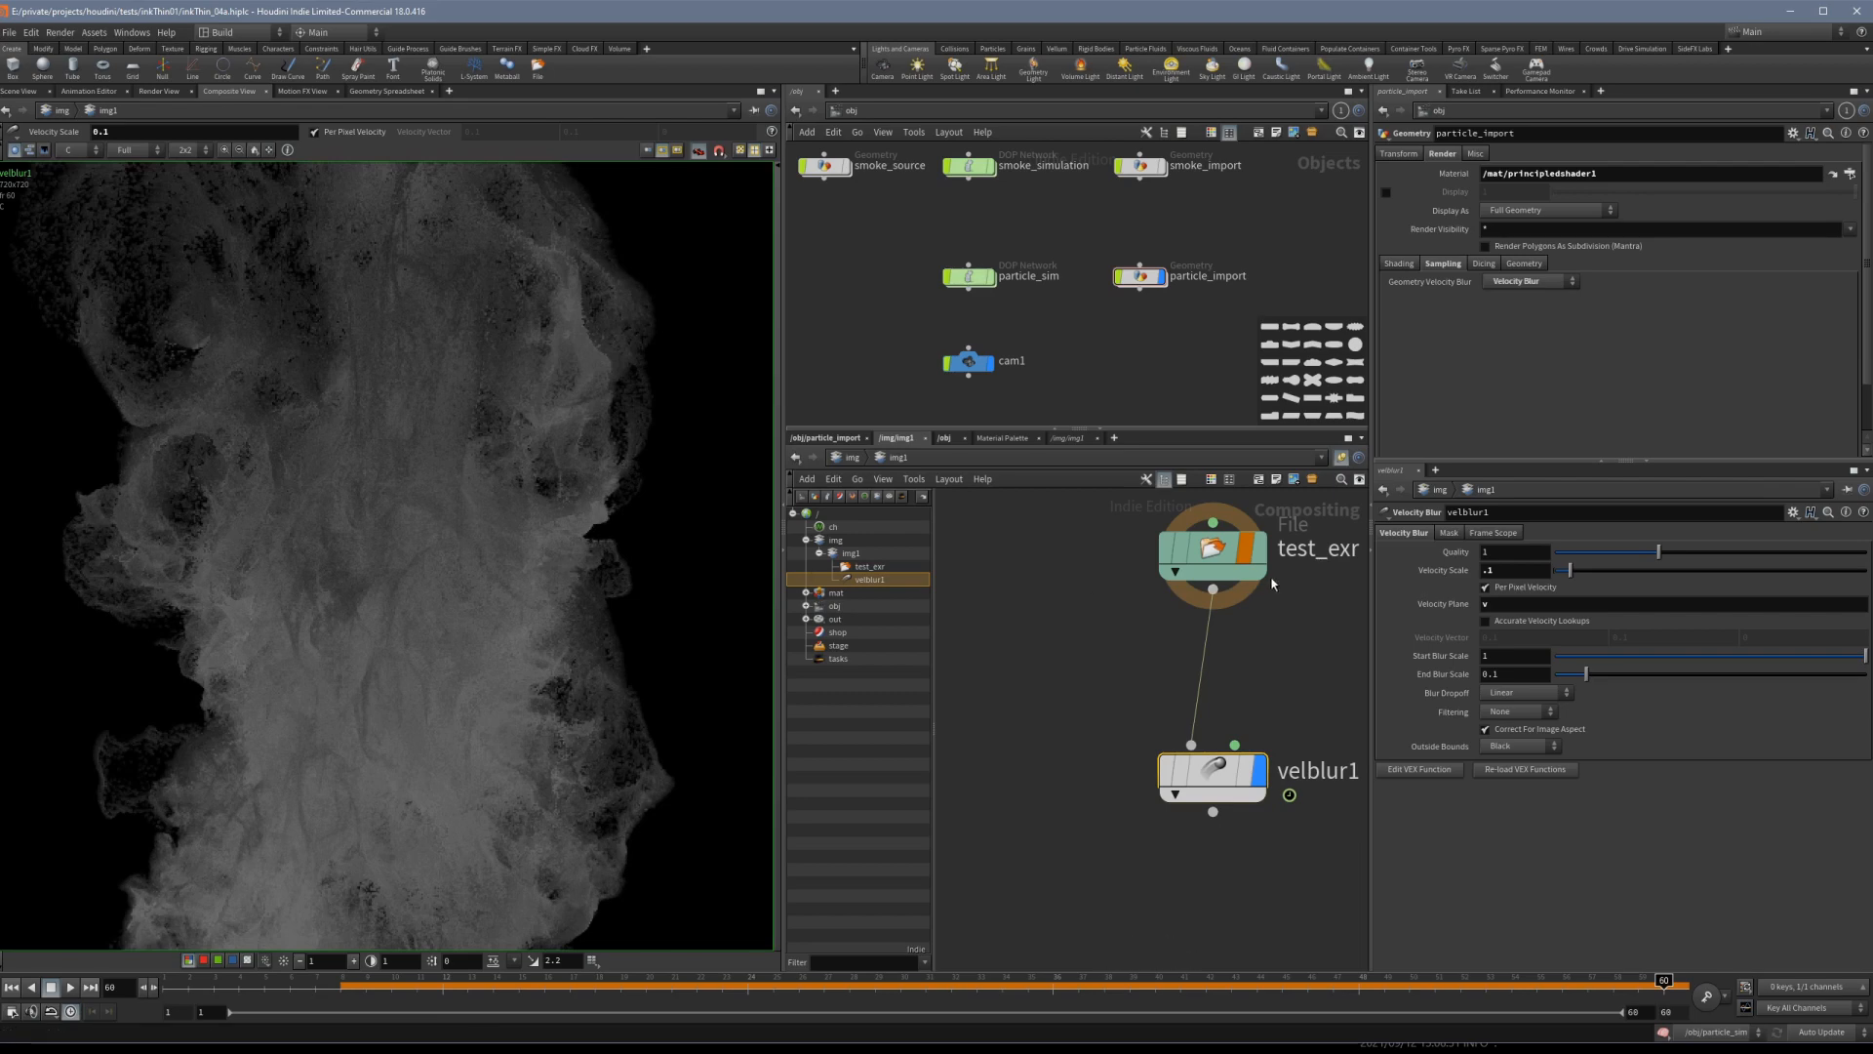
left_click(1491, 572)
type("0")
key("Return")
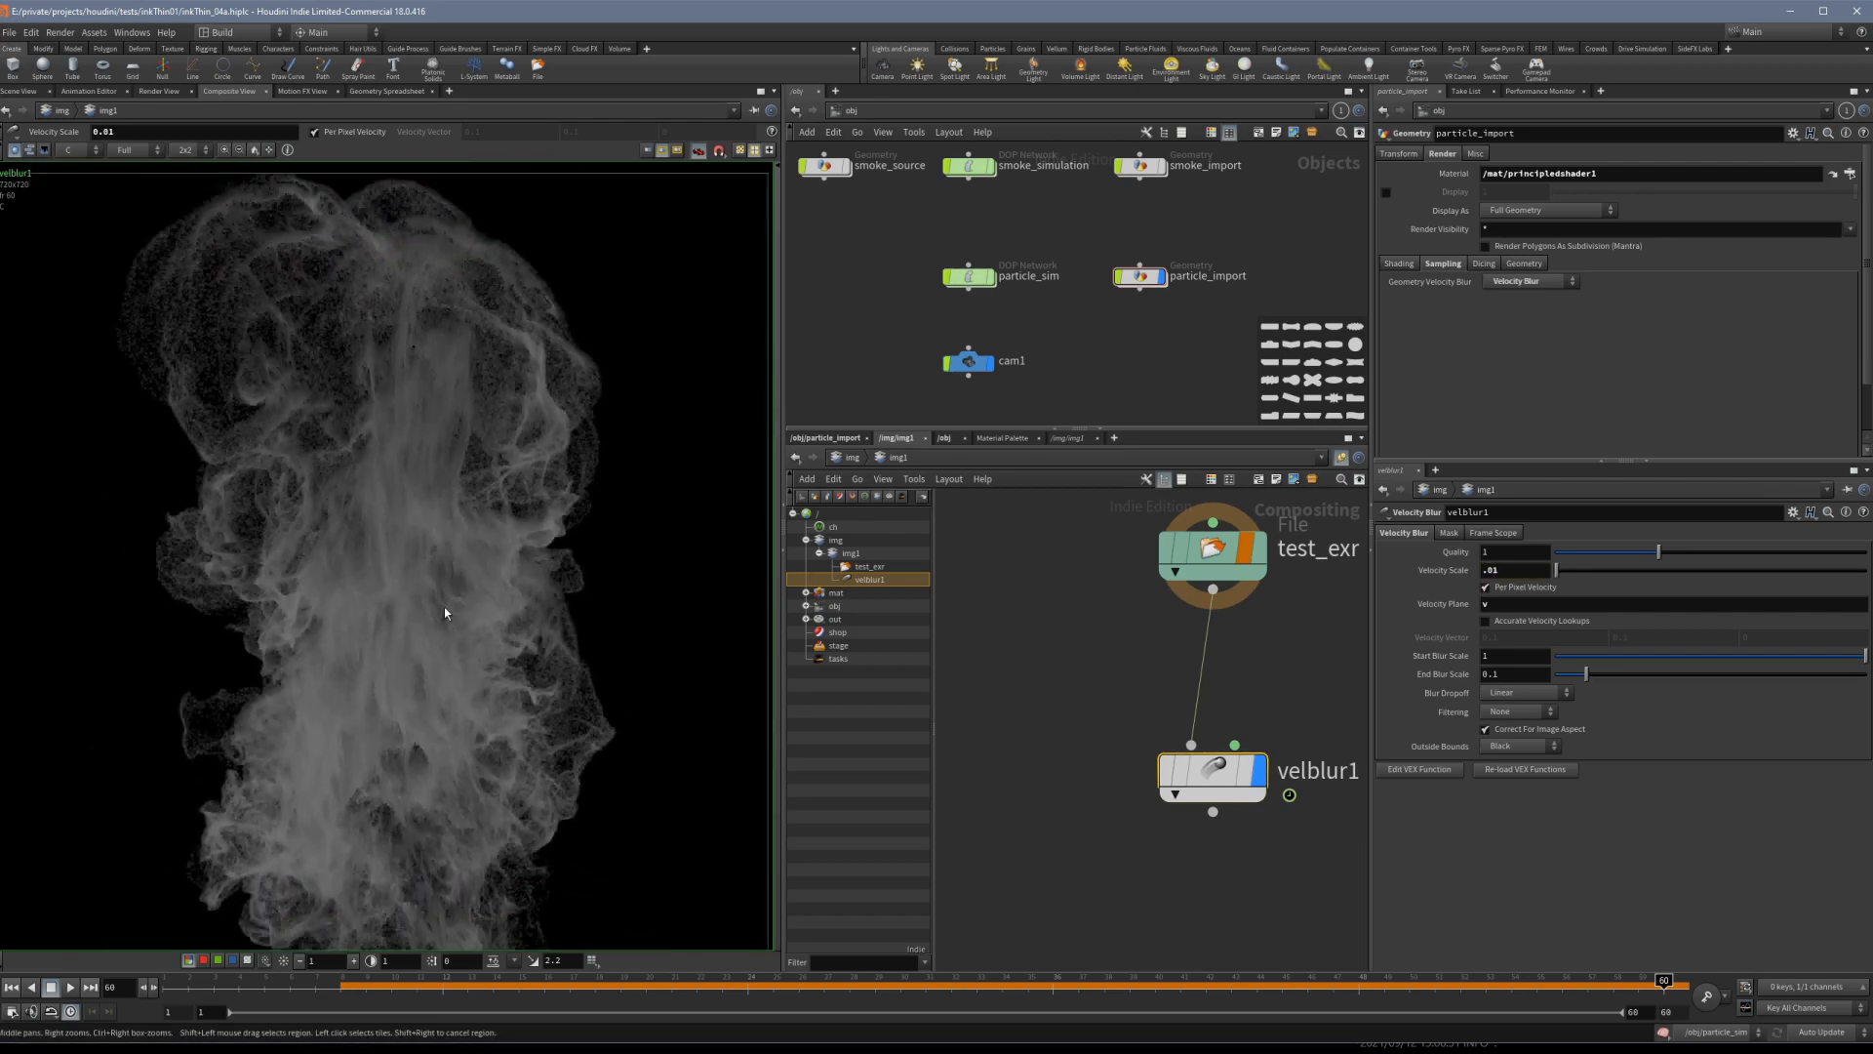
Compare the unblurred test_exr image with the velblur1 output in a close view of the lower plume.
scroll(445, 613, "down", 2)
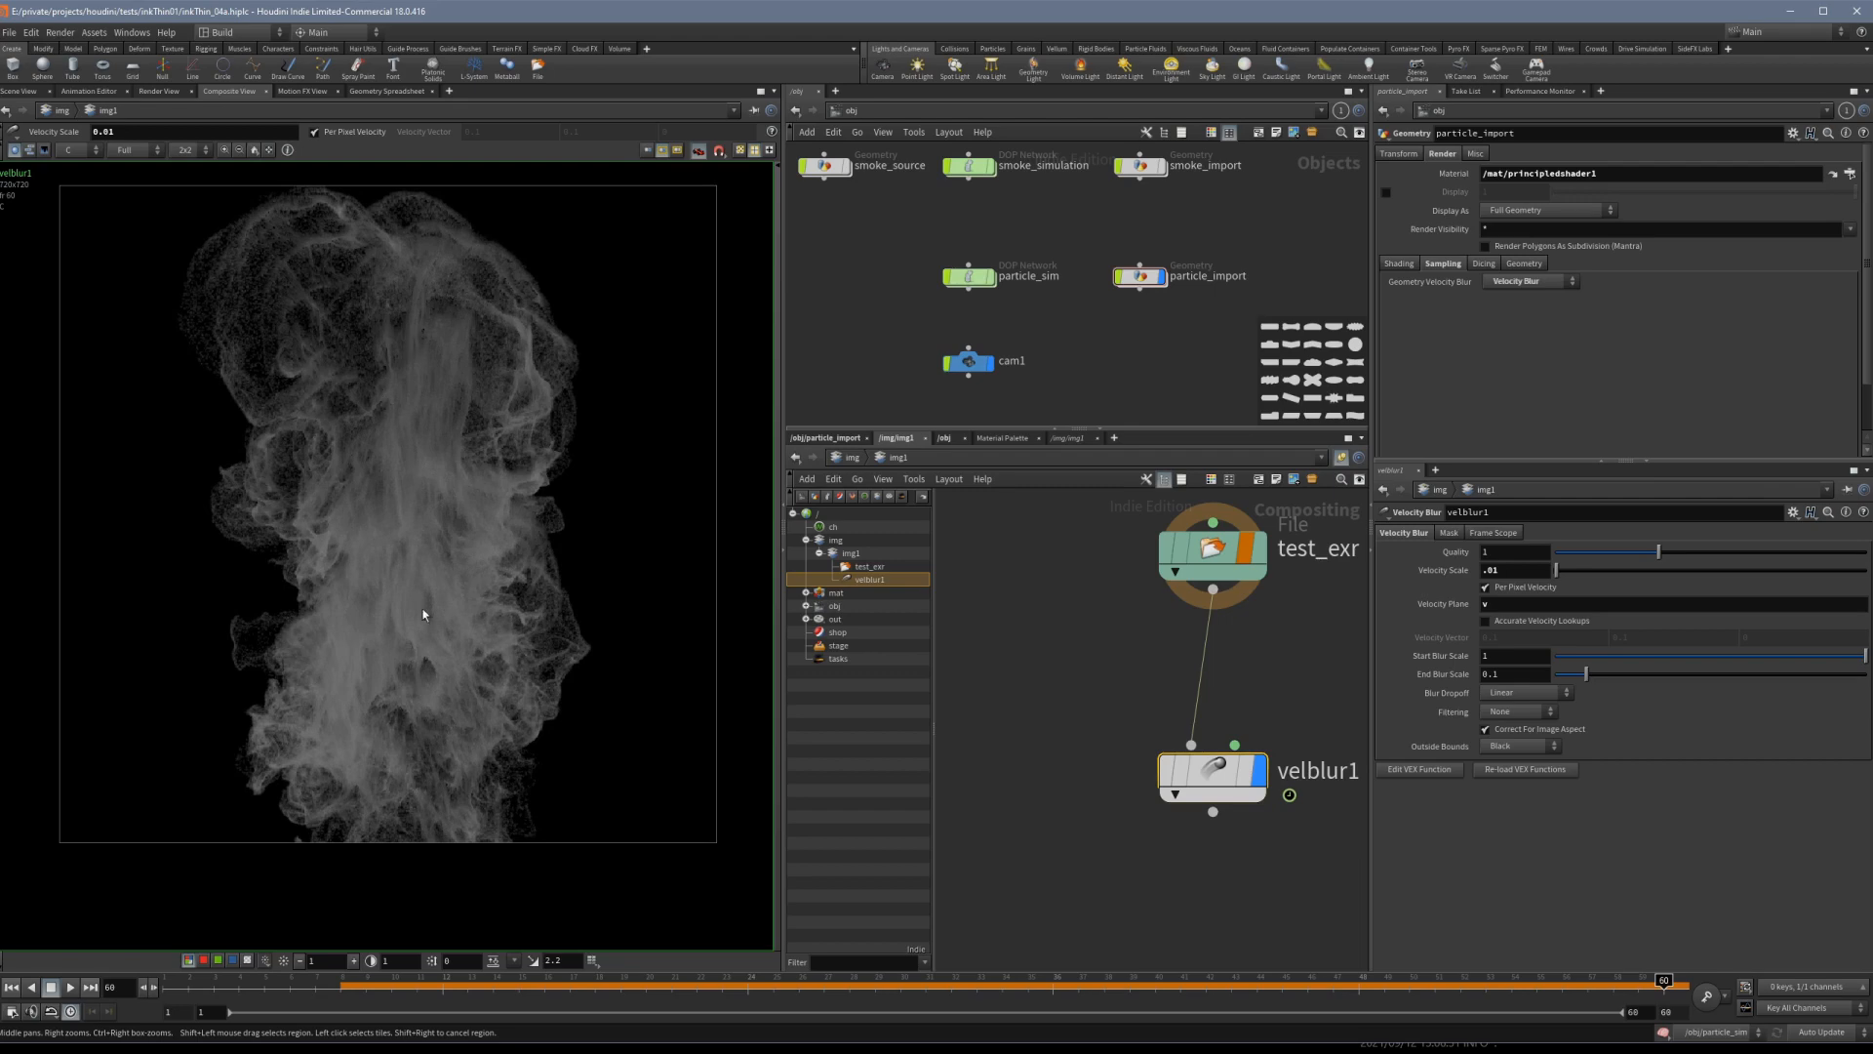
scroll(424, 615, "up", 3)
scroll(466, 631, "up", 2)
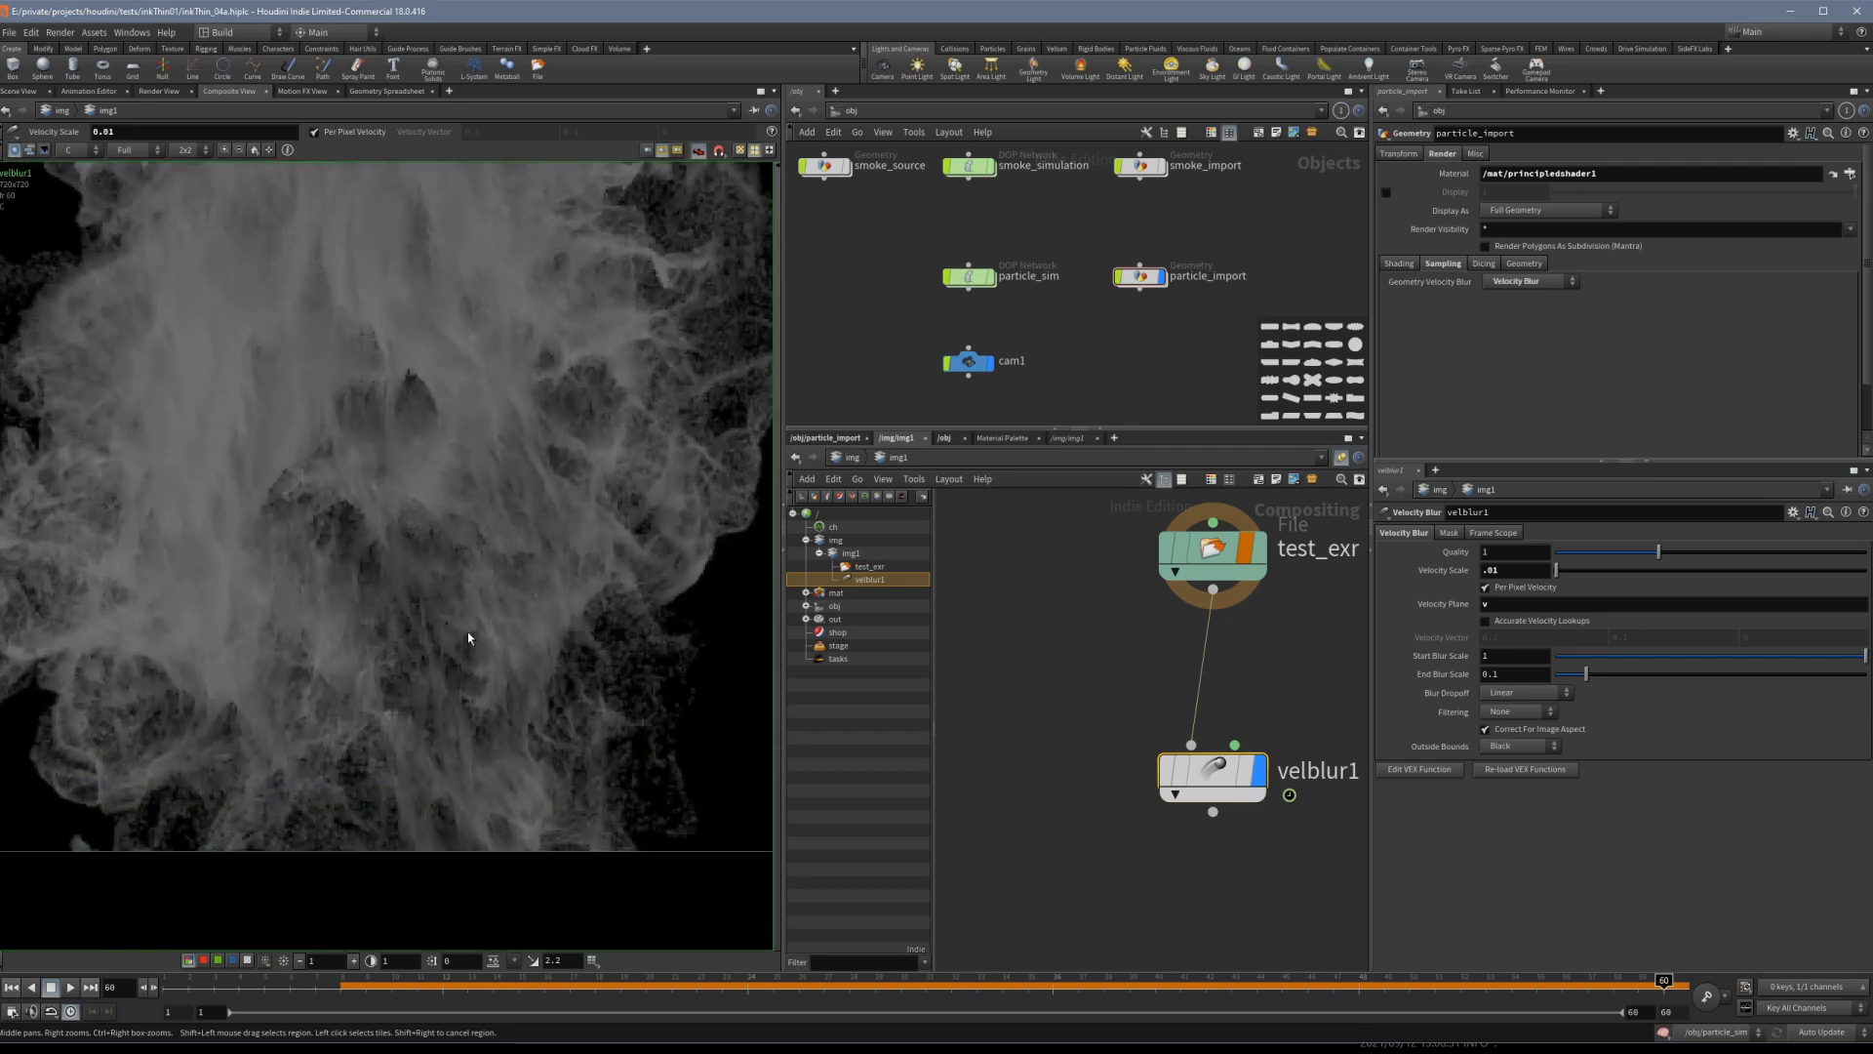
middle_click_drag(352, 588, 387, 676)
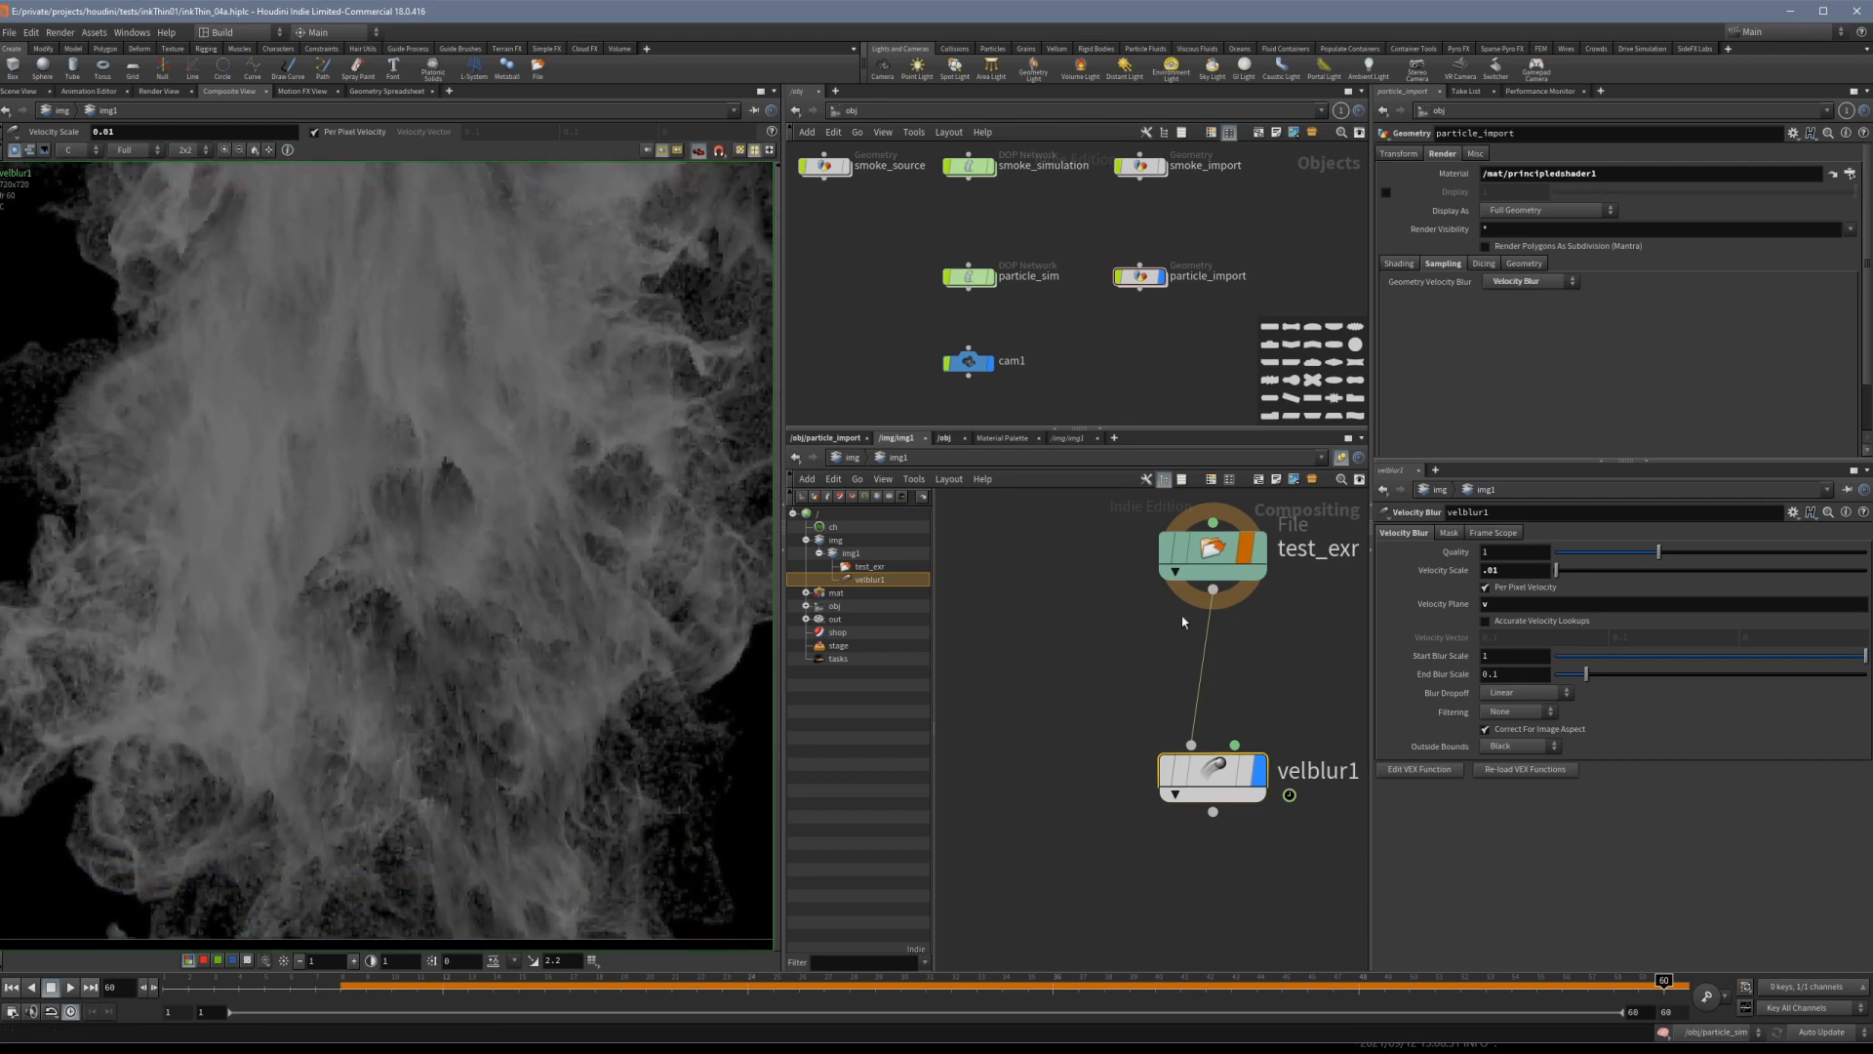
mouse_move(1262, 554)
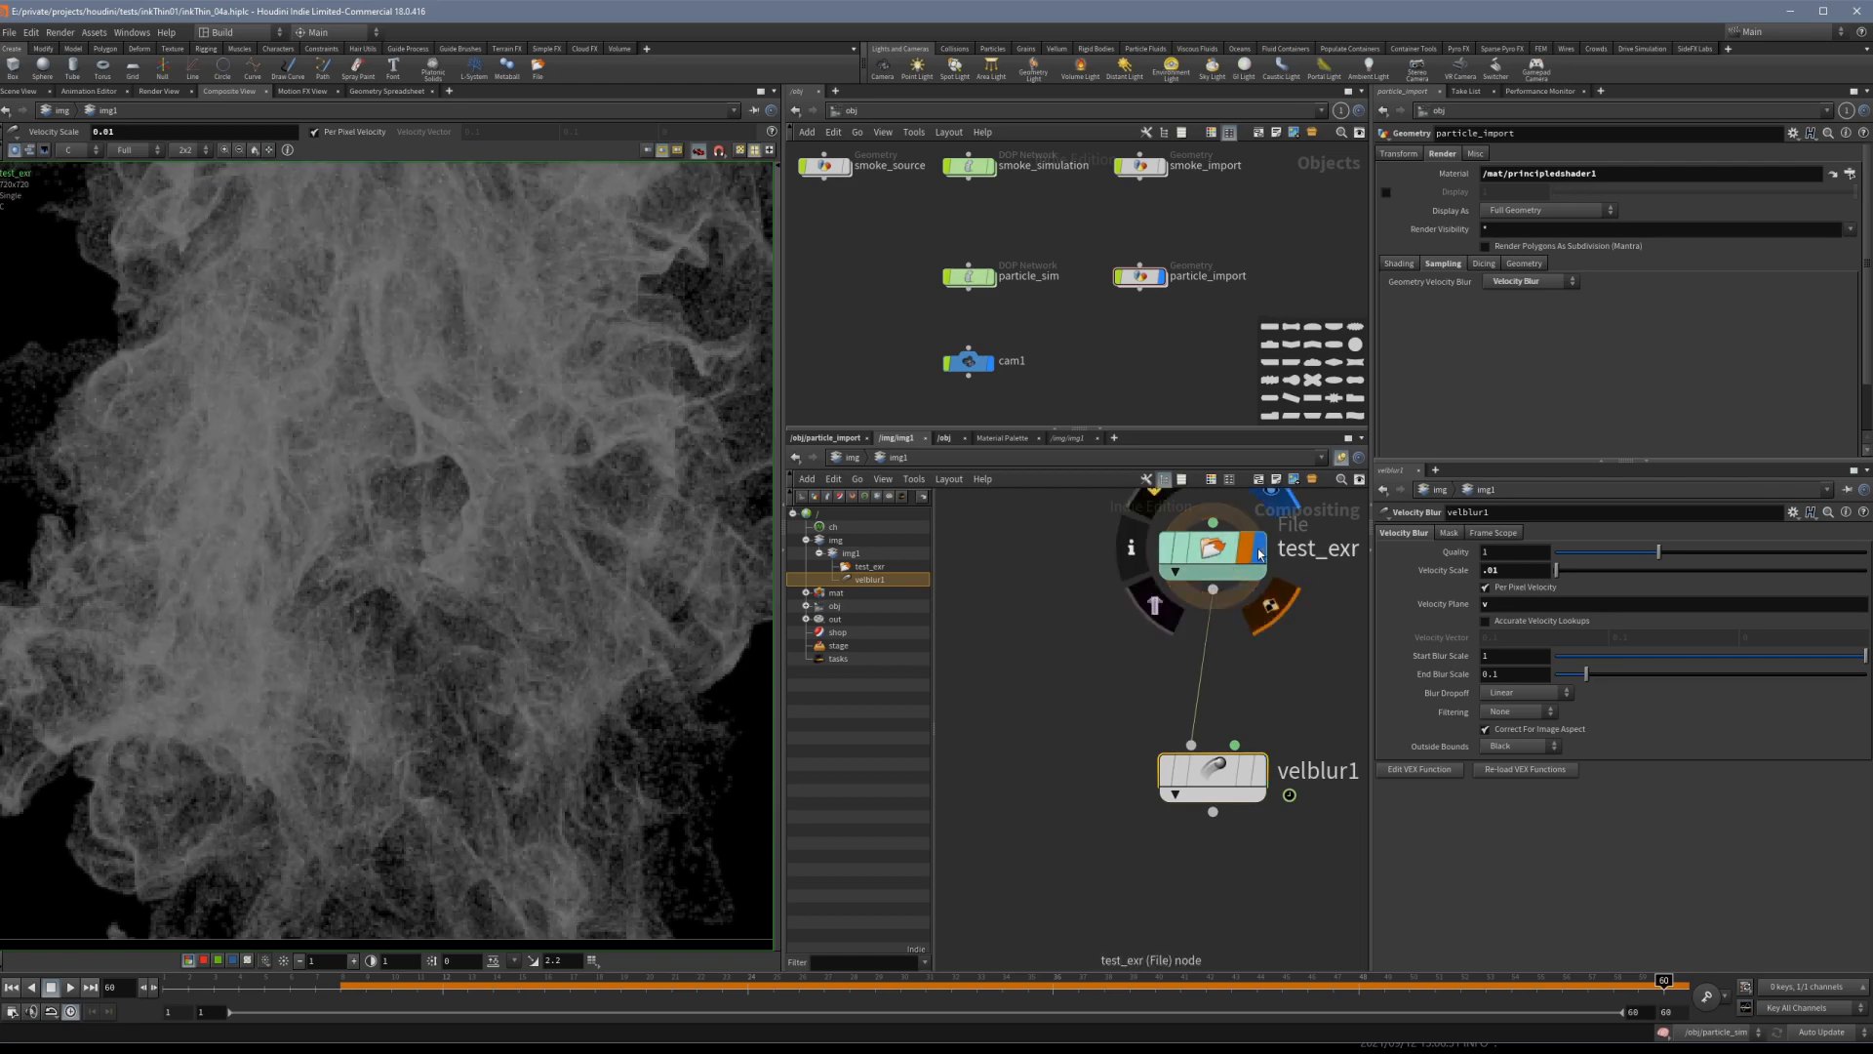
mouse_move(1263, 775)
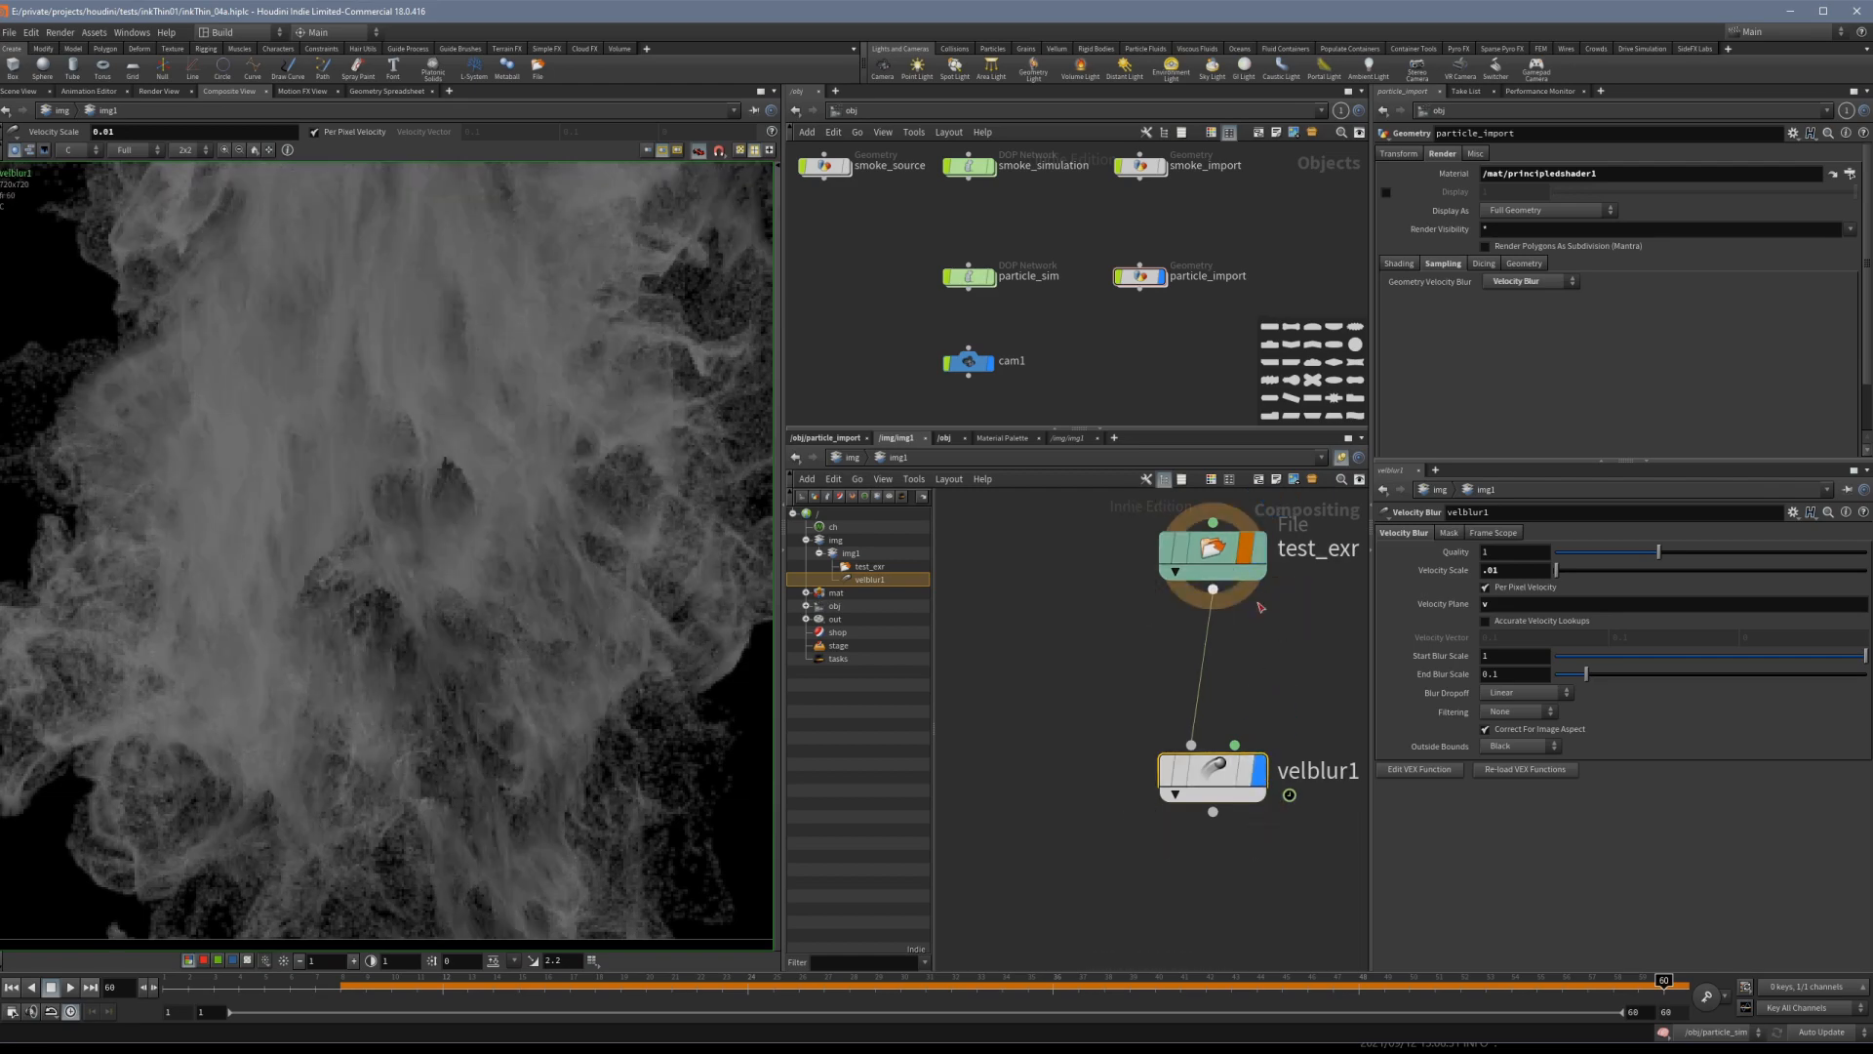
left_click(1259, 548)
left_click(1259, 768)
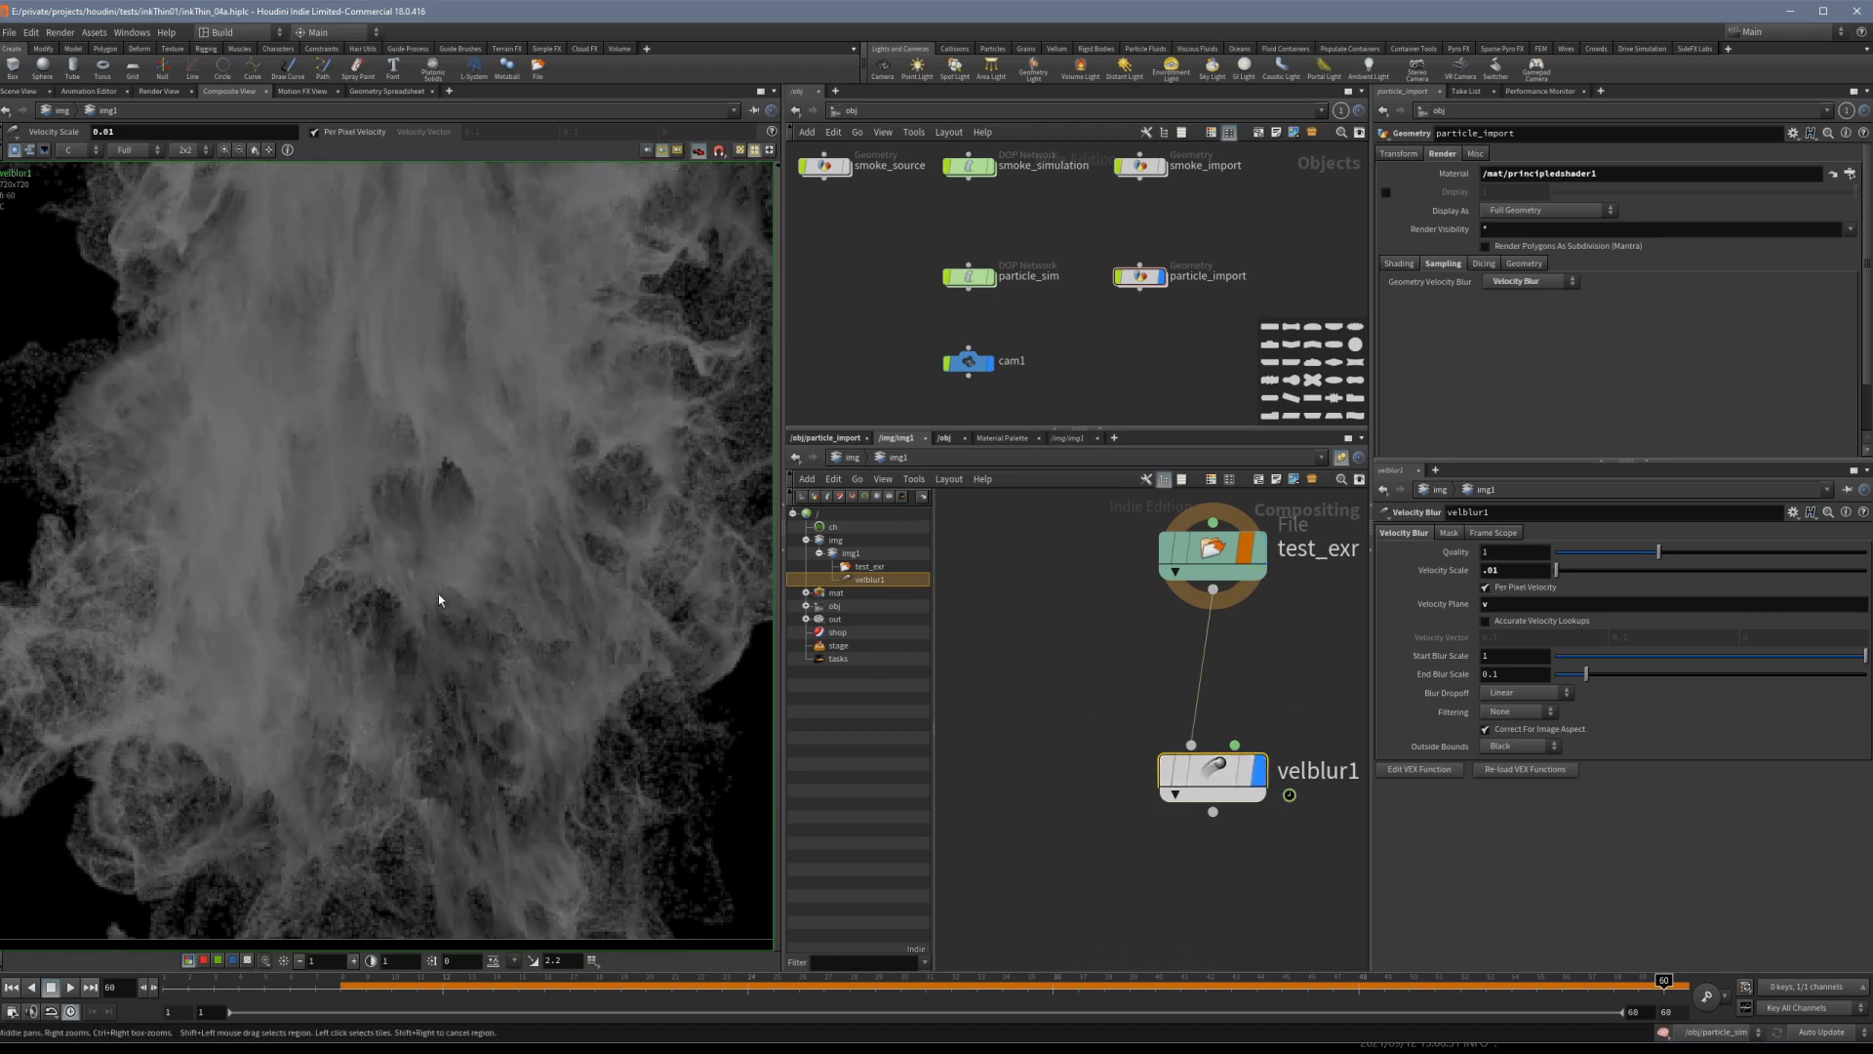
Compare test_exr and velblur1 again over a wider part of the plume.
scroll(438, 596, "down", 3)
middle_click_drag(439, 598, 424, 686)
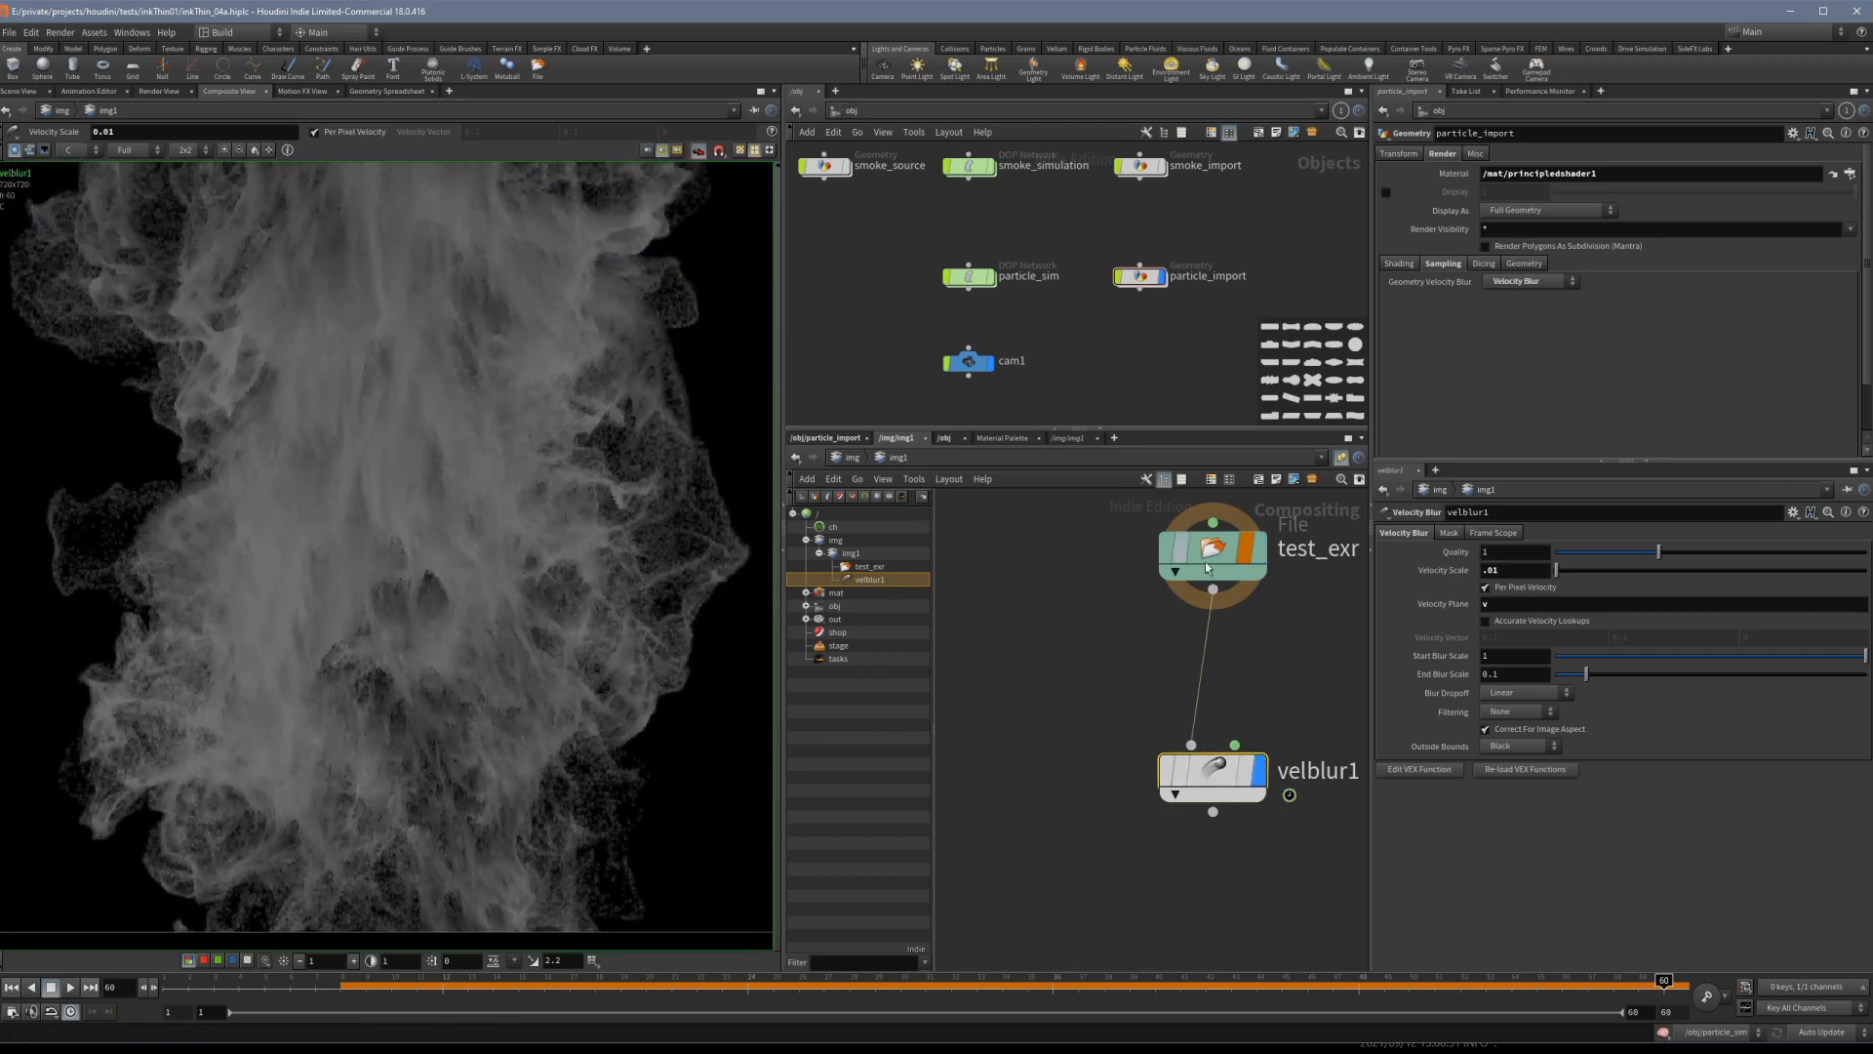
left_click(1261, 558)
left_click(1264, 771)
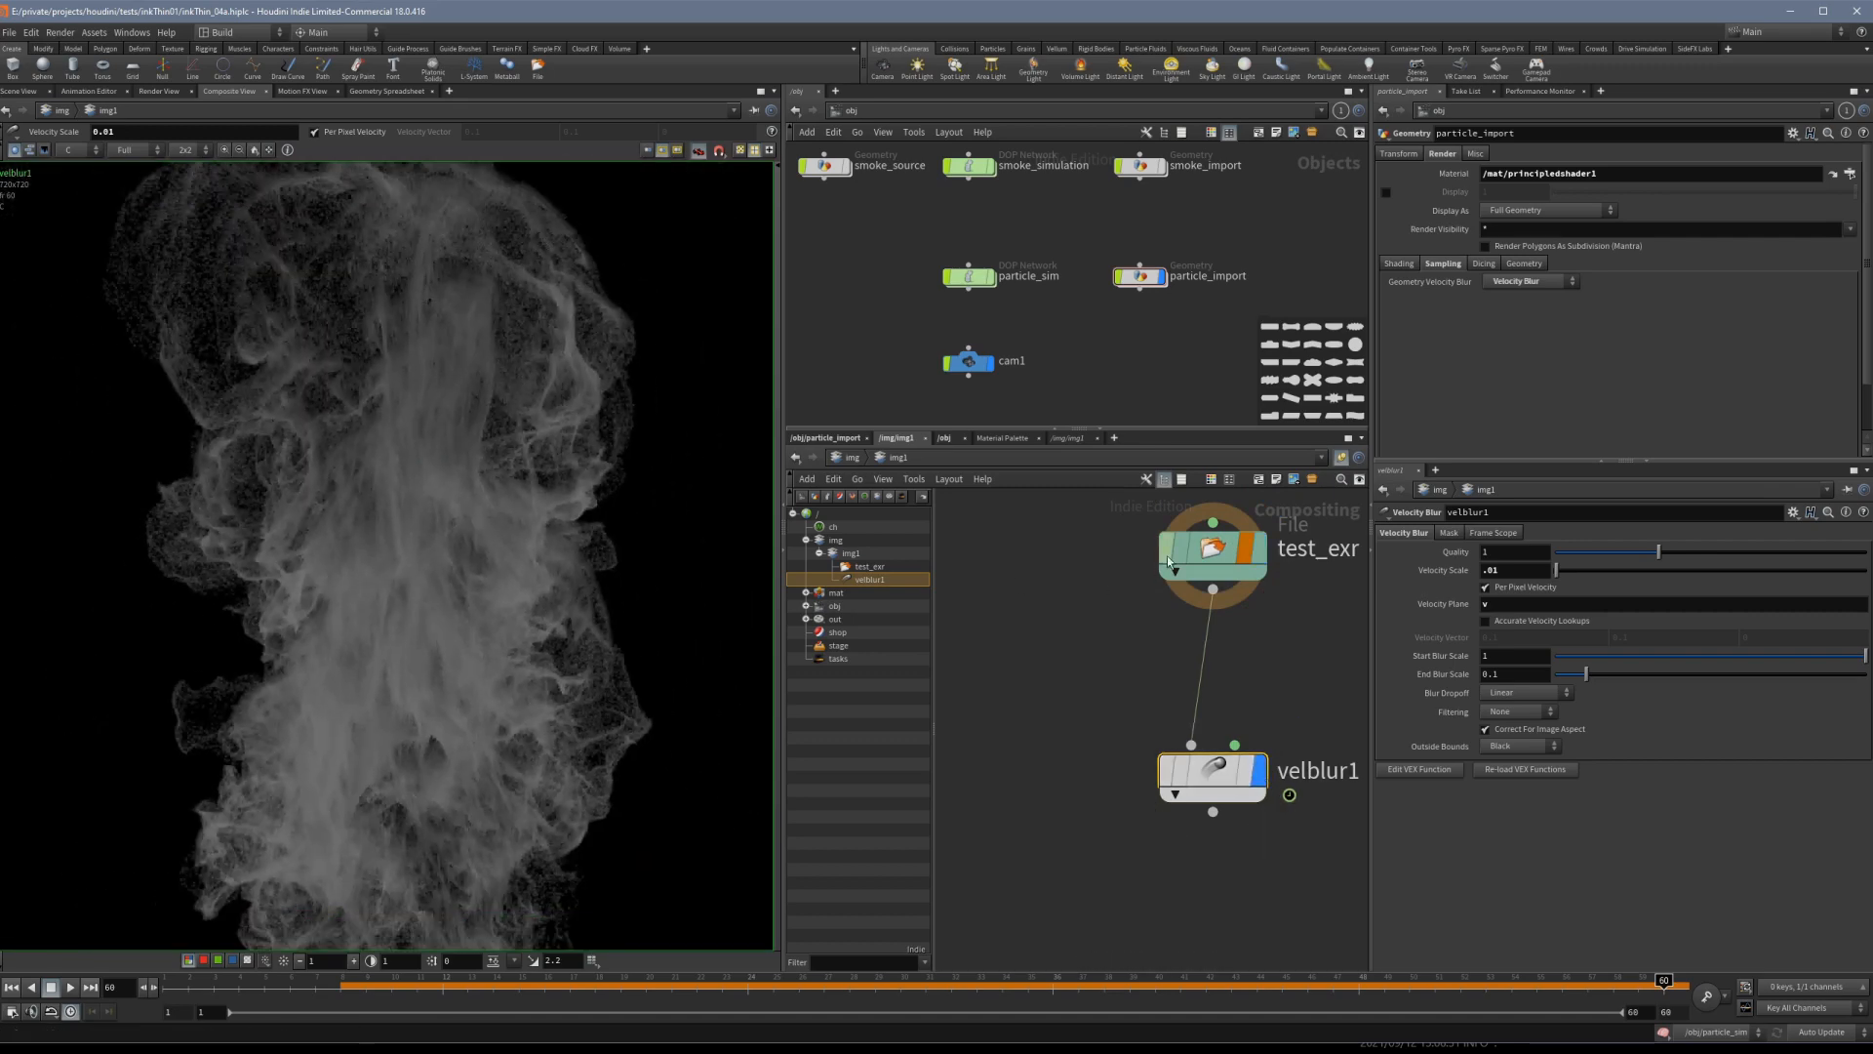
left_click(1264, 552)
left_click(1256, 770)
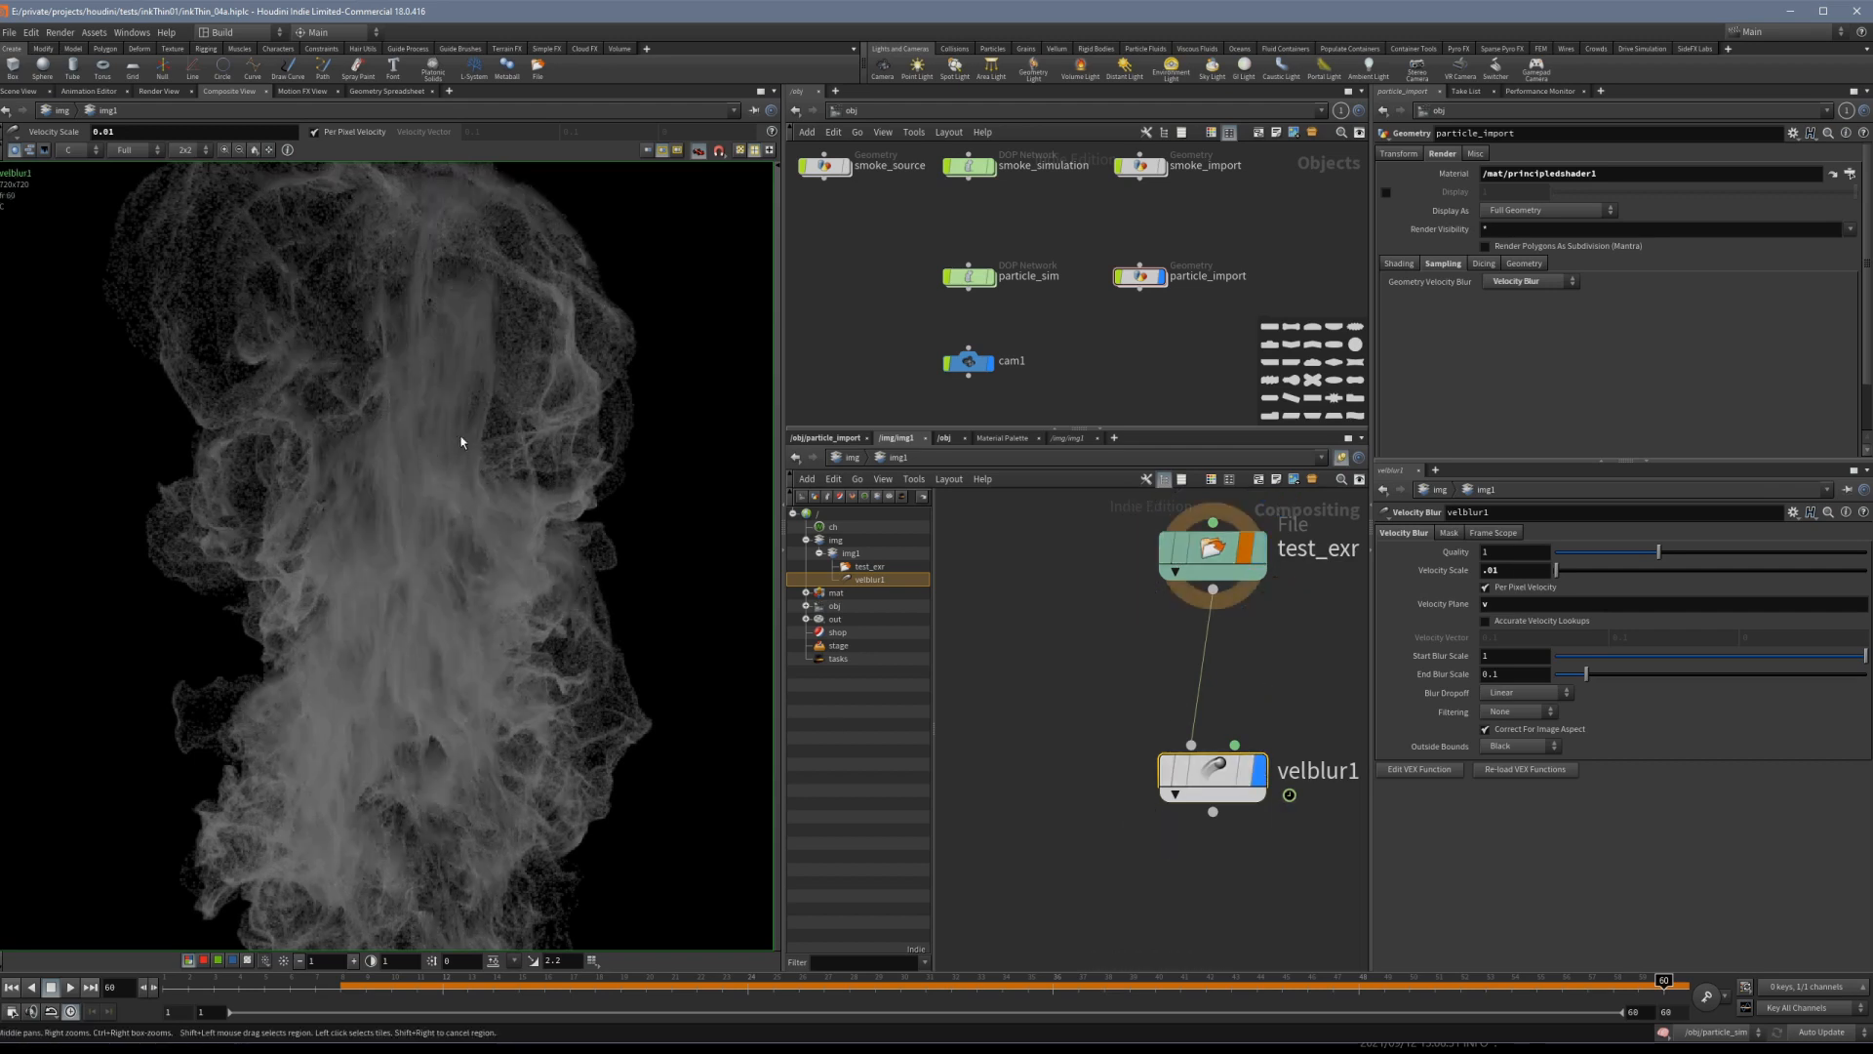
Examine the plume's sparse particle edge up close with and without the velocity blur, ending on the whole blurred image.
middle_click_drag(400, 730, 425, 527)
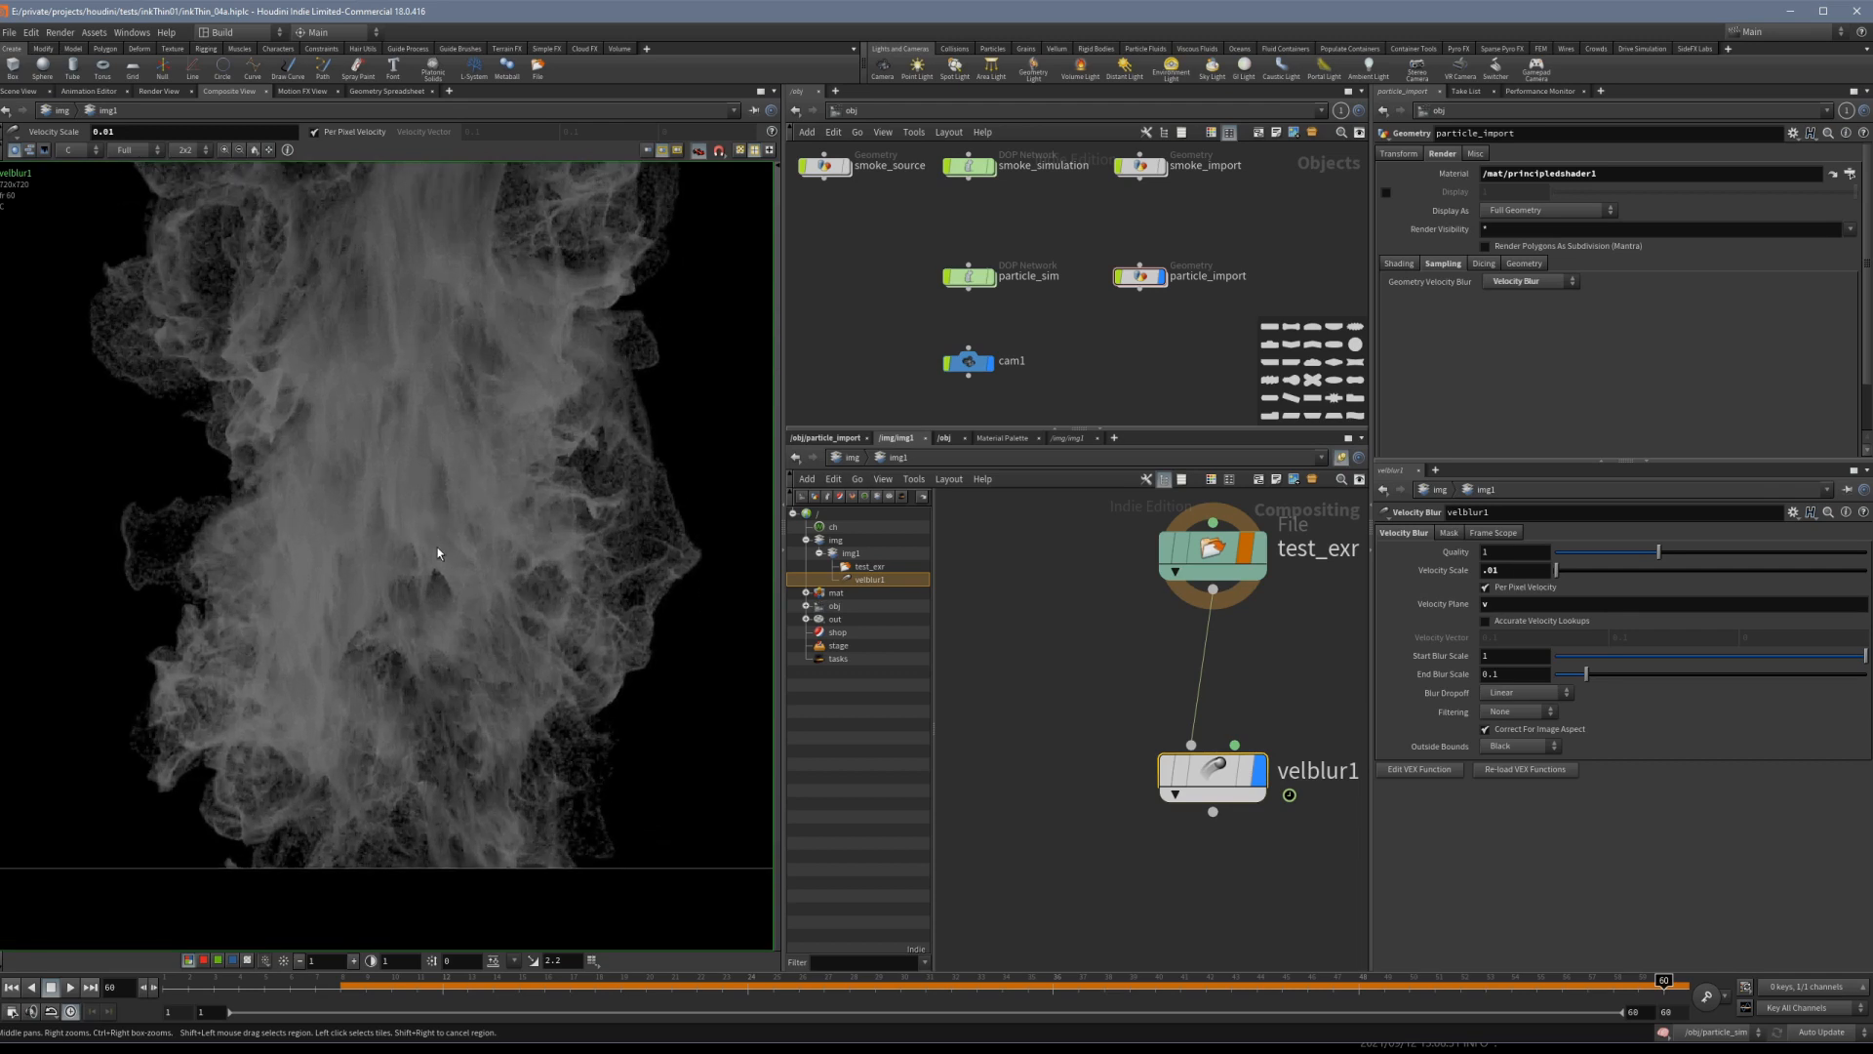
right_click_drag(437, 553, 467, 378)
middle_click_drag(467, 378, 466, 573)
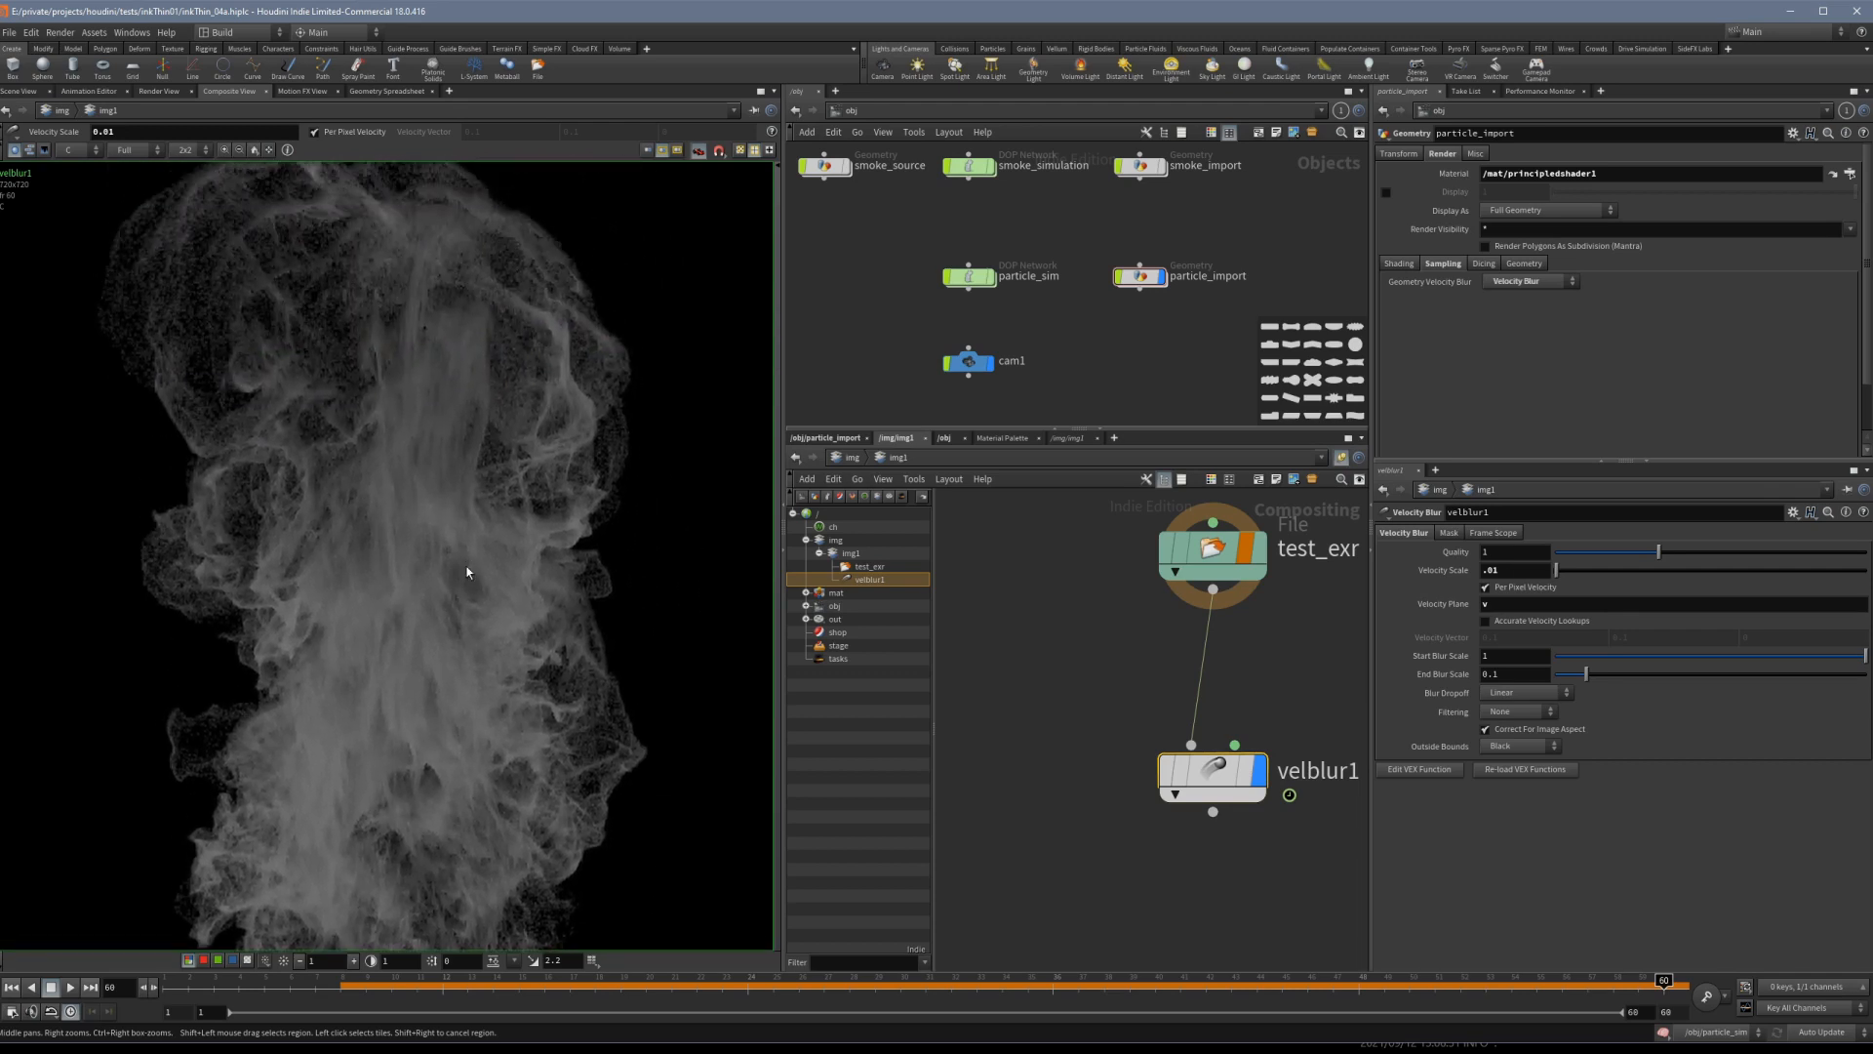
right_click_drag(346, 377, 444, 685)
middle_click_drag(444, 685, 426, 435)
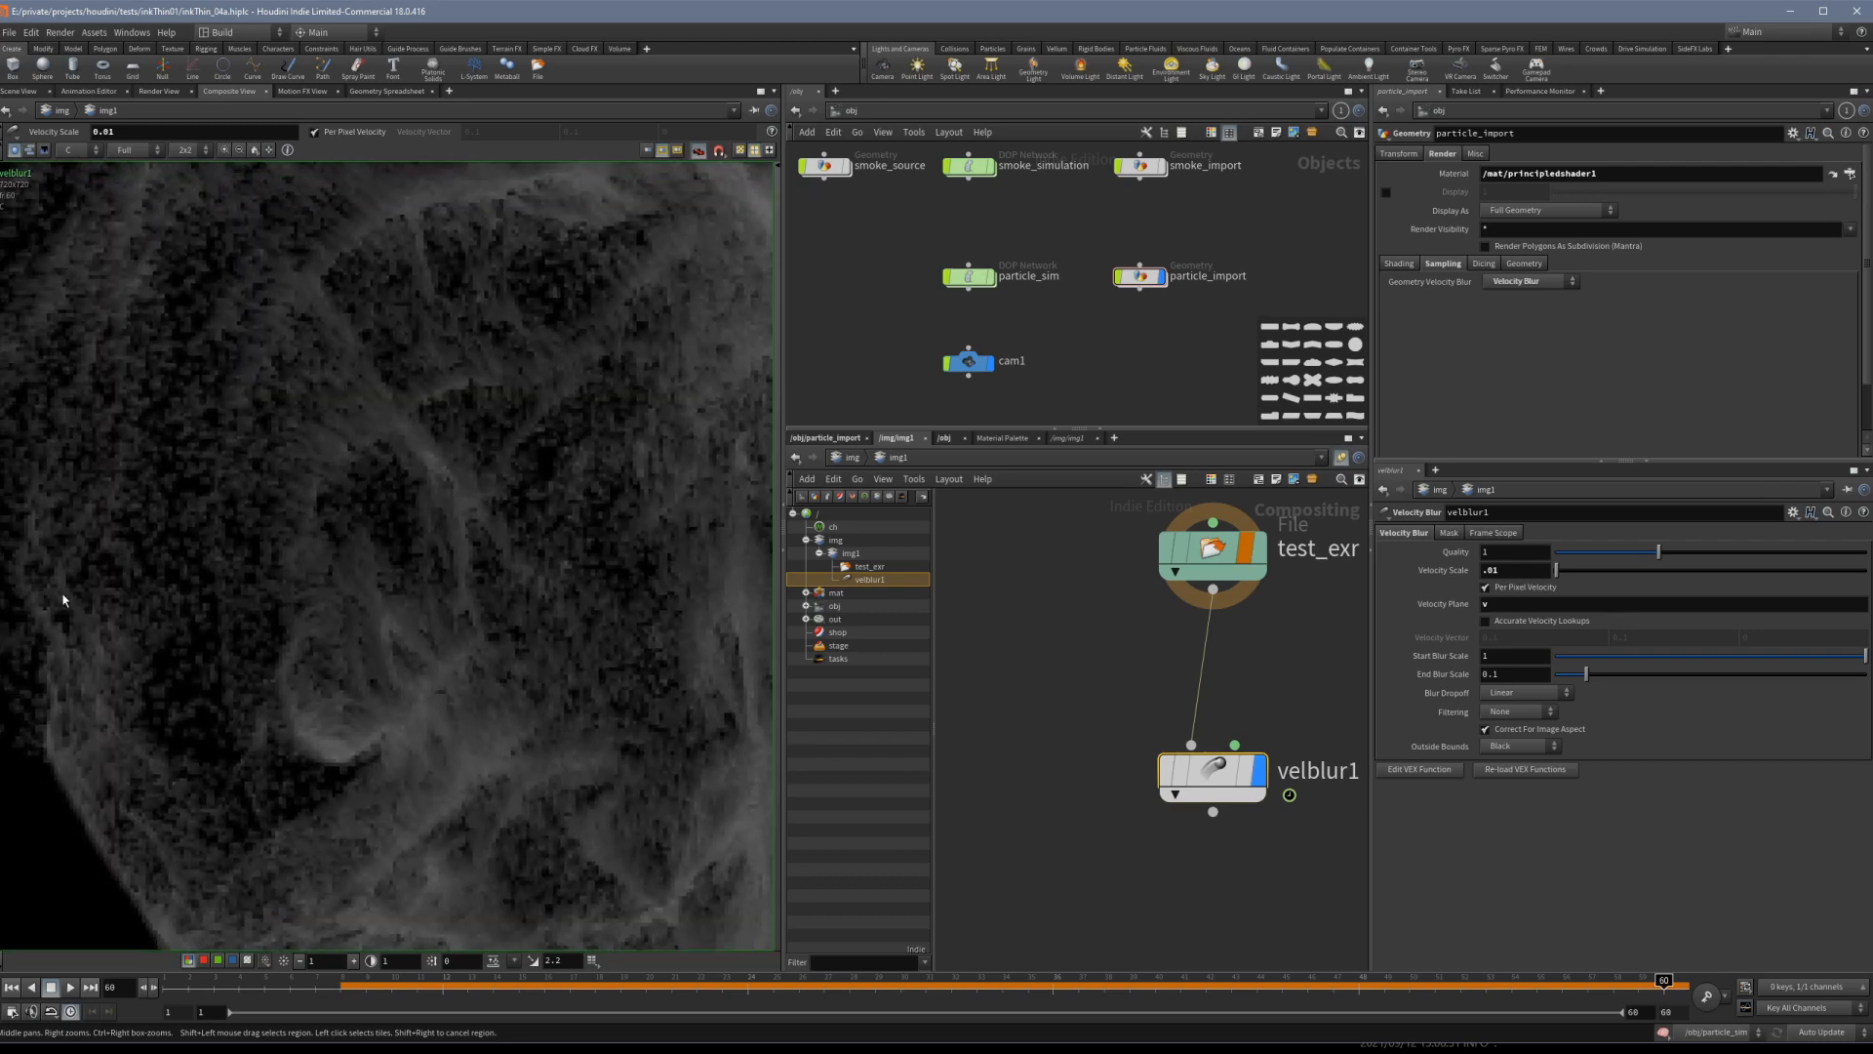
scroll(137, 563, "up", 3)
middle_click_drag(153, 512, 295, 451)
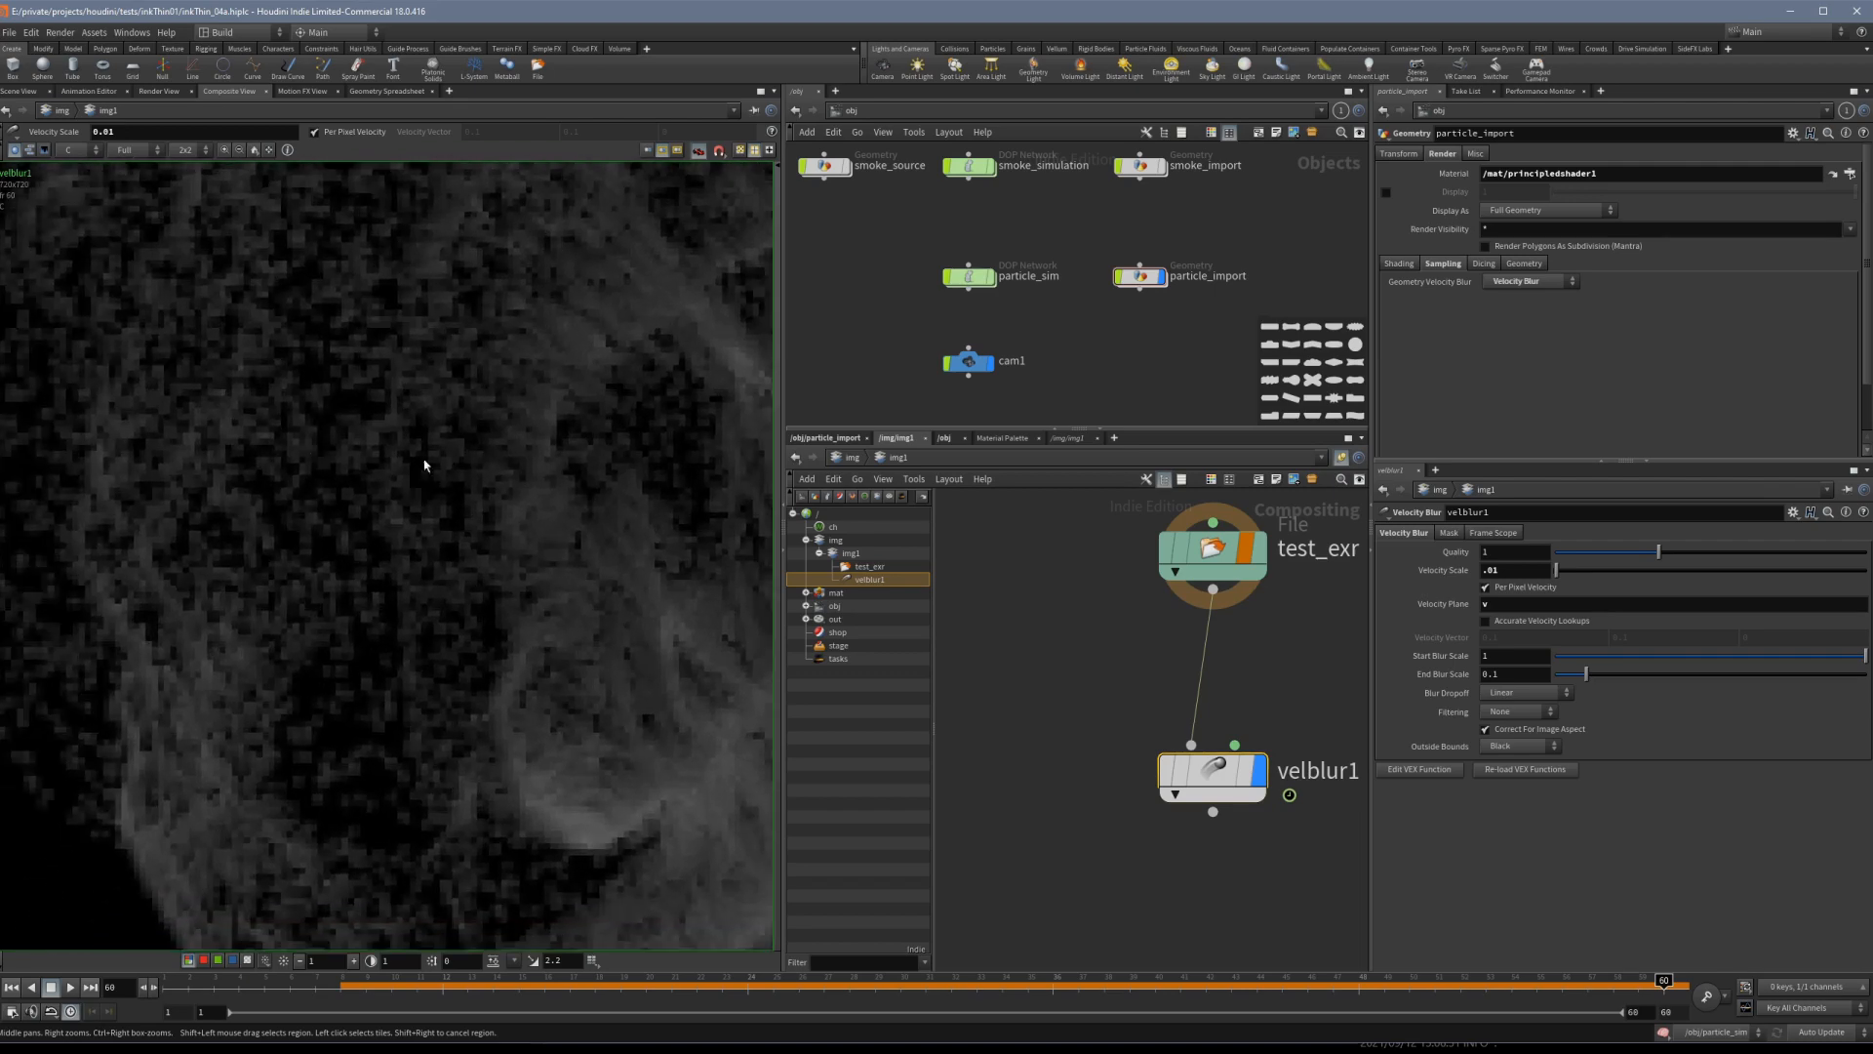
left_click(1263, 553)
left_click(1261, 772)
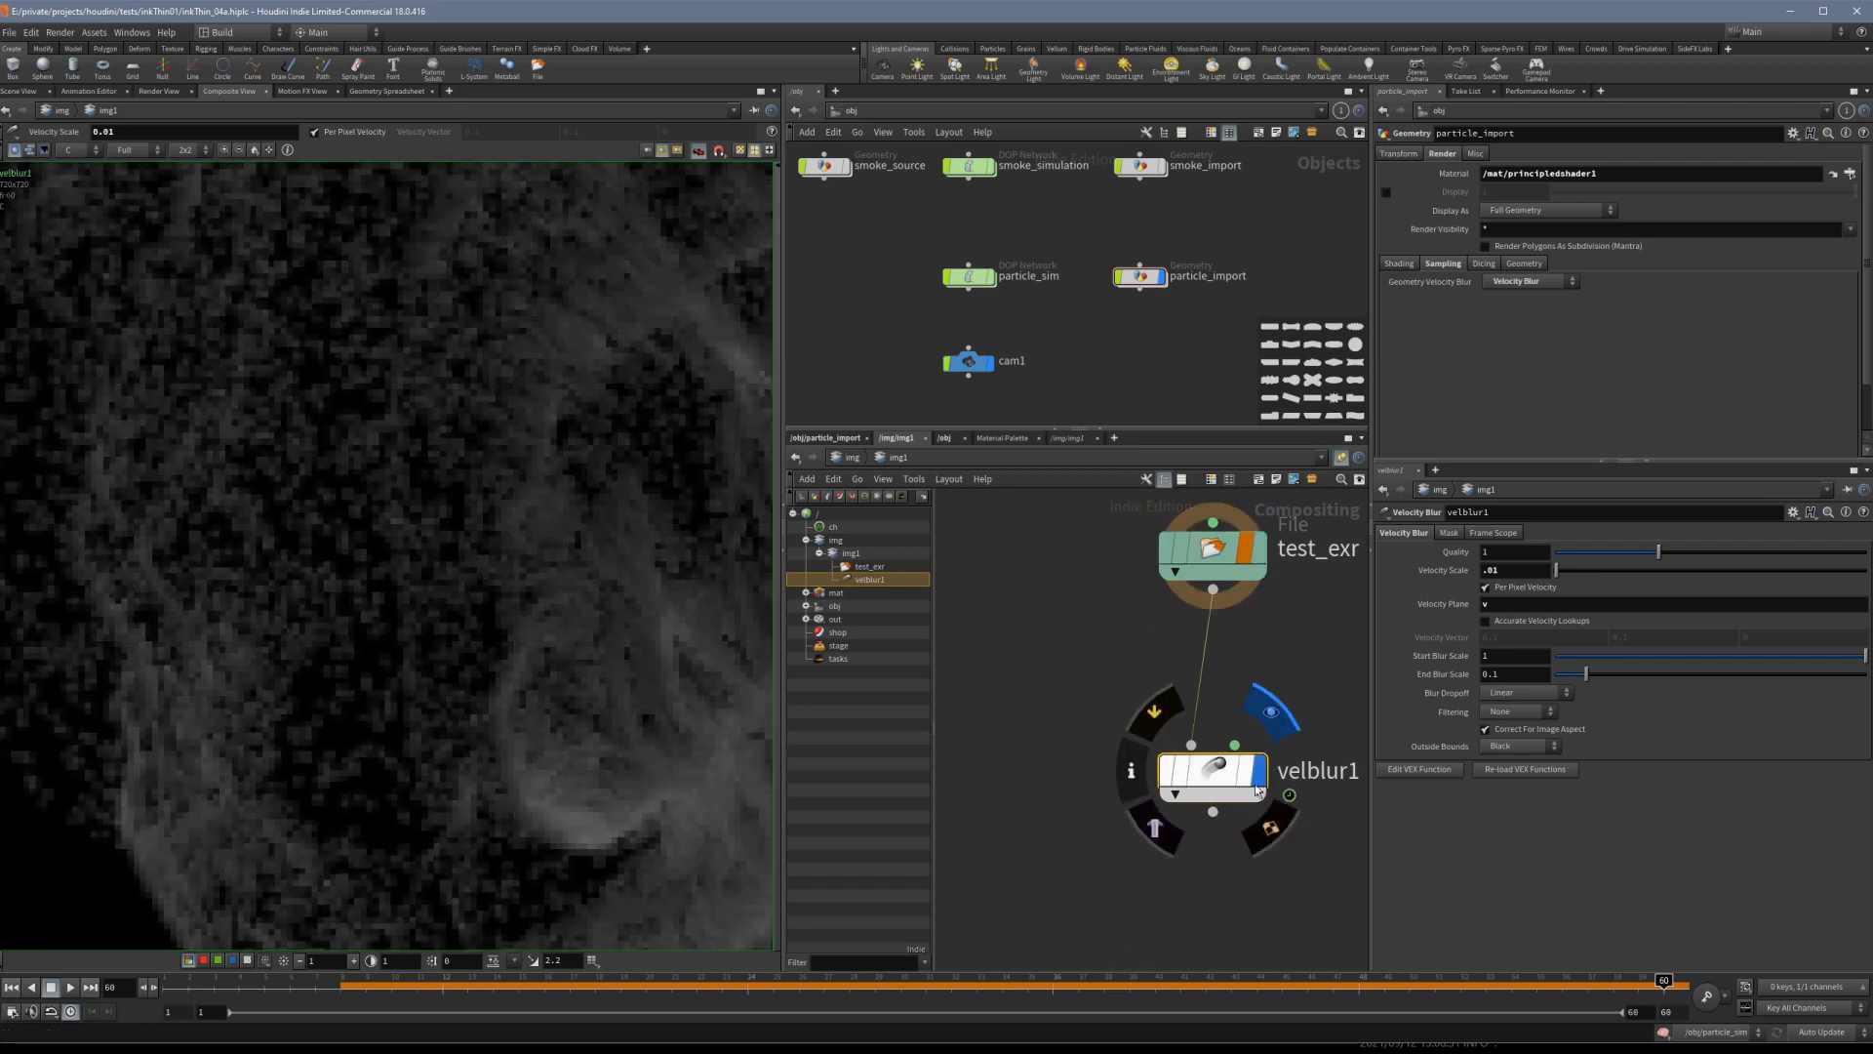
right_click_drag(566, 575, 569, 641)
middle_click_drag(569, 641, 373, 516)
right_click_drag(373, 516, 419, 461)
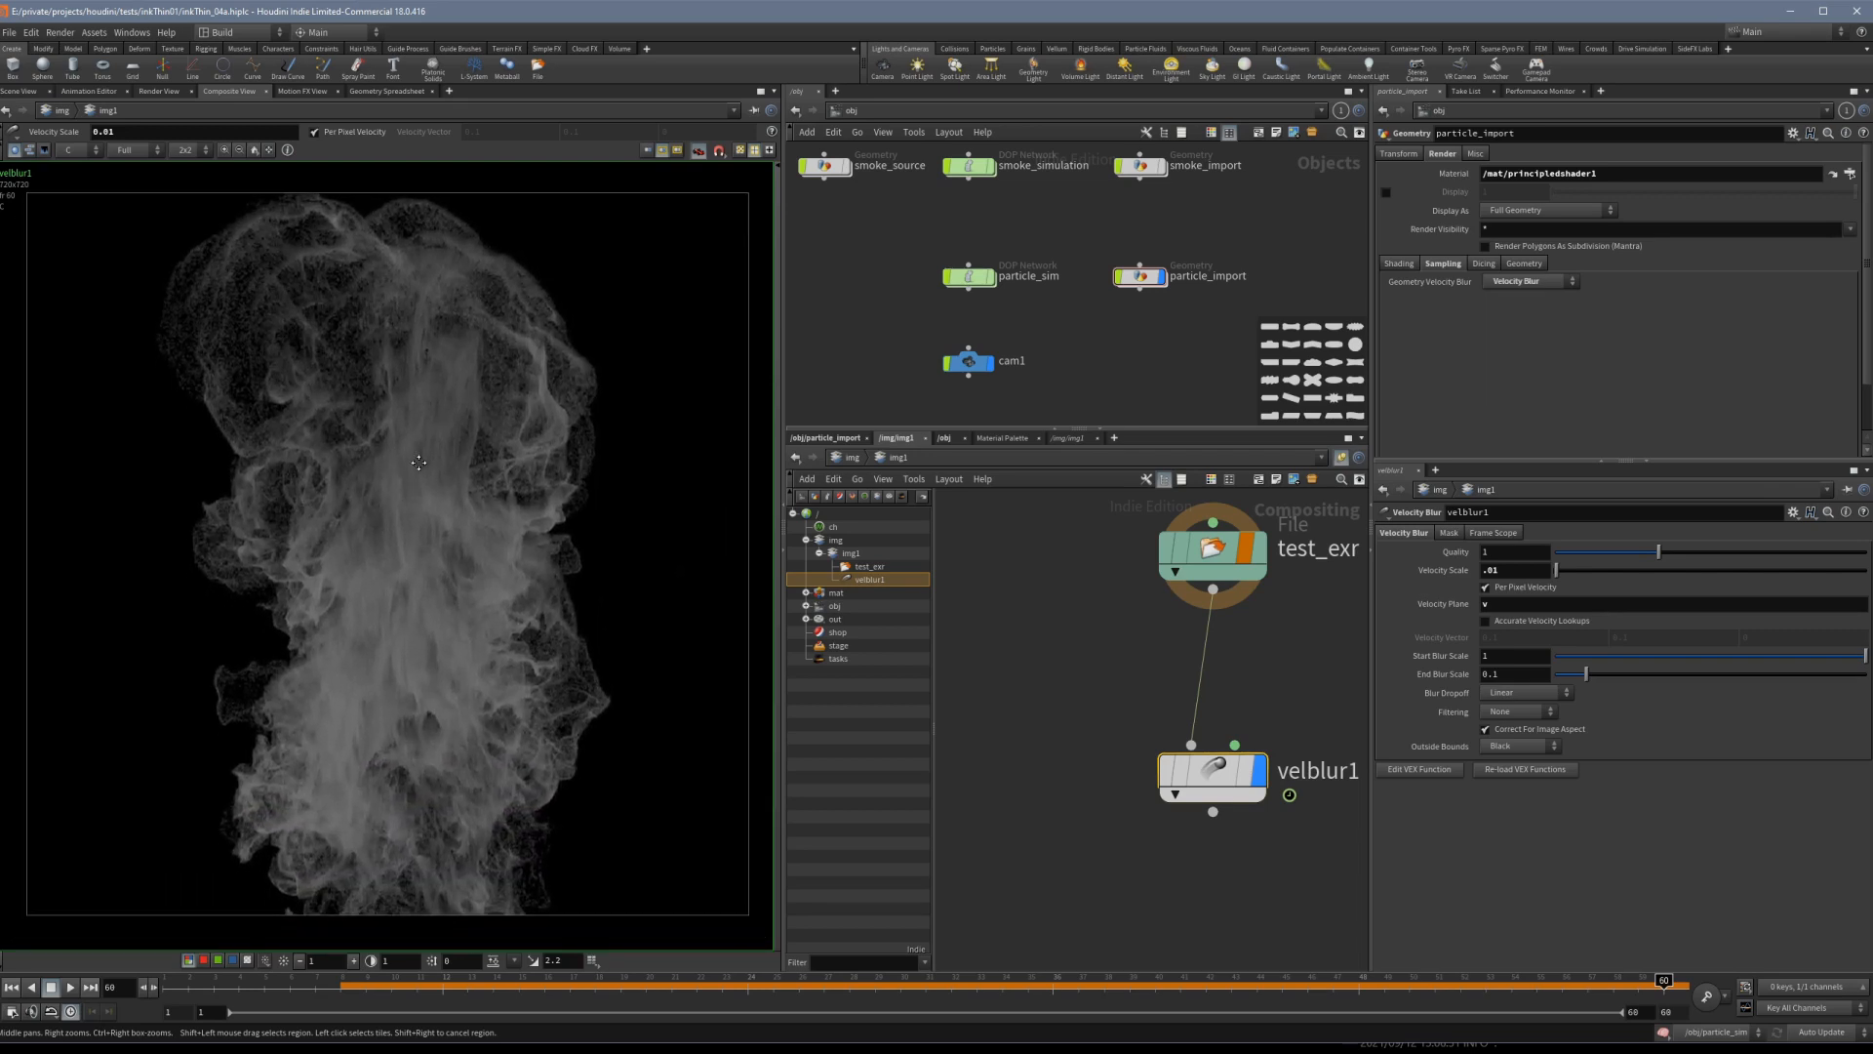
Raise the composite view's brightness to 4.
left_click(355, 961)
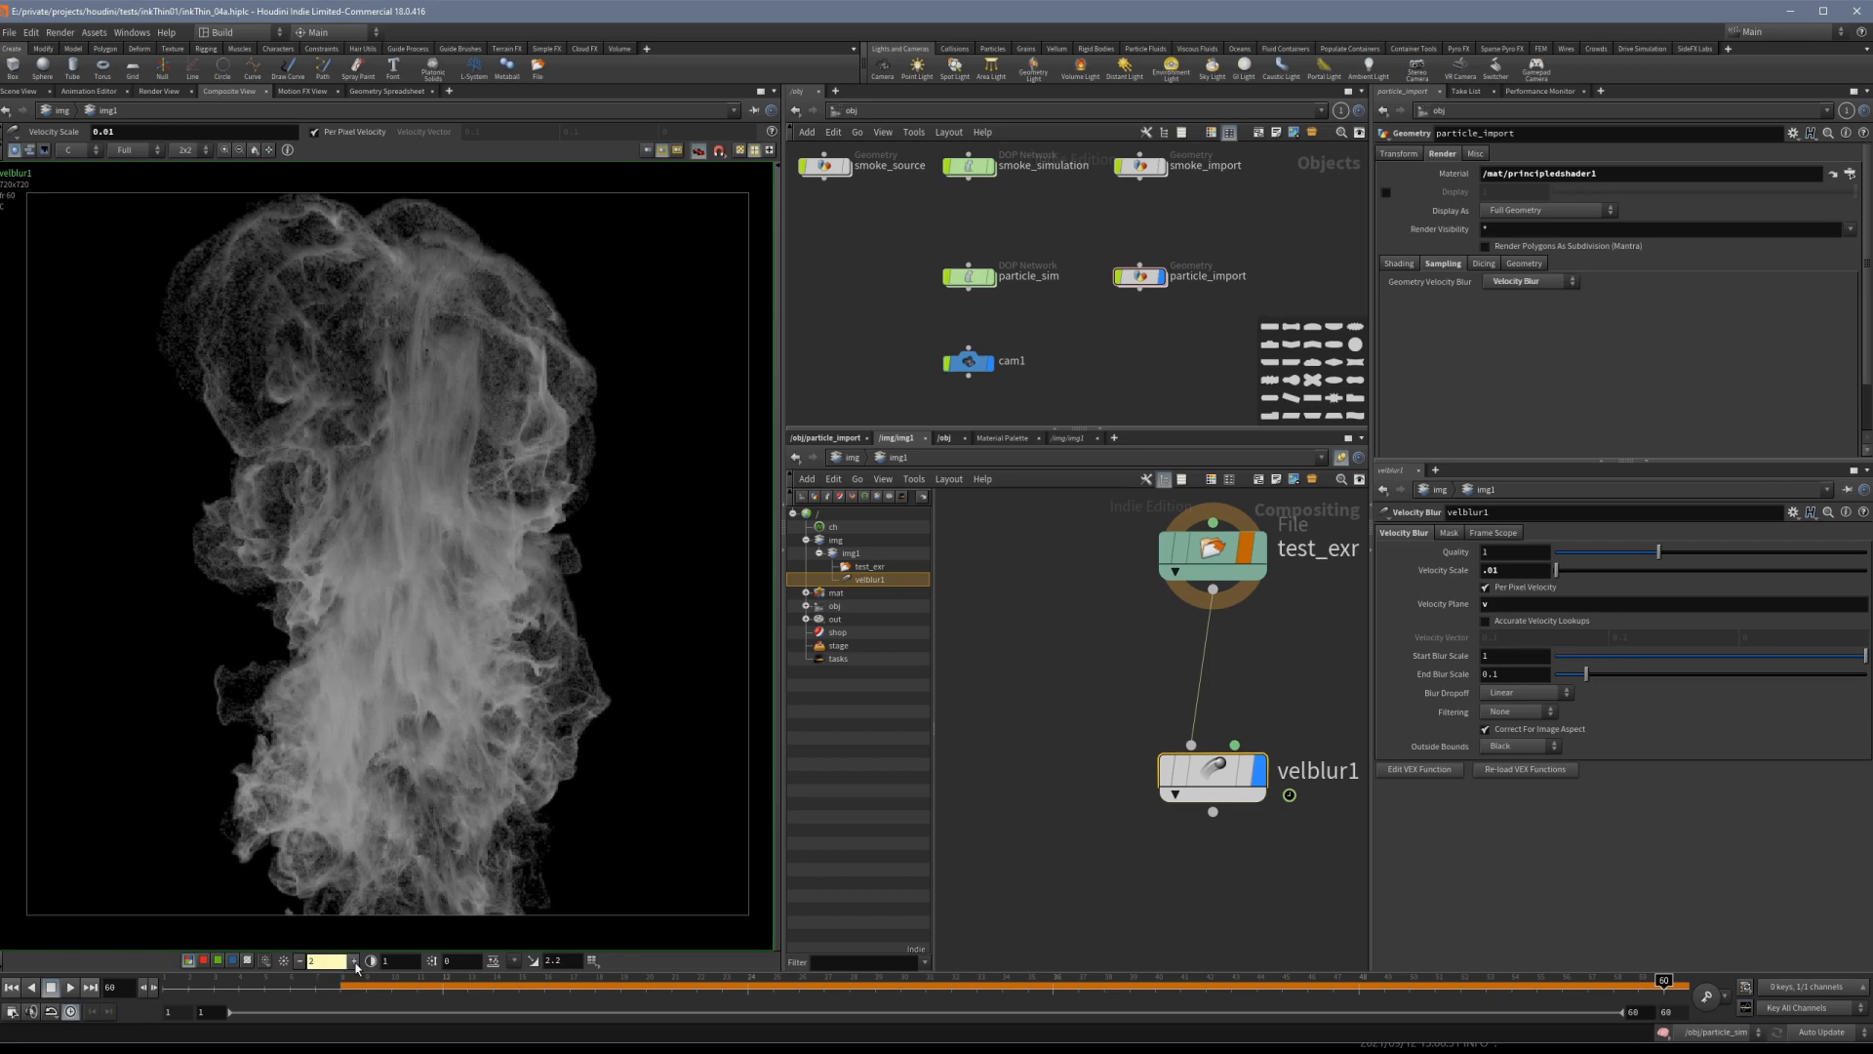
left_click(354, 961)
left_click(354, 961)
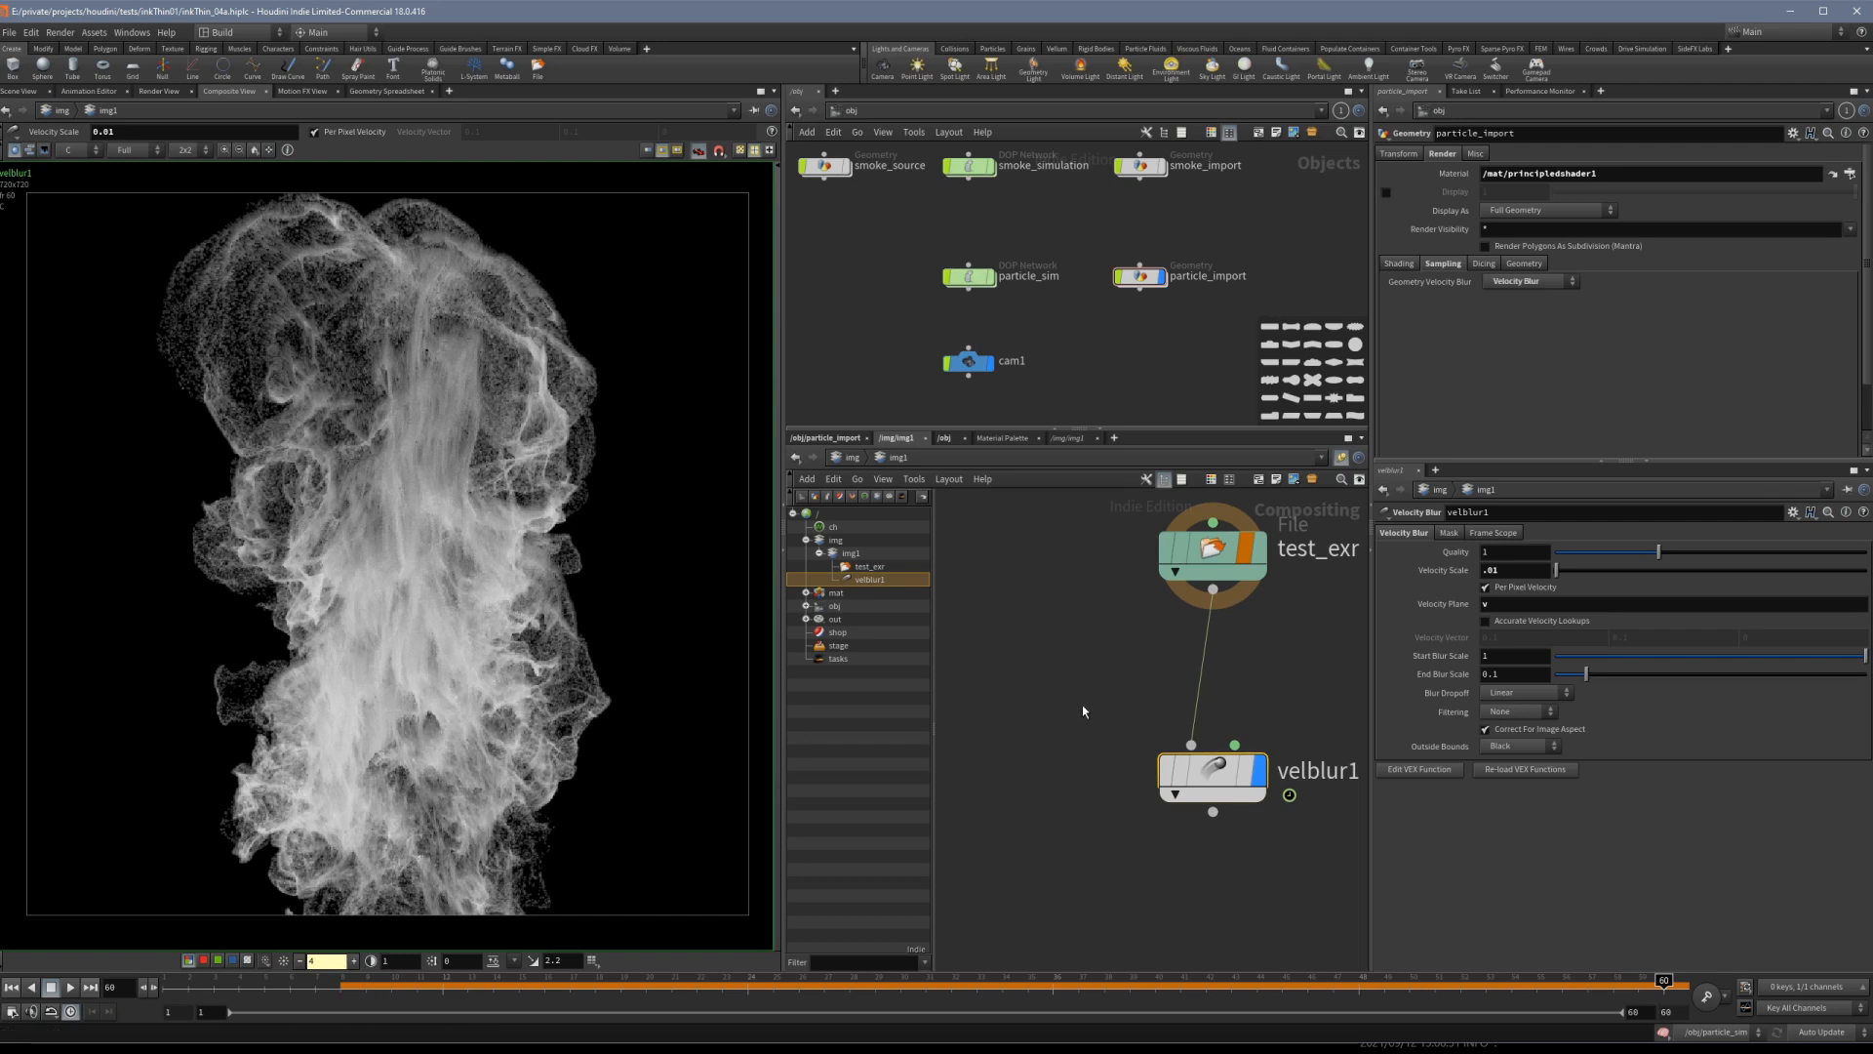
Try Velocity Scale values of 0.005, 0.01 and 0.05 on the Velocity Blur node.
left_click(1533, 569)
key("BackSpace")
type("05")
key("Return")
left_click(1533, 568)
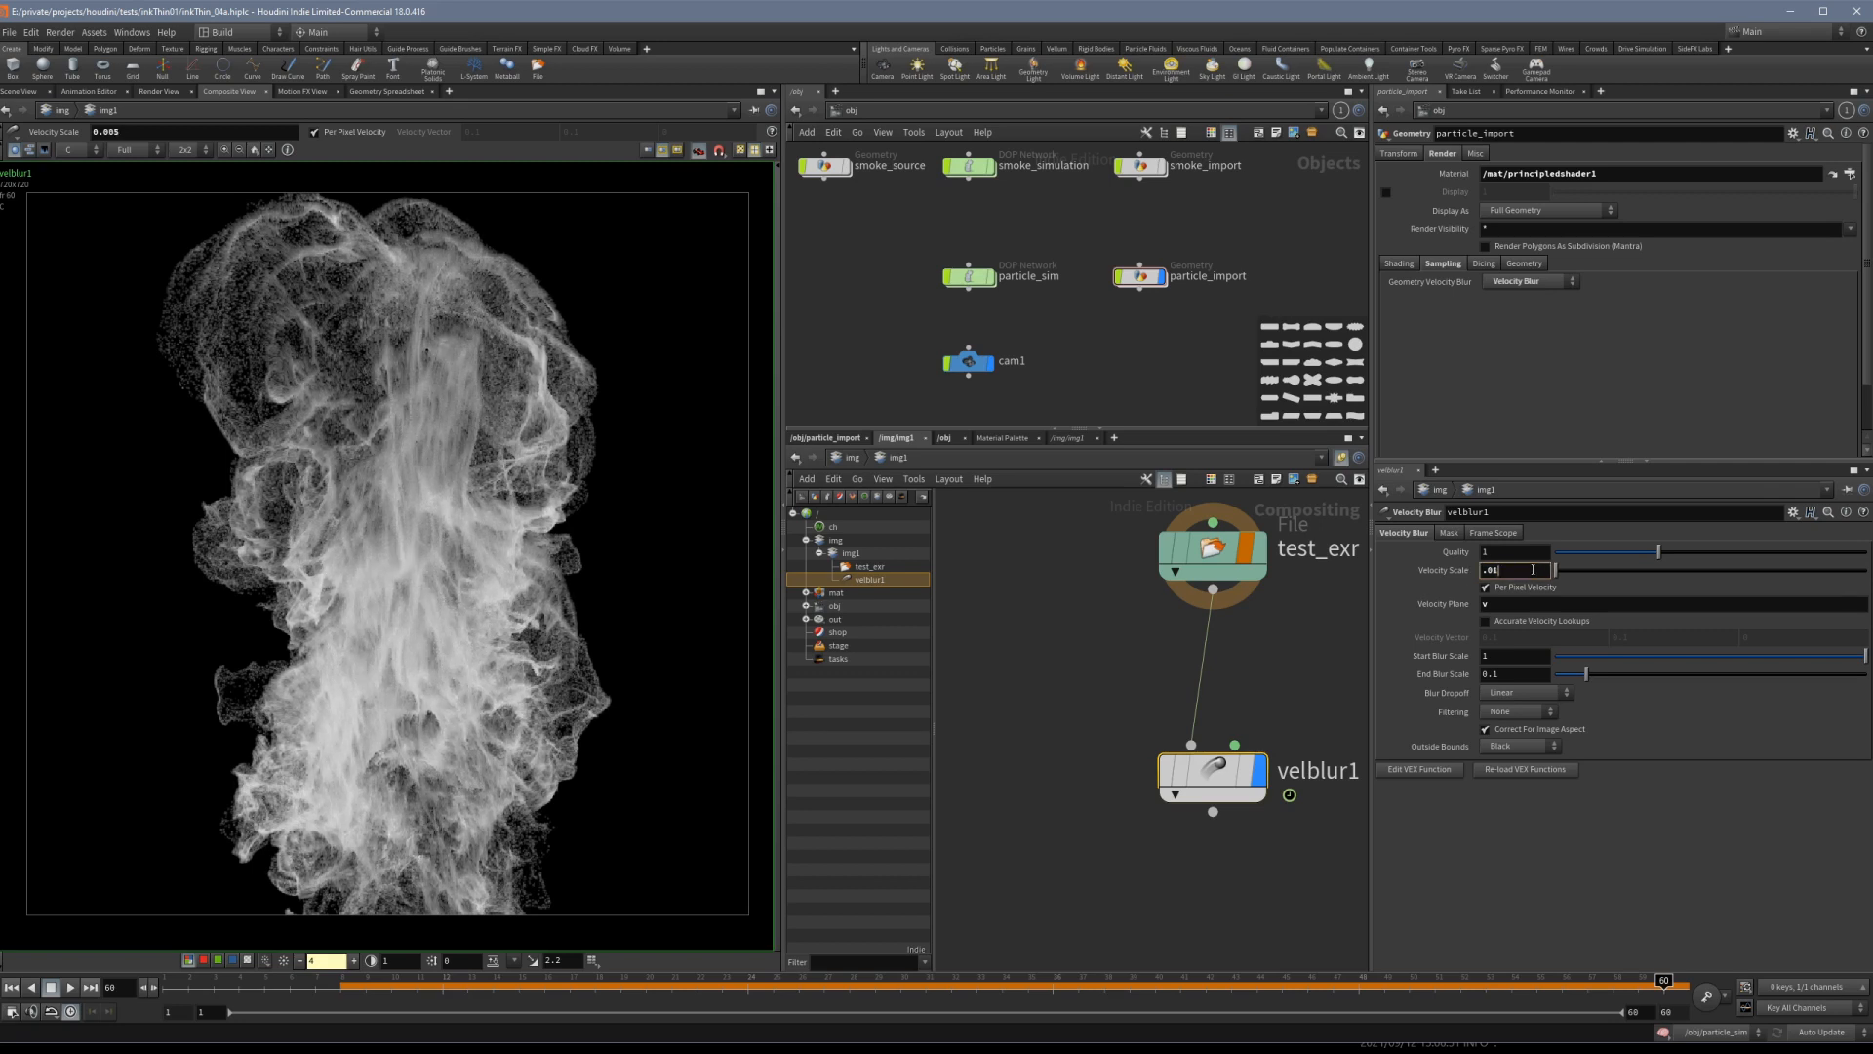
type(".01")
key("Return")
key("Return")
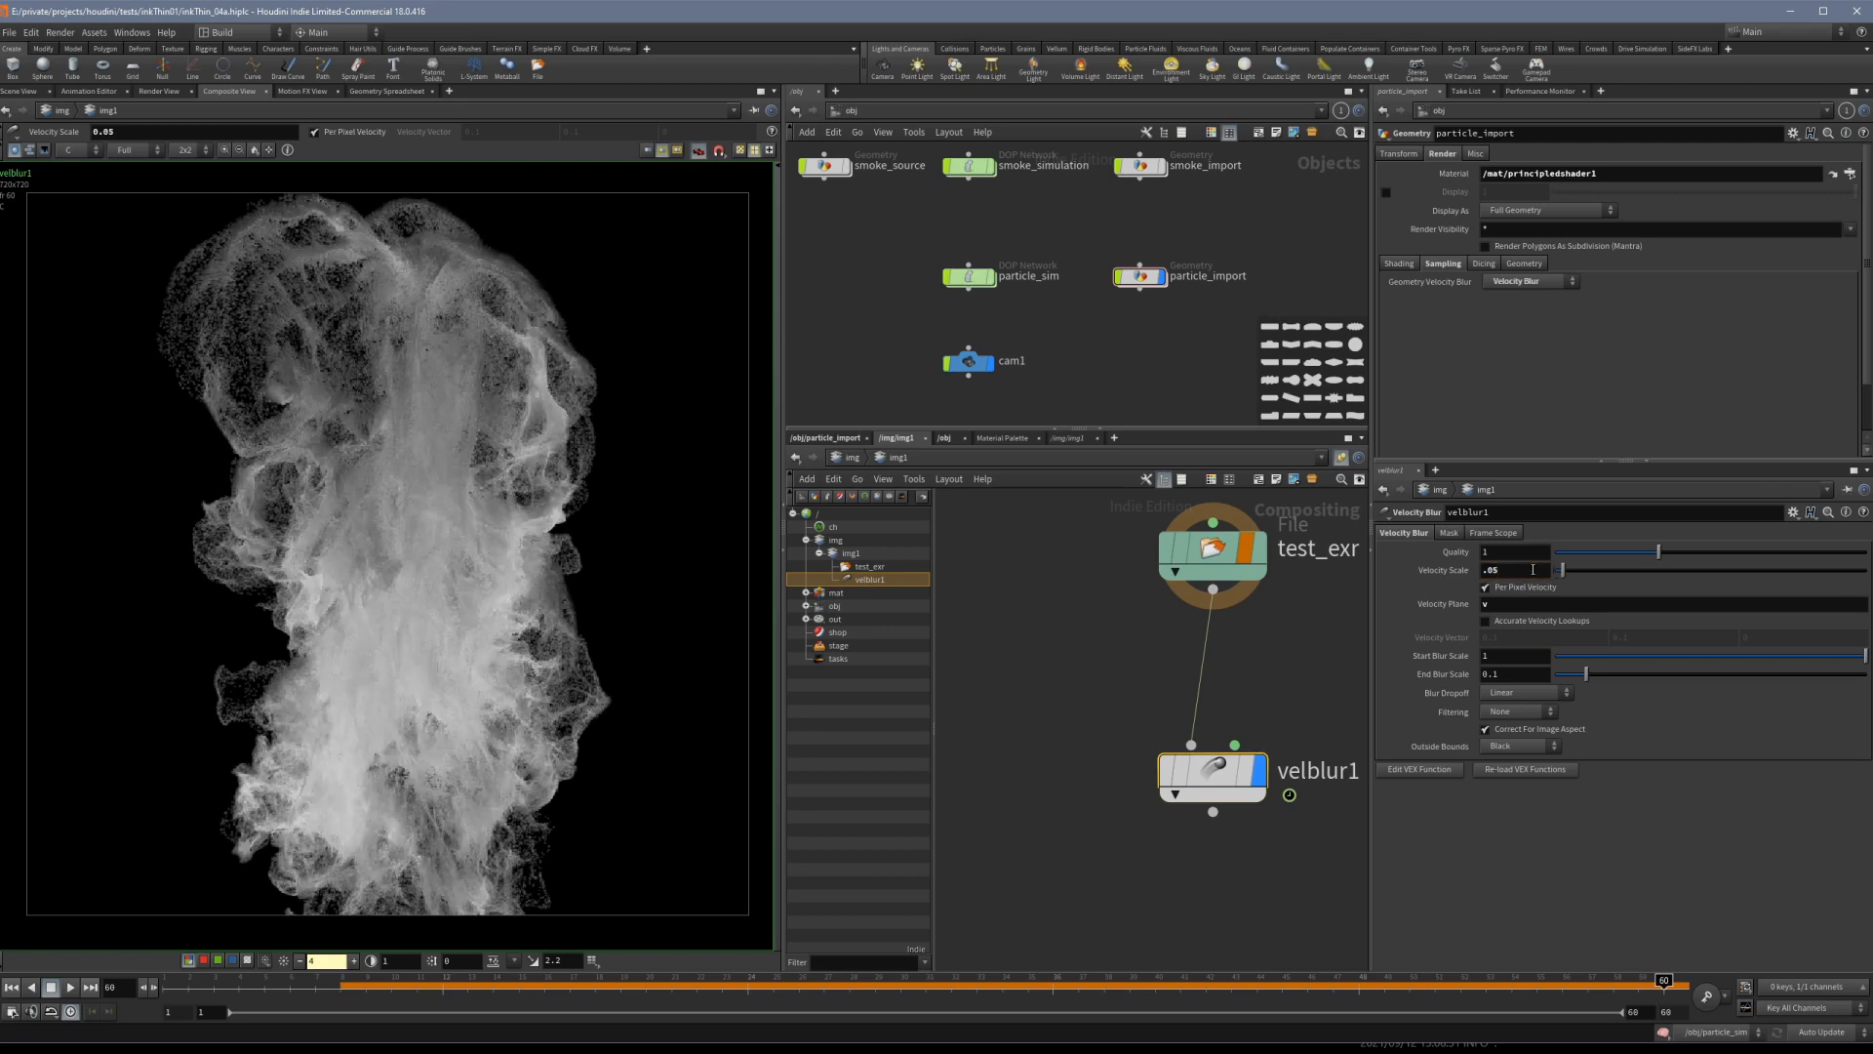
Try Velocity Scale values of 0.1 and 0.2 on the Velocity Blur node and inspect the stronger blur up close.
left_click(1533, 568)
type("1")
key("Return")
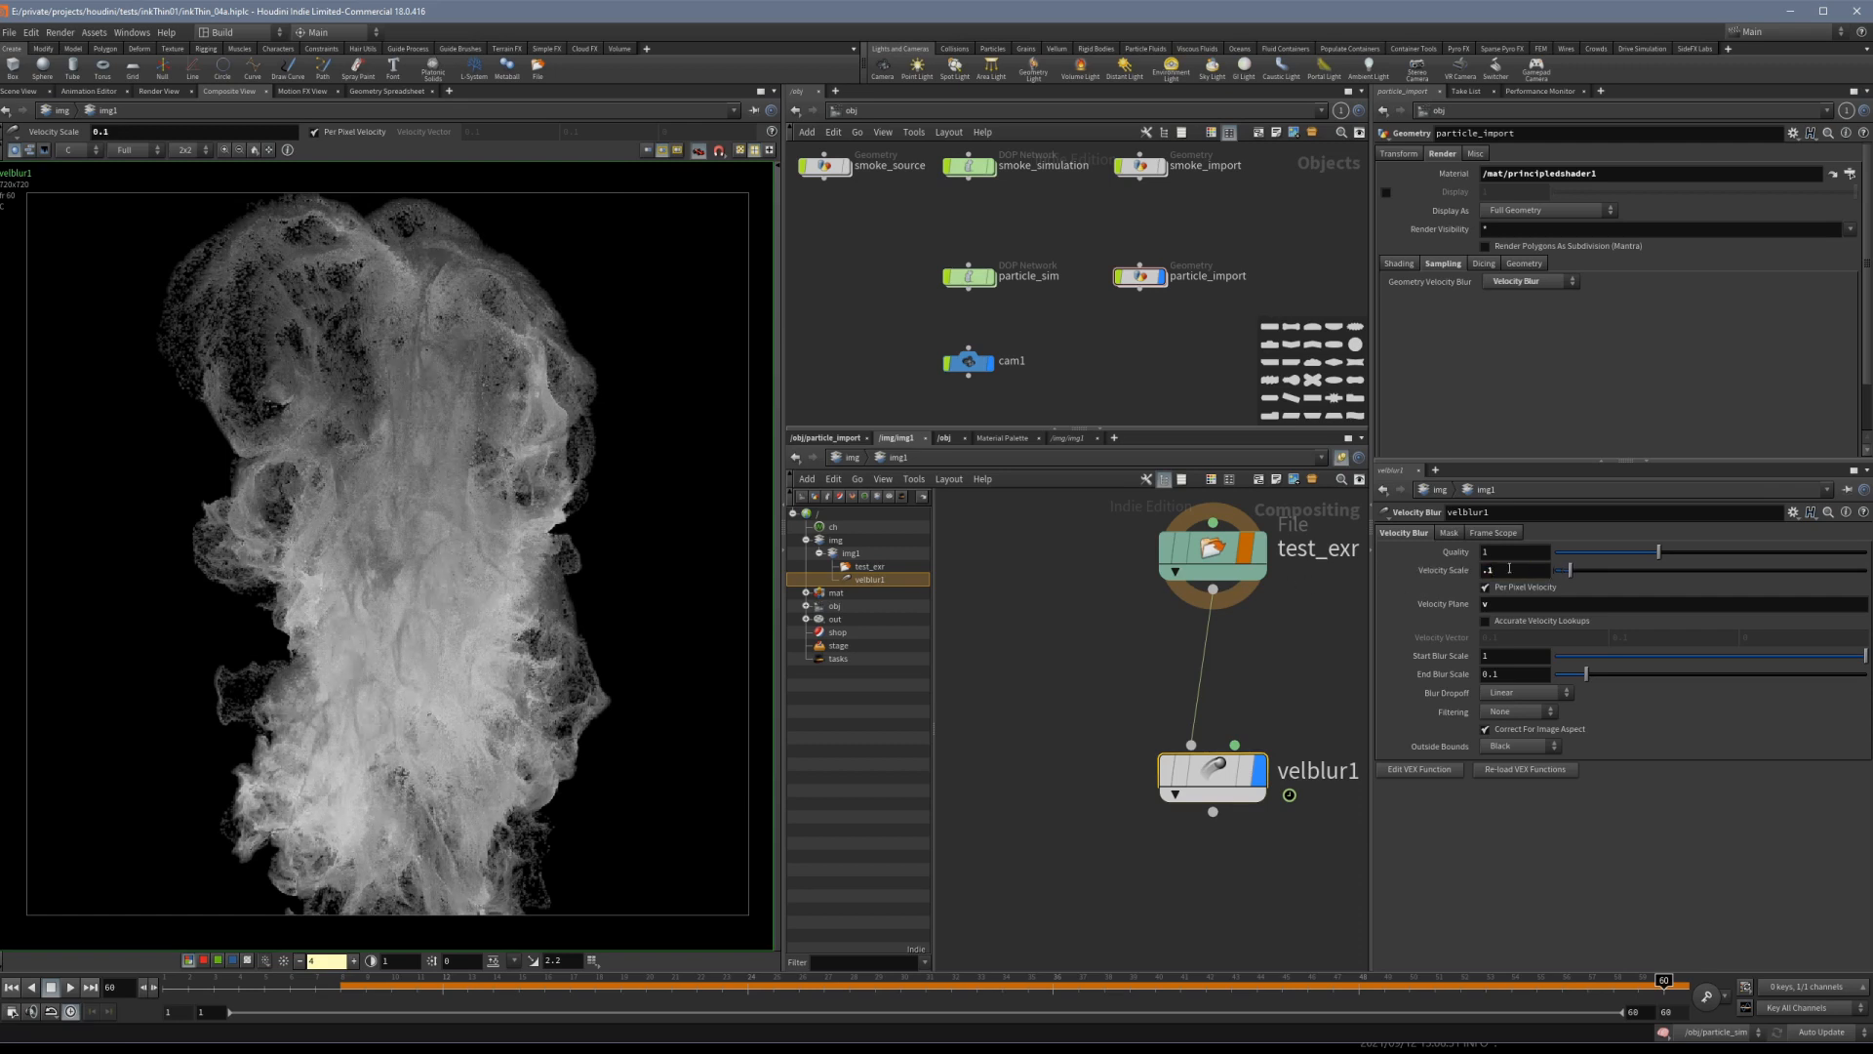
left_click(1516, 573)
type("2")
key("Return")
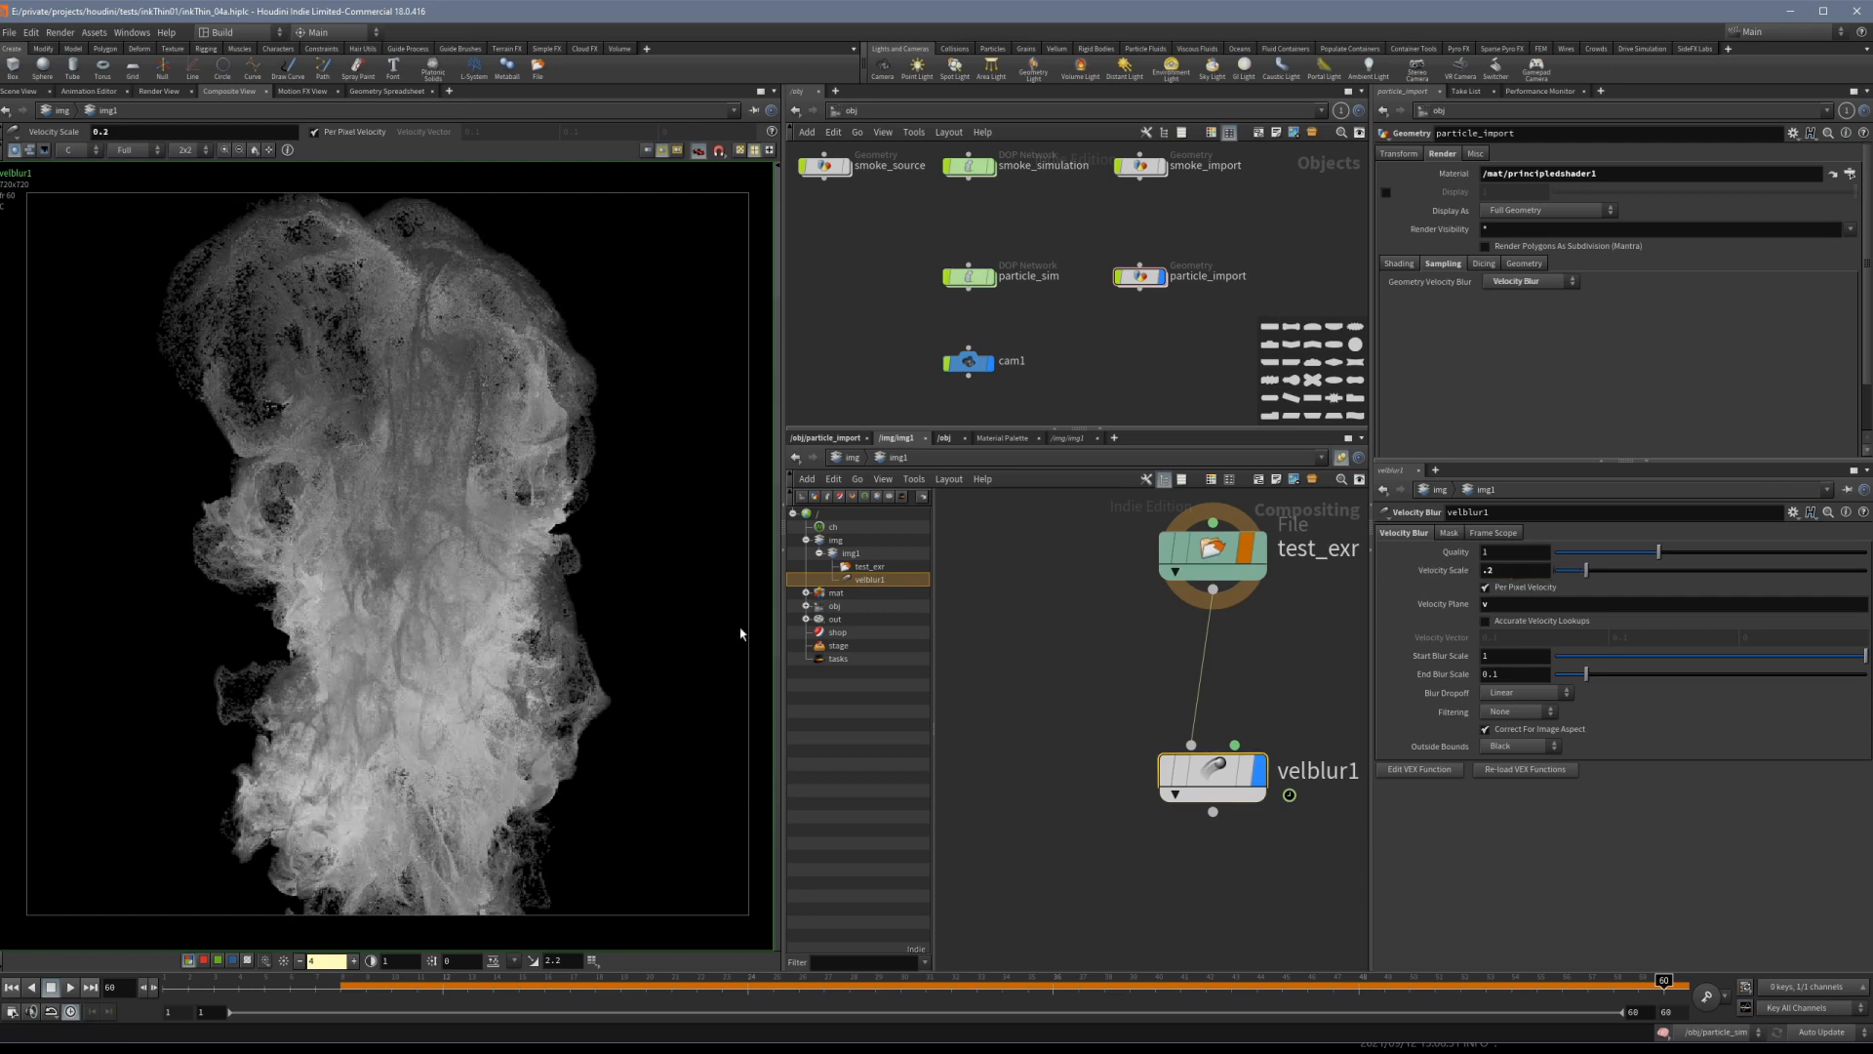
scroll(412, 610, "up", 5)
scroll(412, 610, "down", 2)
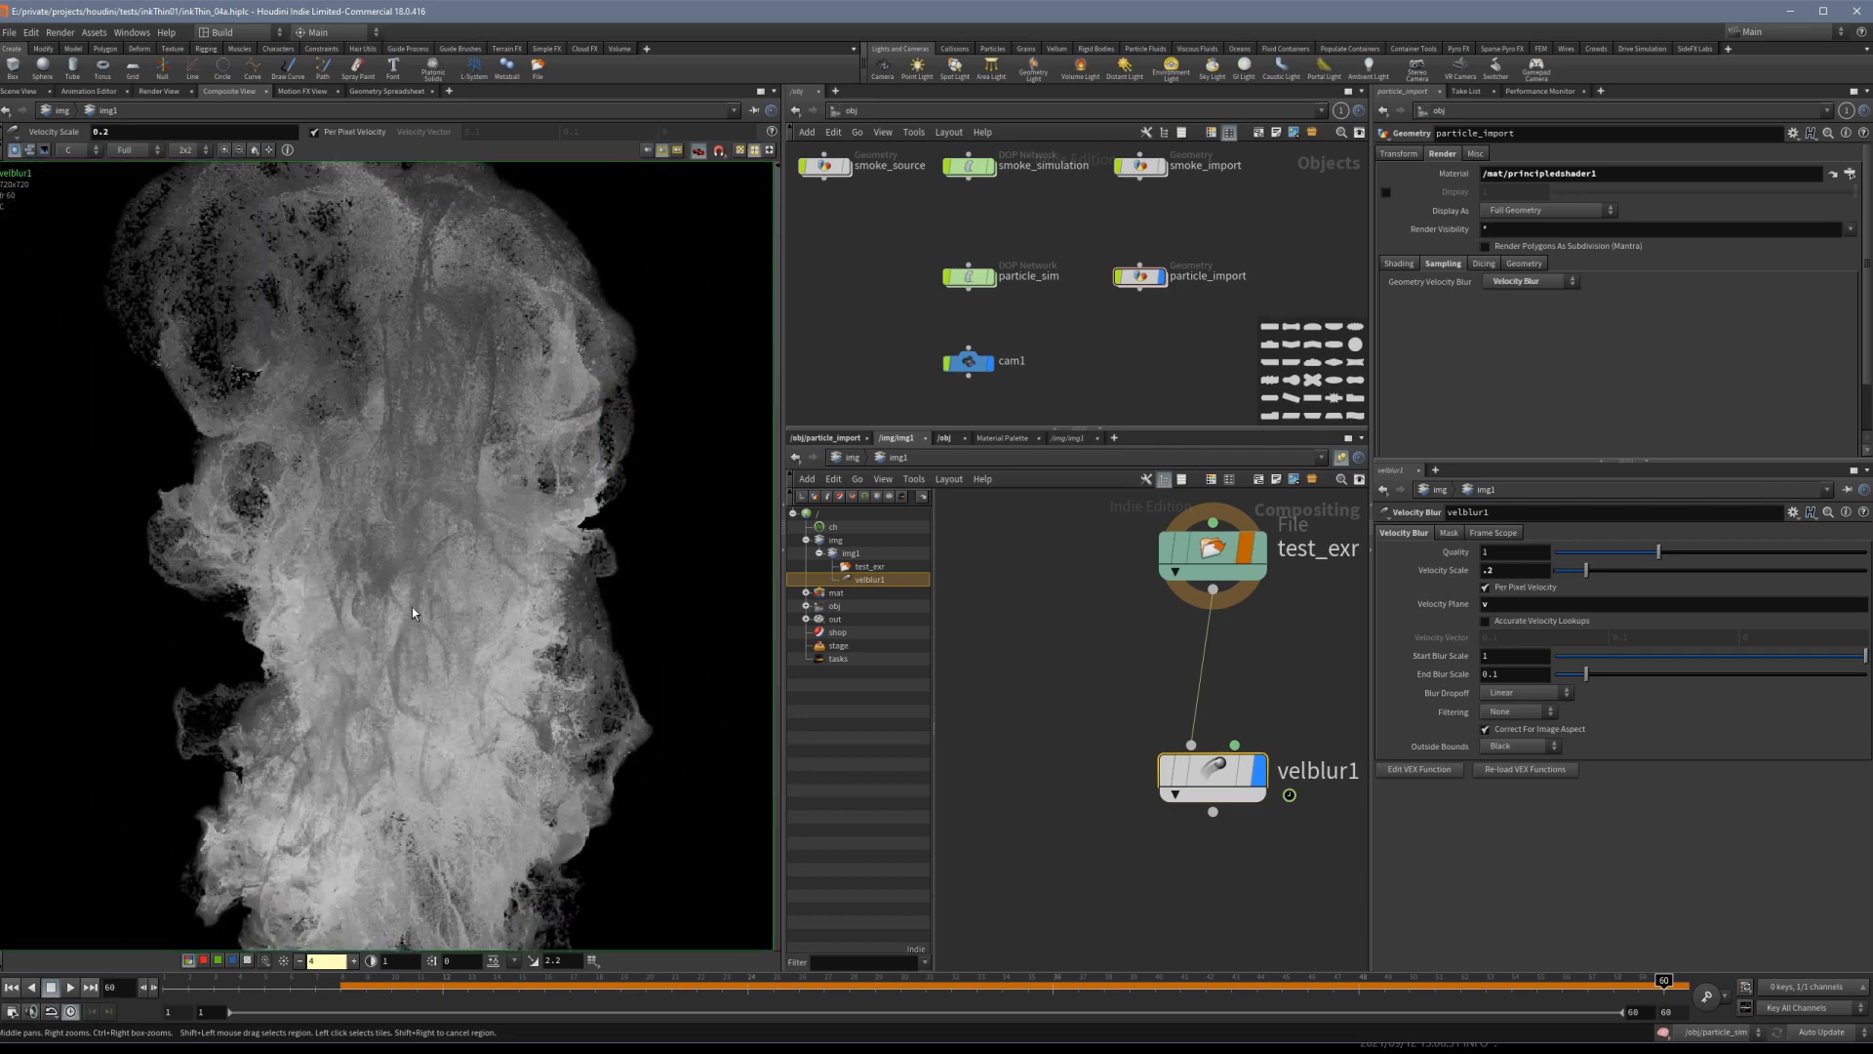
scroll(411, 607, "down", 3)
Set the Velocity Blur node's Velocity Scale to 0.5.
left_click(1514, 571)
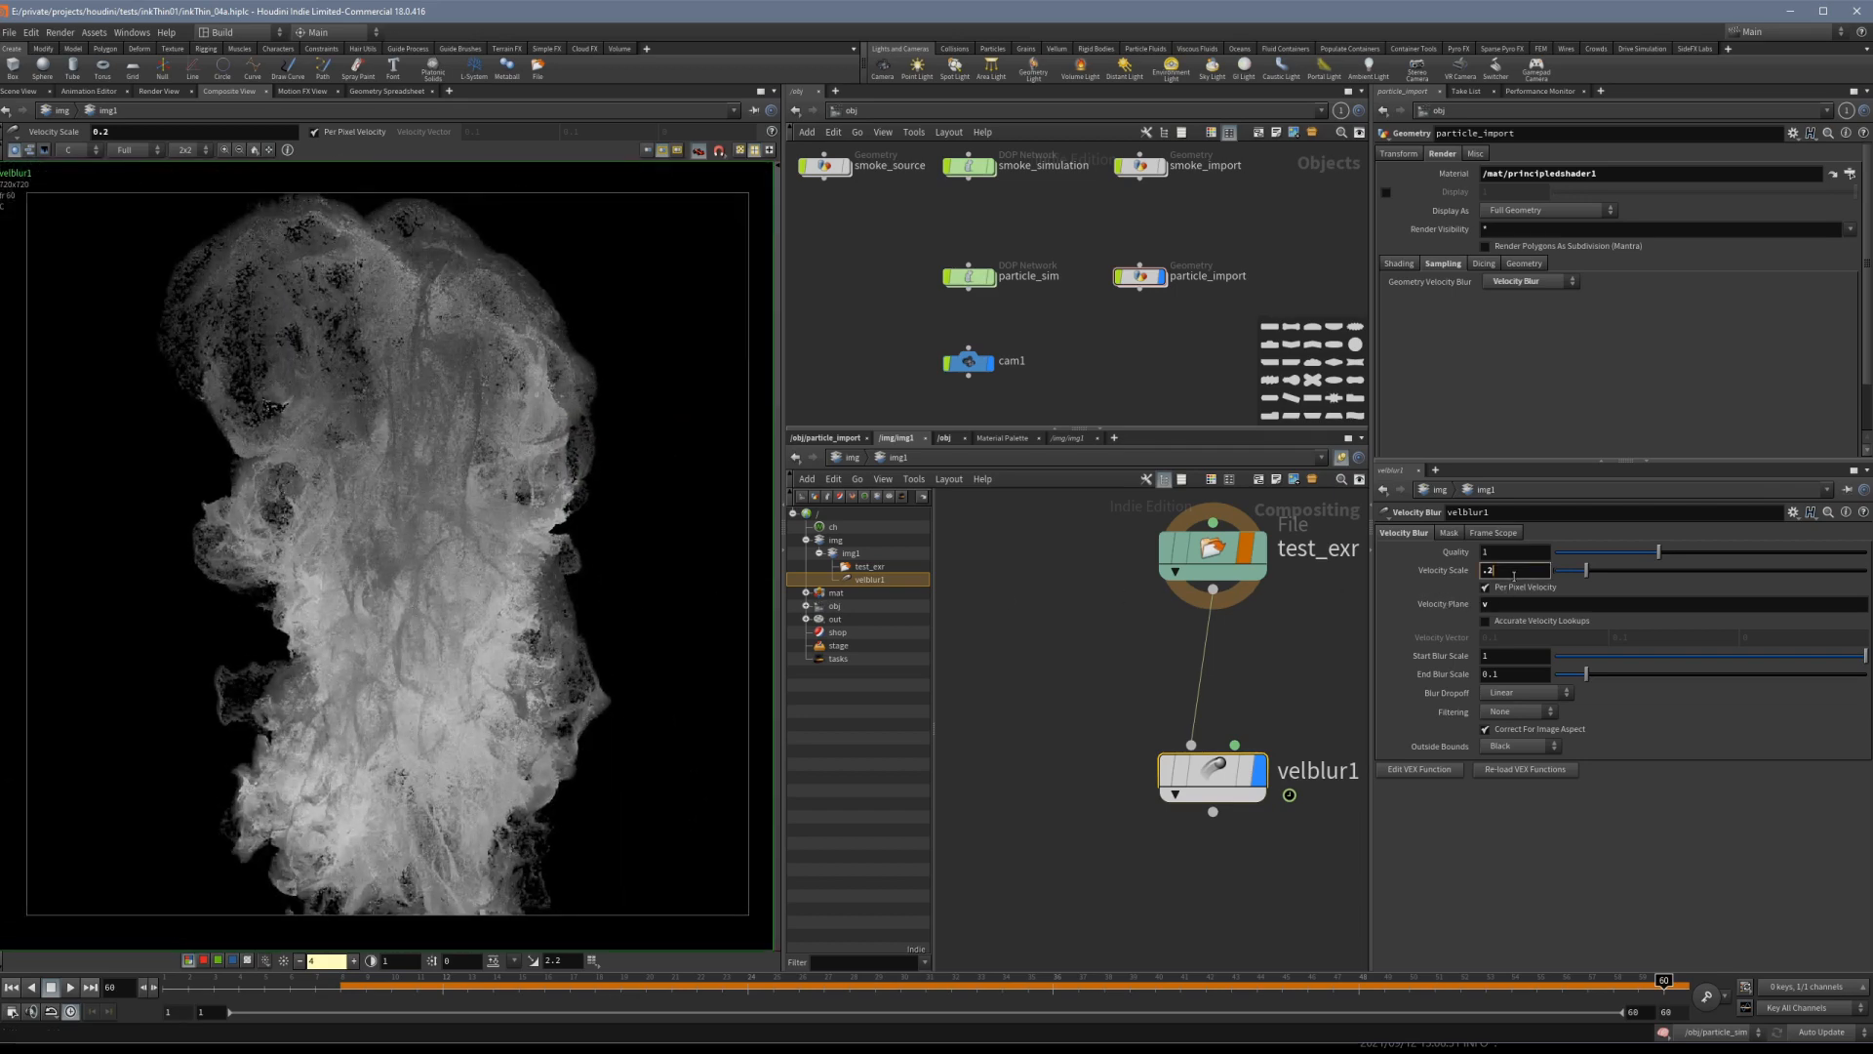
type("5")
key("Return")
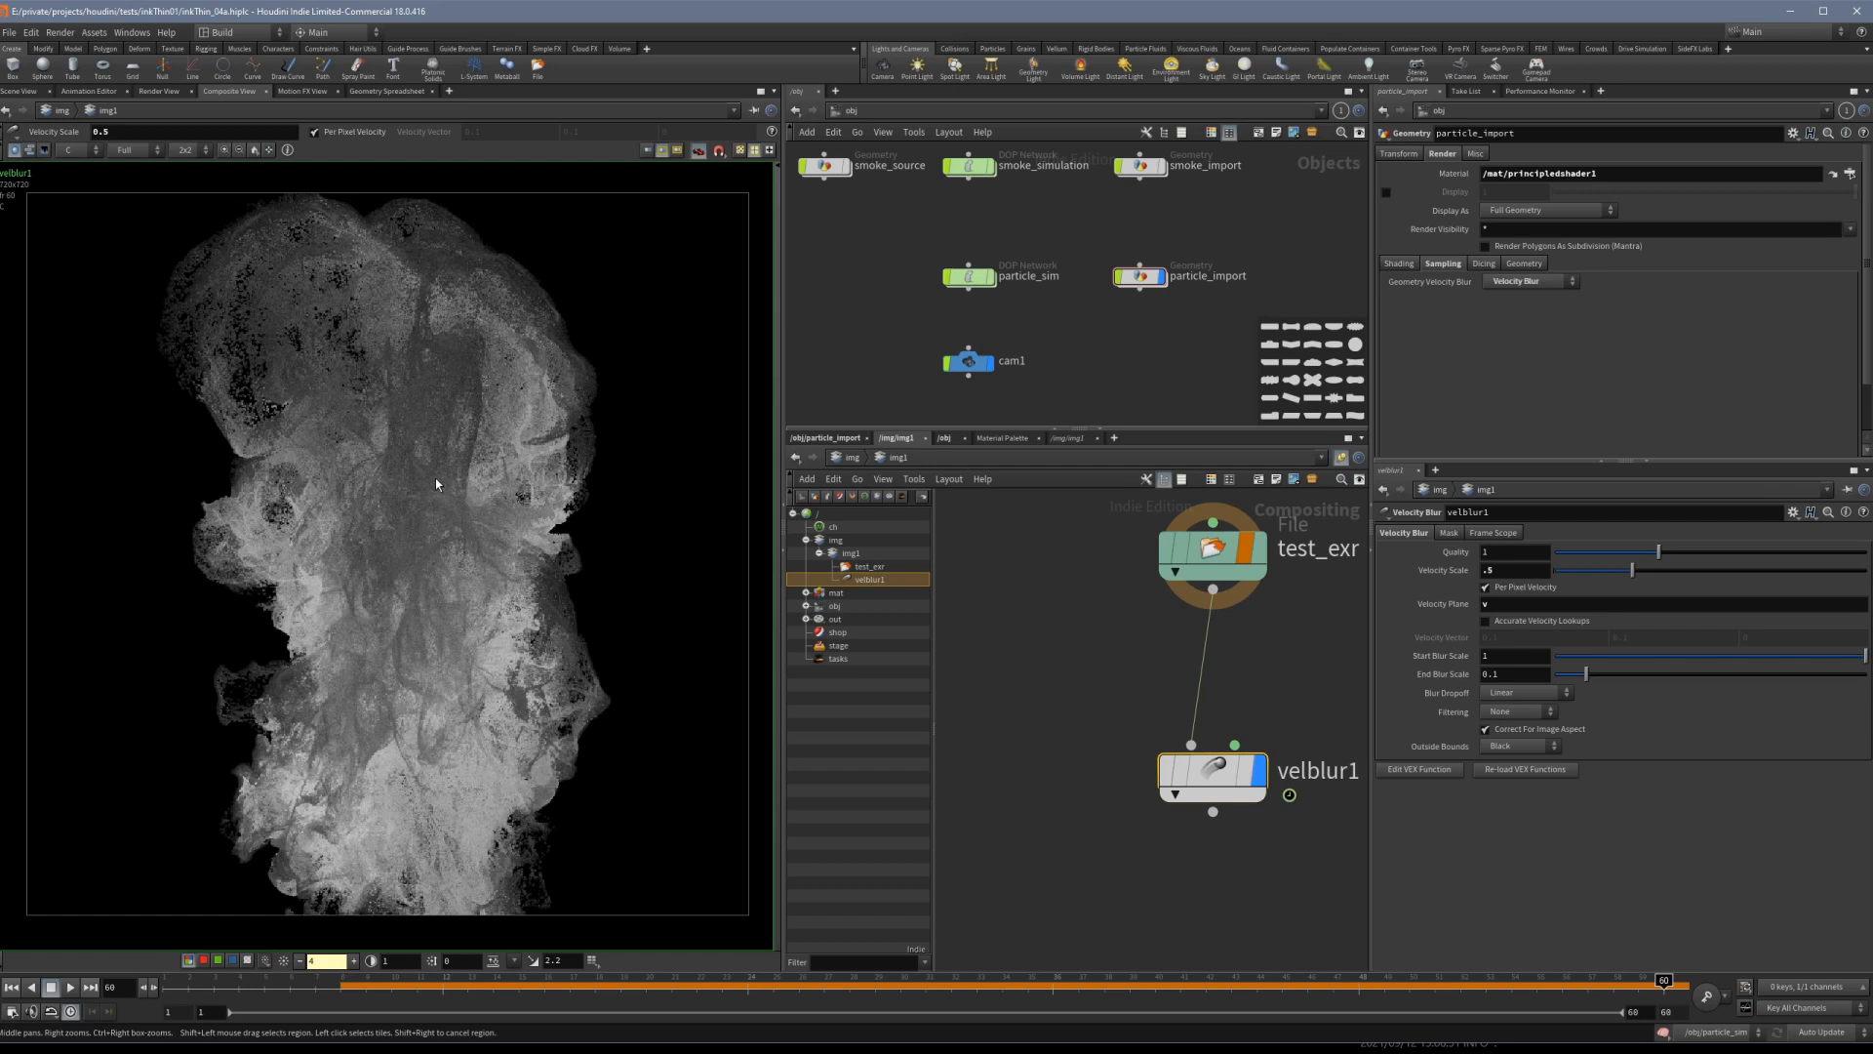
Look at the point wrangle code inside particle_import, return to the object level and reselect the velblur1 node.
double_click(1140, 275)
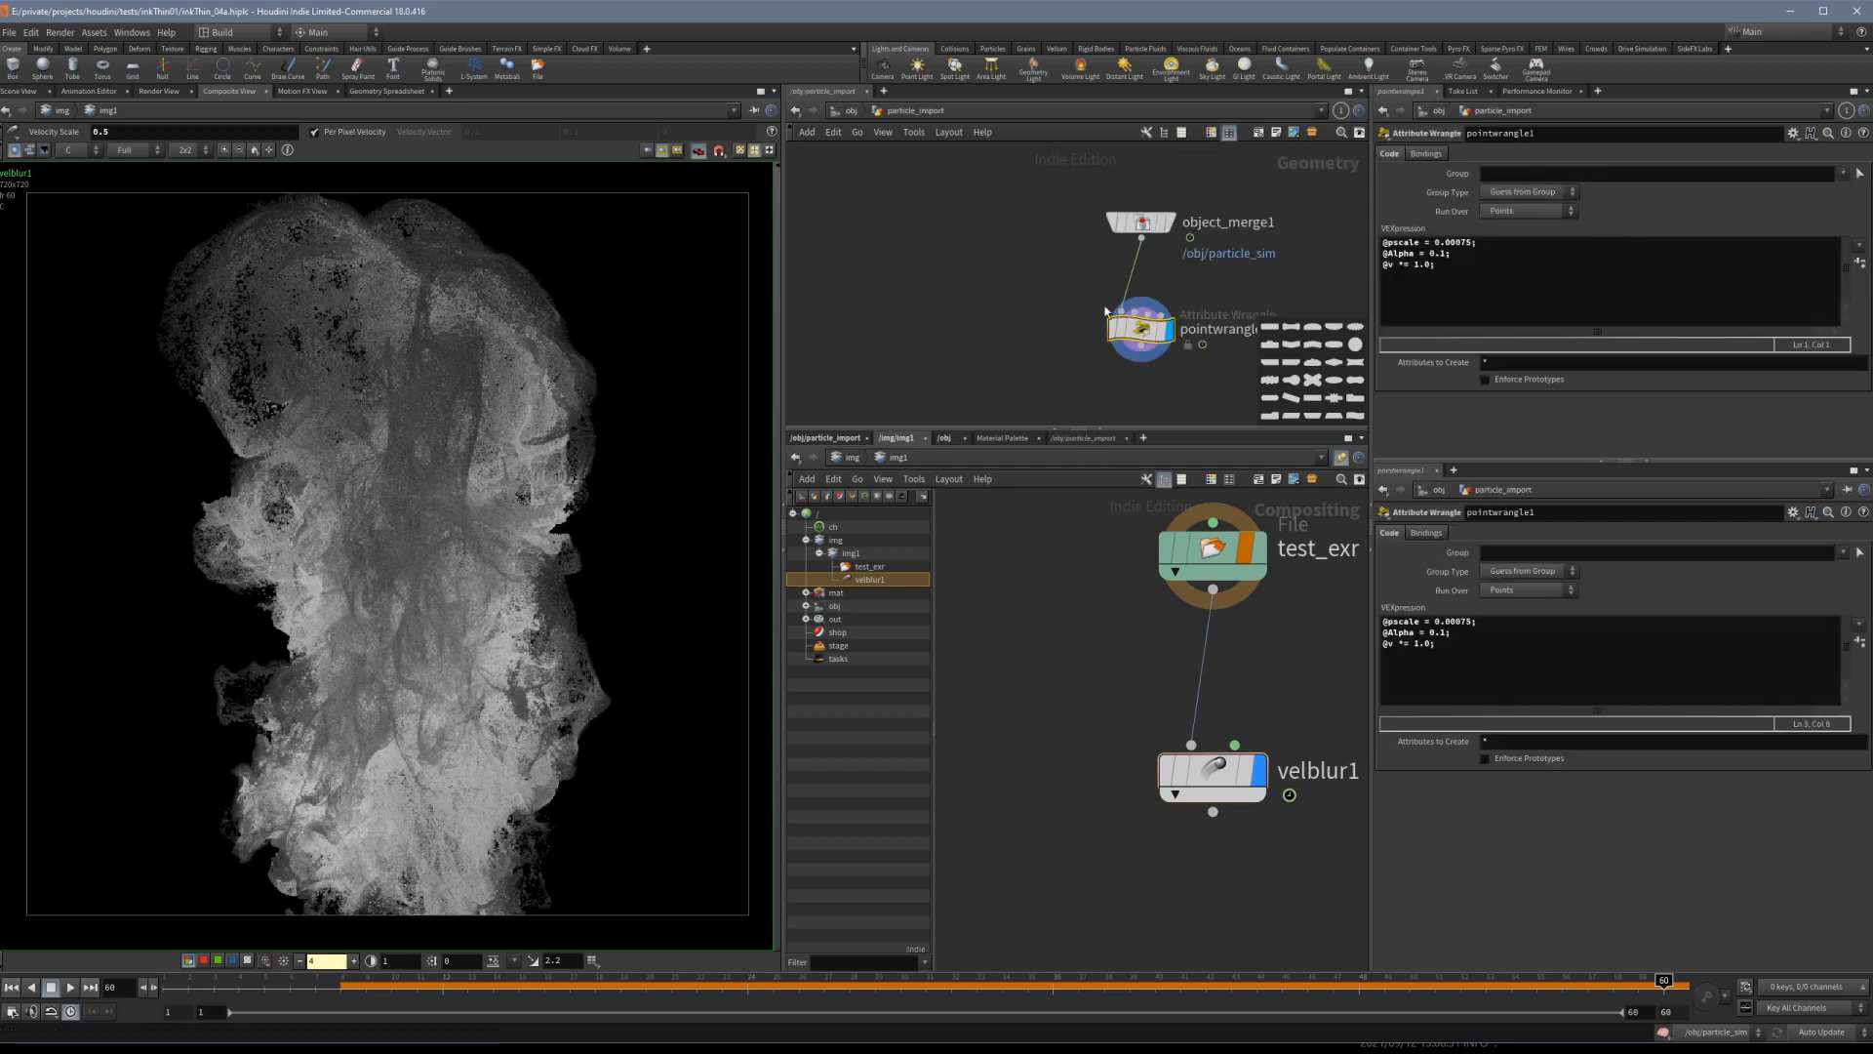
key("u")
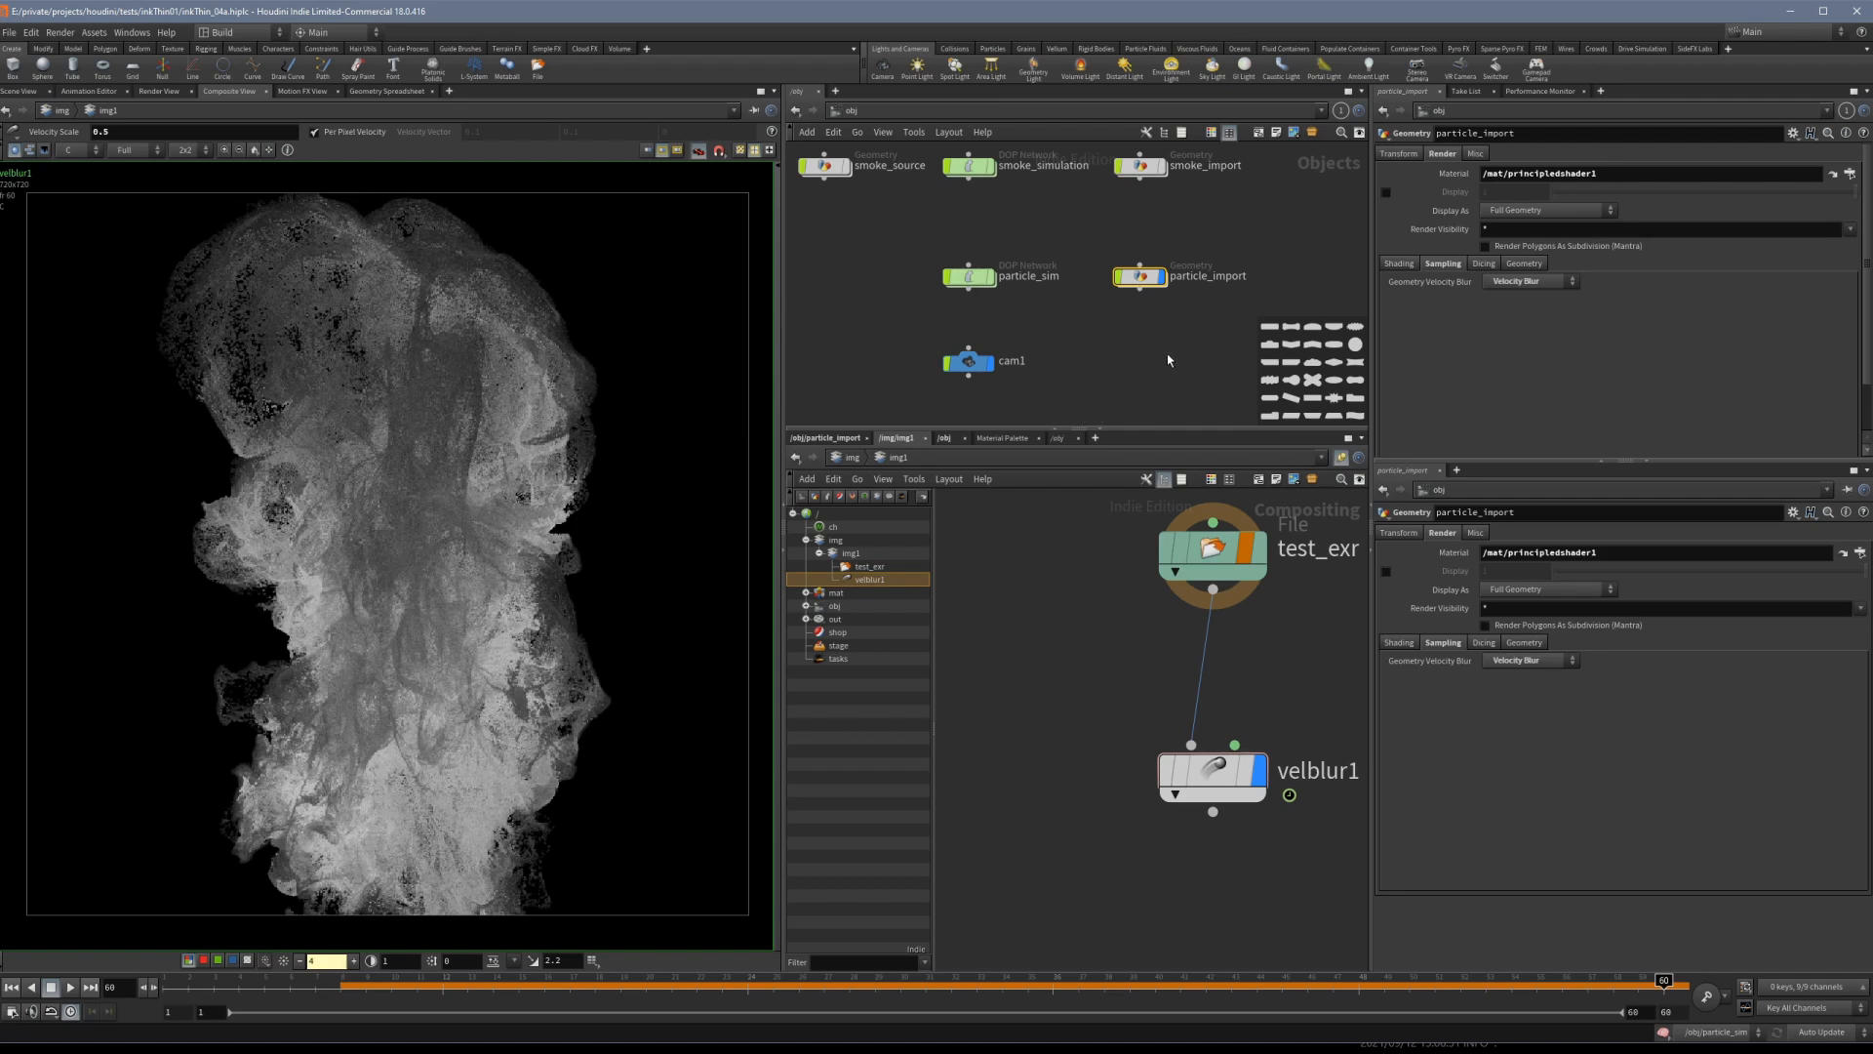
left_click(1207, 784)
middle_click_drag(1207, 783, 1109, 823)
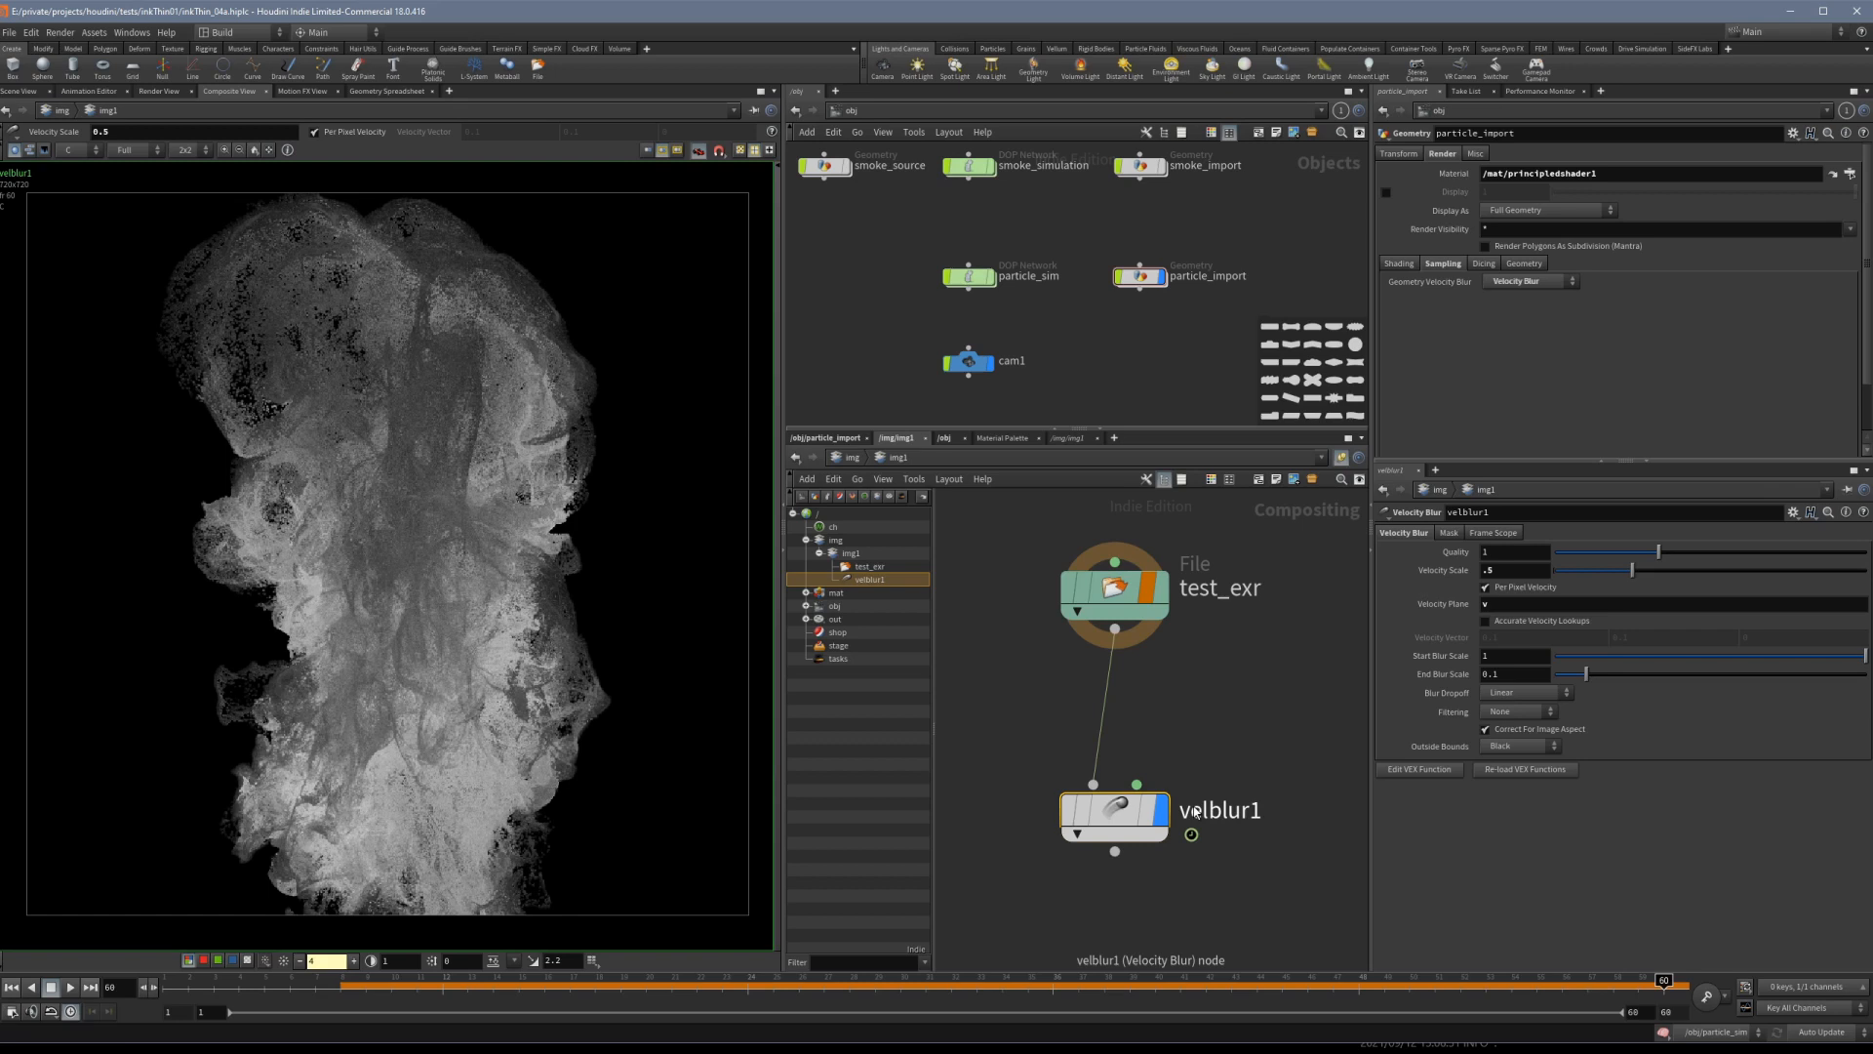
Open the out network to show the mantra_ipr node's render settings.
left_click(810, 439)
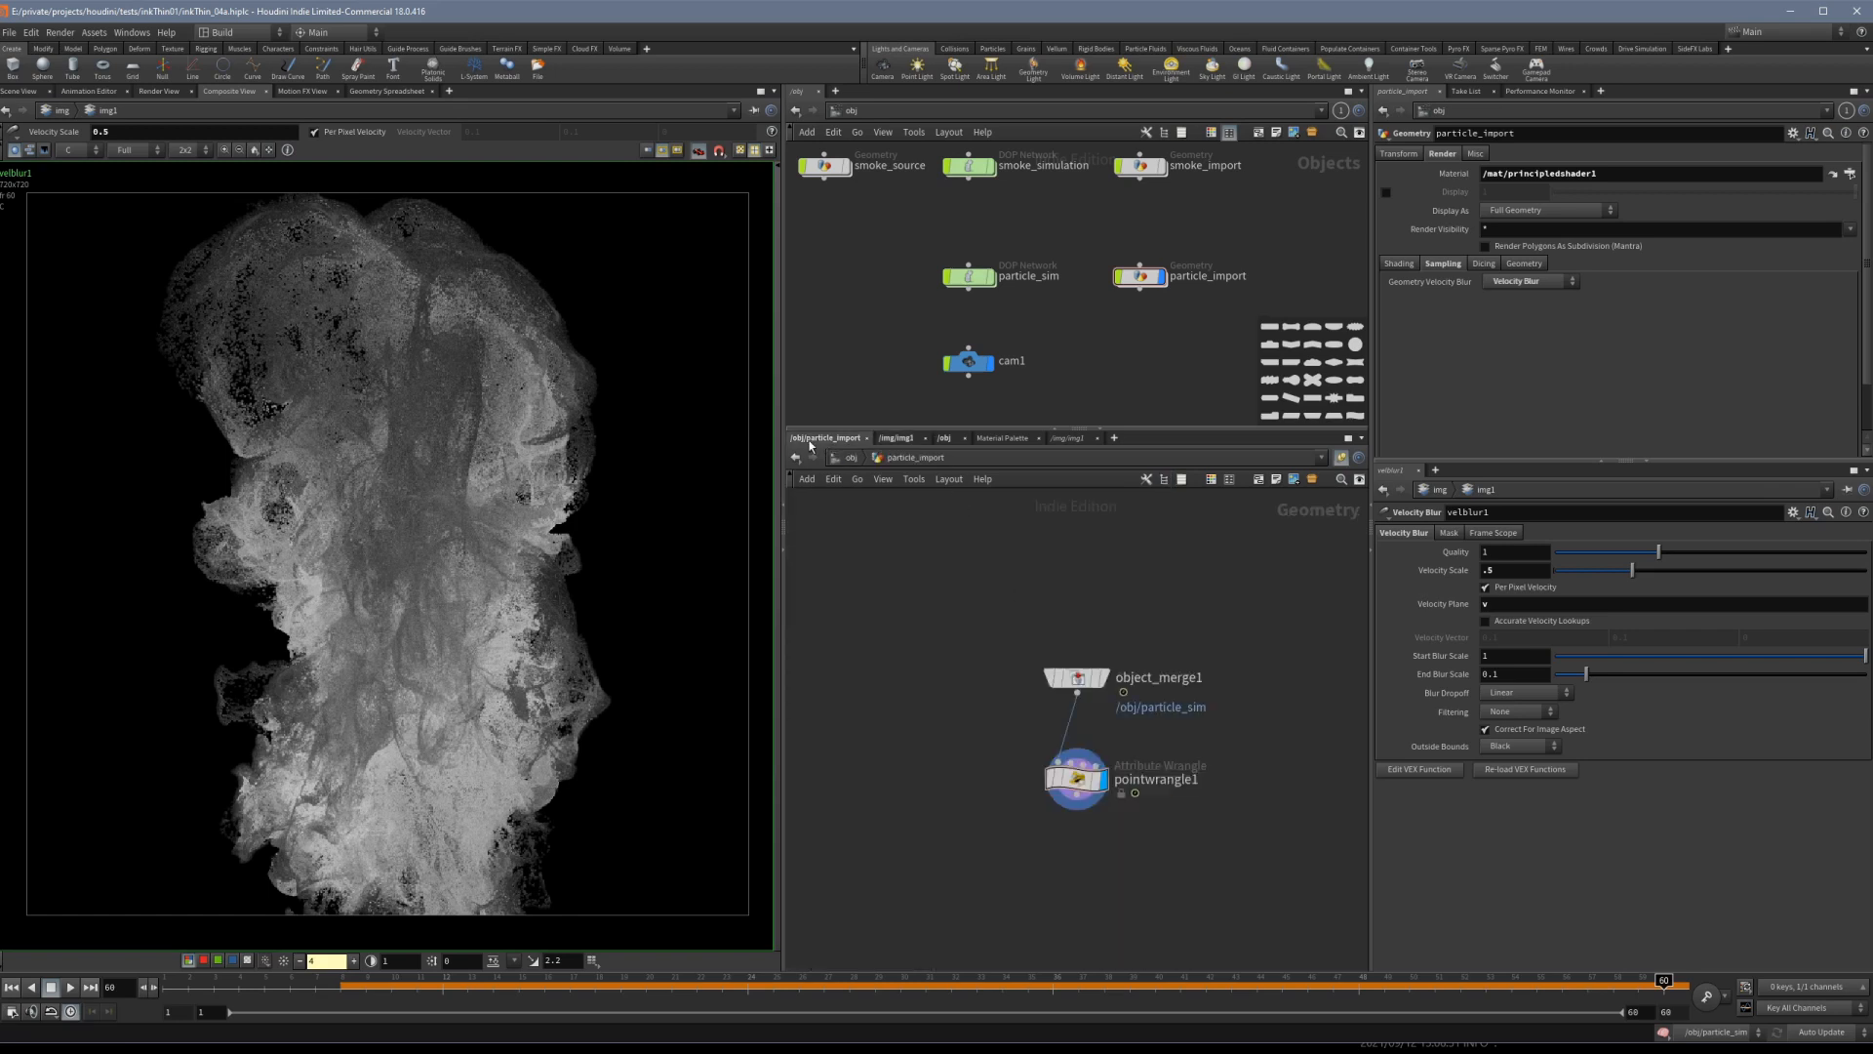
left_click(896, 438)
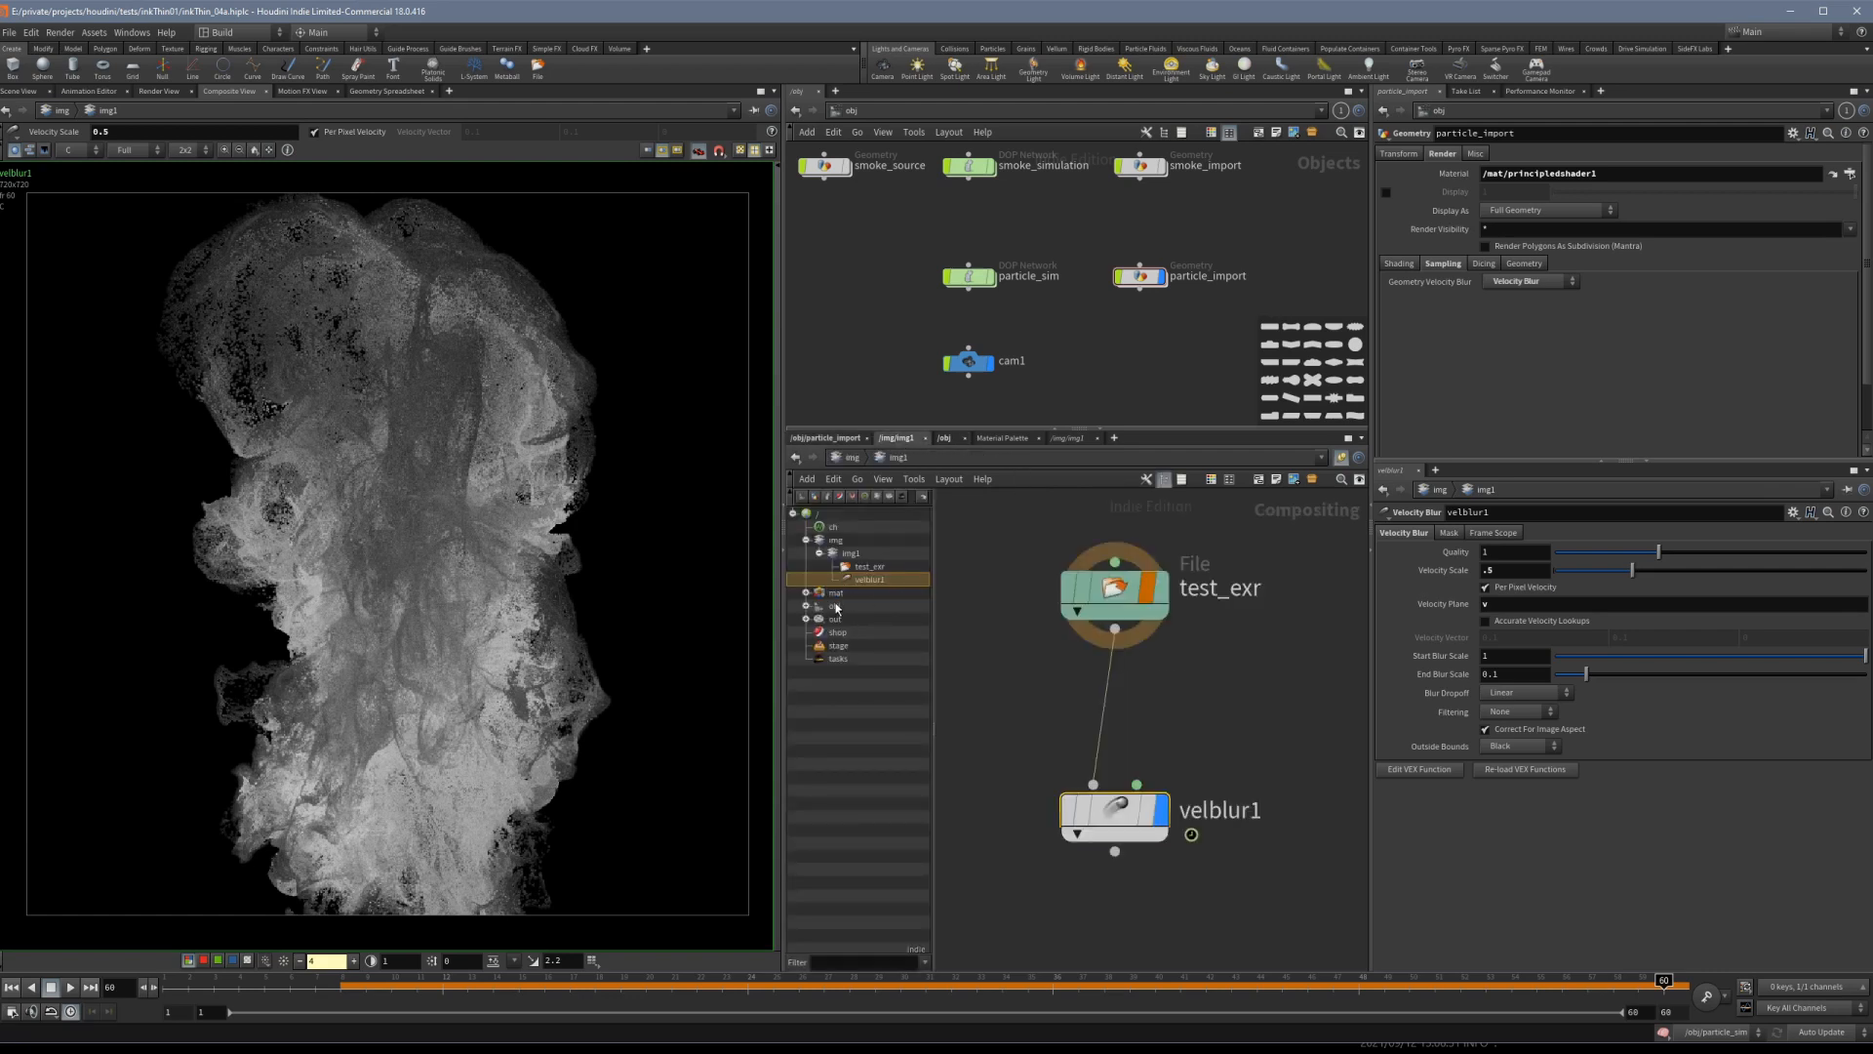
left_click(835, 606)
left_click(835, 619)
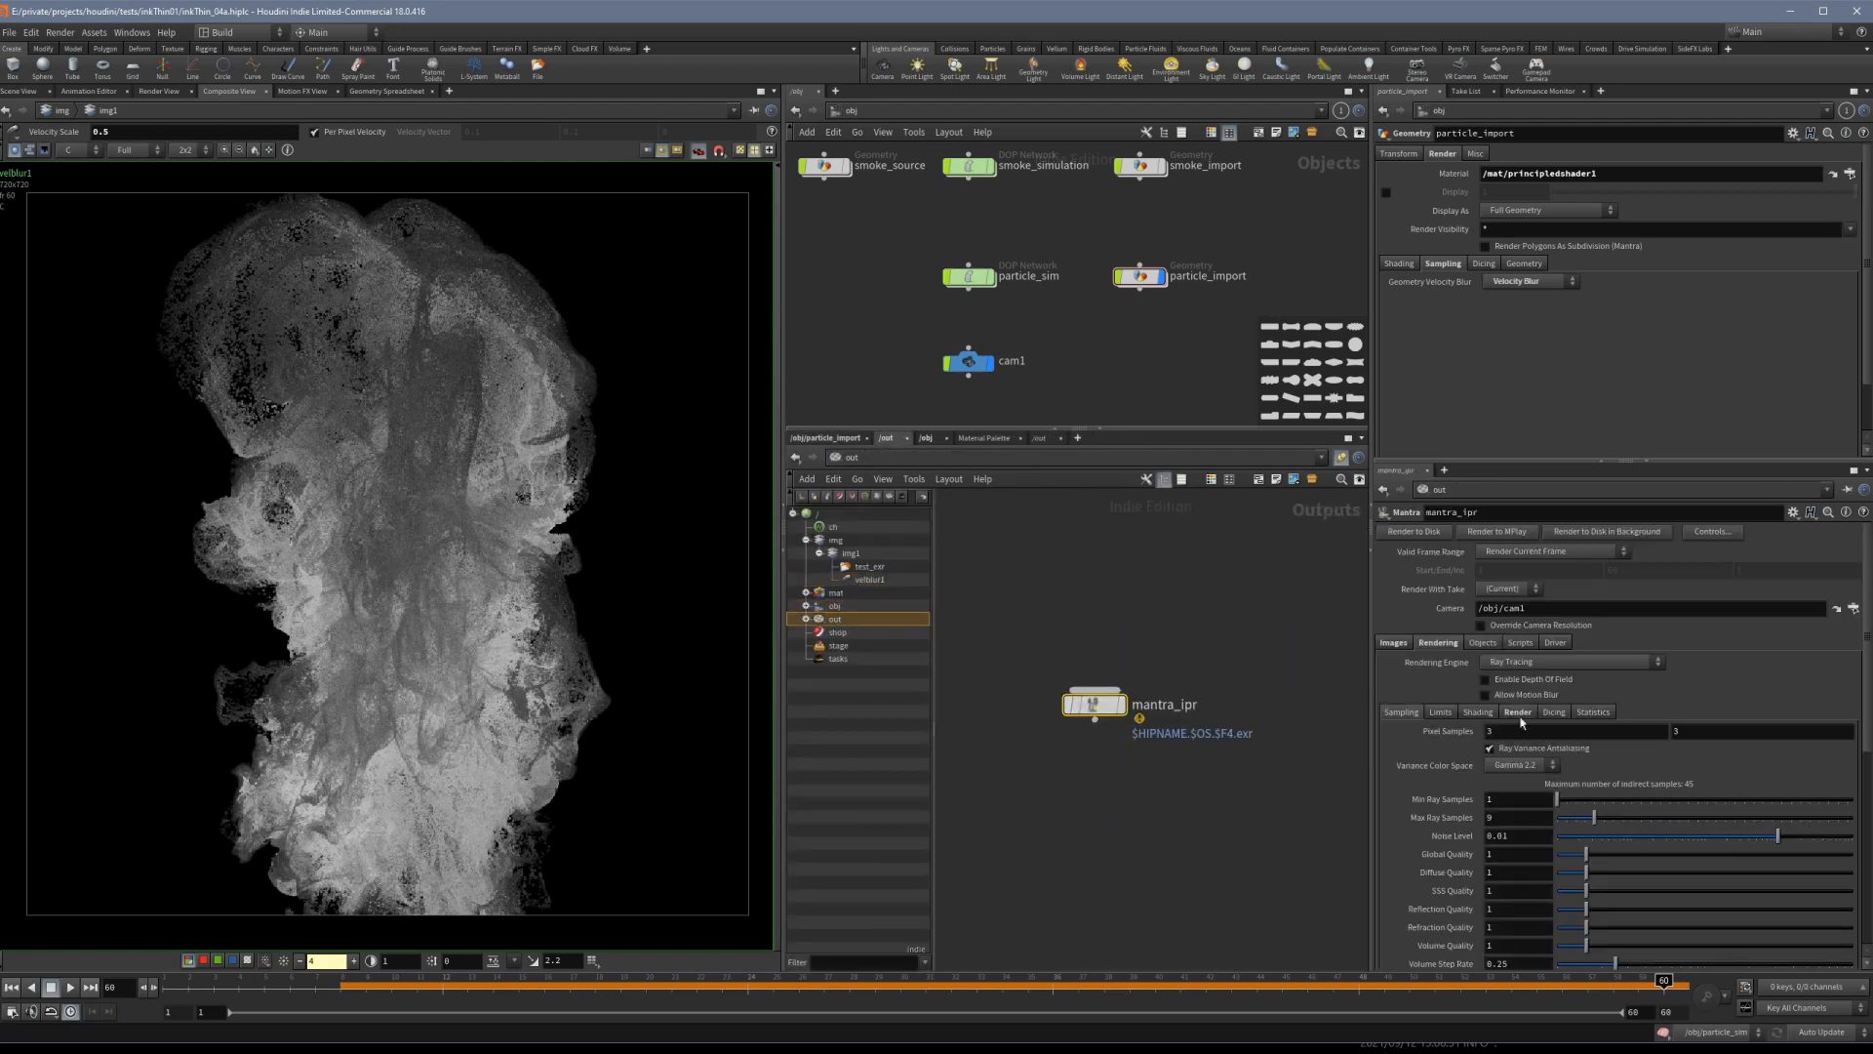
Look over the mantra_ipr render quality settings, switch to the ink simulation reference video on YouTube in the browser and pause it.
scroll(1641, 713, "down", 3)
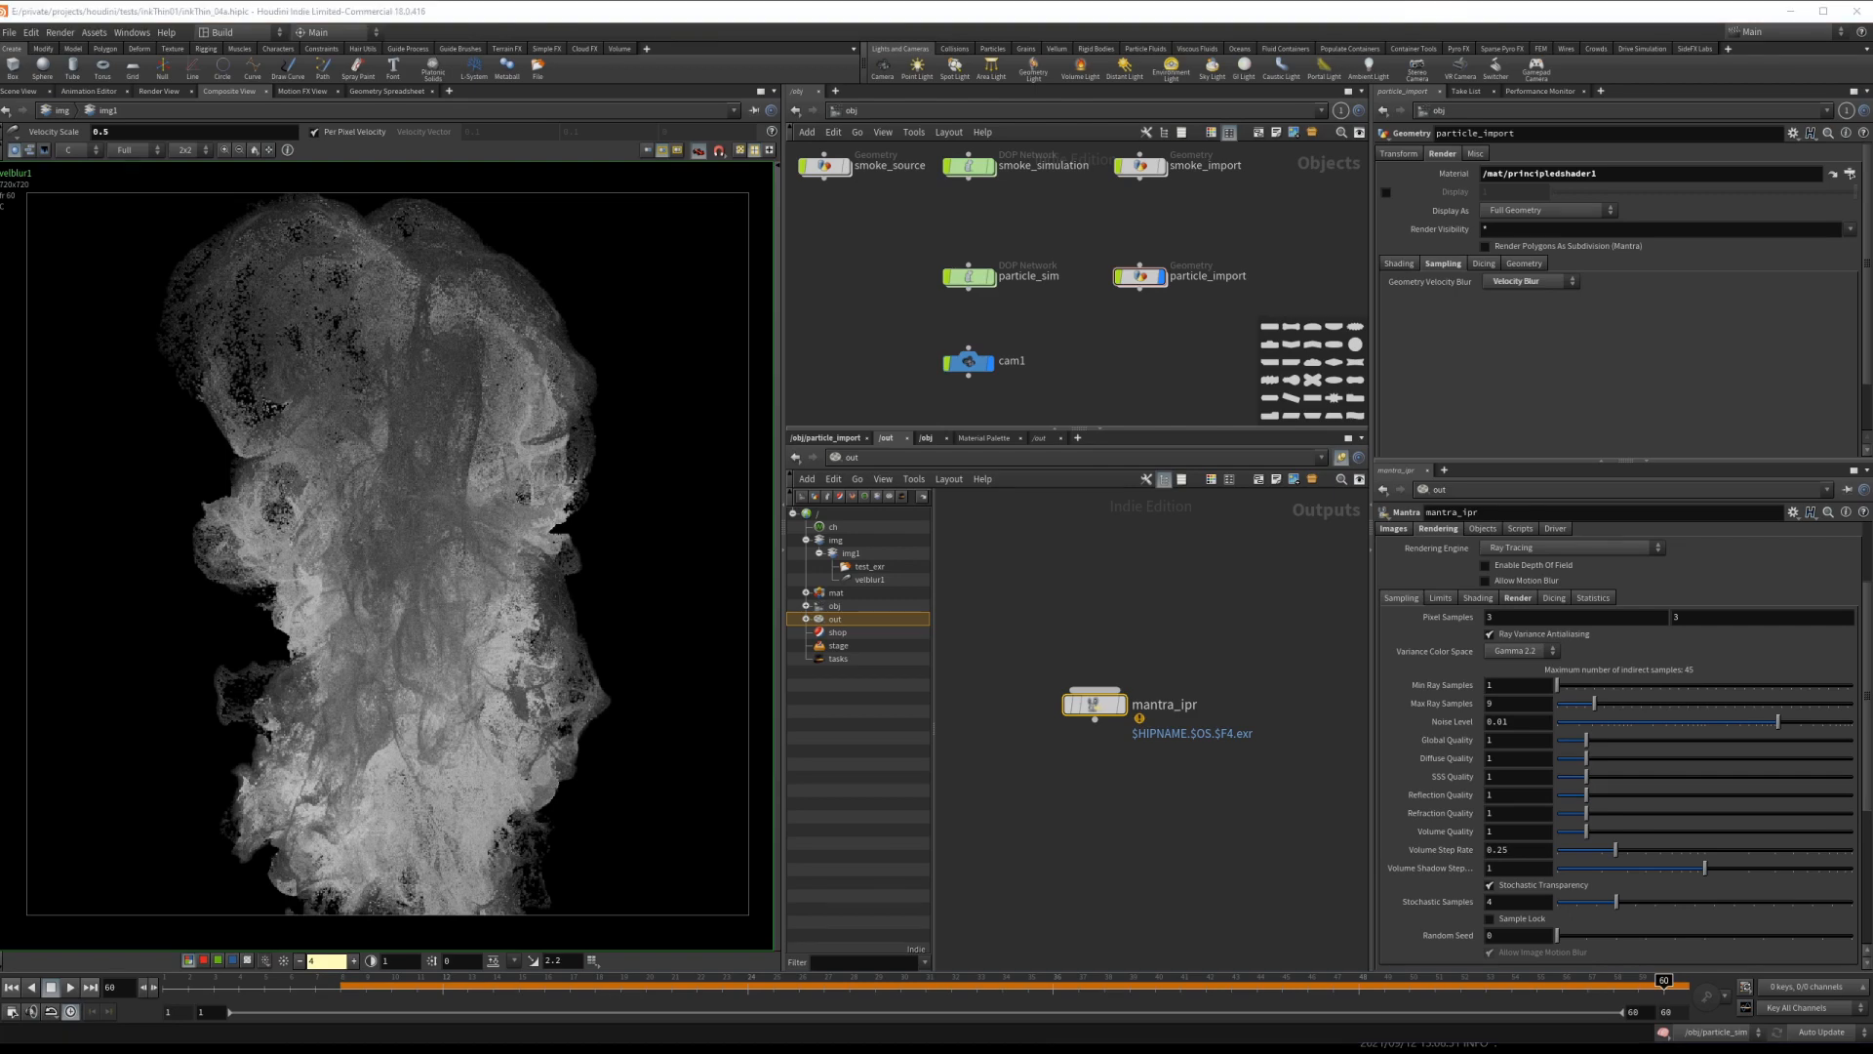
key("alt+Tab")
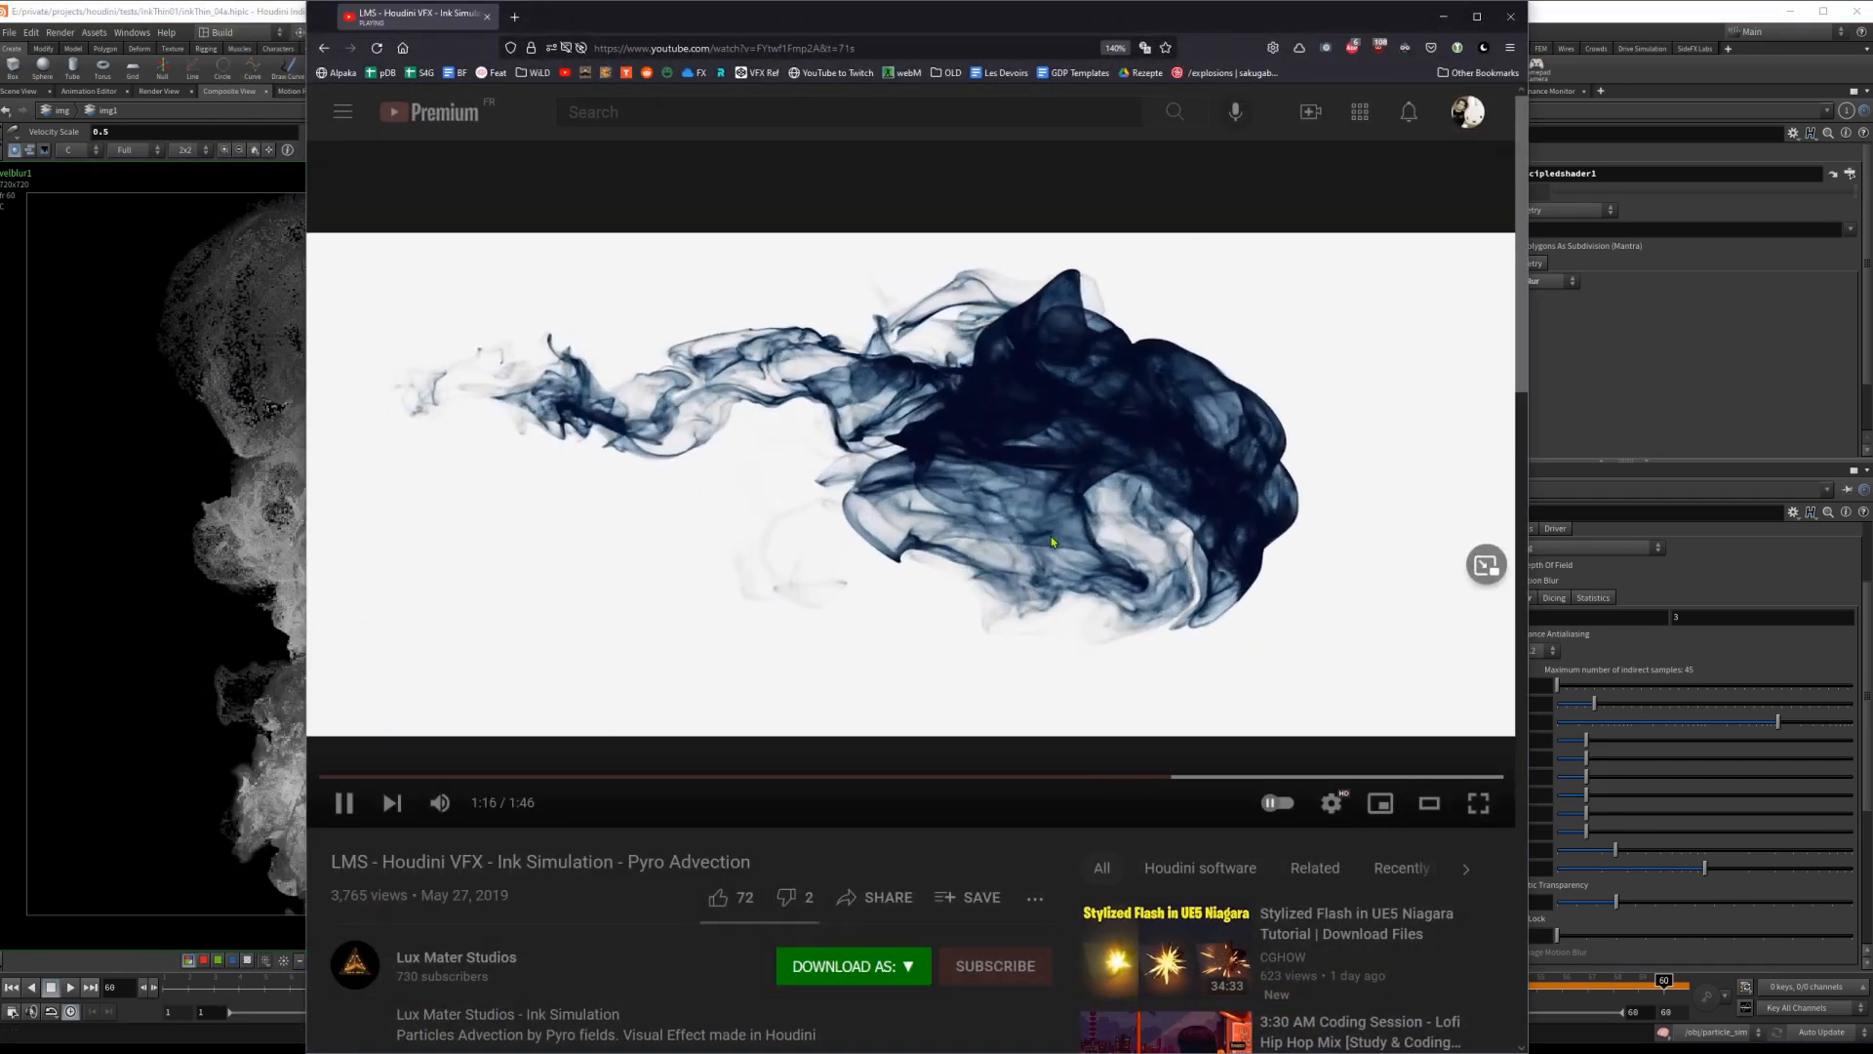
left_click(988, 522)
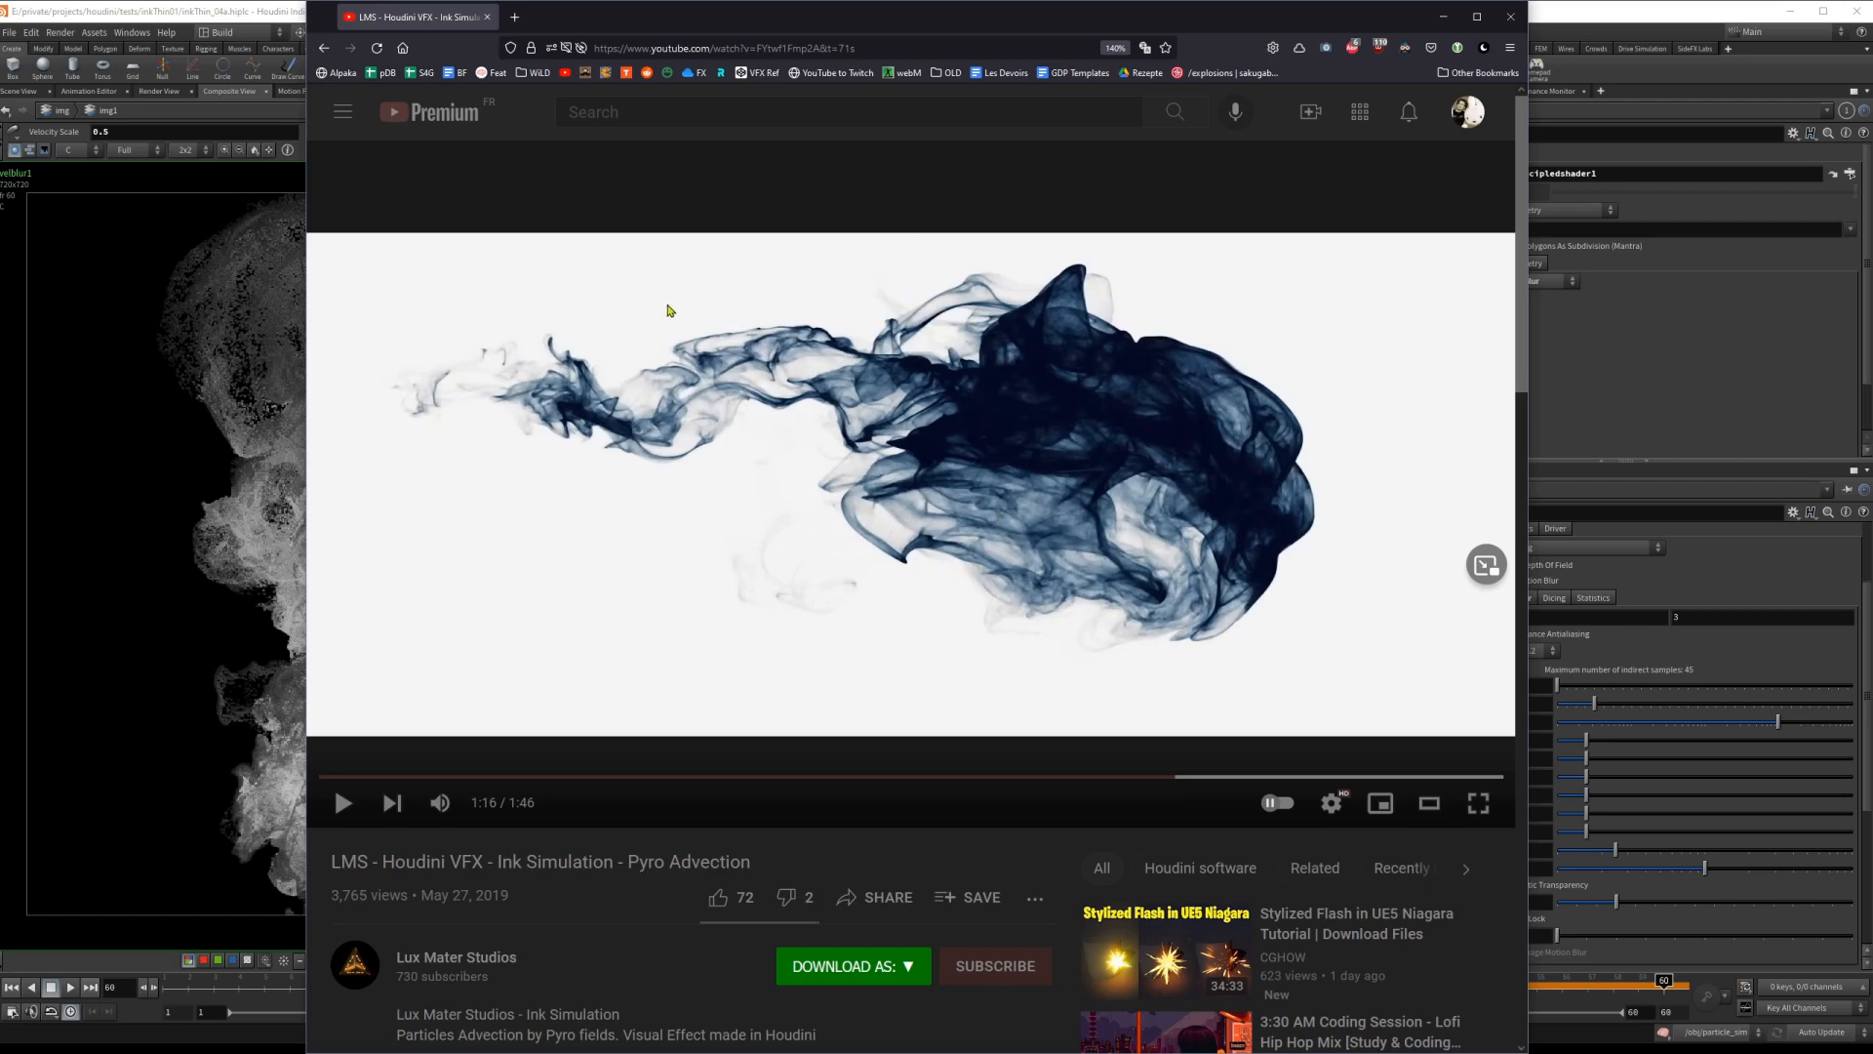
Read the comment replies about reducing particle grain, expand the Lux Mater Studios reply, and switch back to Houdini.
scroll(669, 311, "down", 15)
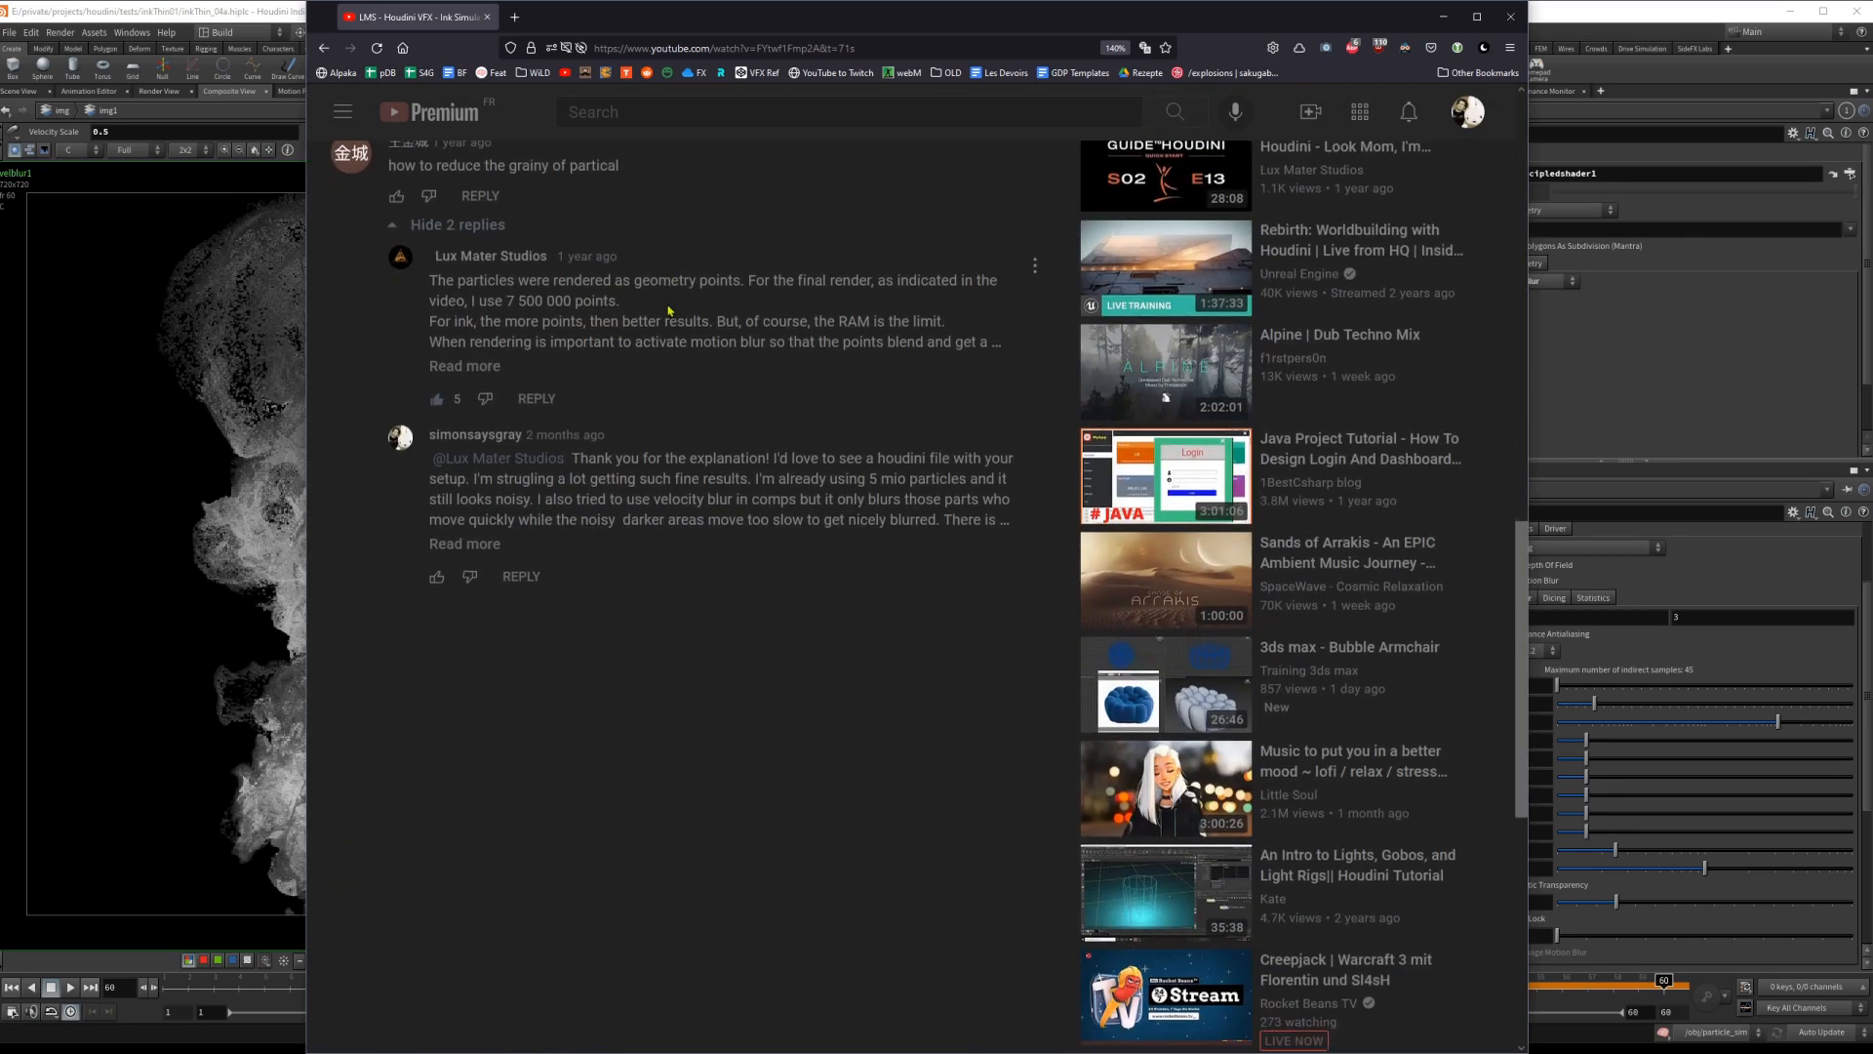
scroll(659, 423, "up", 3)
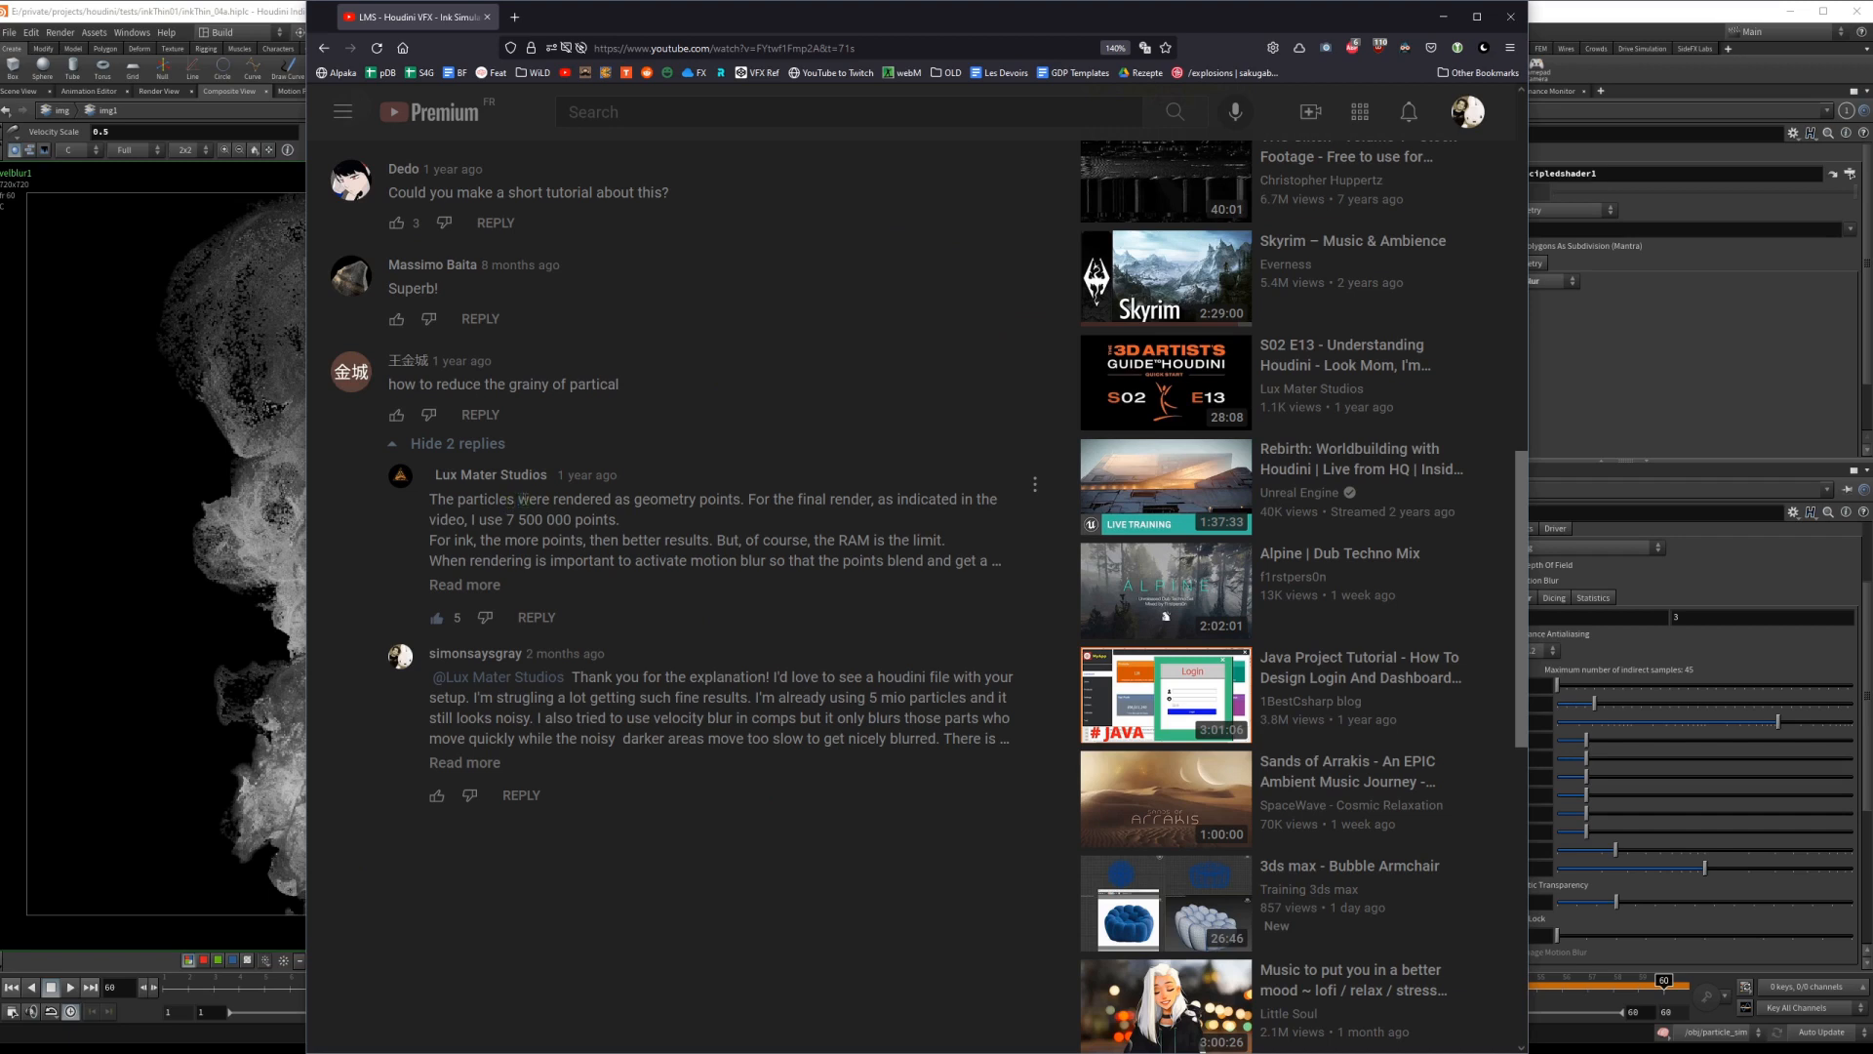
left_click_drag(523, 498, 758, 559)
left_click(759, 559)
left_click_drag(681, 669, 741, 738)
left_click(759, 710)
left_click(465, 585)
left_click(220, 17)
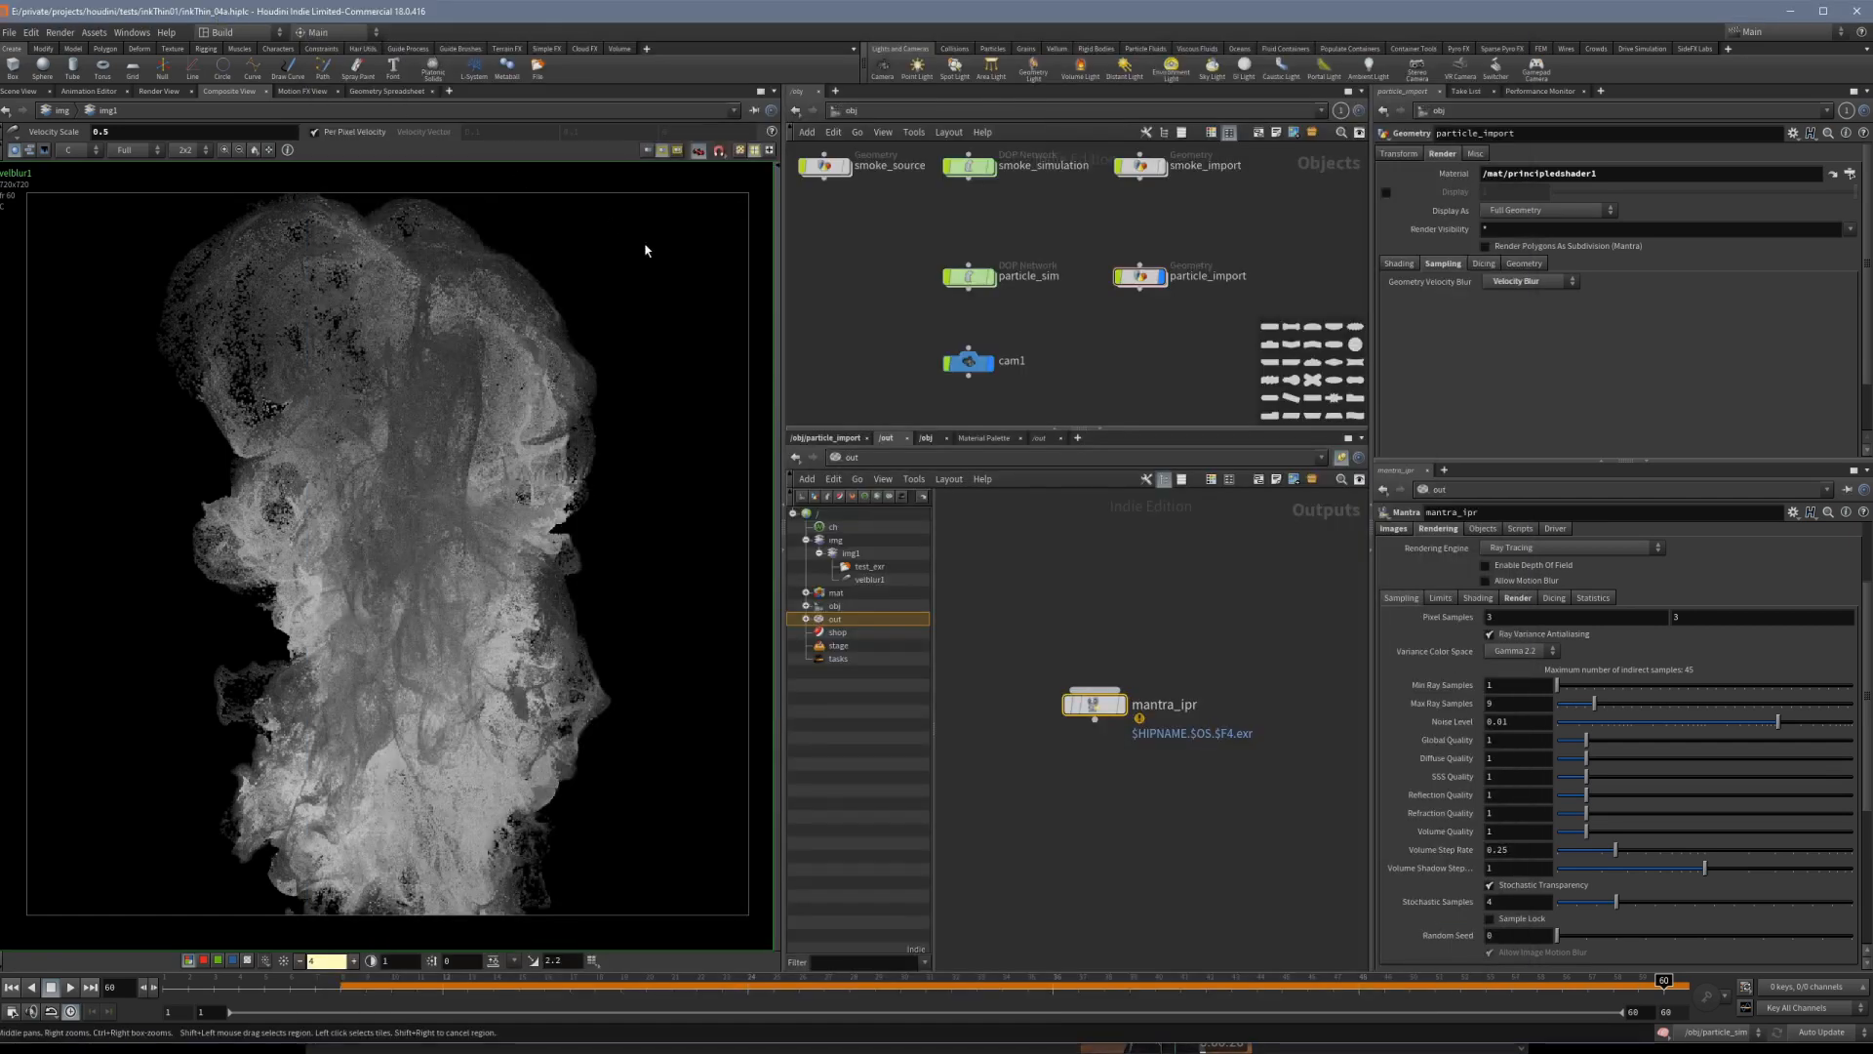